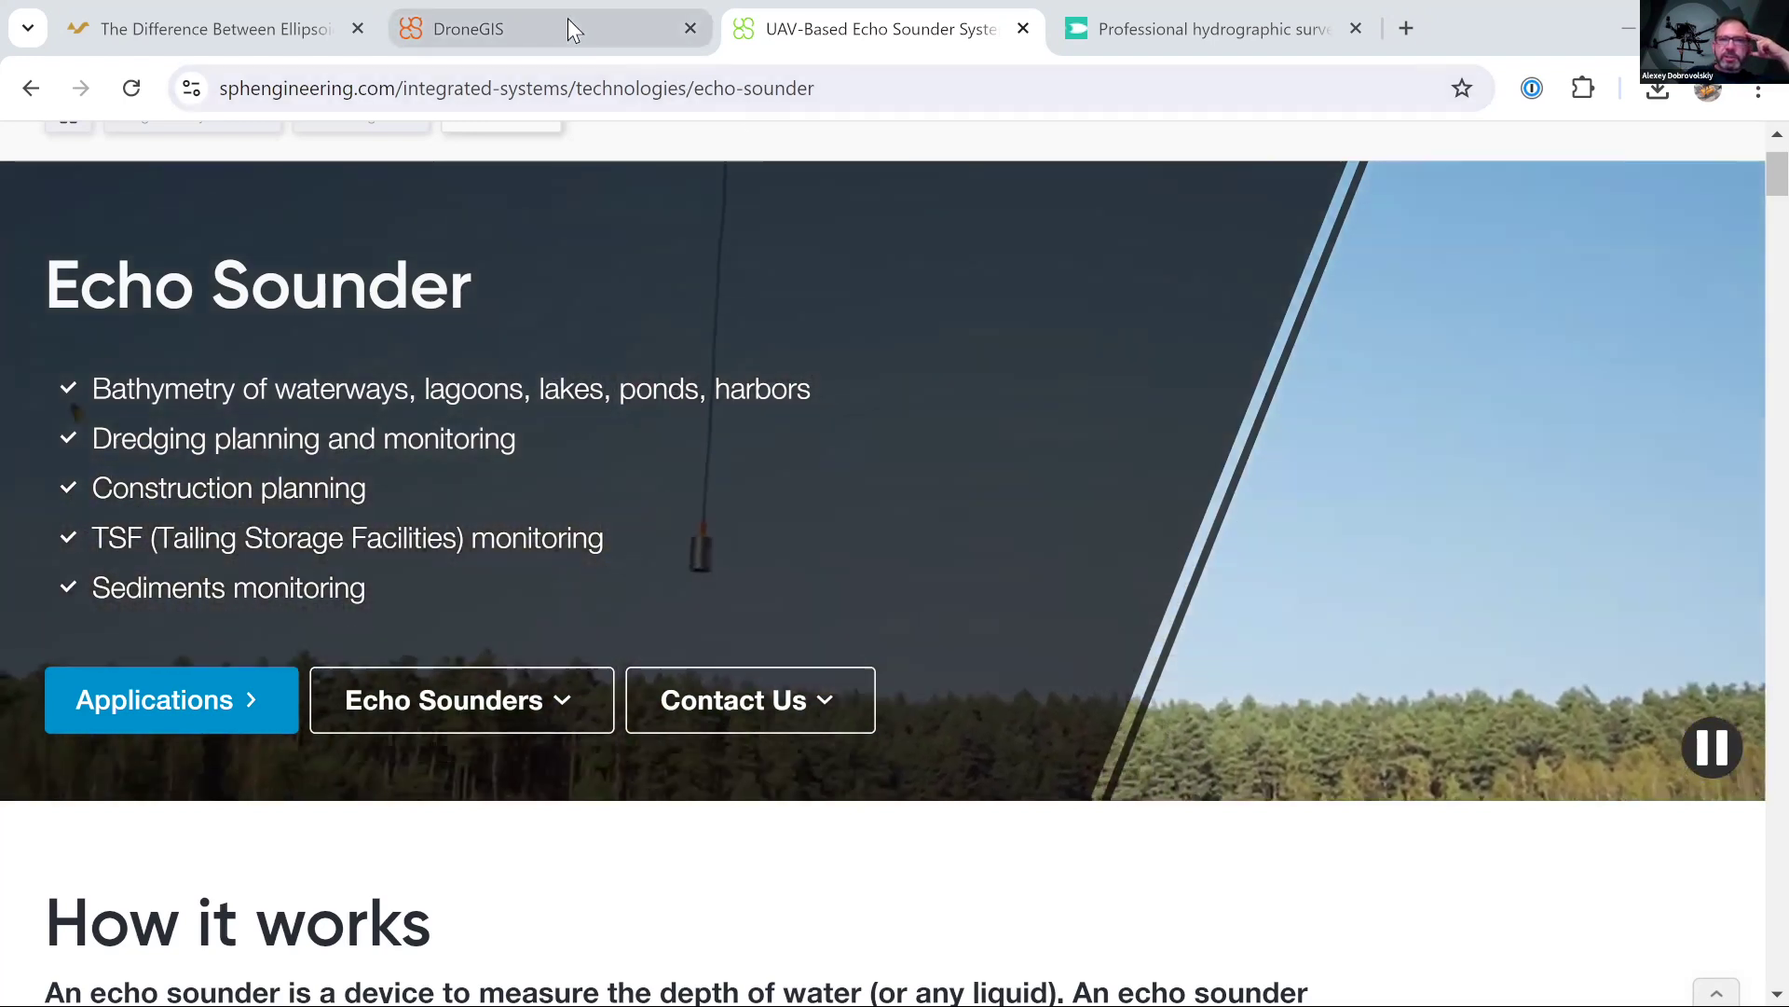
Switch to the DroneGIS project and examine the lake's bathymetry point cloud on the 3D map from several angles and distances
mouse_move(567, 17)
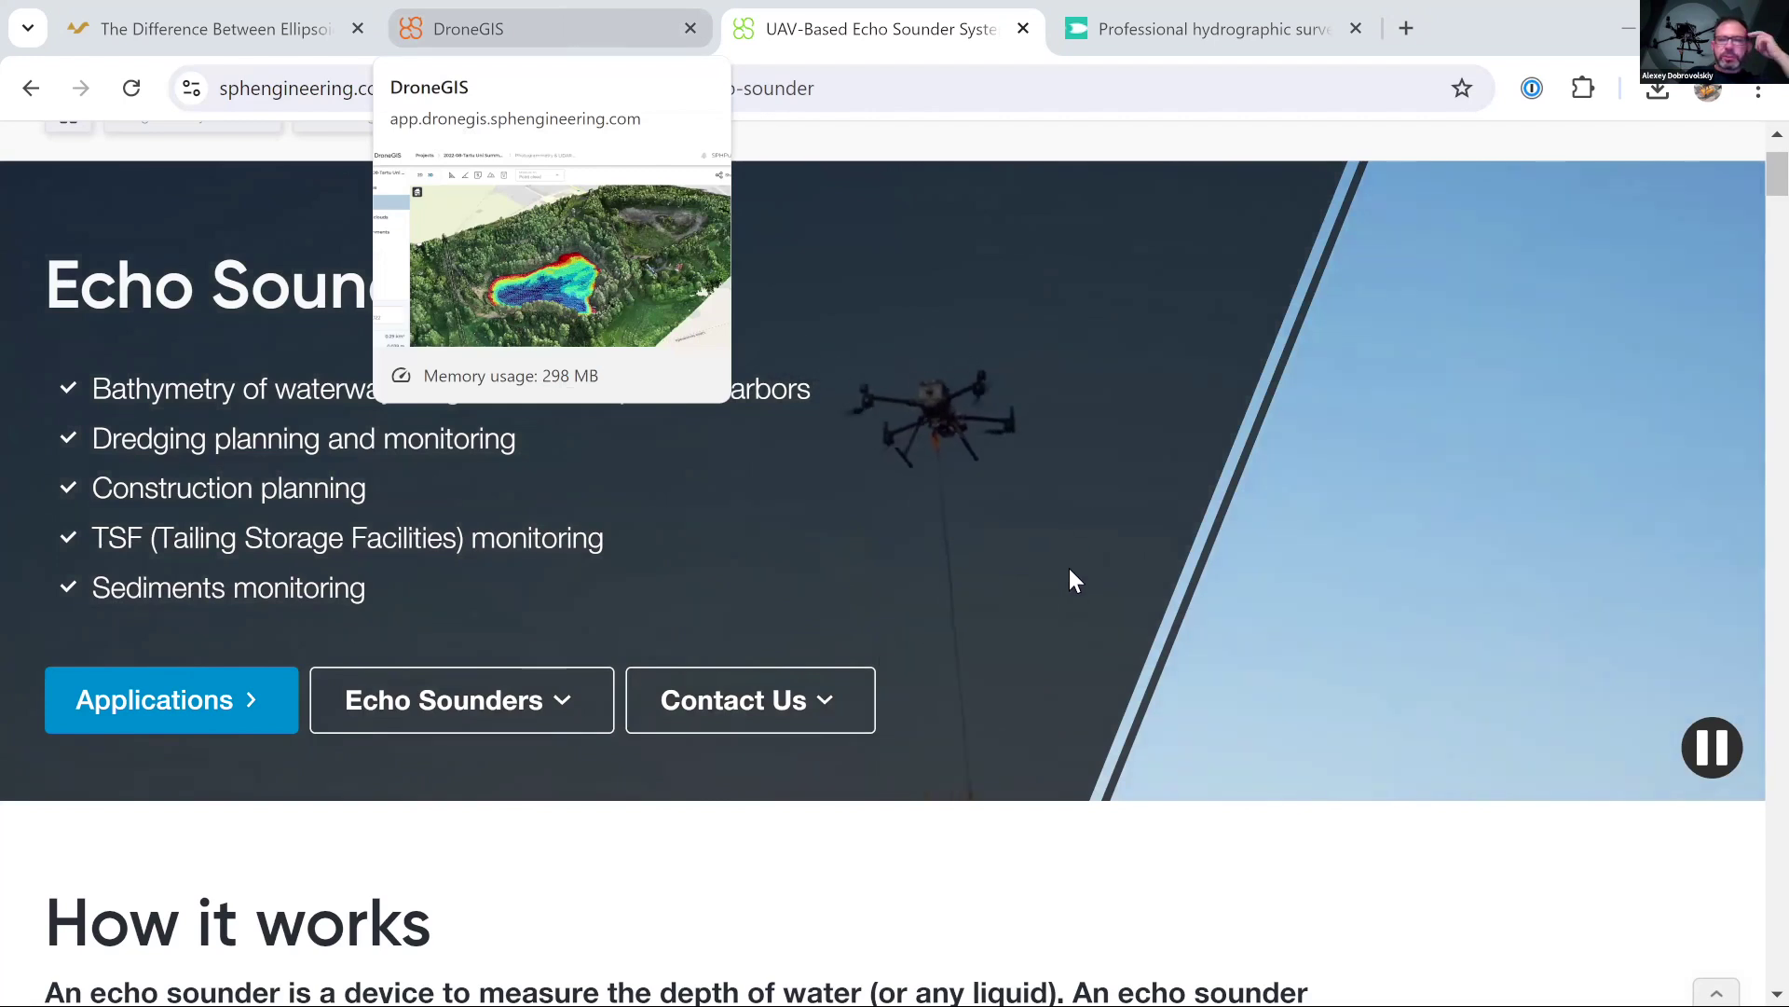
key(ctrl+shift+Tab)
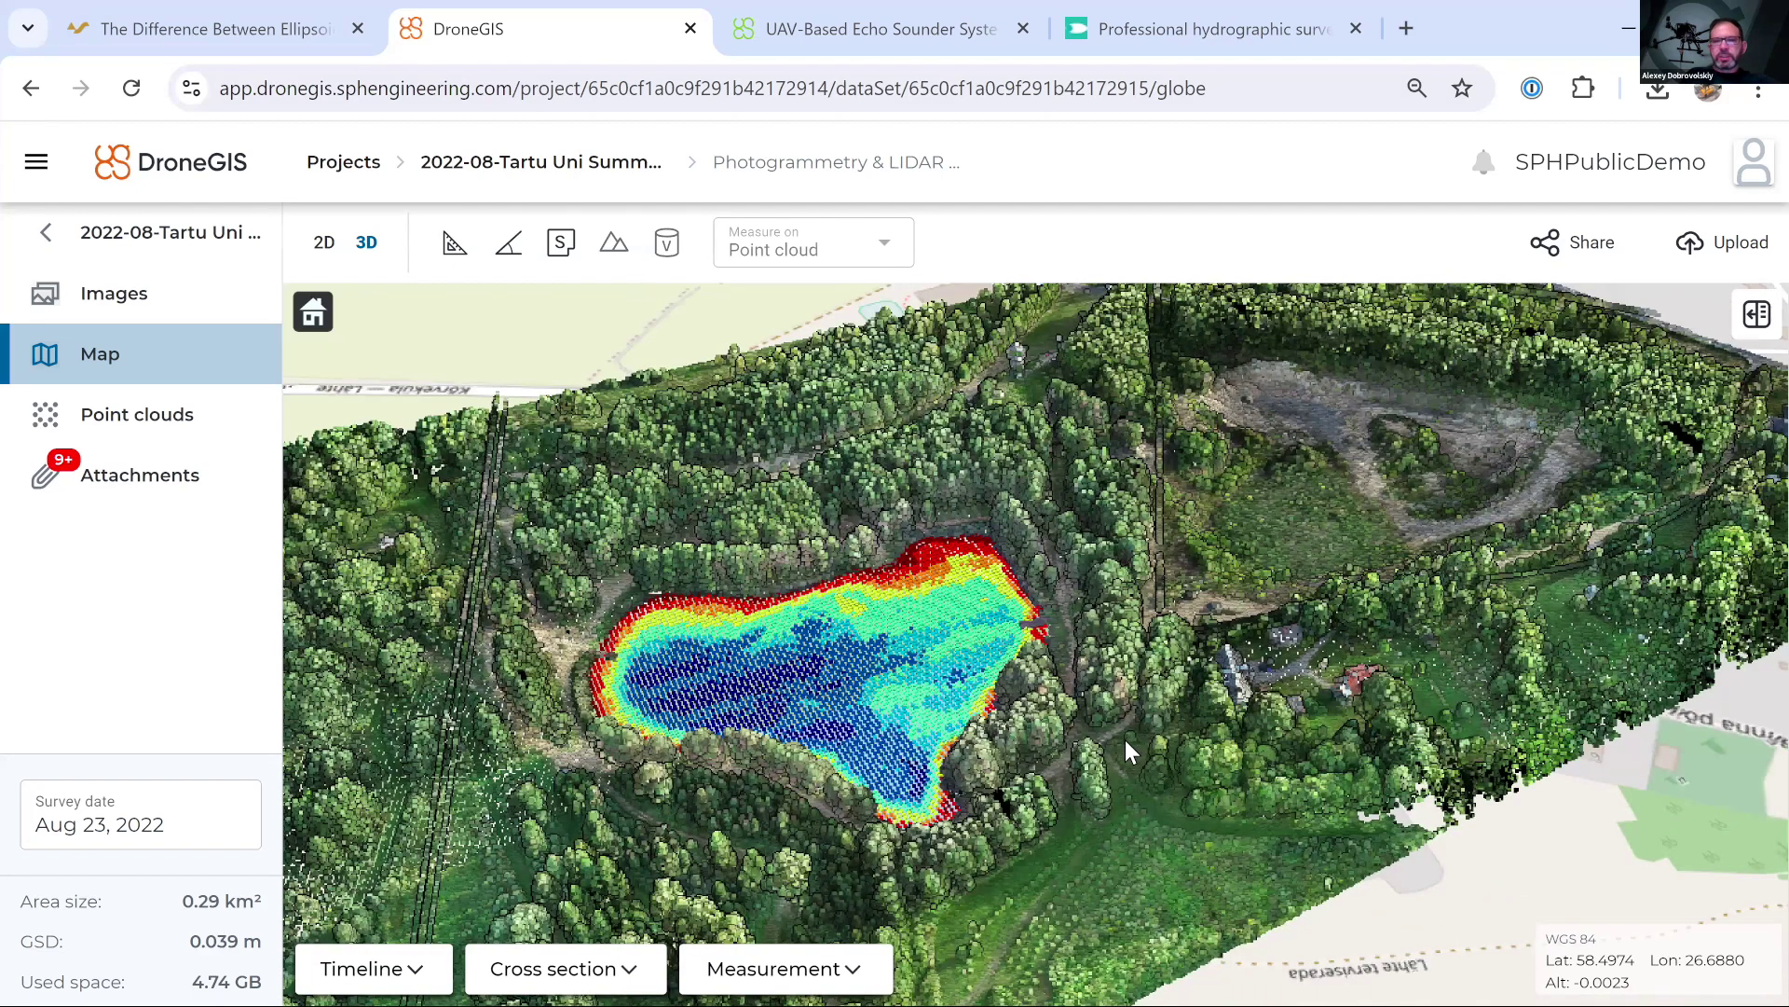
scroll(1126, 740, down, 5)
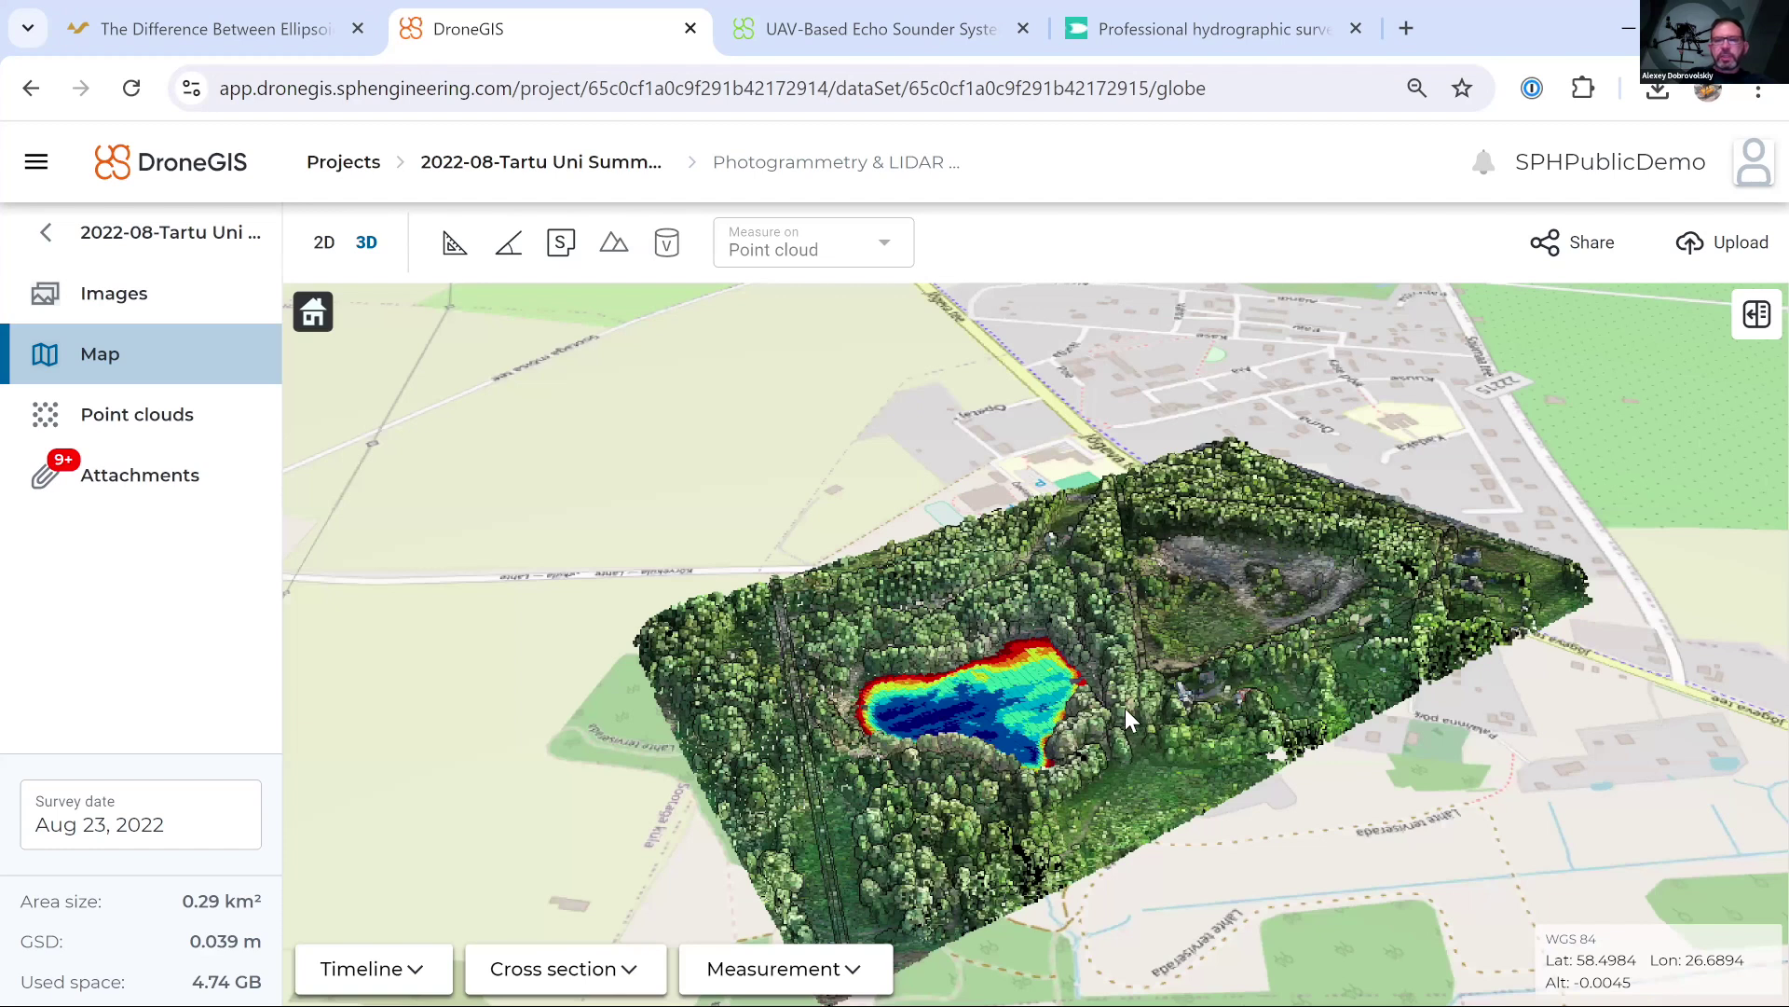
scroll(1098, 707, up, 5)
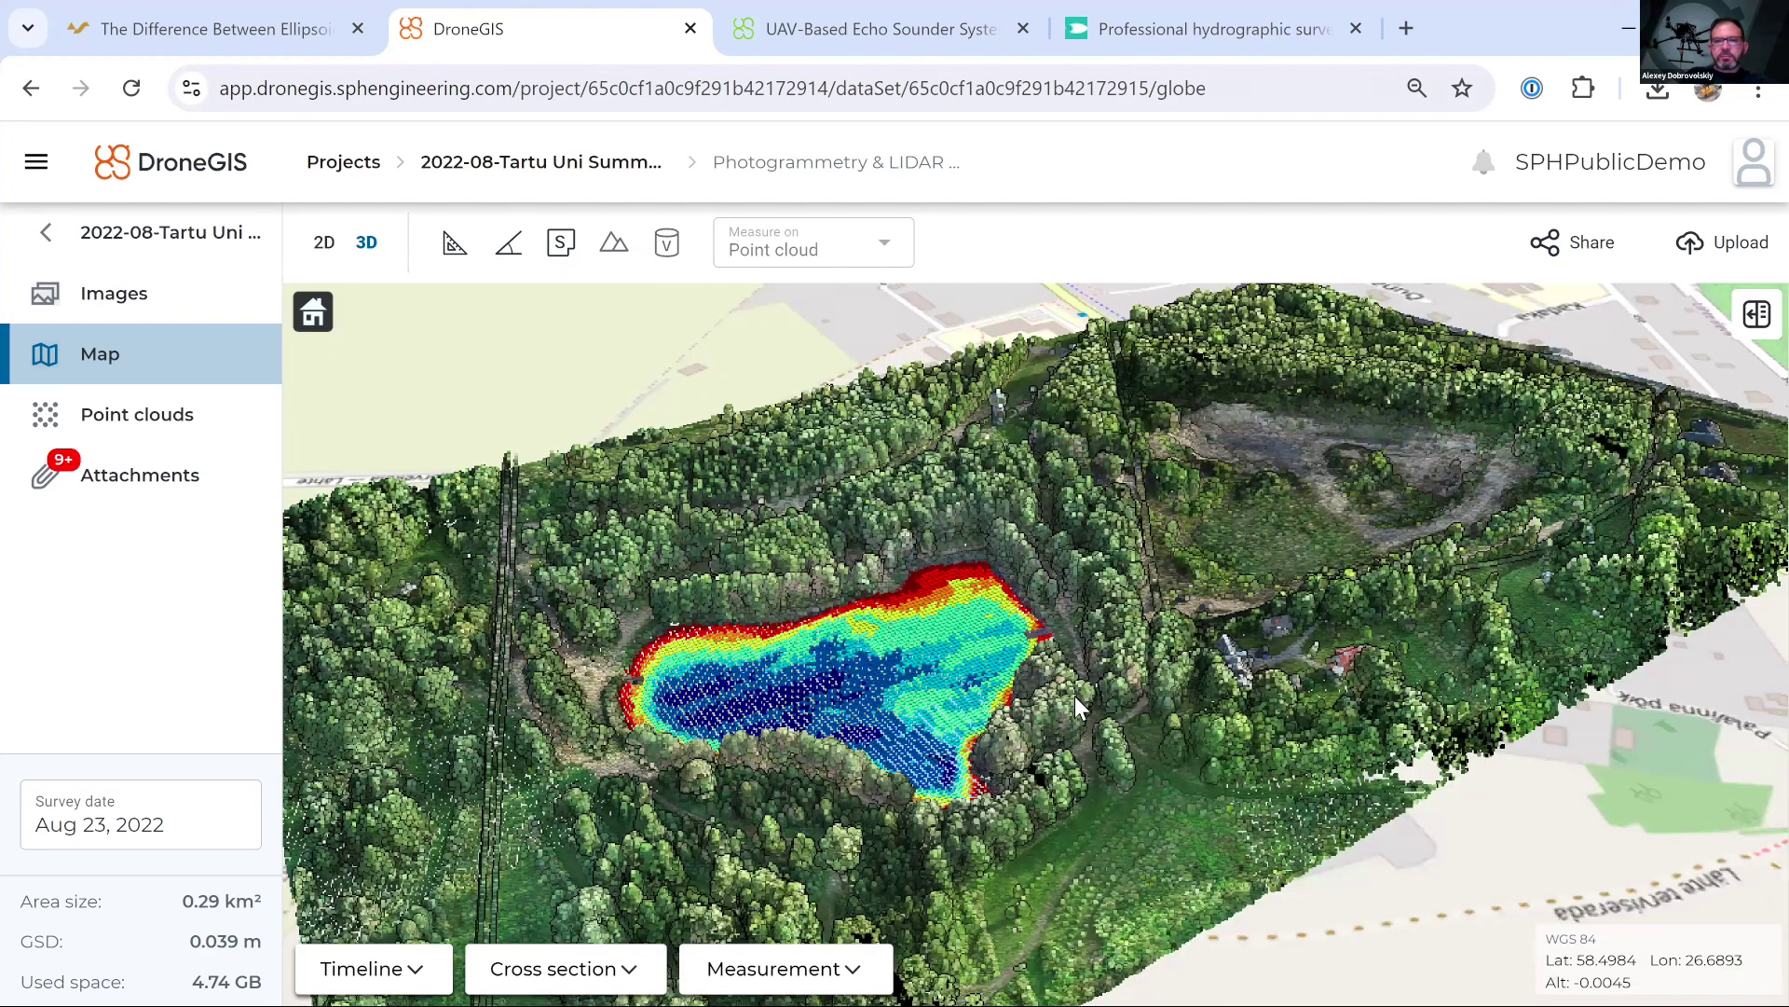
scroll(1053, 696, down, 3)
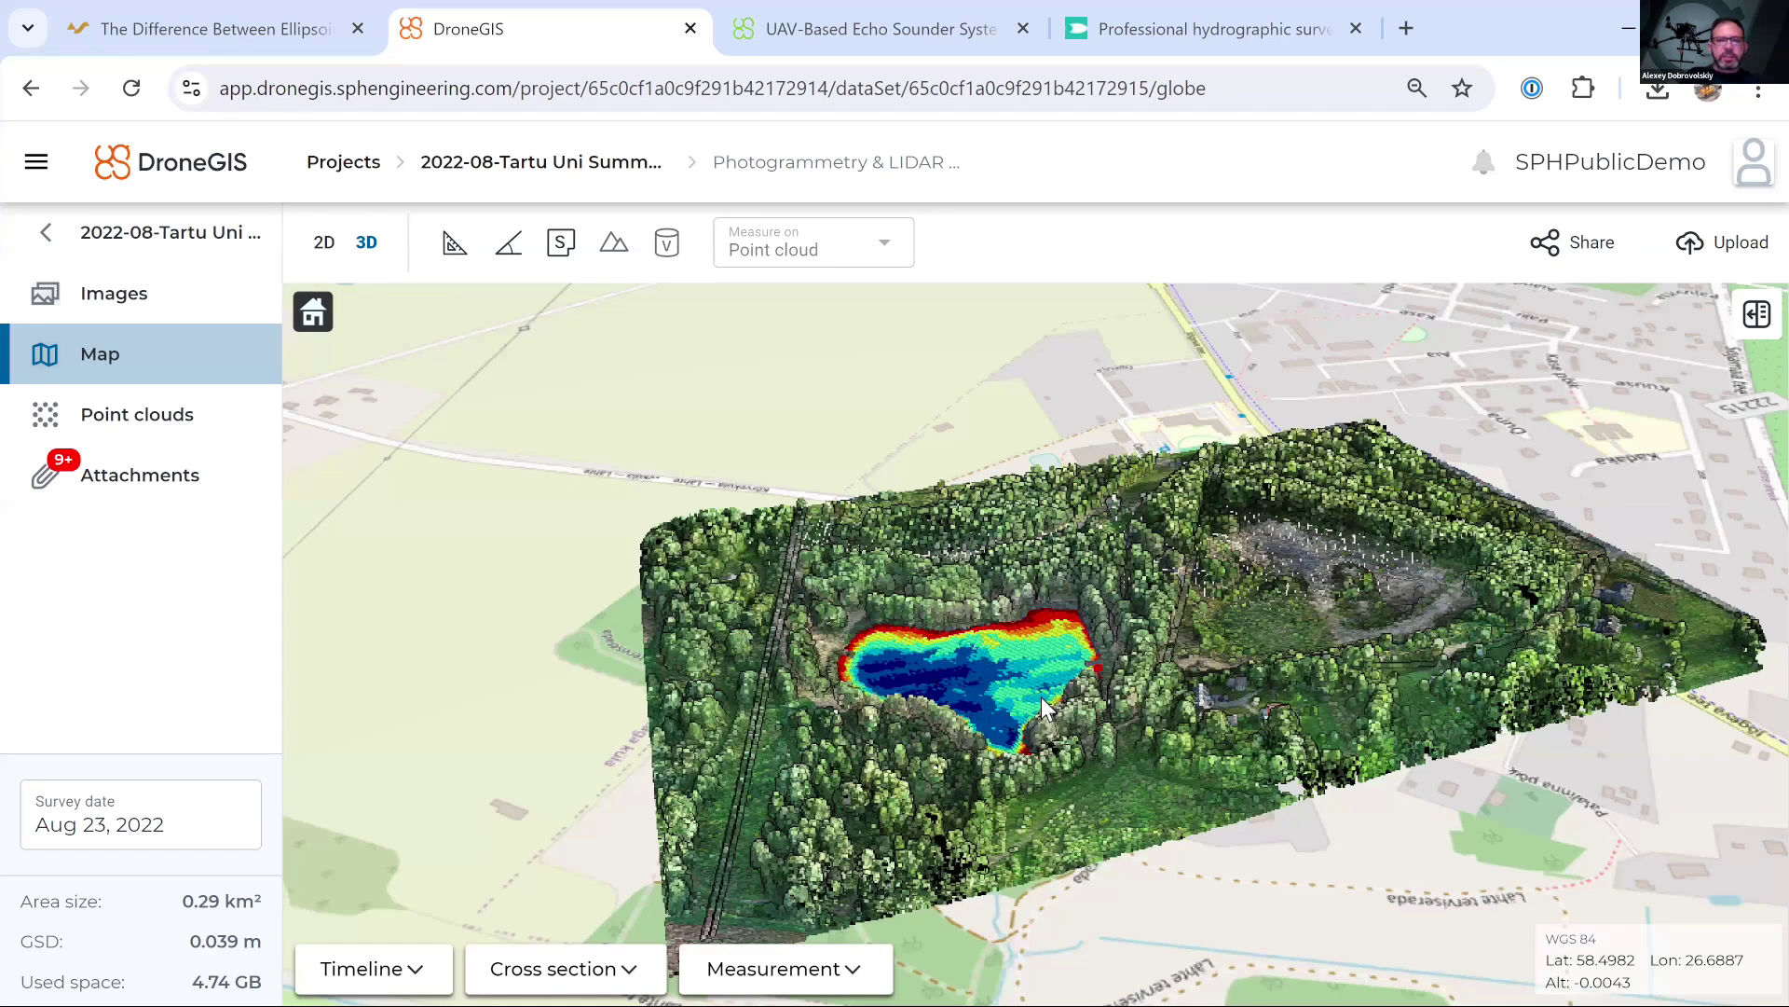
scroll(1063, 686, down, 1)
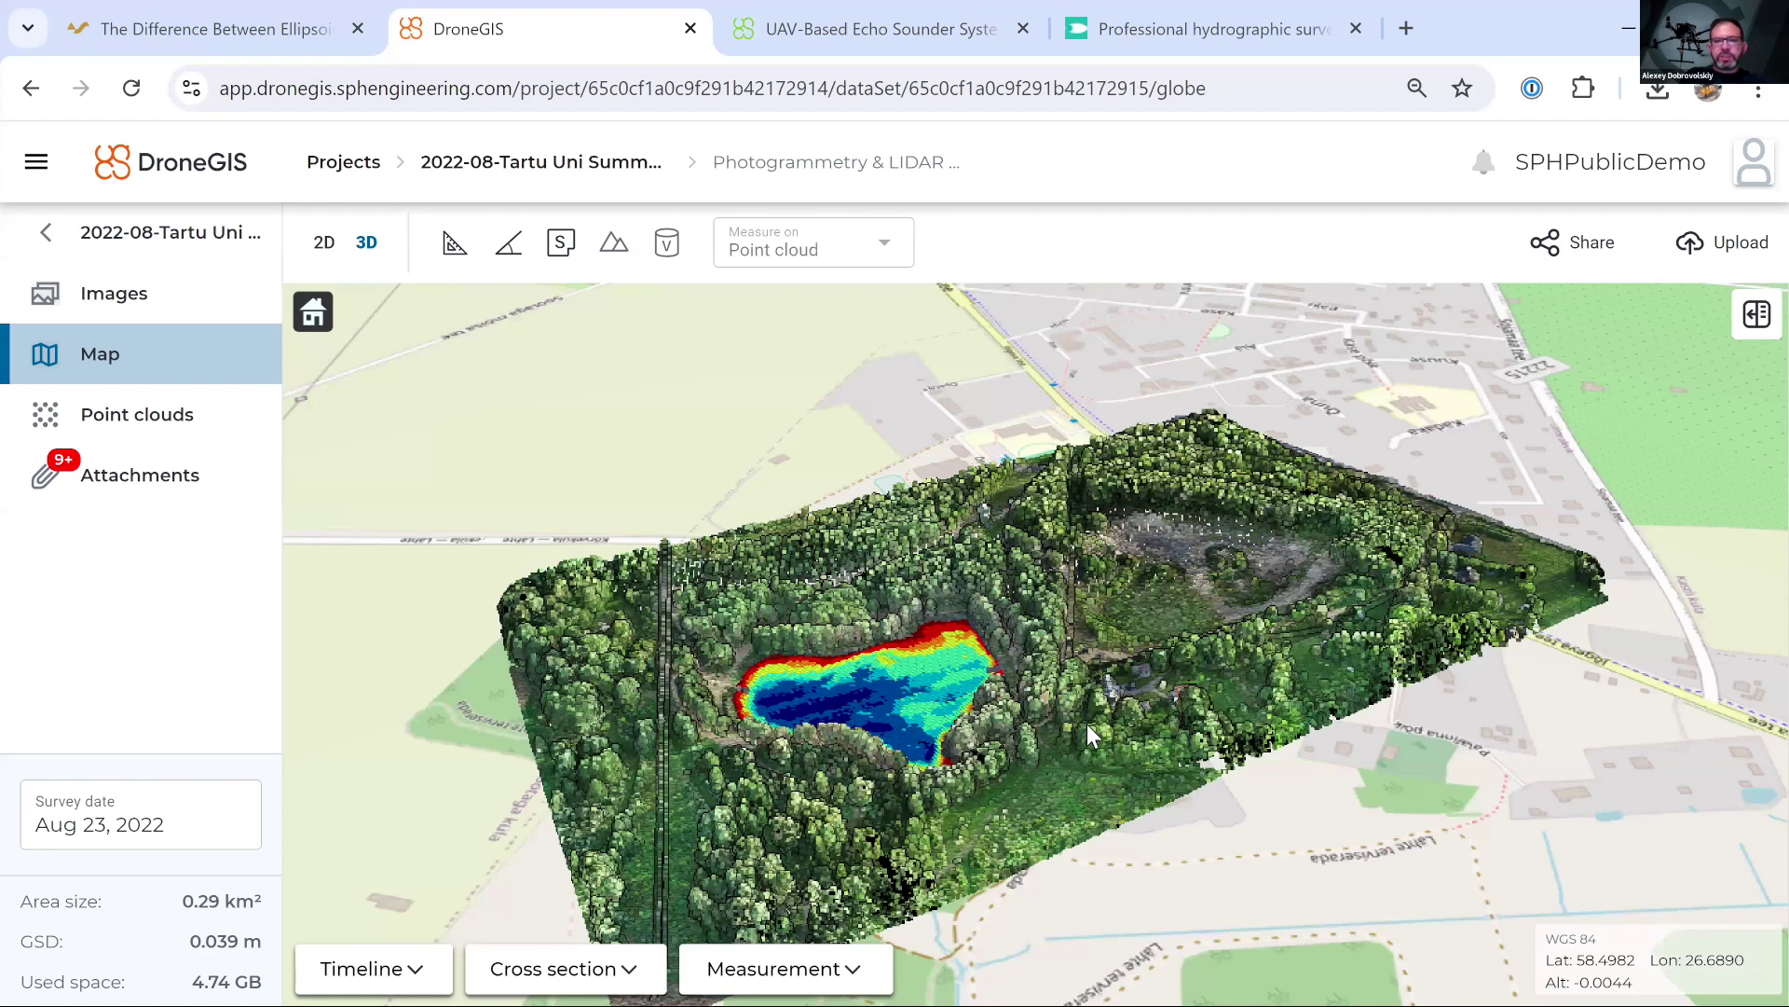
drag(1132, 746, 668, 509)
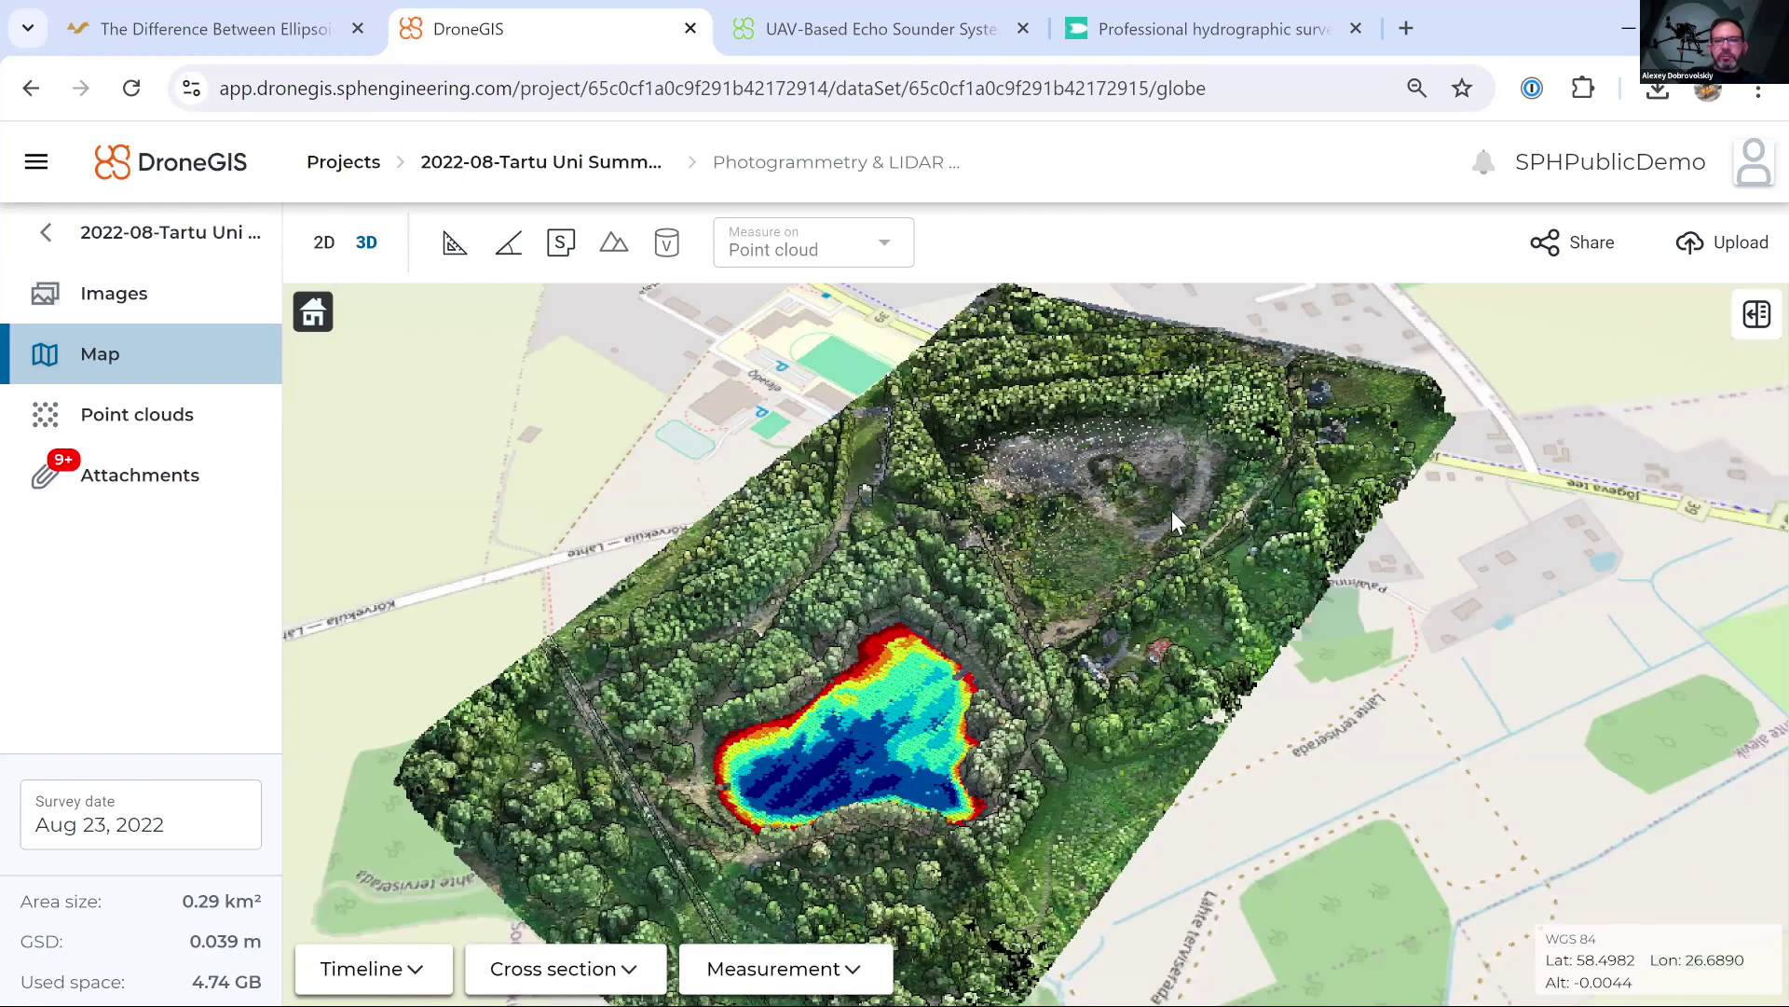
drag(1172, 510, 1101, 551)
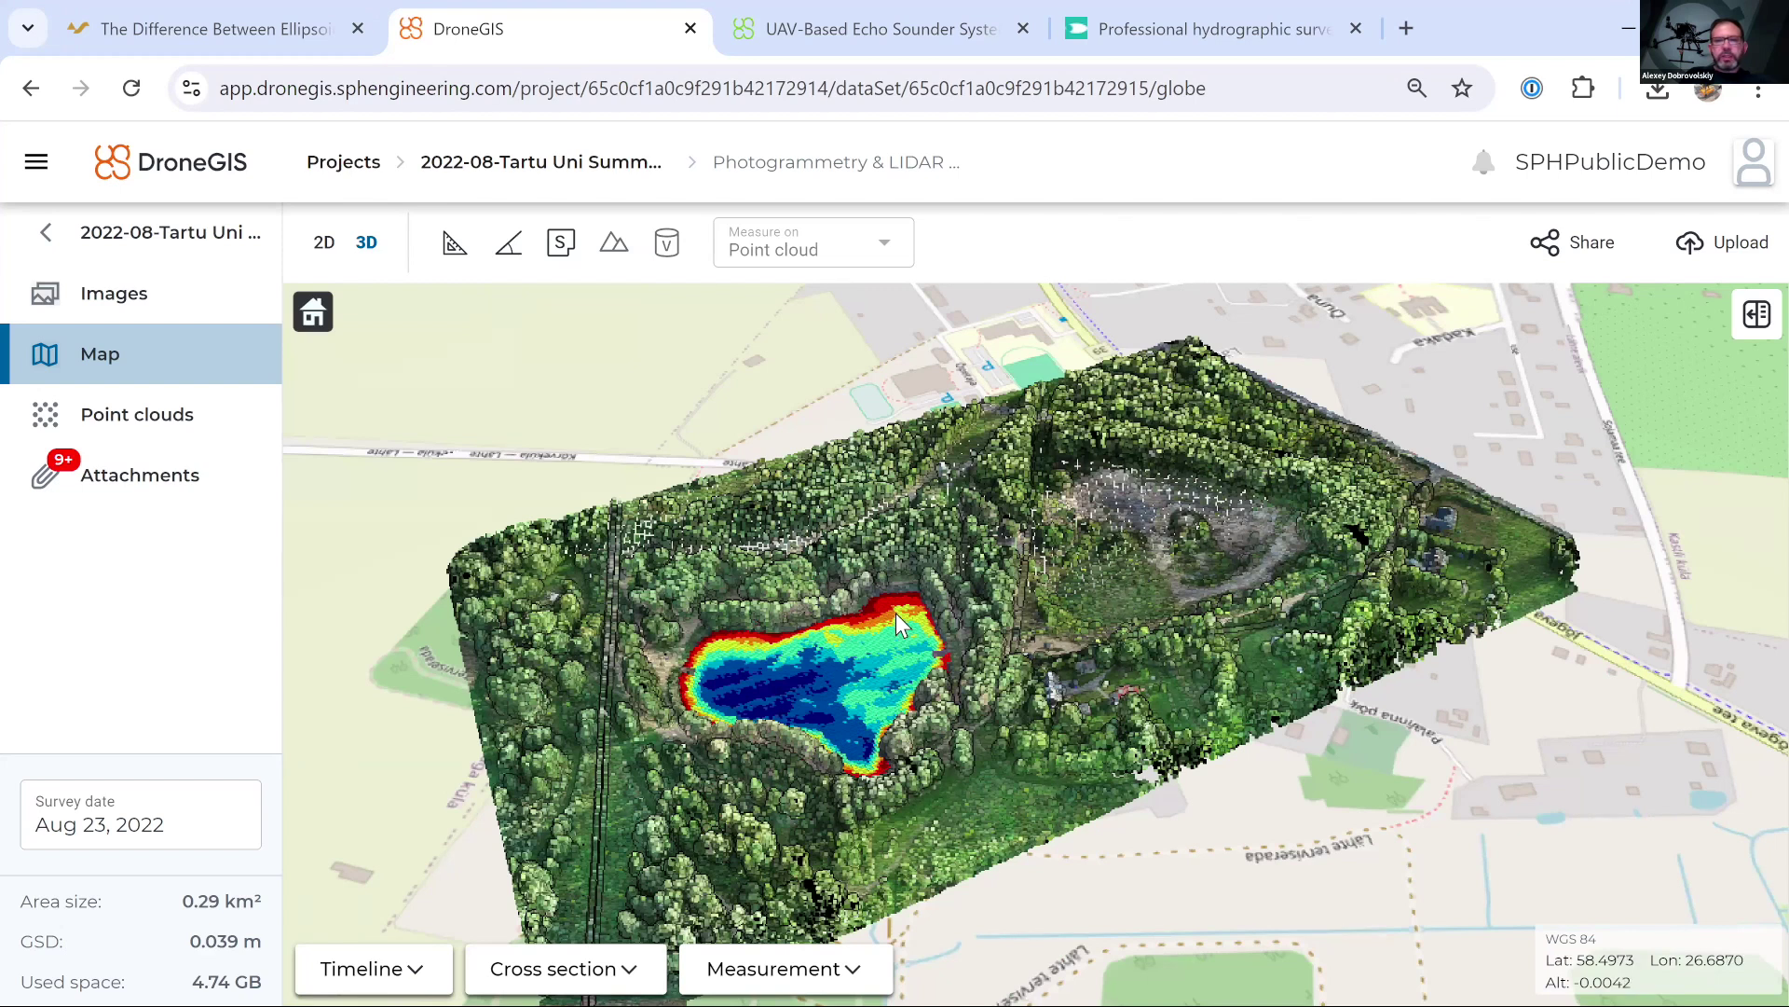
drag(826, 618, 675, 600)
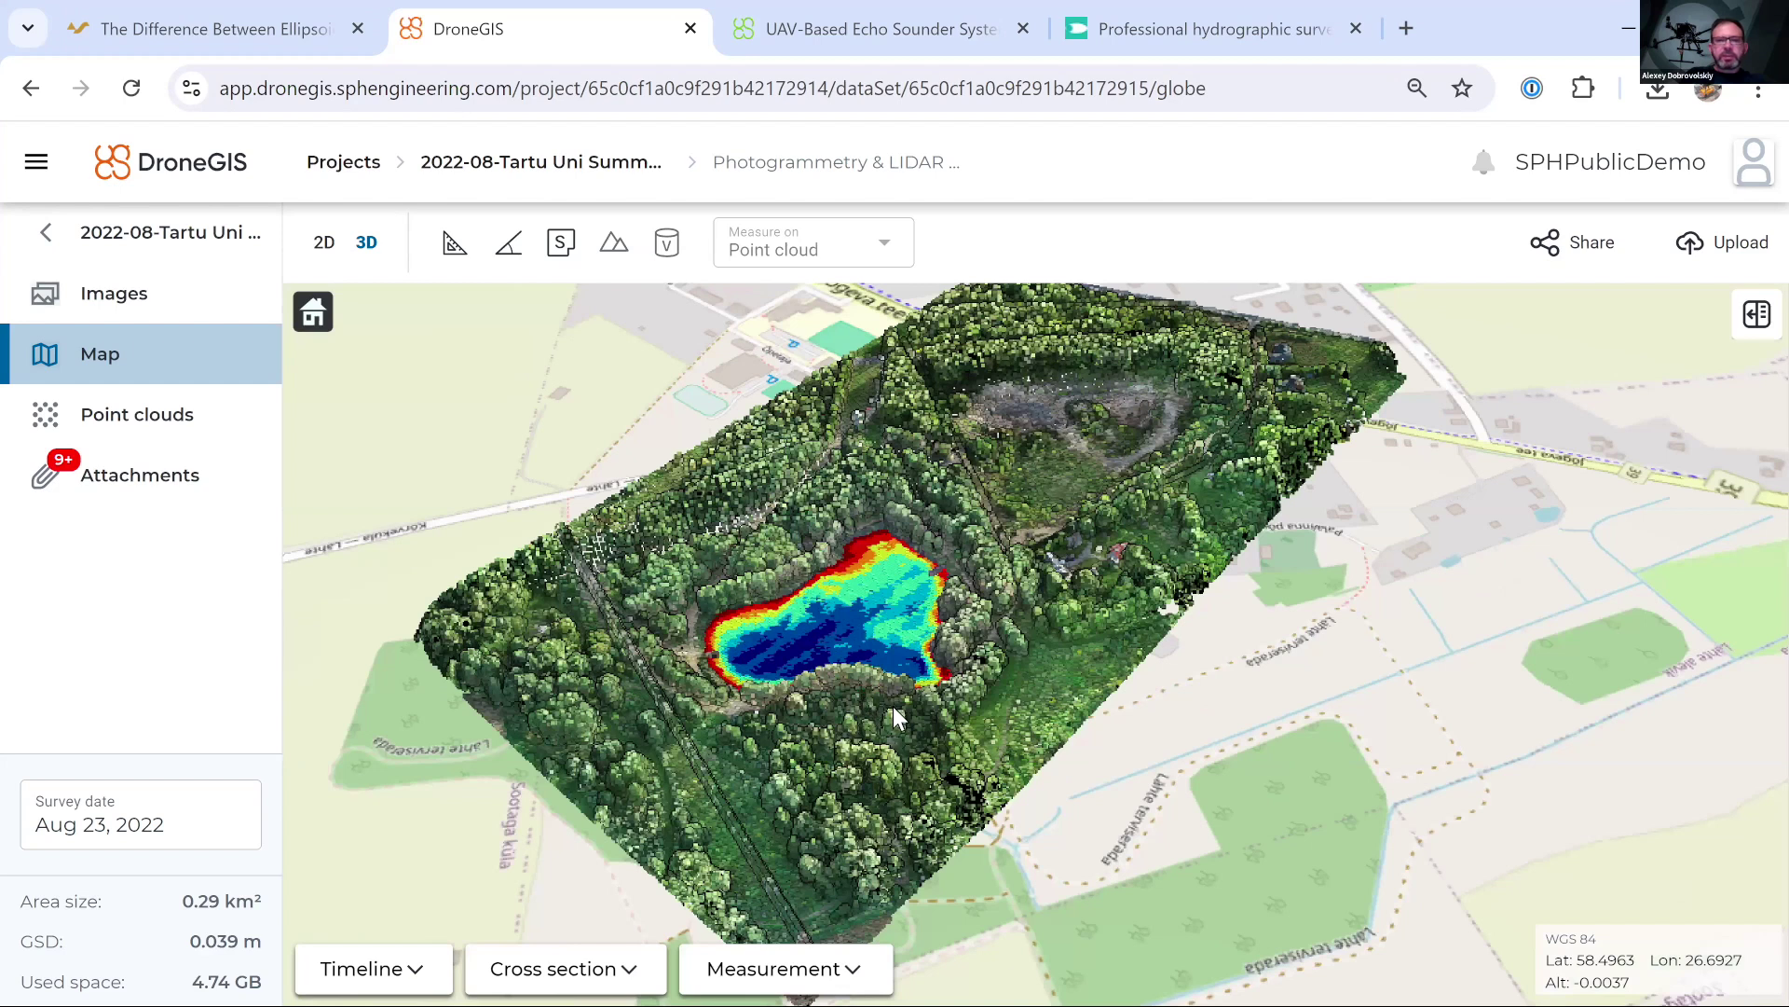
scroll(920, 678, up, 5)
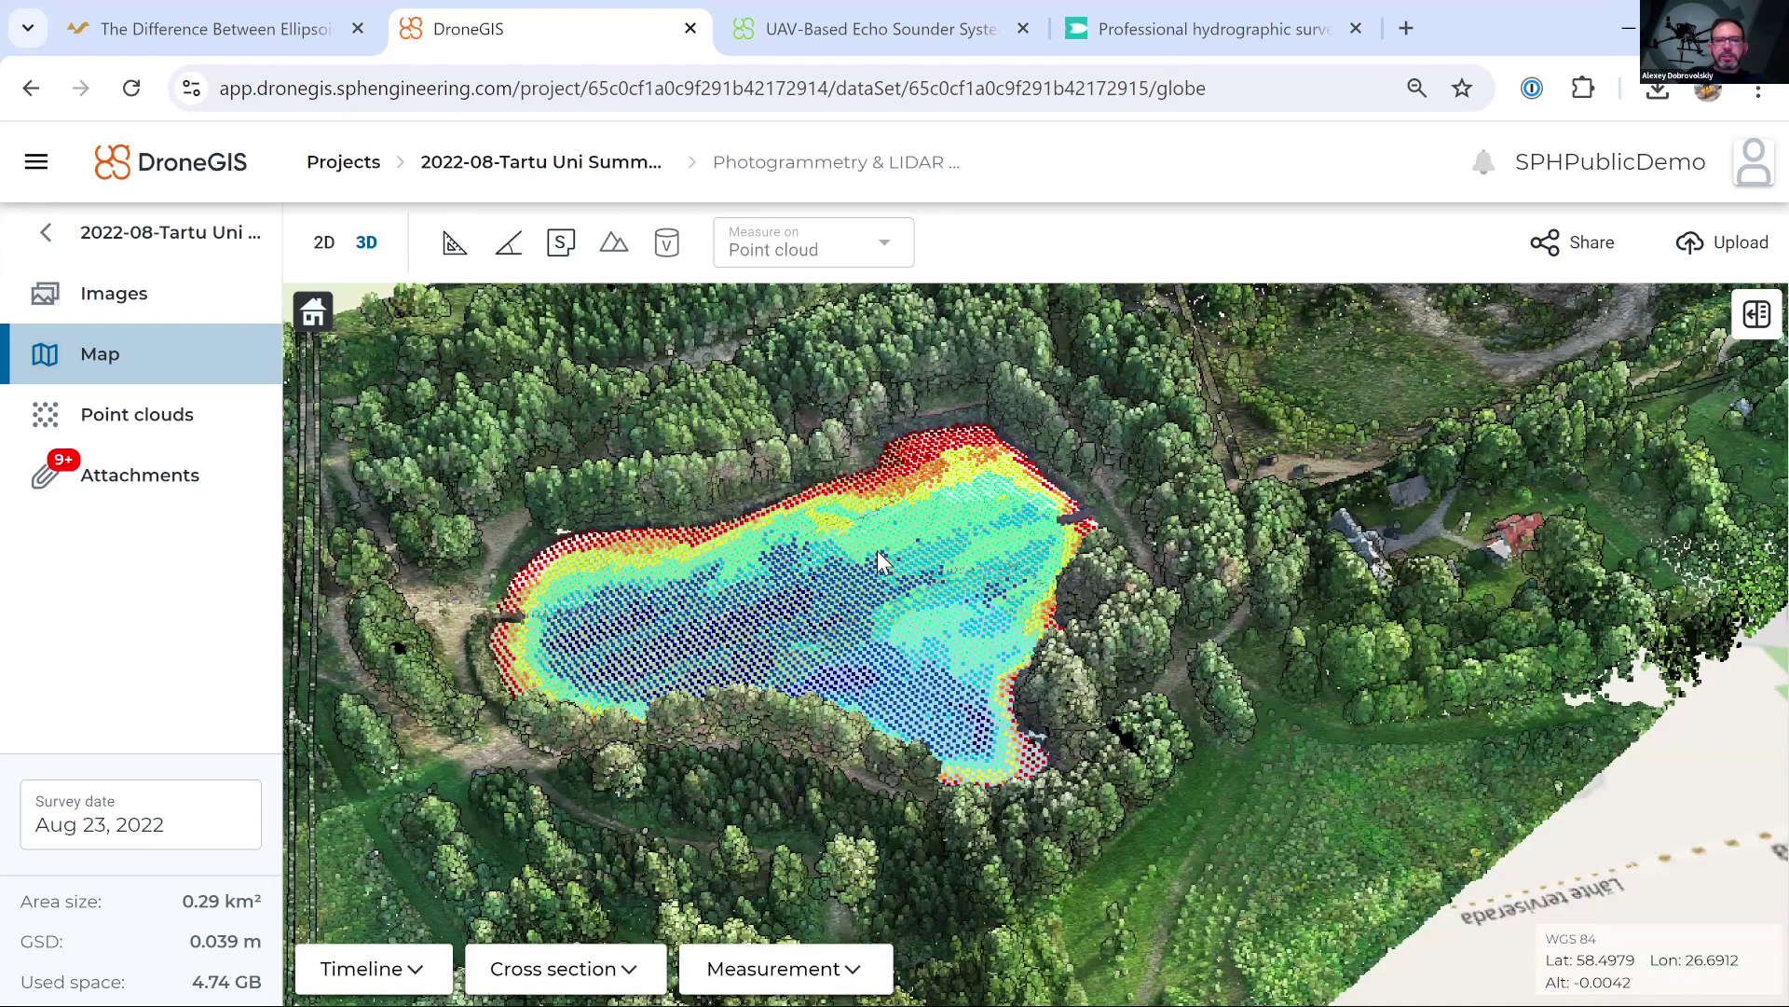
scroll(658, 651, down, 3)
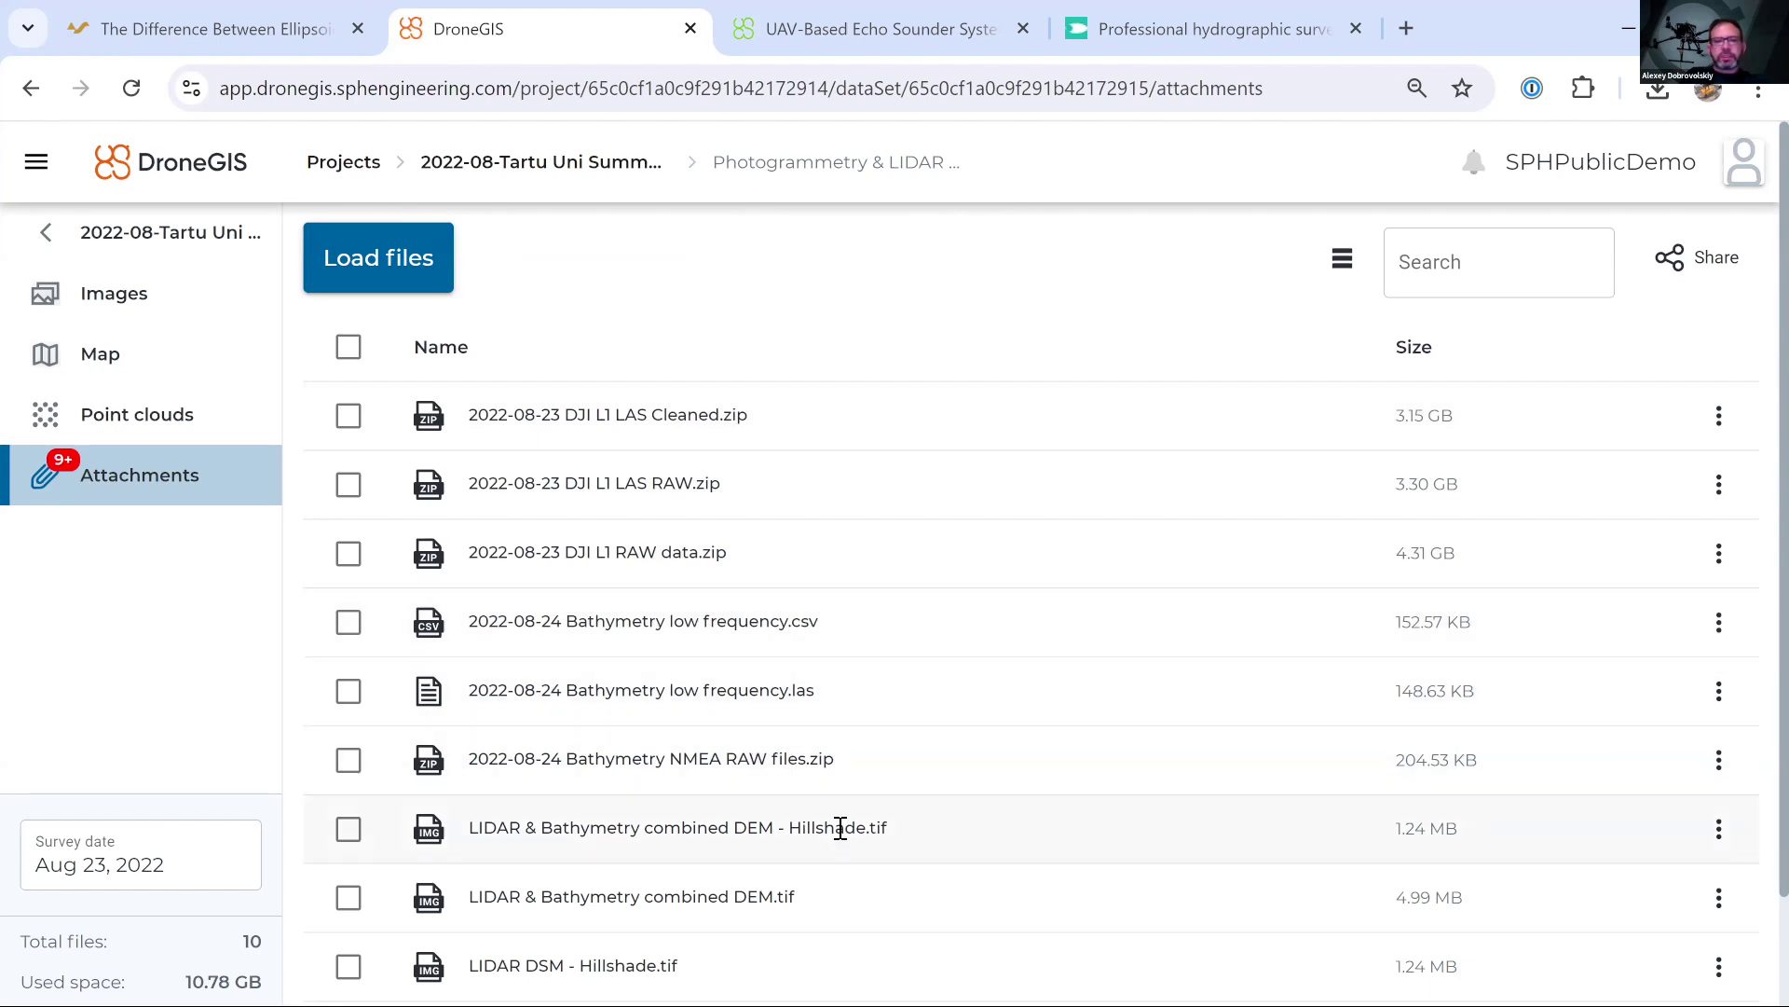
Review the dataset's attachments, checking the bathymetry NMEA RAW files archive and the LIDAR files
scroll(838, 825, down, 2)
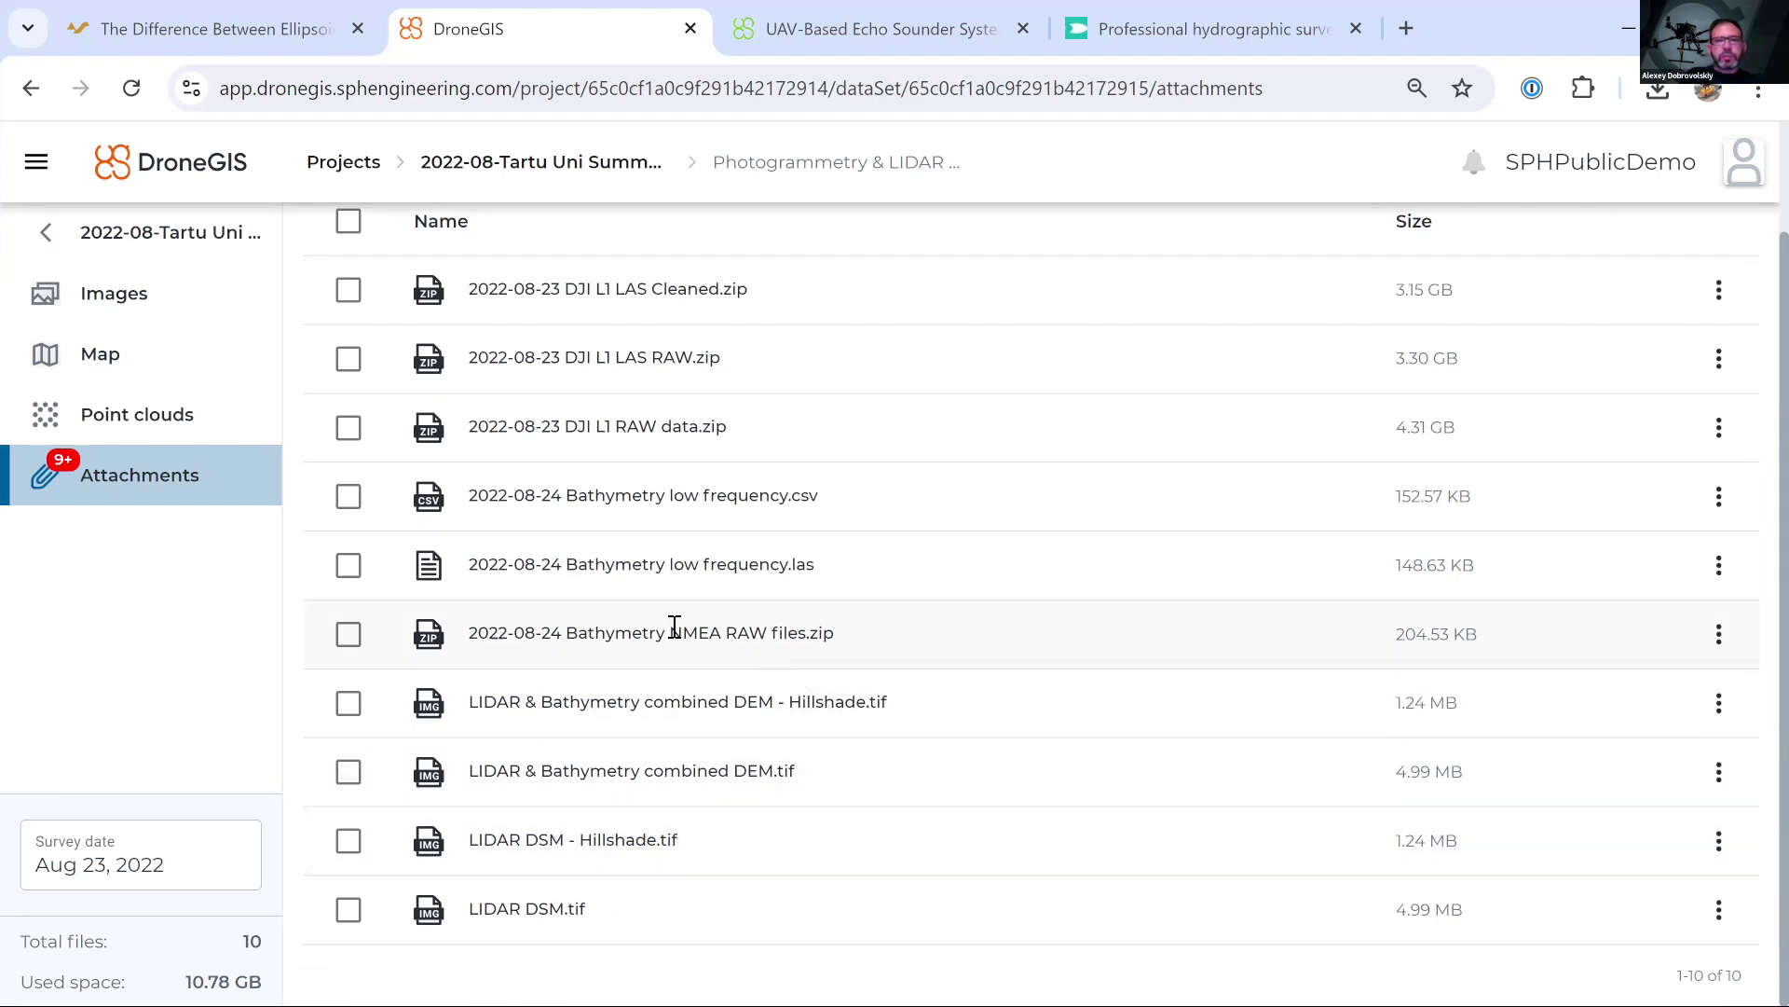
drag(669, 628, 841, 639)
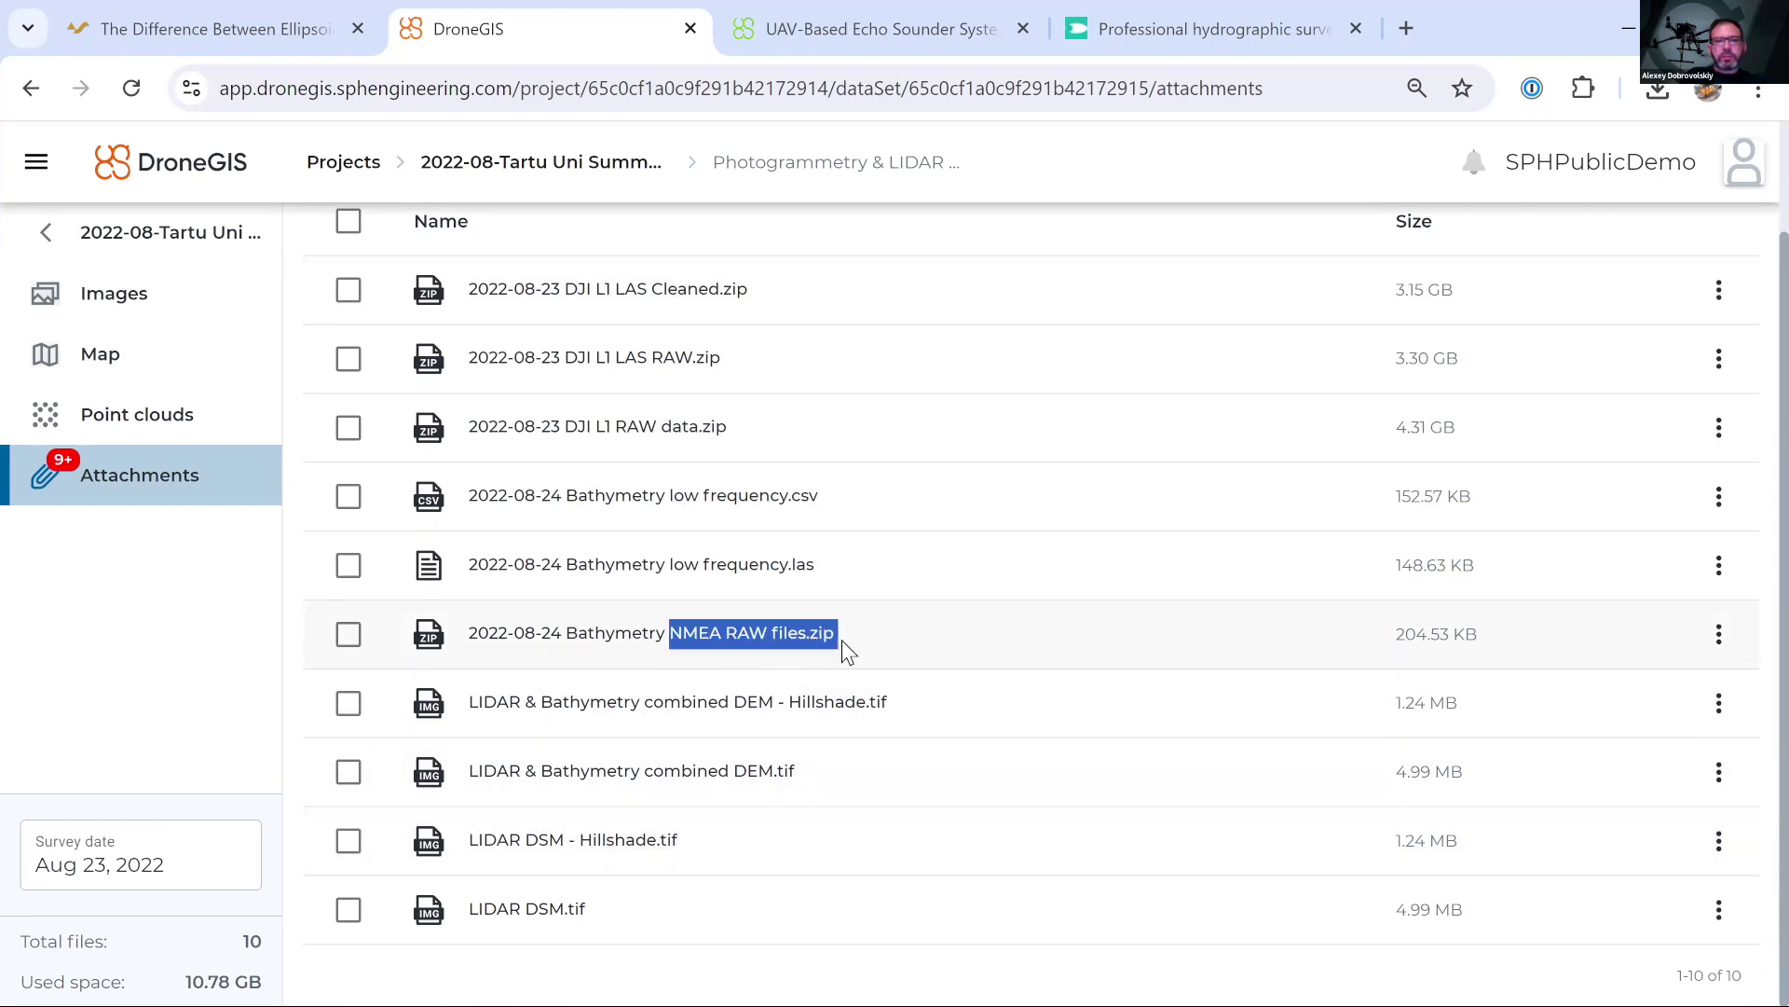
click(870, 643)
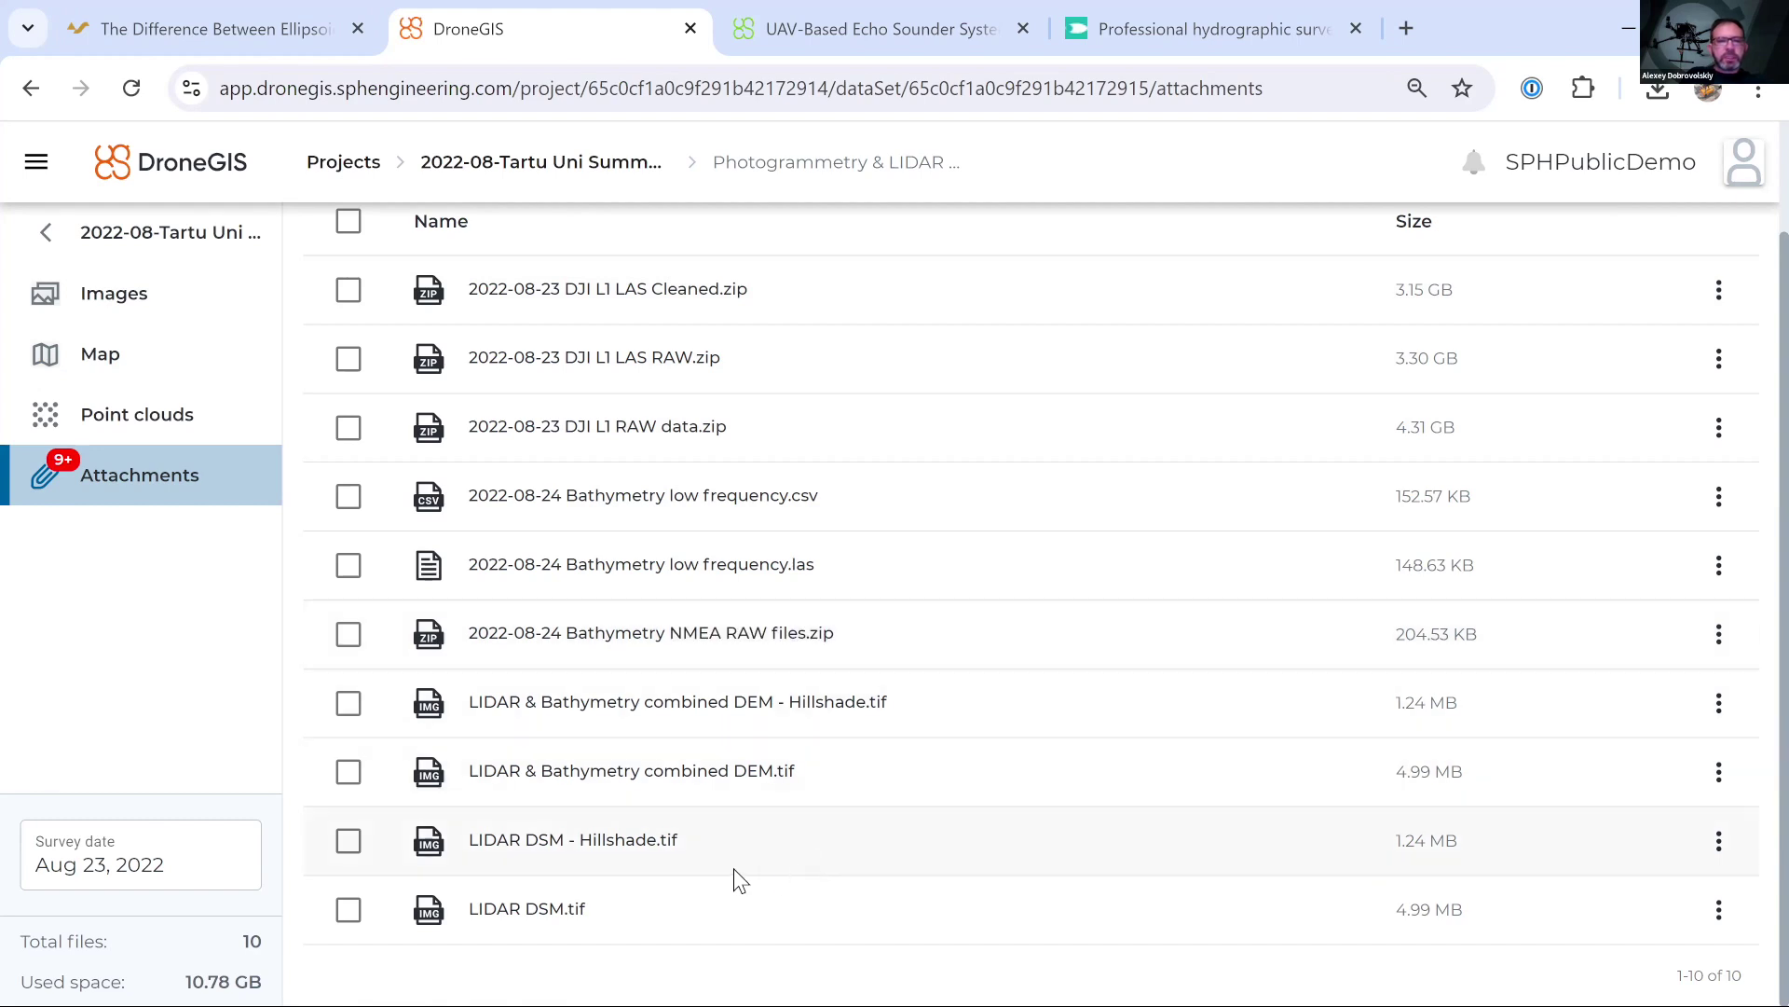
scroll(741, 869, up, 2)
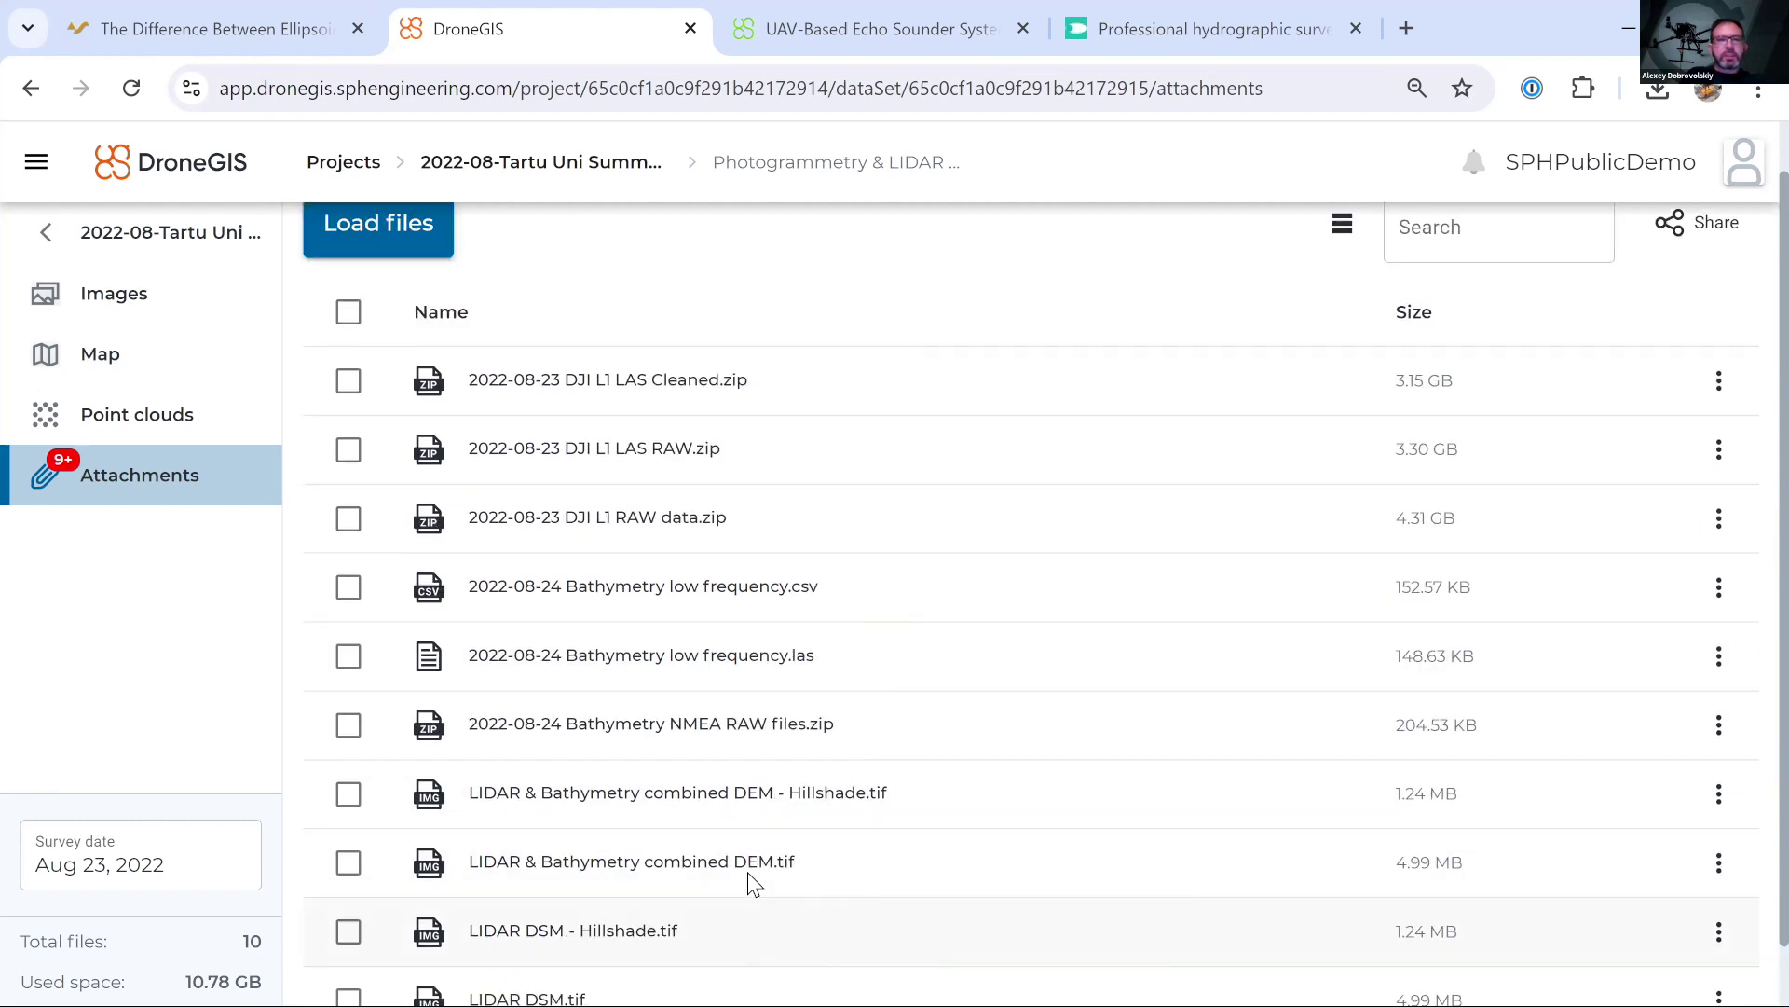
Check the survey images, and on the map expand the RGB Map layers to list the orthophoto files
click(125, 296)
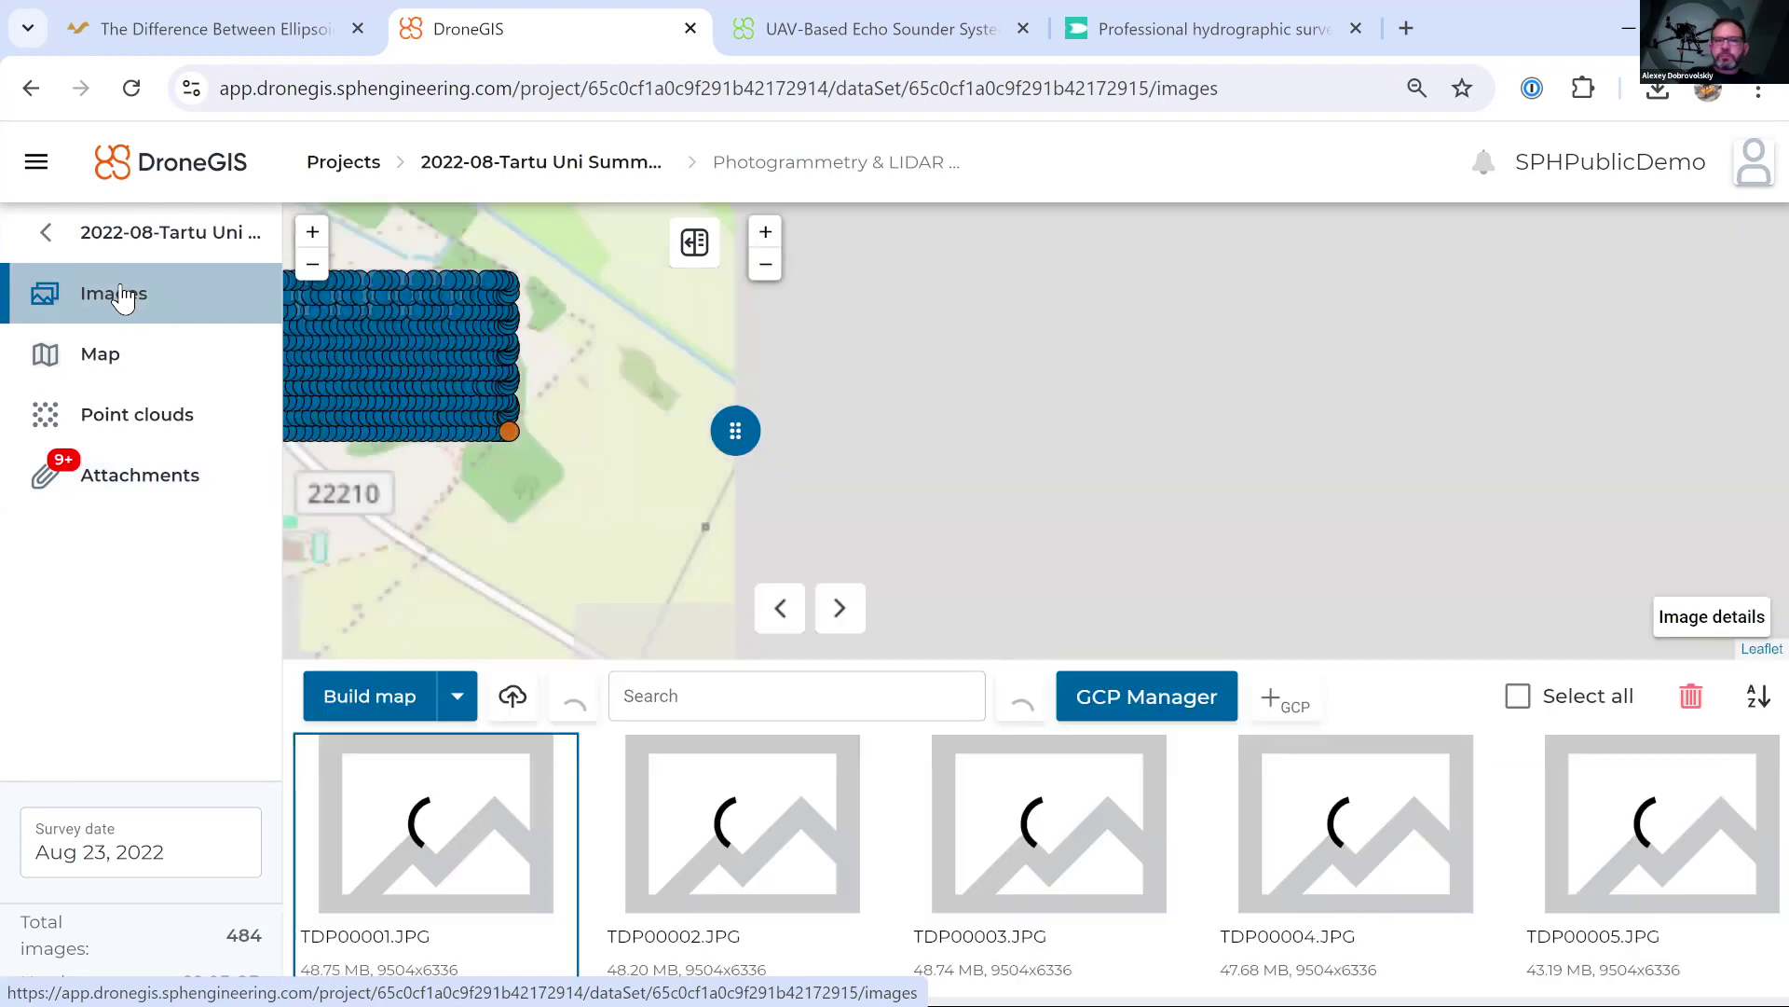
click(96, 364)
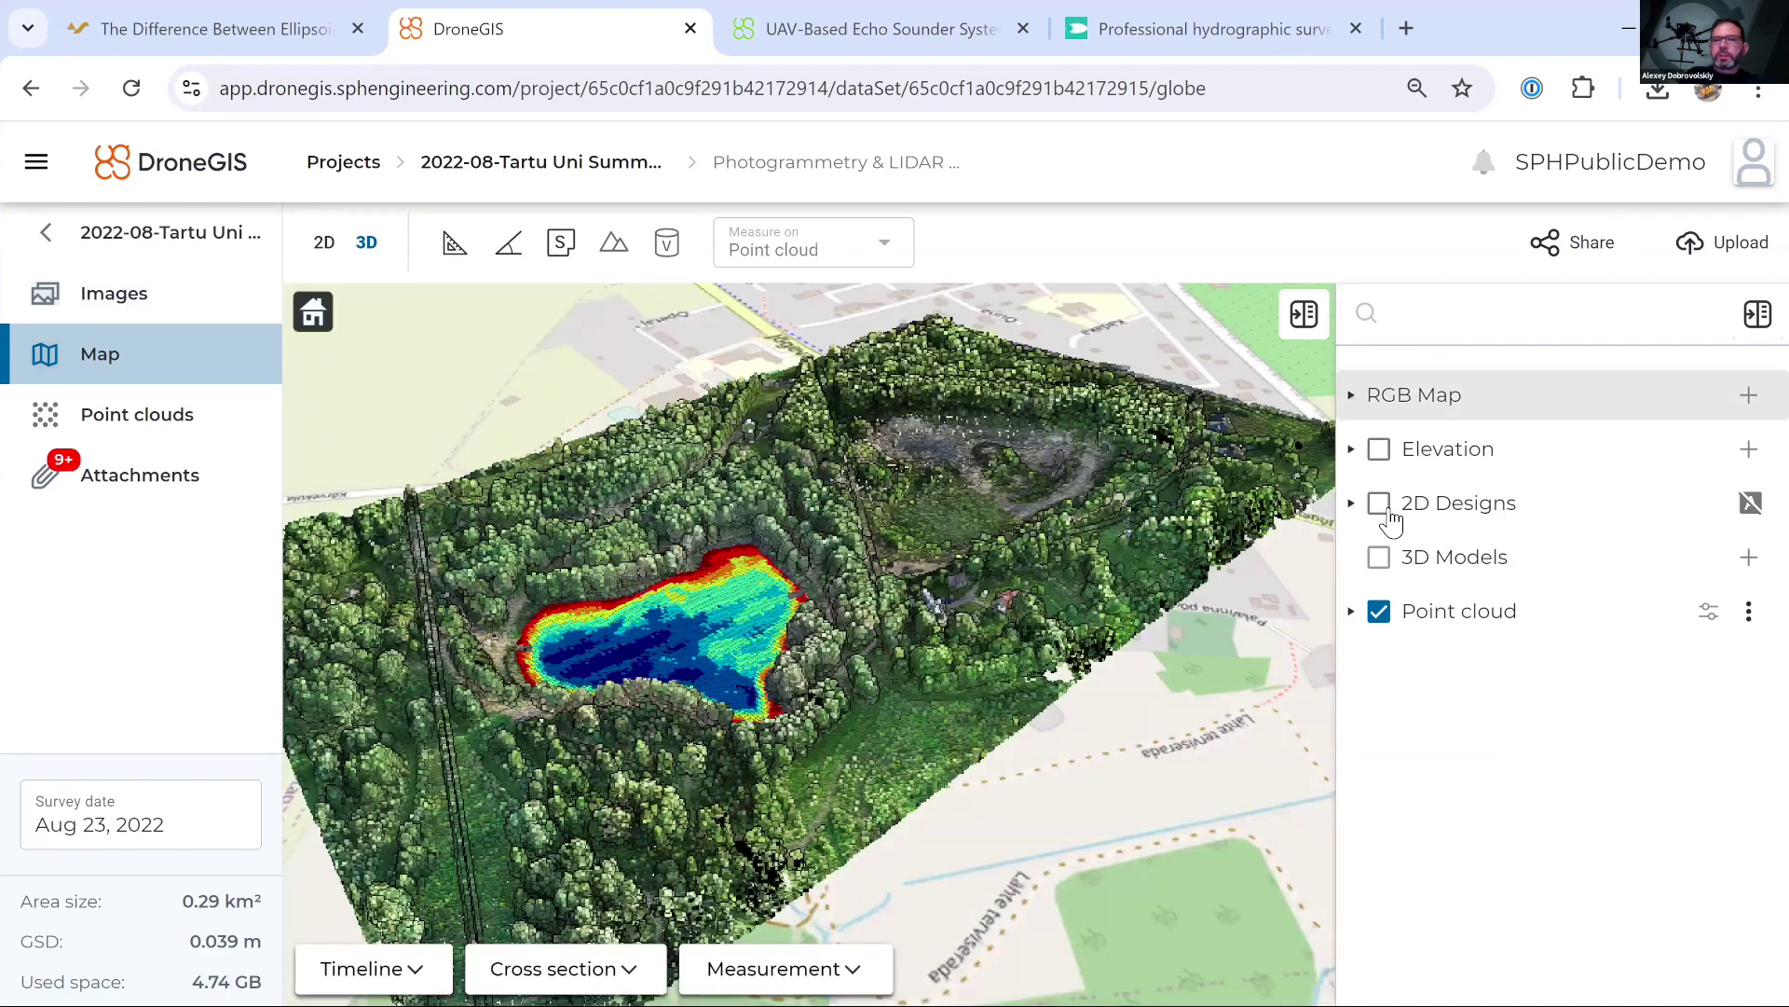
click(1351, 395)
click(1386, 506)
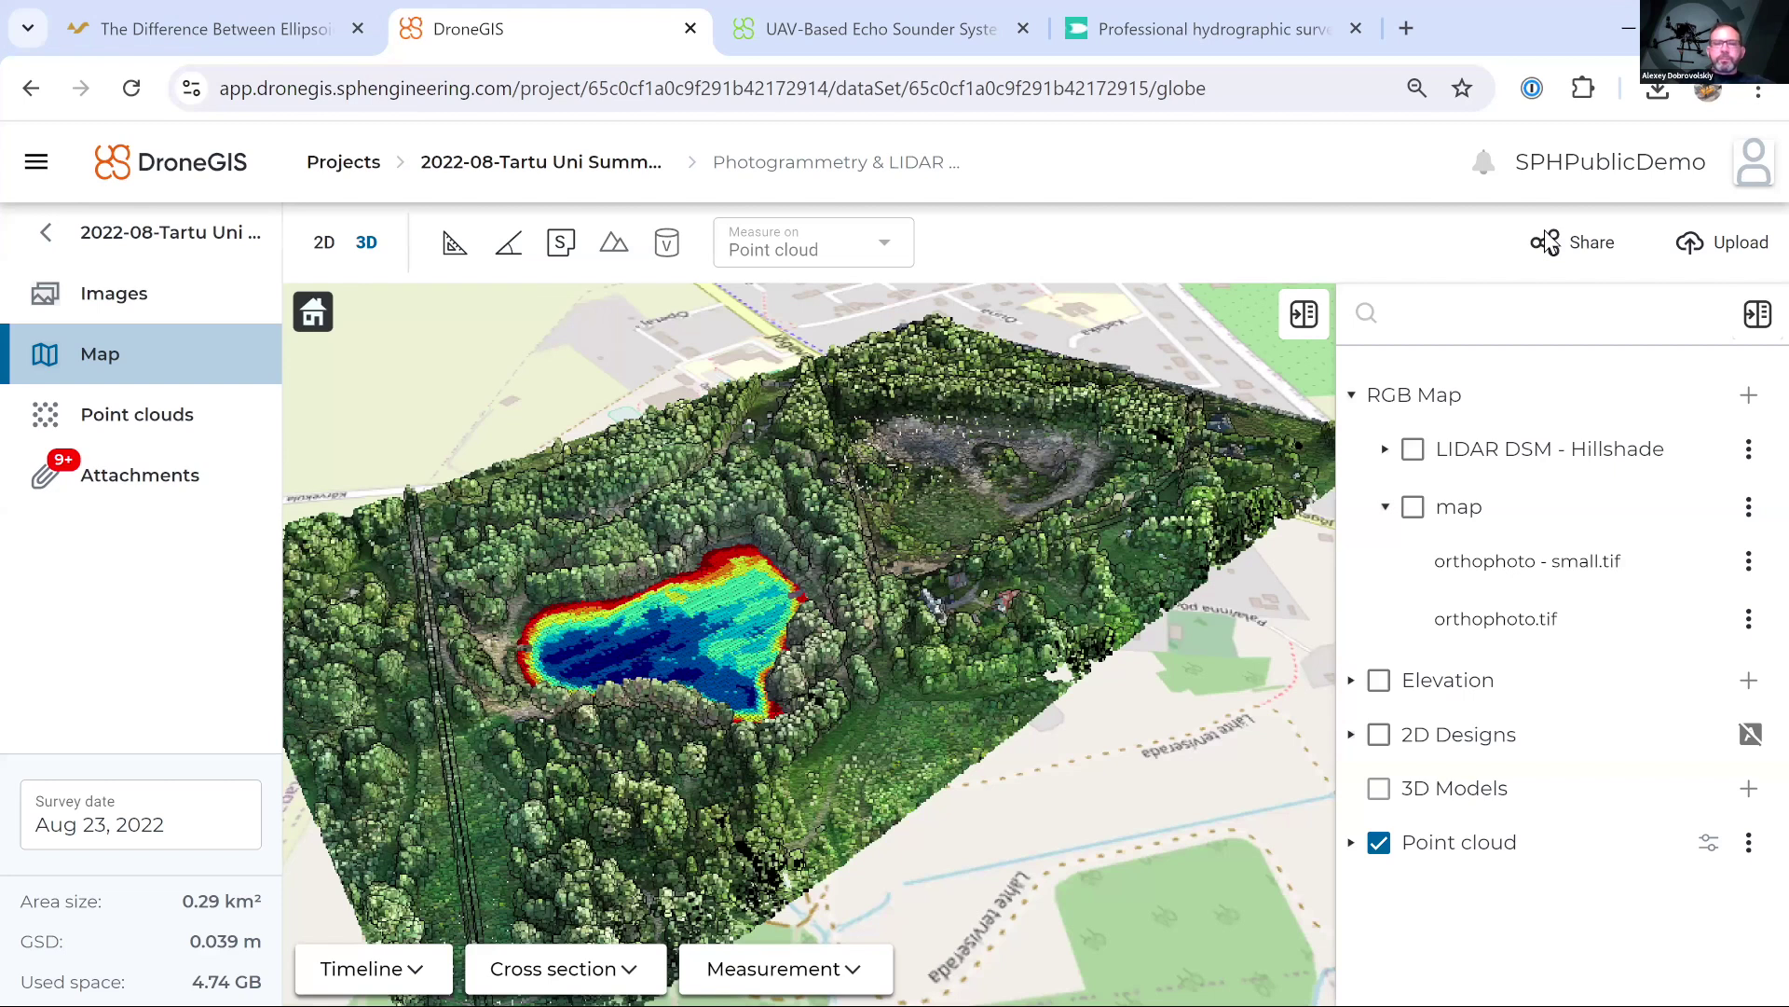
View the download page of the Eye4Software Hydromagic website and return to the DroneGIS map
key(ctrl+4)
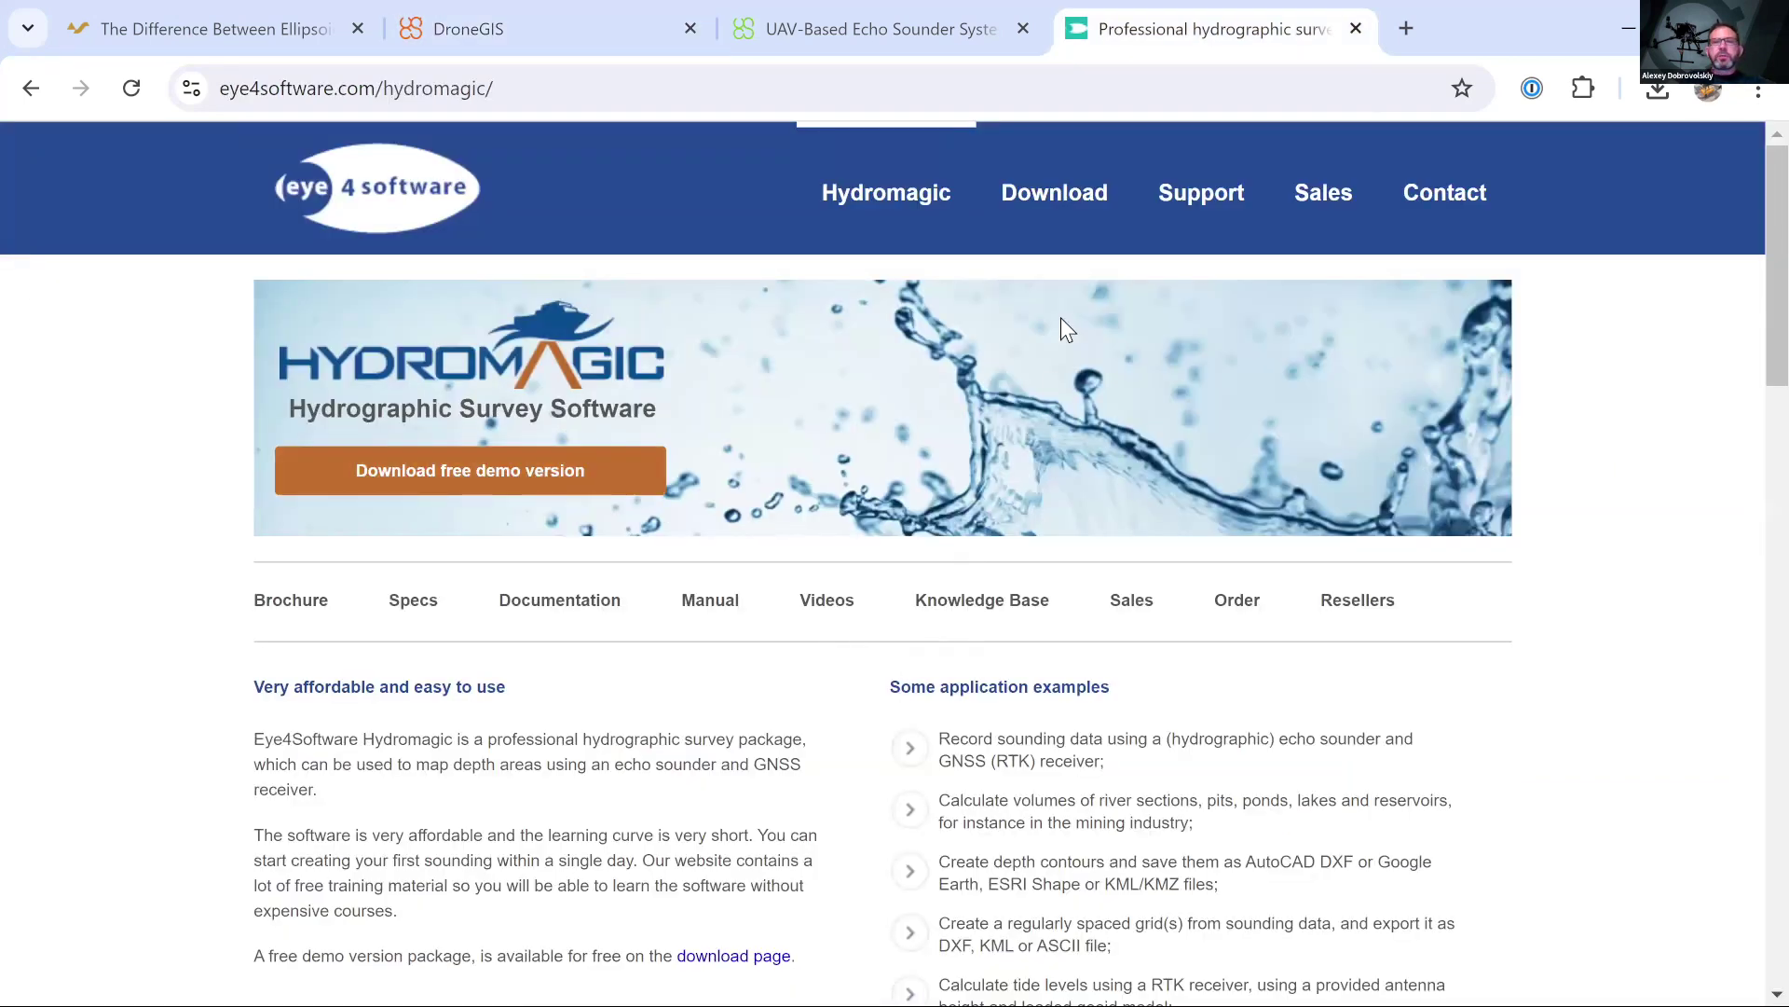
click(1054, 192)
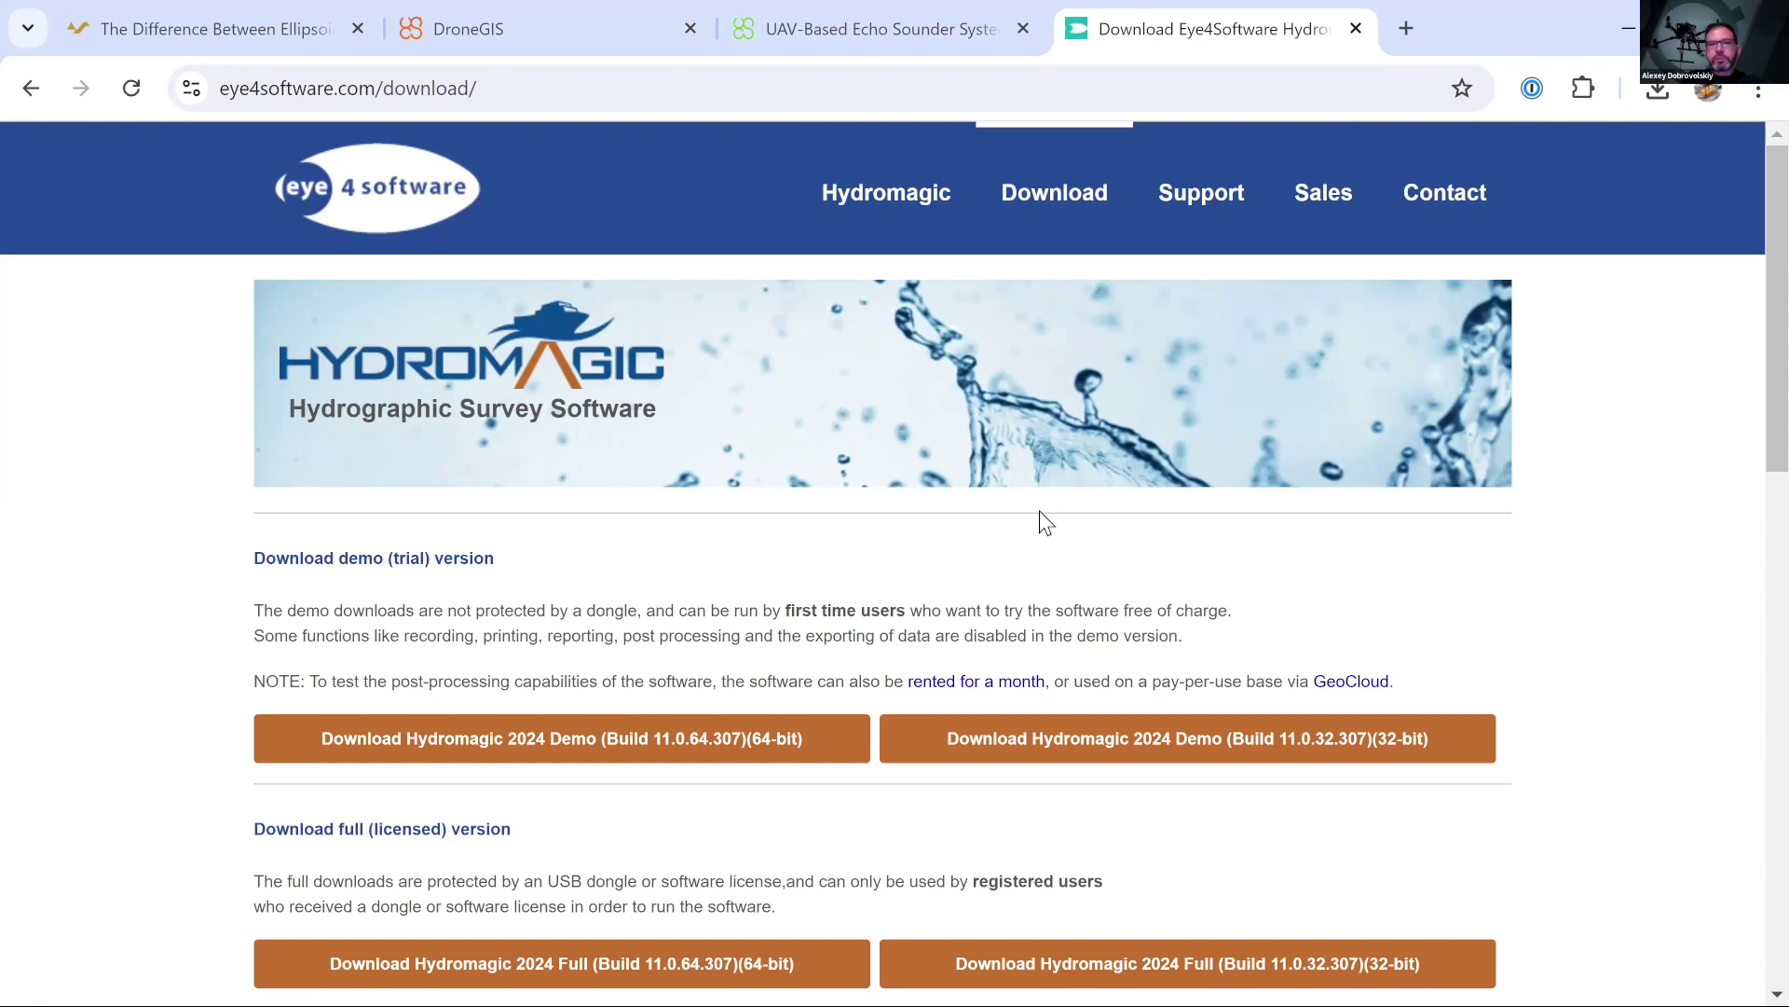
click(562, 8)
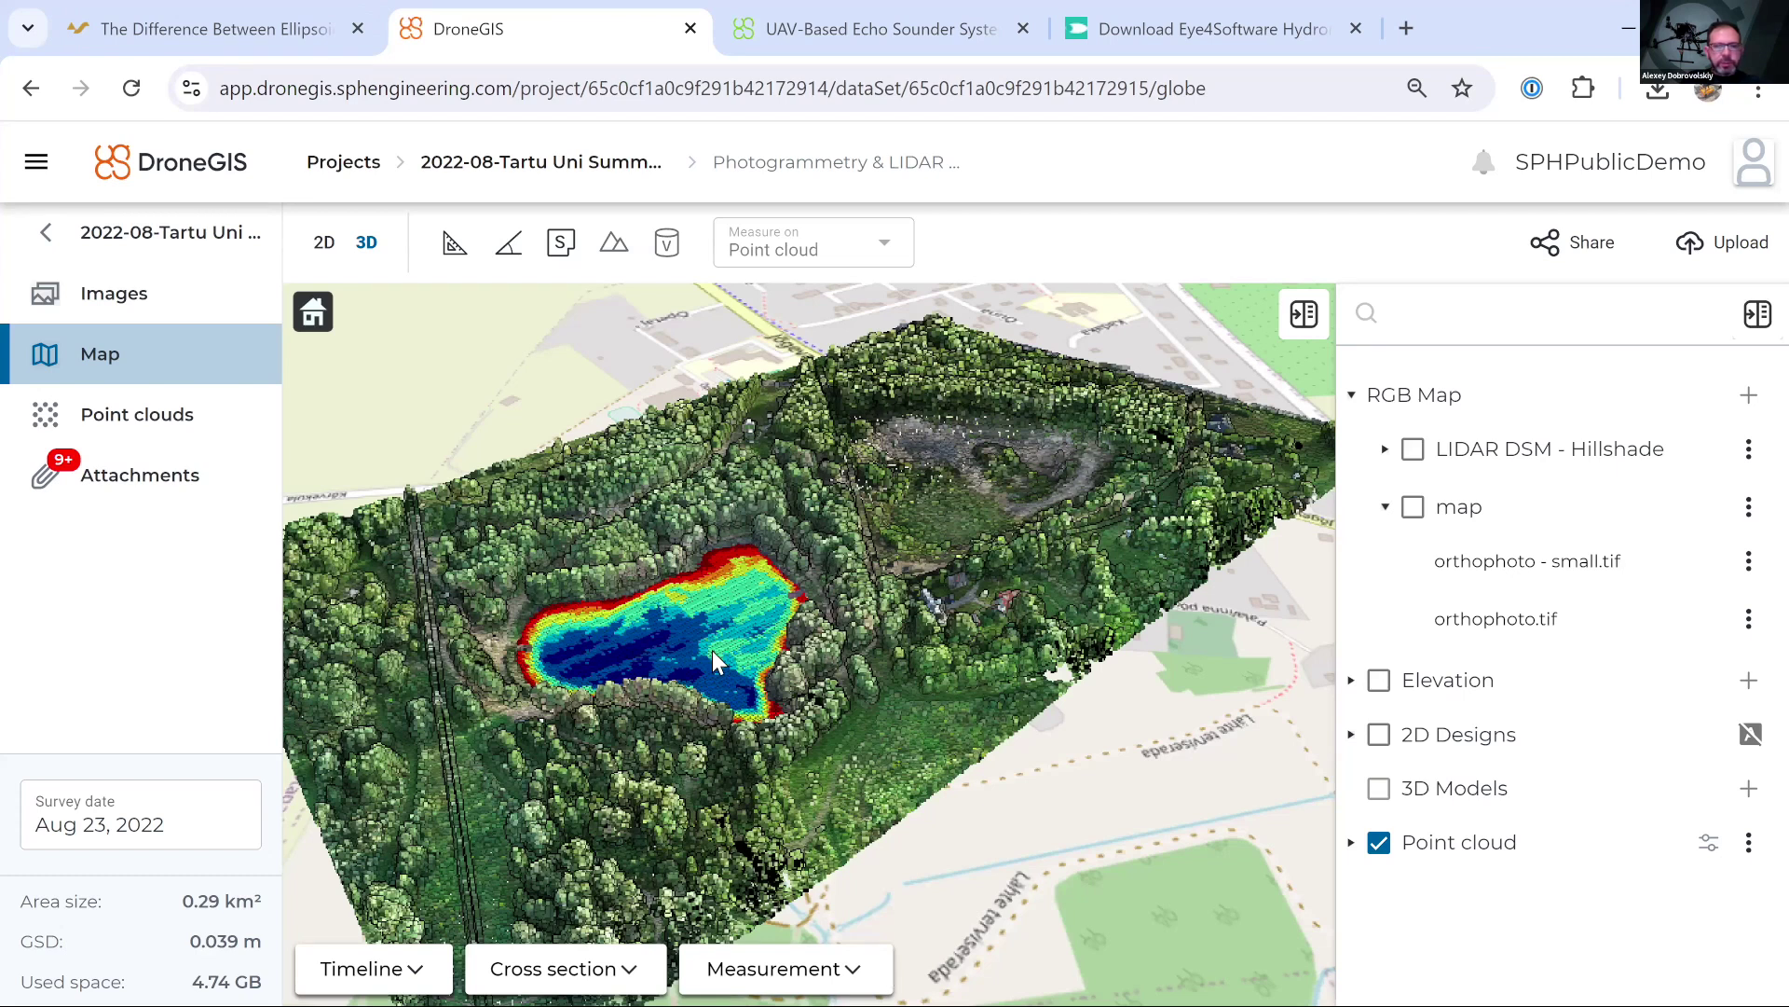
Bring up the Tartu folder in File Explorer and select all five nmea.txt files
key(super)
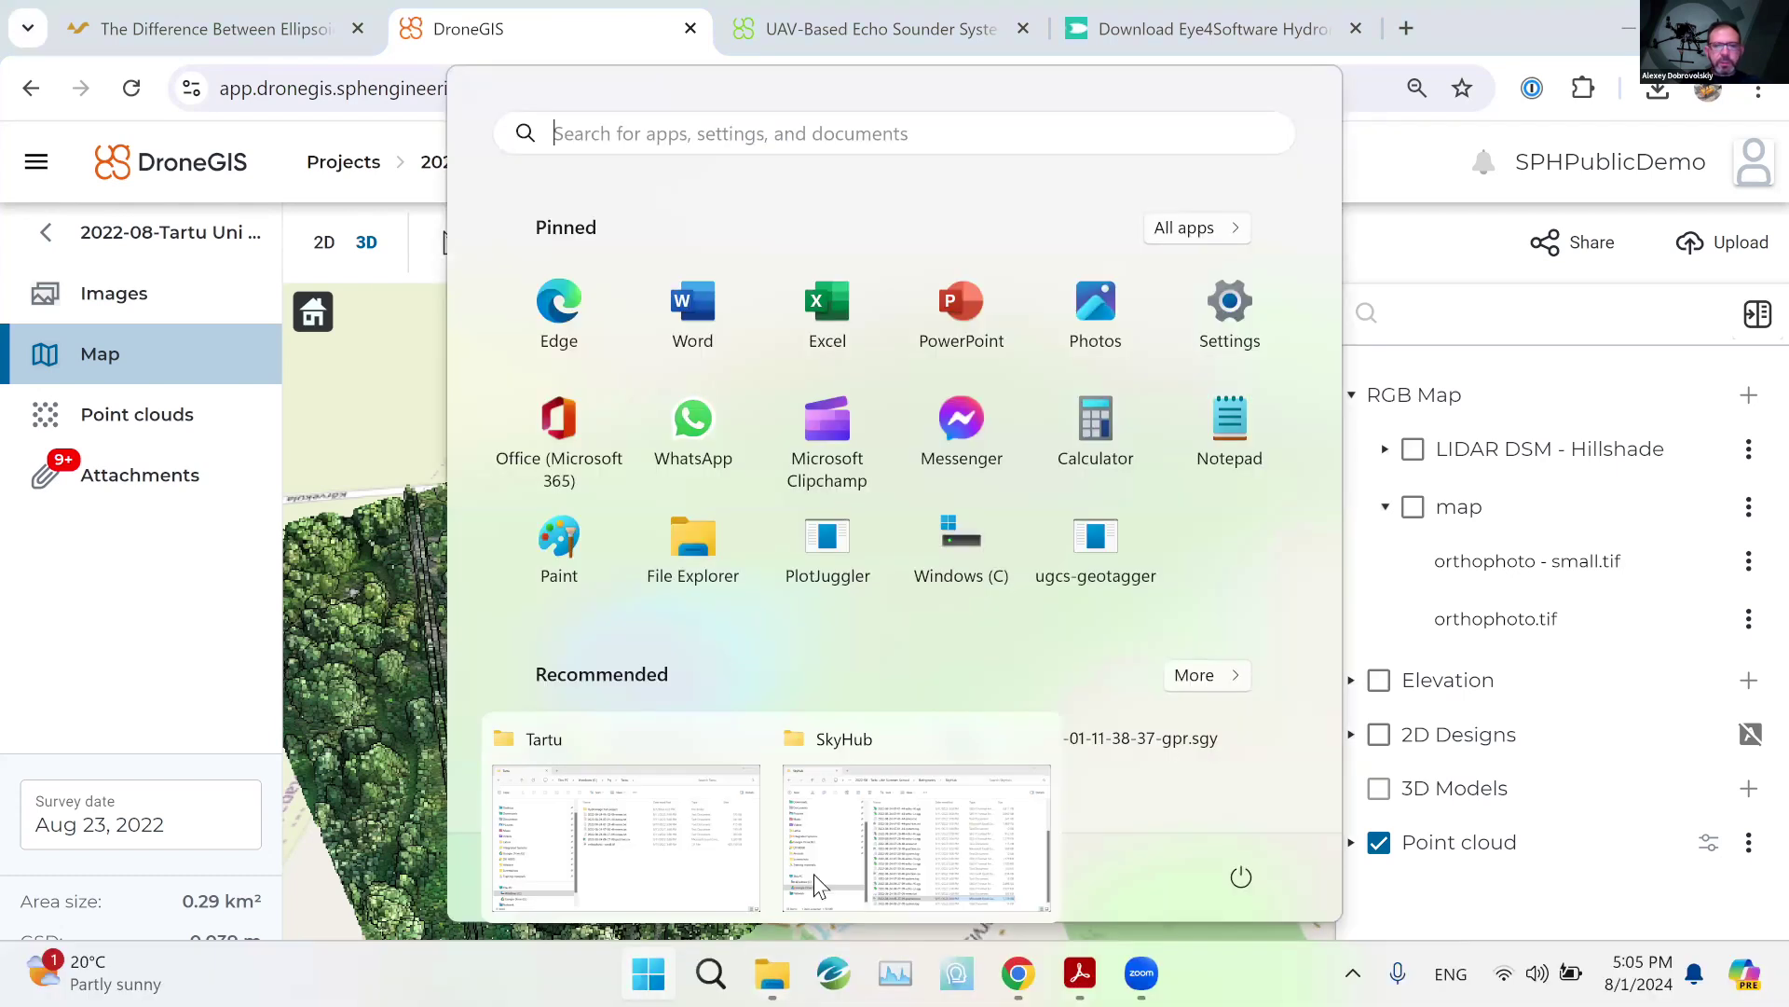
click(697, 859)
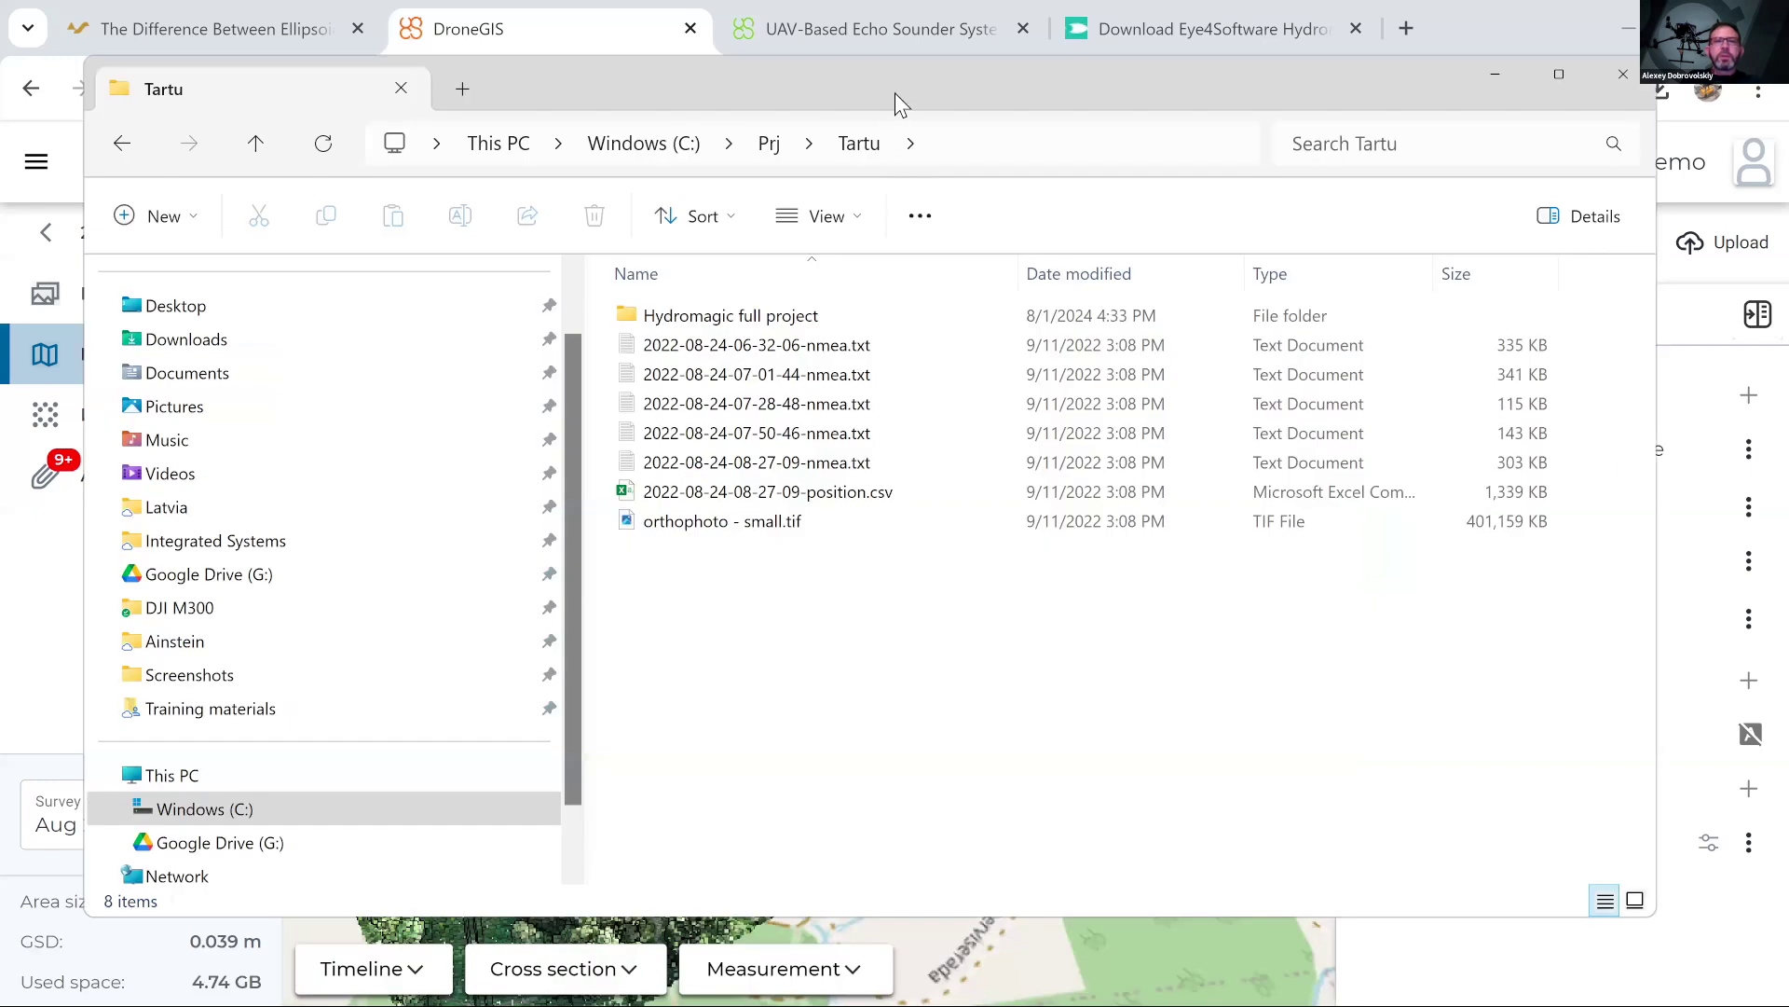
click(785, 347)
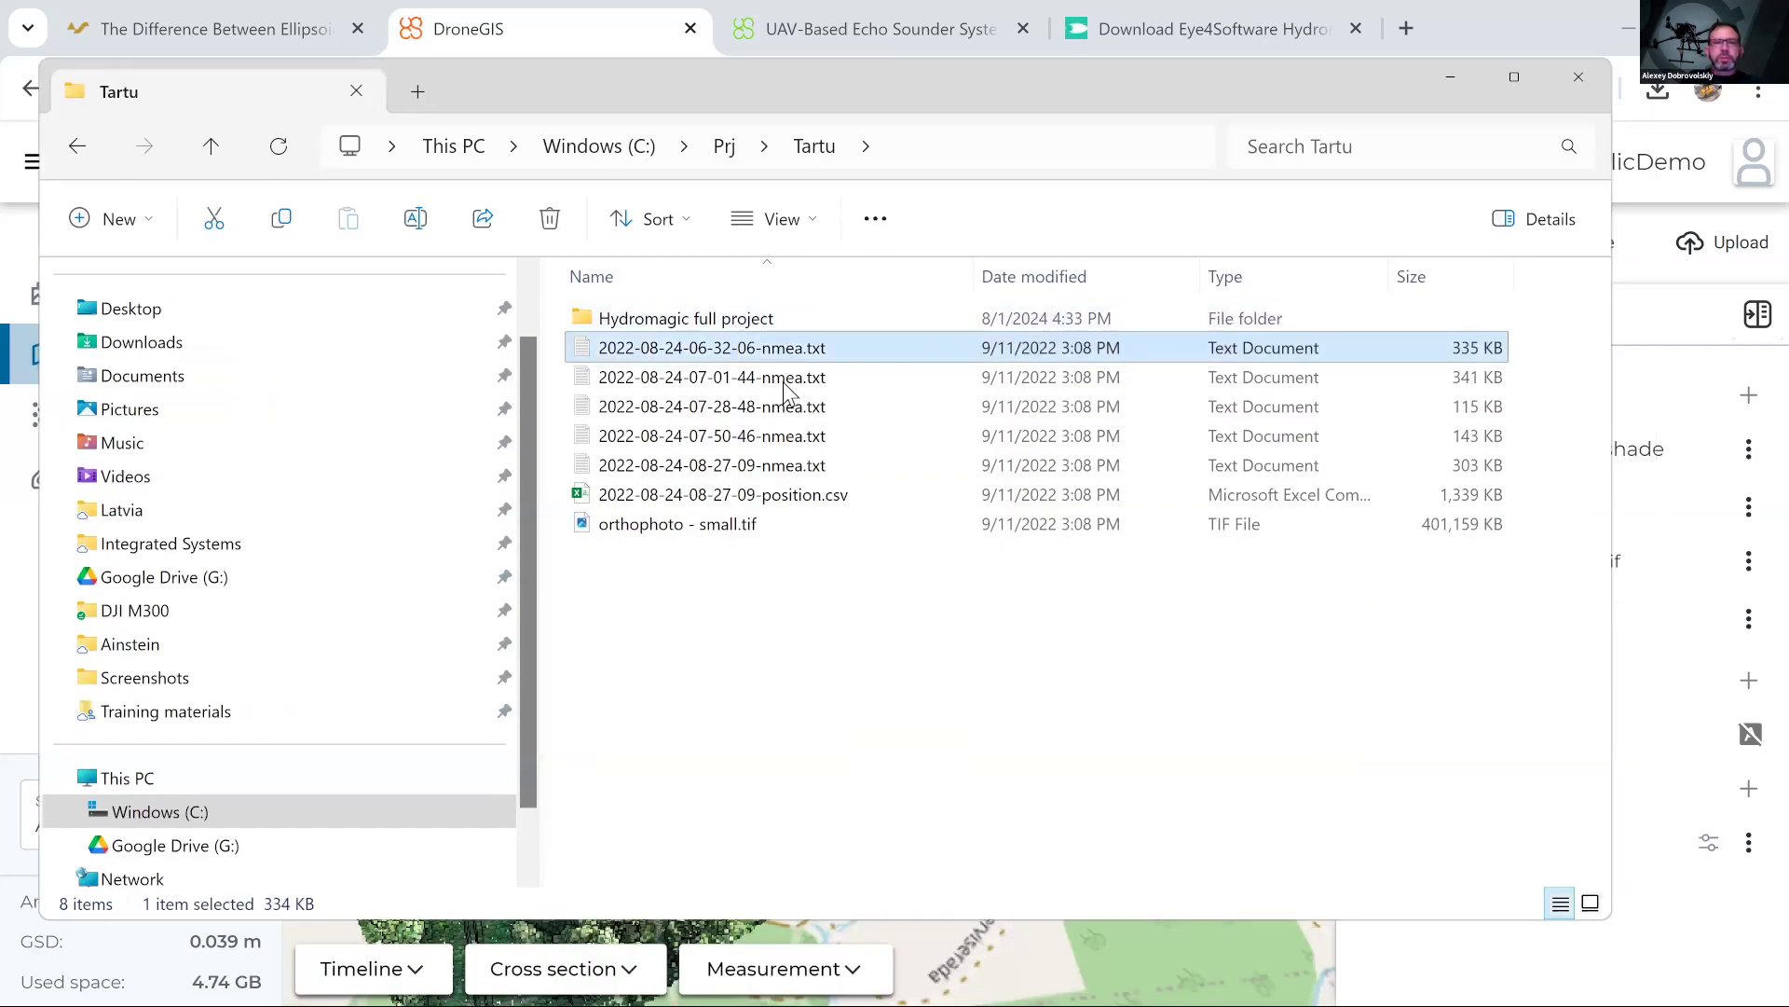
shift+click(783, 466)
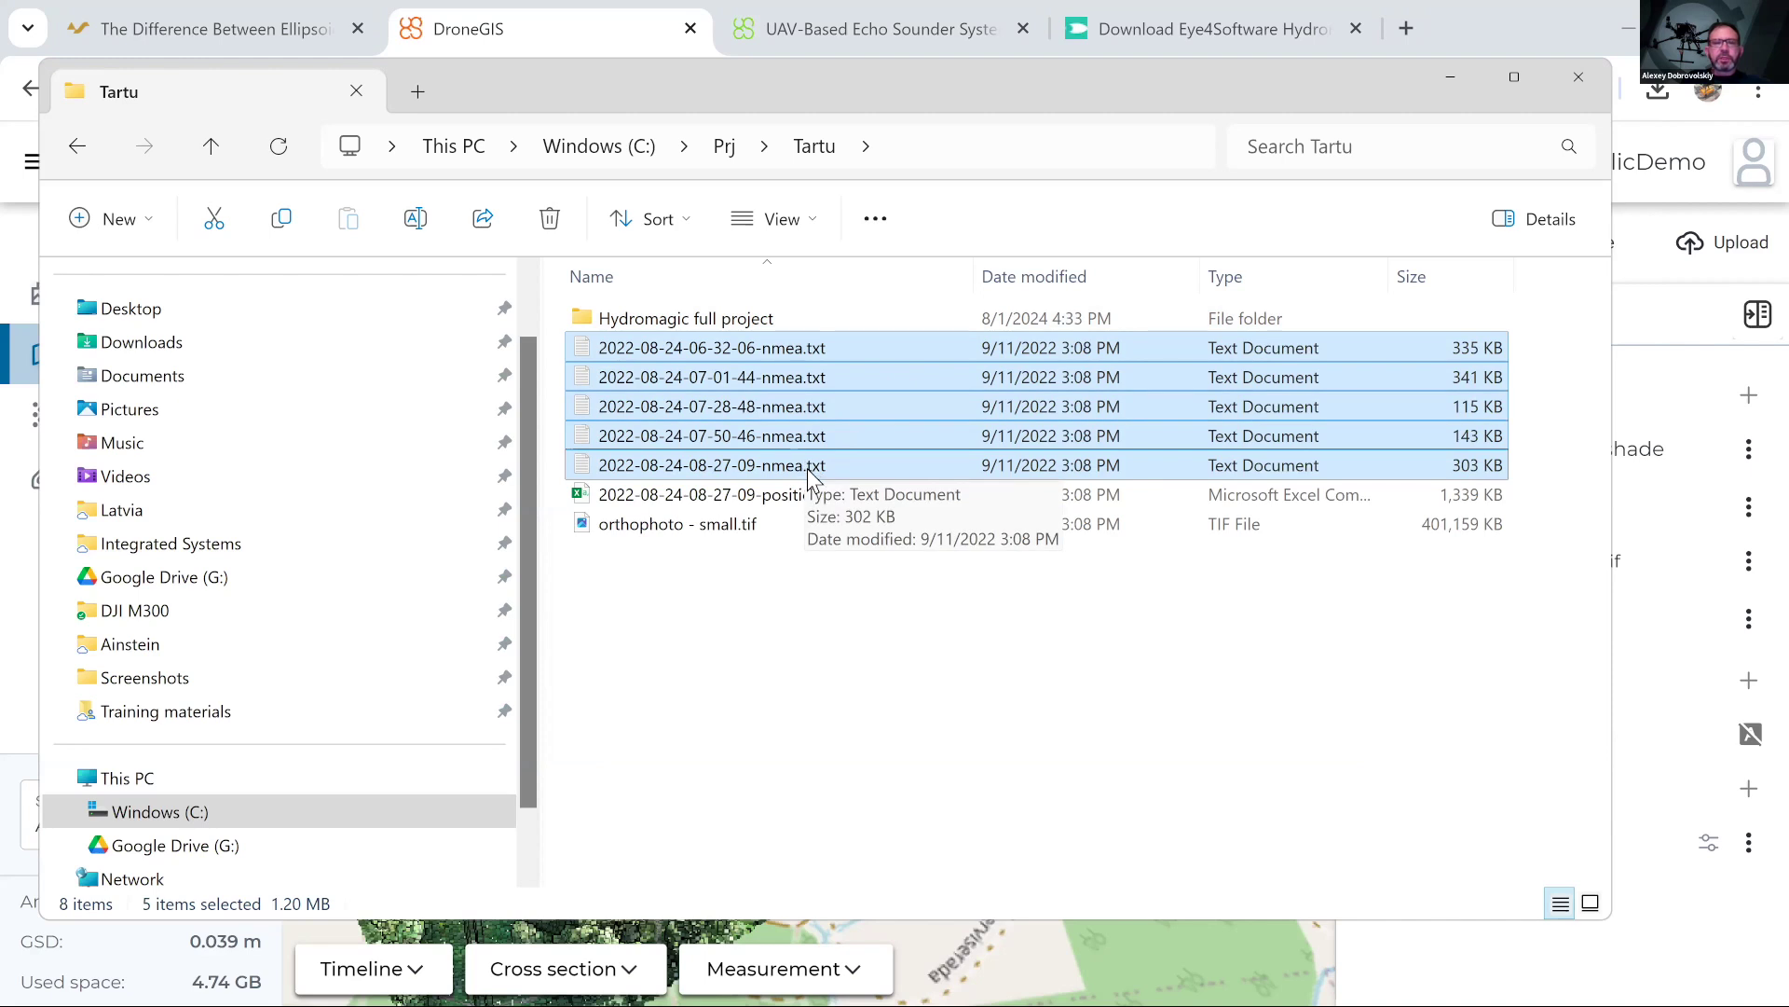
click(825, 346)
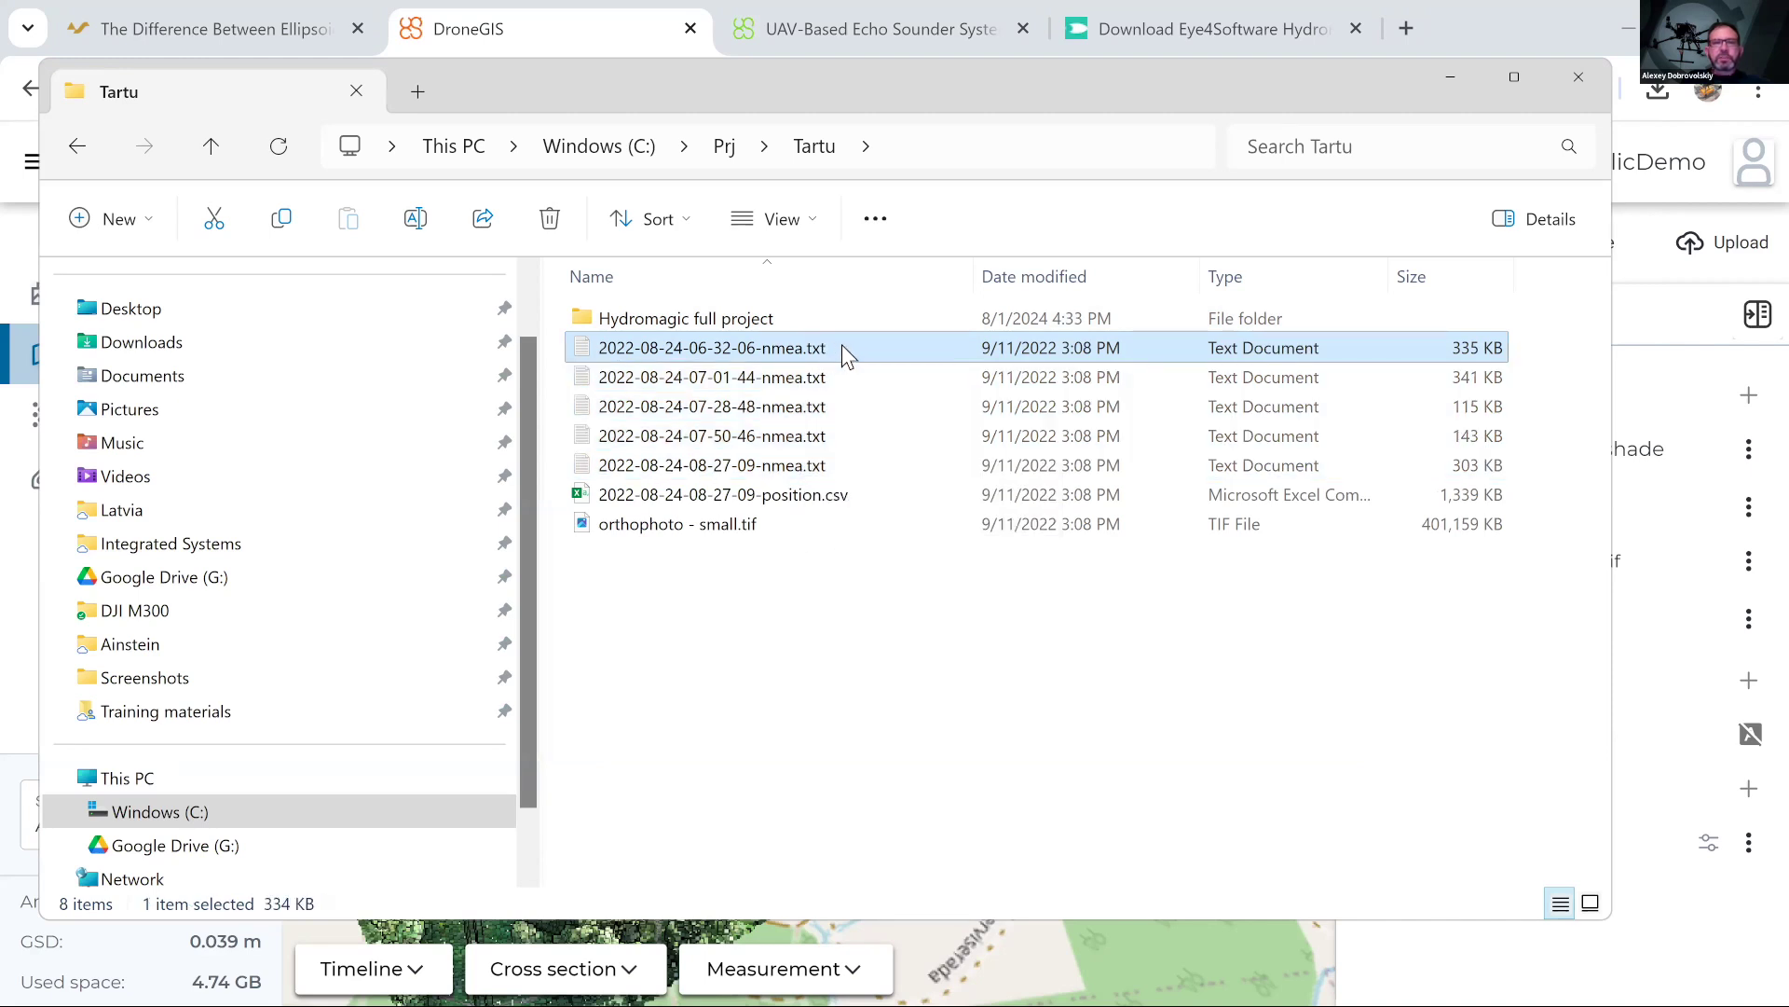
double_click(845, 347)
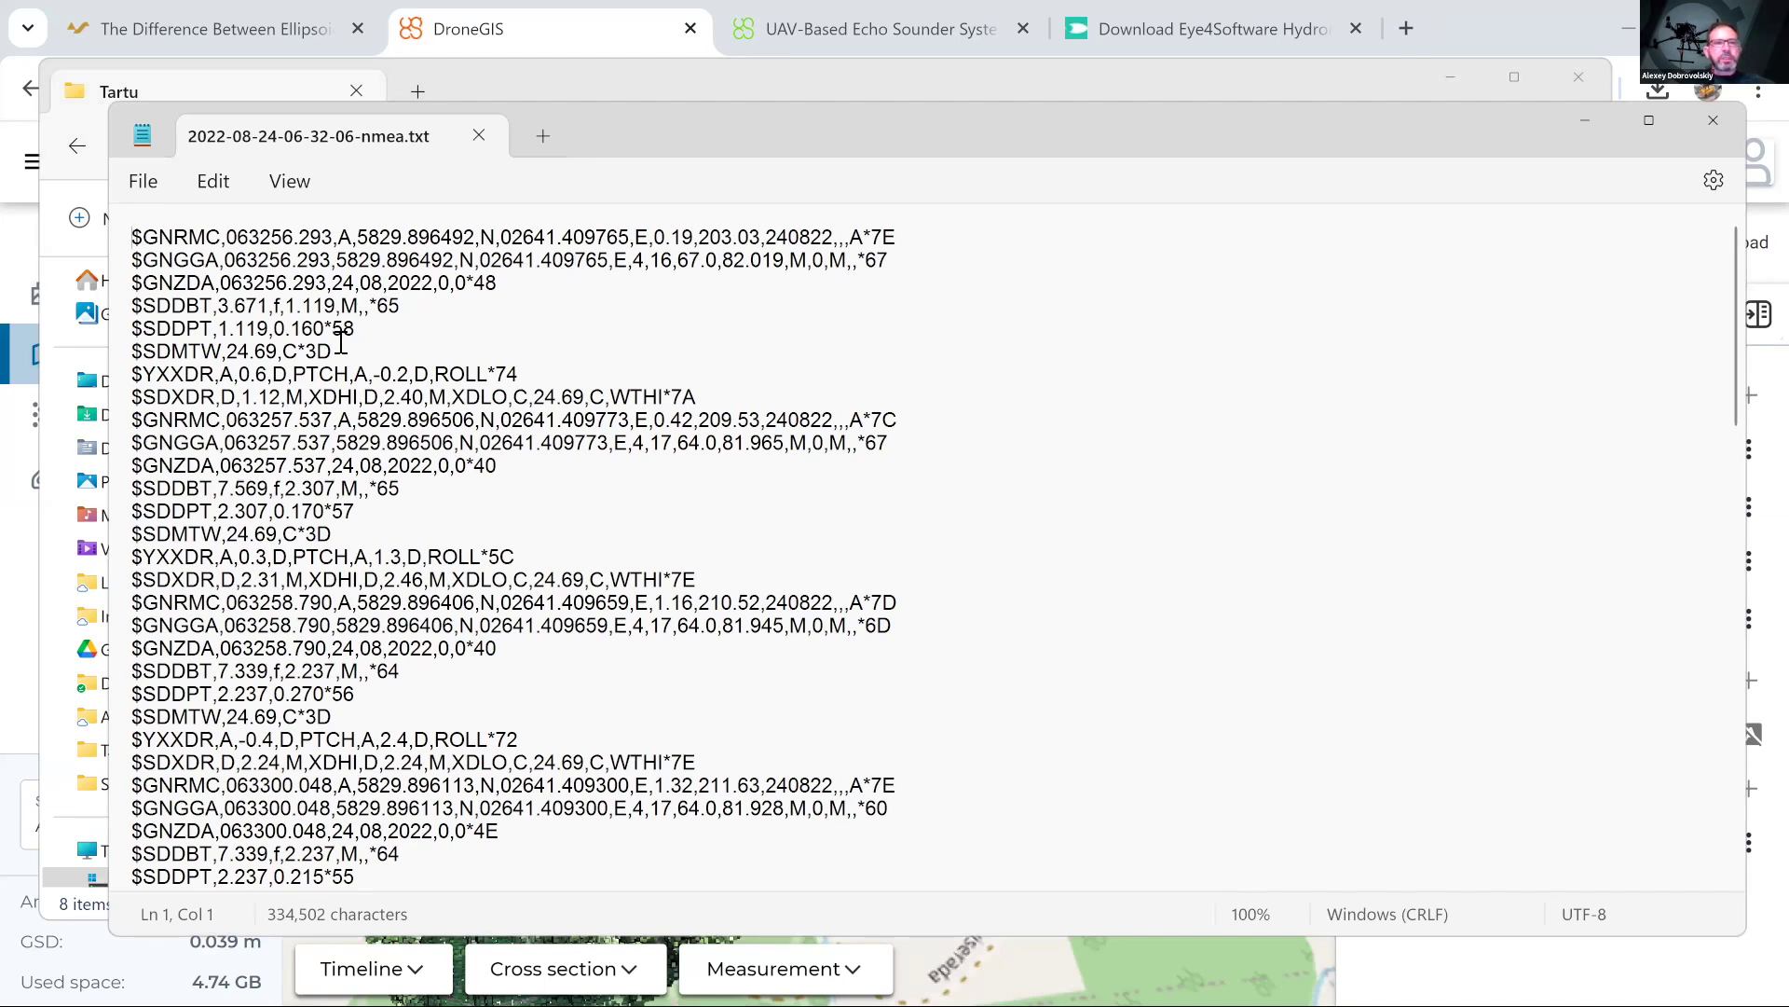
drag(128, 244, 128, 279)
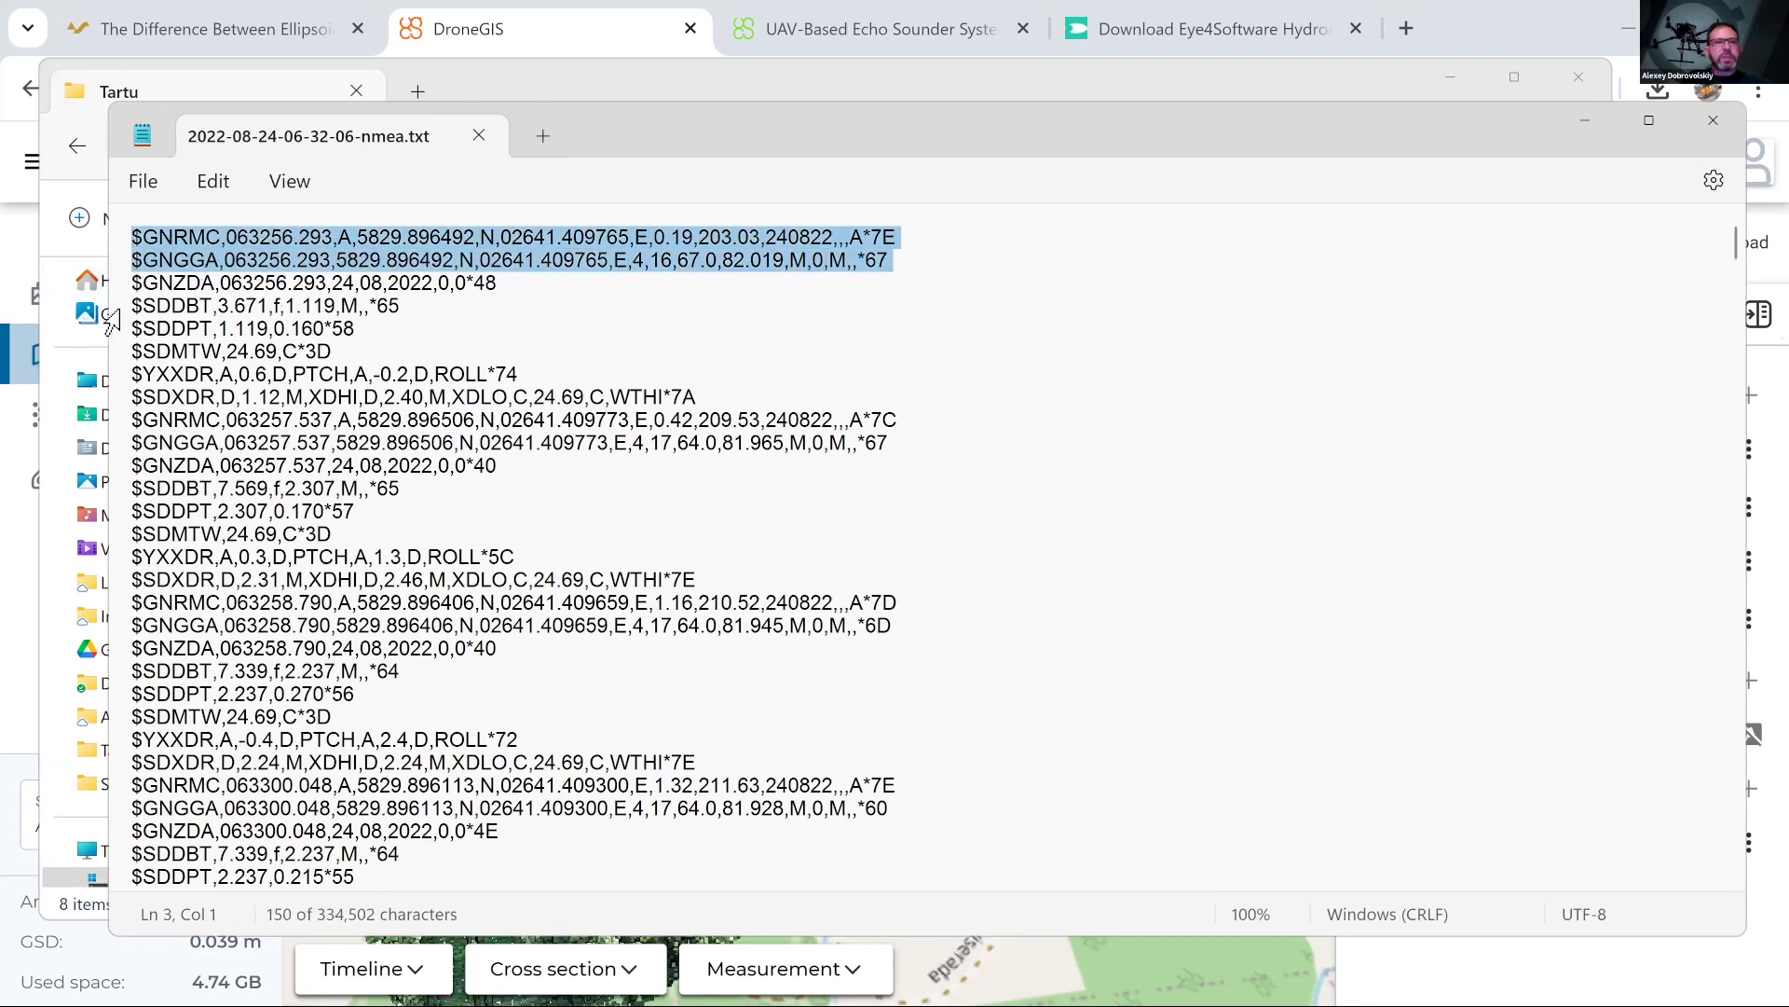
drag(122, 310, 121, 356)
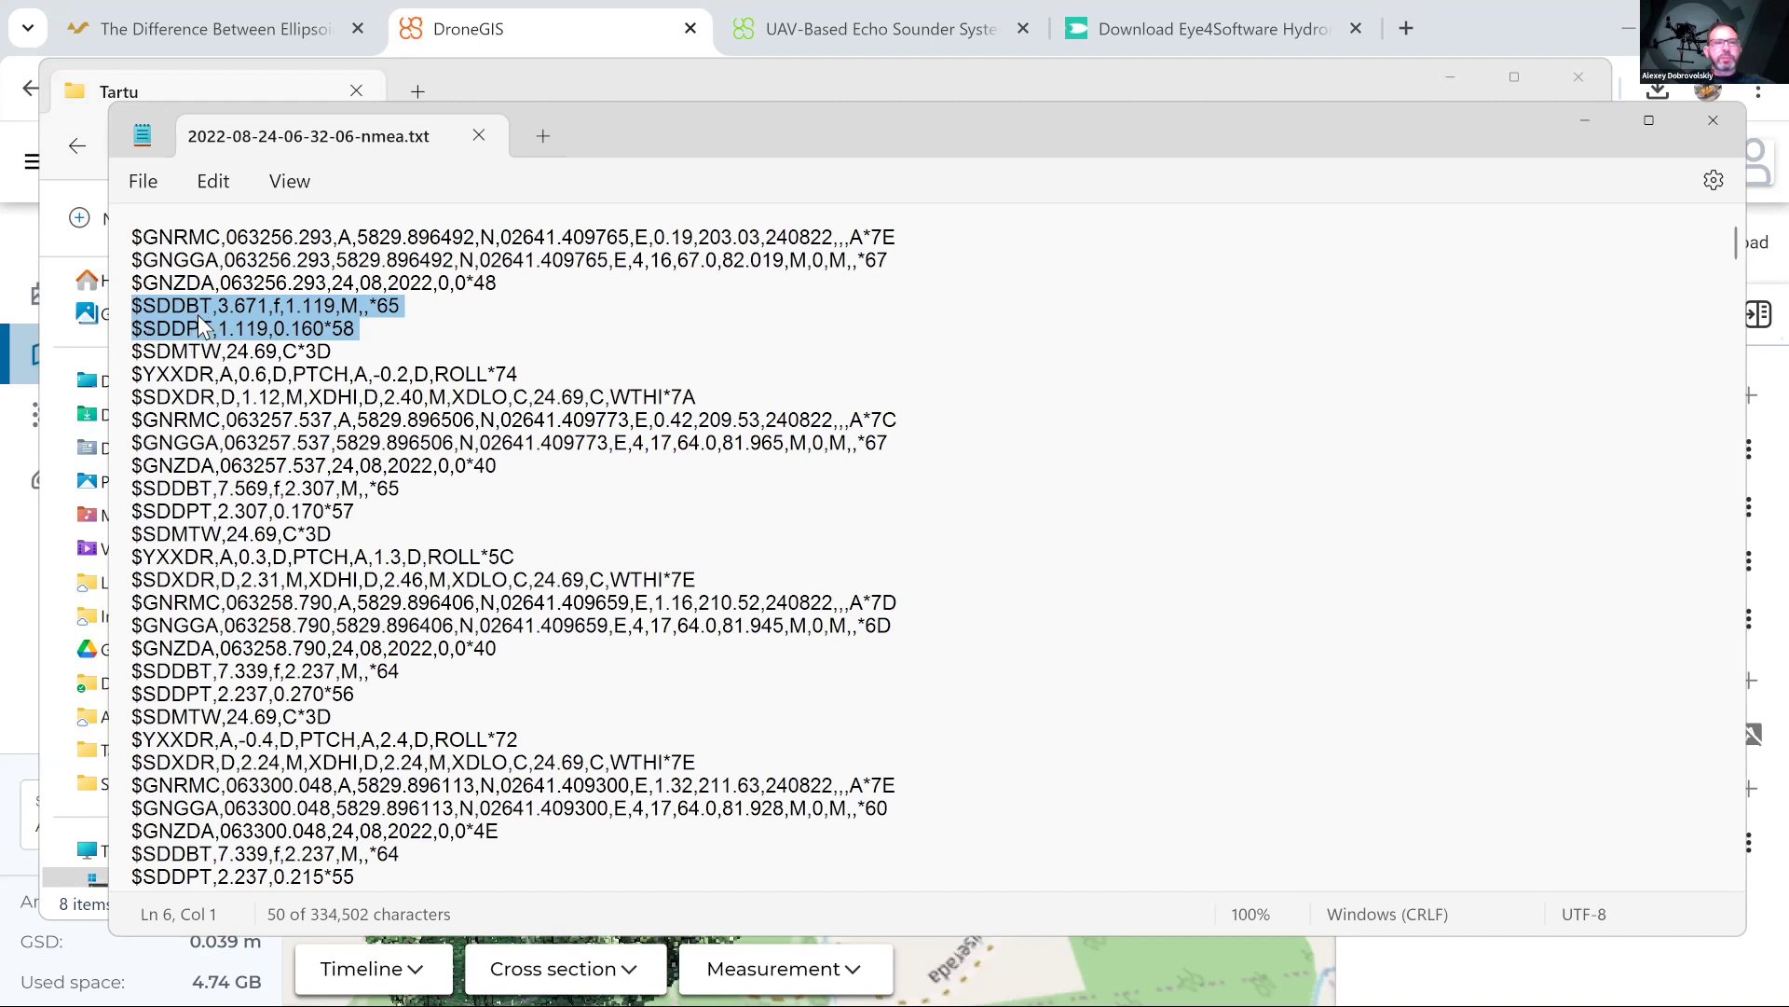
click(112, 399)
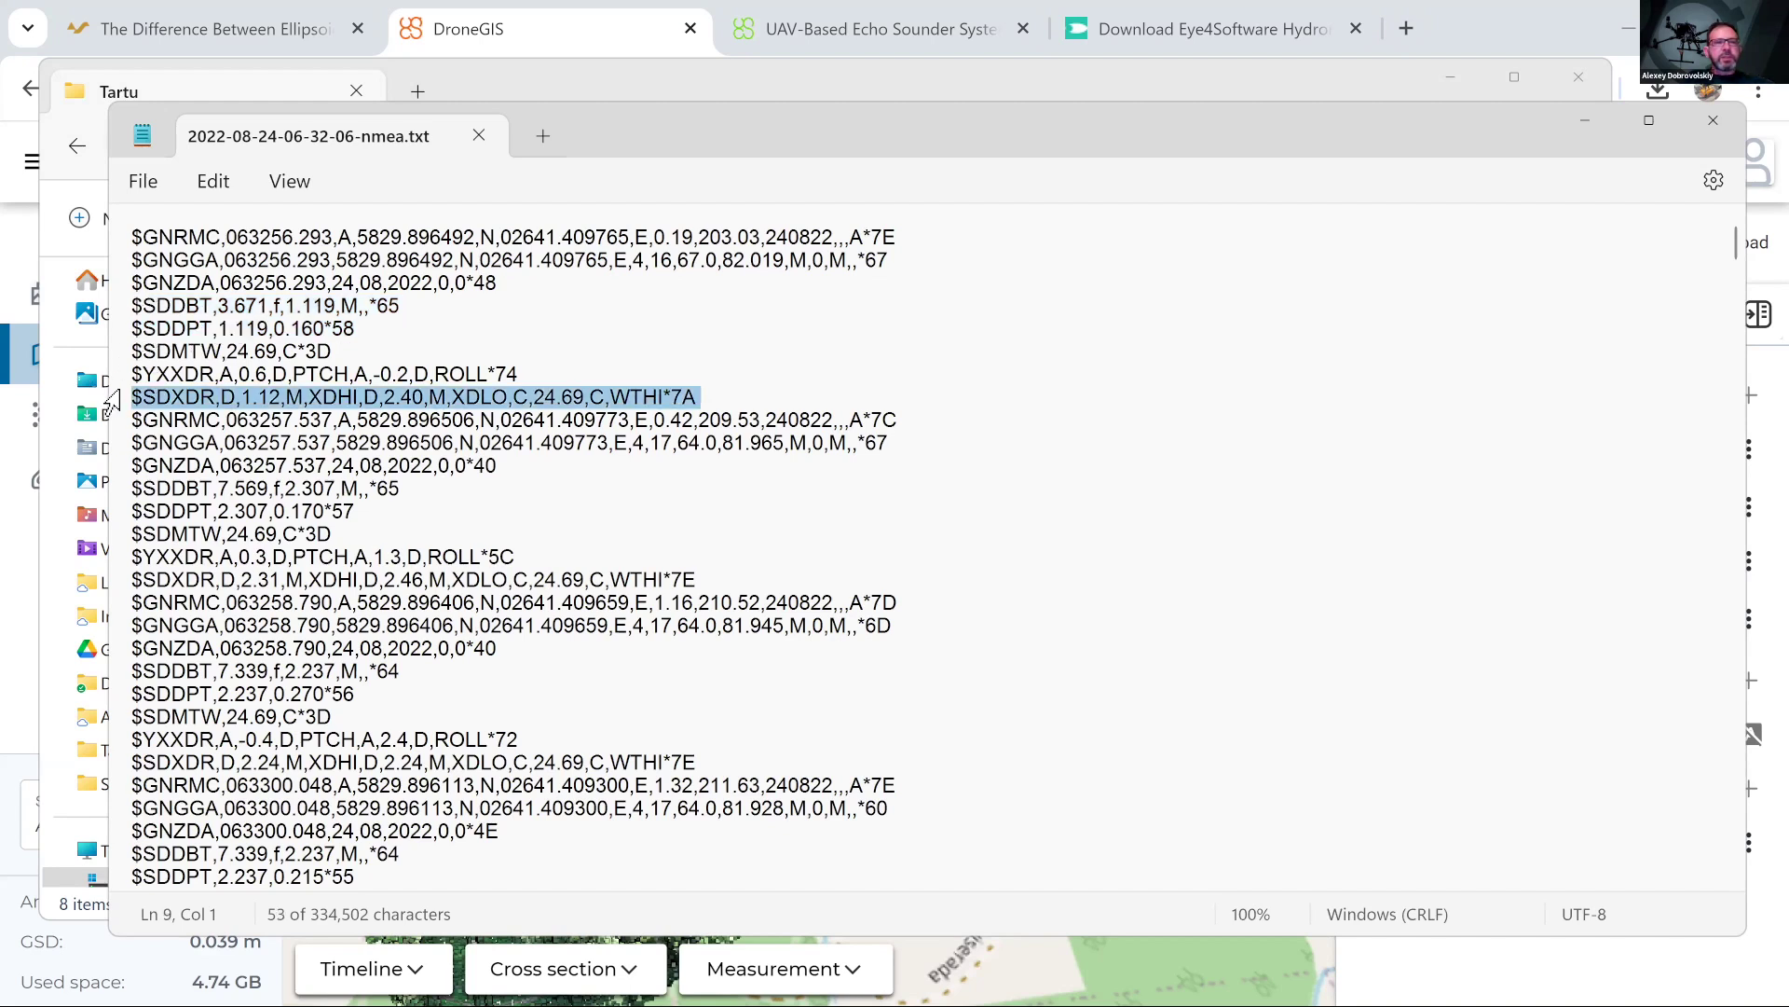
click(779, 373)
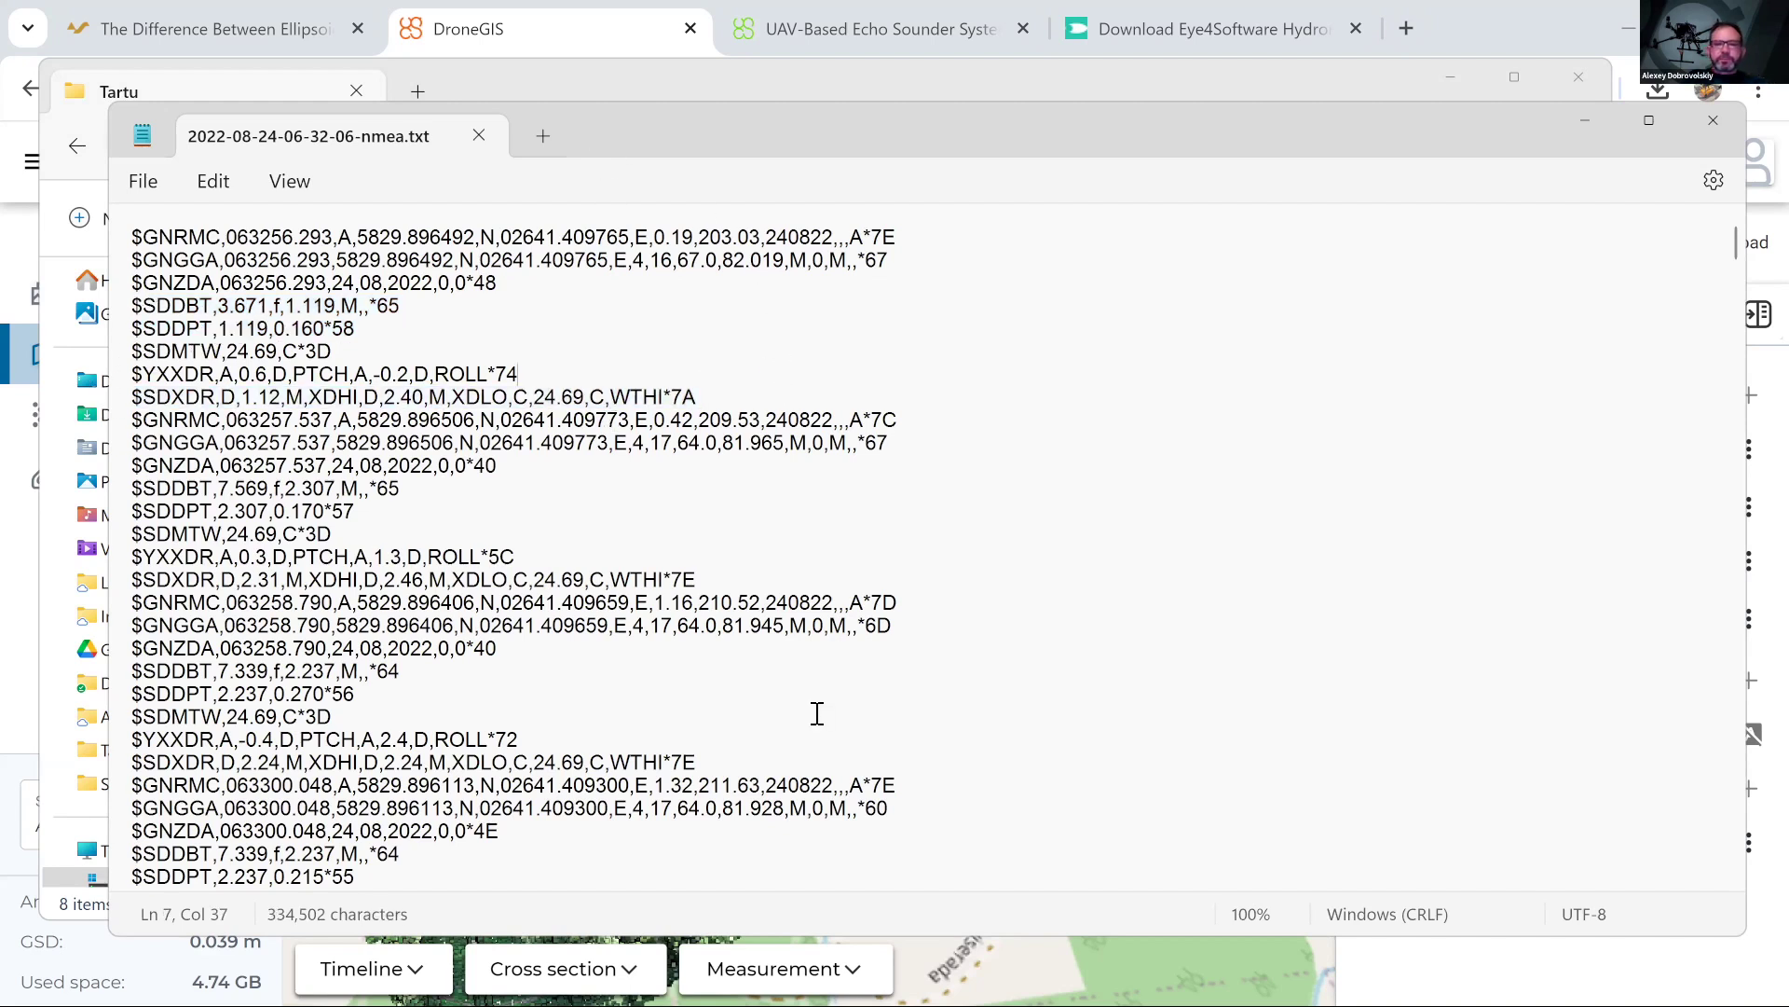
click(477, 138)
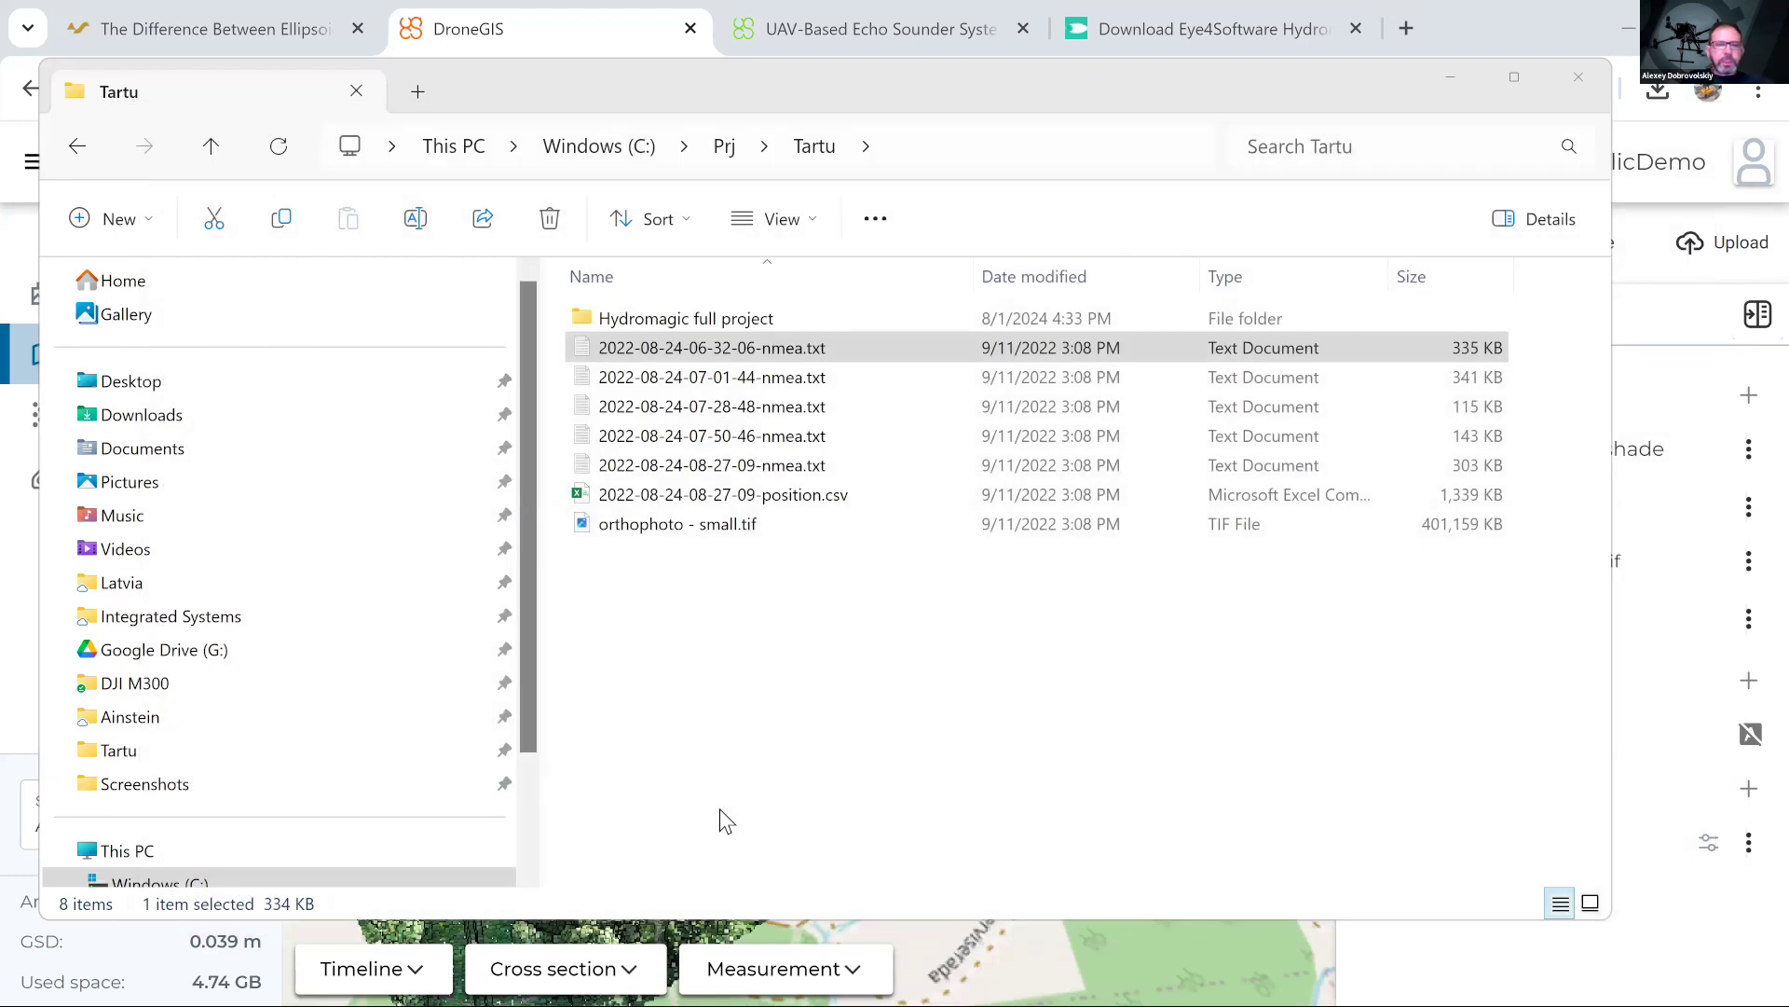
Search for and launch Hydromagic, and open the dialog for creating a new project
key(super)
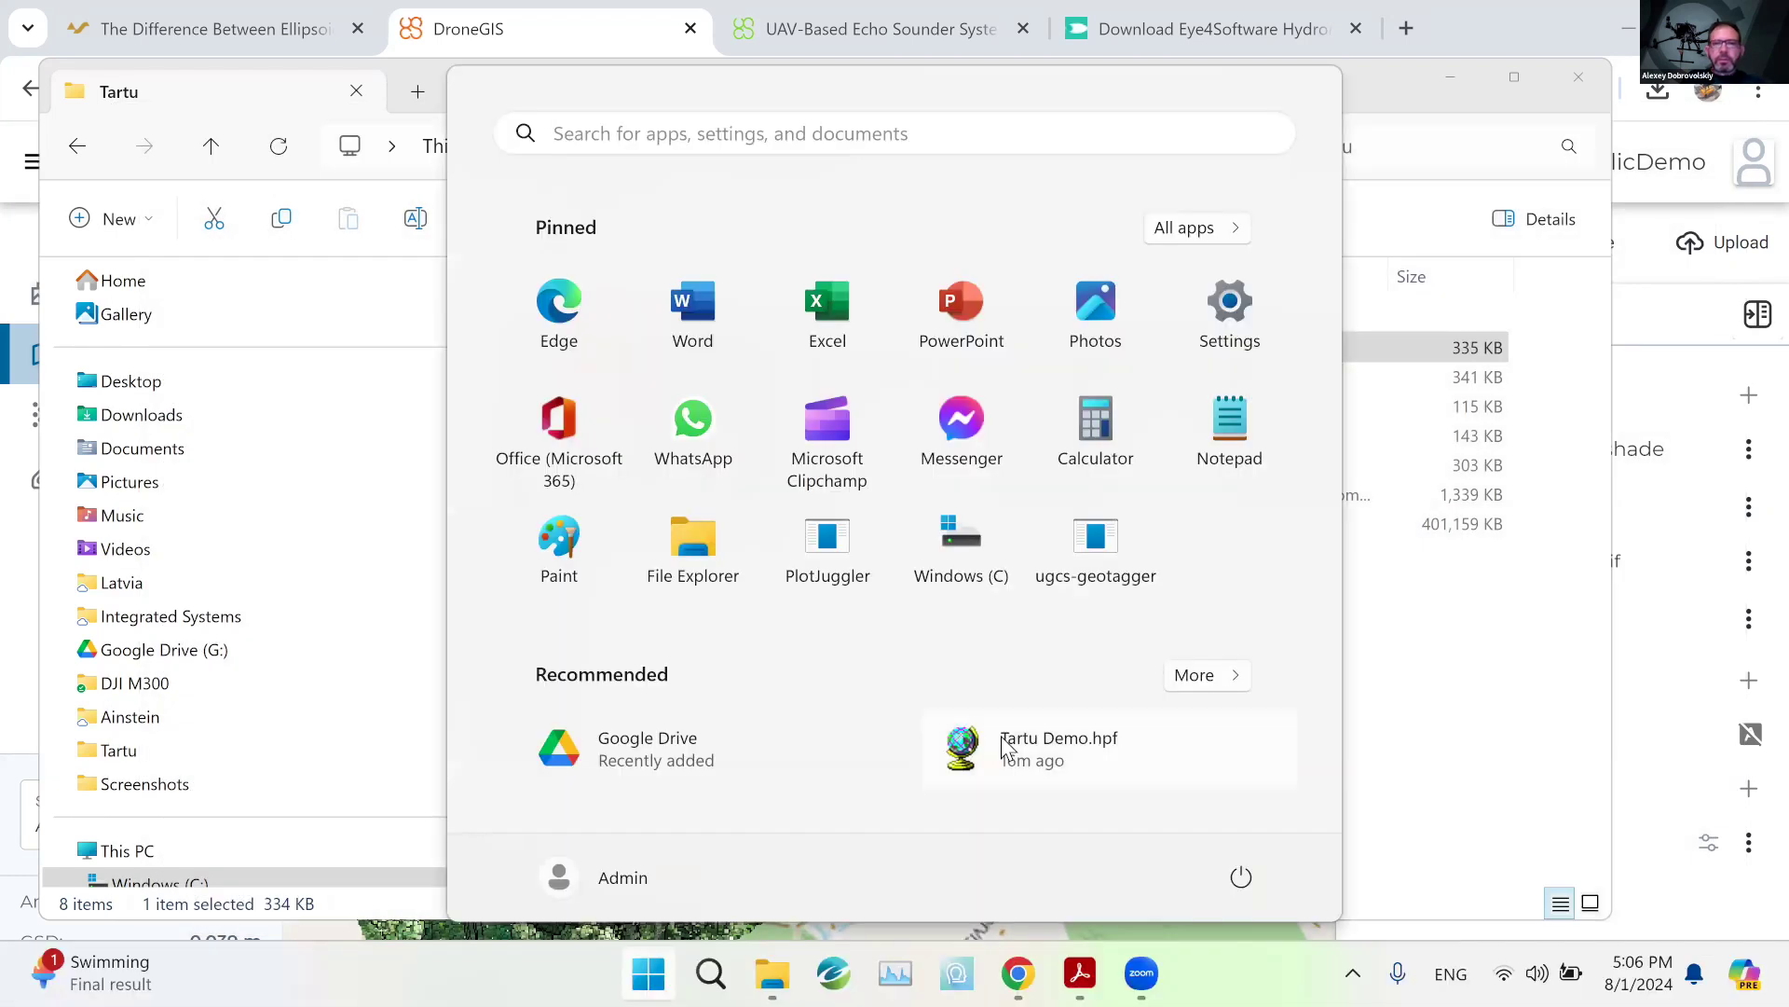
text(hydro)
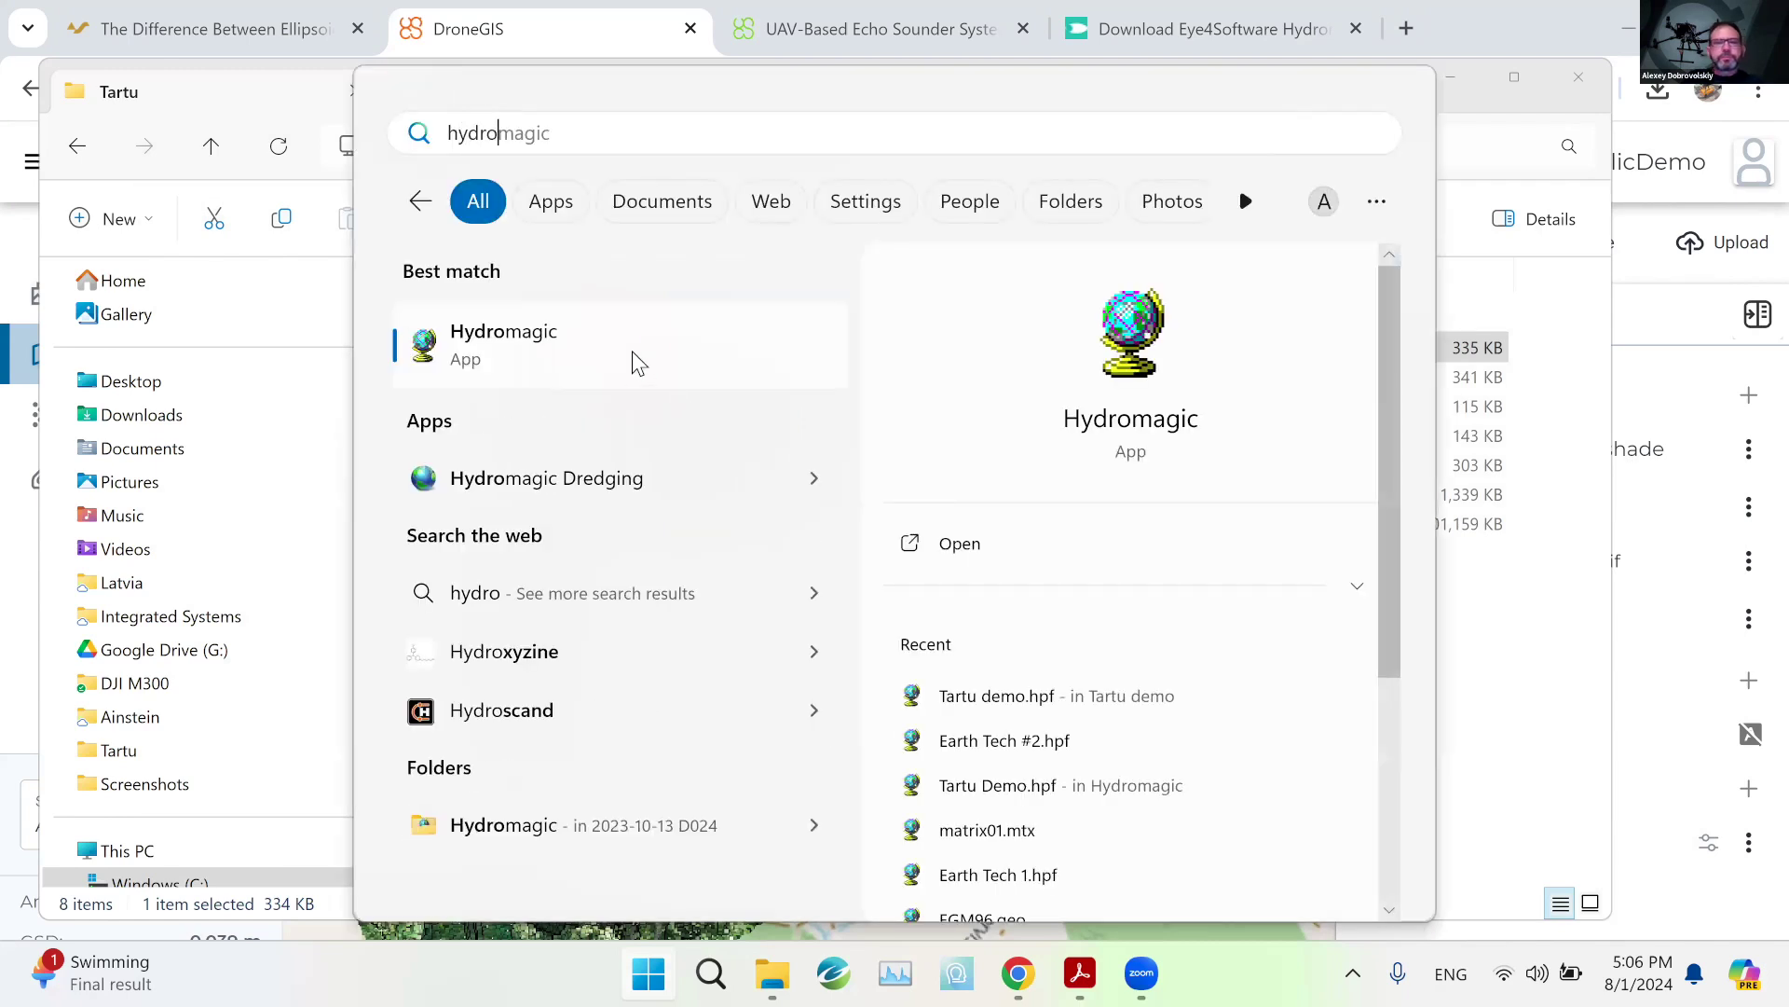
key(Escape)
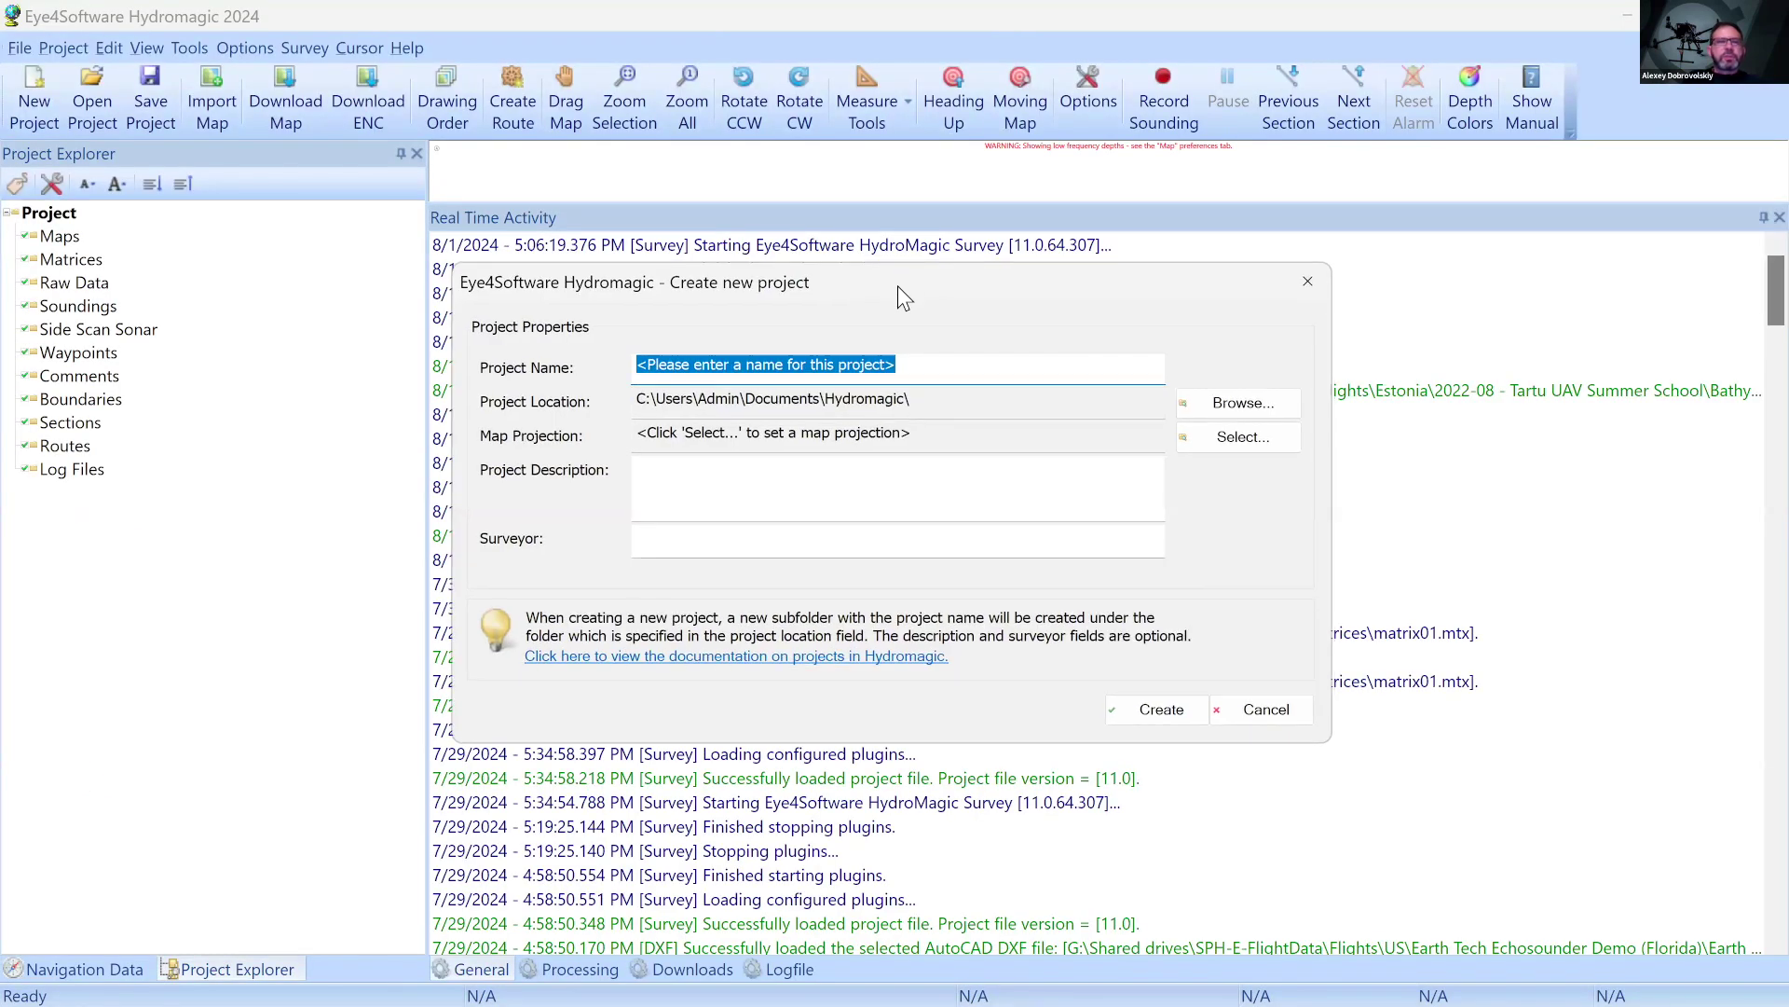
Restart the creation of a new project and name it tartu demo
drag(897, 285, 858, 338)
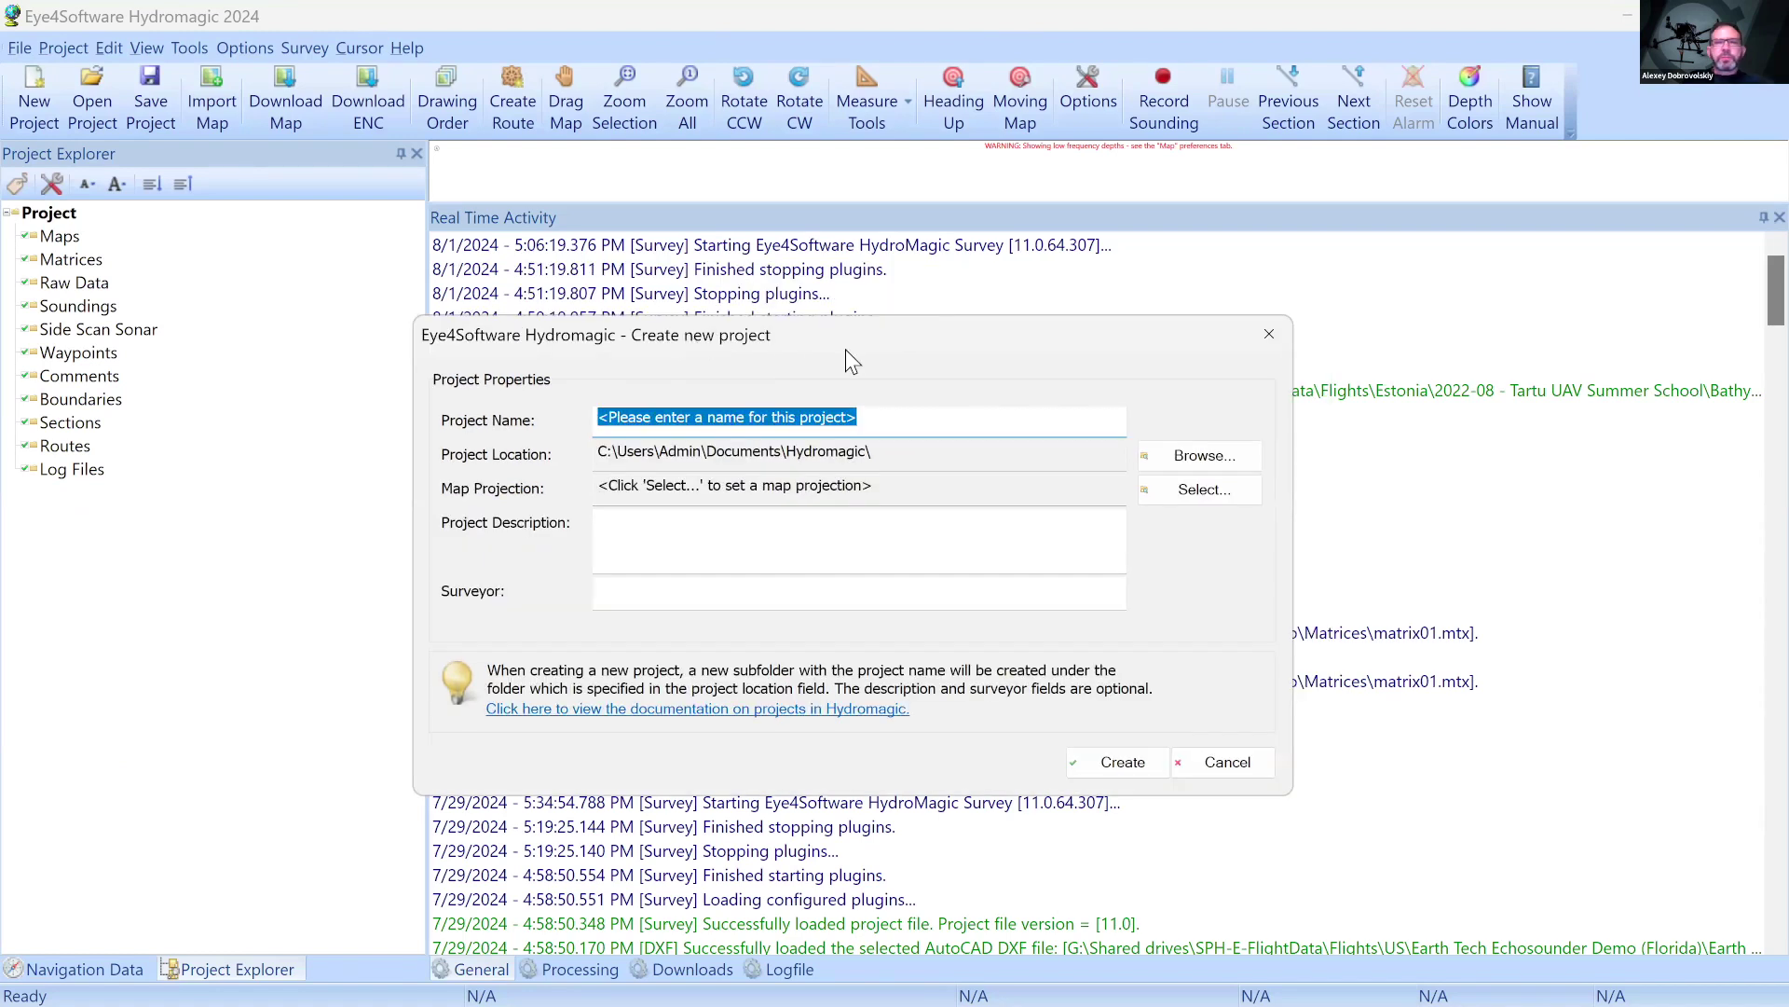
key(Escape)
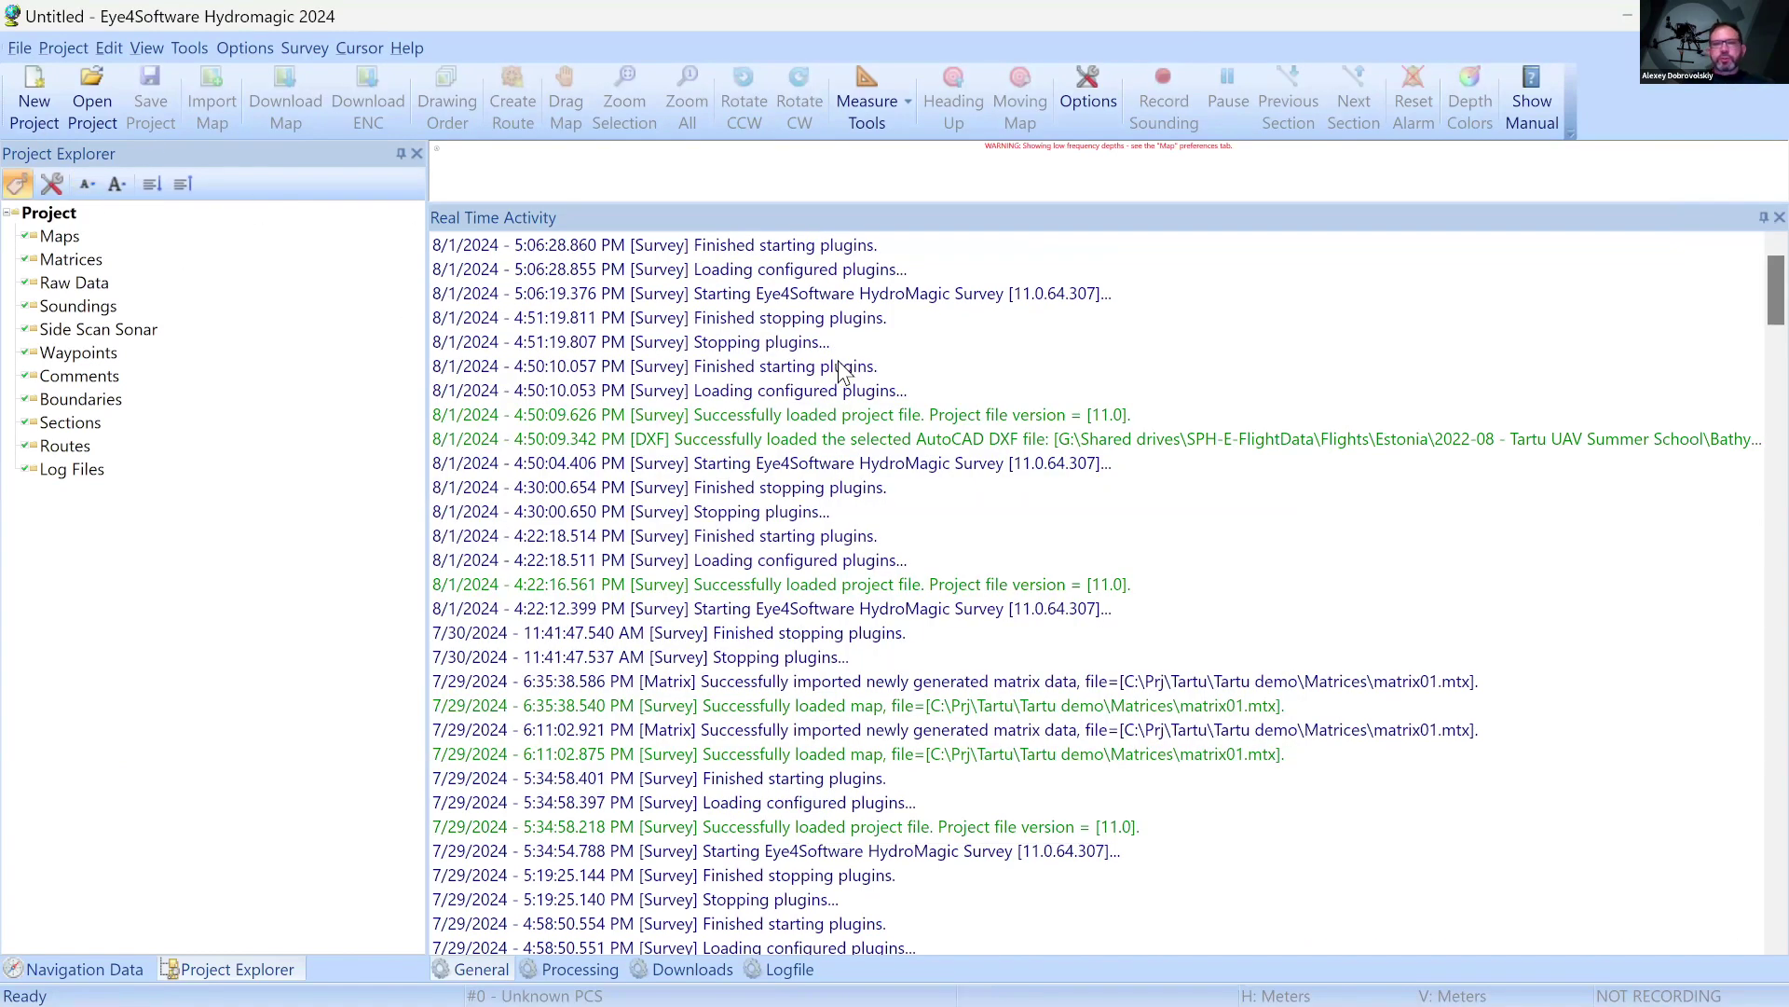
click(28, 88)
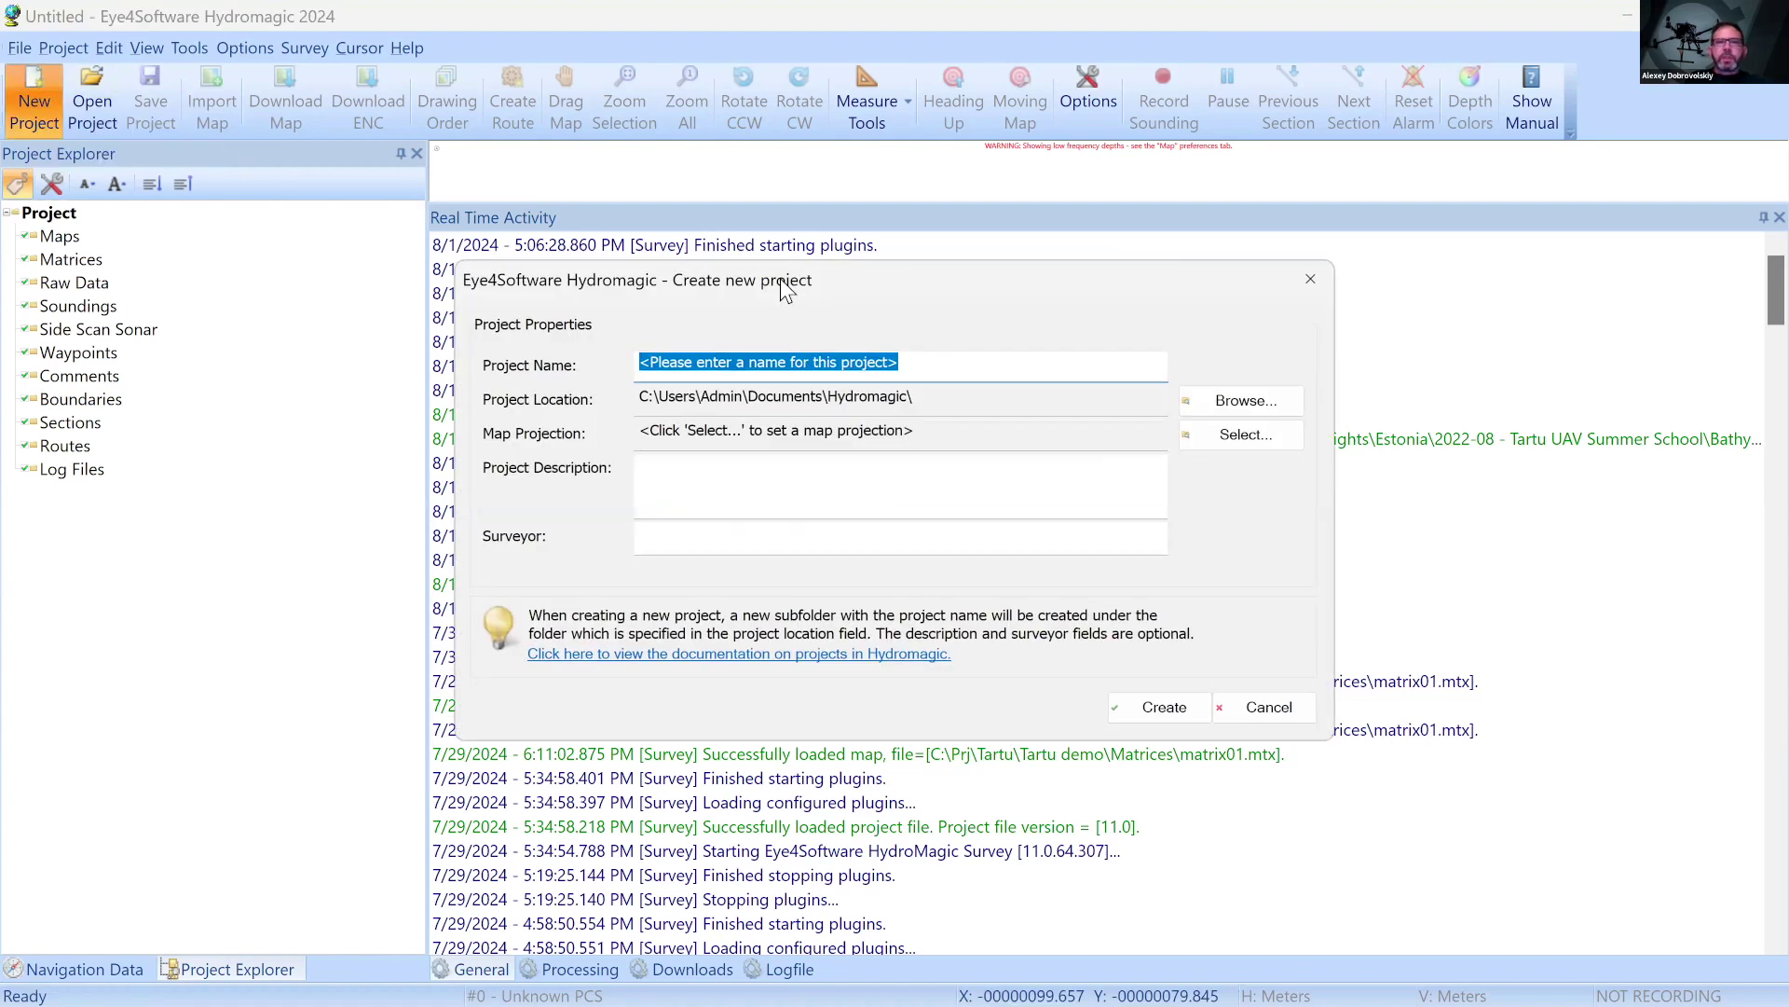
drag(780, 278, 683, 327)
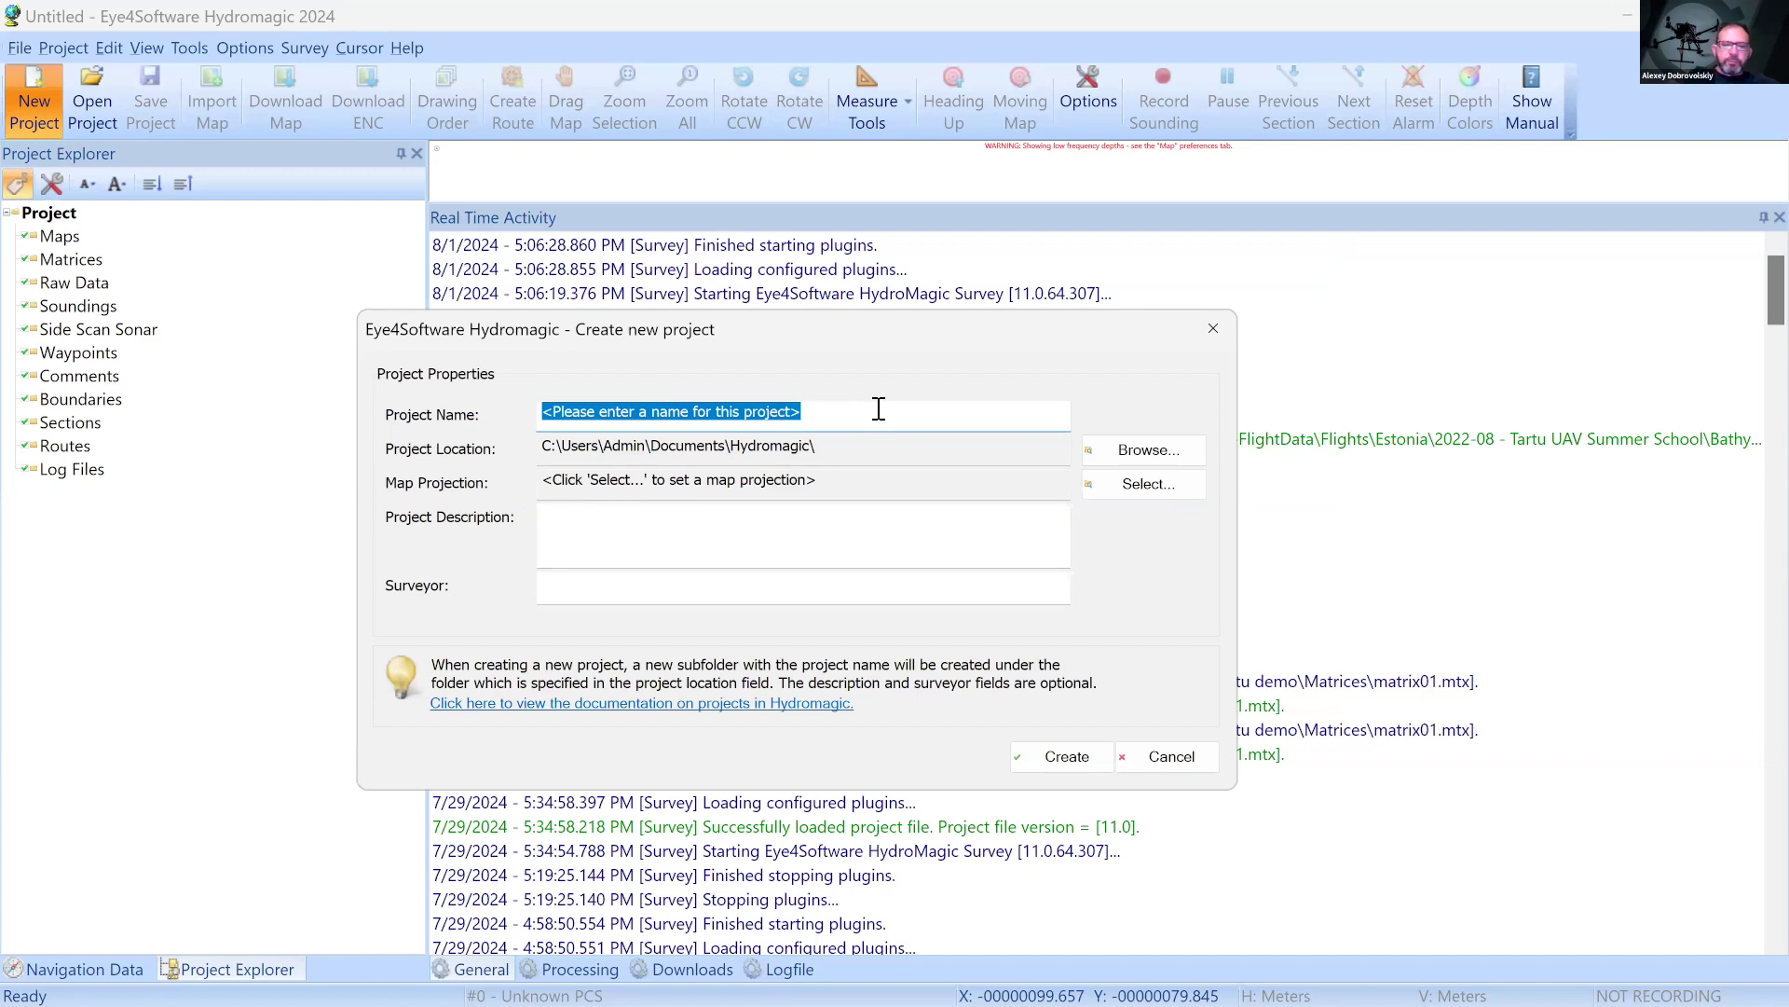
text(tartu demo)
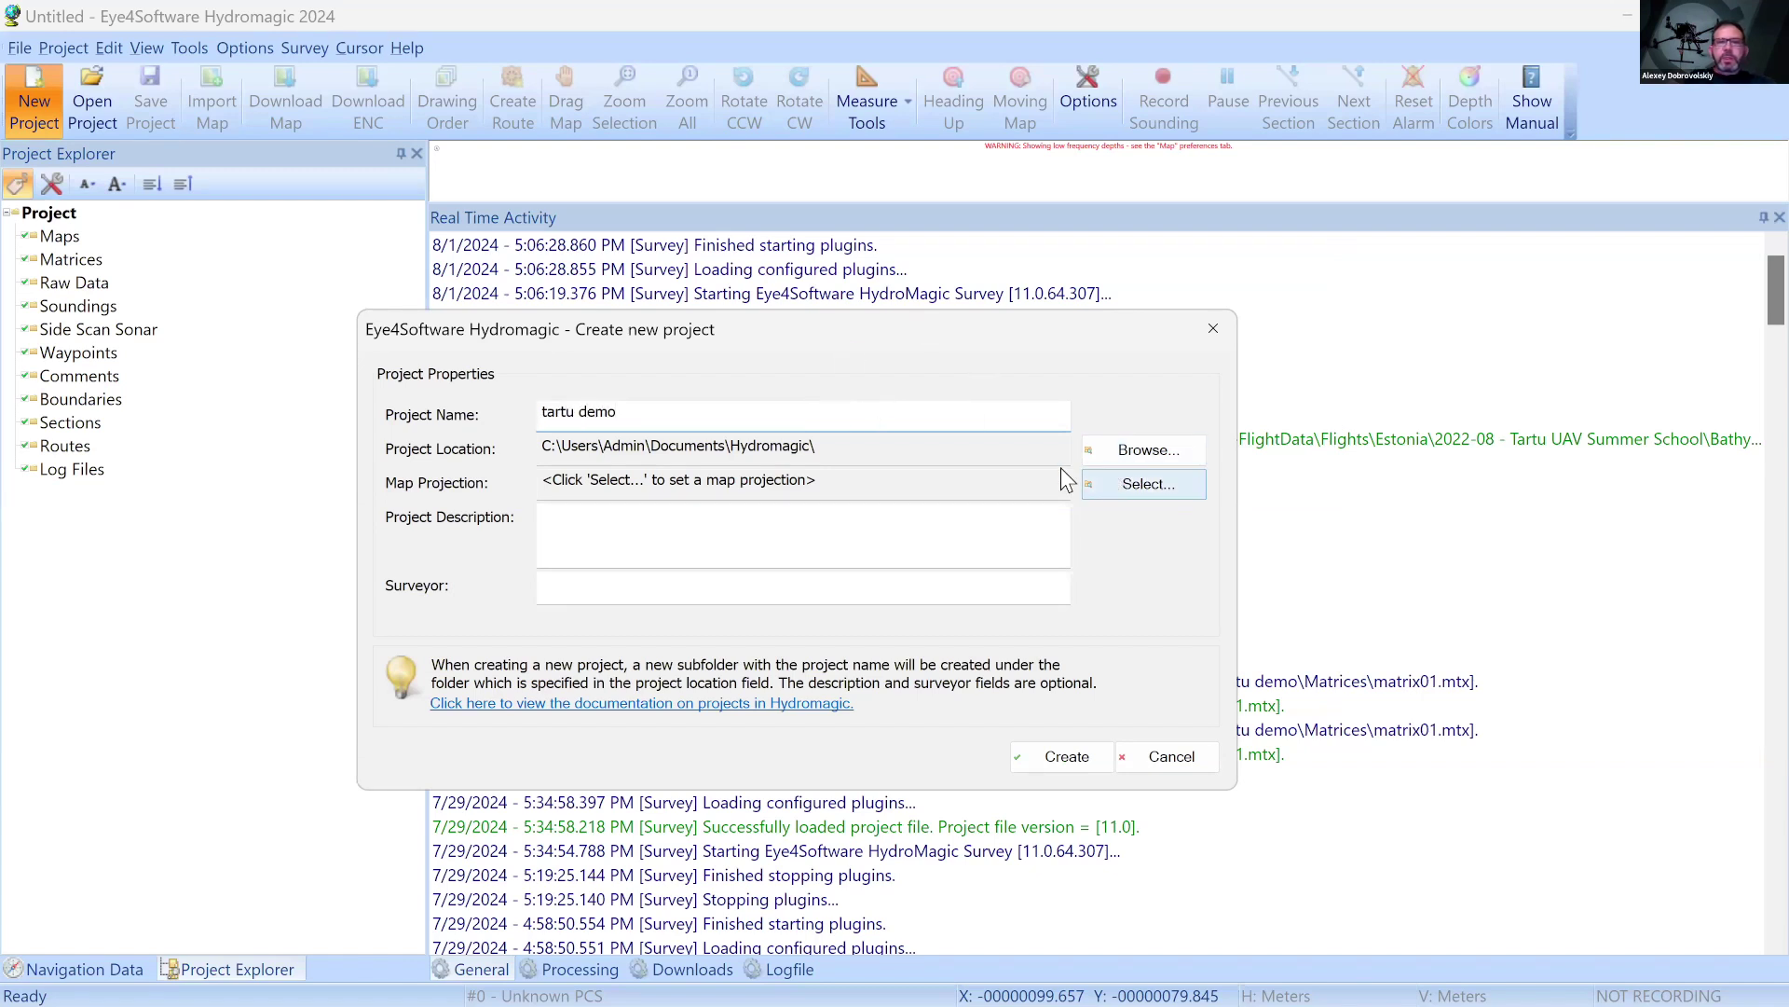
Set the project location to the folder C:\Prj\Tartu
click(1177, 455)
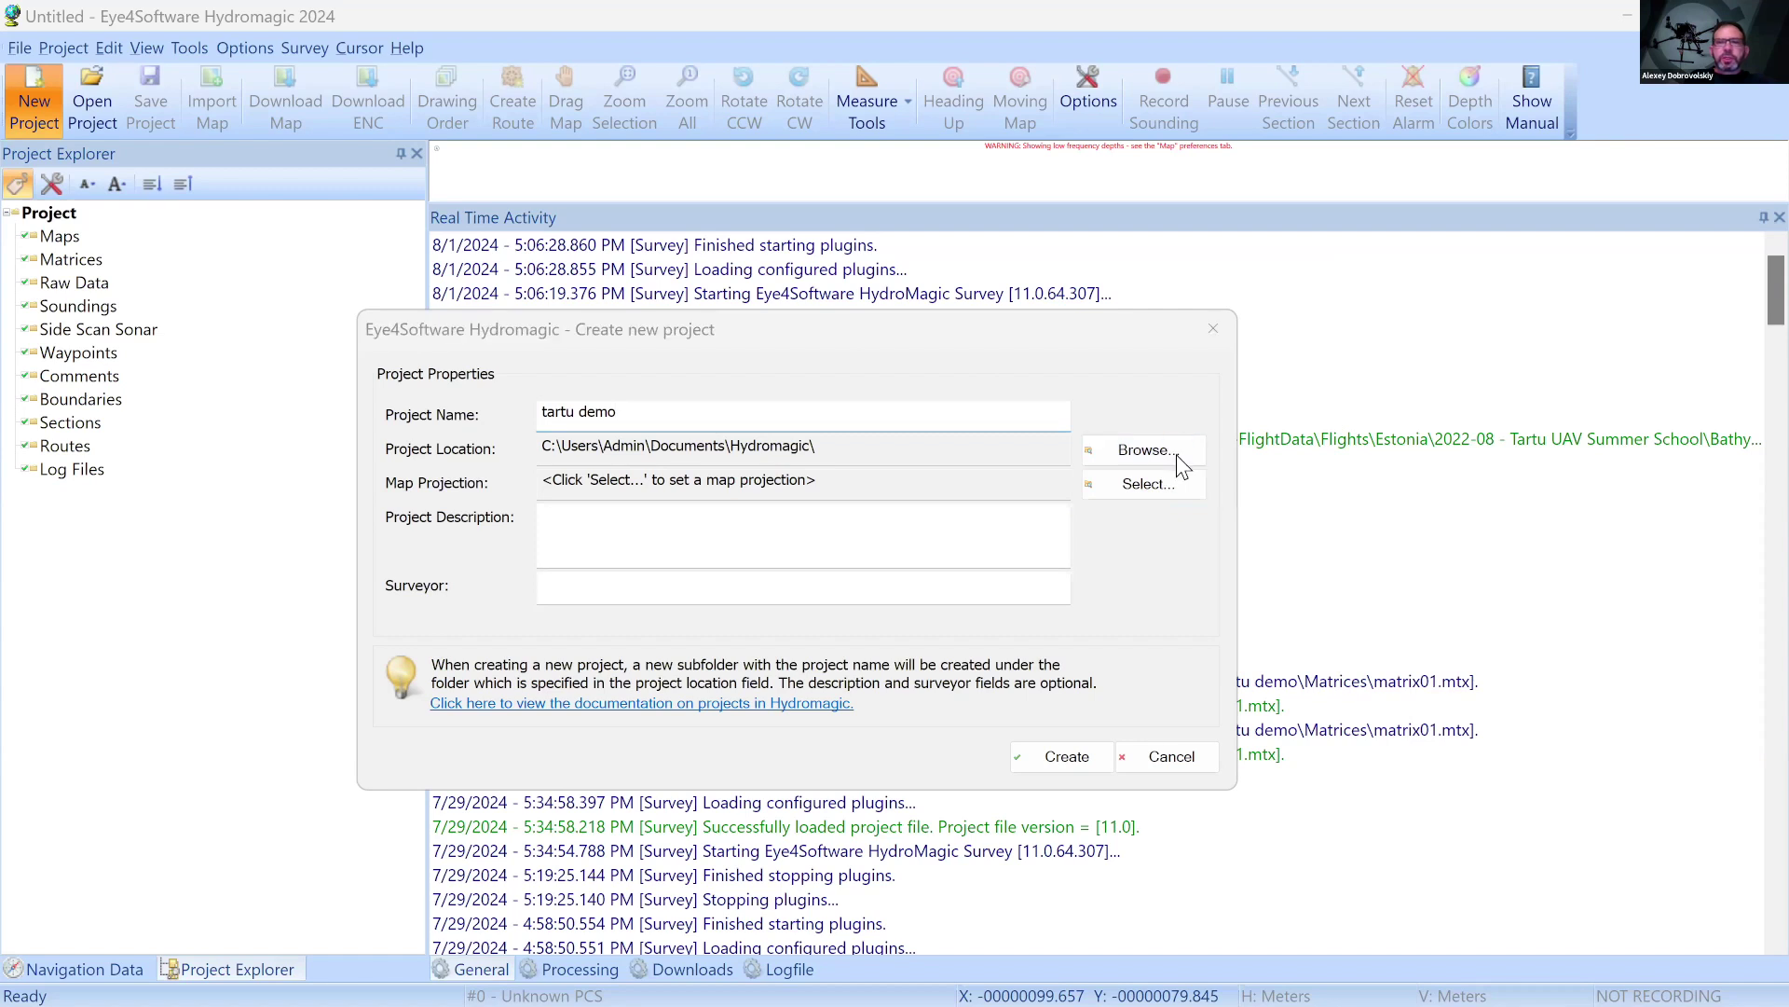
scroll(625, 687, down, 2)
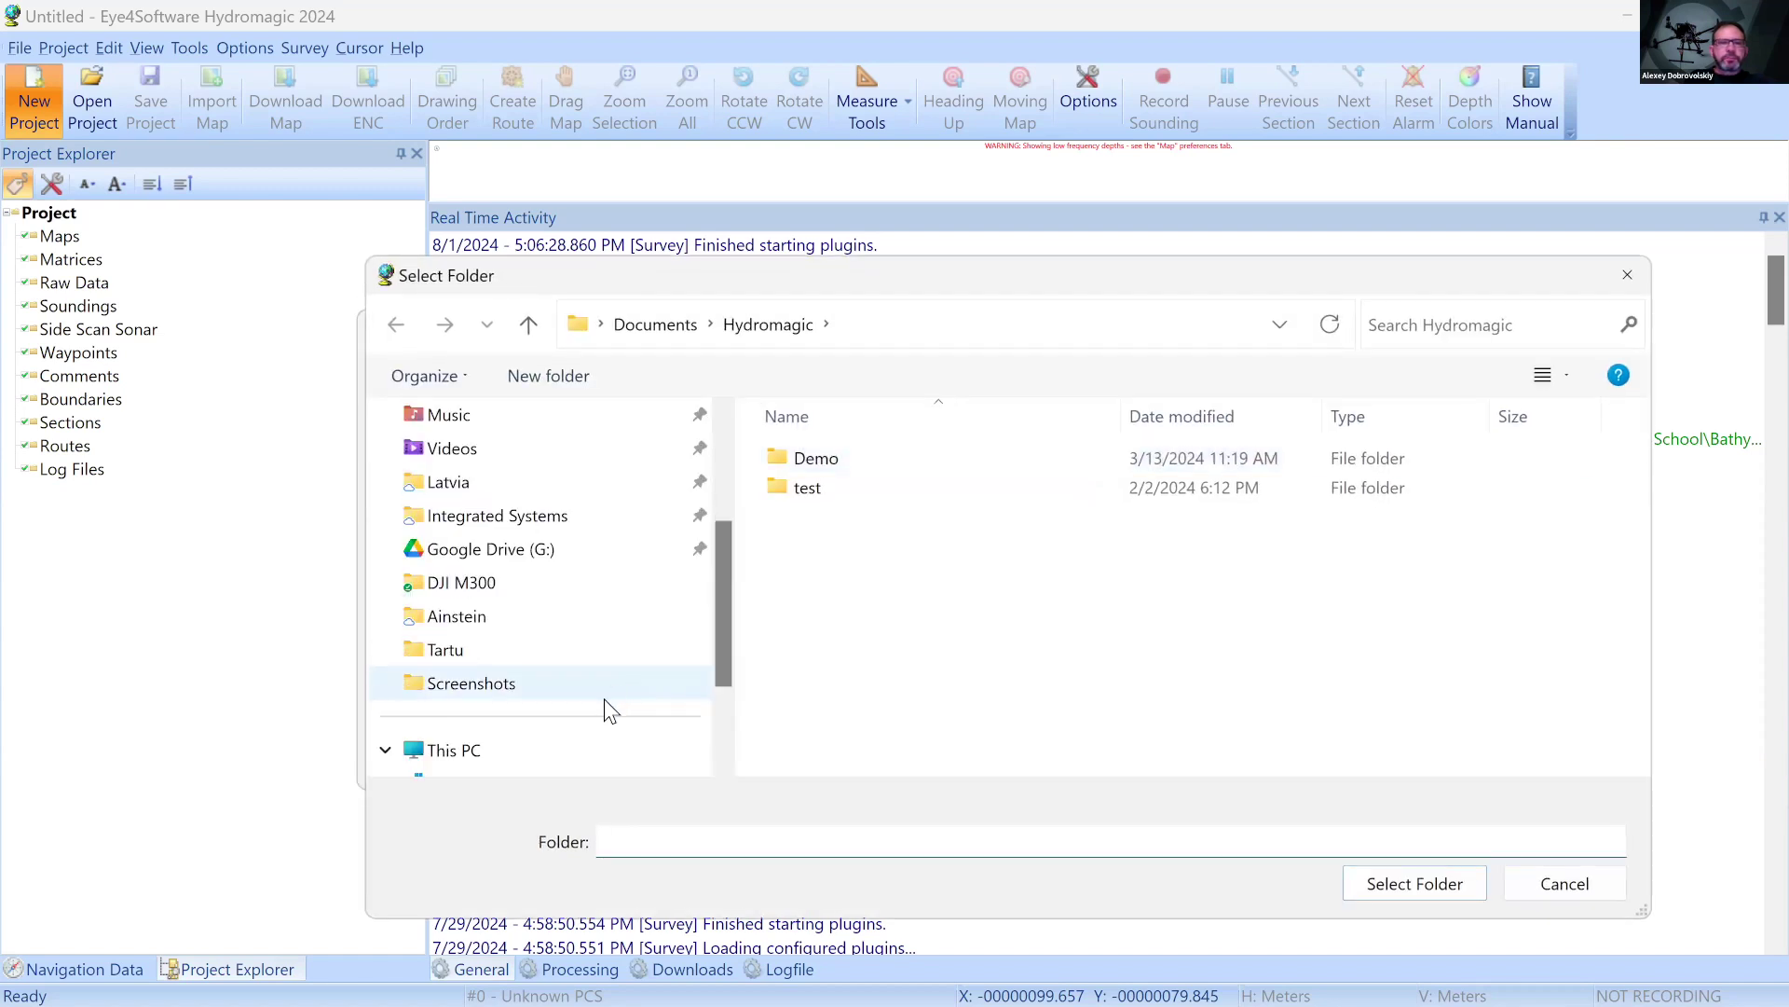
scroll(604, 697, down, 1)
click(526, 683)
click(811, 692)
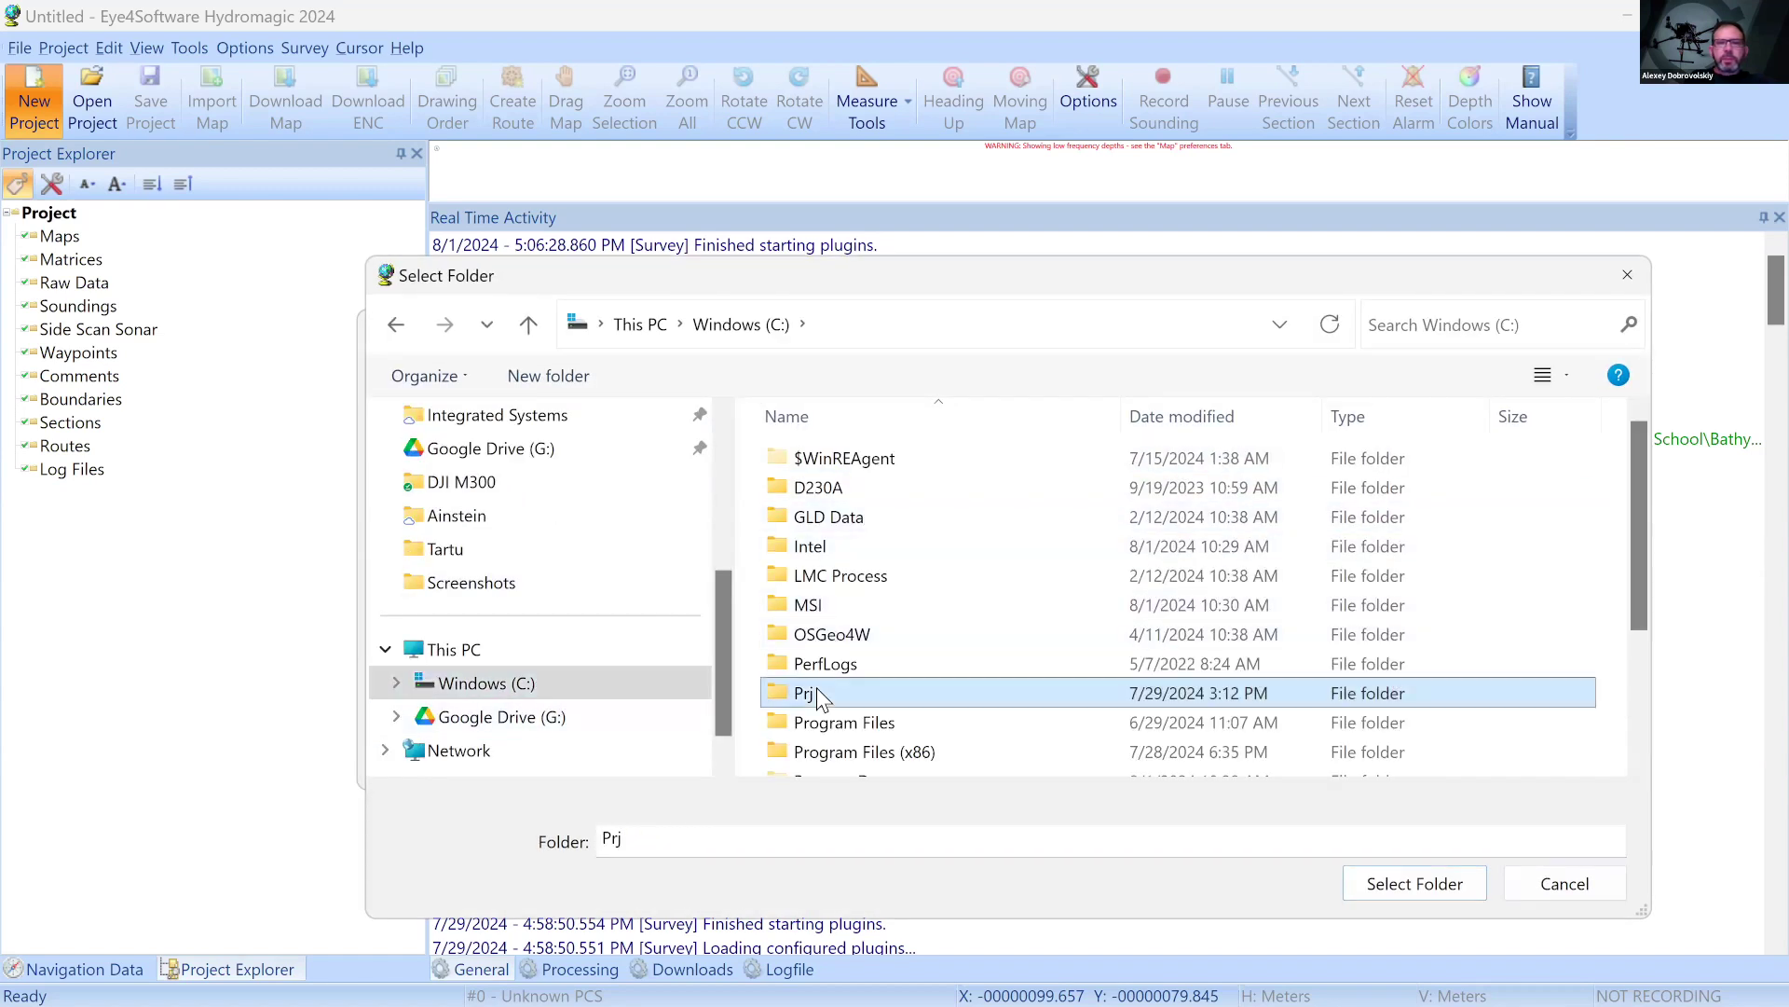
double_click(817, 694)
double_click(852, 667)
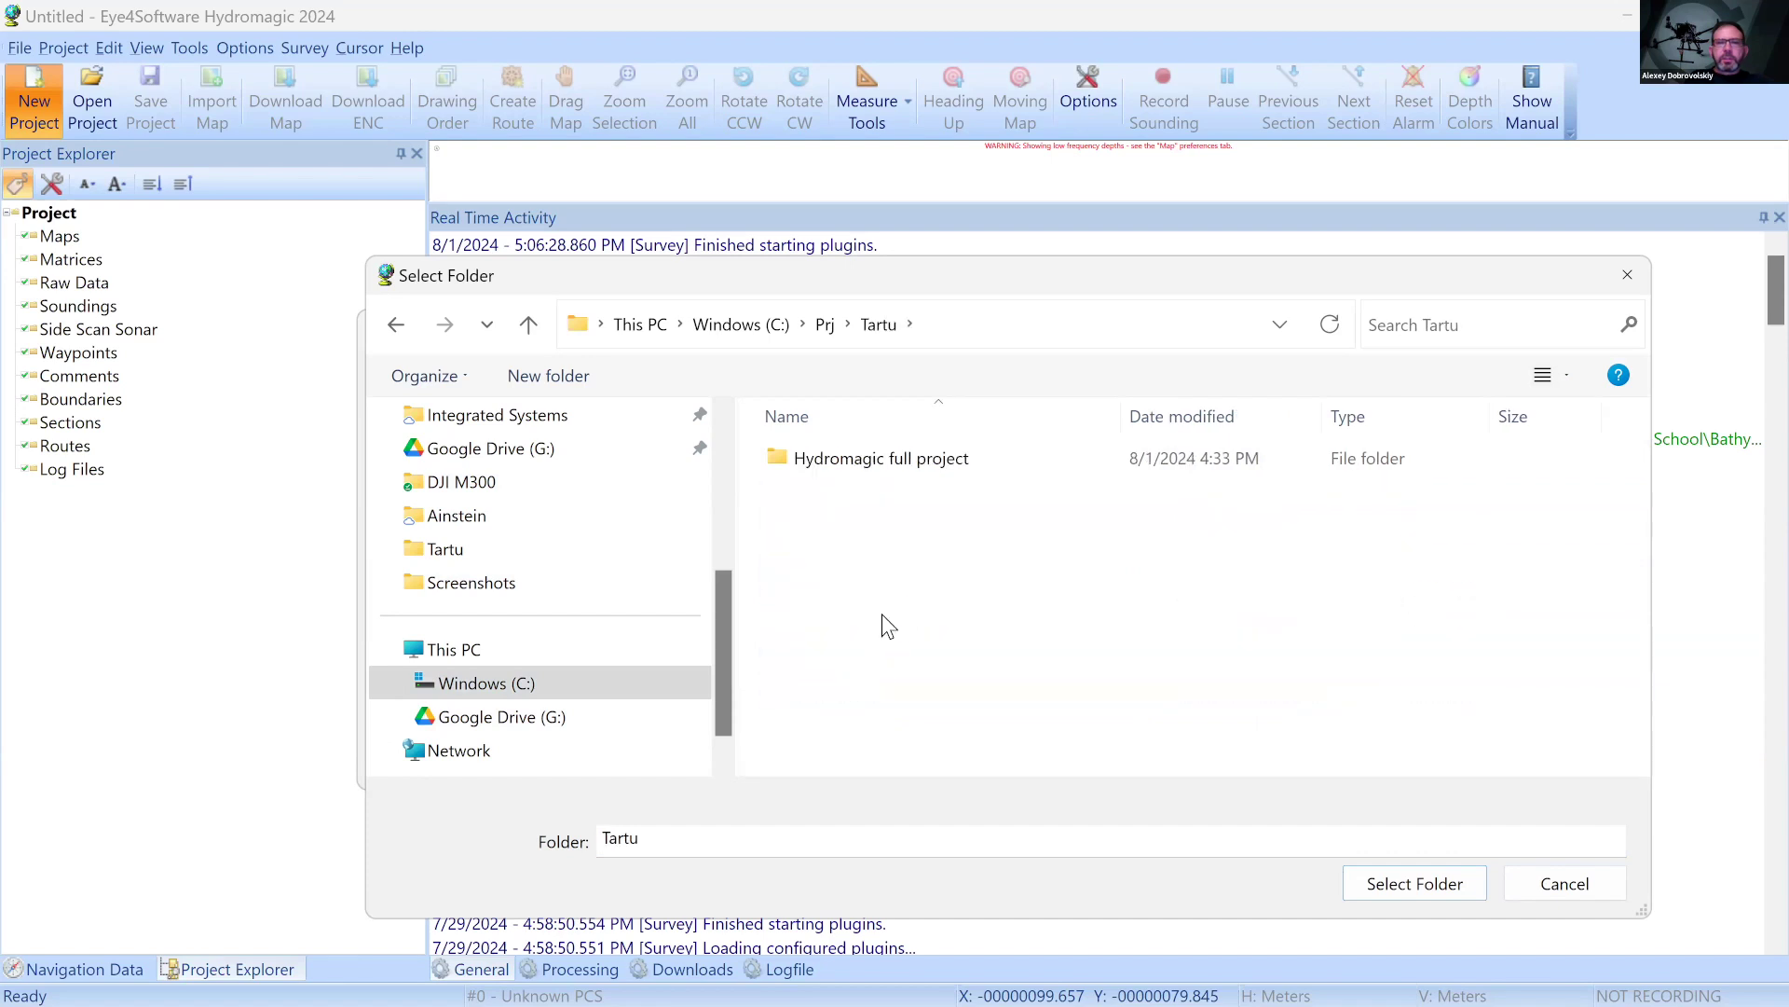
right_click(869, 548)
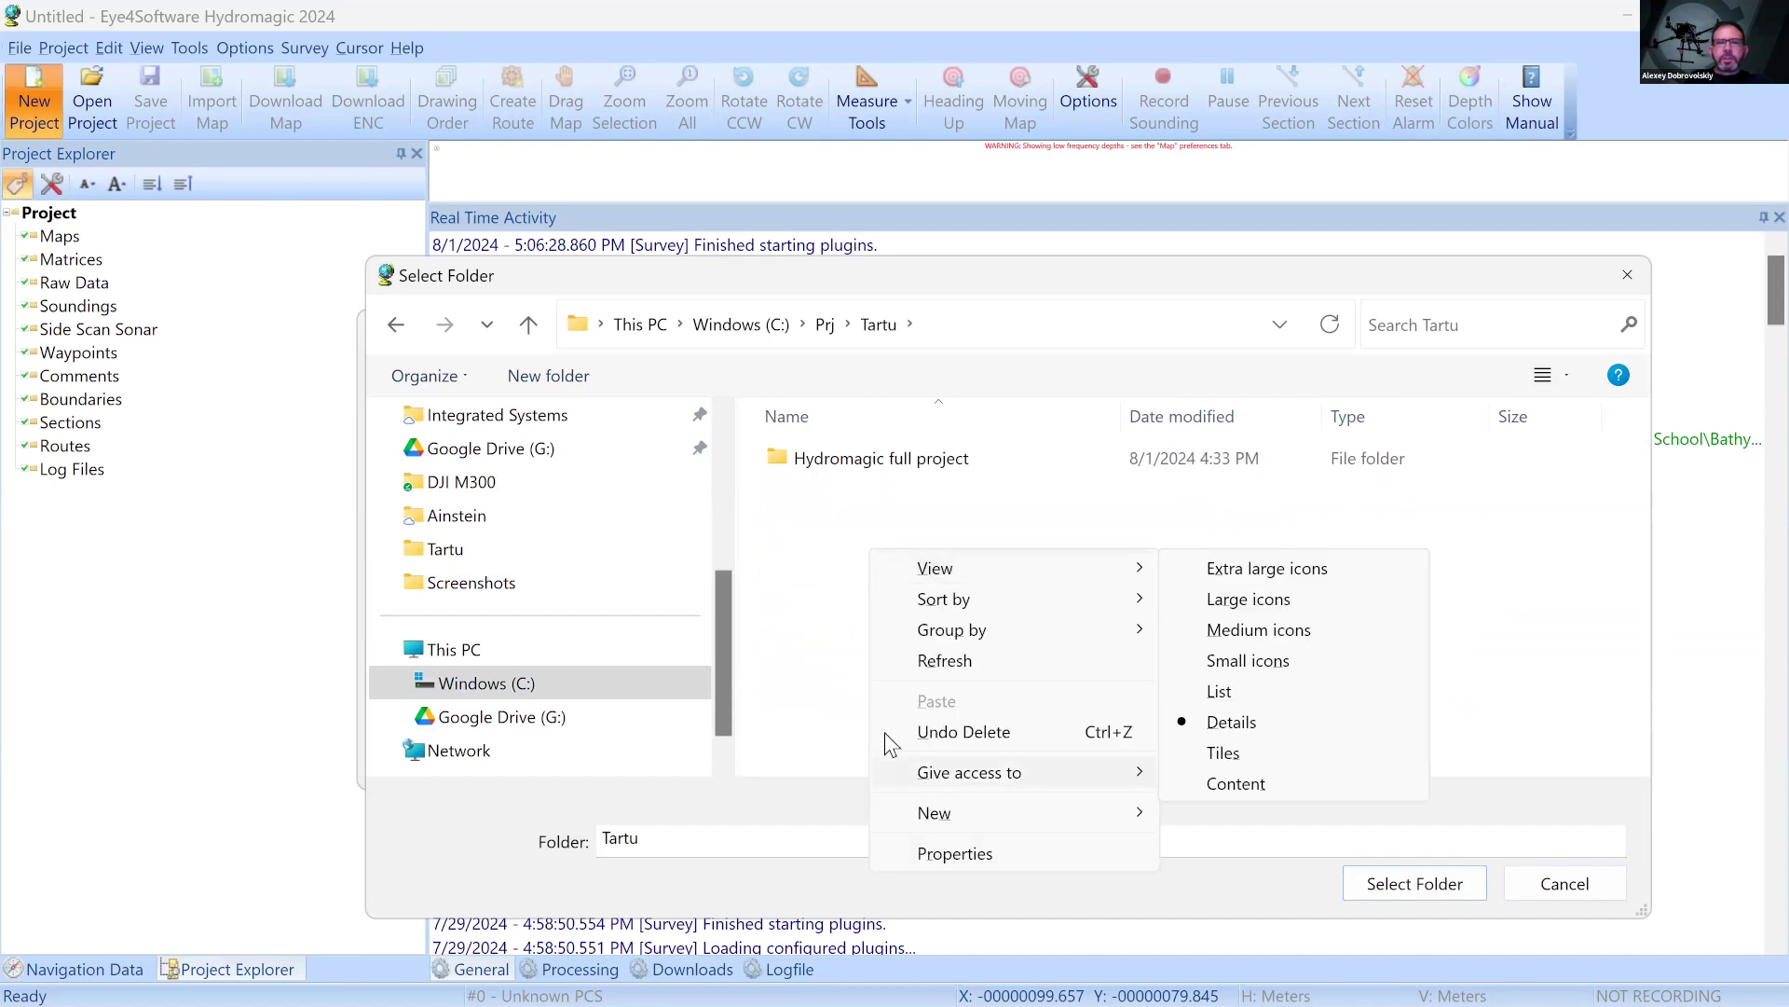
key(Escape)
click(1406, 886)
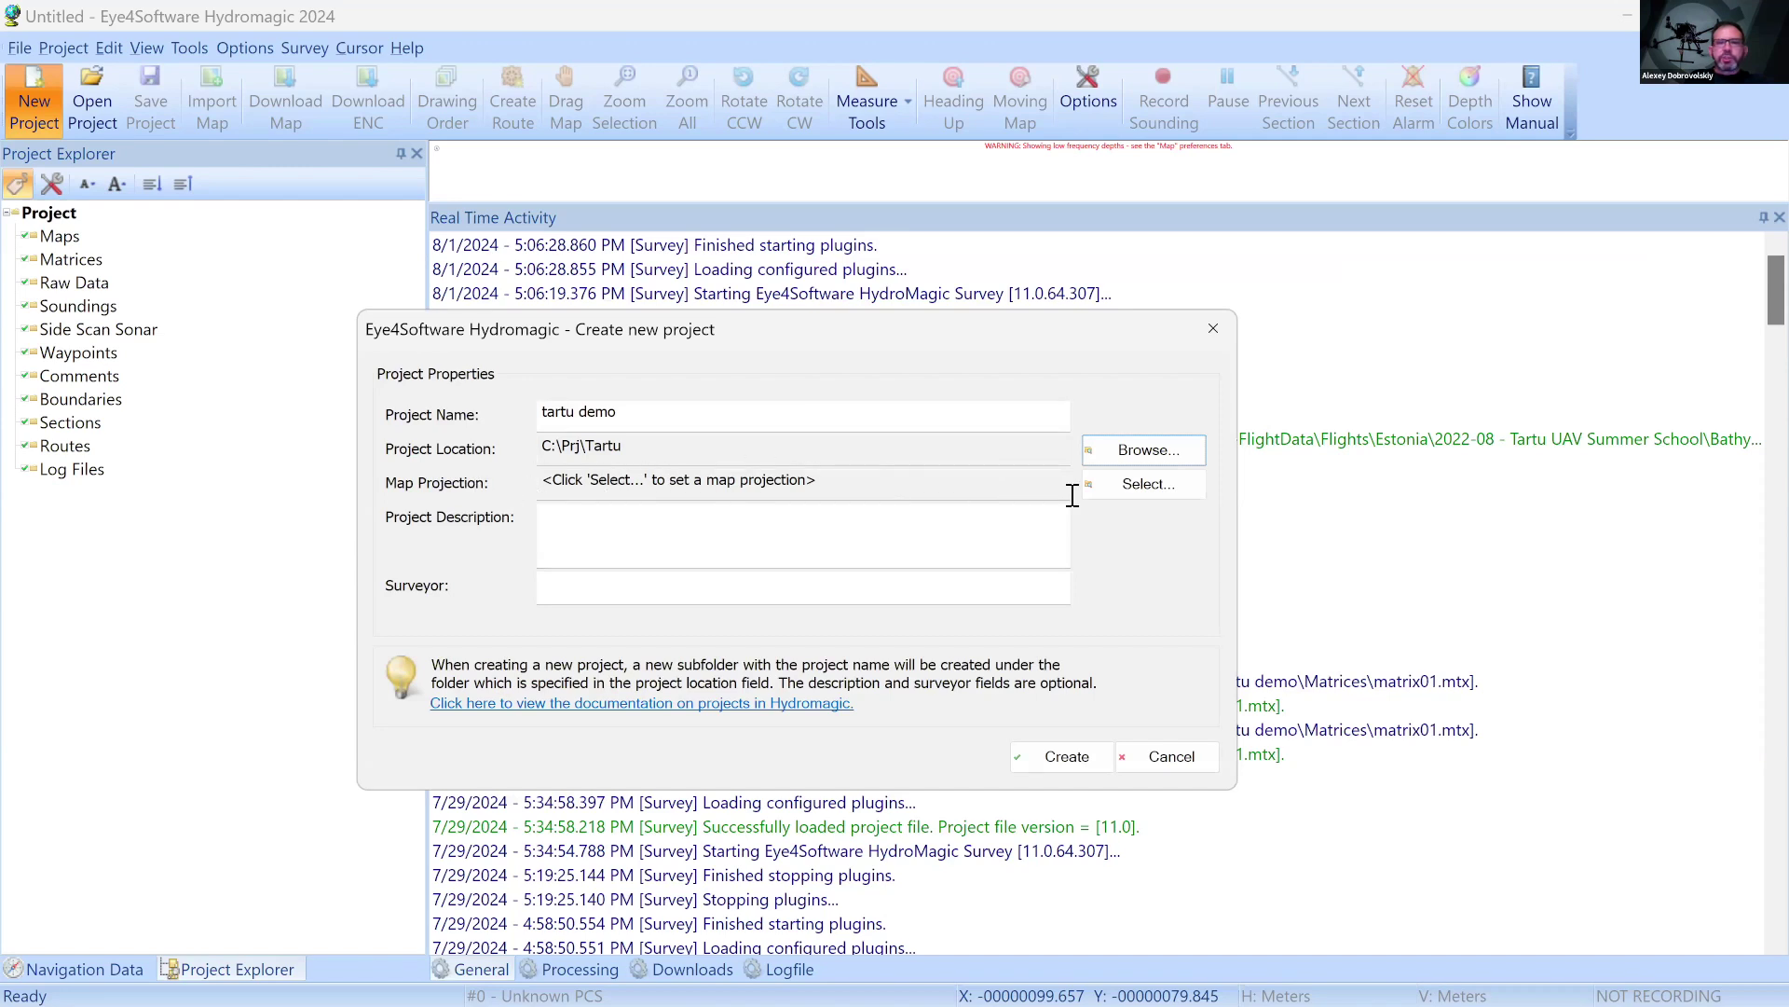
Set the map projection to WGS 84 / UTM zone 35N (EPSG:32635) and create the project
click(1109, 492)
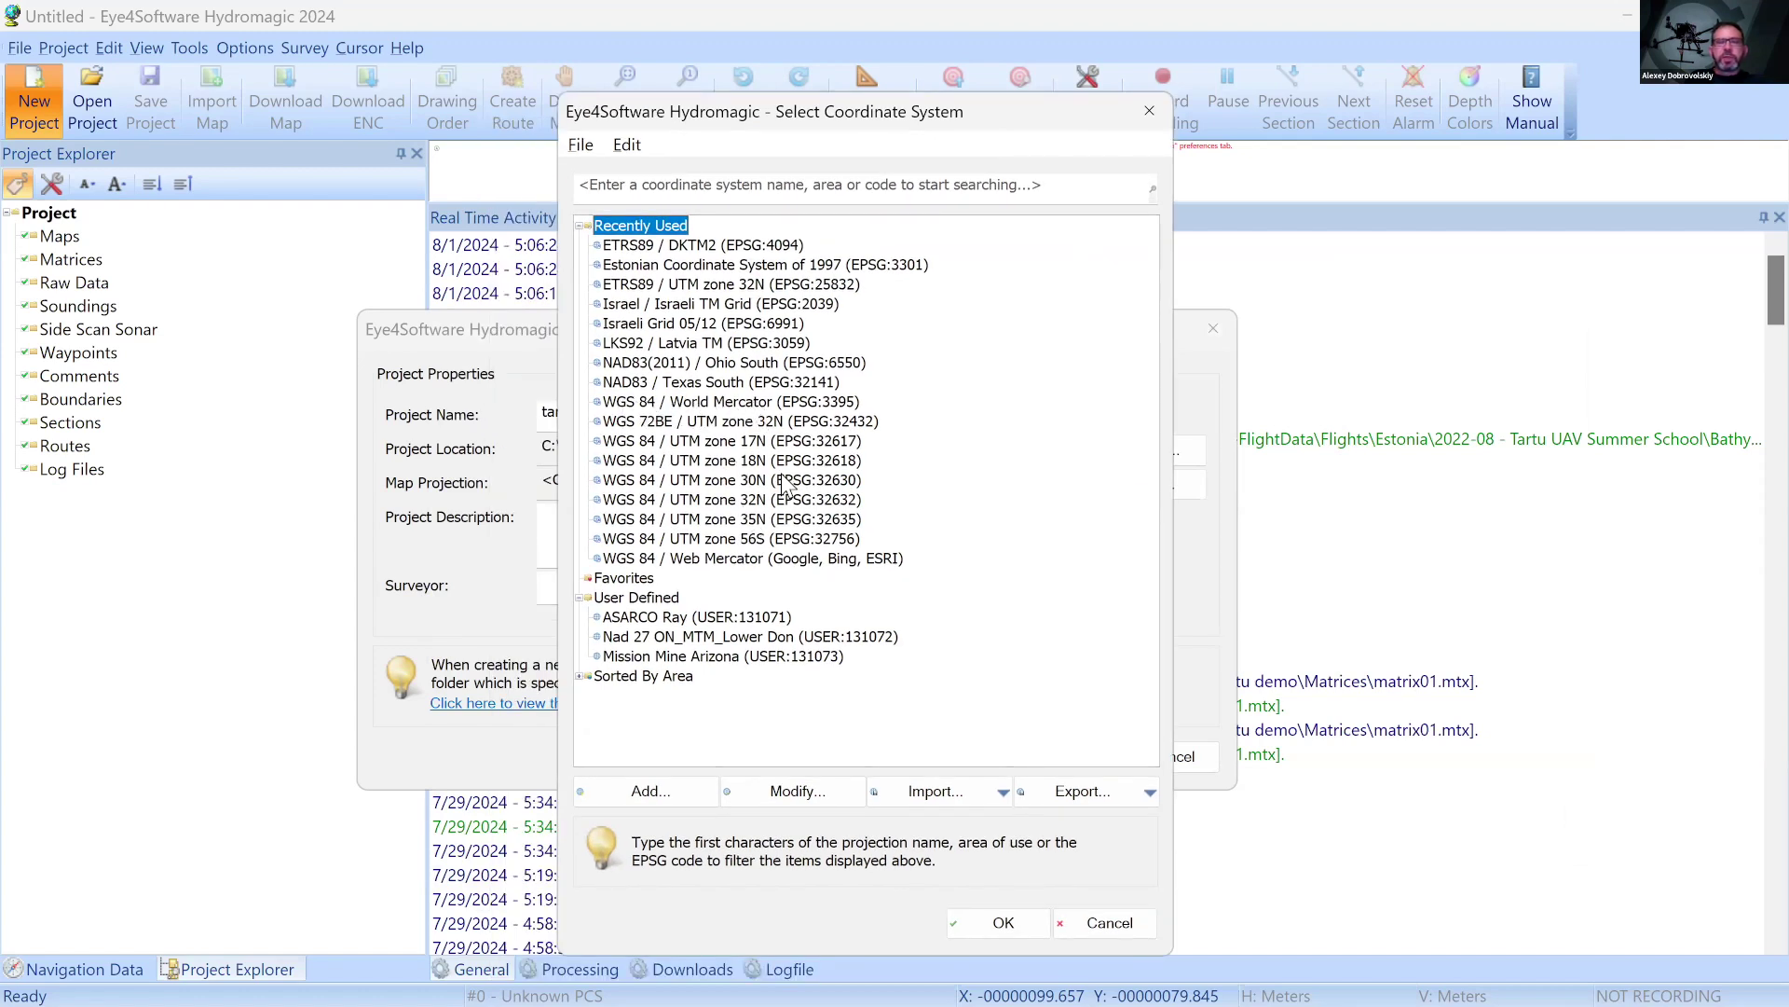
click(789, 528)
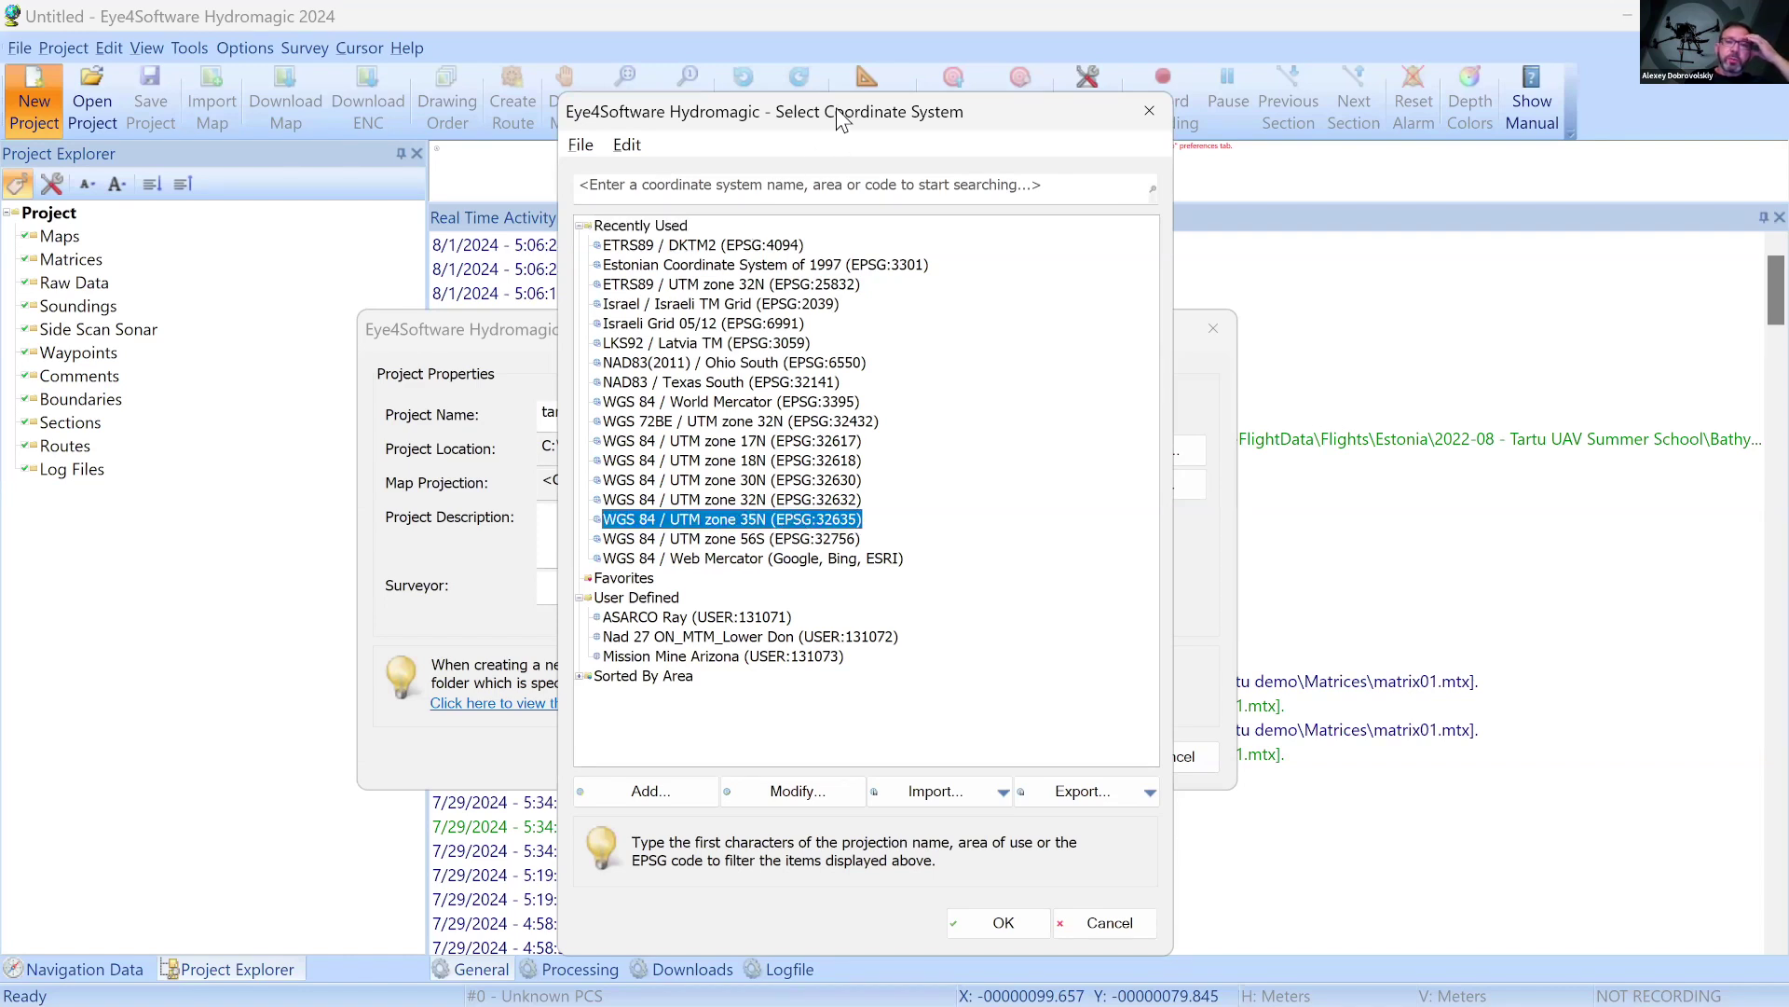
drag(836, 105, 796, 54)
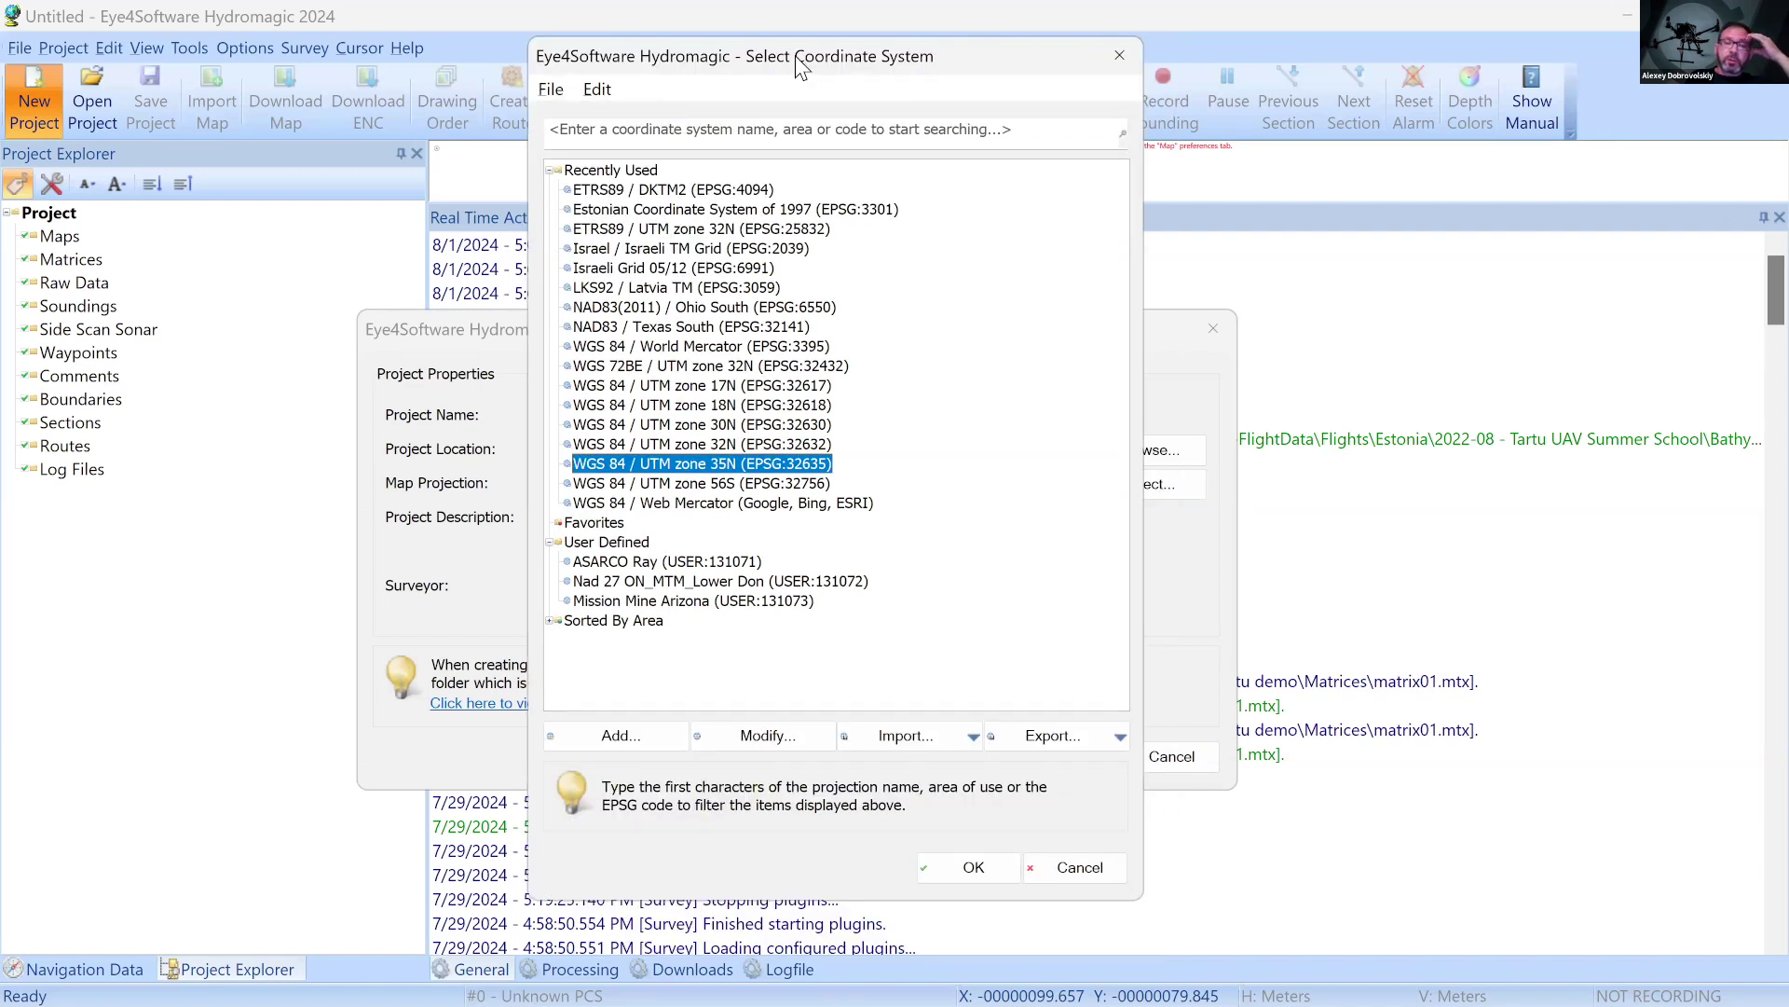
drag(796, 55, 789, 51)
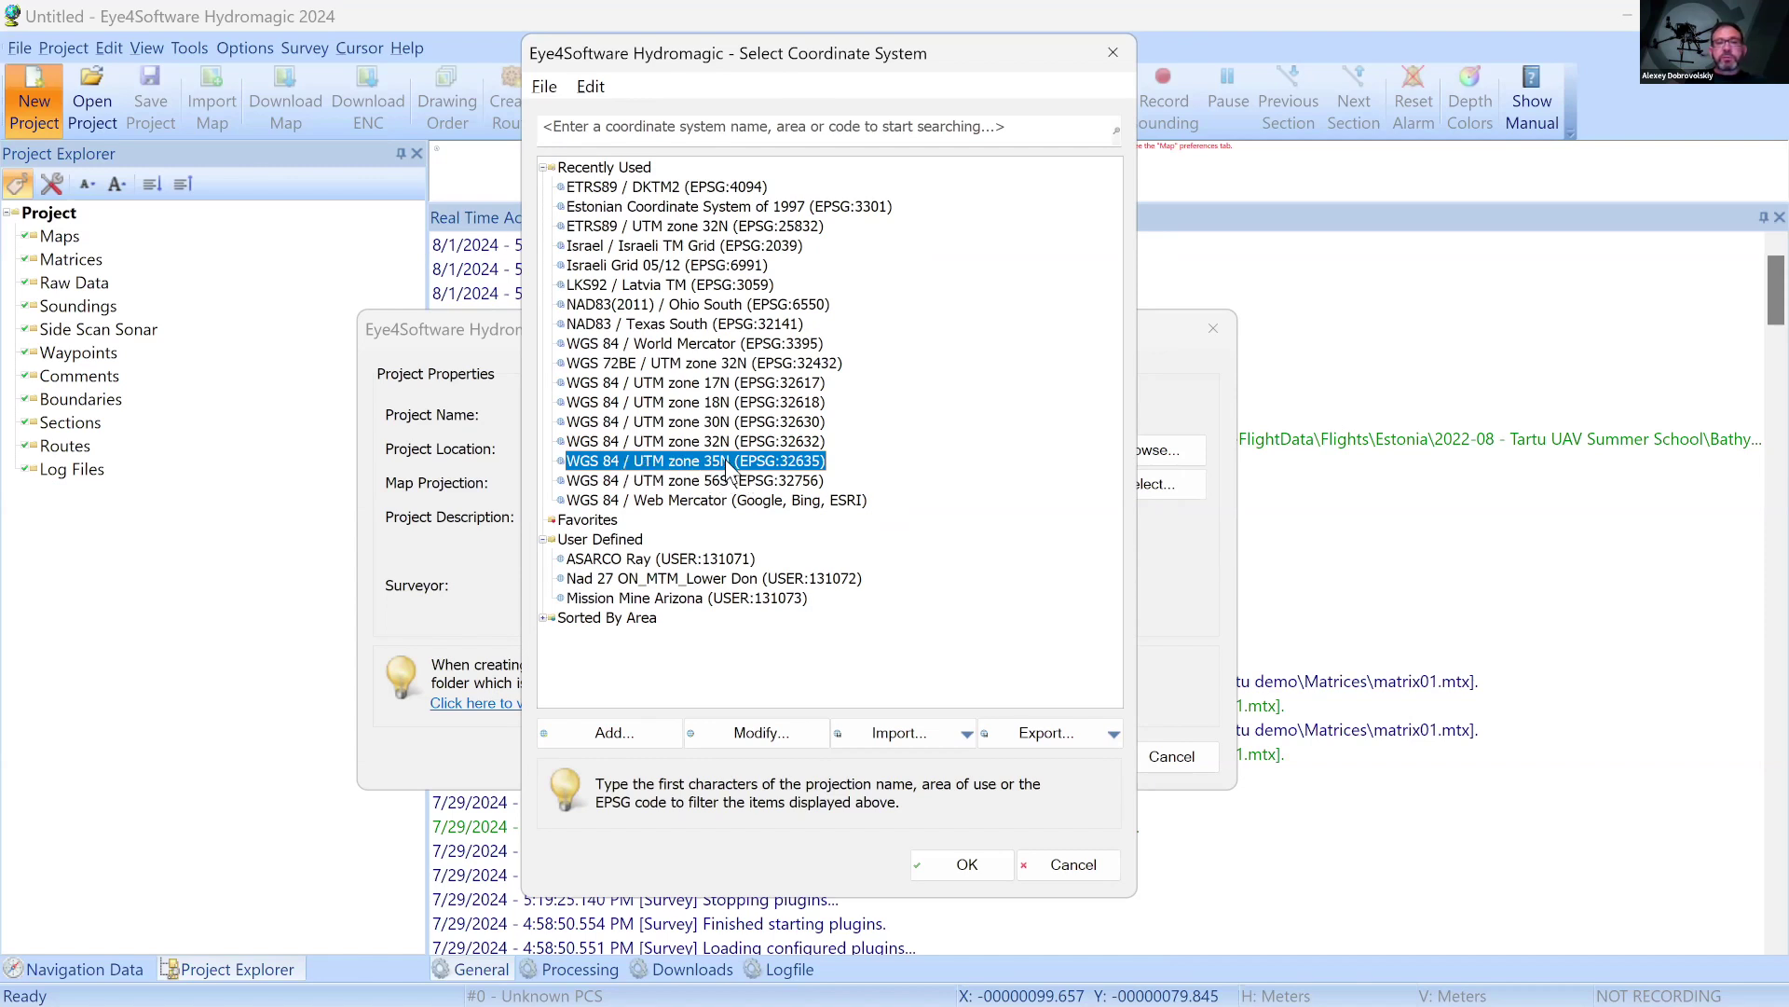
click(936, 863)
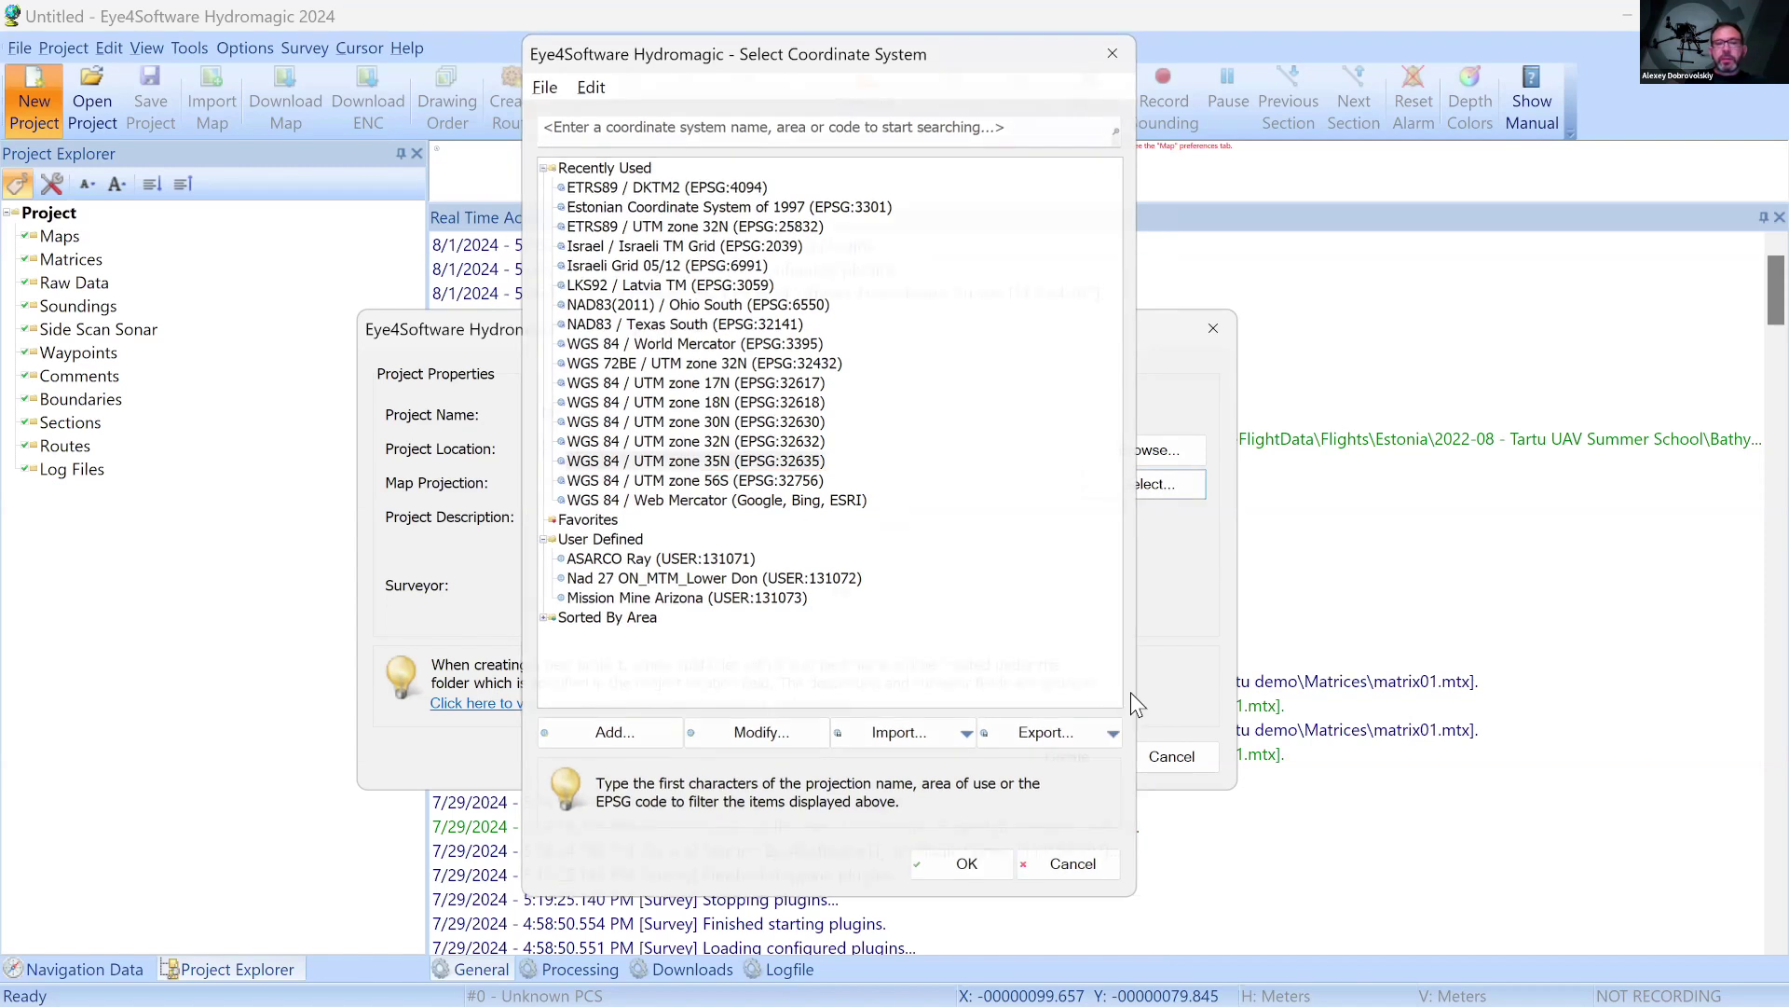
key(Return)
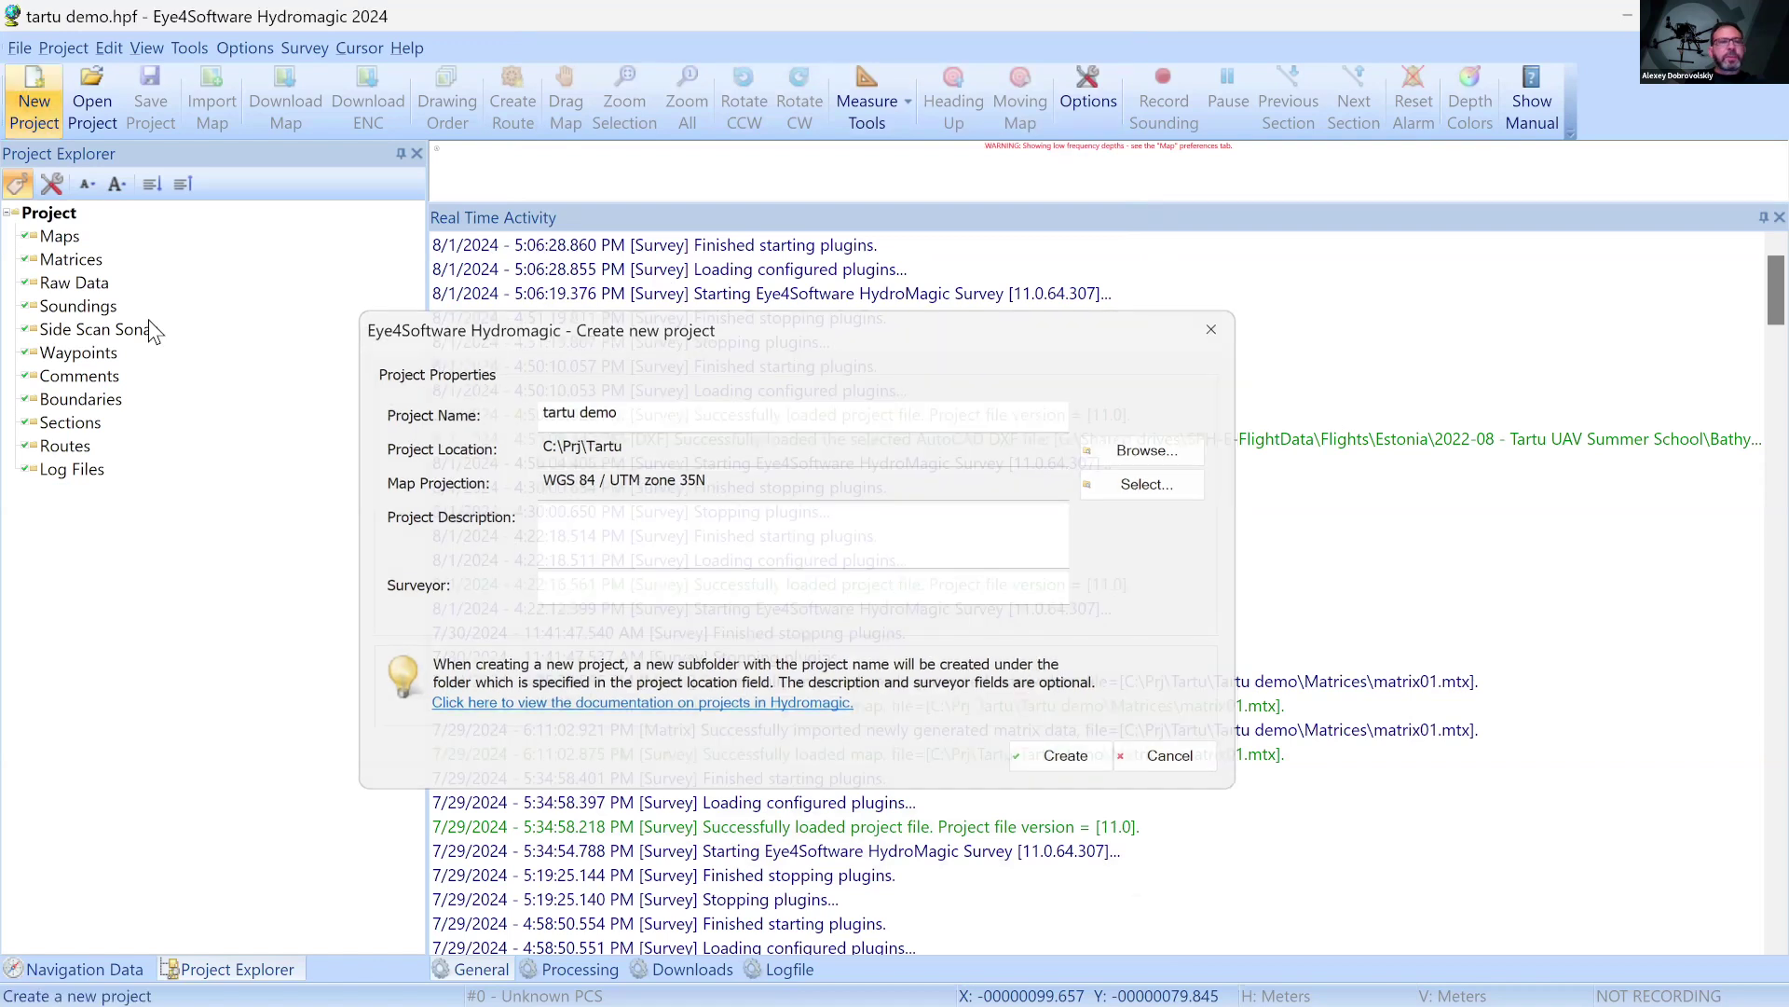
Start the data import wizard for Raw Data and choose NMEA0183 ASCII Log Files as the file format
right_click(54, 285)
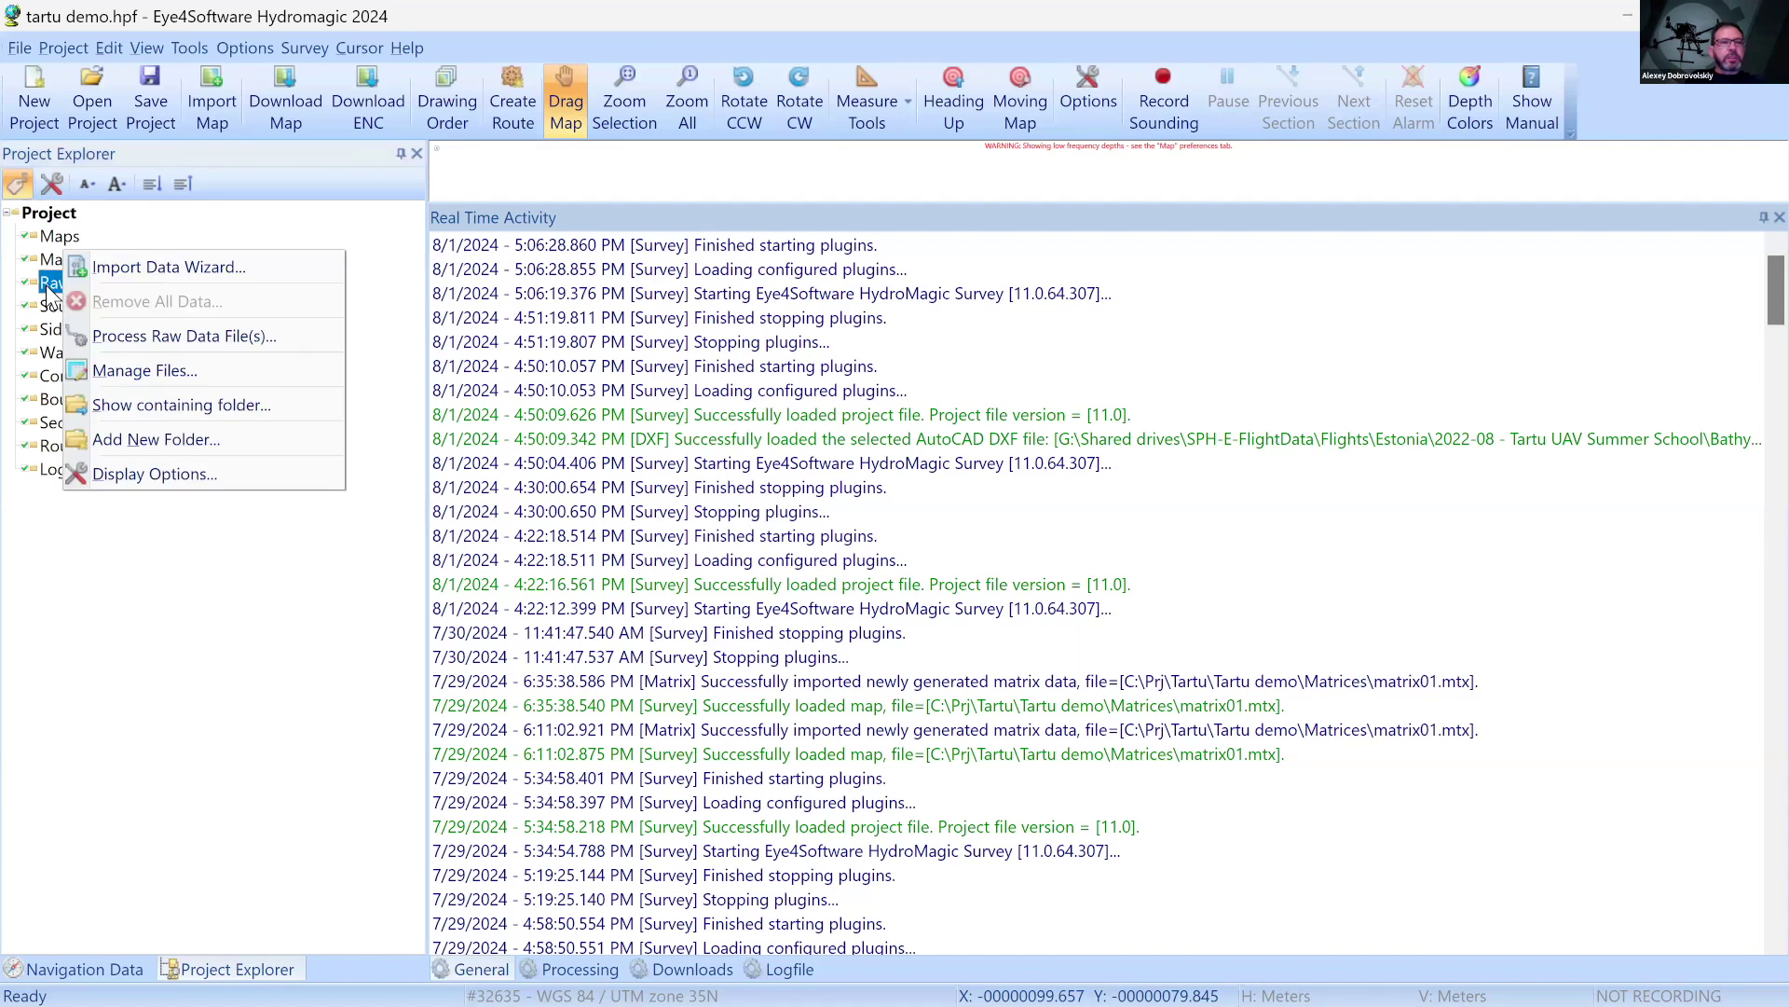
key(Escape)
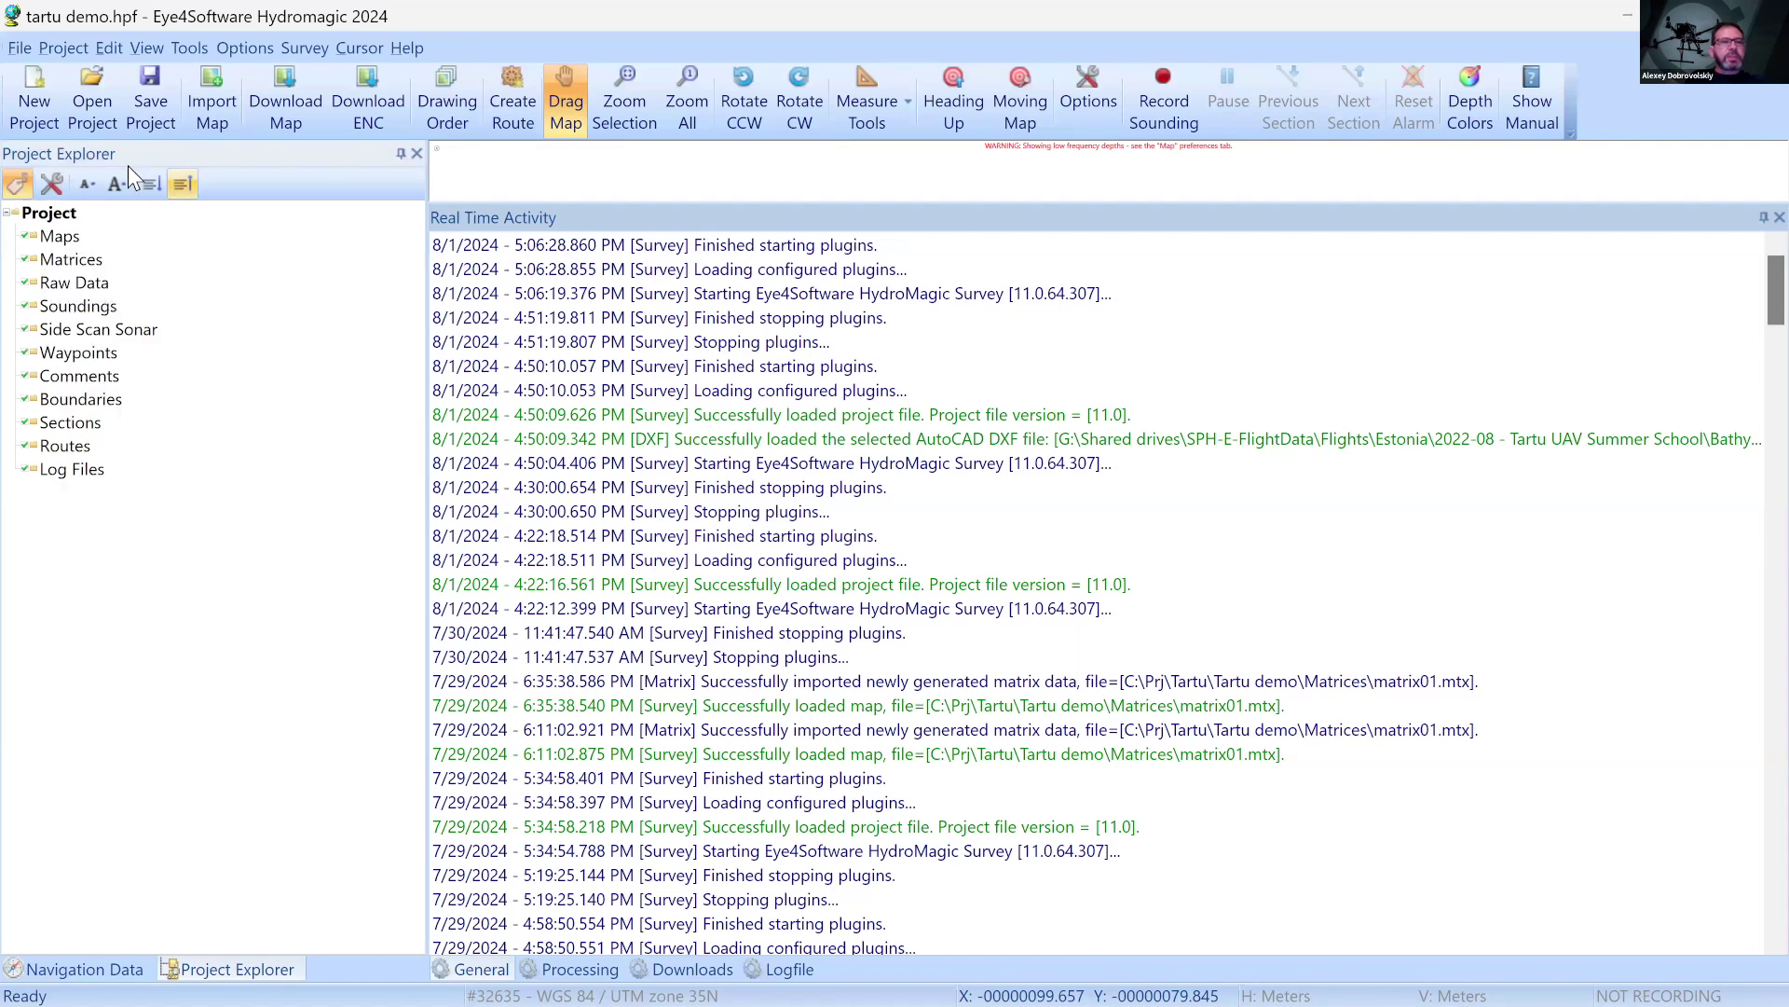
right_click(100, 283)
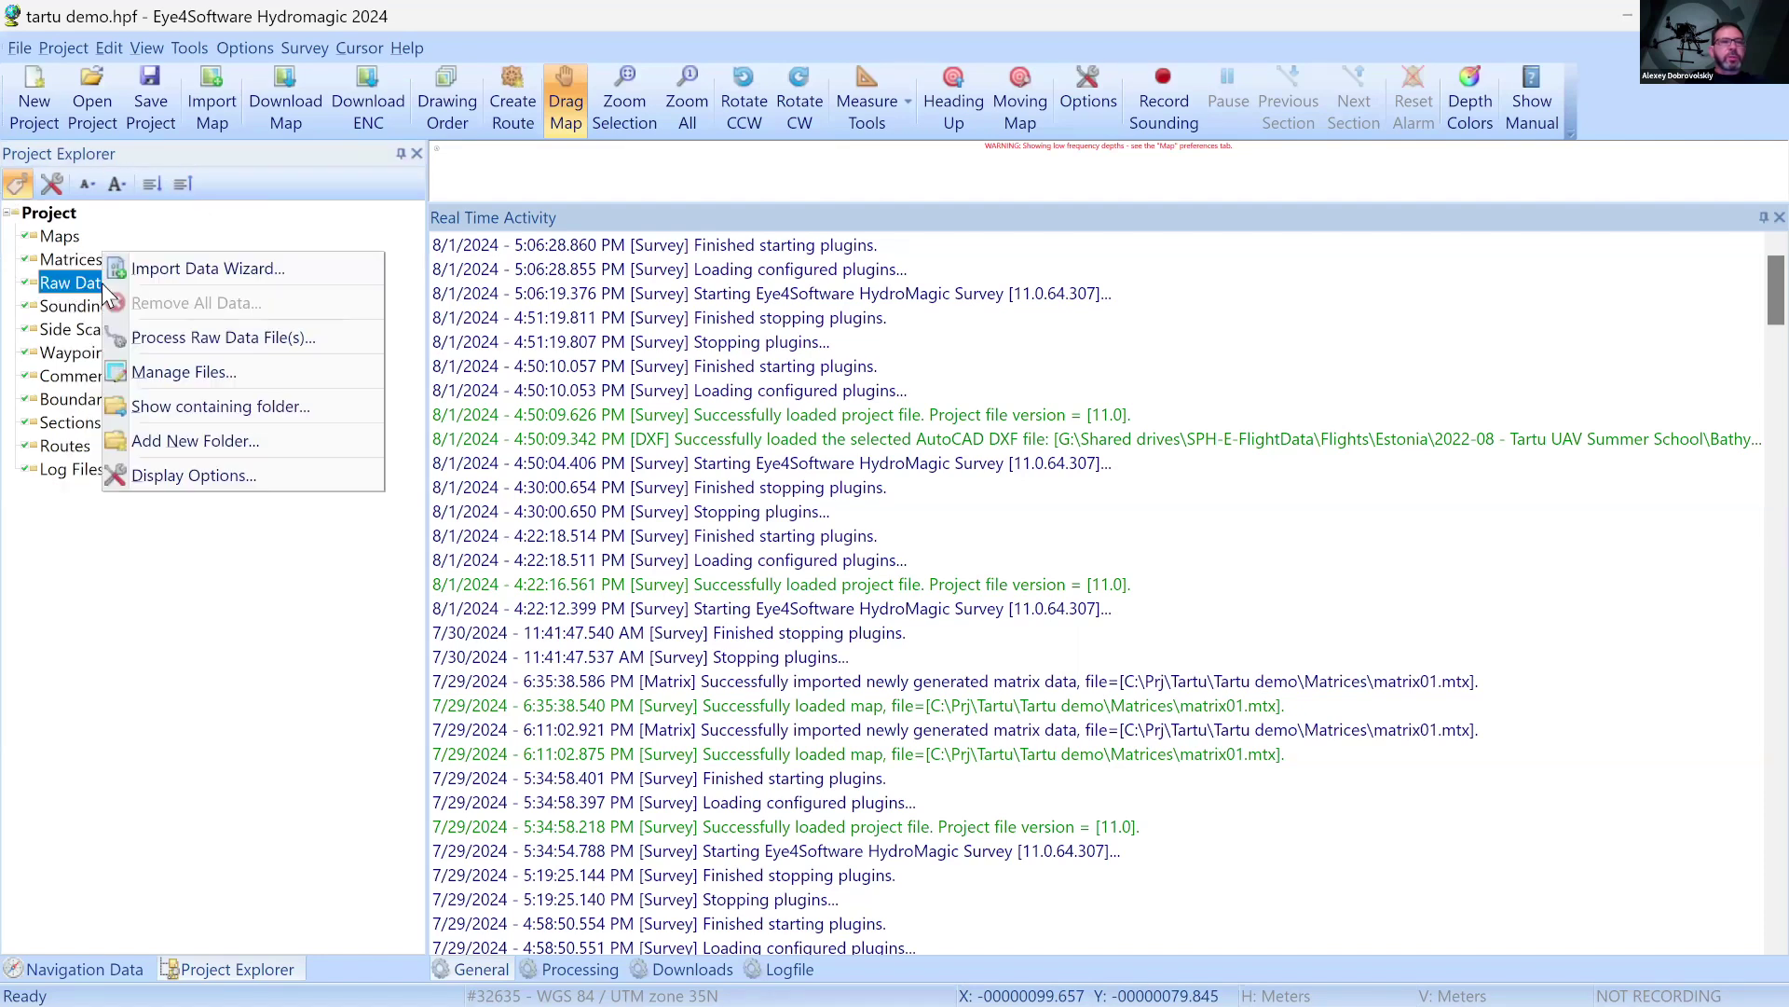
click(219, 268)
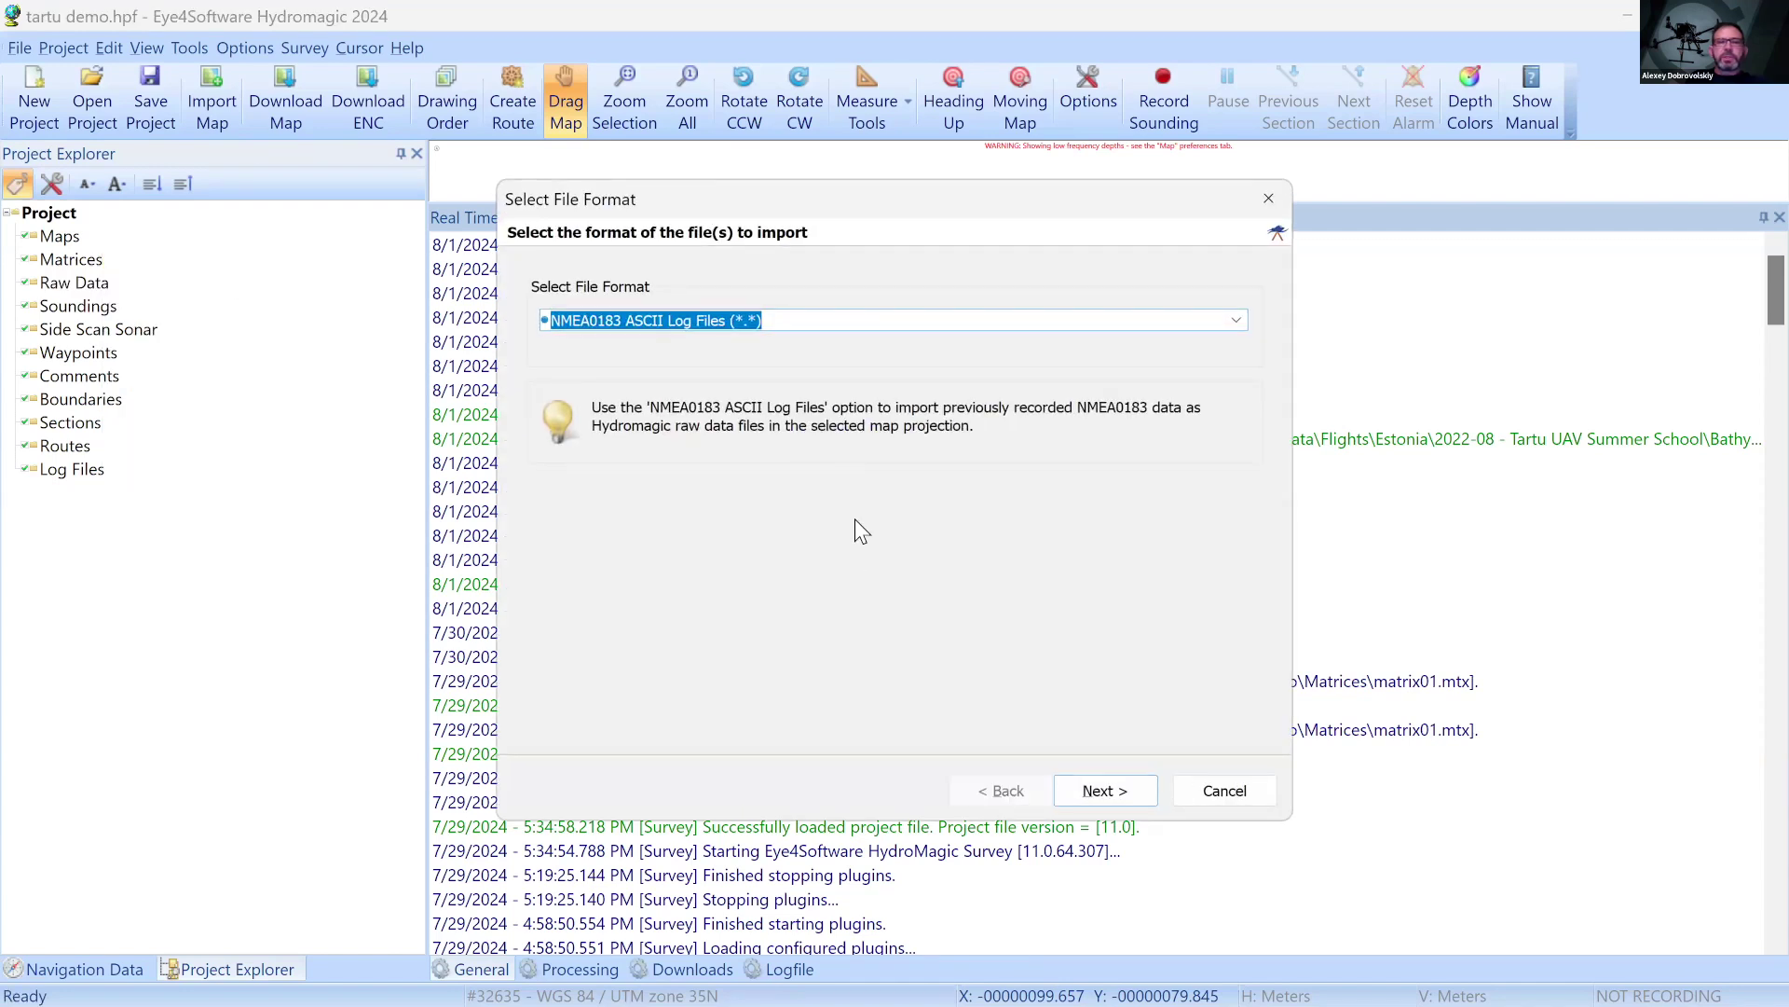
click(1236, 322)
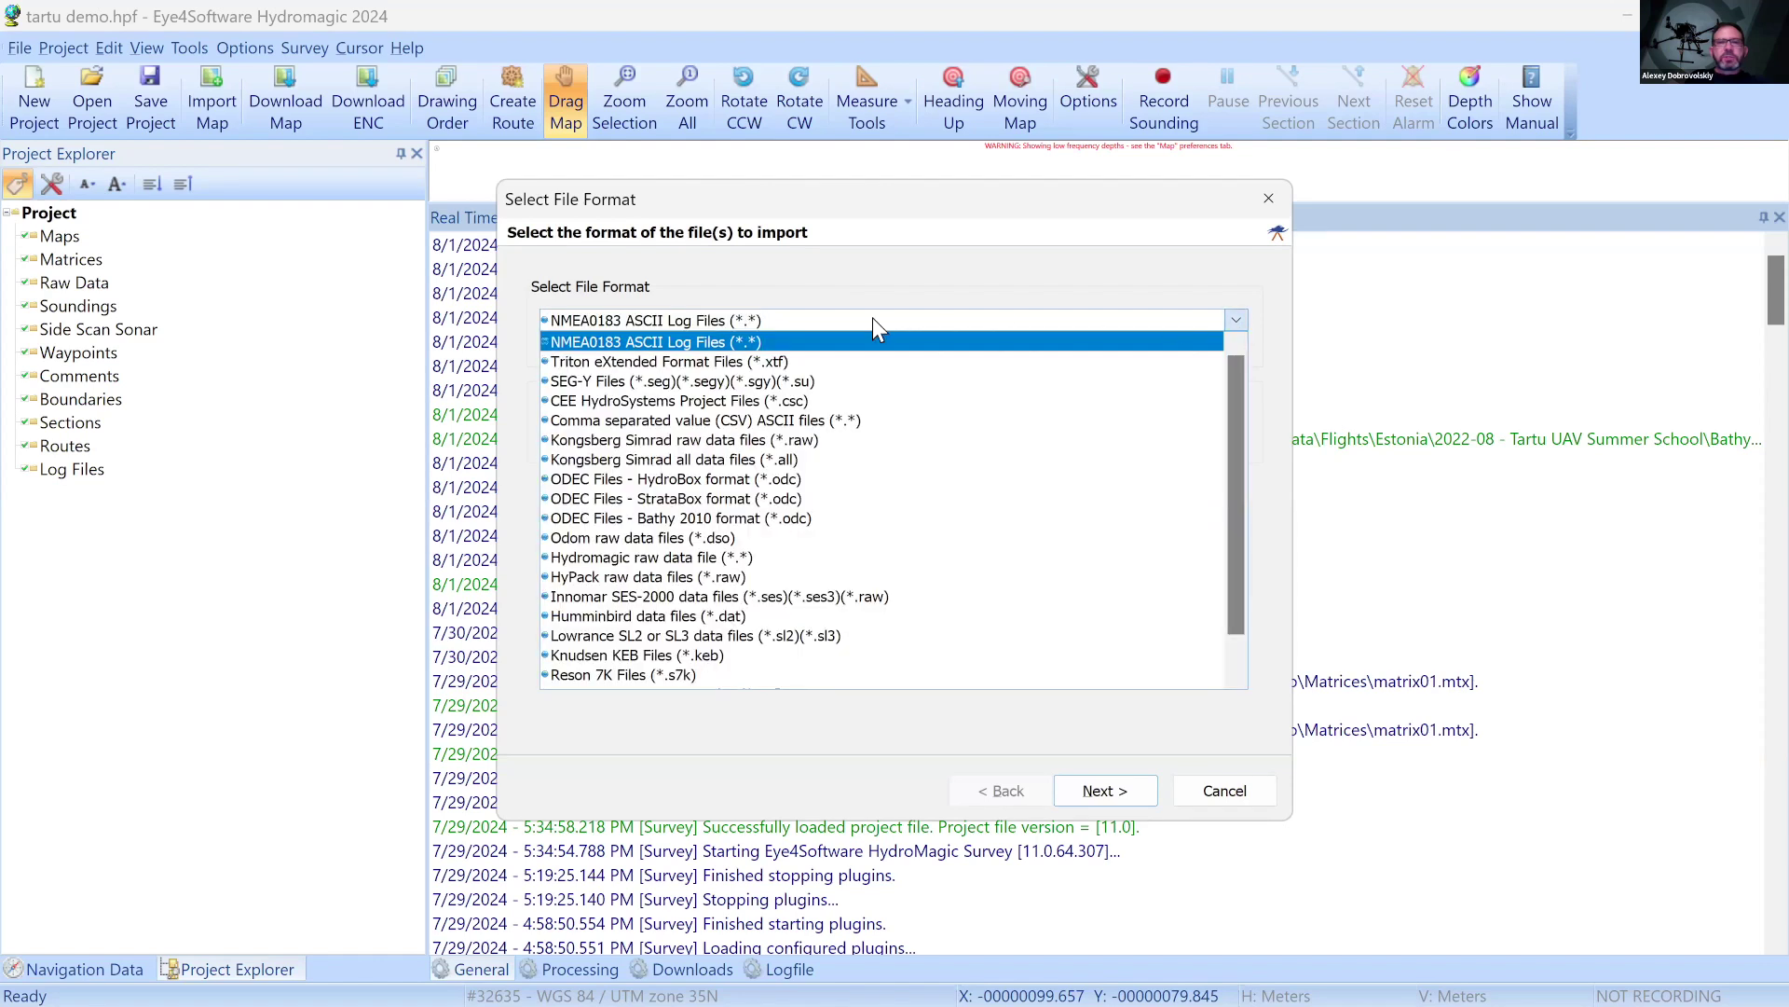
click(630, 343)
click(1087, 787)
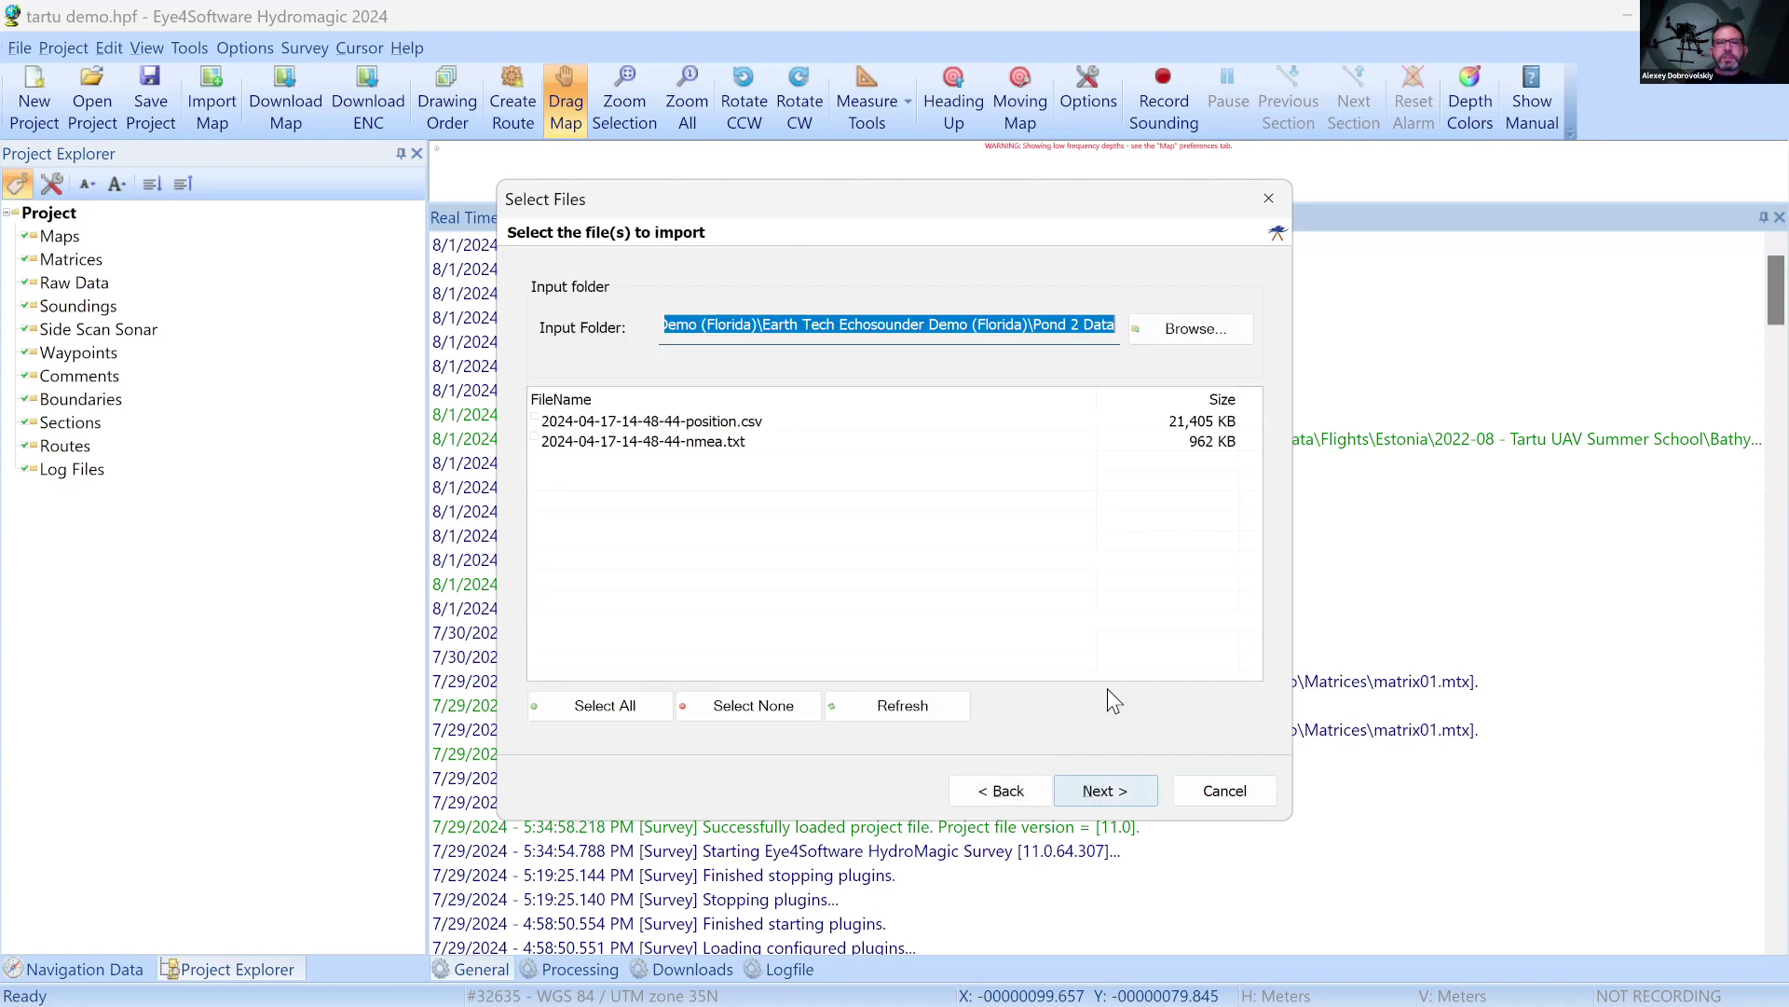
Set the import's input folder to C:\Prj\Tartu
click(1195, 337)
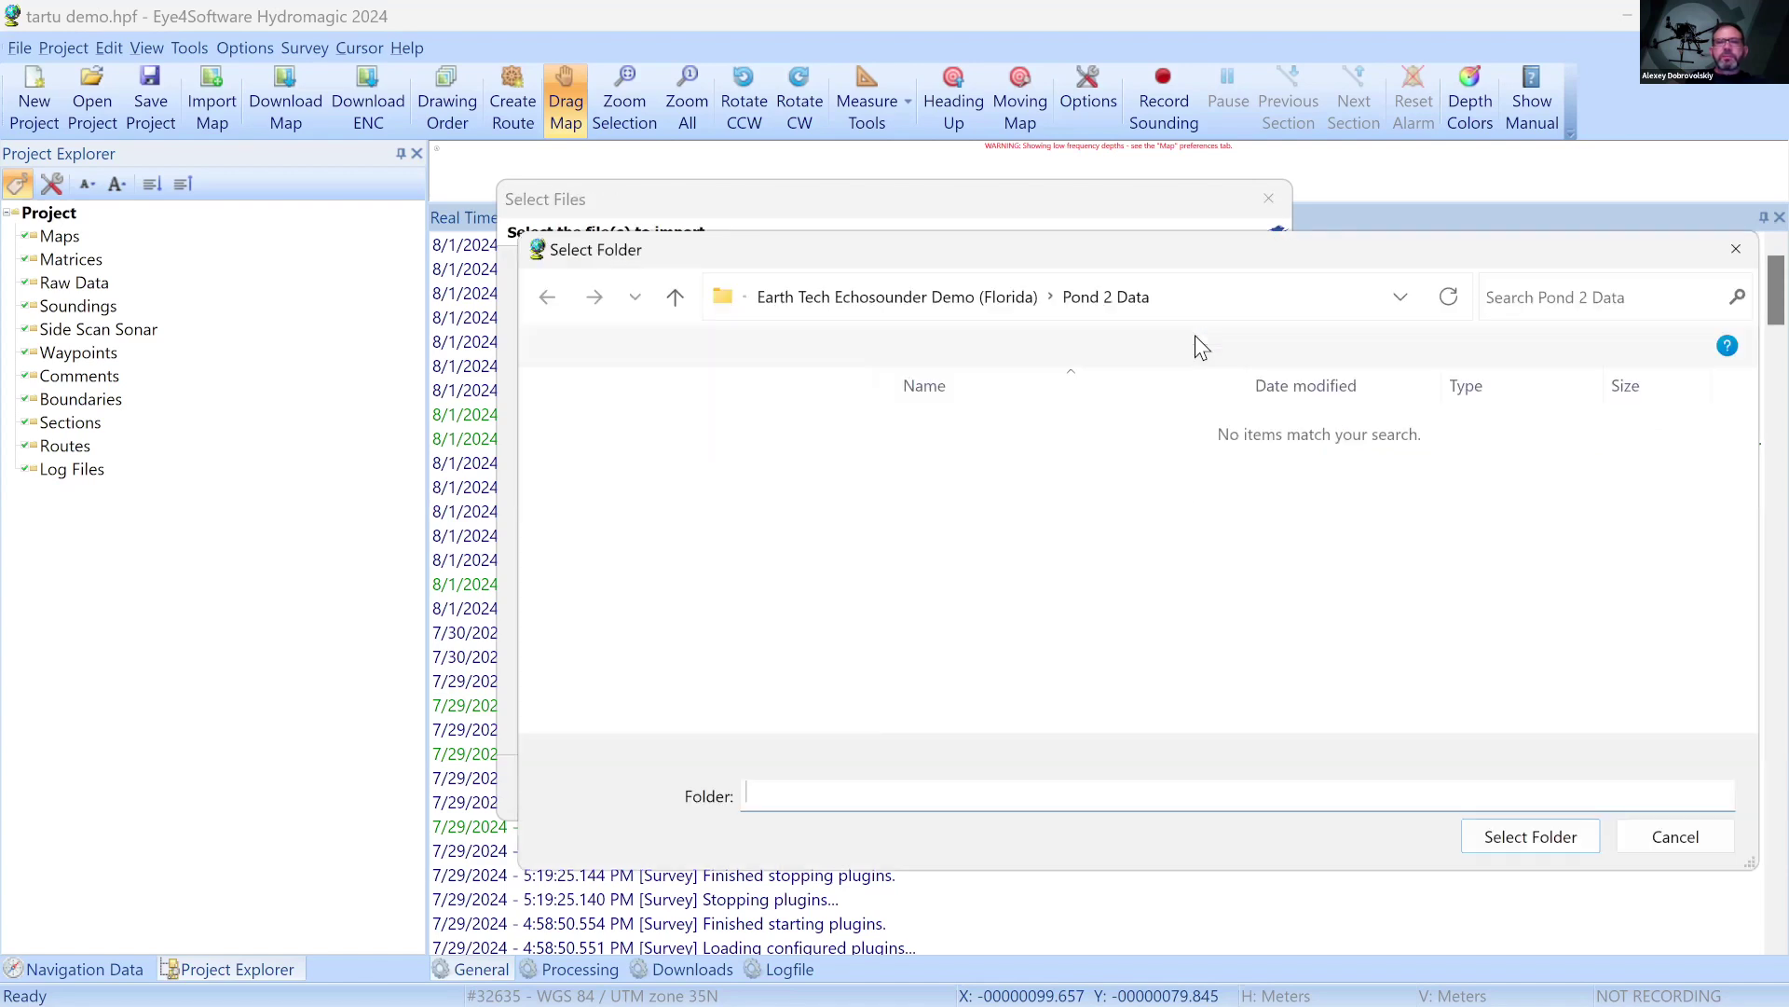
click(669, 648)
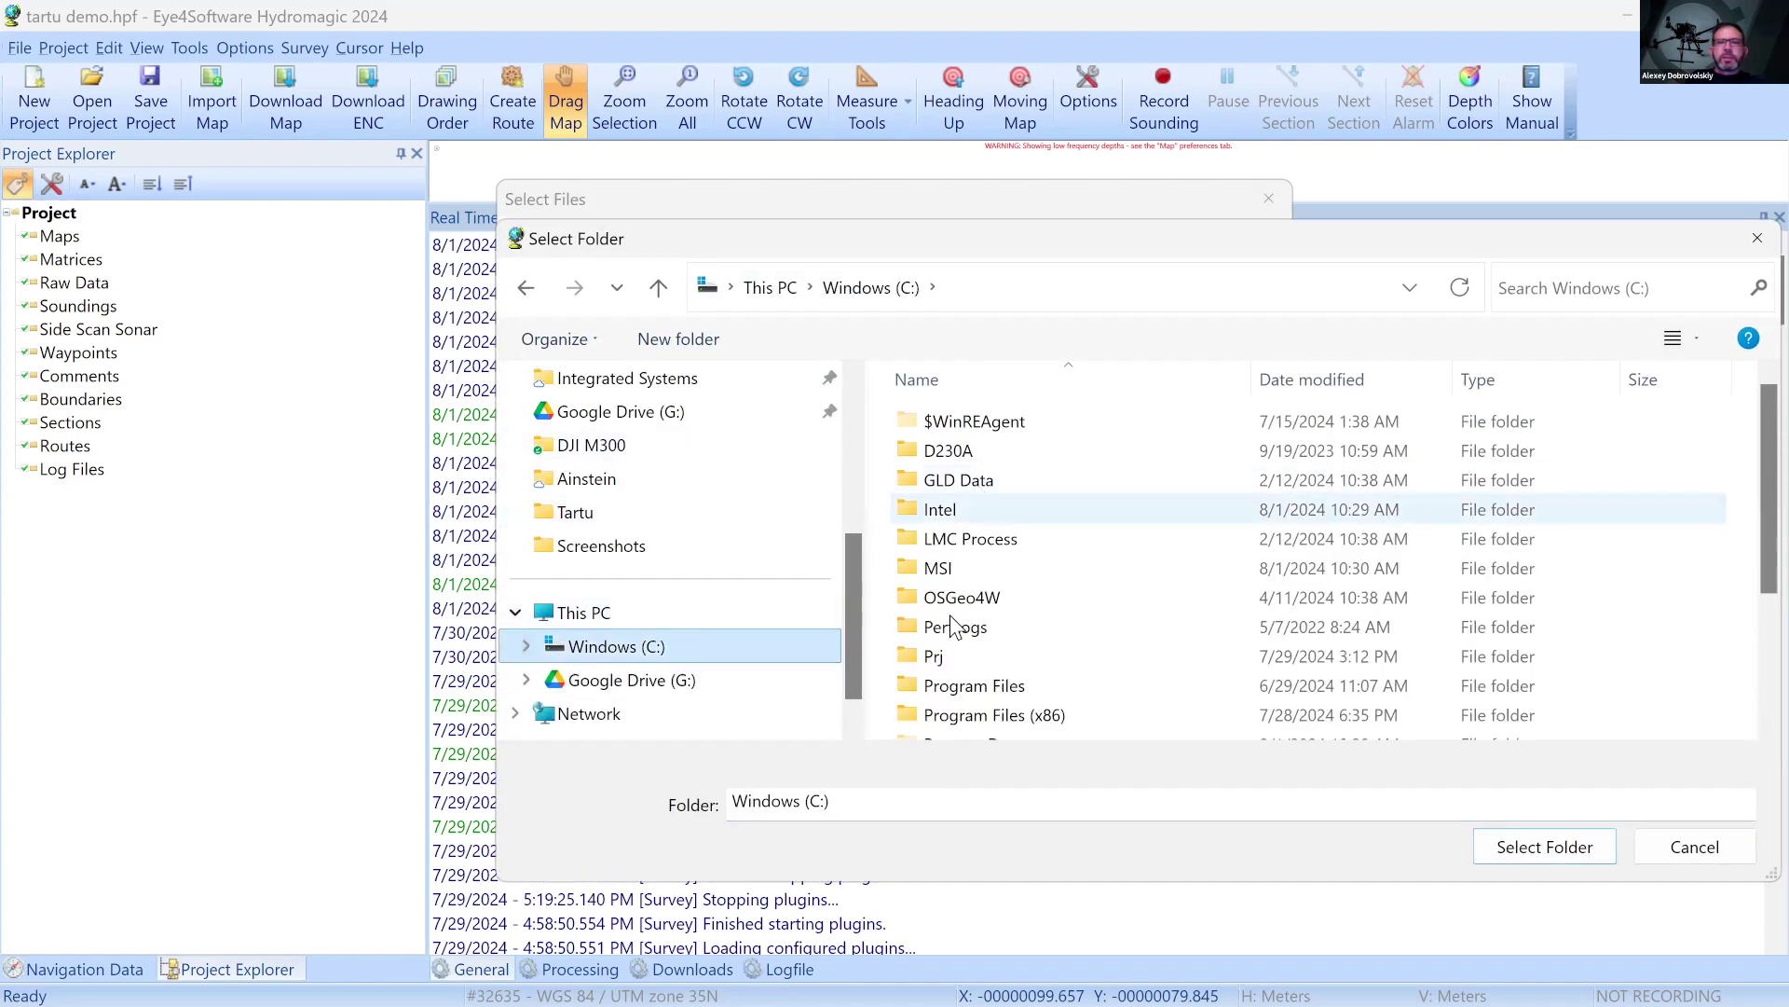
double_click(953, 658)
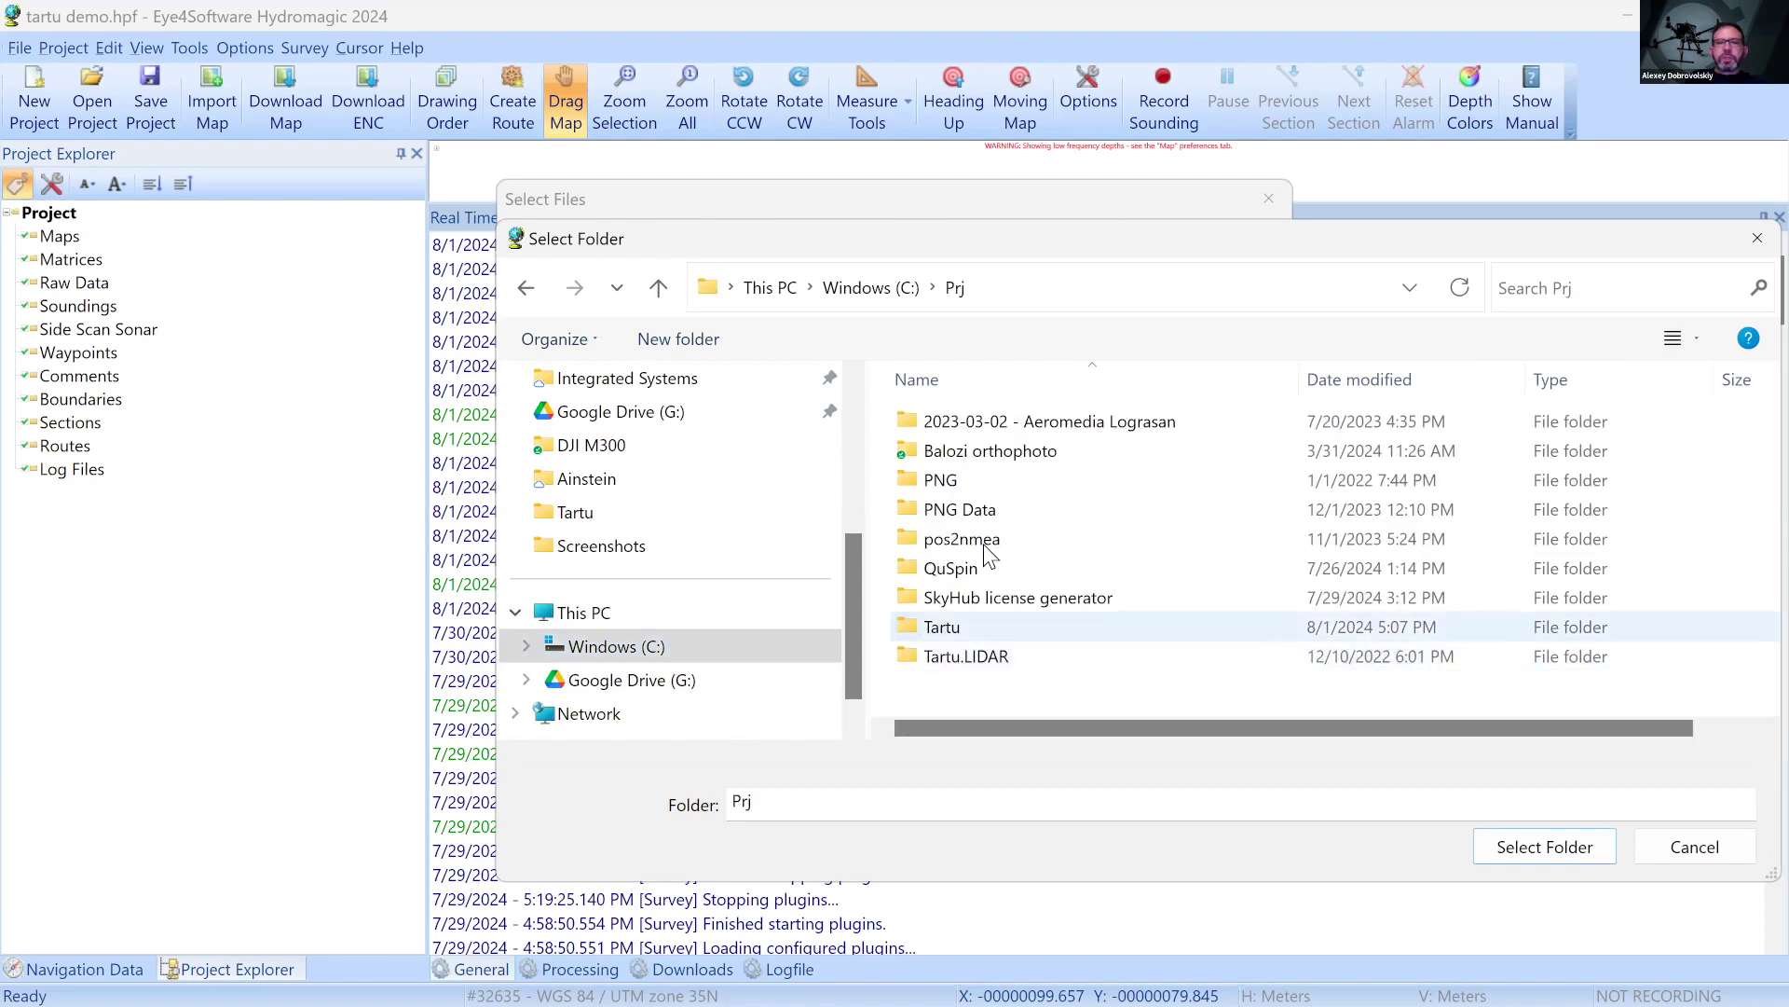
click(988, 630)
double_click(988, 629)
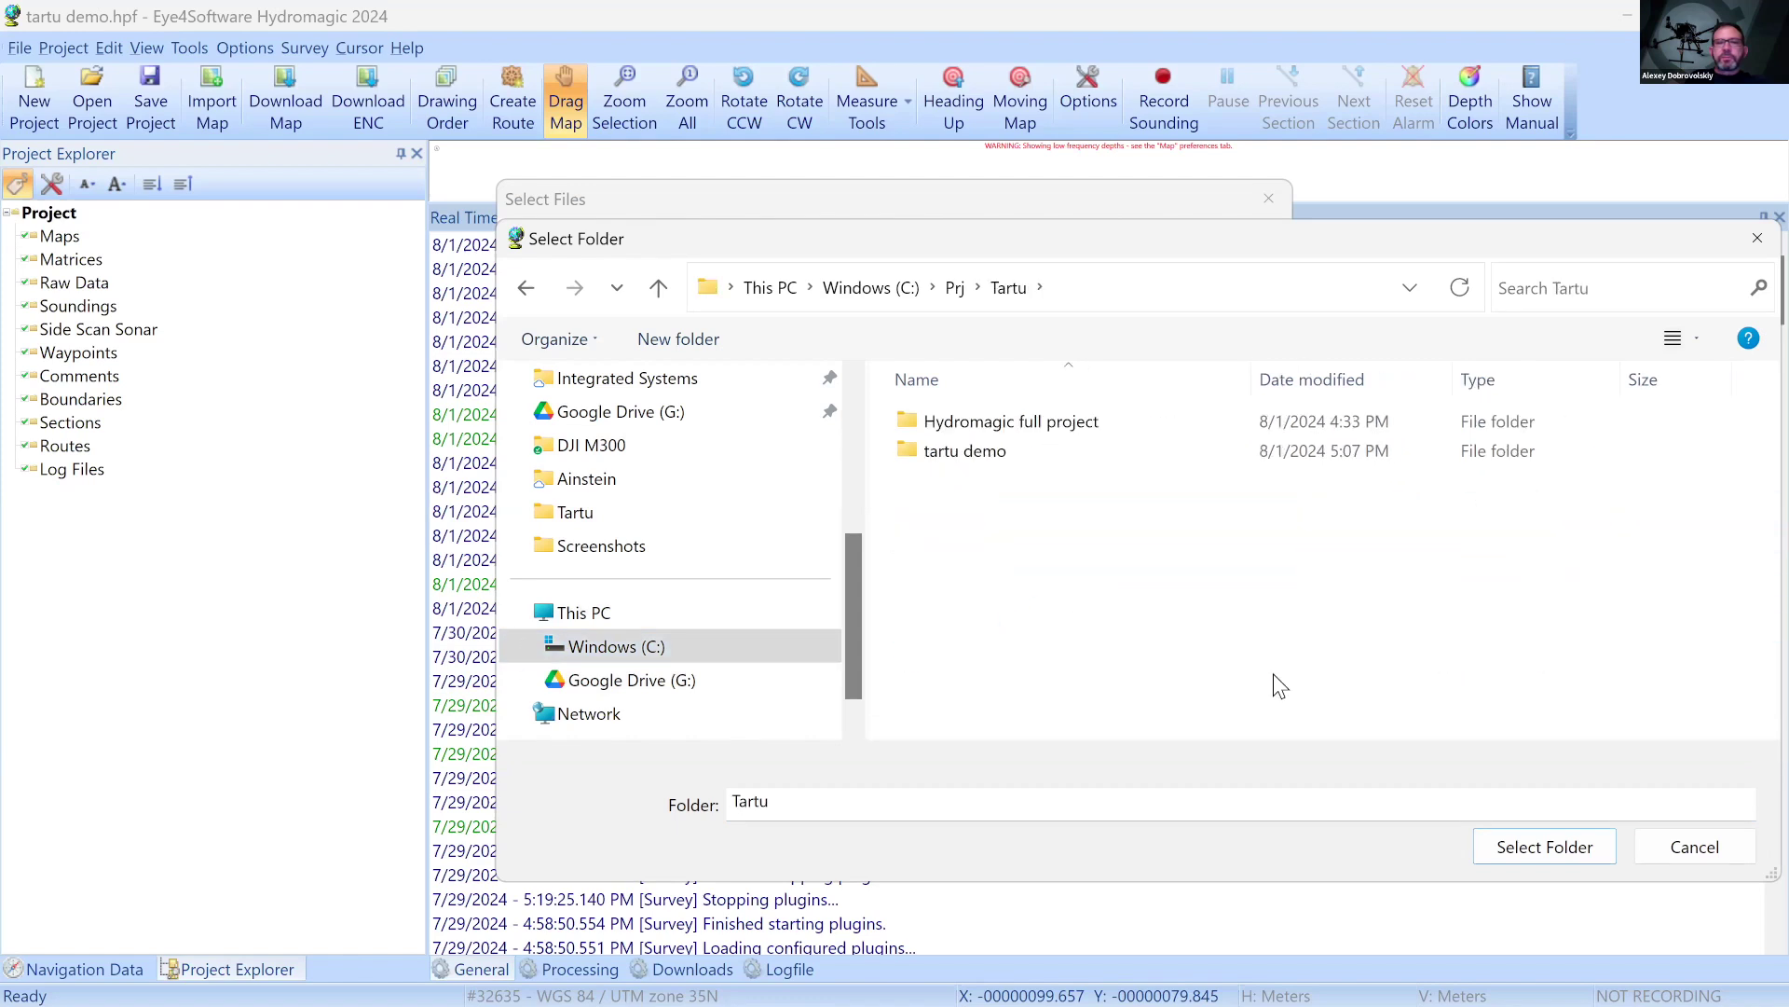
click(1556, 847)
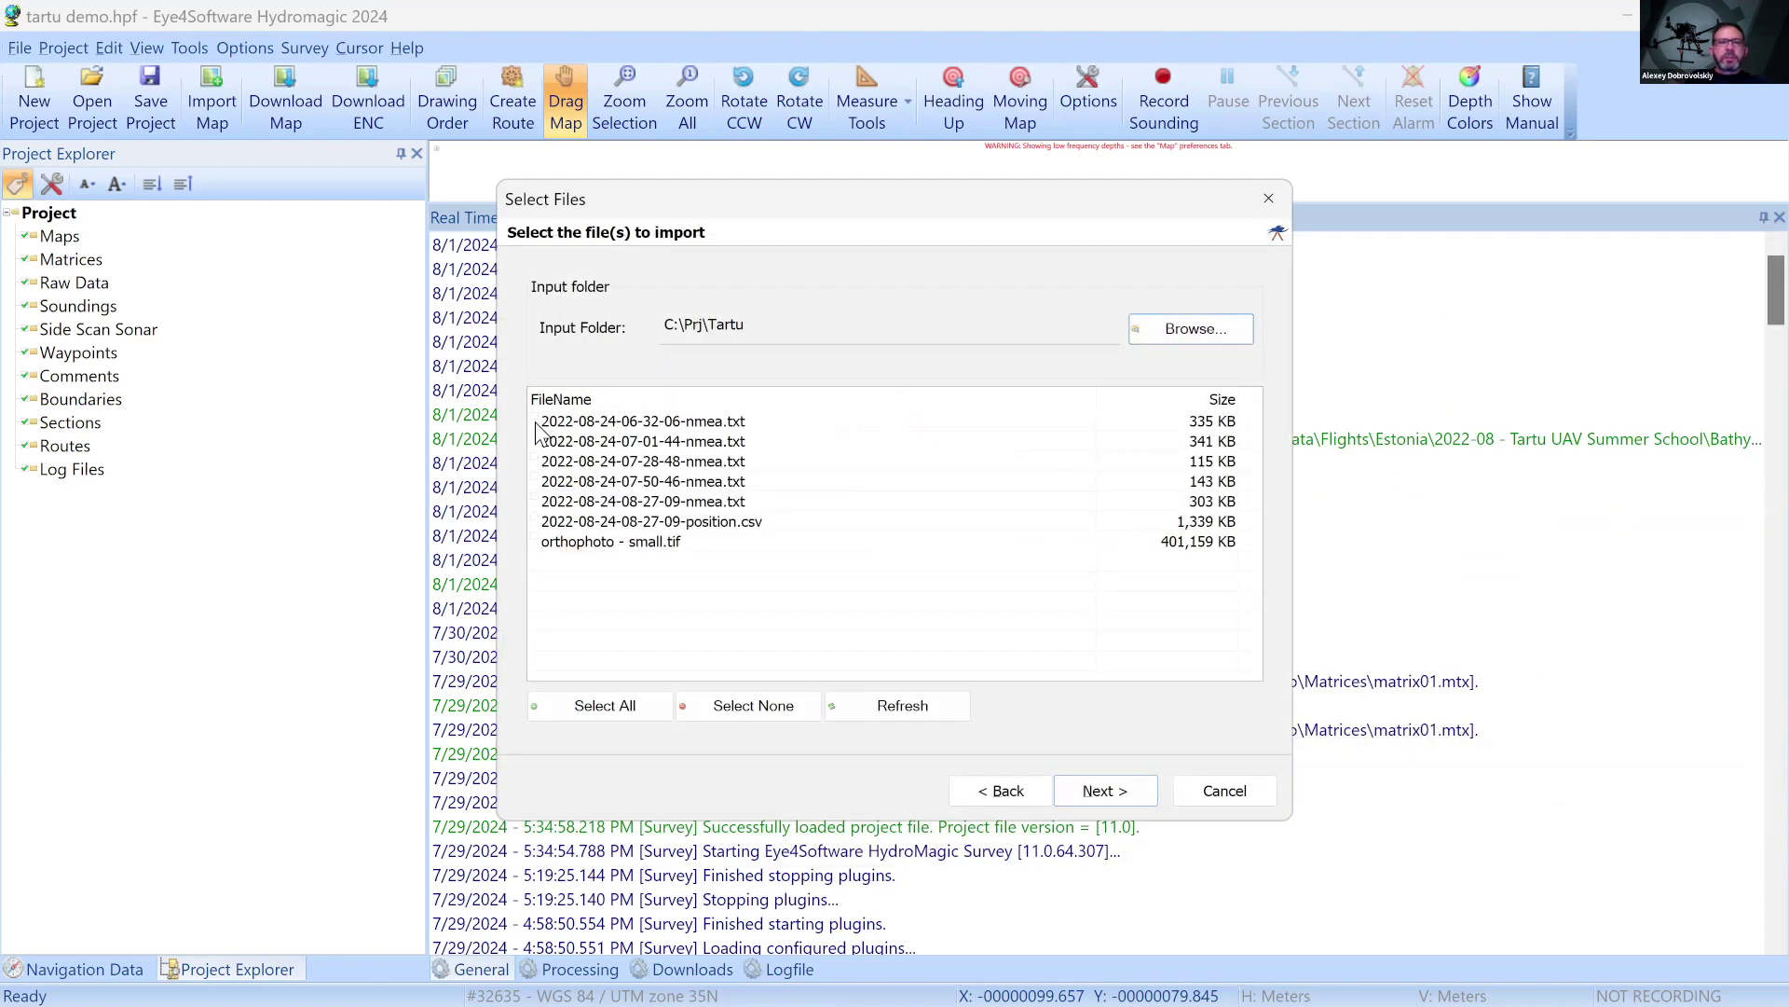
Mark the five 2022-08-24 nmea.txt files for import and continue to the advanced settings
click(535, 421)
click(535, 441)
click(535, 461)
click(535, 481)
click(535, 502)
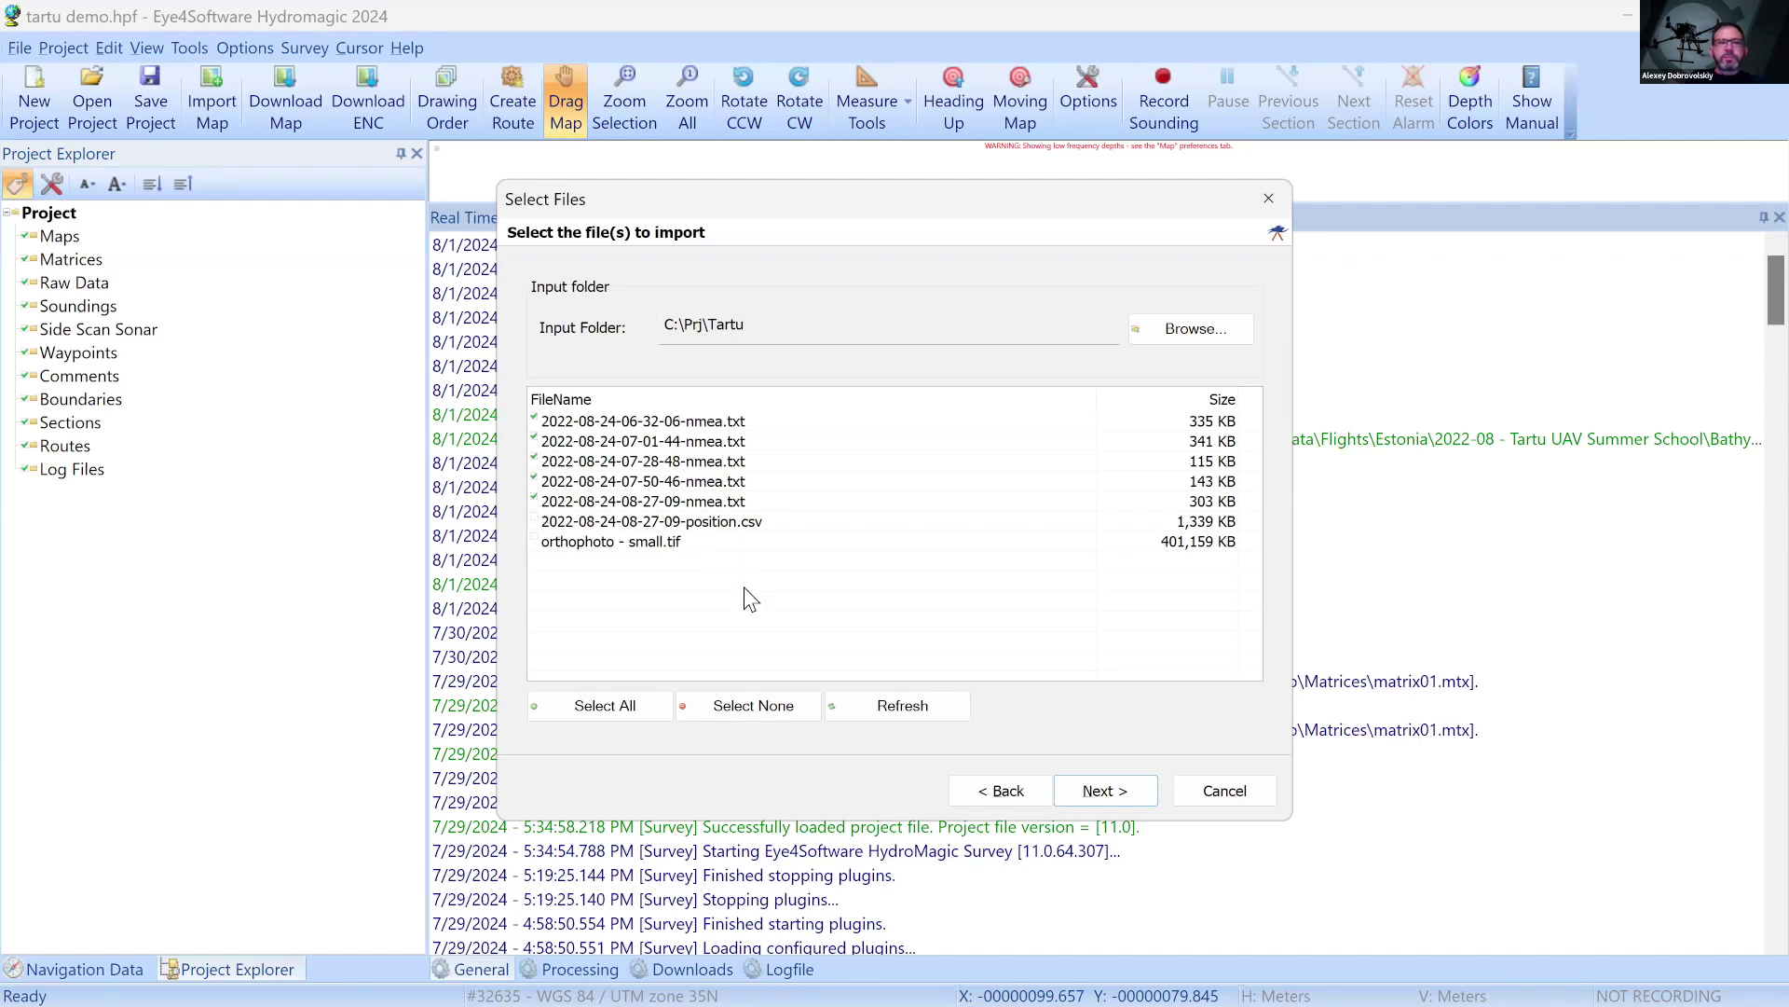
click(1104, 790)
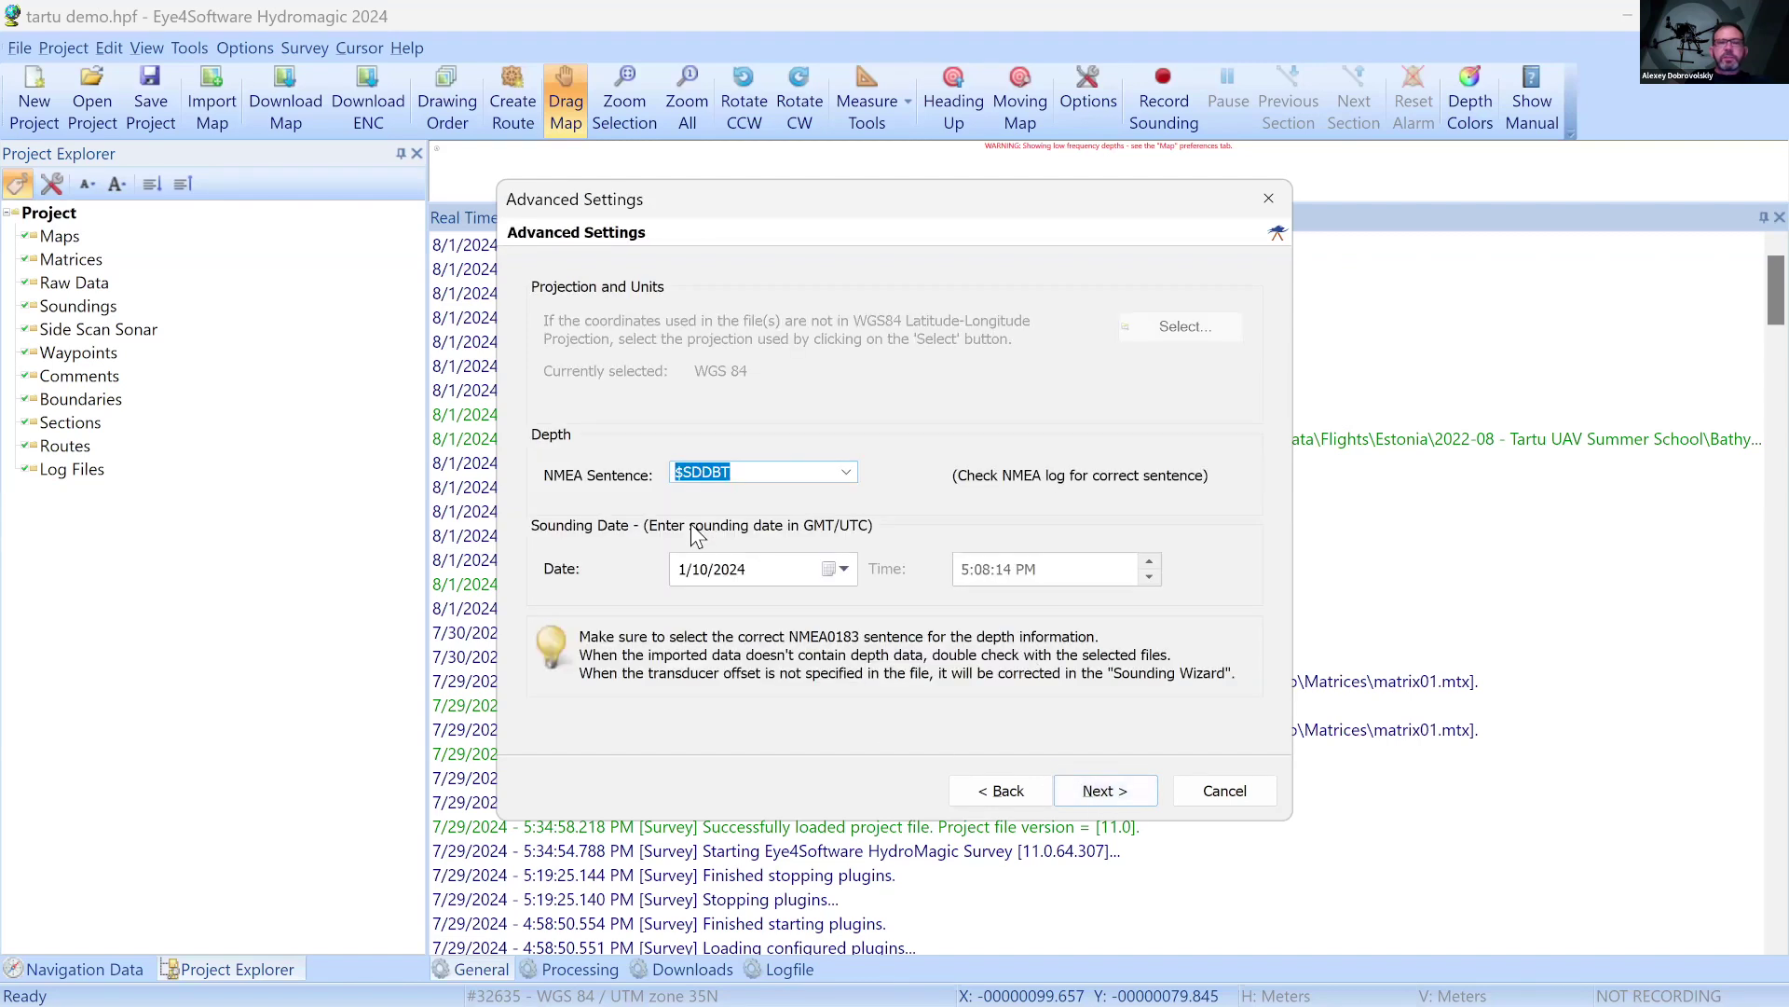
Set the depth NMEA sentence to $SDXDR and run the raw data import to completion
click(847, 472)
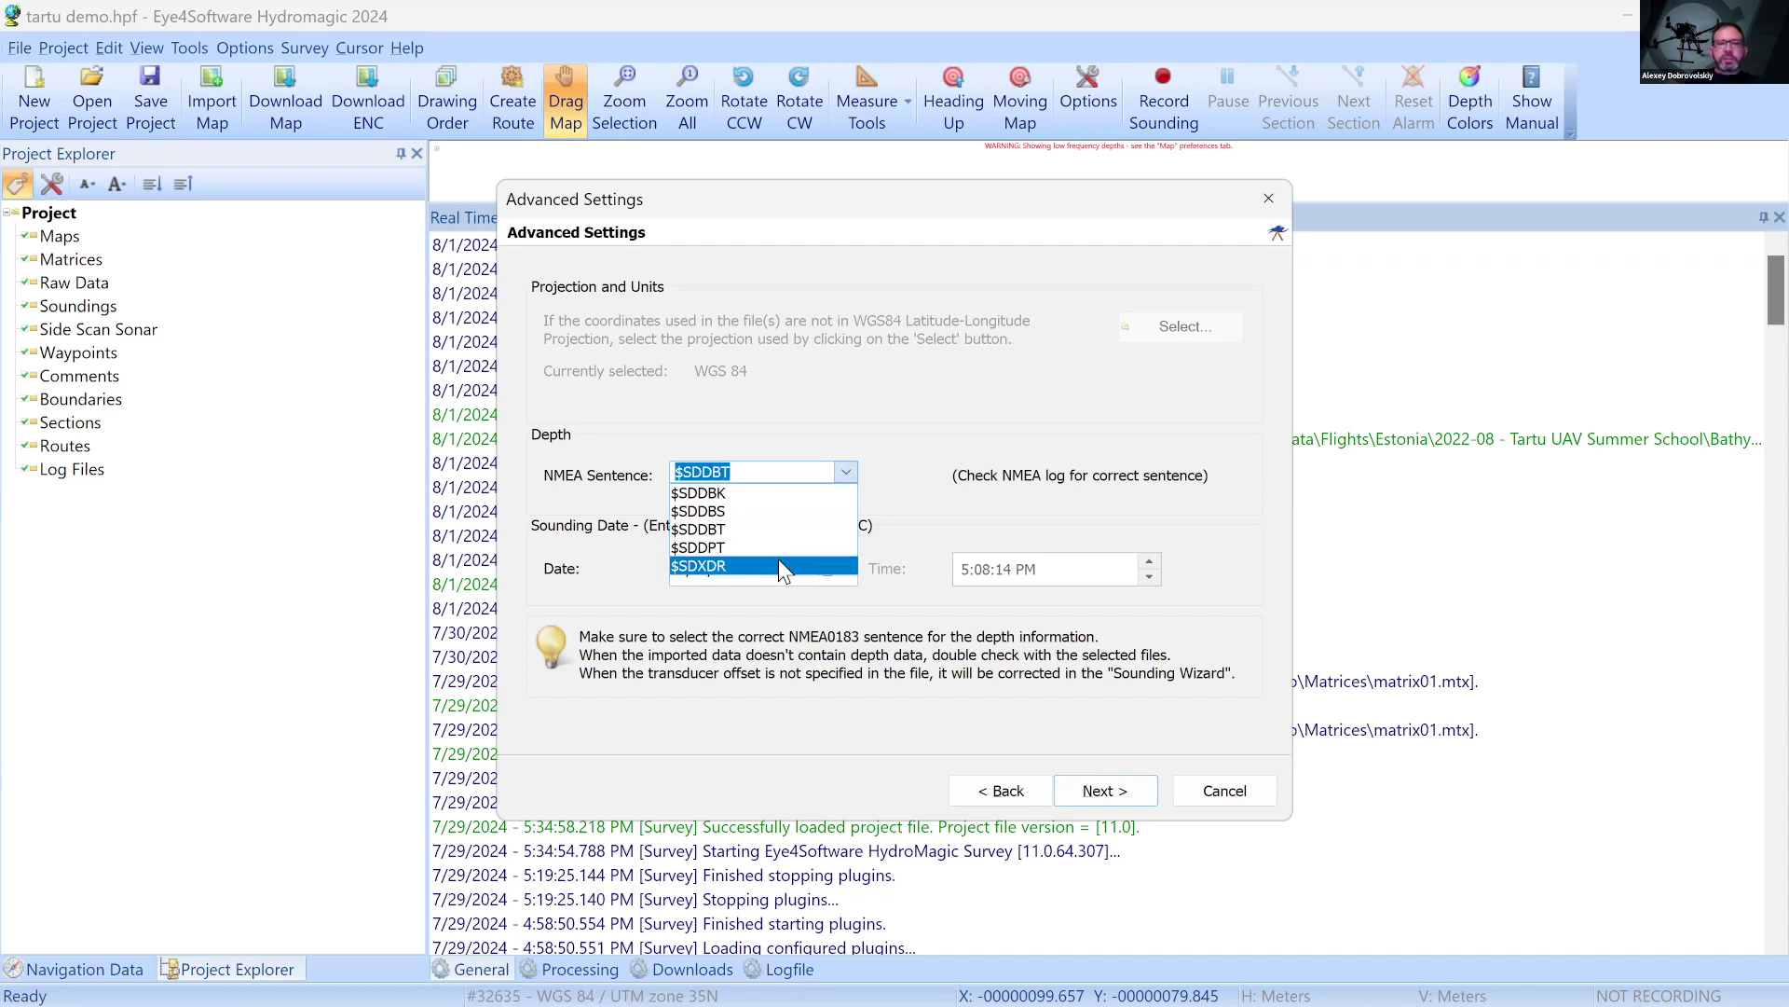
click(755, 566)
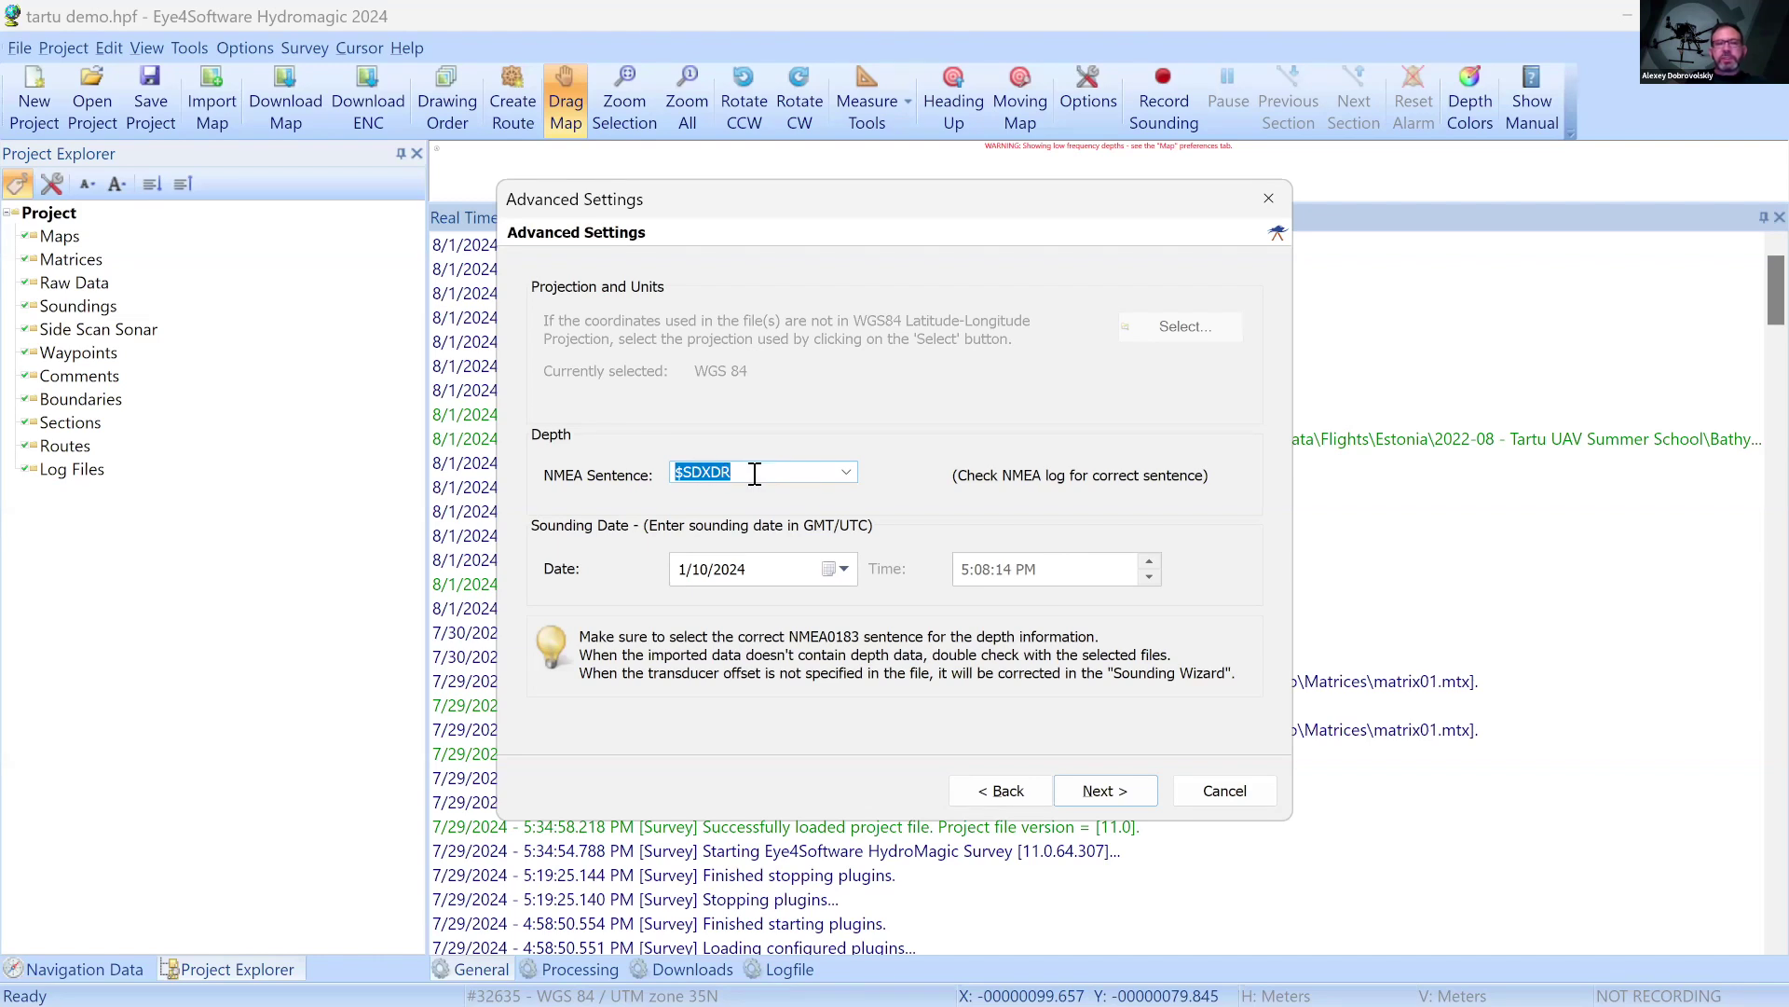
click(1099, 789)
click(1098, 788)
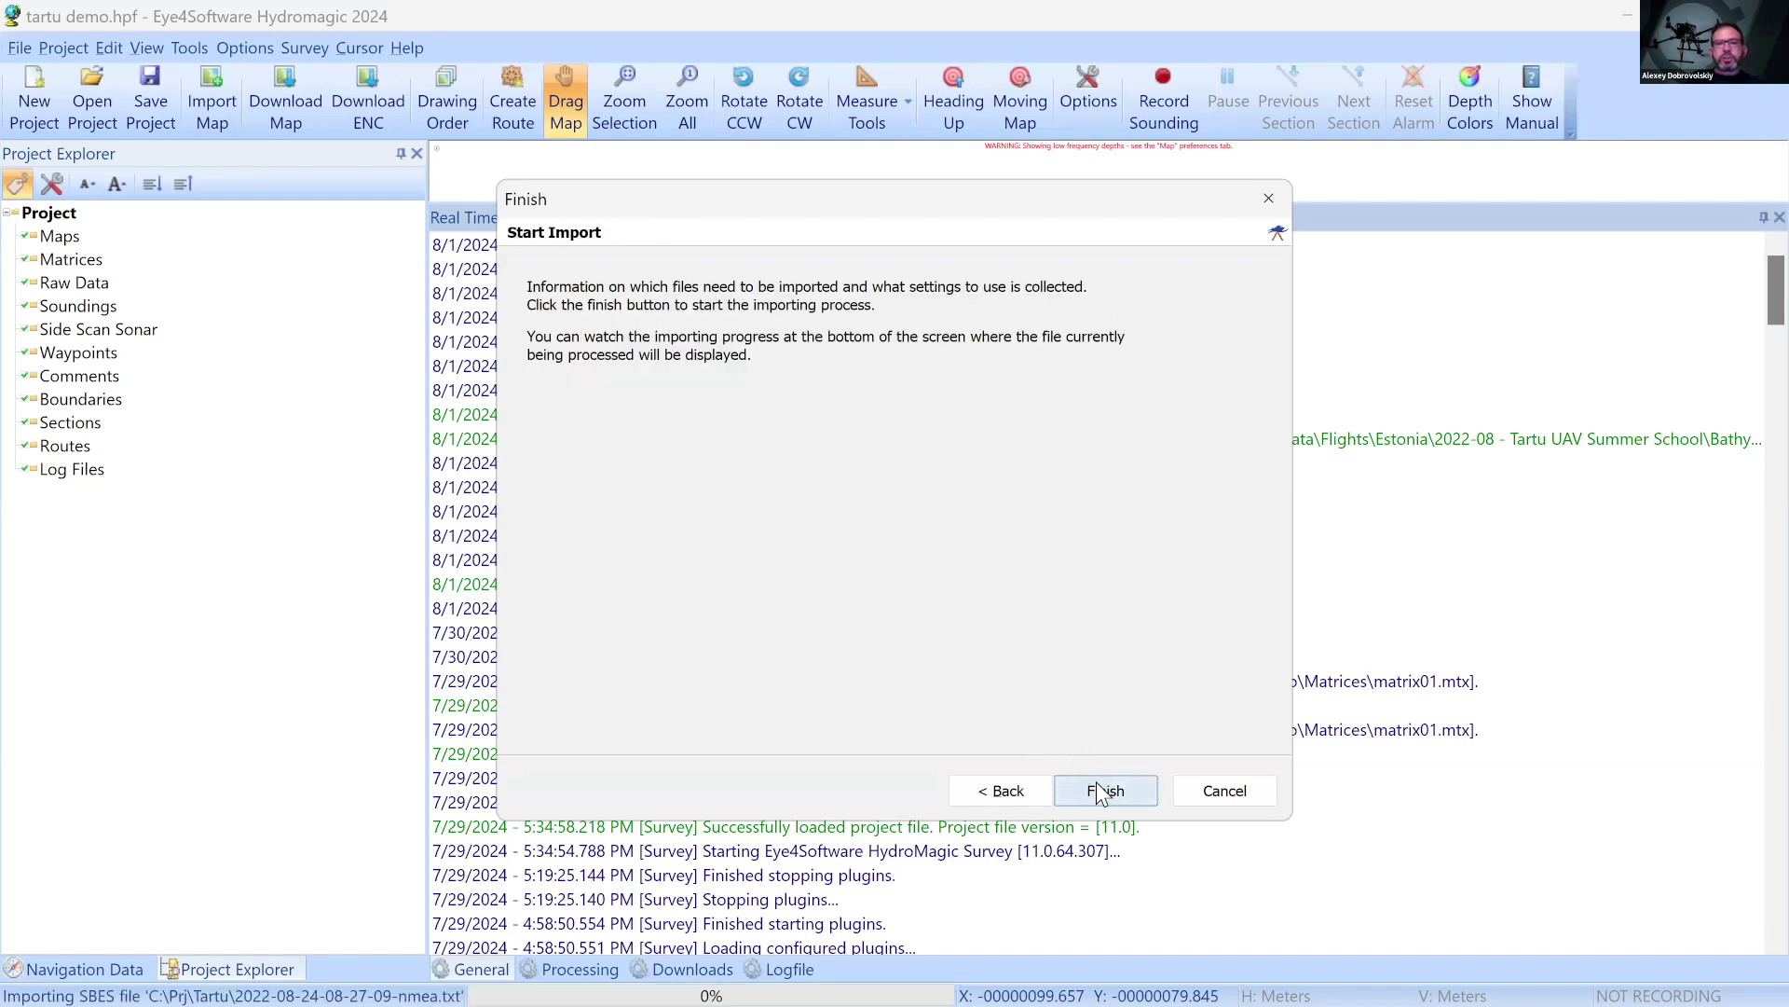
click(1025, 573)
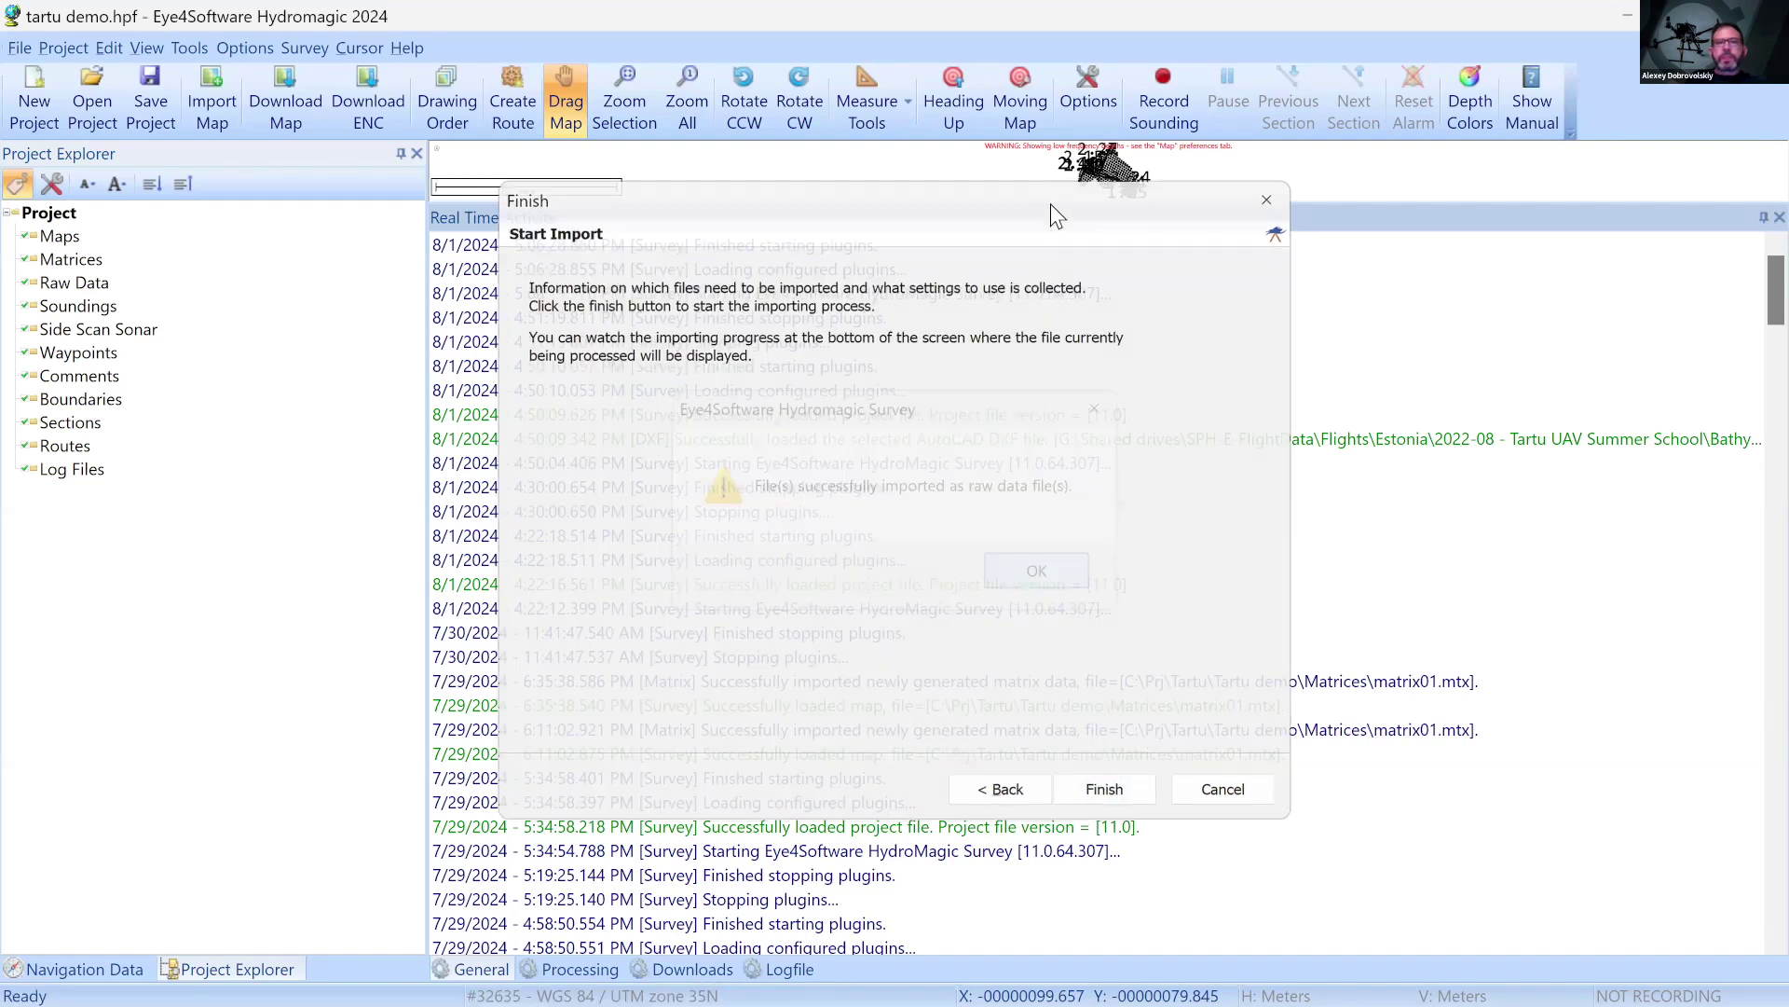
Shrink the Real Time Activity log to enlarge the map area, and zoom in on the imported survey lines
drag(1033, 205, 1025, 688)
scroll(1187, 497, up, 4)
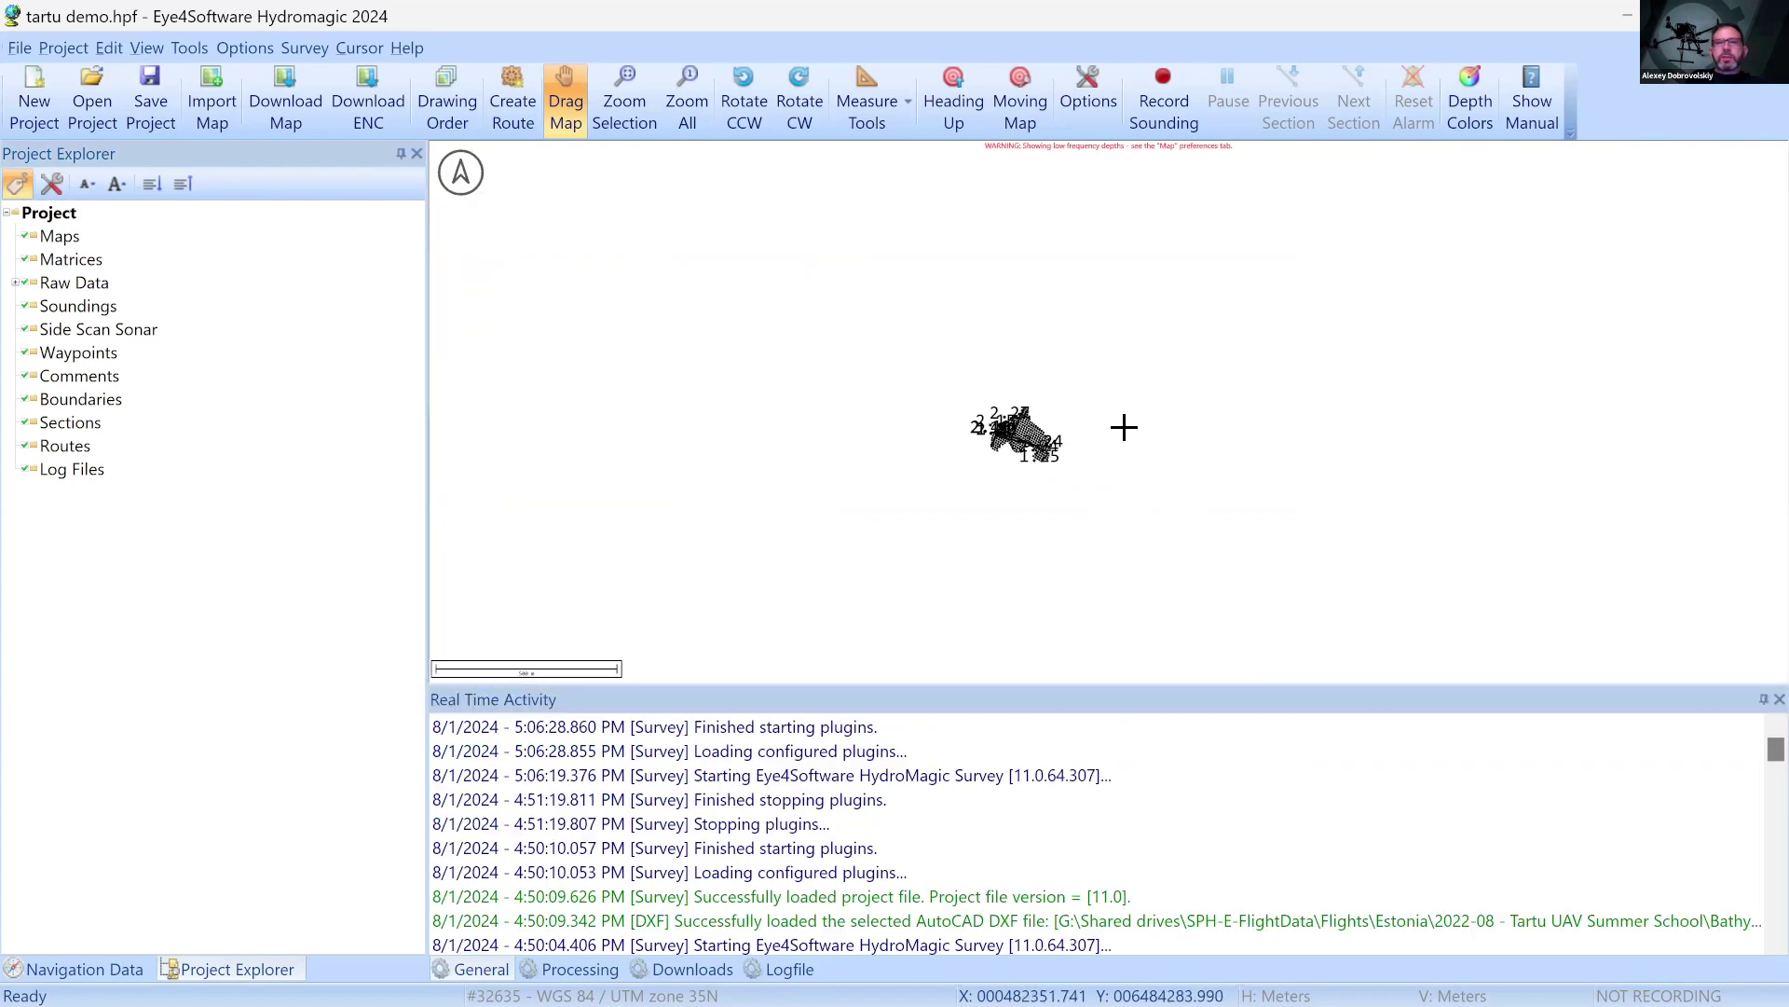
Expand the raw data list, and switch RAW00001 and RAW00002 off and back on to check their survey lines on the map
scroll(1045, 426, up, 4)
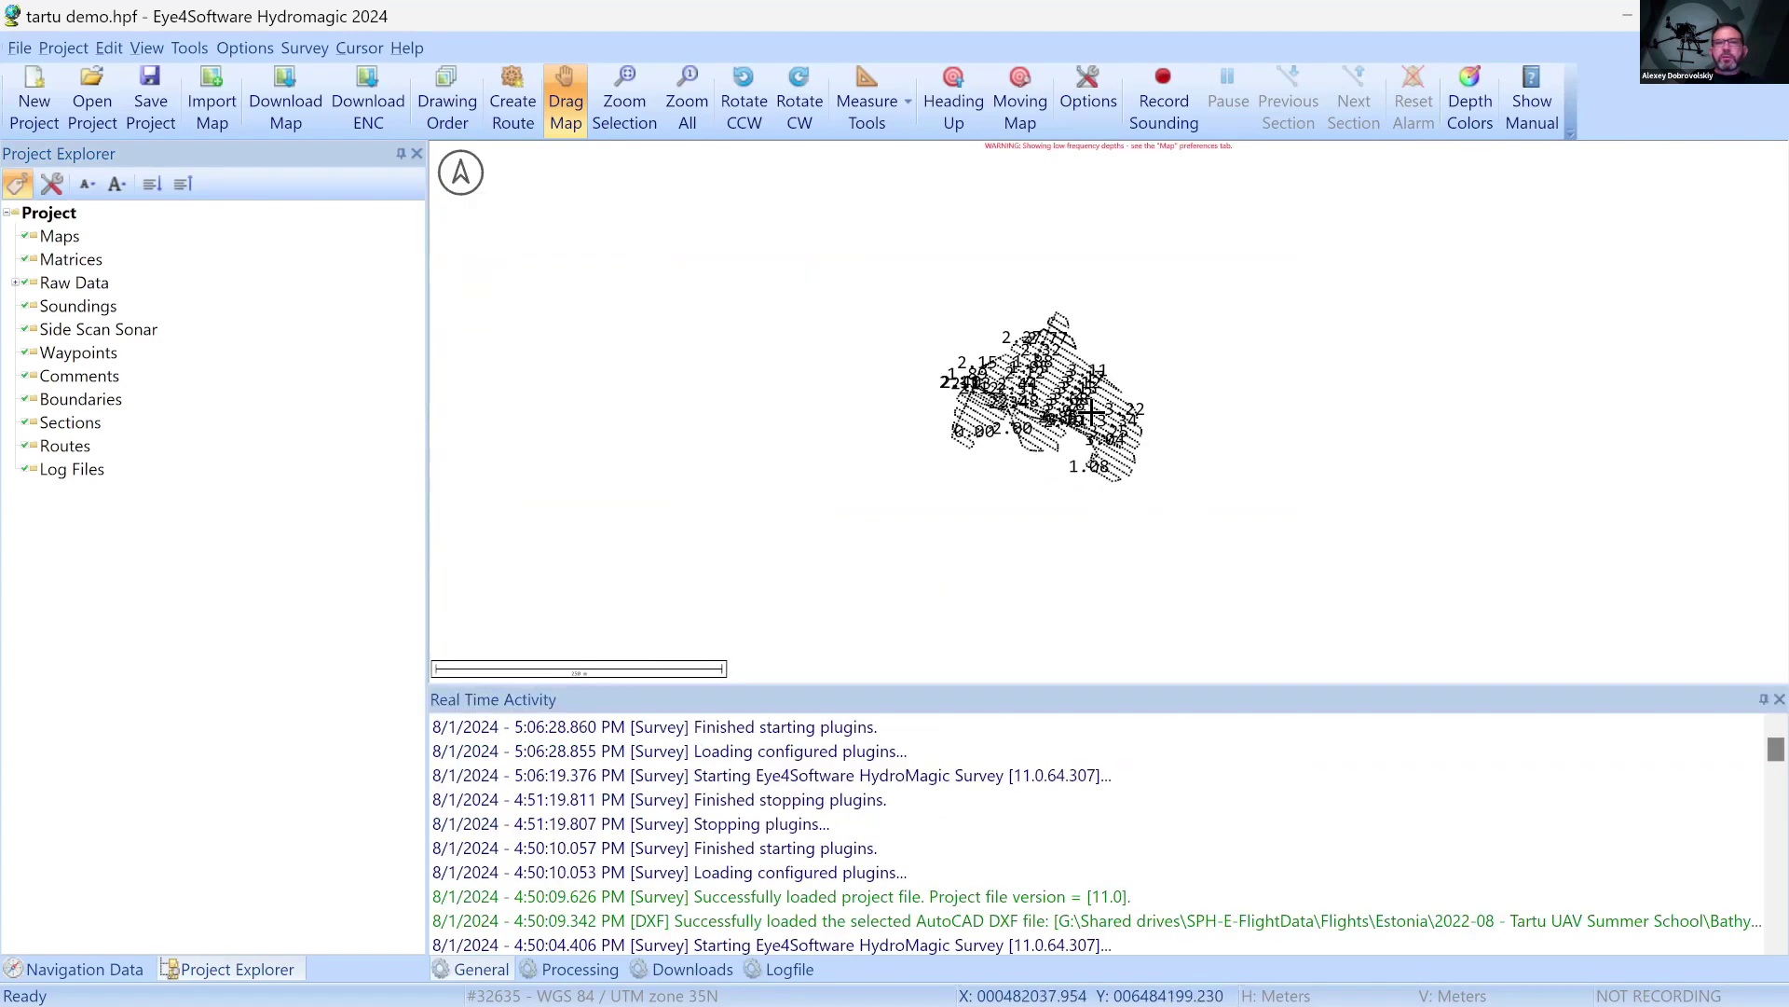
scroll(1124, 410, up, 4)
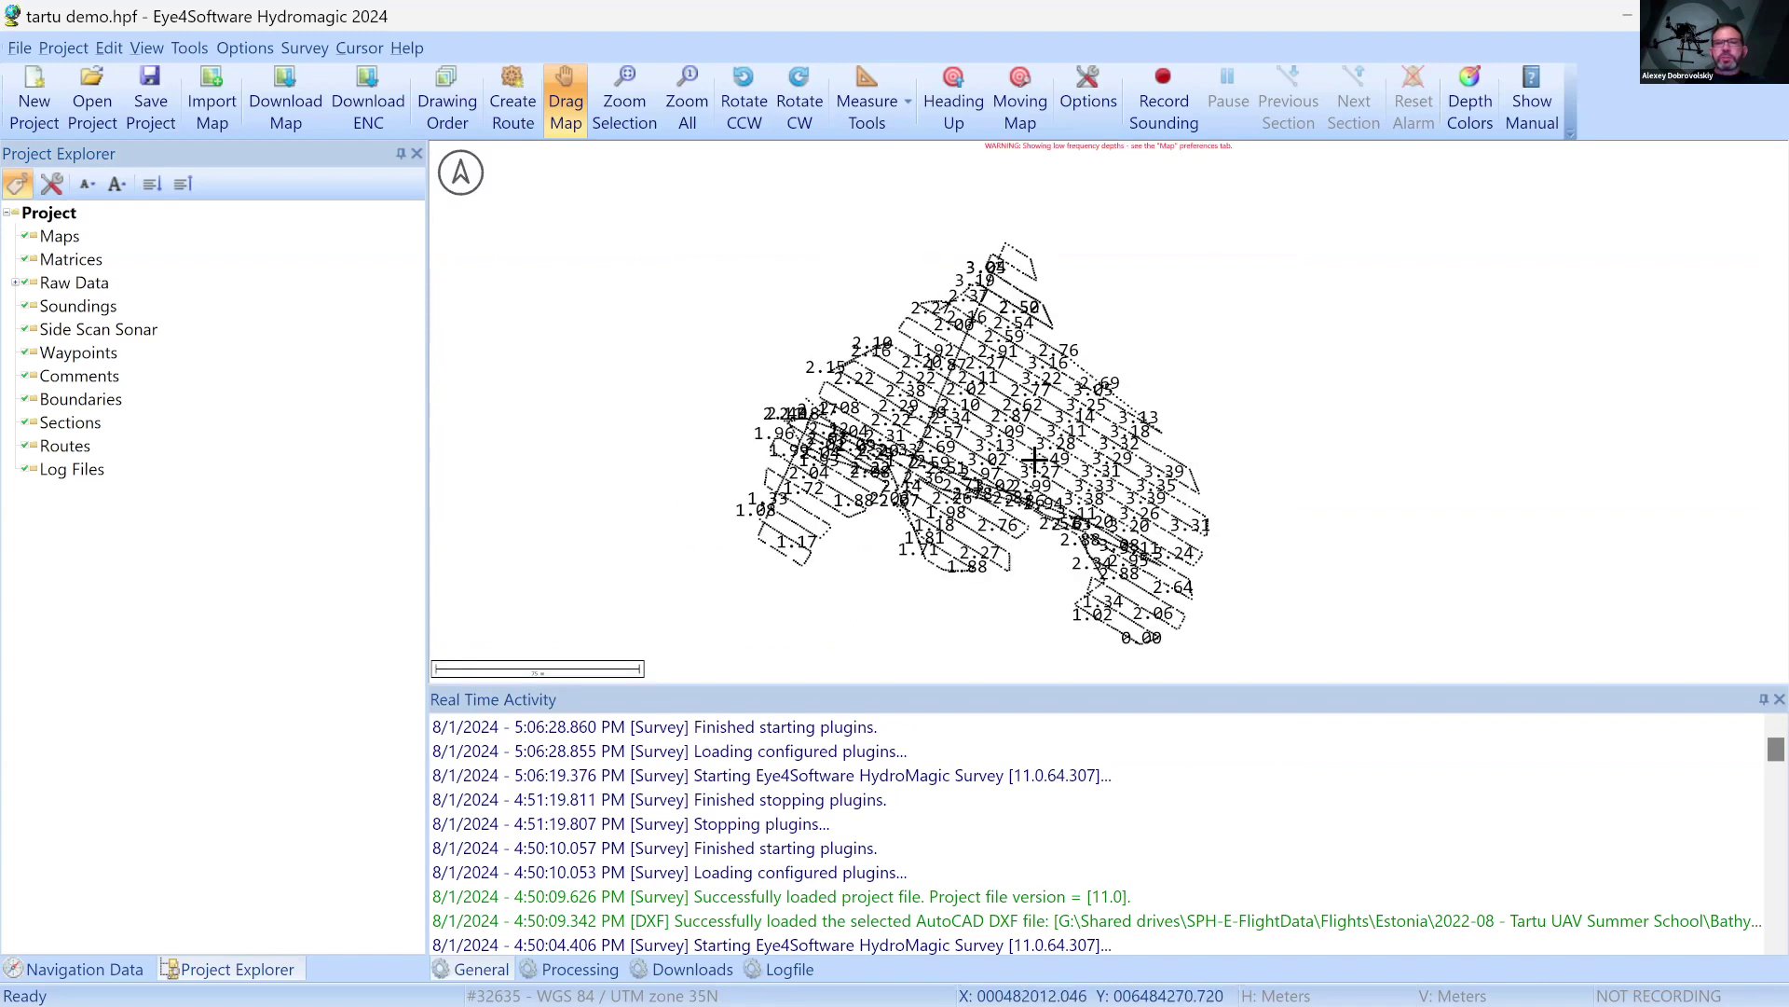
click(15, 282)
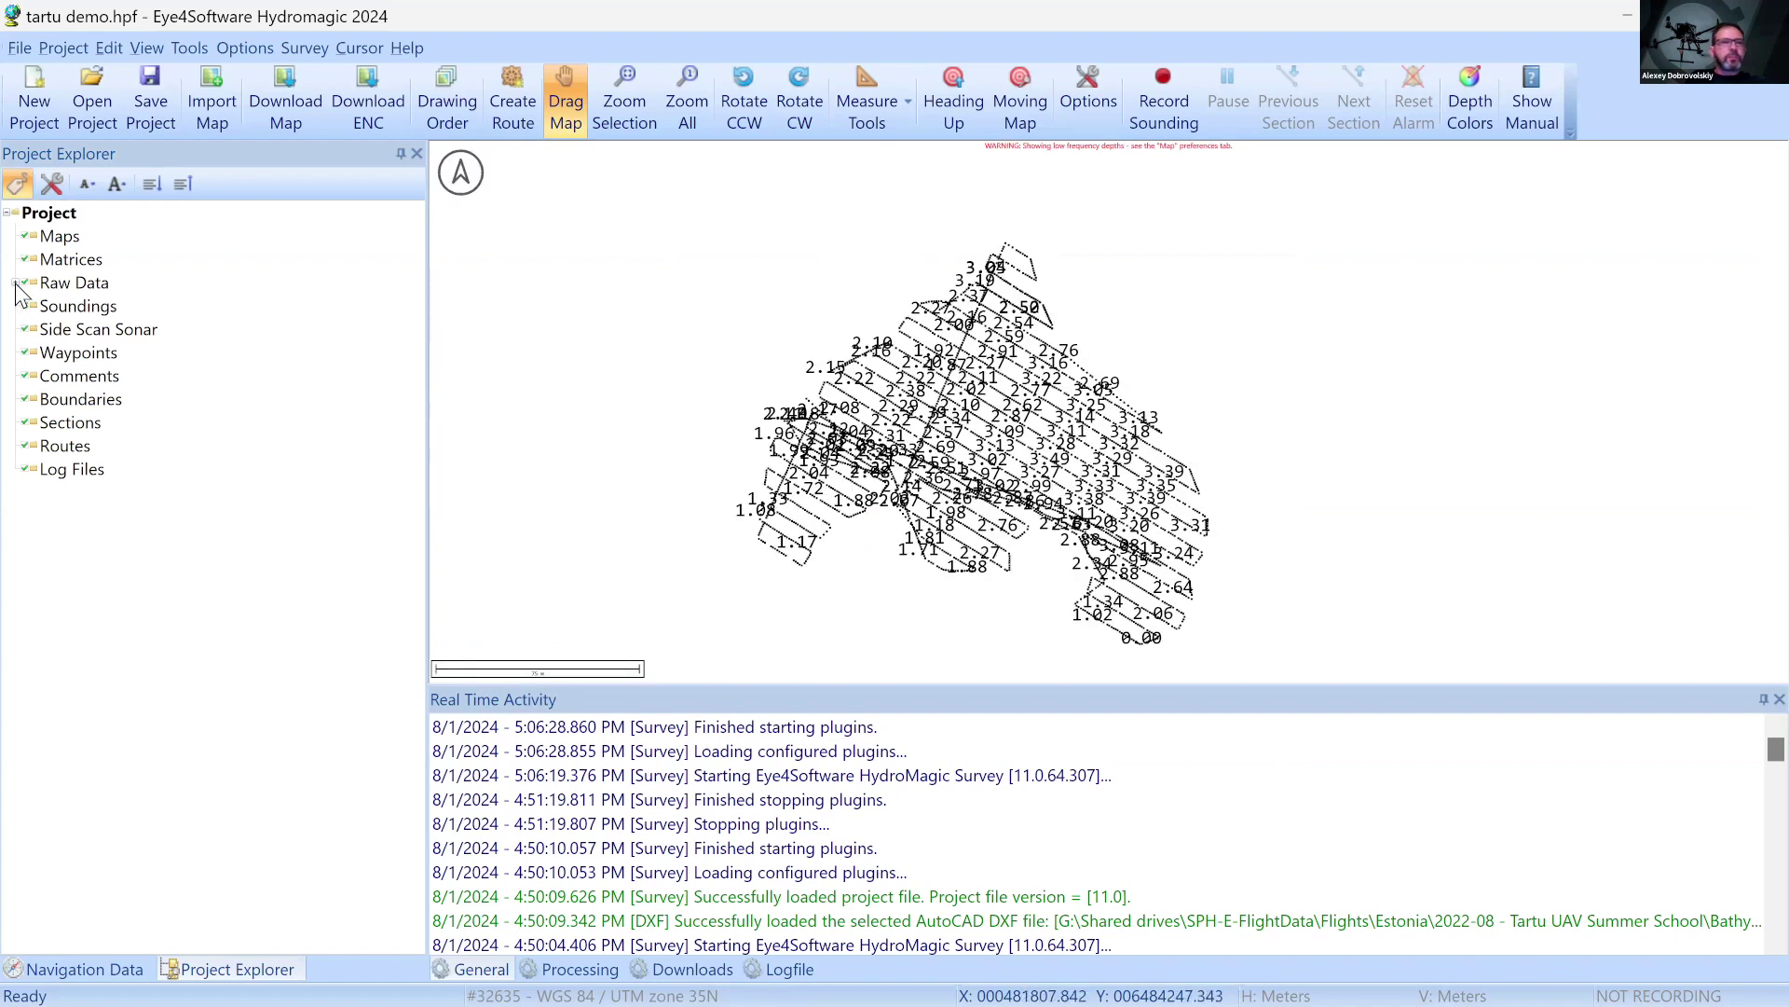
click(32, 308)
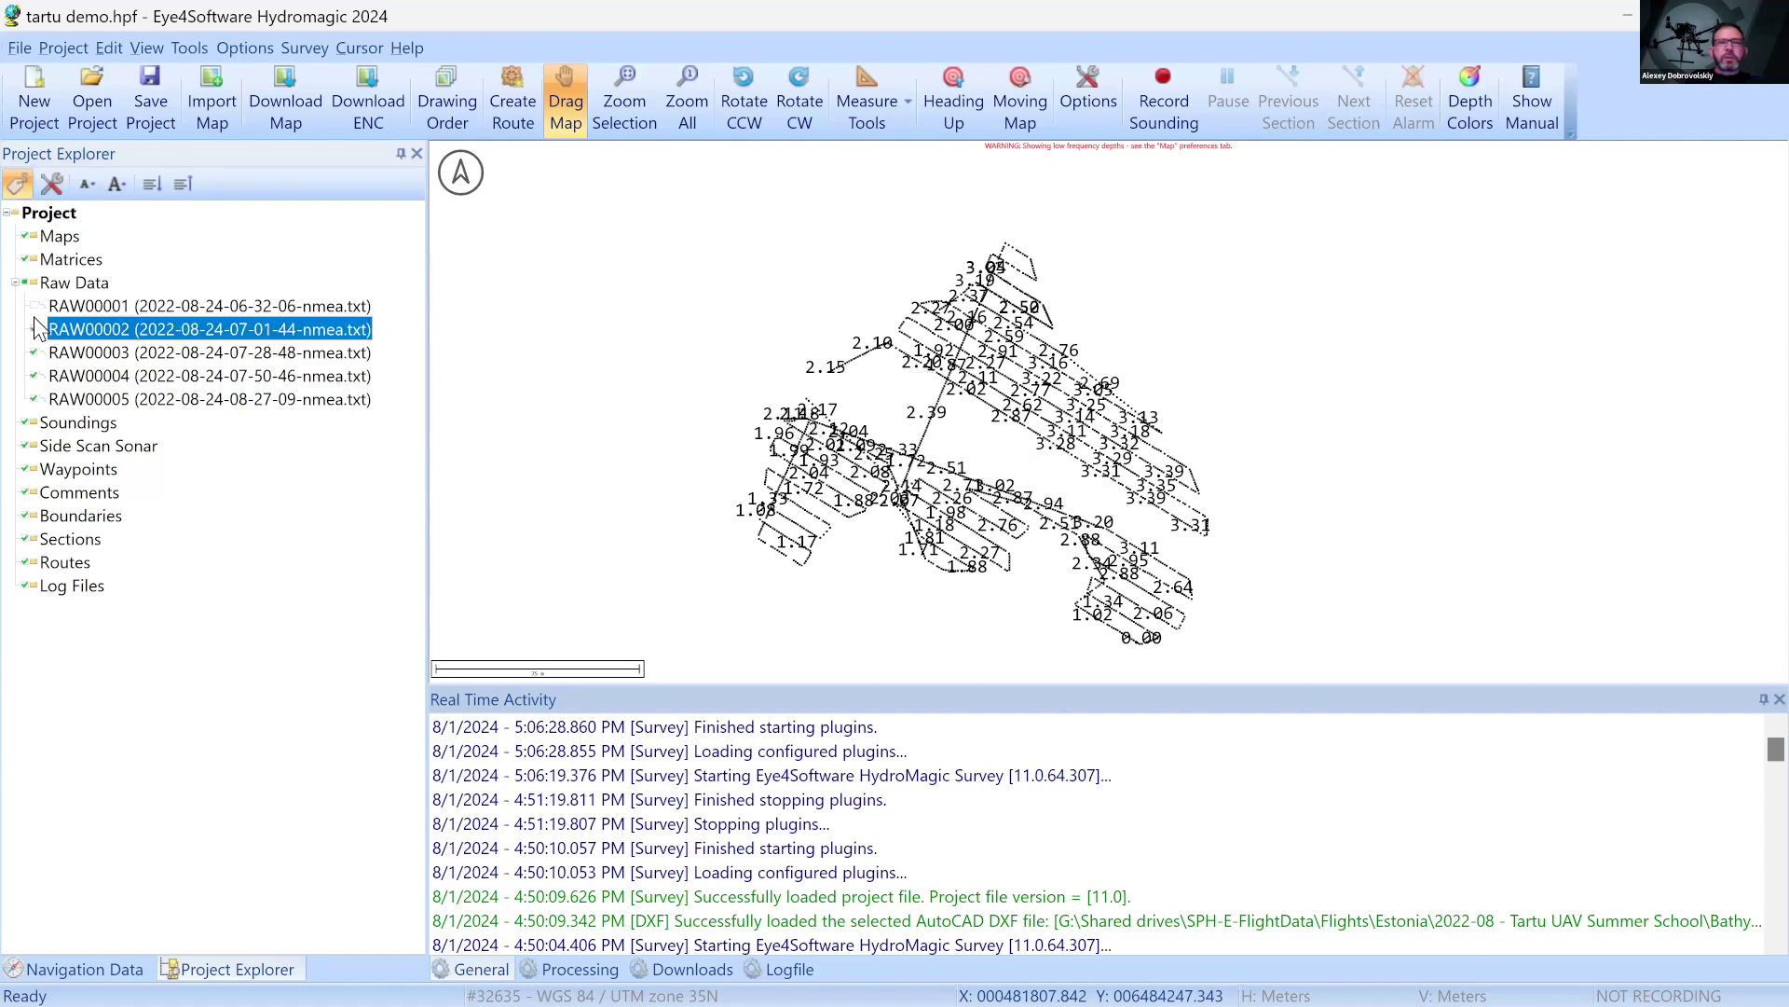
click(34, 323)
click(34, 305)
click(34, 329)
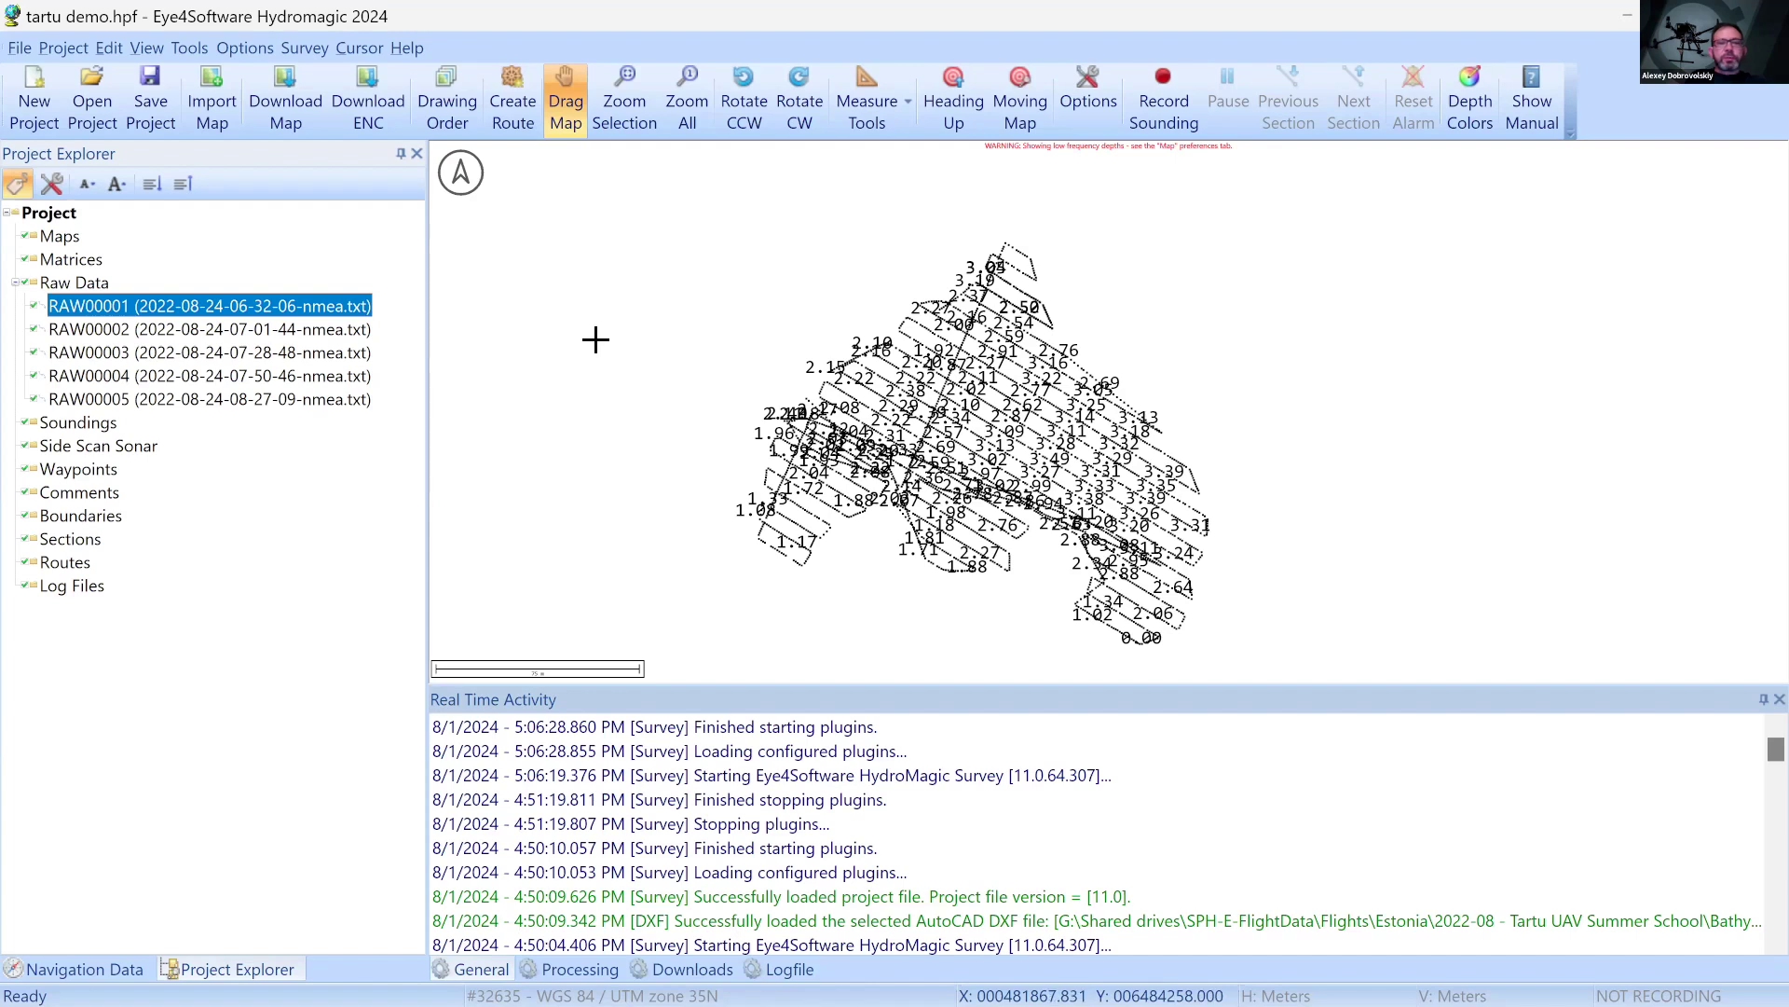
Start a background map download with Google Maps (Satellite) as the source
right_click(63, 241)
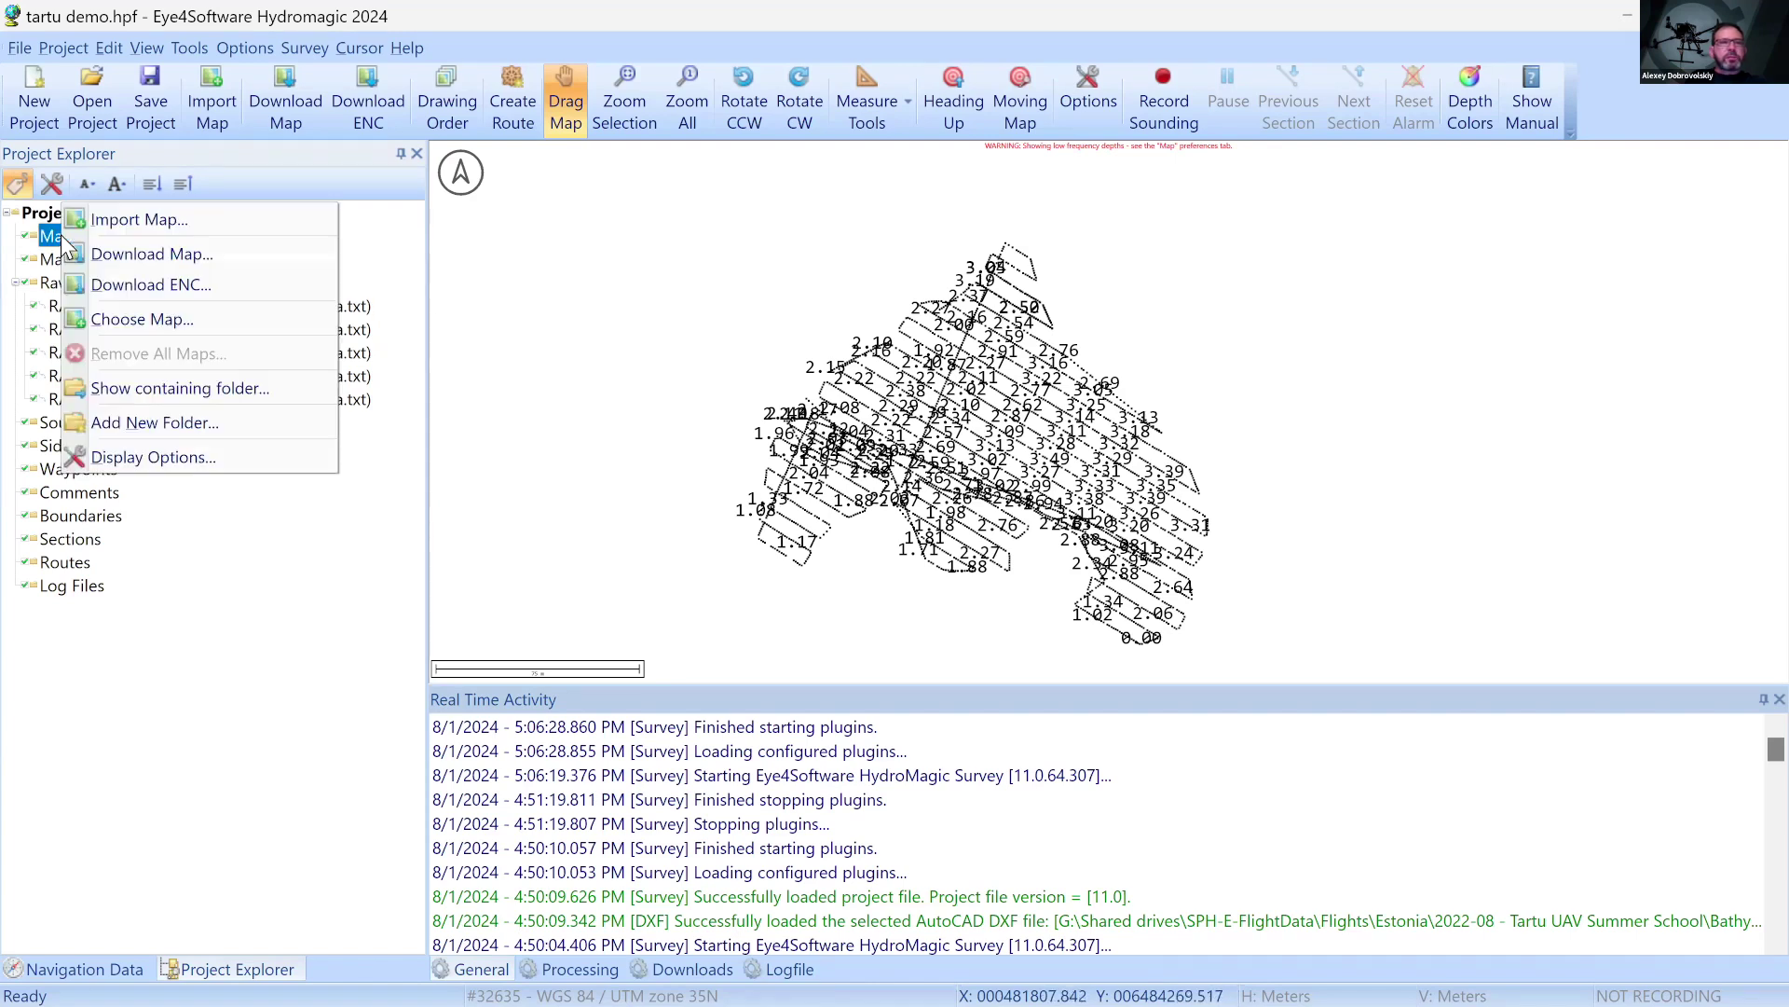
click(125, 252)
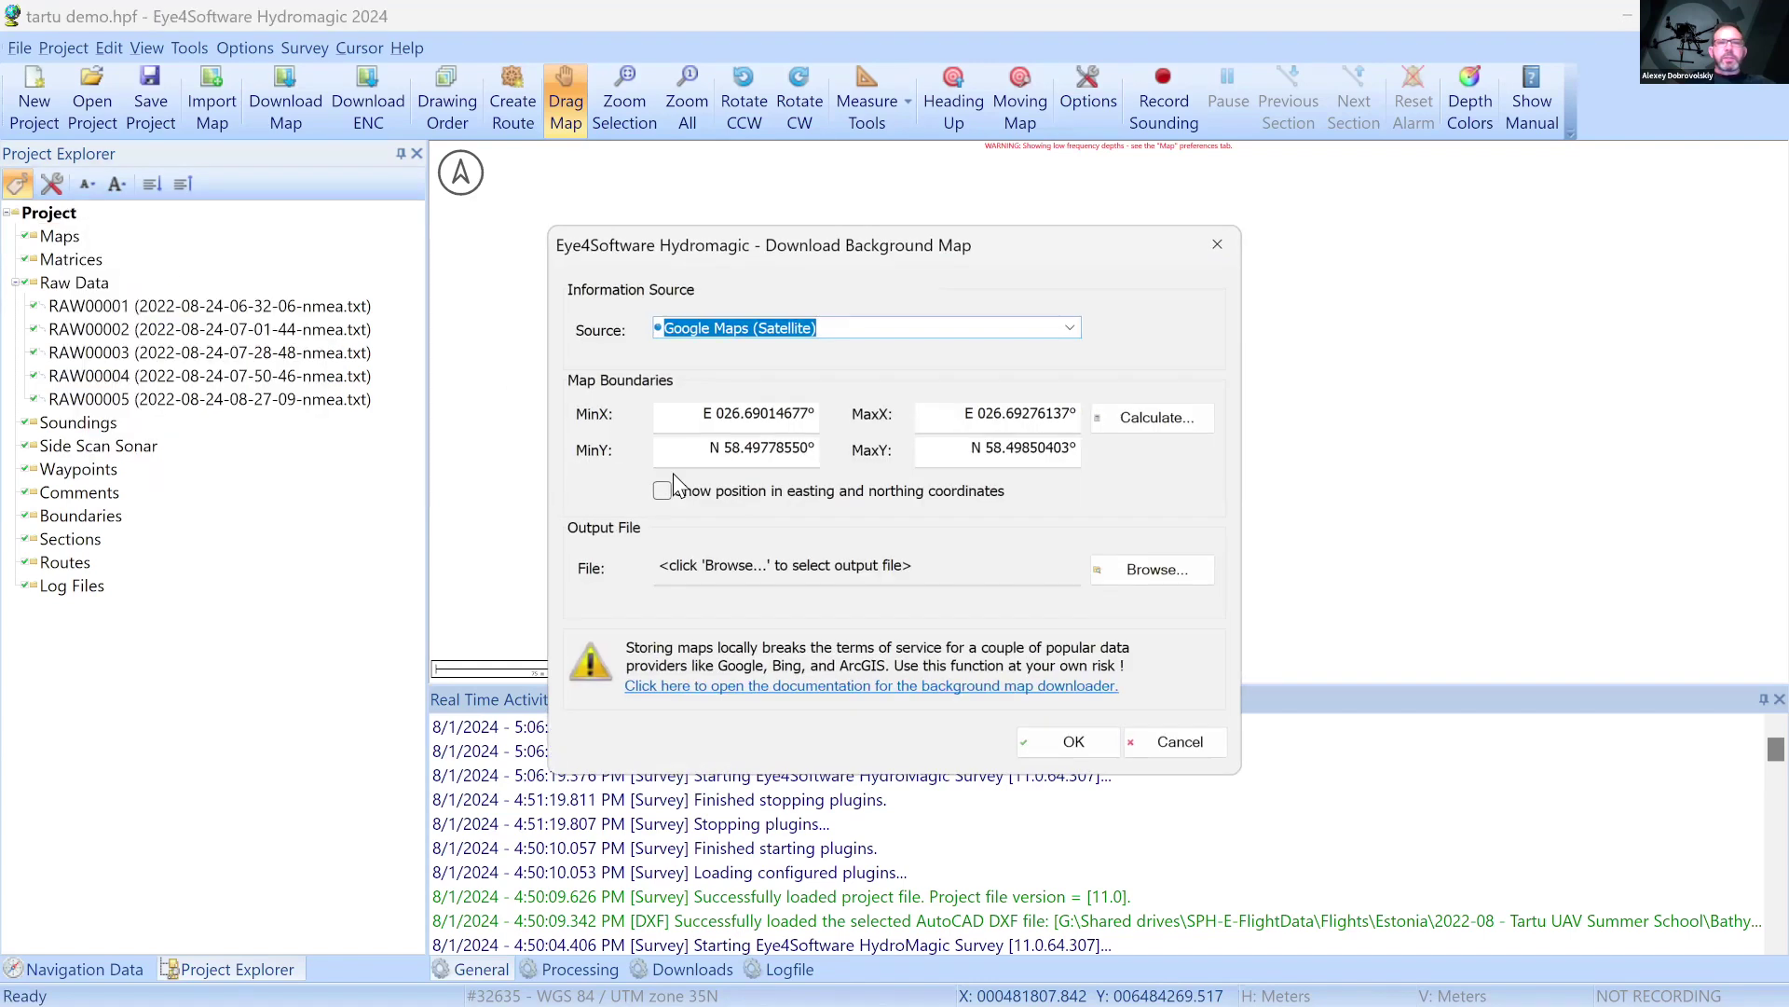
click(1070, 328)
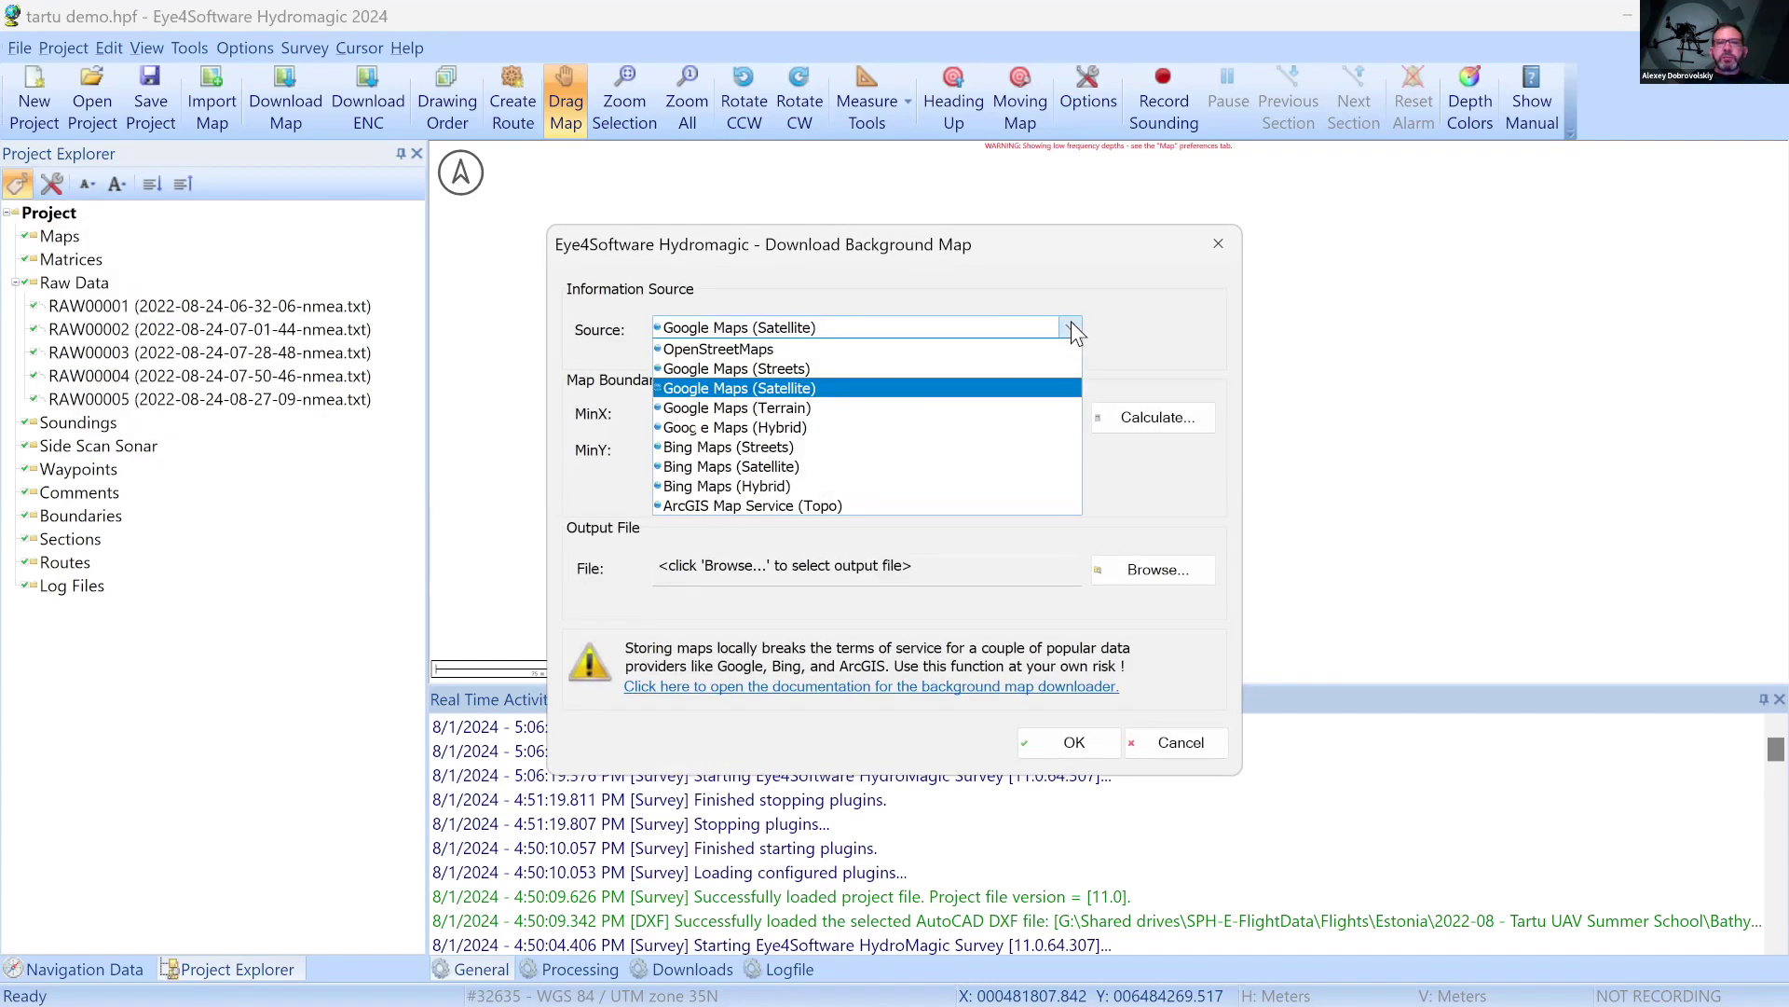
click(960, 387)
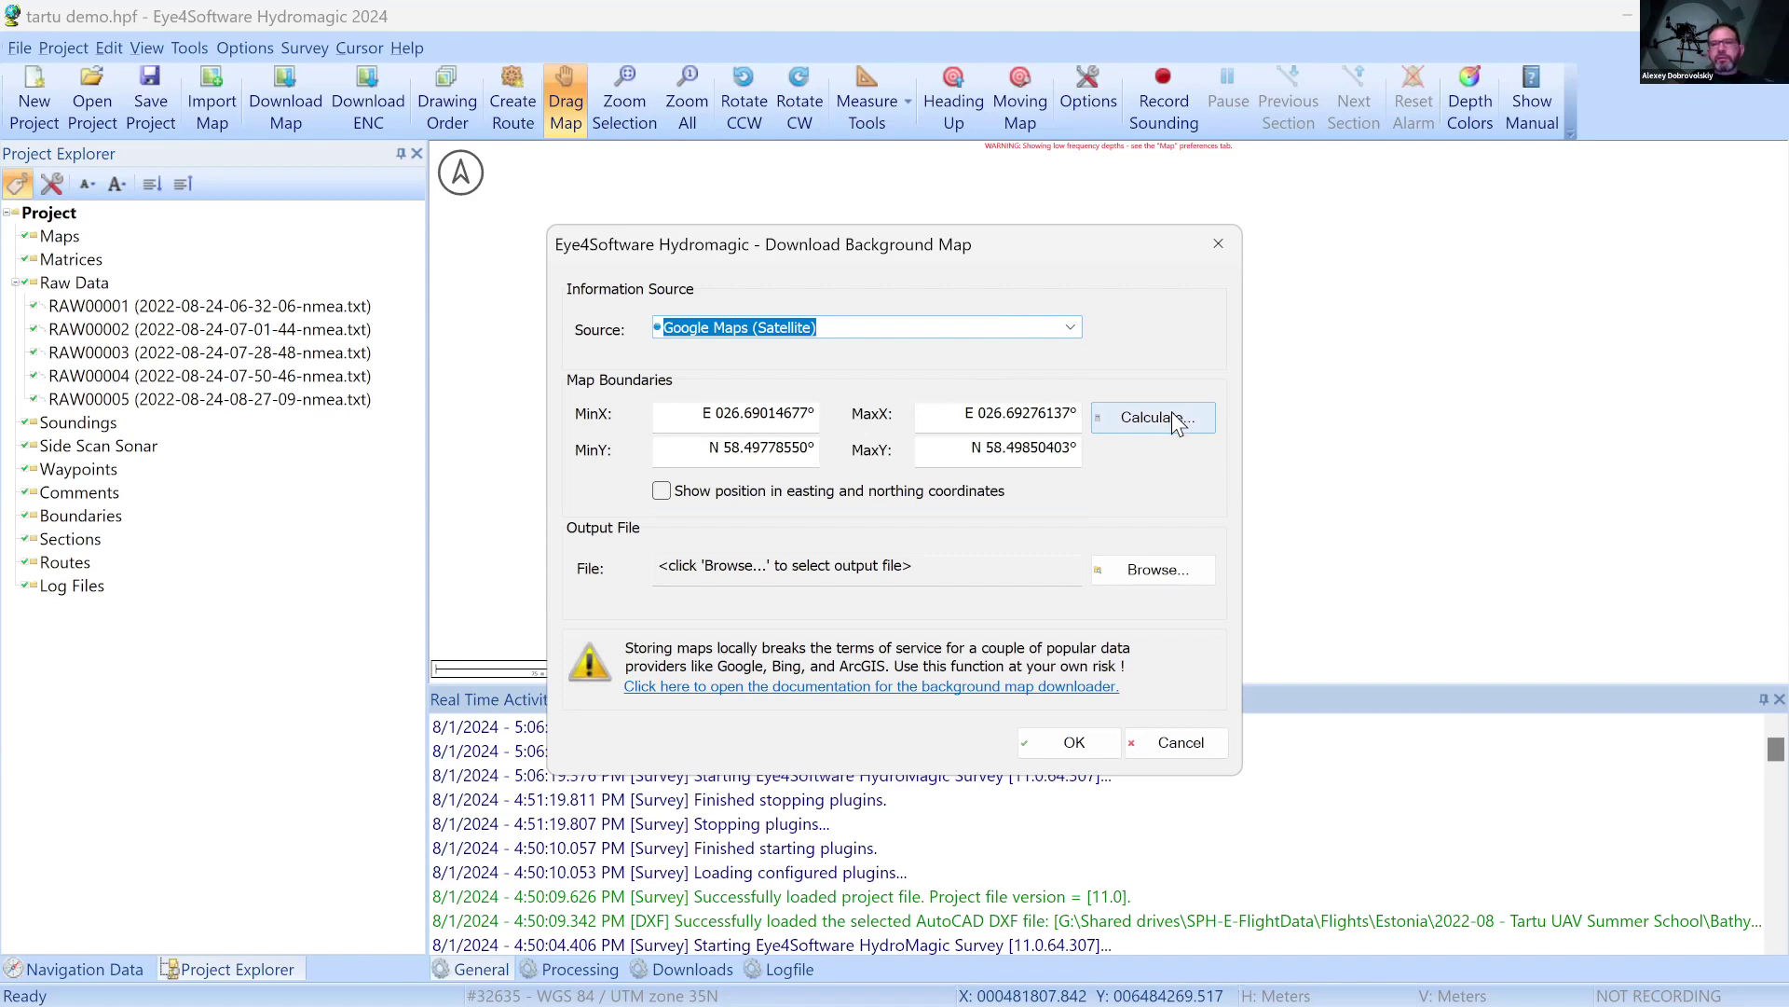
Calculate the download area's boundaries from the raw data file RAW00001
click(1154, 434)
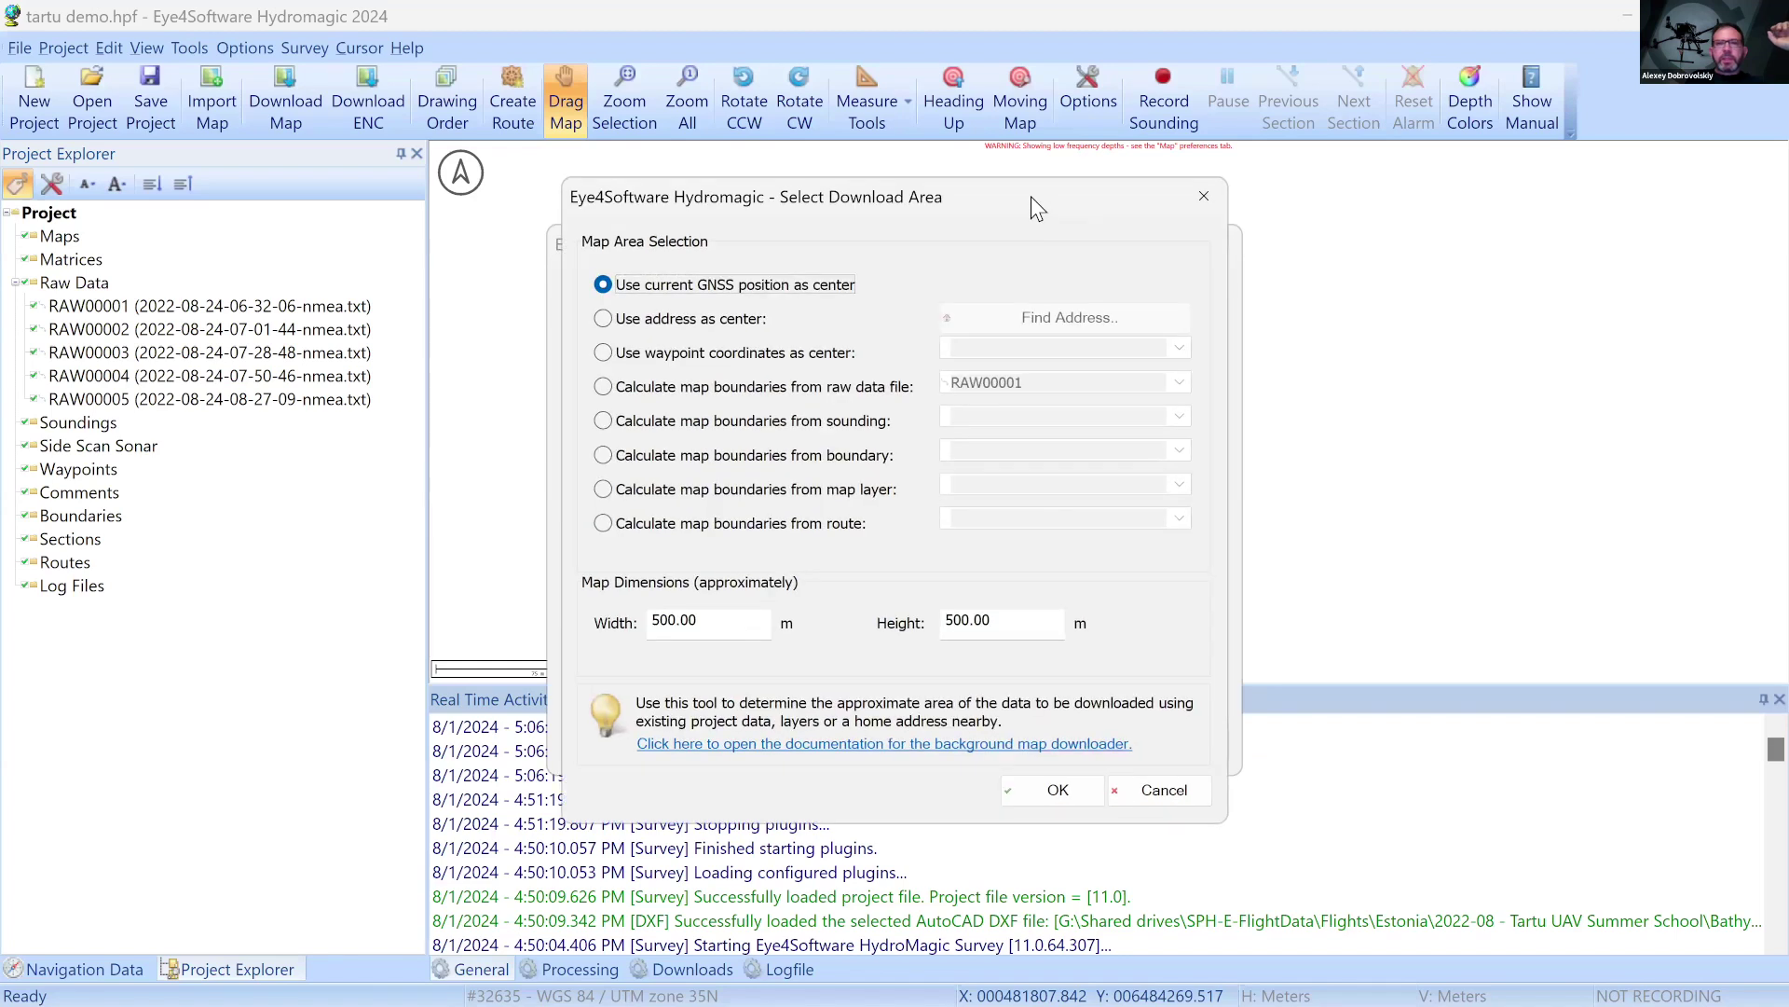
click(829, 422)
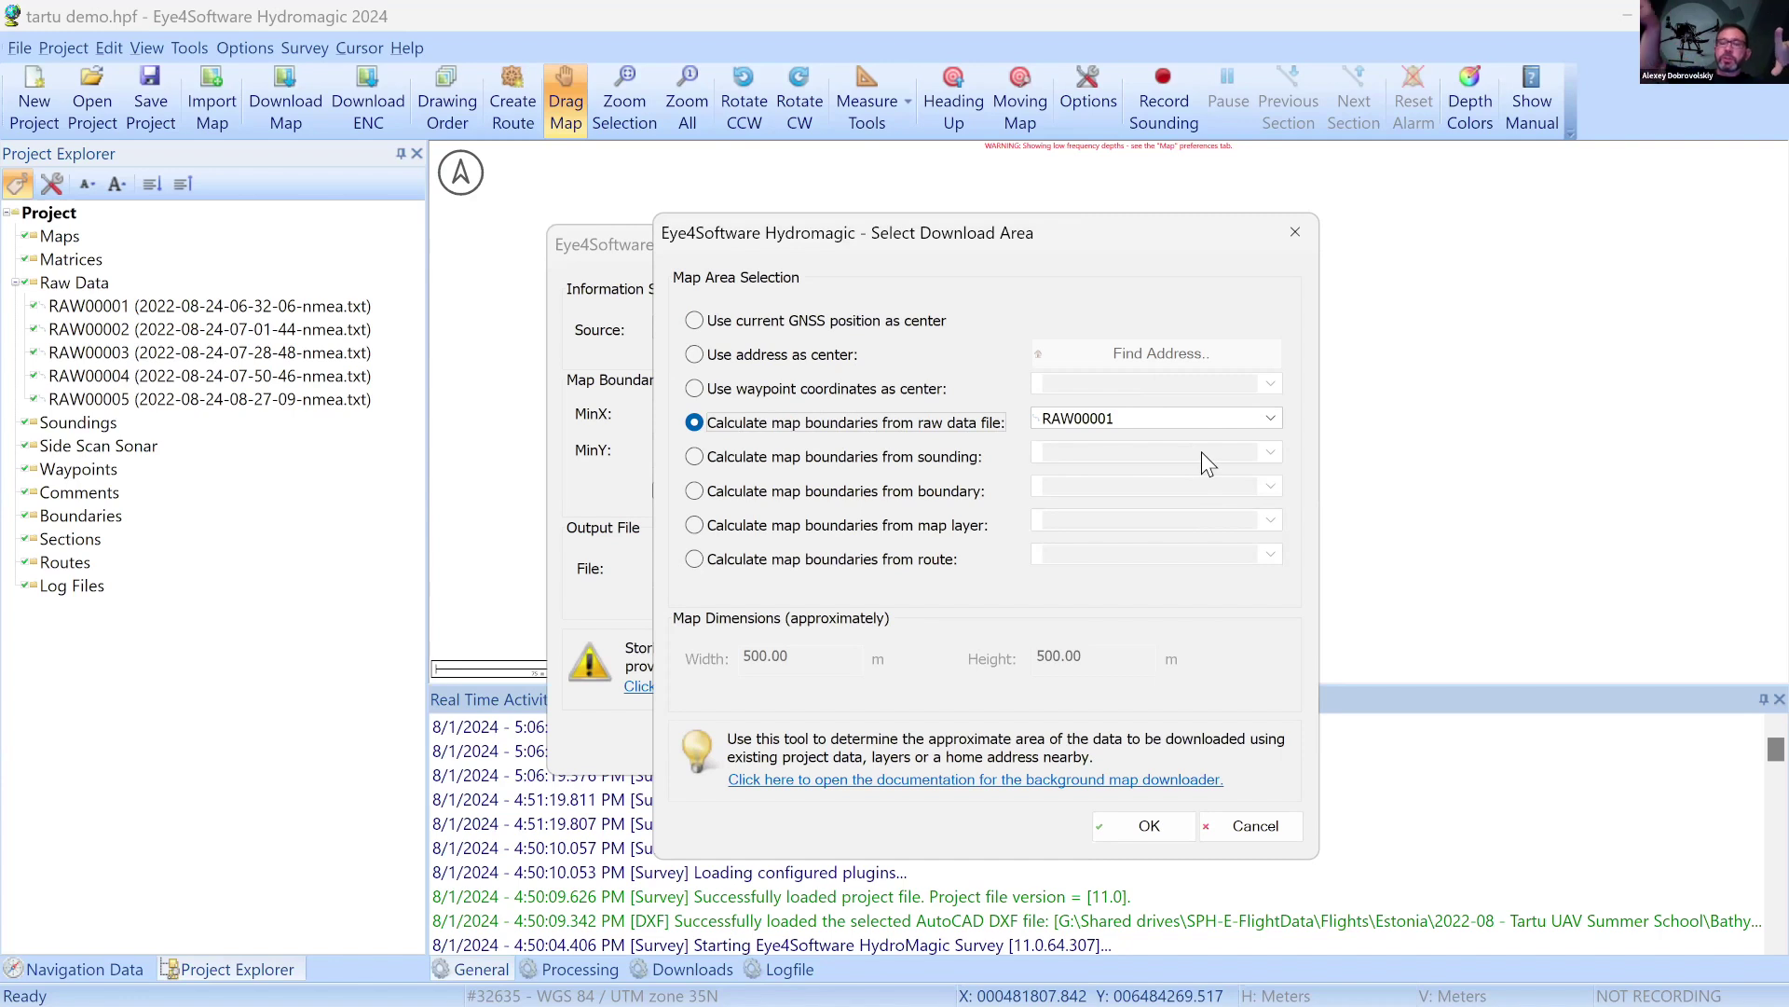
click(1154, 820)
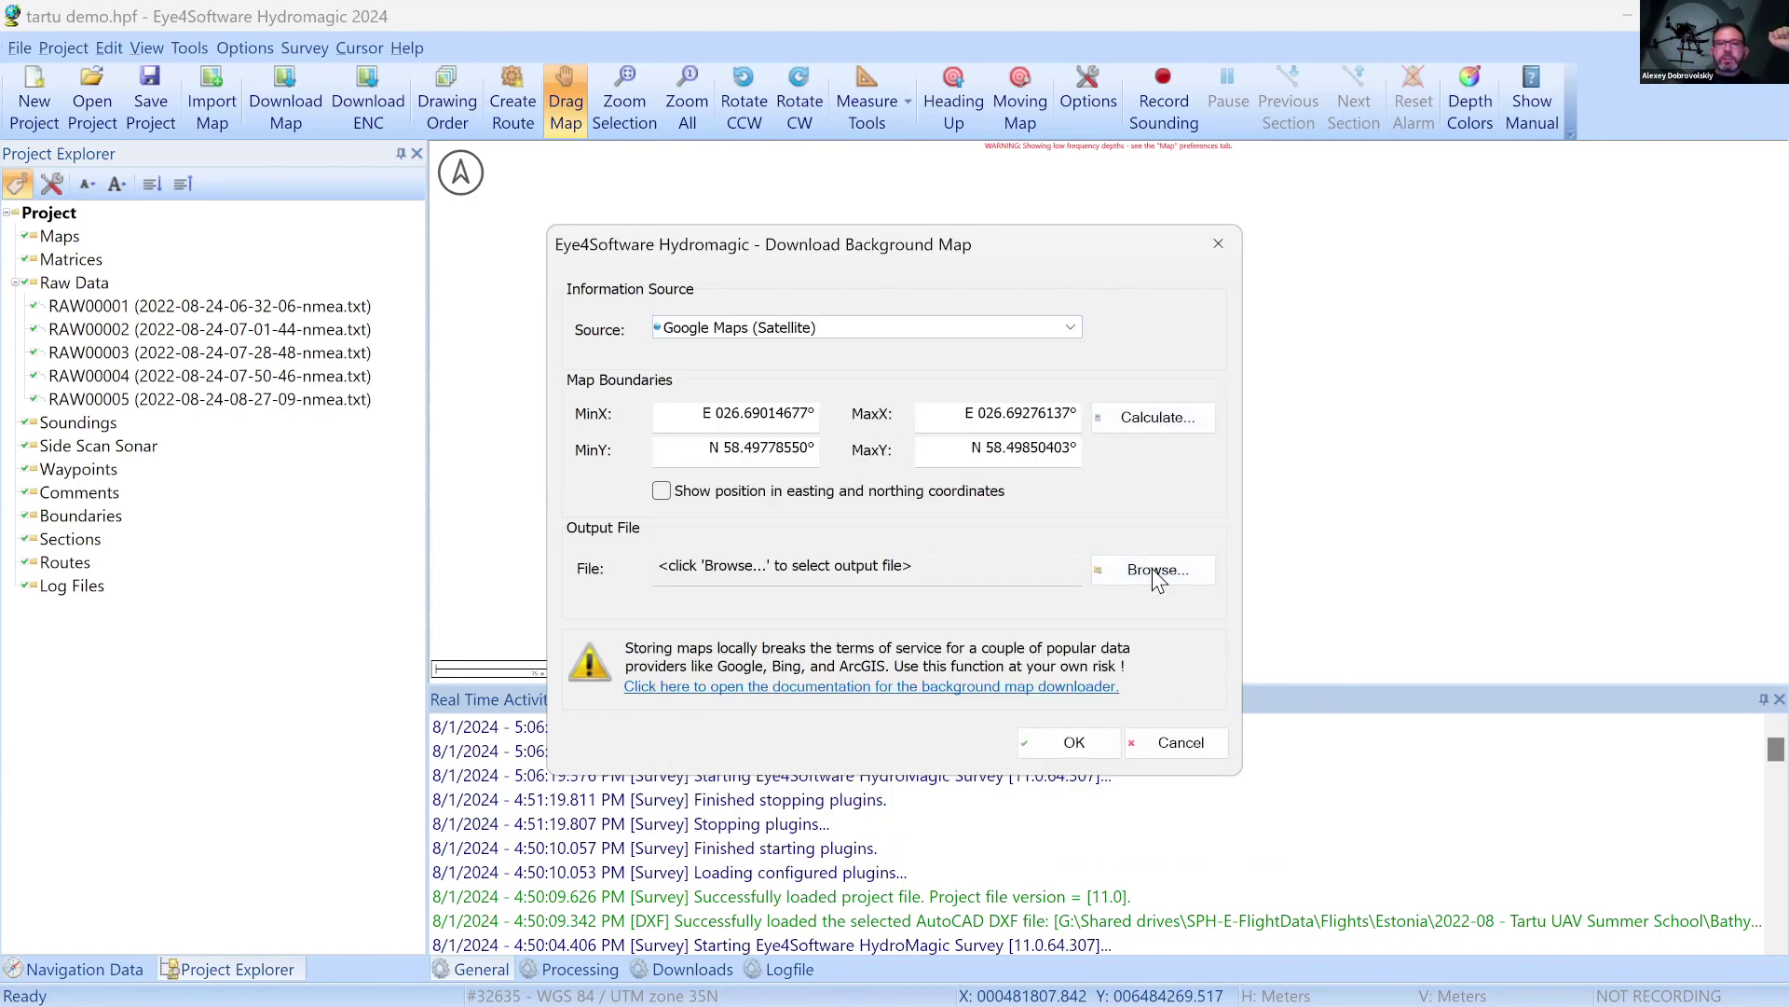
Set the output file to map01 as PNG in the project's Maps folder, and download the background map
click(1152, 567)
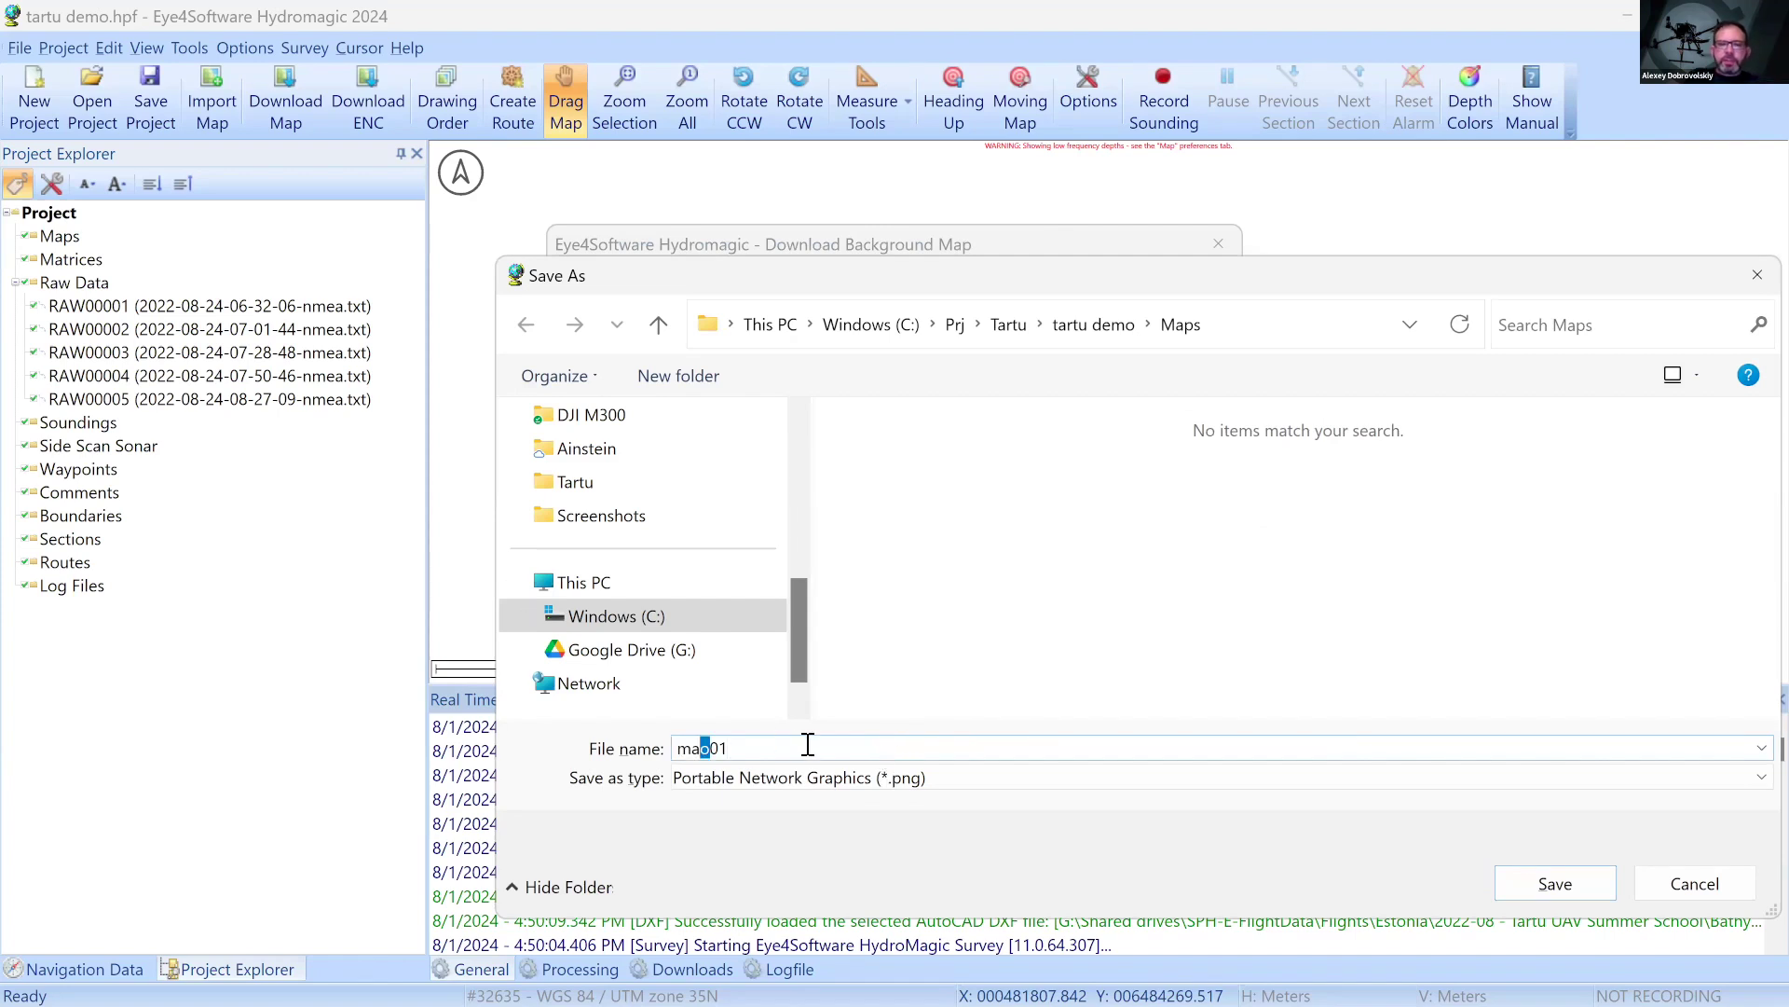
click(1554, 883)
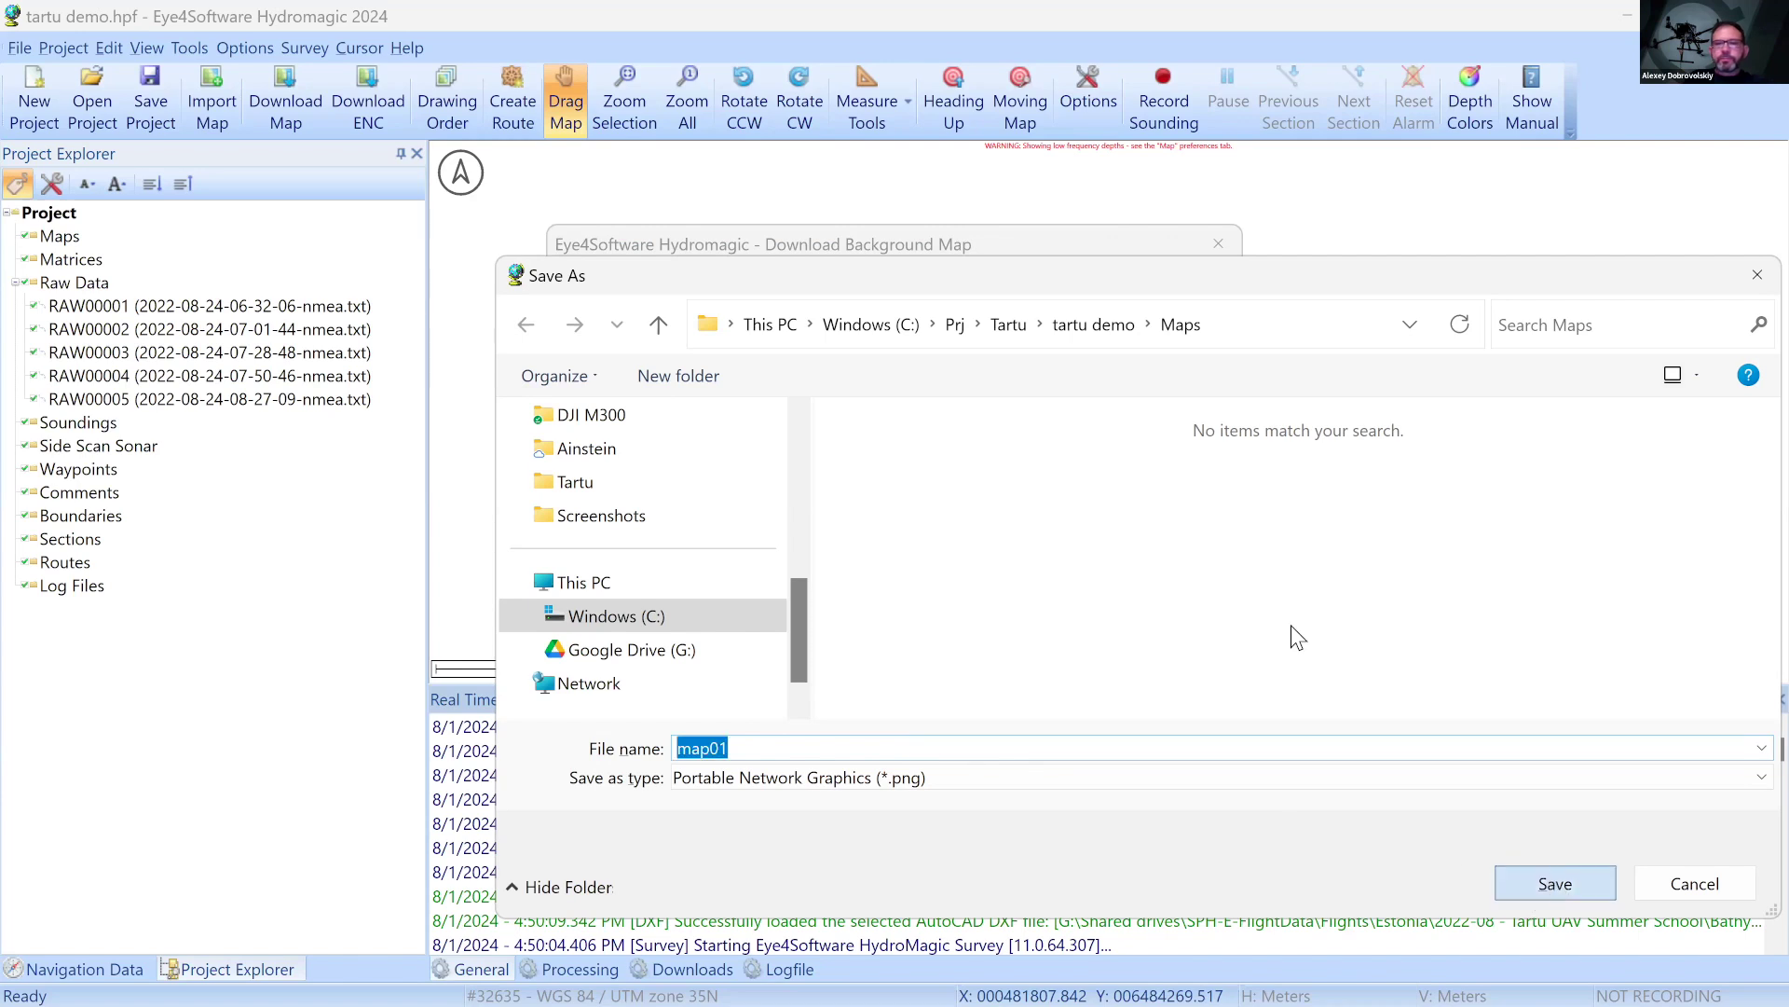
click(1060, 740)
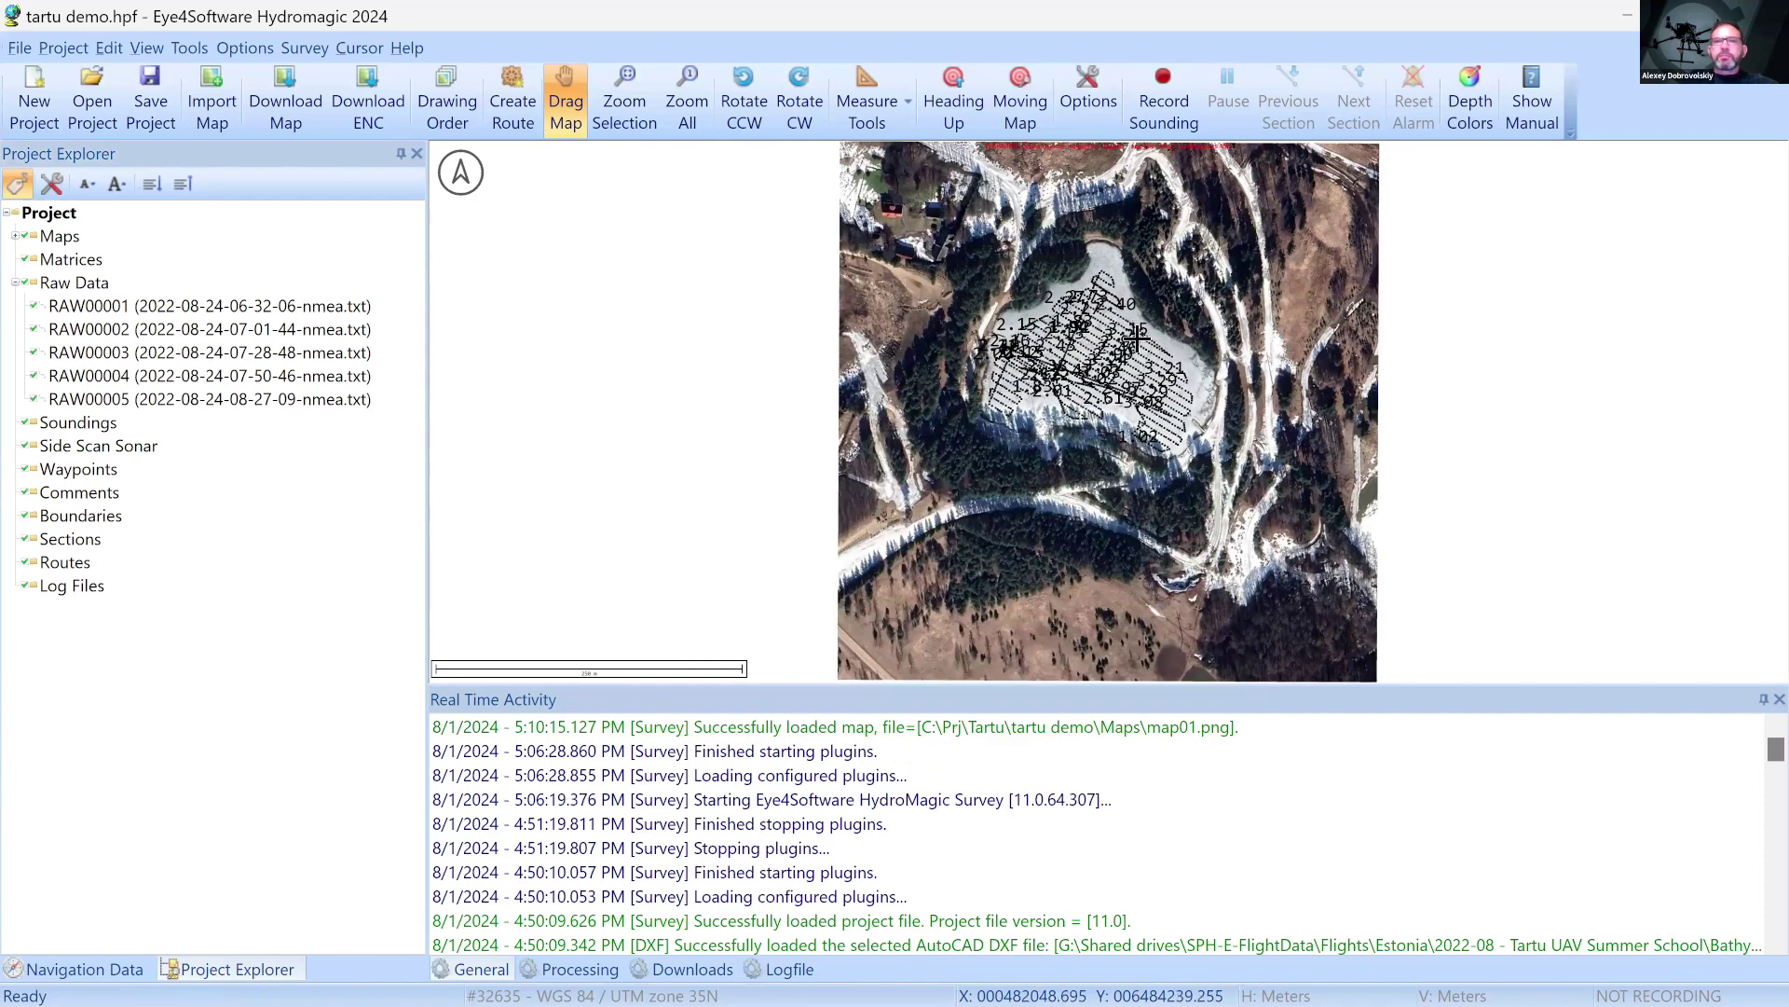
scroll(1136, 336, up, 2)
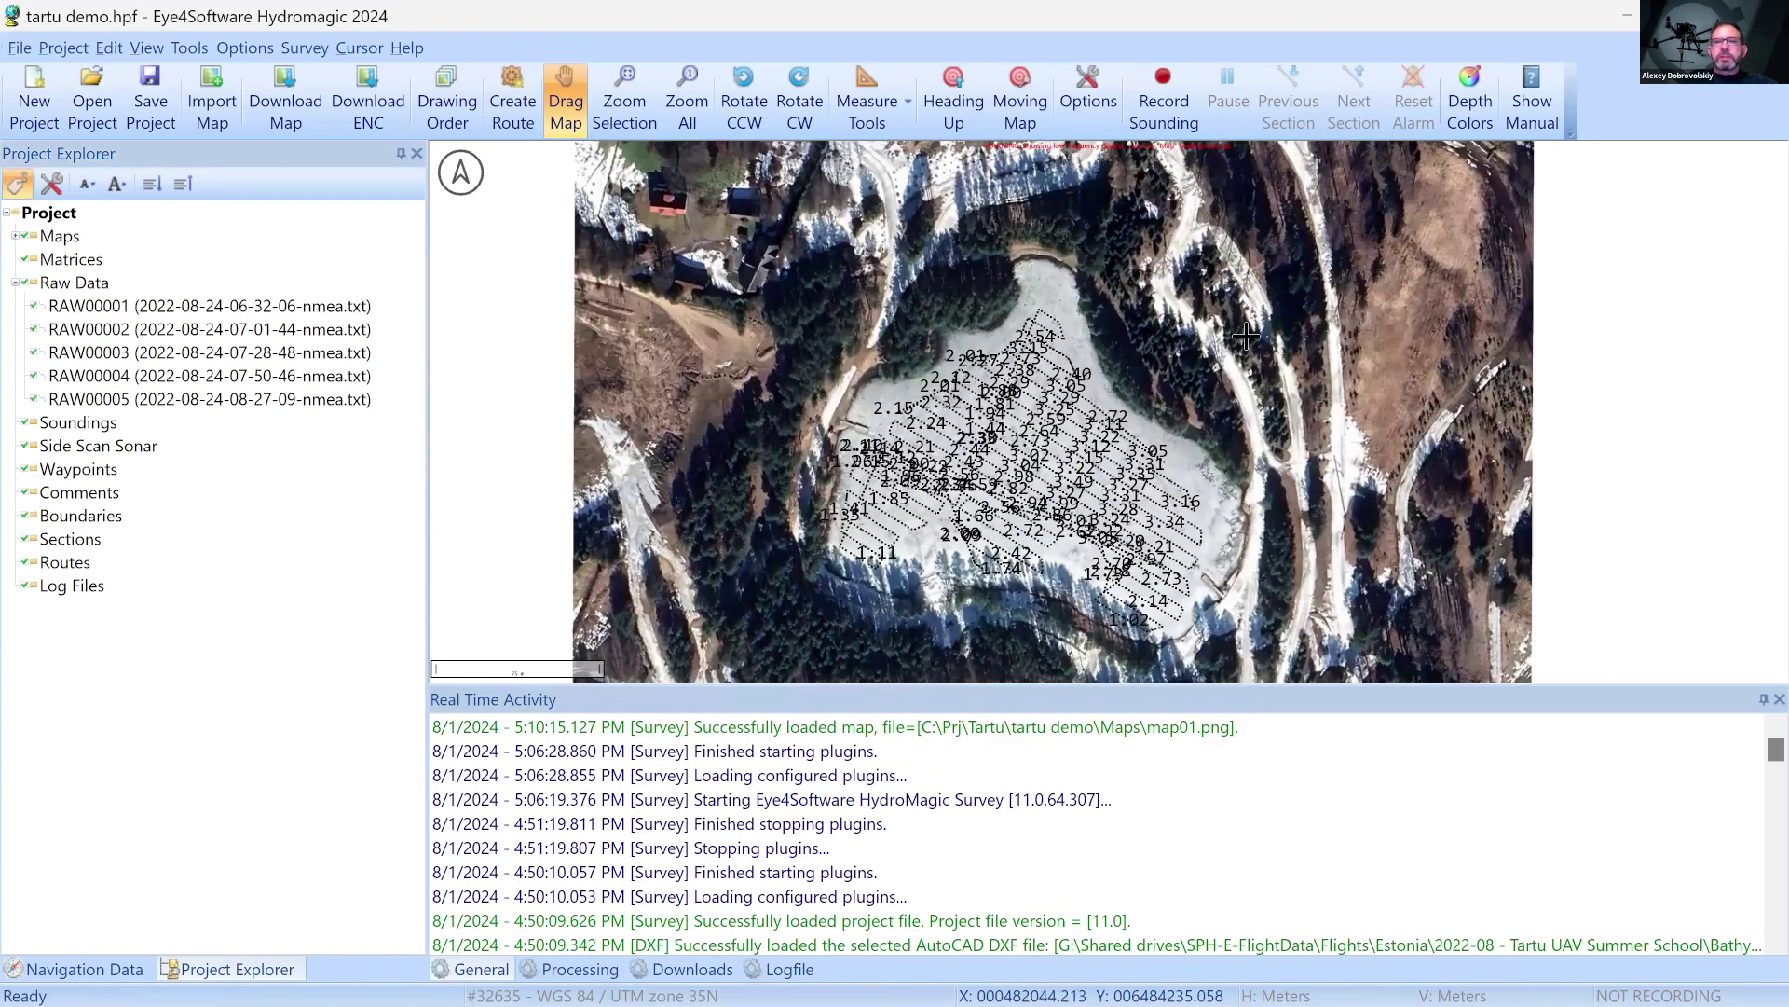
scroll(1295, 338, up, 2)
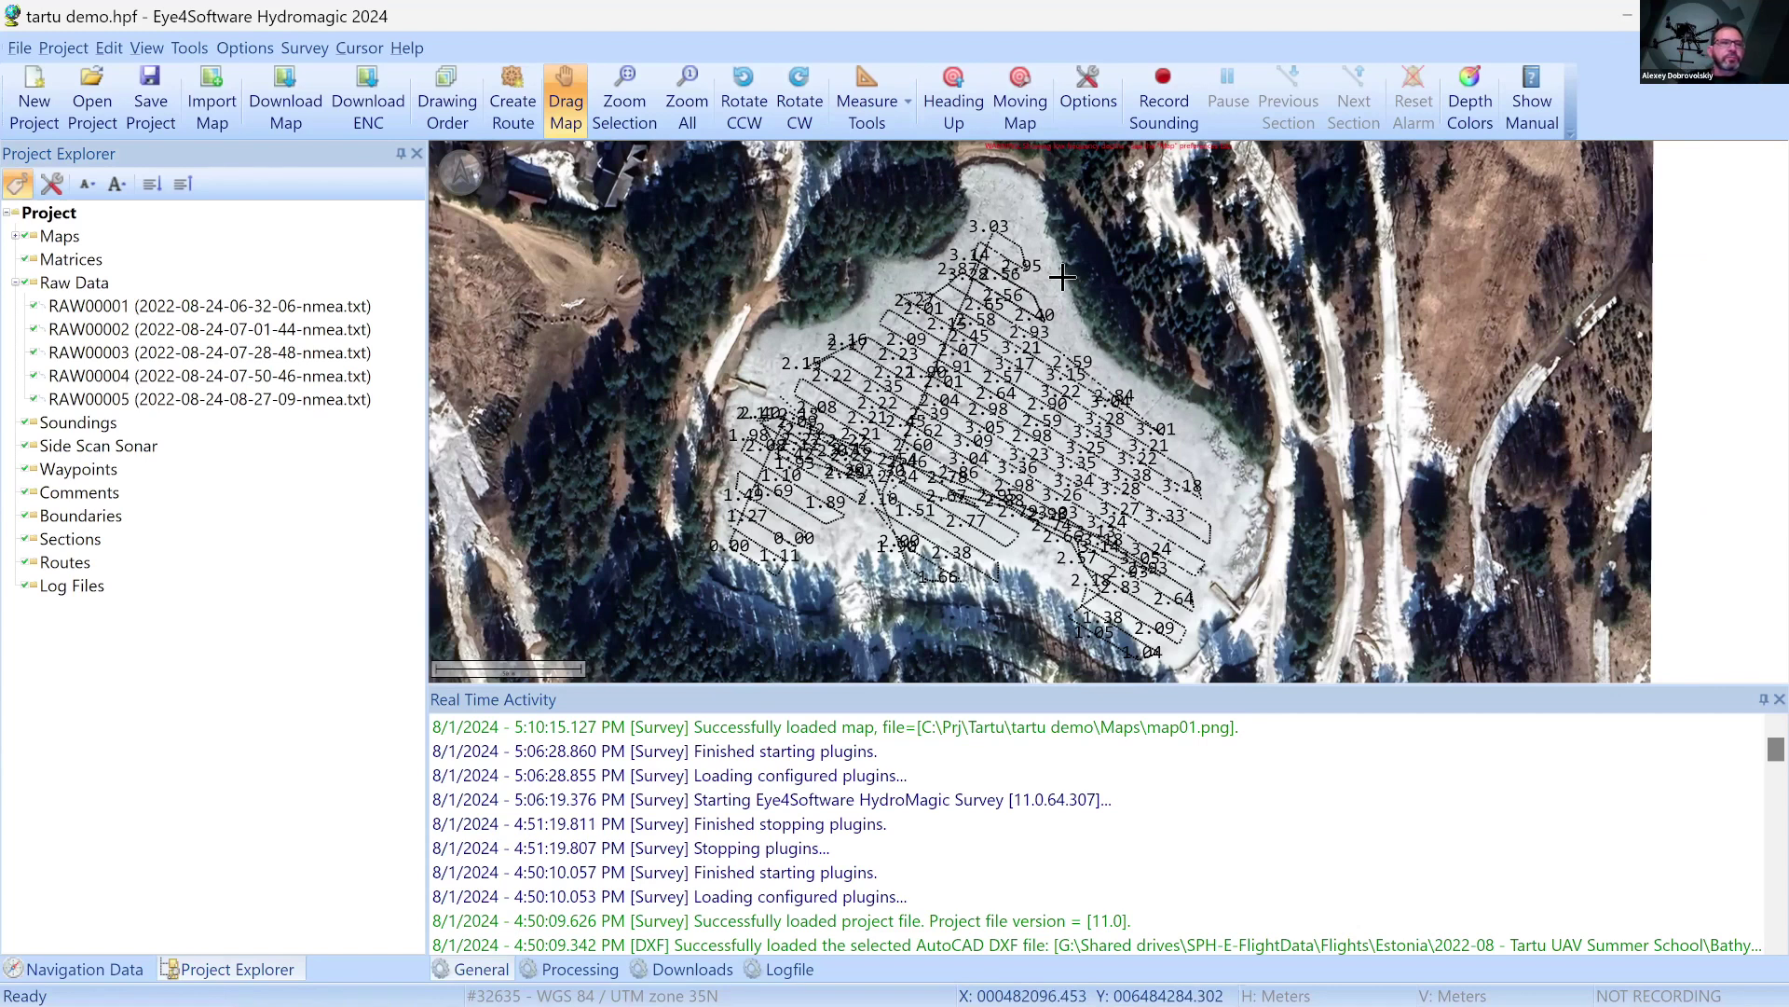
Import the map file orthophoto - small.tif from C:\Prj\Tartu into the project's maps
click(16, 238)
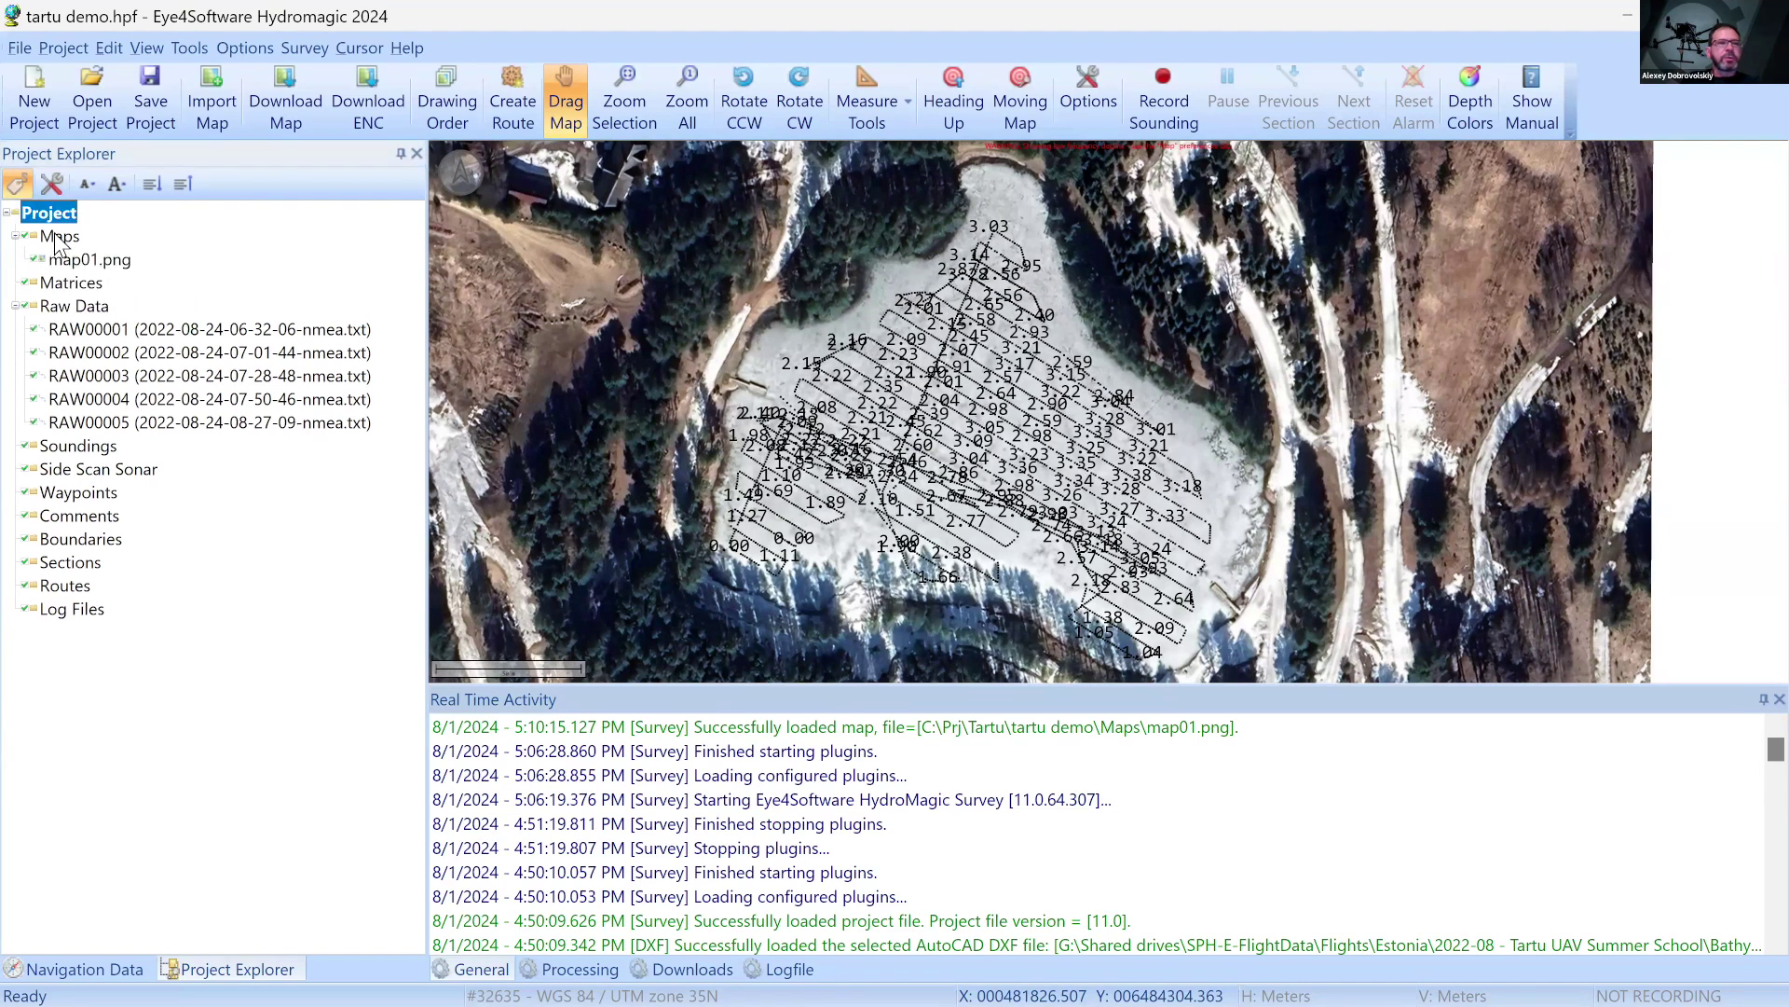
right_click(60, 237)
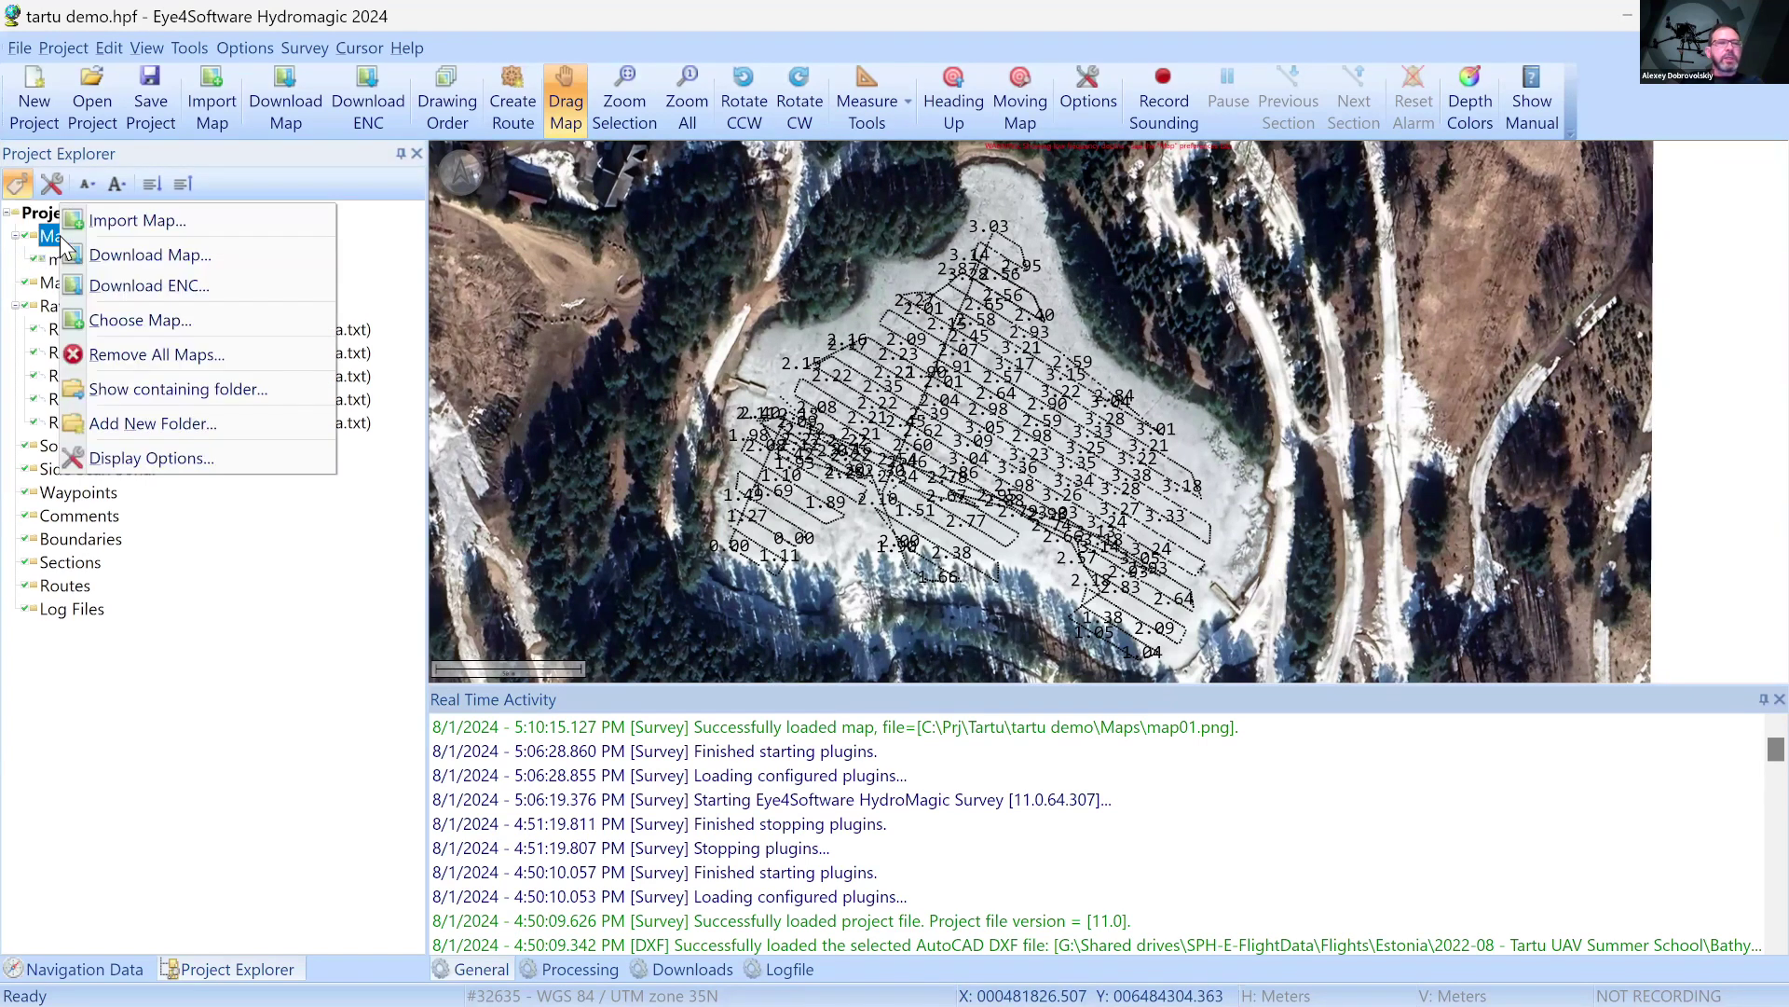
click(189, 222)
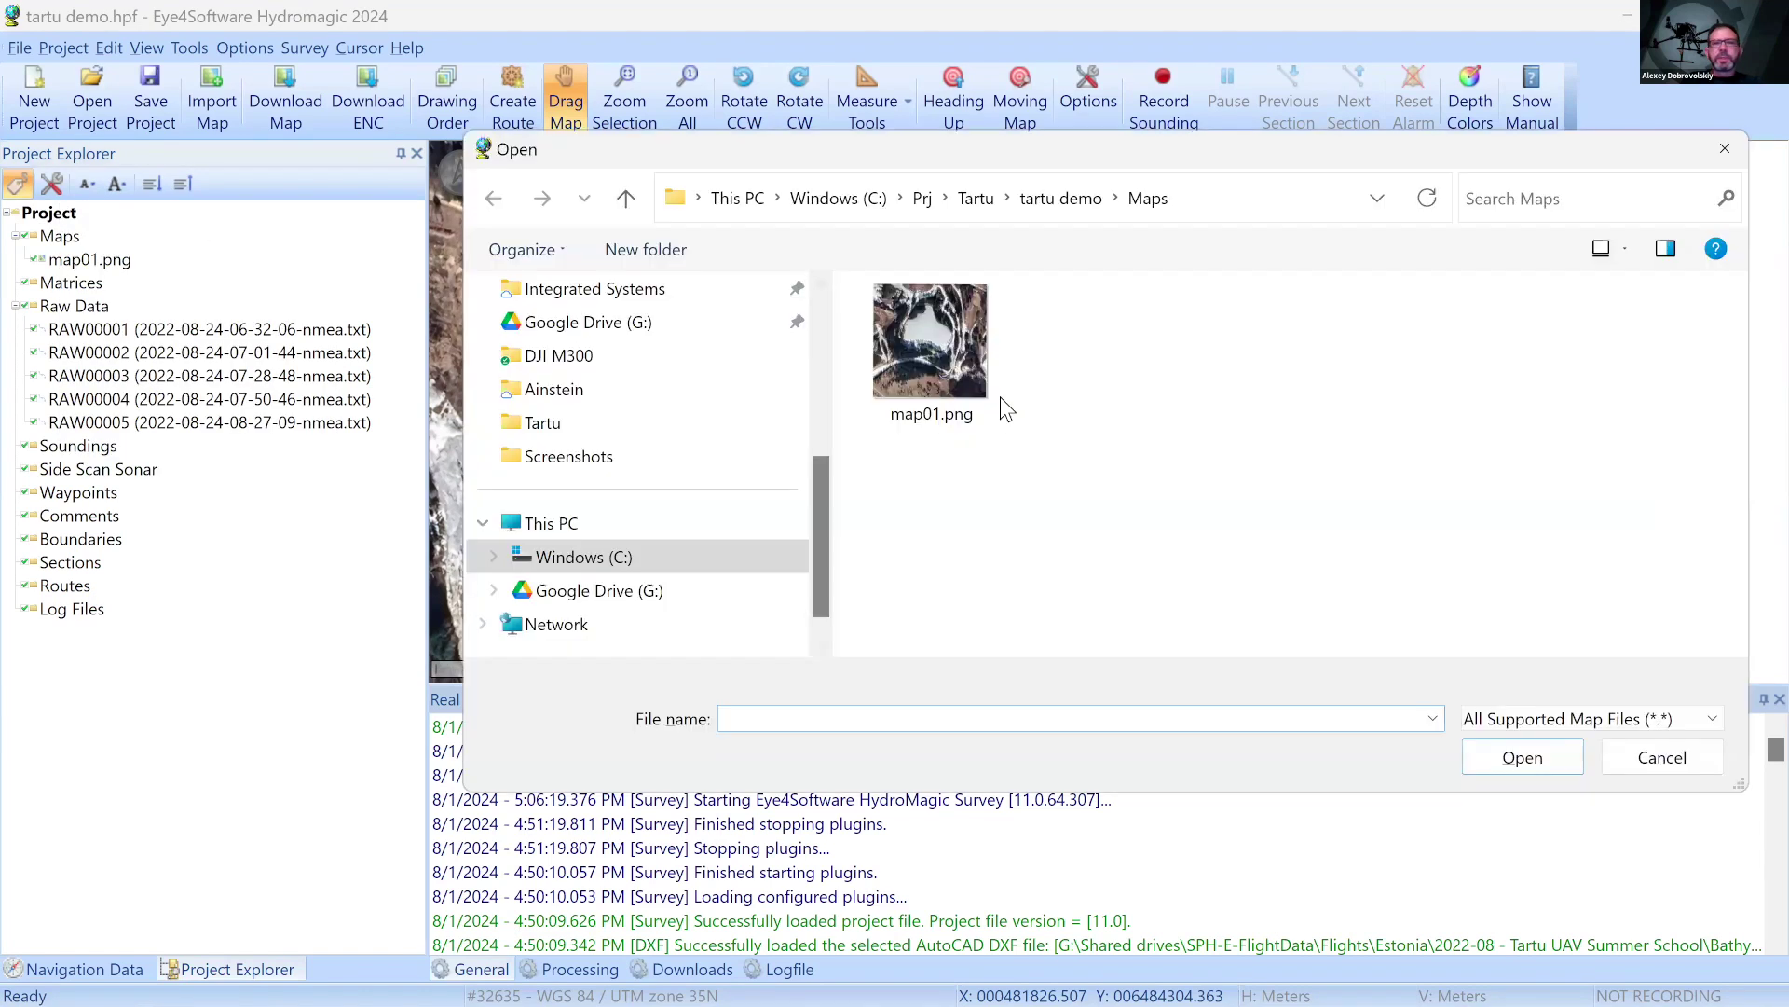
click(1062, 198)
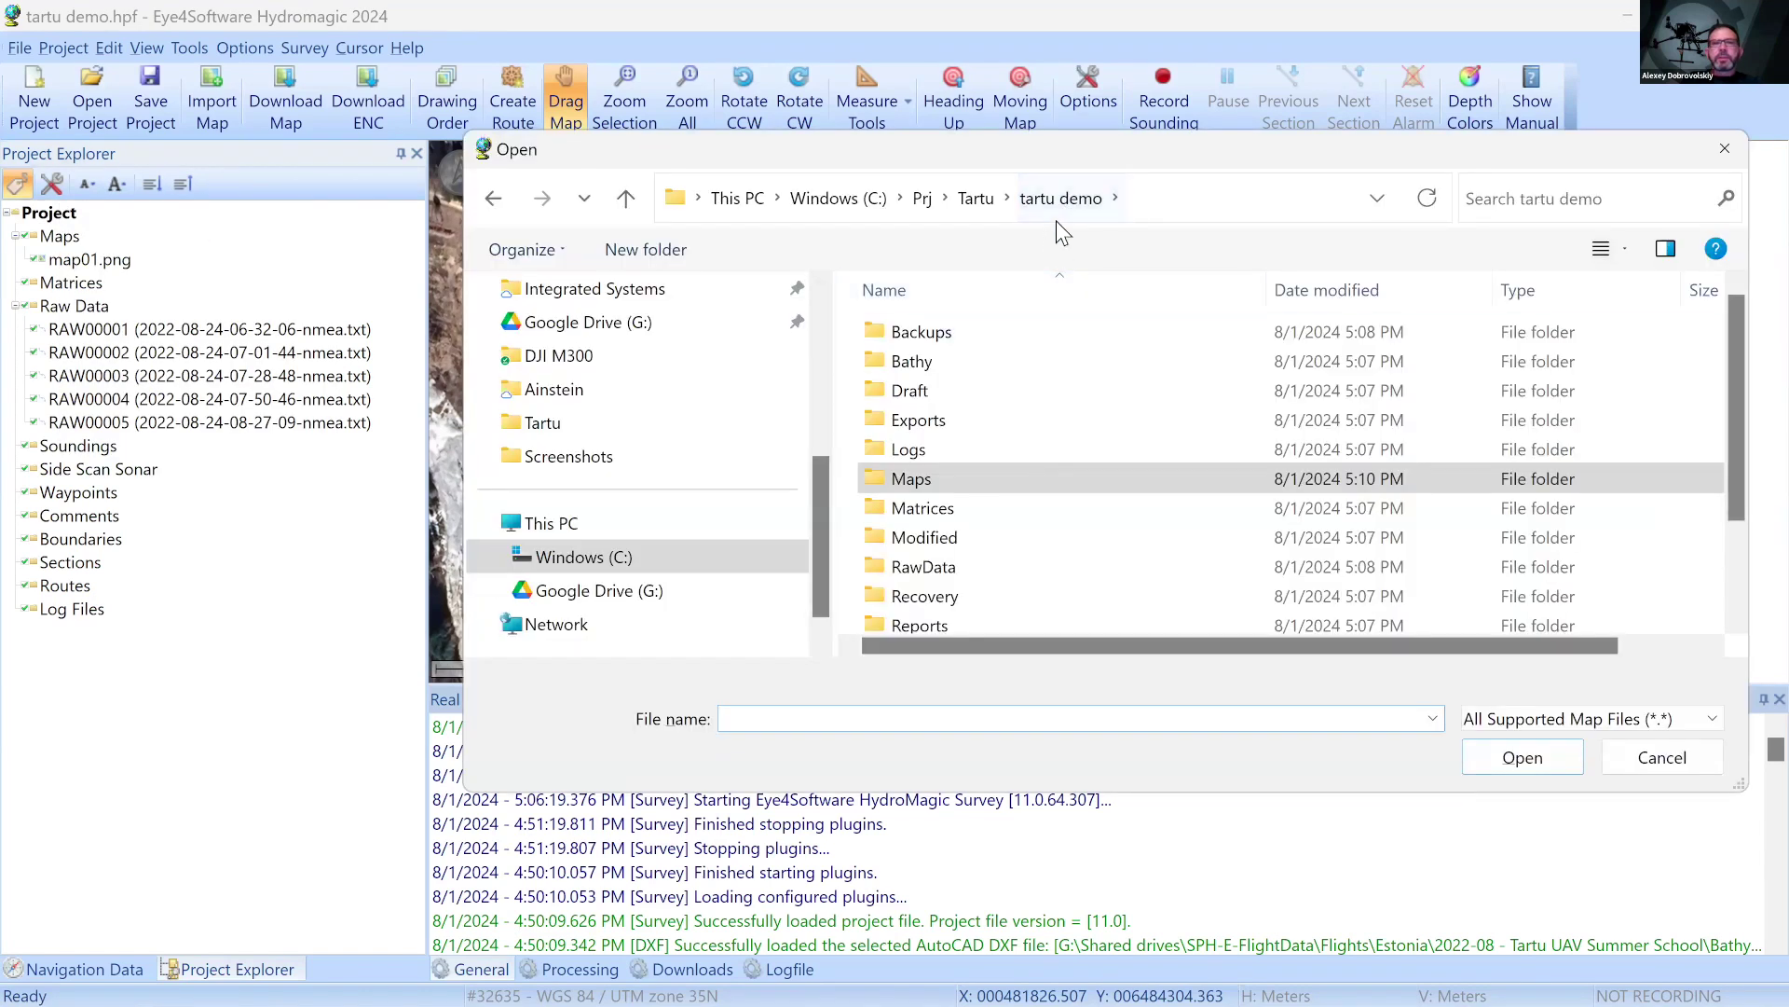
click(974, 198)
click(1011, 398)
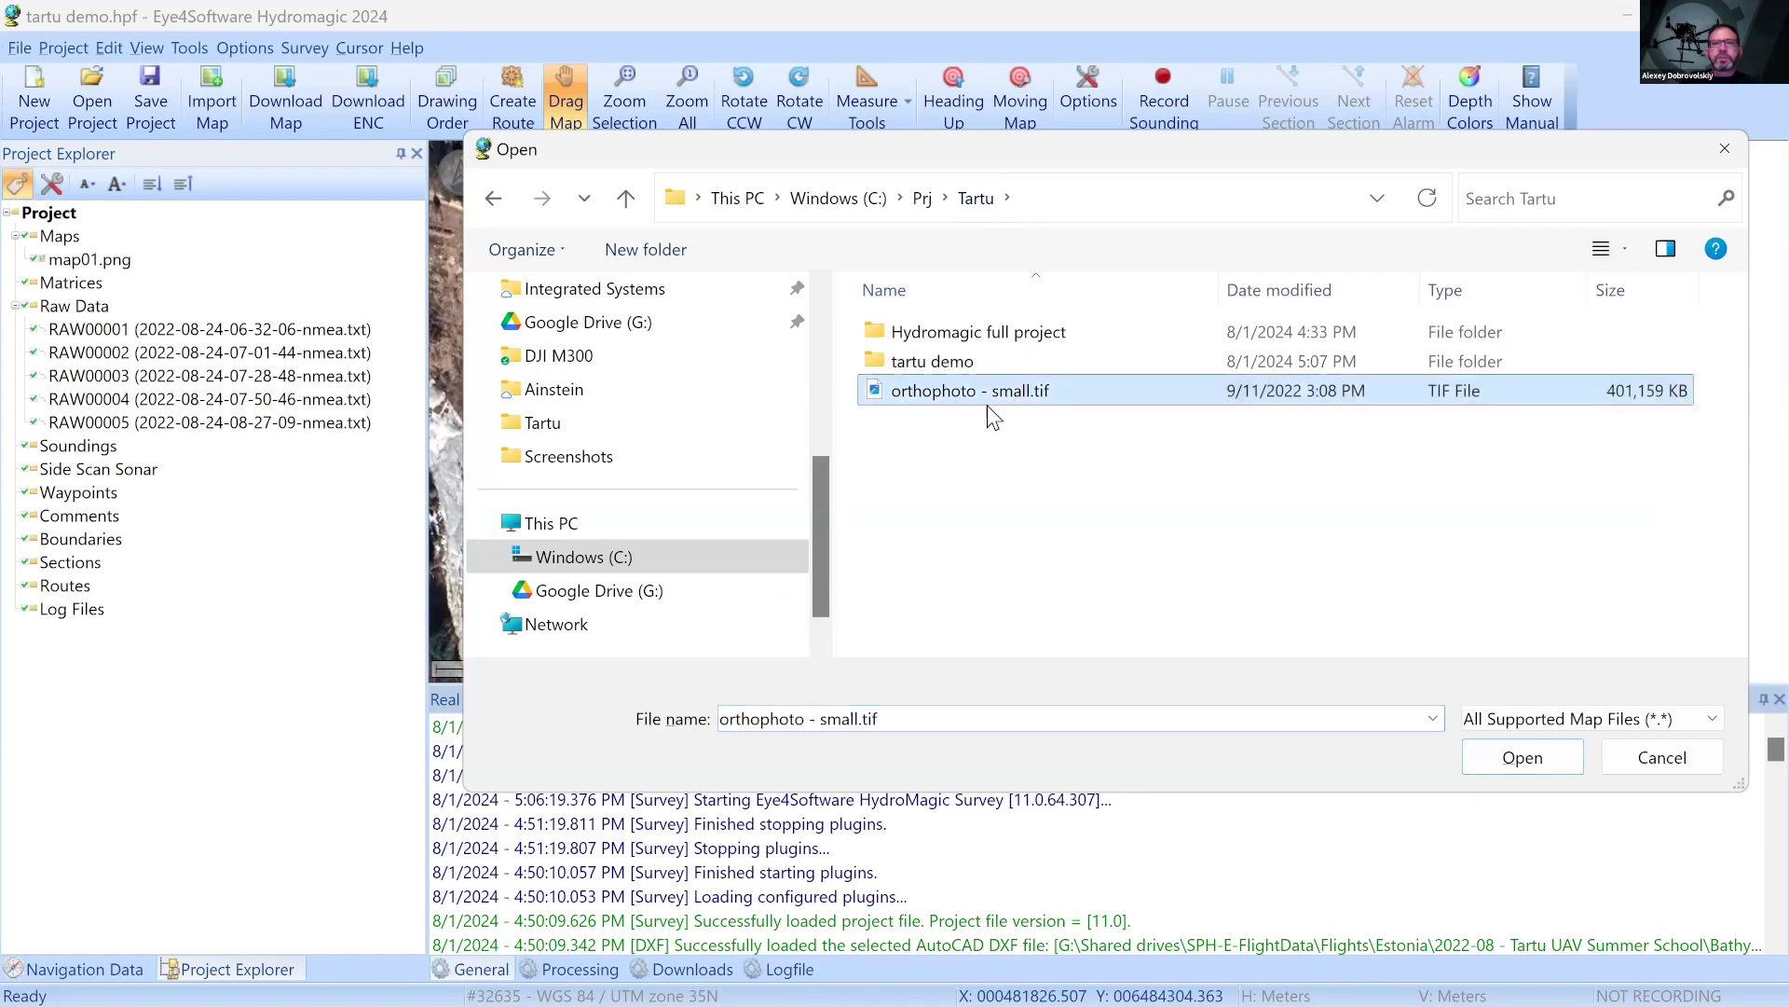
click(1519, 759)
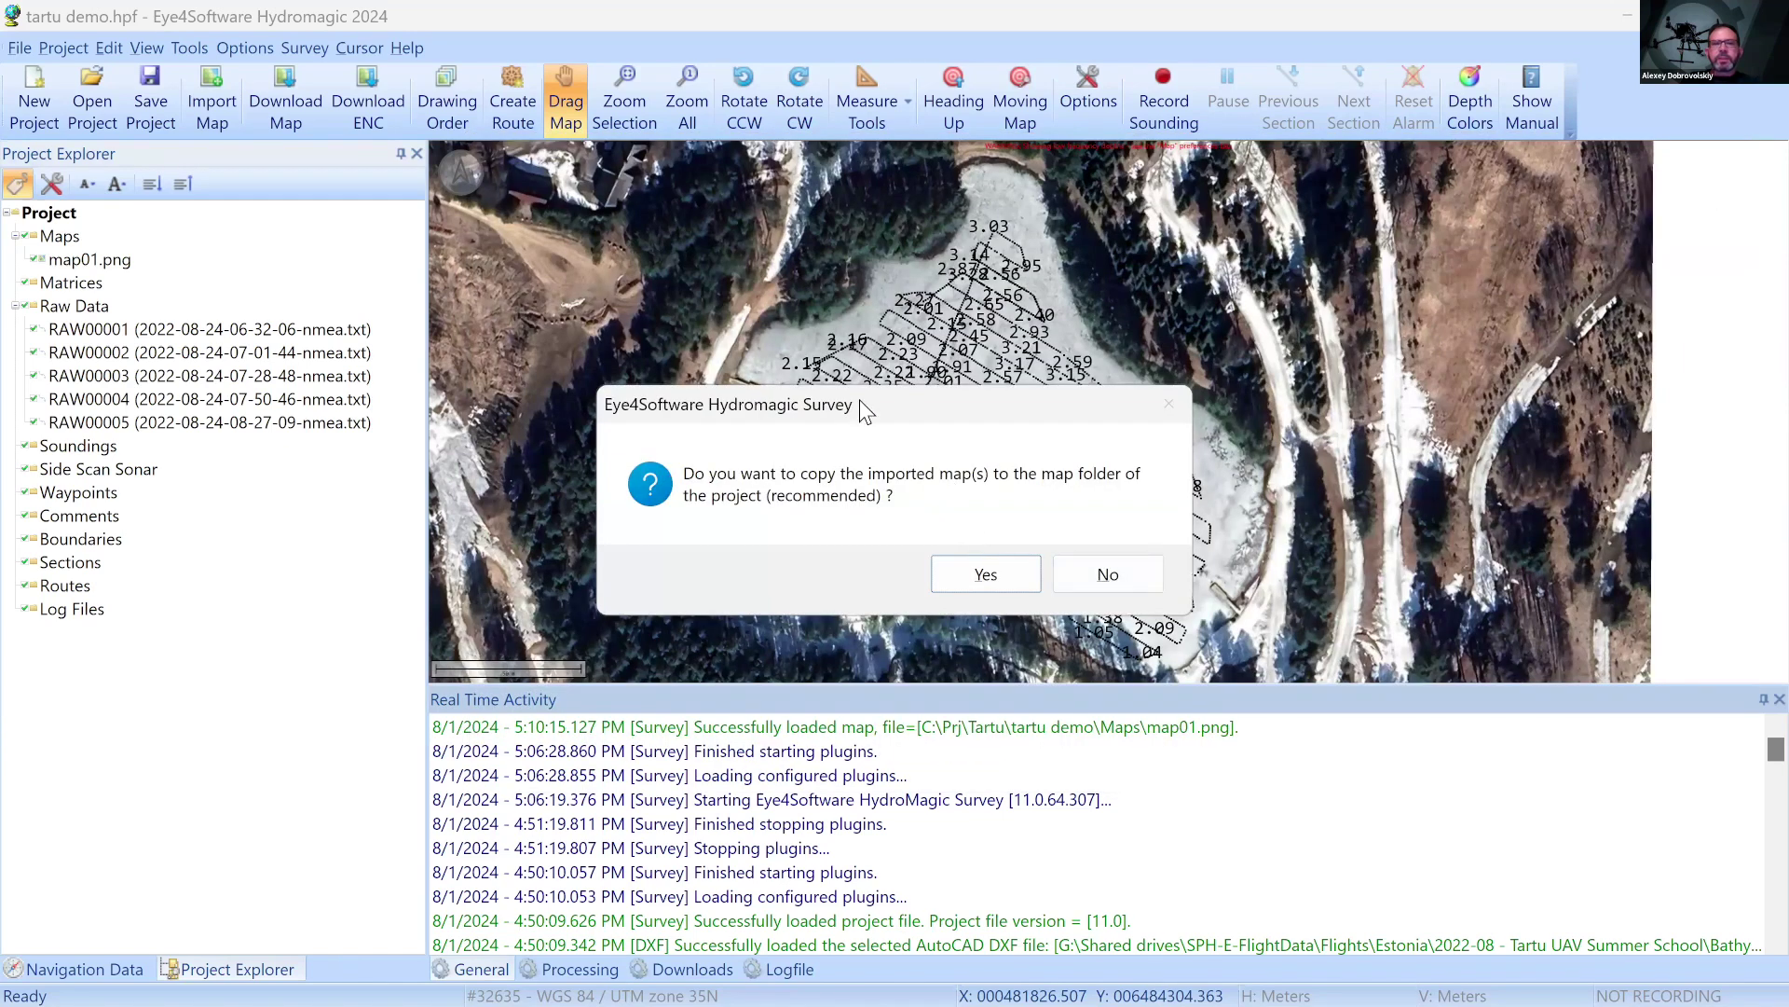
Copy the imported orthophoto to the project's map folder and accept the WGS 84 / UTM zone 35N projection
drag(859, 399, 818, 402)
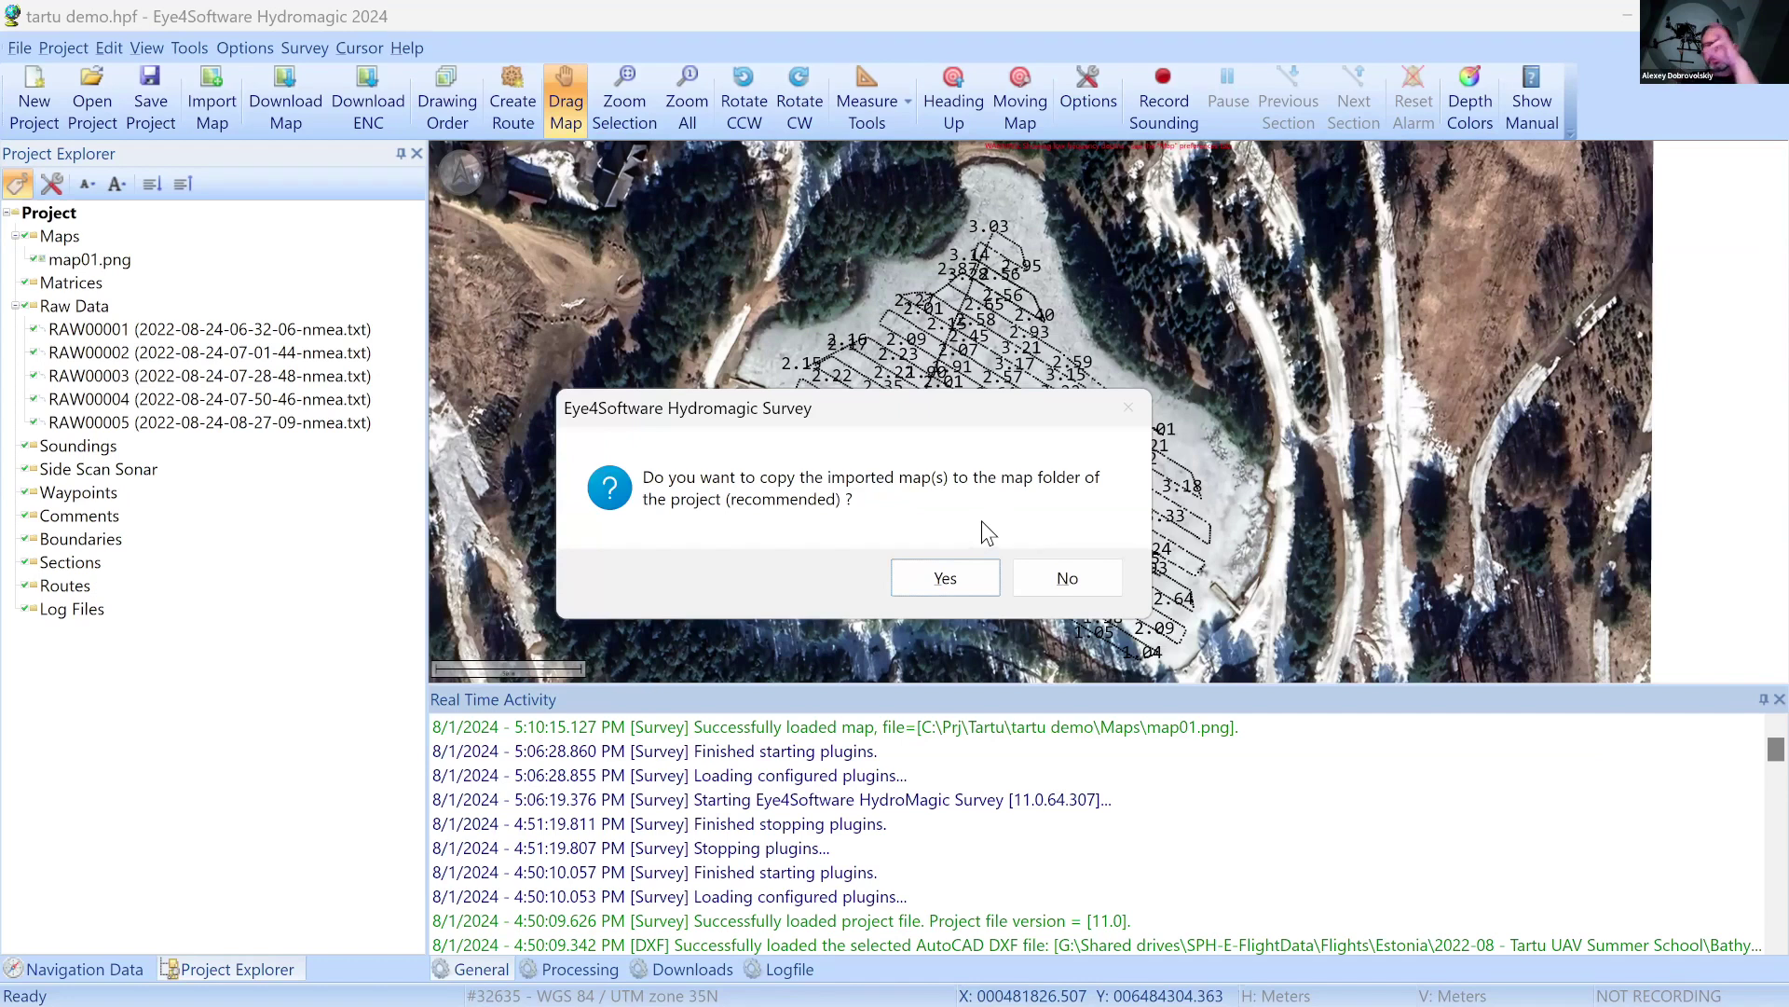
click(971, 582)
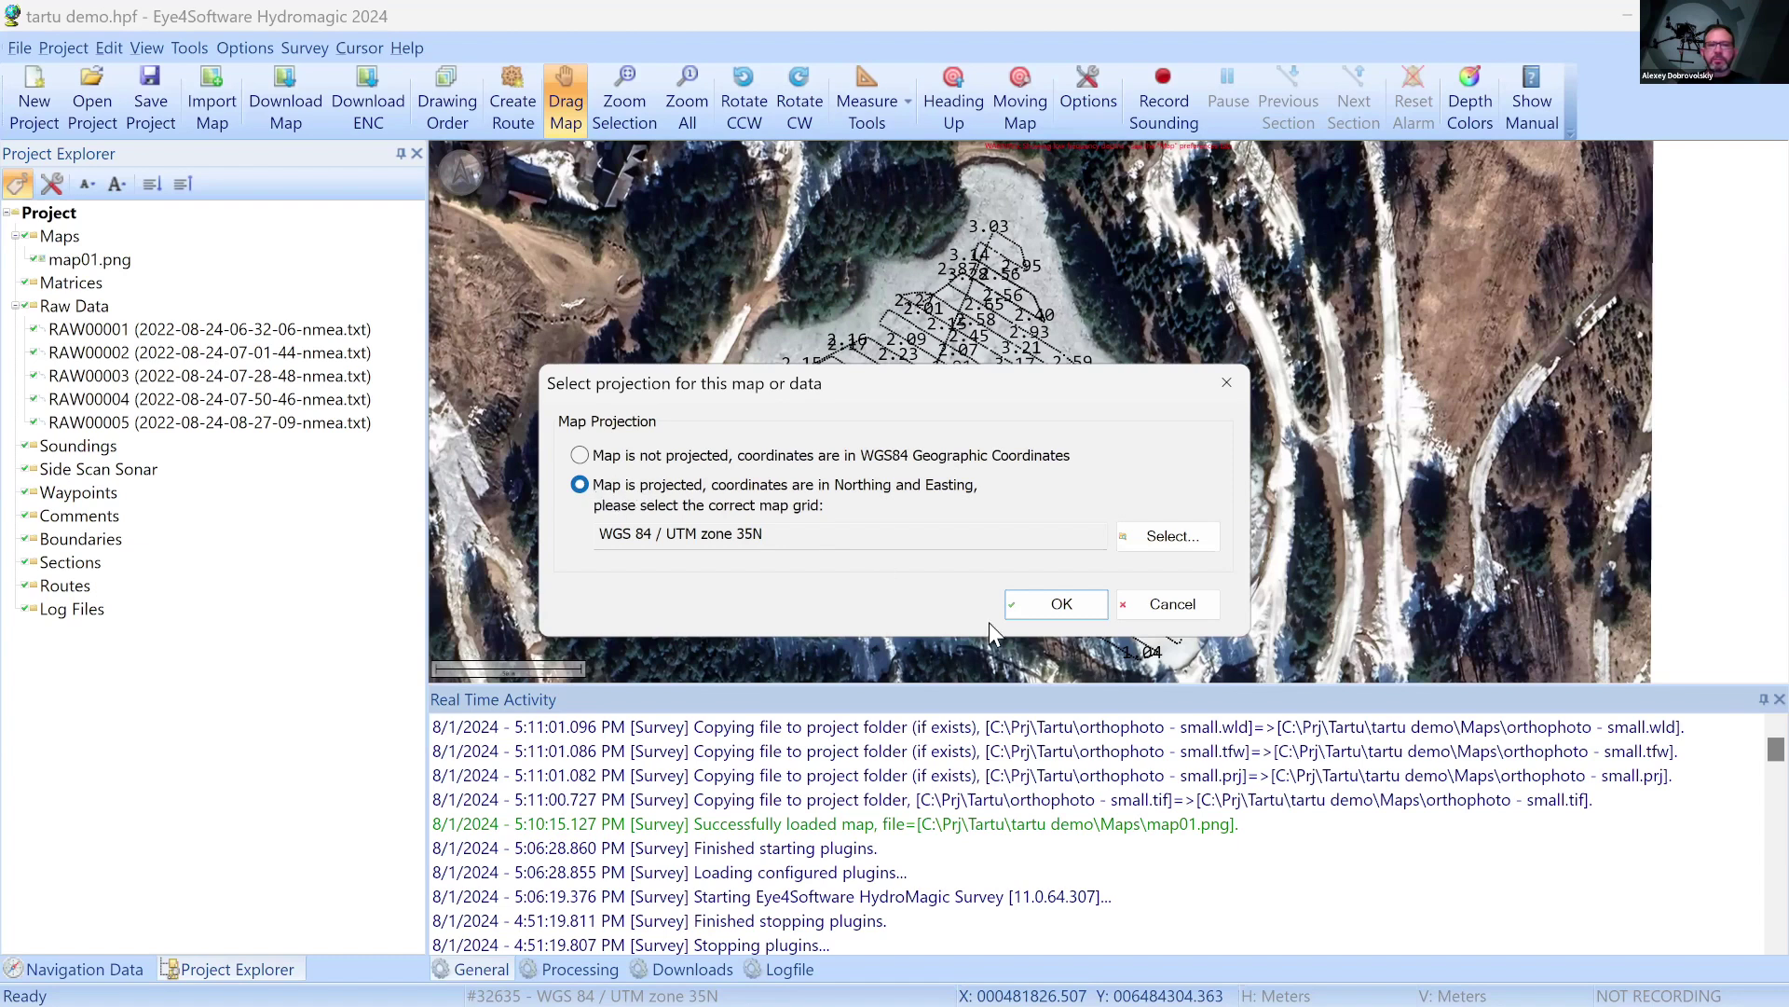
click(1063, 604)
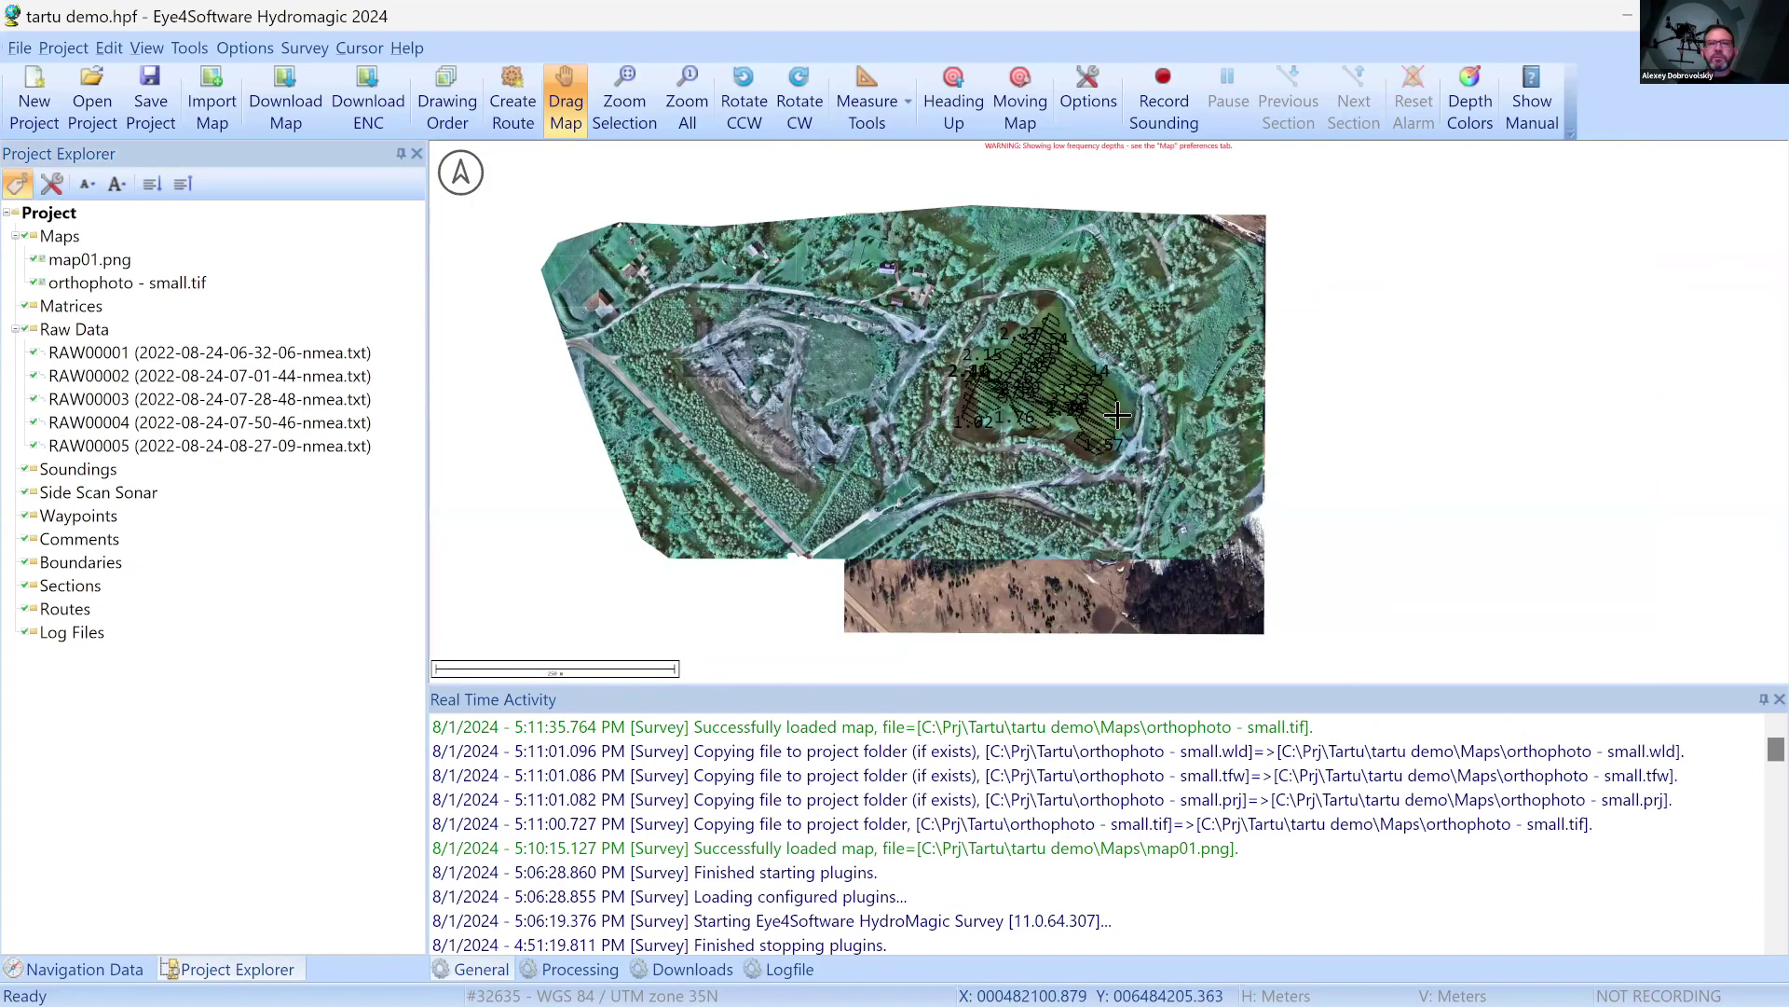
Examine the imported orthophoto around the pond, comparing its shoreline detail and coverage with the survey lines and satellite map
scroll(1118, 414, up, 1)
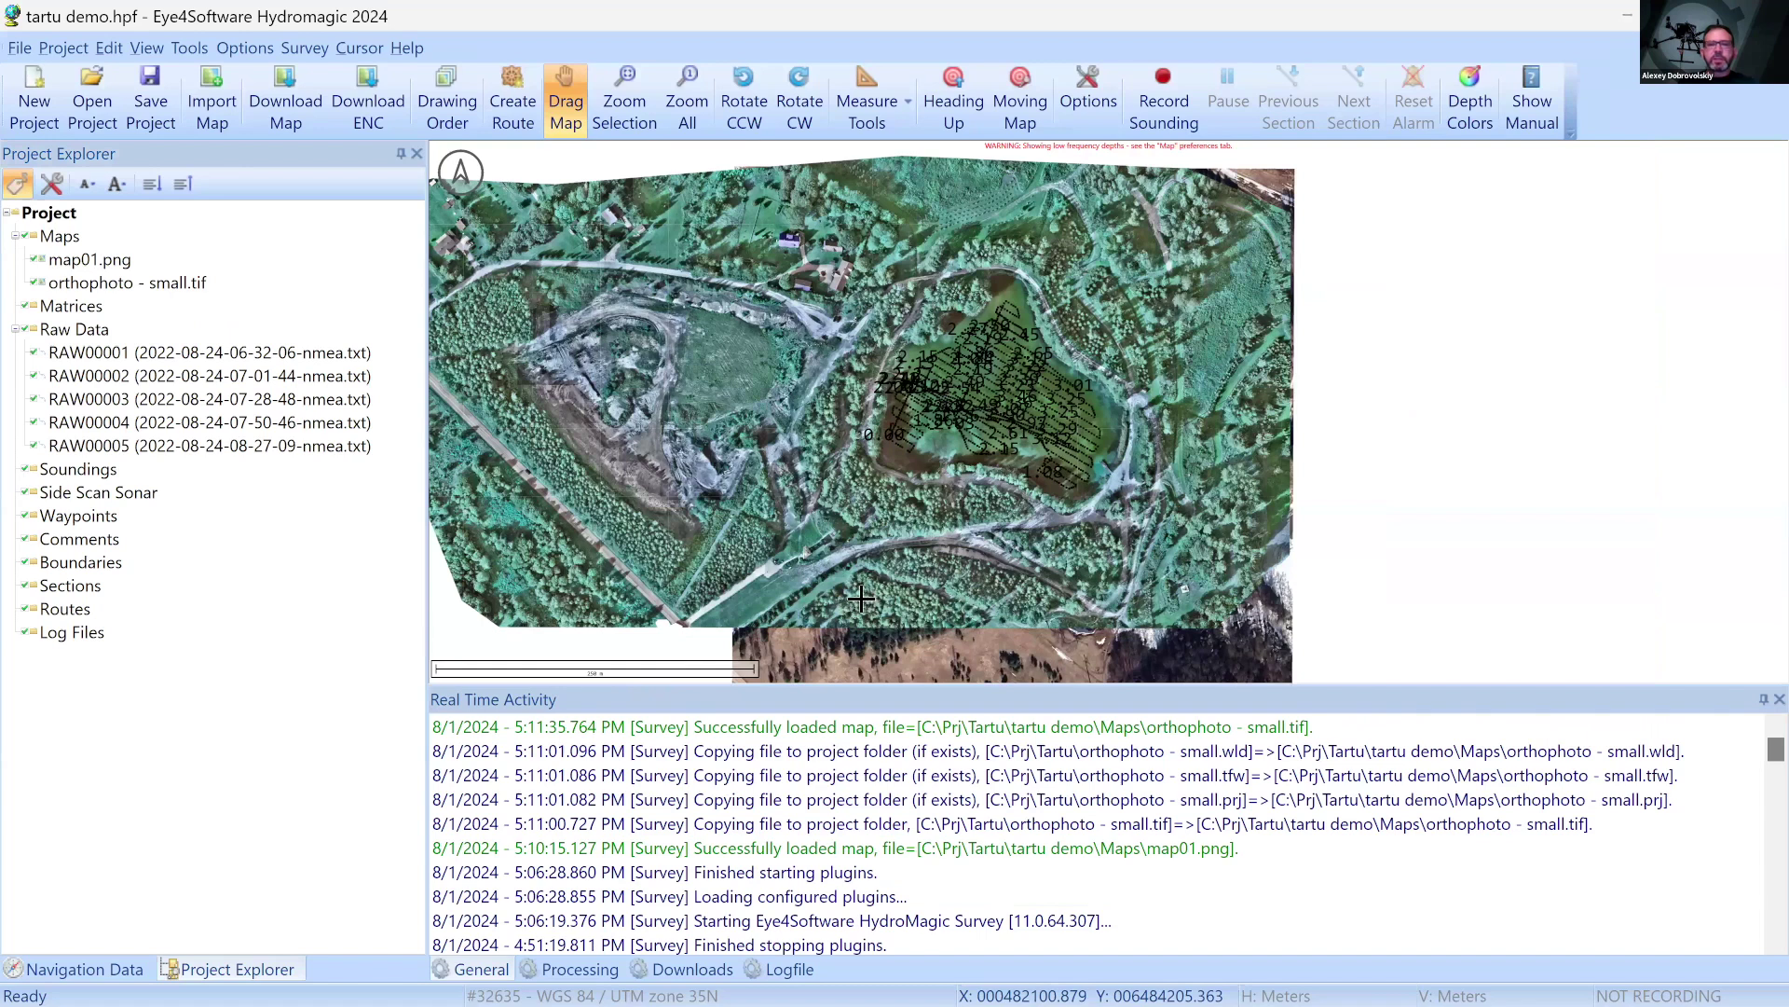
scroll(861, 598, down, 1)
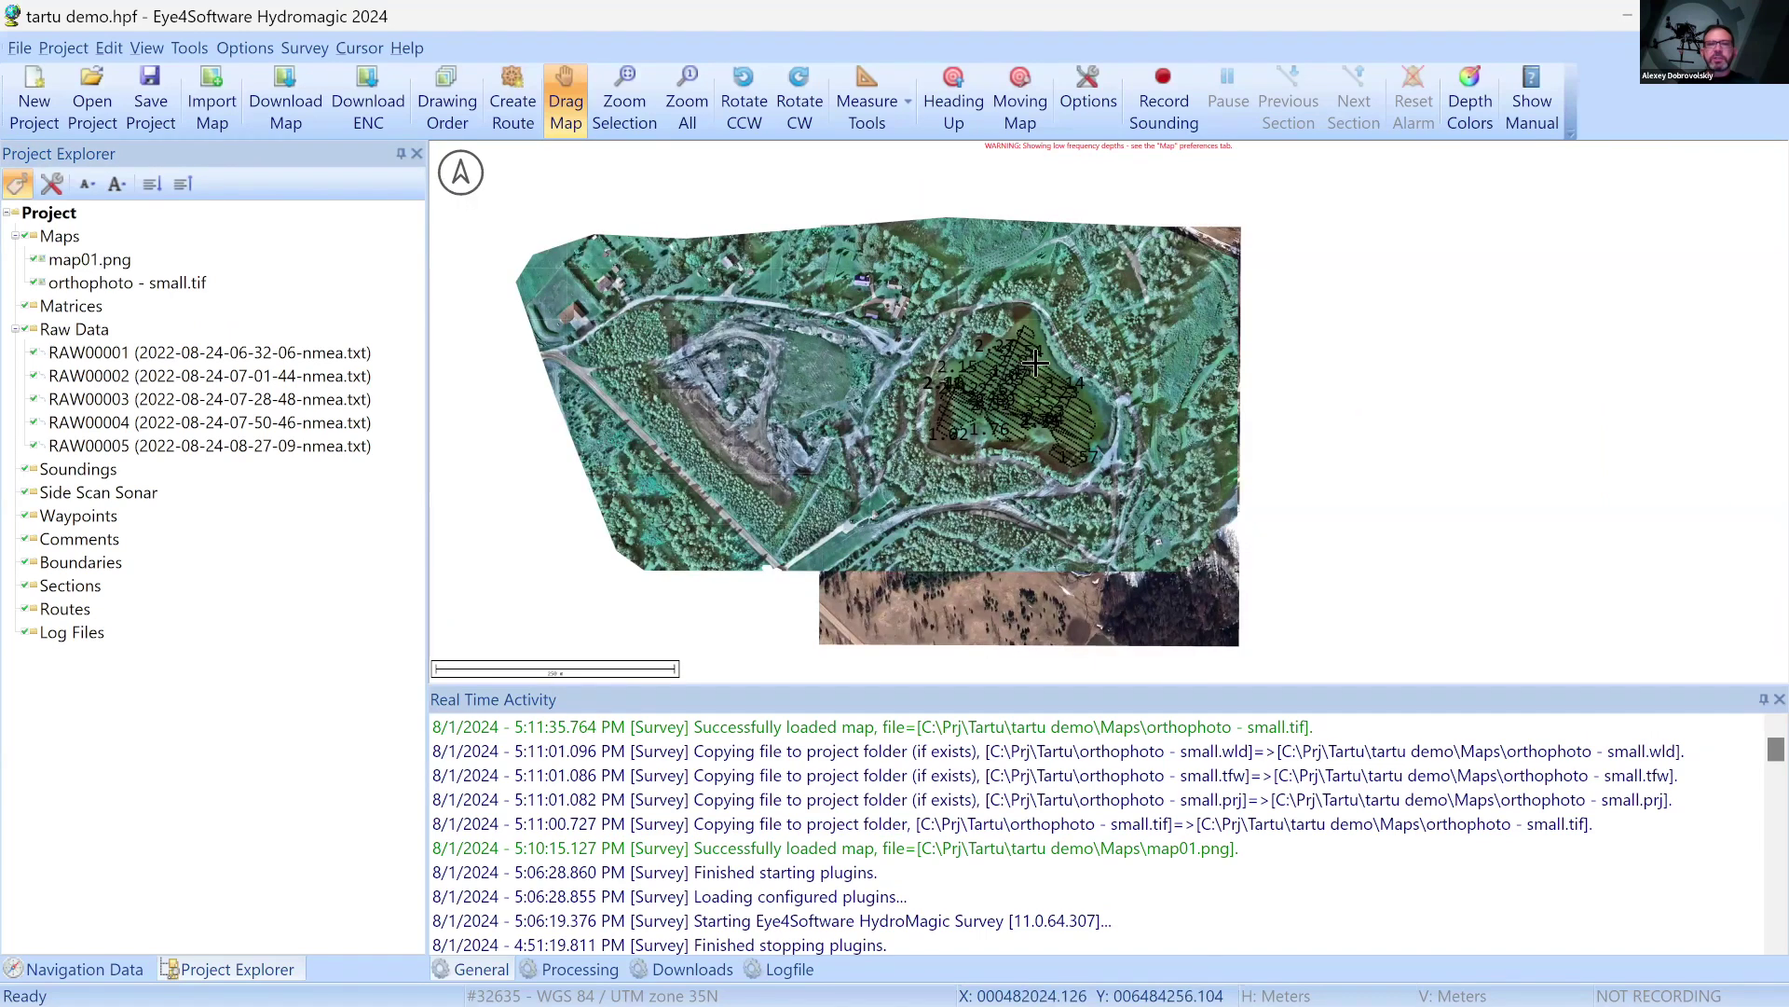
scroll(1137, 445, up, 1)
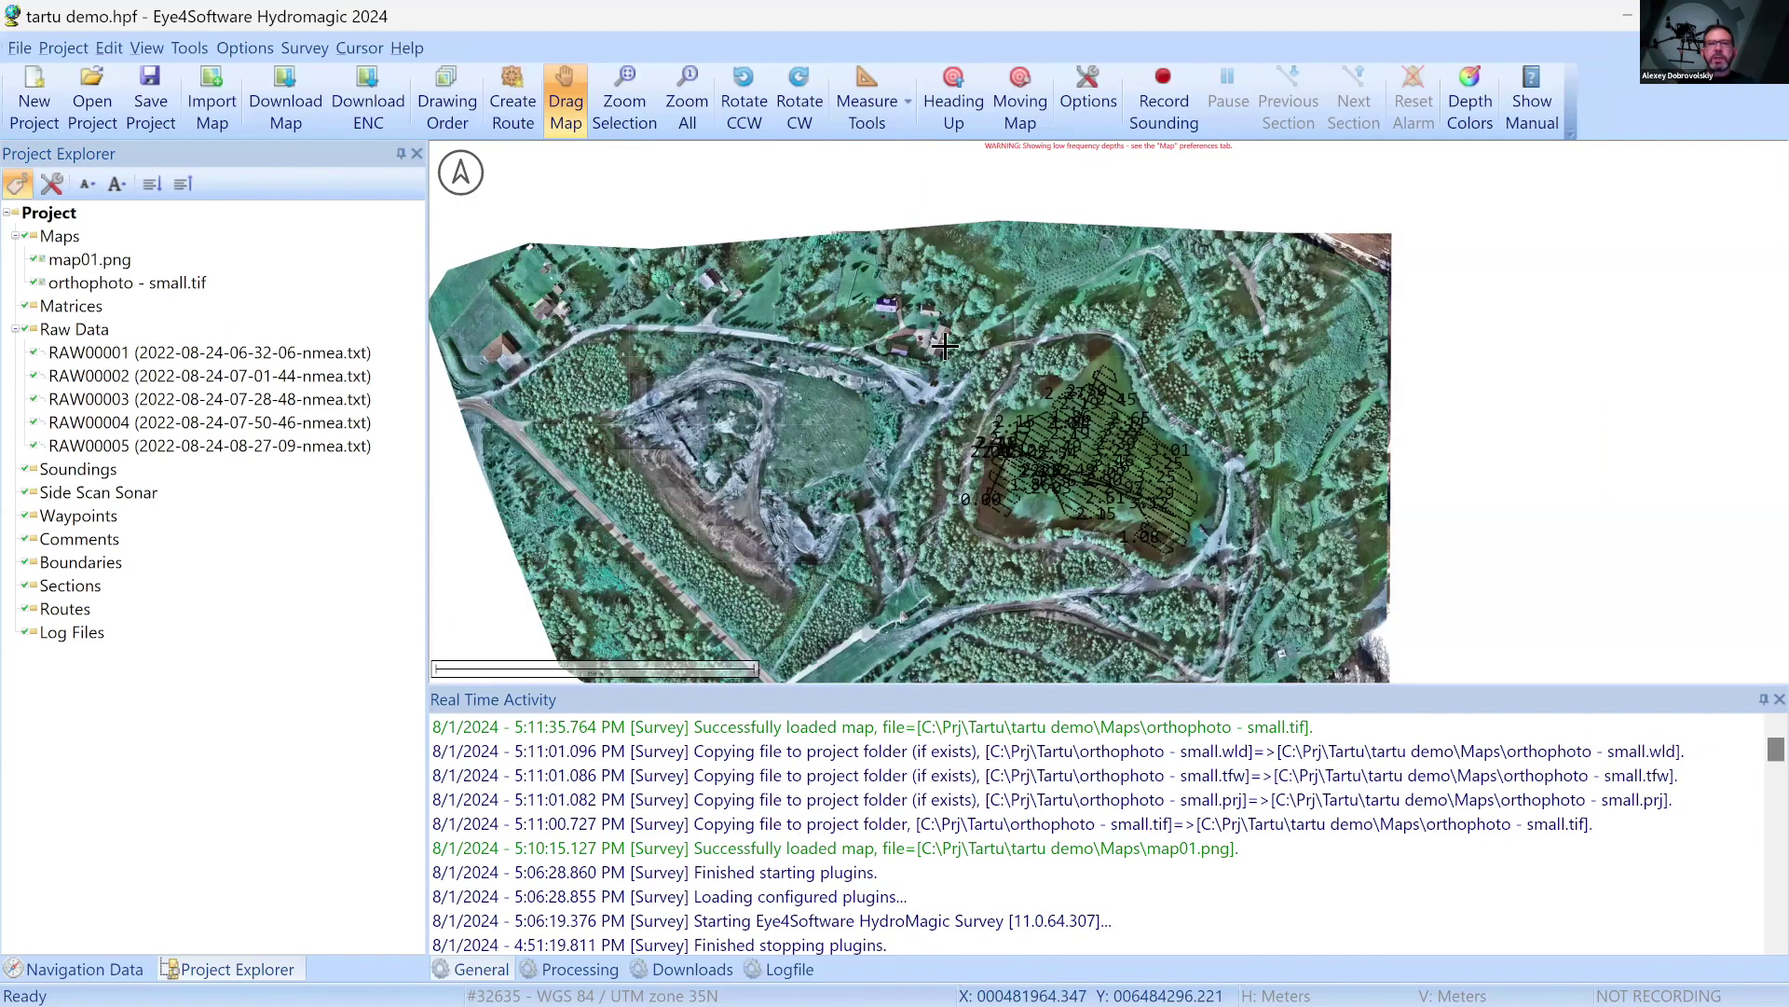
scroll(1105, 405, up, 1)
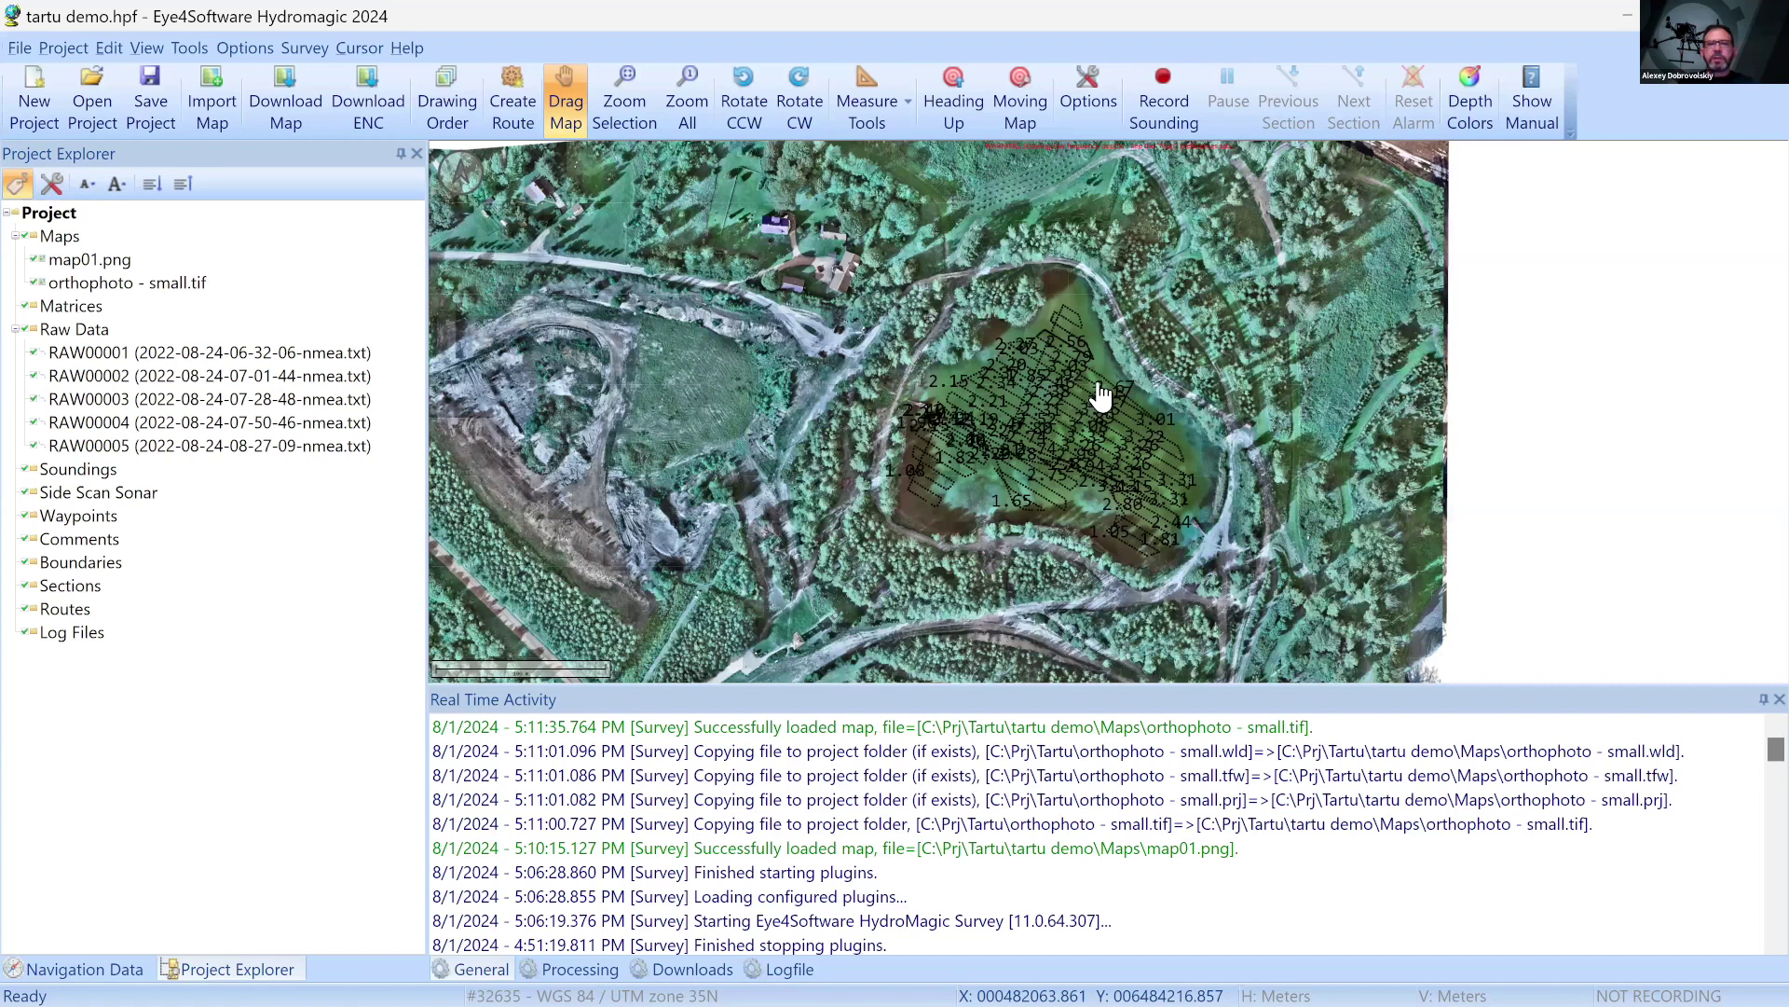
scroll(954, 447, up, 3)
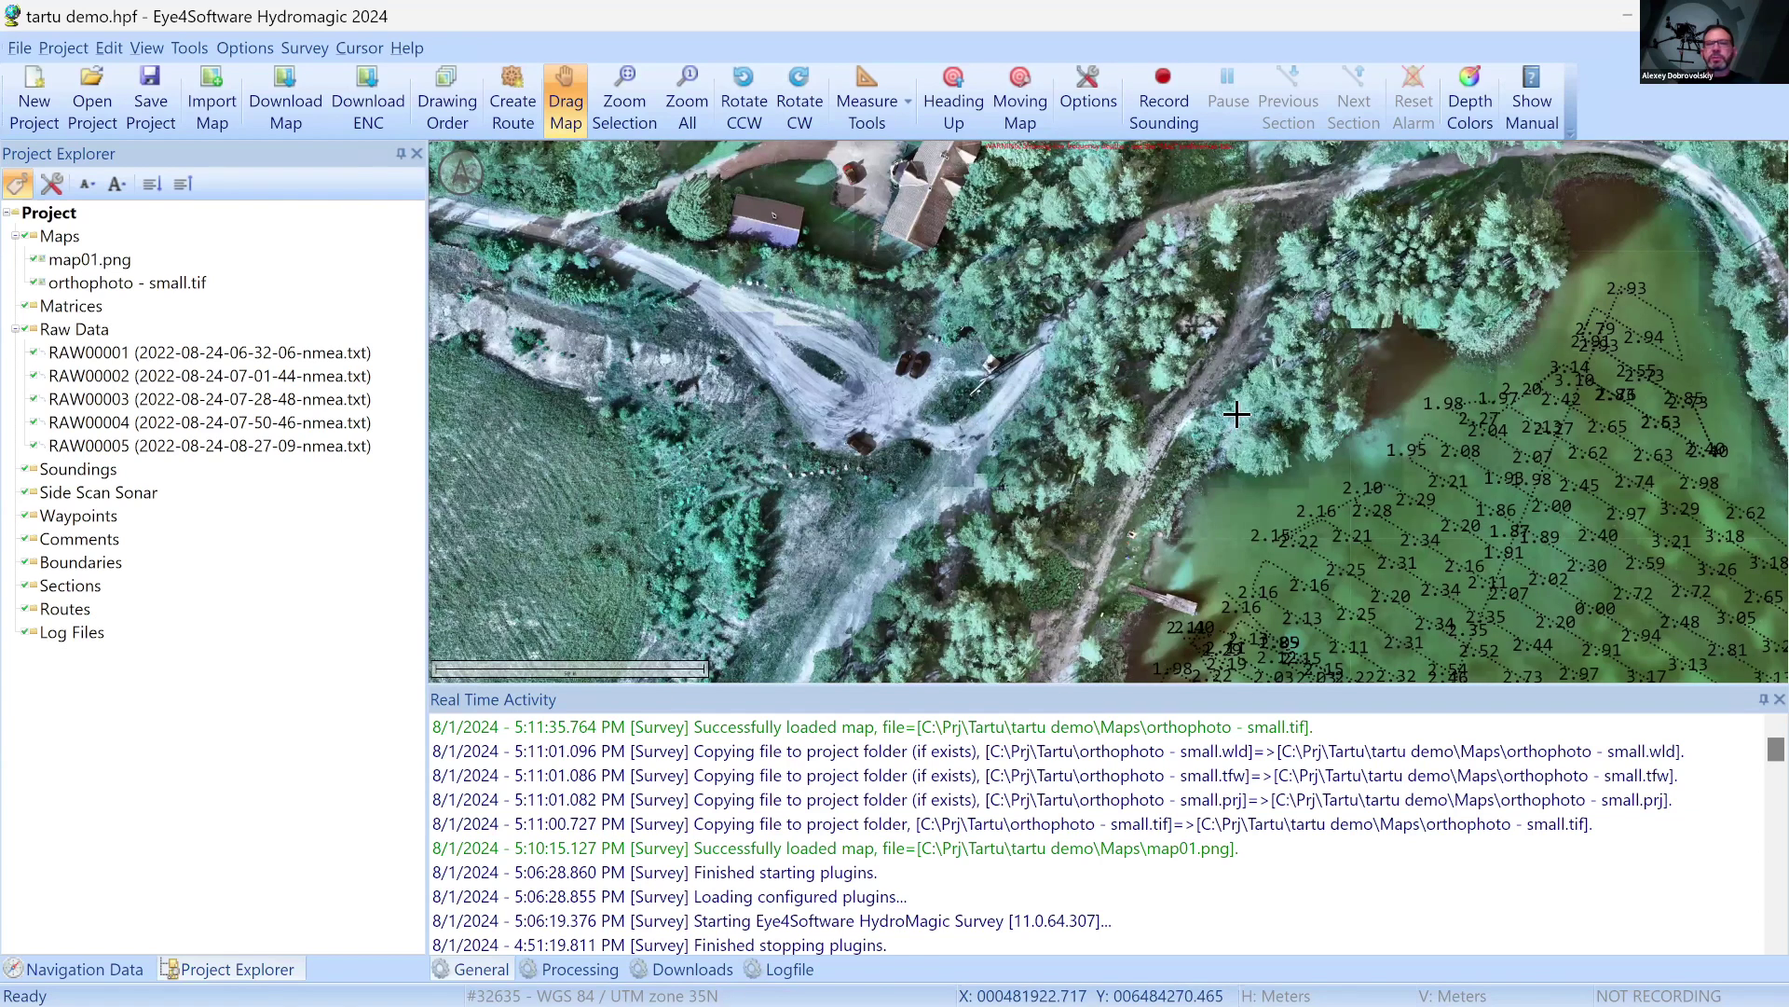
scroll(1132, 363, up, 2)
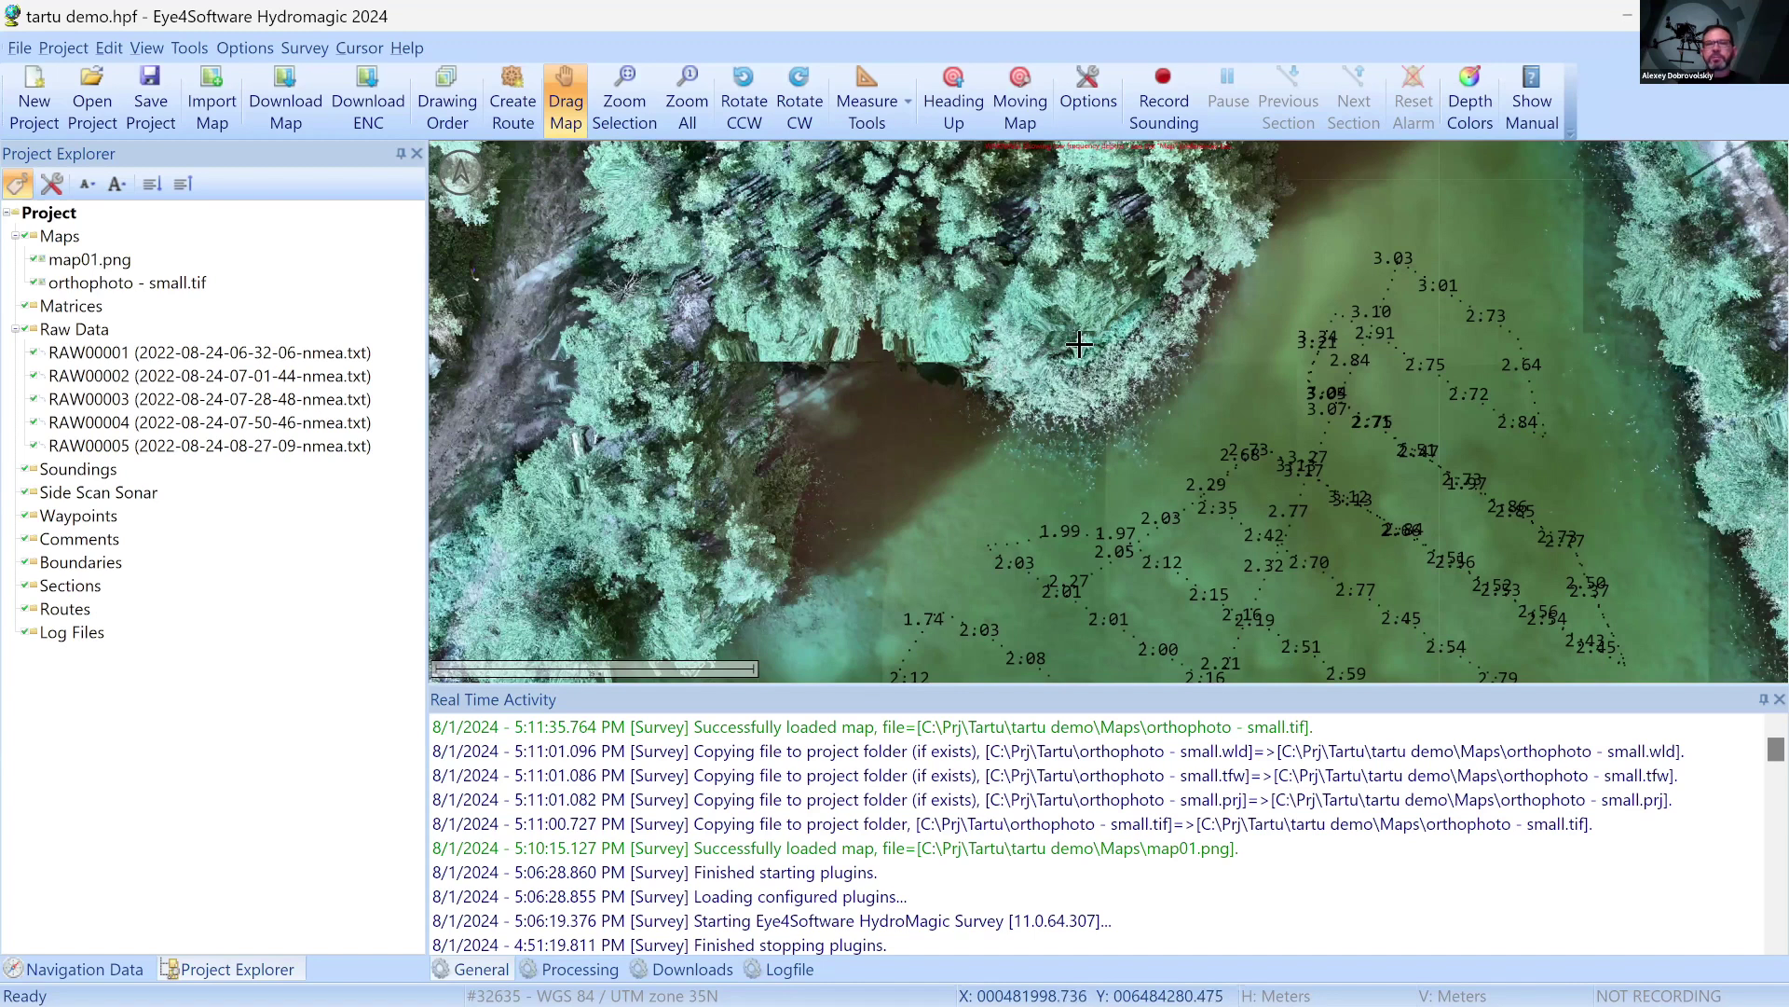
scroll(1152, 398, up, 1)
scroll(1164, 403, up, 1)
scroll(1167, 399, up, 1)
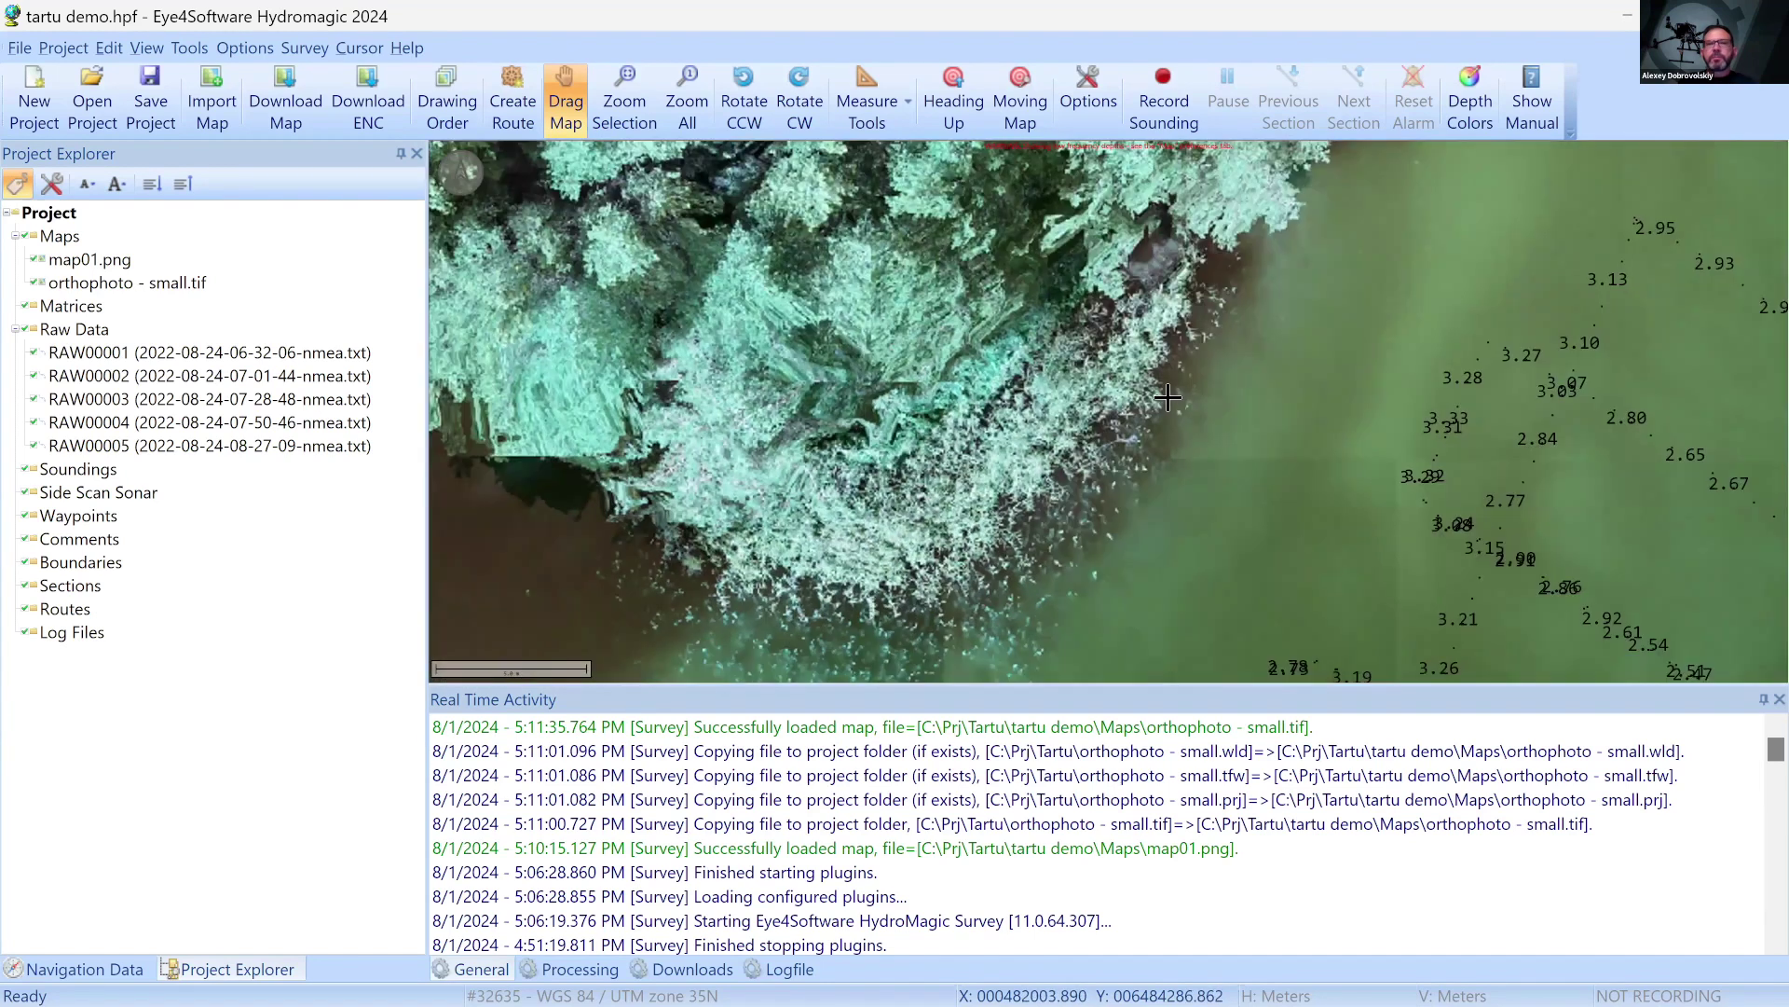
scroll(1165, 429, down, 3)
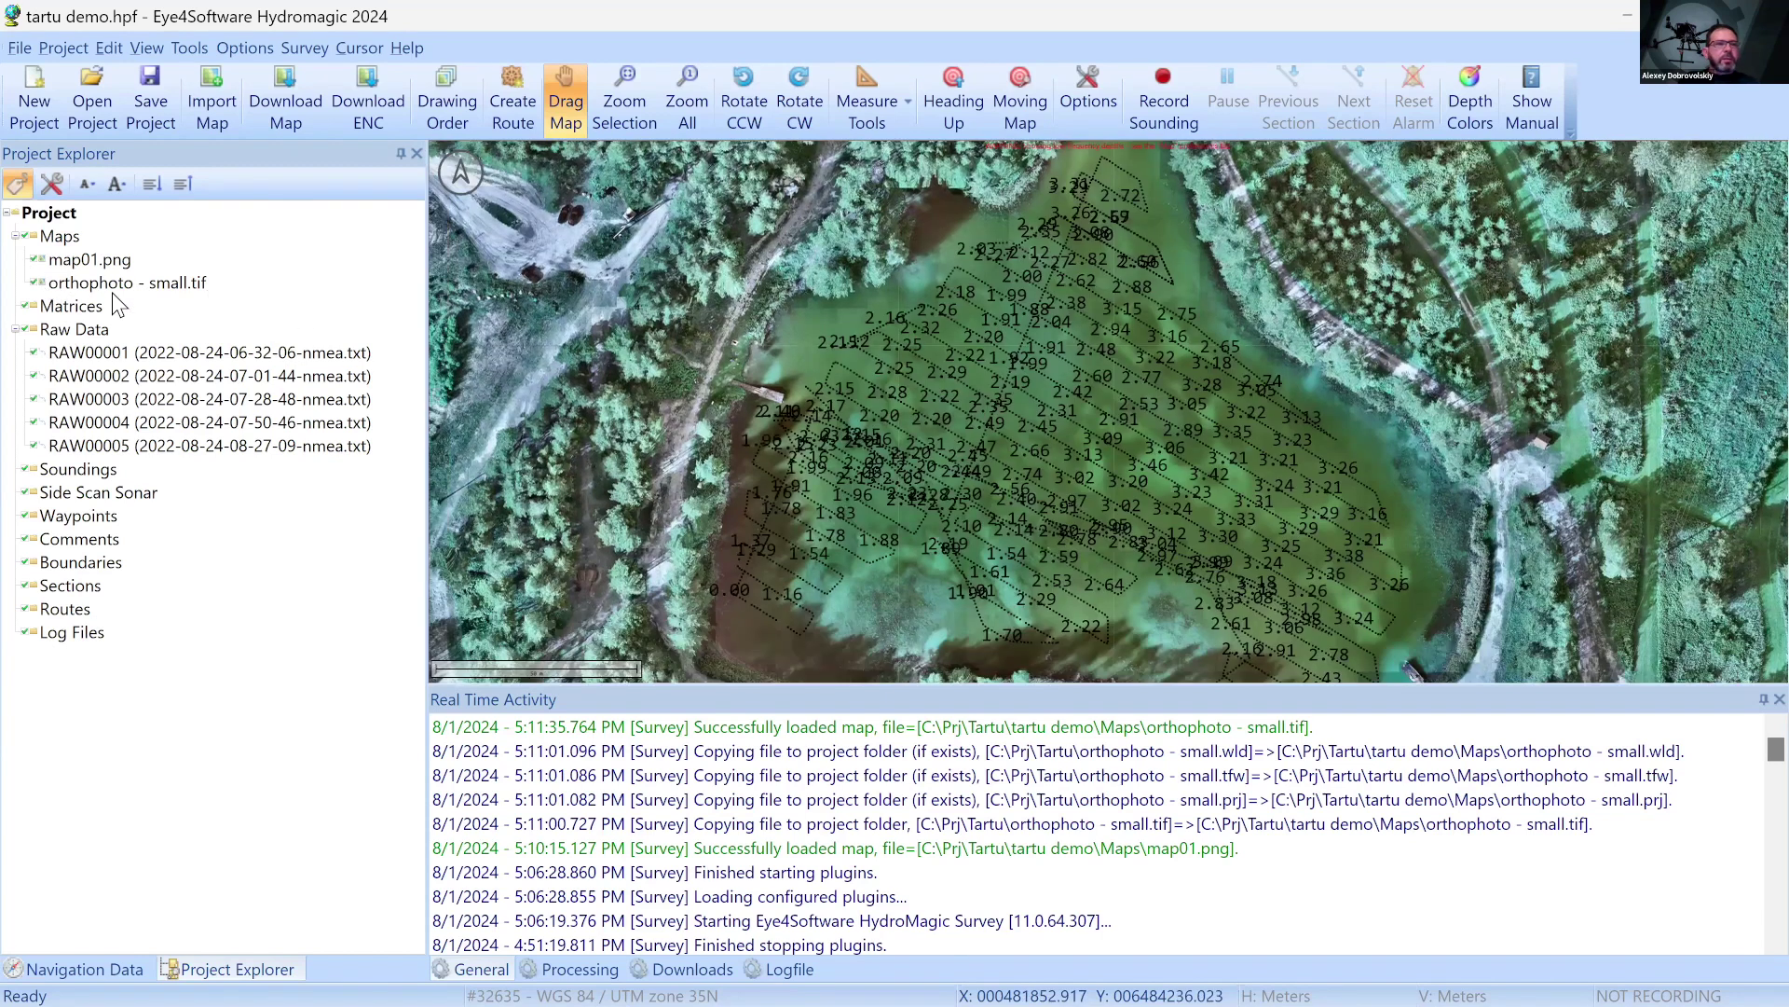
drag(553, 419, 1109, 610)
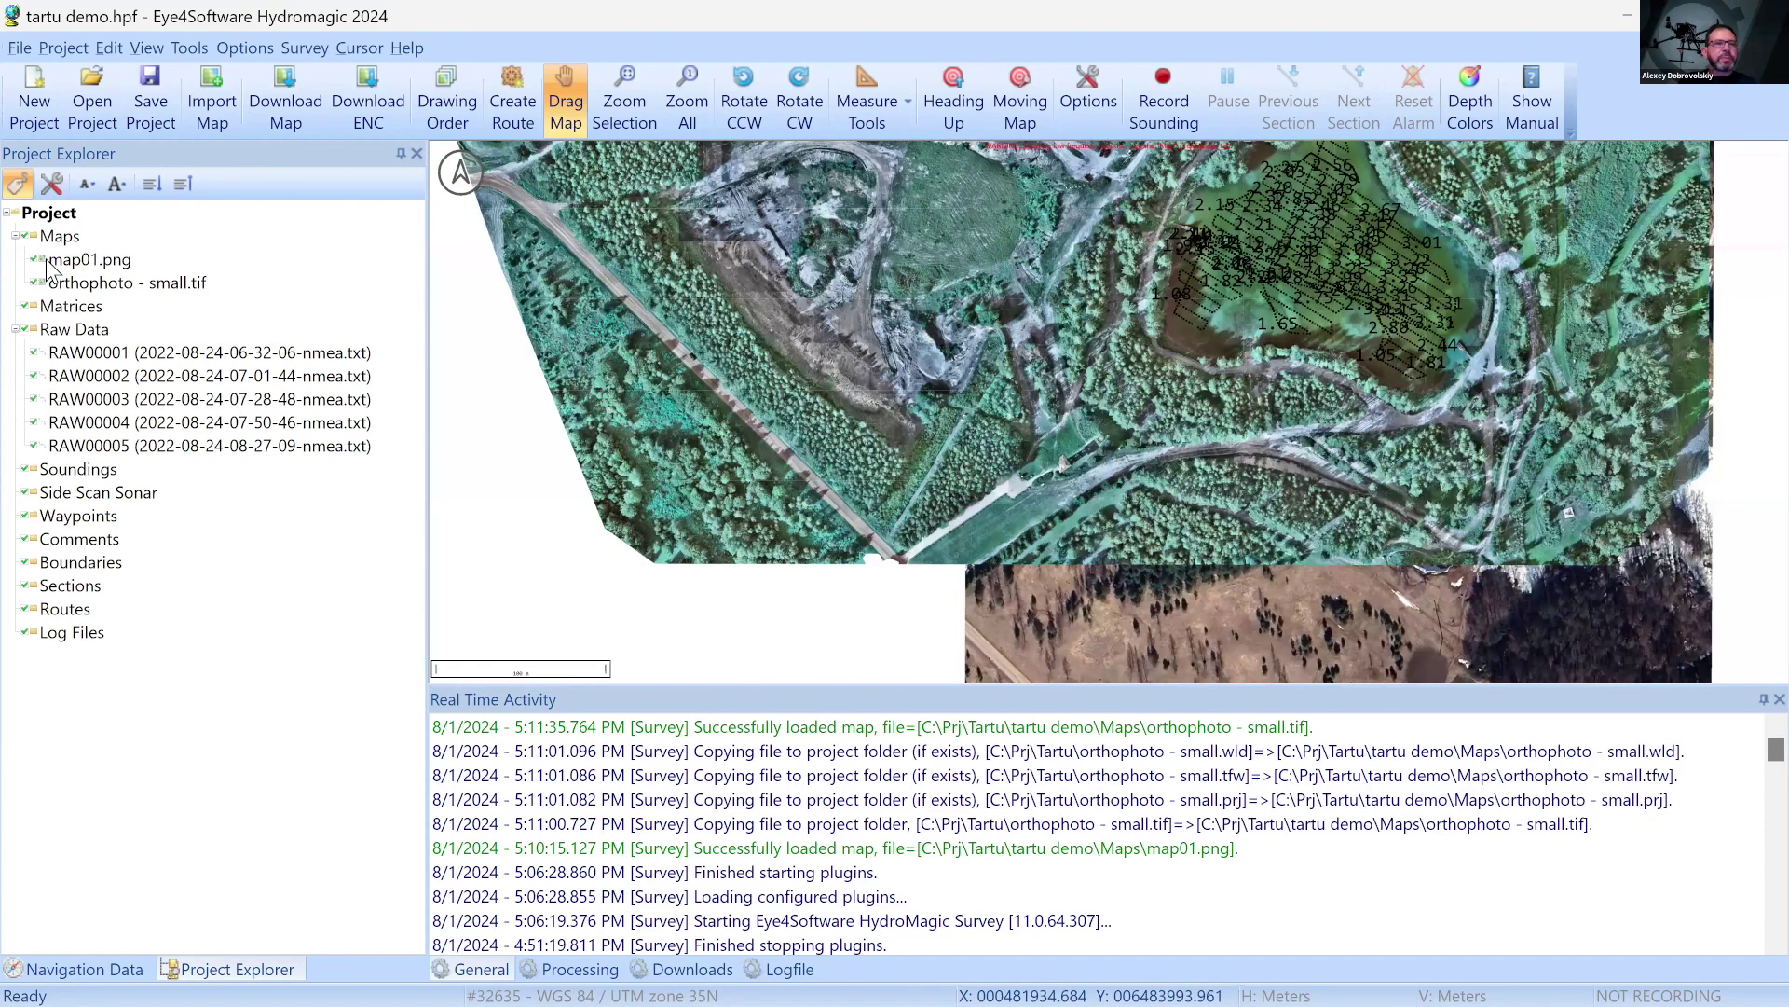
Hide the map01.png background map and inspect the survey soundings over the orthophoto's pond up close
click(35, 260)
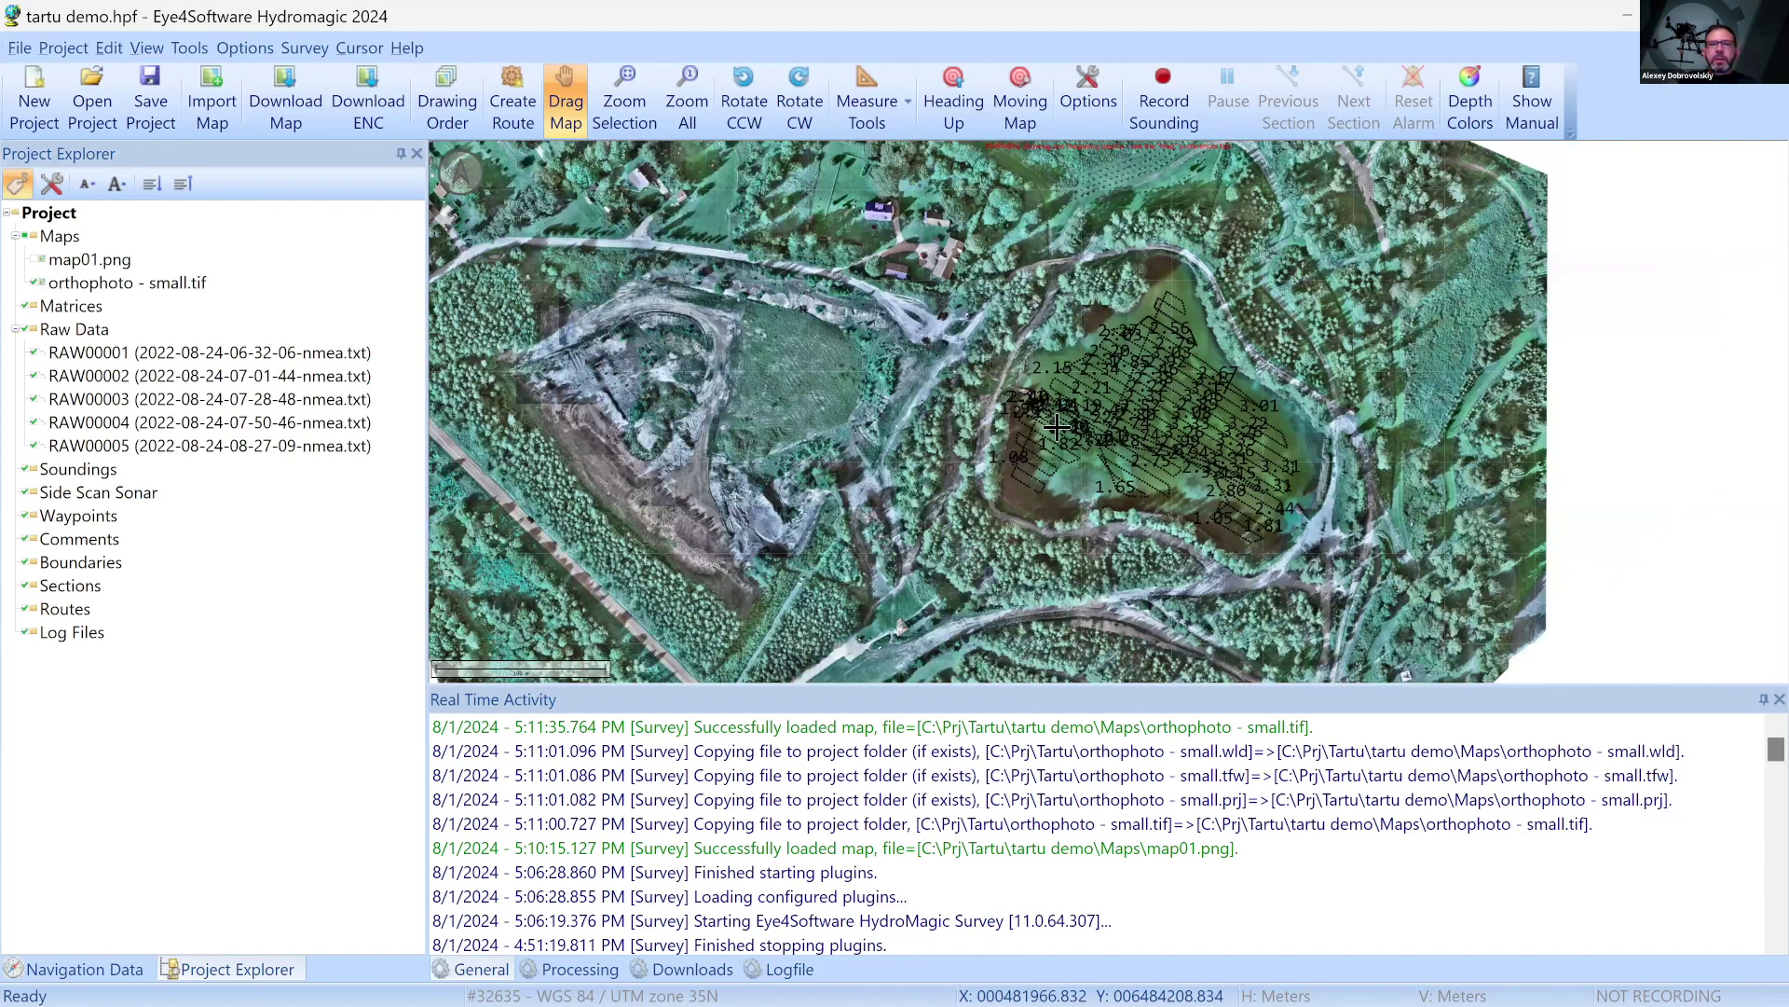
scroll(1058, 441, up, 2)
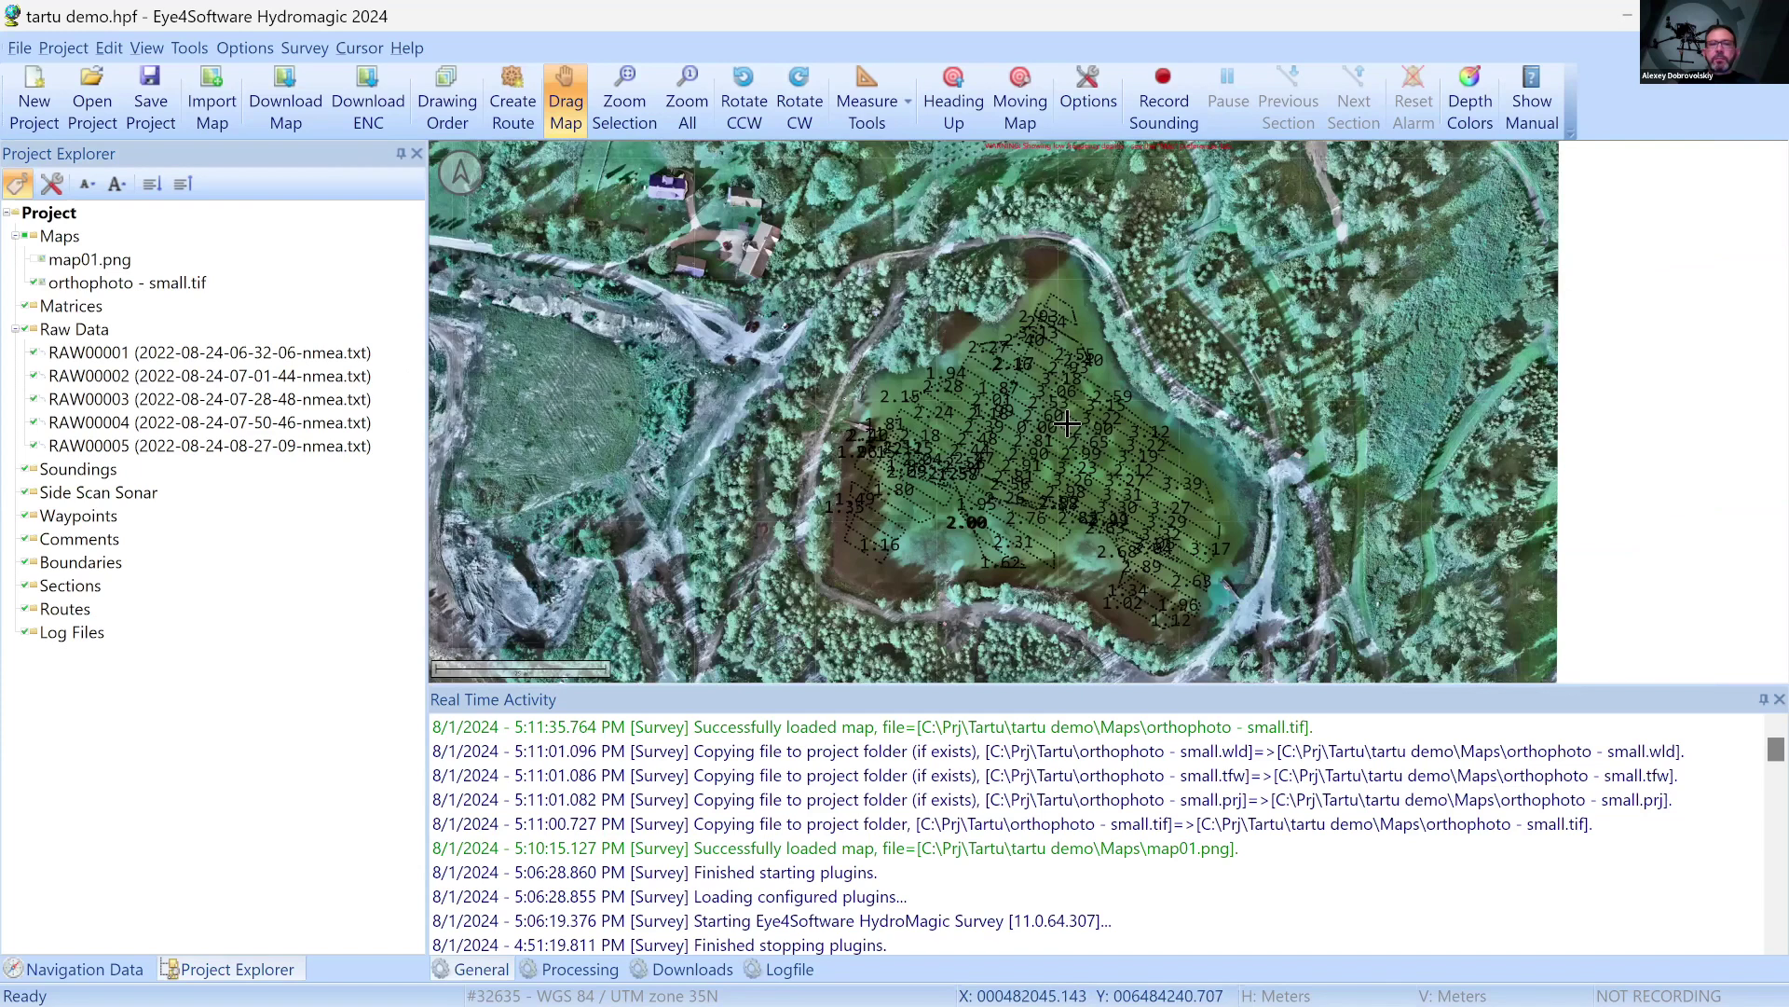
scroll(1081, 402, up, 2)
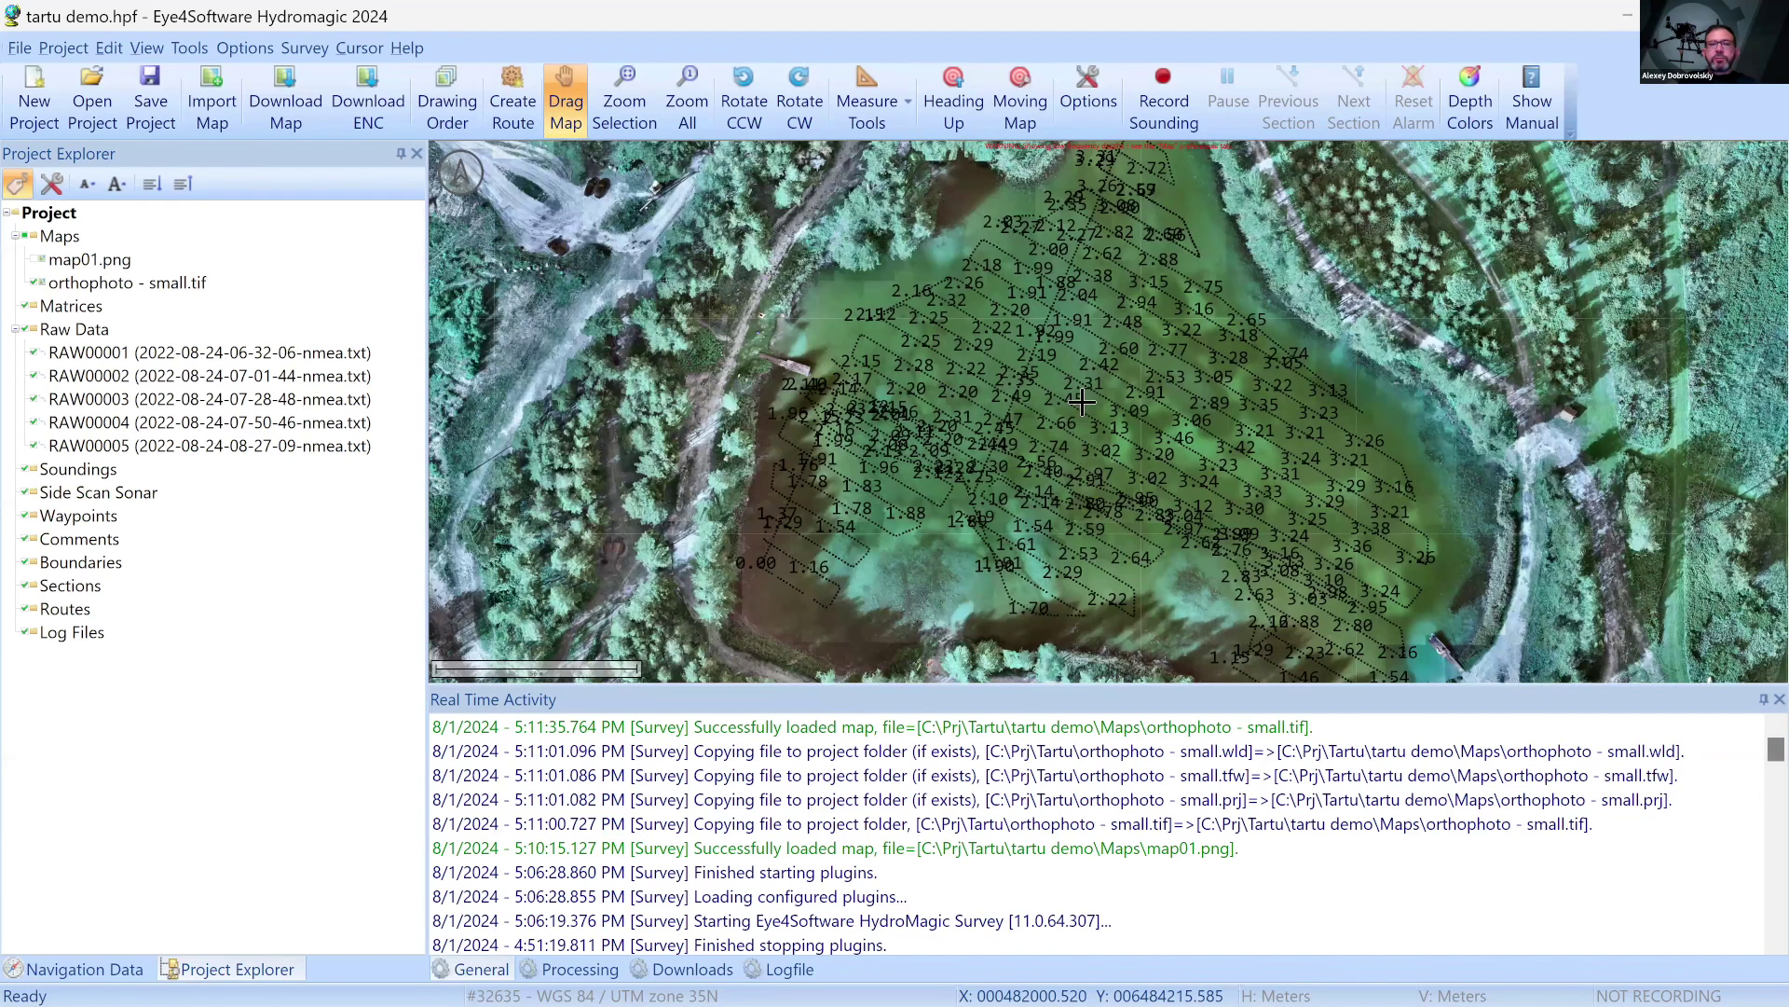
scroll(1081, 402, up, 2)
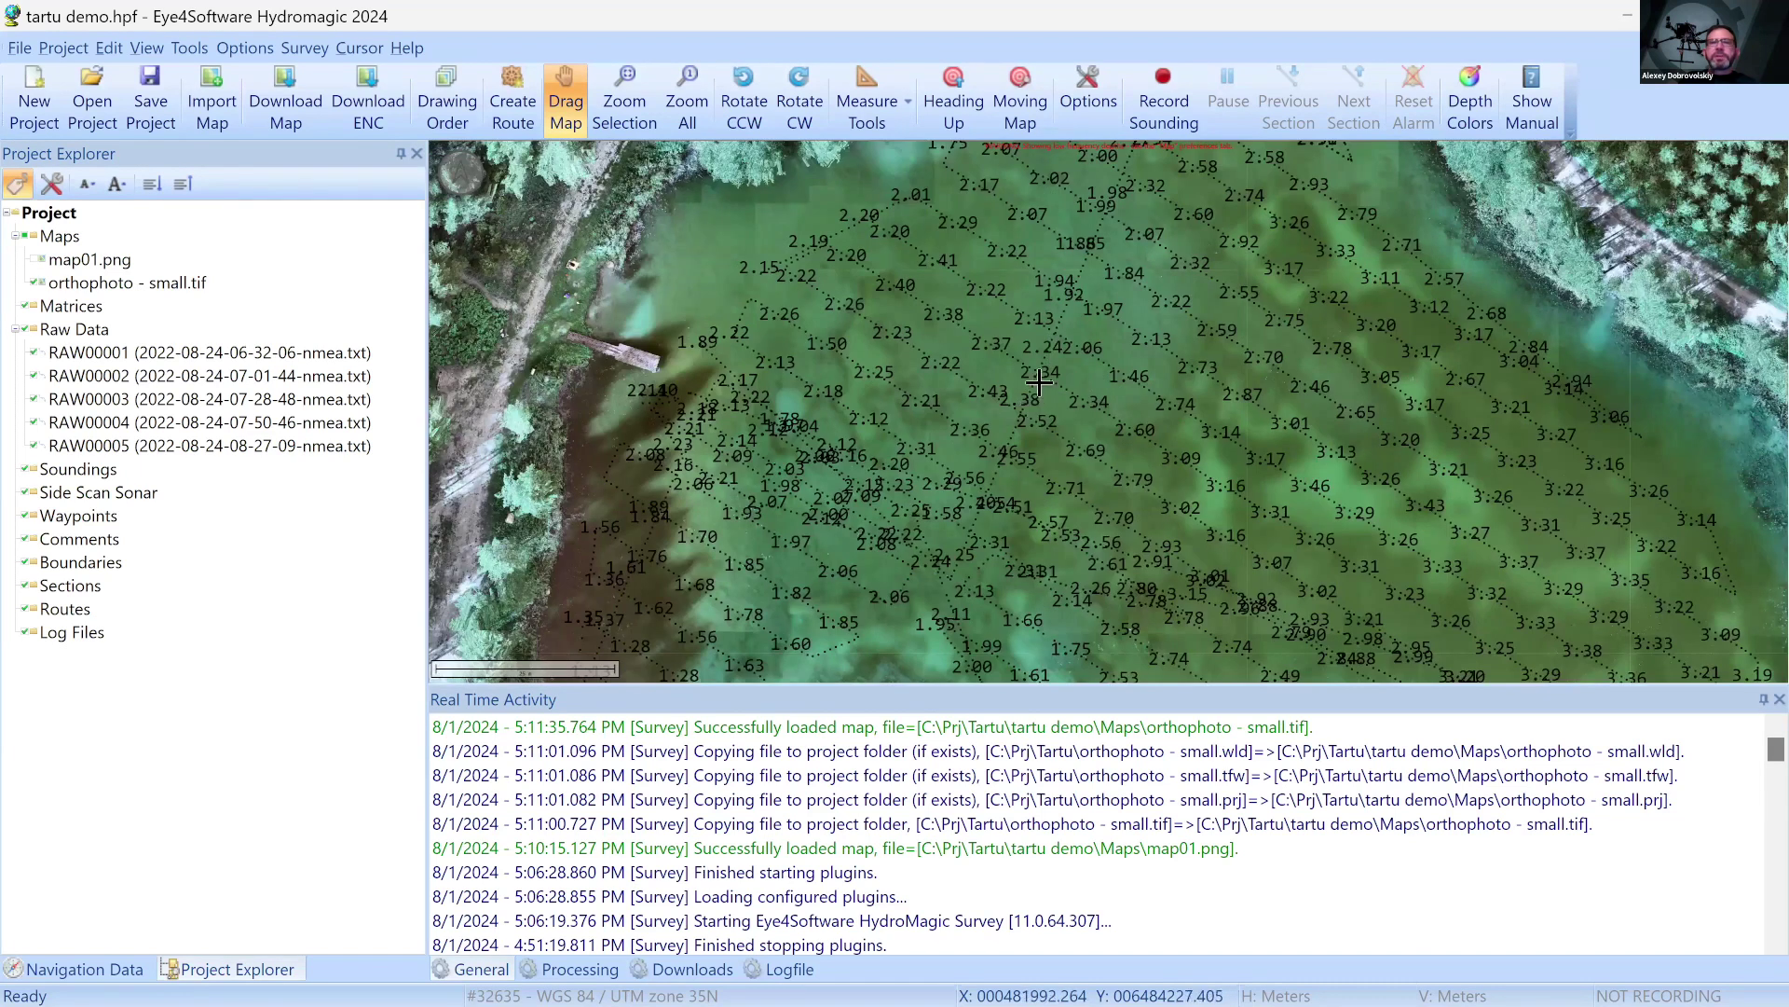
scroll(1039, 382, up, 1)
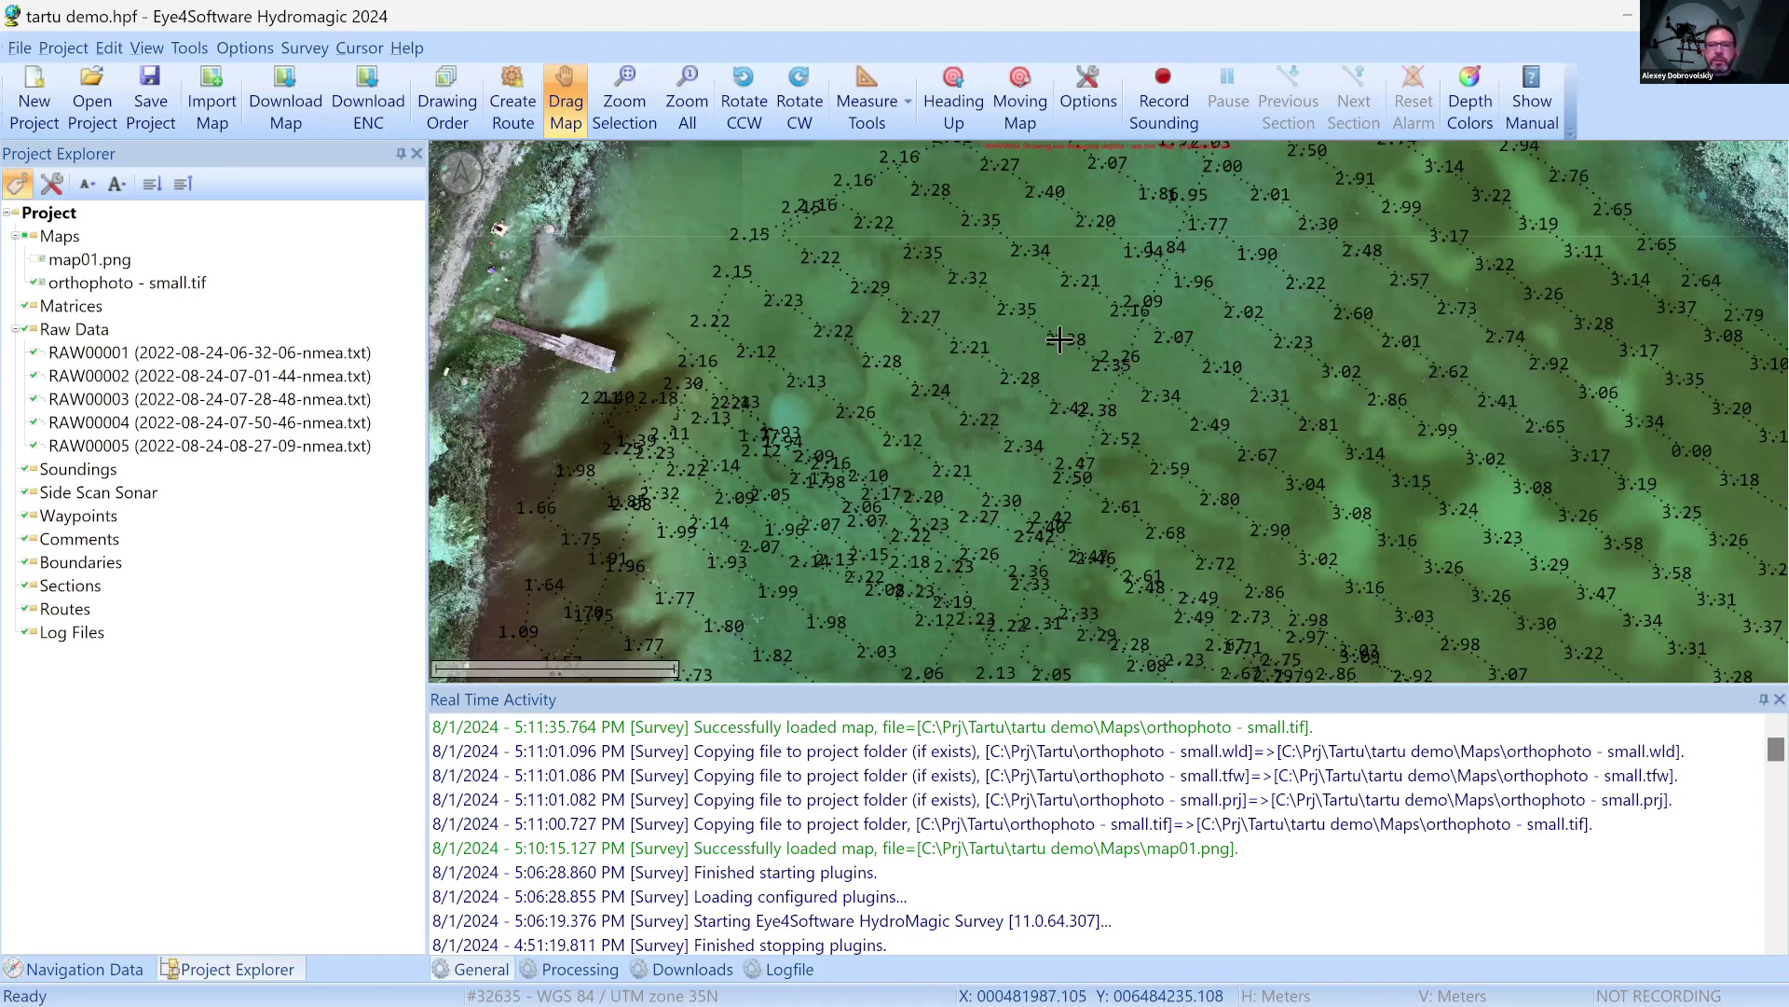
Switch to 2024_05_SPH_IS_BATHY-2.pdf, examine the File Structure diagram of echo sounder depths, and return to Hydromagic
mouse_move(1200, 970)
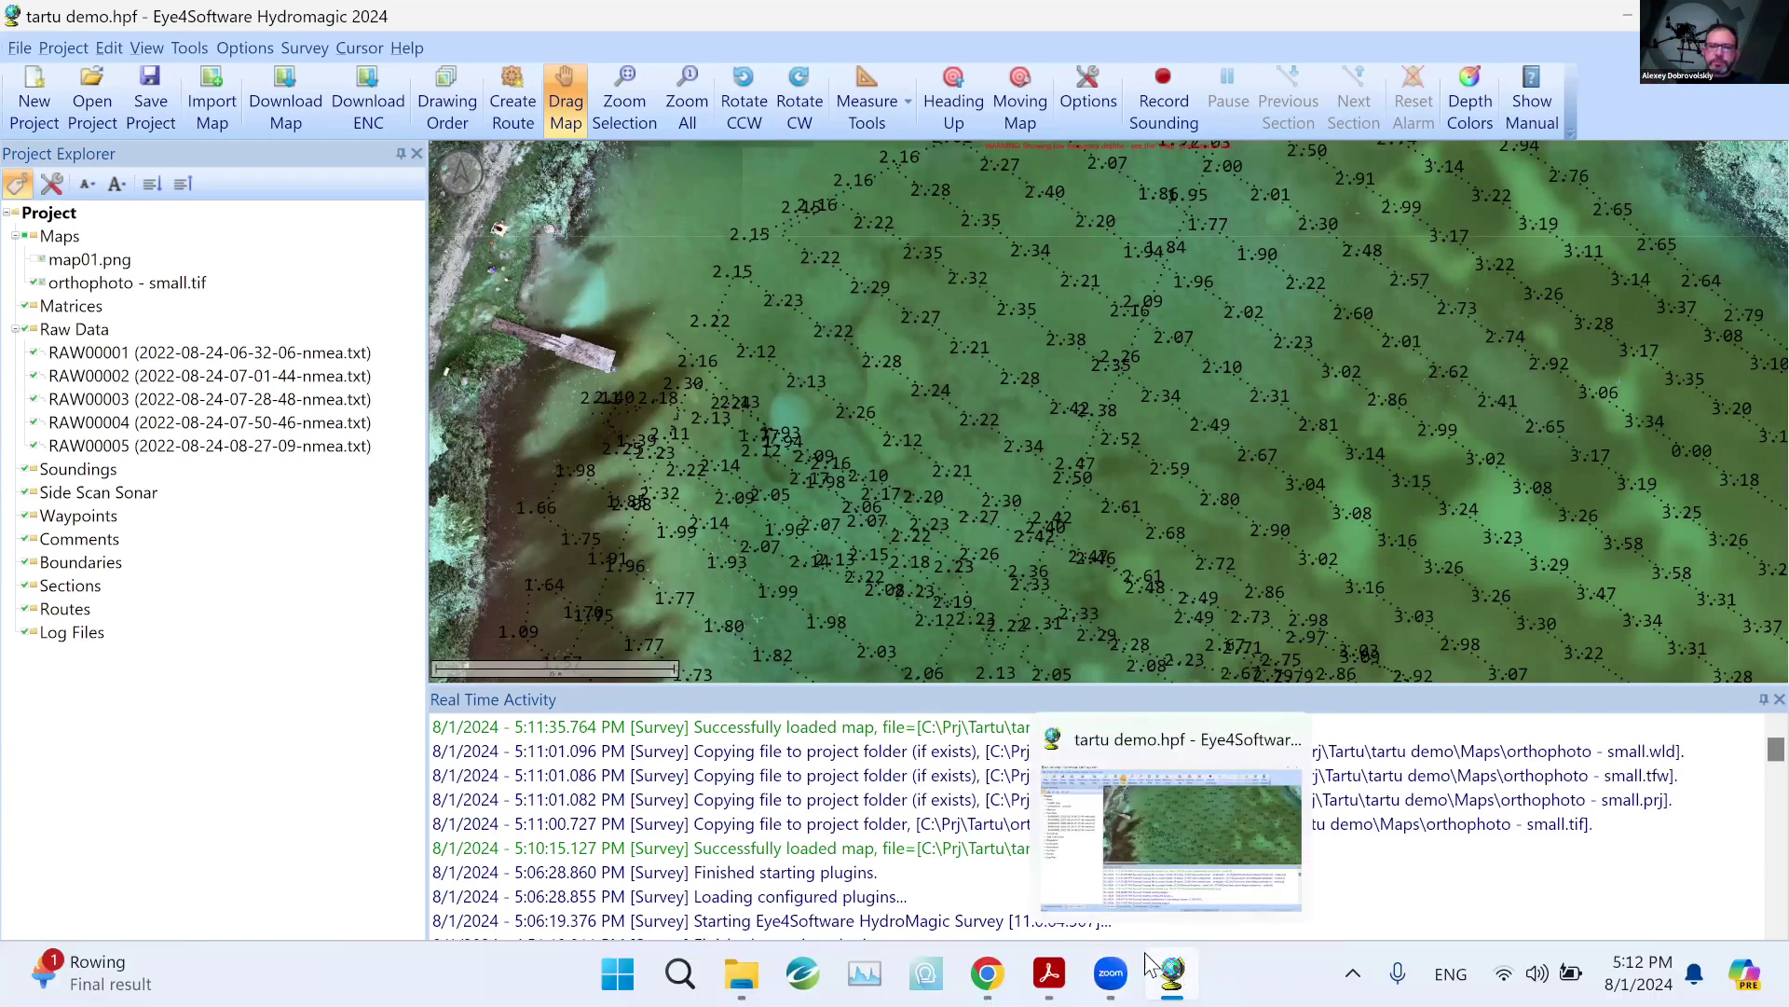
mouse_move(1048, 974)
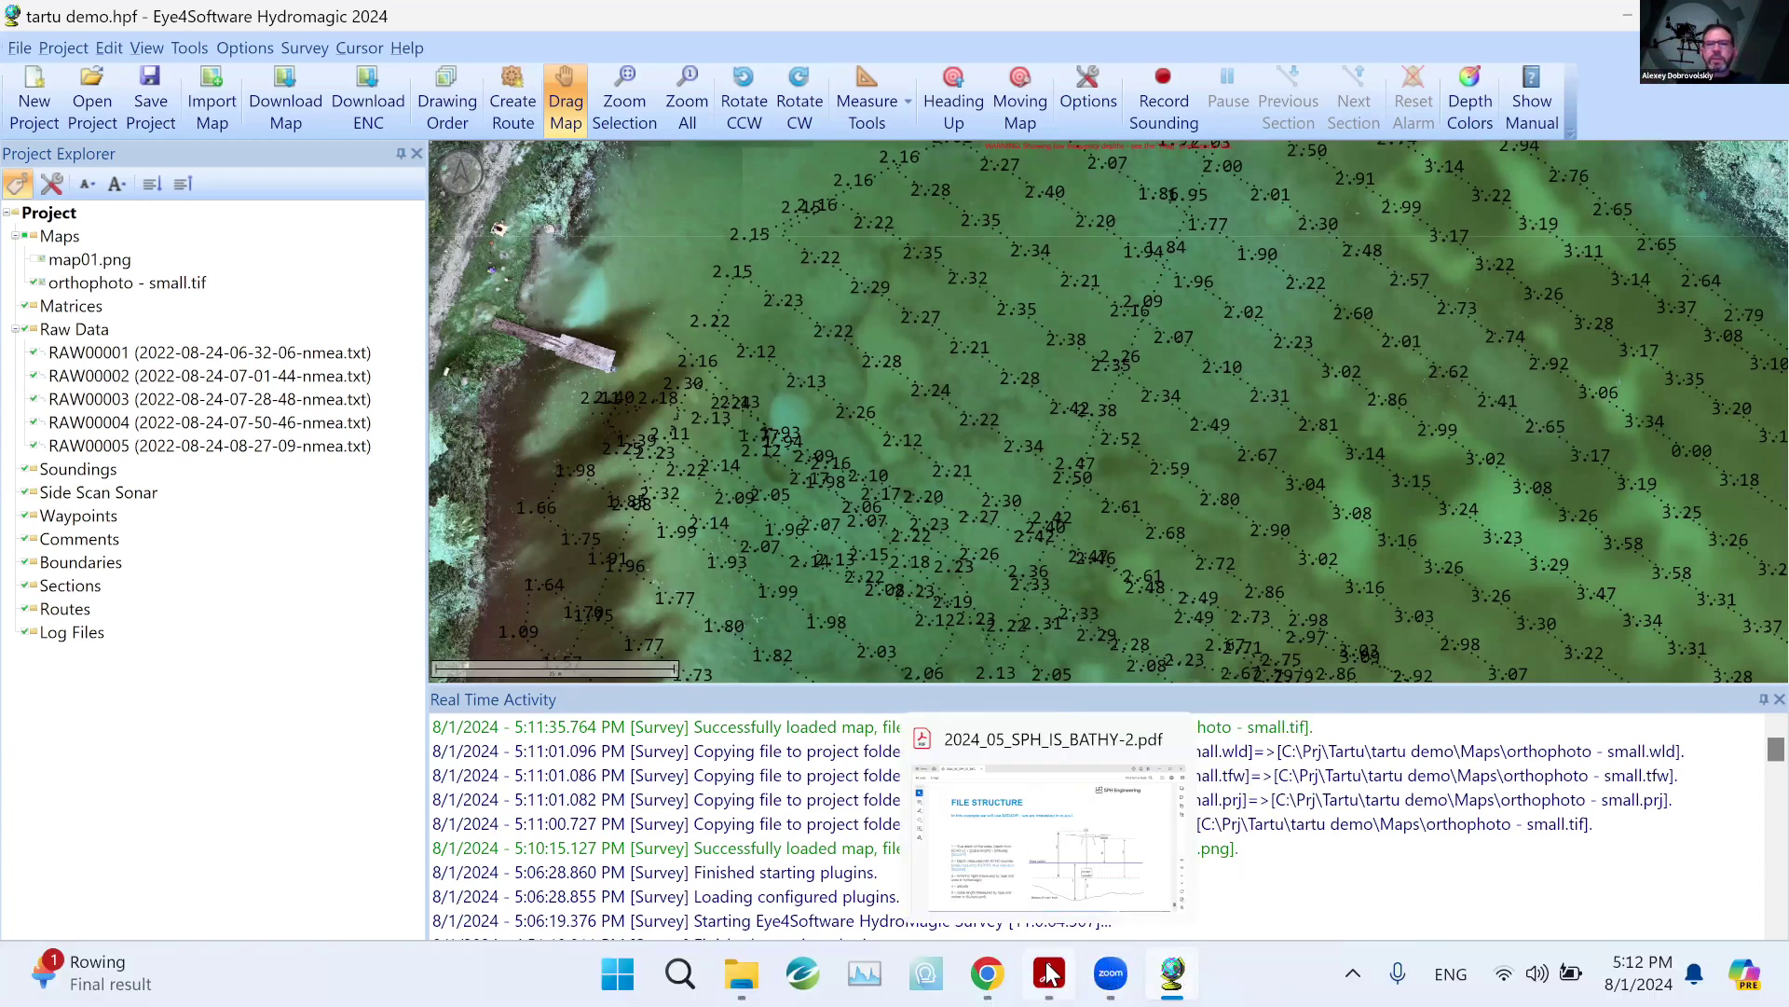
click(1107, 832)
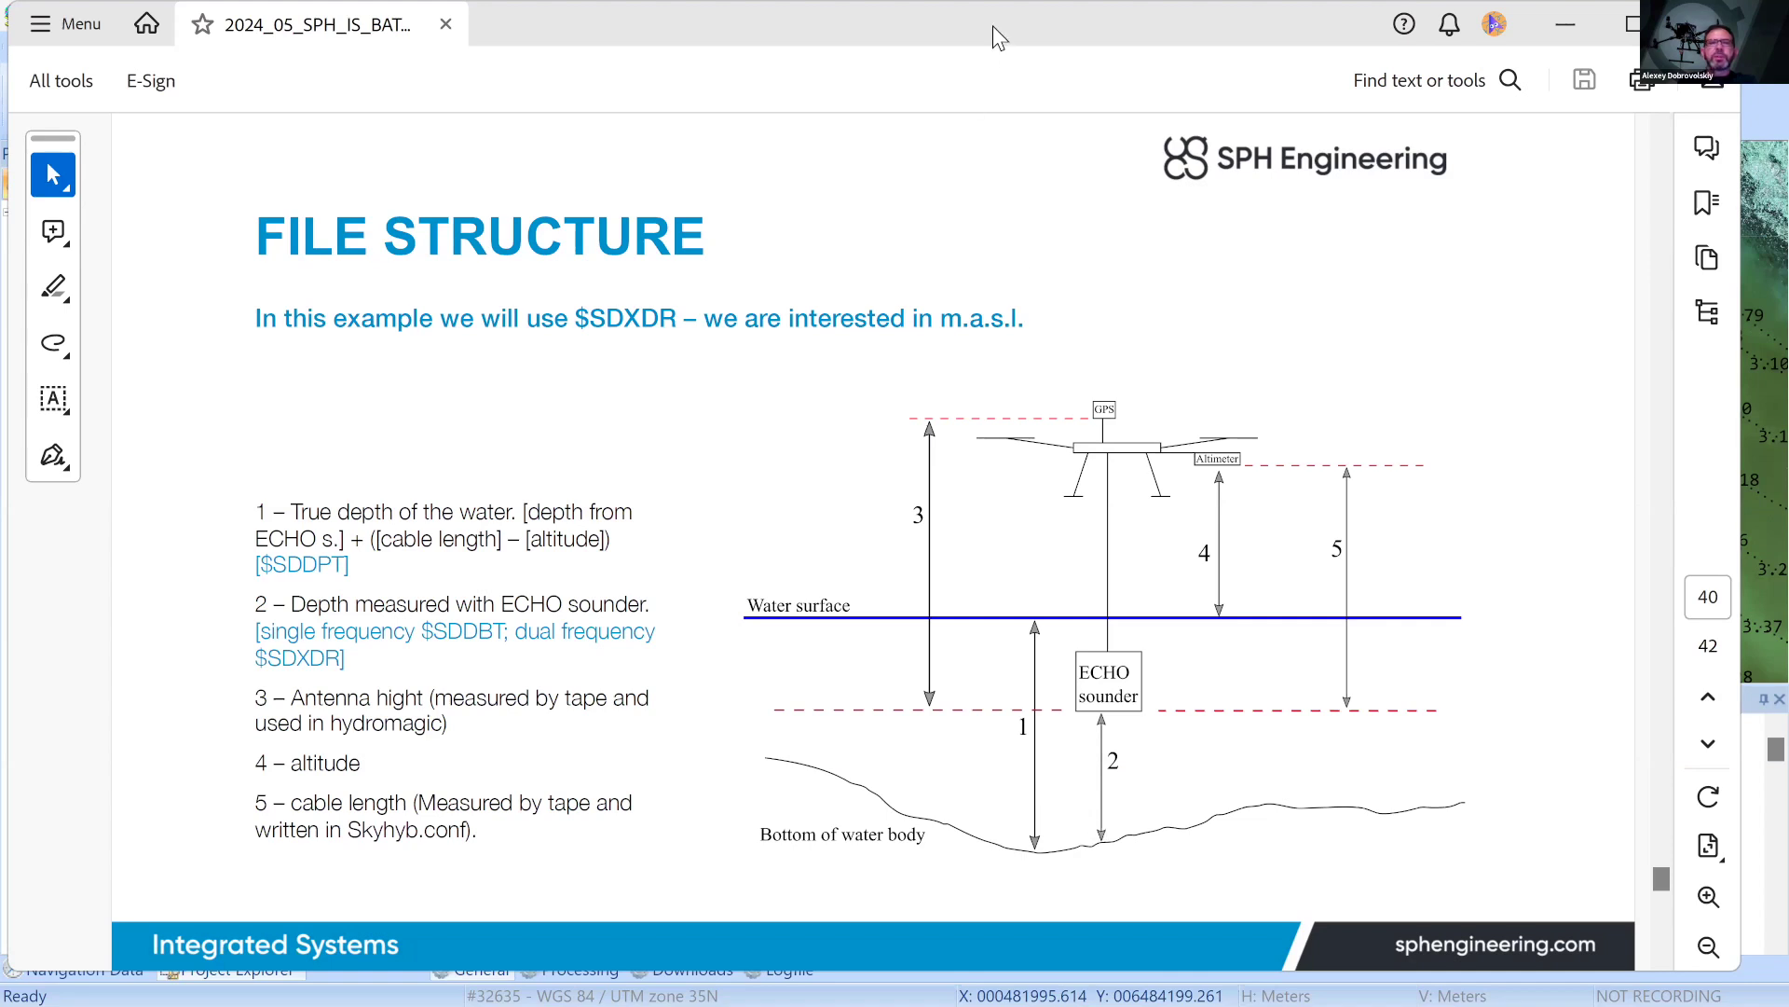
key(super+Down)
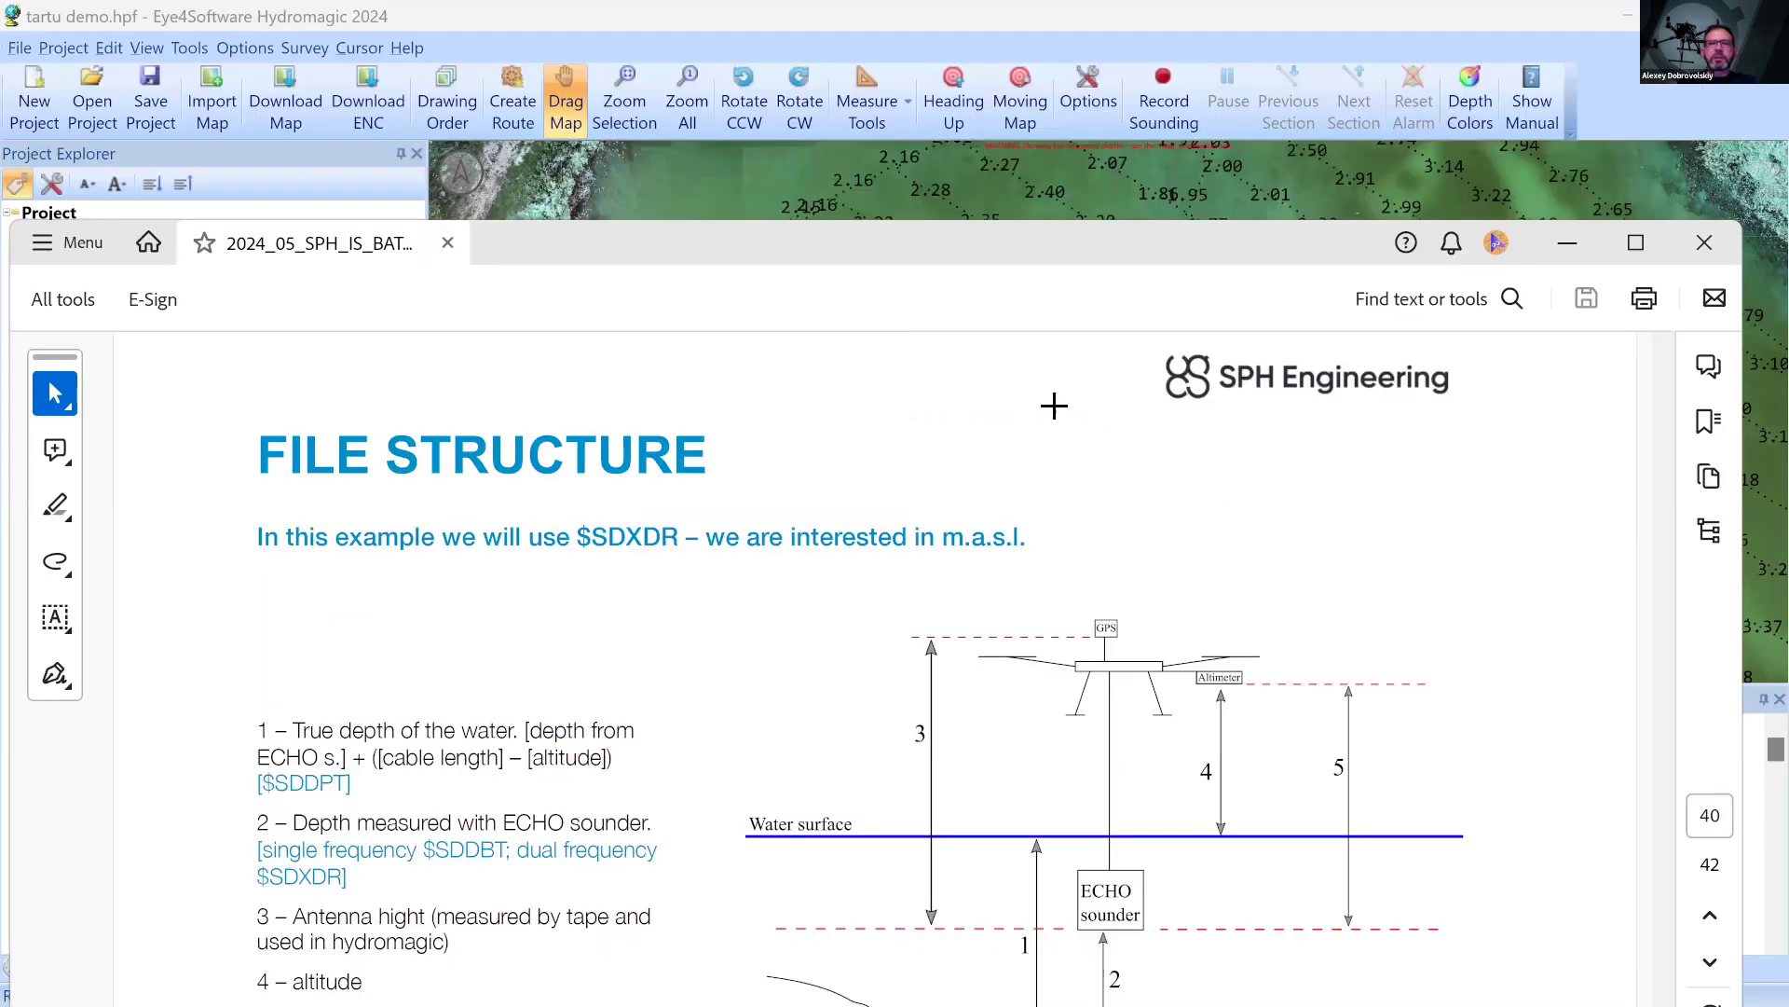
key(super+Down)
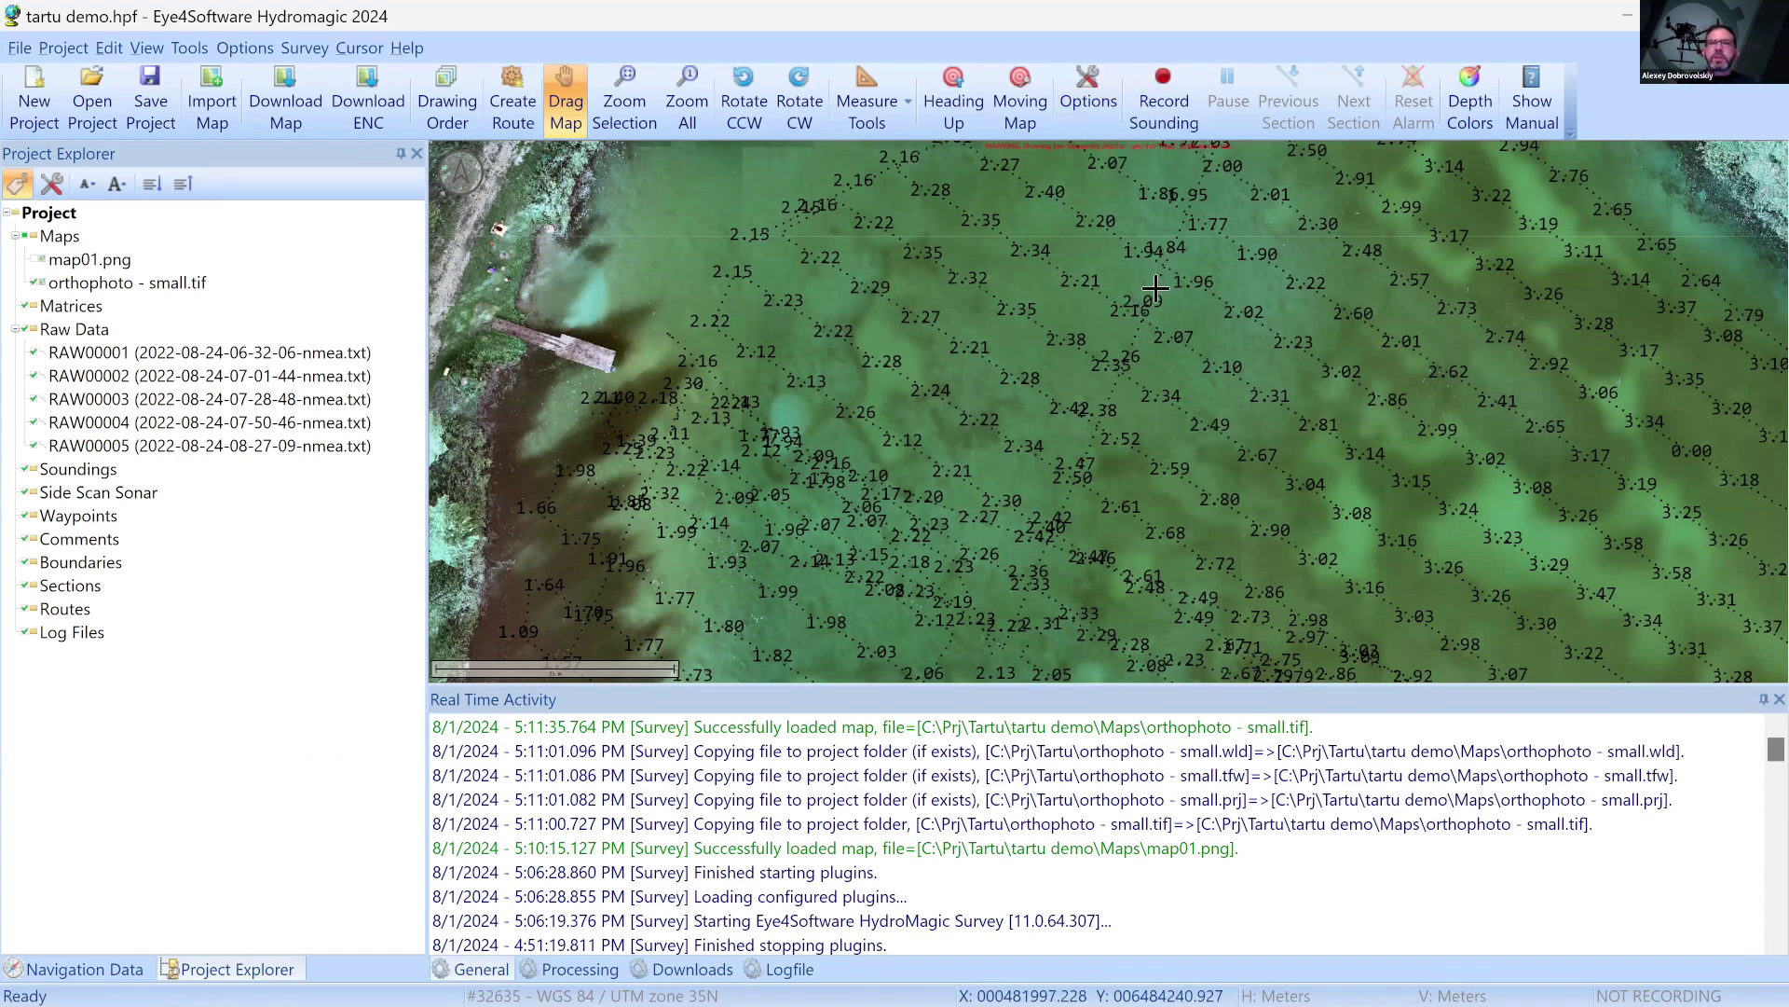
Turn off the display of low frequency depths in the map preferences and apply the change
click(1099, 84)
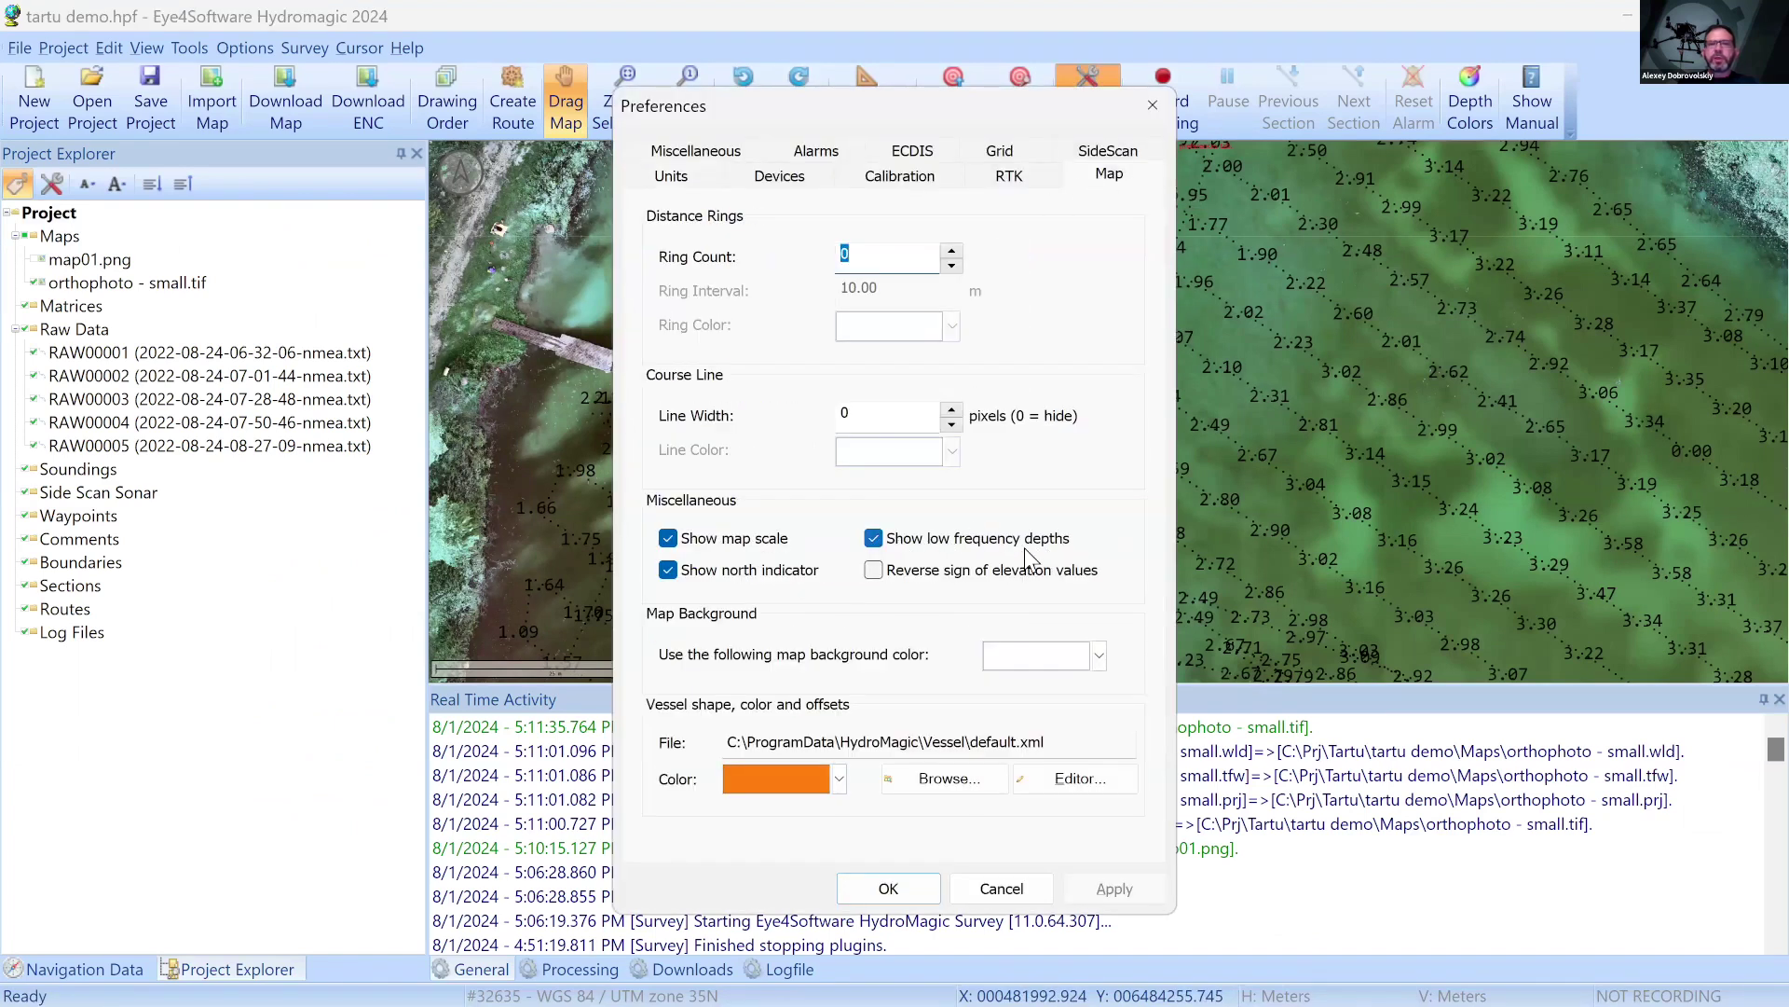
click(1010, 541)
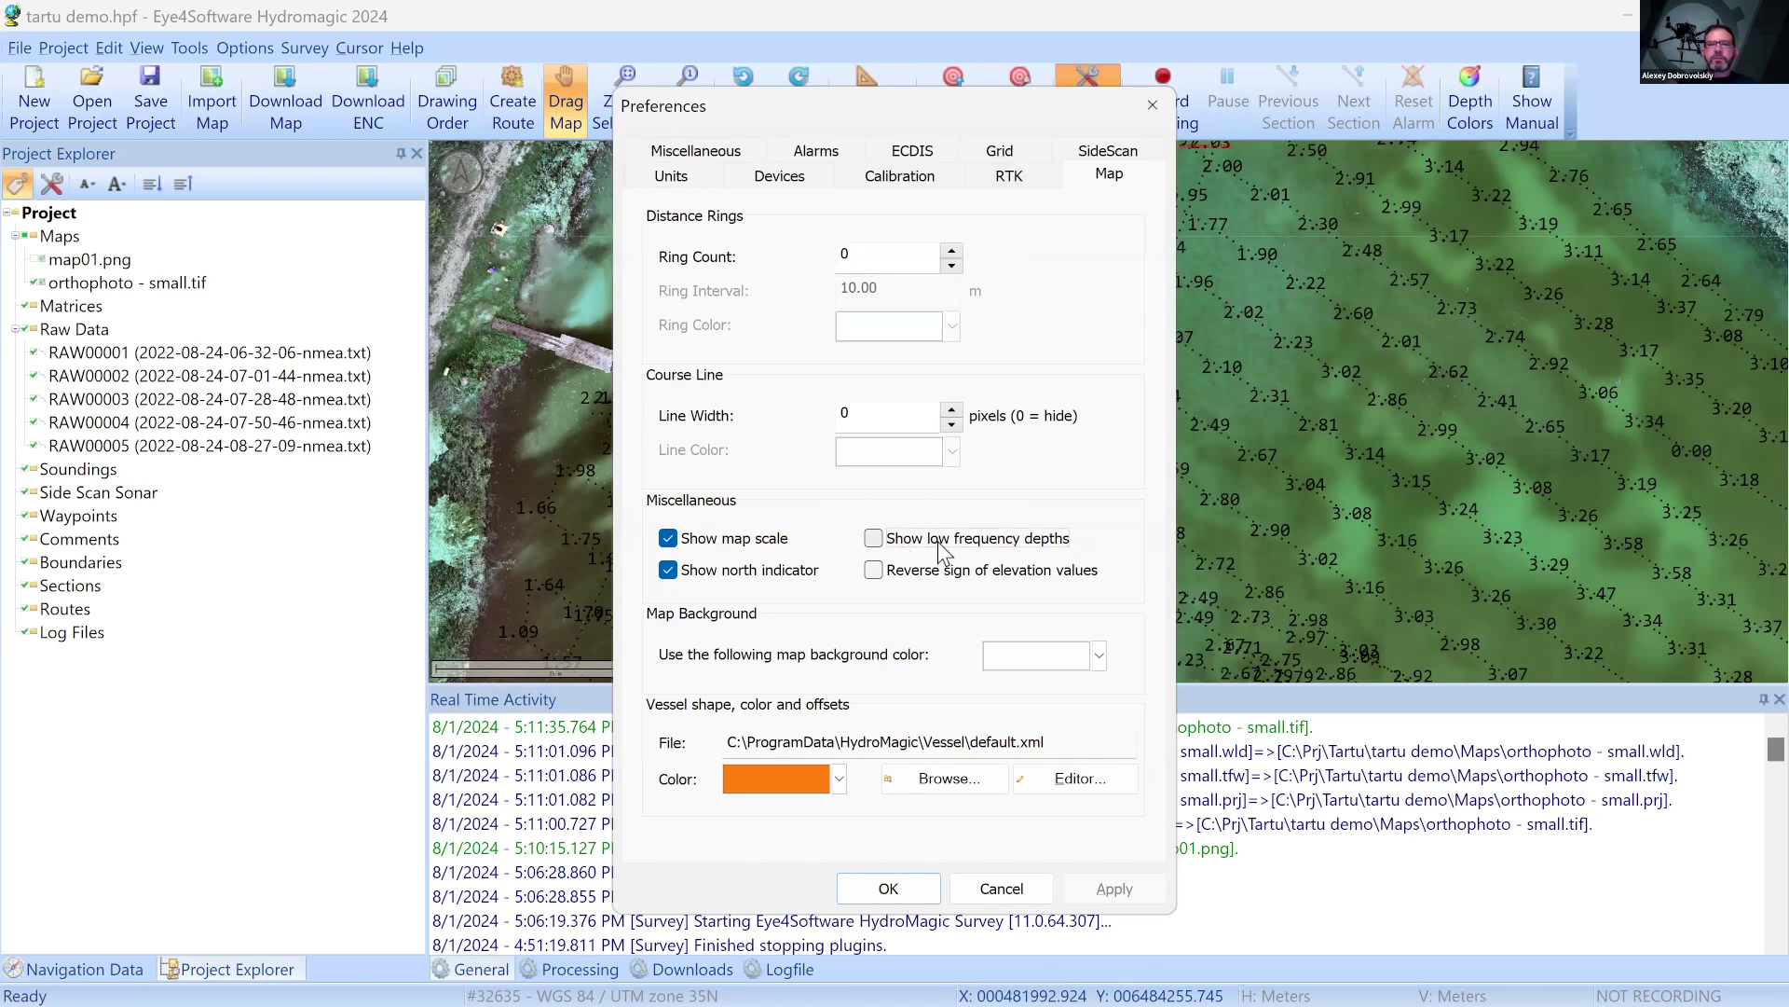
click(904, 890)
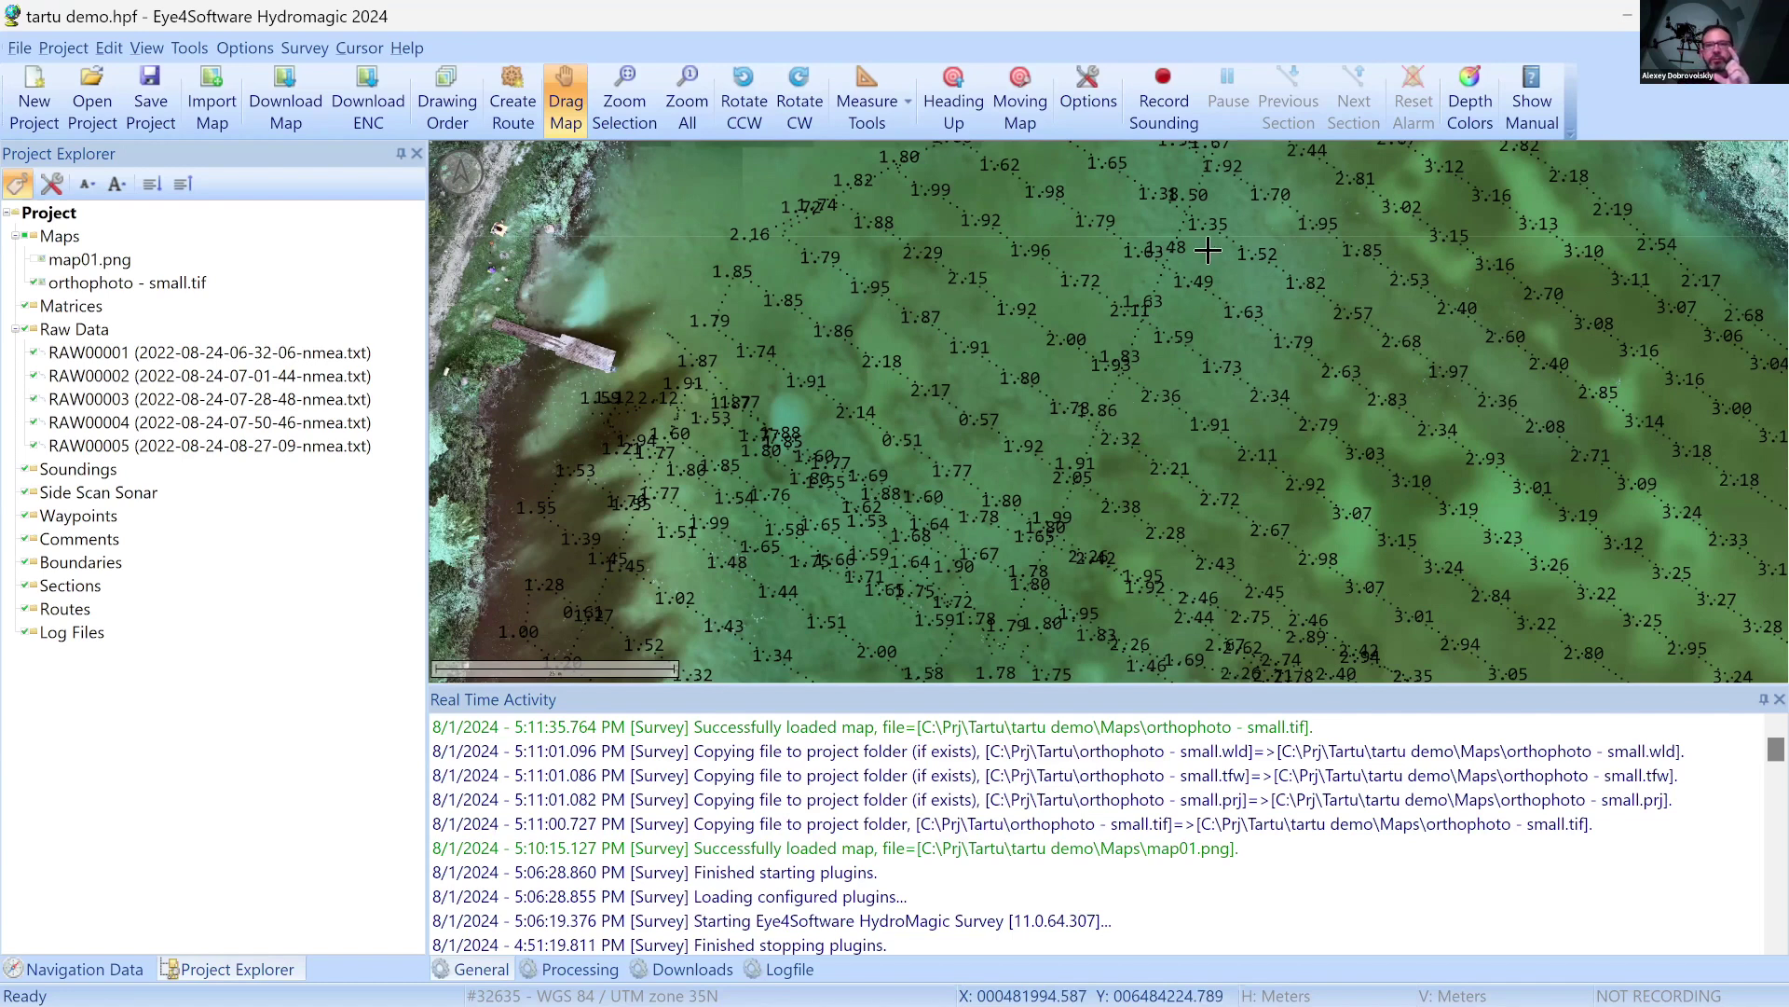
Turn the display of low frequency depths back on in the map preferences
click(1098, 92)
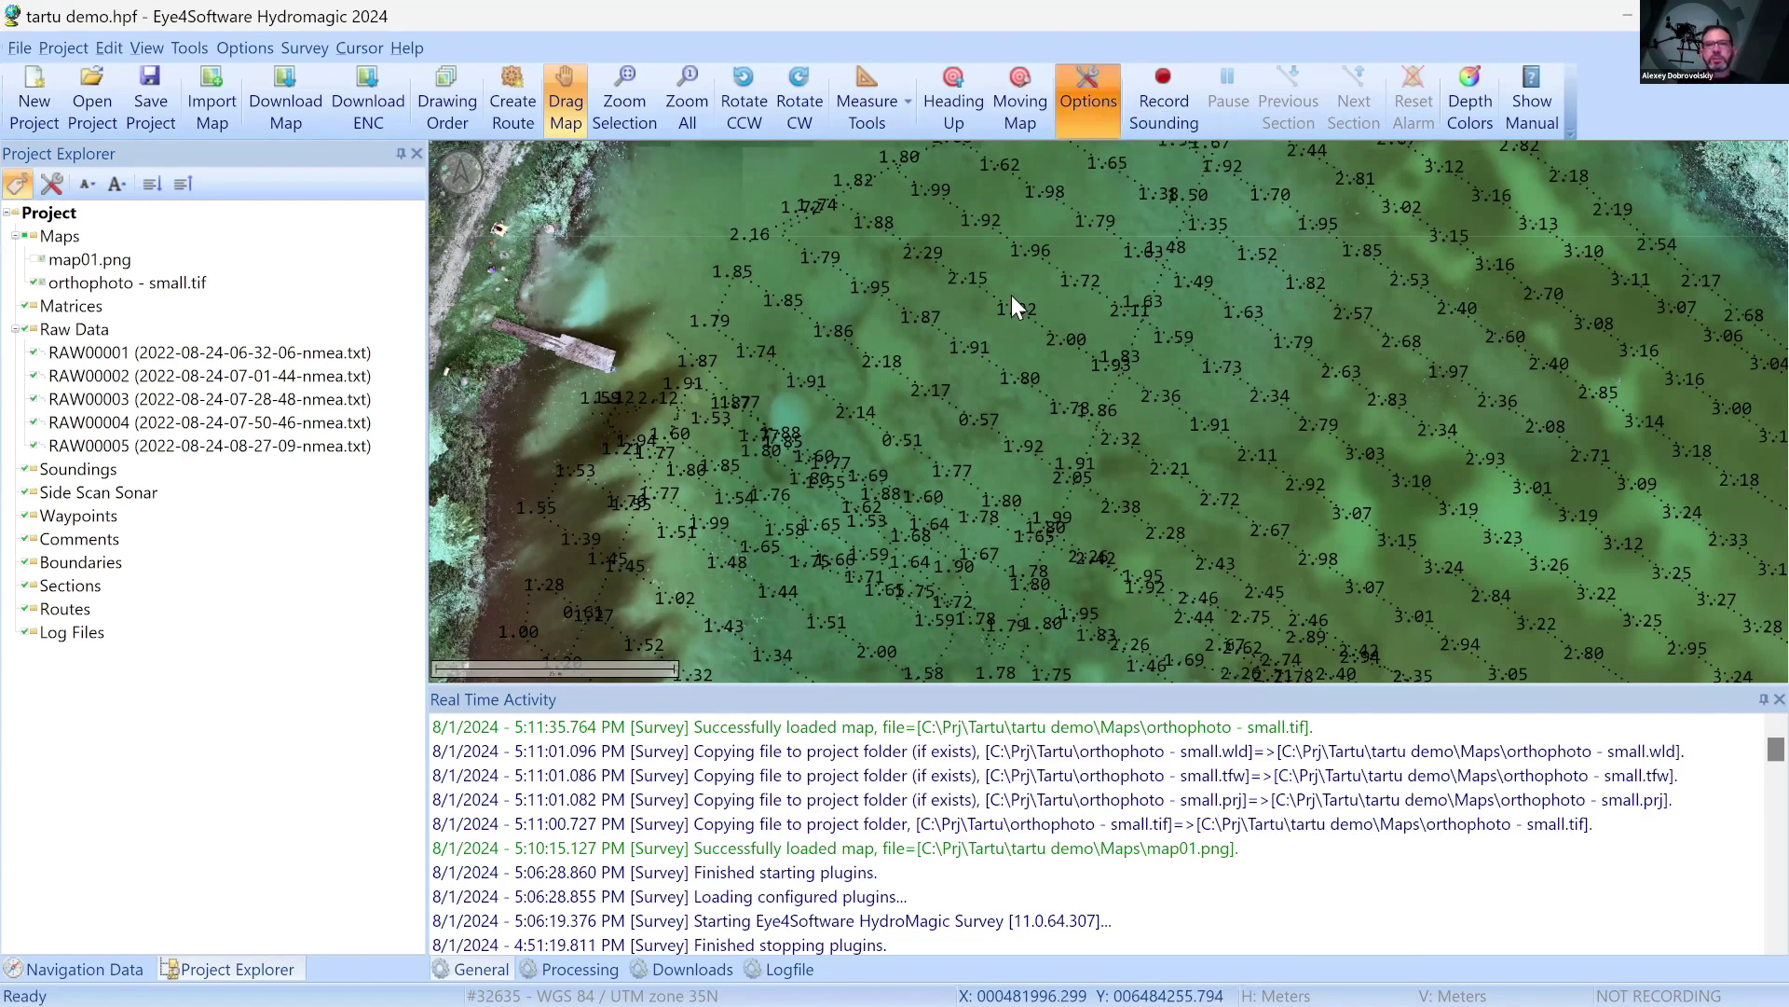
click(1005, 160)
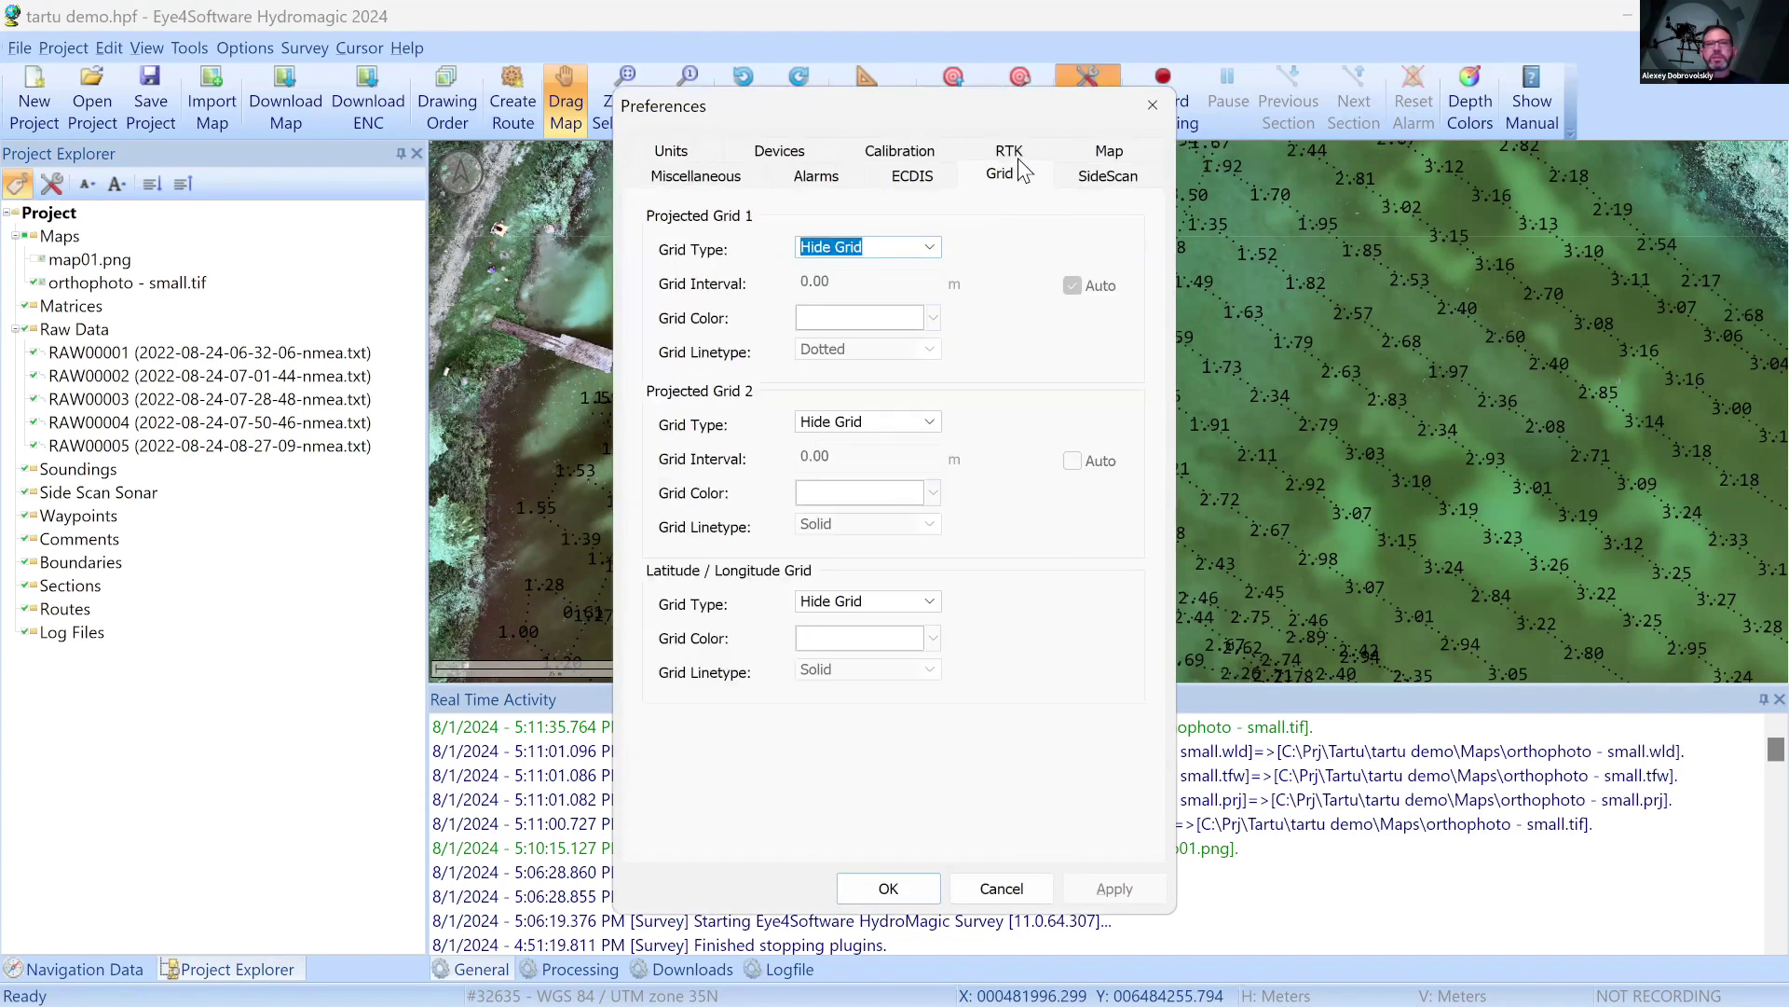
click(1109, 153)
click(905, 541)
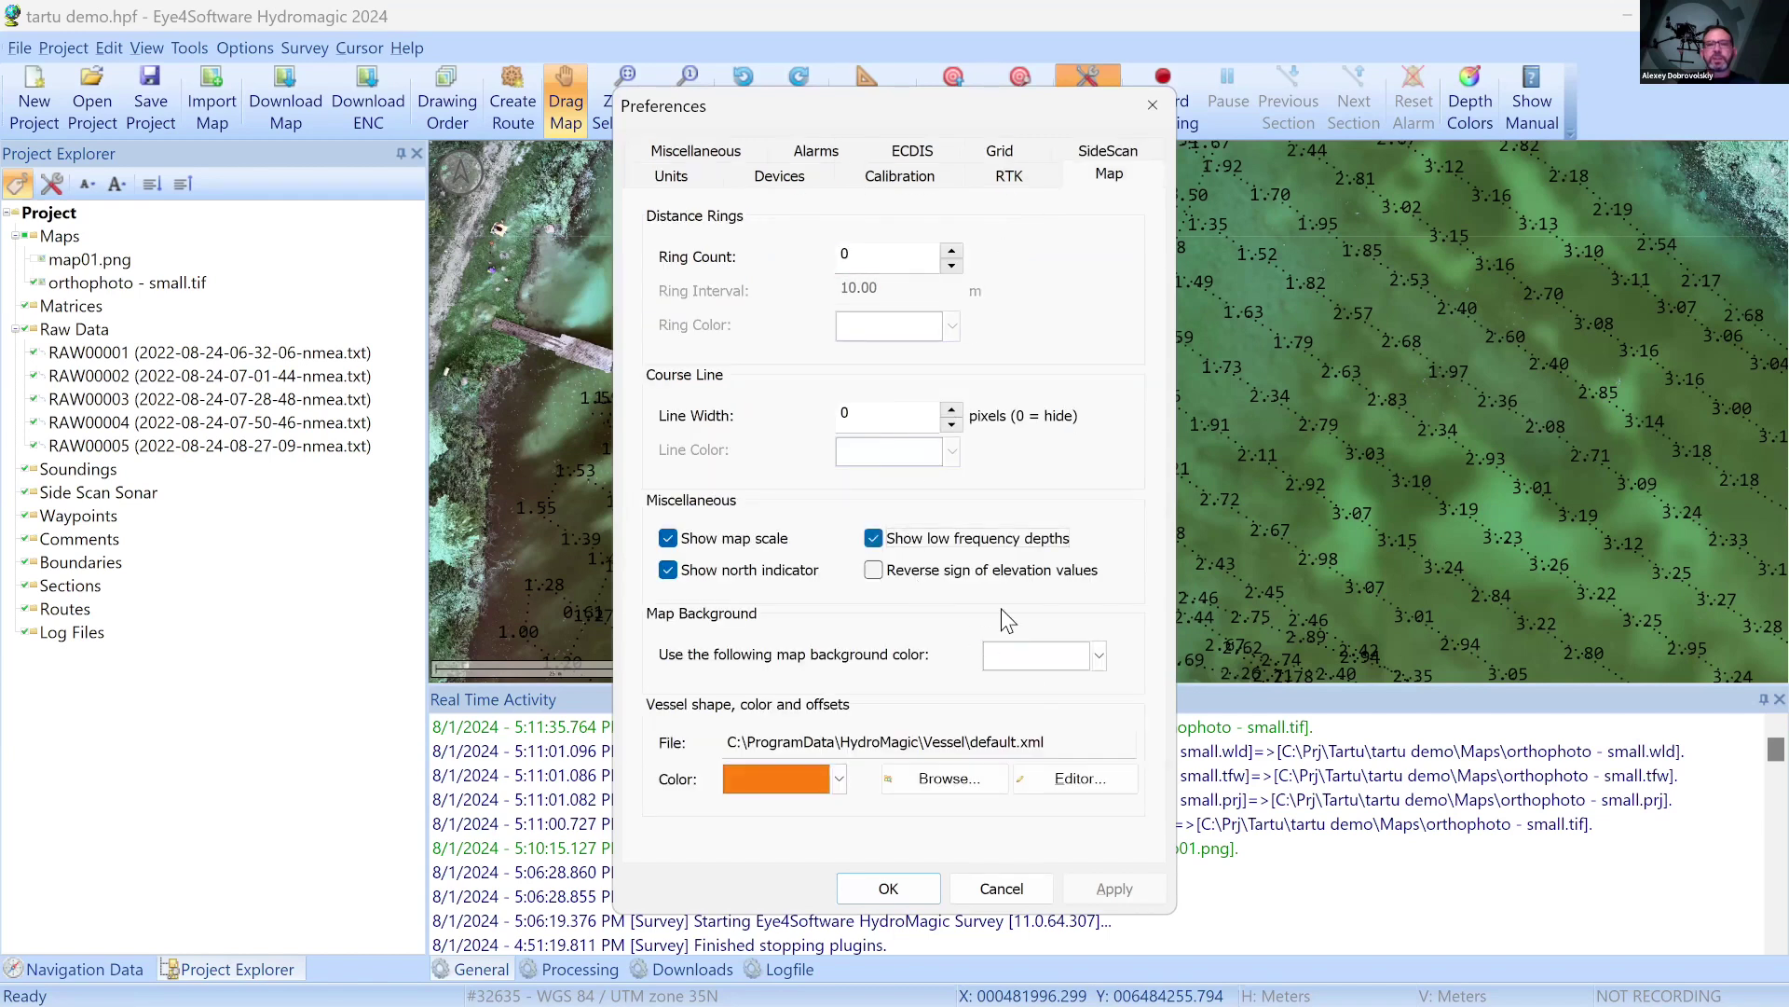
click(870, 888)
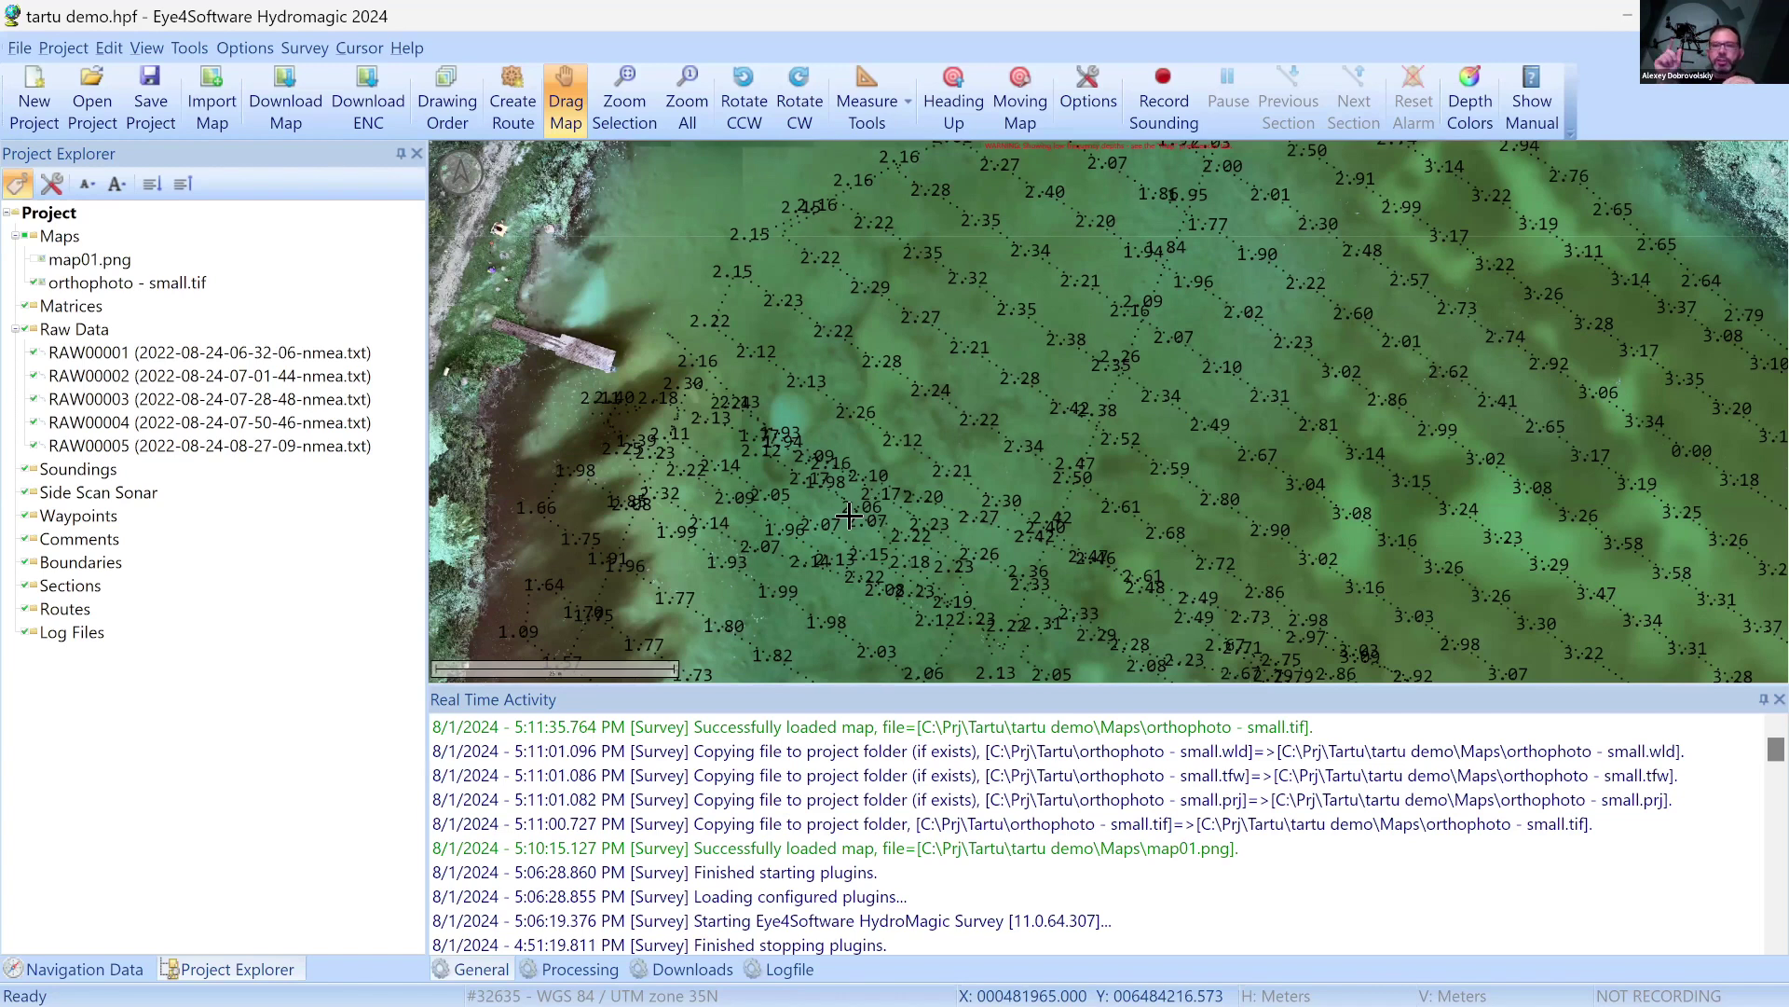
Open the RTK tide calculation preferences and check the antenna height
click(1089, 97)
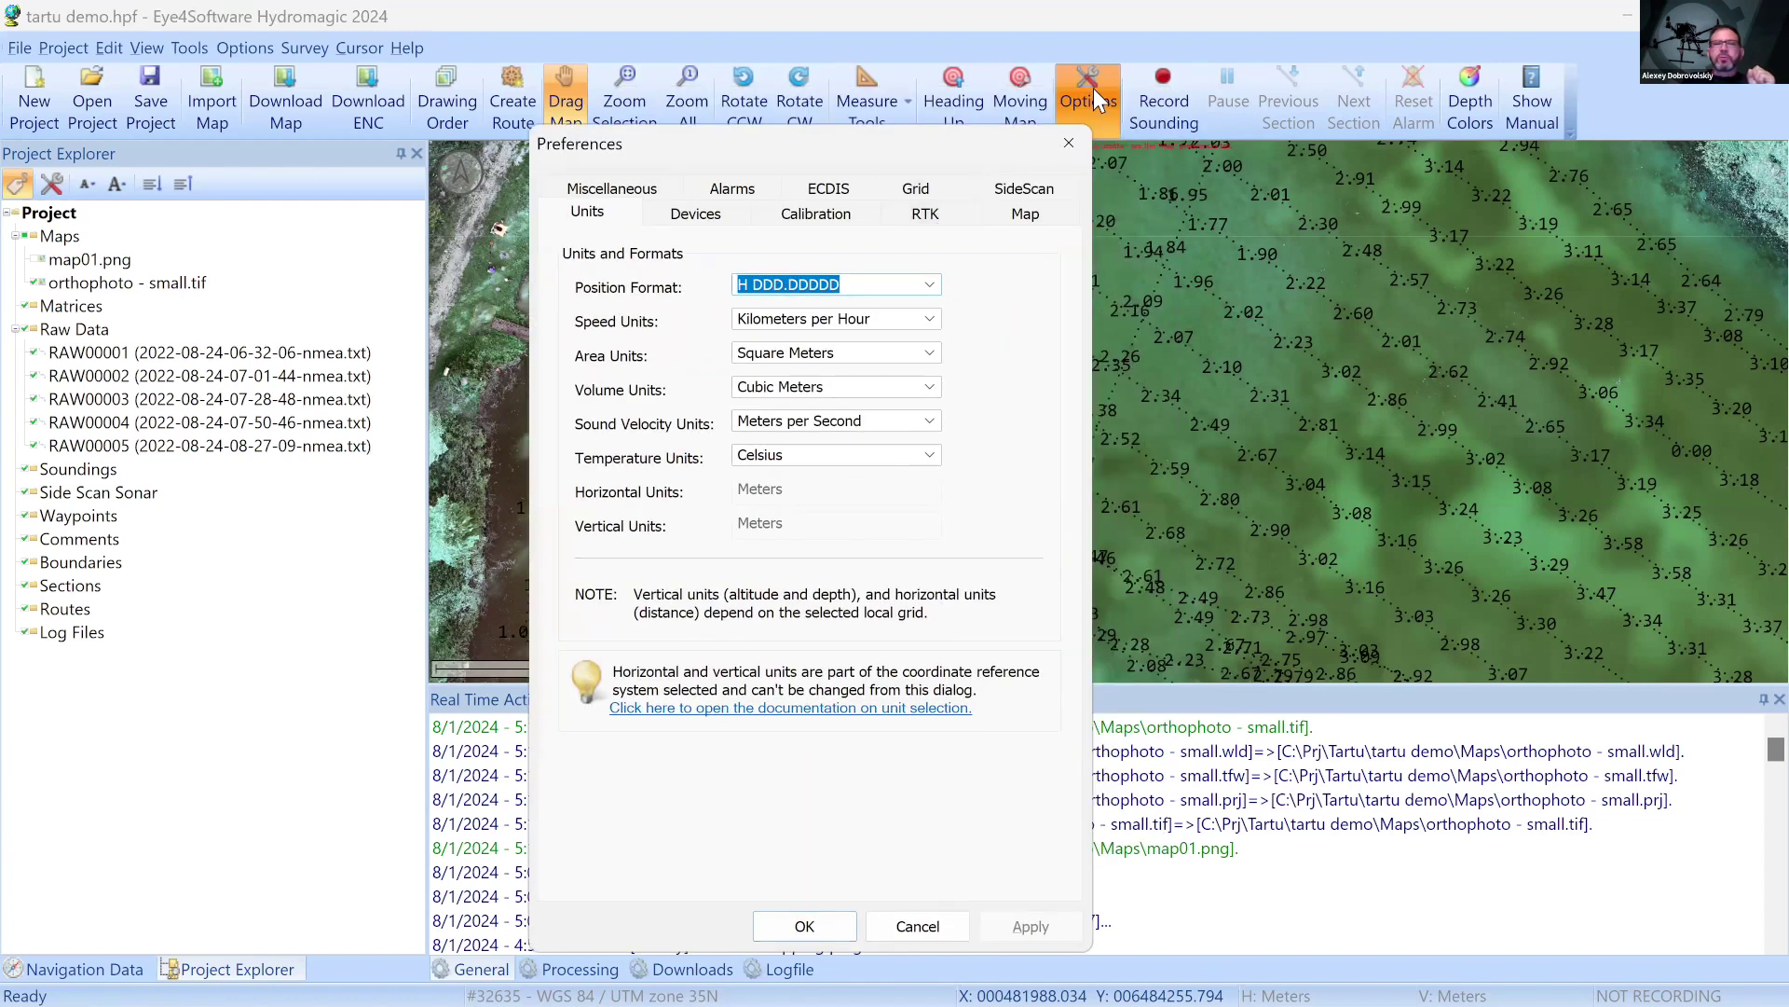
click(936, 212)
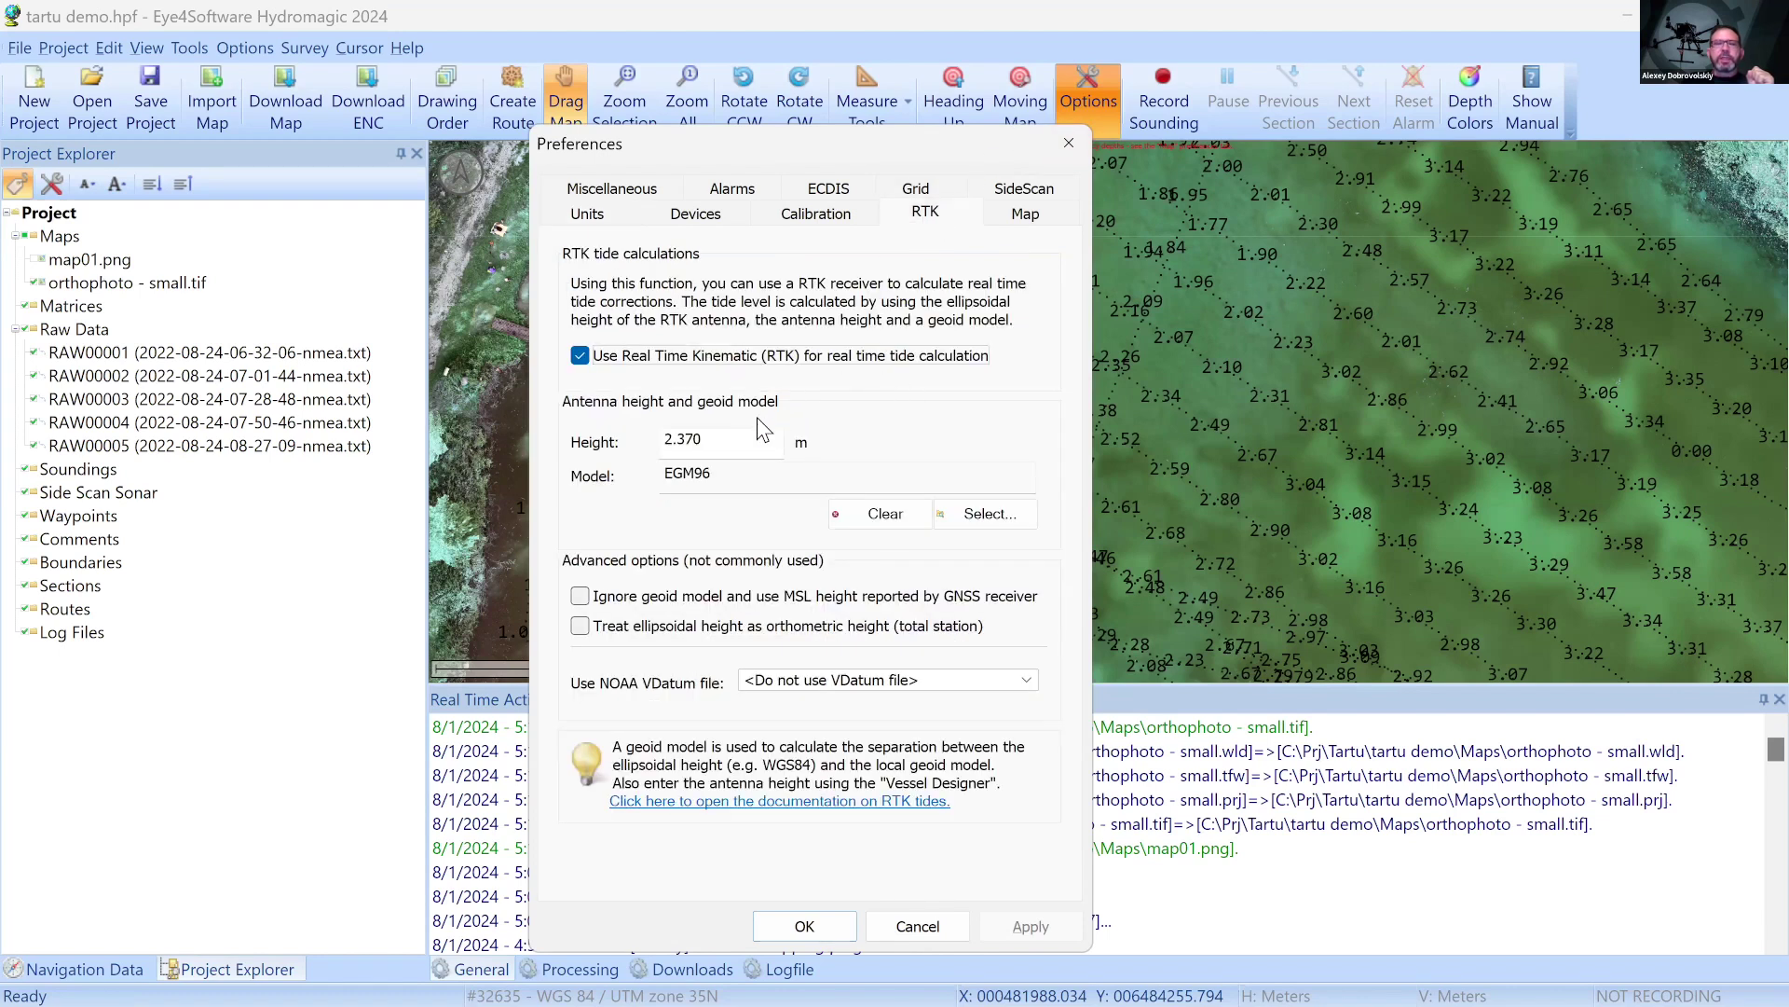
drag(731, 439, 650, 436)
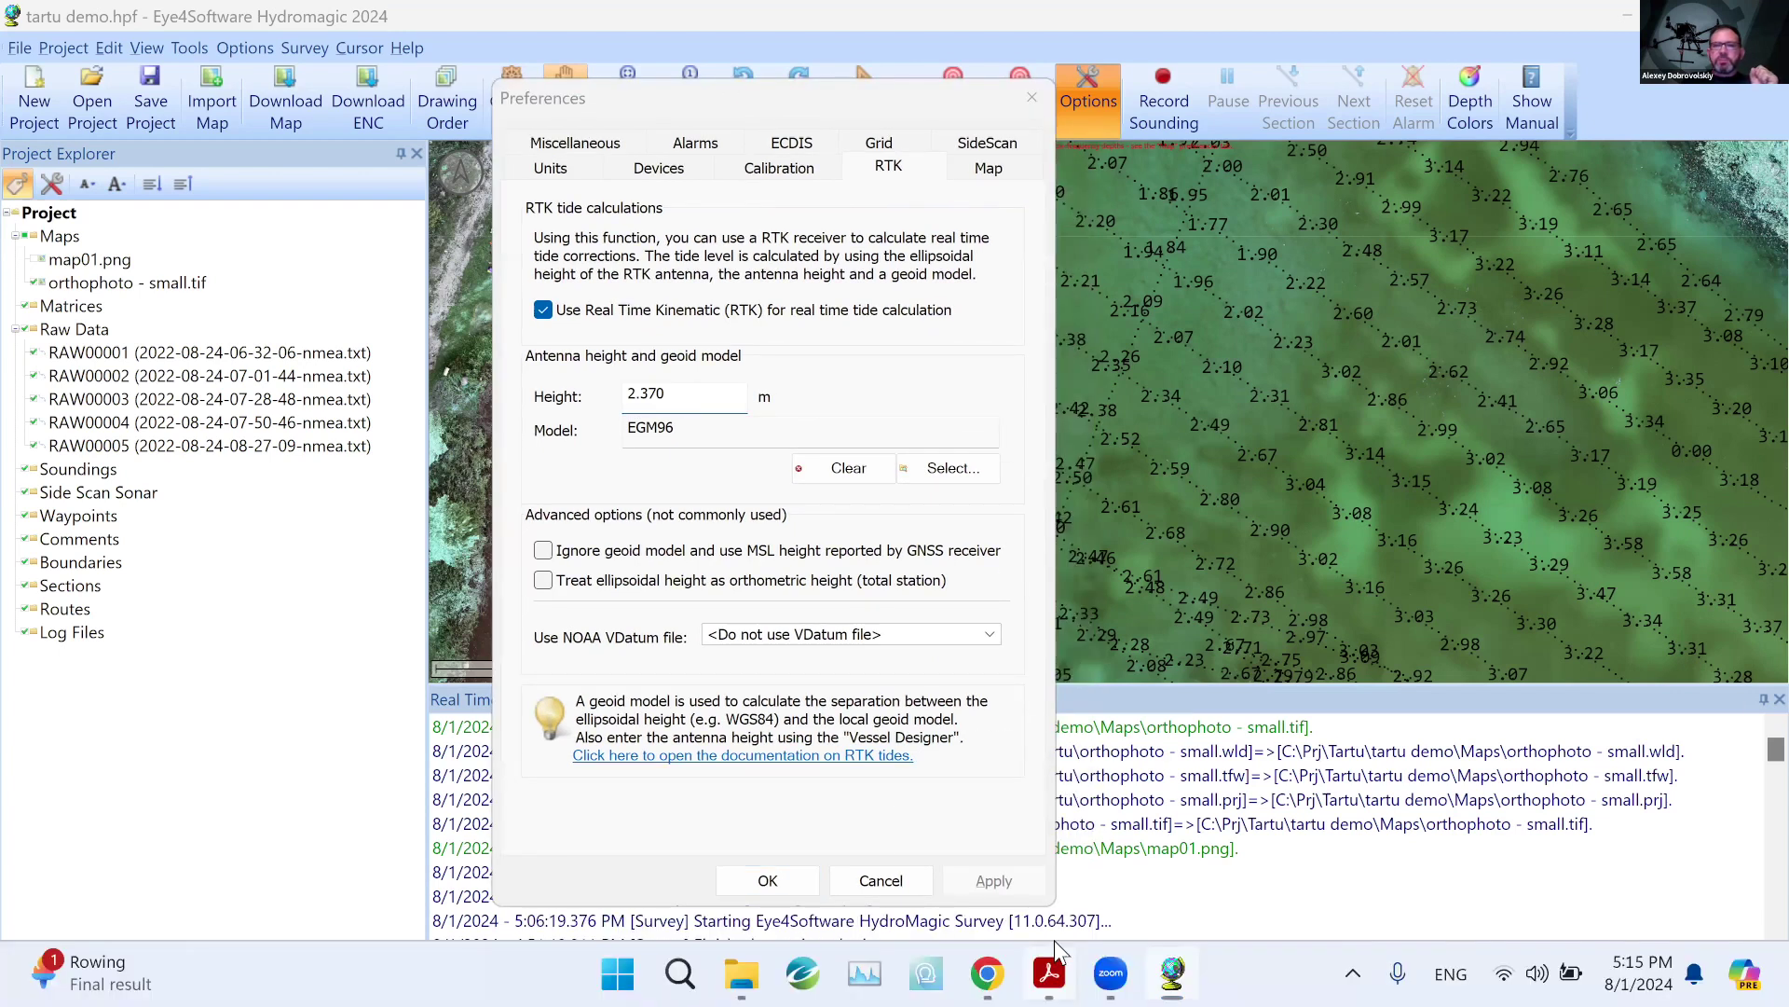
Switch to the bathymetry PDF, examine how antenna height is defined in the File Structure diagram, and return to the RTK preferences
click(1052, 943)
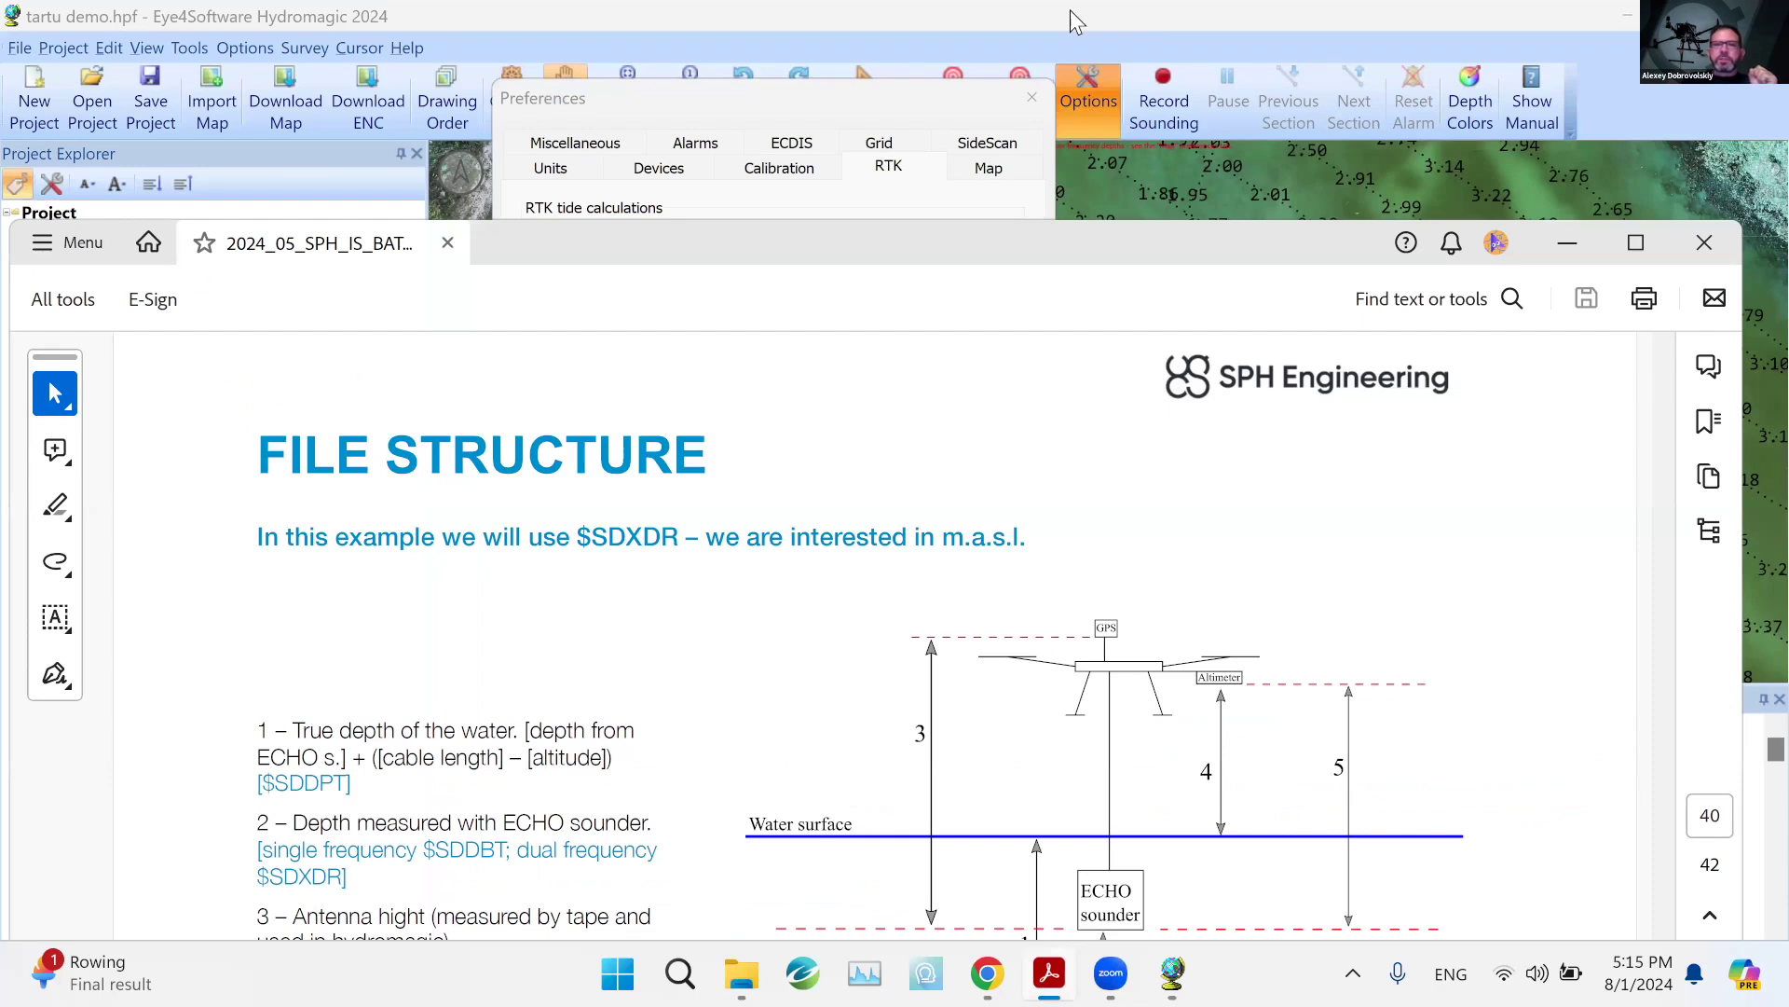
drag(1111, 244, 989, 162)
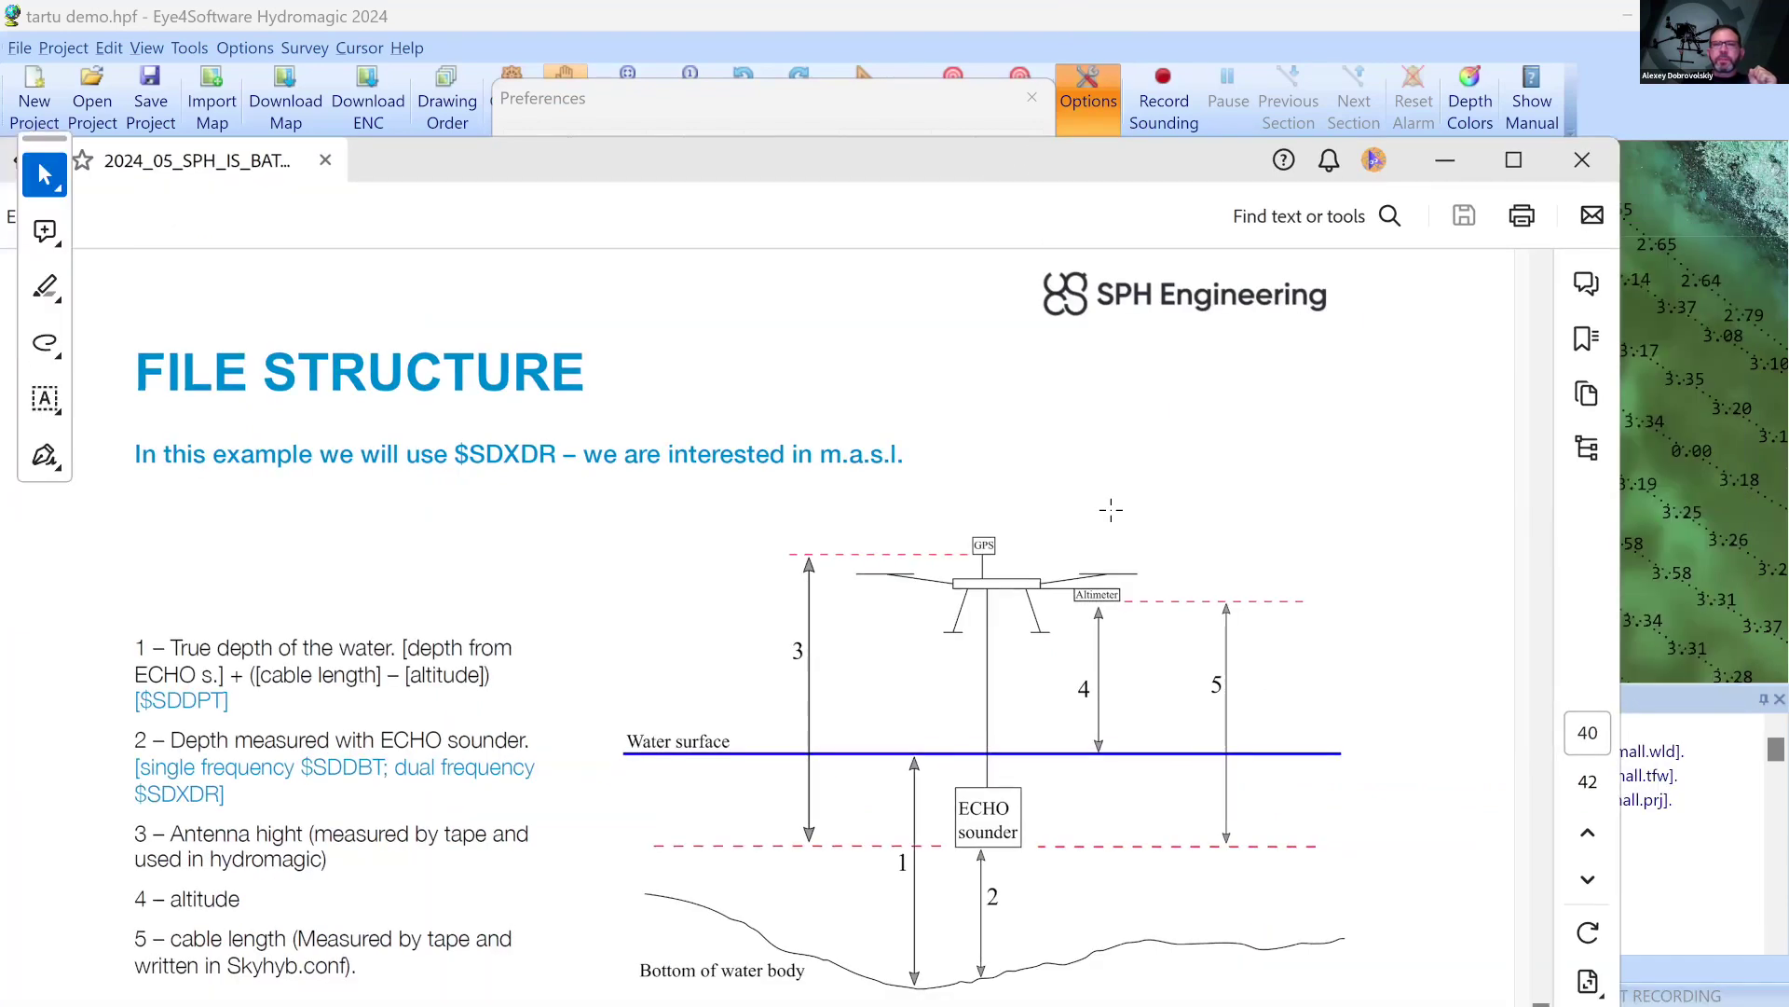
key(super+Up)
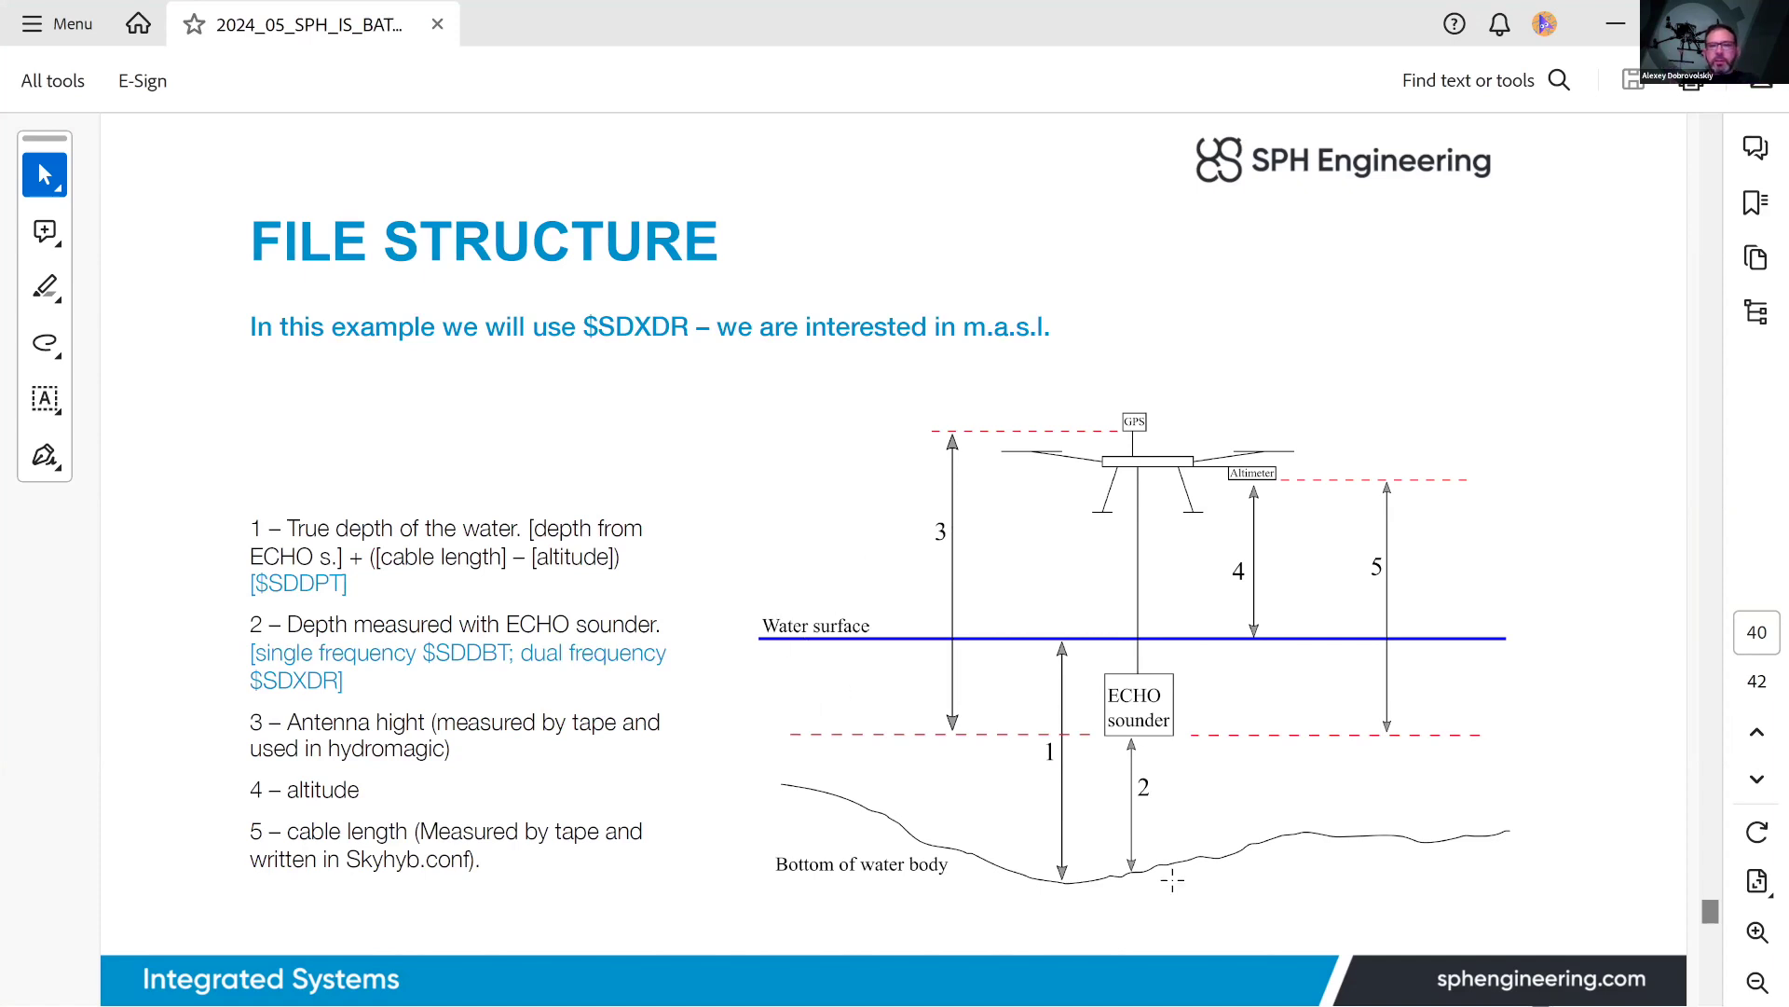
key(alt+Tab)
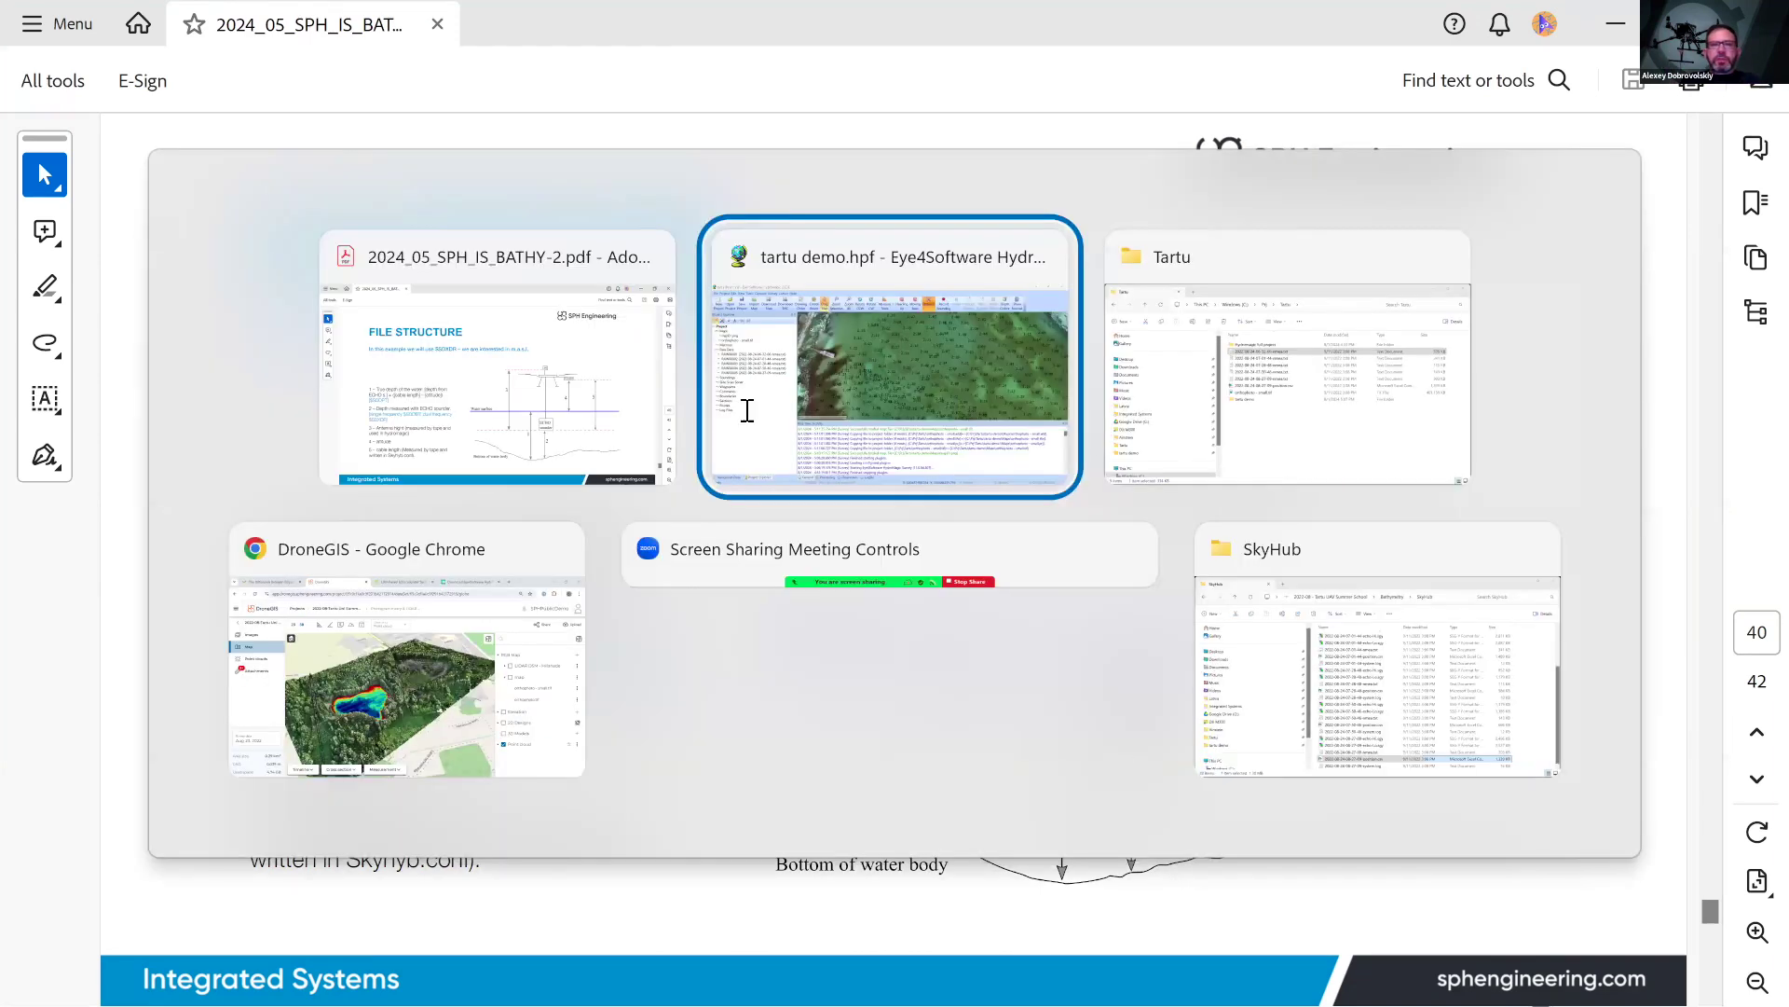
click(700, 402)
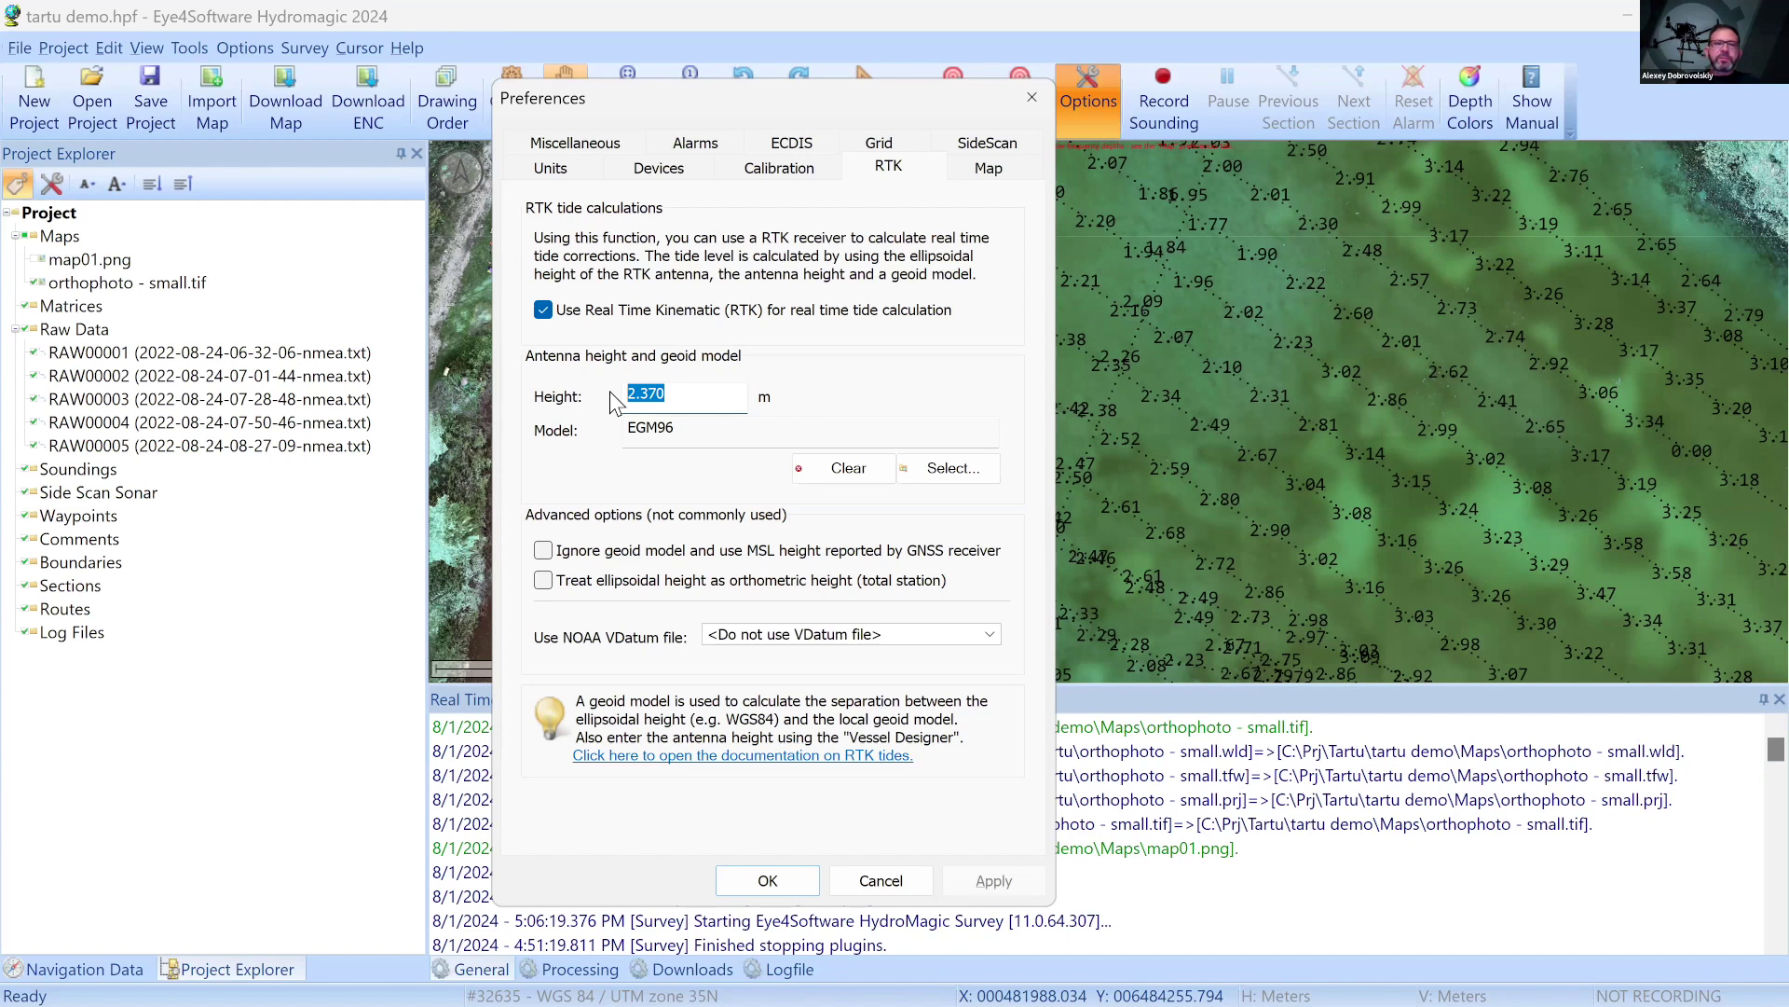
Check the geoid model in the RTK preferences, browse the list of available geoid models, and leave the list without choosing one
drag(730, 434, 621, 429)
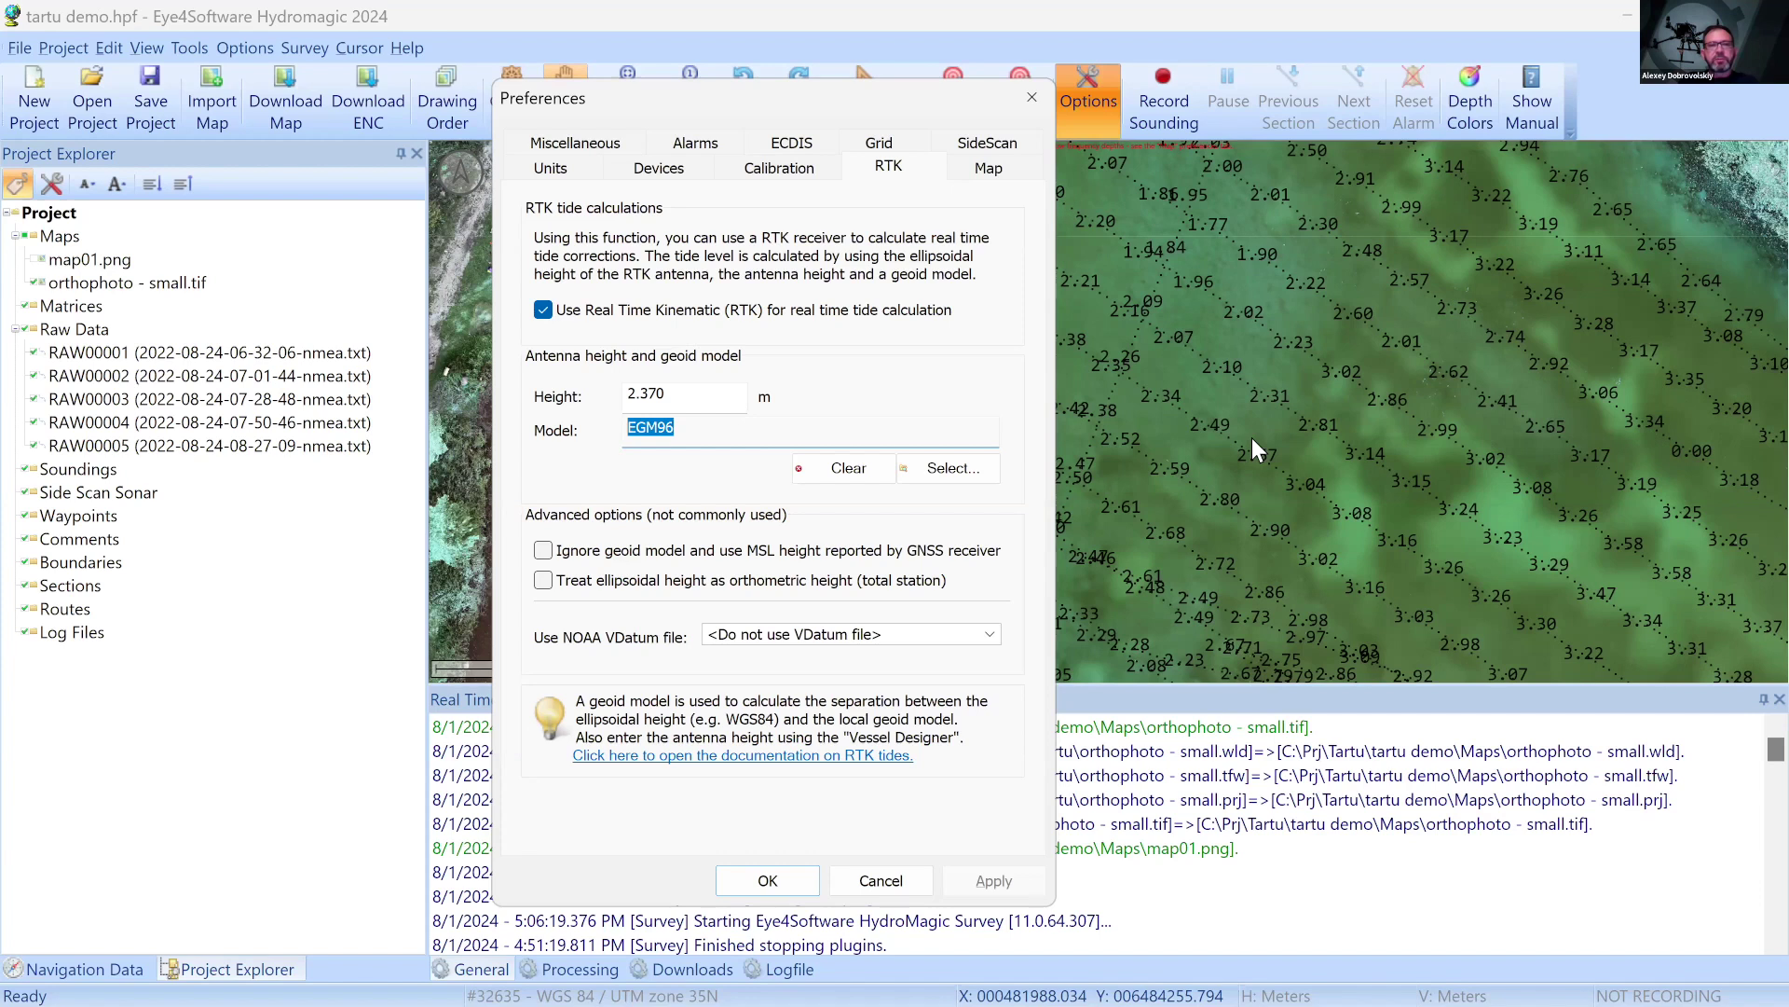
click(902, 424)
click(956, 472)
drag(1038, 224, 1035, 177)
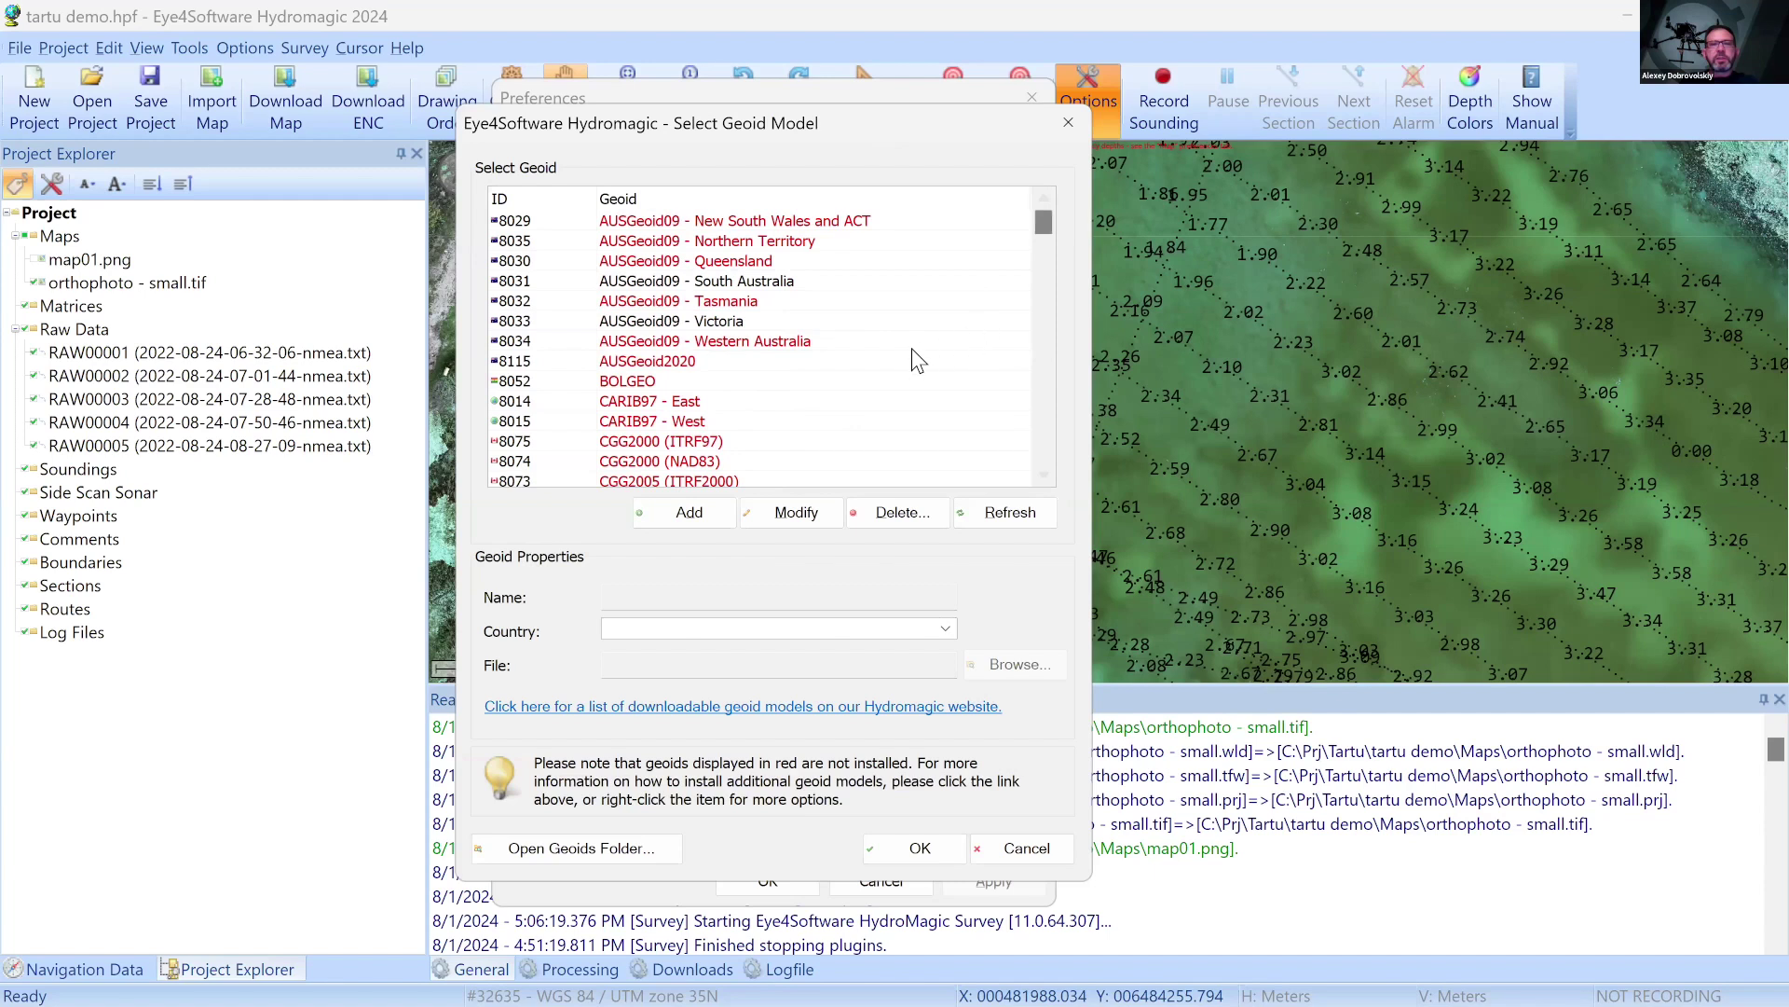
click(891, 373)
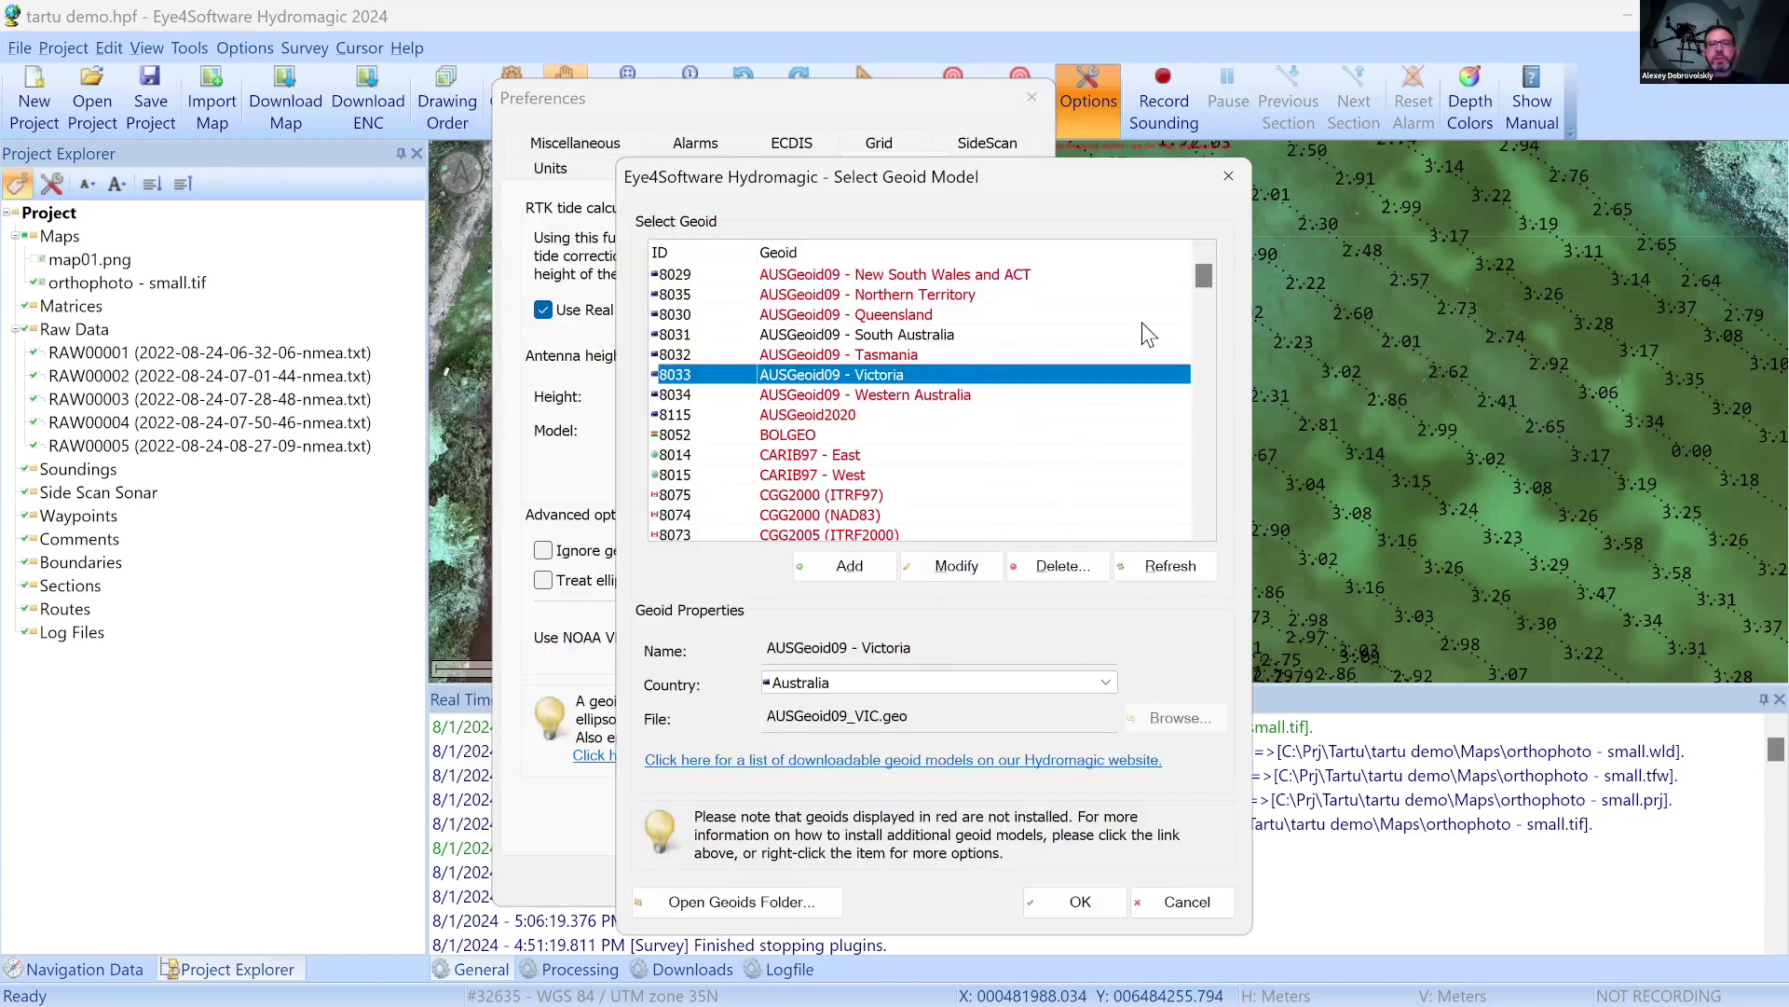
scroll(1200, 277, down, 1)
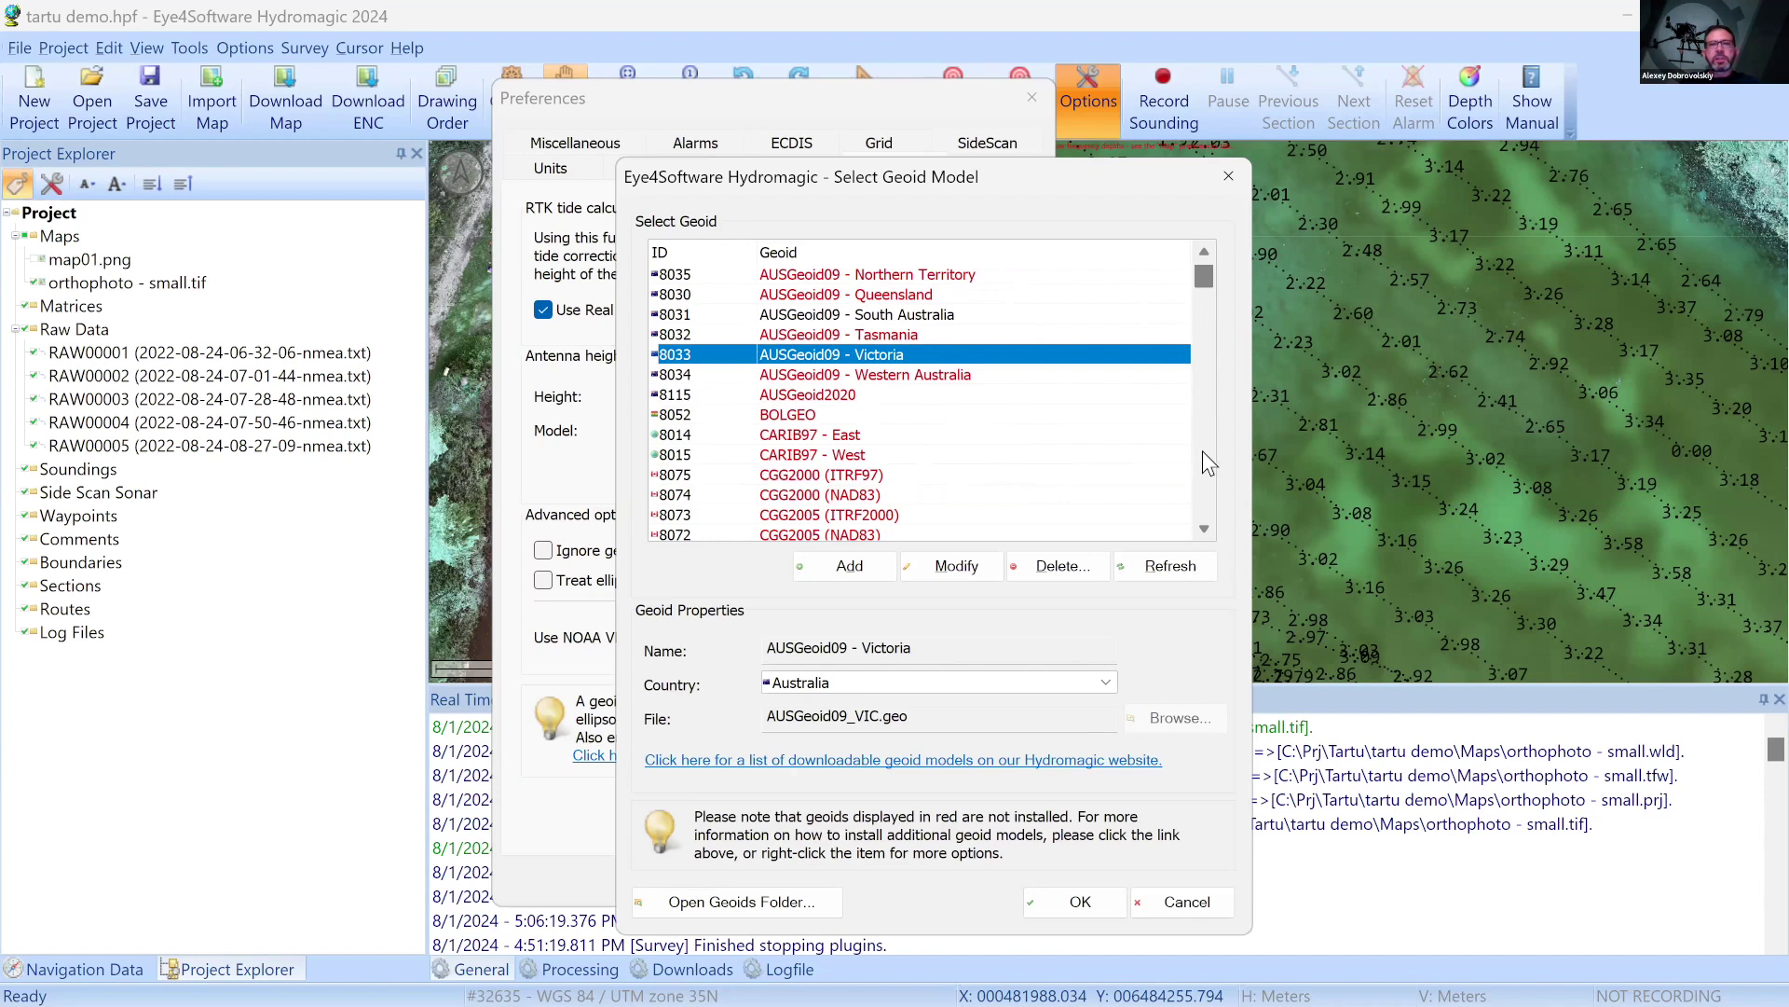
drag(1202, 451, 1204, 507)
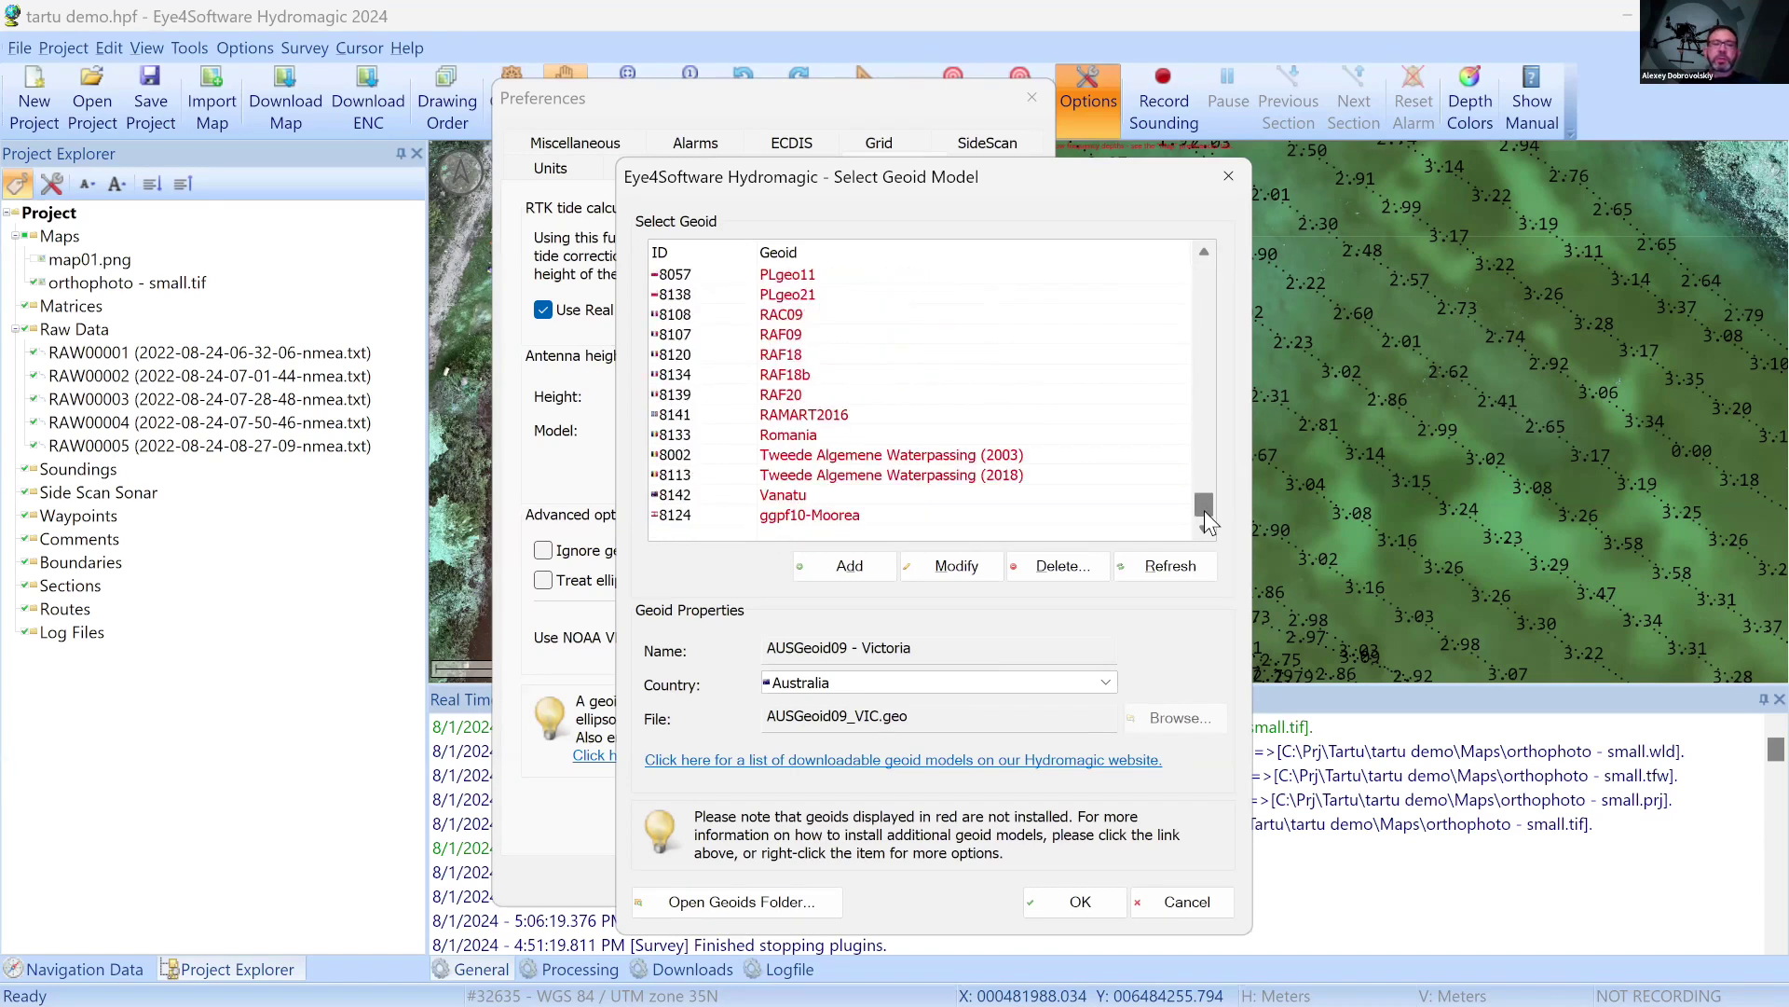
drag(1202, 507, 1222, 425)
key(Escape)
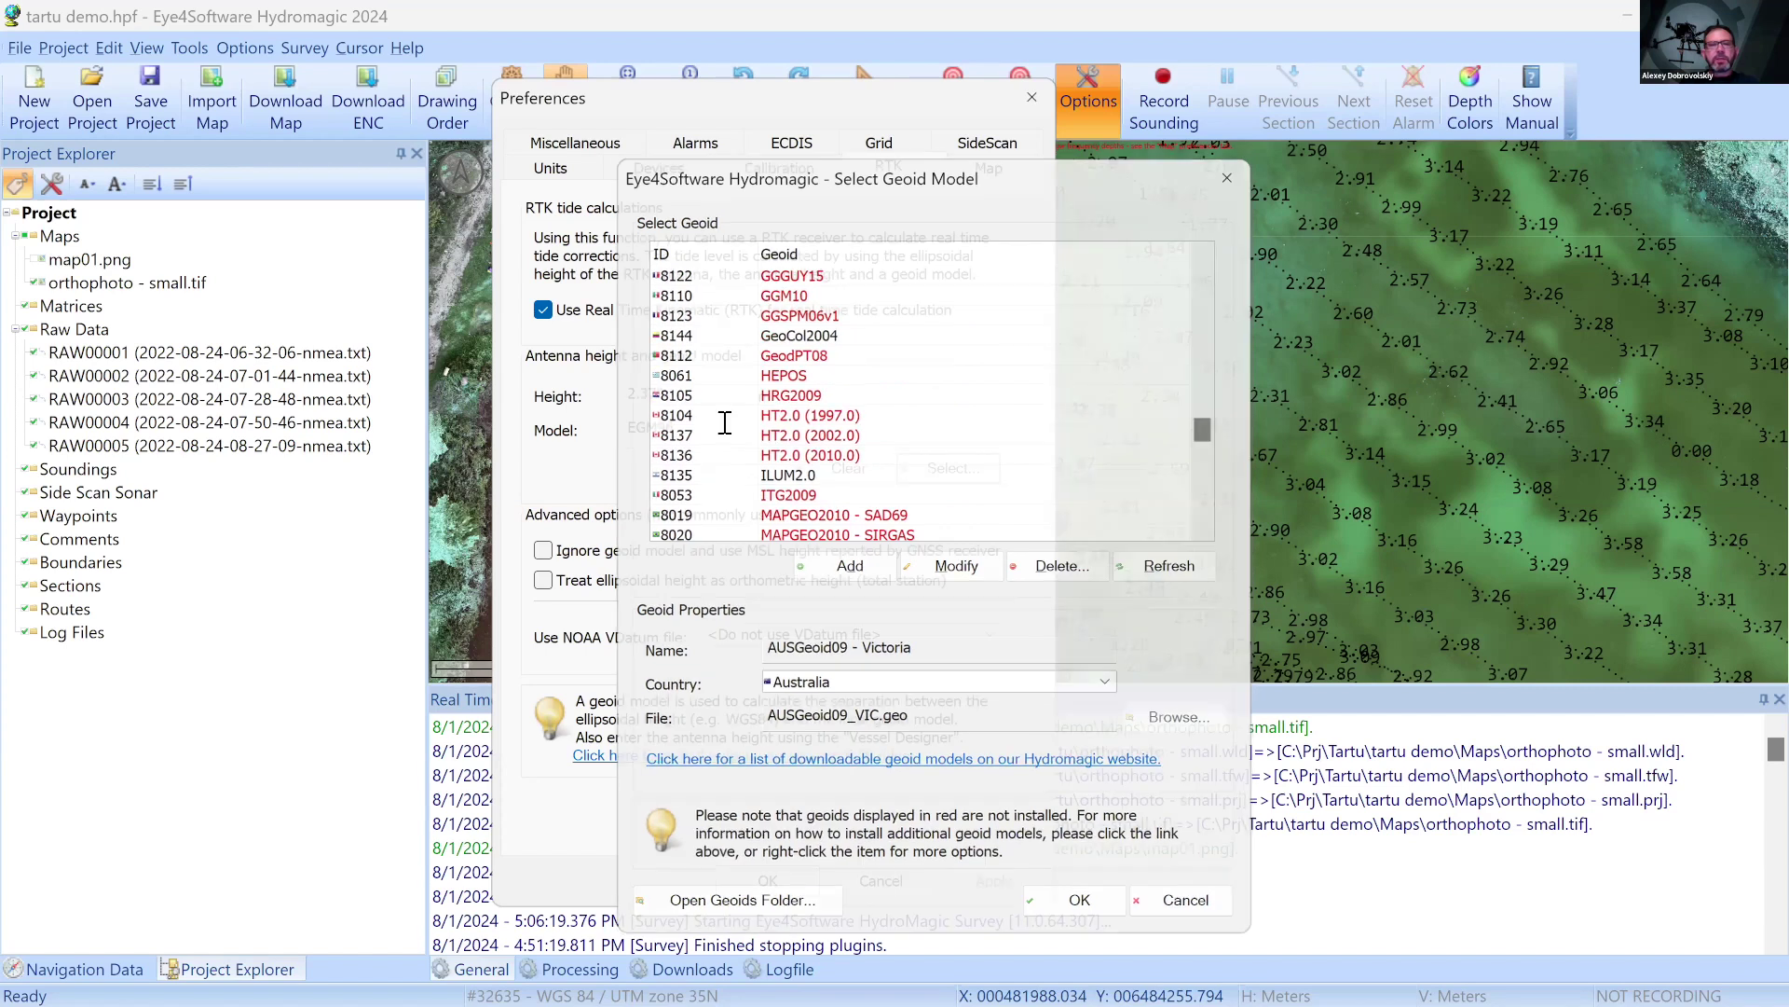
Review the RTK antenna height and geoid model once more, and accept the preferences as they are
double_click(639, 429)
click(683, 392)
double_click(683, 392)
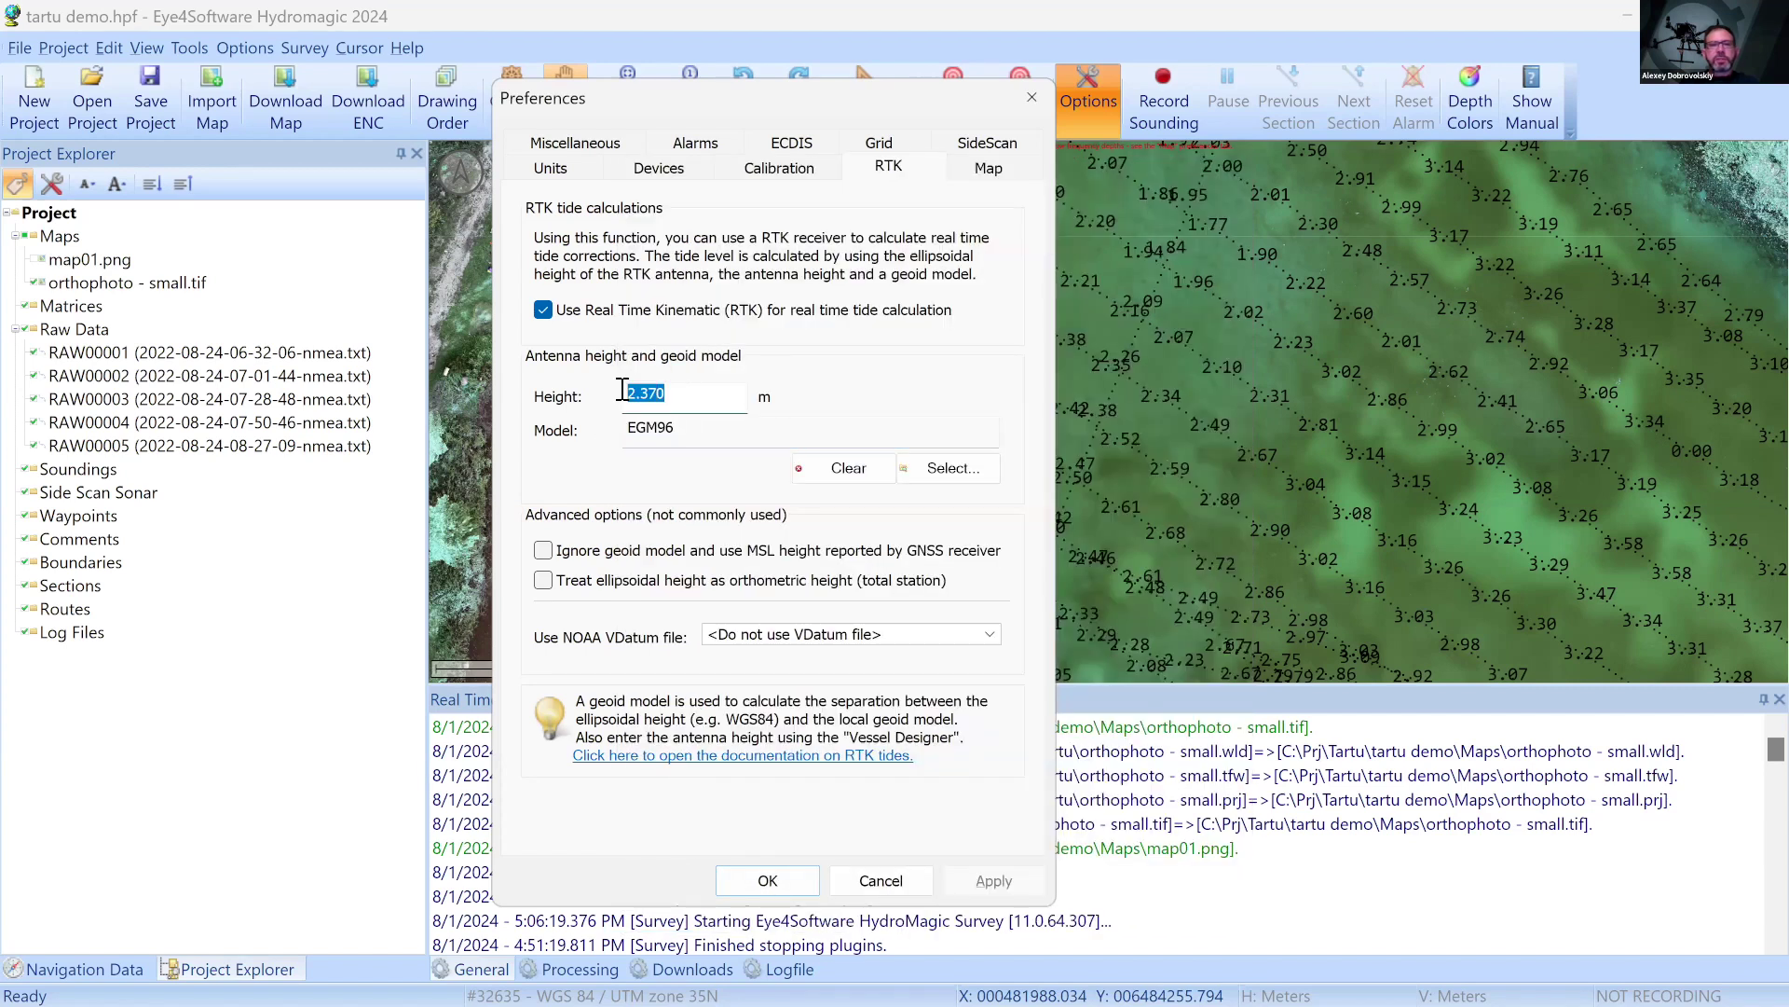
click(725, 436)
double_click(626, 427)
click(772, 881)
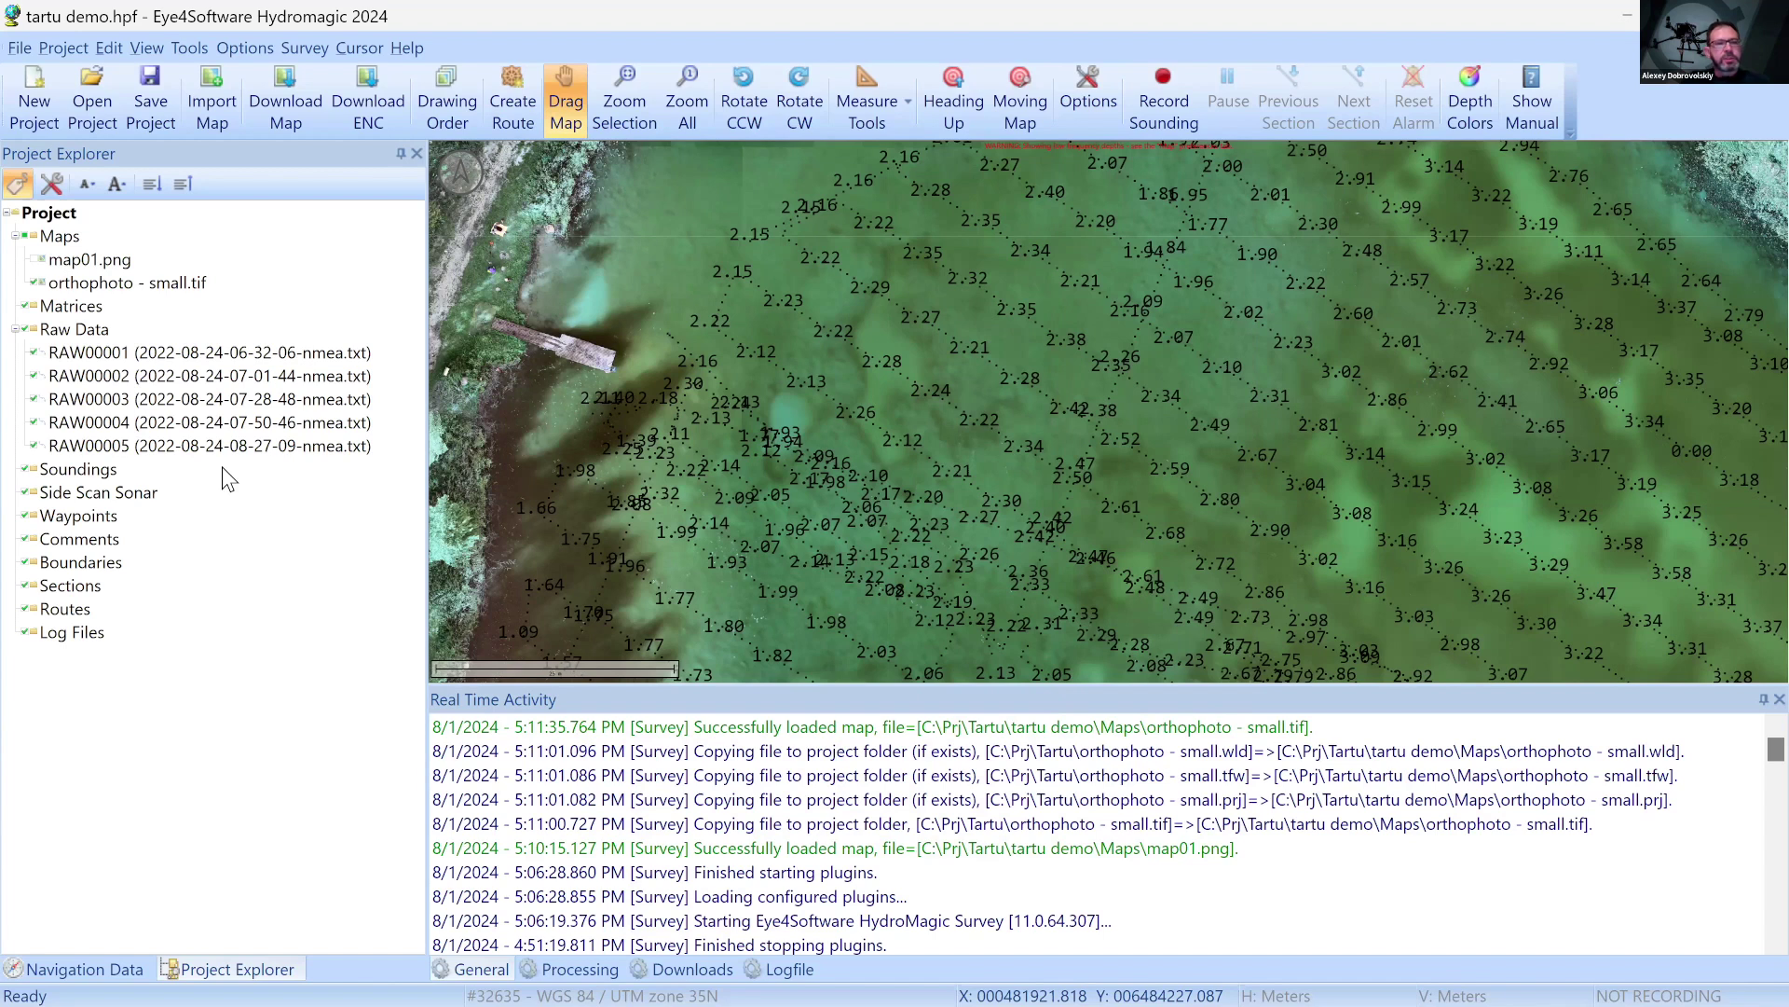
Start generating soundings from raw data, using the original raw data with all RAW00001 to RAW00005 files selected
right_click(100, 474)
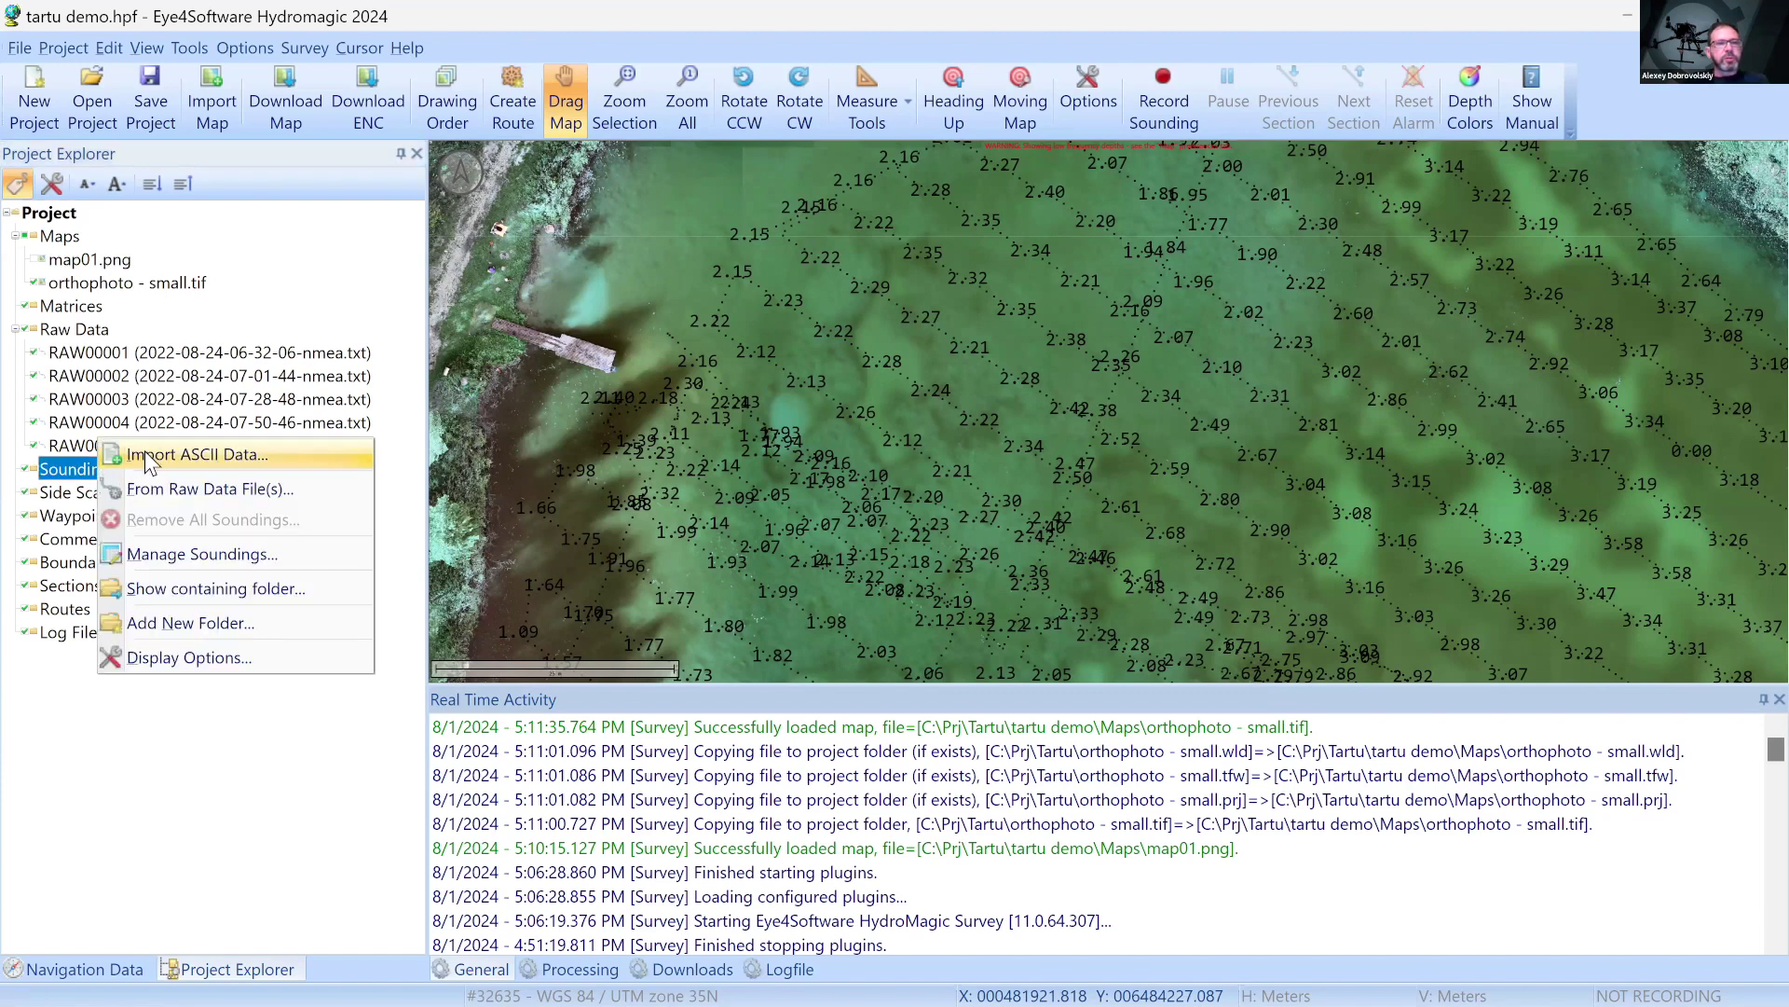
click(259, 484)
click(1155, 763)
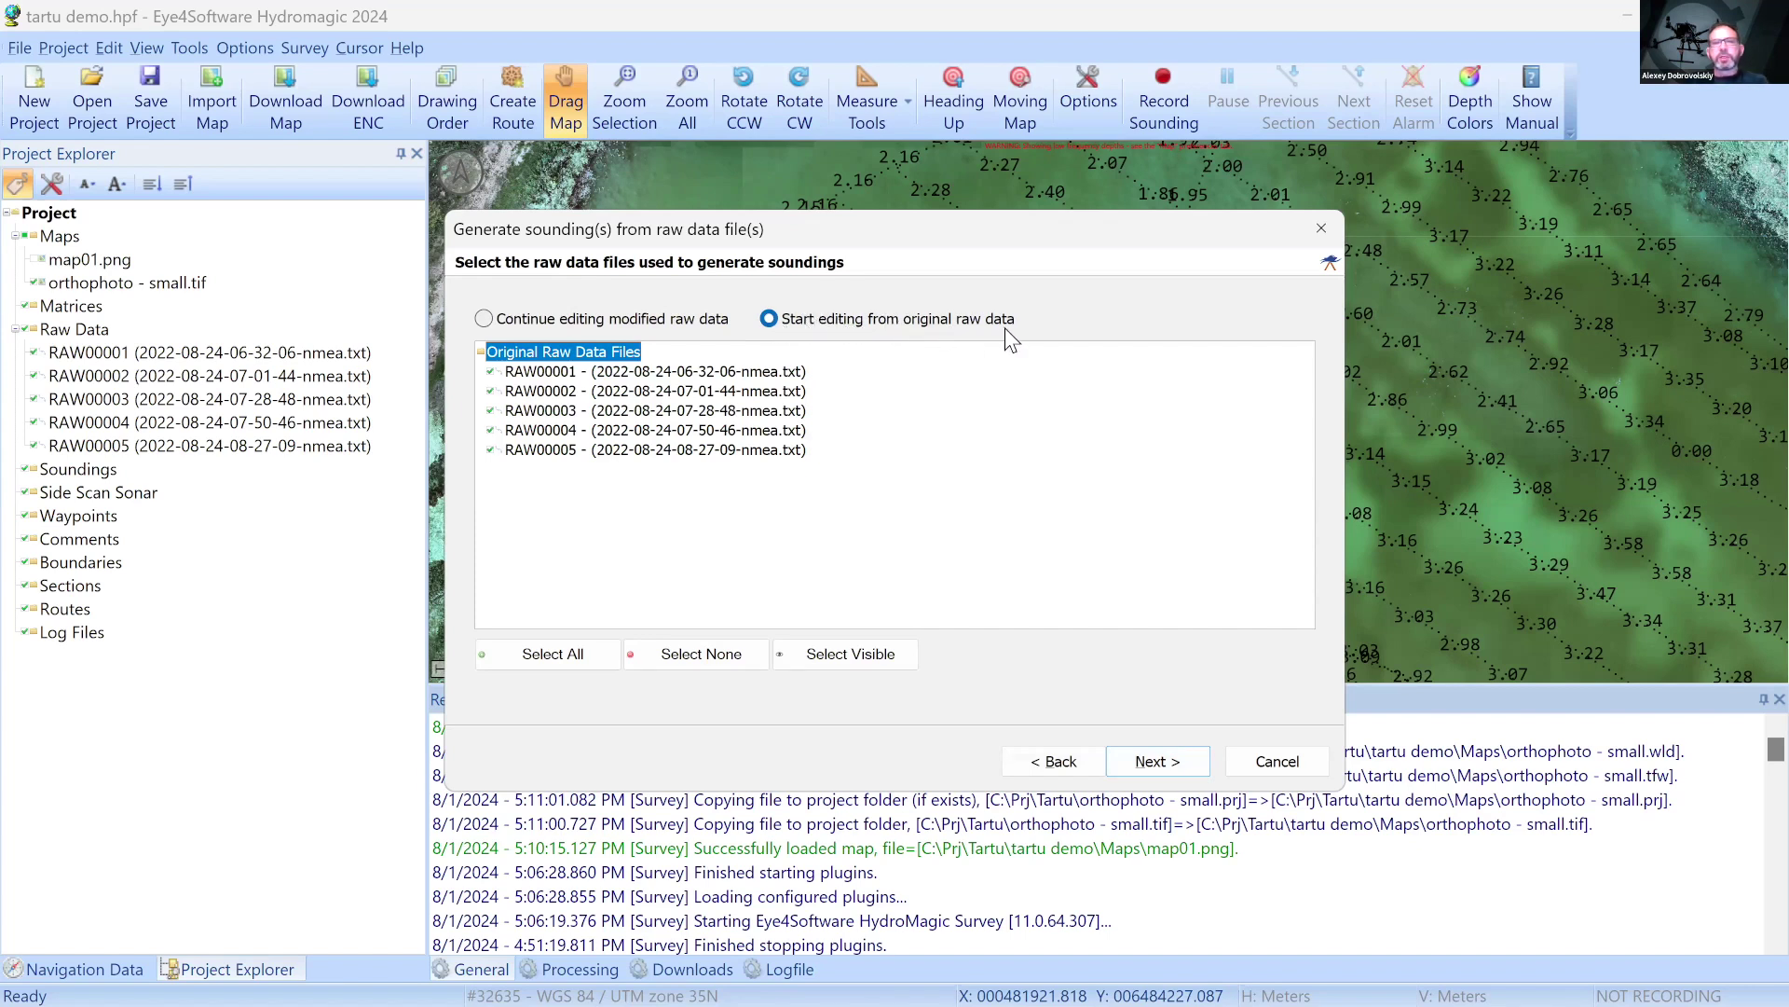
click(578, 646)
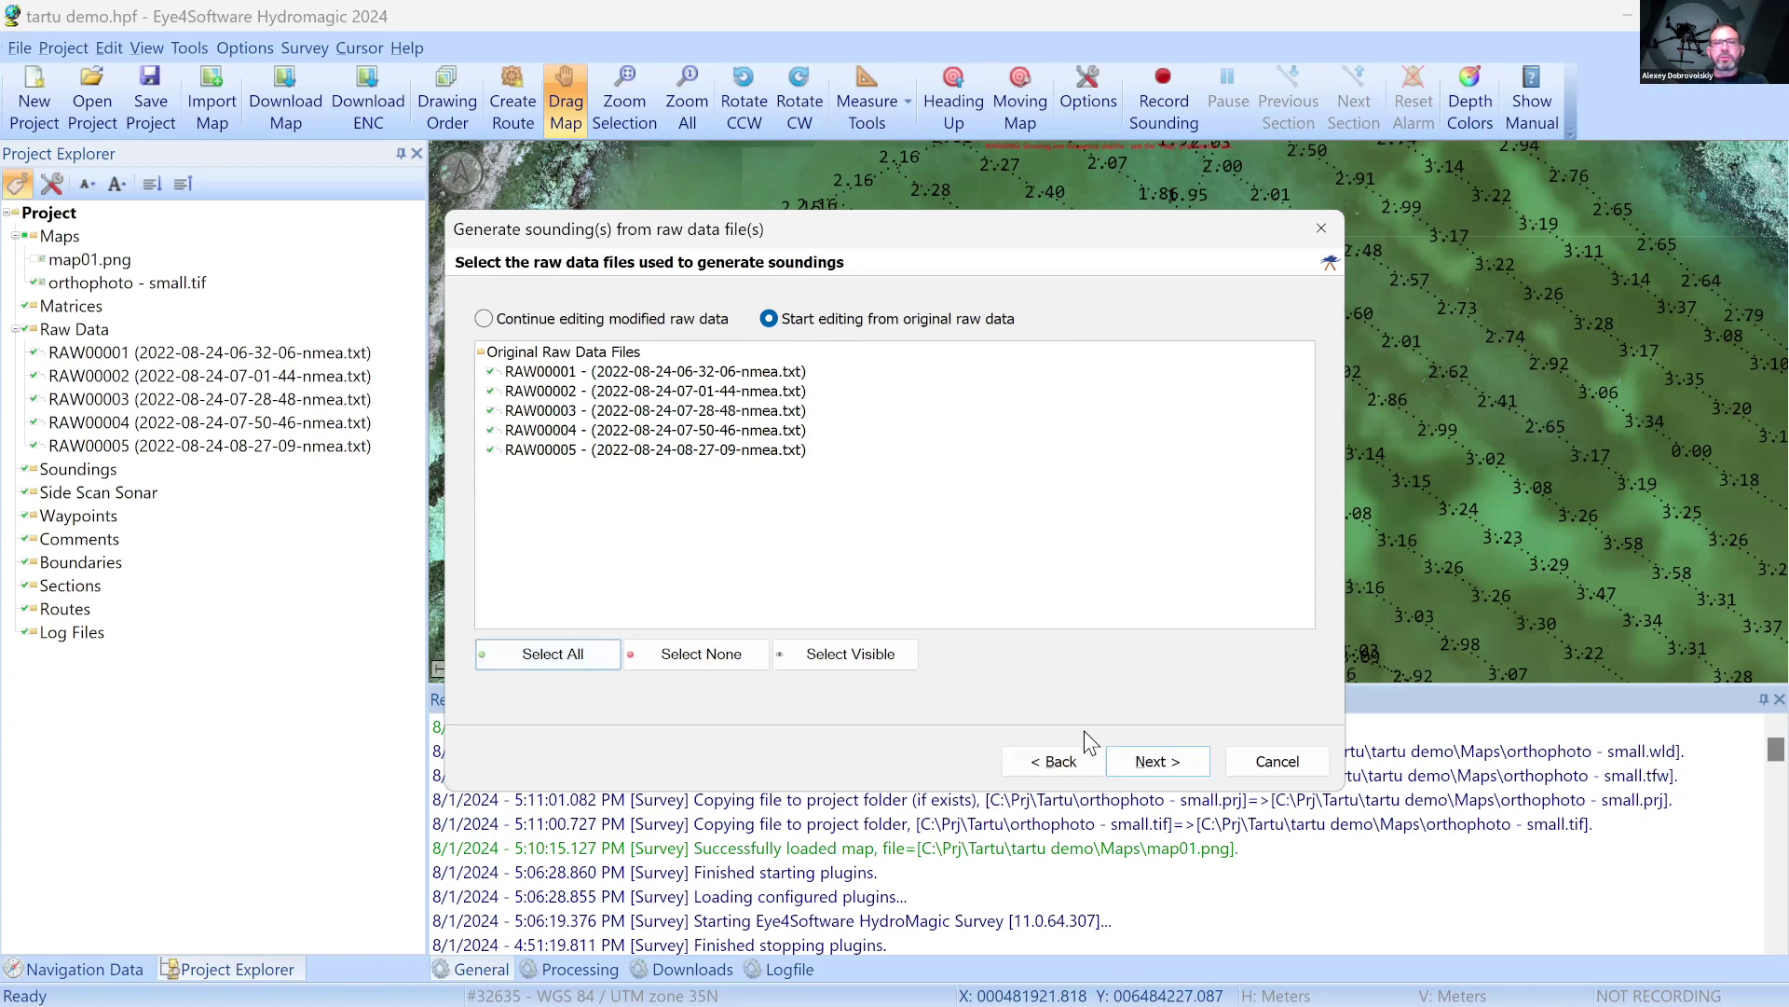
click(1153, 761)
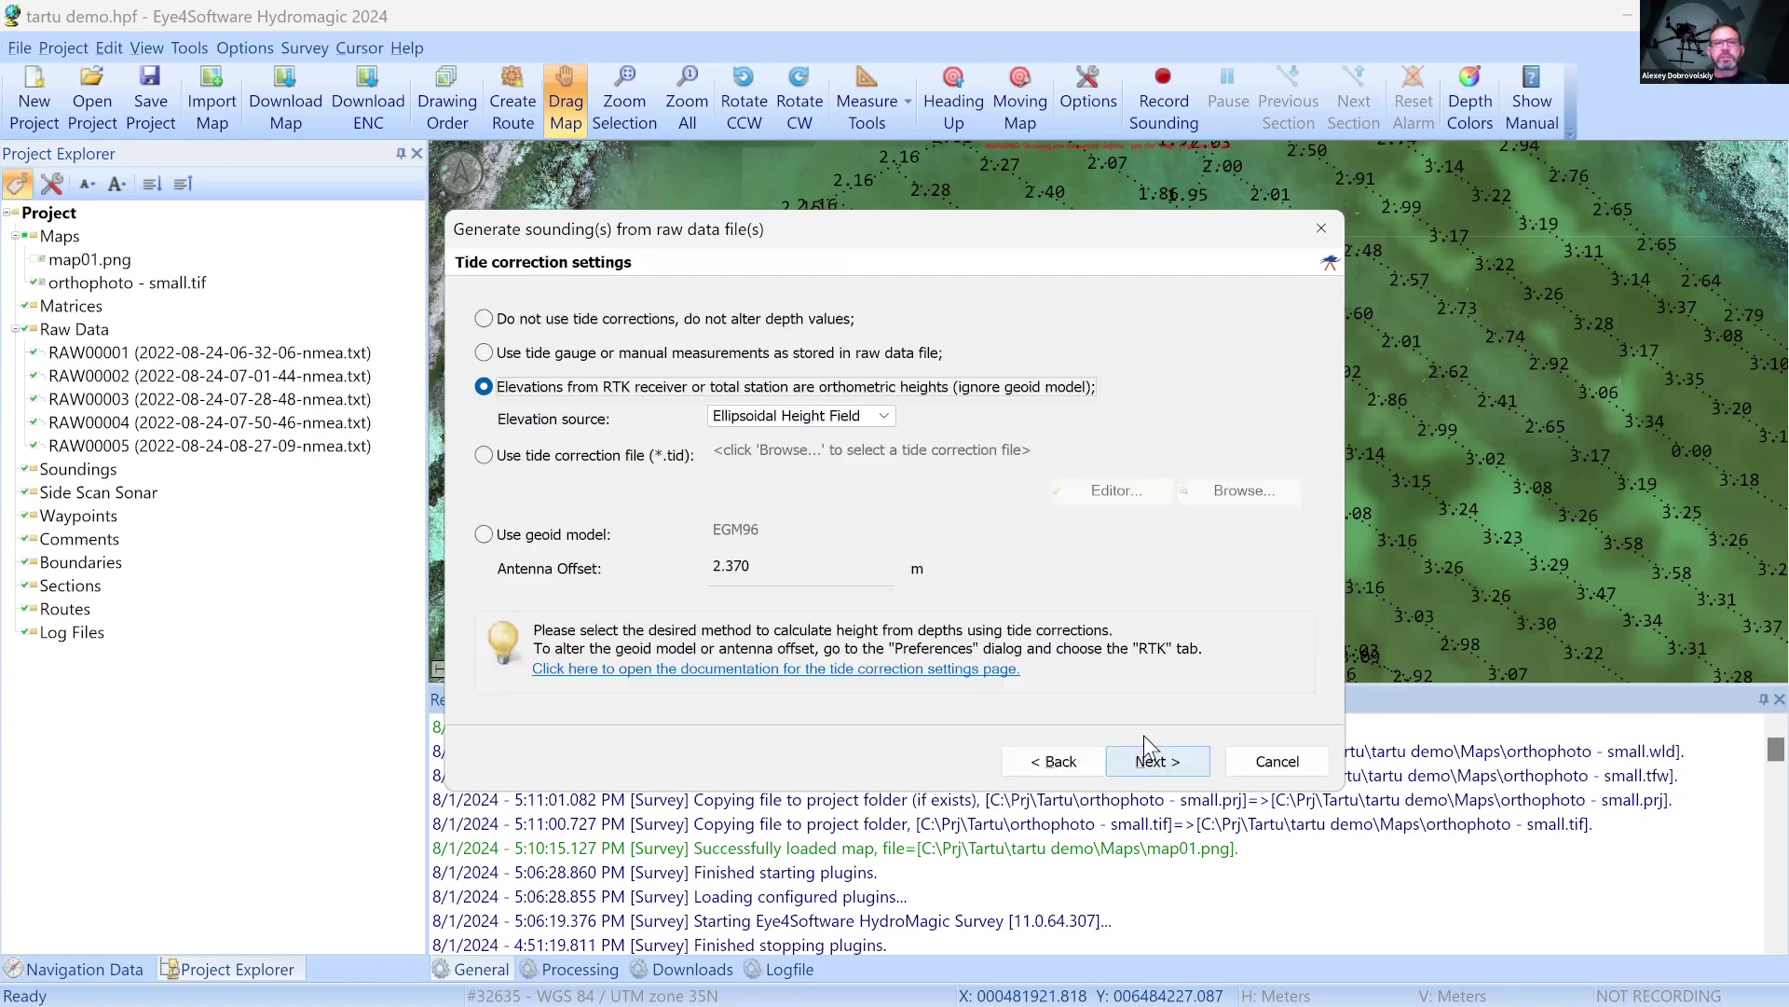
Set the tide correction to use the EGM96 geoid model and continue to the sound velocity settings
click(585, 538)
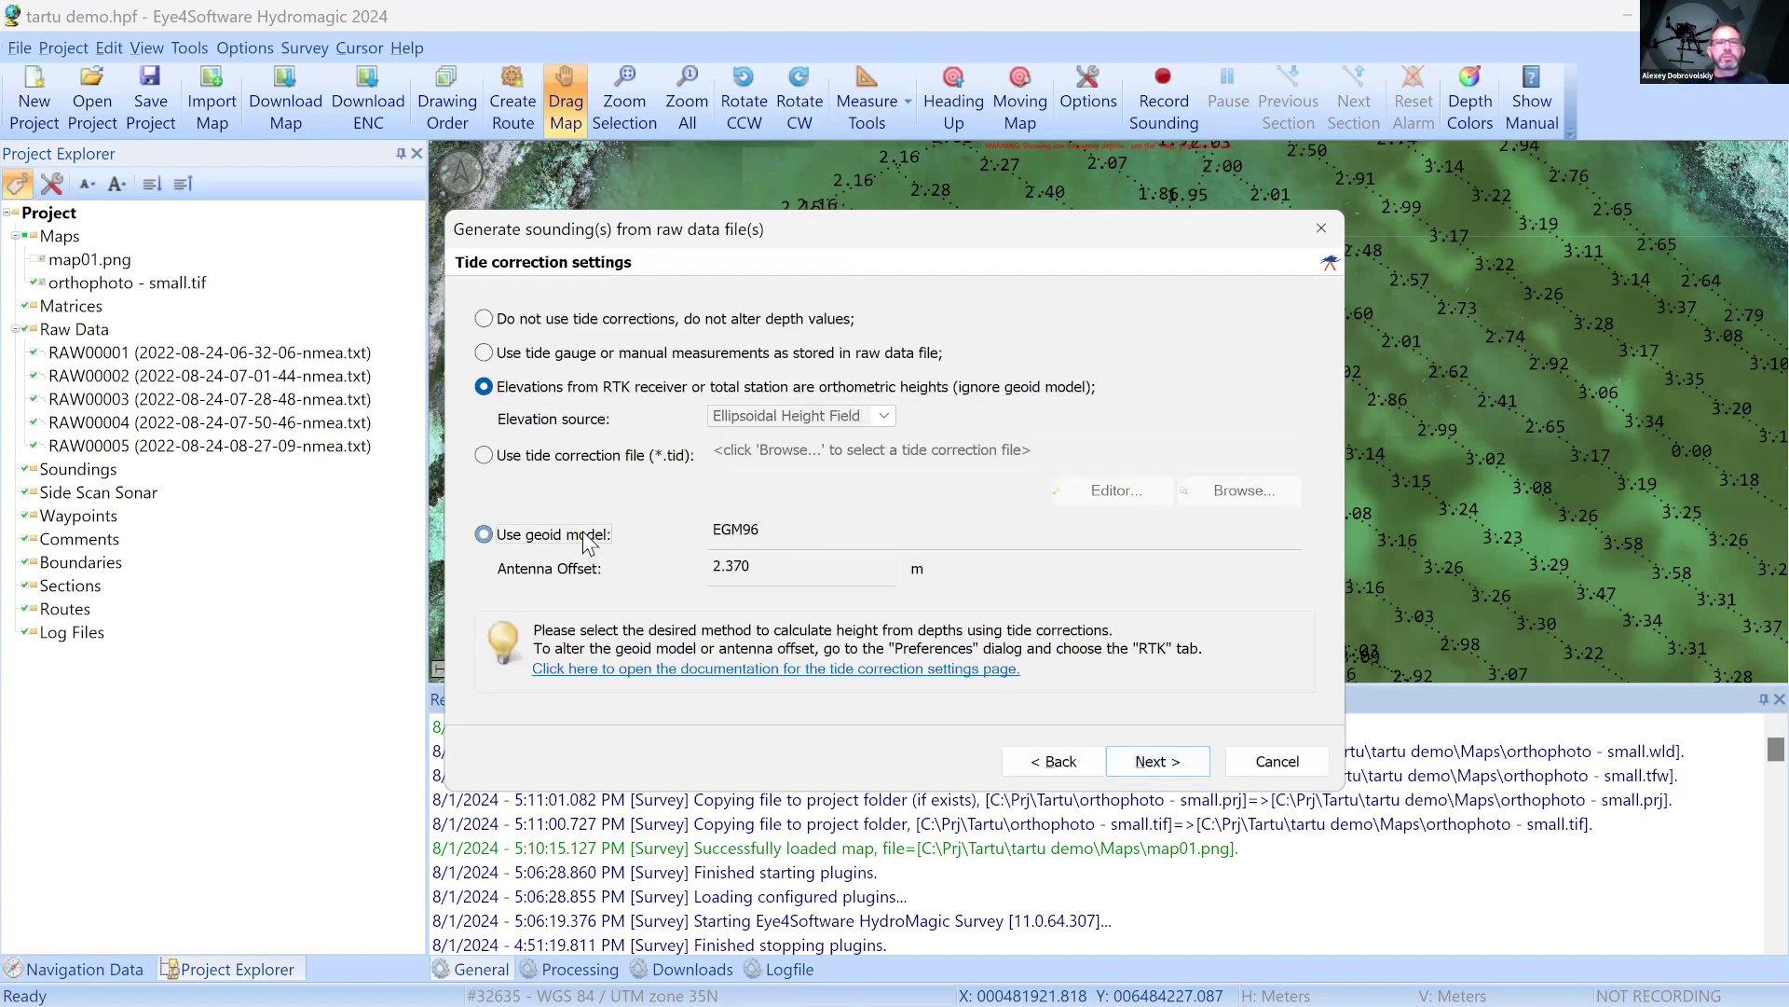
double_click(695, 530)
click(789, 528)
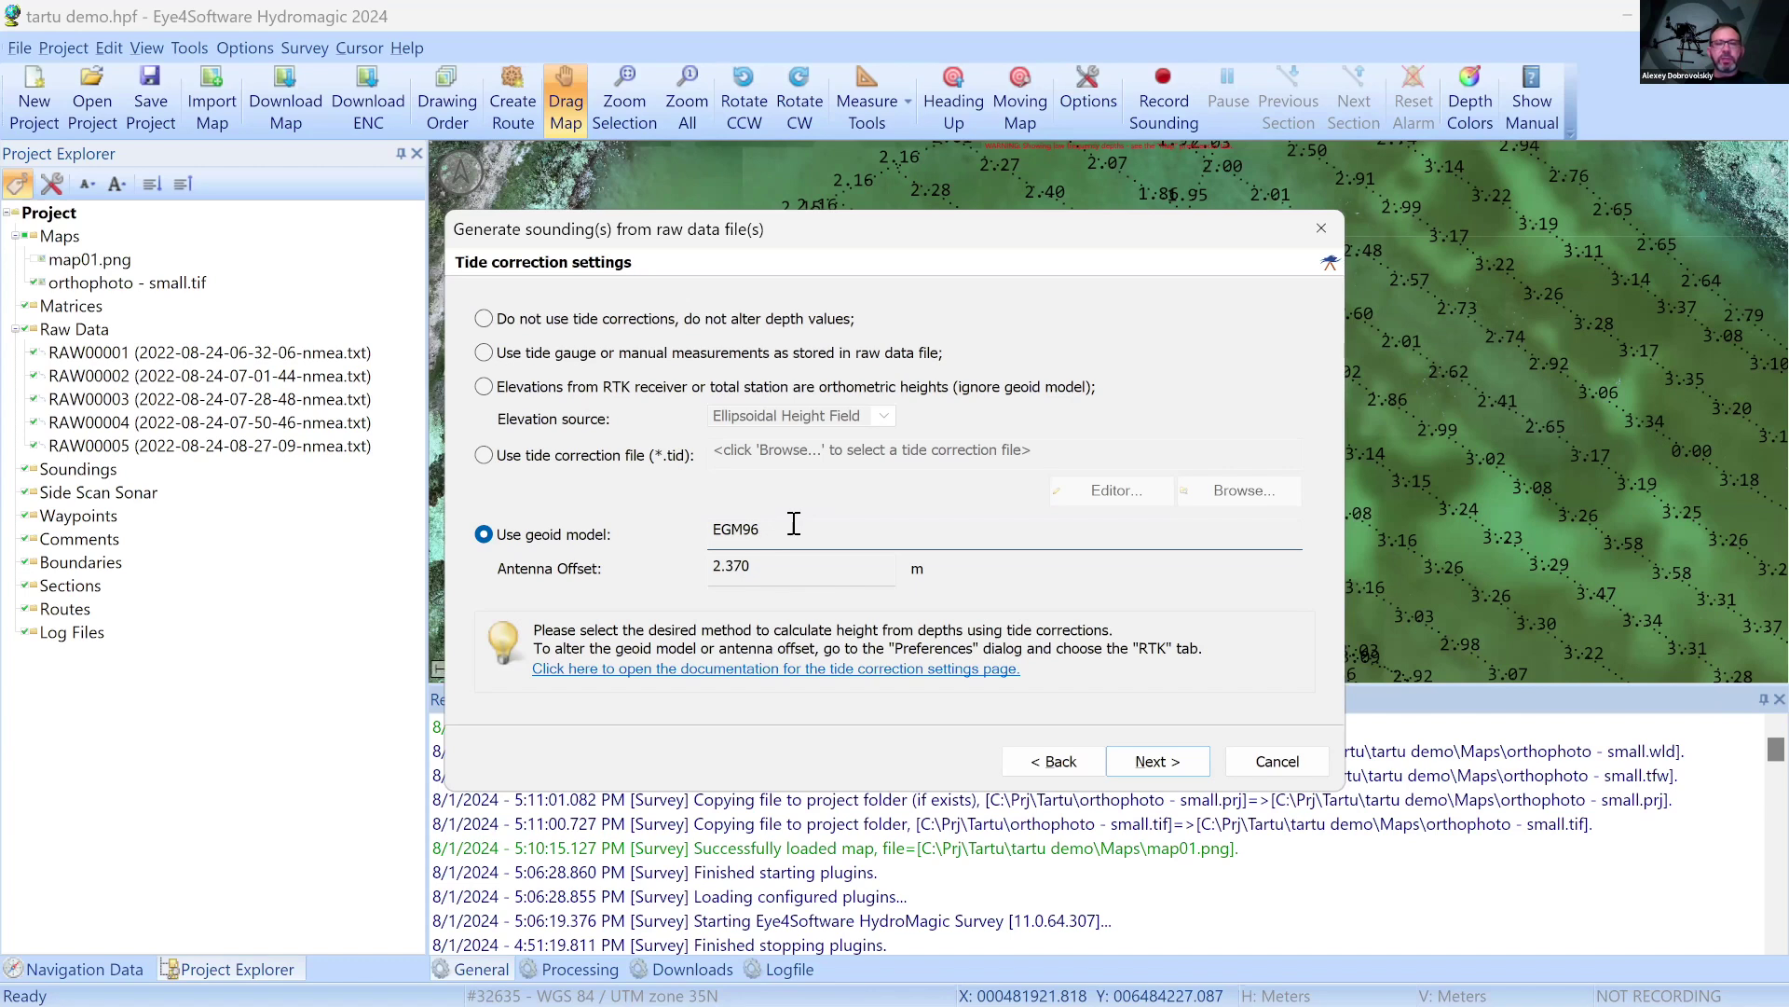
drag(799, 528, 702, 539)
click(805, 530)
drag(805, 530, 695, 541)
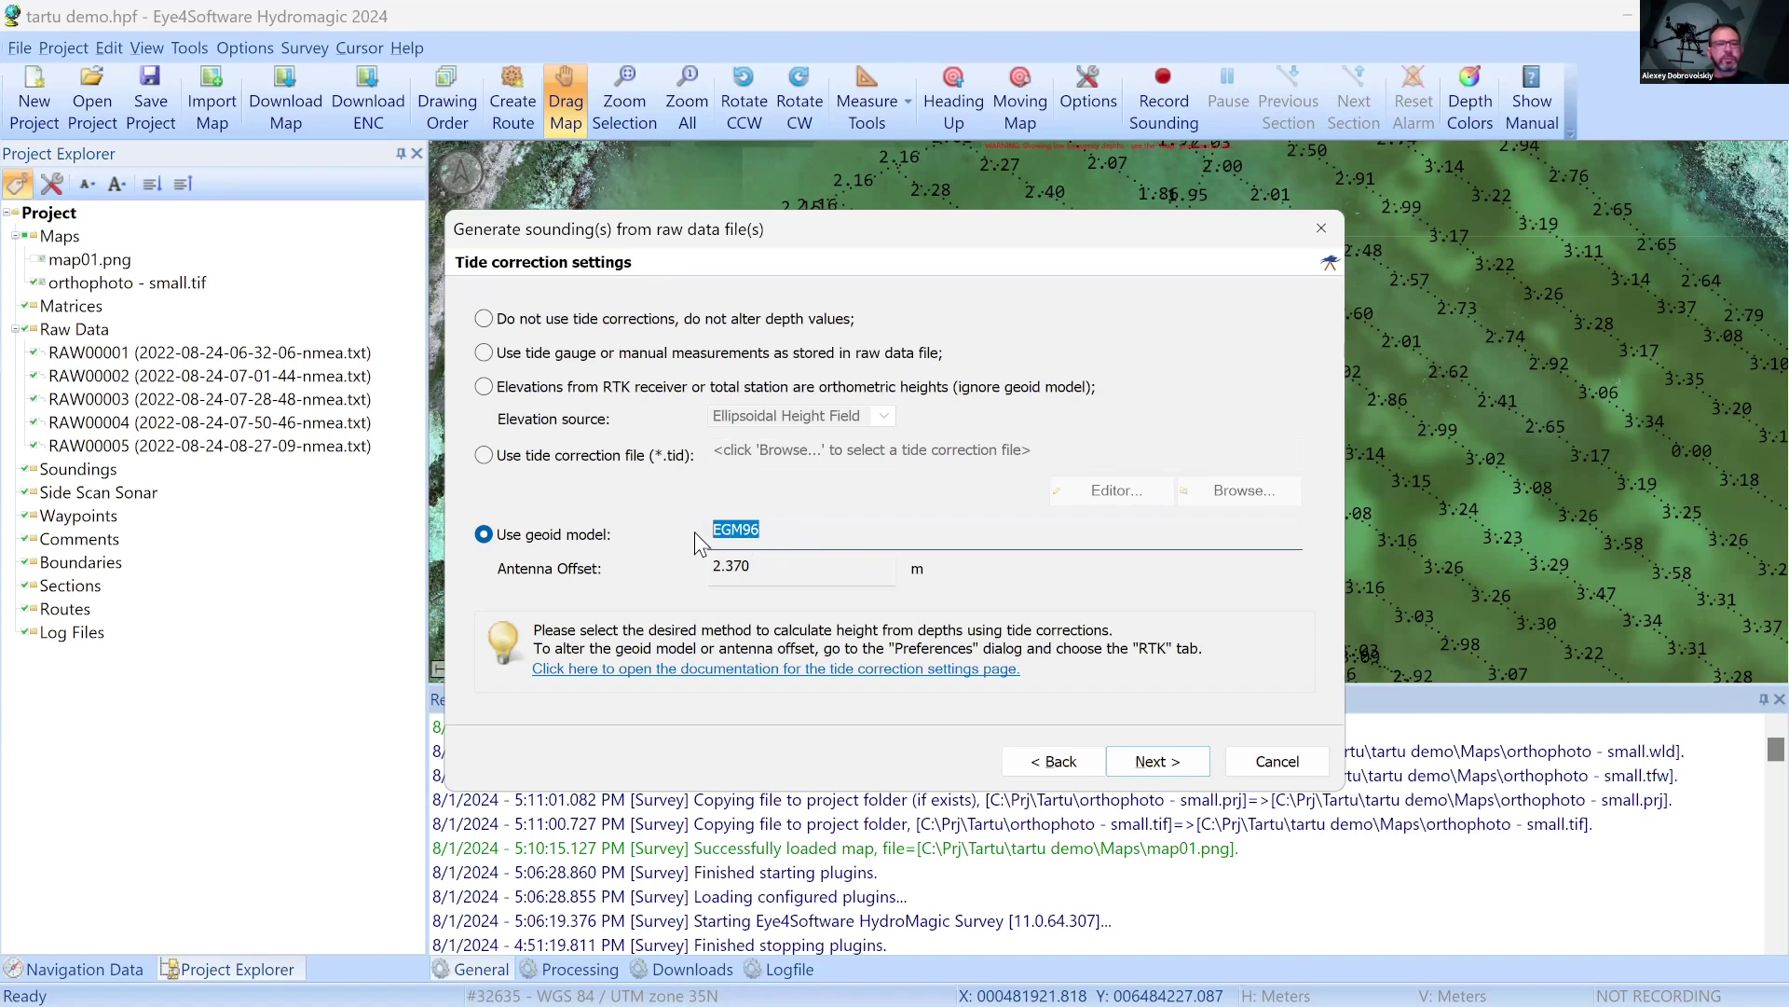
click(1148, 762)
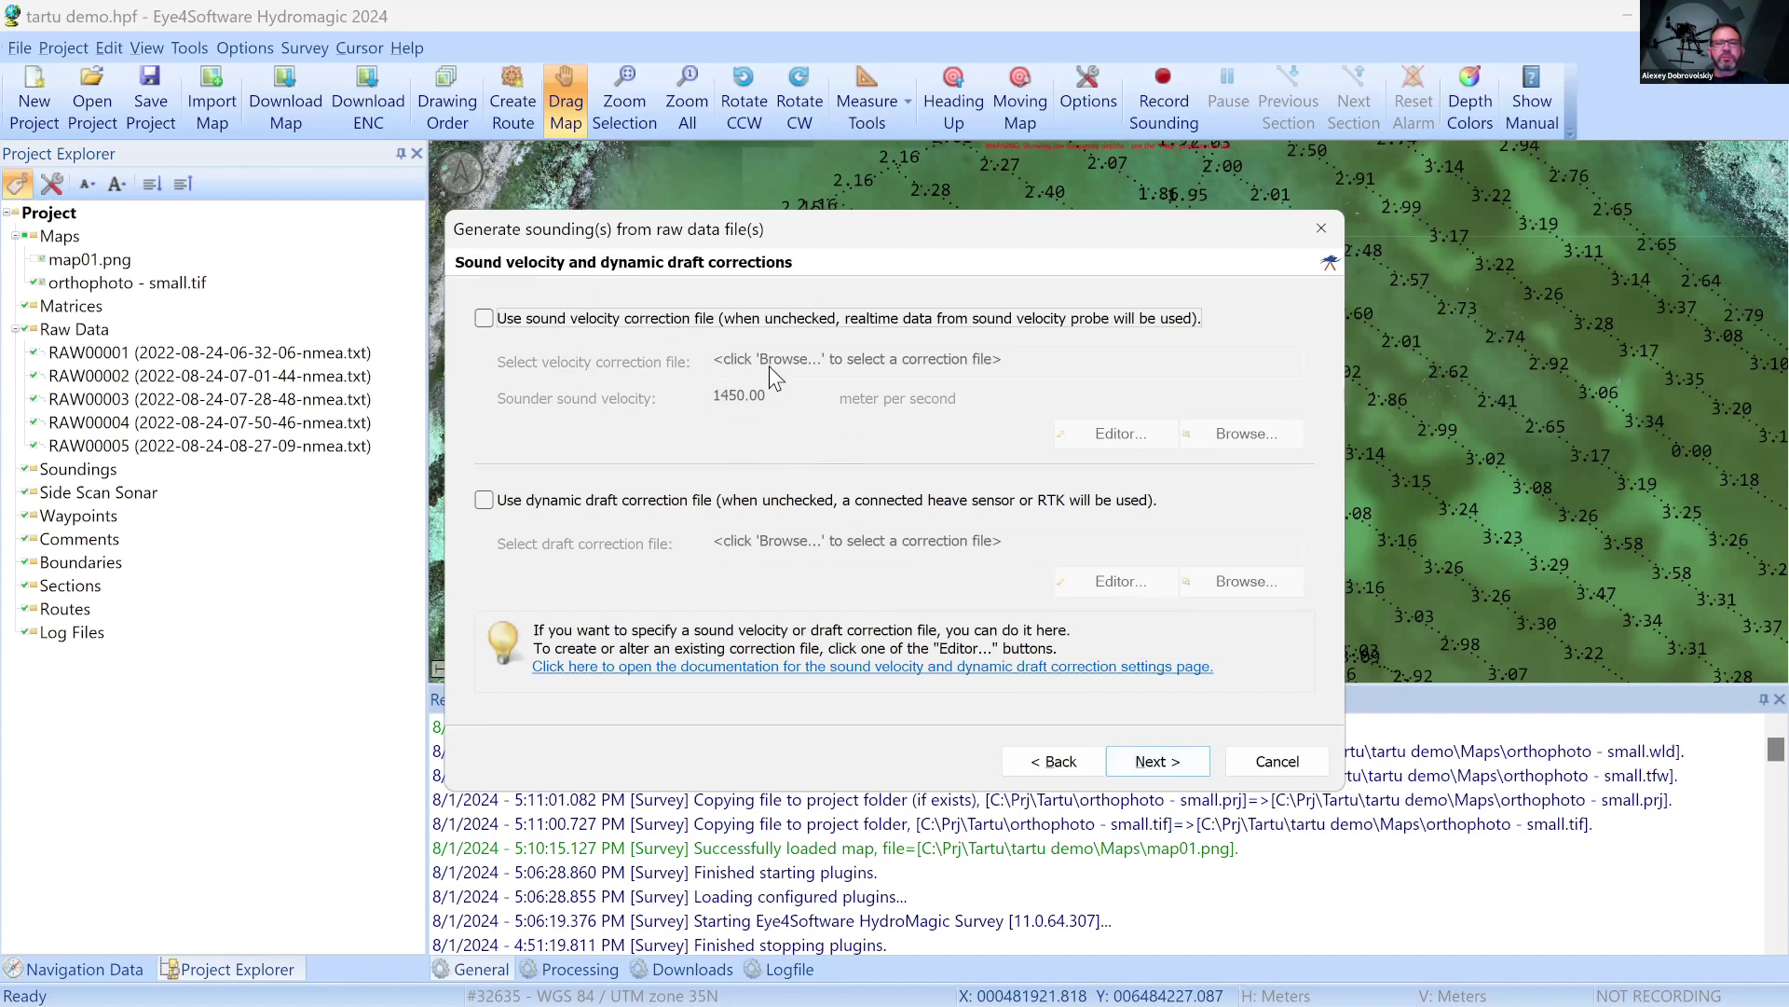
Leave the sound velocity and dynamic draft correction files unused and continue to the raw data correction page
click(685, 327)
click(685, 317)
click(1187, 758)
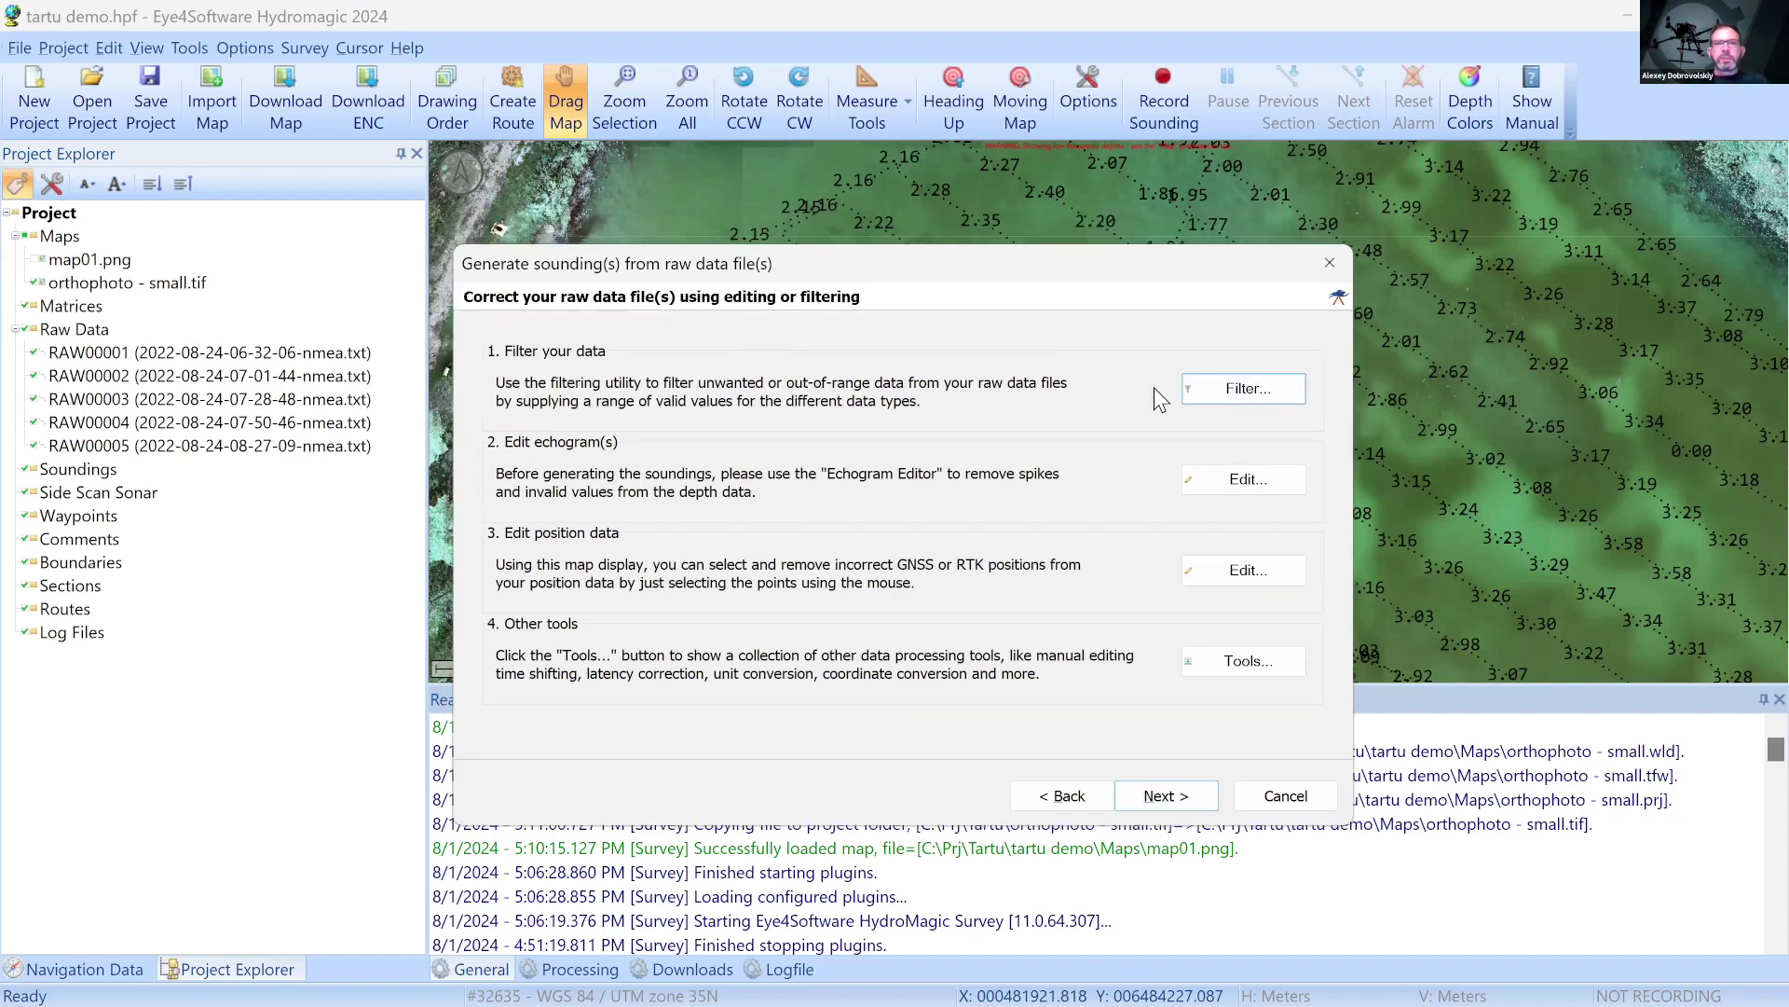
Apply the raw data filter with RTK Fixed status, depths 0.5–20 m high-frequency and 1.3–20 m low-frequency, and 10° pitch and roll limits
click(1211, 382)
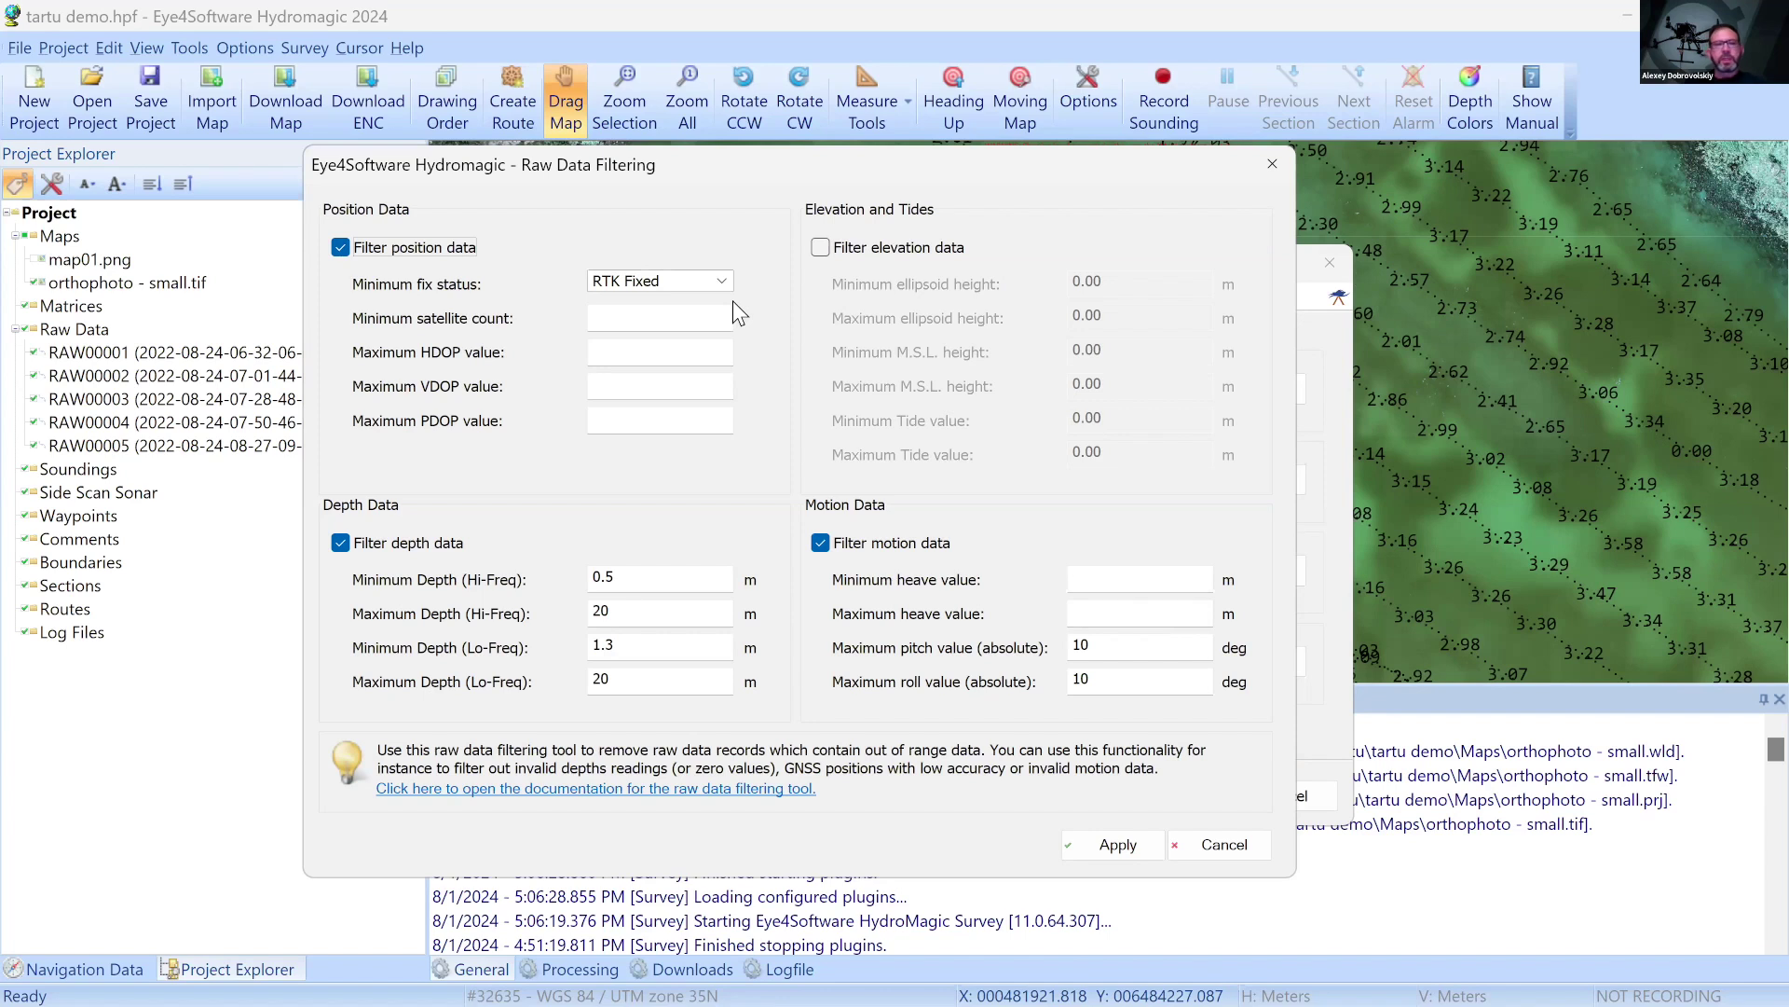
click(410, 546)
click(415, 548)
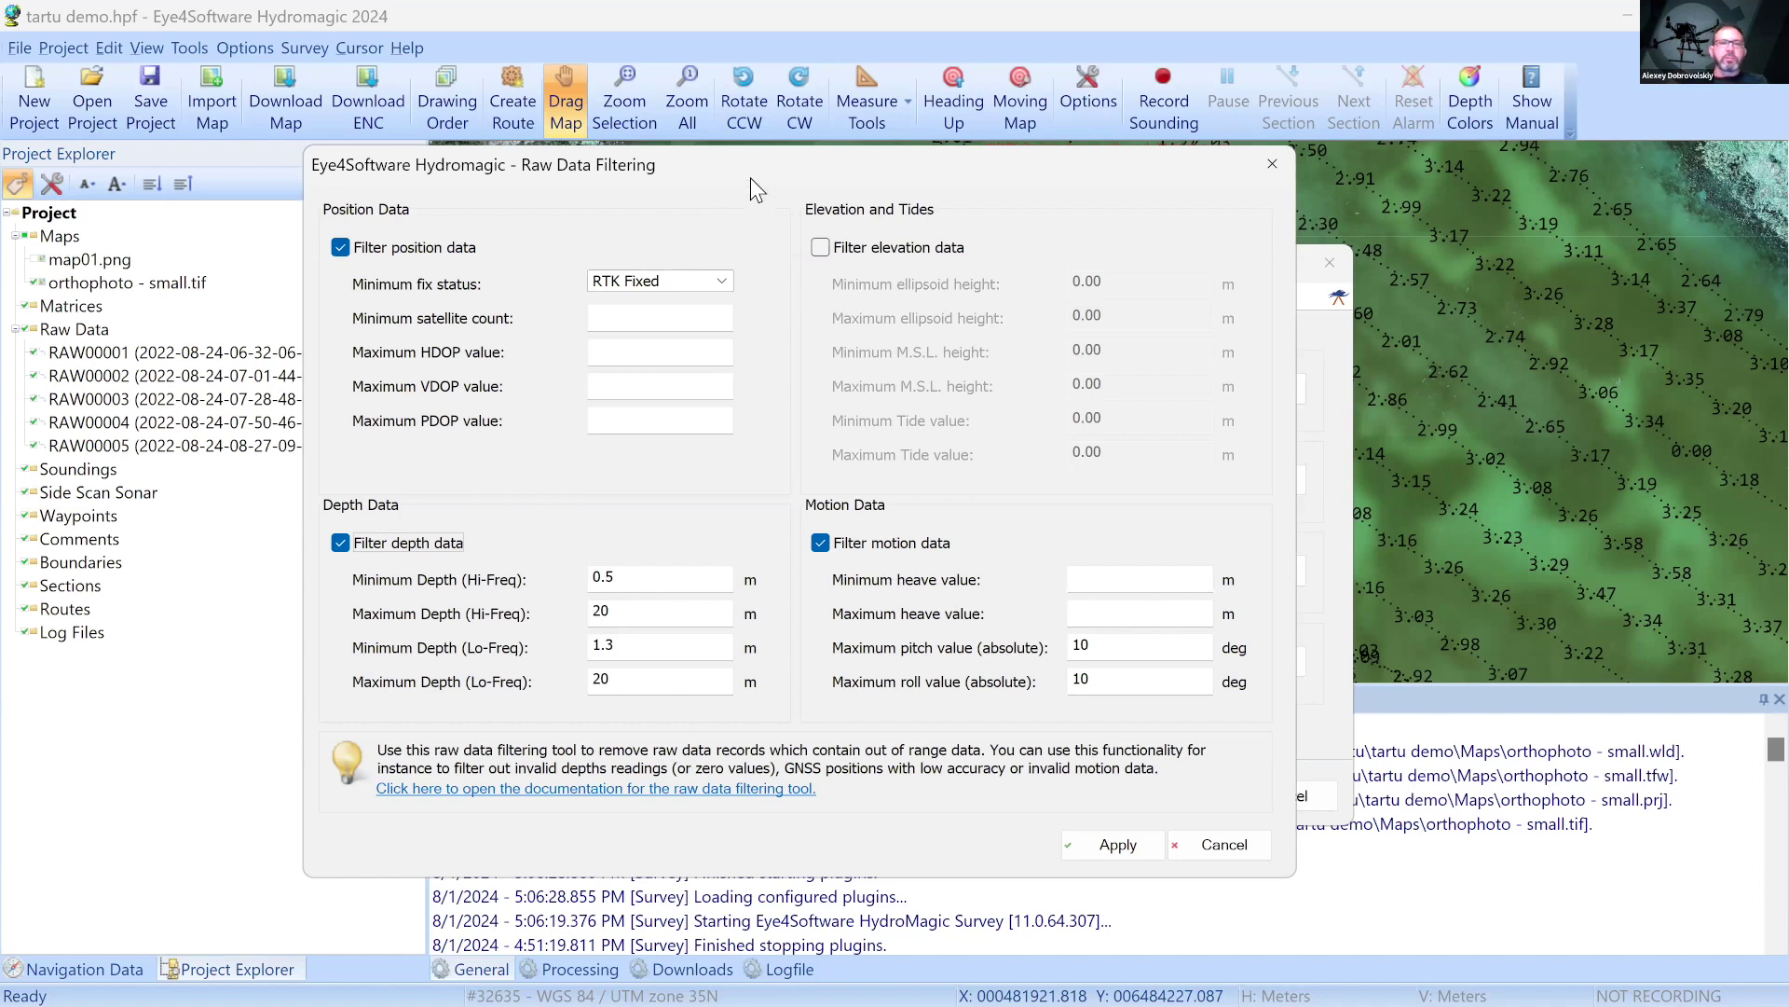
drag(740, 175, 666, 163)
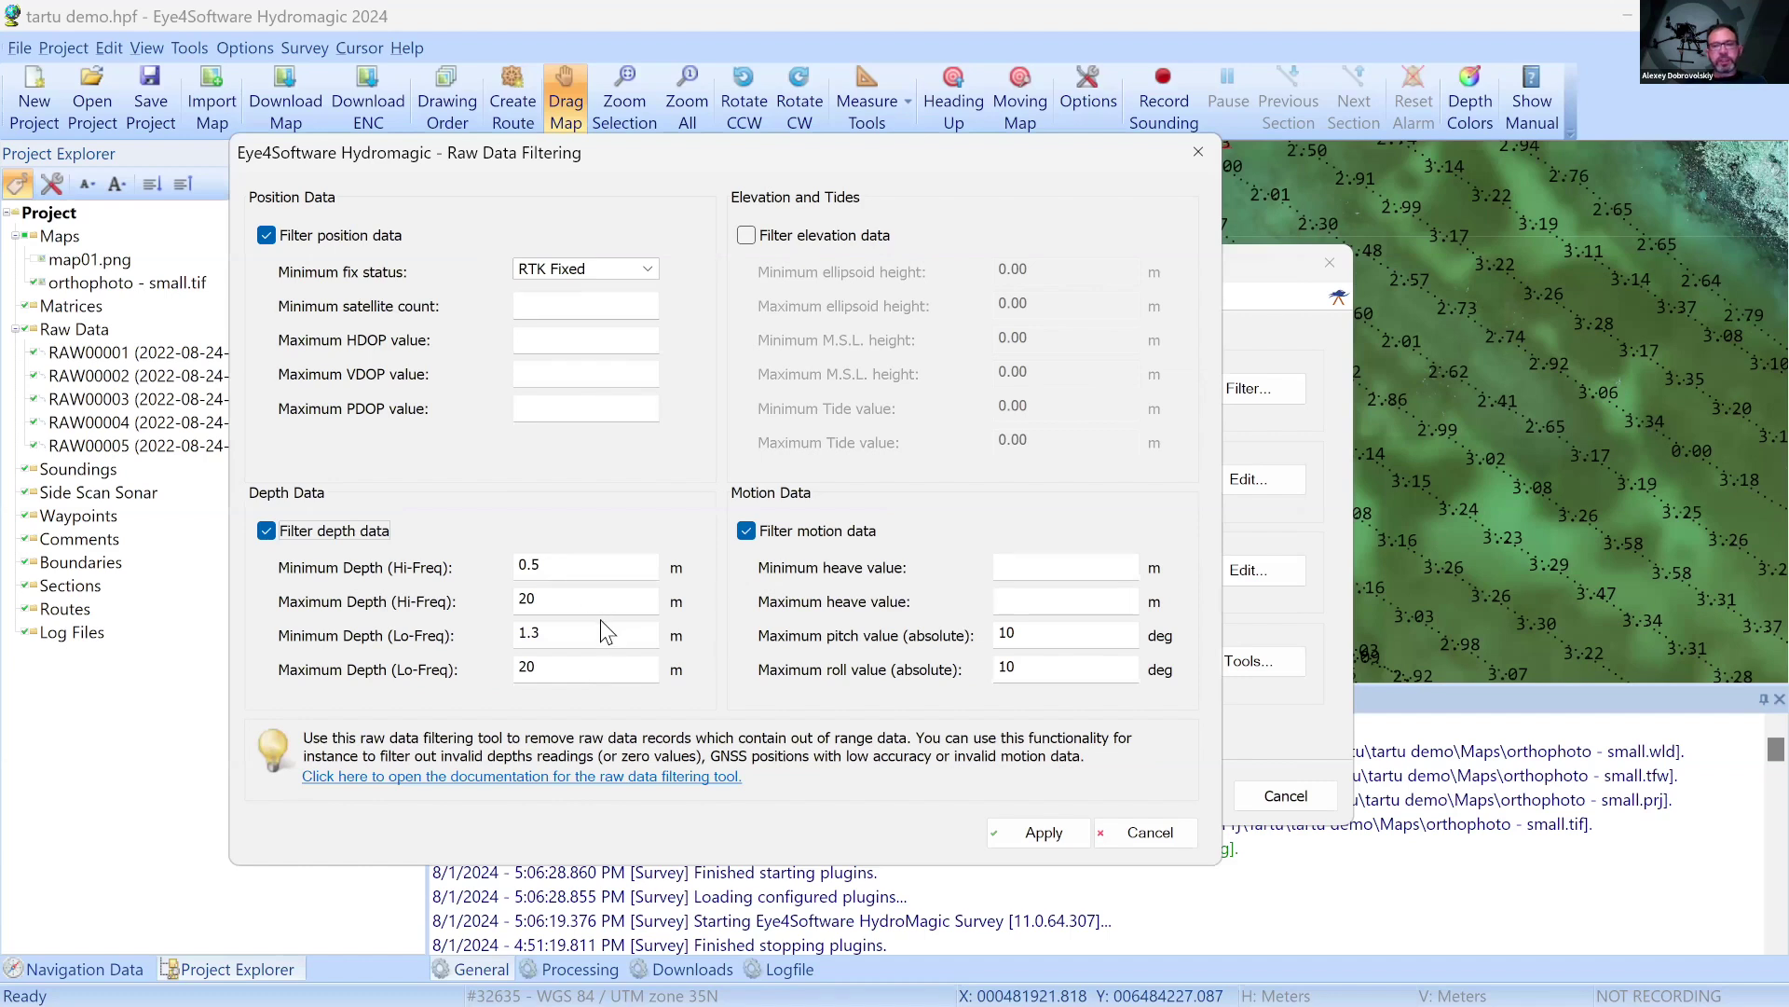
click(590, 566)
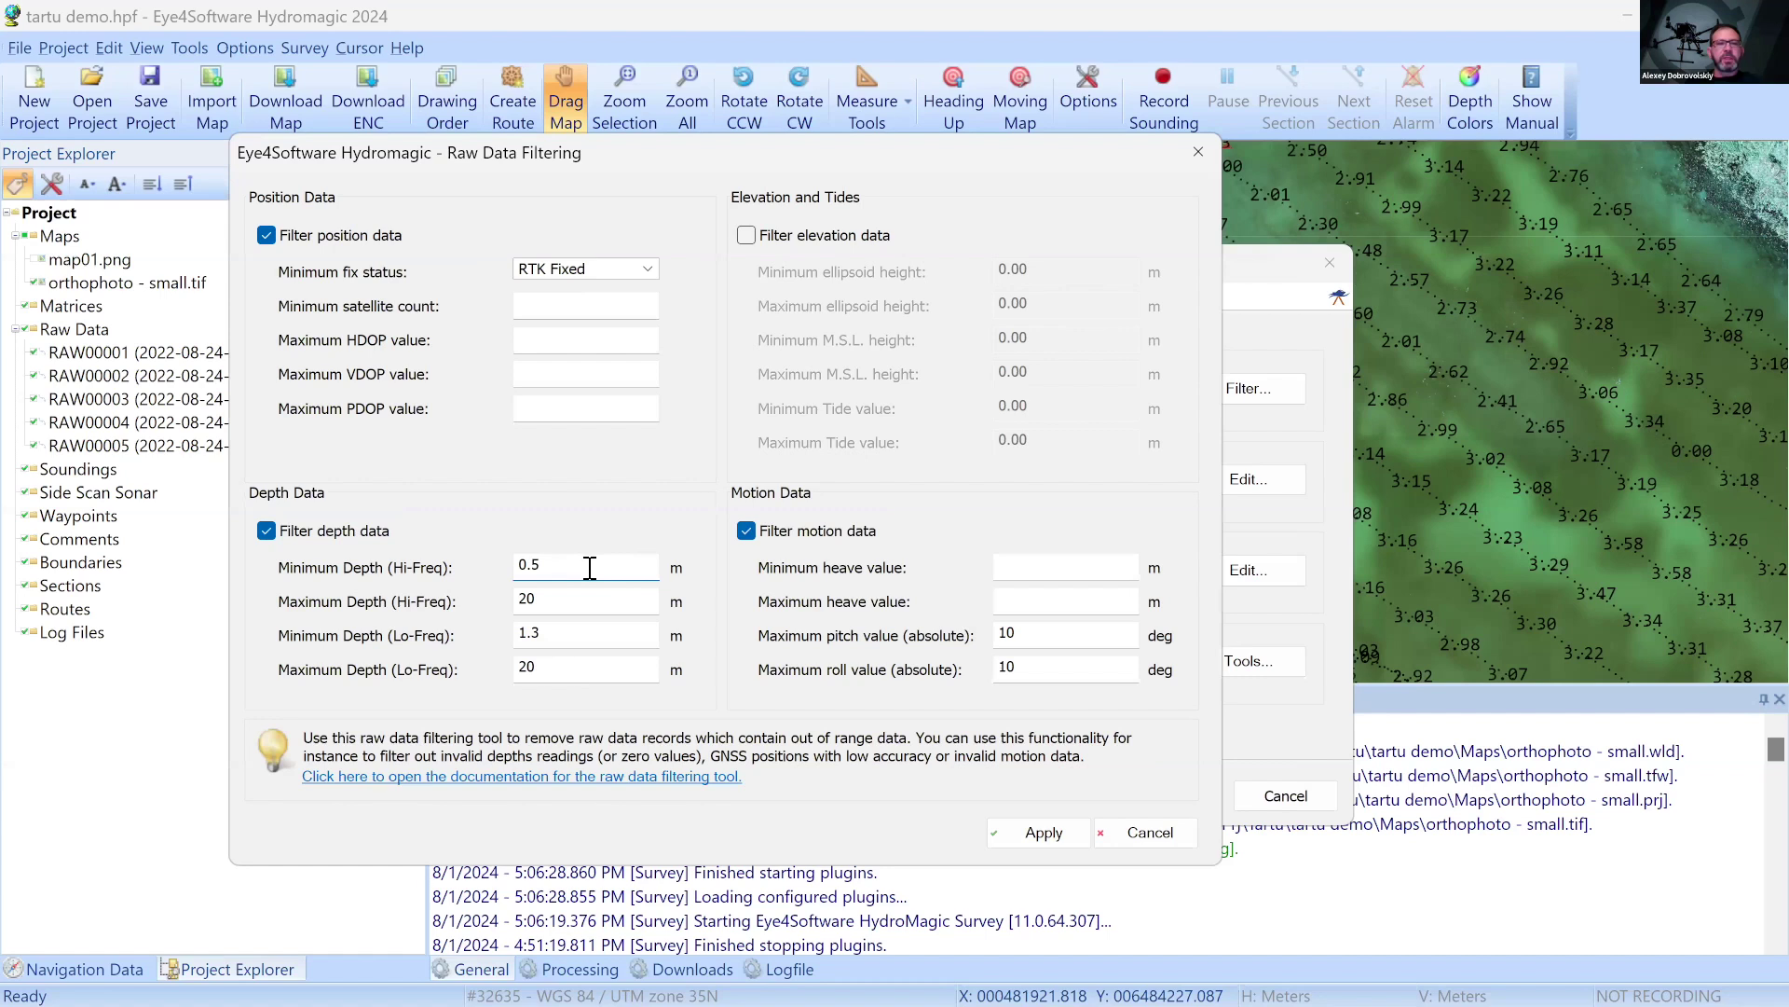
drag(508, 565, 550, 565)
click(568, 636)
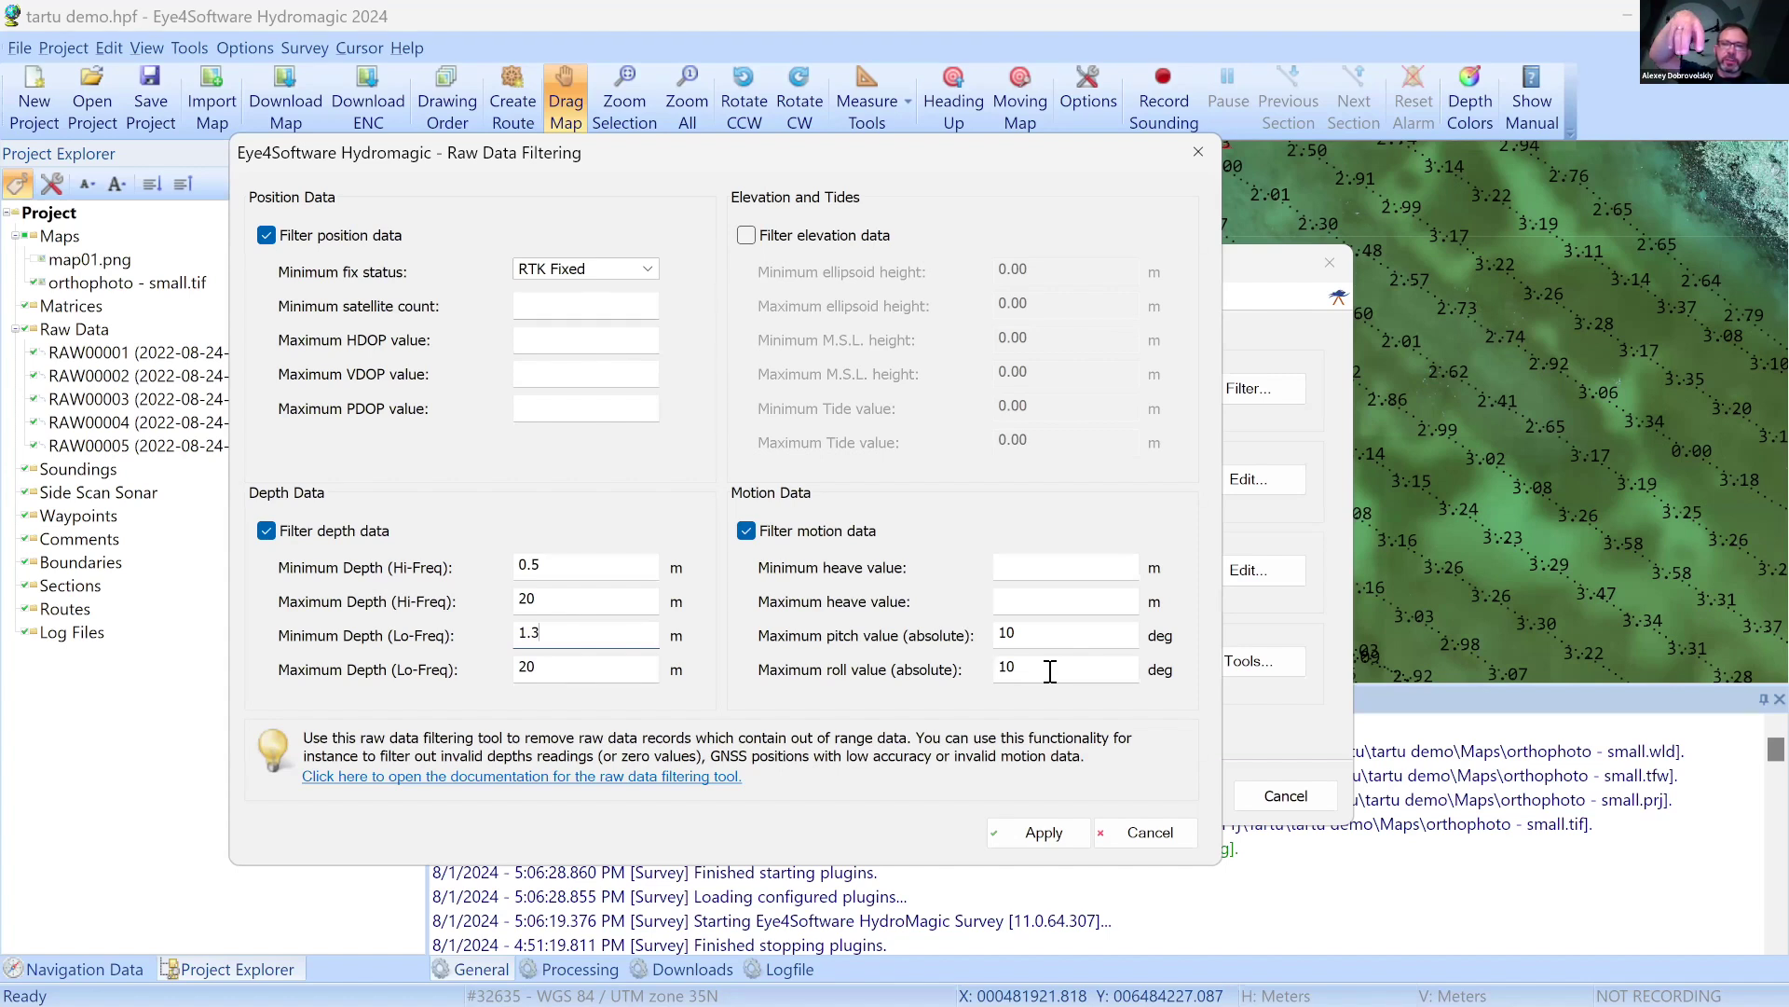
click(1027, 824)
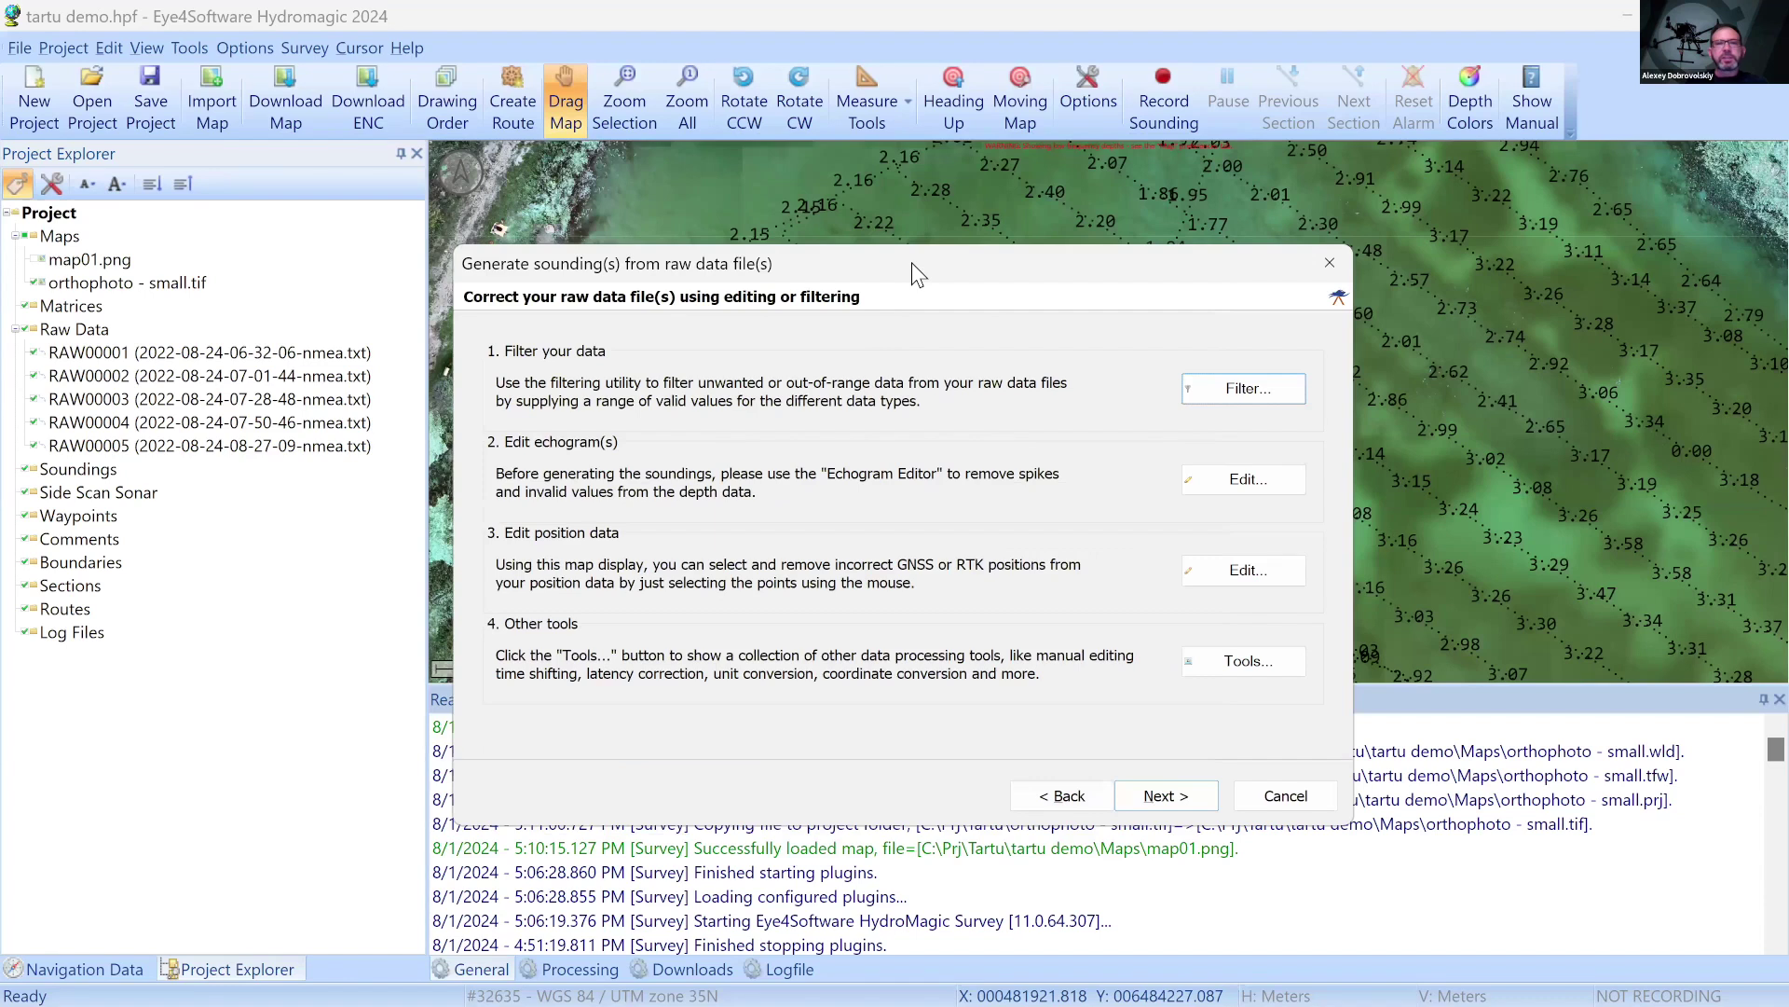
Open the Echogram Editor for RAW00001 and compare the high-frequency, low-frequency and combined depth traces
click(1117, 455)
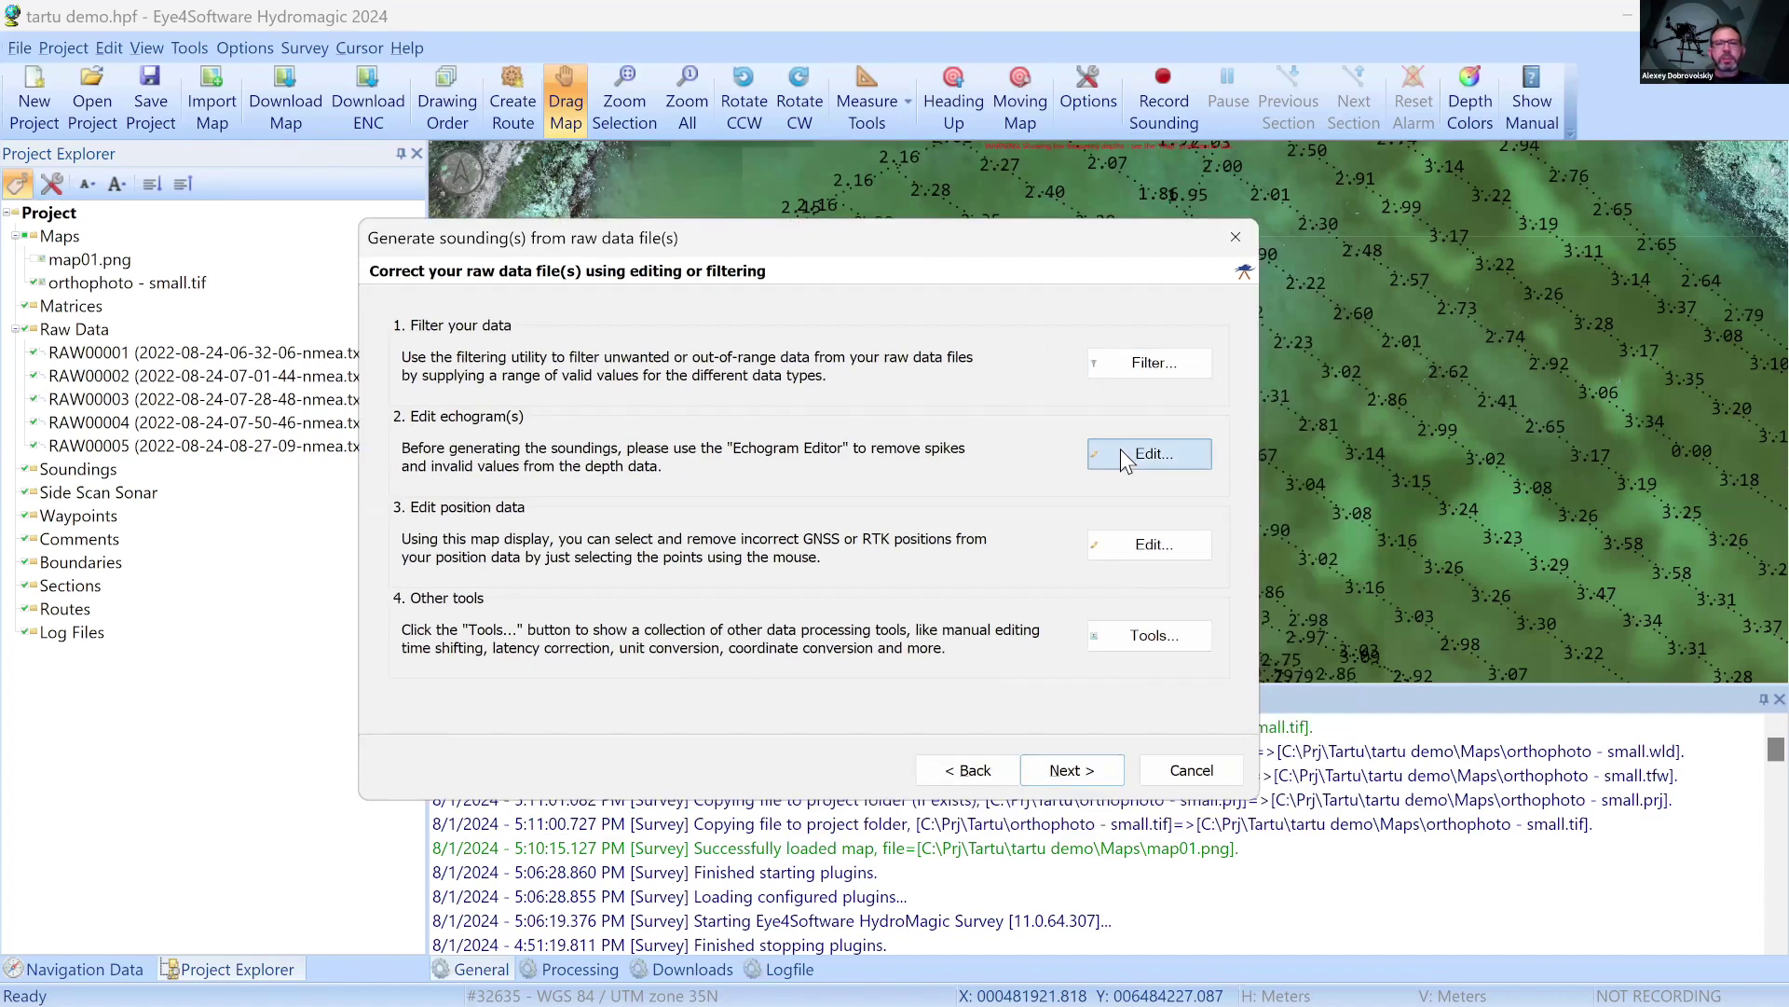
click(1147, 458)
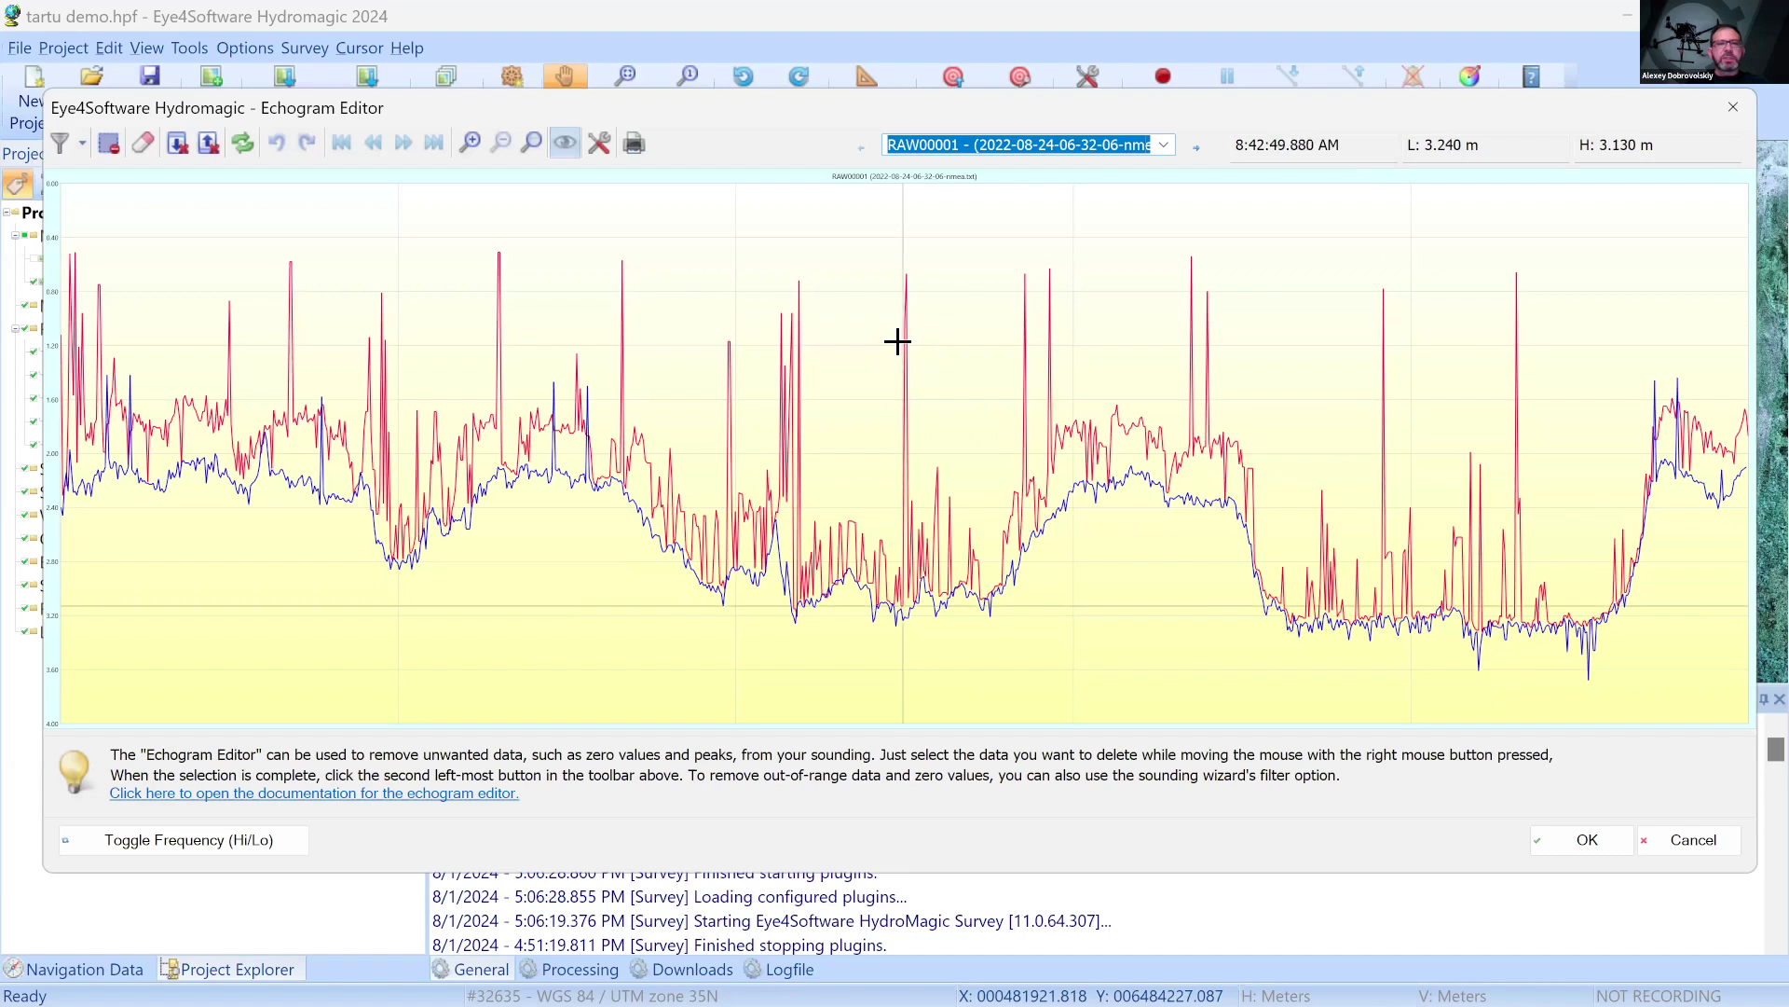
click(225, 838)
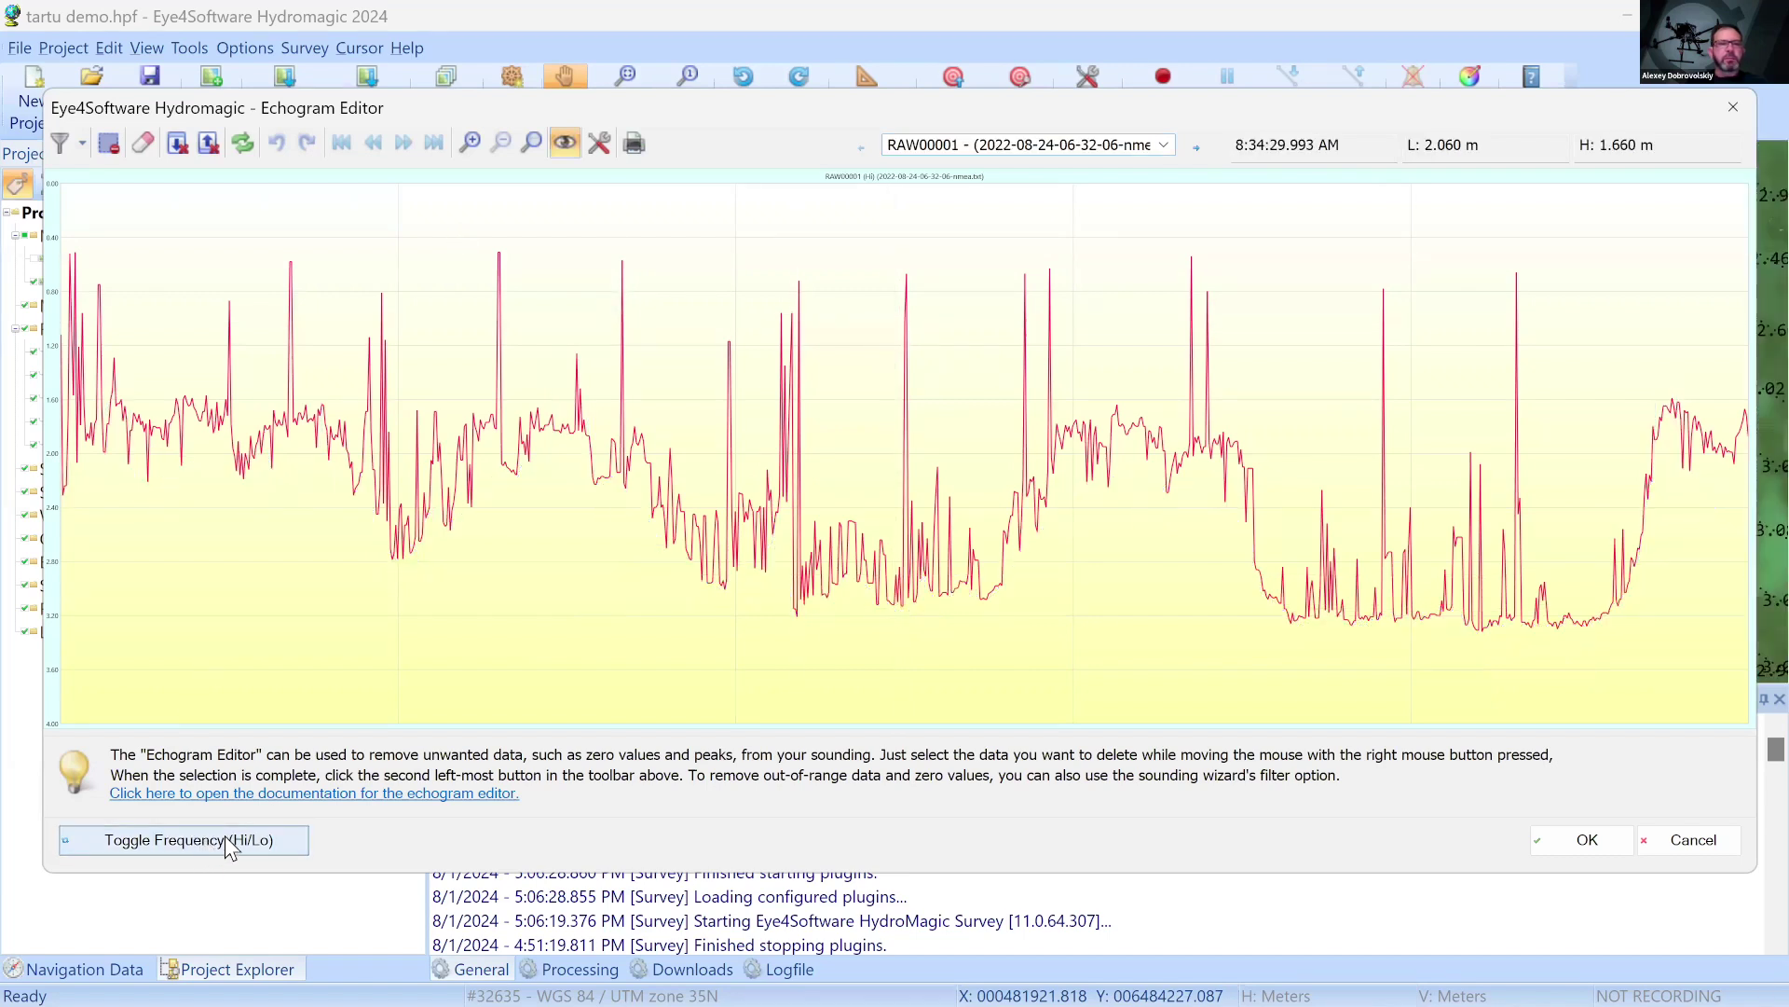
click(220, 835)
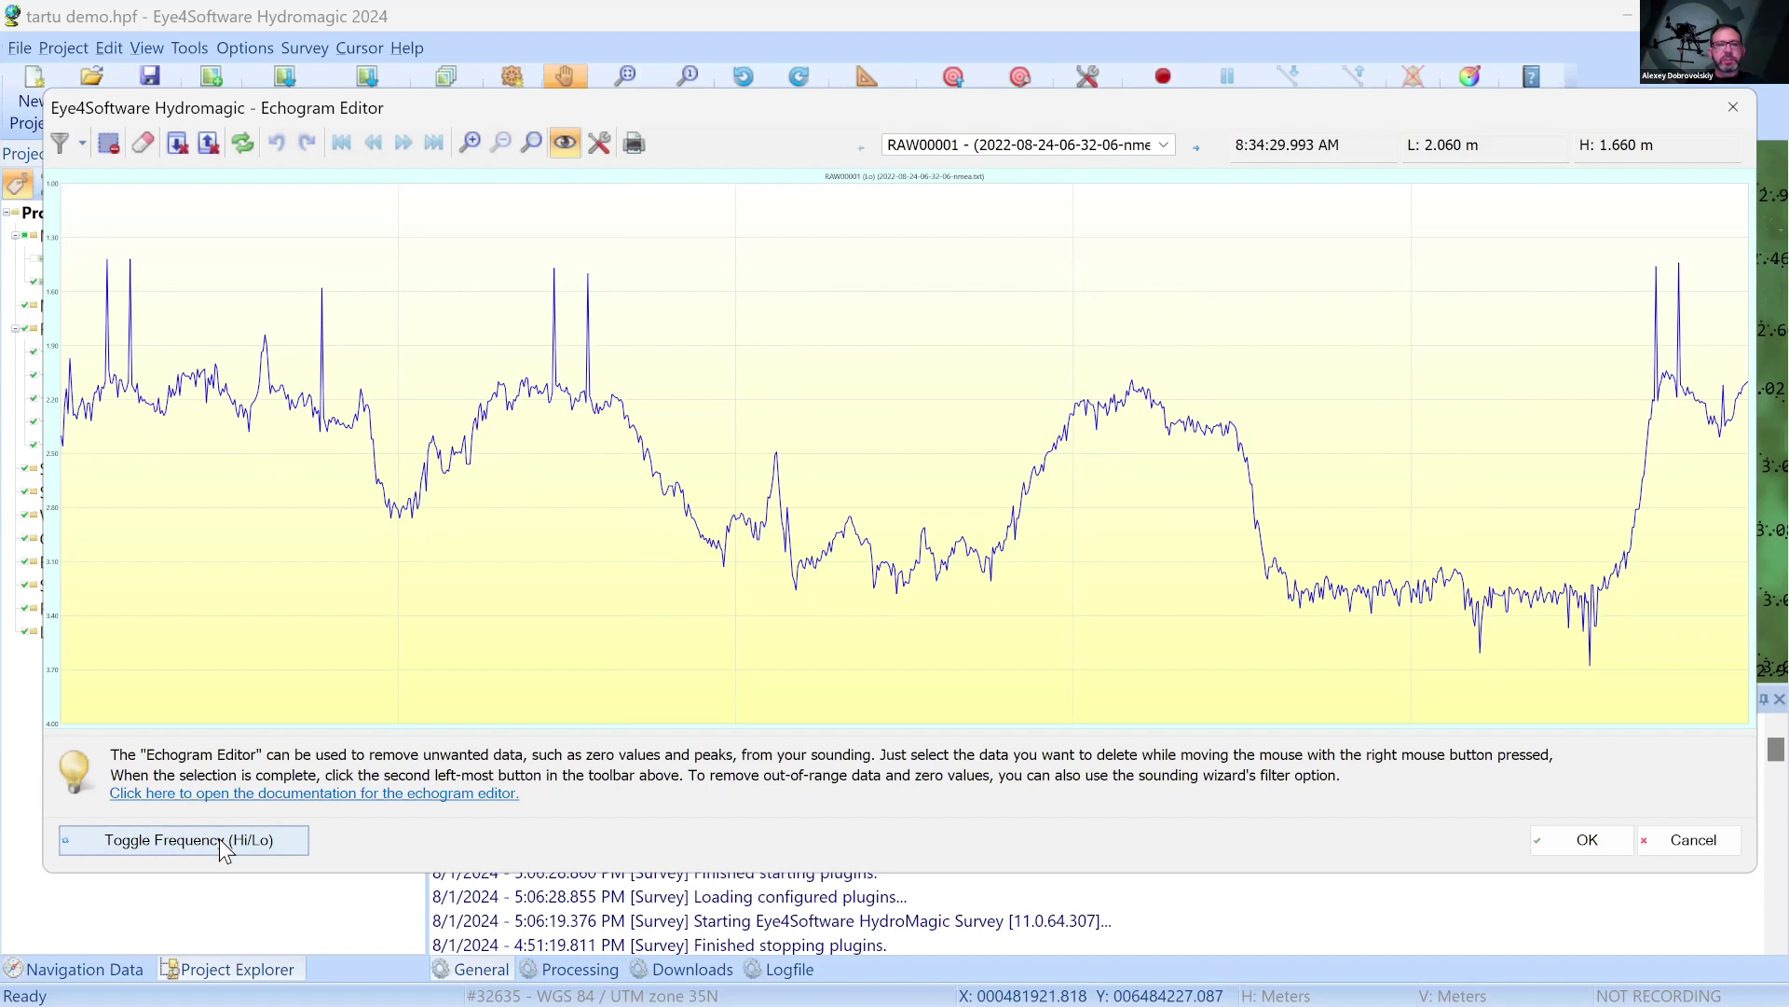
click(220, 837)
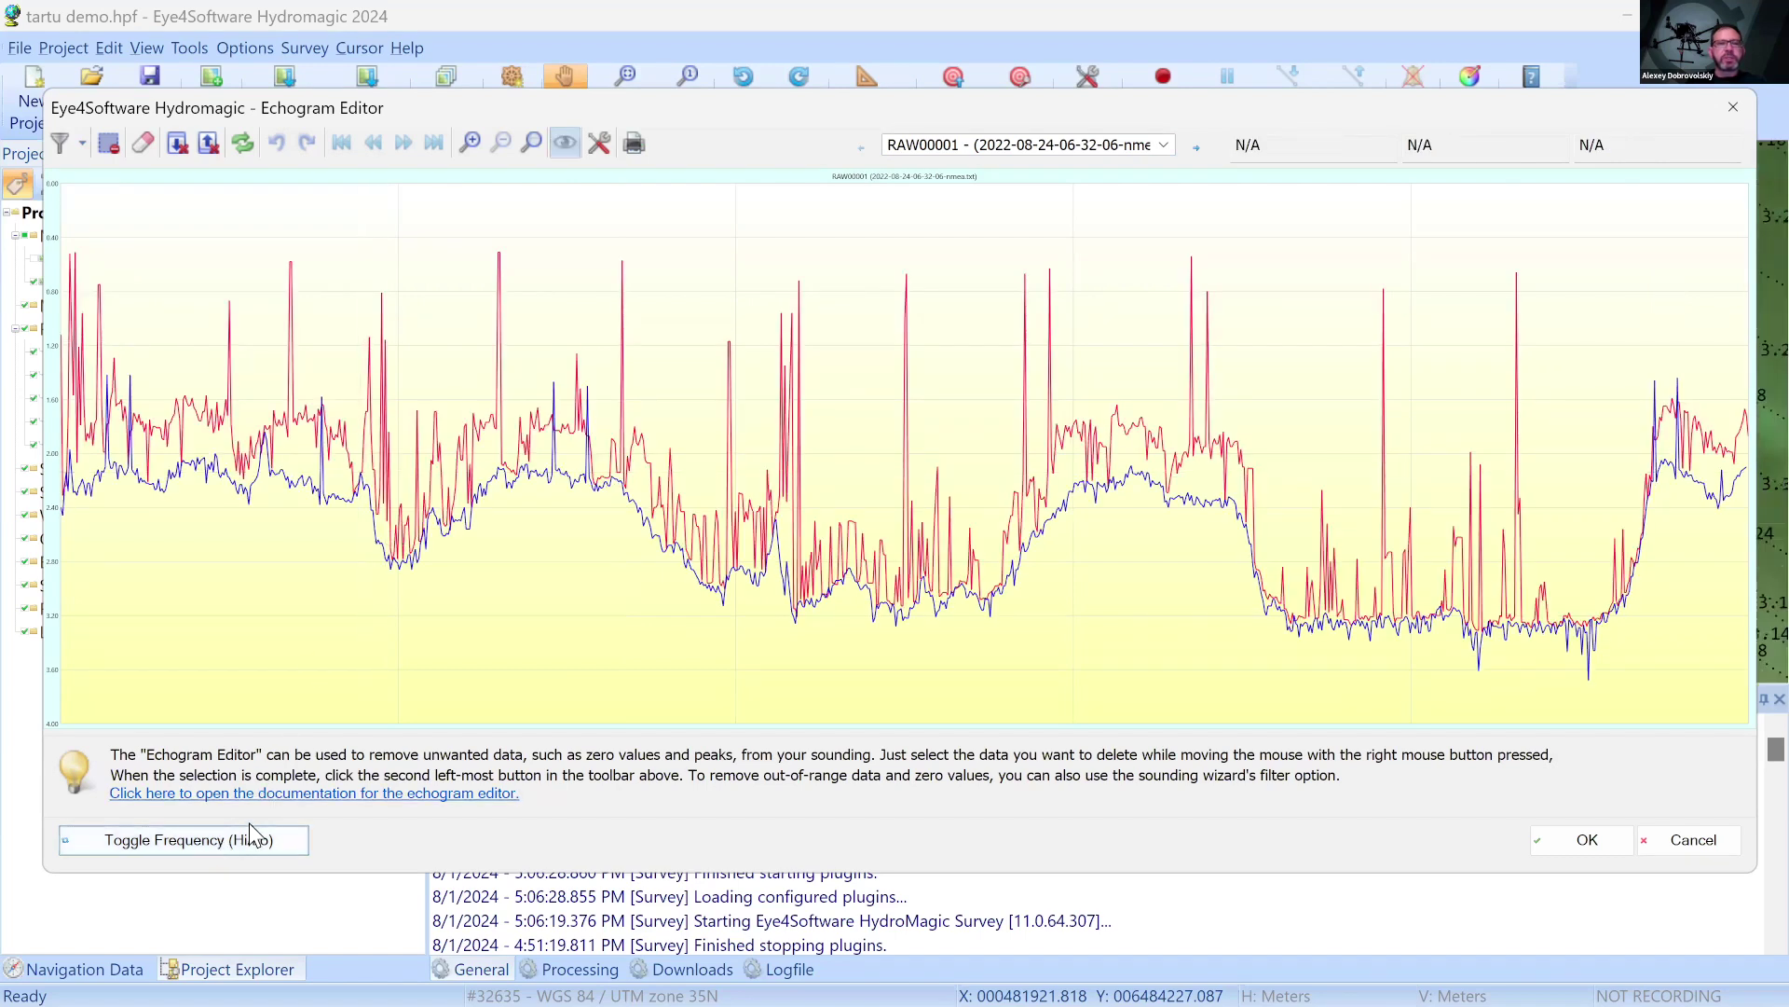
click(246, 839)
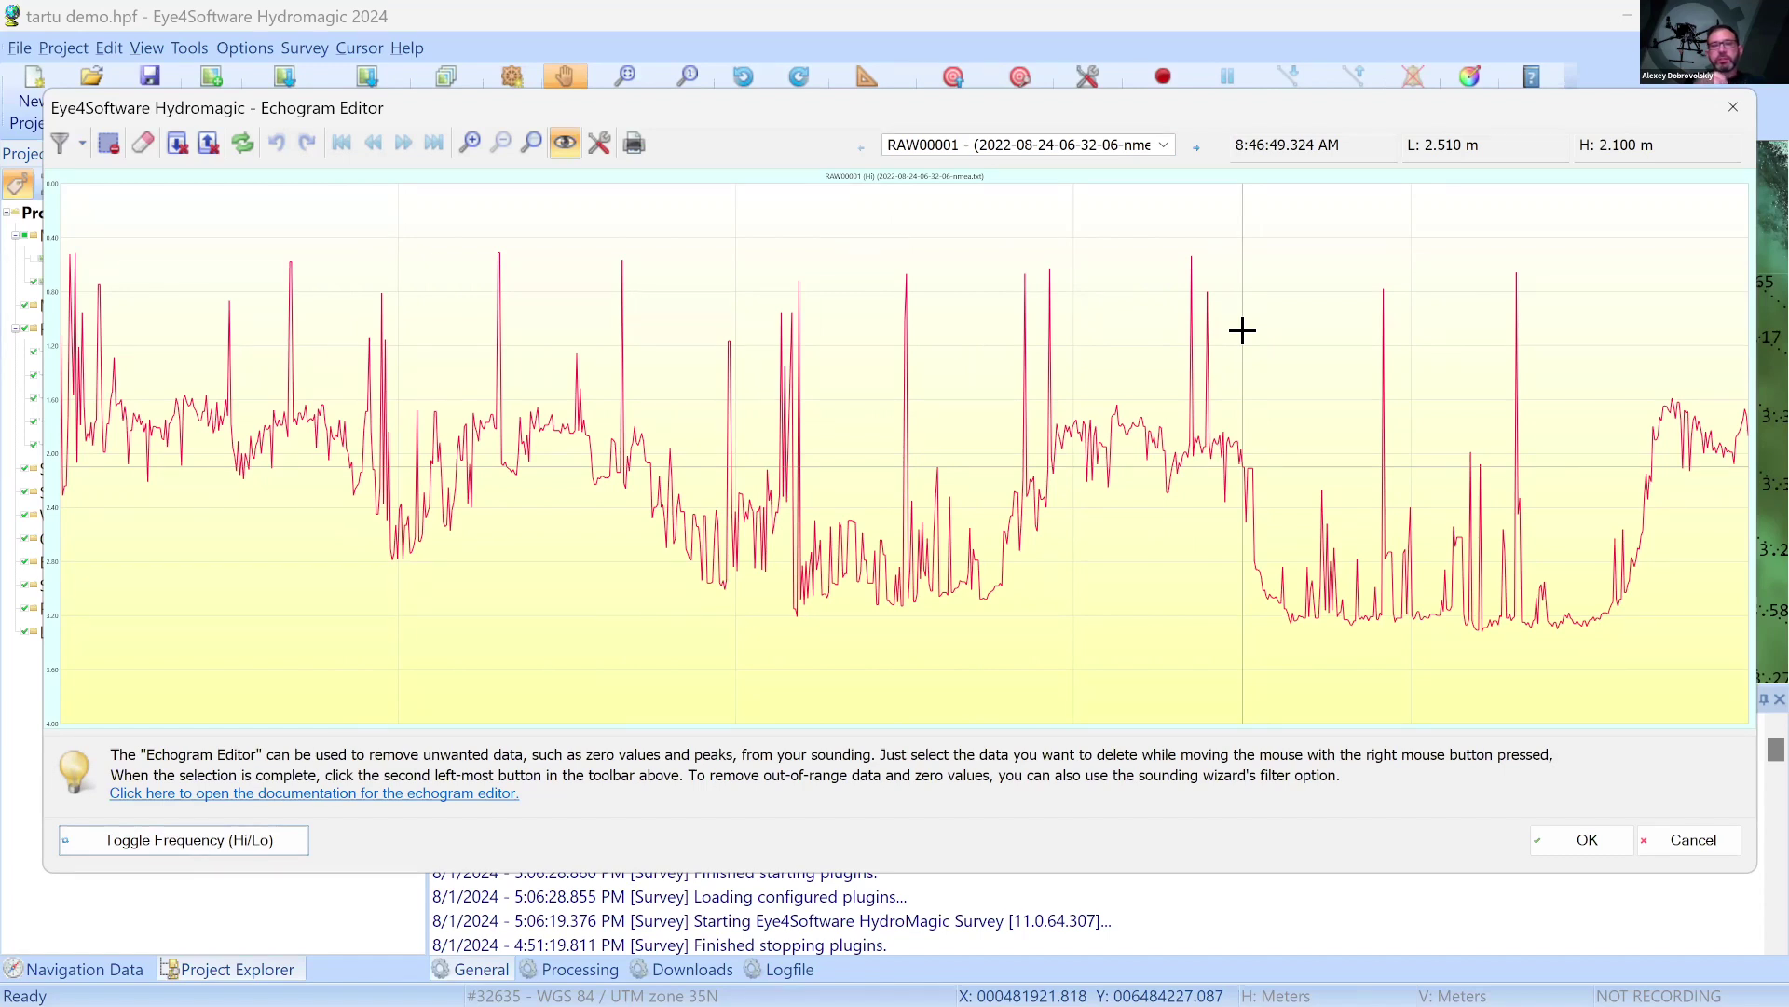
Show only the low-frequency trace of RAW00001 and delete its shallow spikes at both ends and the deep spikes near the end
click(233, 843)
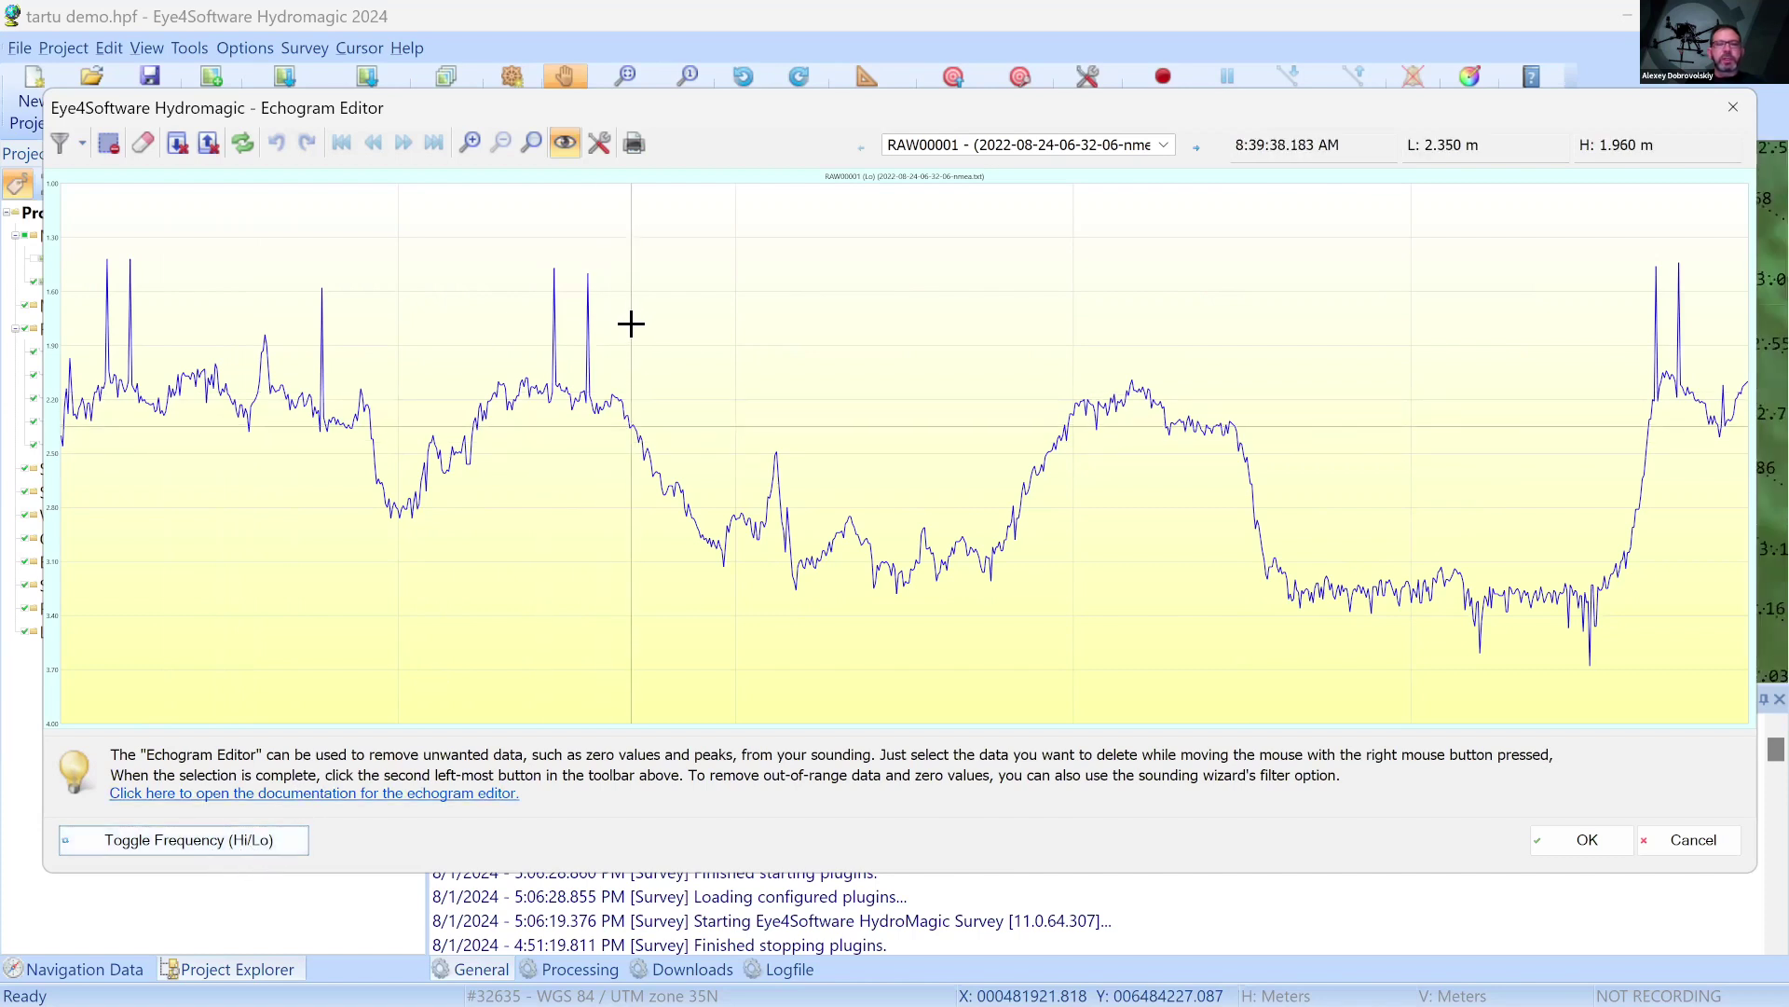
drag(632, 323, 62, 194)
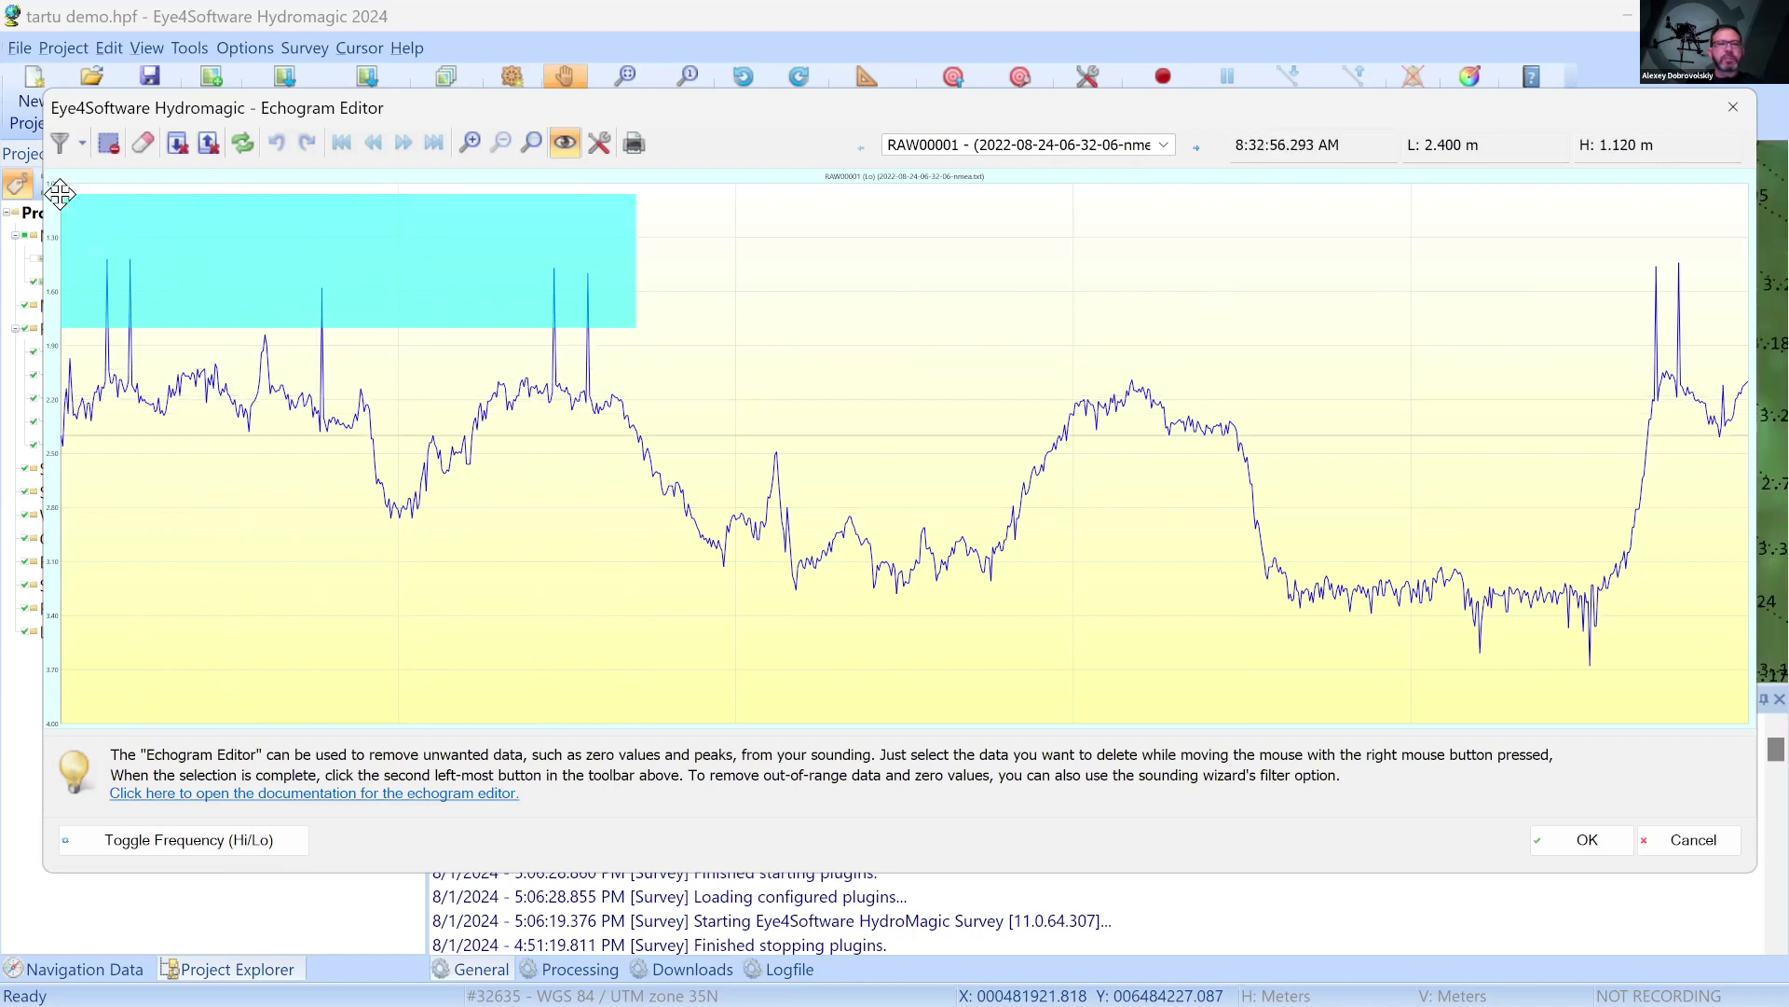
click(108, 143)
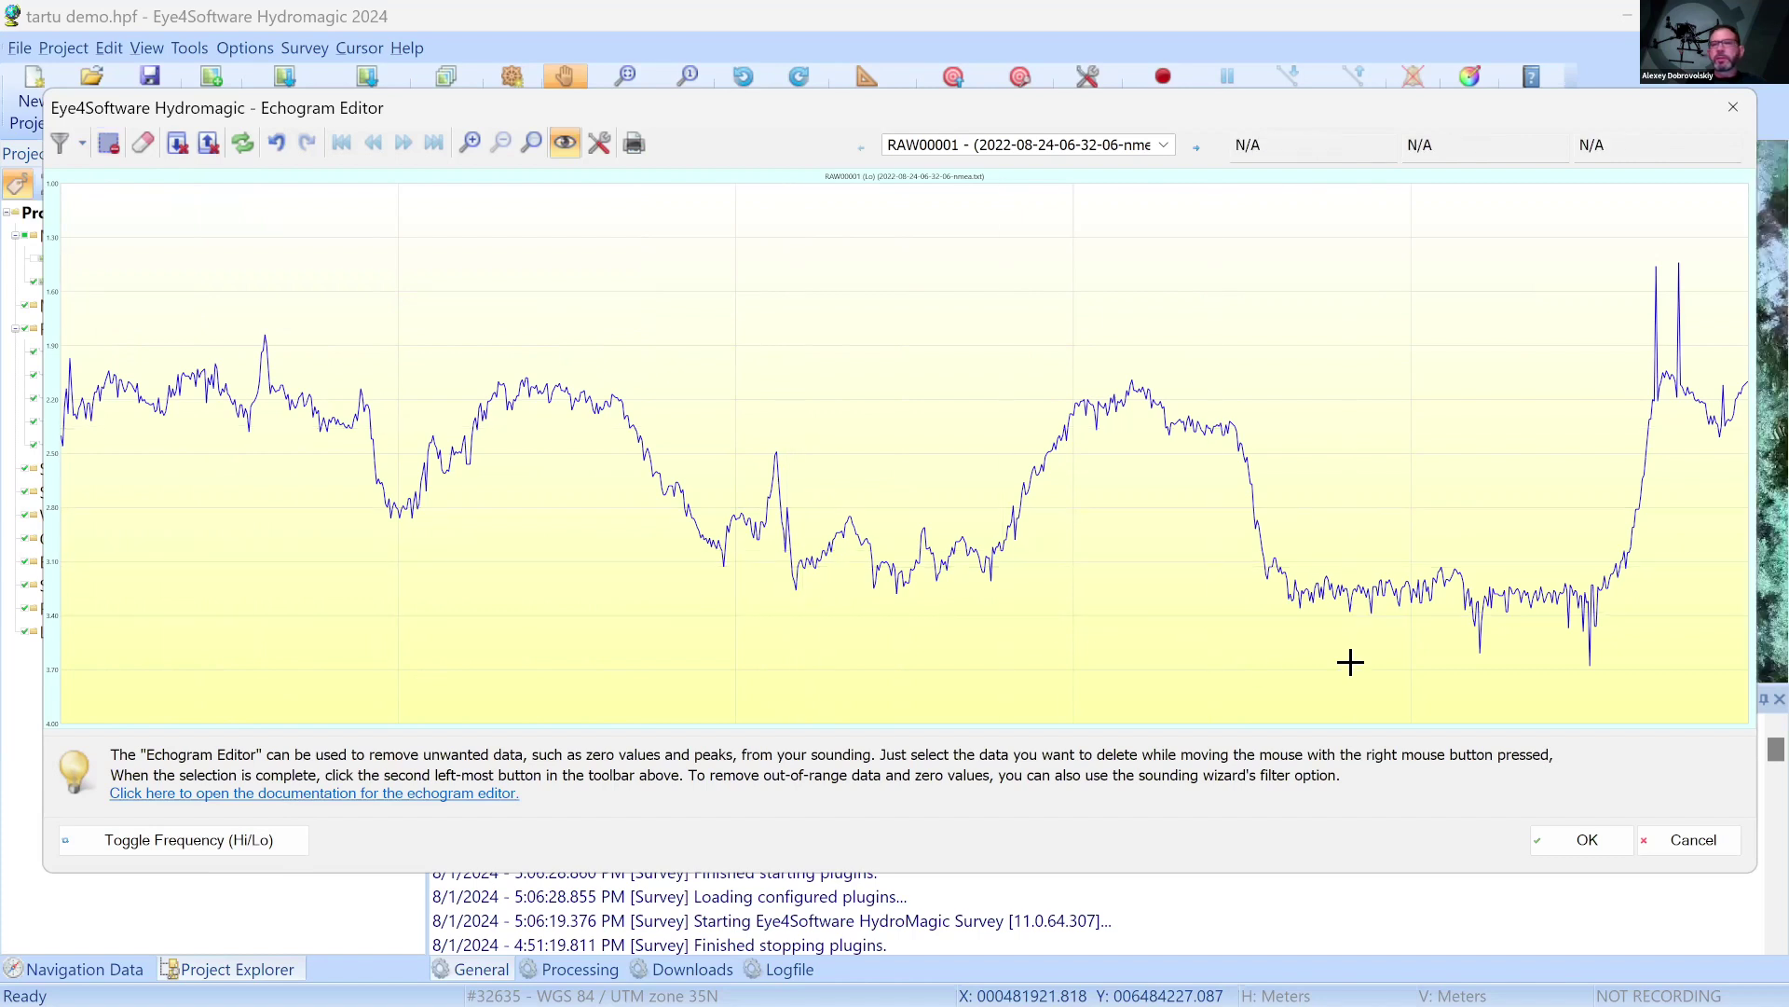
drag(1621, 233, 1693, 308)
key(Delete)
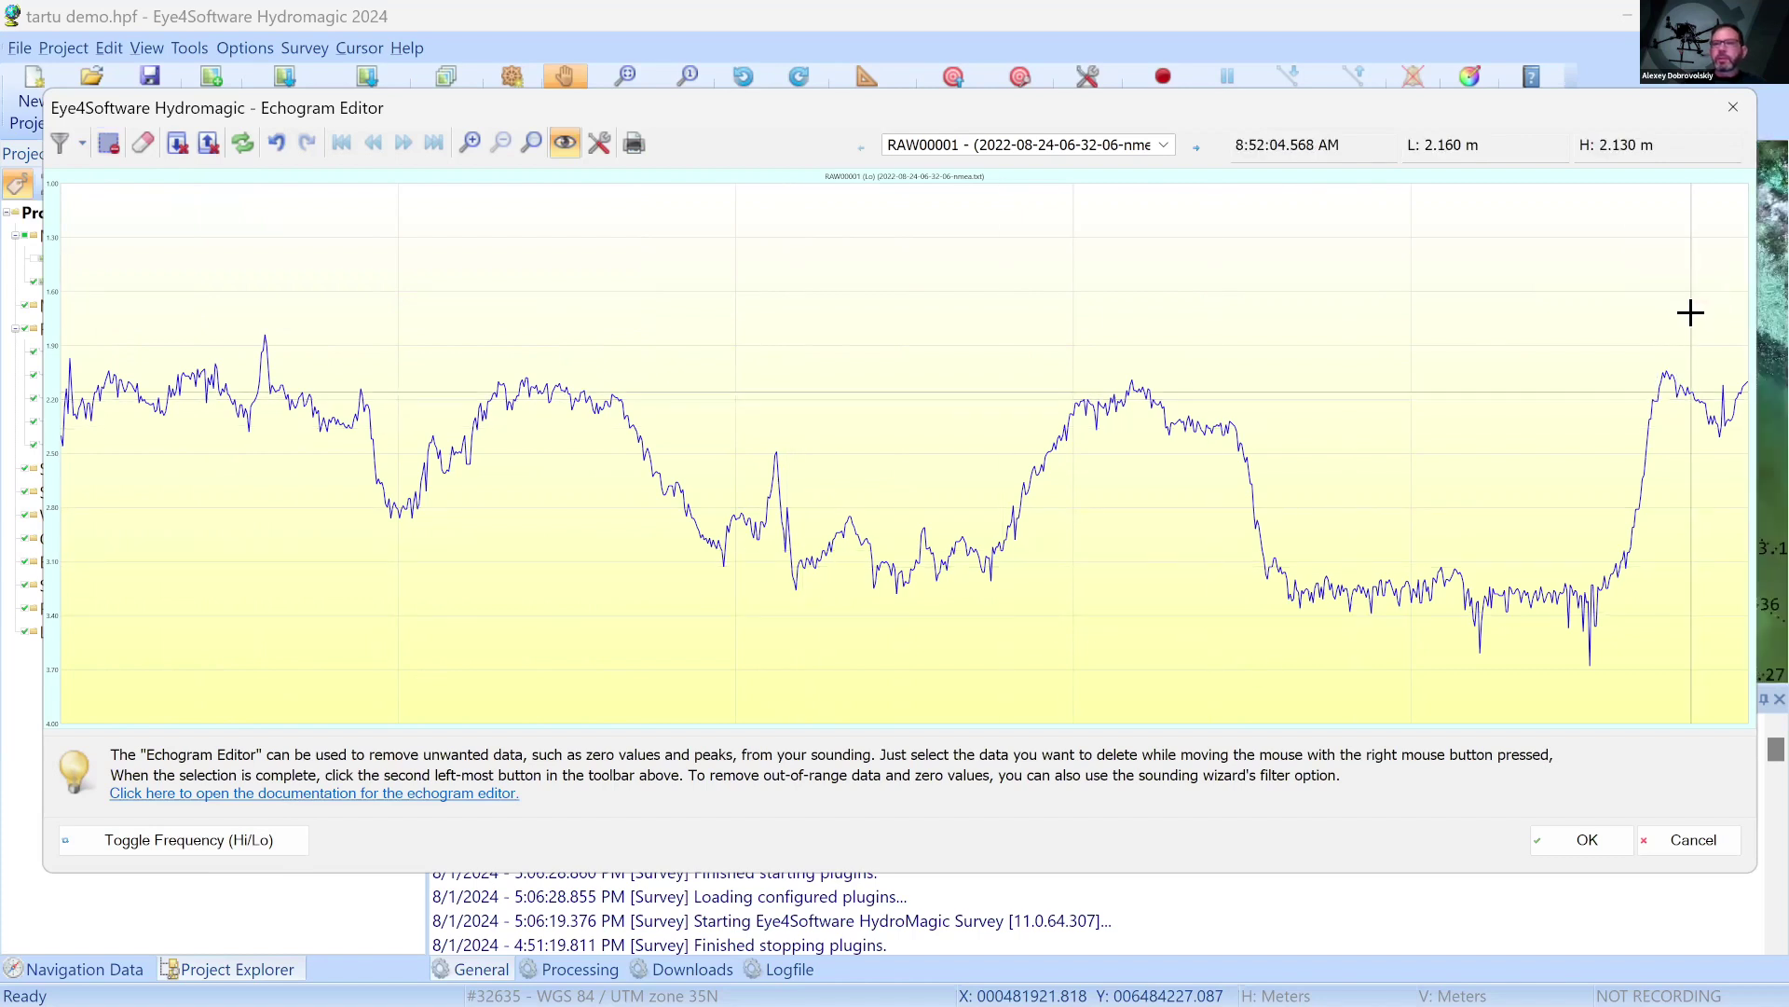
drag(1648, 681, 1440, 635)
key(Delete)
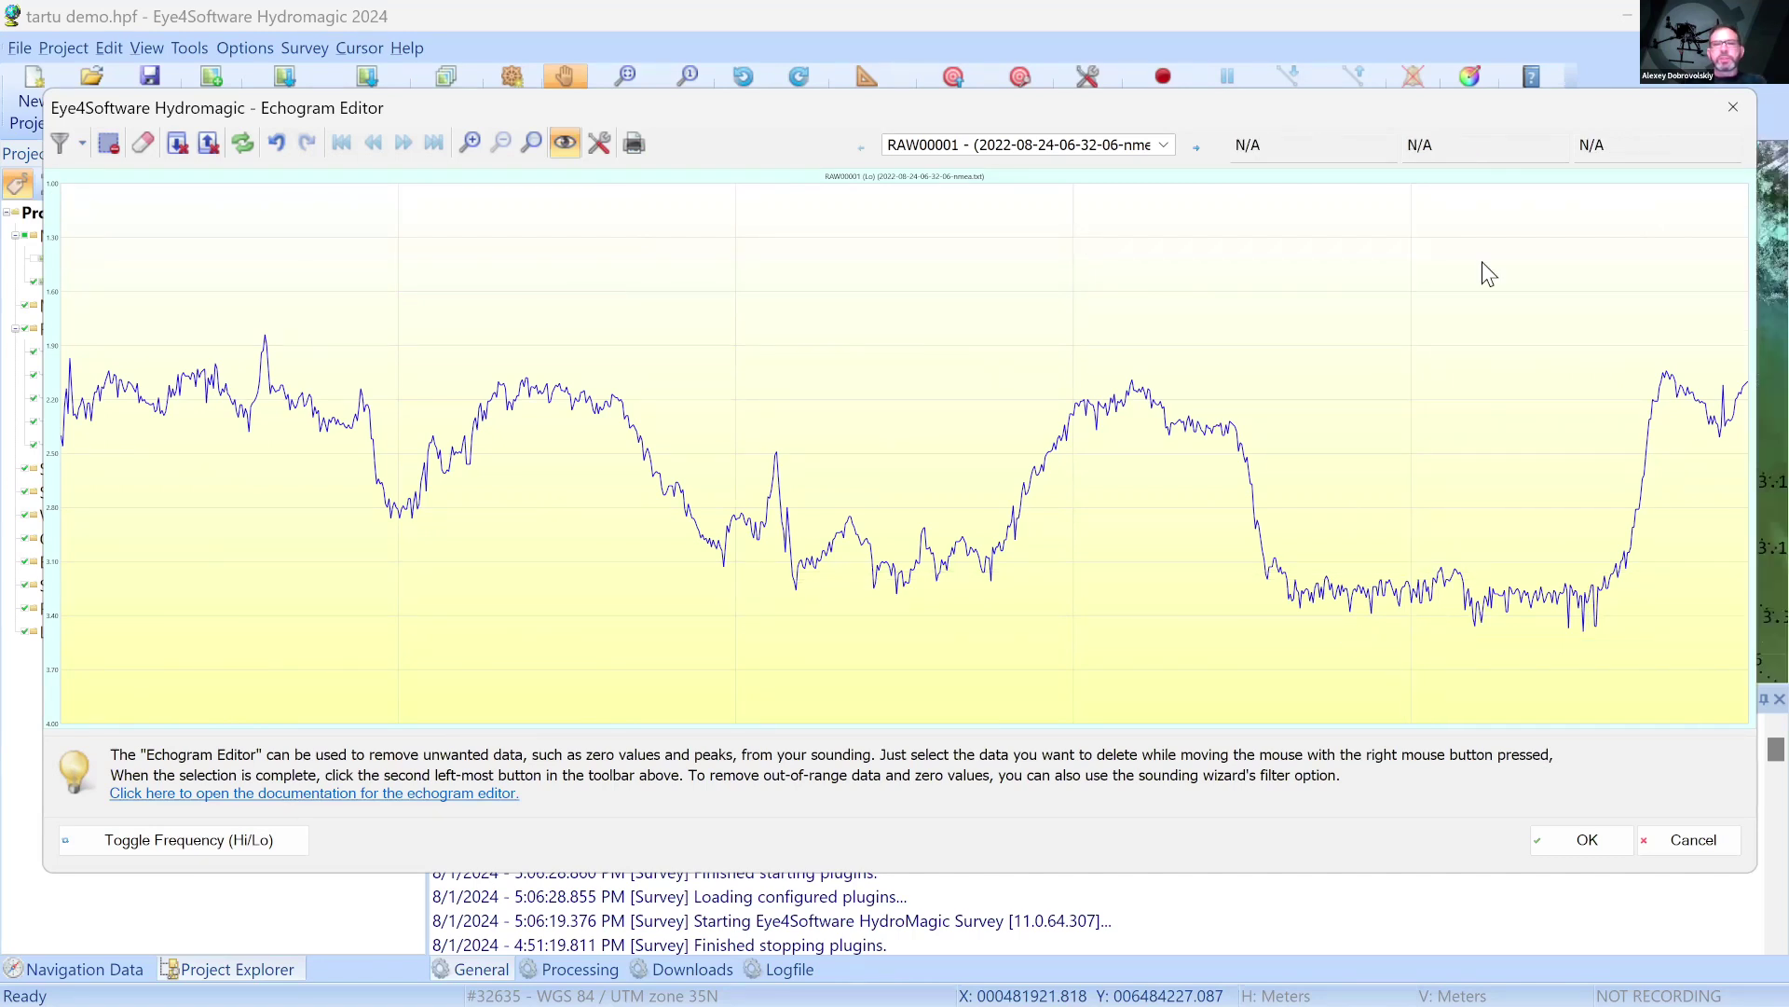
Smooth the low-frequency trace of RAW00001 with the Mean Filter and compare it with the high-frequency trace
click(78, 145)
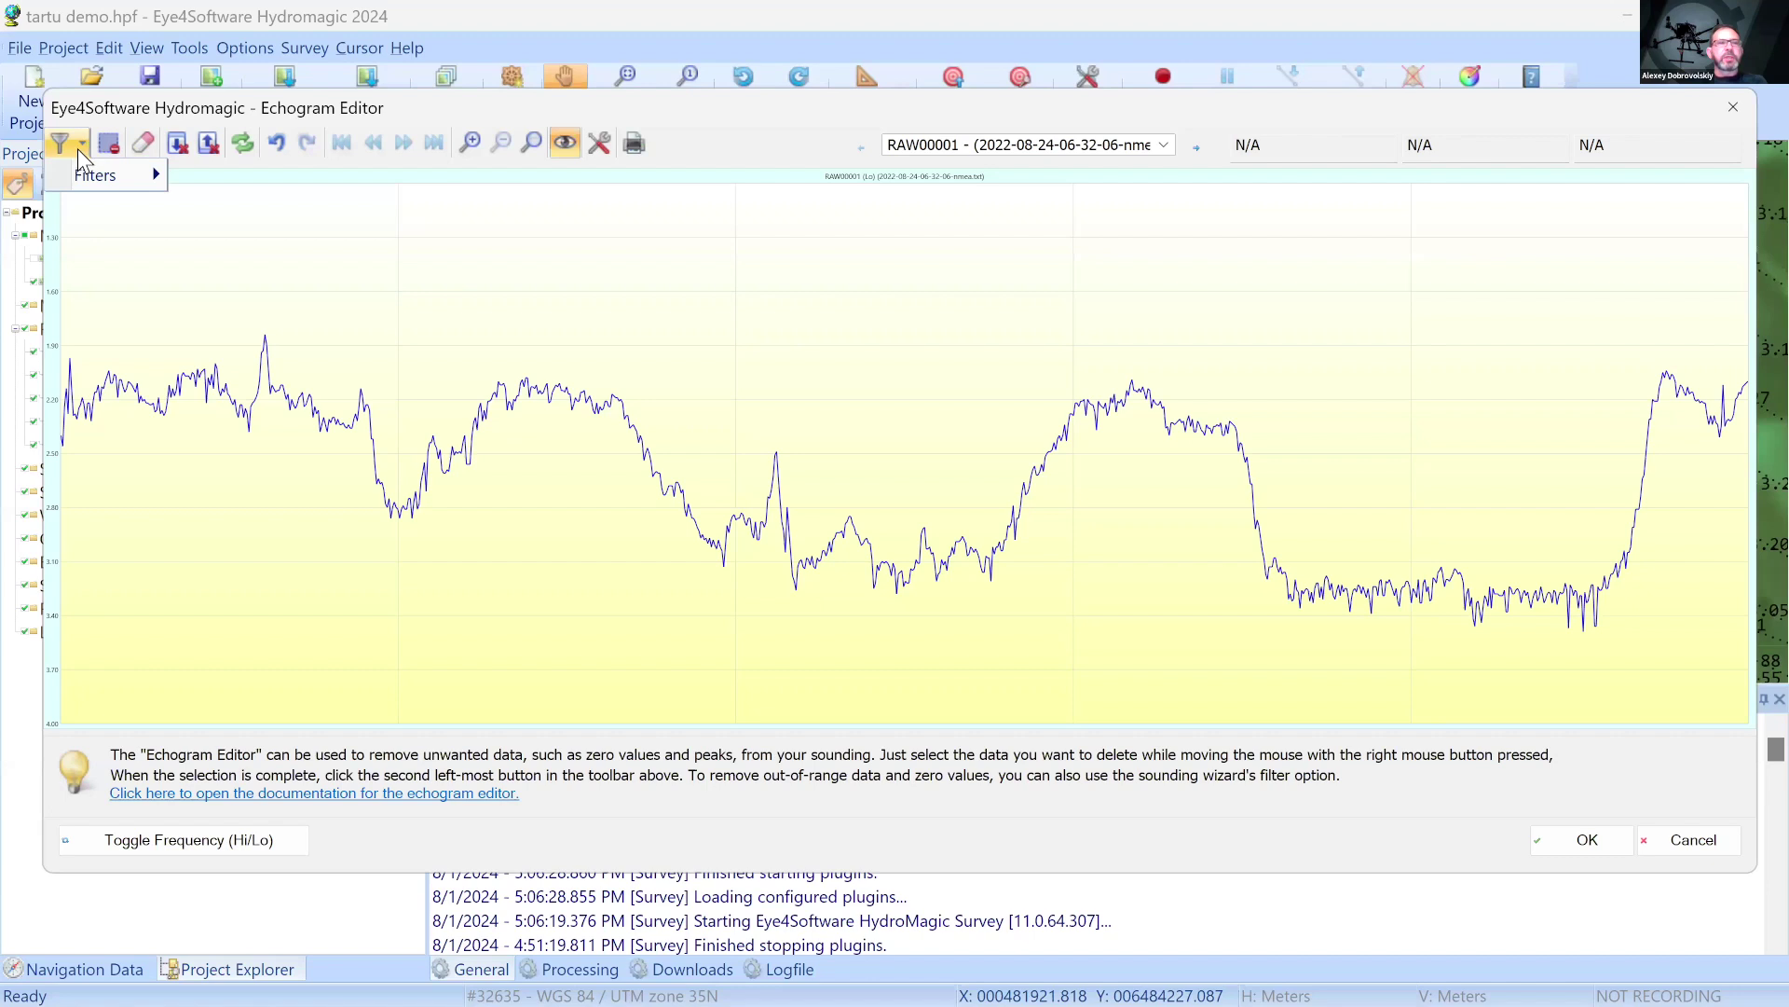
mouse_move(107, 175)
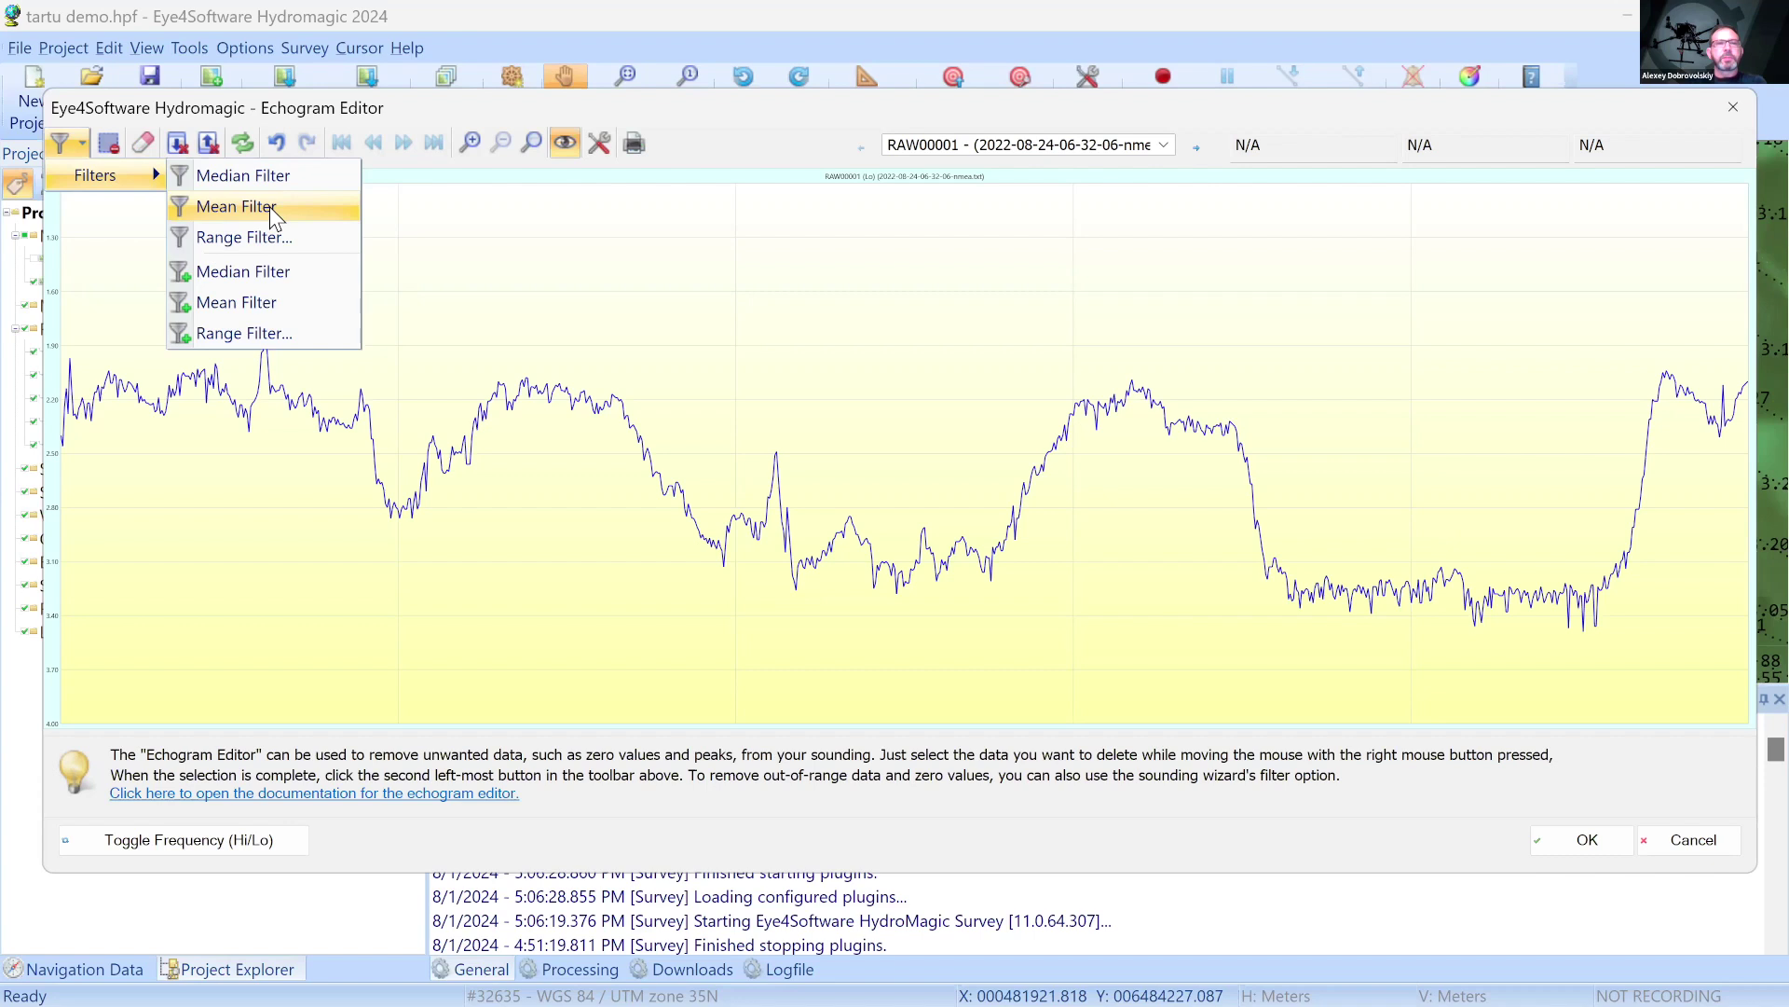
click(271, 205)
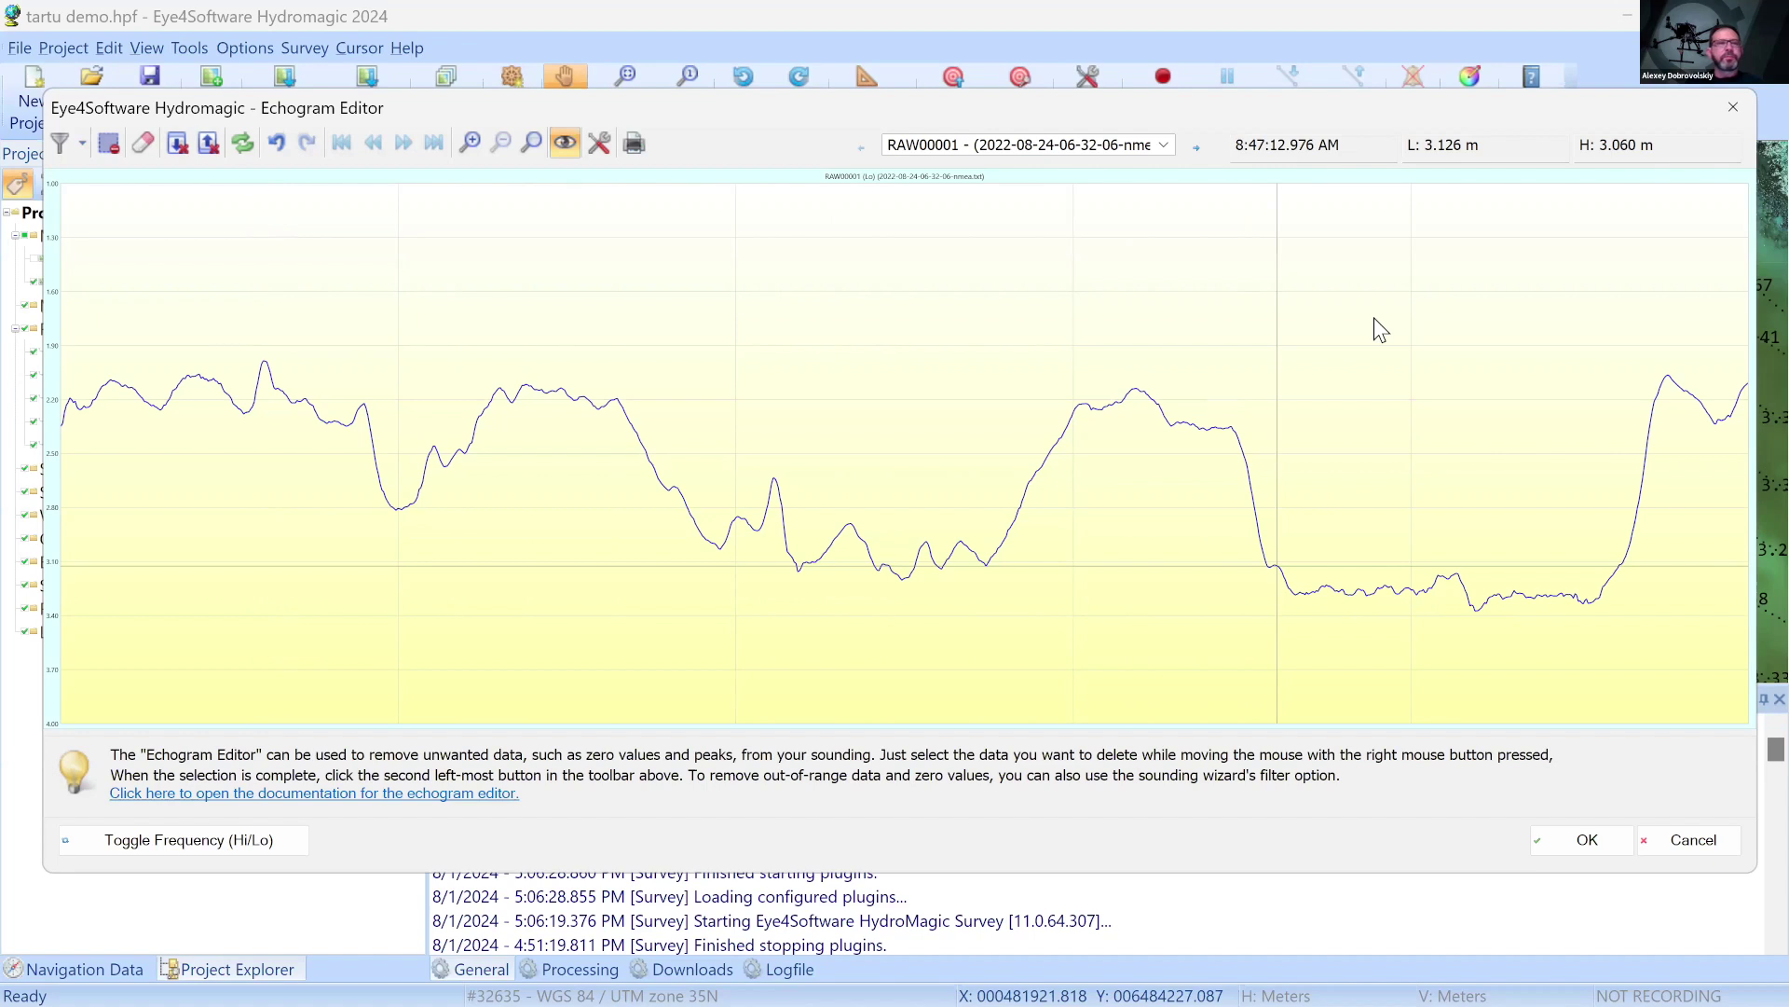
click(205, 843)
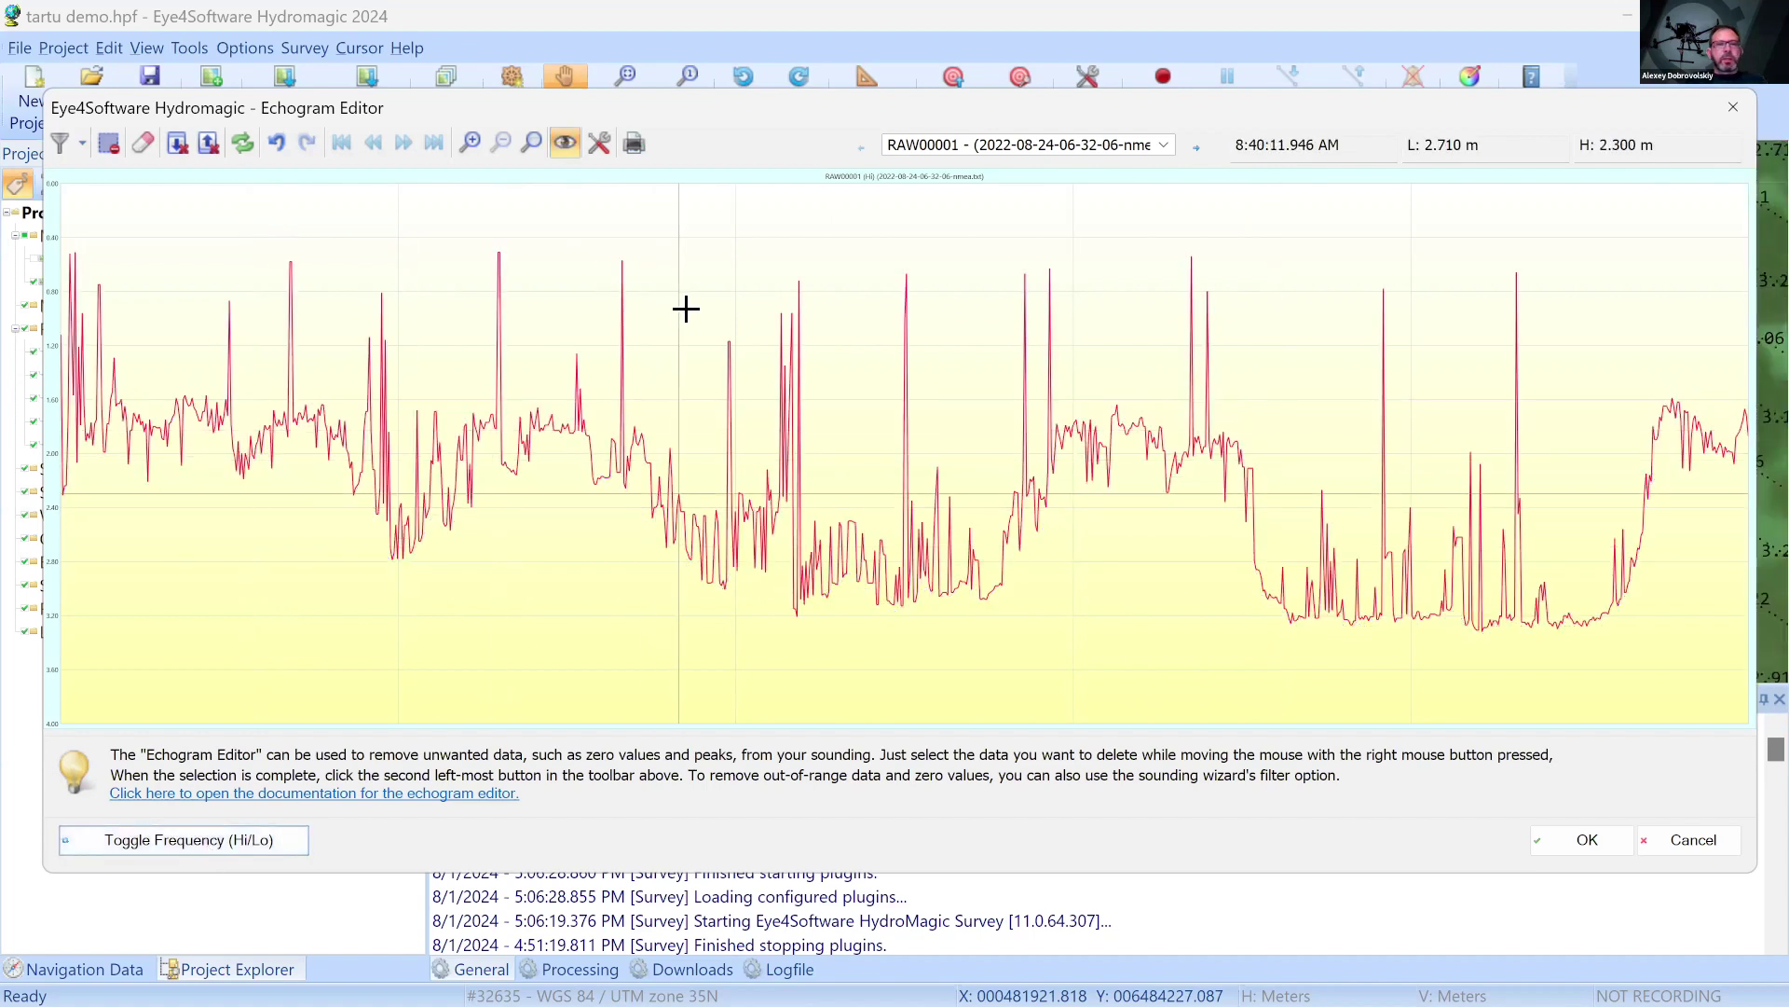
click(241, 842)
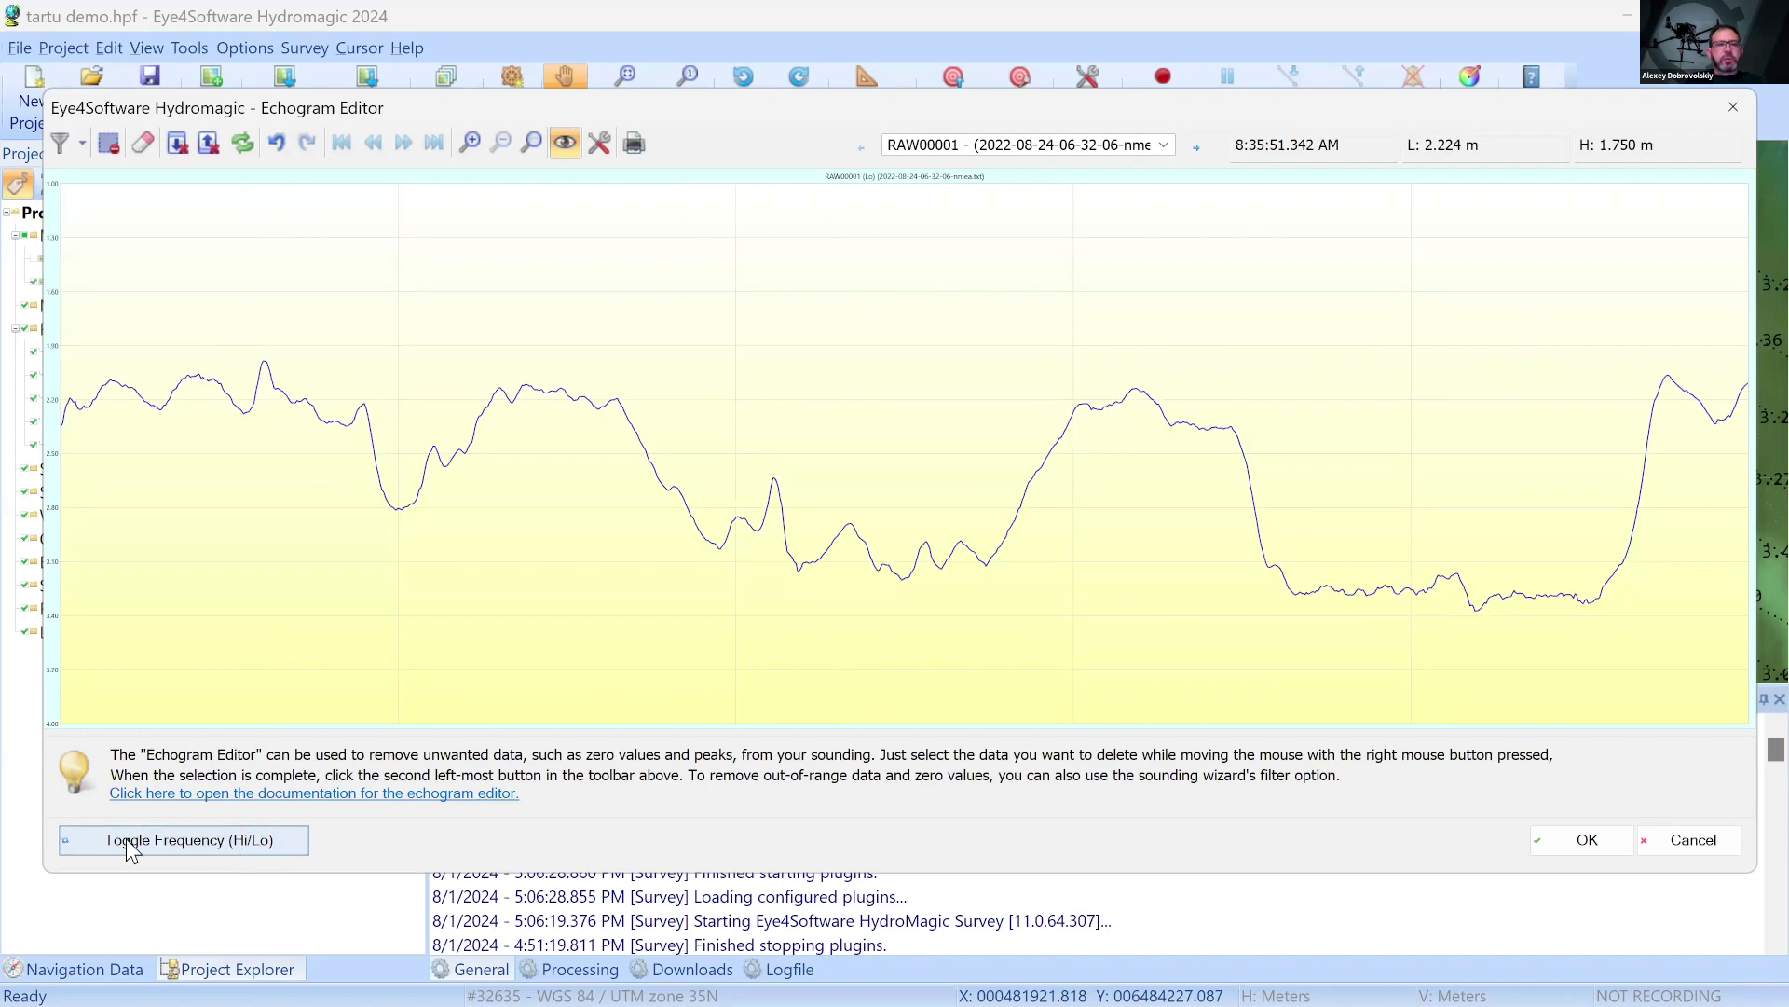
click(250, 843)
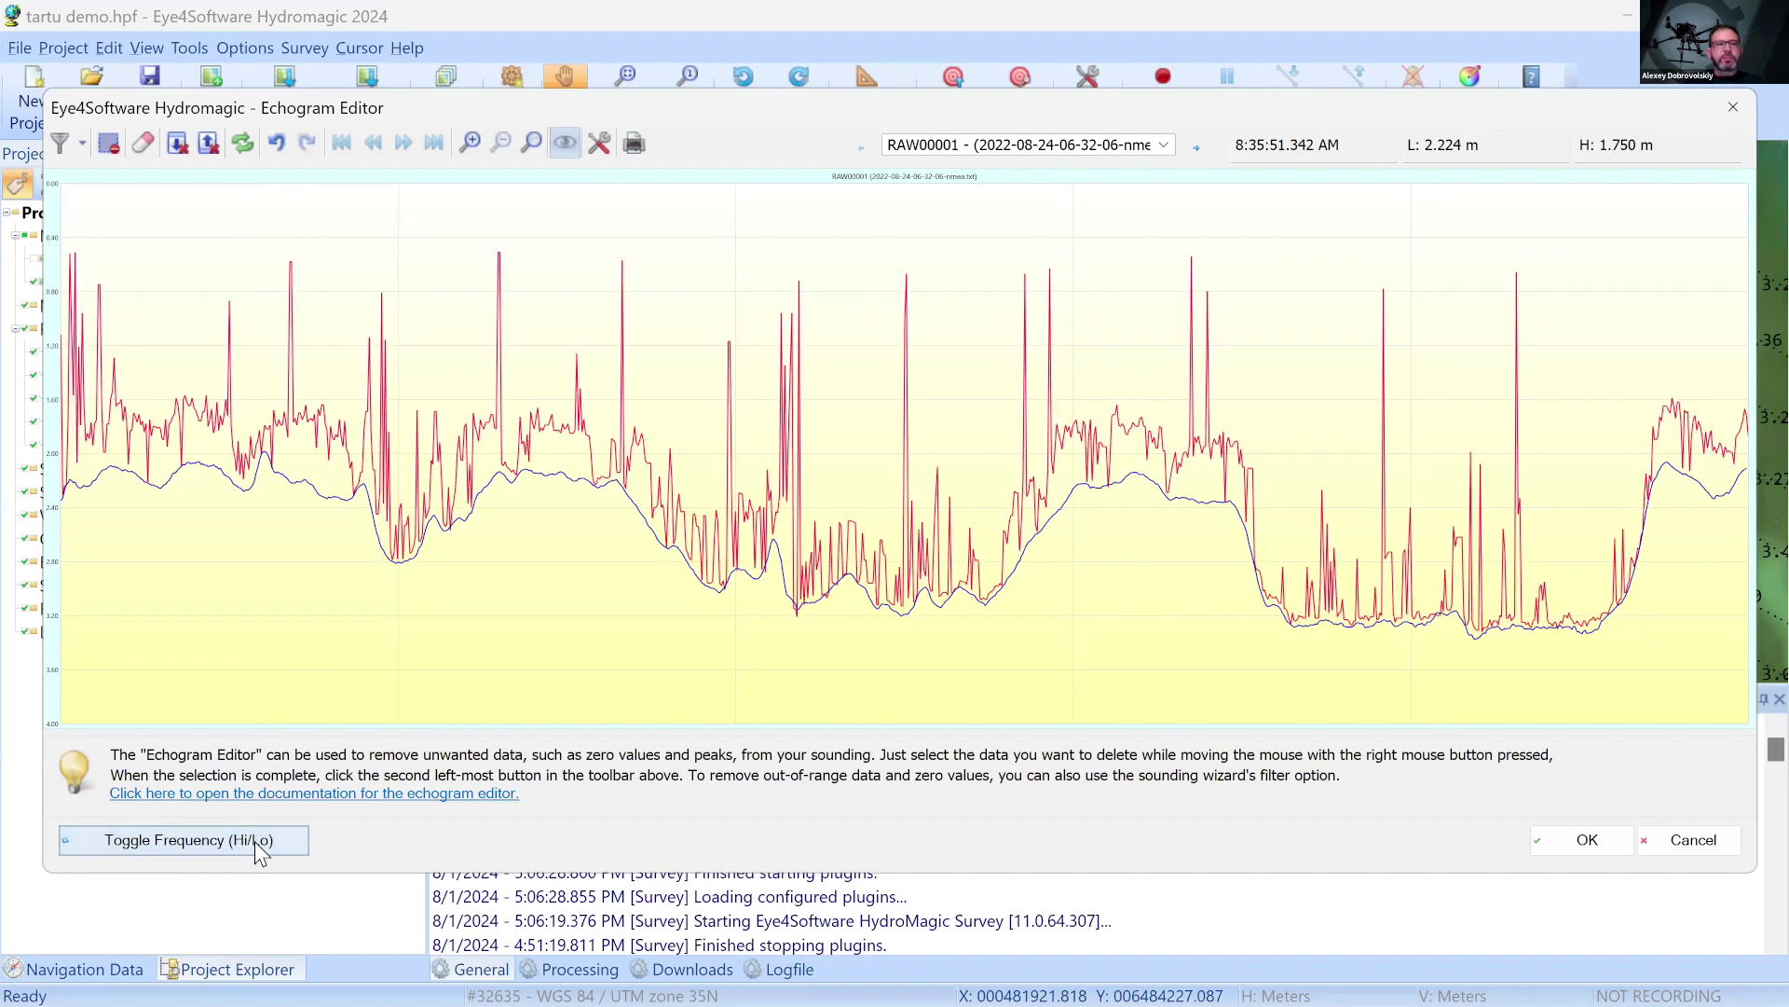
Delete the tall shallow spikes along the high-frequency trace of RAW00001
drag(679, 316, 52, 225)
drag(339, 300, 444, 391)
drag(579, 372, 603, 315)
drag(663, 247, 1264, 332)
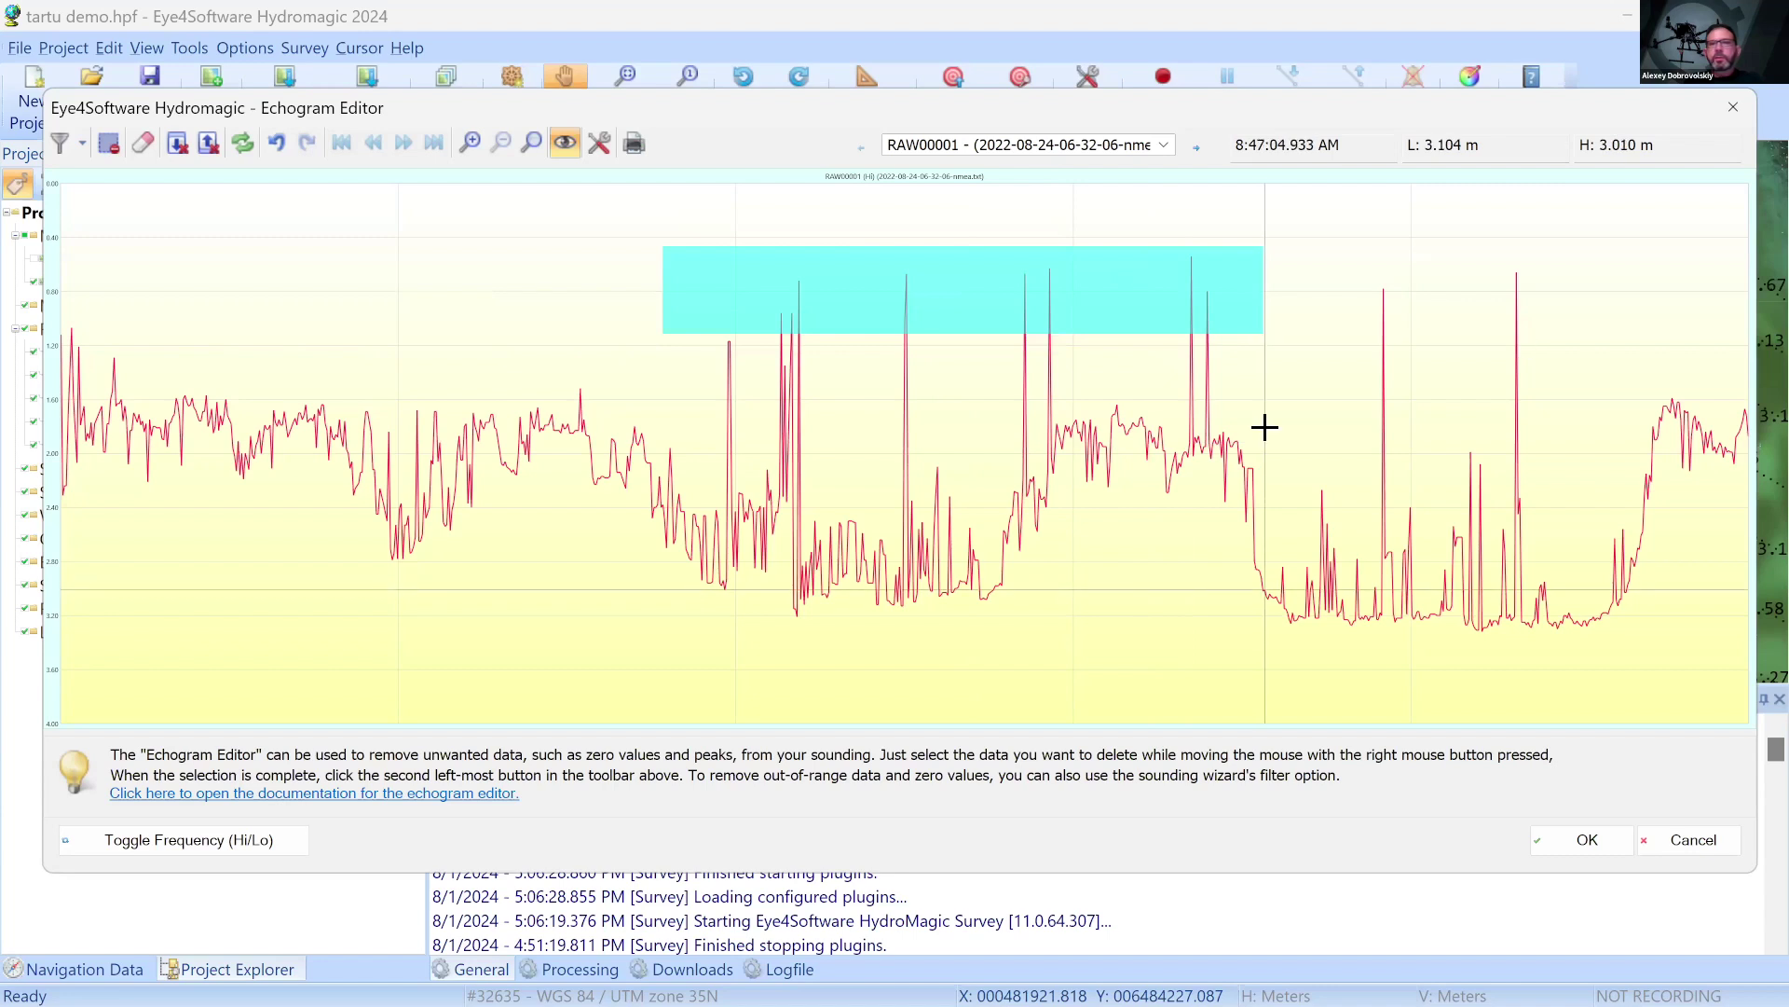
key(Delete)
drag(680, 300, 879, 387)
key(Delete)
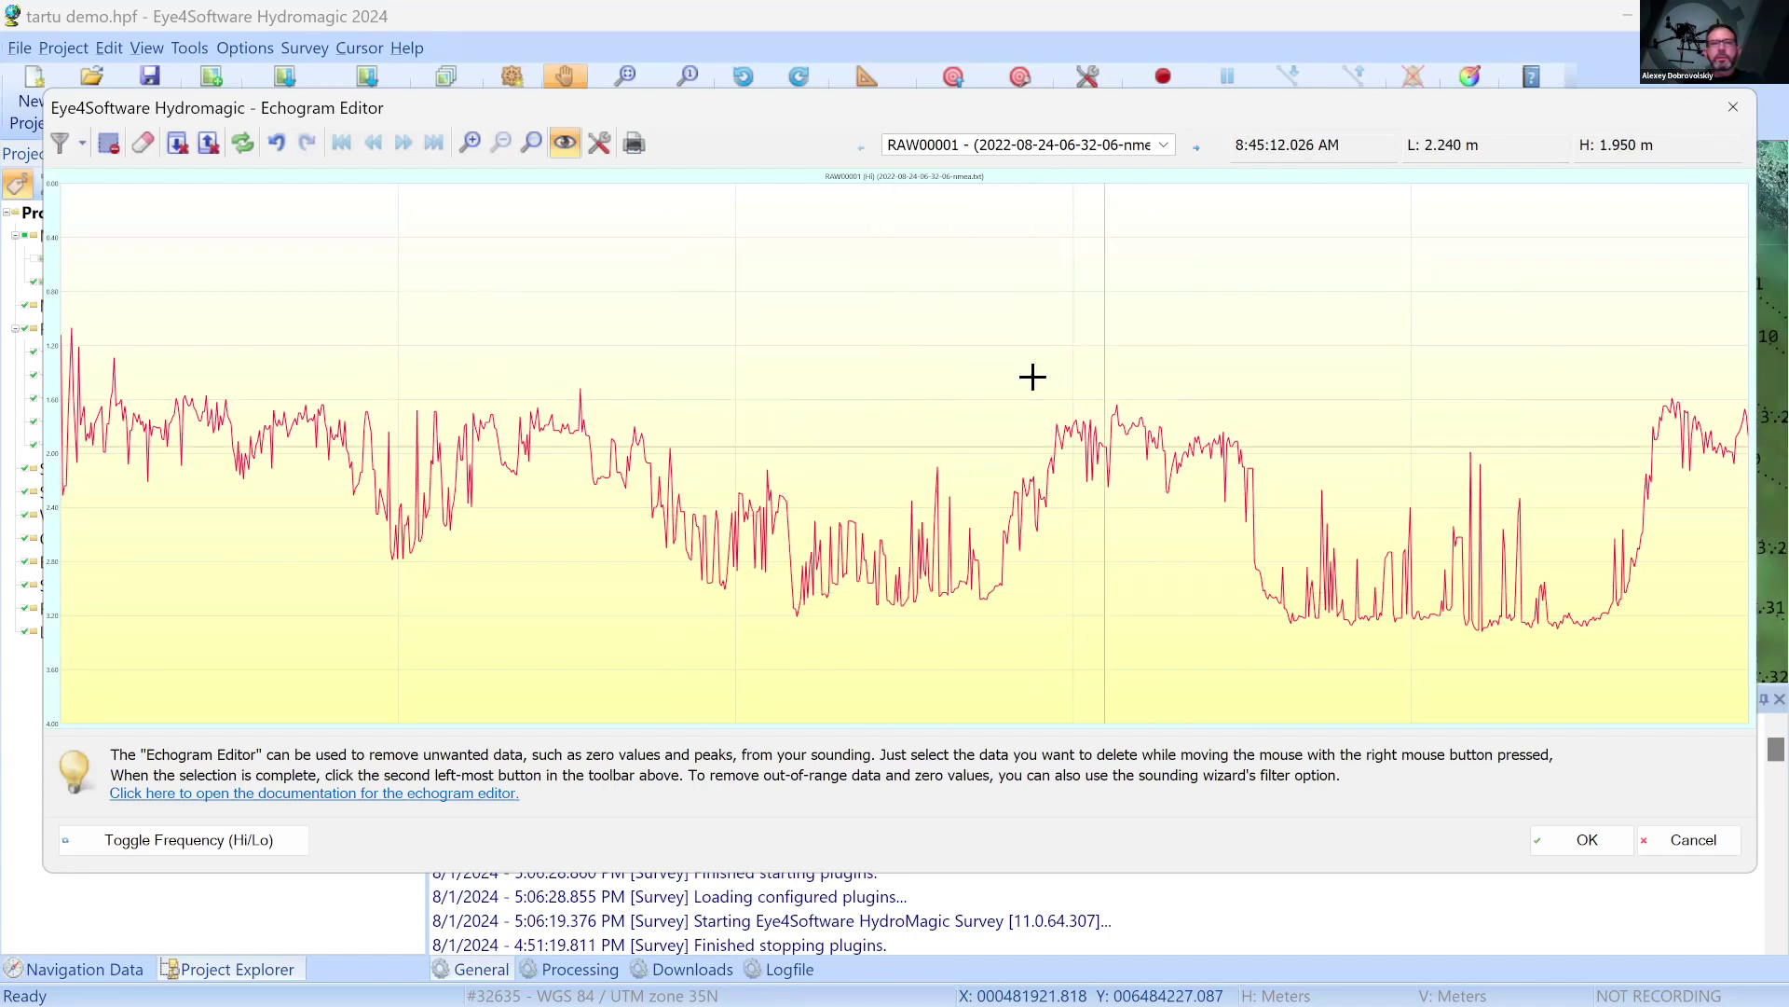
click(1098, 427)
click(1098, 427)
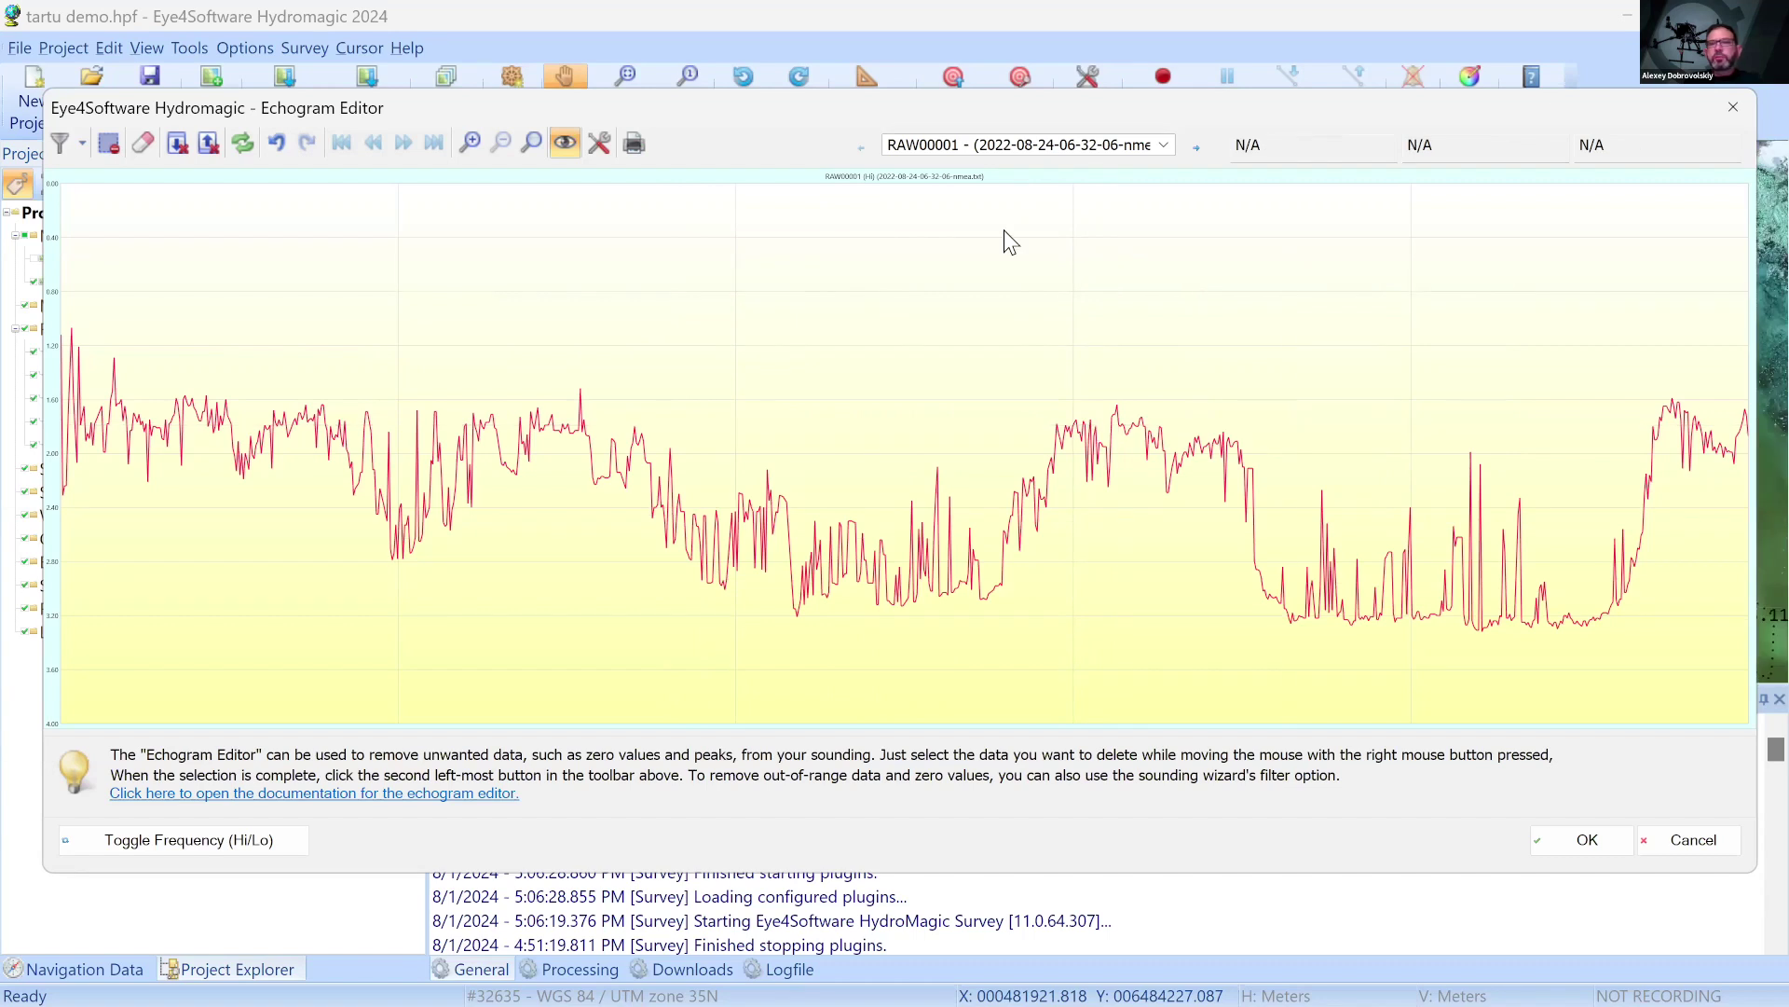
click(1071, 305)
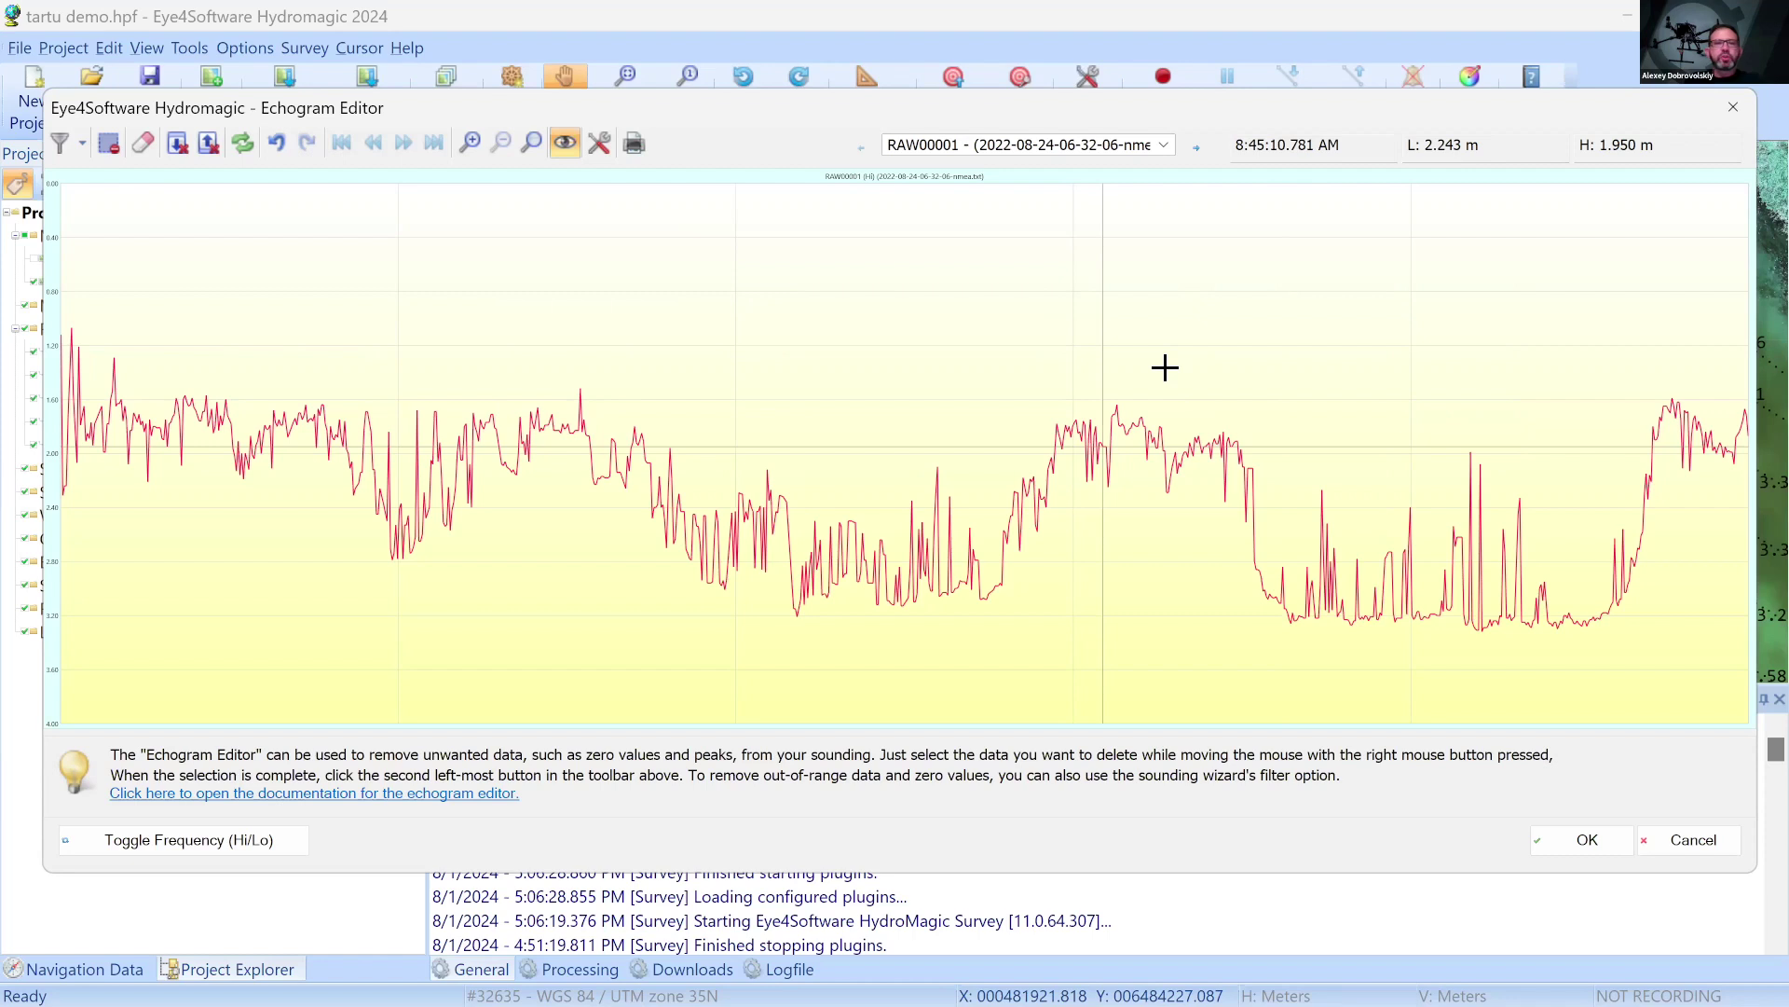
click(1127, 483)
click(373, 285)
click(1002, 371)
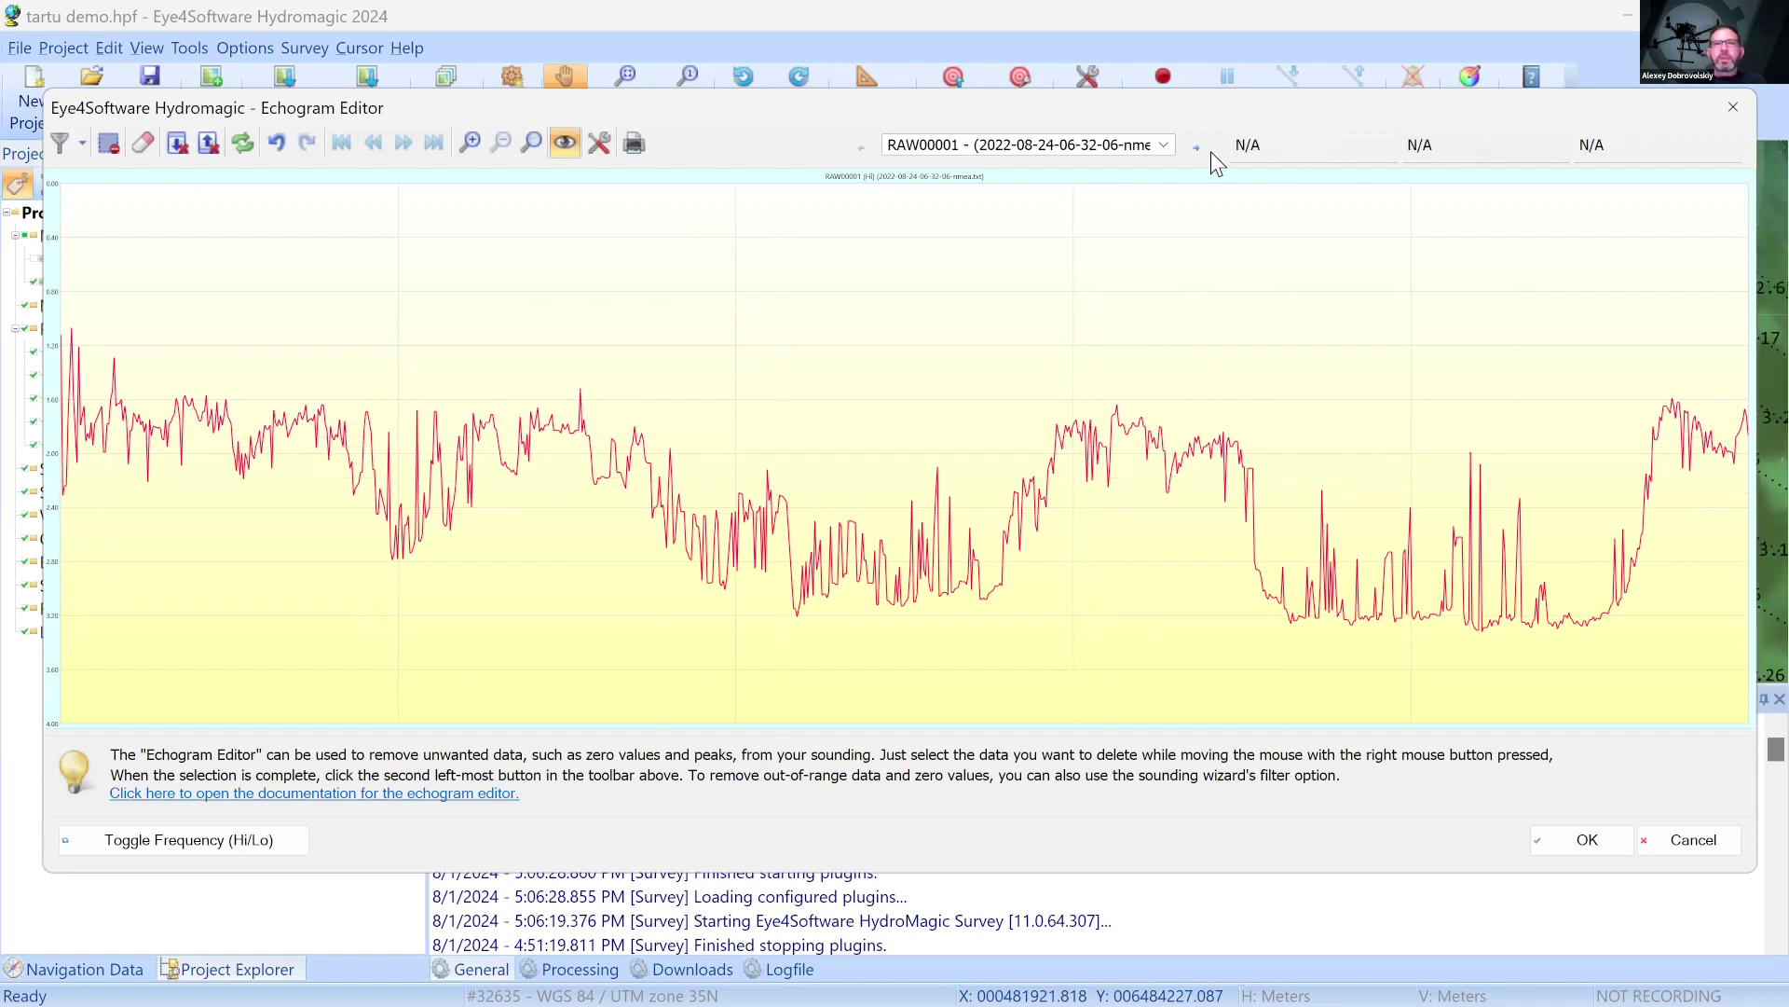
Switch the echogram to RAW00002 and delete the tall shallow spikes along its high-frequency trace
click(1164, 145)
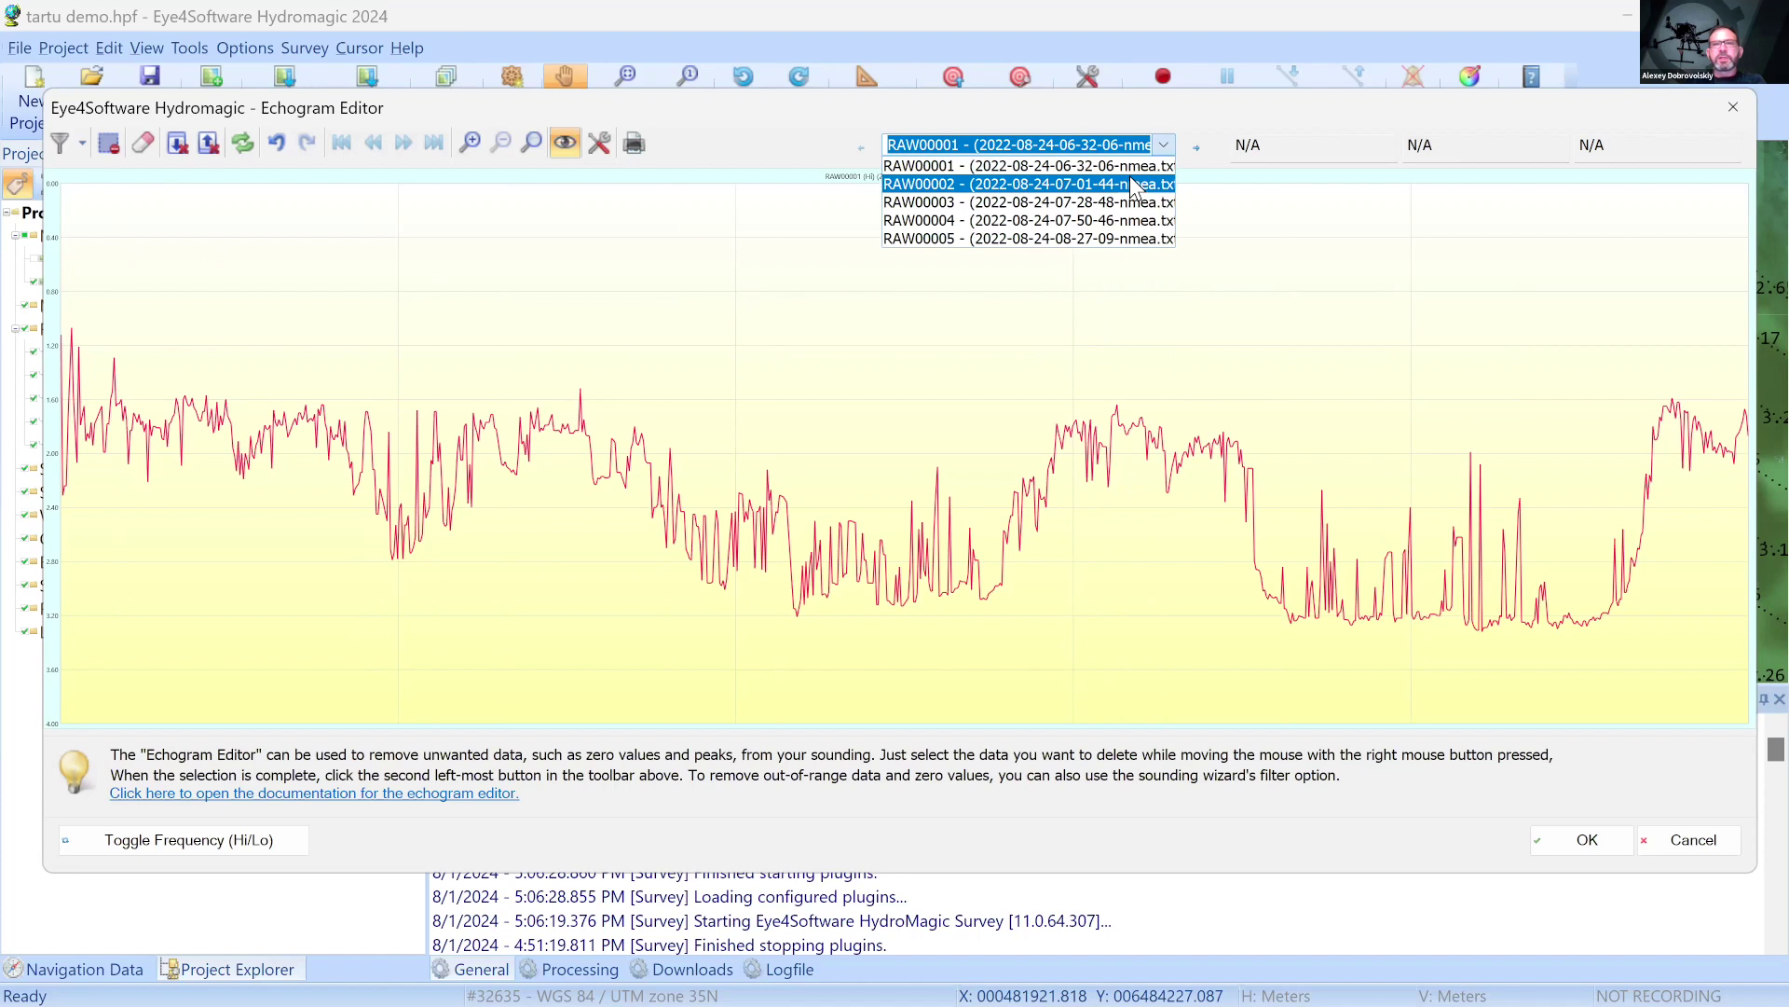
click(1139, 184)
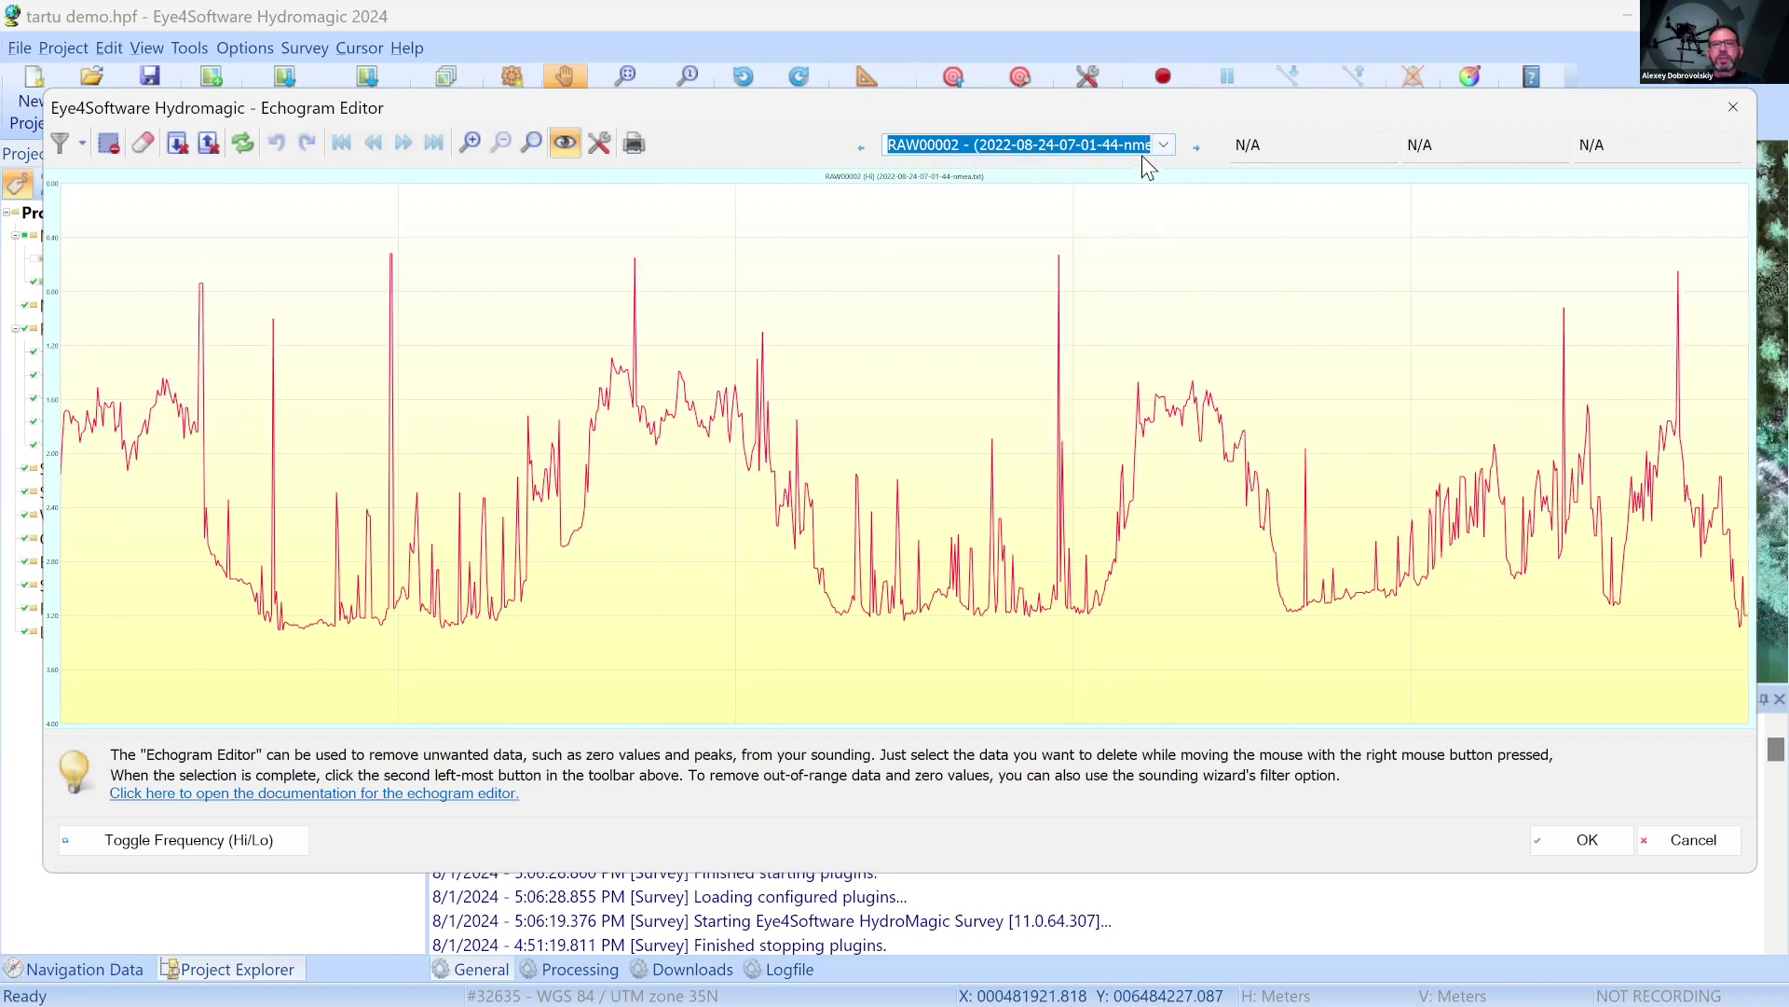
click(862, 147)
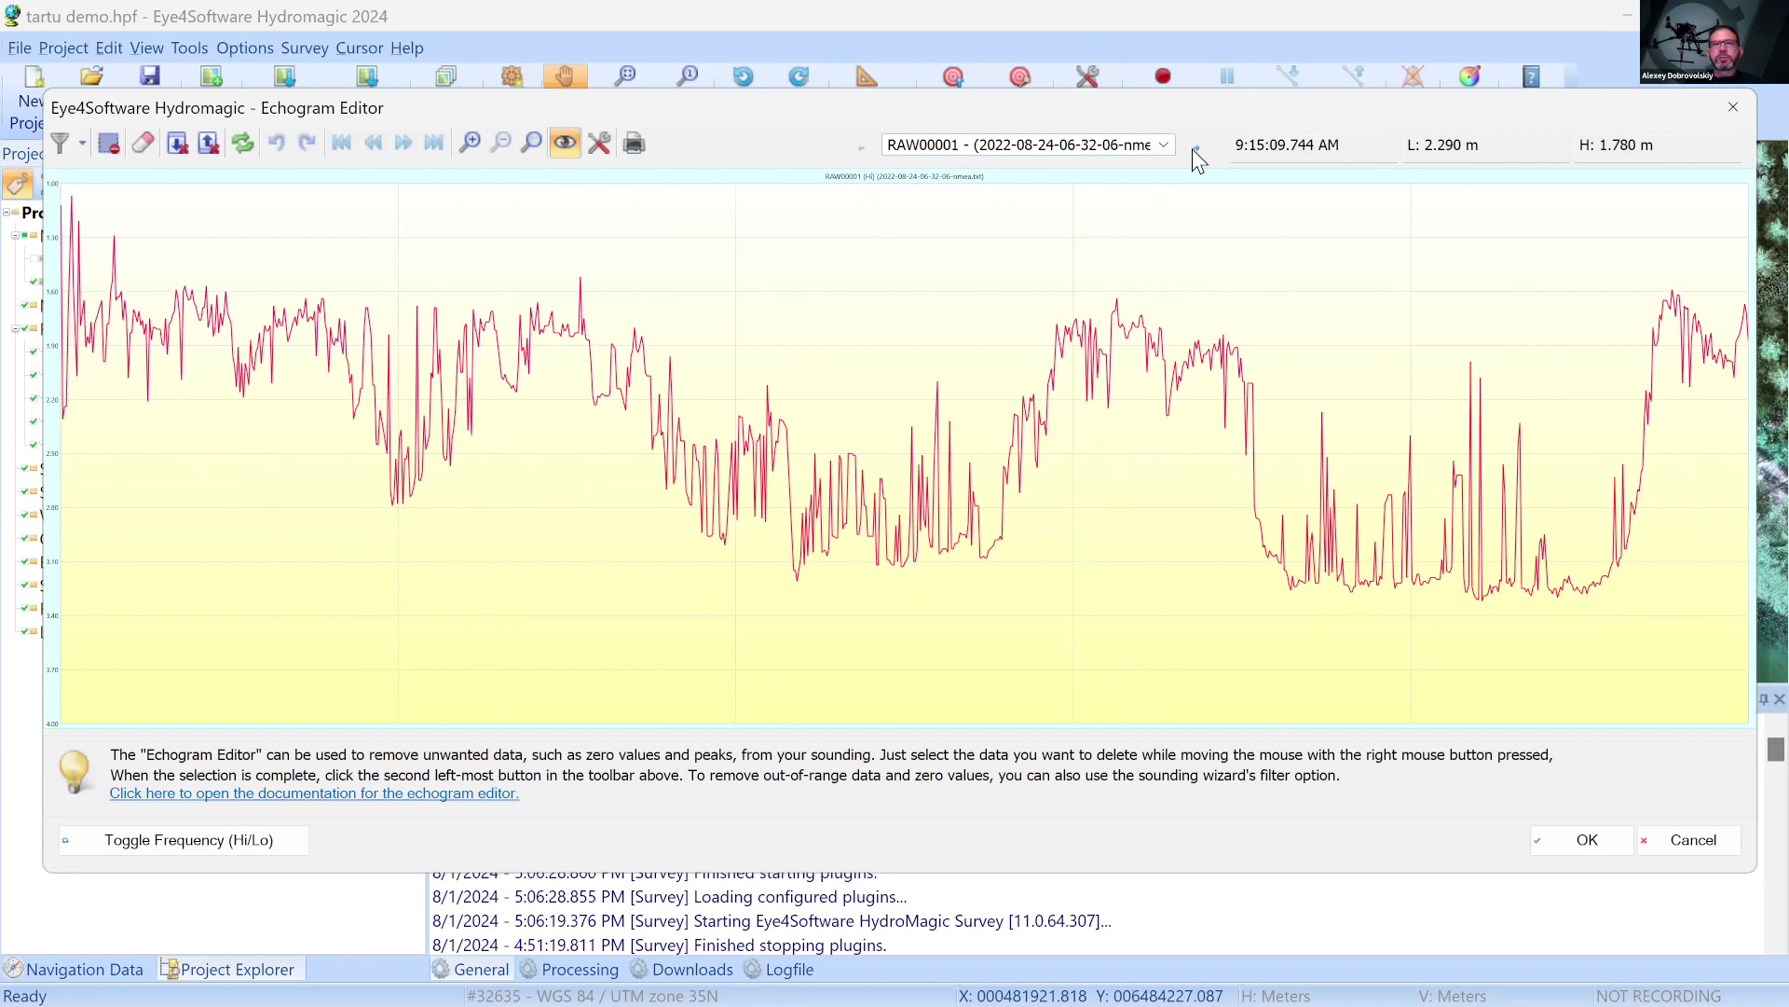
click(1195, 147)
drag(142, 231, 469, 306)
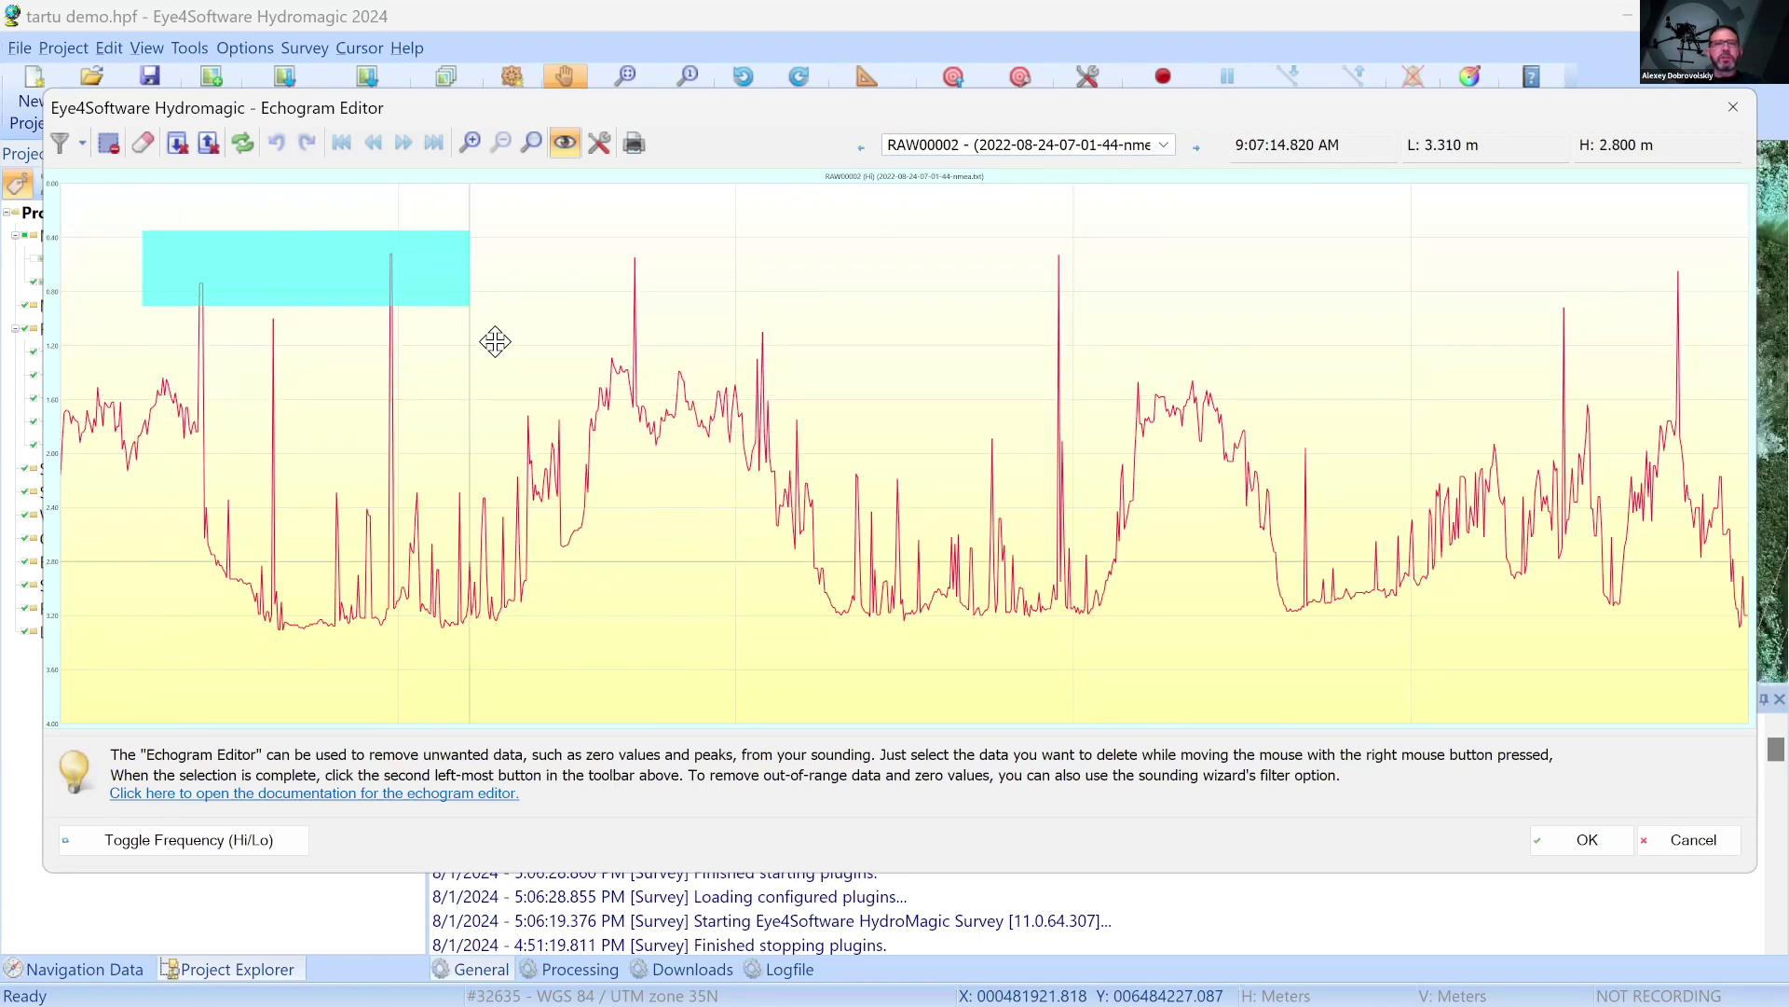
key(Delete)
drag(602, 240, 674, 290)
key(Delete)
drag(1013, 228, 1146, 304)
key(Delete)
drag(1056, 454, 960, 416)
key(Delete)
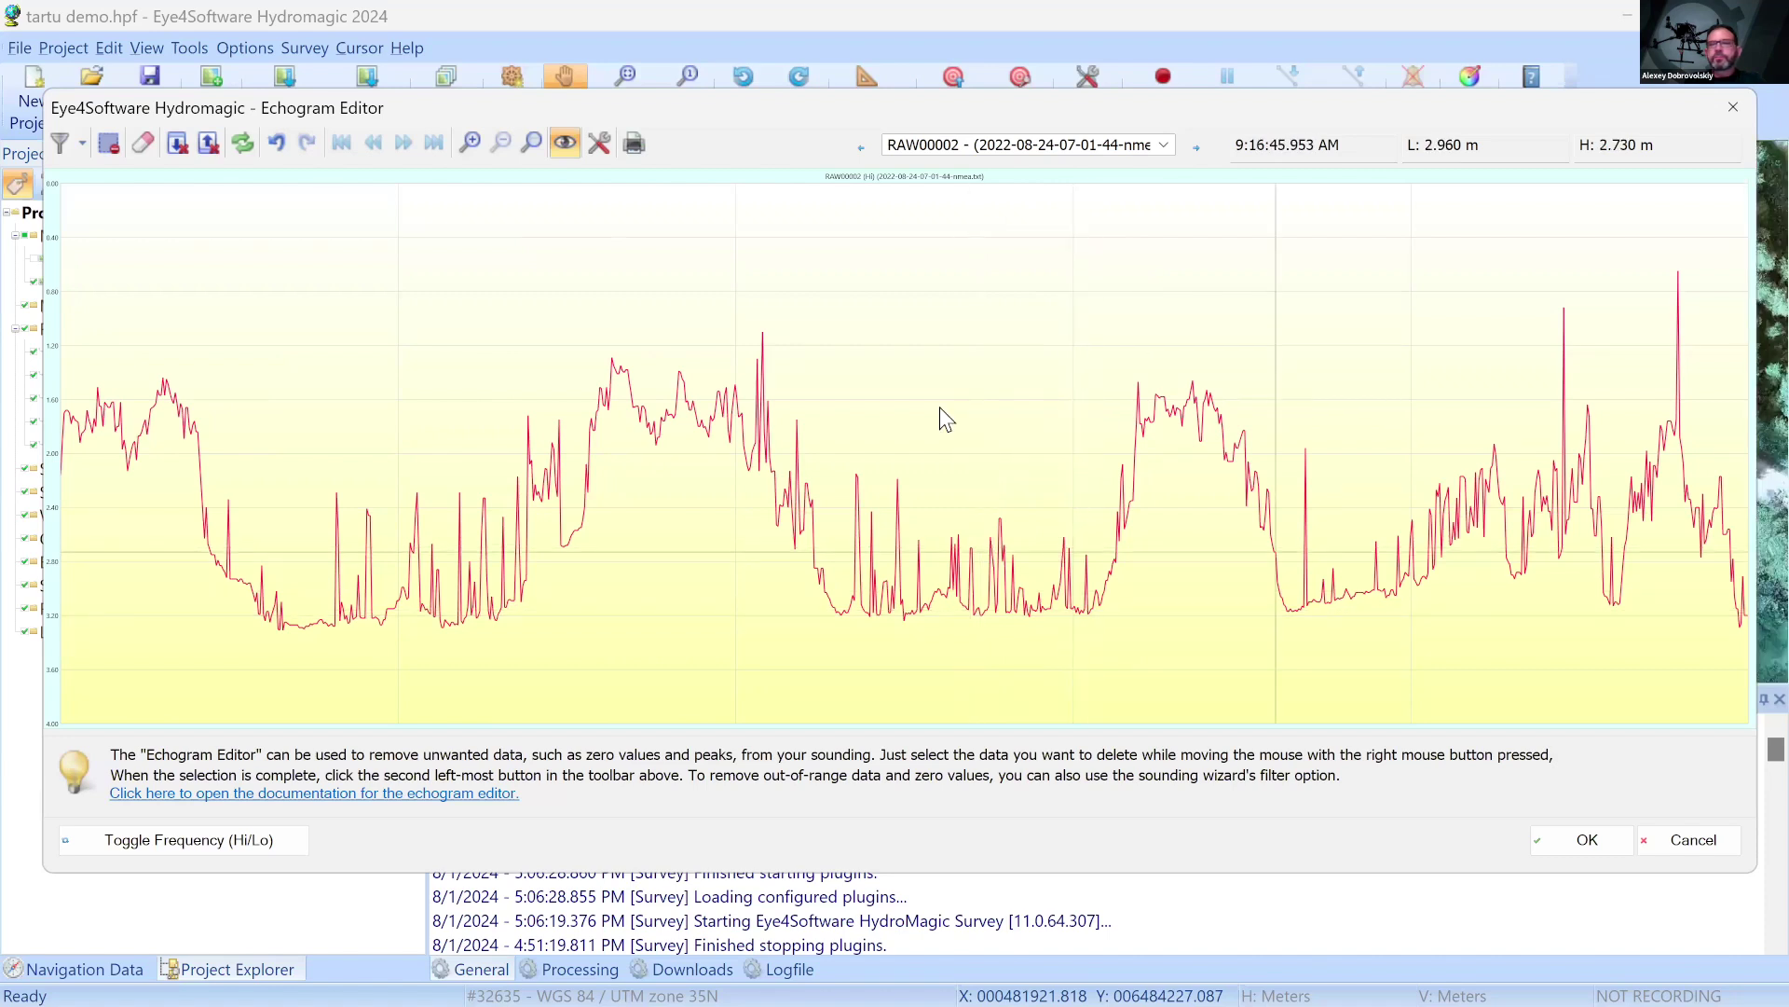
drag(1506, 234, 1712, 325)
key(Delete)
Show the low-frequency trace of RAW00002 and delete the shallow spikes in the first half of the track
click(280, 839)
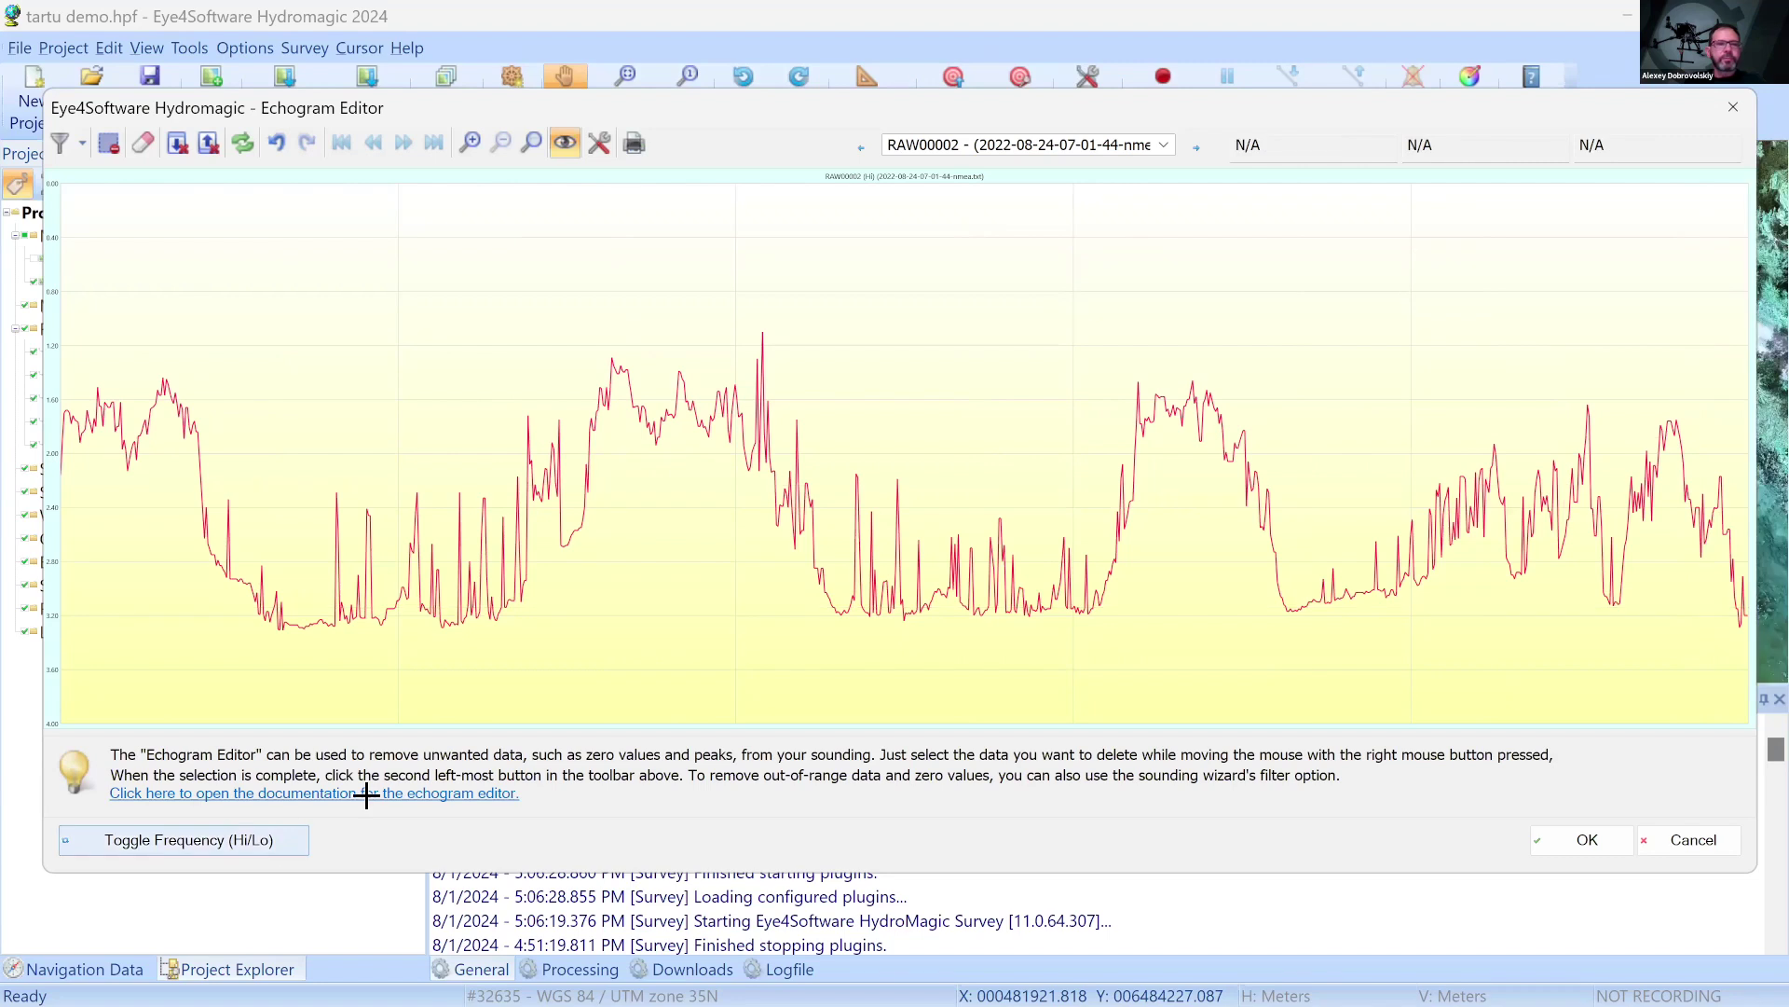
drag(284, 478, 324, 520)
key(Delete)
drag(456, 339, 499, 399)
key(Delete)
drag(649, 247, 561, 280)
key(Delete)
drag(537, 340, 570, 399)
key(Delete)
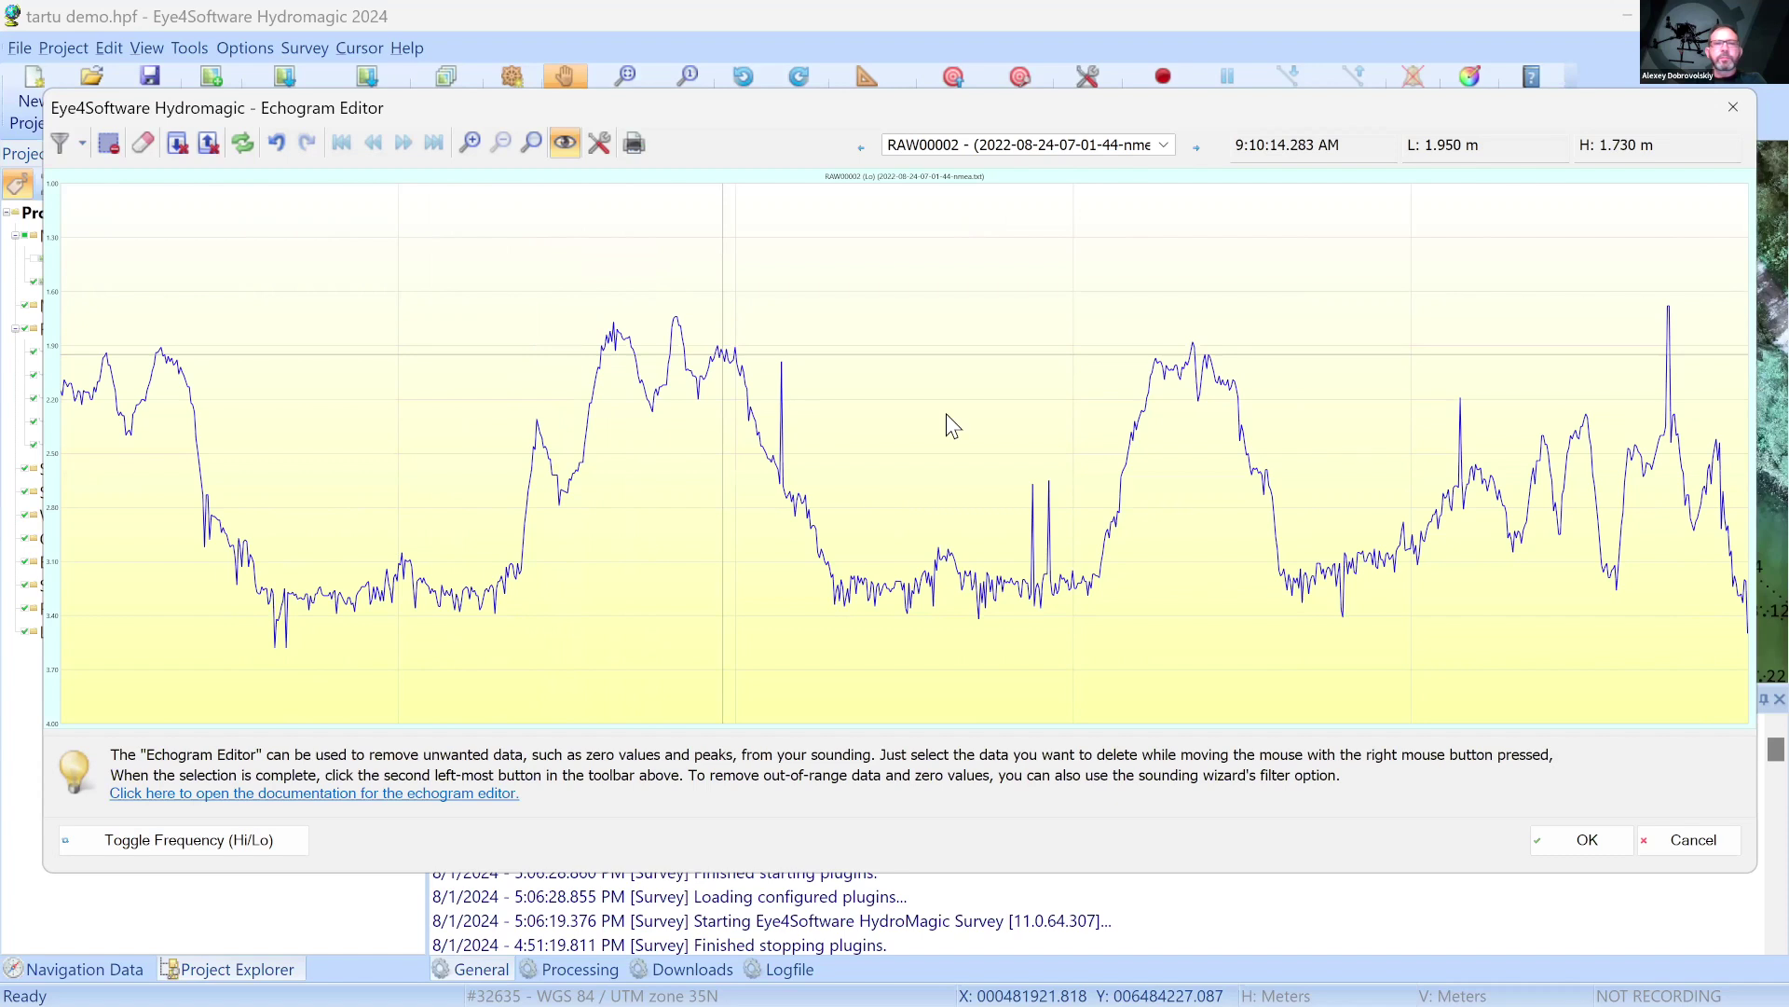
Delete the remaining shallow spikes from the middle to the end of RAW00002's low-frequency trace, and bring up the filters for it
click(988, 448)
drag(1060, 501, 991, 431)
key(Delete)
drag(1414, 351, 1518, 424)
key(Delete)
drag(1626, 263, 1687, 330)
key(Delete)
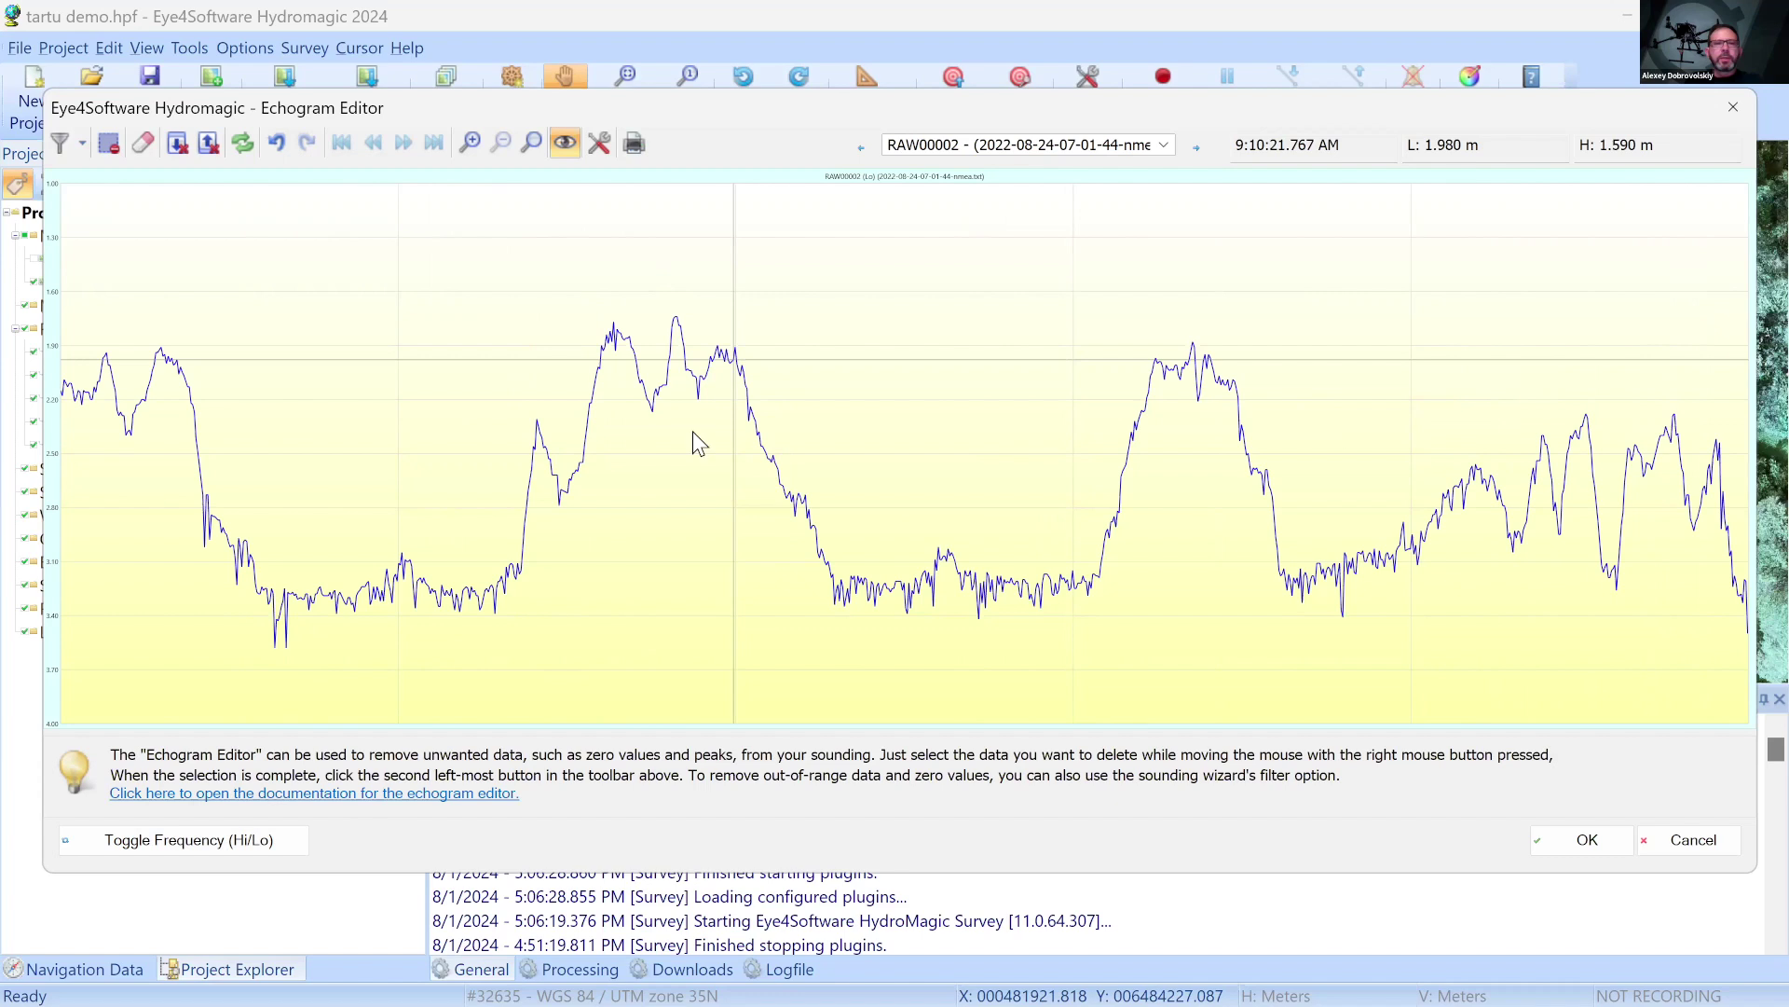
click(80, 142)
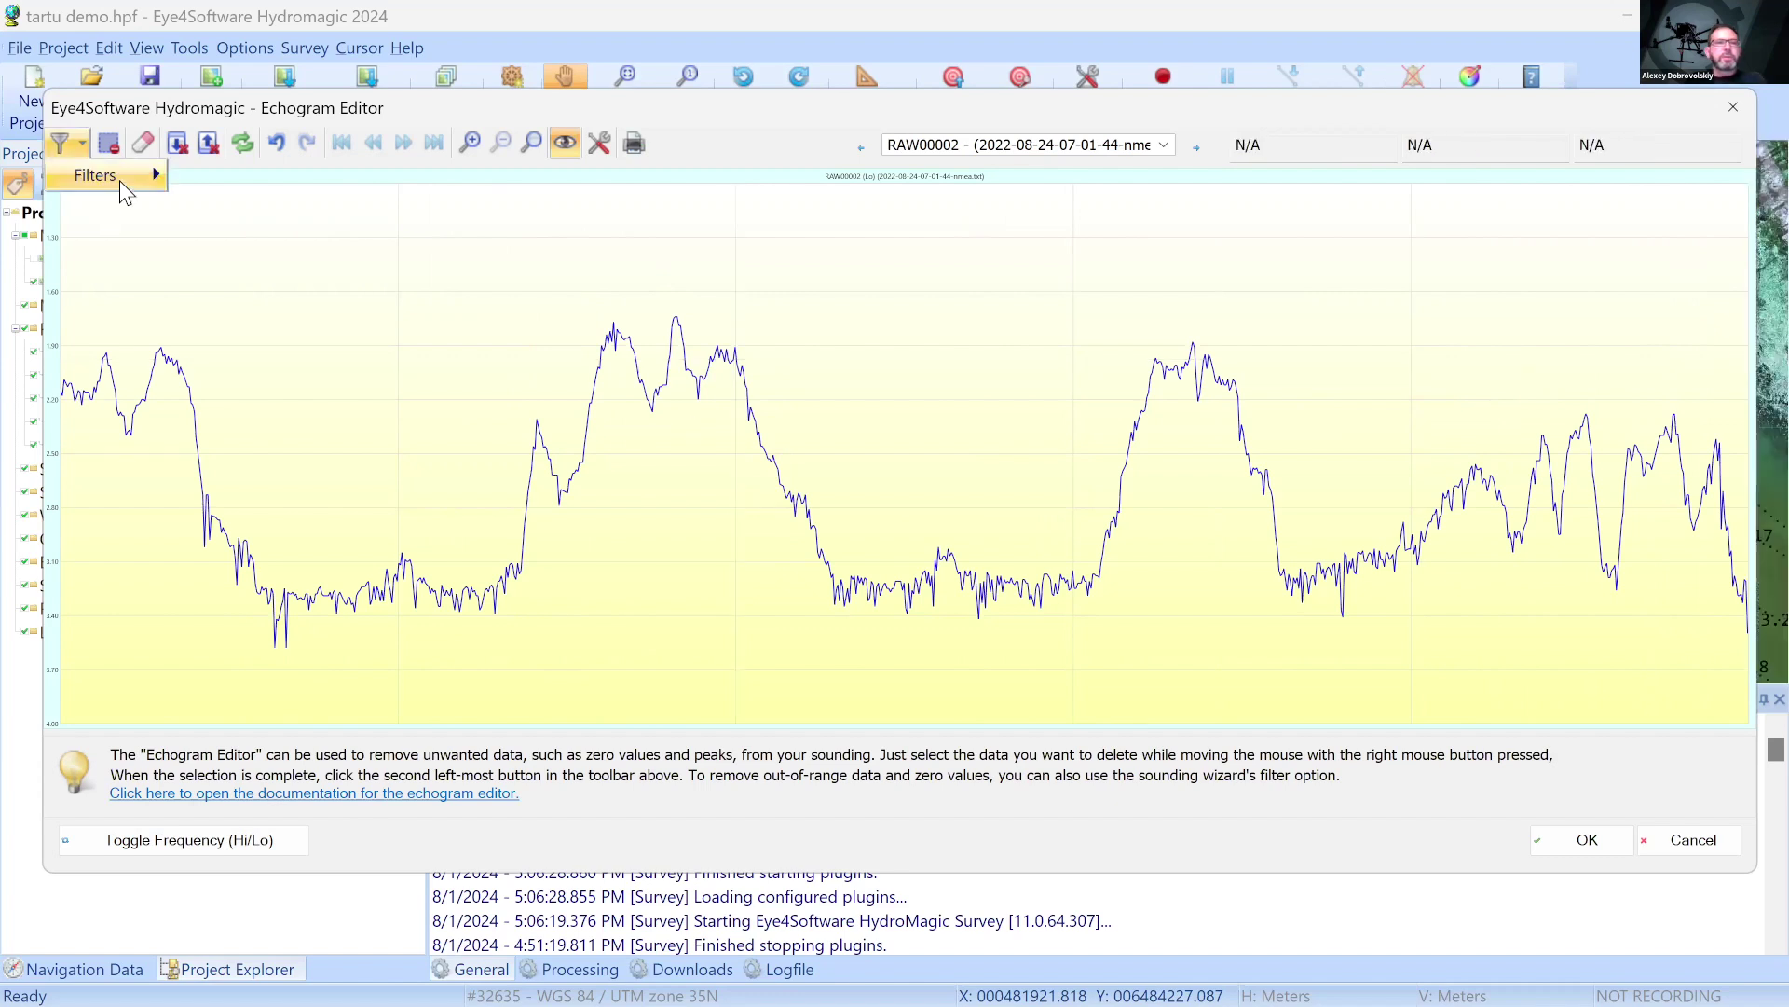
mouse_move(119, 179)
Switch the echogram to RAW00003 and delete the sharp shallow spikes from its low-frequency trace
click(1196, 147)
drag(376, 269, 712, 404)
key(Delete)
key(Delete)
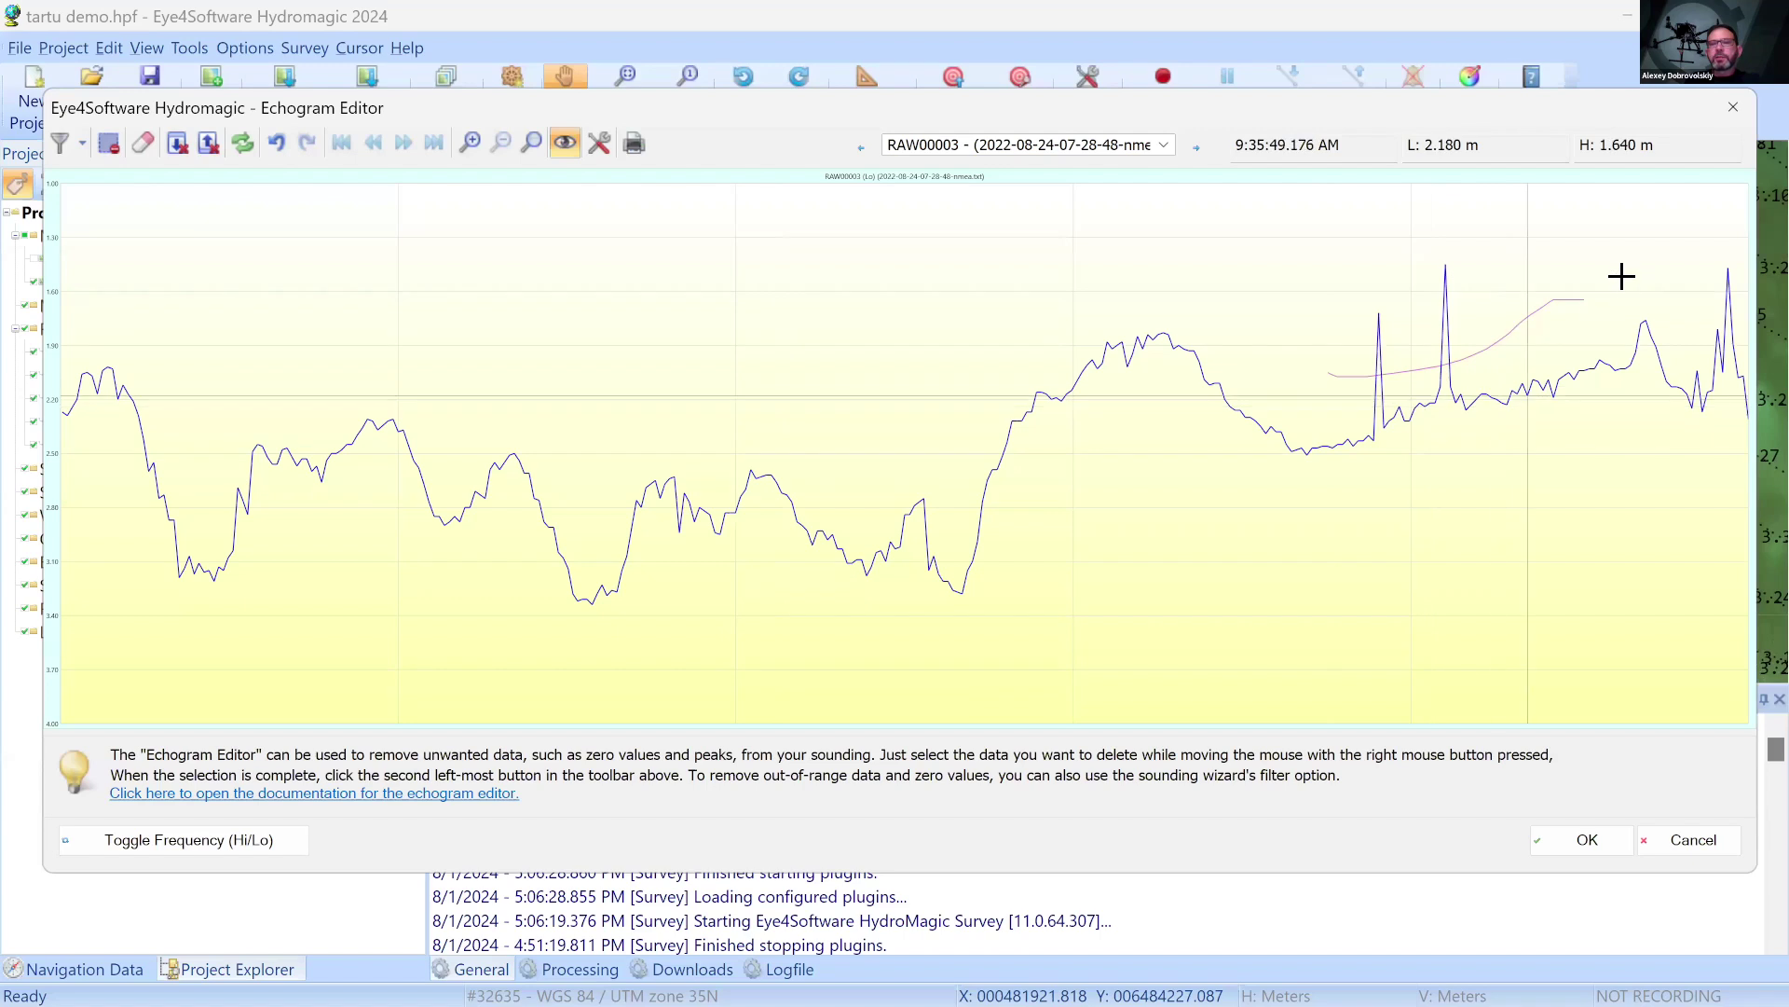
click(208, 145)
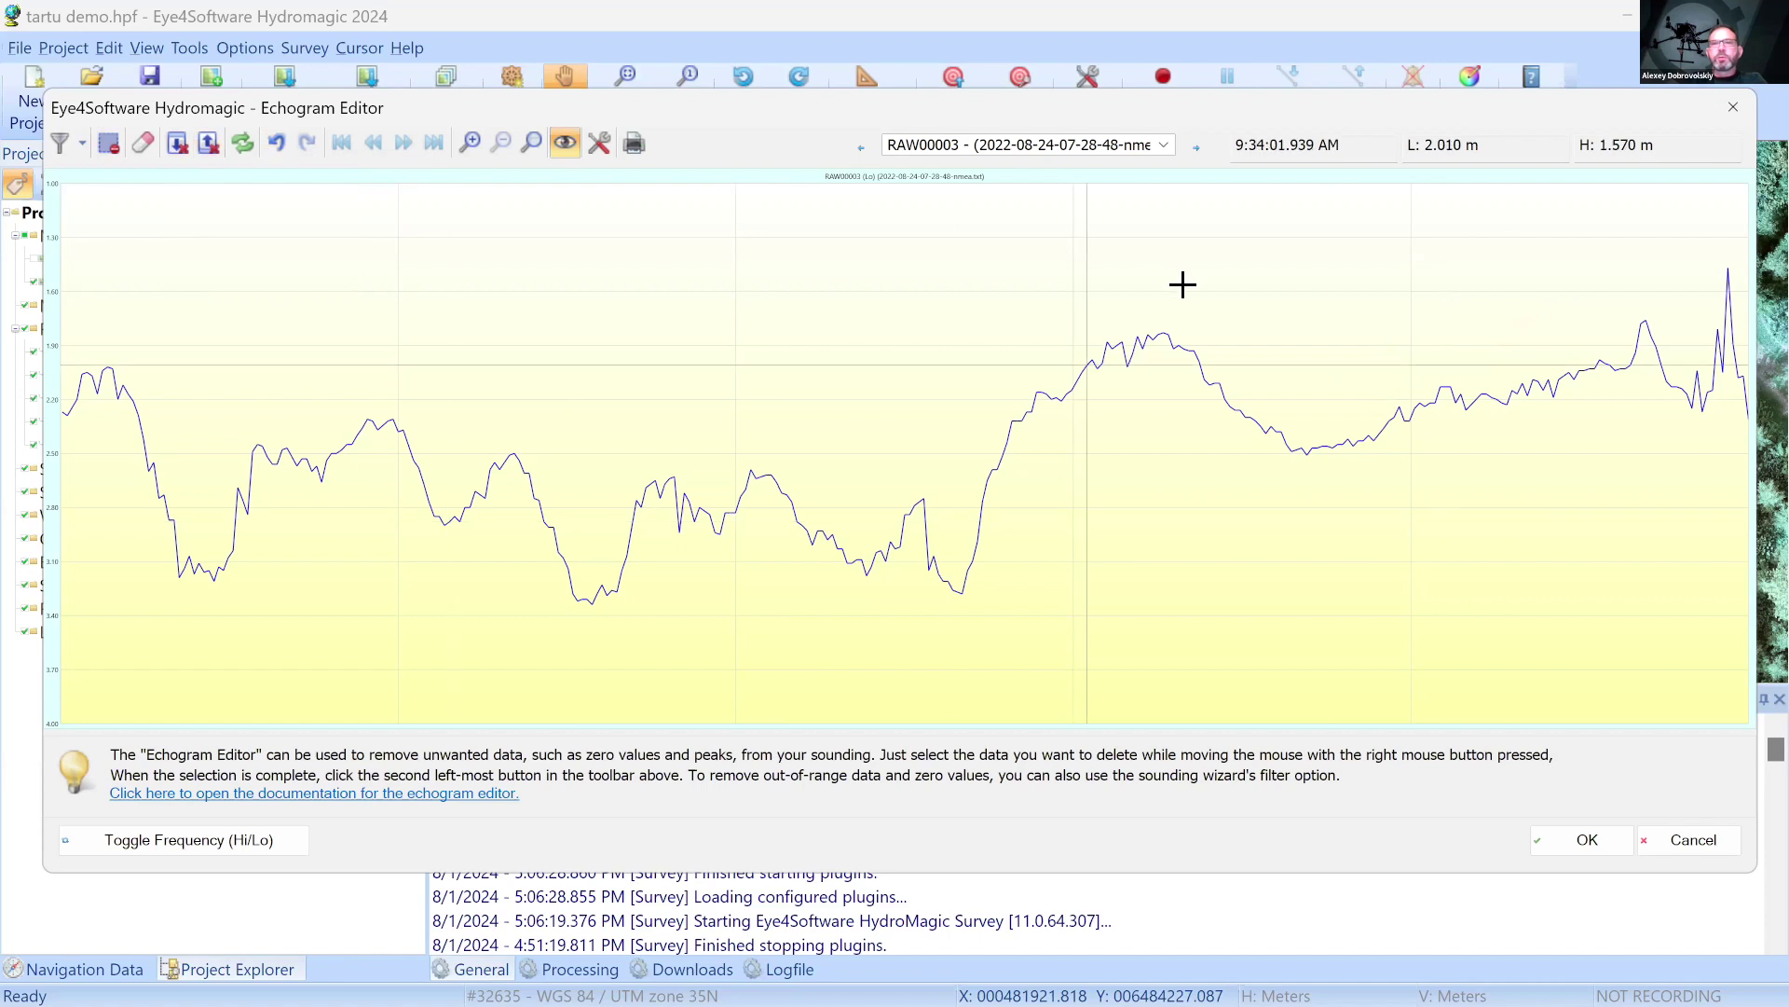
Smooth the low-frequency trace of RAW00003 with the Mean Filter
click(82, 141)
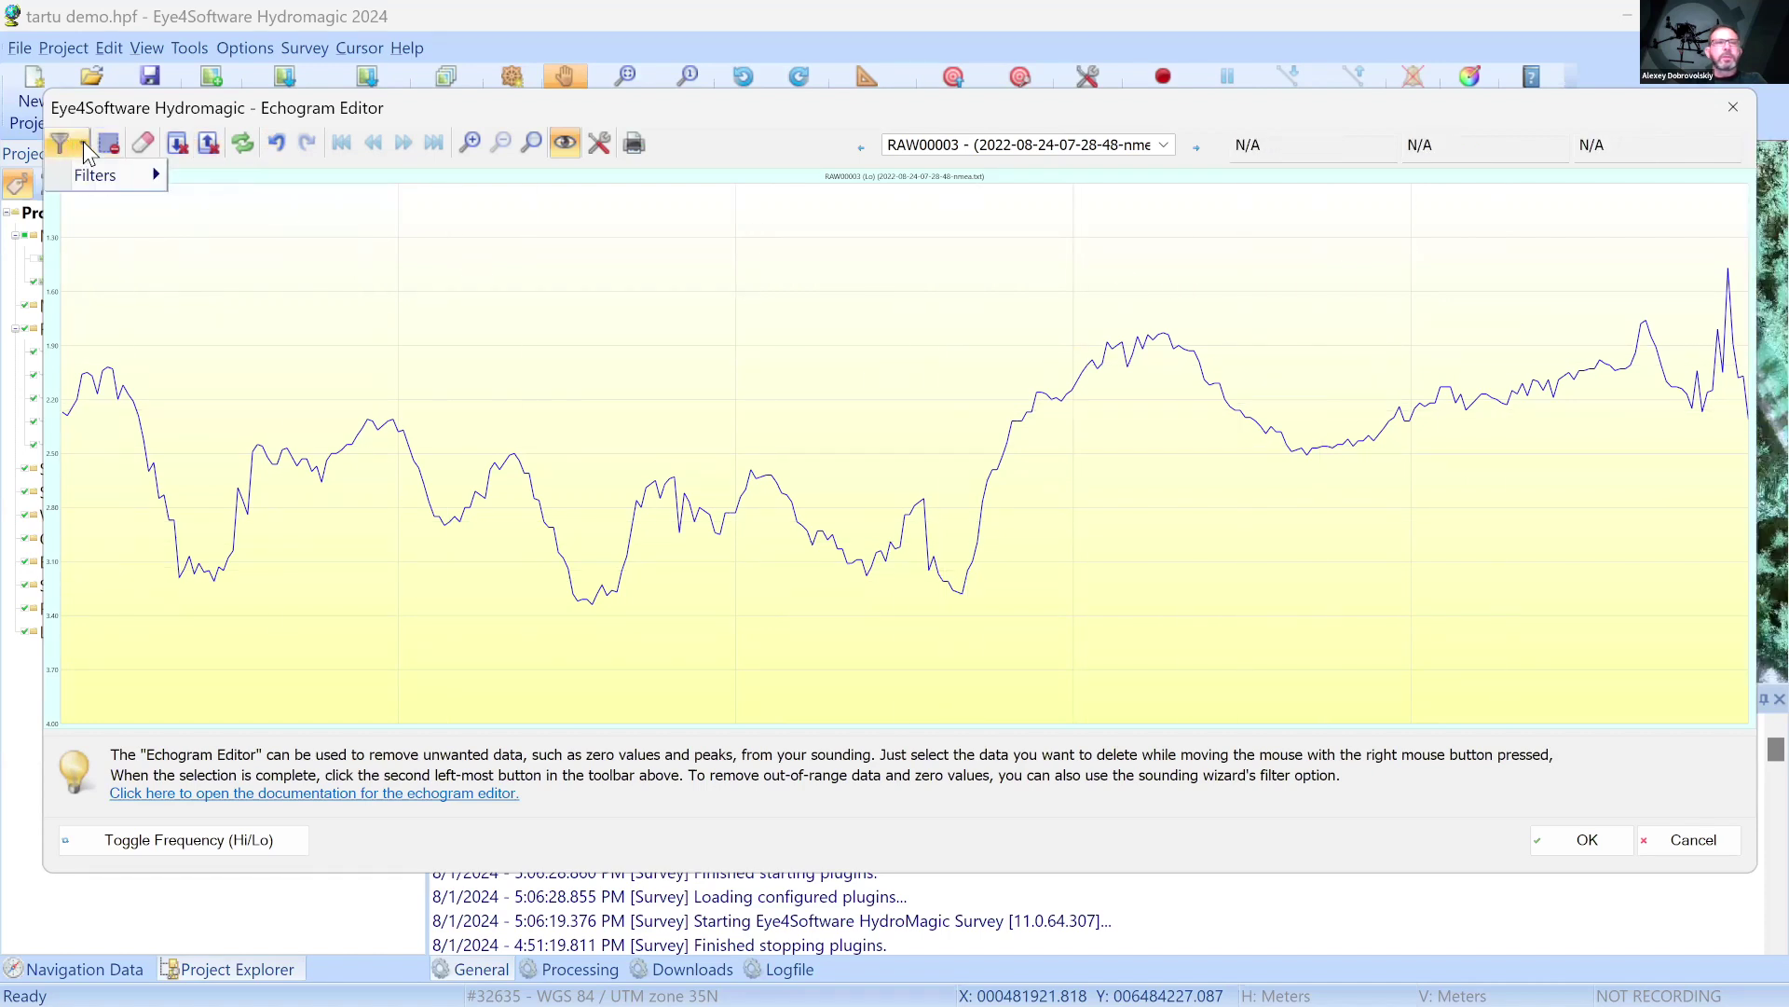
mouse_move(116, 177)
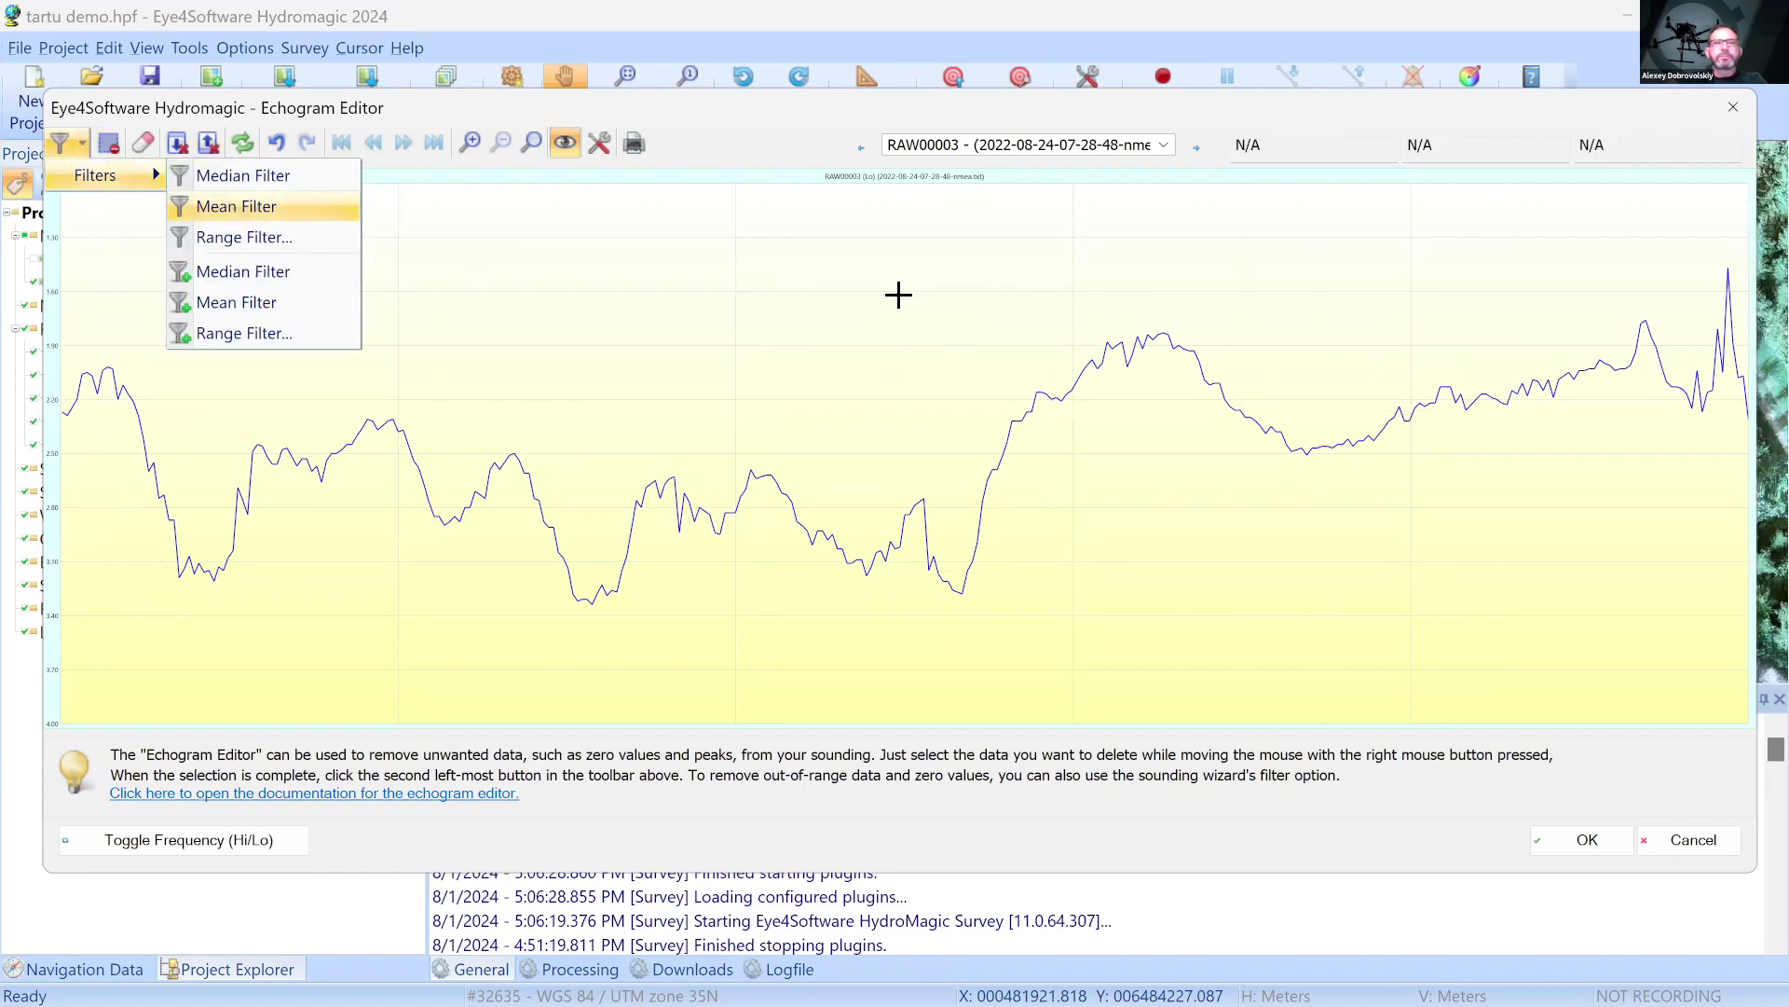
click(237, 206)
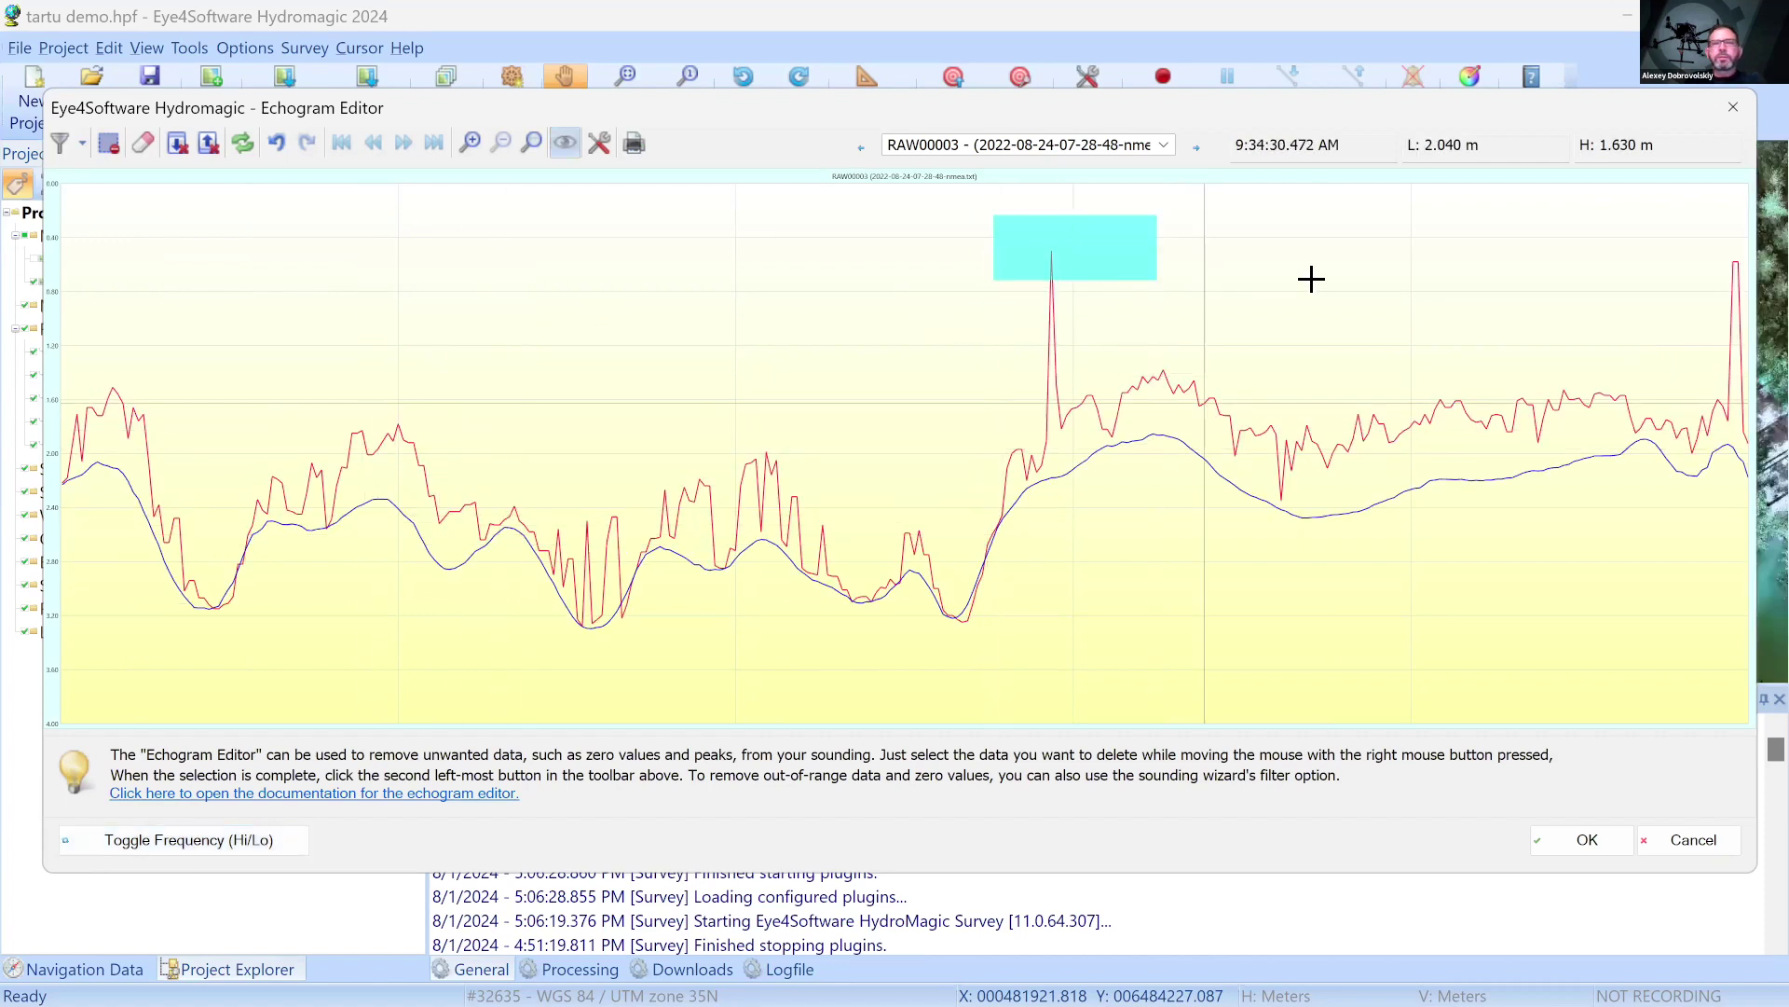
Show only the low-frequency trace of RAW00004 and delete its two sharp shallow spikes in the first half
click(1193, 147)
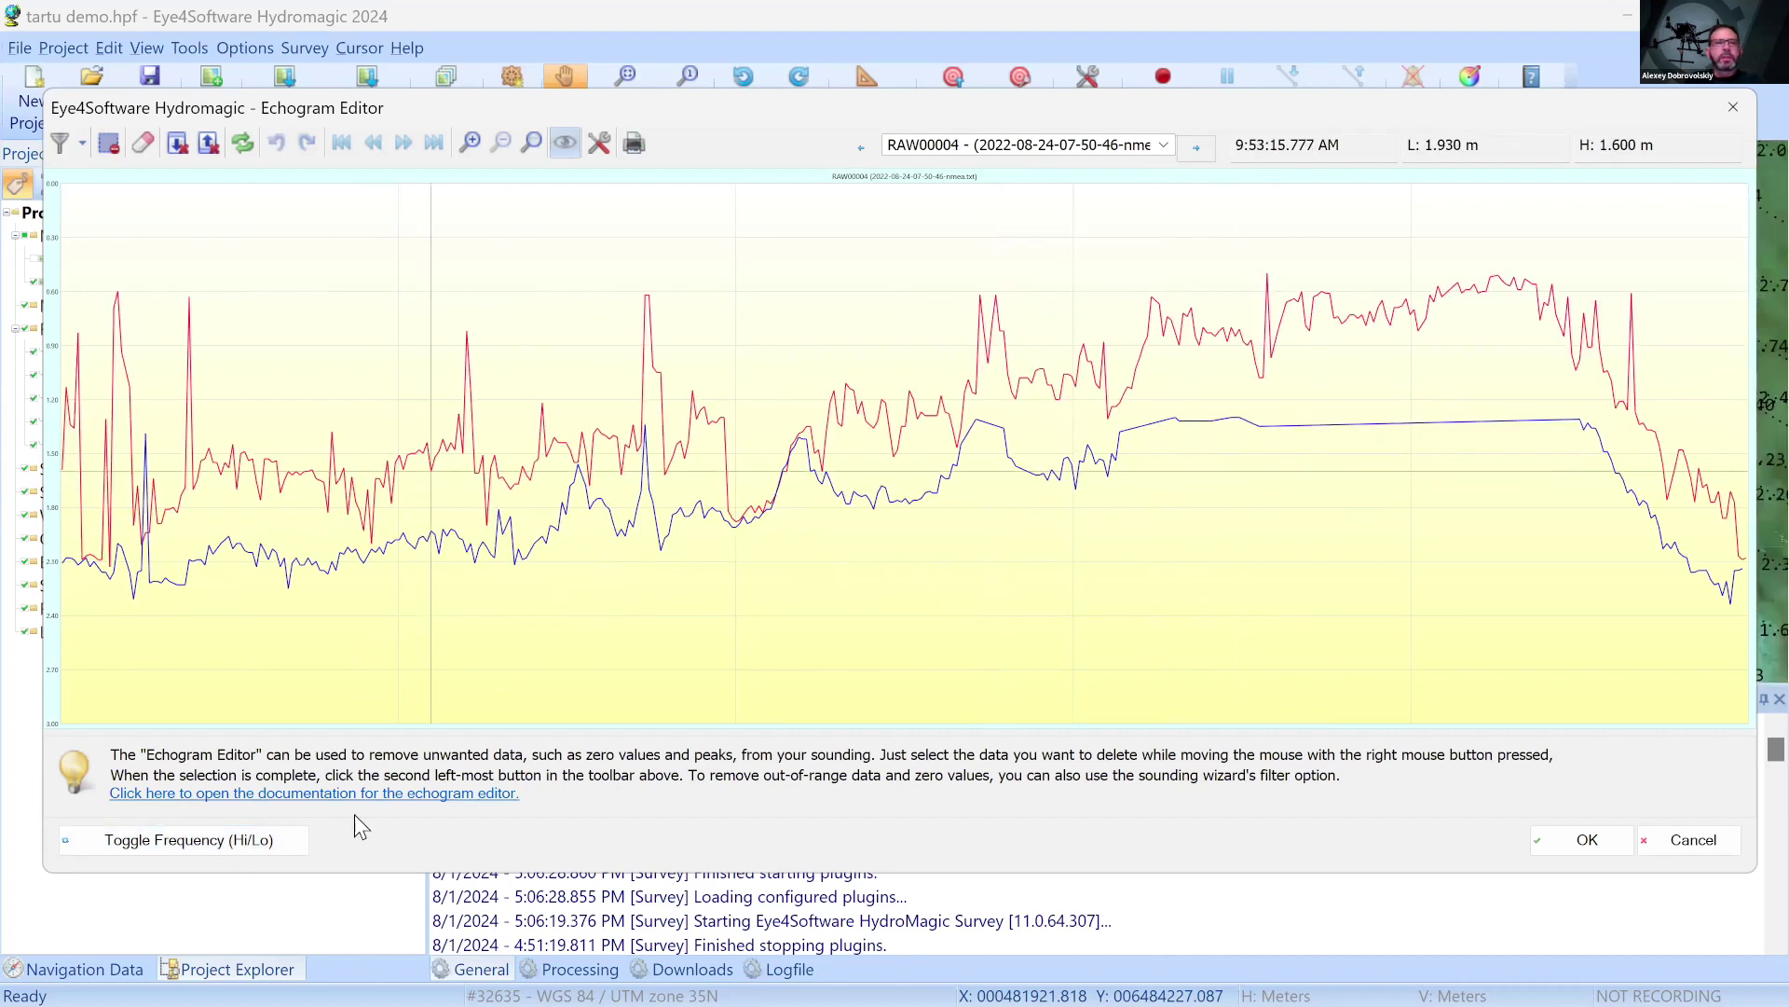
click(190, 830)
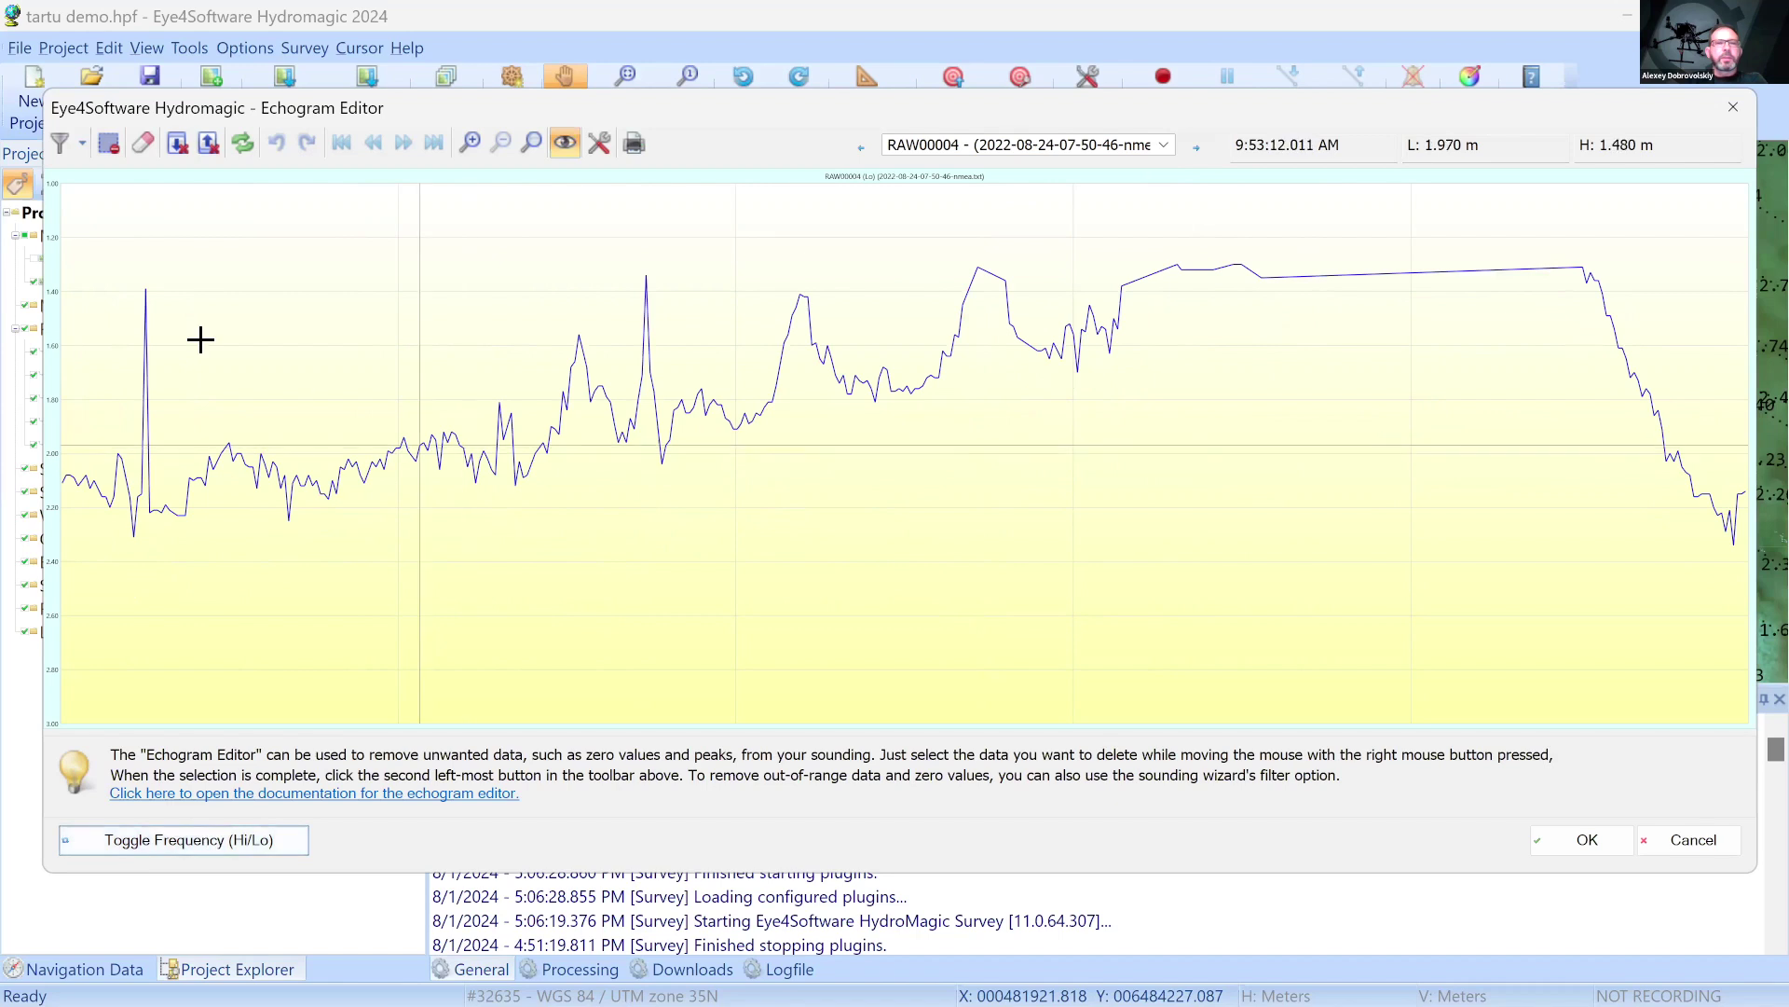
right_click(146, 294)
right_click(646, 278)
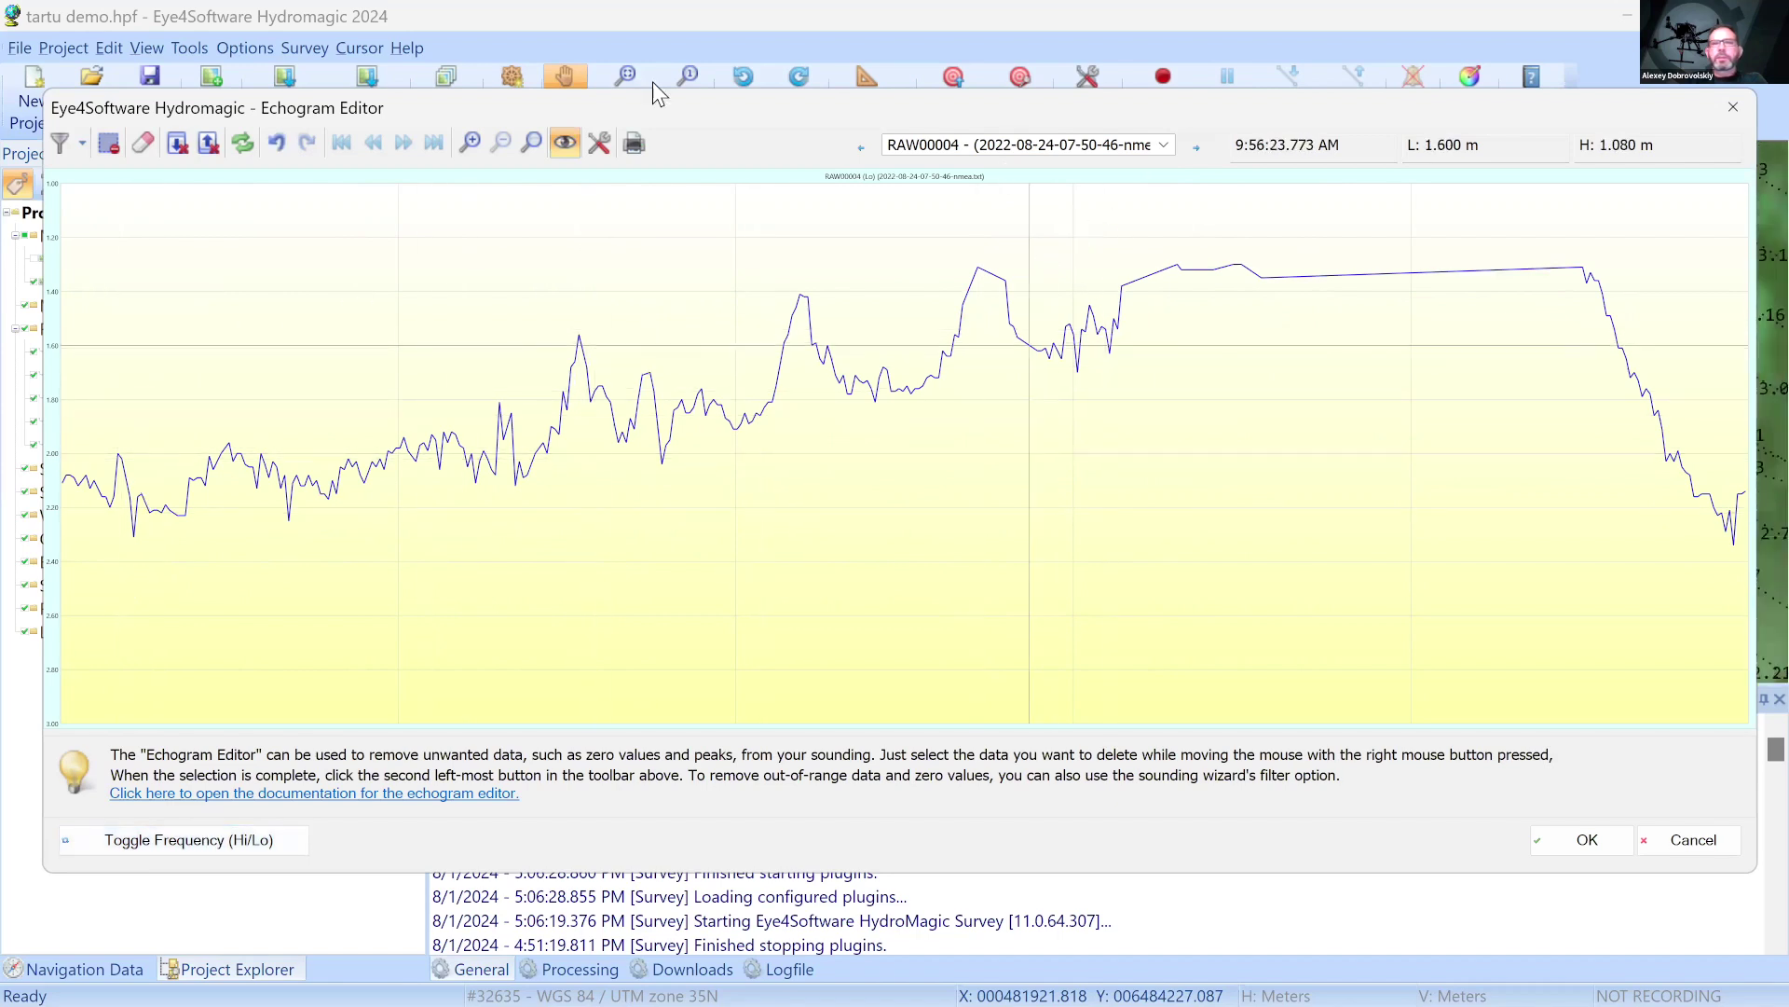
Smooth the low-frequency trace of RAW00004 with the Mean Filter
click(80, 143)
mouse_move(160, 175)
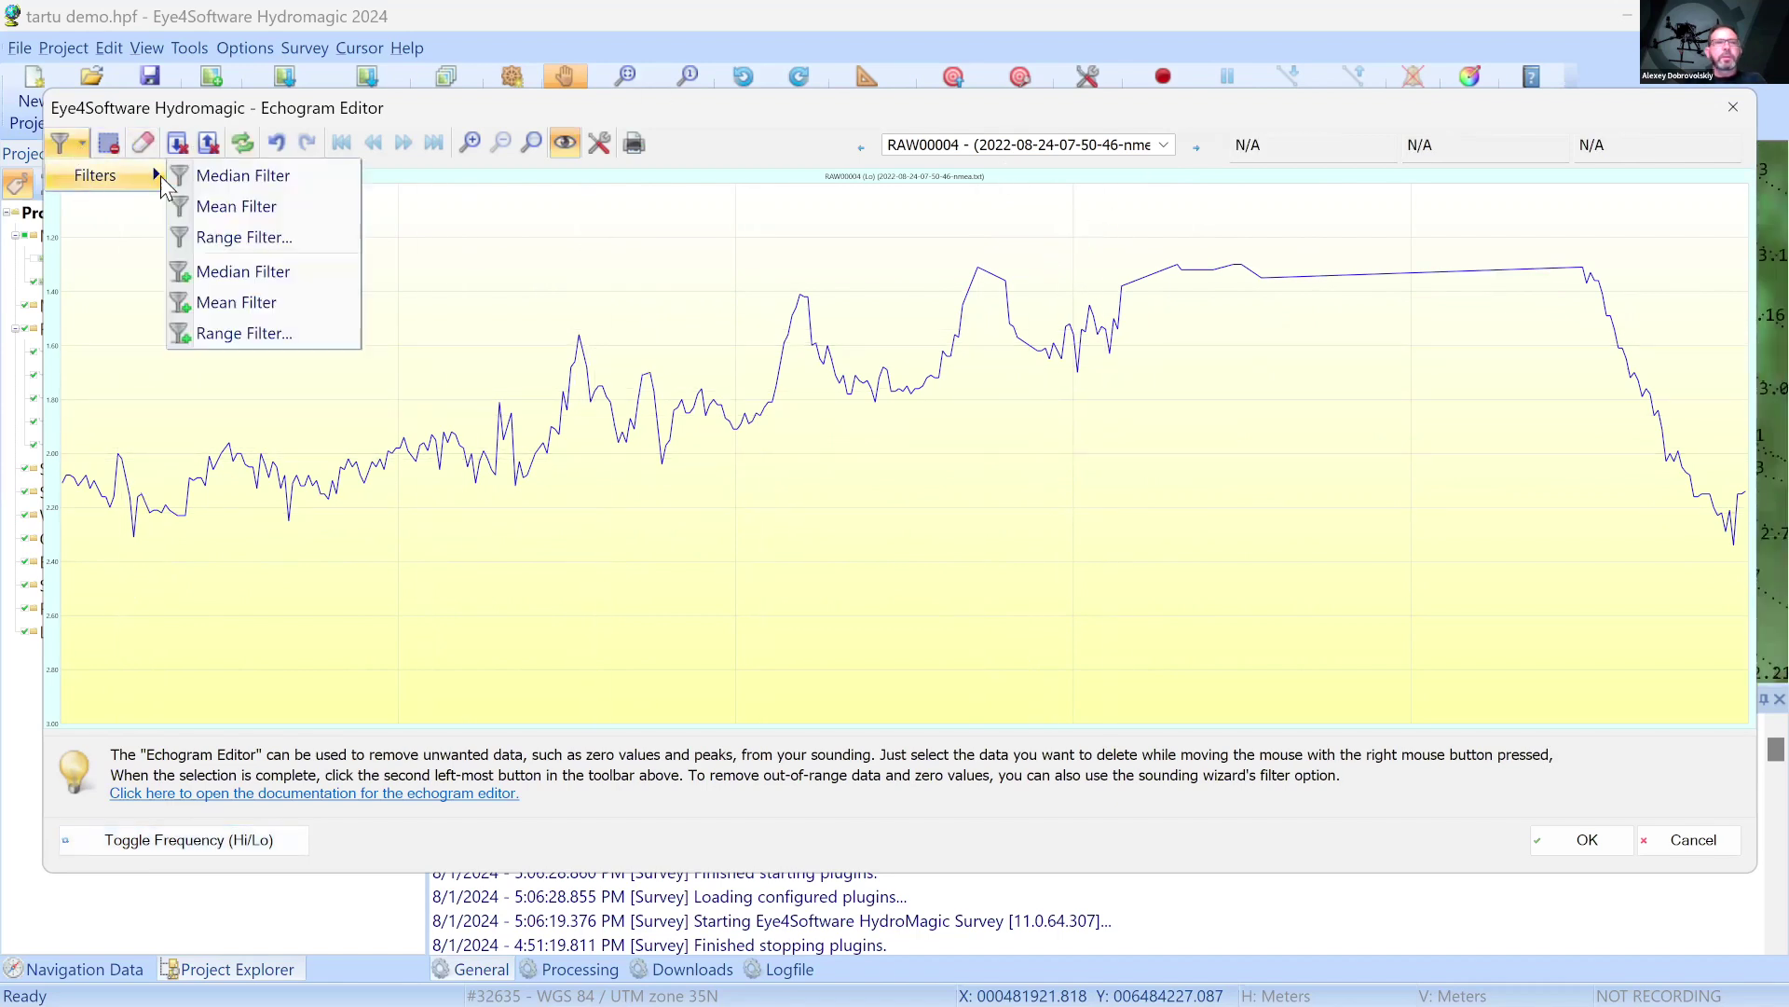
click(255, 204)
Switch the echogram to RAW00005 and delete the narrow shallow spikes in the first half of its low-frequency trace
click(1196, 149)
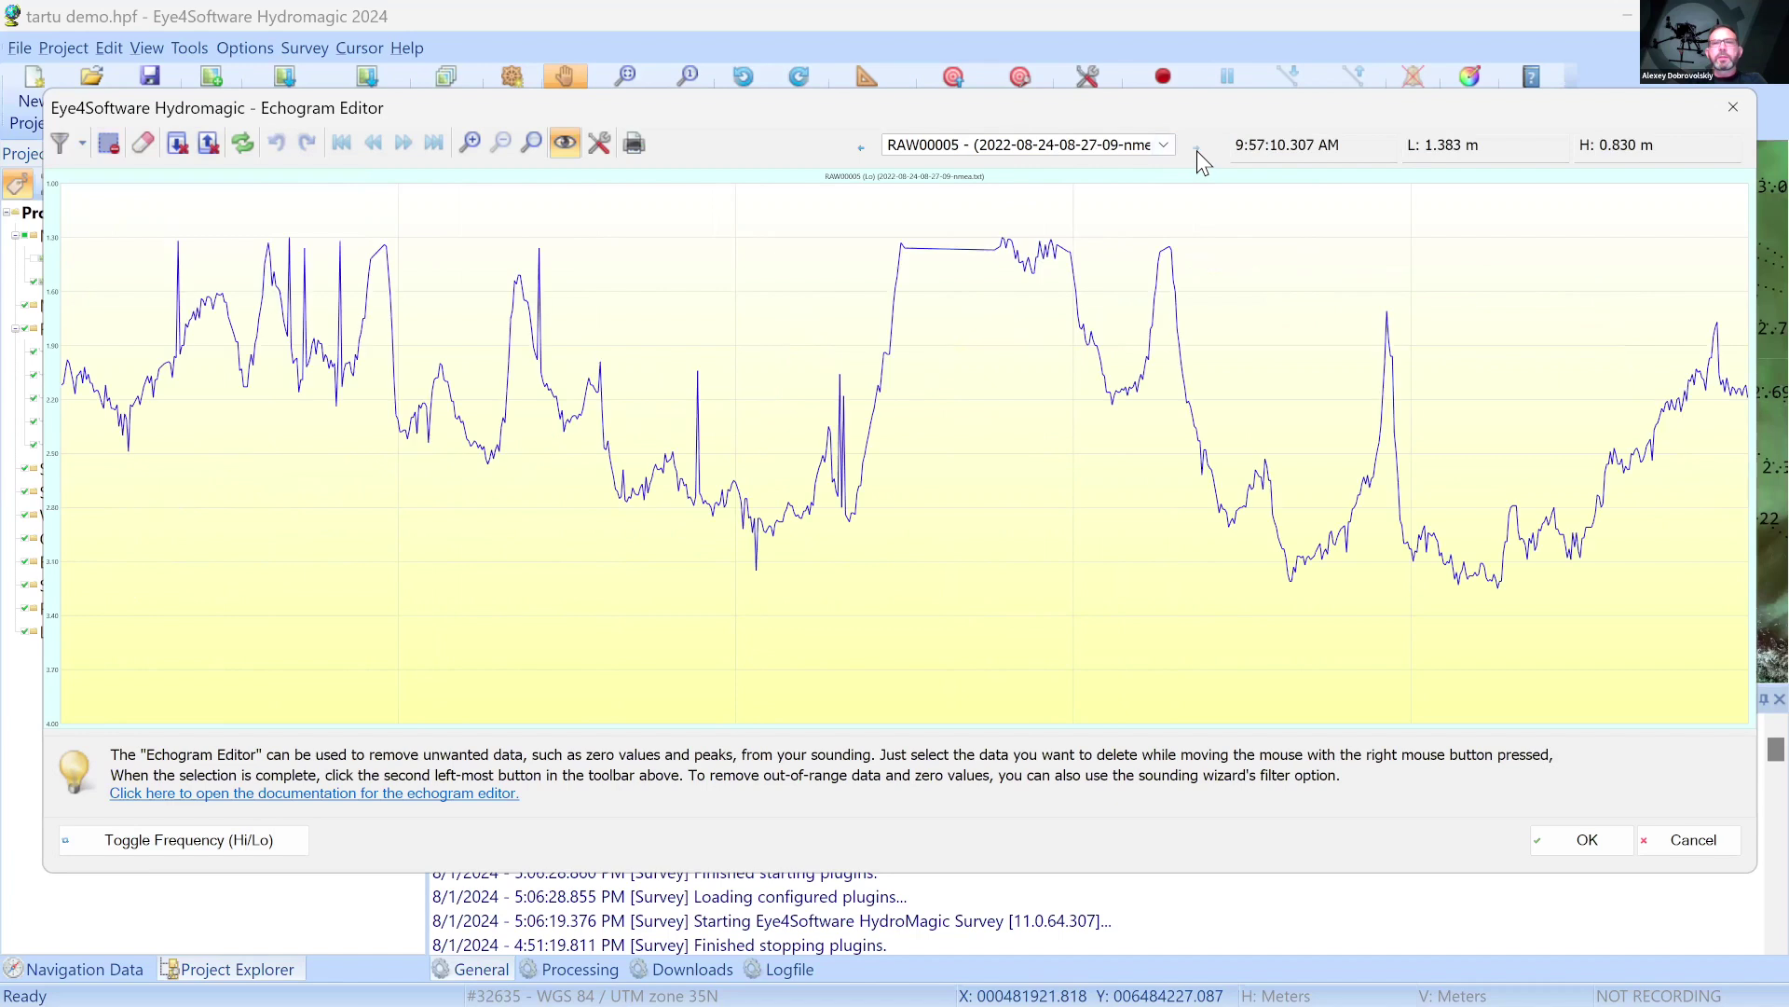
drag(163, 220, 438, 233)
drag(539, 208, 557, 263)
drag(651, 328, 724, 388)
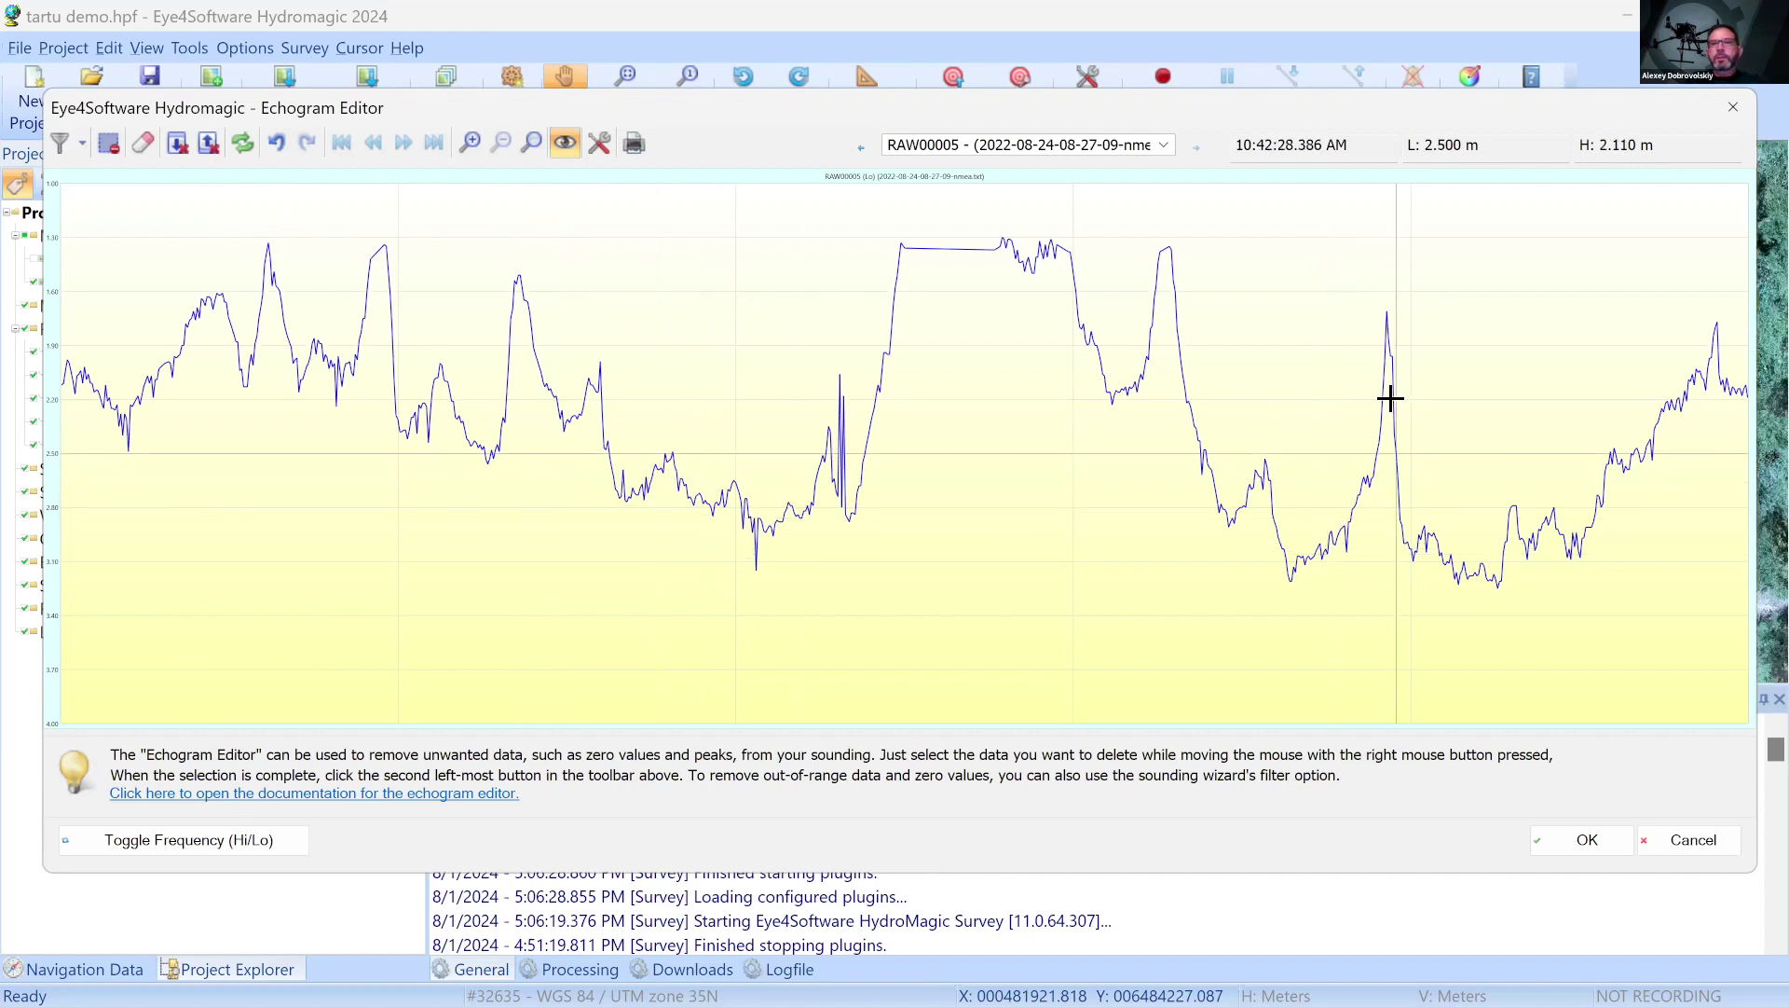
scroll(1370, 434, up, 3)
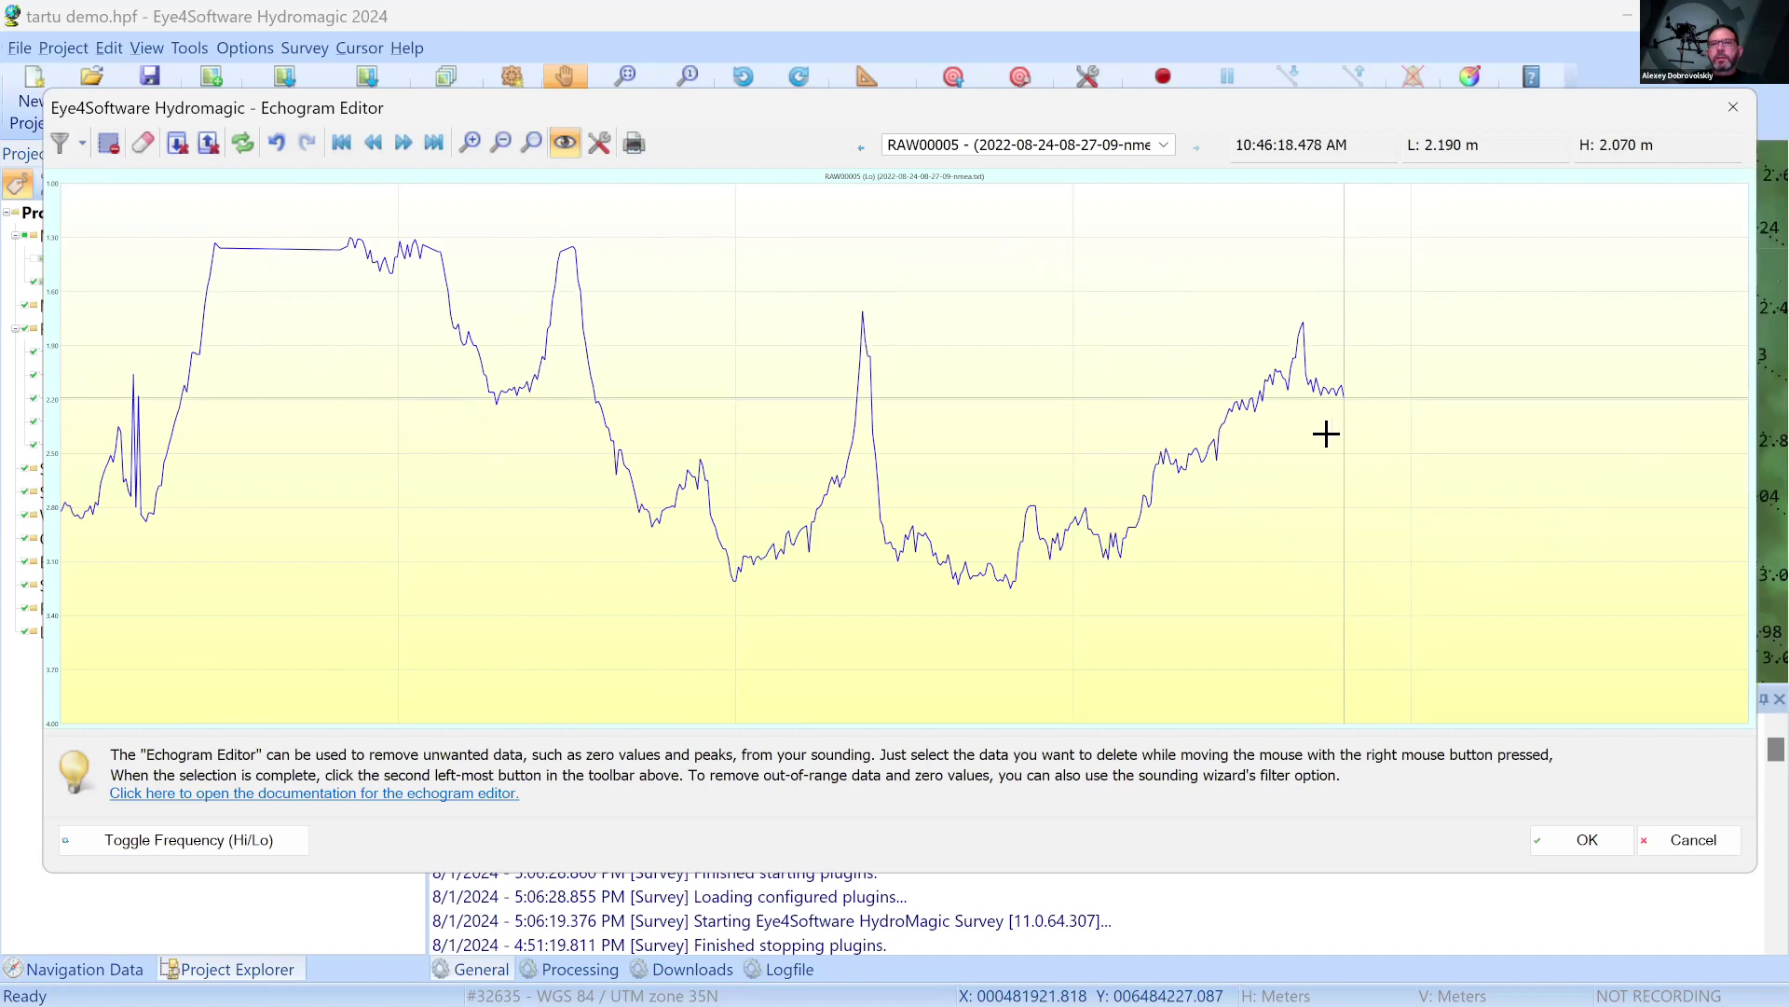
scroll(950, 373, up, 2)
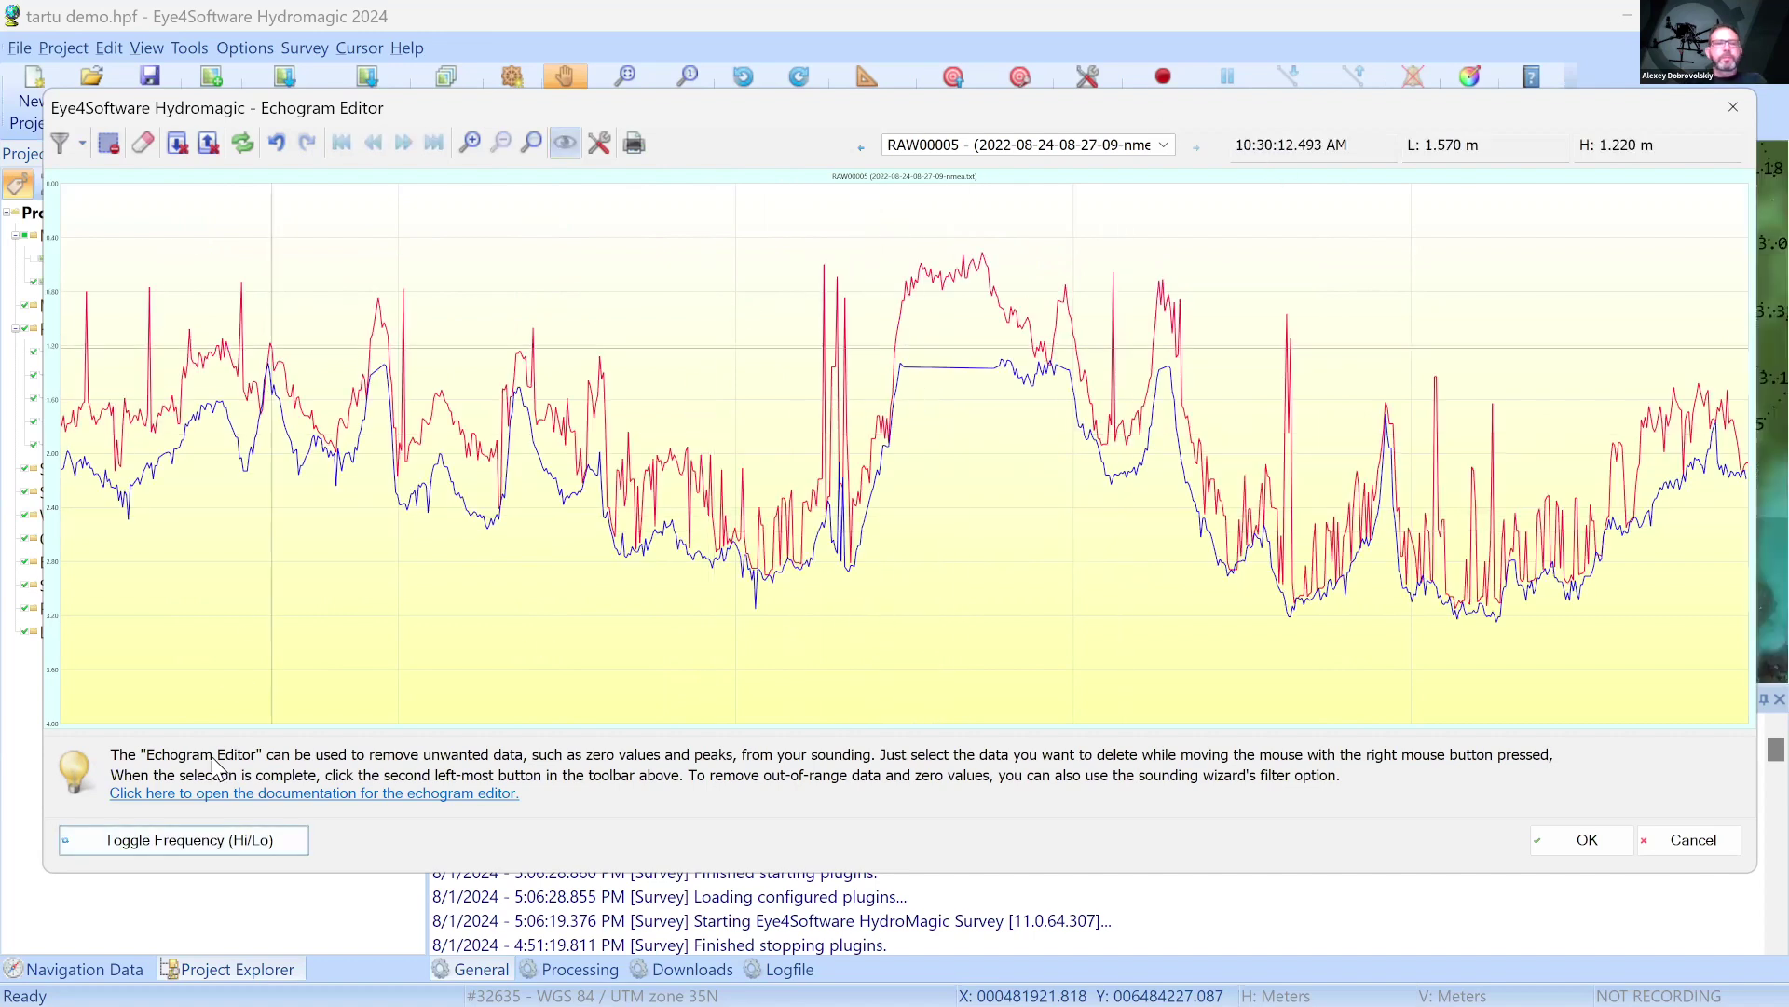
Show only the high-frequency trace of RAW00005 and delete the tall shallow spikes along the whole track
click(240, 837)
drag(200, 266, 299, 299)
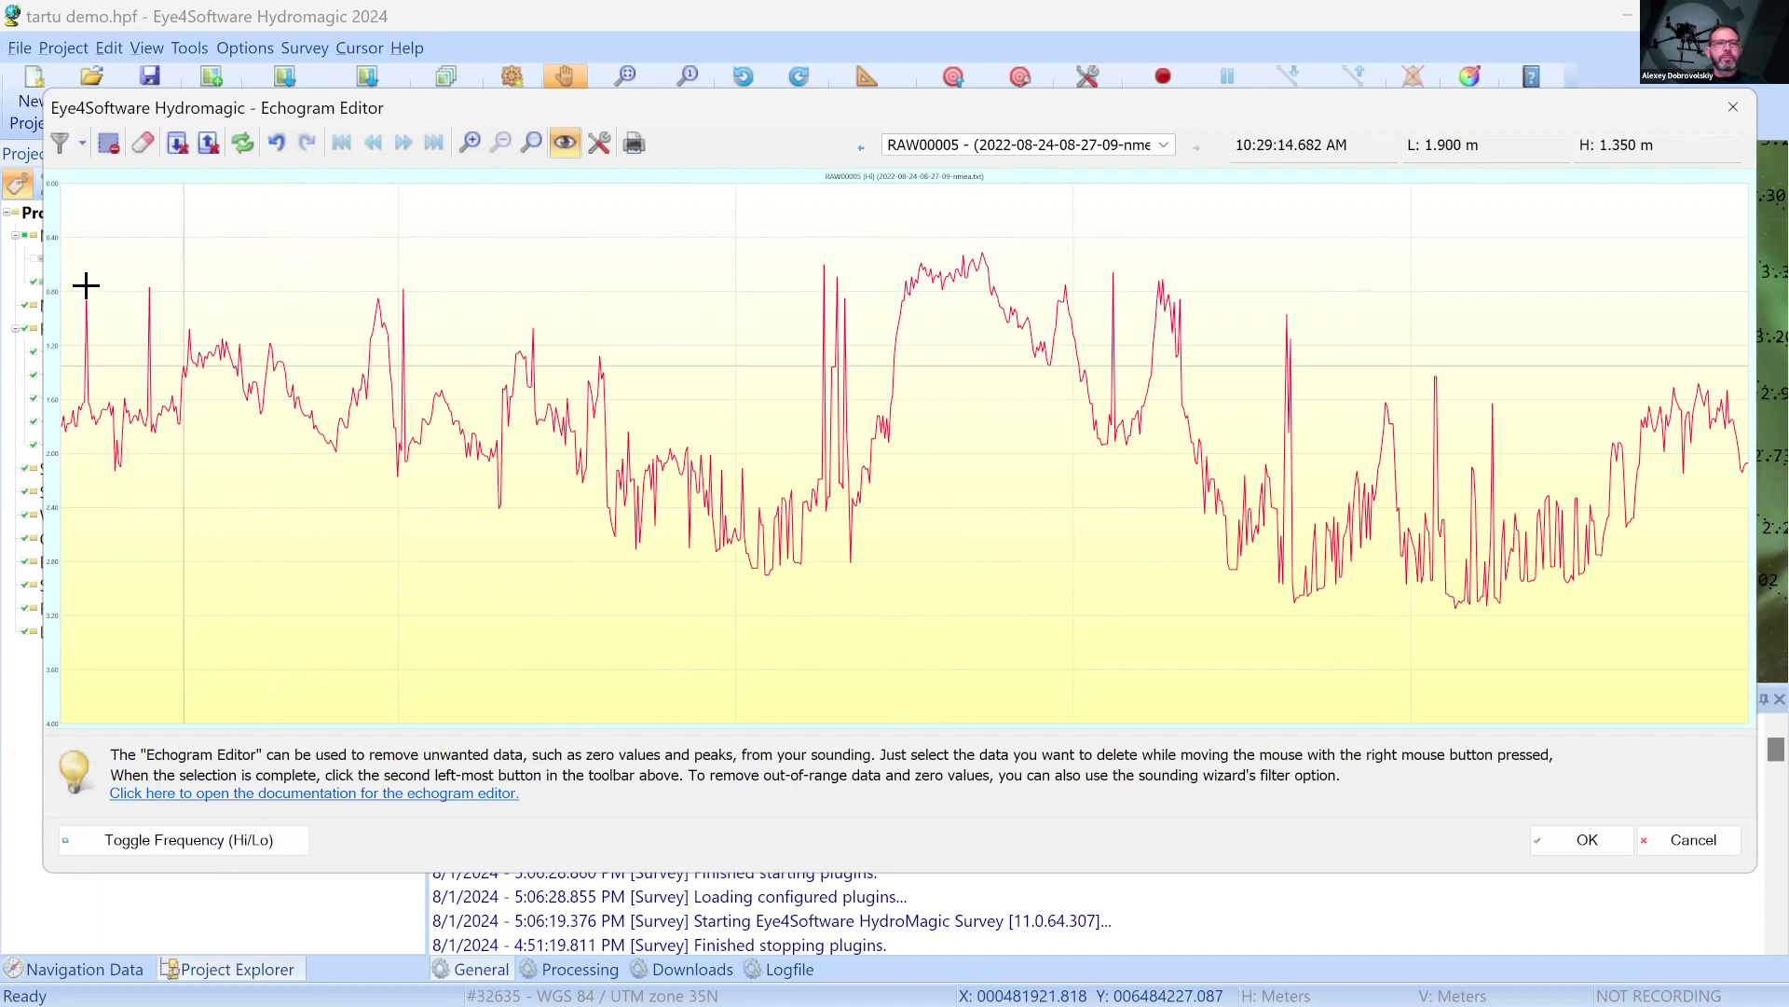
drag(176, 311, 184, 311)
drag(411, 283, 439, 299)
drag(775, 239, 863, 311)
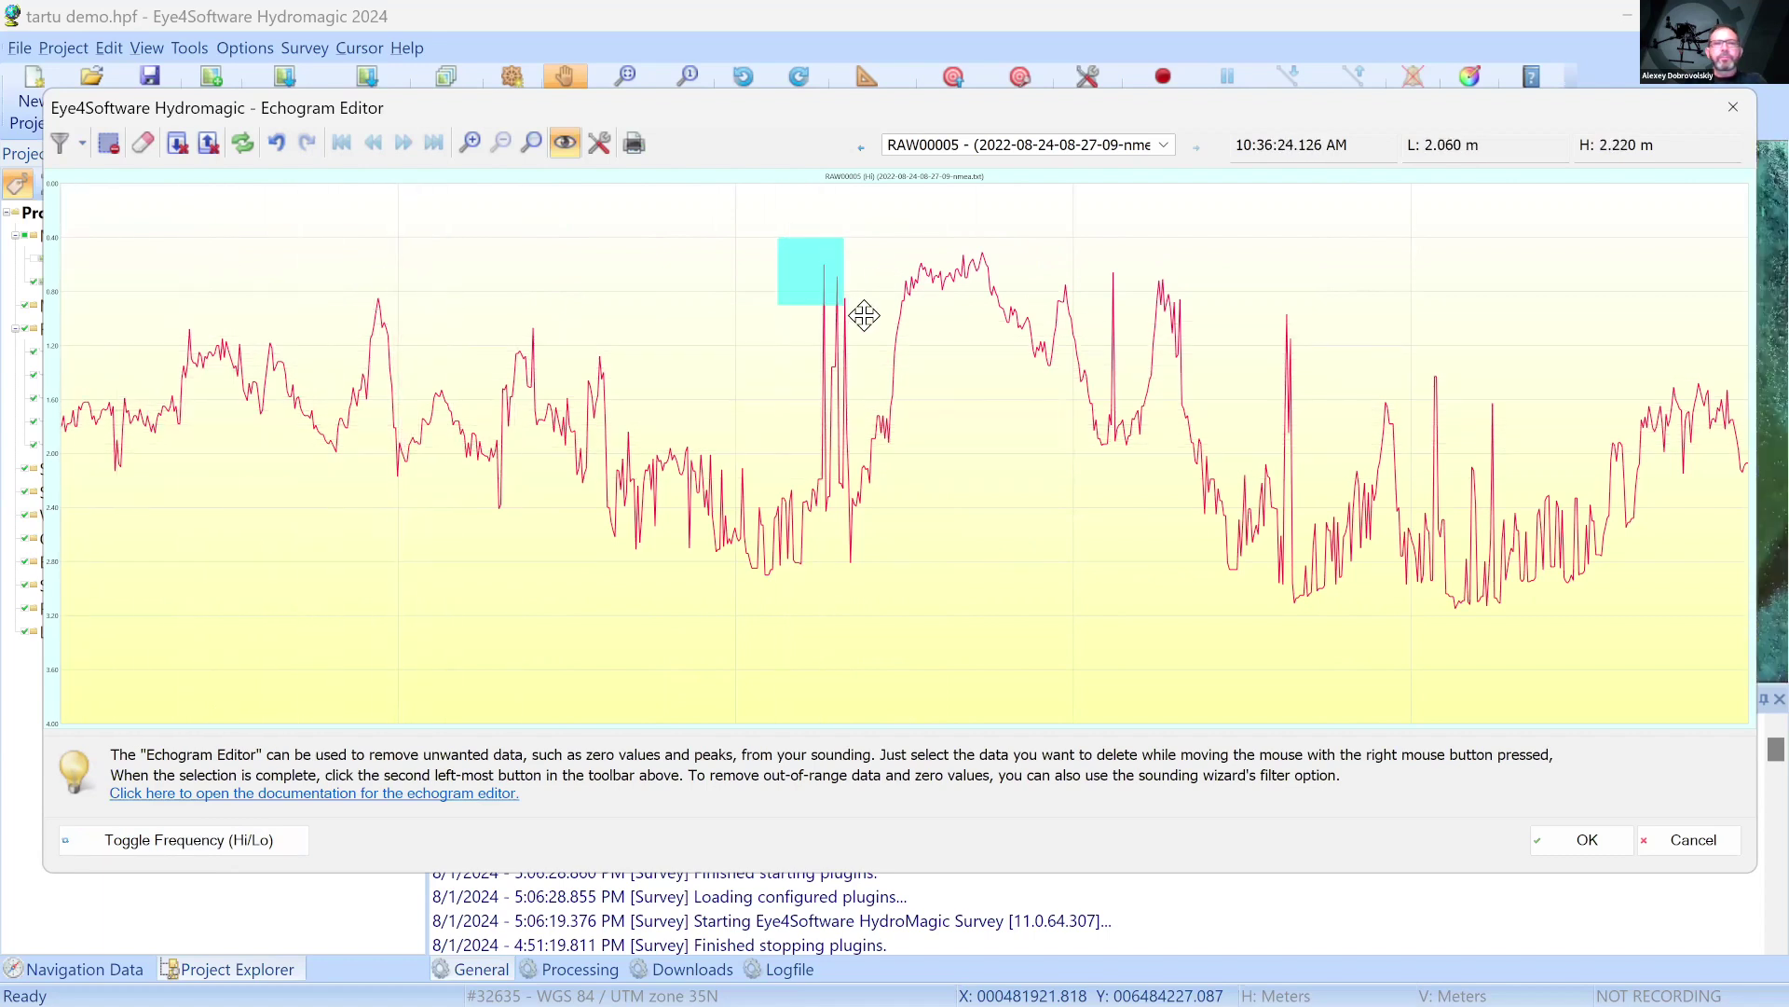
drag(1102, 260, 1127, 291)
drag(1266, 283, 1326, 362)
drag(1442, 328, 1402, 344)
drag(1485, 394, 1522, 416)
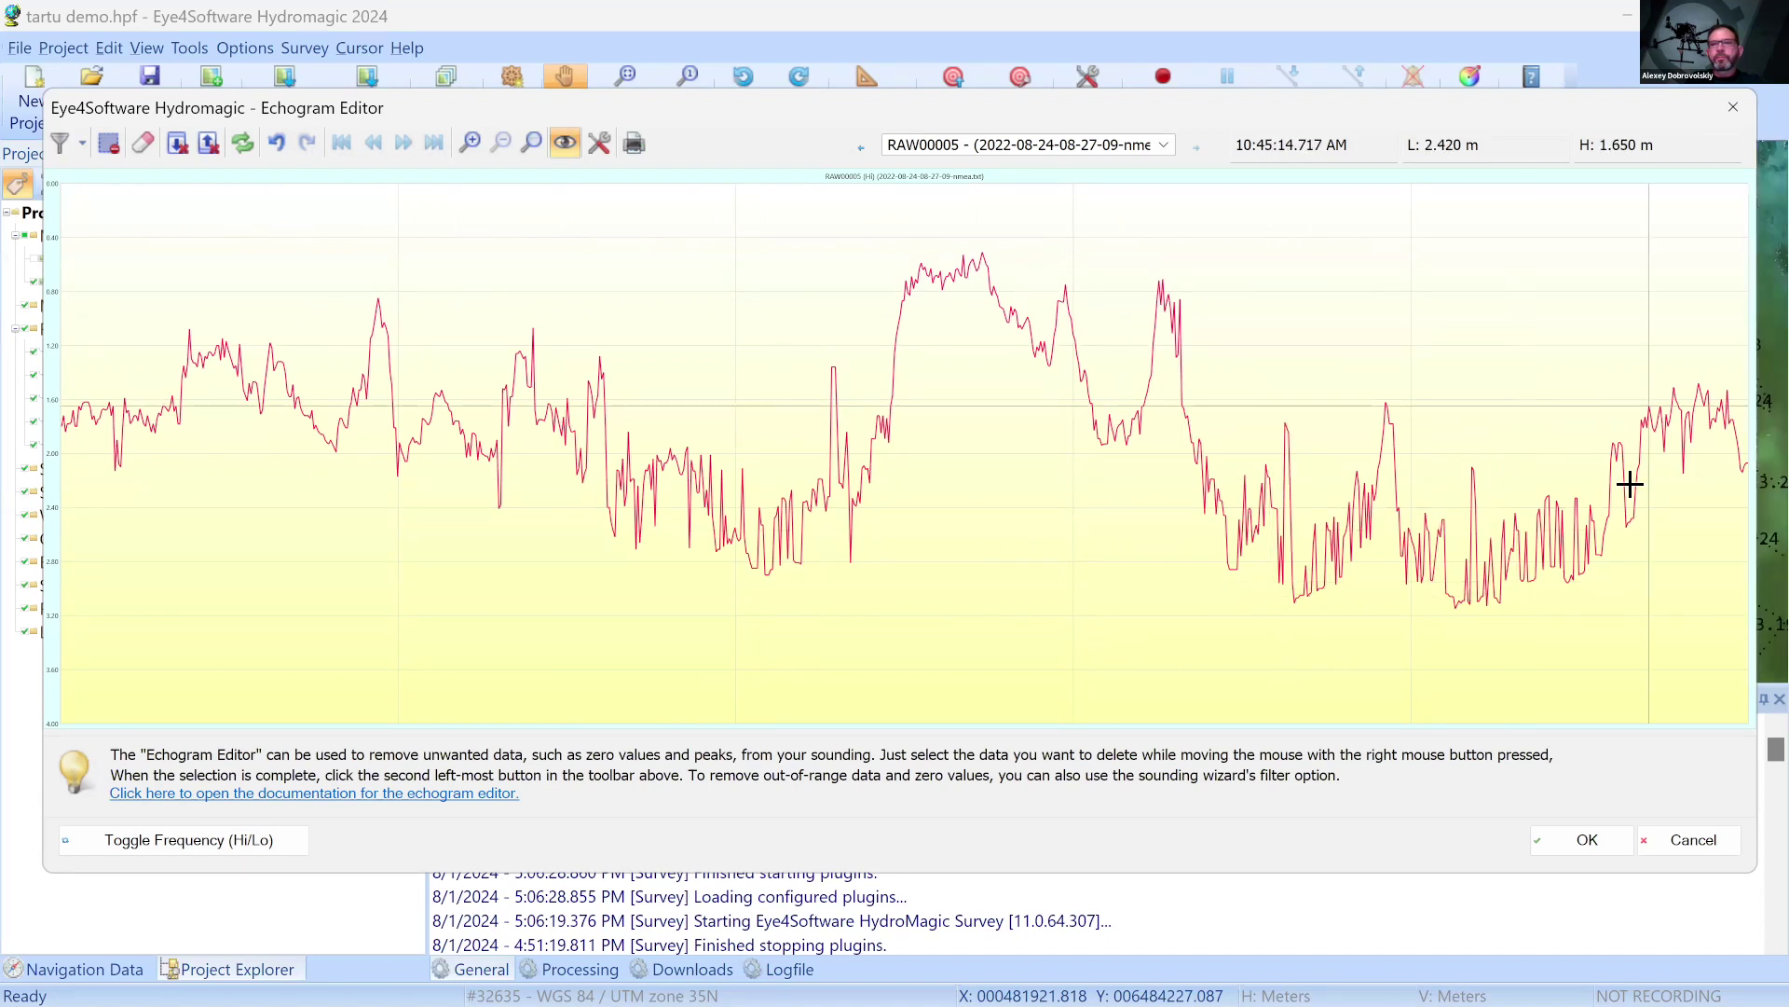
click(794, 508)
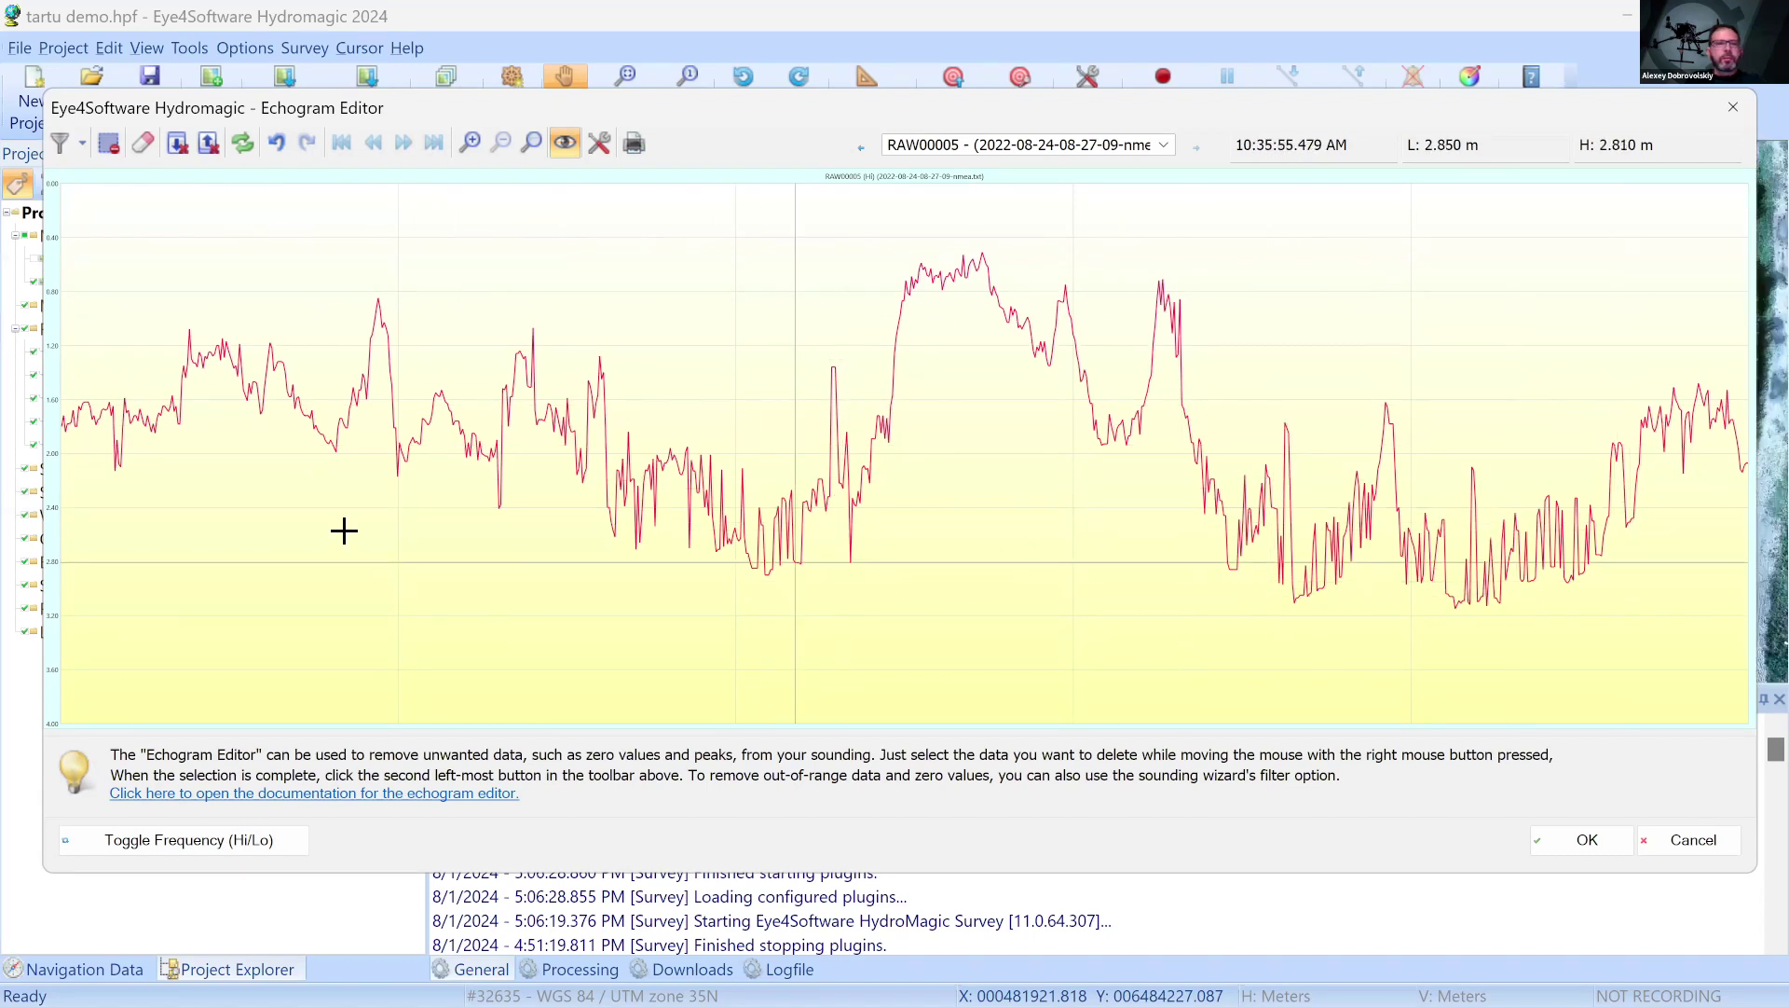
Return to the low-frequency trace of RAW00005 and smooth it with the Mean Filter
click(198, 841)
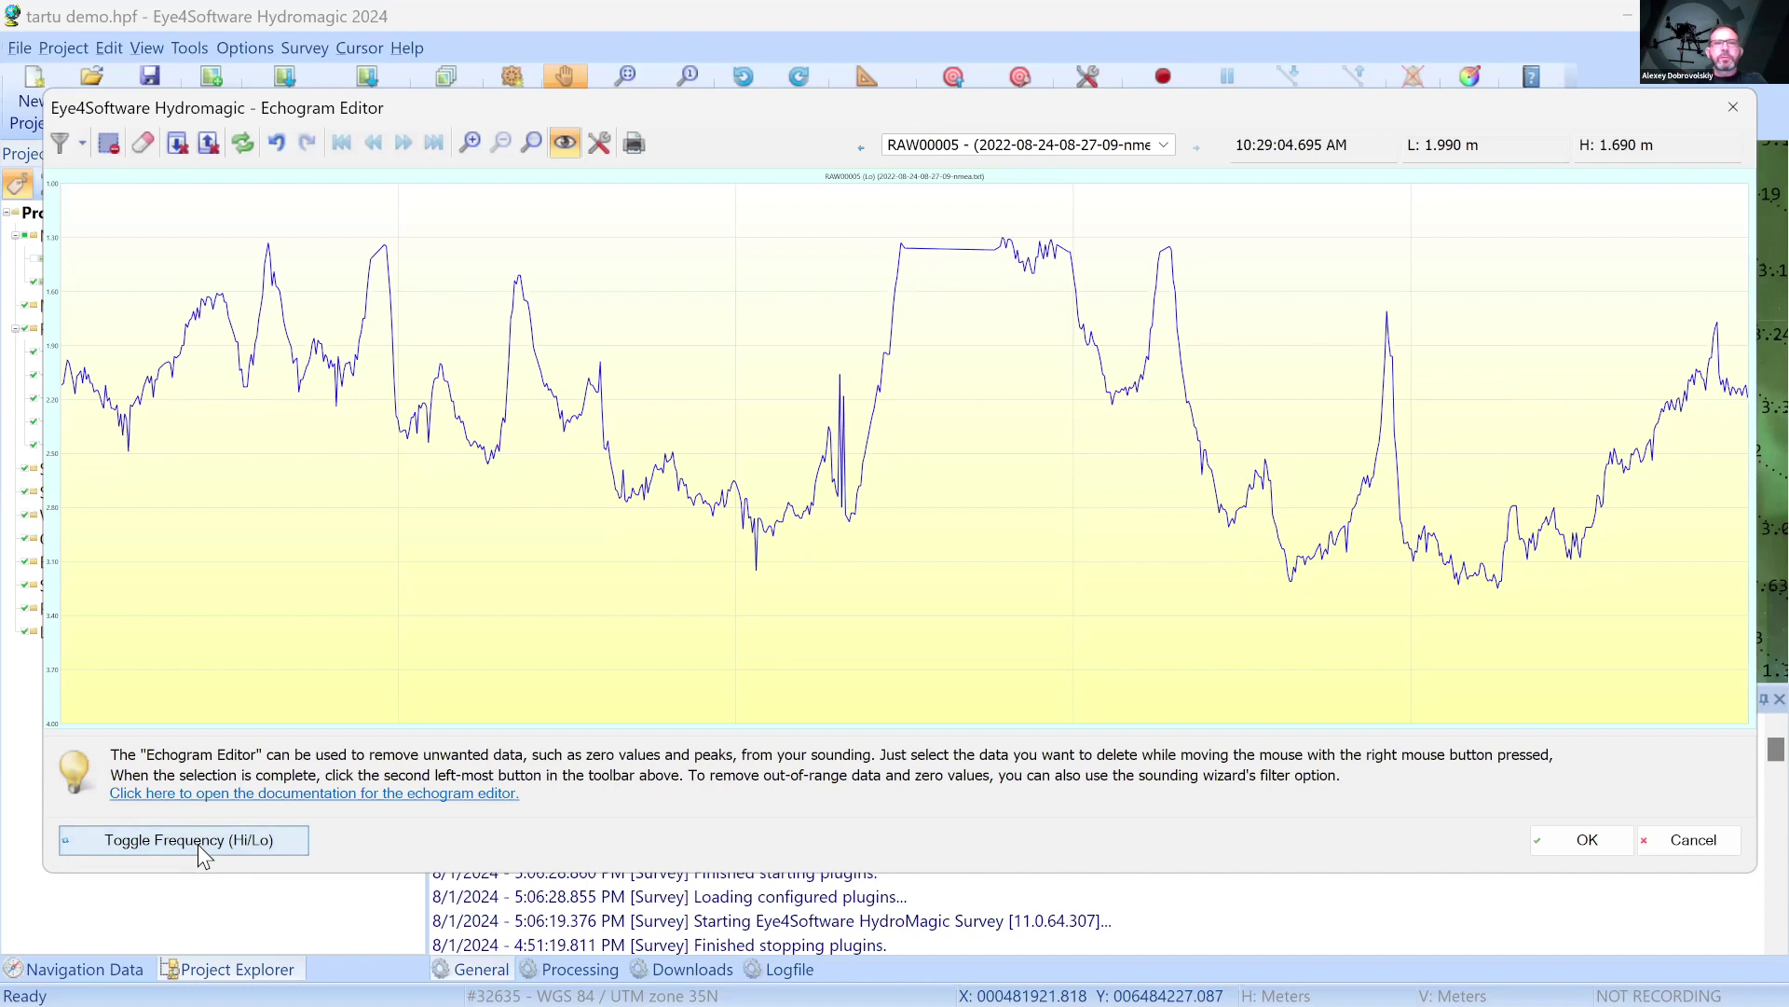
click(80, 142)
mouse_move(86, 181)
click(233, 207)
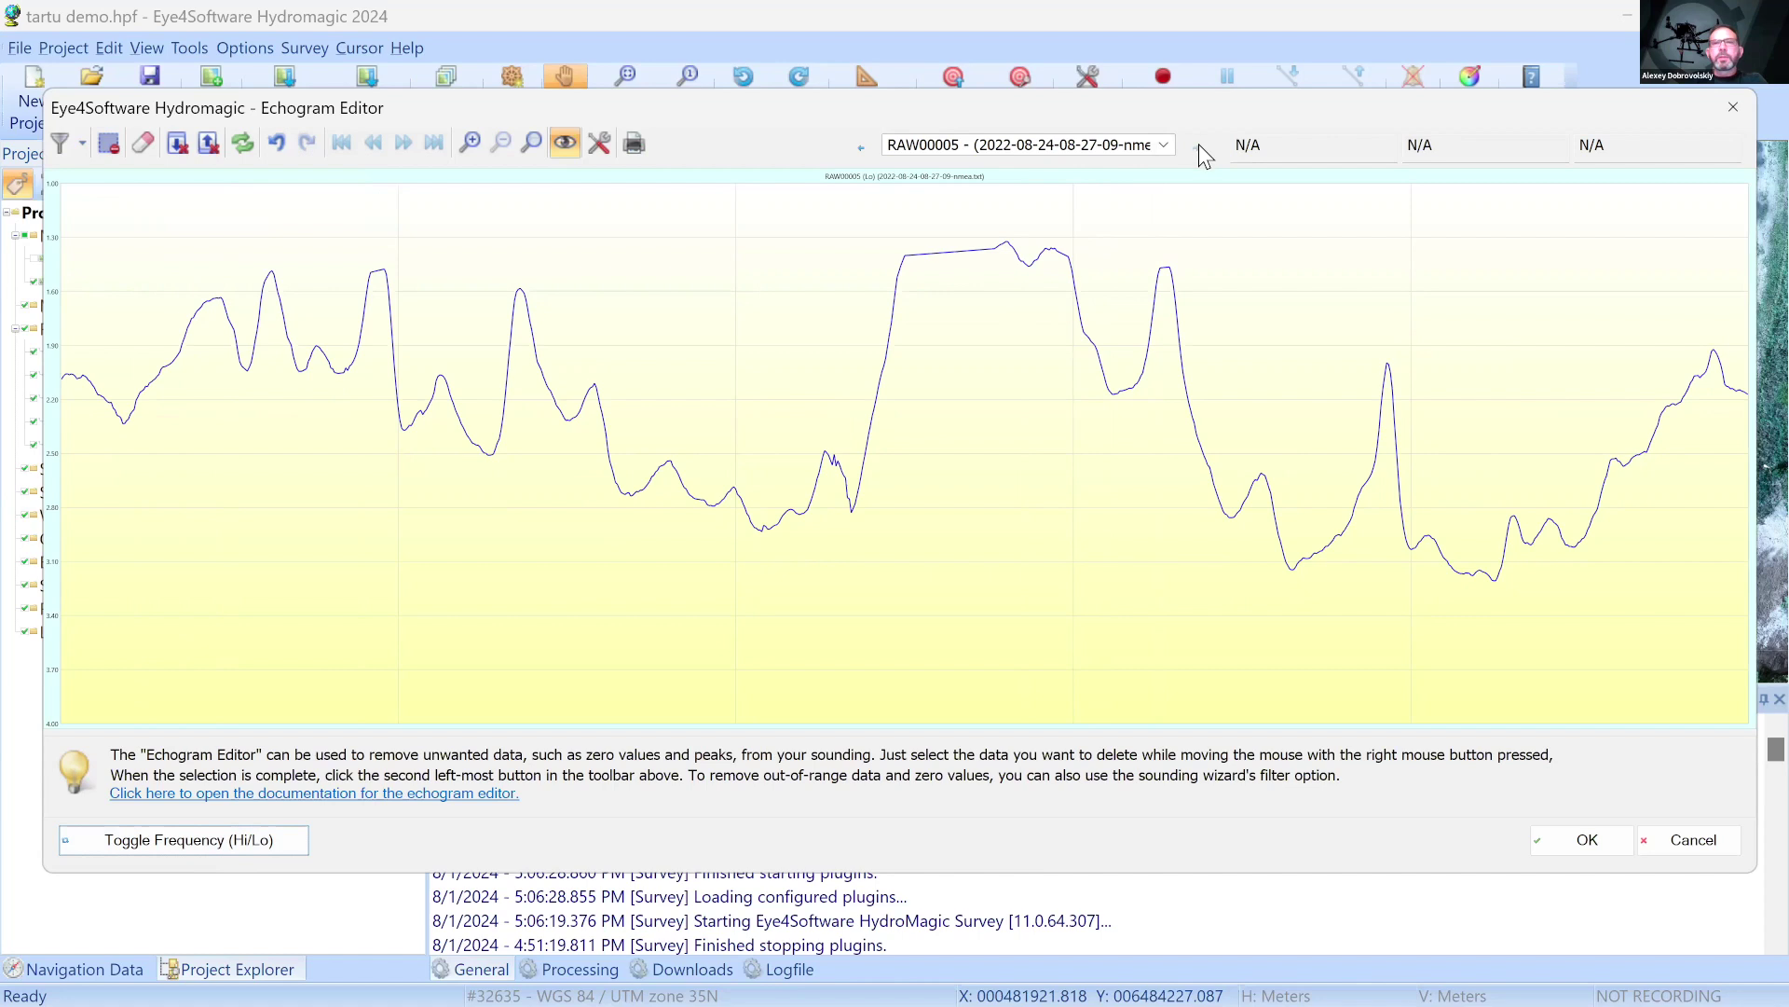
Step back from RAW00005 through the preceding raw data files to review their echograms
click(860, 148)
click(863, 141)
click(863, 142)
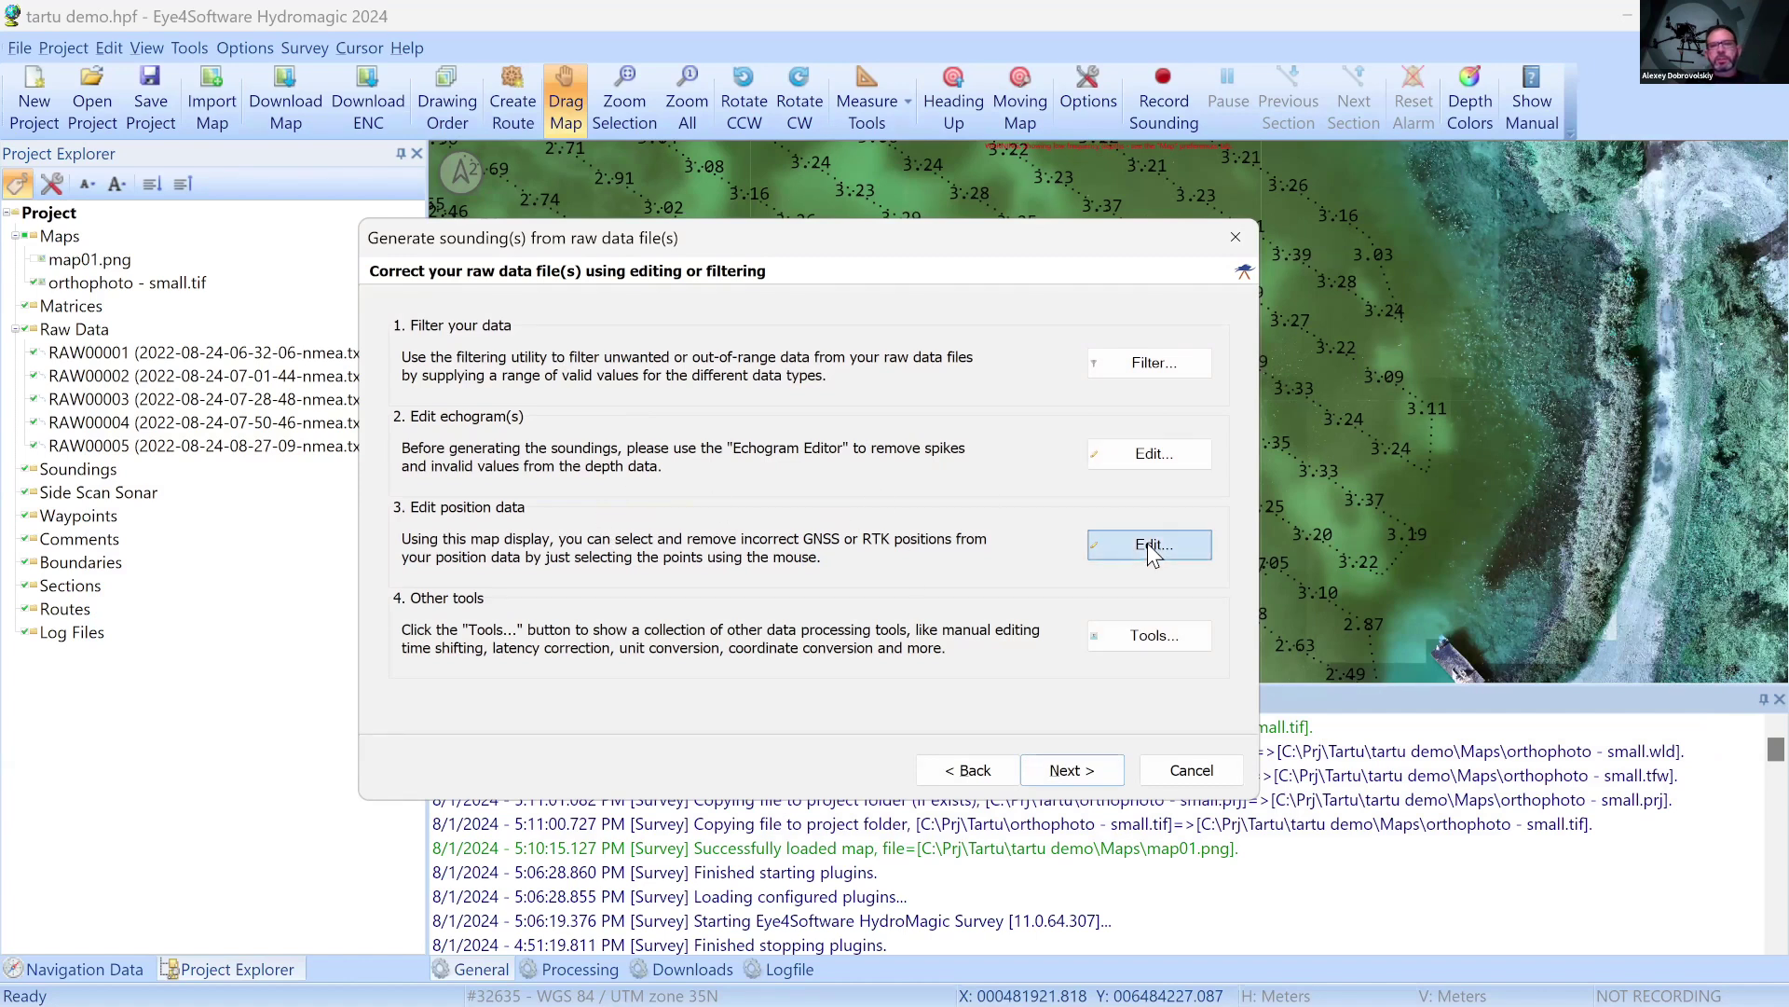
Open the Position Editor and delete the stray position points at the western end of the RAW00001 track
click(1148, 544)
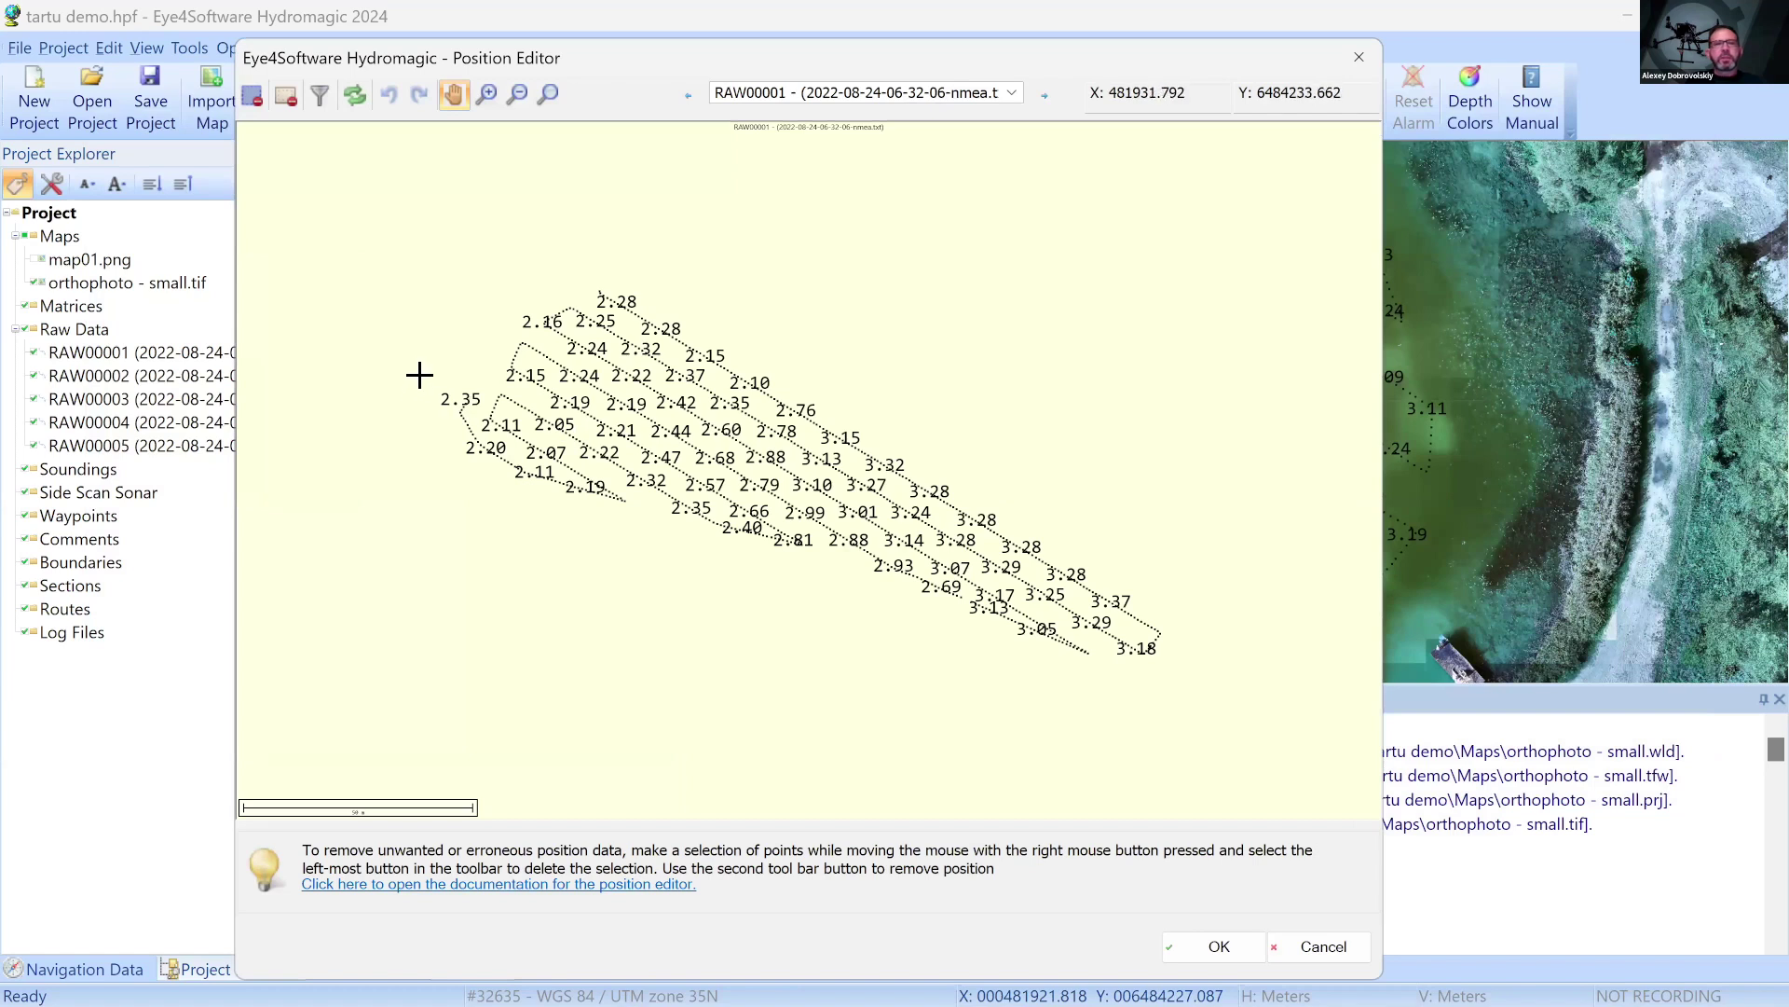
drag(477, 471, 477, 488)
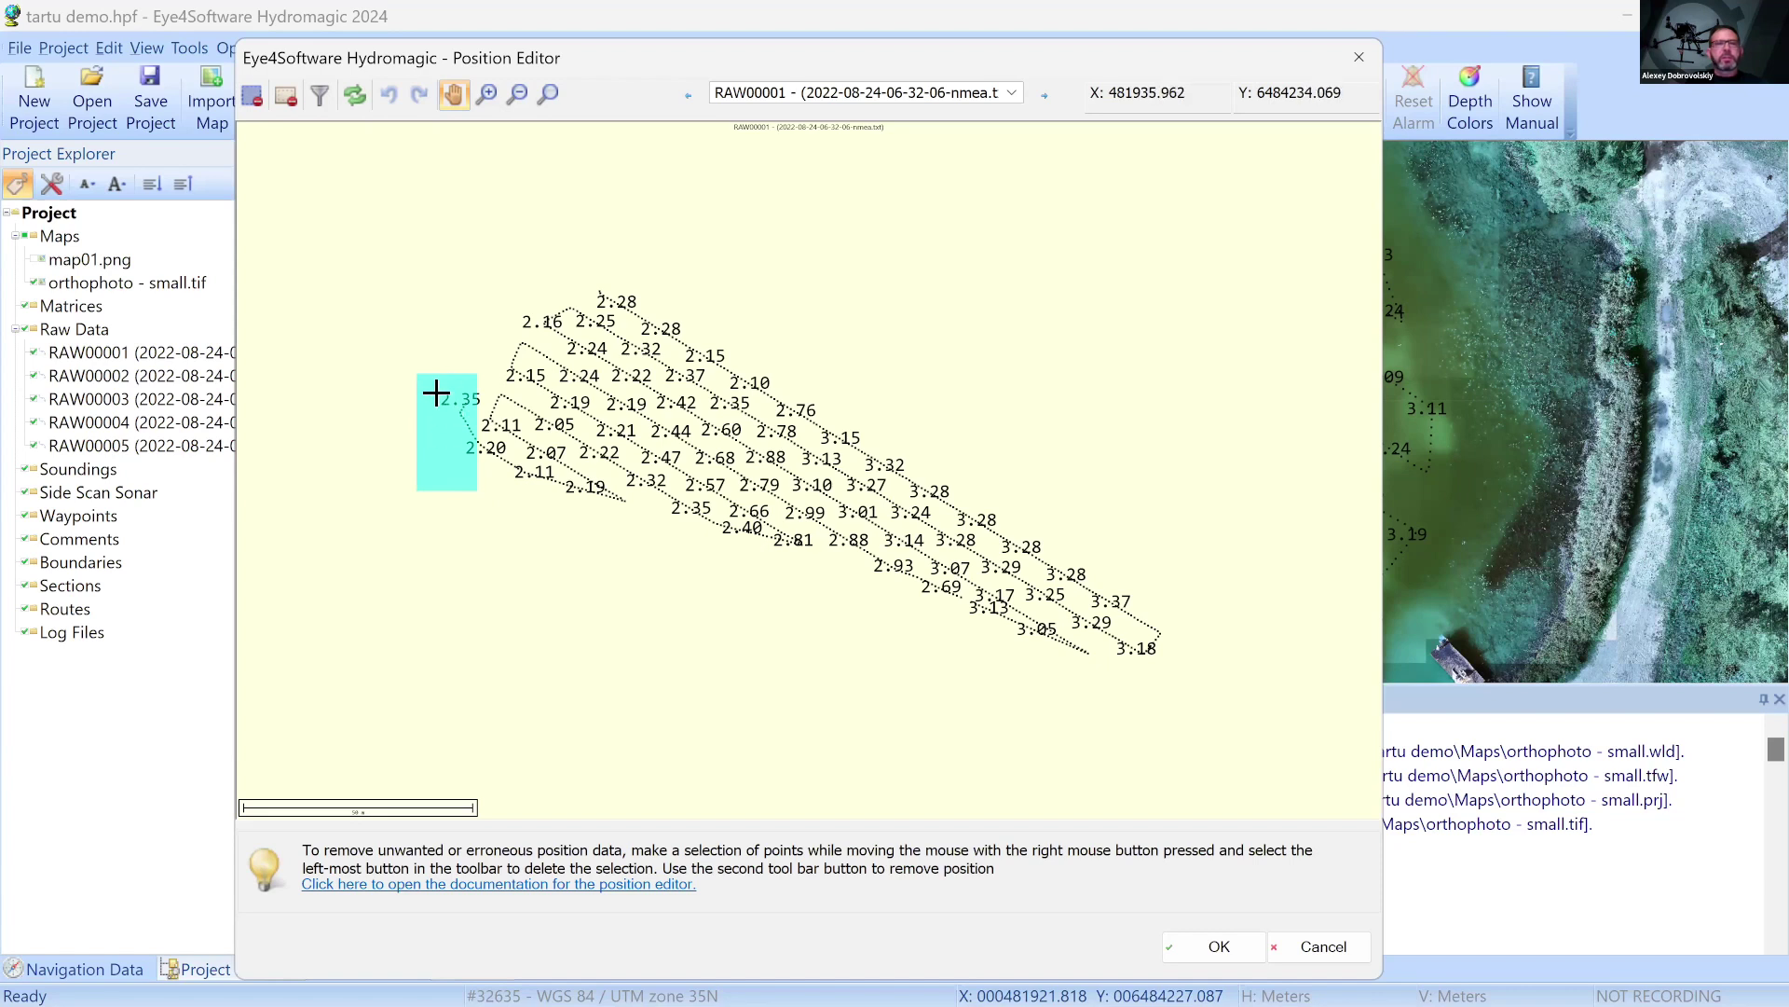
click(253, 97)
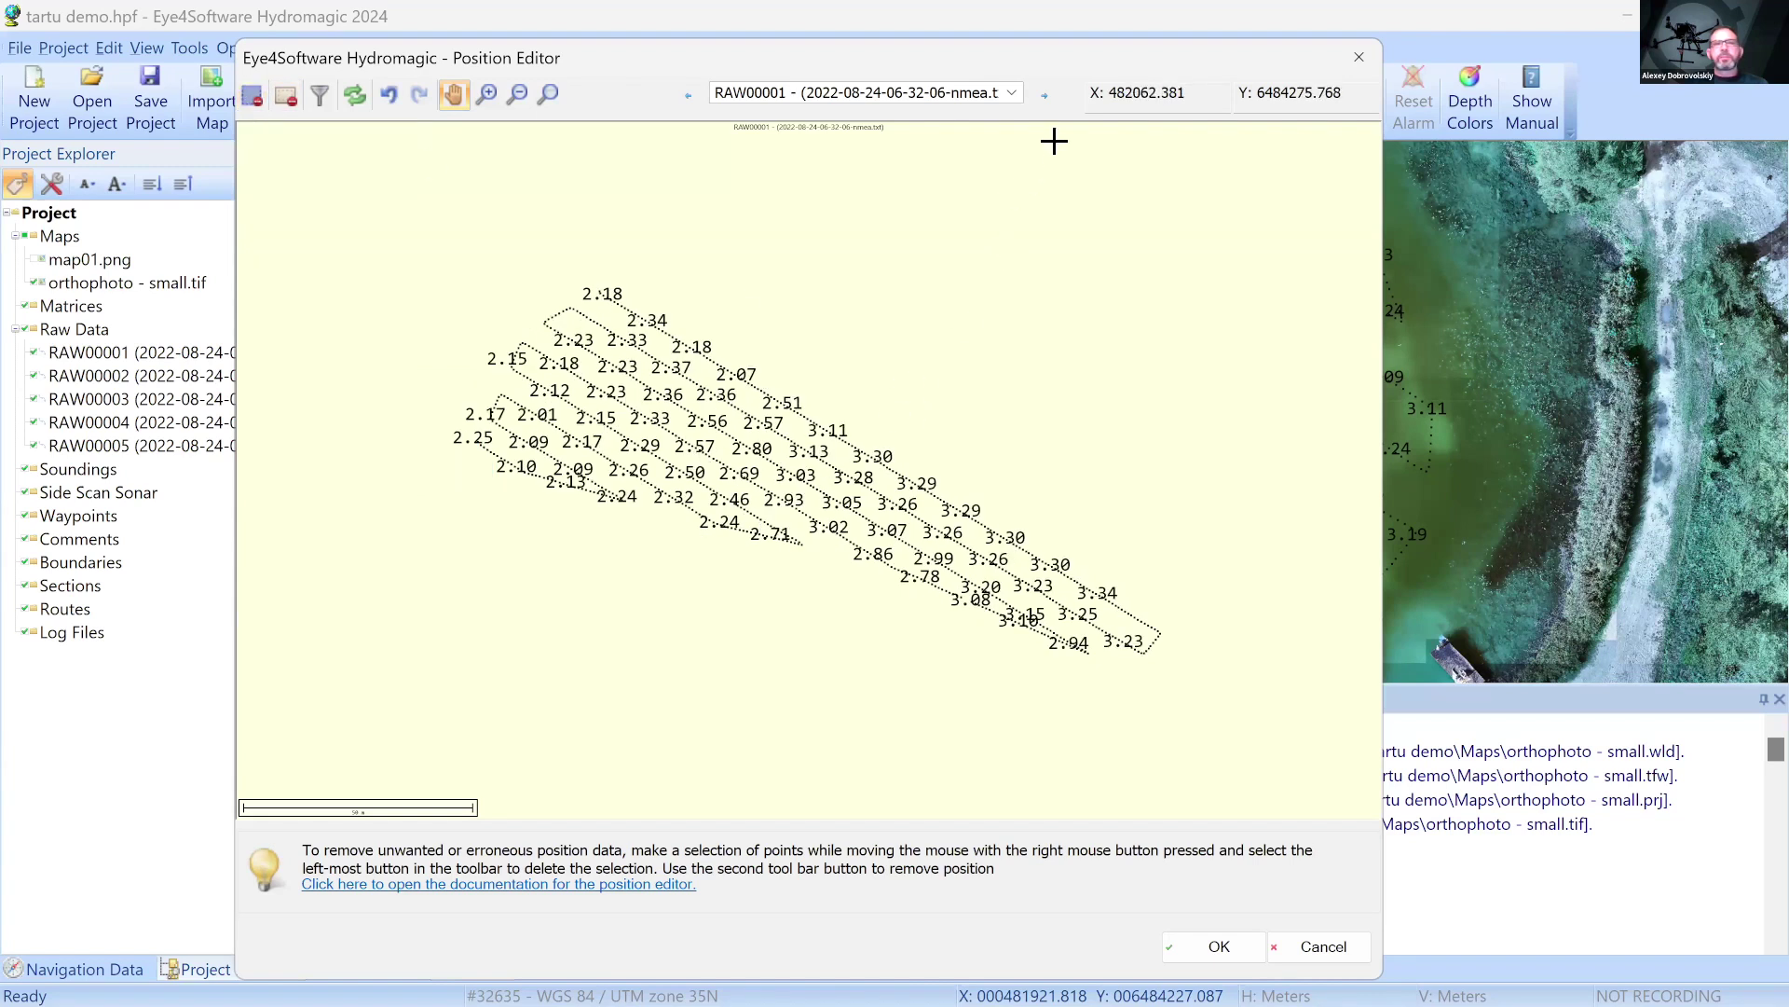
Switch the Position Editor to RAW00002 and delete the outlying position points at the western end of its track
click(1045, 95)
drag(366, 294, 571, 472)
click(252, 96)
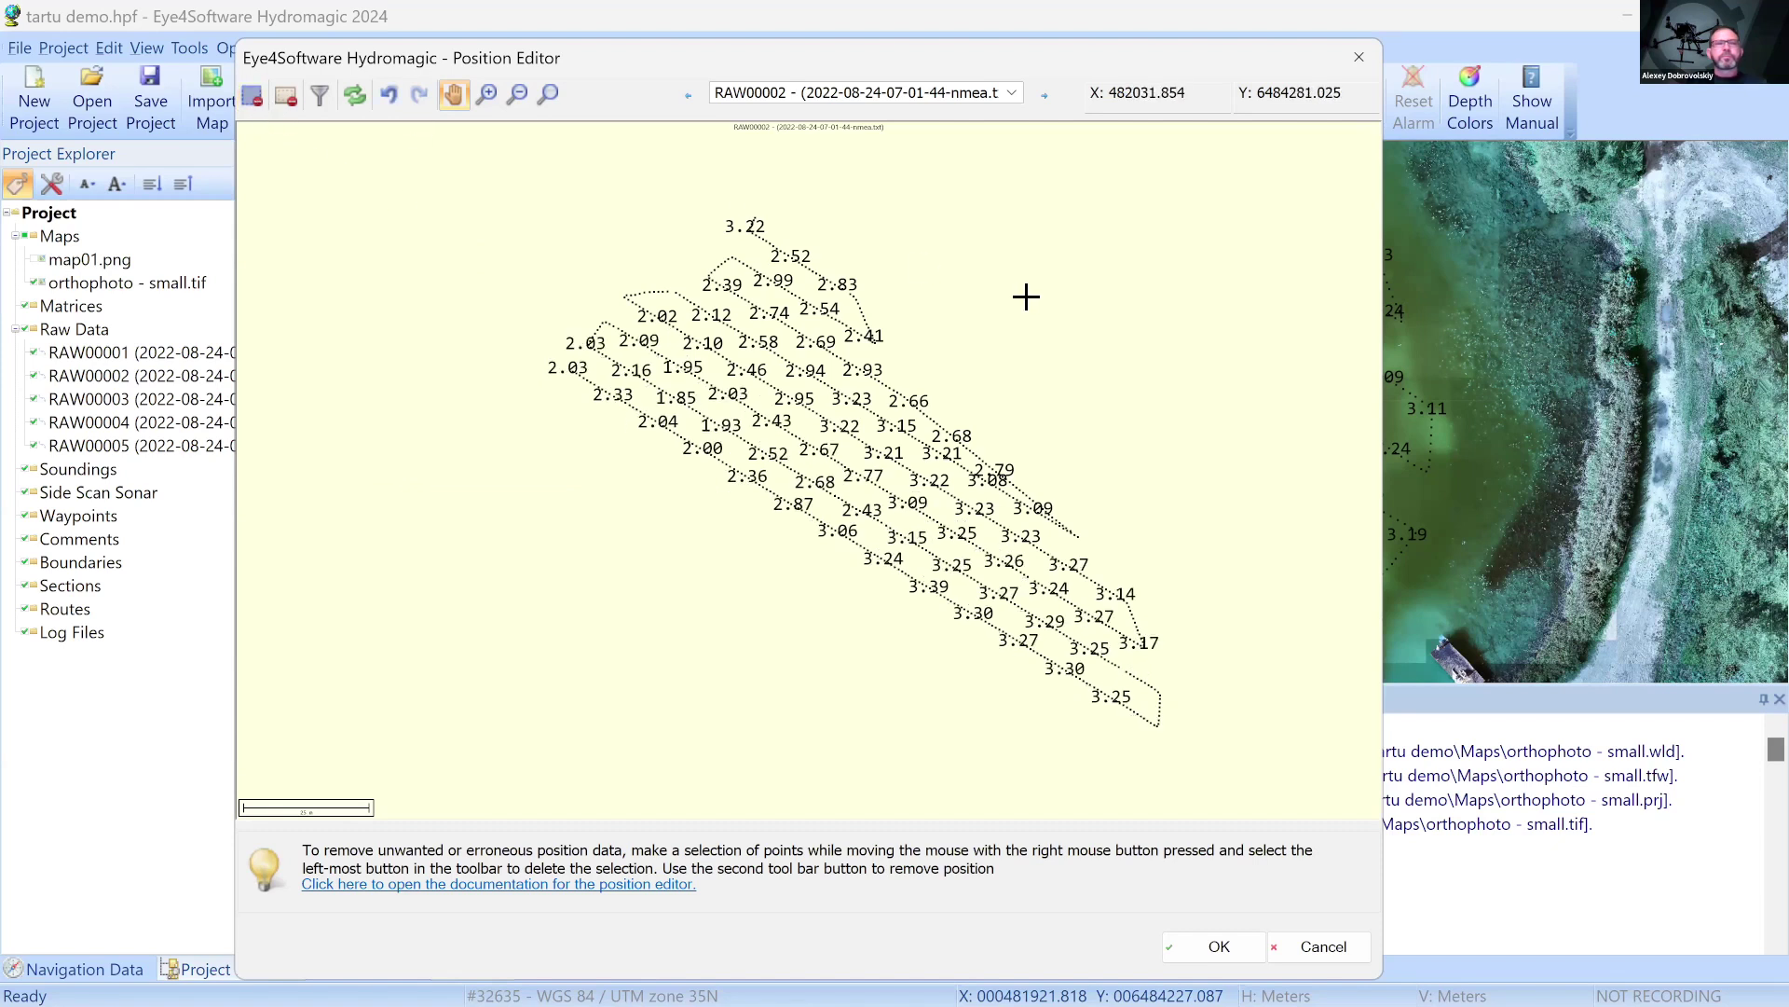
Switch the Position Editor to RAW00004 and delete the stray position points at the northern end of its track
click(1045, 96)
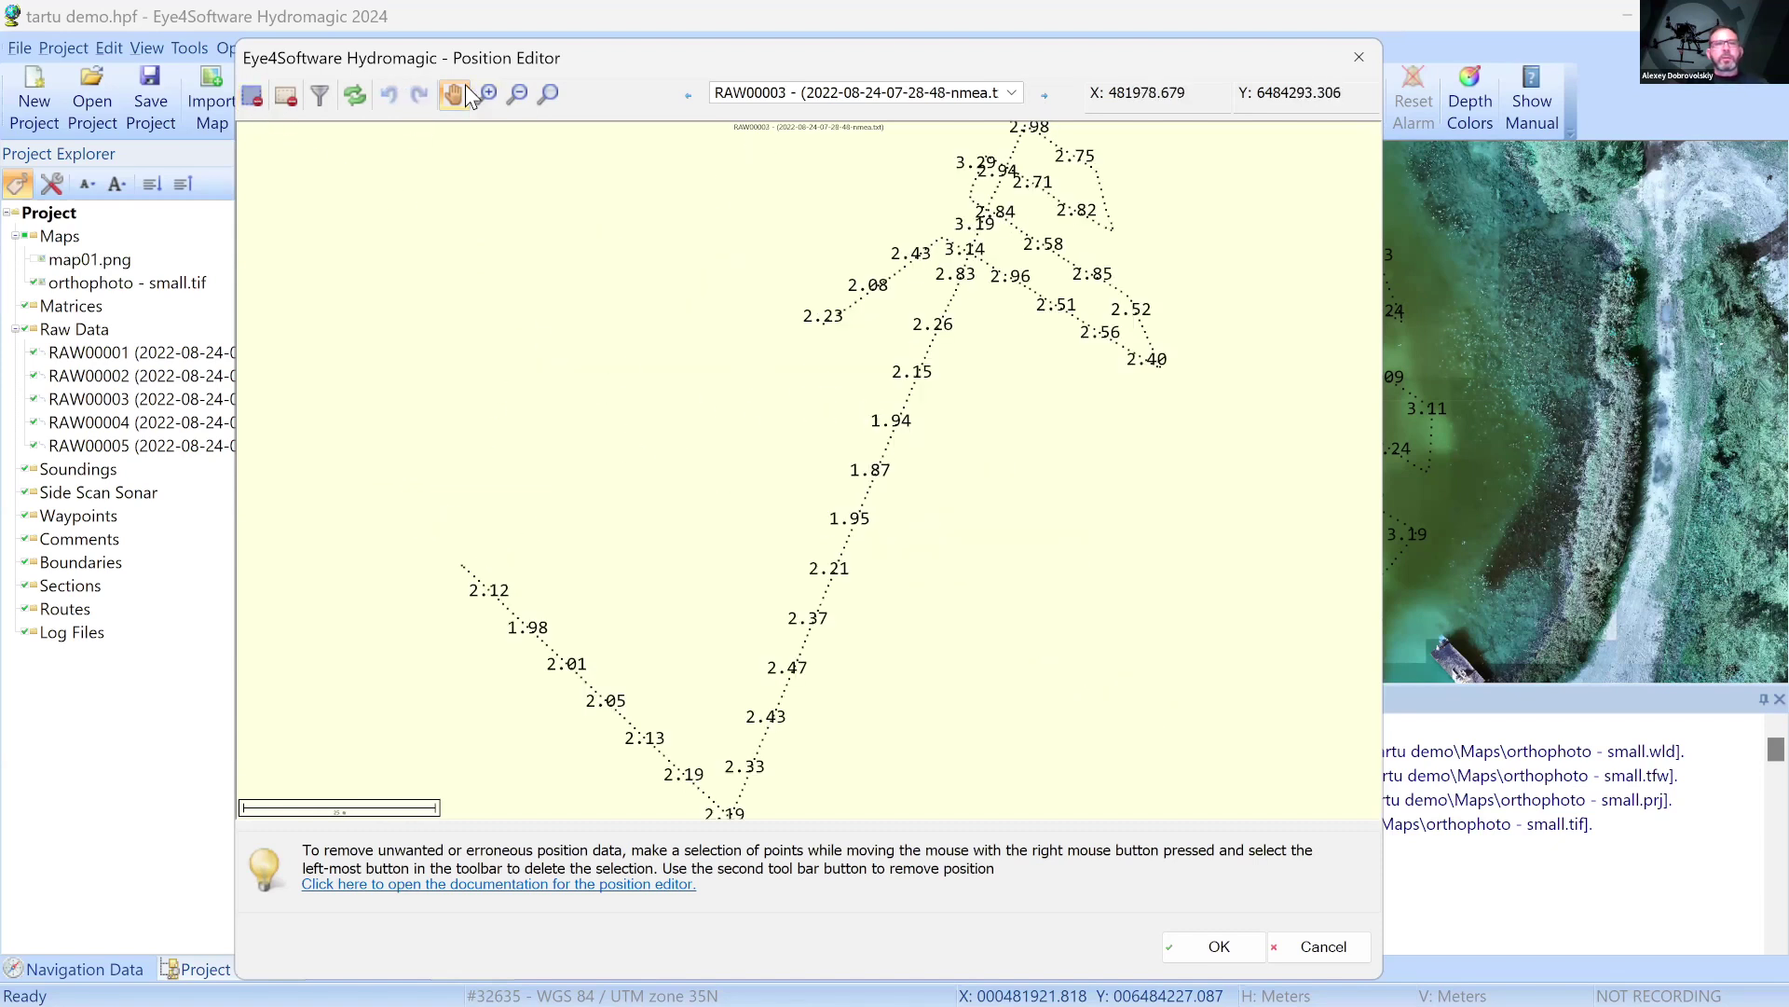
click(1044, 96)
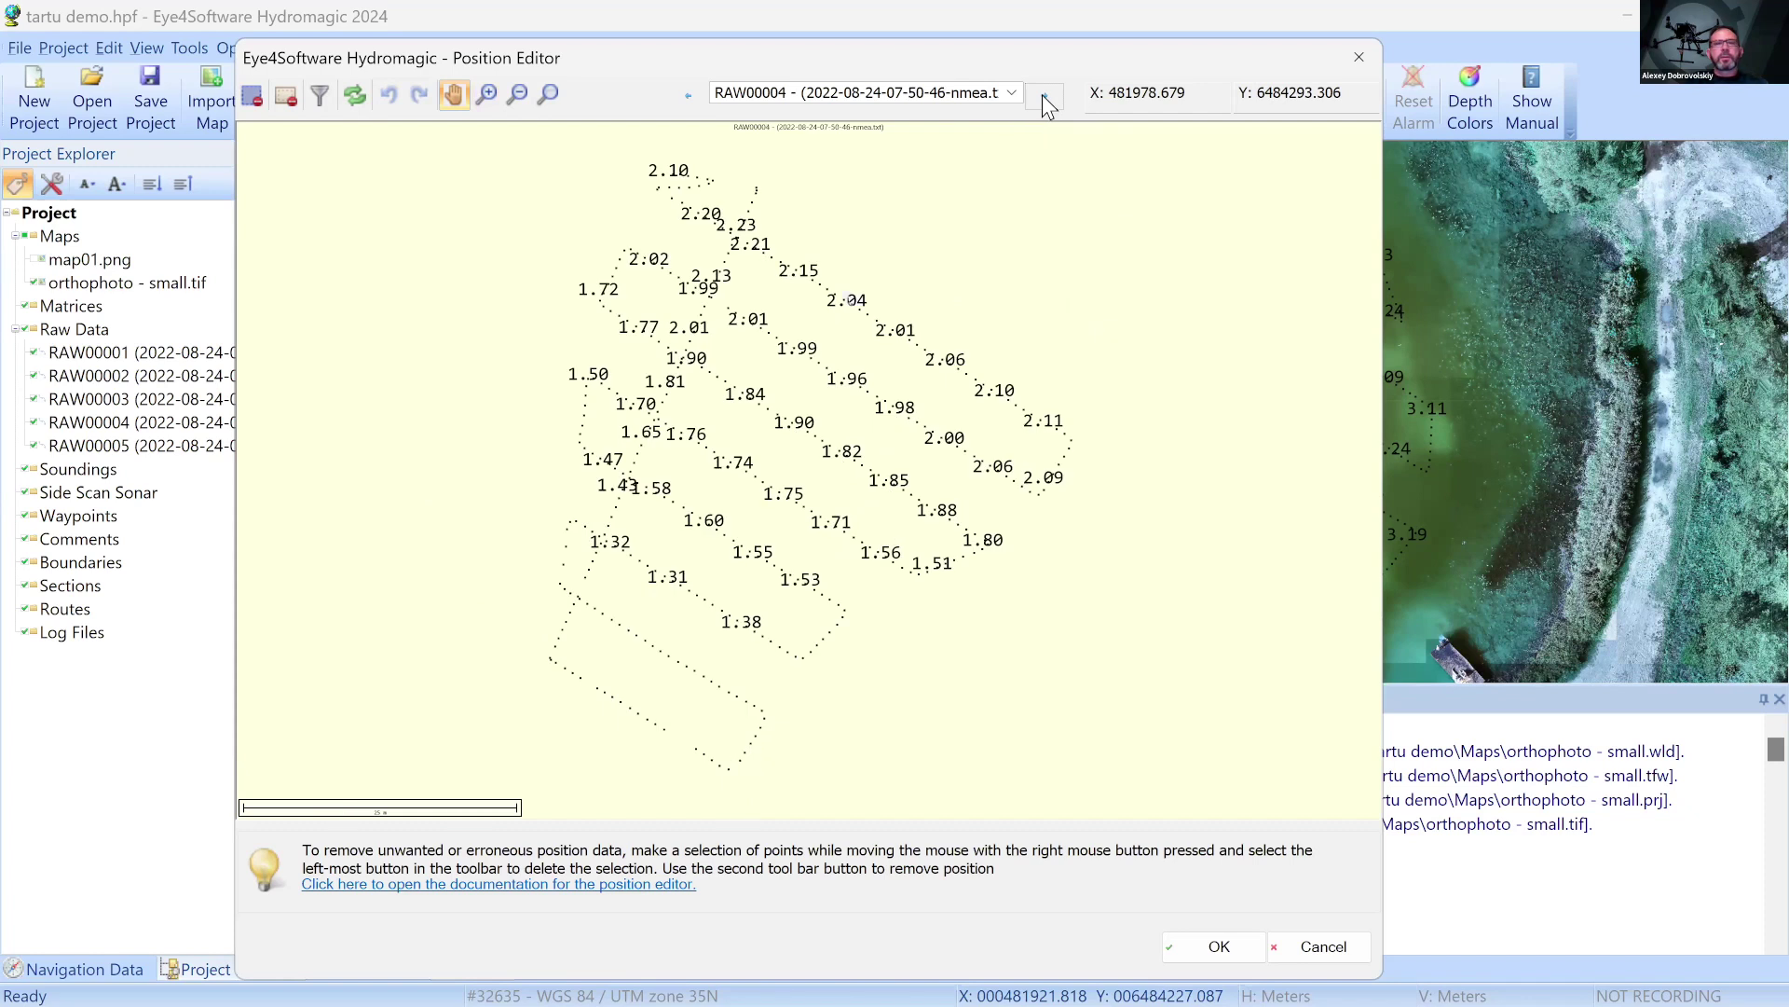
drag(601, 150, 732, 186)
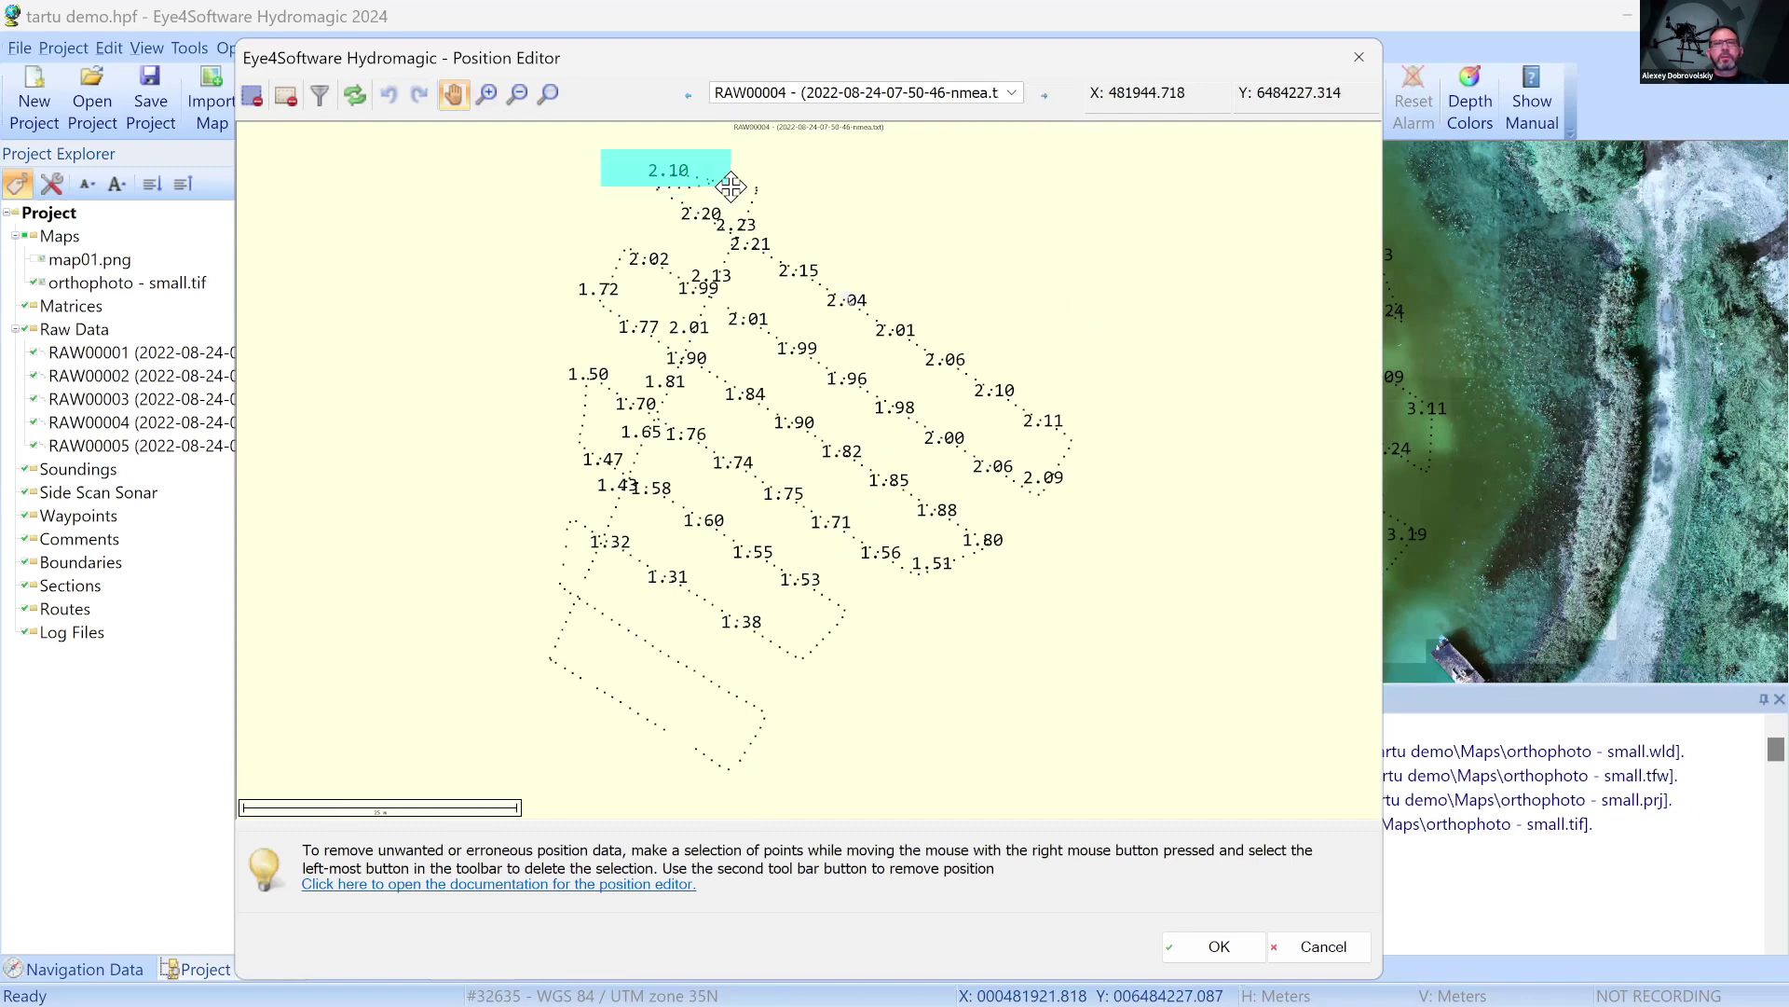
click(251, 94)
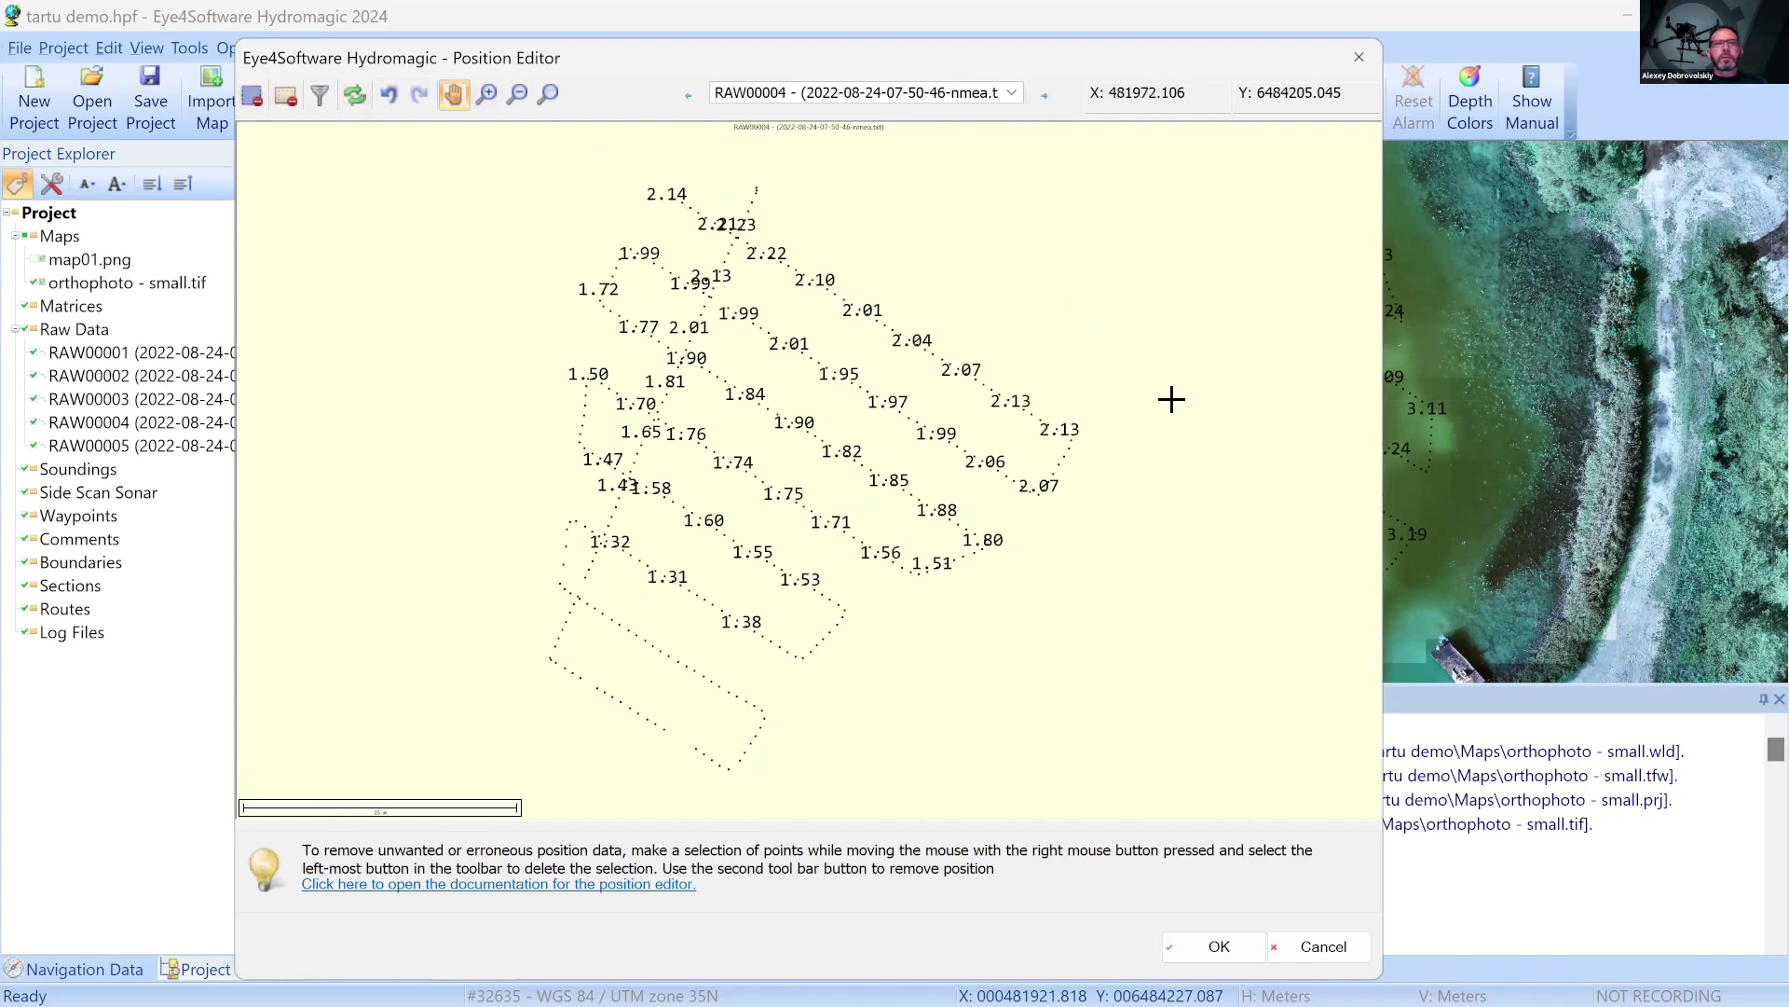
Check the RAW00005 track, accept the position edits, and open the collection of other raw data processing tools
click(1044, 95)
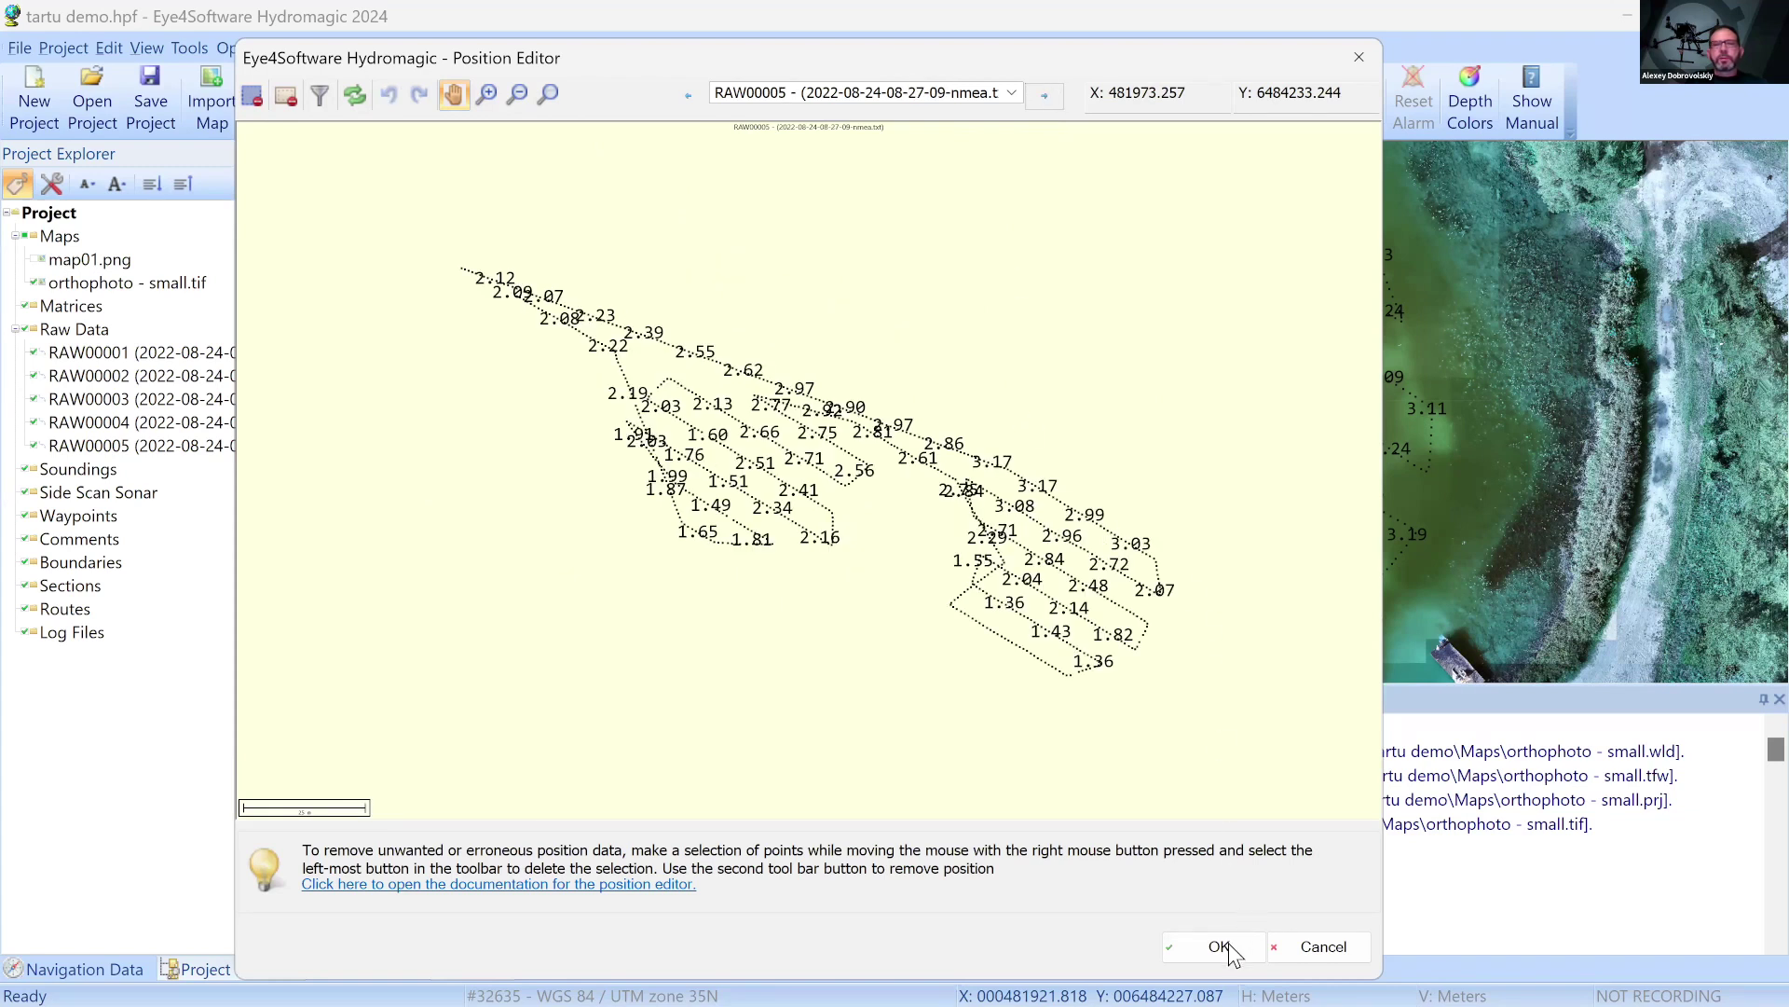
key(Return)
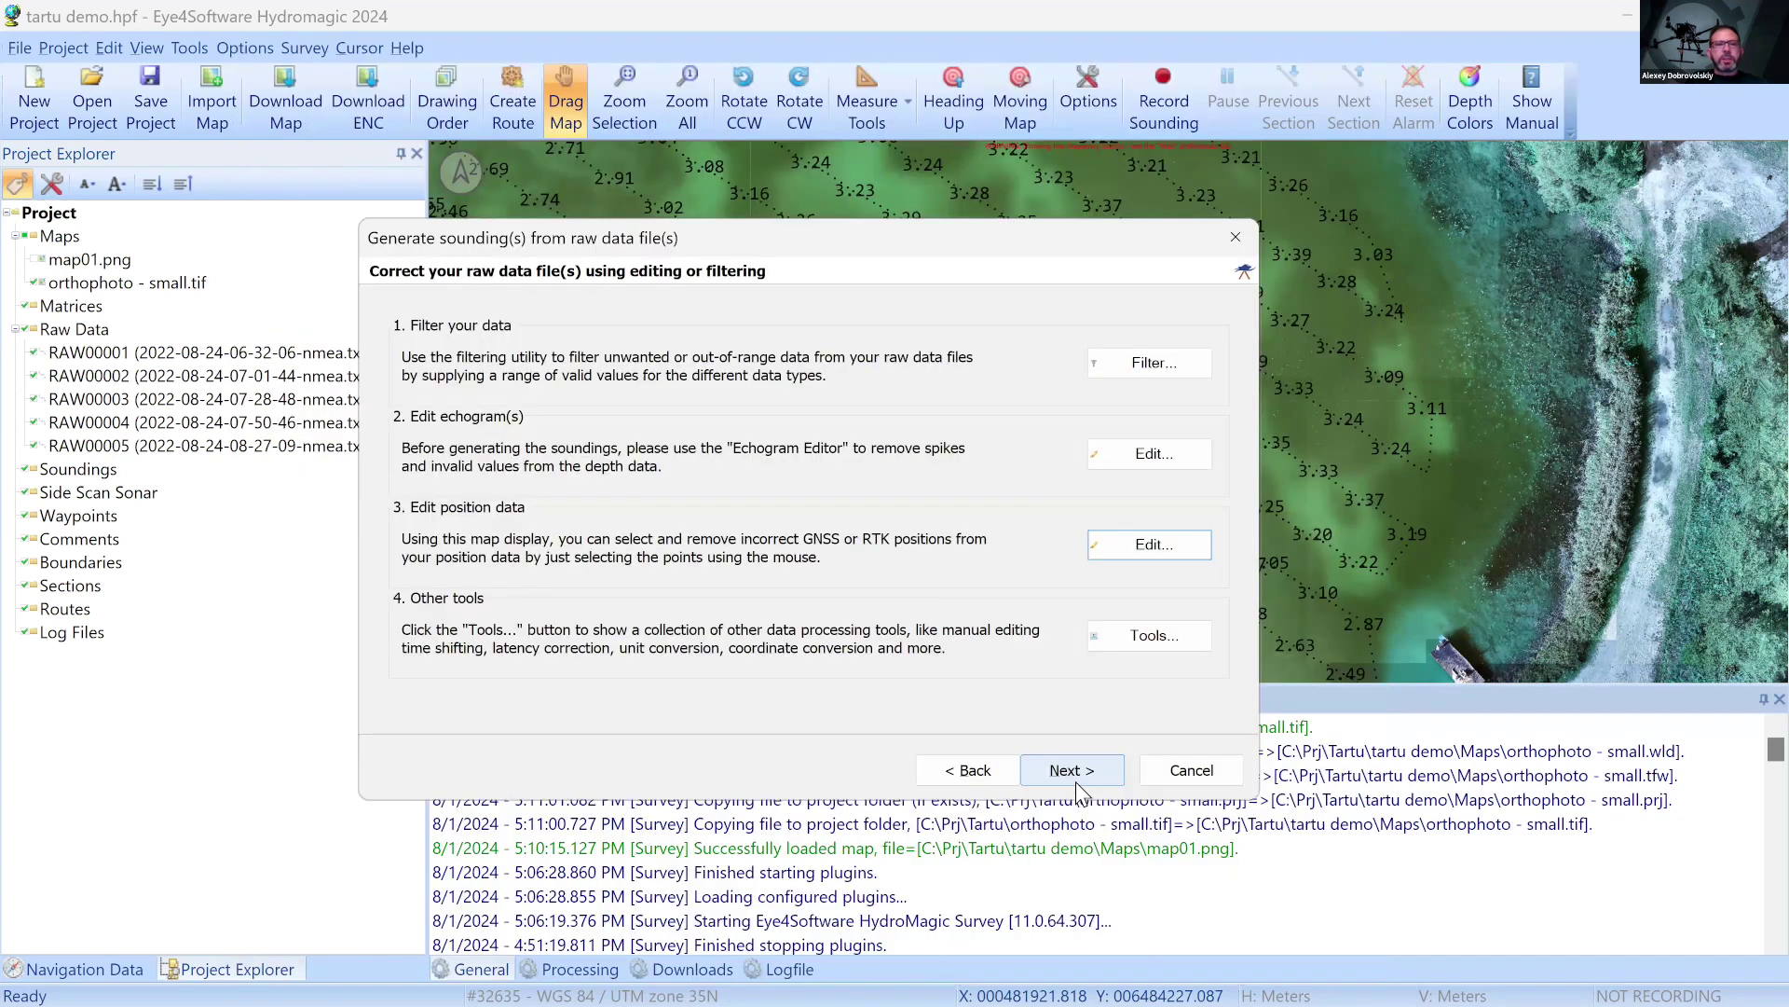
click(1152, 635)
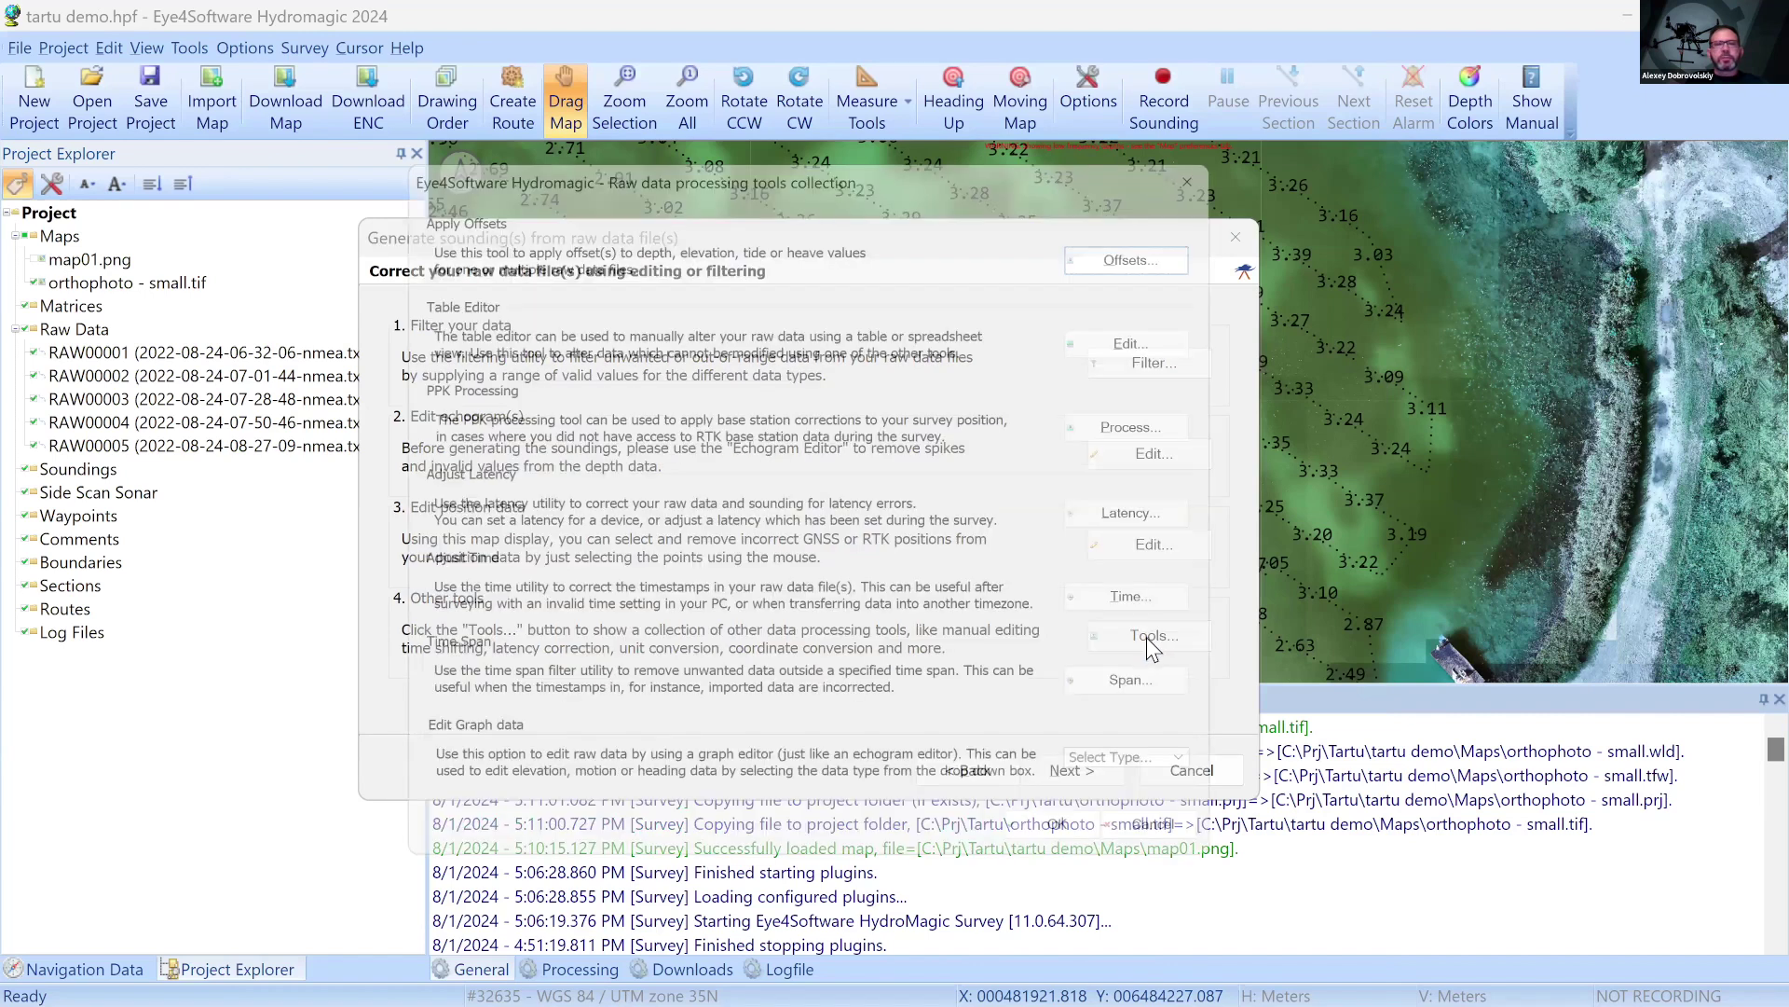
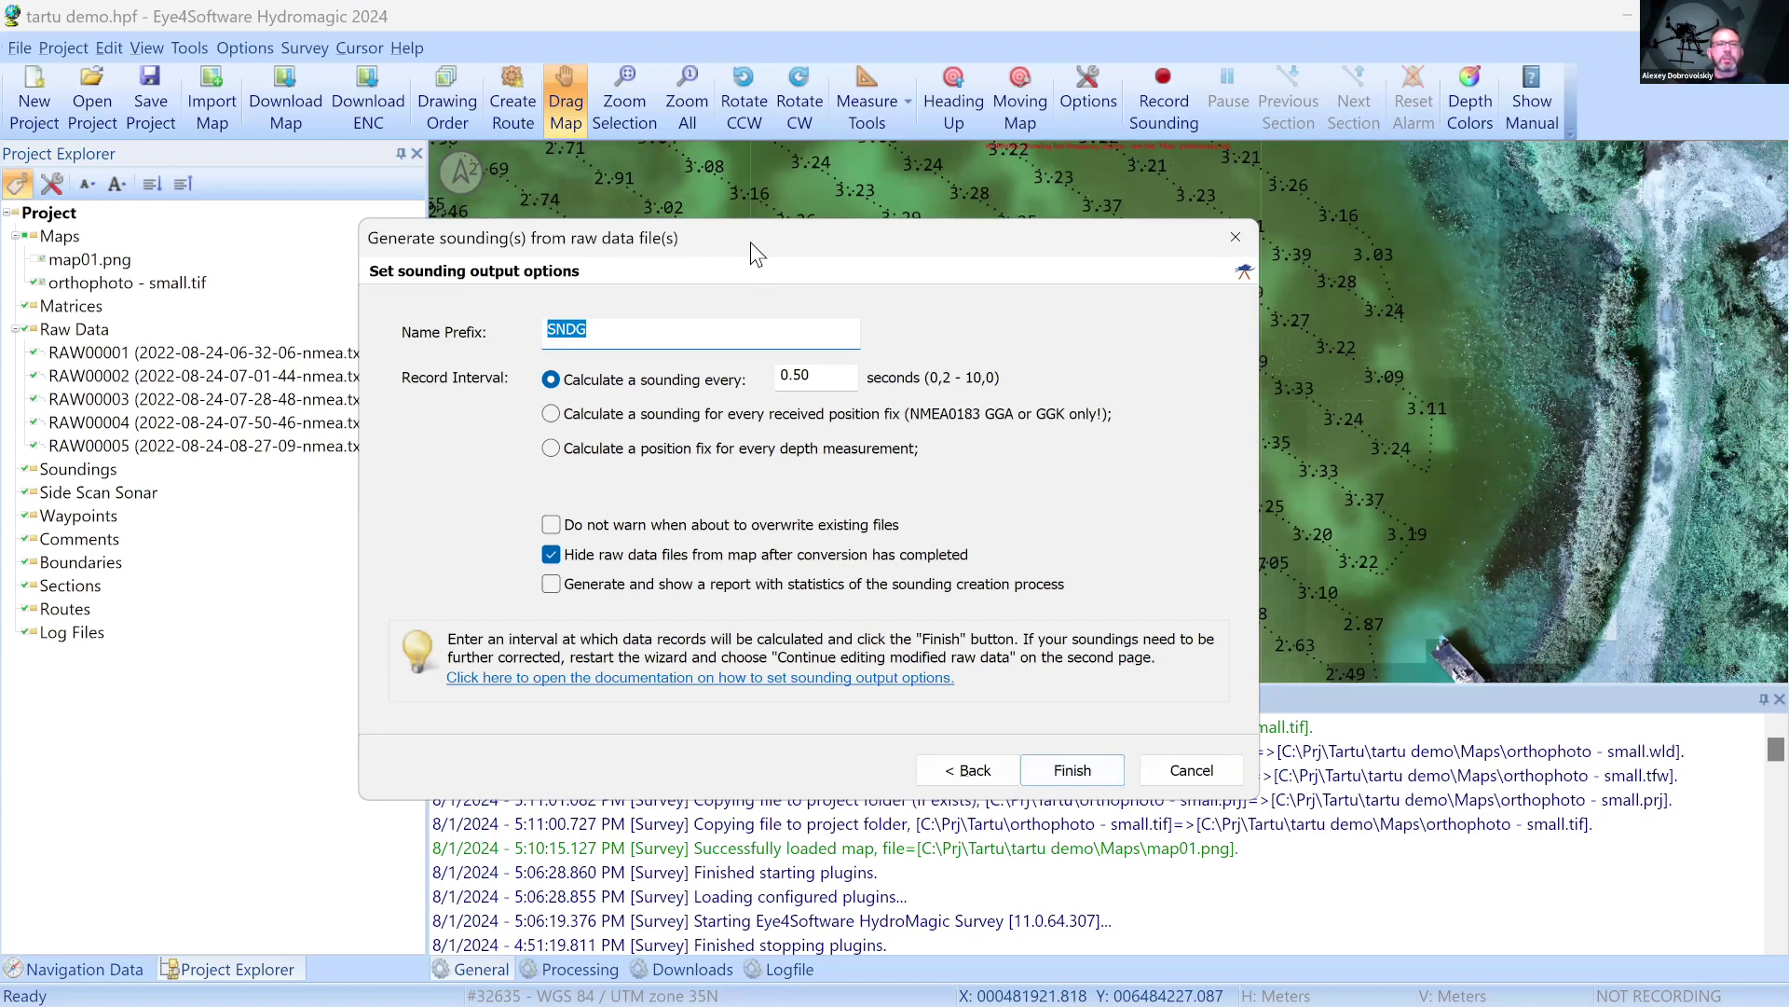
Generate the soundings with name prefix SNDG, calculating a sounding every 0.50 seconds and hiding the raw data files after conversion
drag(751, 242, 737, 279)
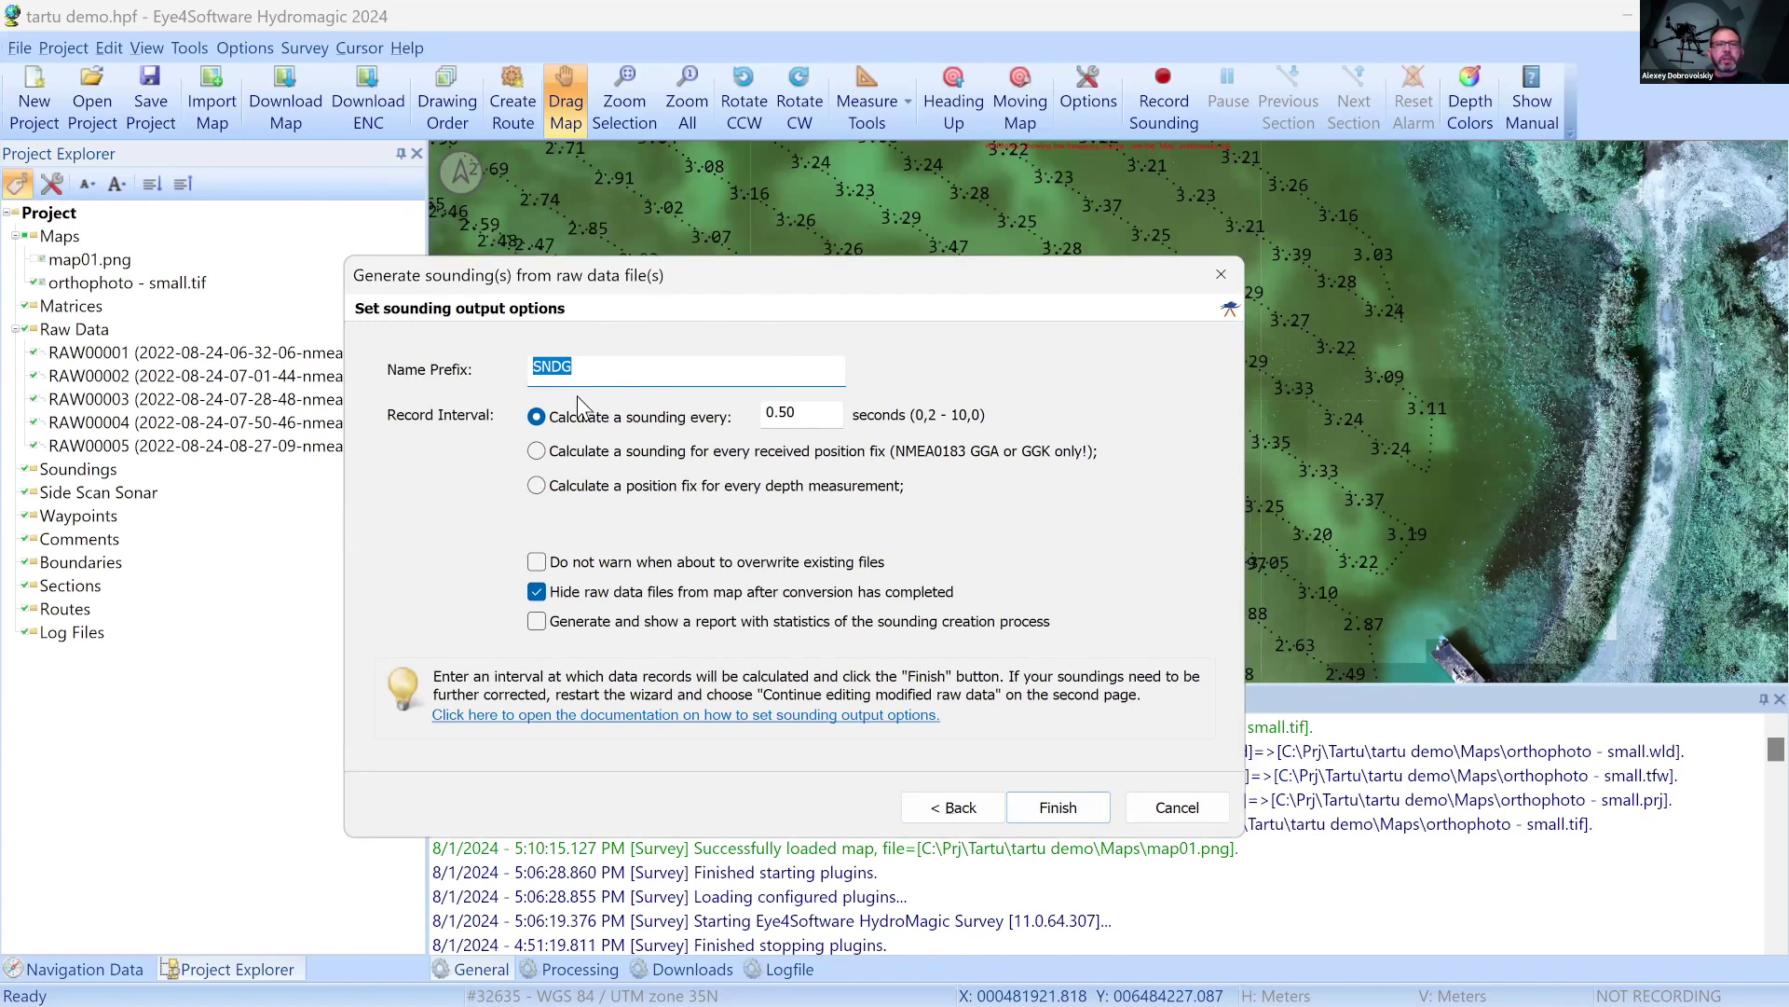
click(618, 484)
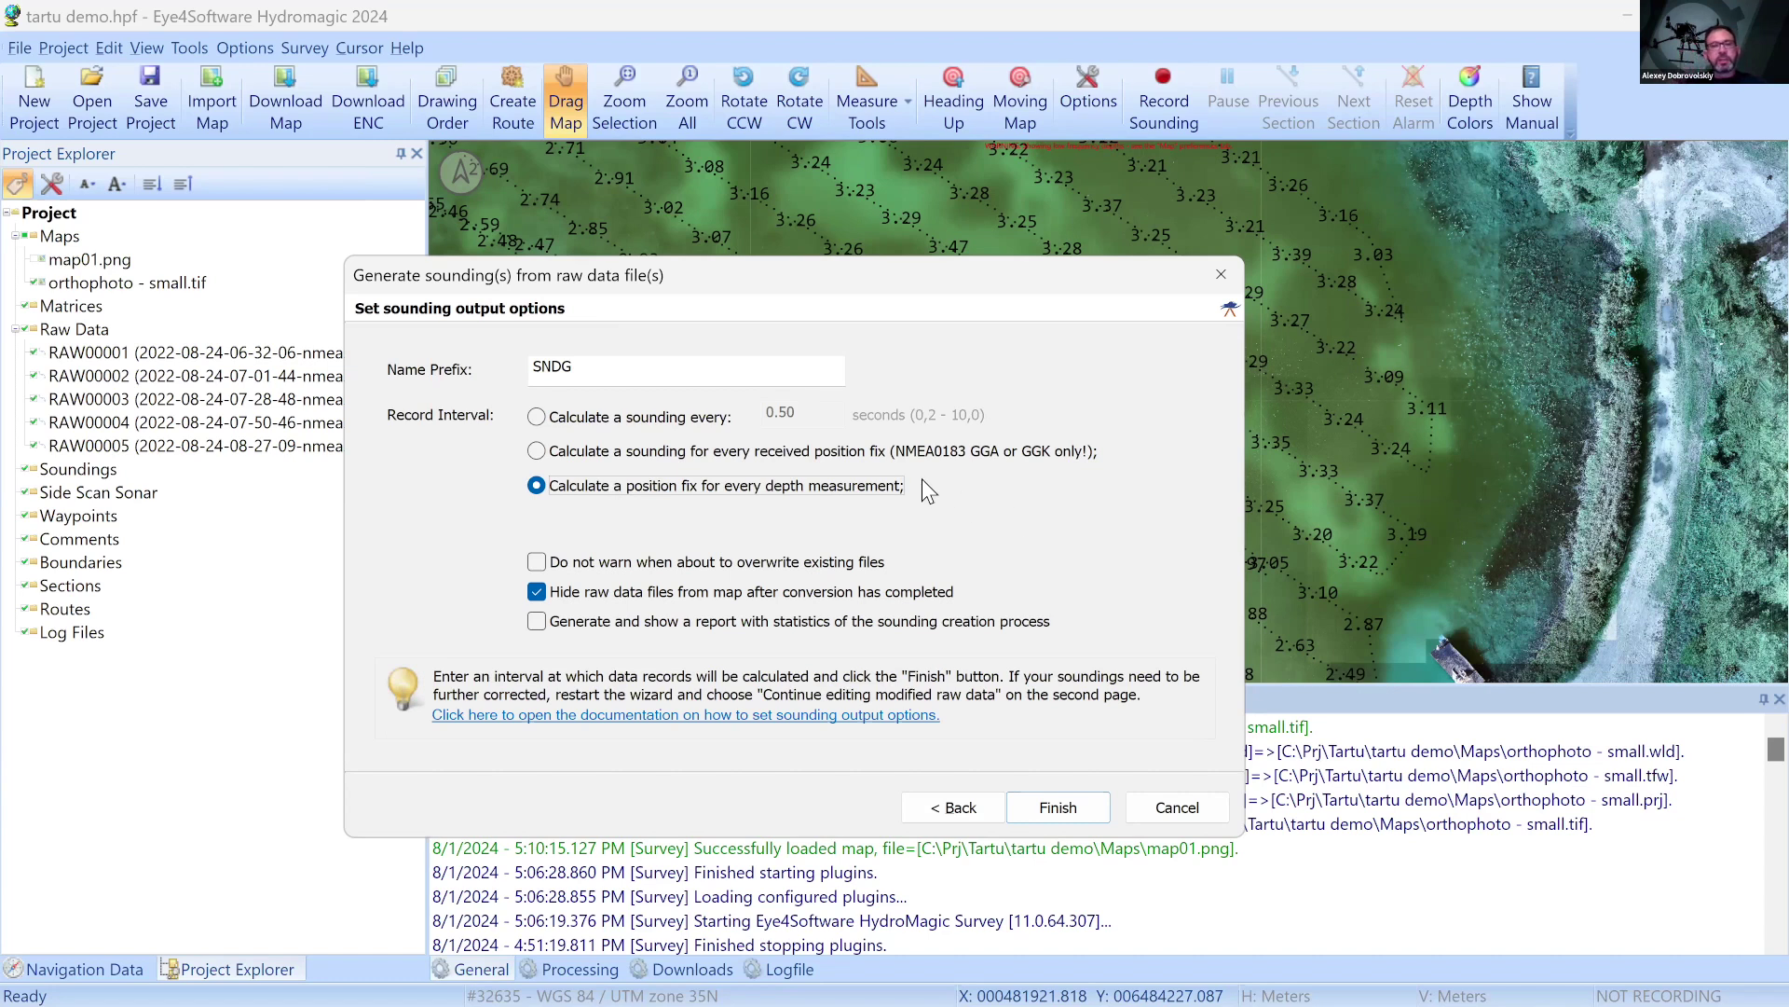
click(667, 424)
drag(805, 412, 745, 415)
drag(828, 272, 776, 264)
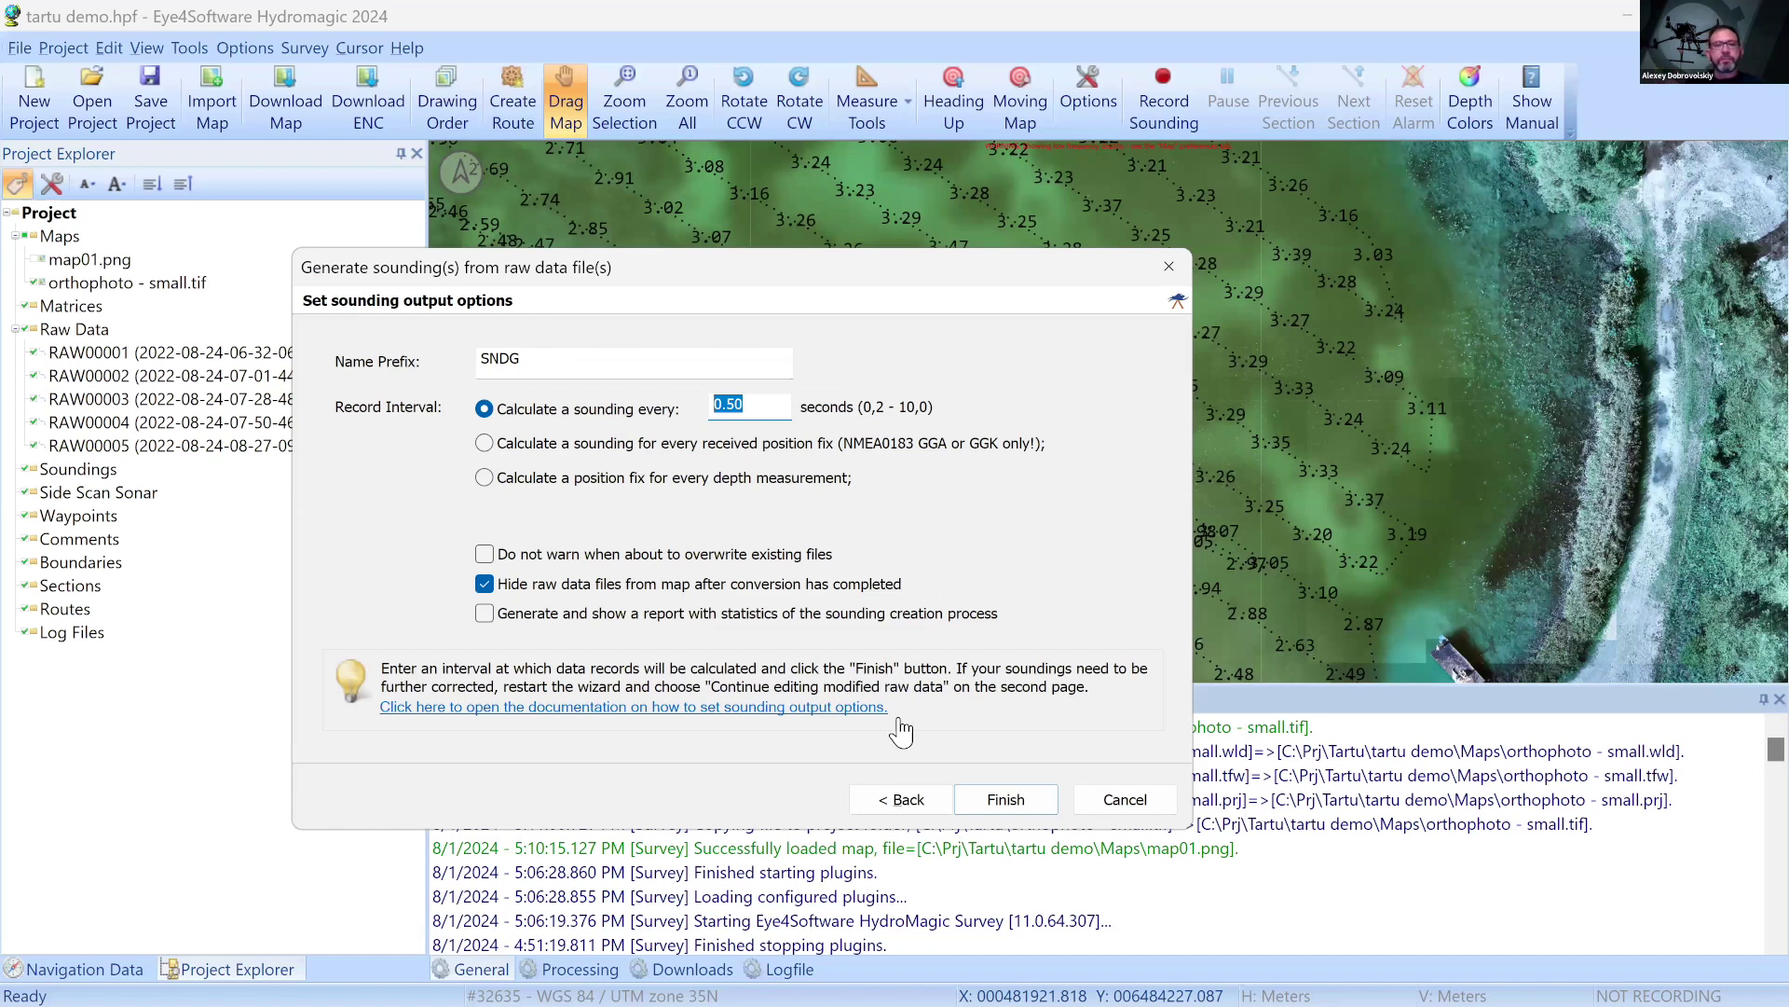
click(1013, 799)
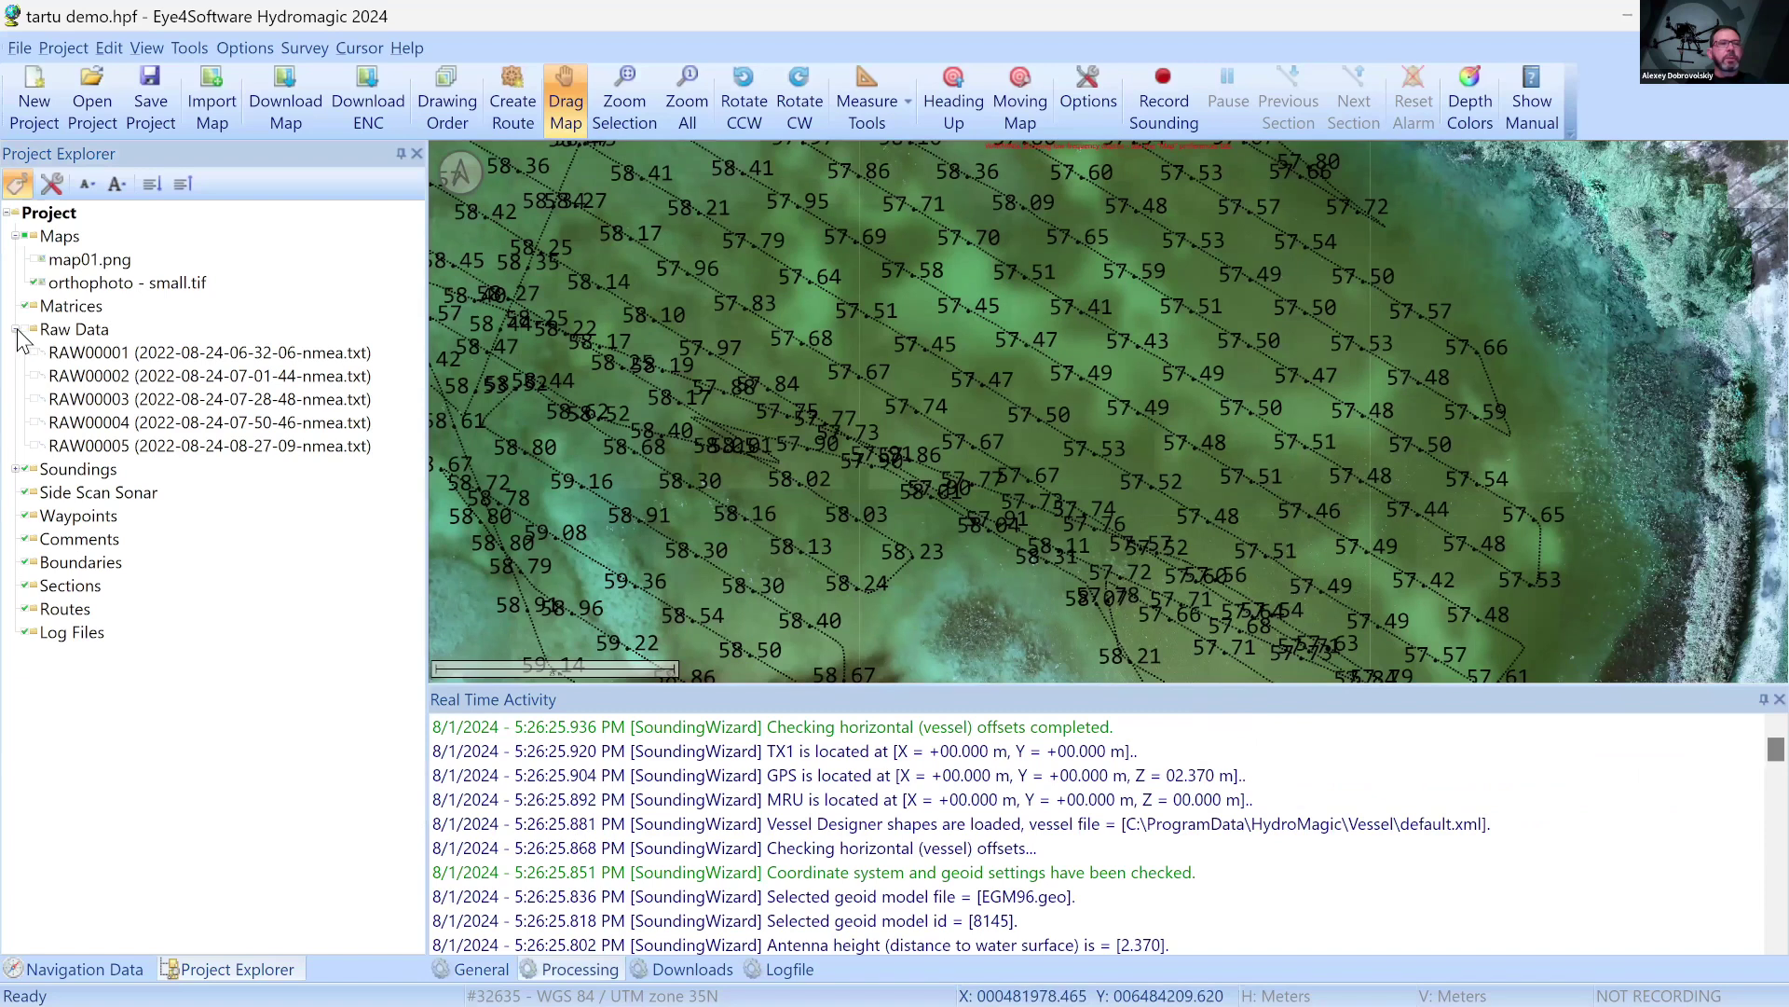
Collapse the raw data list, expand the generated soundings files and examine their values along the tracks on the map
click(15, 329)
click(22, 355)
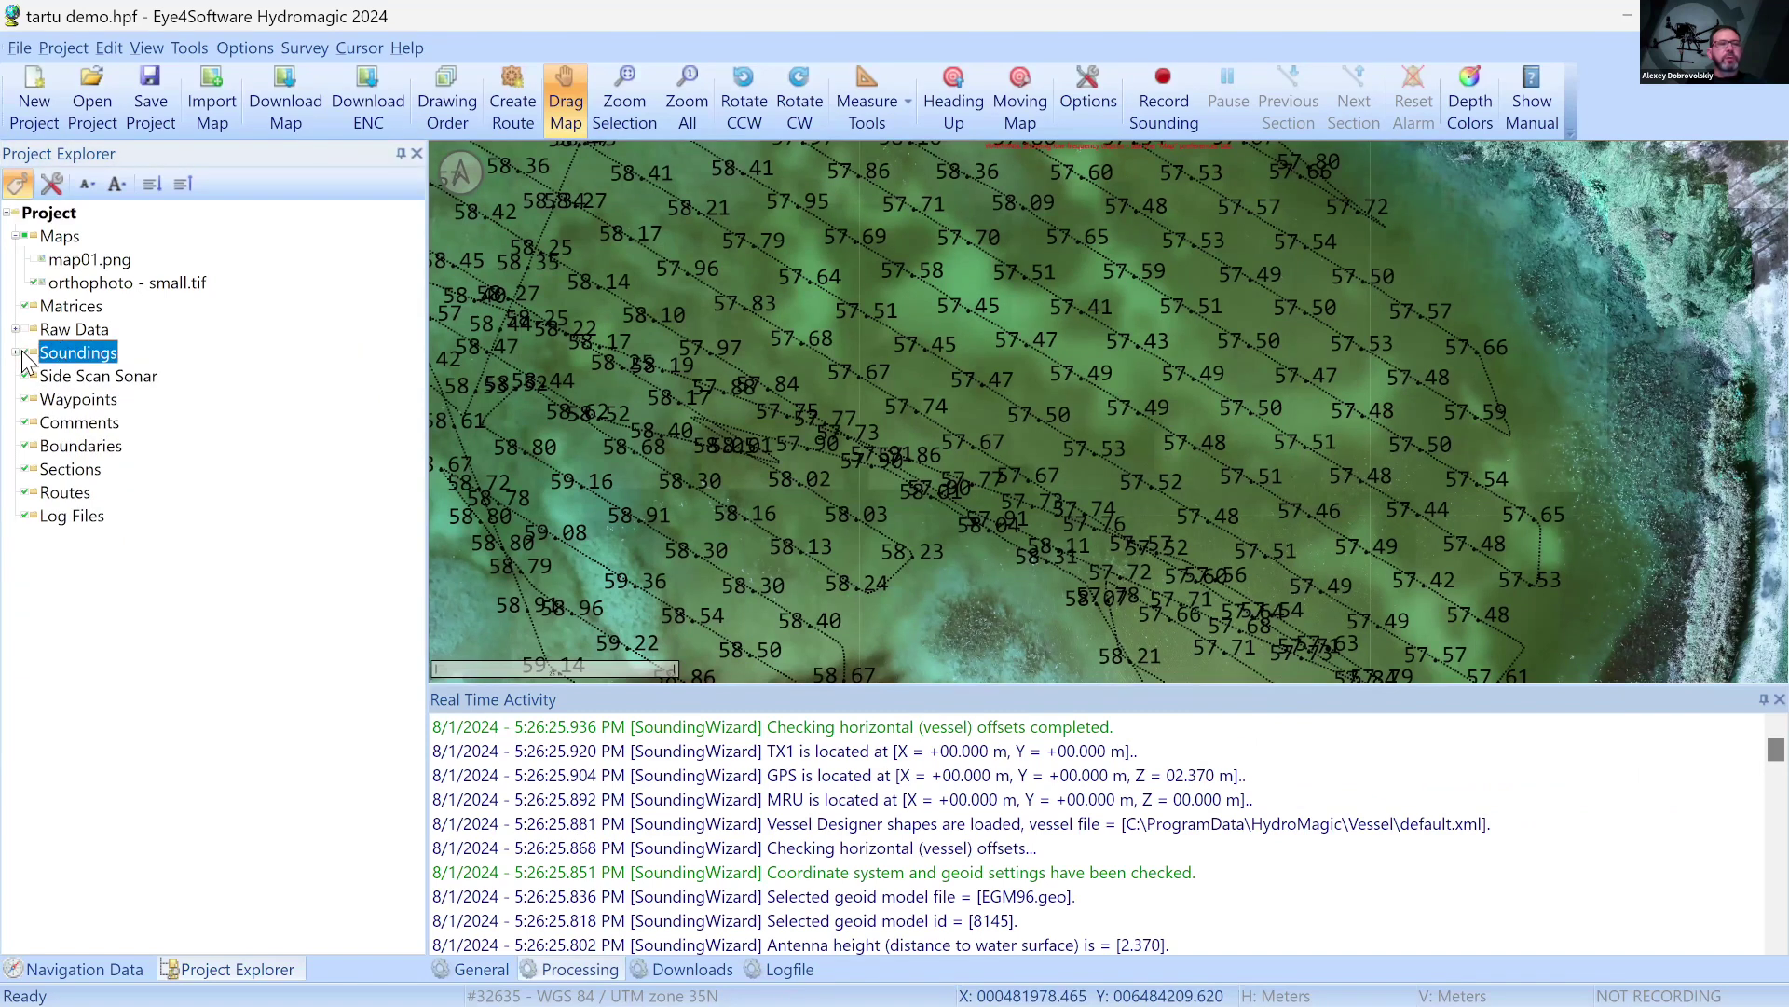
click(15, 354)
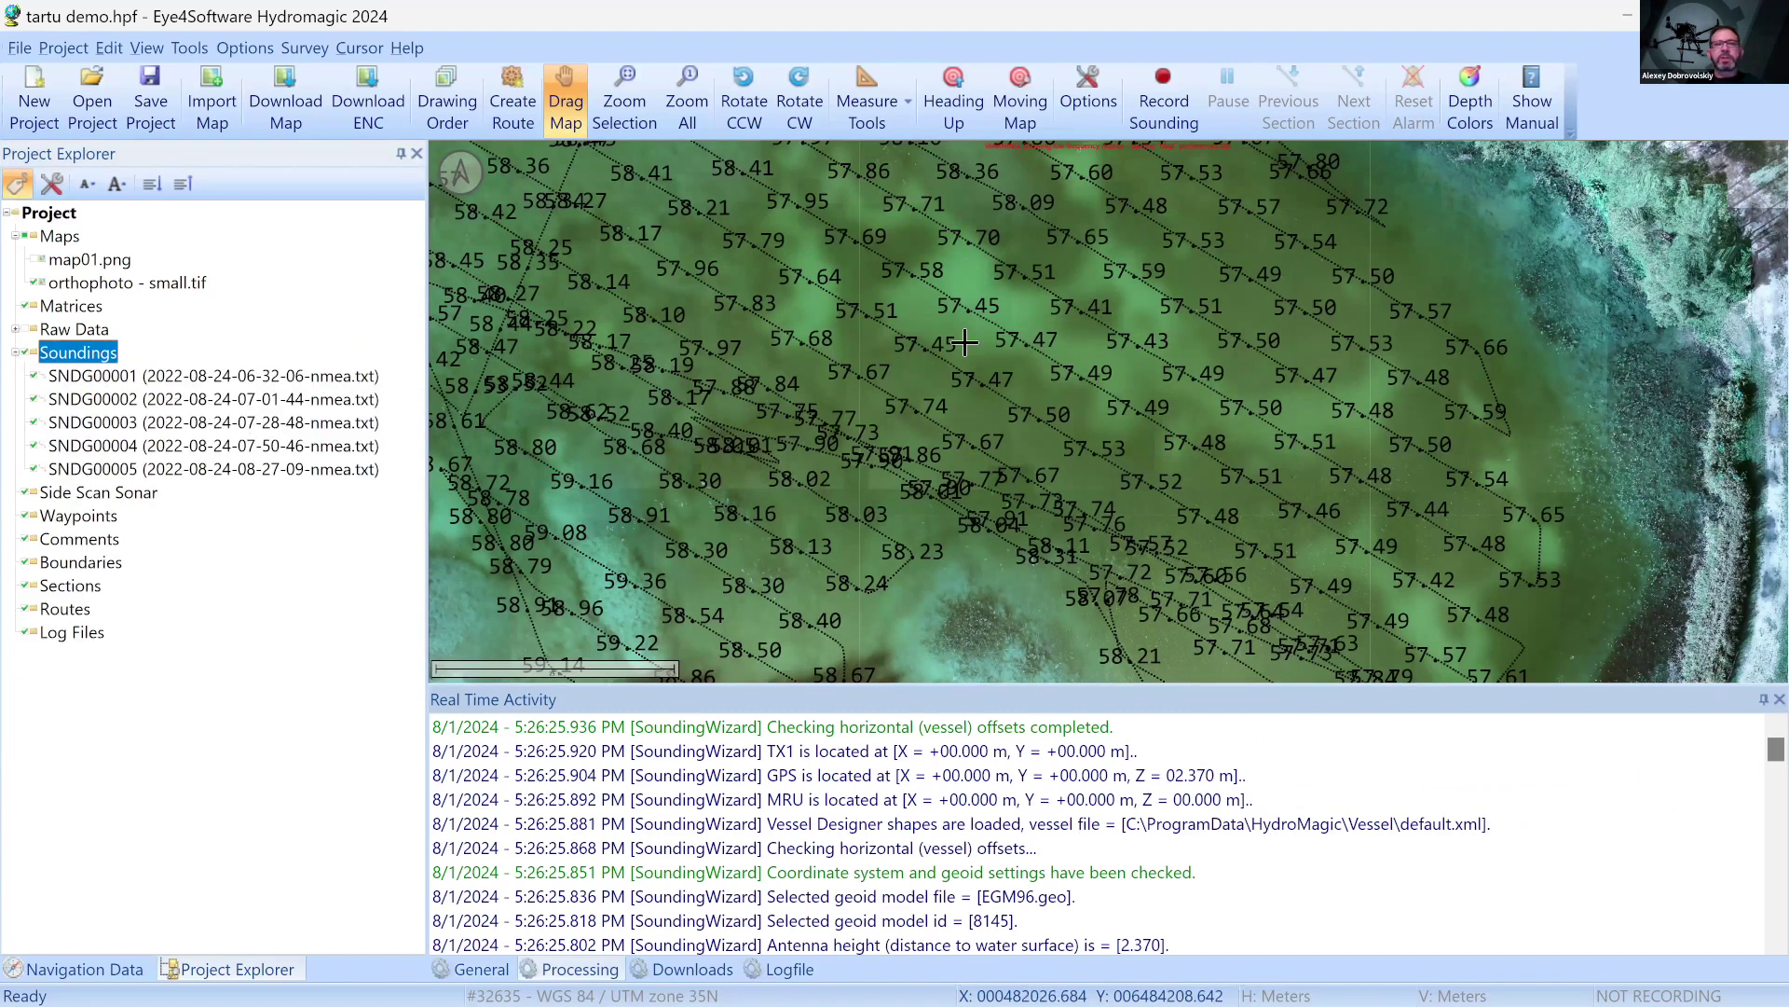
drag(977, 357, 1095, 431)
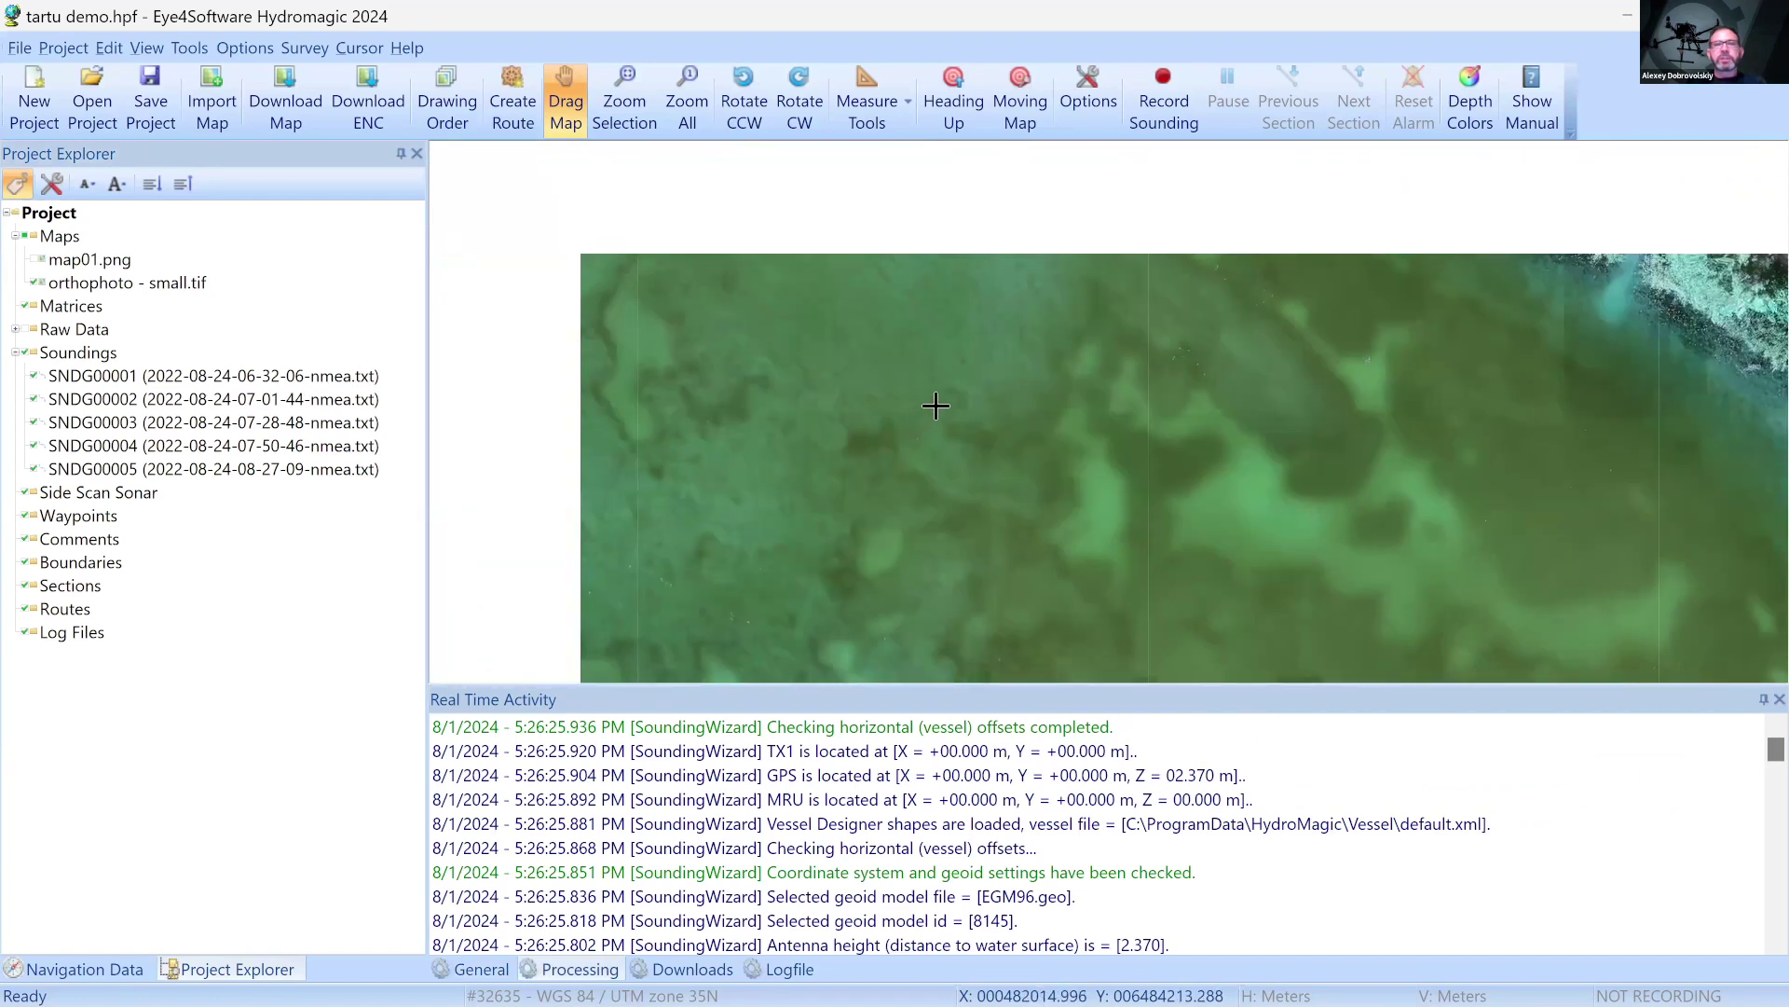
scroll(935, 403, up, 3)
scroll(1148, 431, up, 2)
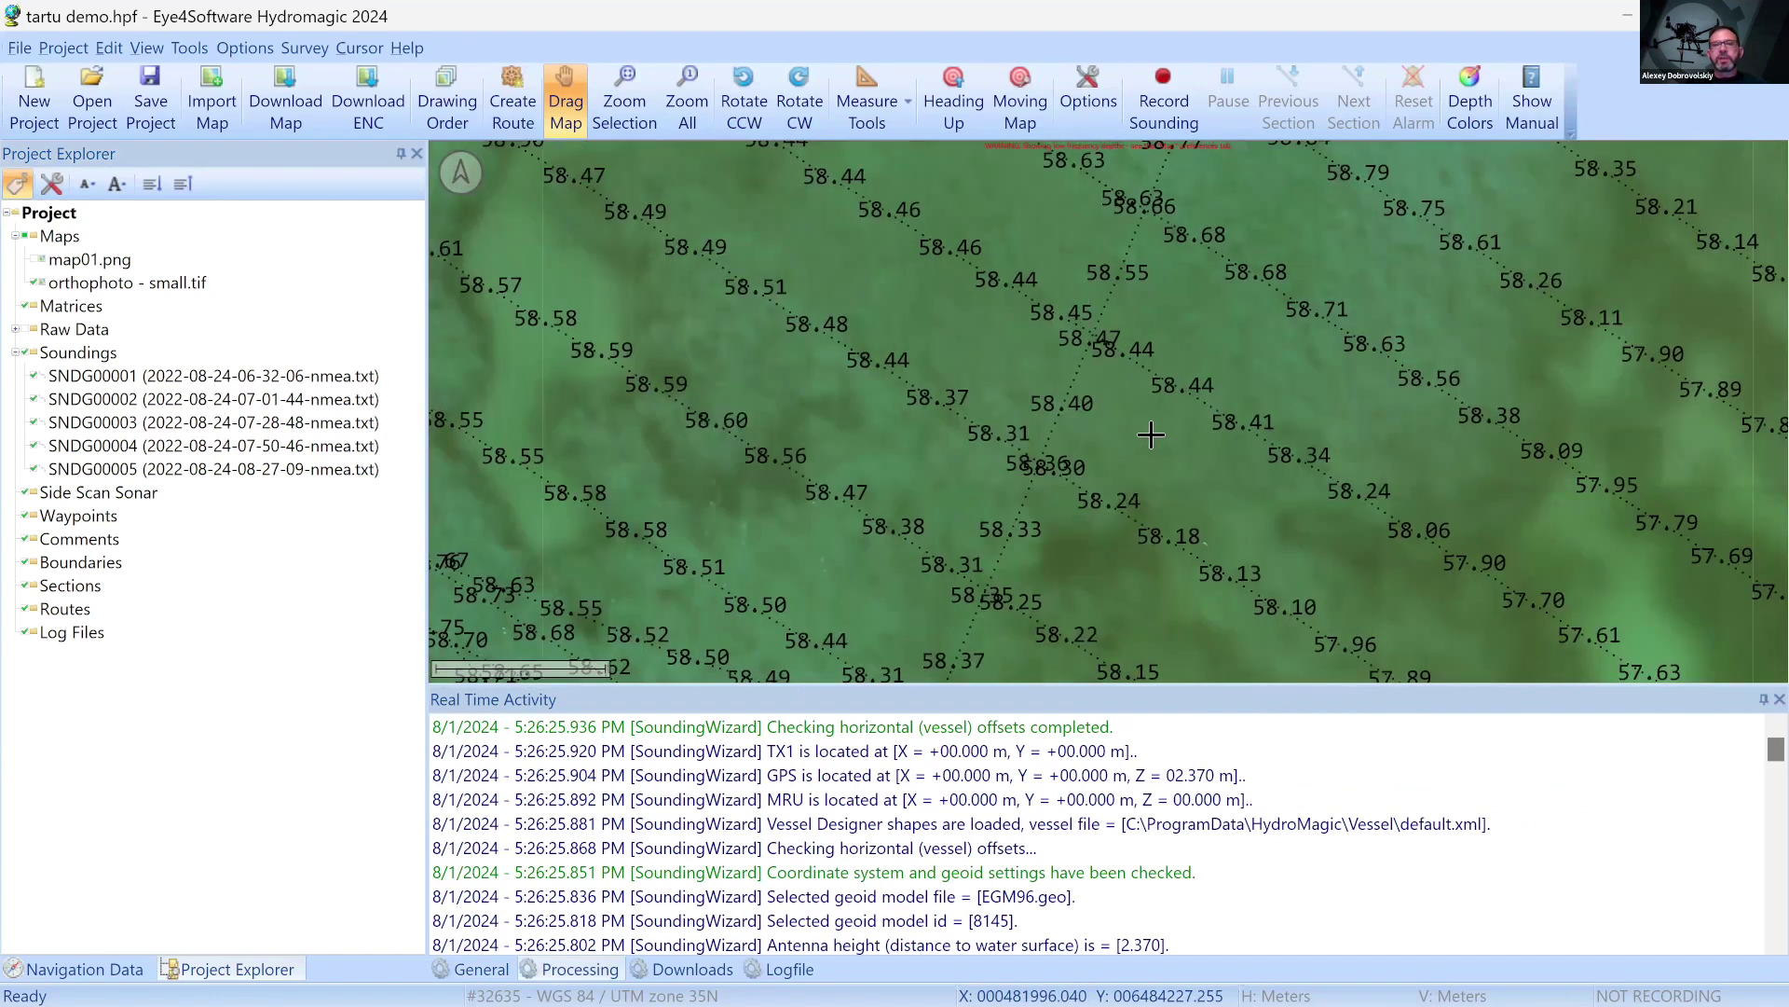
Compare raw depths with corrected soundings by switching their map visibility, finishing with only the soundings shown
click(26, 354)
click(34, 332)
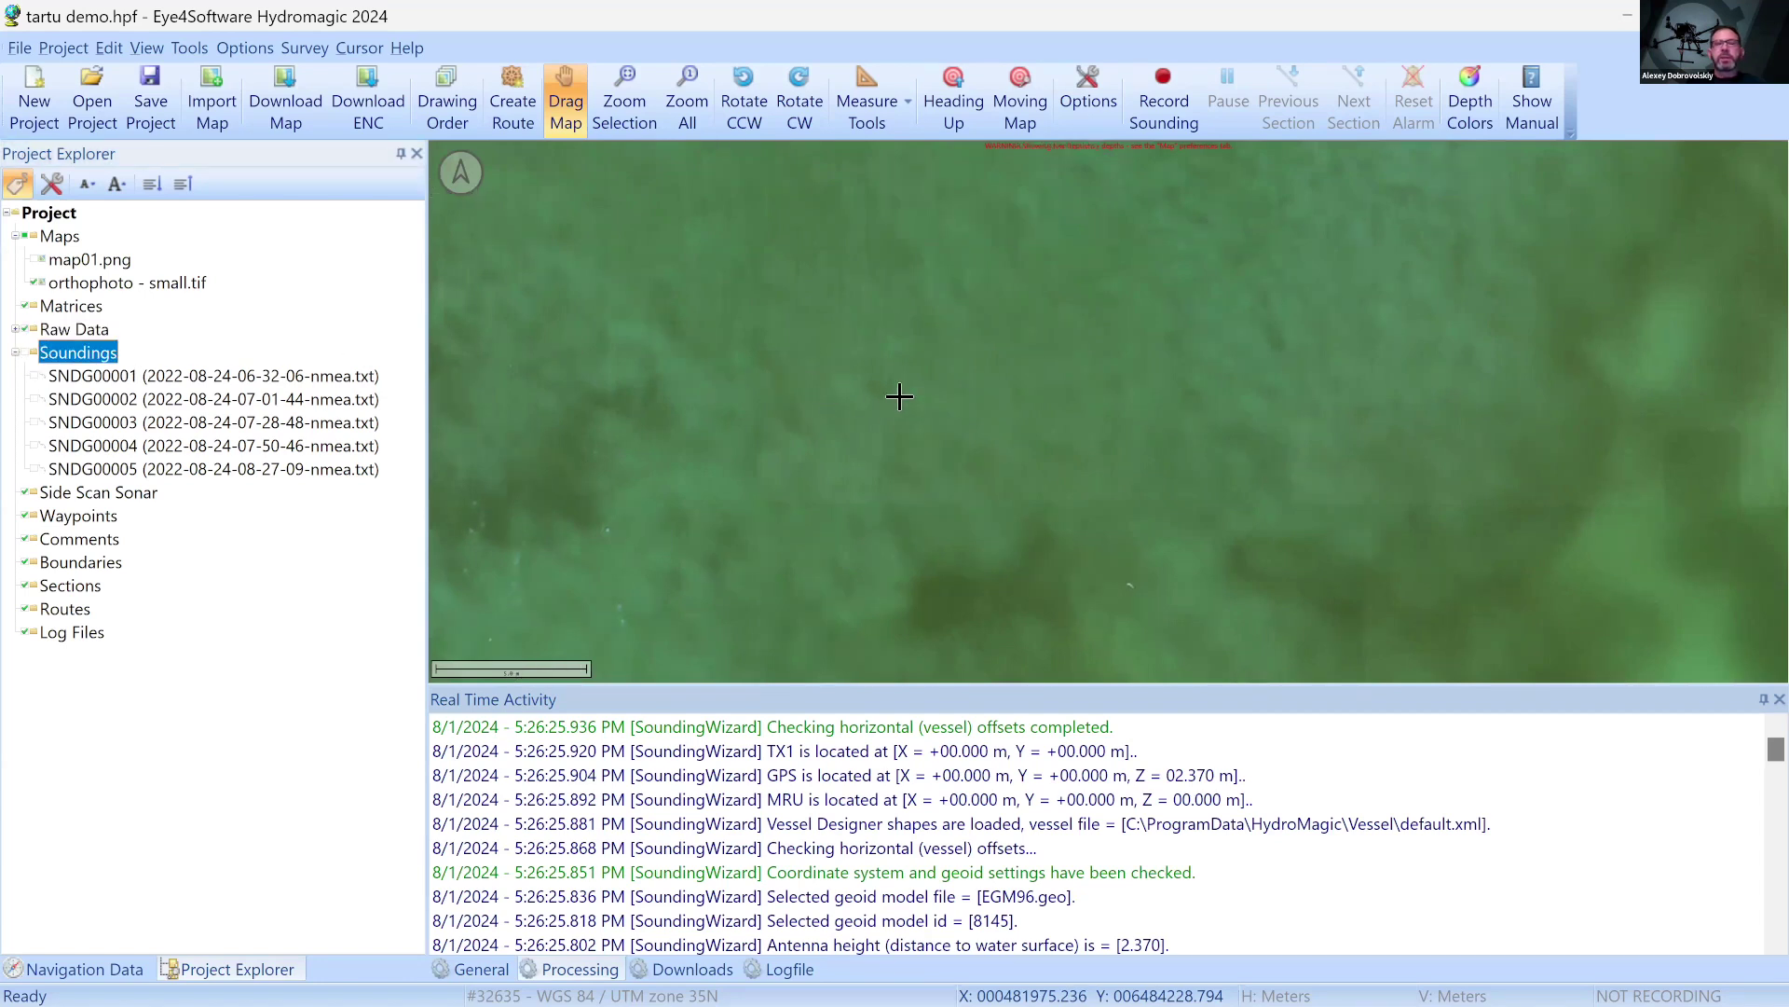
key(Down)
key(space)
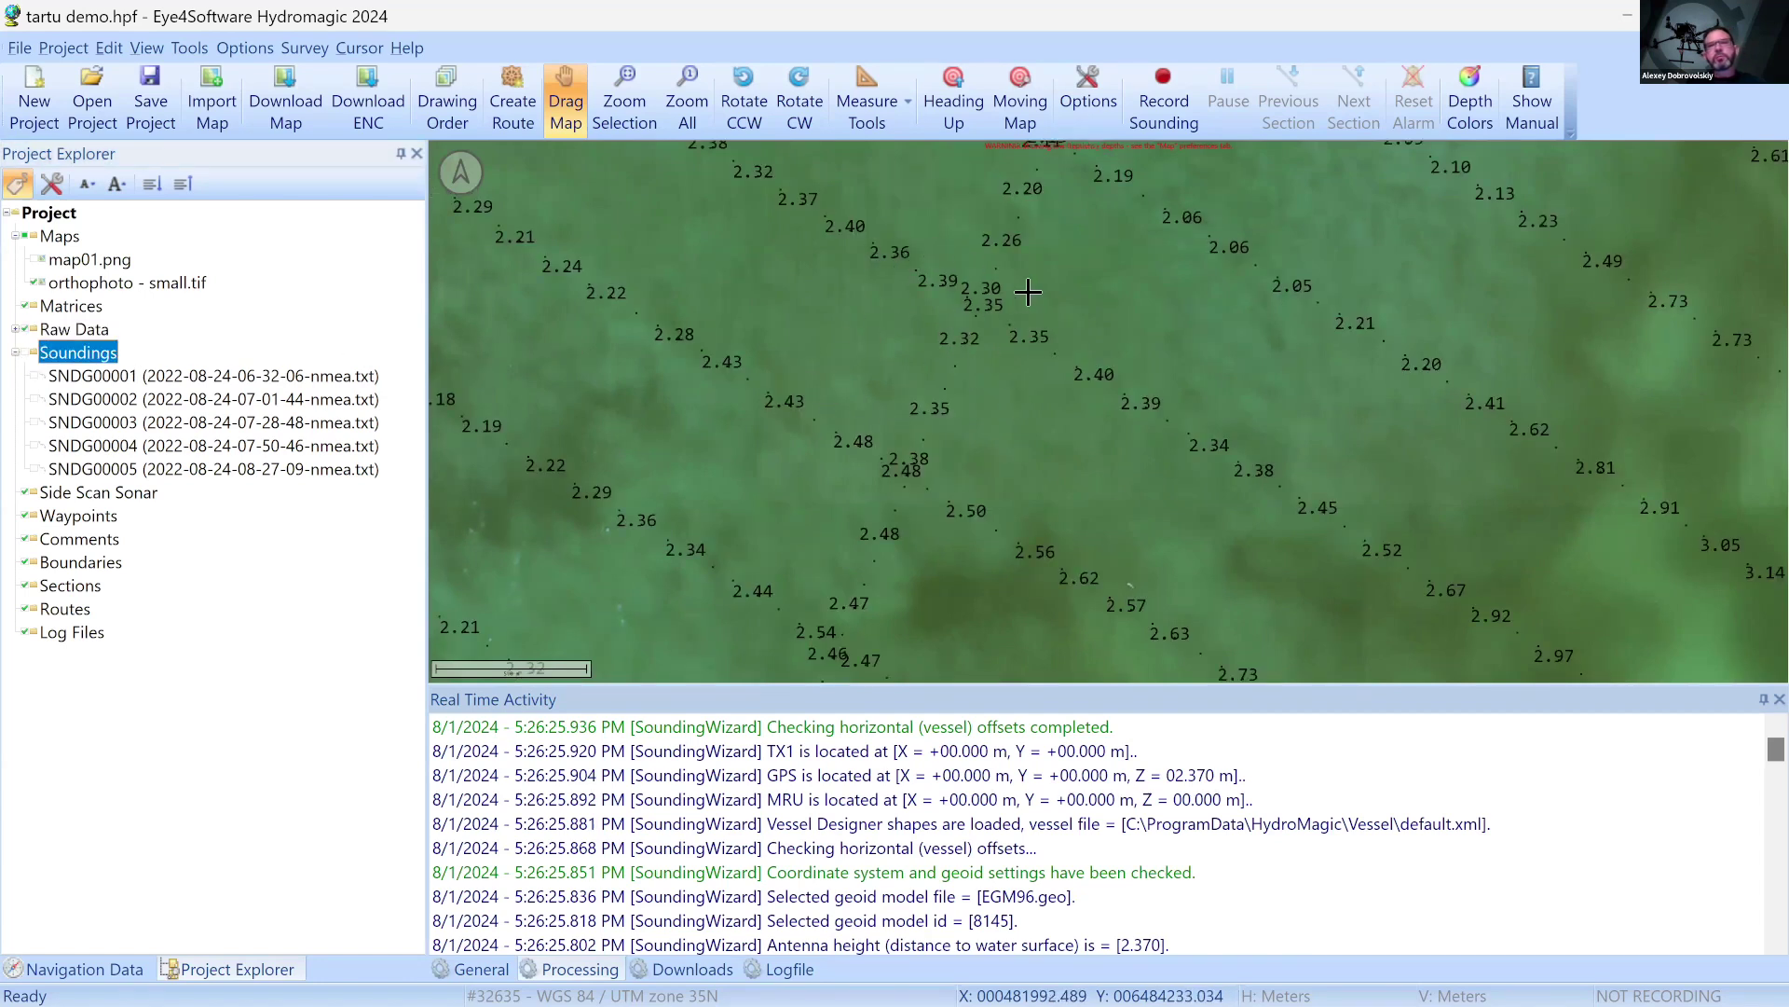
click(28, 352)
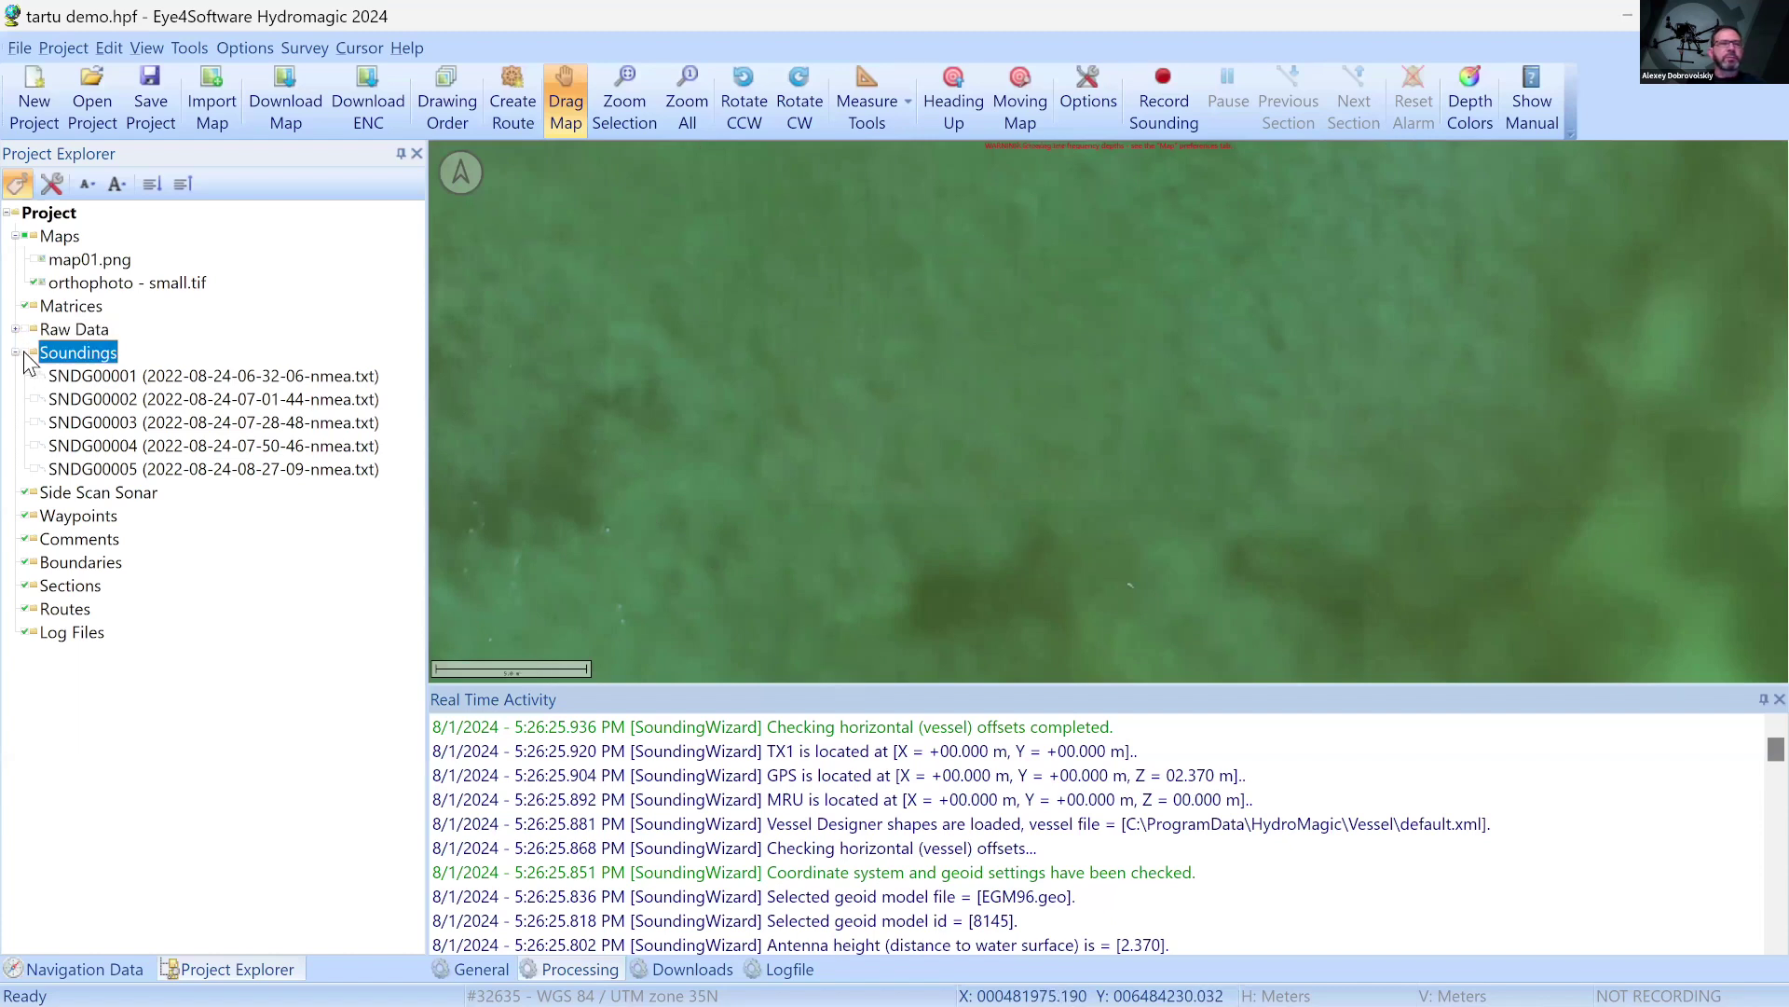
click(28, 353)
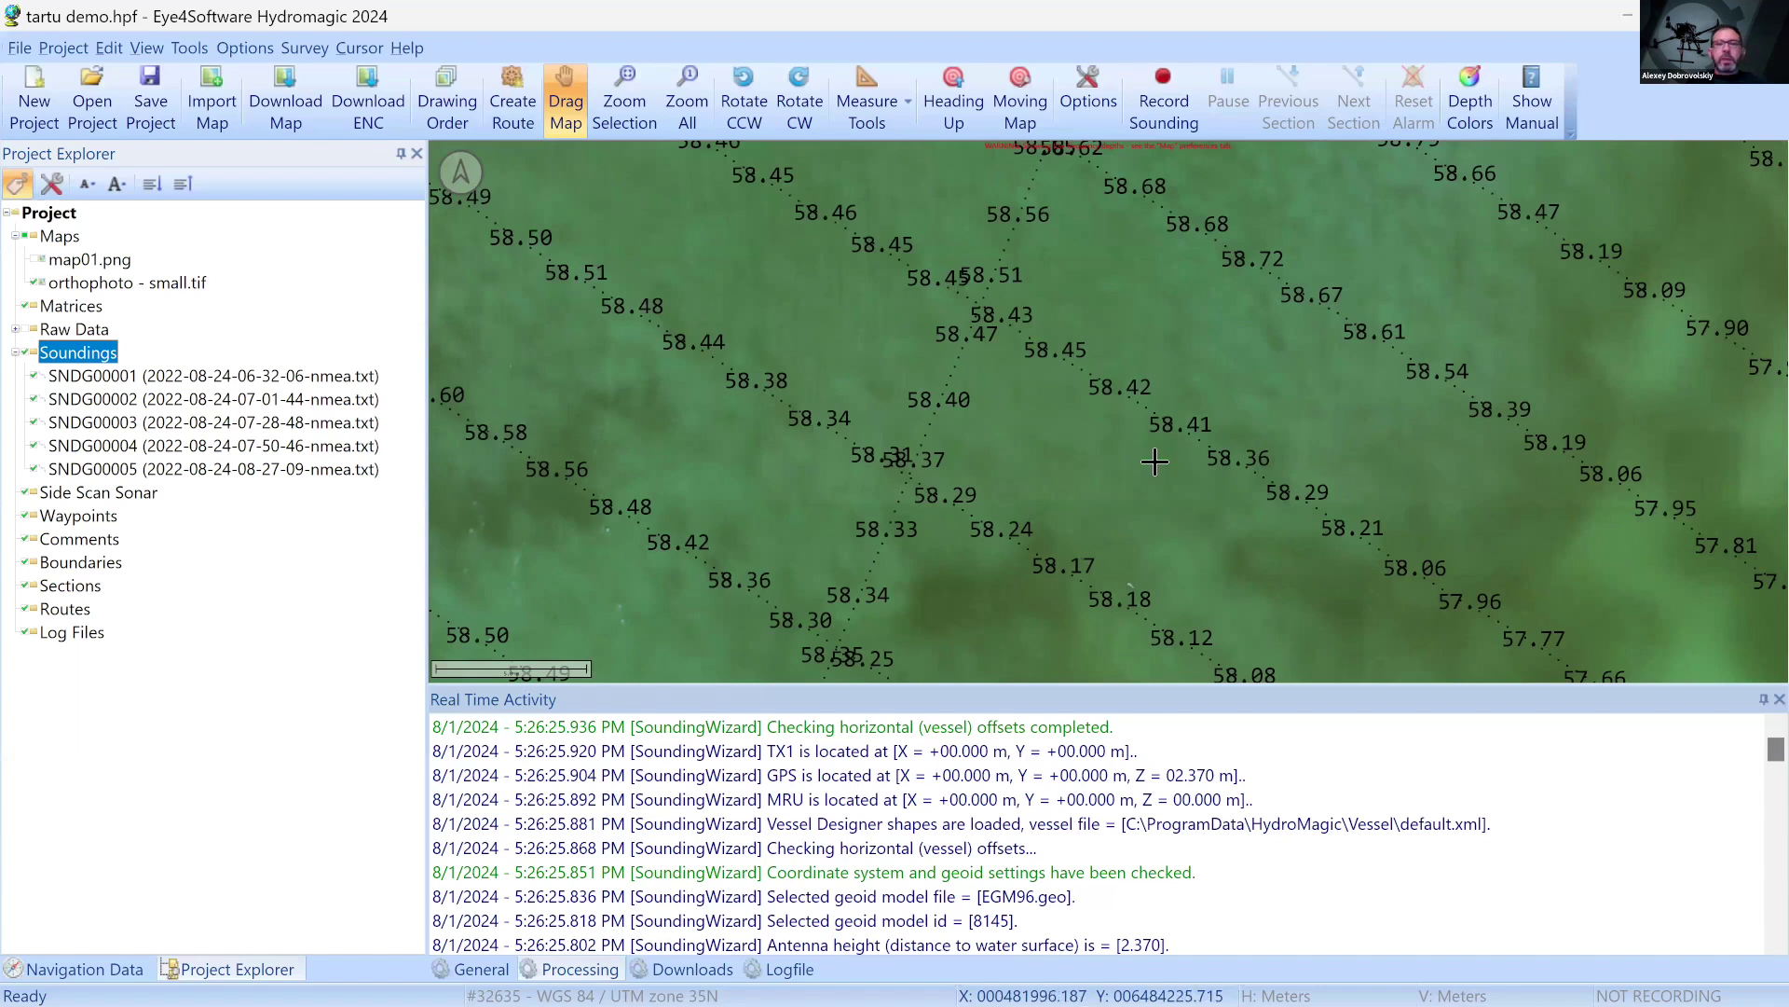
scroll(1124, 427, down, 3)
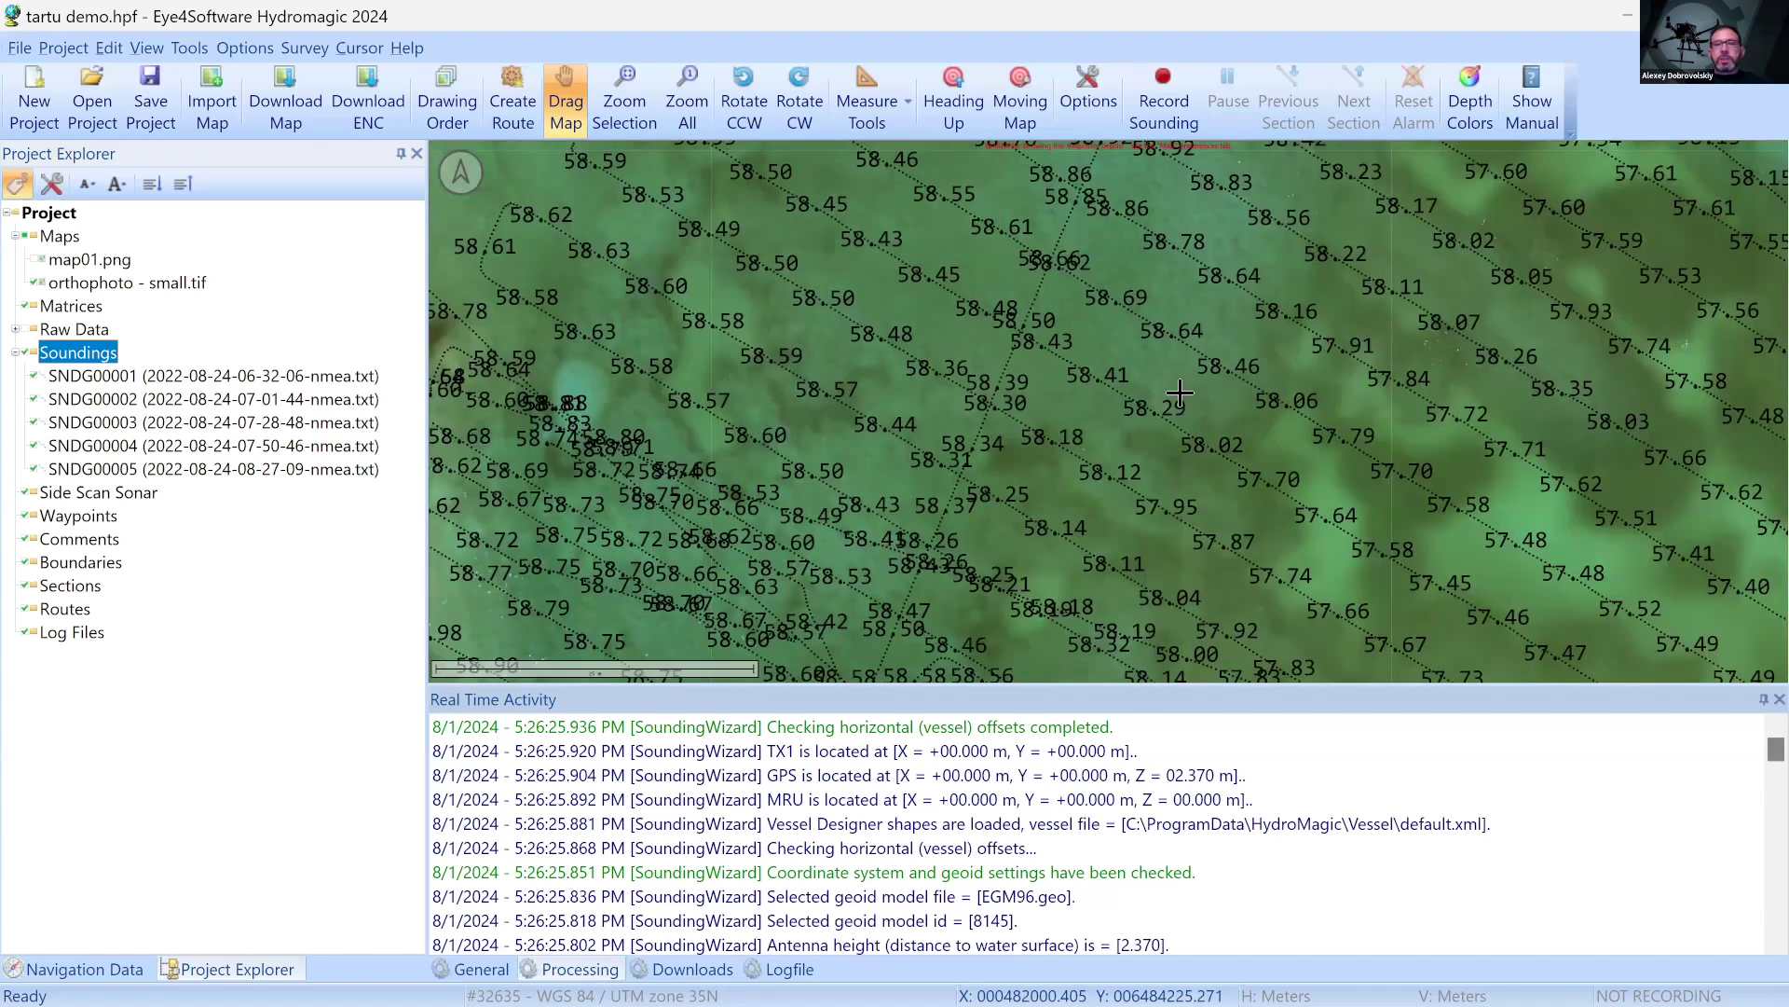
Enlarge the map area by shrinking the Real Time Activity and Project Explorer panes
scroll(1142, 452, down, 2)
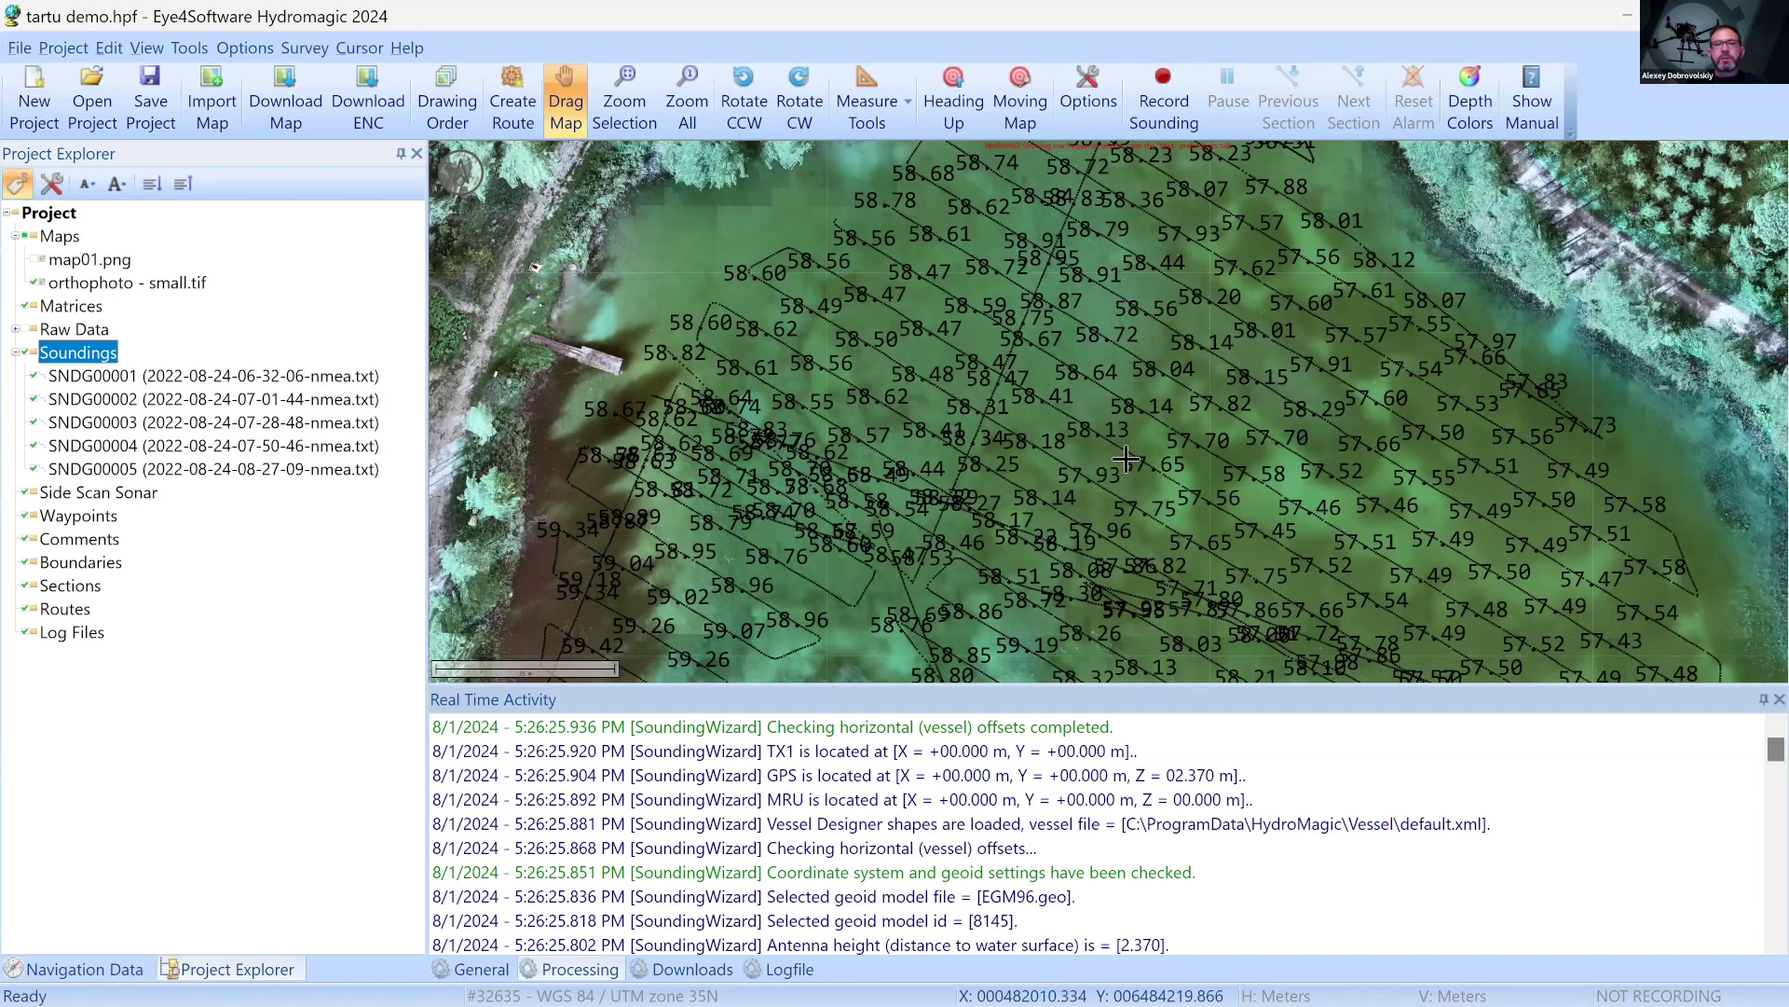
scroll(1124, 462, up, 1)
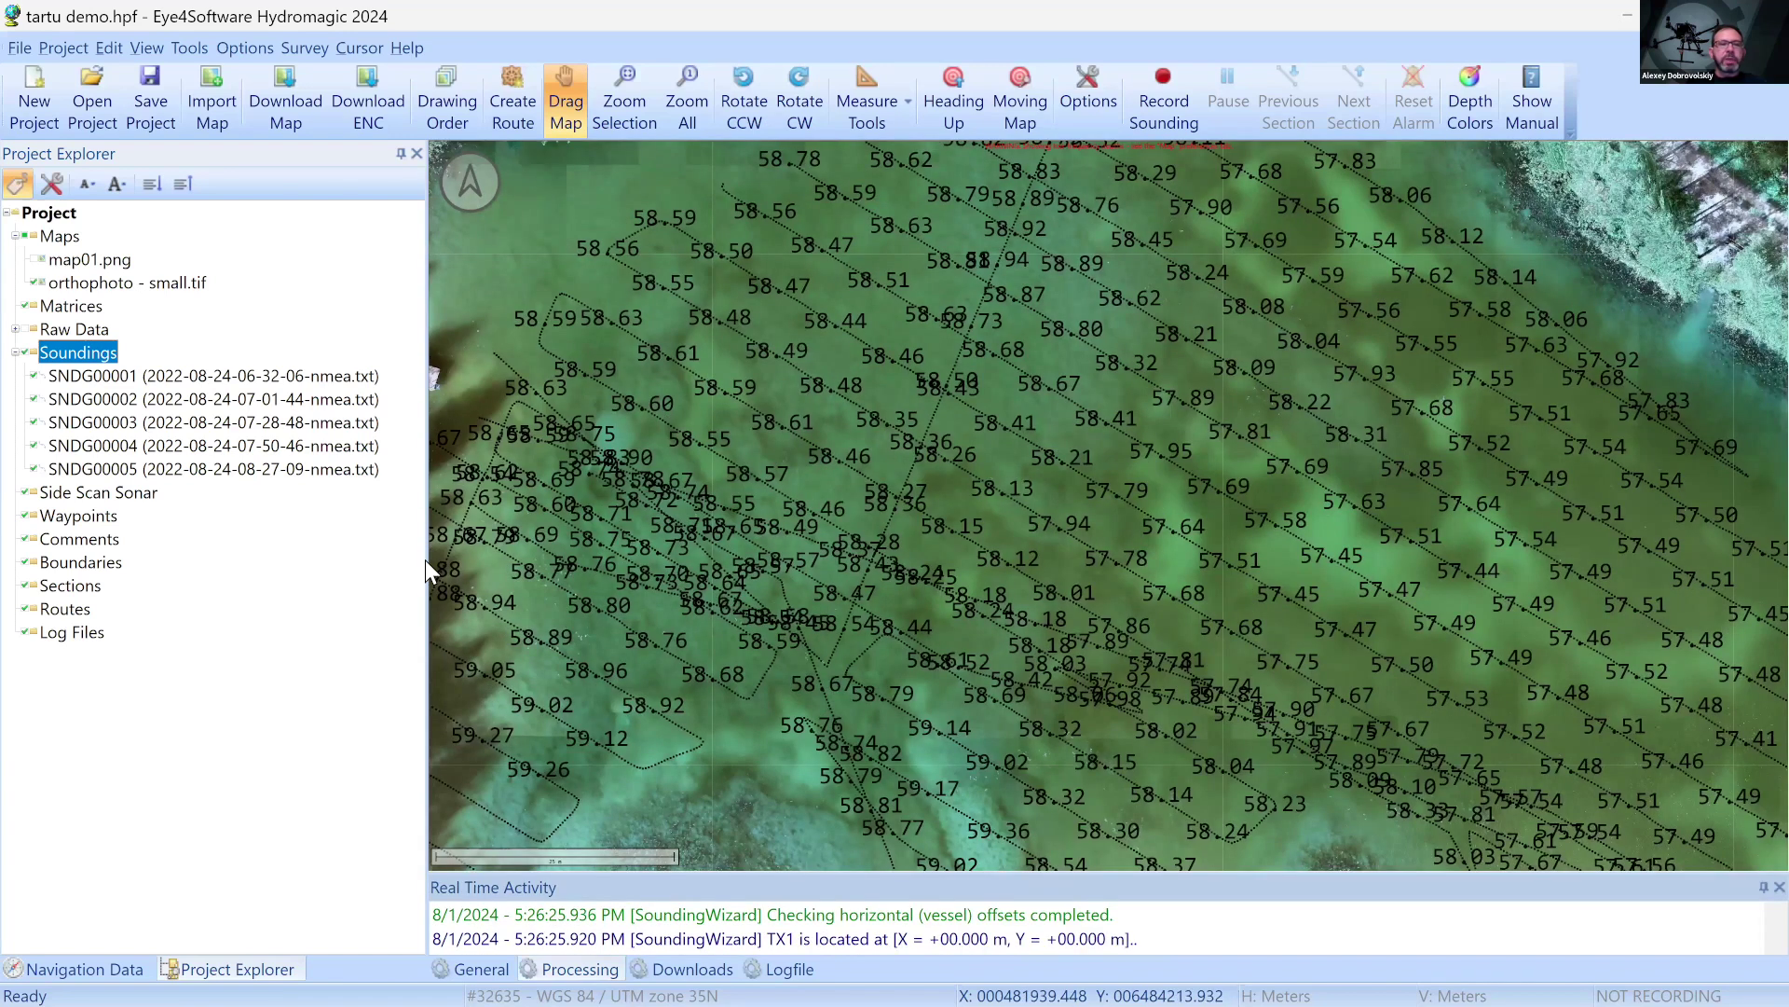
drag(427, 559, 349, 574)
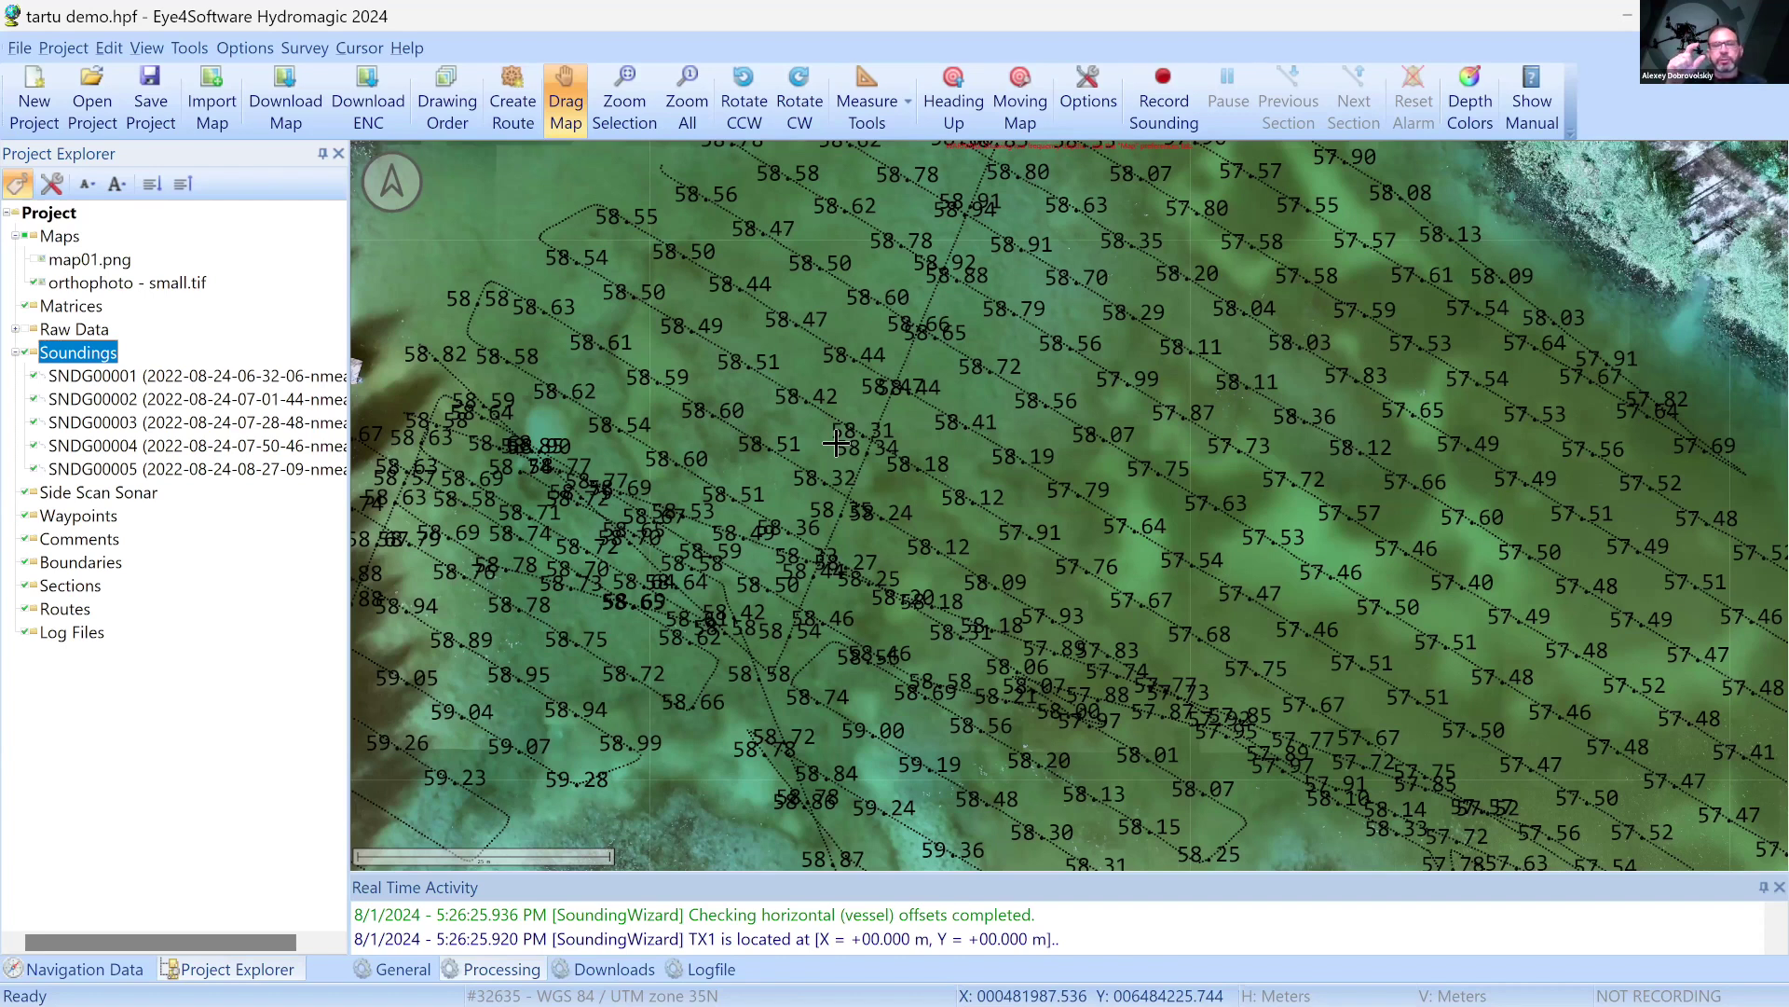
Open the echogram of sounding SNDG00001, compare the depth profiles of the soundings through SNDG00005, and close the echogram window
right_click(170, 378)
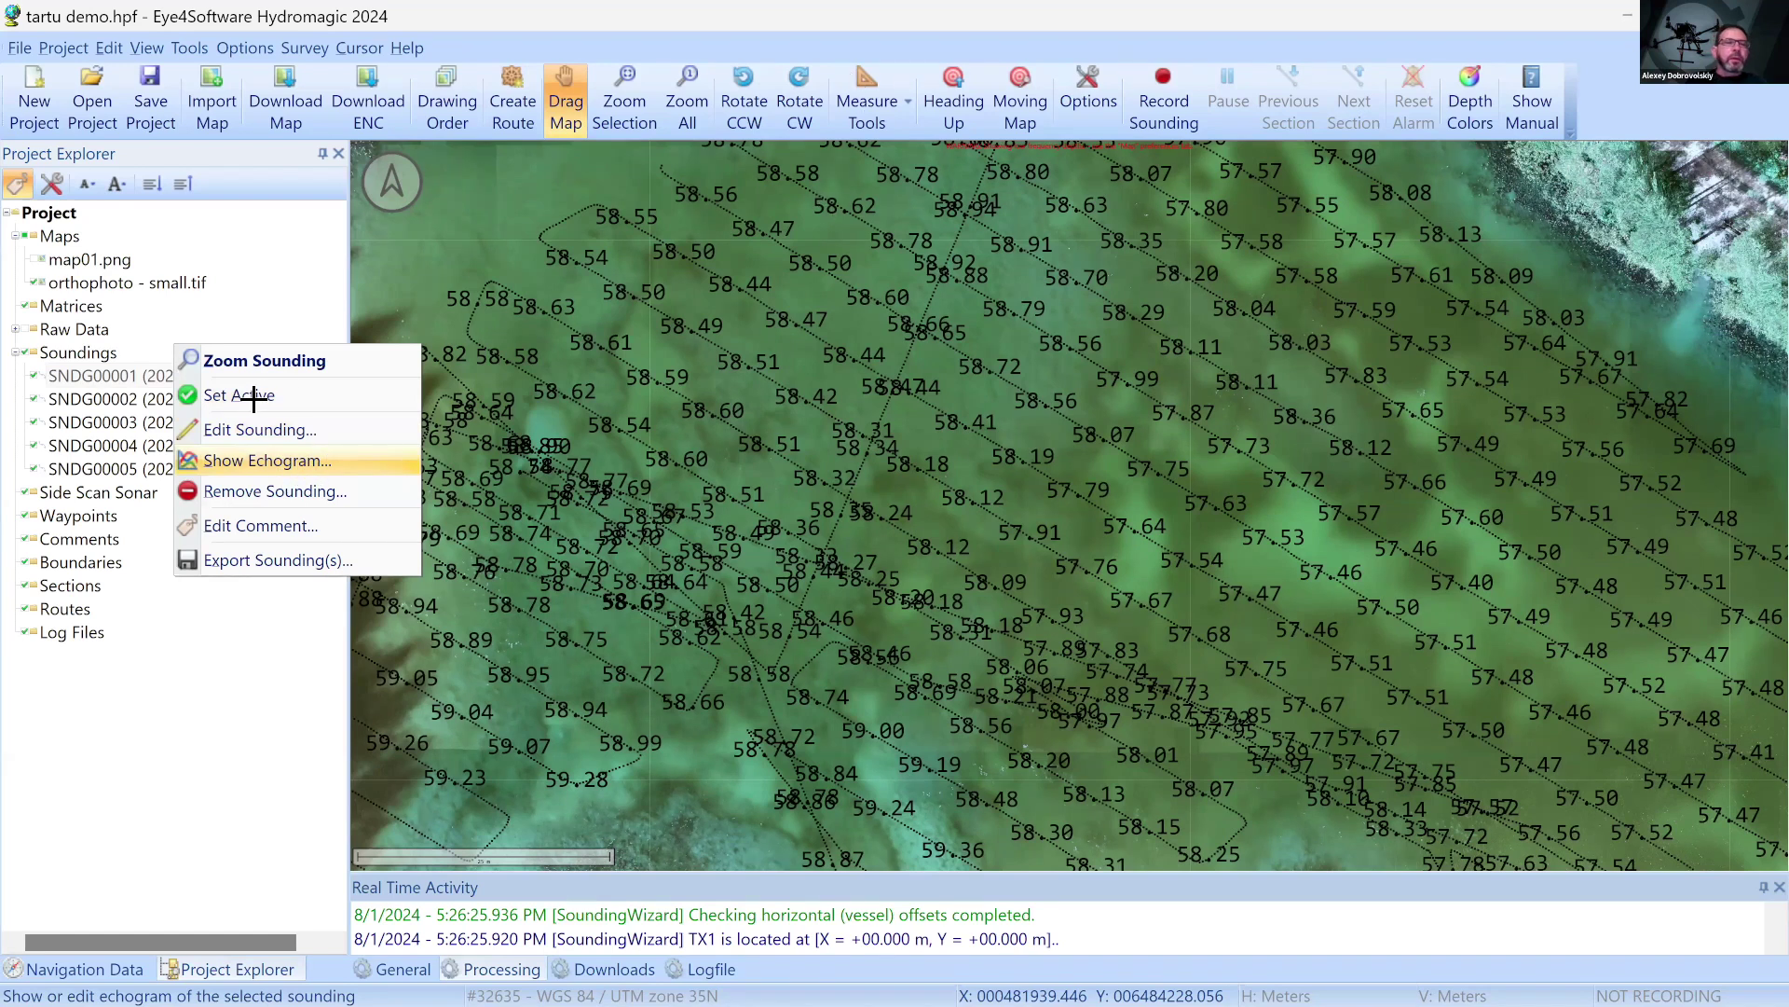
key(Return)
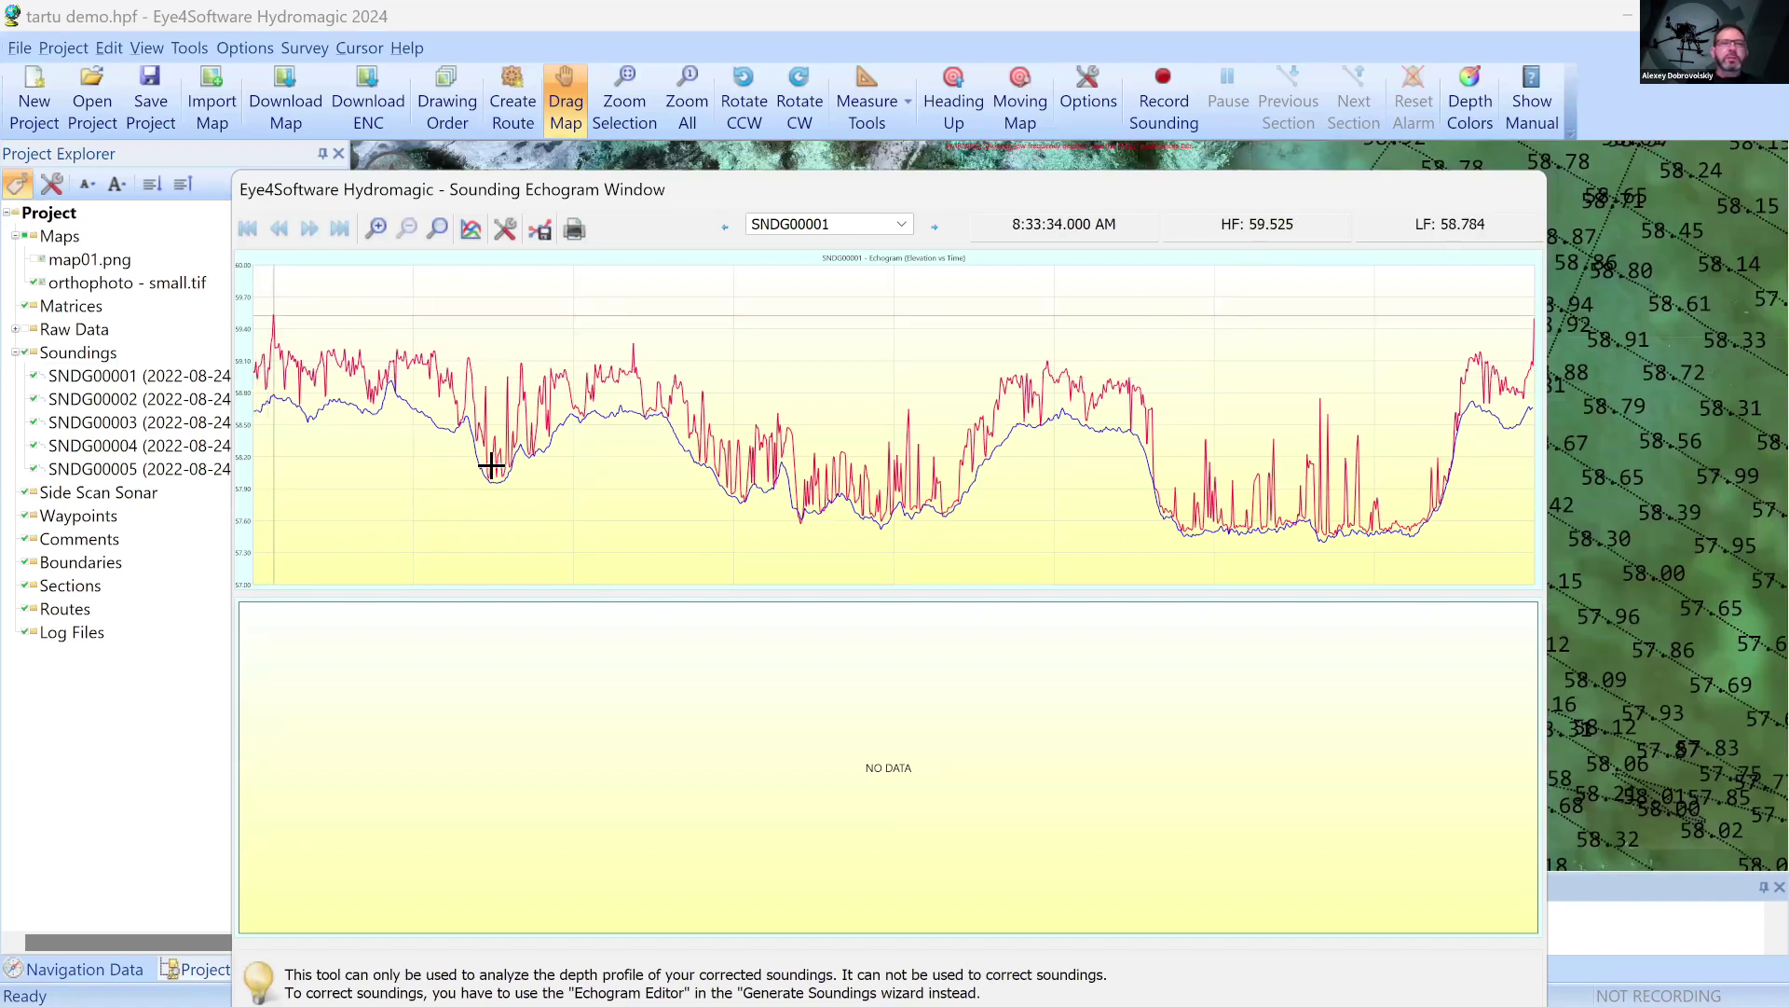
click(936, 226)
click(939, 226)
click(940, 225)
click(943, 221)
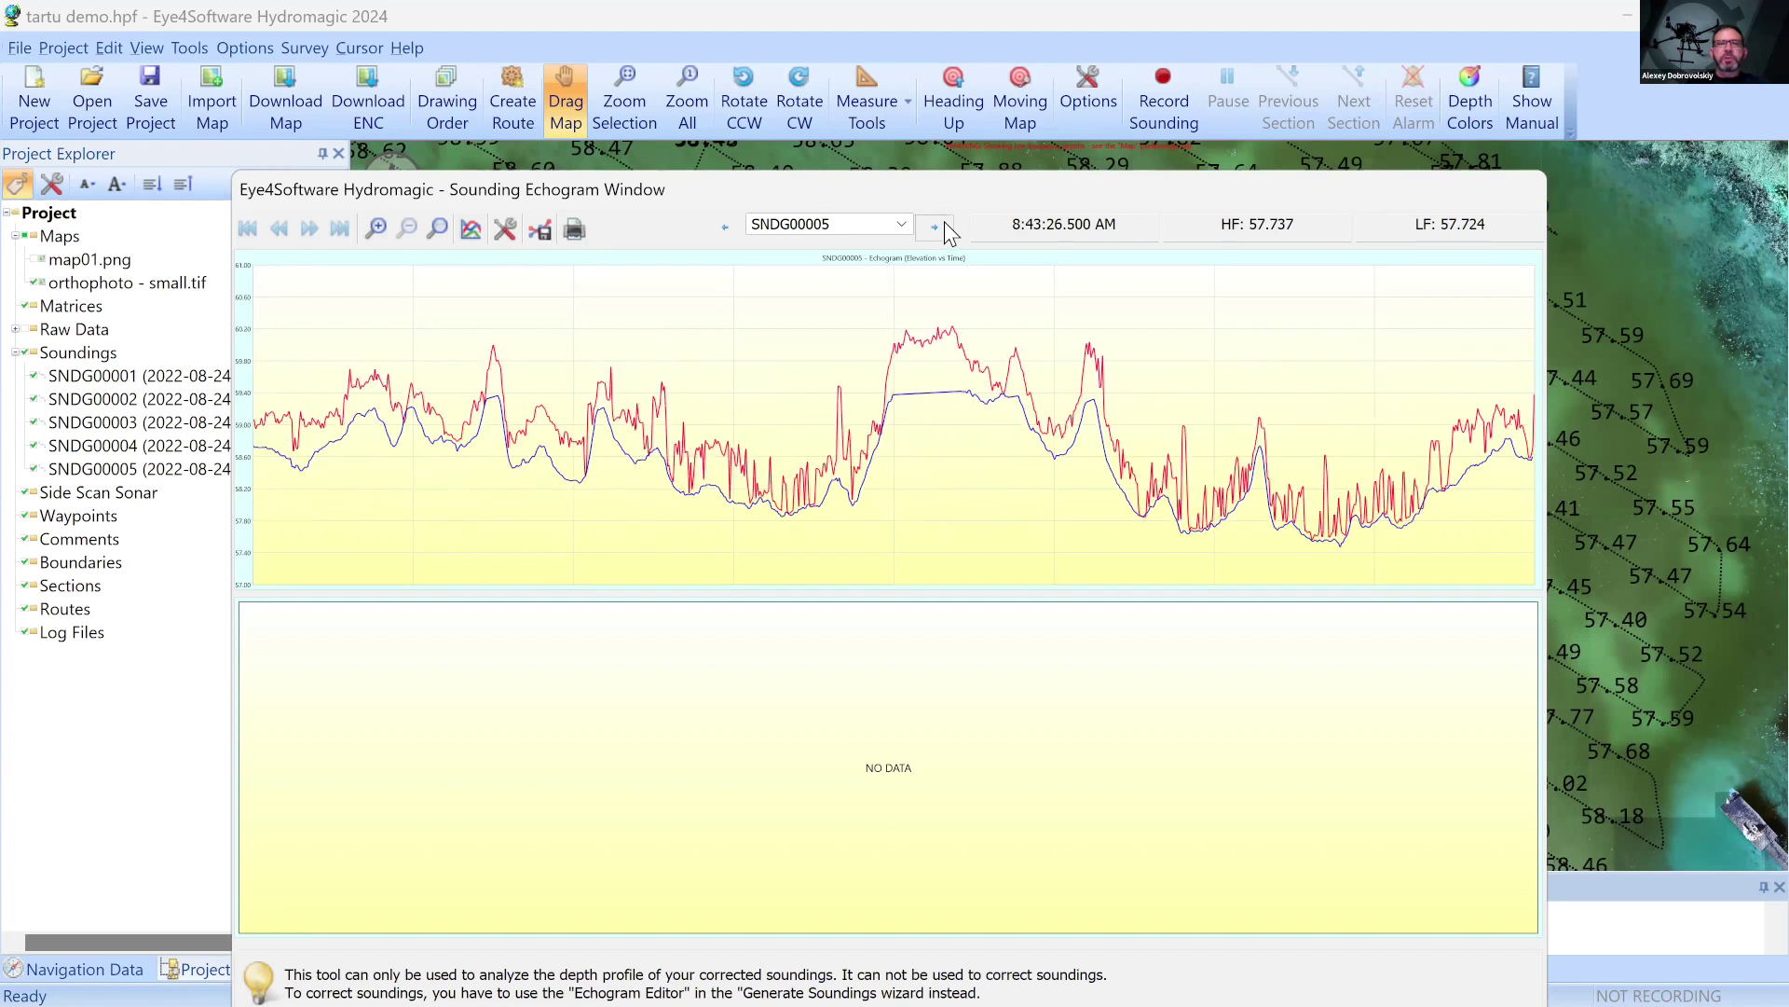
click(724, 227)
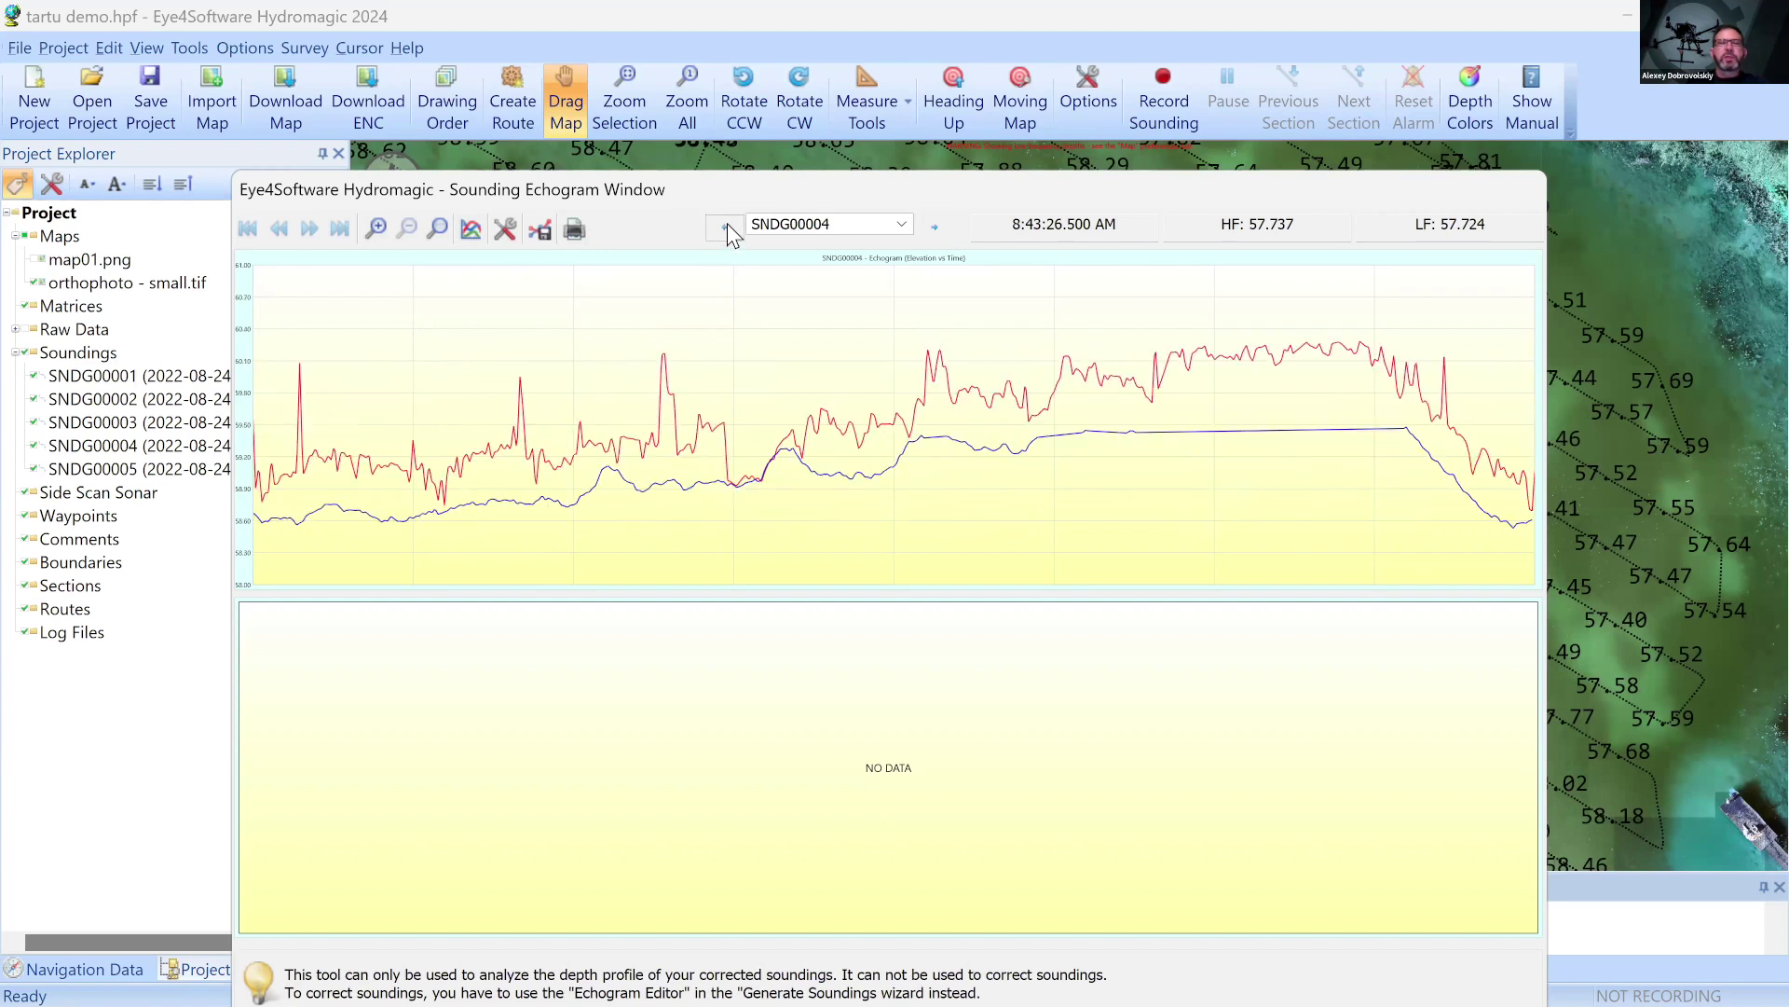
click(730, 222)
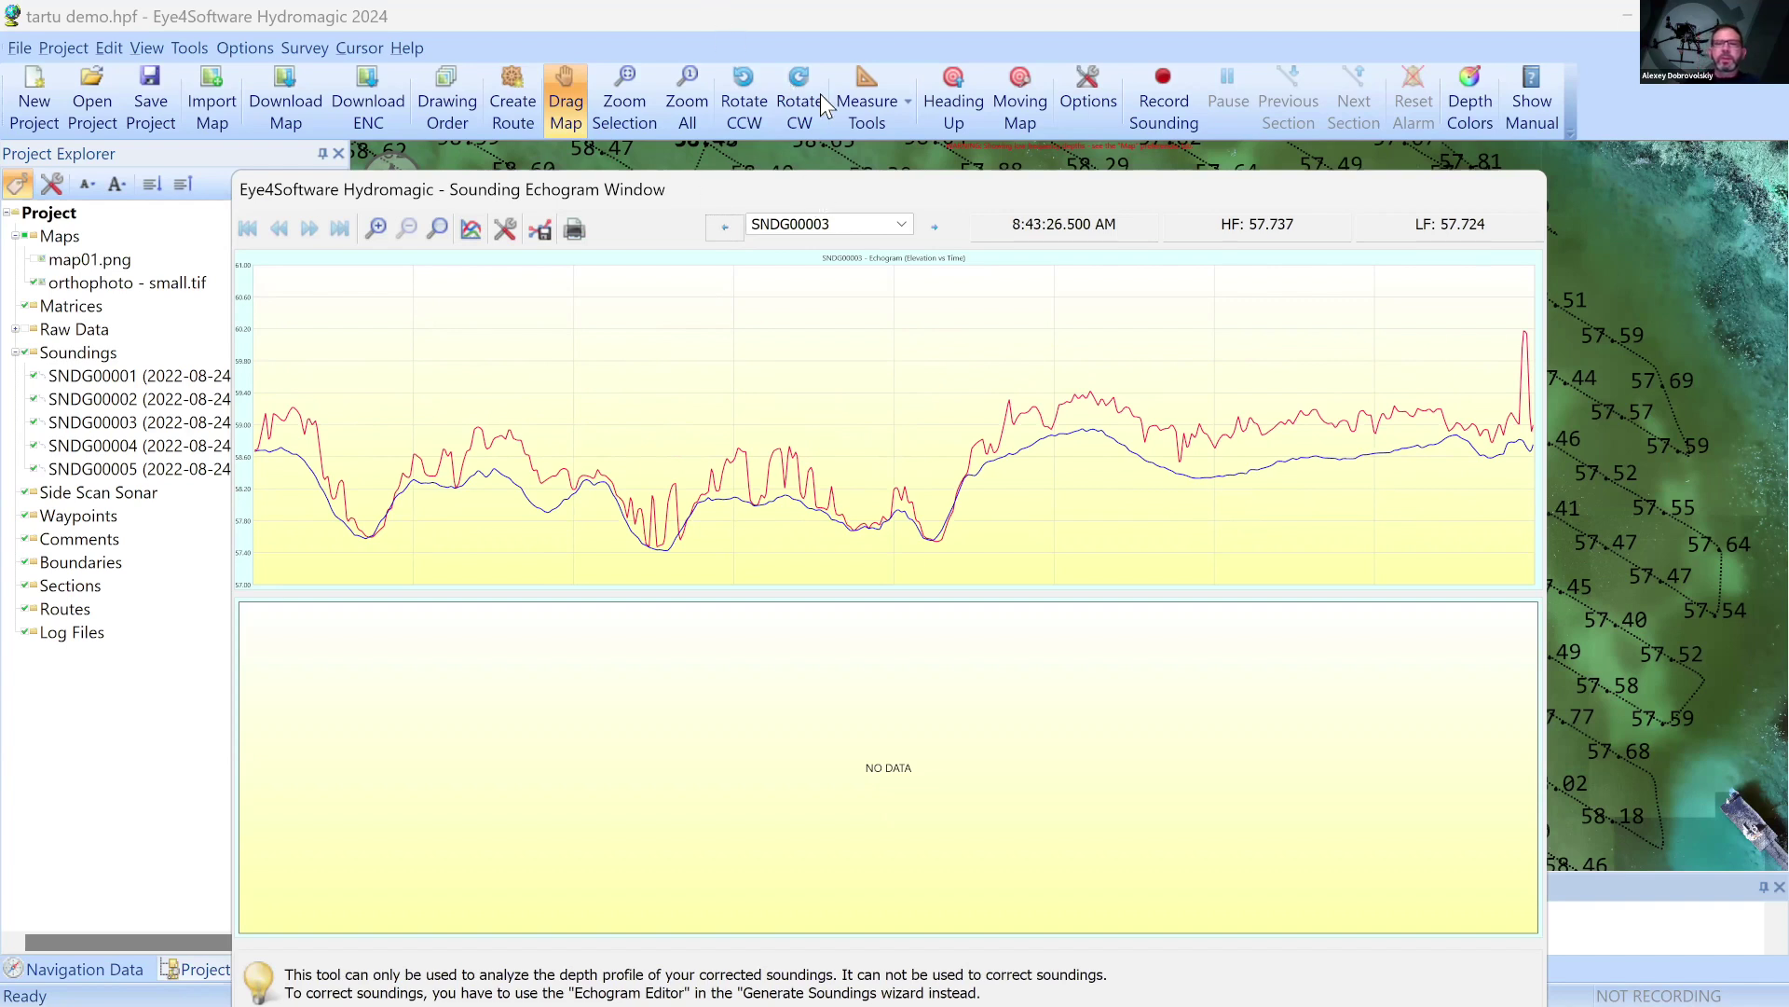
click(1475, 937)
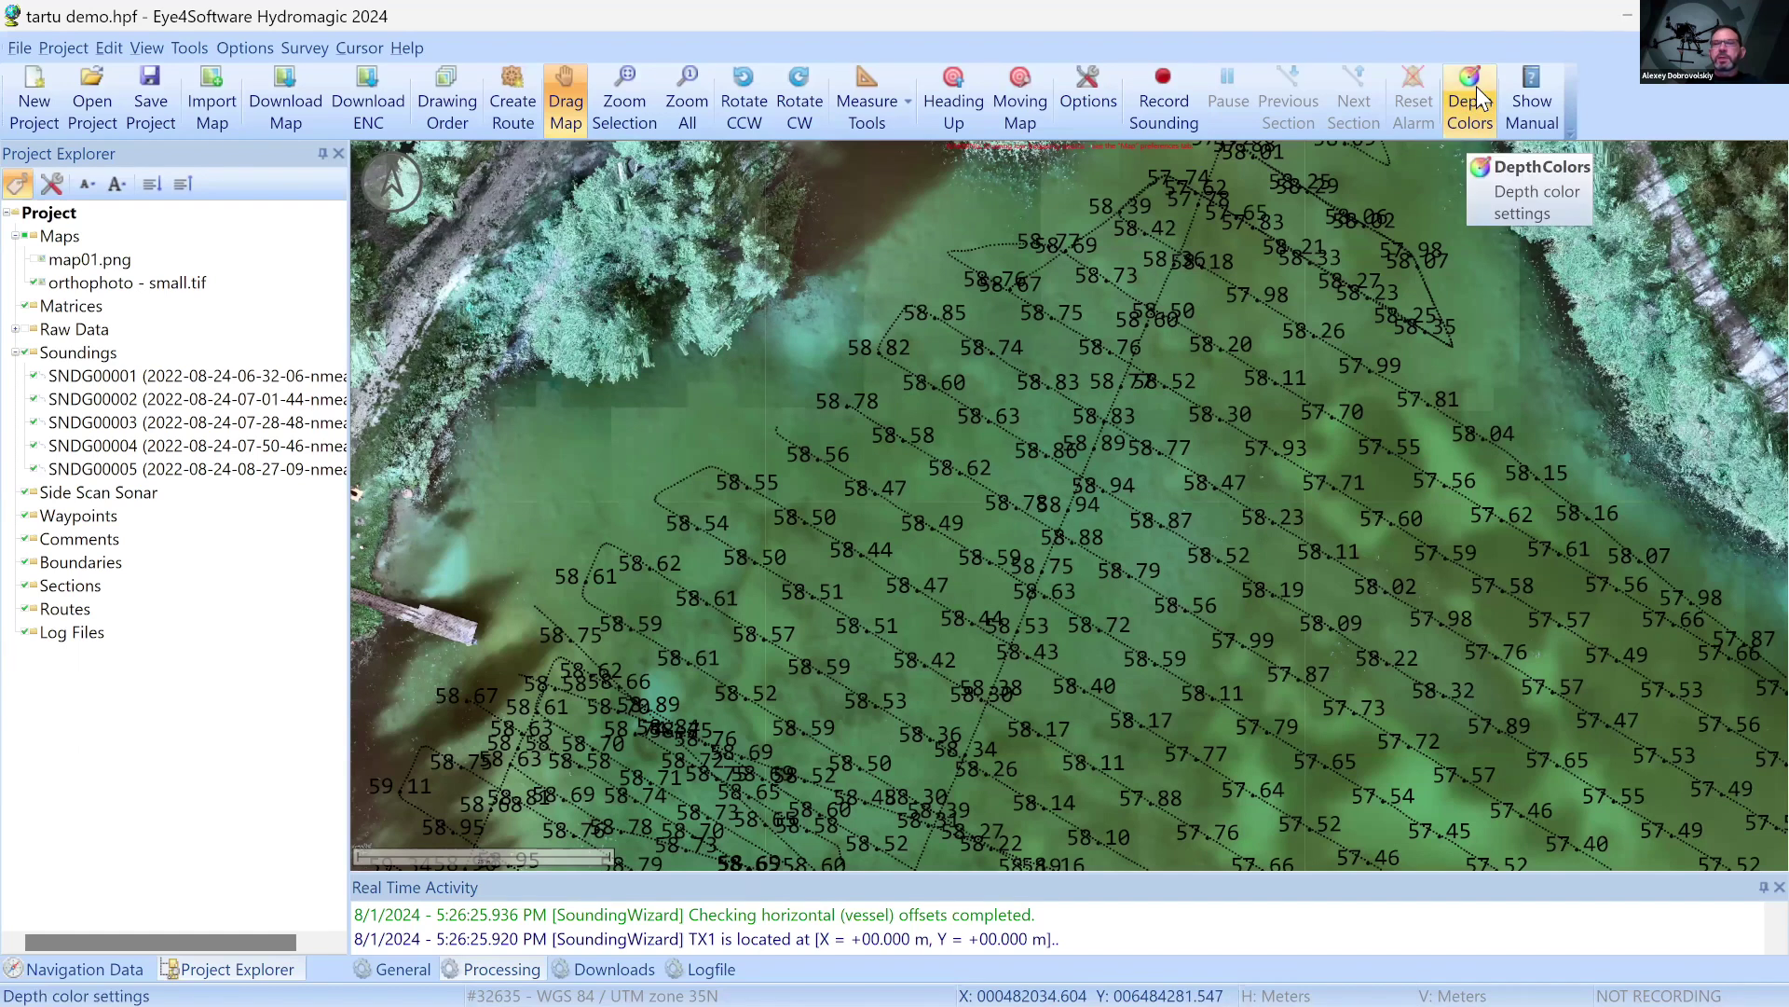
From the display options for Soundings, add a new color set named "Elevations palette"
right_click(102, 364)
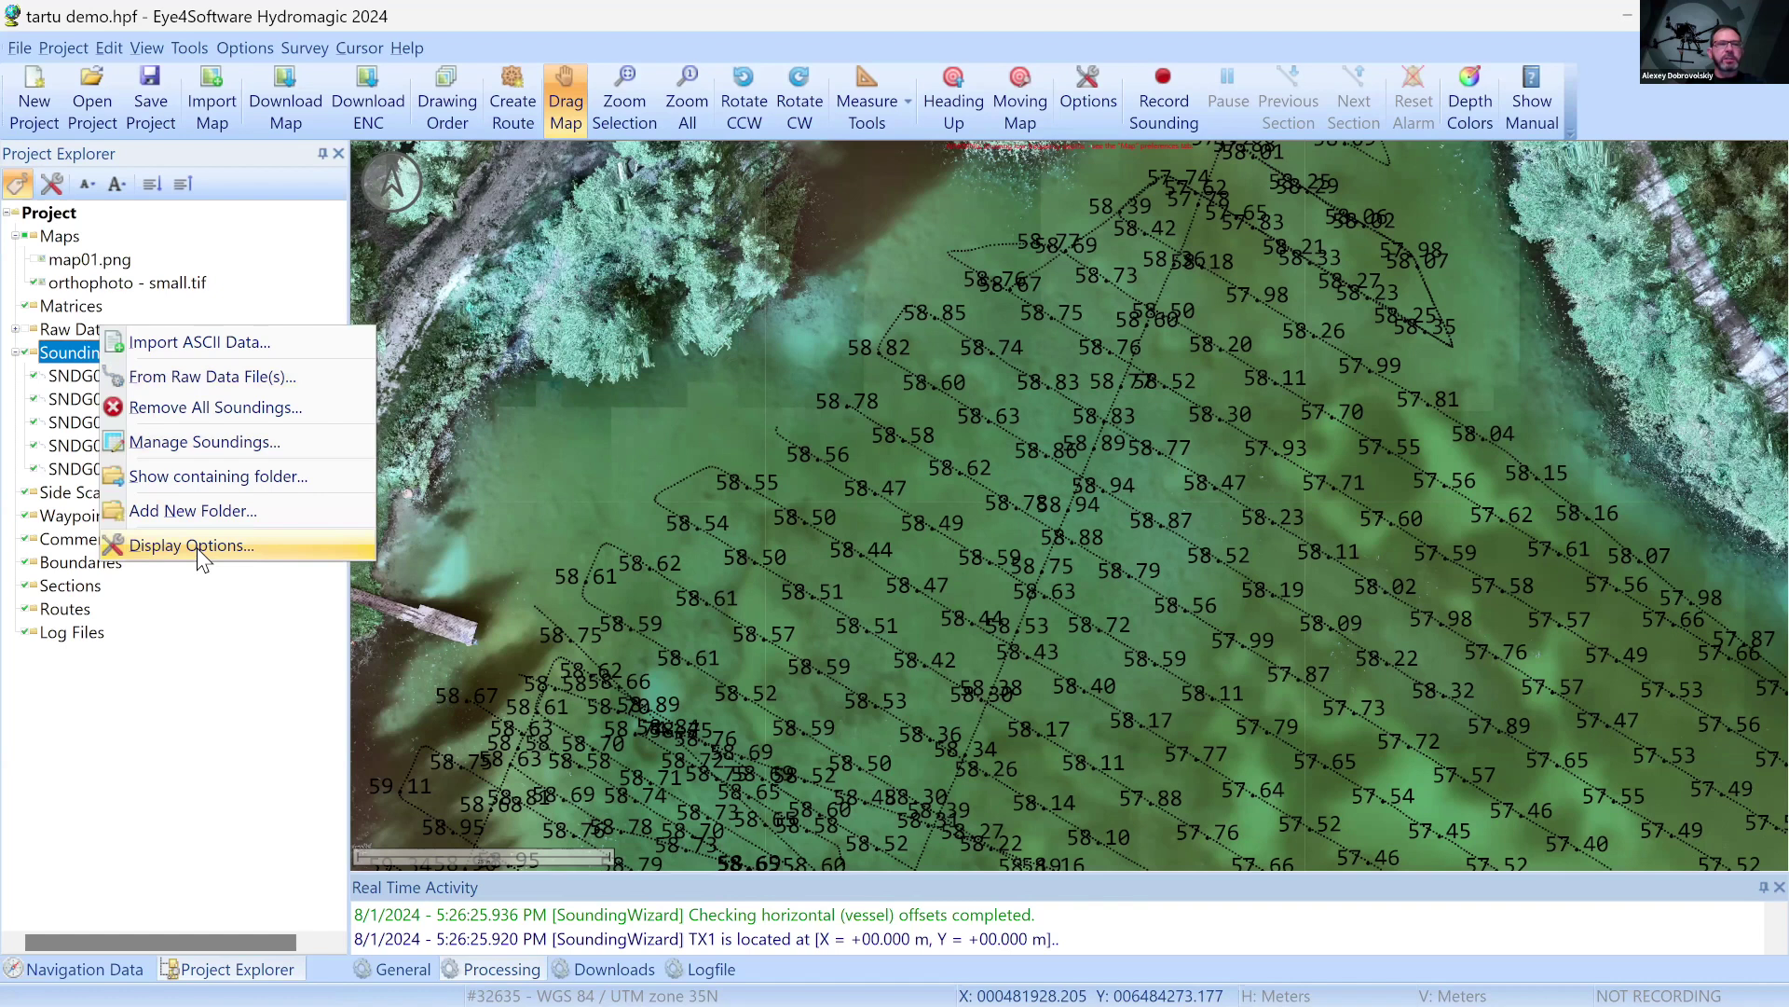
click(196, 547)
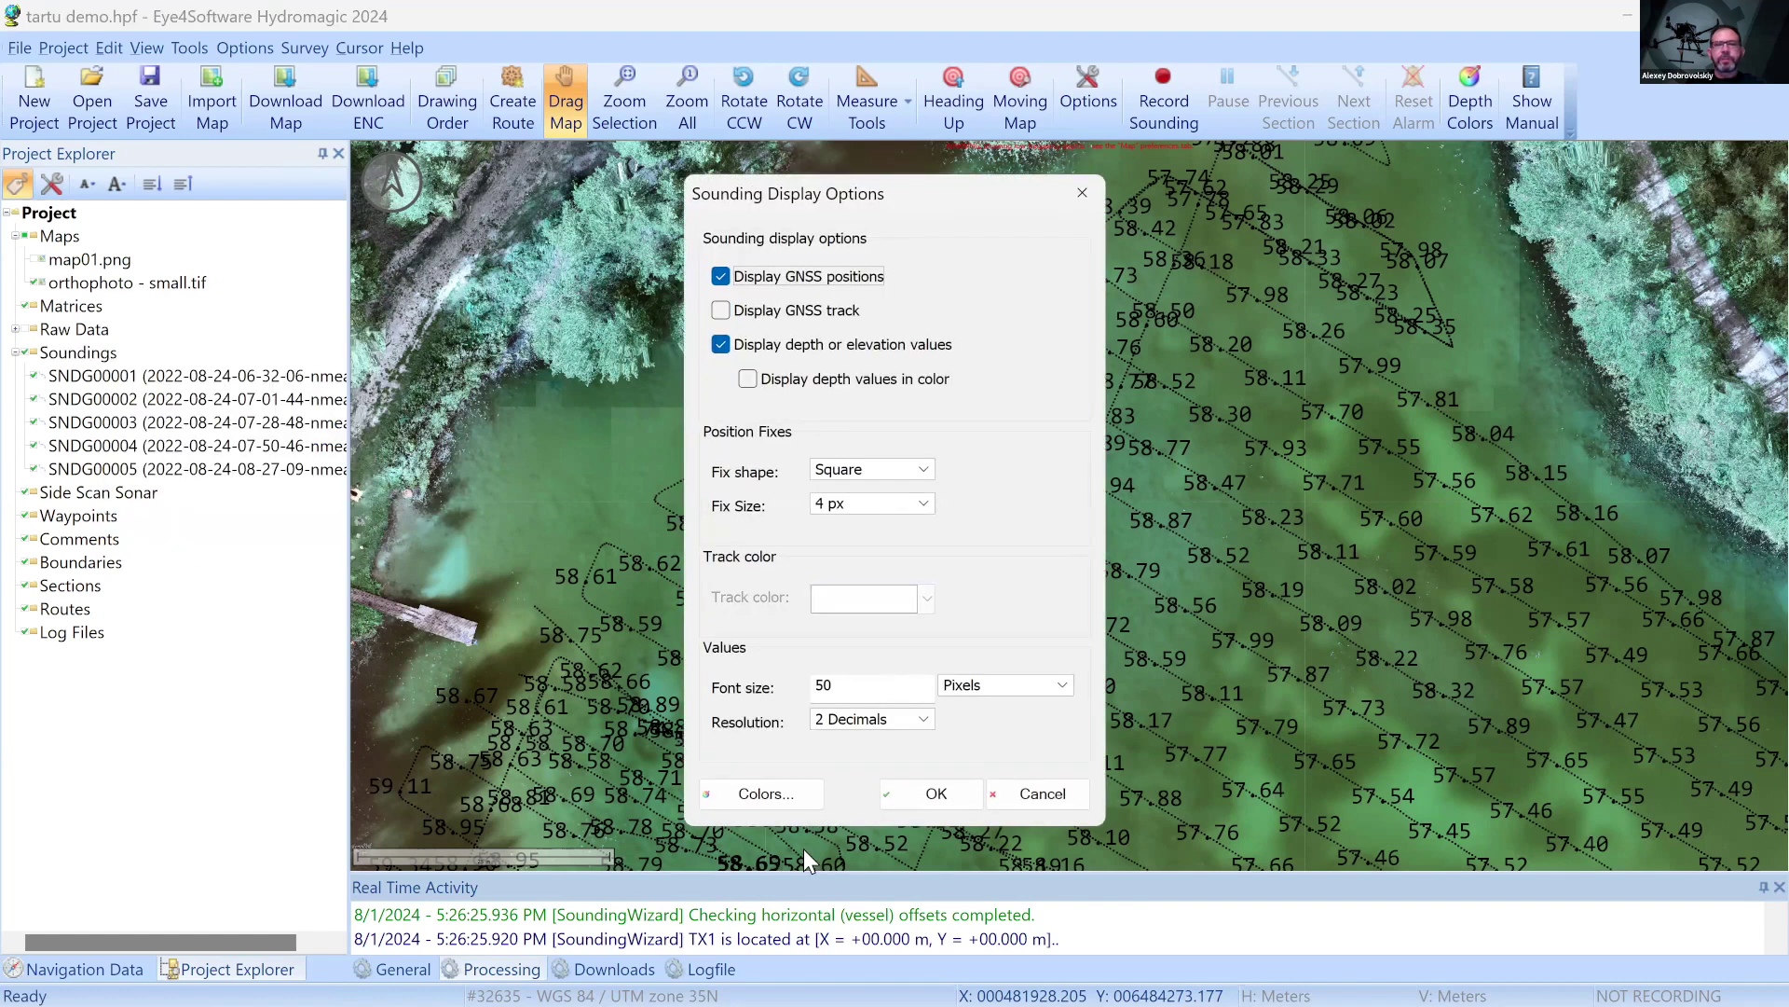
click(761, 793)
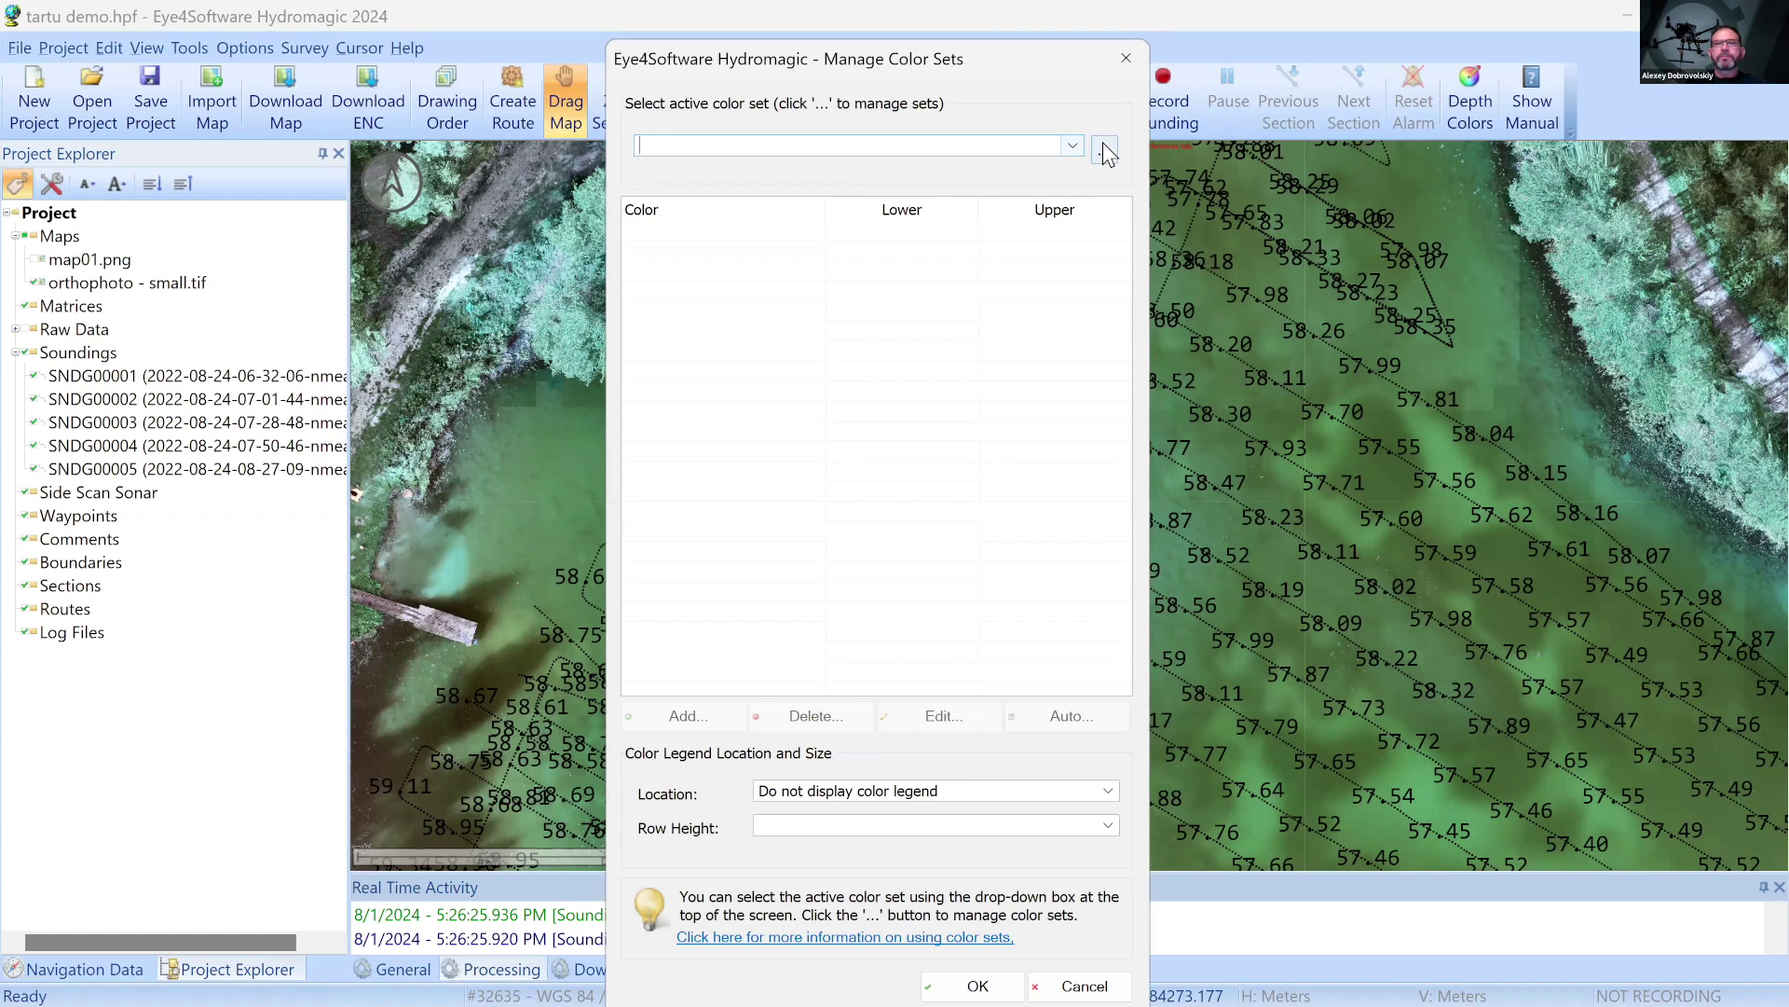
click(1101, 147)
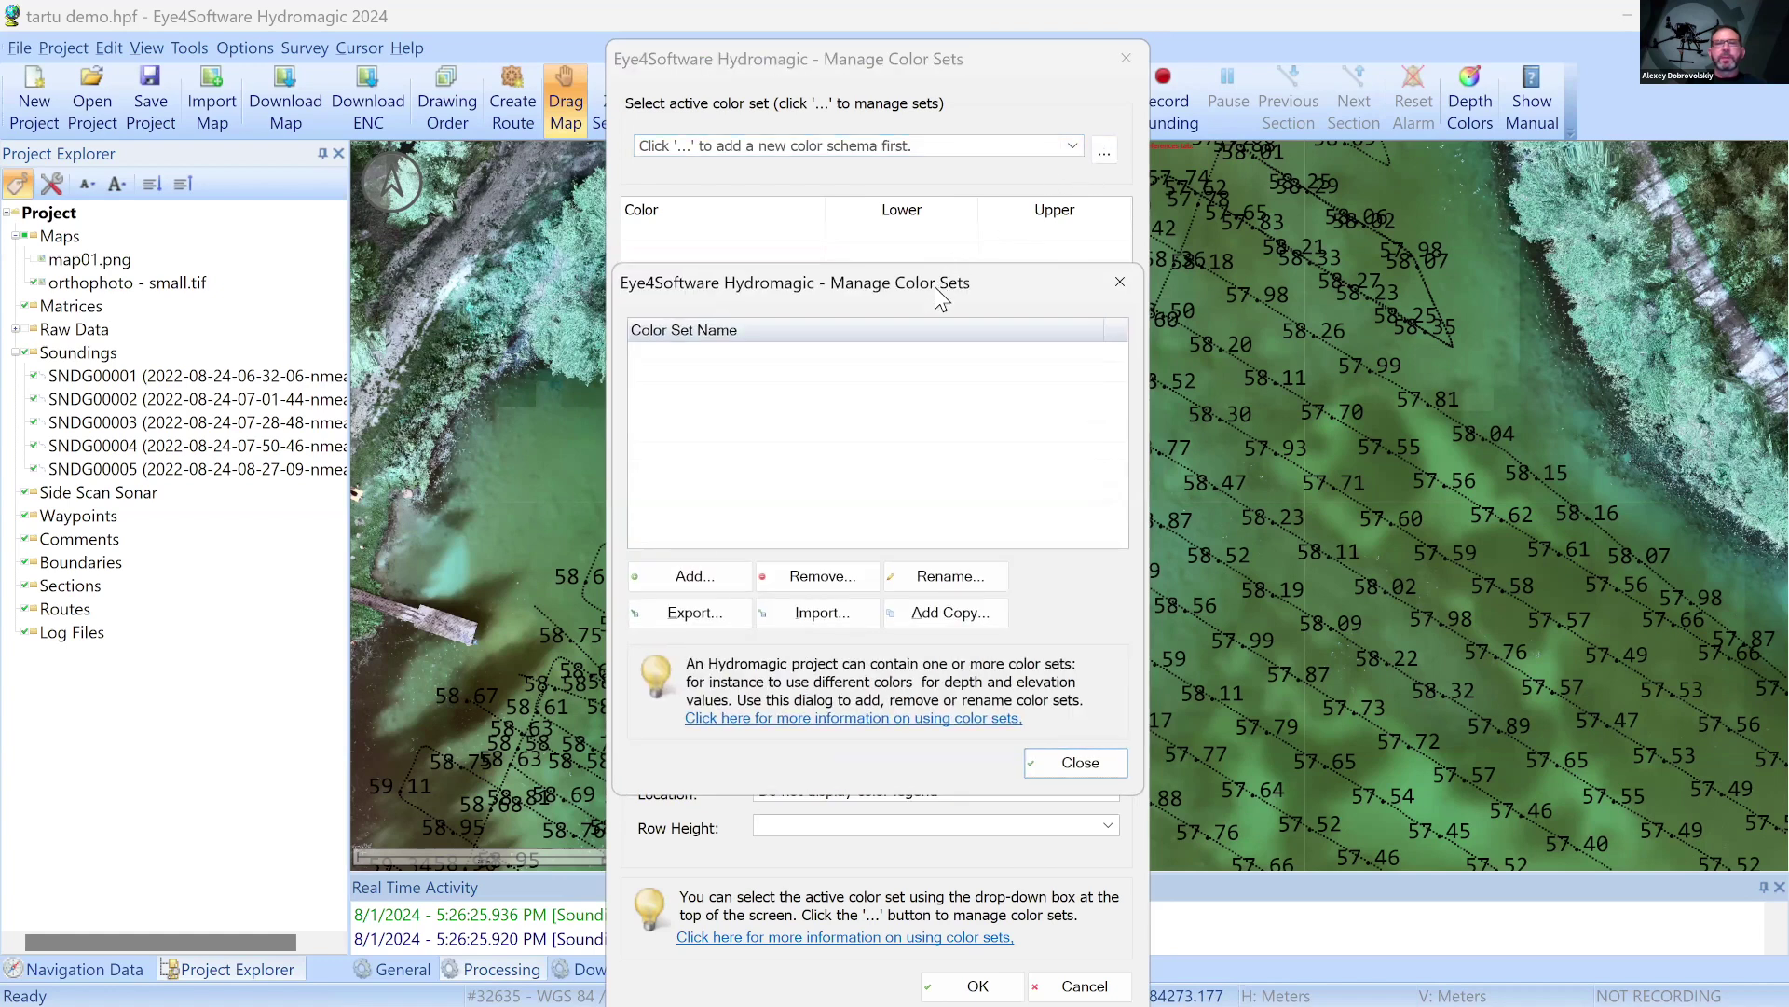
click(610, 511)
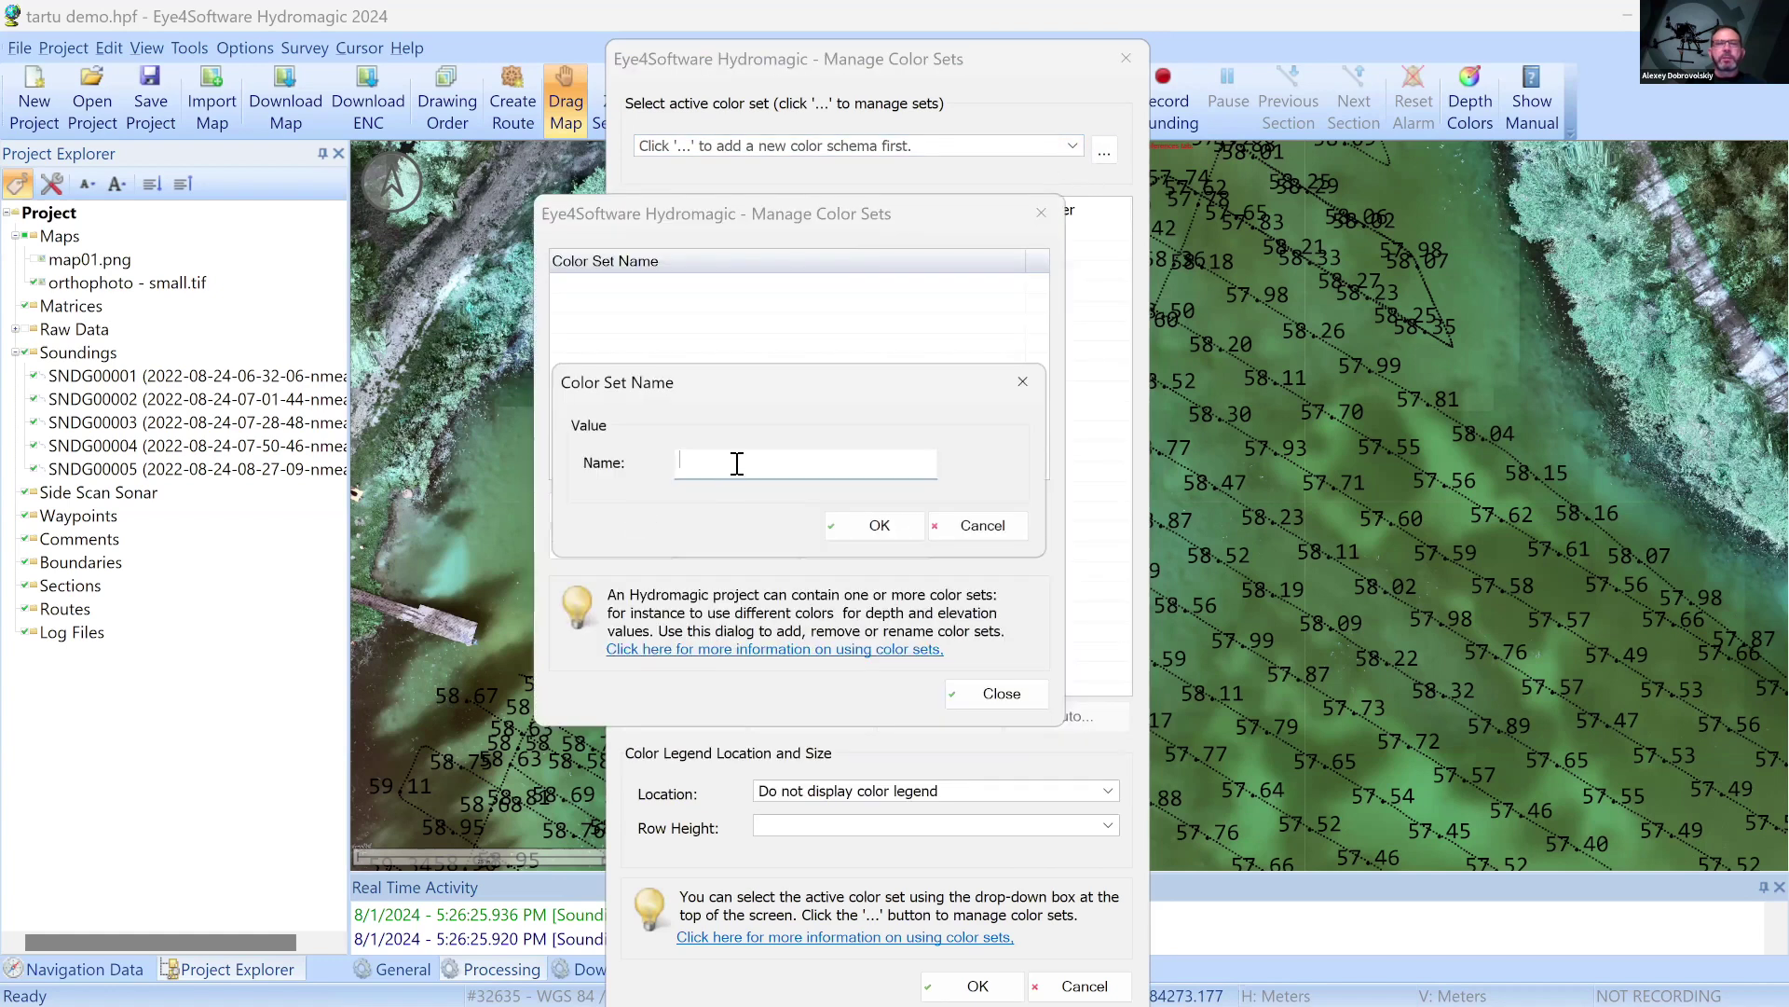
text(Elevations pale)
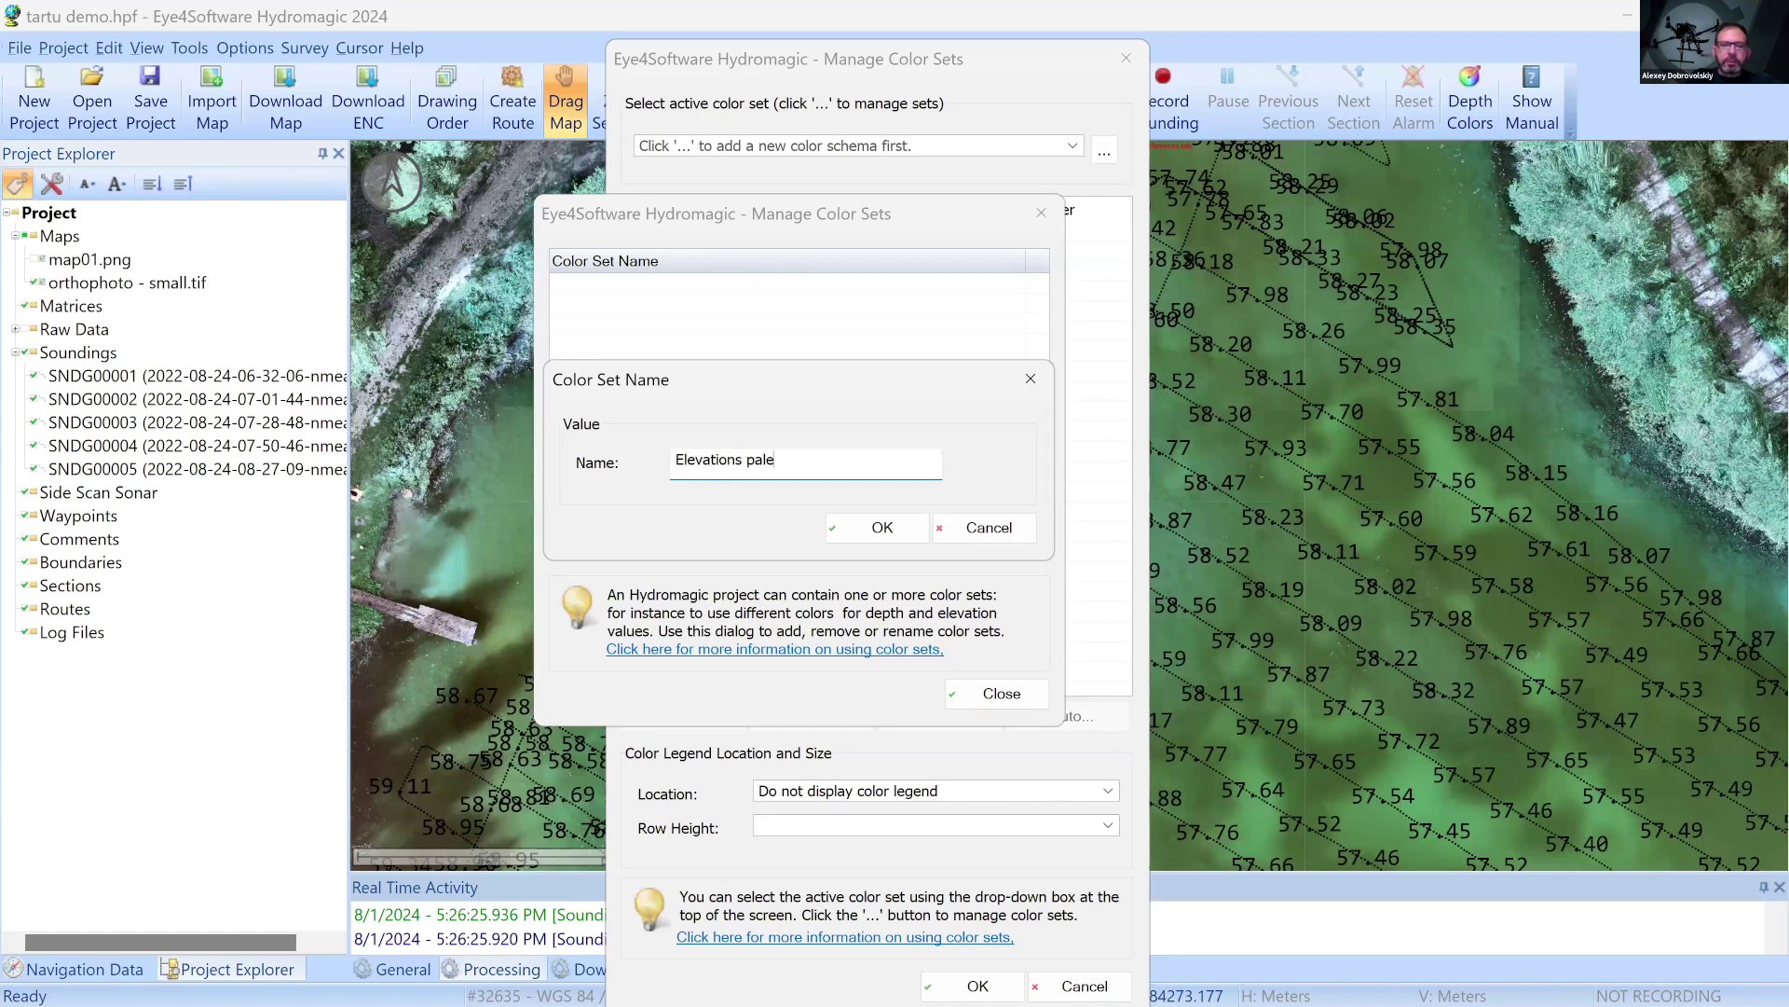
text(tte)
click(881, 528)
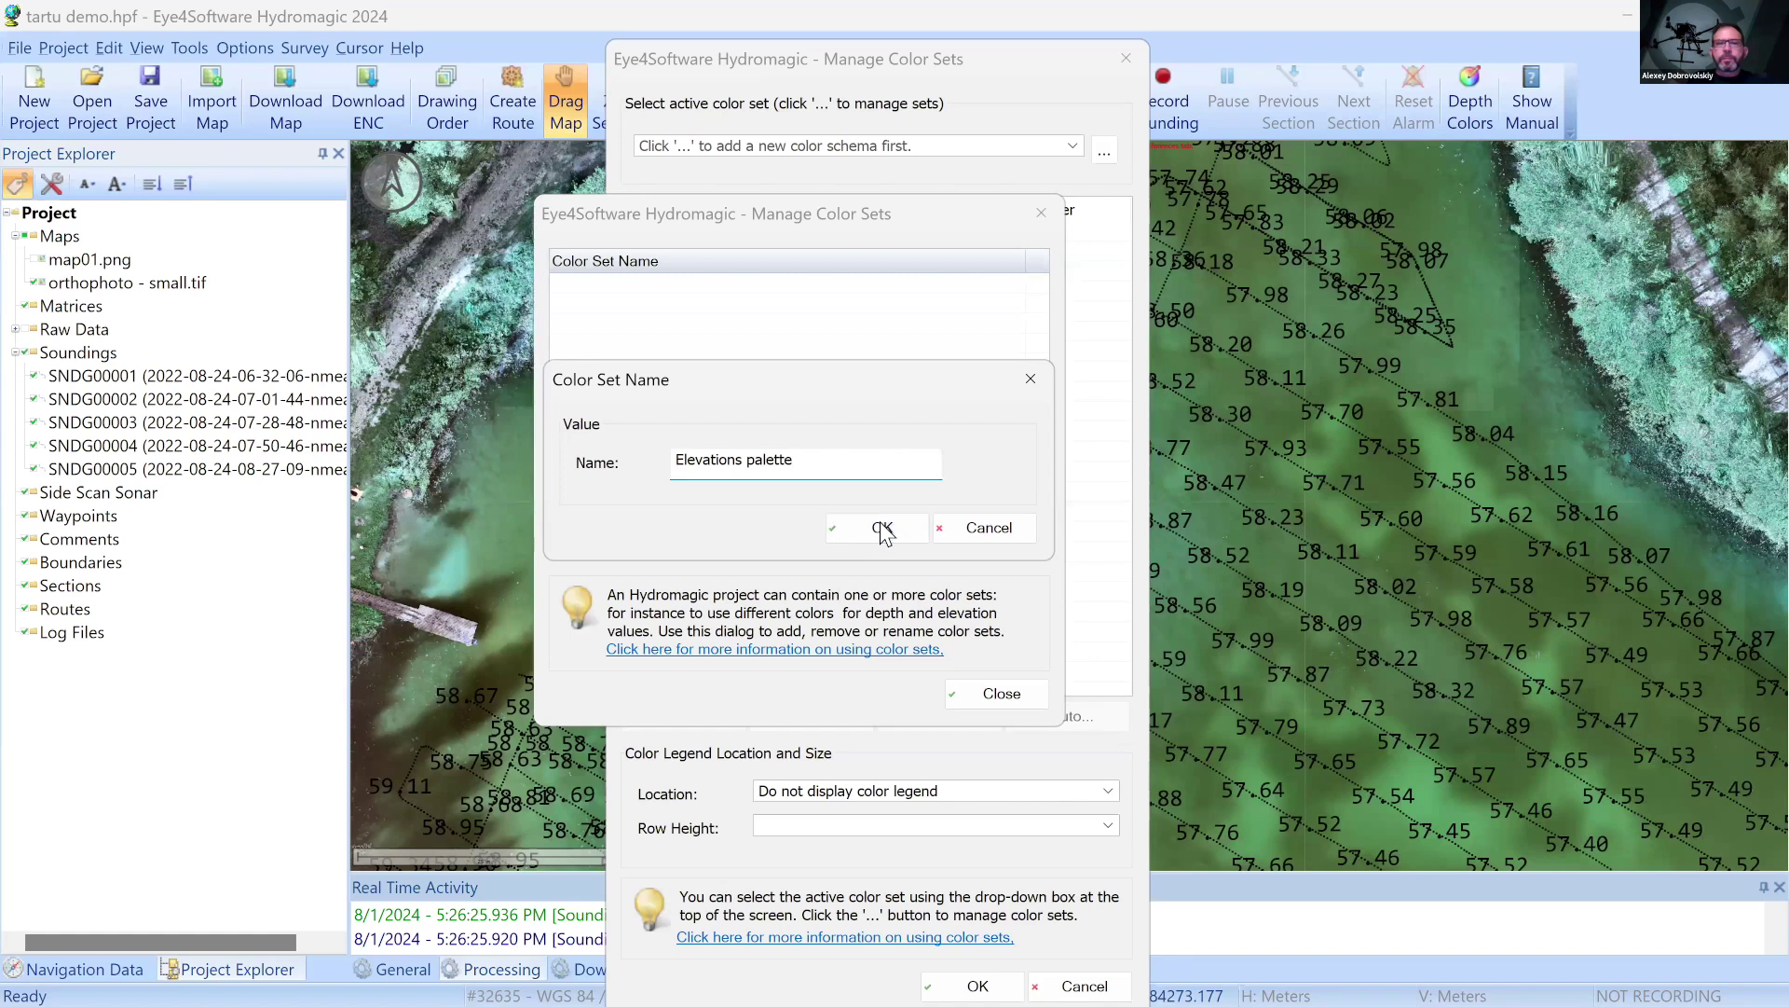
click(999, 693)
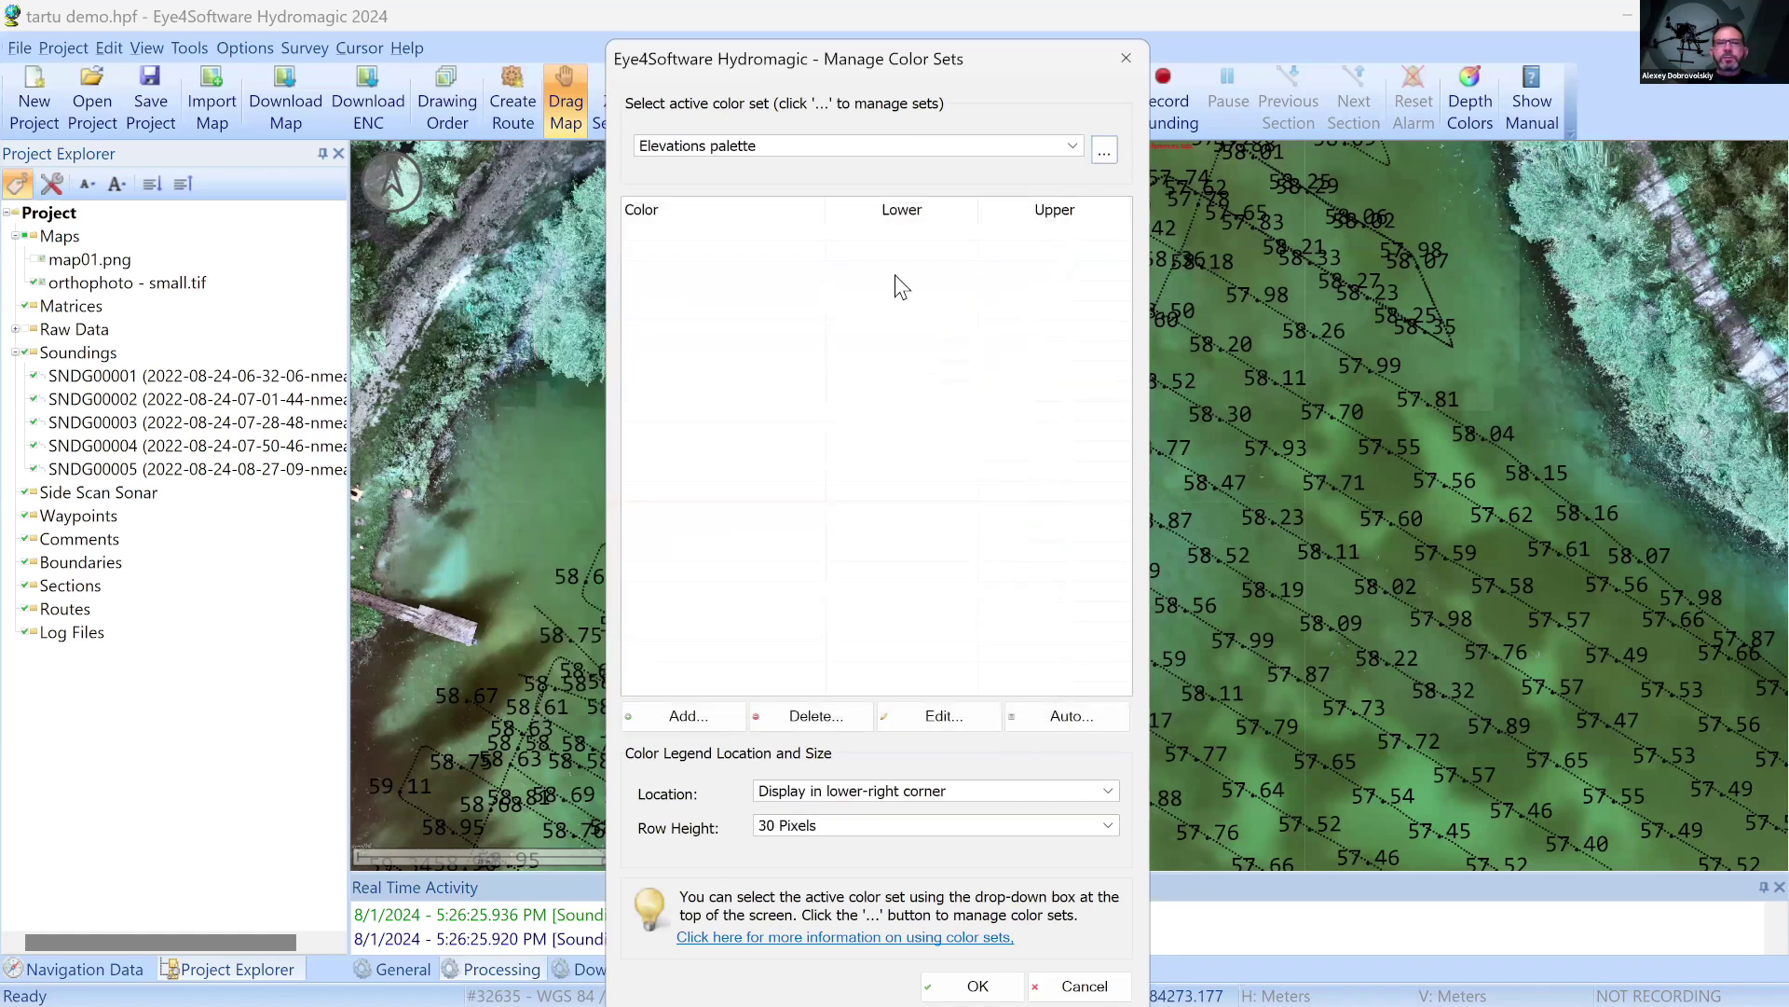
Generate the palette's color ranges automatically with all colors, minimum 57, maximum 60, interval 0.1 and Reverse Colors enabled
click(1071, 719)
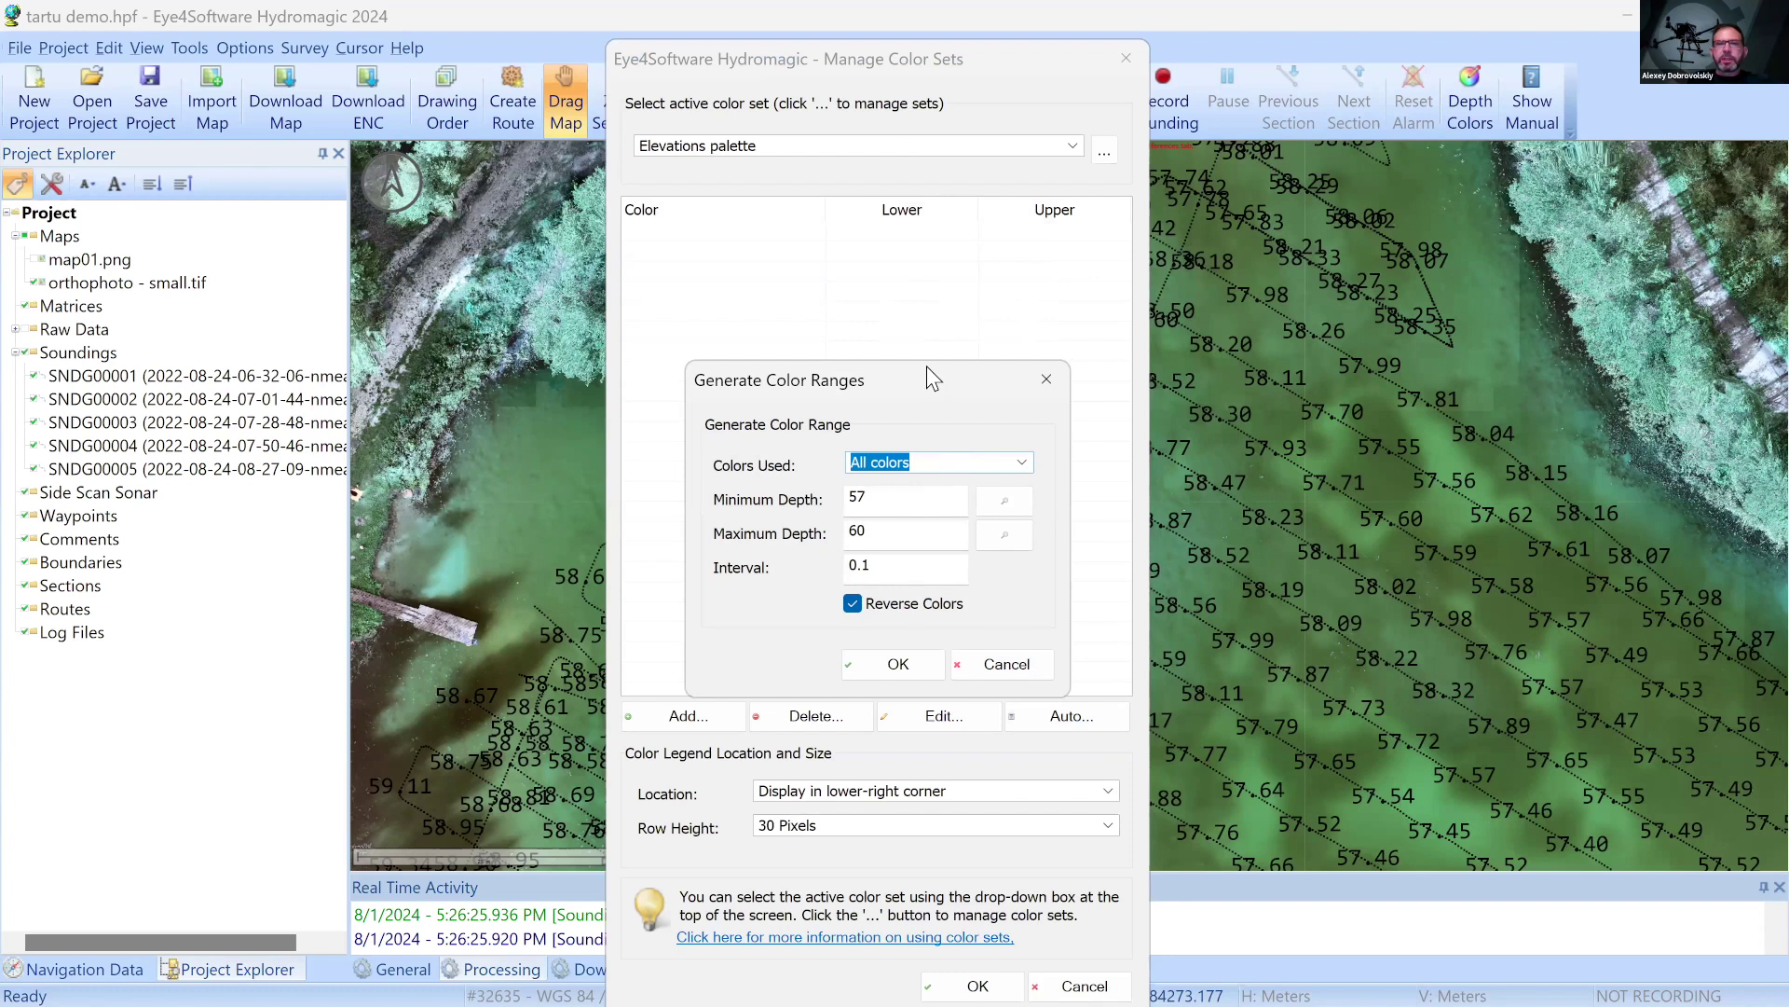
drag(926, 365, 932, 298)
drag(889, 433, 848, 428)
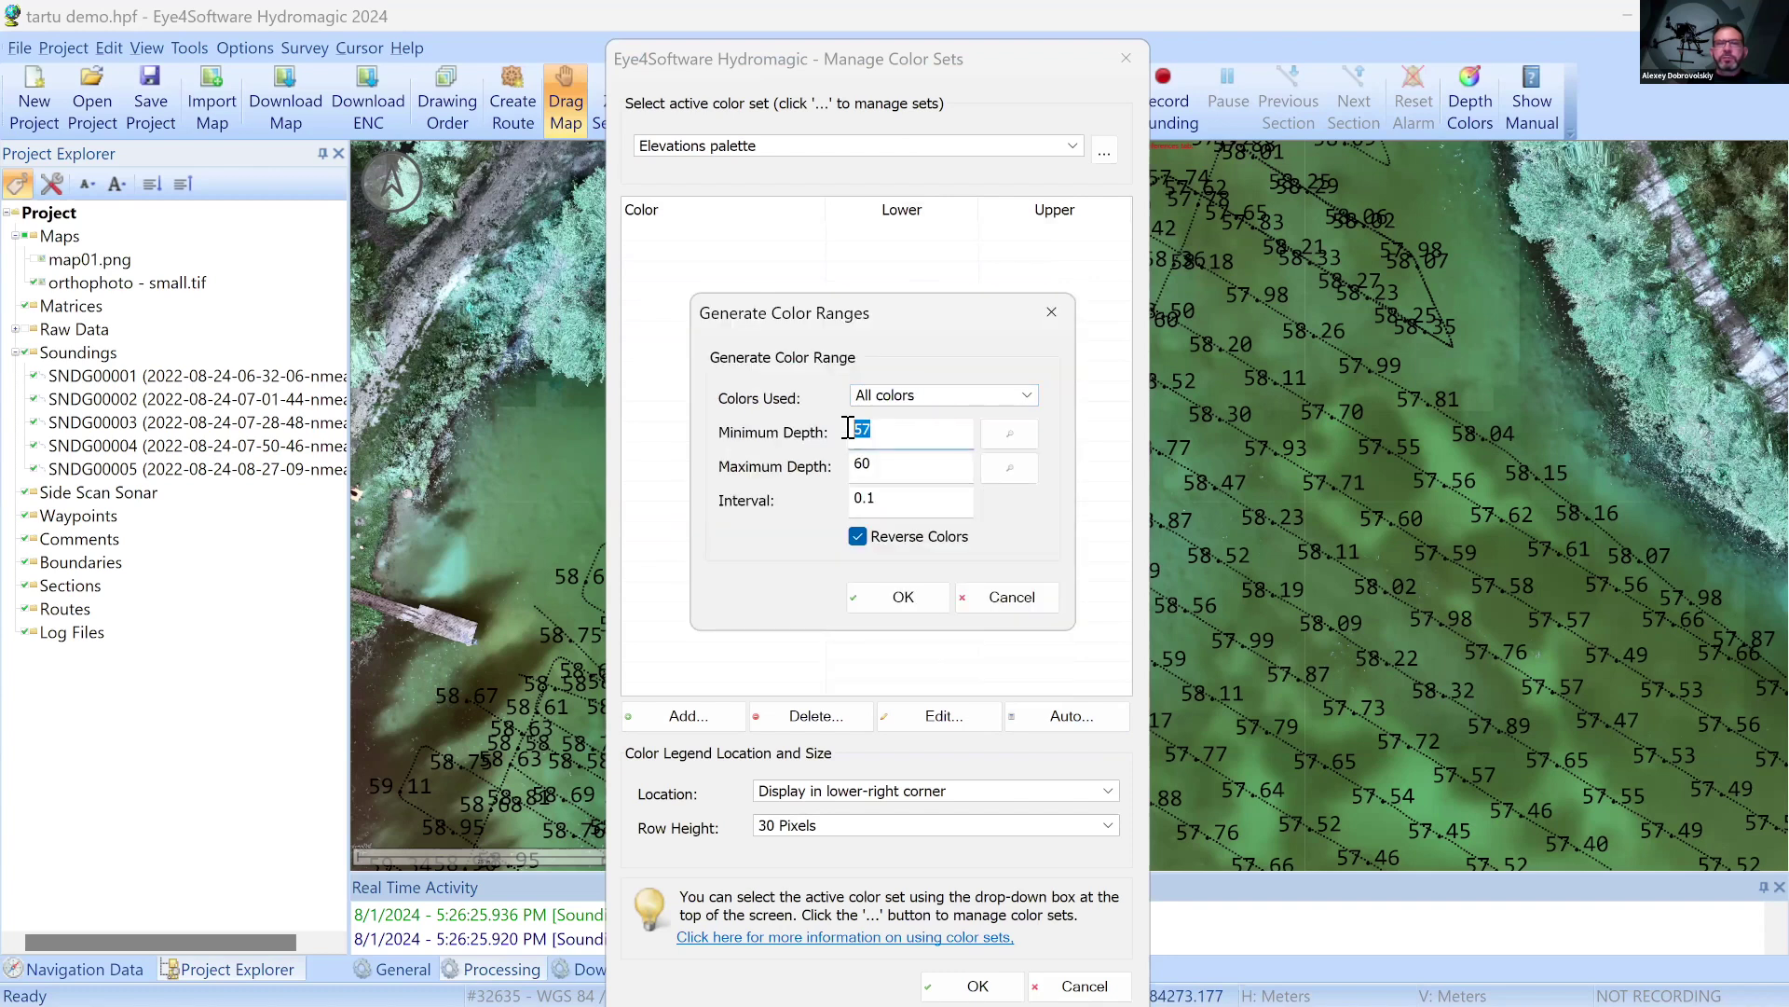
click(910, 458)
click(903, 432)
drag(902, 313, 894, 301)
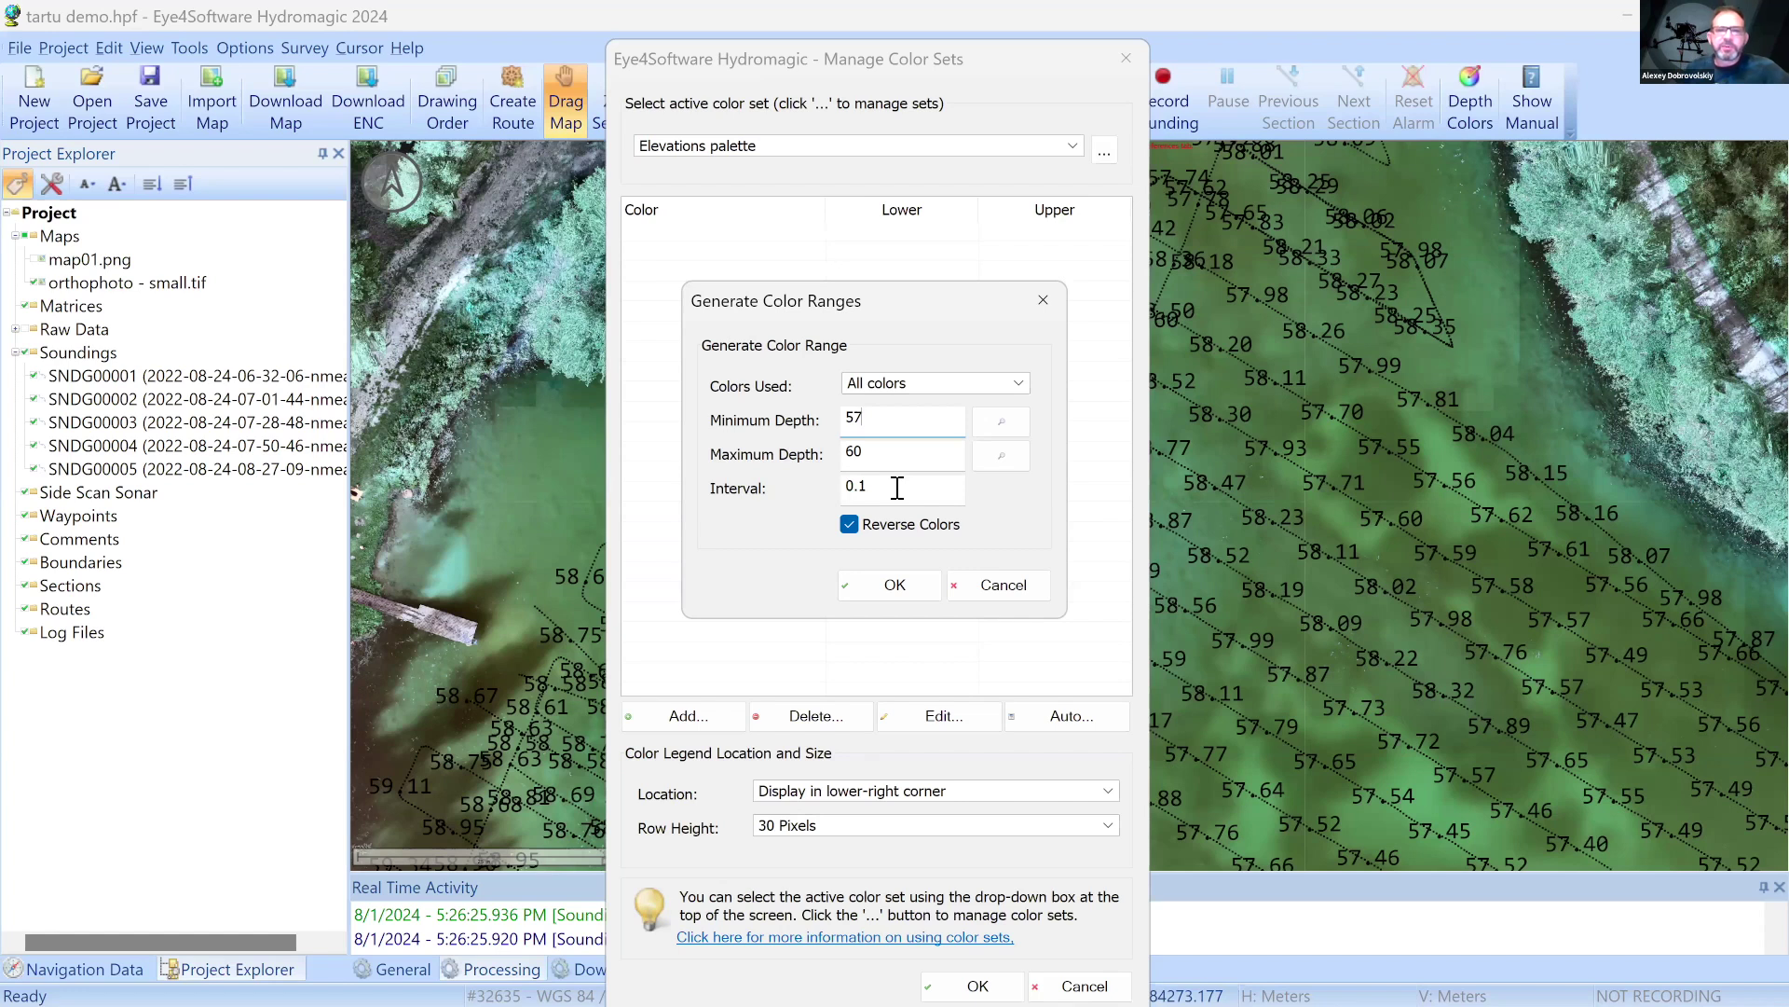
click(904, 587)
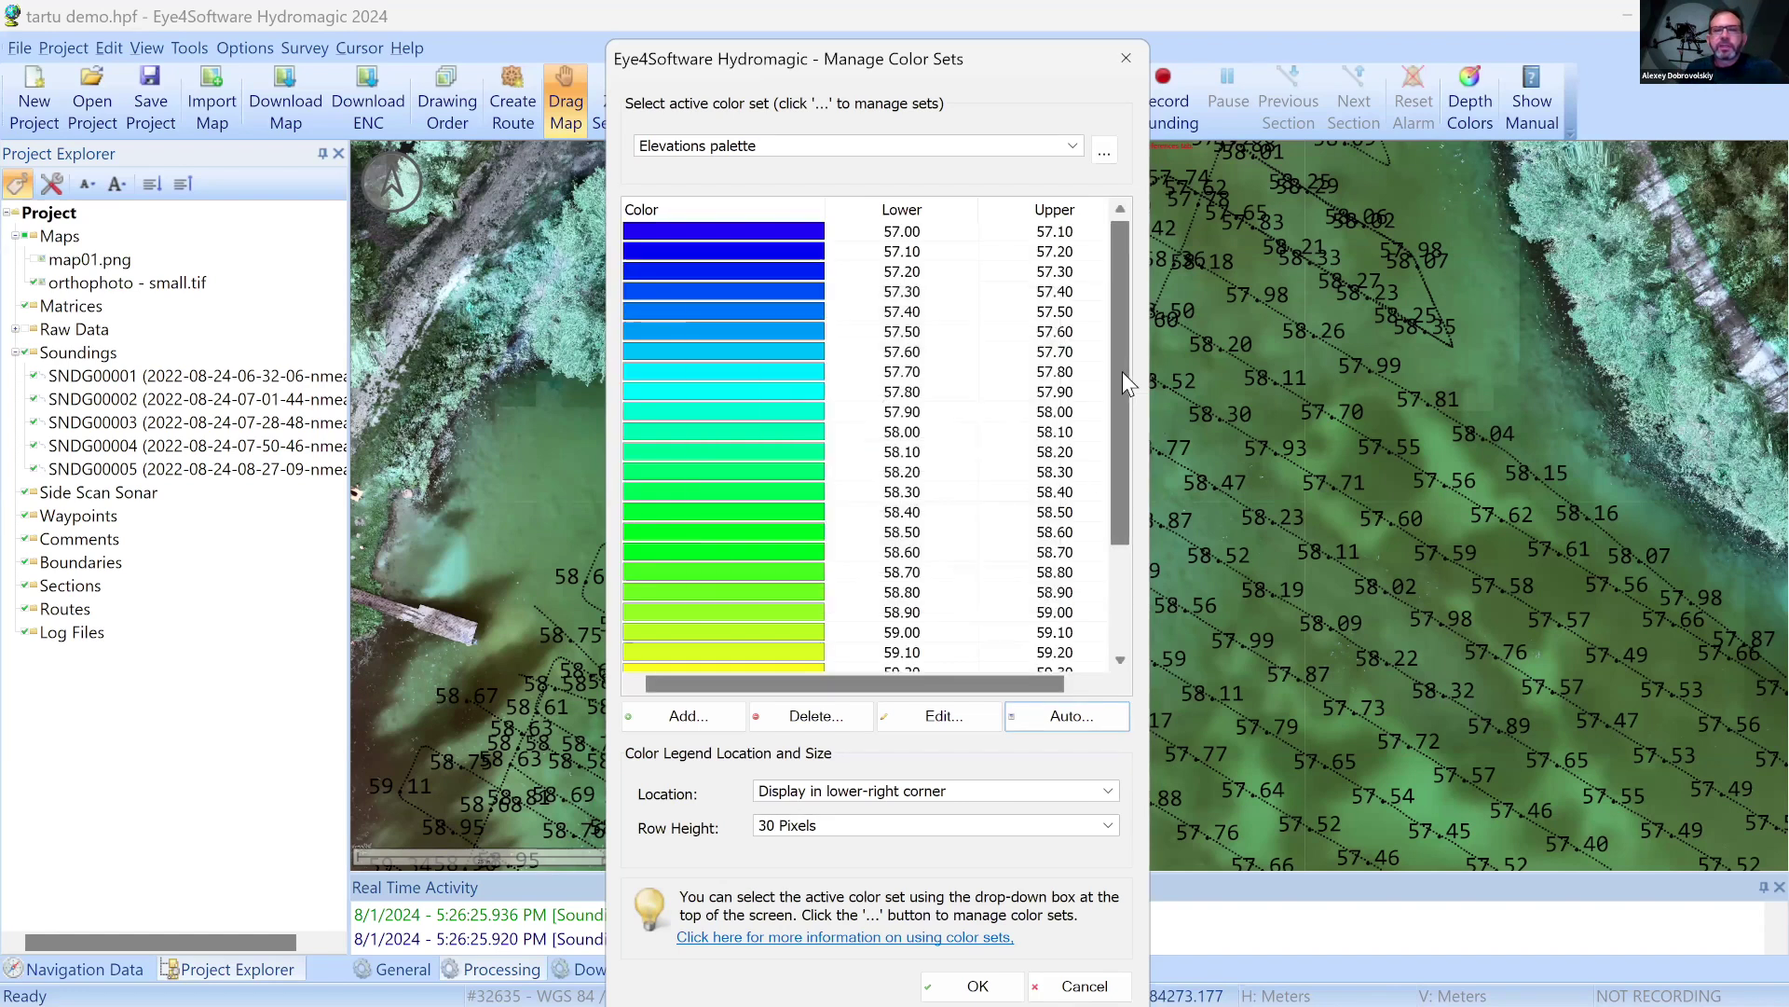
Review the color list and regenerate the ranges from 57 to 60 at 0.1 intervals, keeping Reverse Colors enabled
drag(1122, 371, 1116, 531)
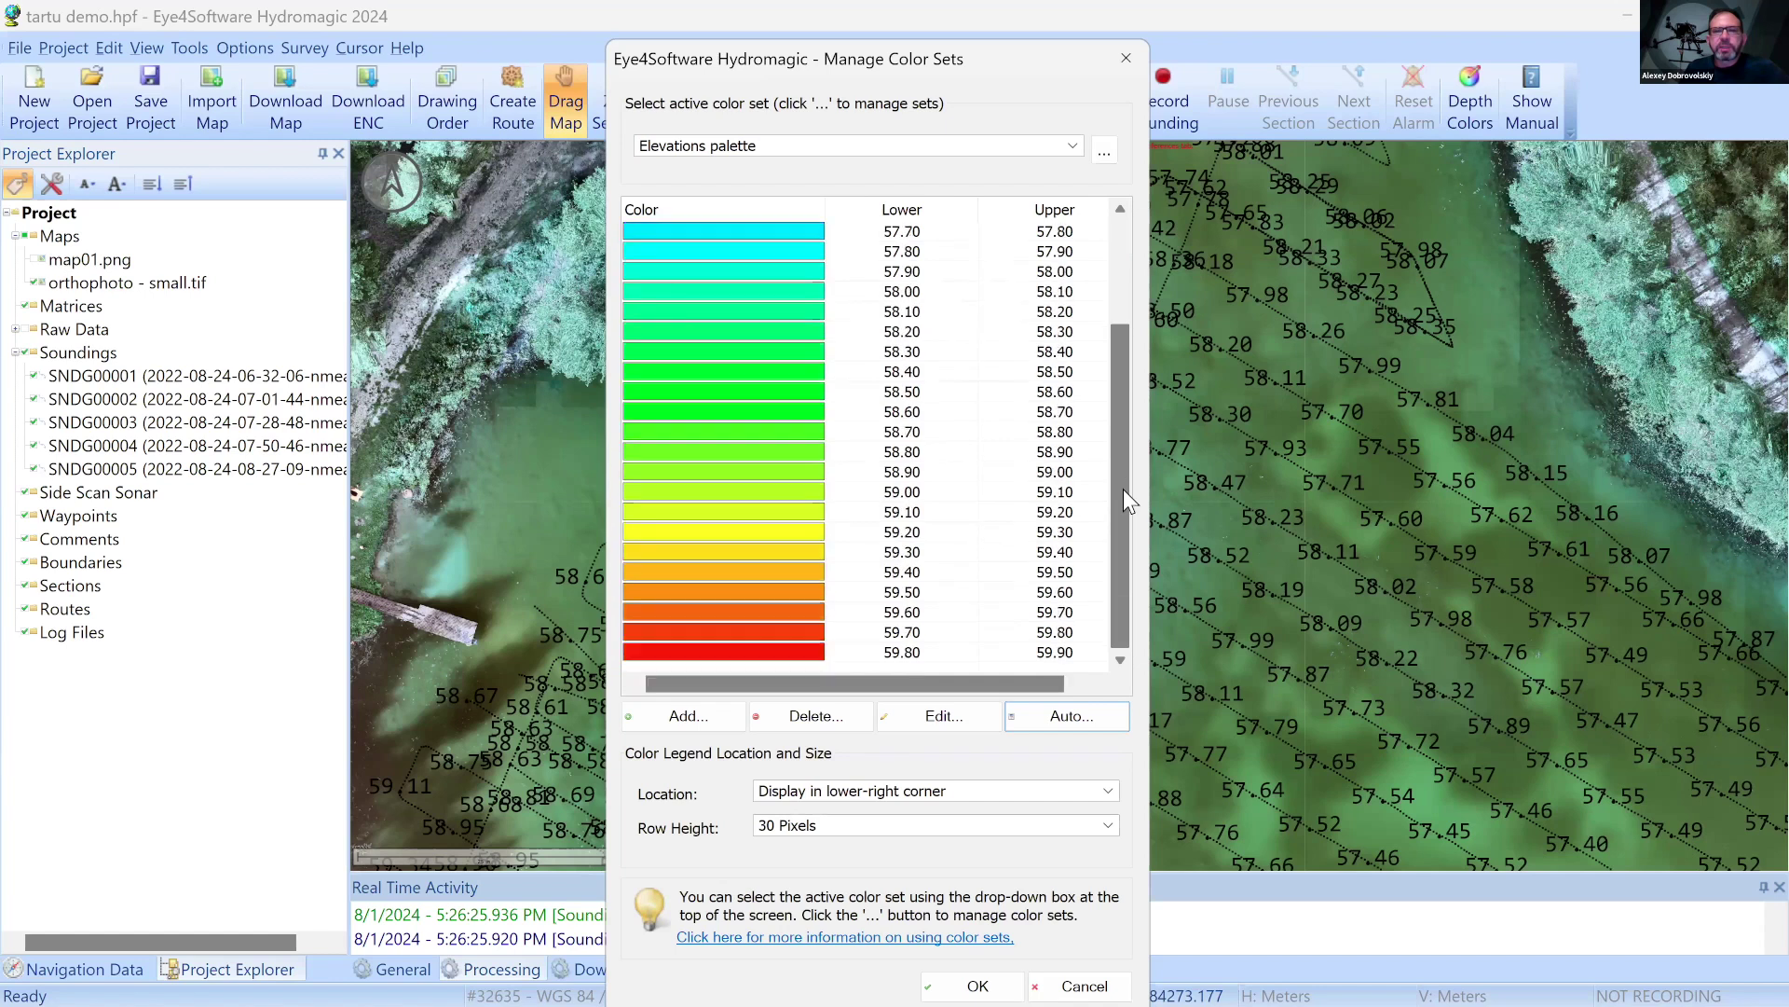
scroll(1122, 489, up, 2)
click(1051, 718)
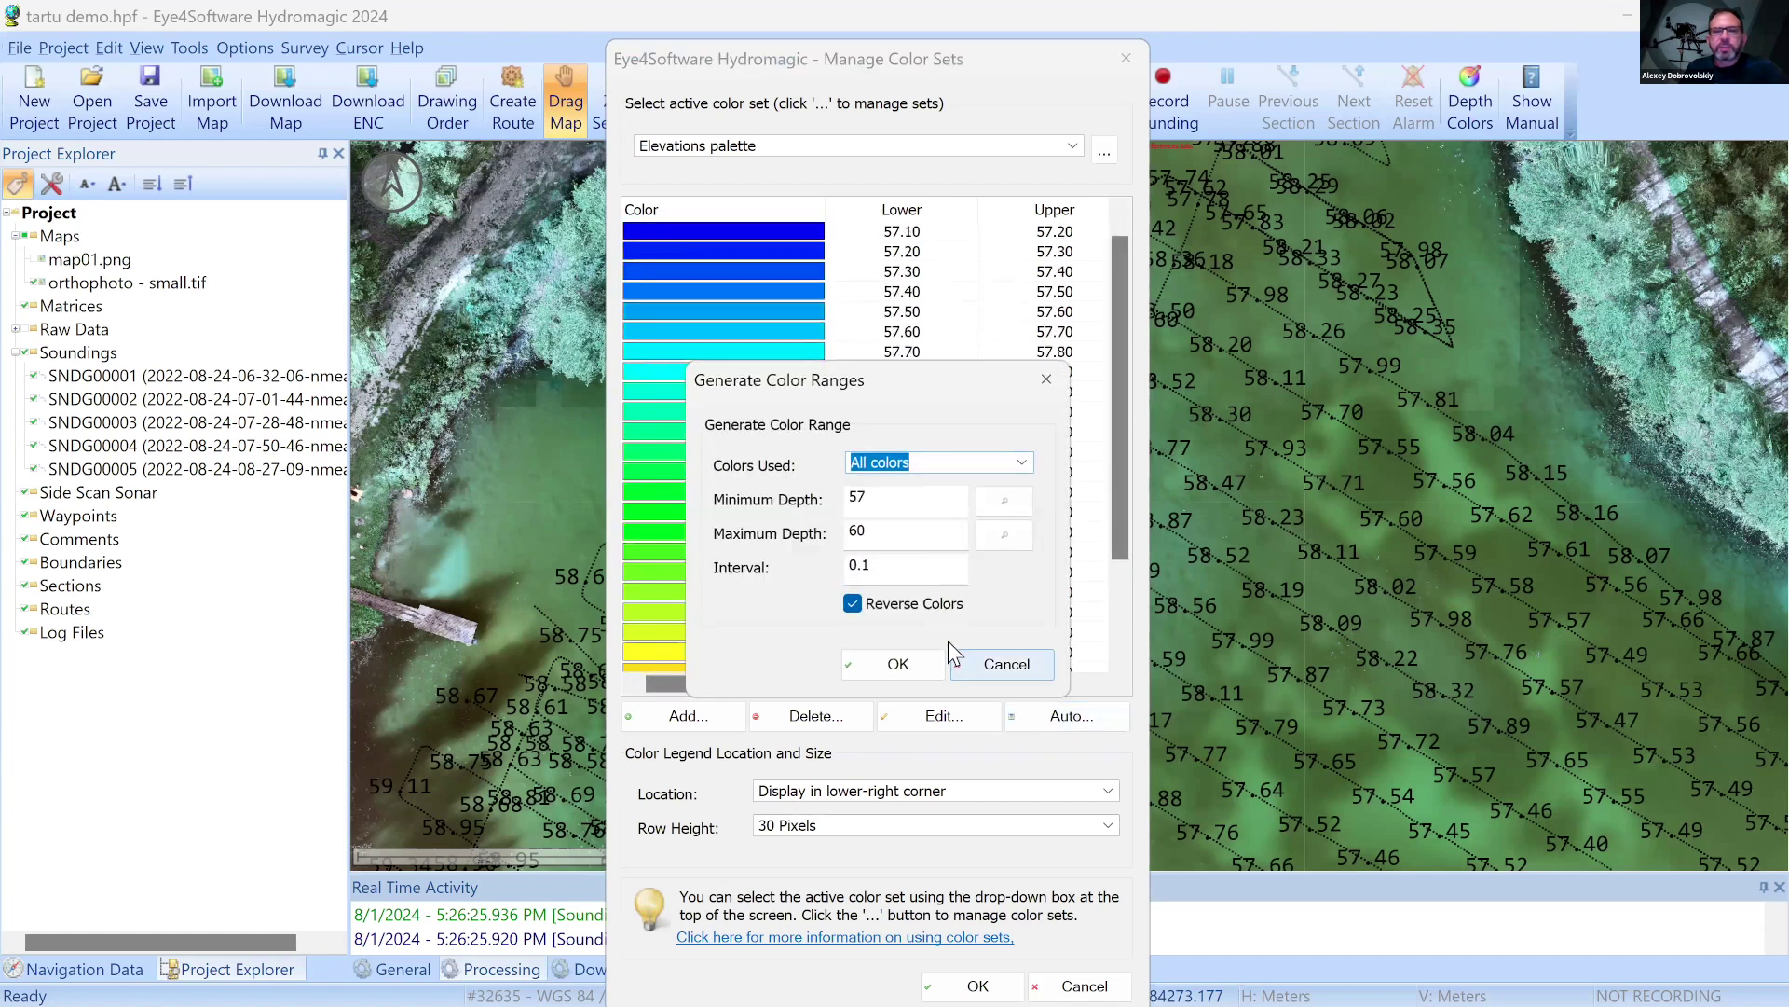
click(860, 606)
click(856, 606)
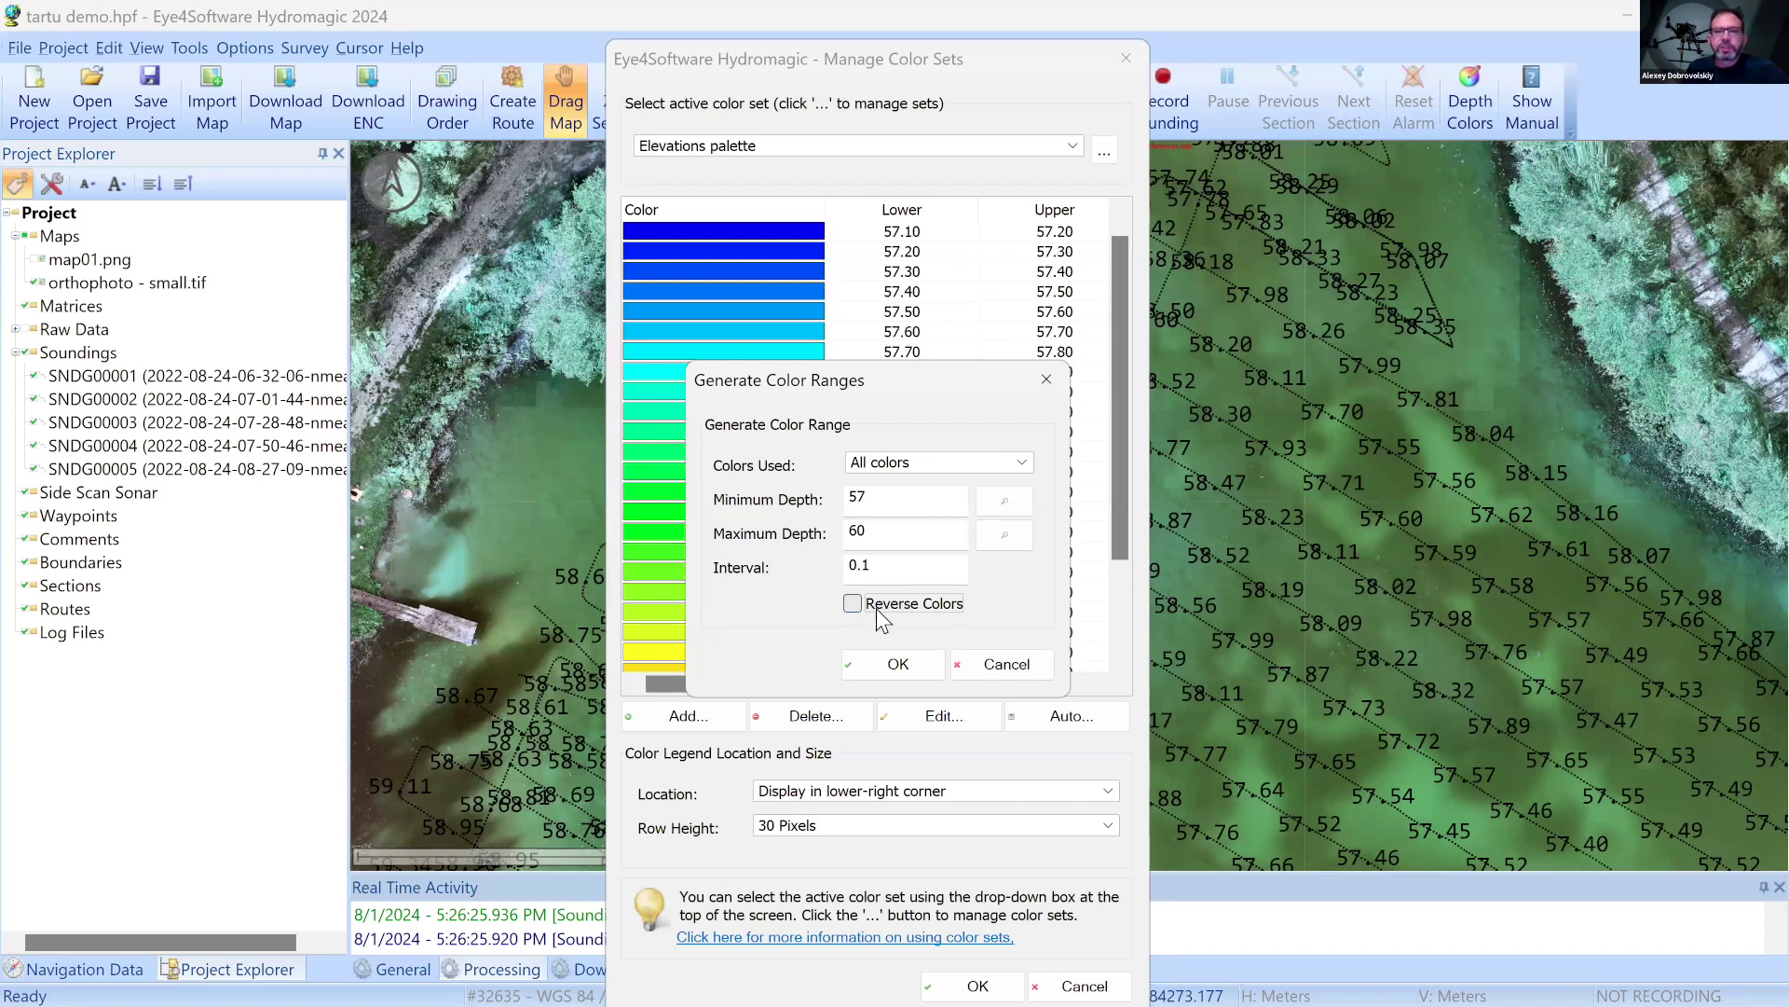
click(854, 604)
click(901, 665)
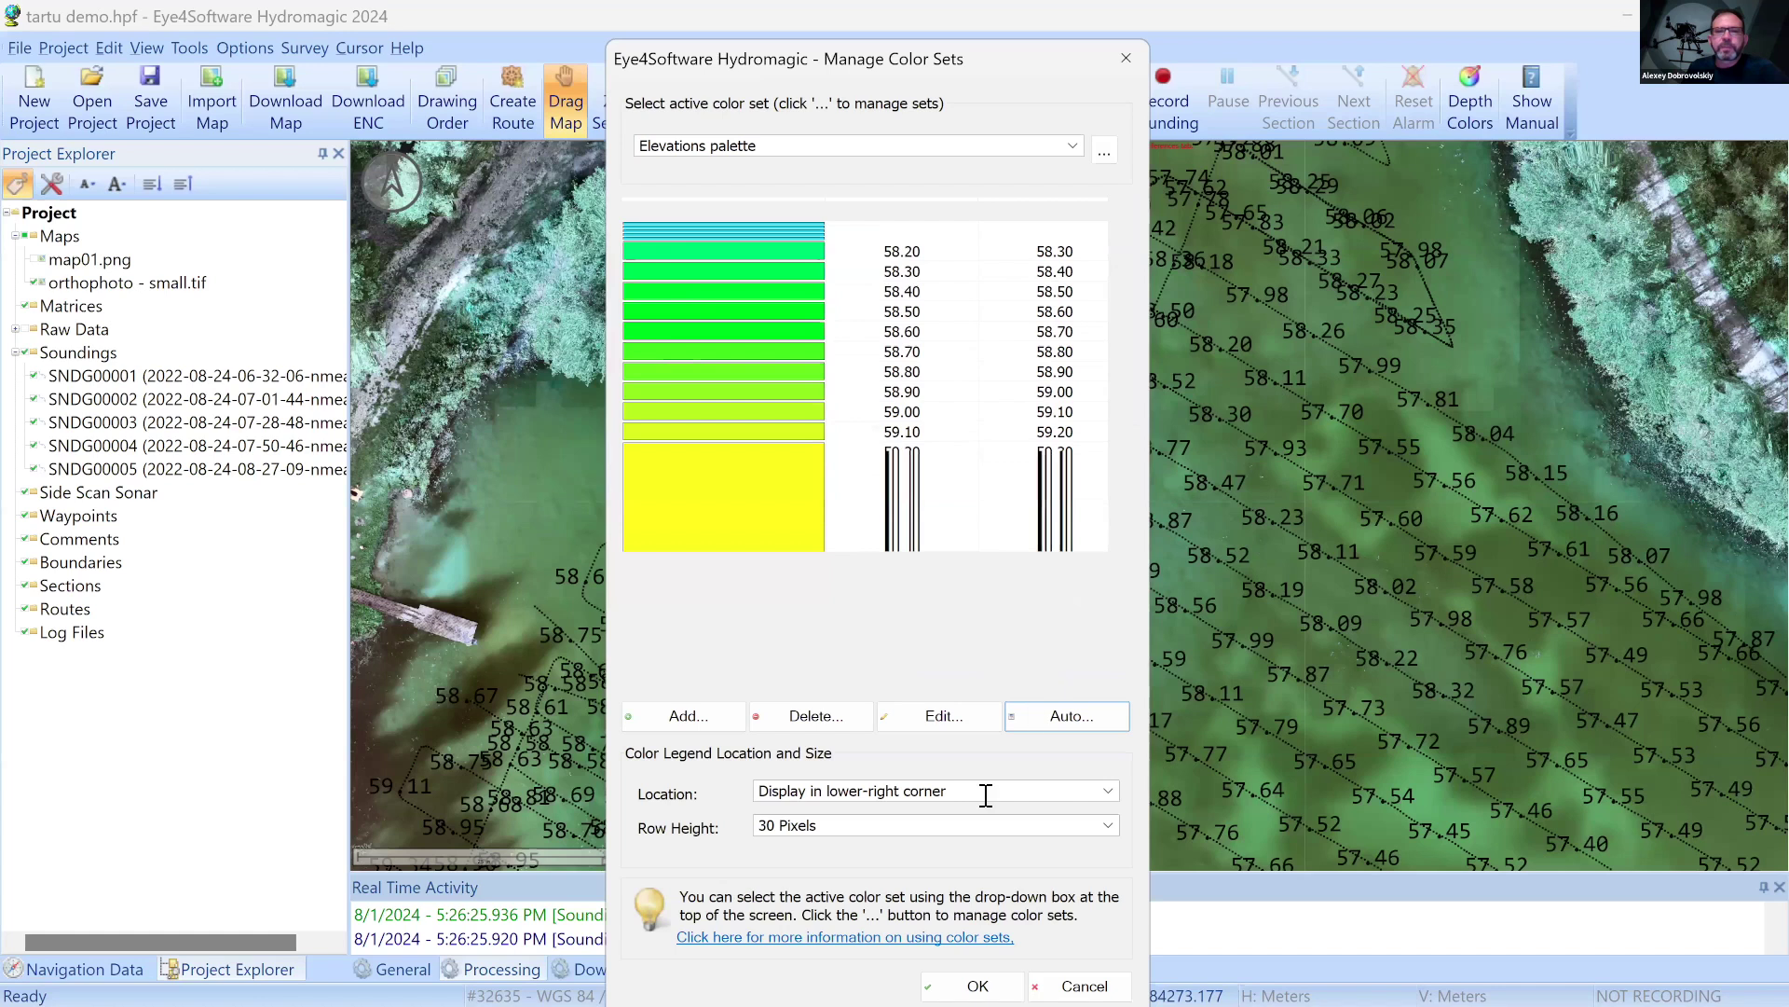
drag(1121, 461, 1121, 519)
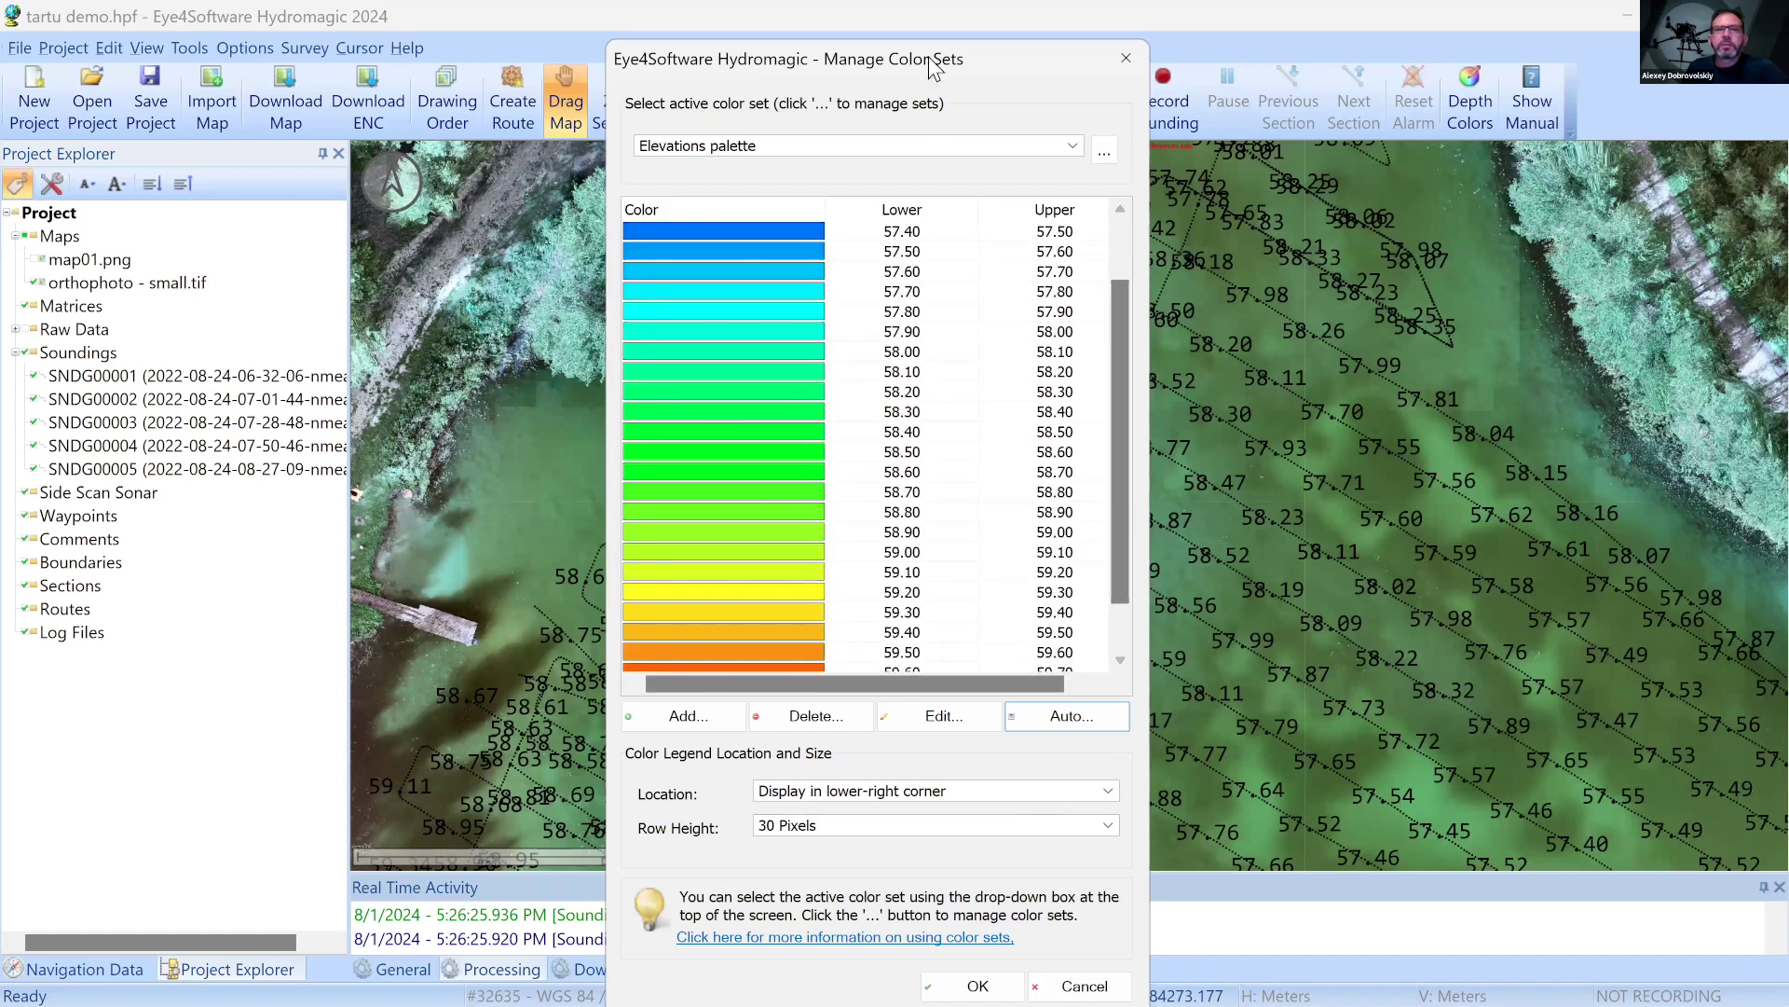
Apply the Elevations palette and the sounding display options to the map, and inspect the colored survey tracks
click(977, 985)
click(863, 947)
click(851, 943)
click(928, 797)
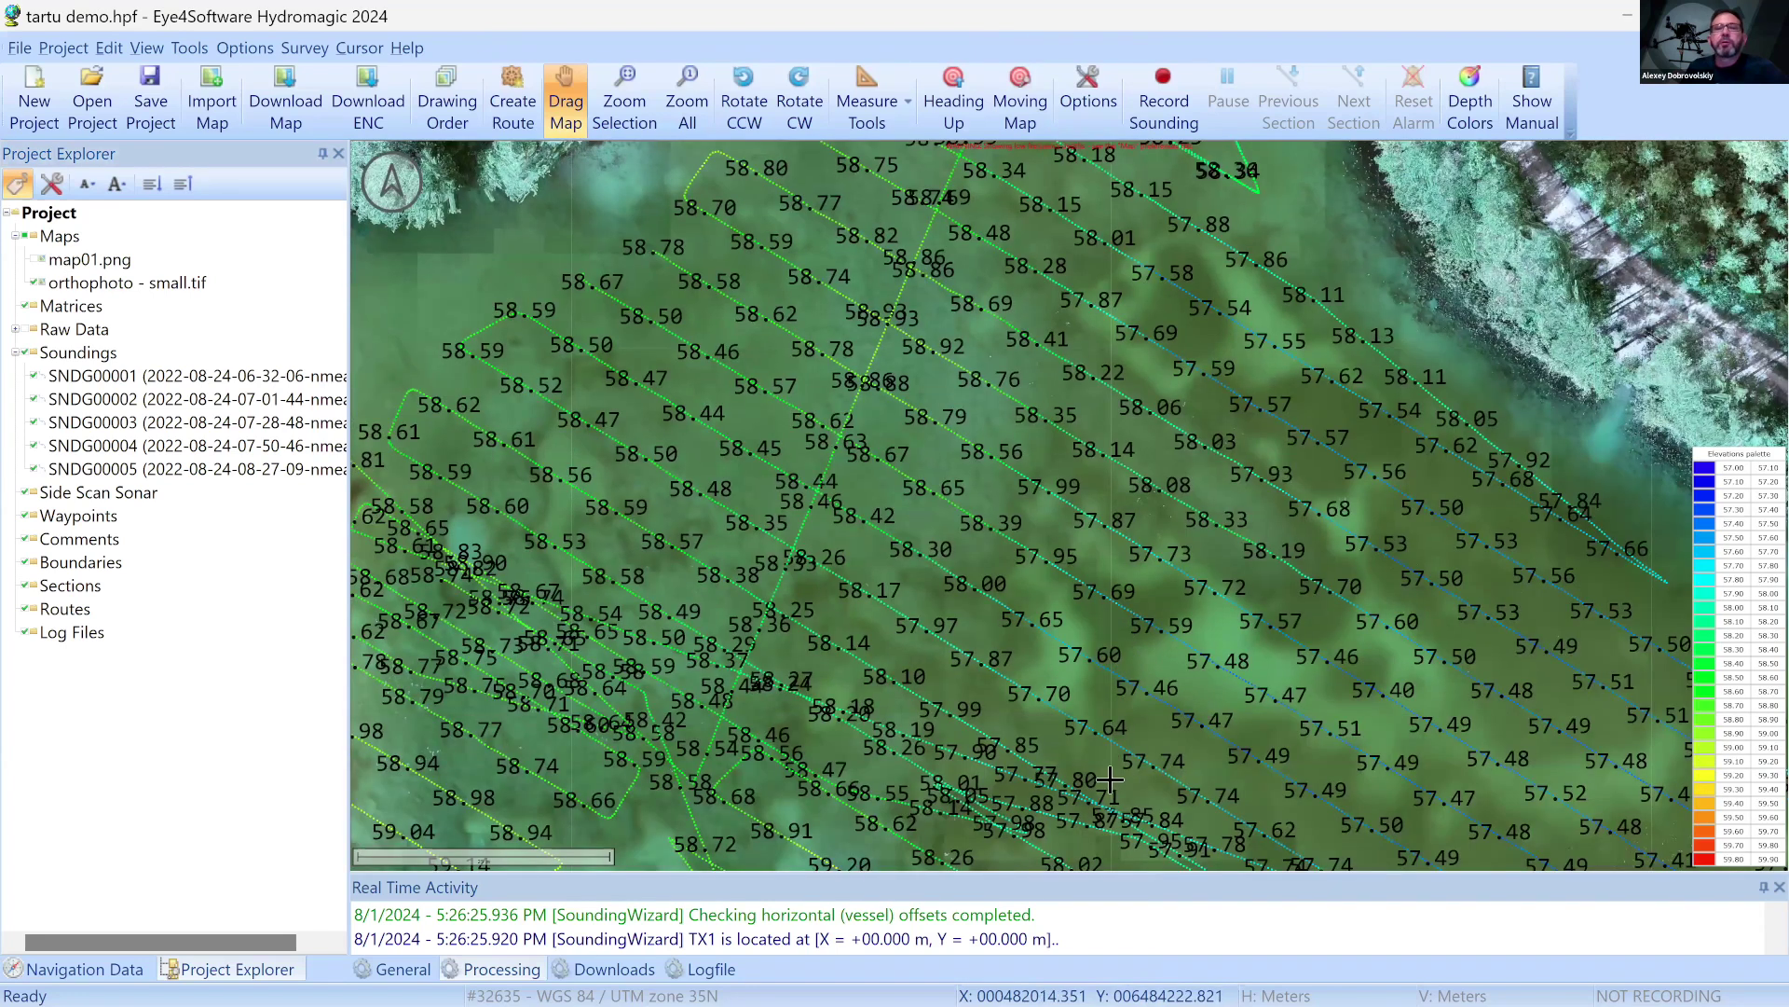
scroll(1111, 772, down, 2)
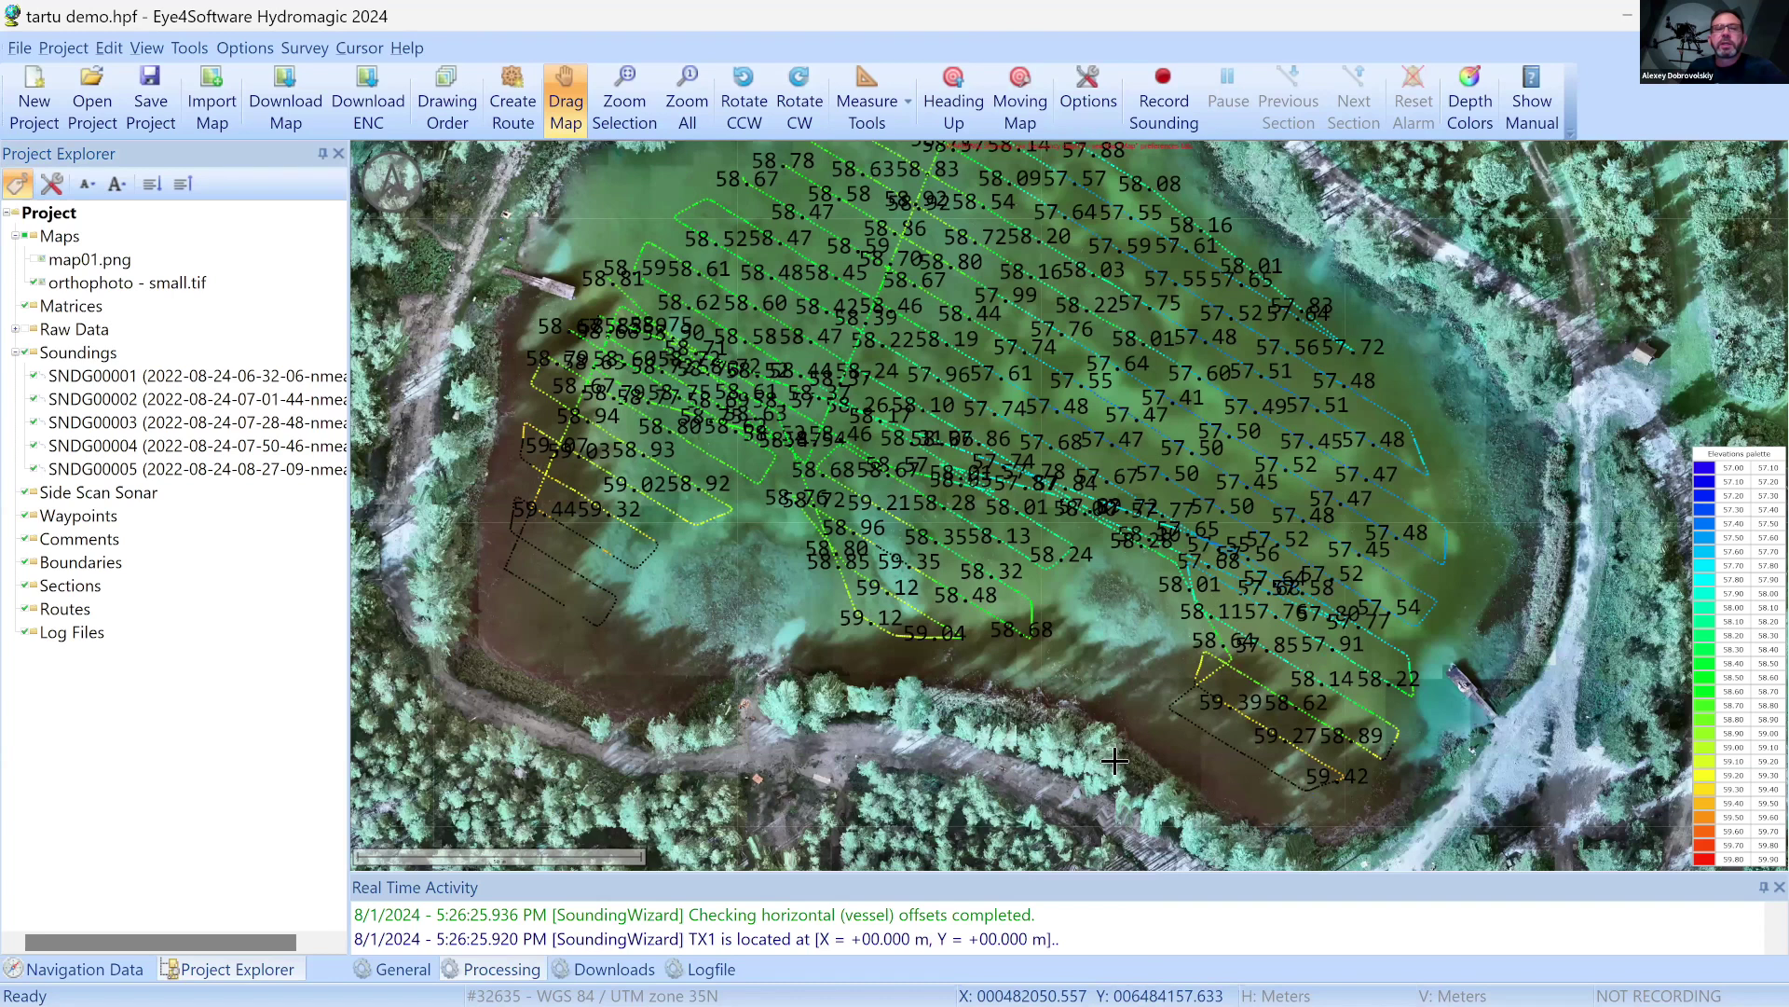
scroll(1114, 761, up, 1)
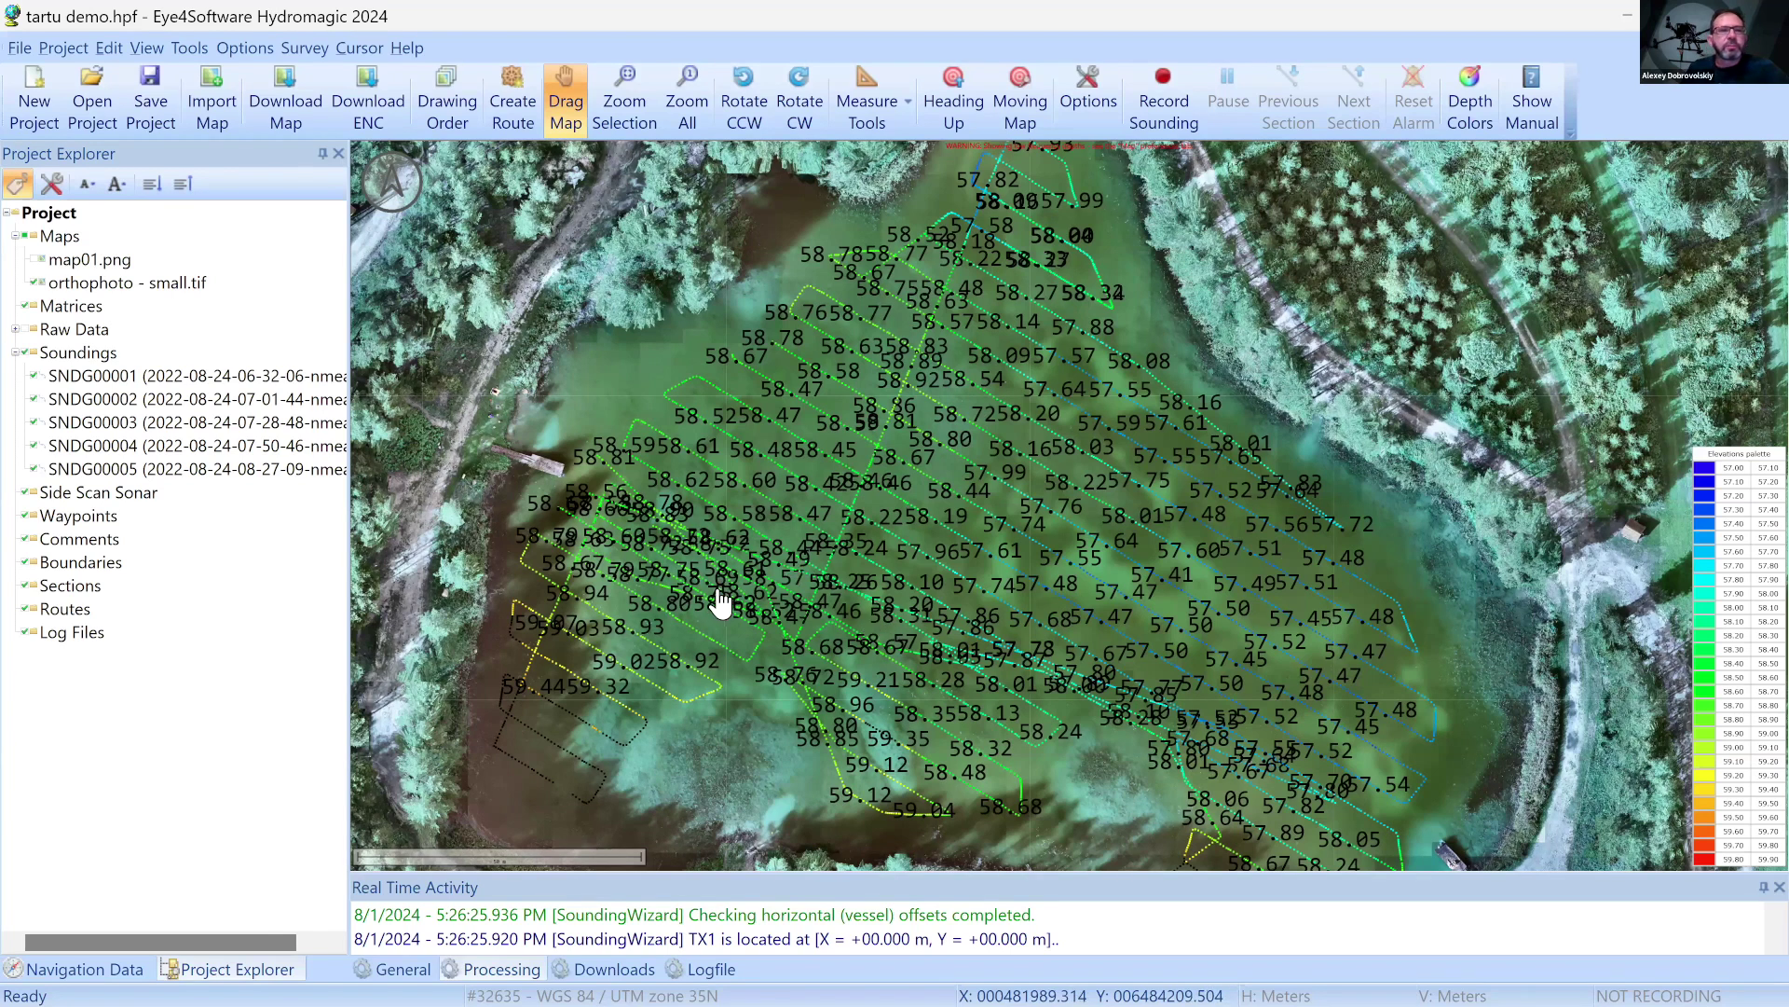
Set up a new matrix with all five soundings as source data and Elevation (Hi Frequency) as the sounding channel
right_click(73, 306)
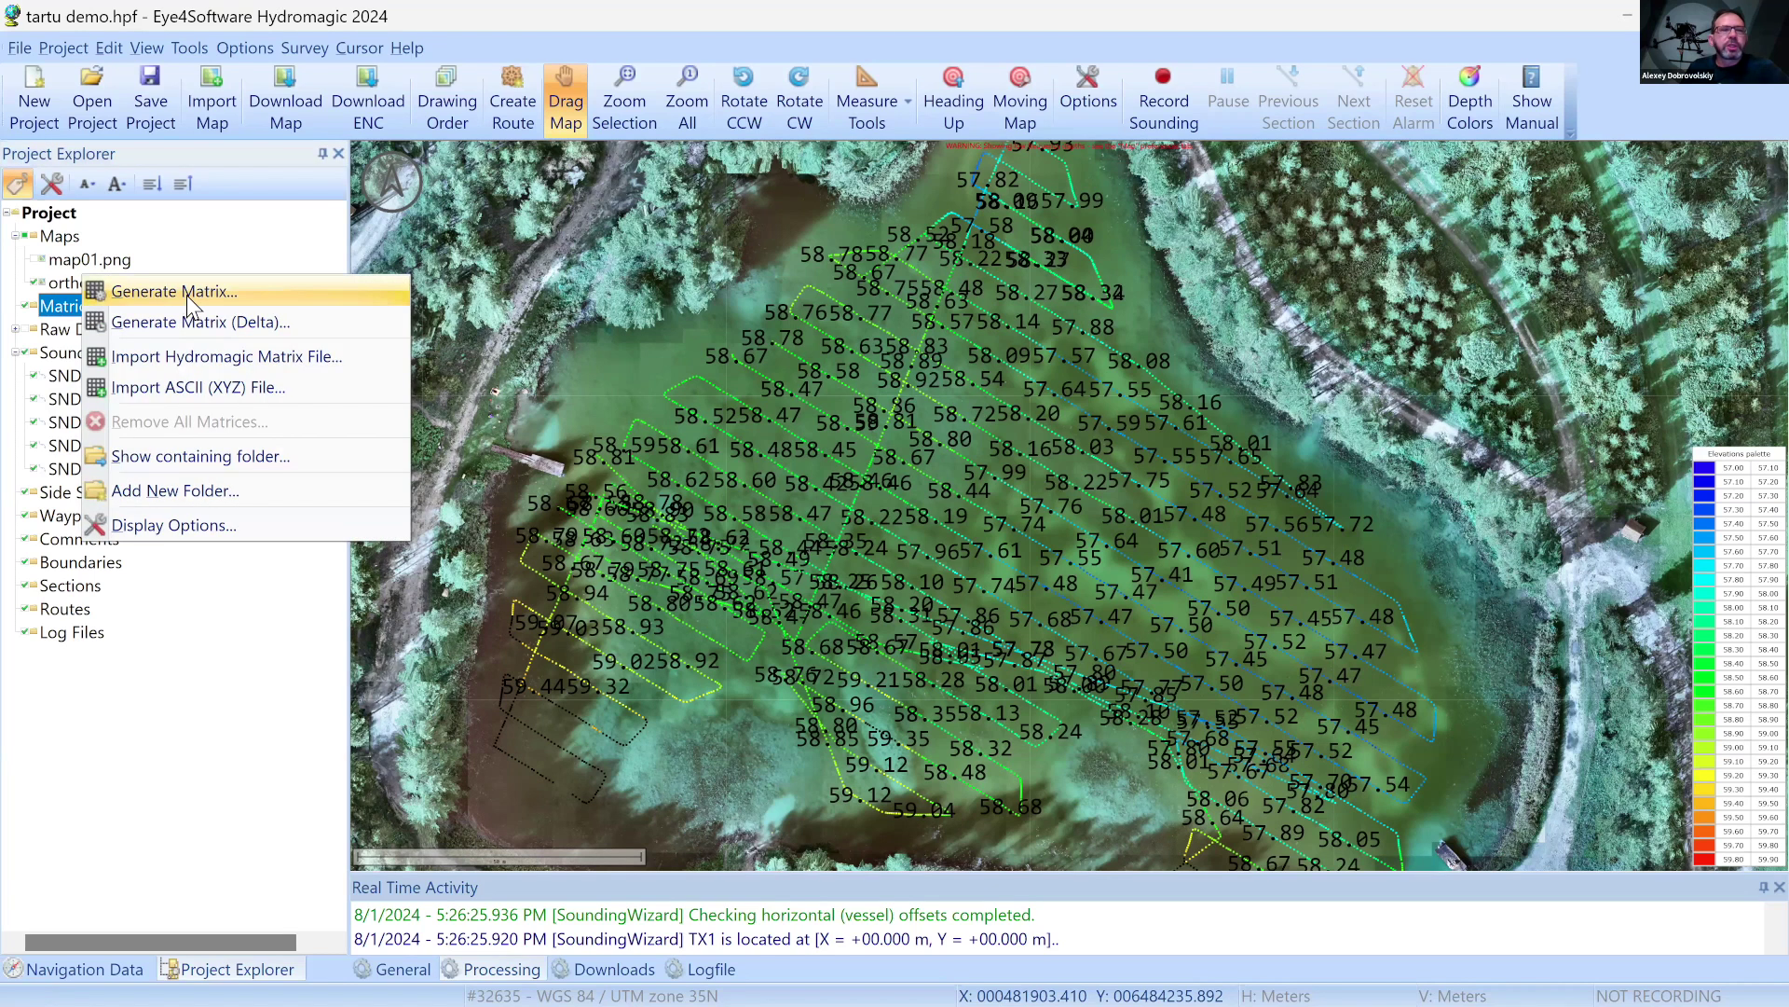
click(187, 295)
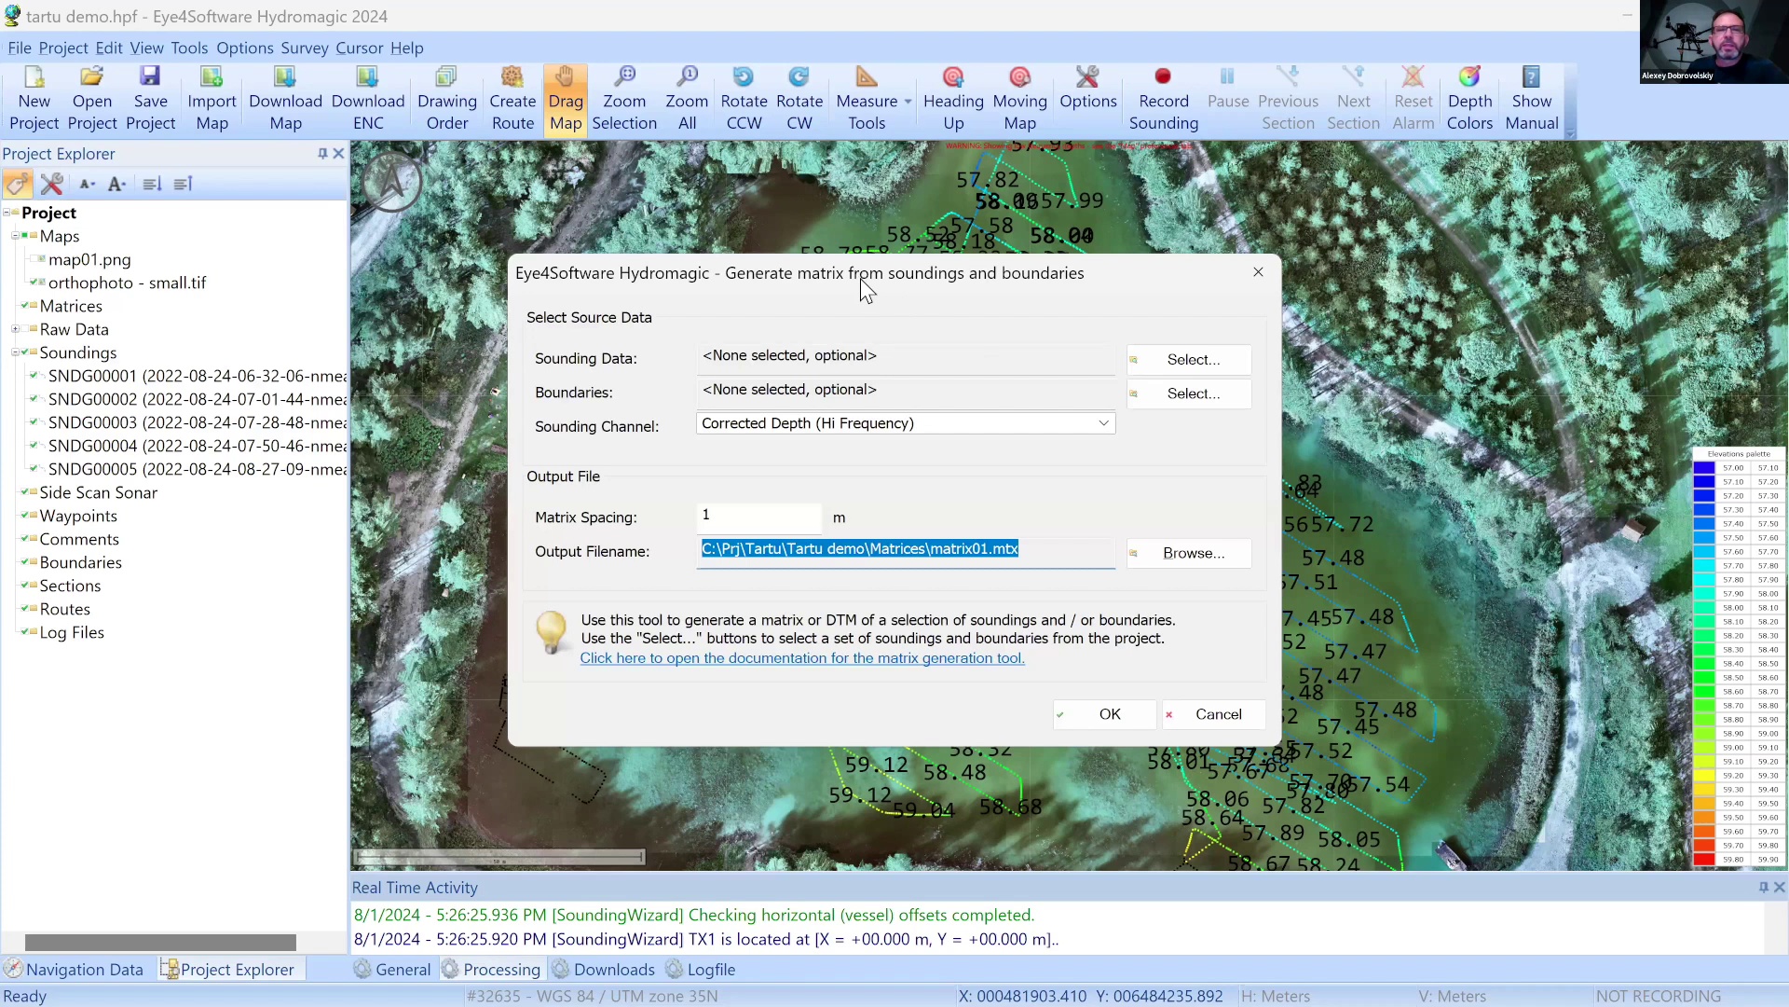
drag(868, 300, 826, 308)
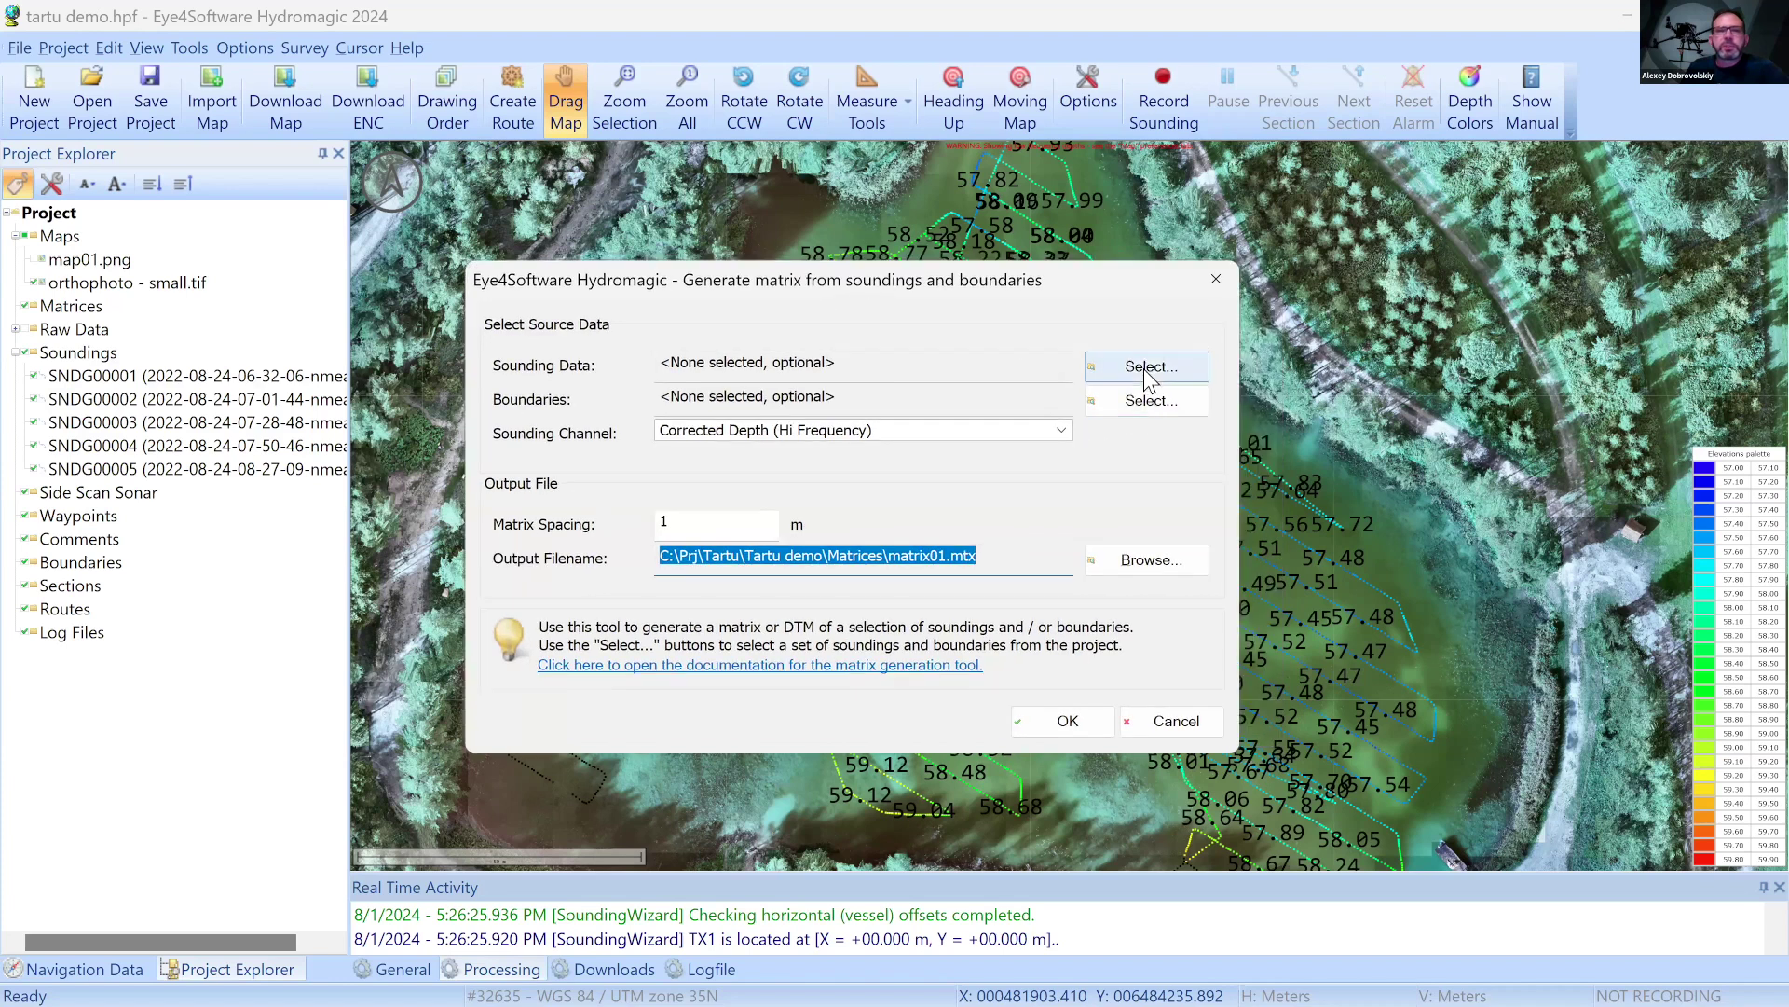
click(1143, 367)
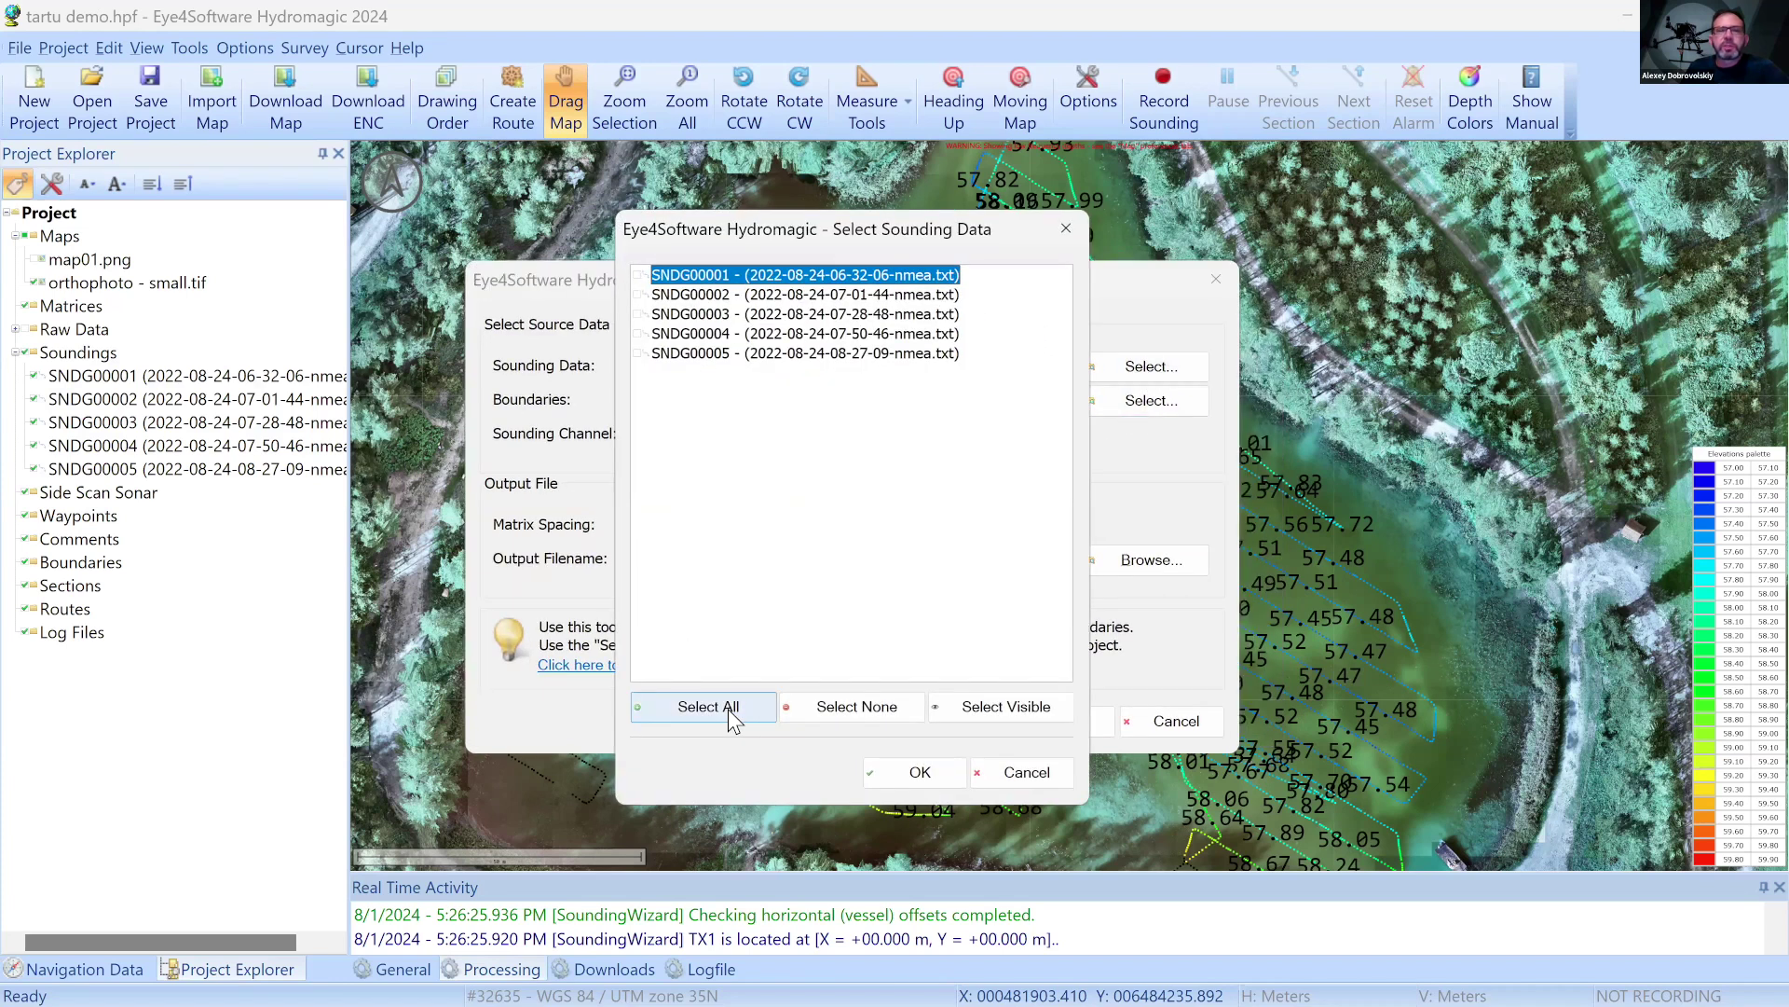
click(729, 708)
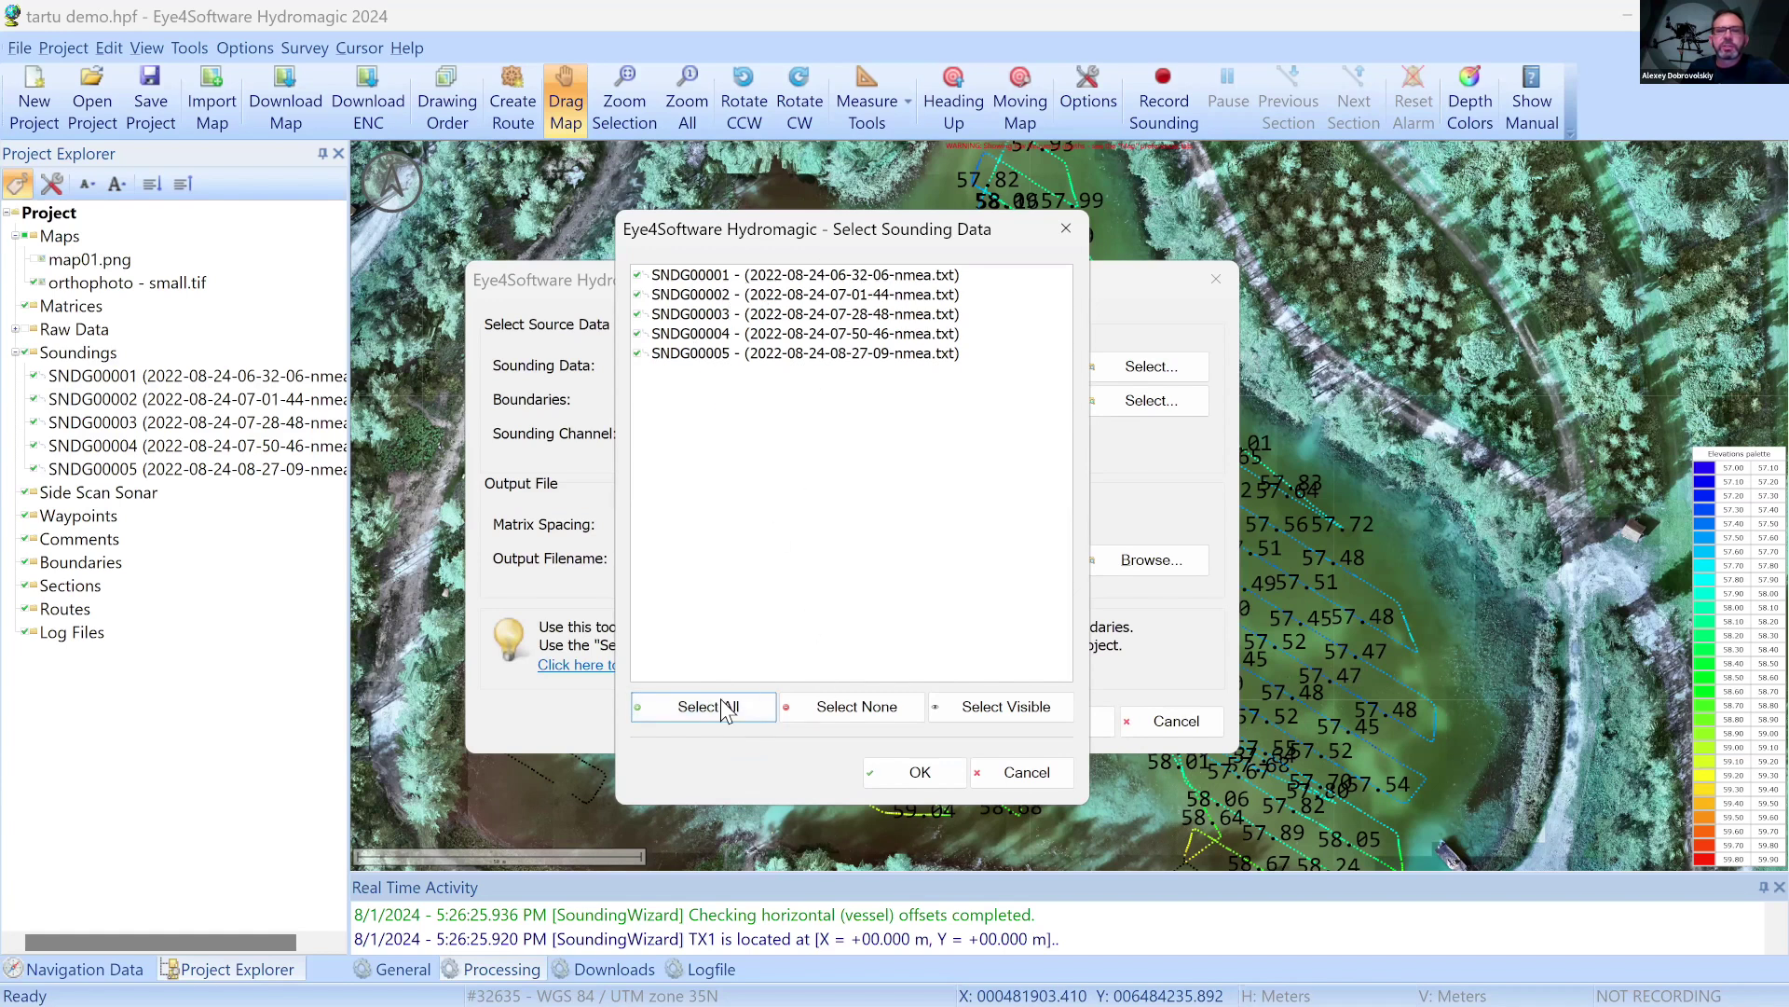
click(935, 776)
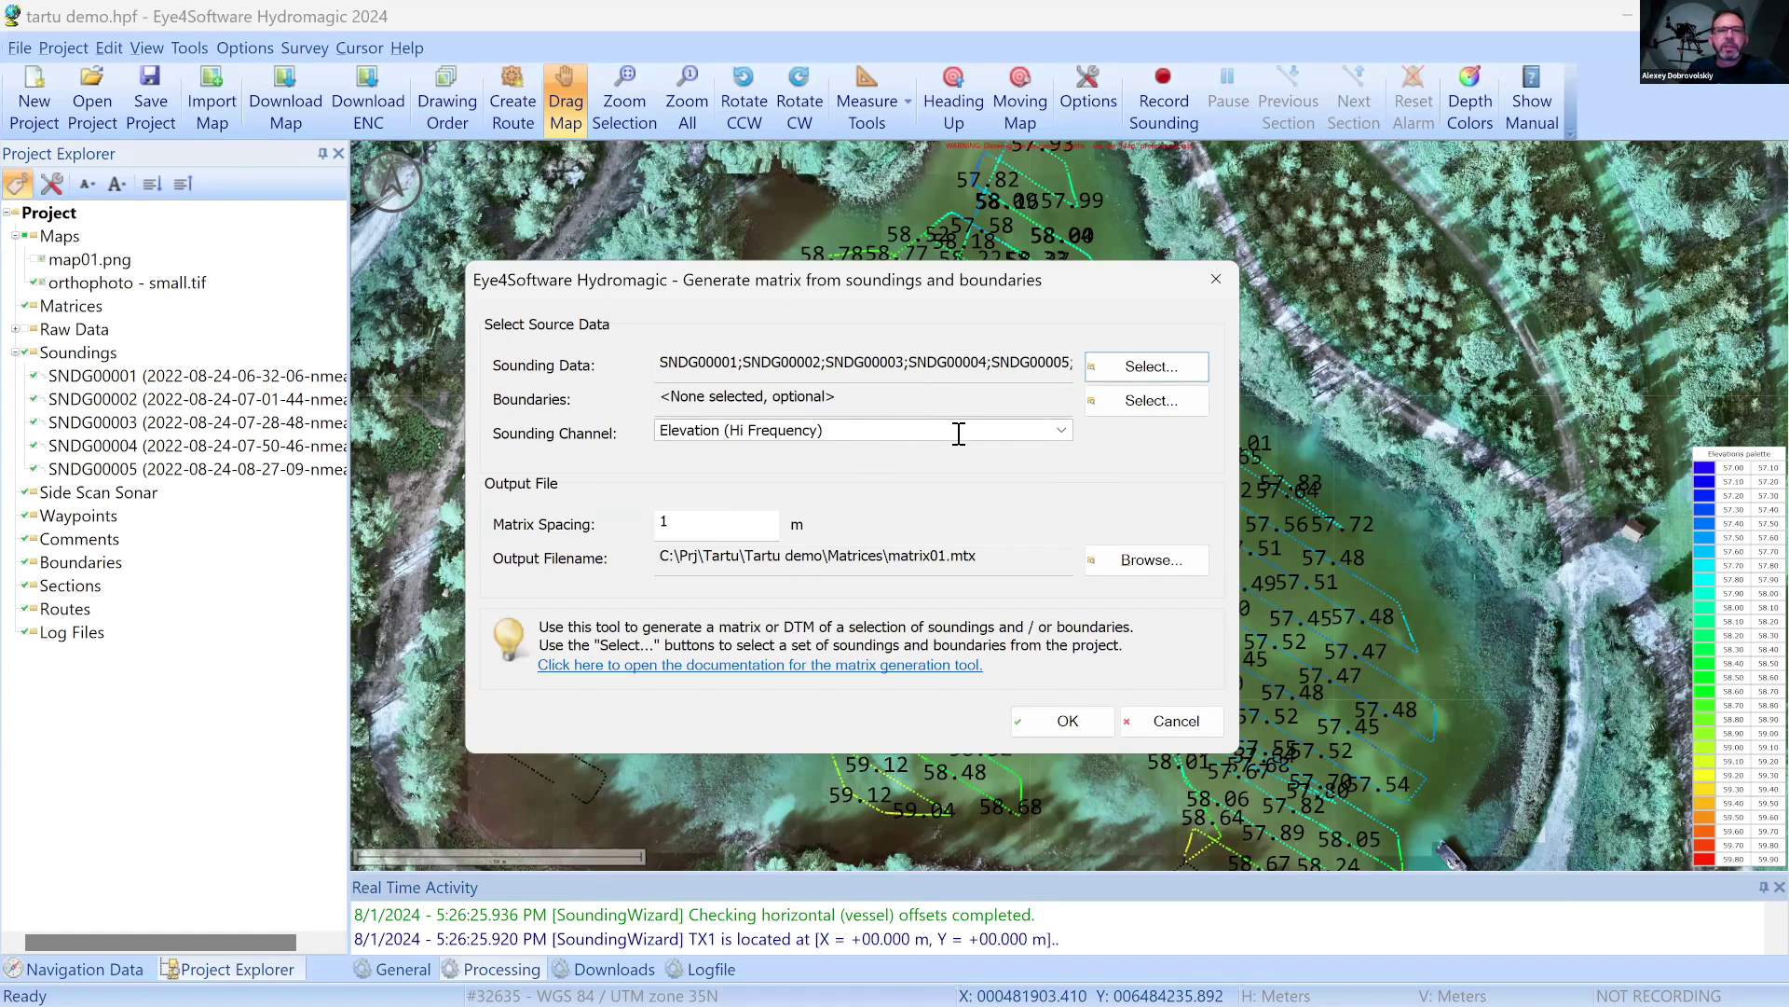
Generate the matrix from the Elevation (Lo Frequency) channel with 1 m spacing, saved as matrix-lo-elevation in the Matrices folder
click(1063, 430)
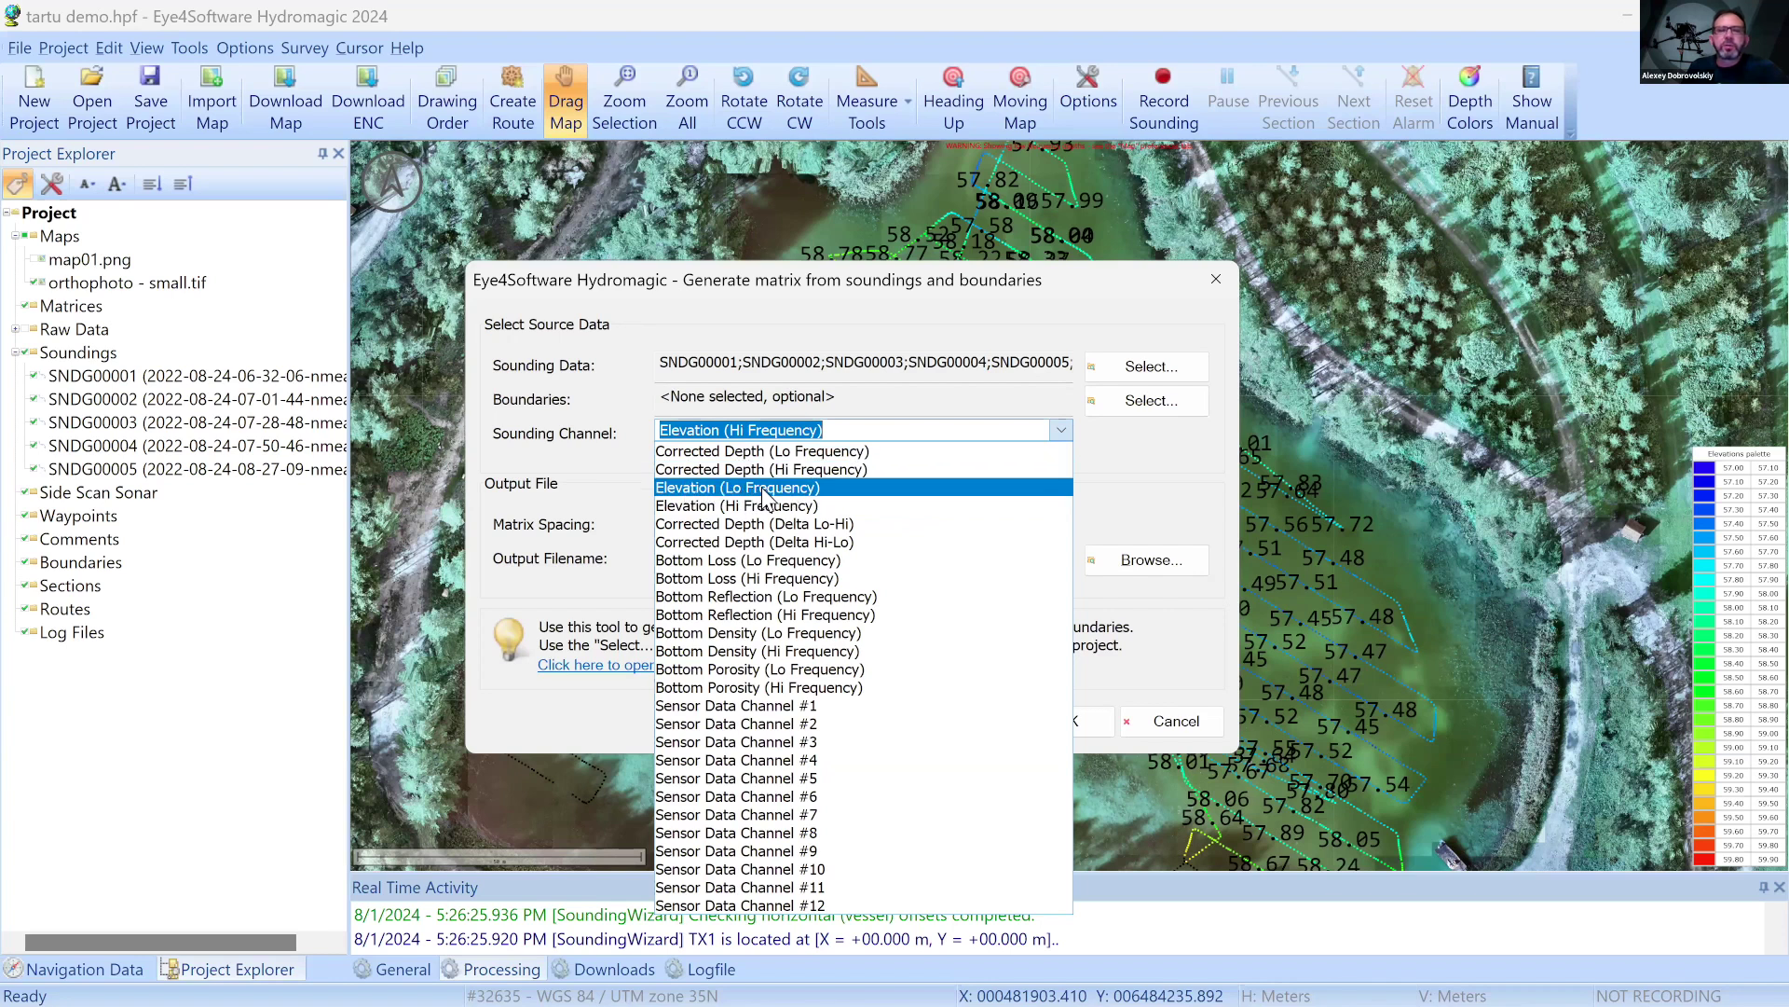
click(809, 488)
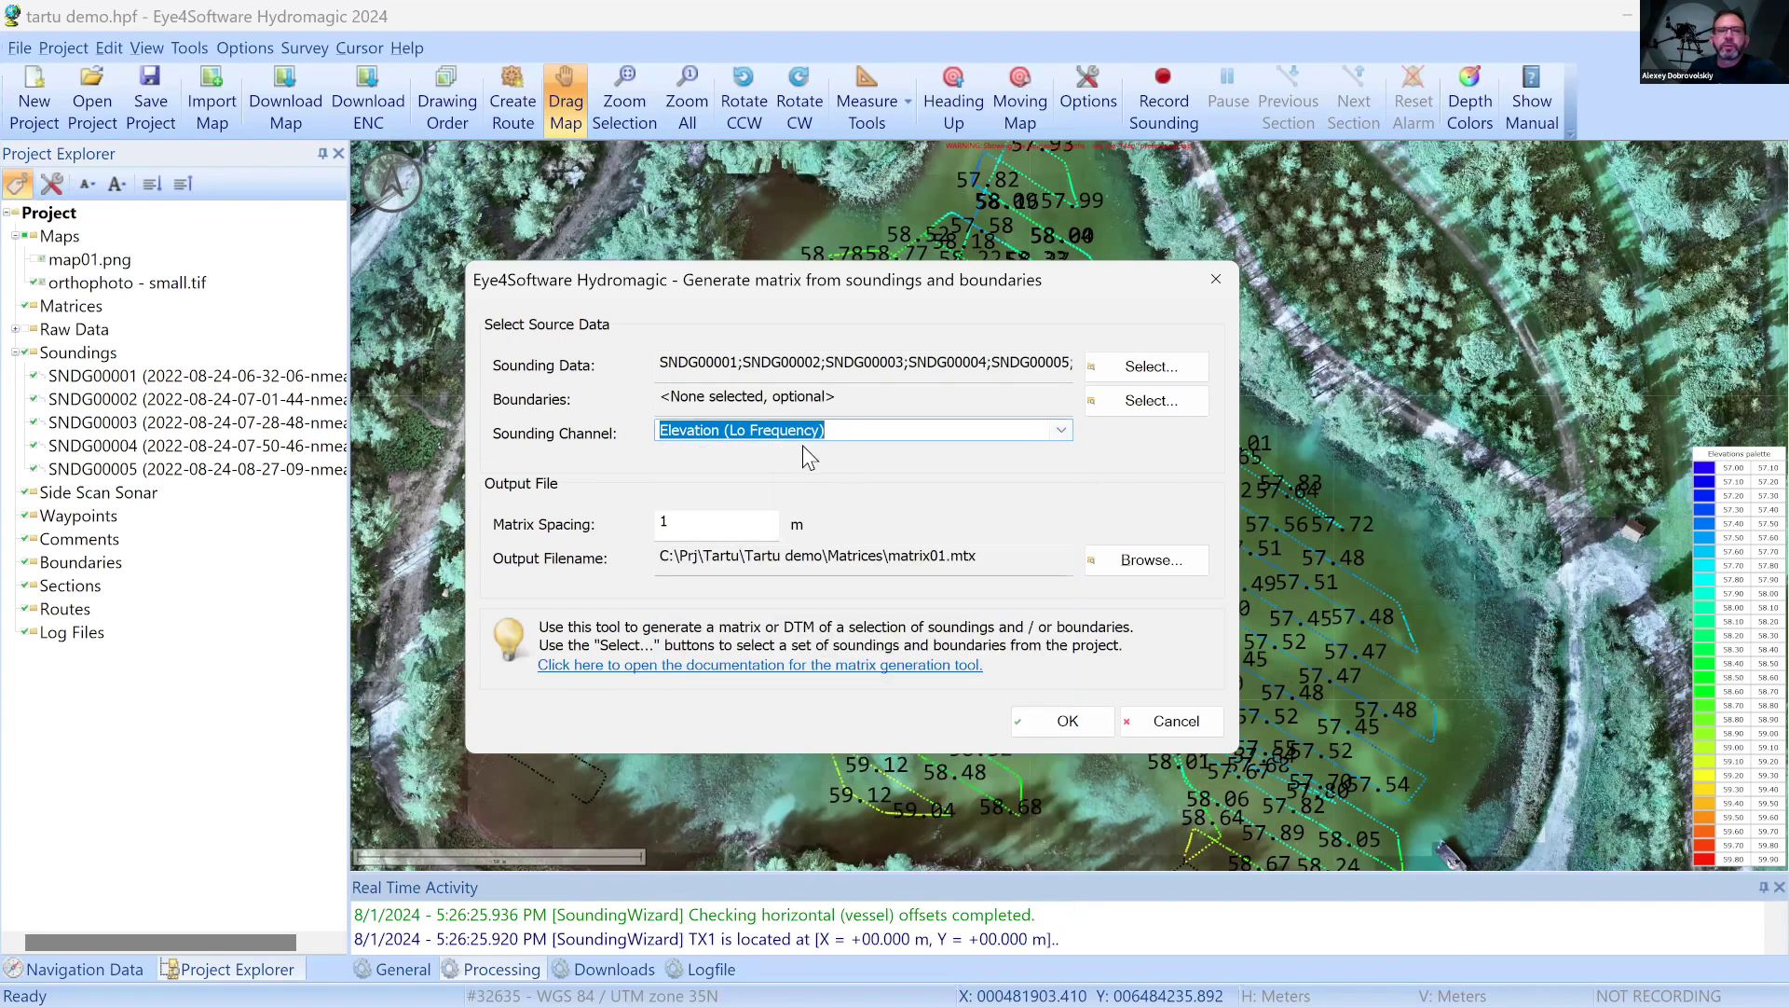
click(737, 523)
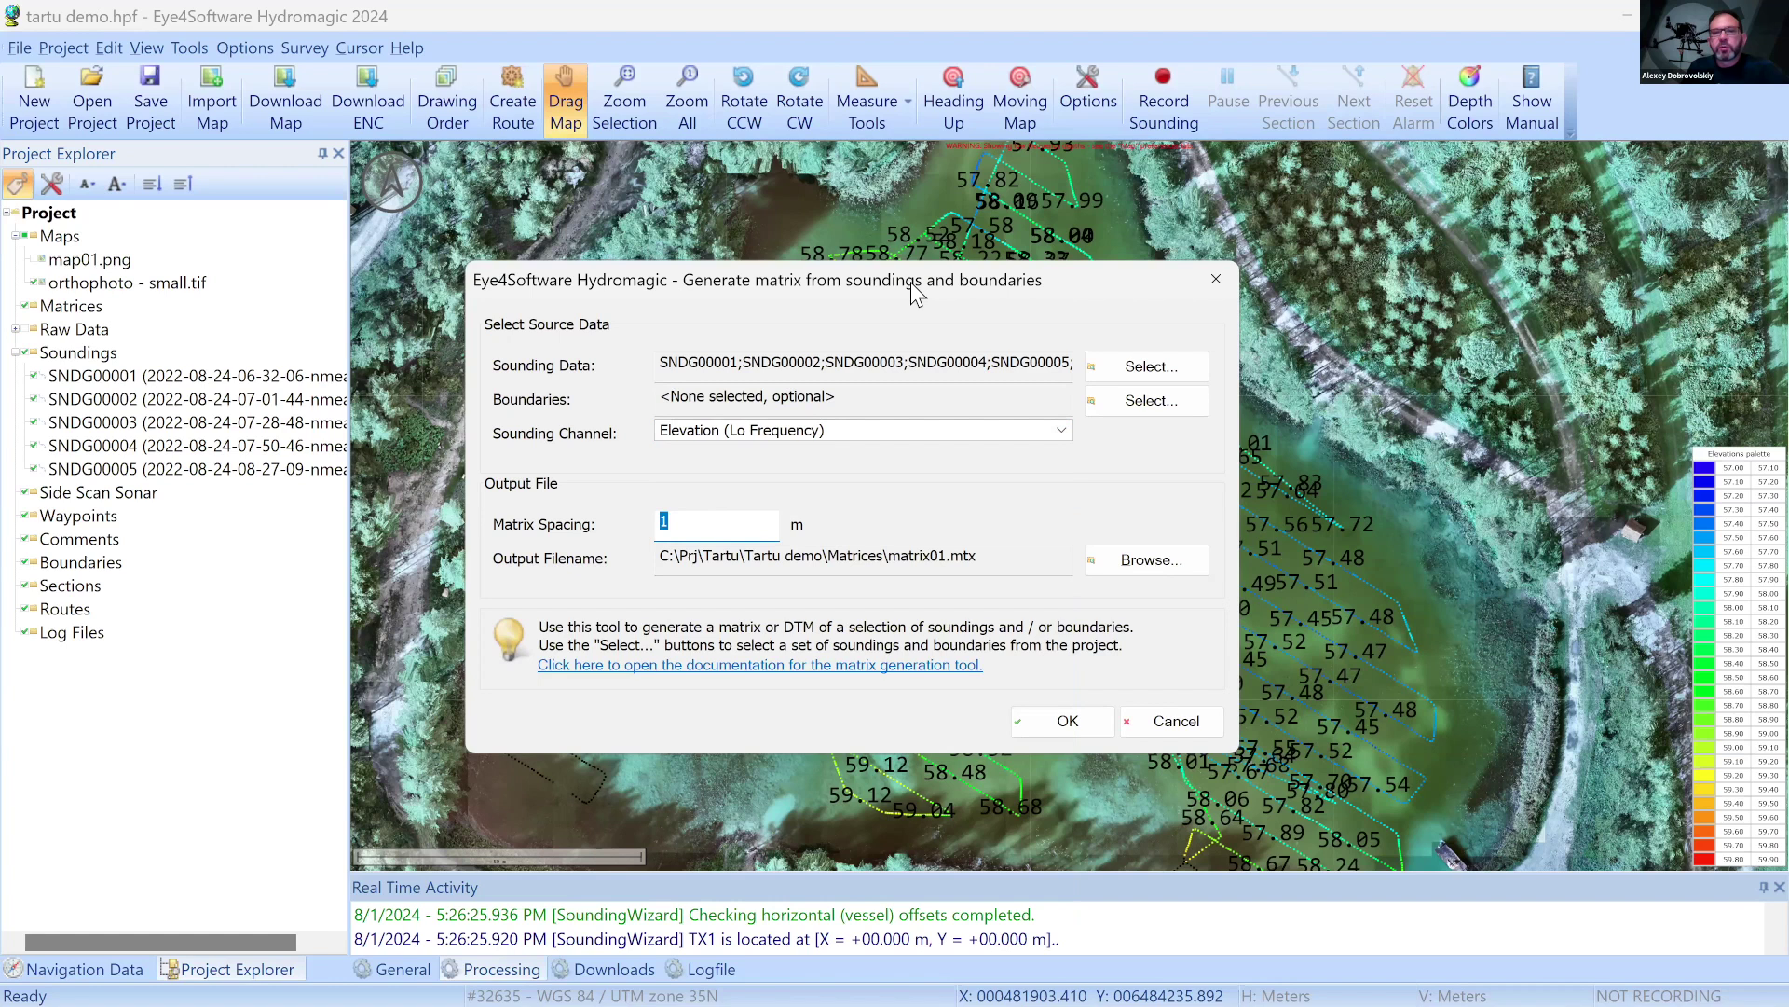
drag(909, 282, 939, 291)
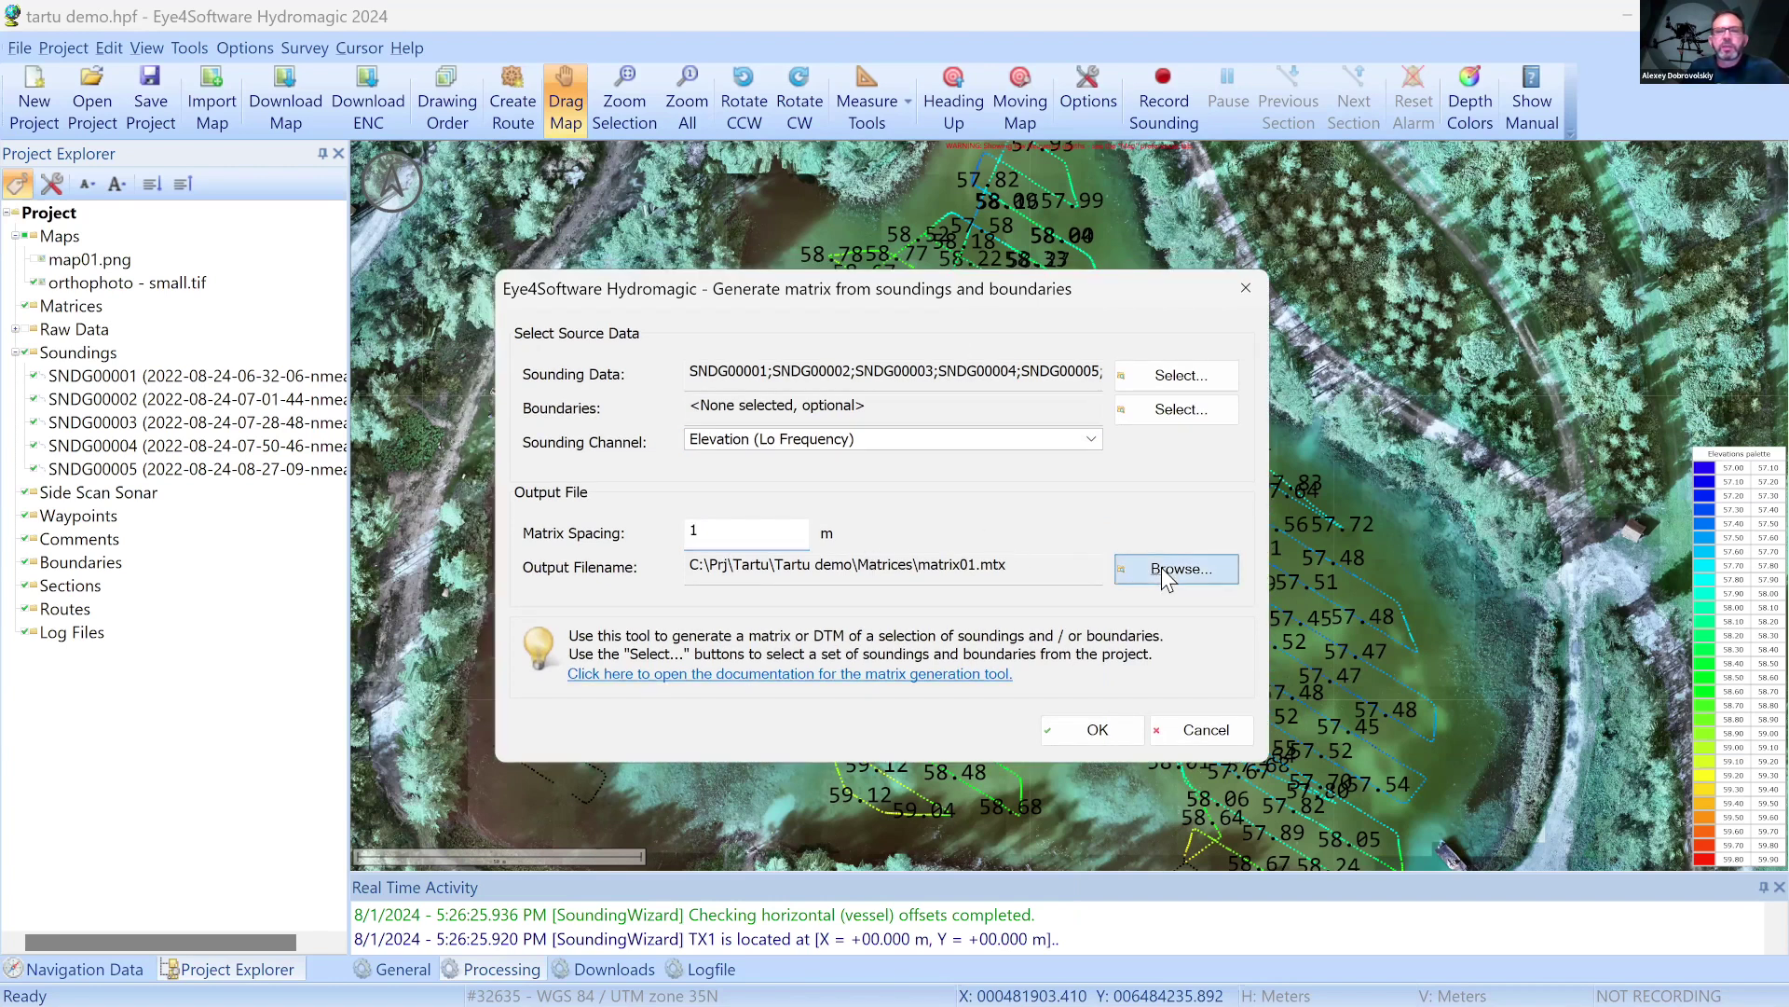
click(1162, 566)
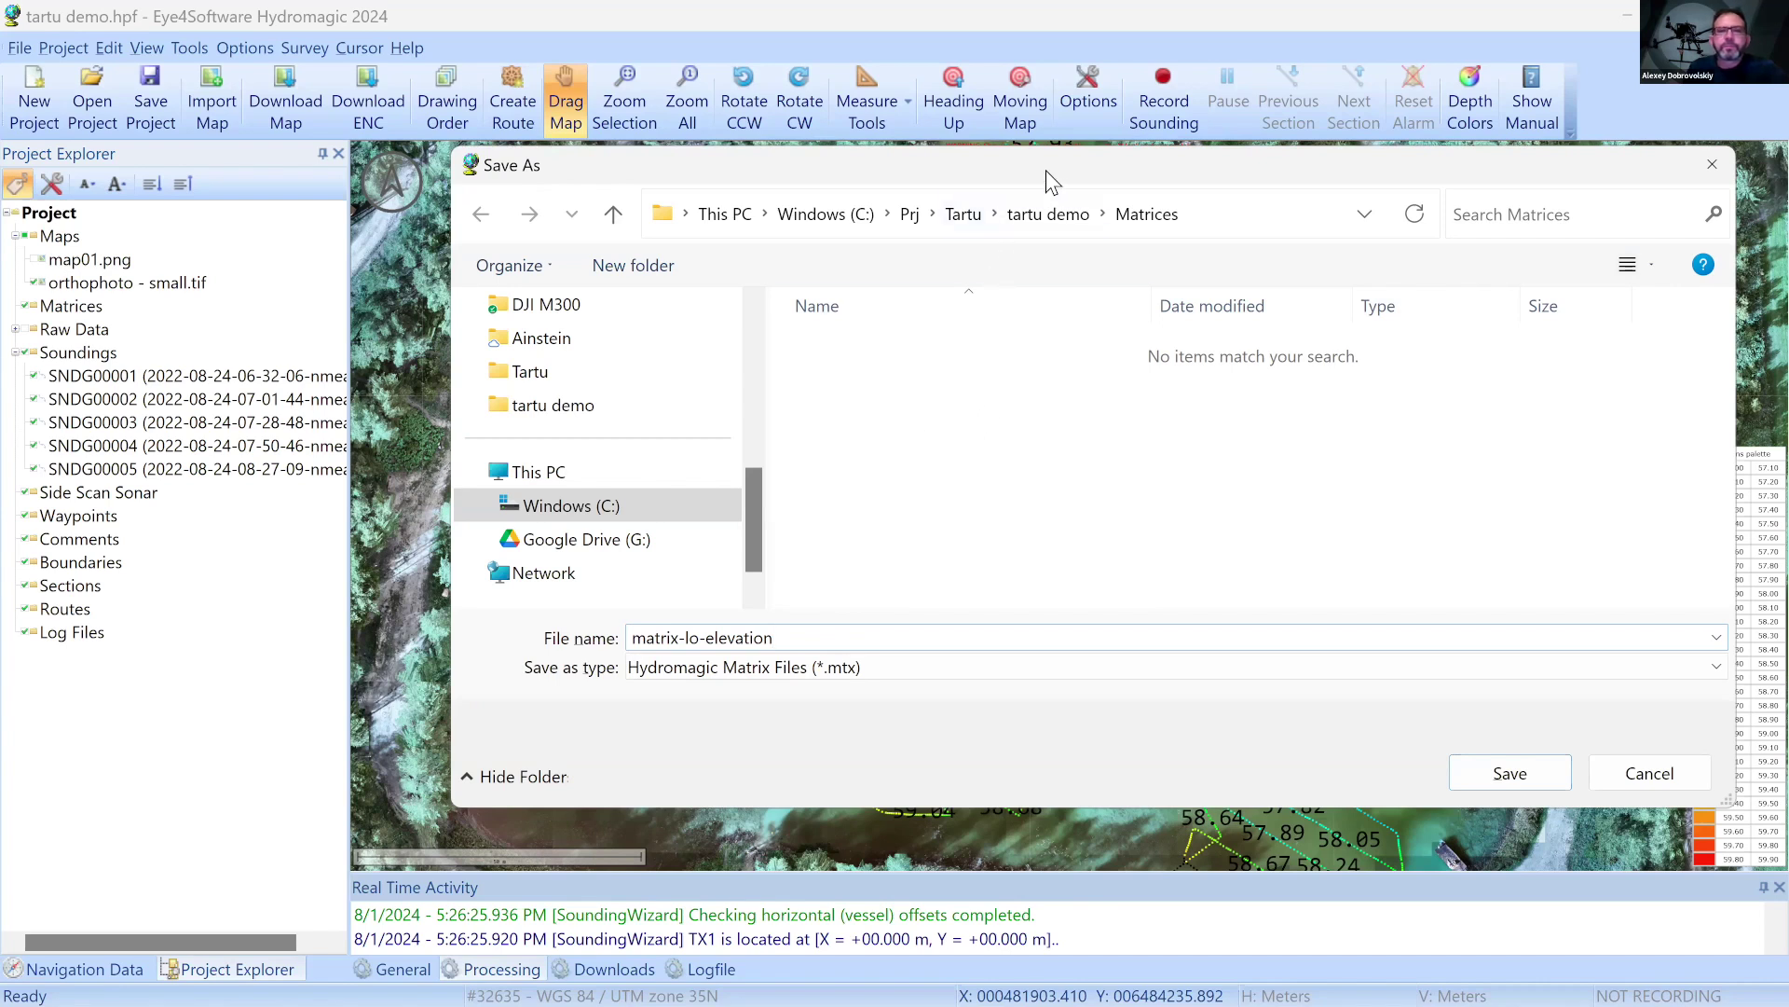
click(1165, 768)
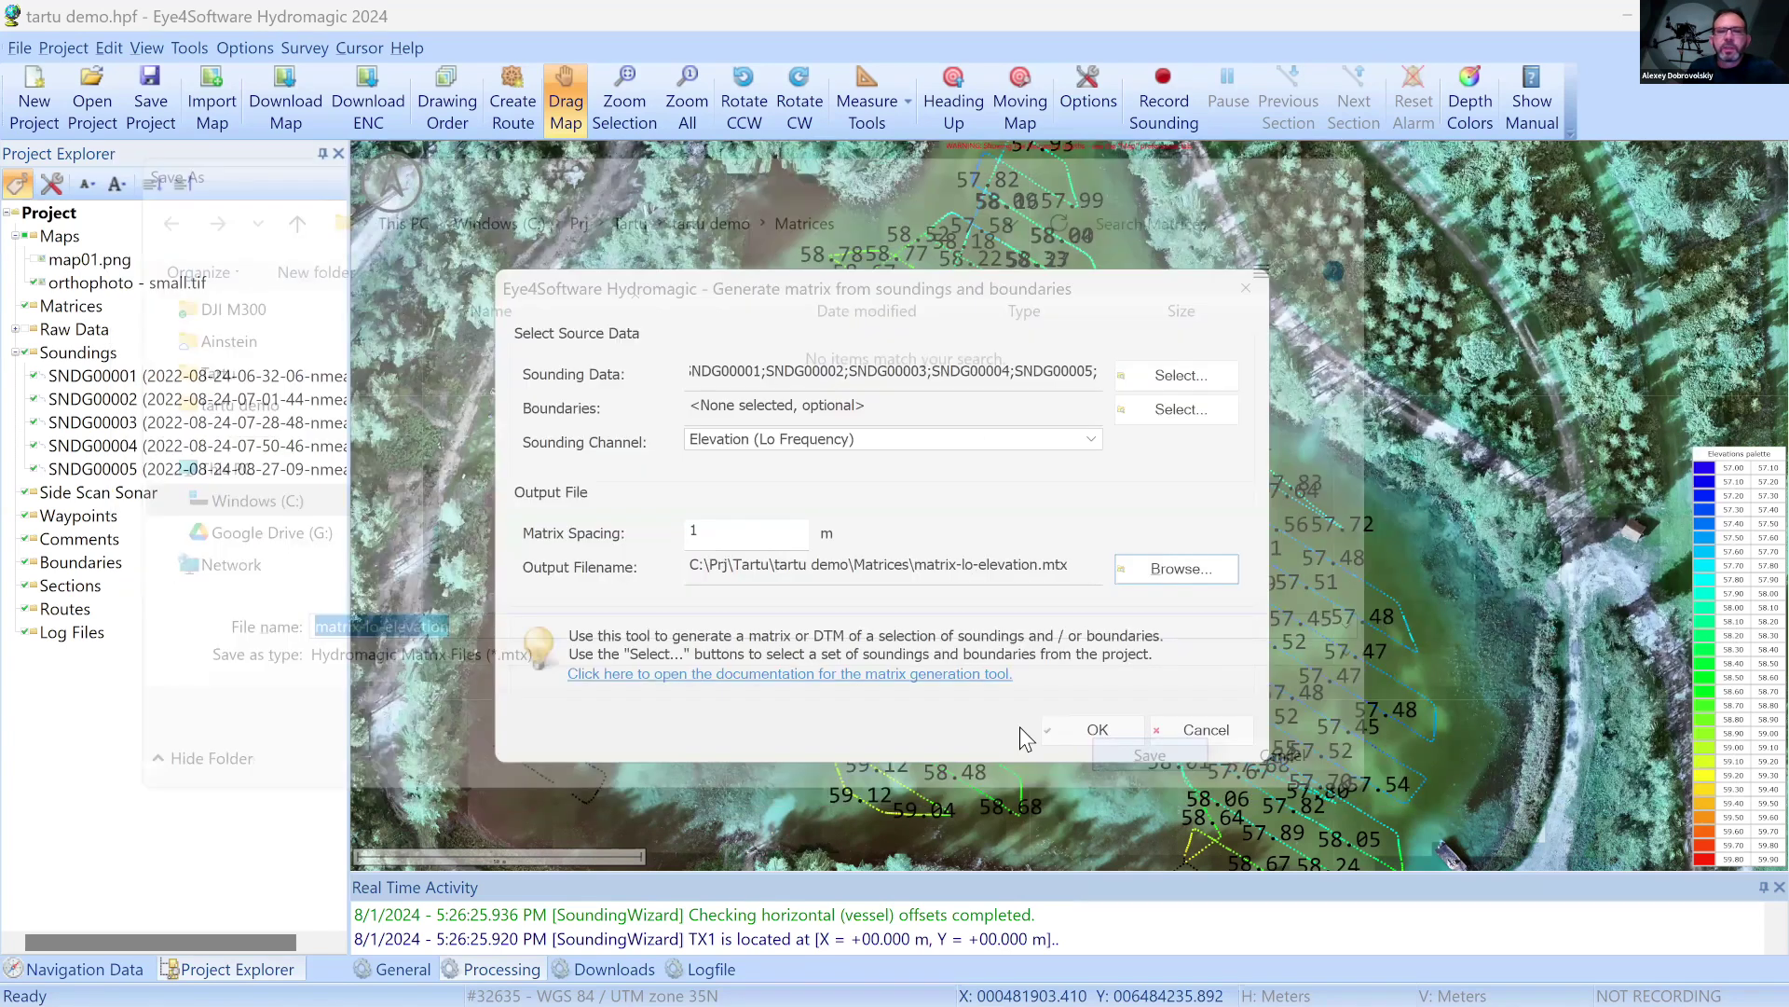
click(1072, 732)
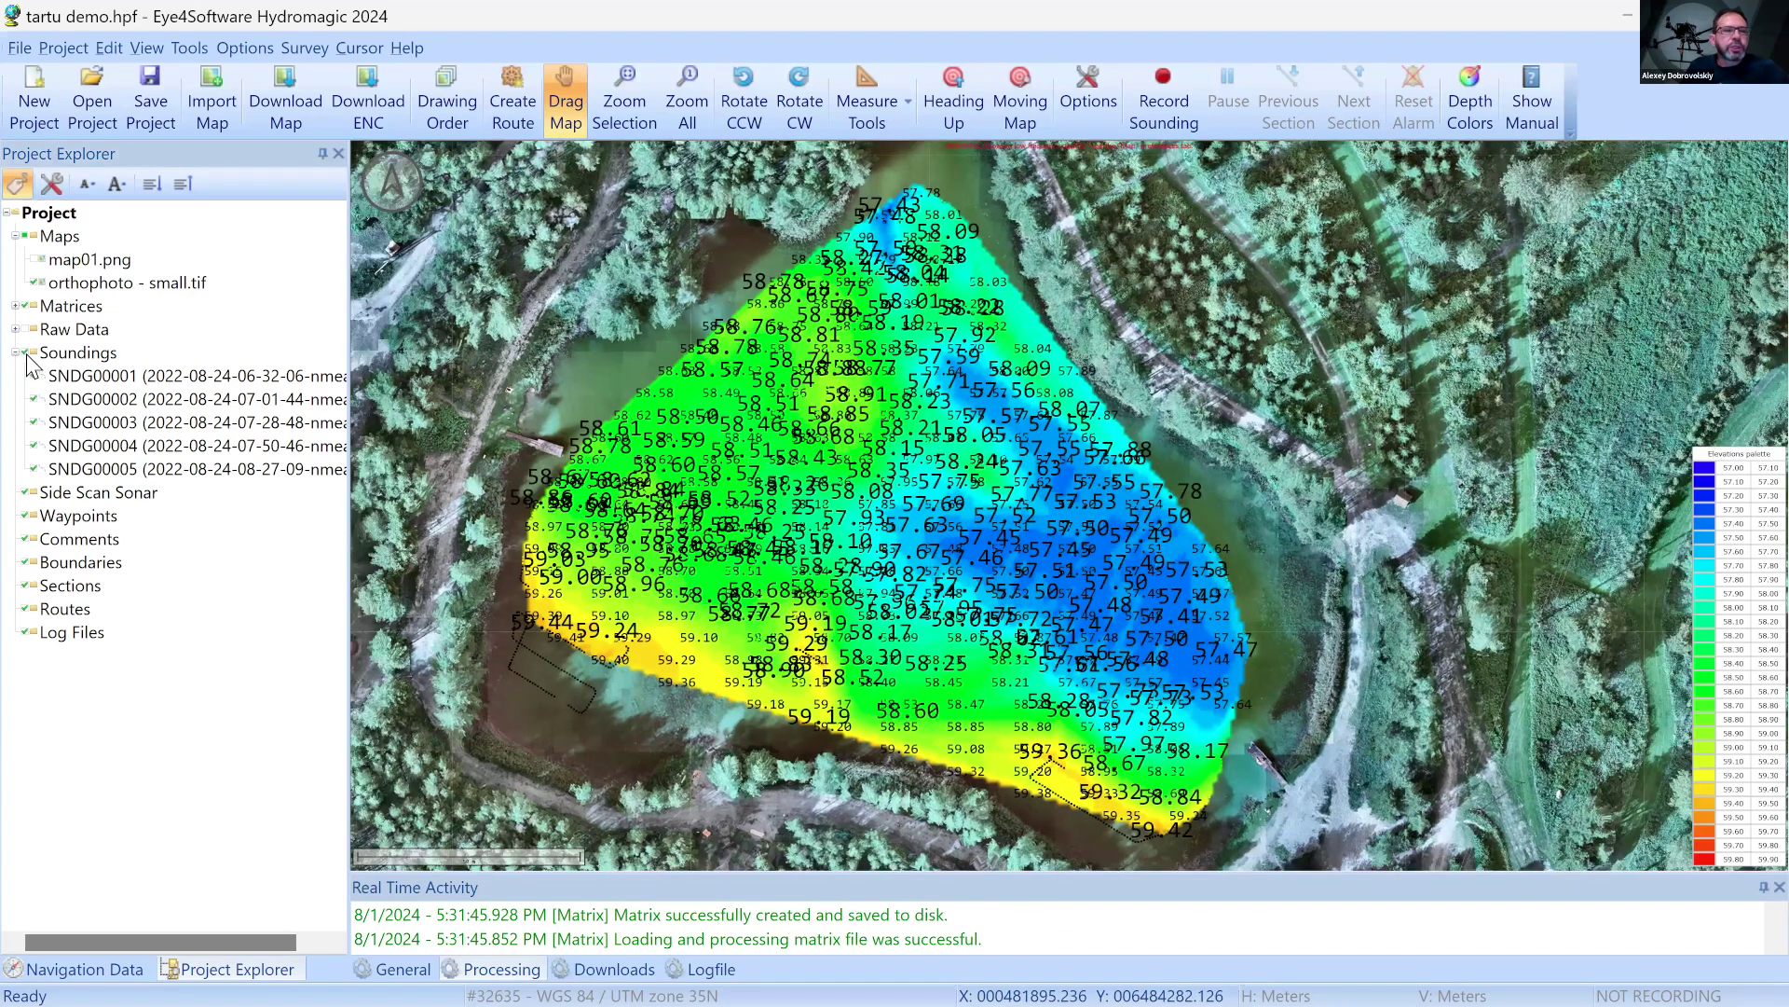
Hide all soundings on the map and inspect the generated matrix's coverage along the pond's edges
click(31, 353)
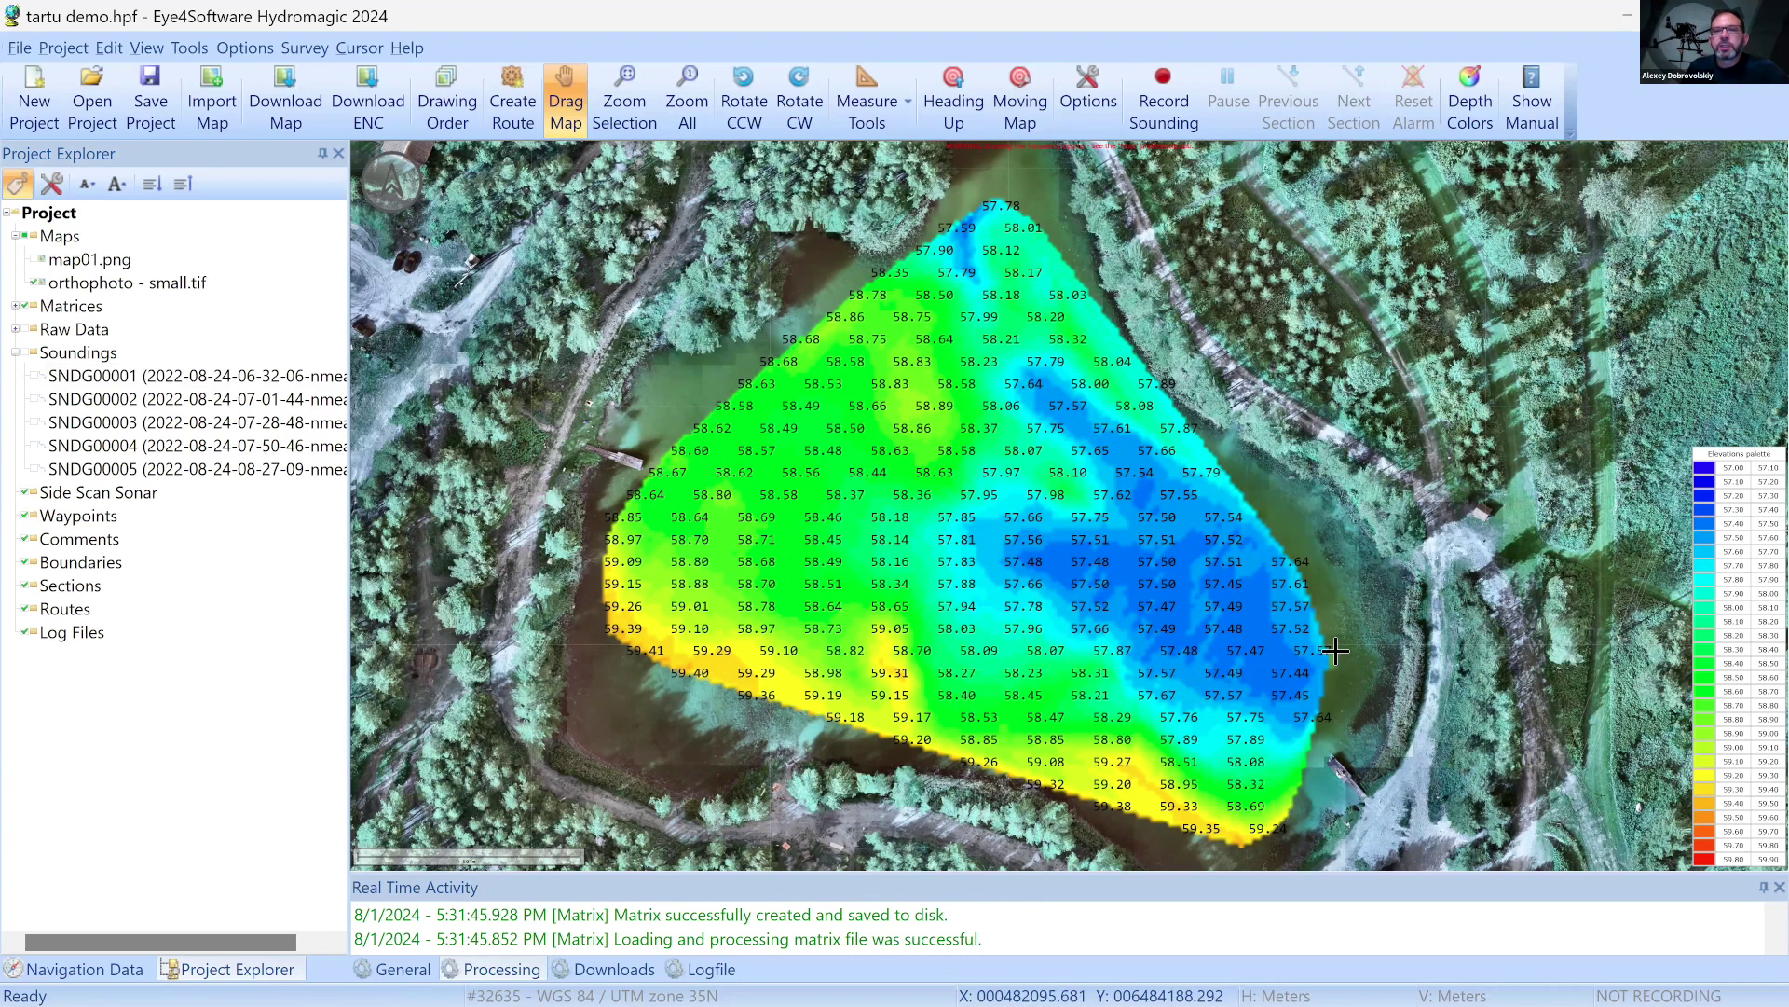
drag(1137, 295, 1115, 372)
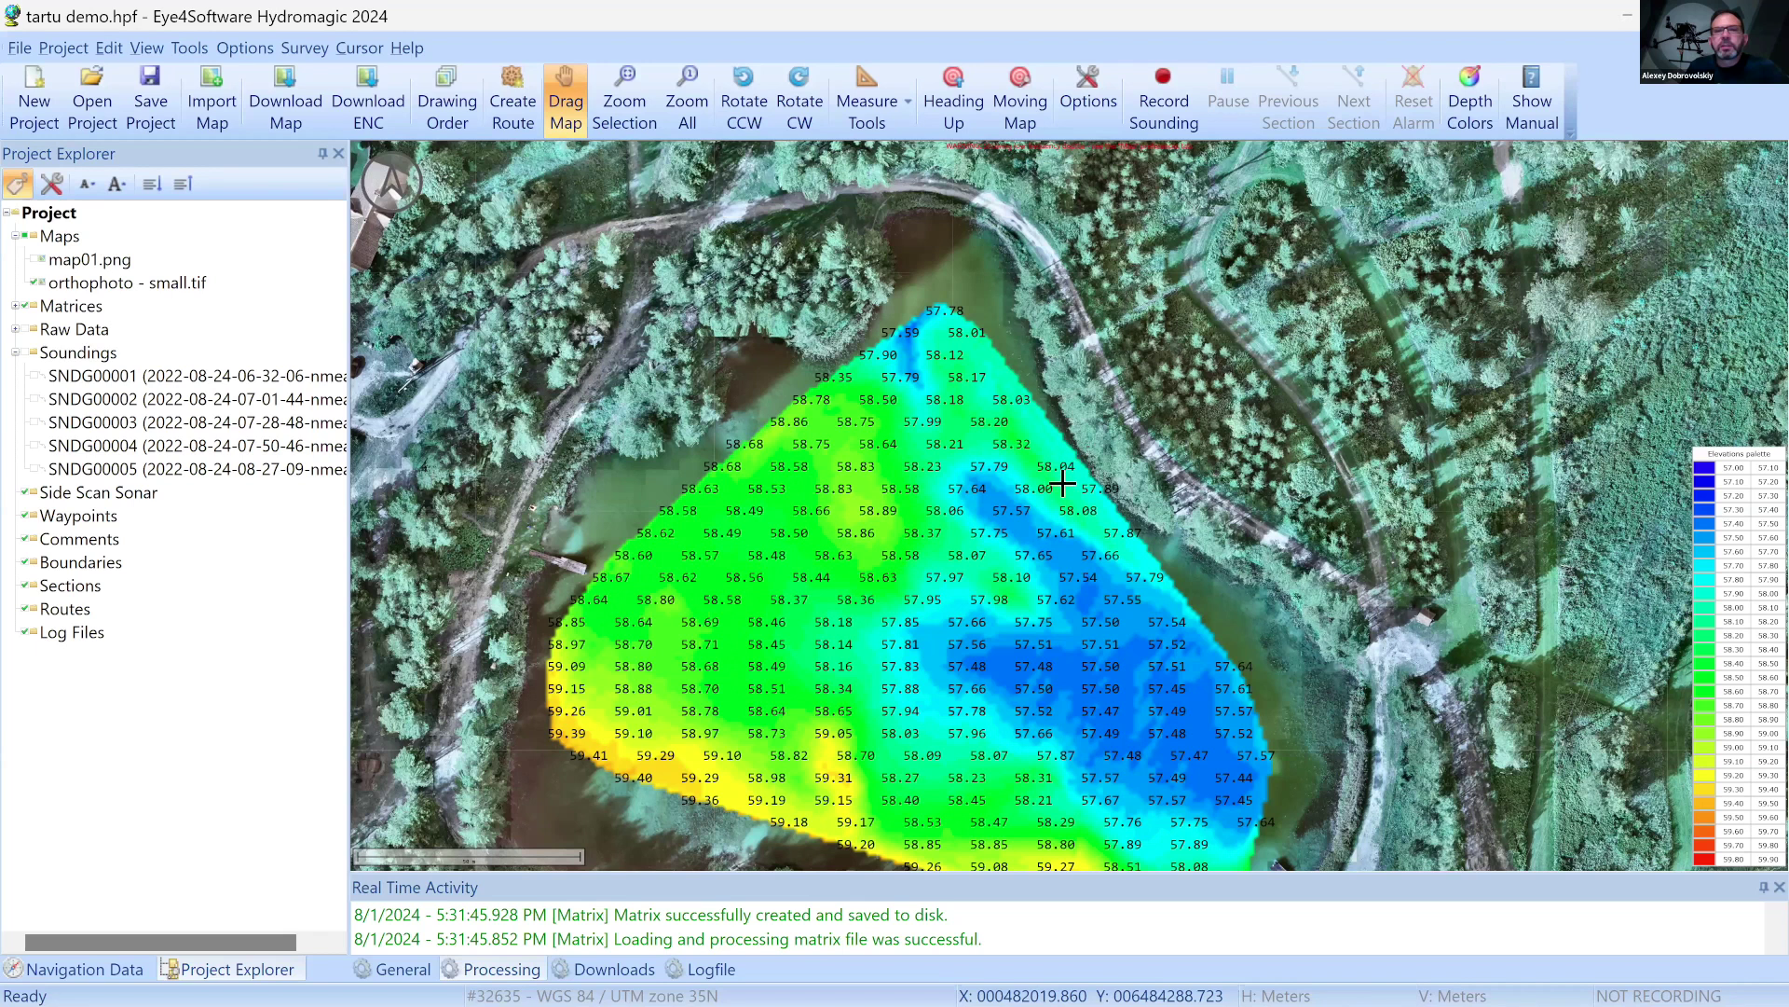
scroll(1117, 344, up, 1)
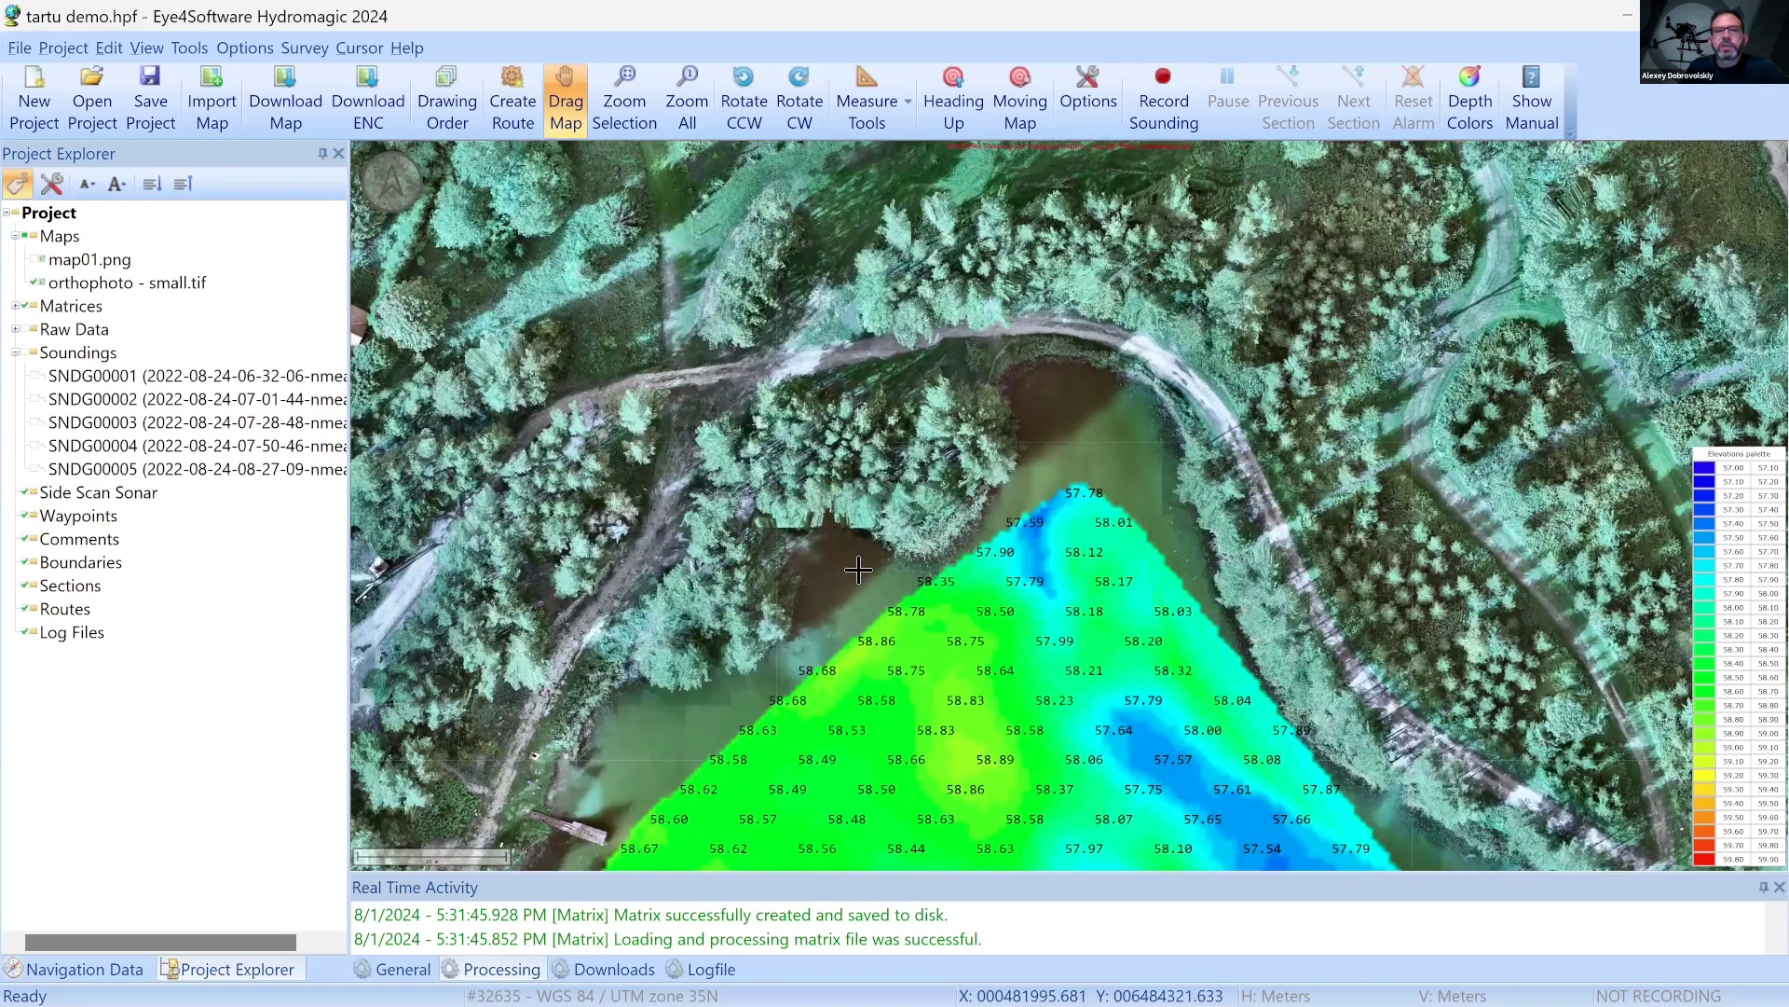
scroll(960, 436, up, 1)
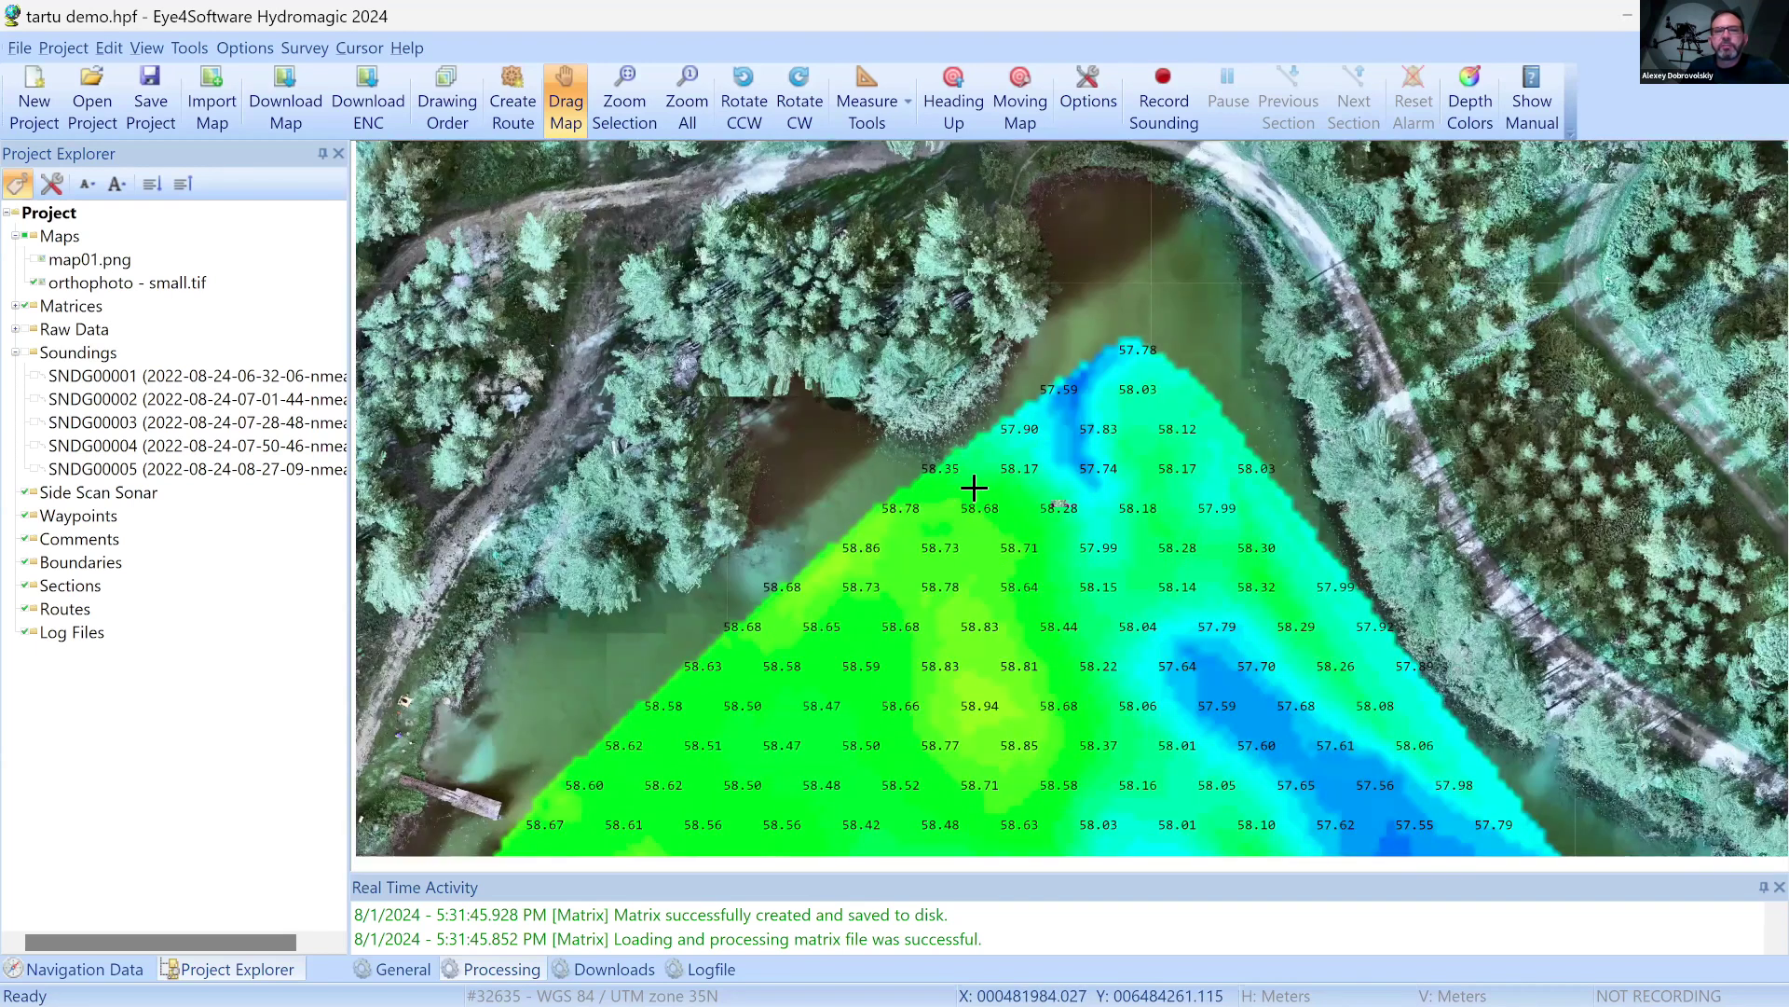
drag(878, 451, 950, 461)
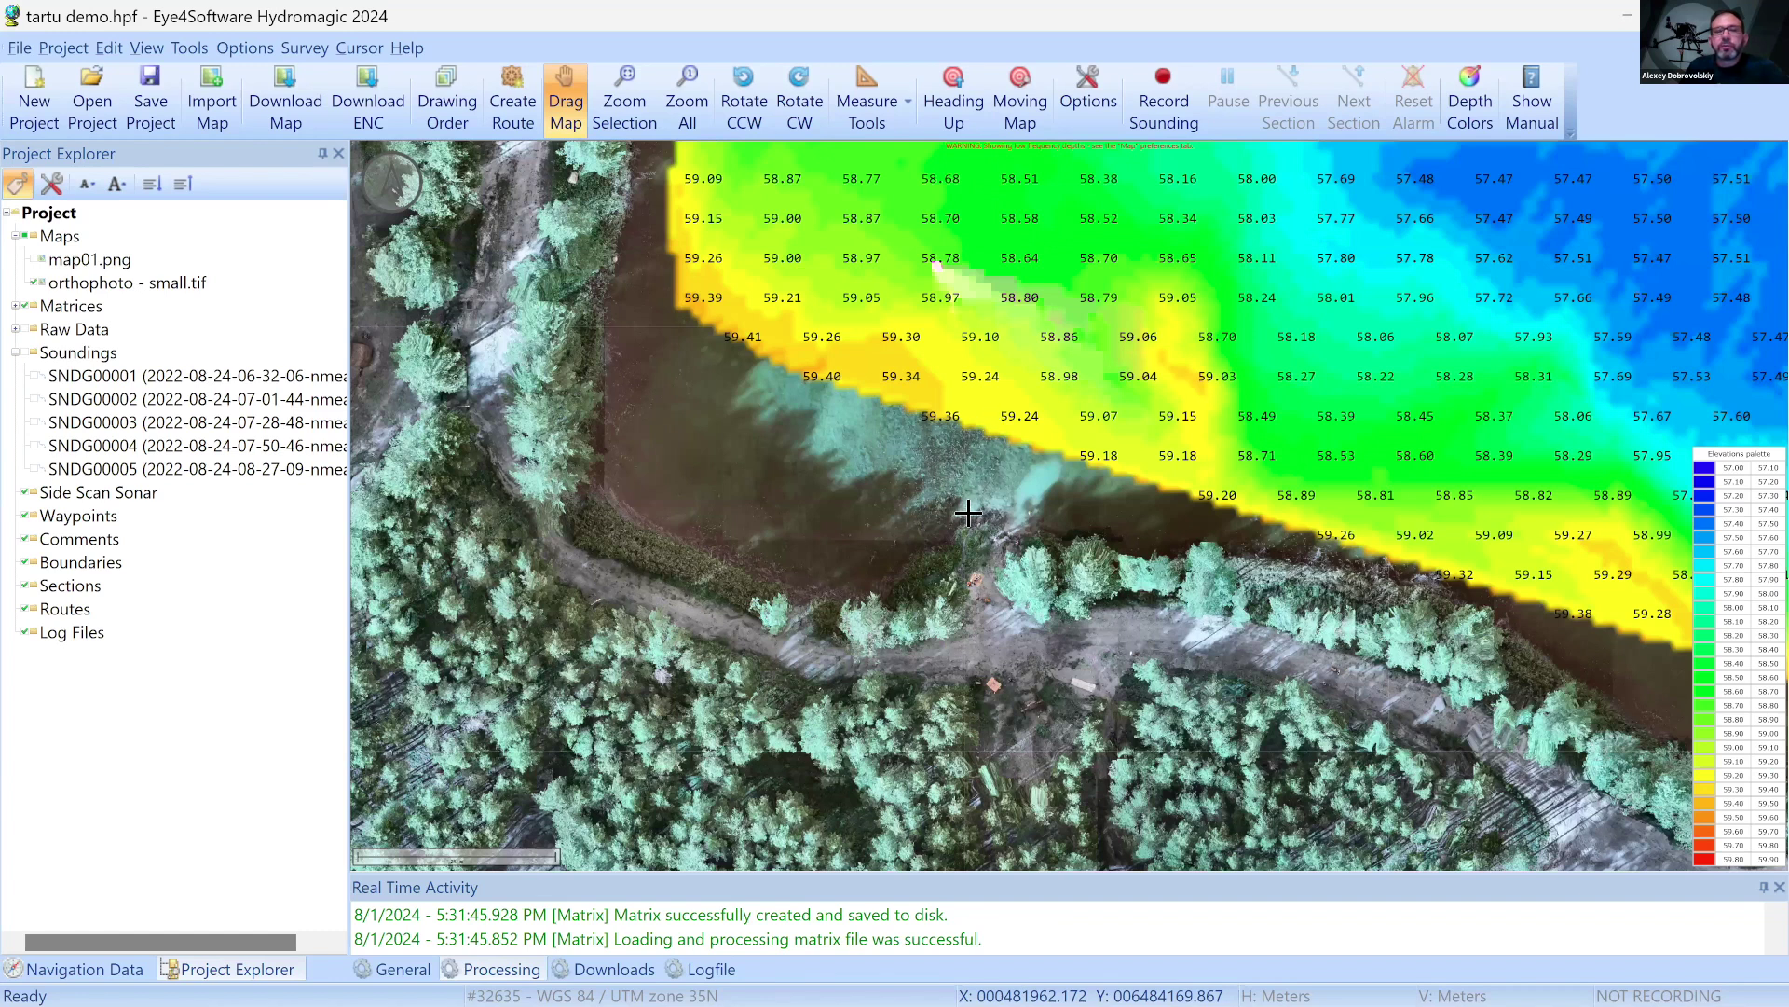
scroll(968, 511, down, 2)
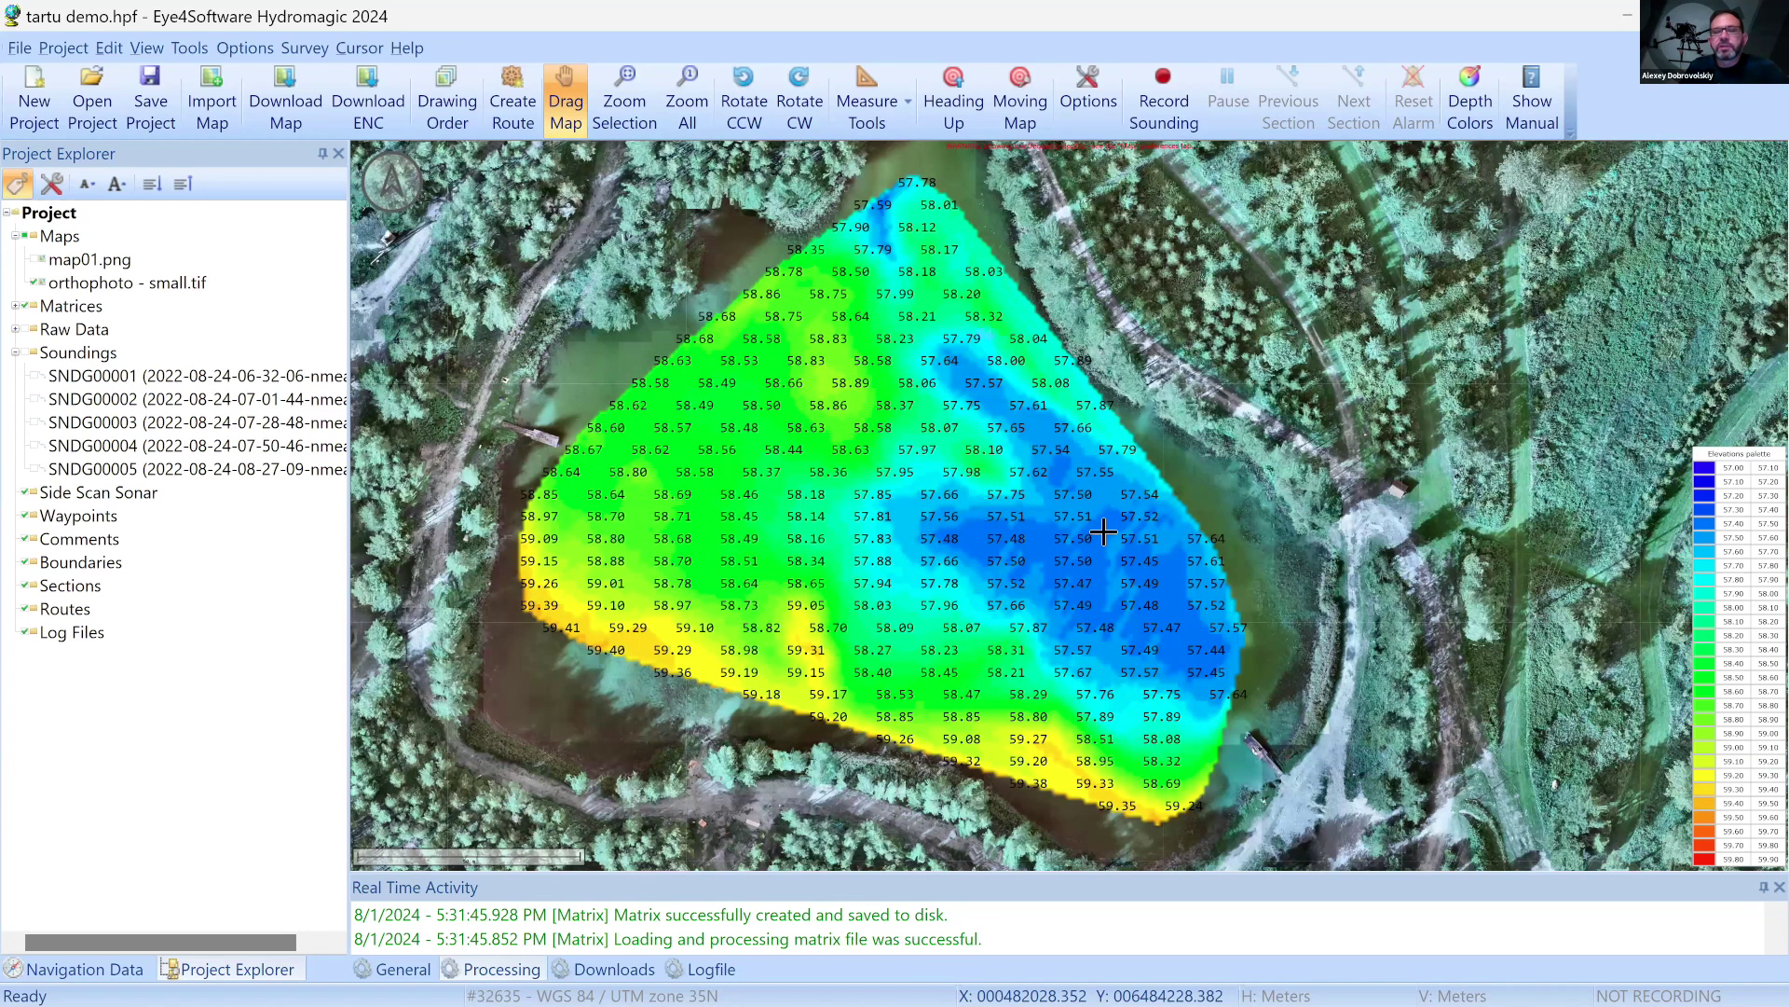
scroll(967, 571, down, 1)
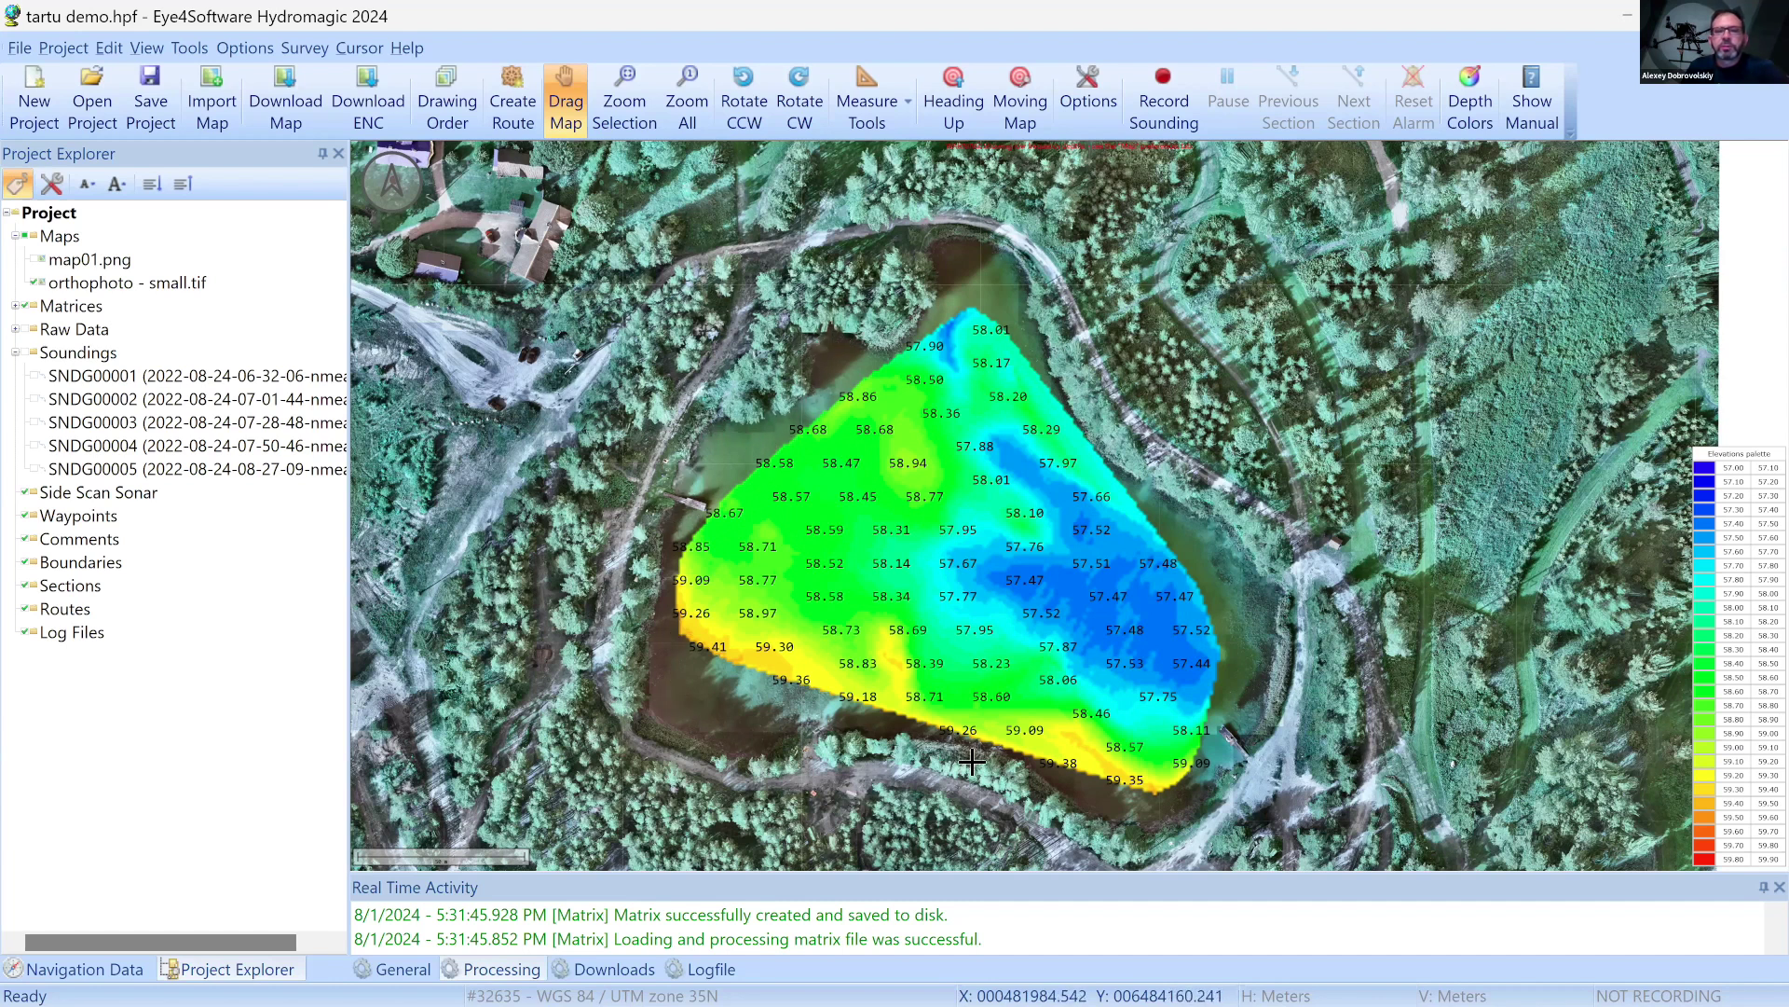
Start drawing a new boundary and trace the pond's northwestern shoreline, including the small inlet, toward the northern tip
click(98, 564)
right_click(98, 564)
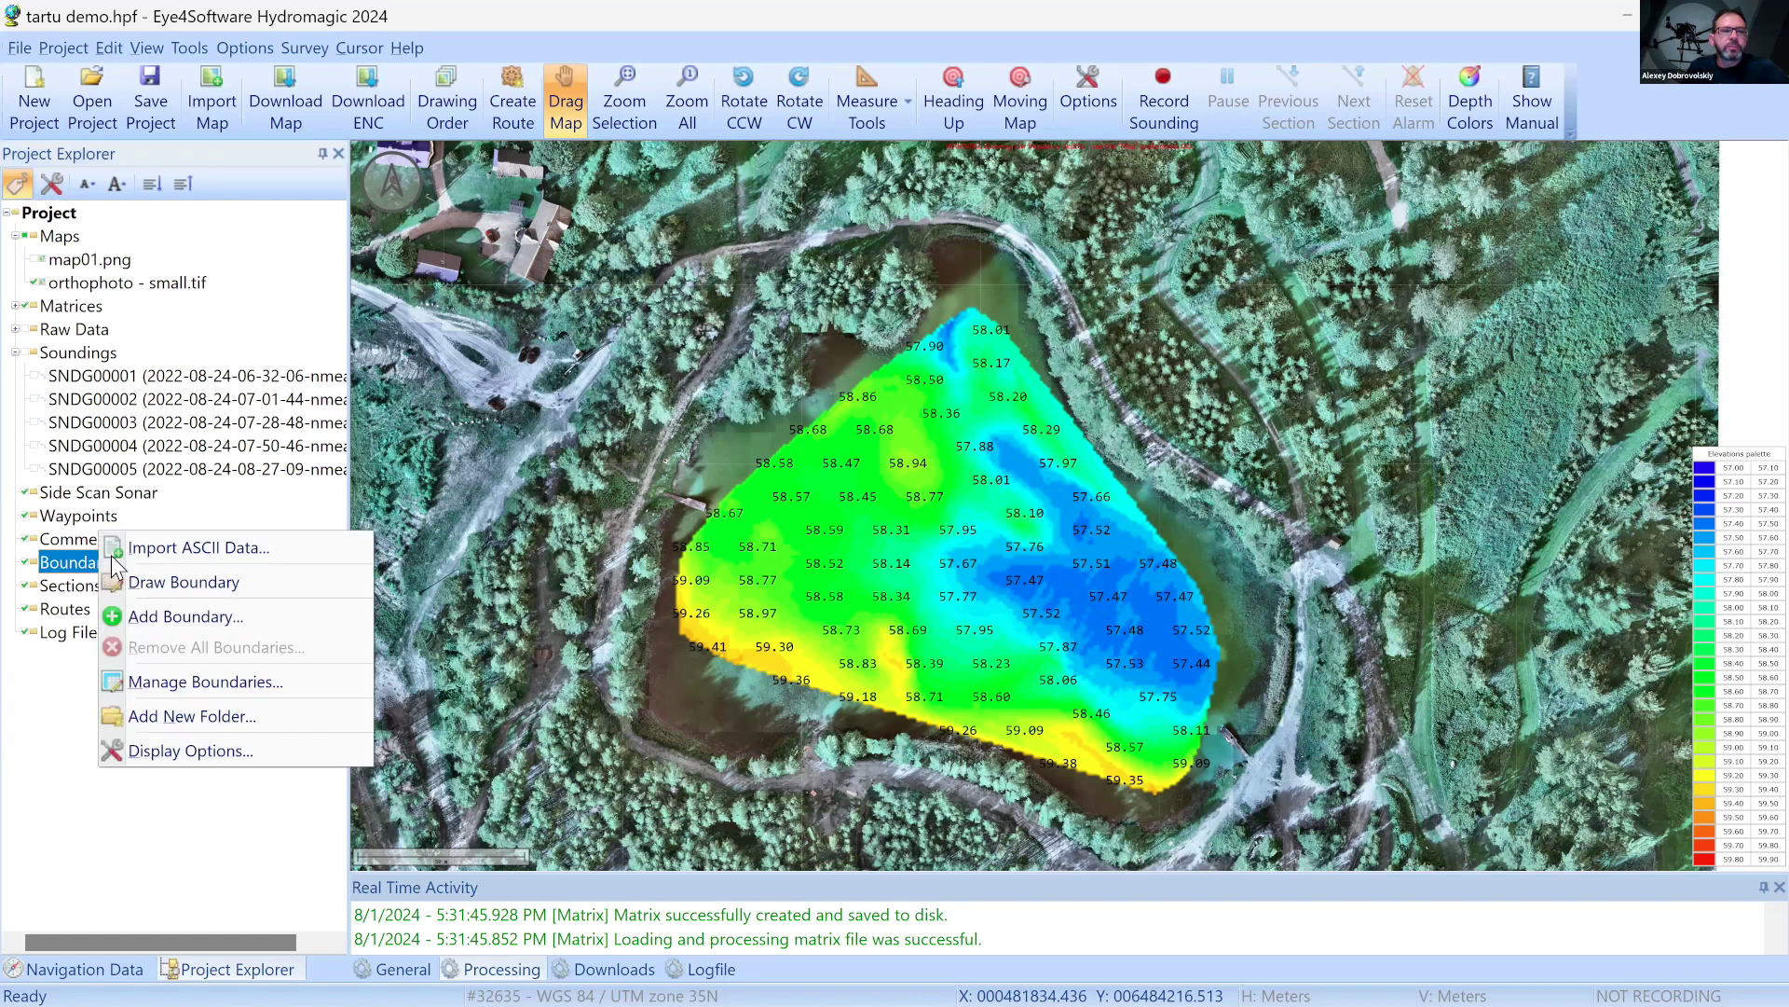
click(199, 580)
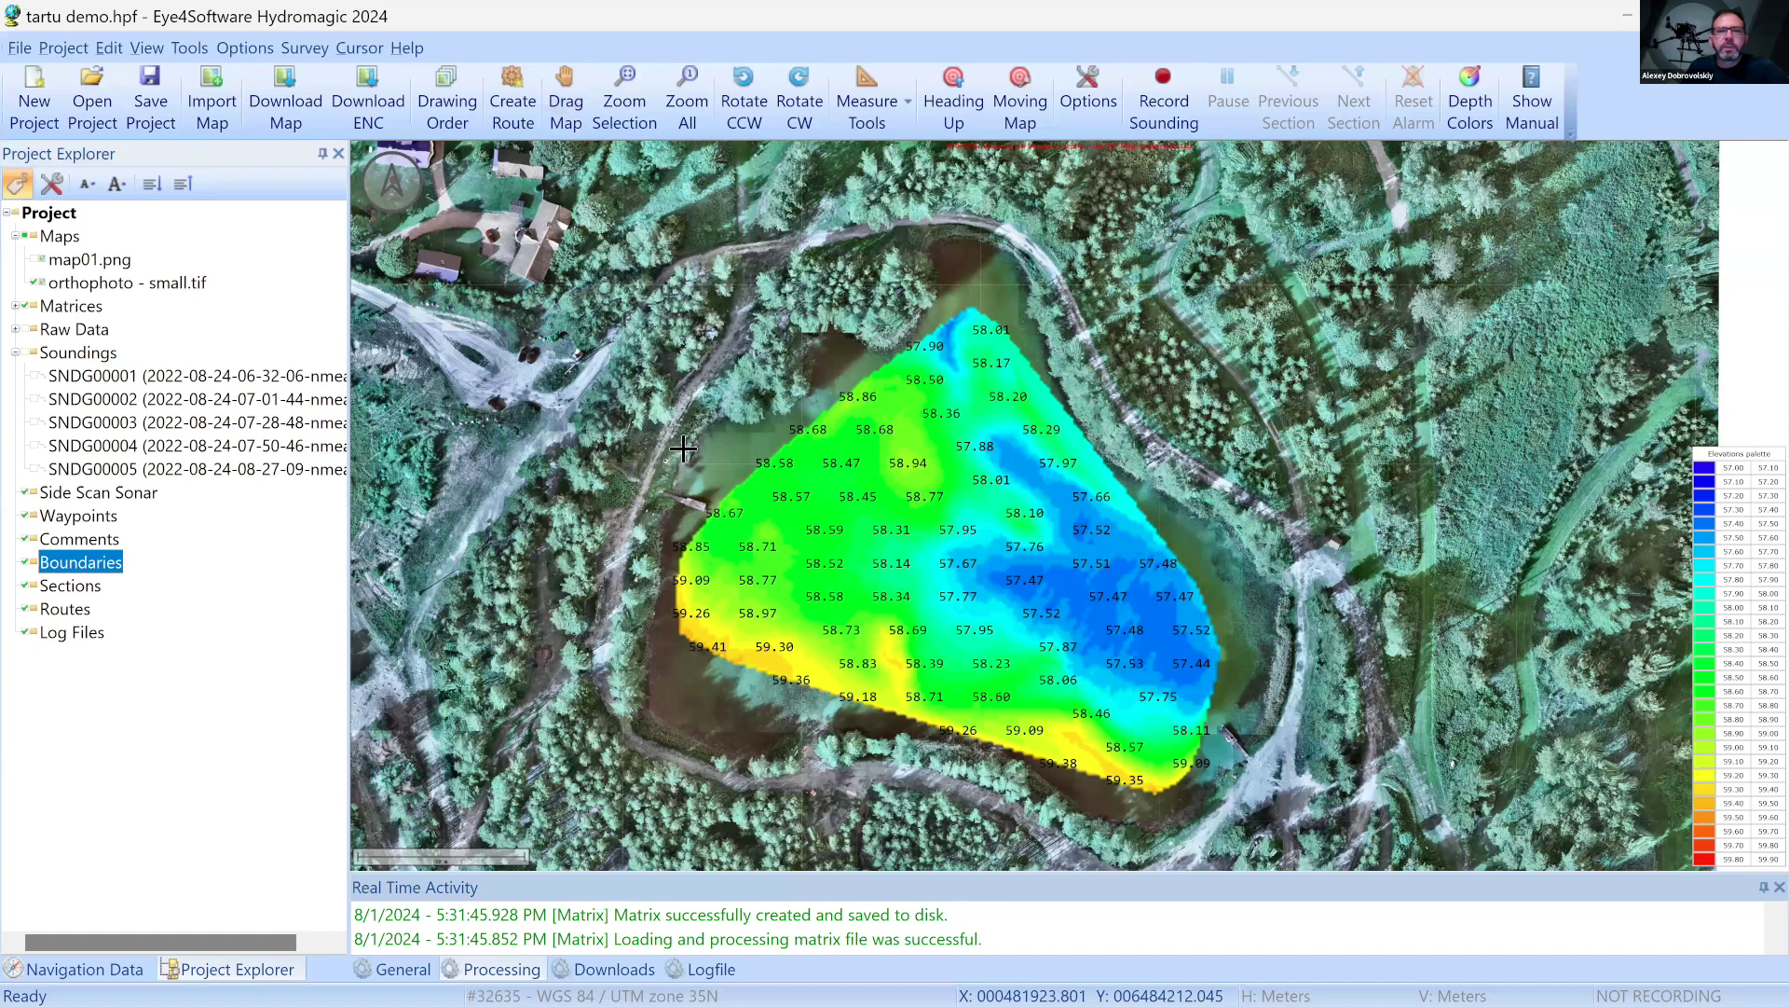
click(736, 421)
click(790, 407)
click(804, 333)
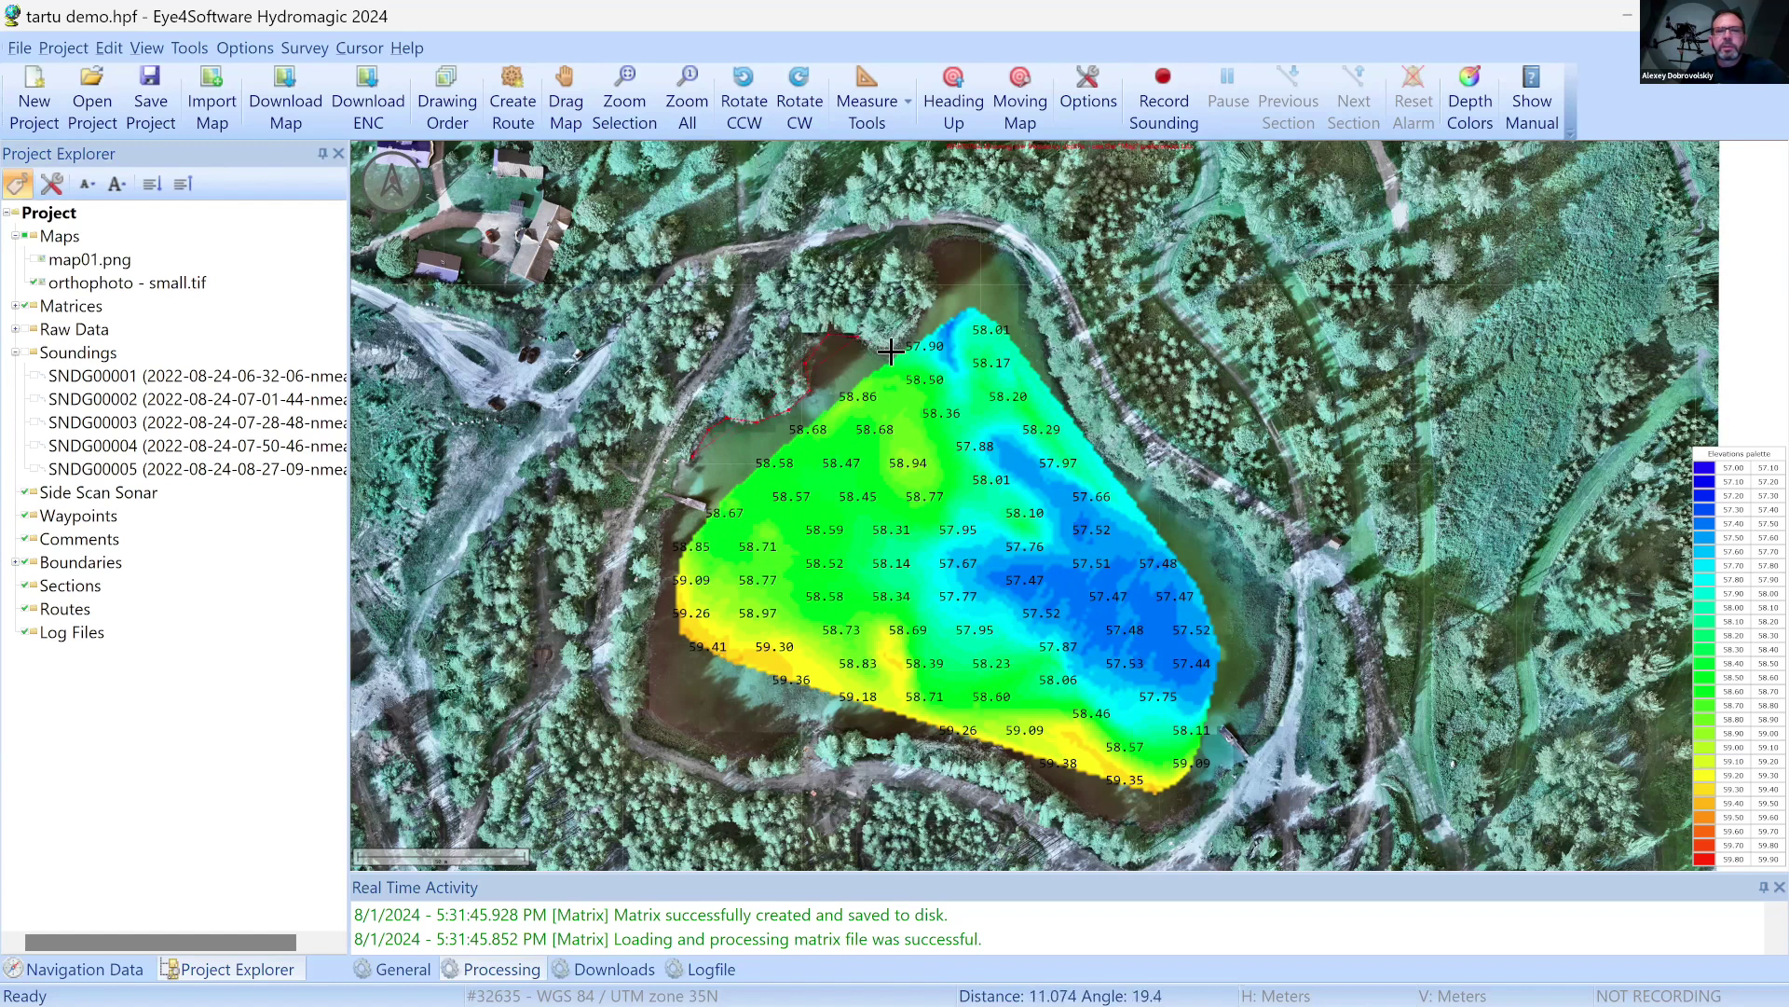
click(925, 312)
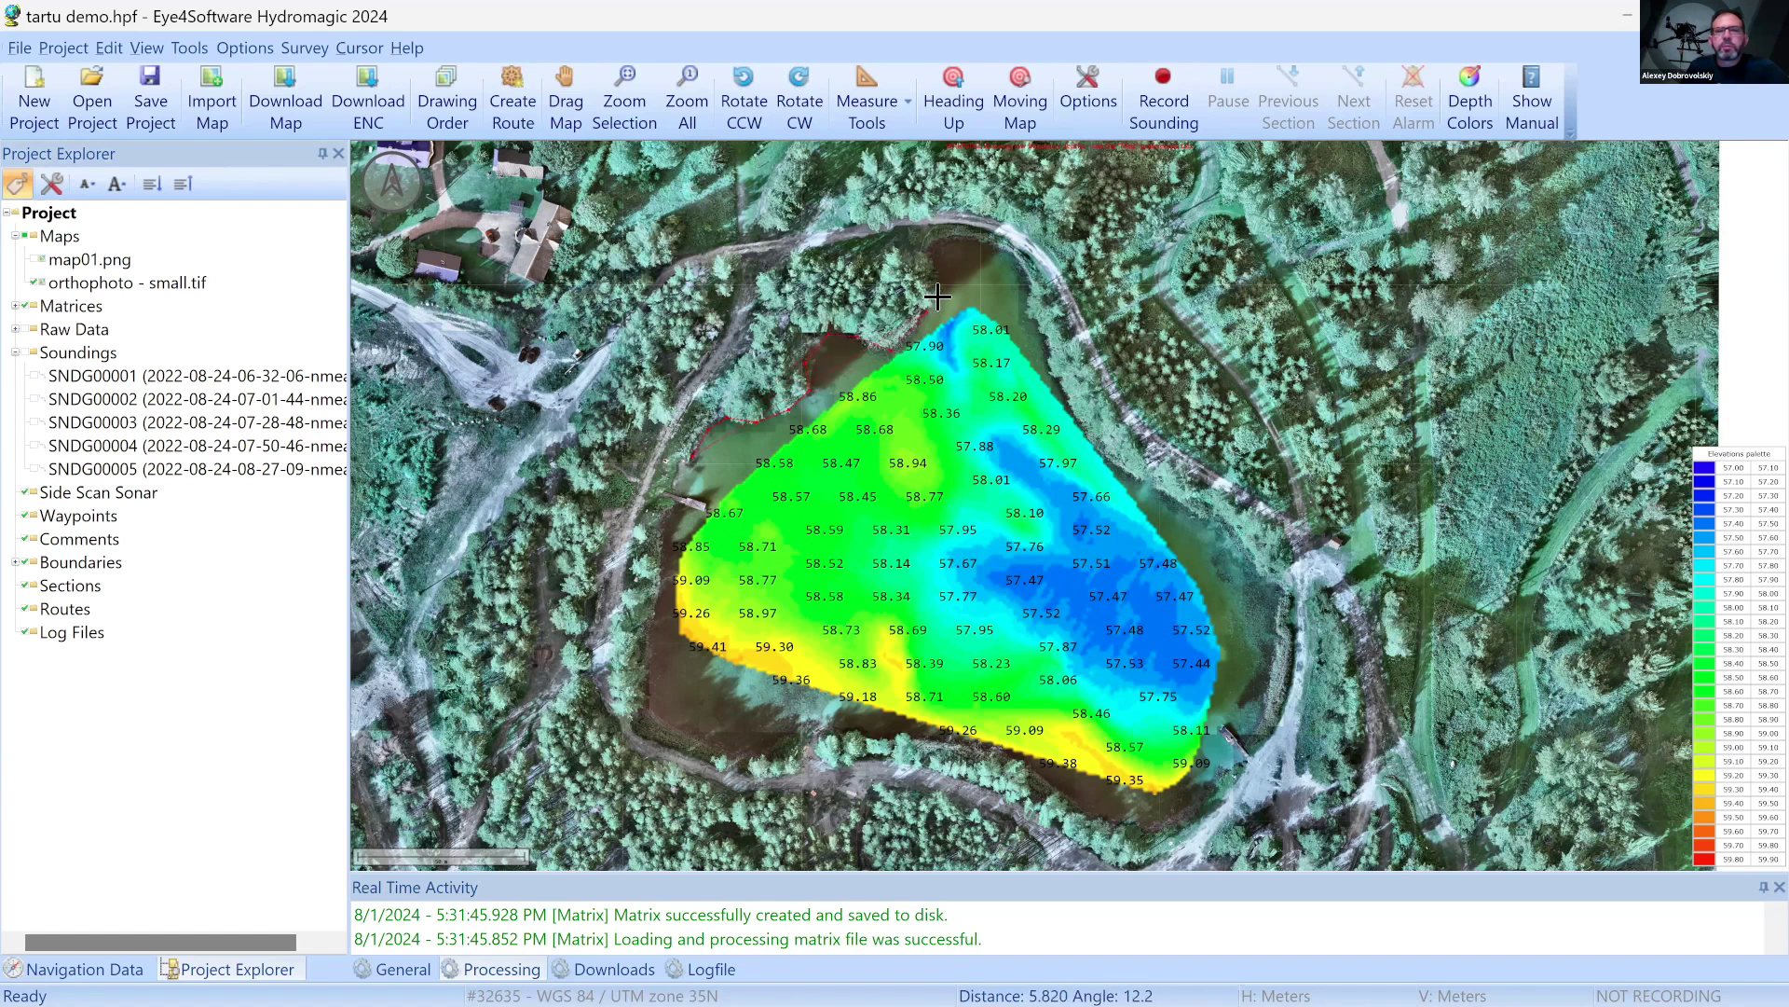
Continue the boundary around the pond's northern tip and down along its eastern shoreline
click(934, 242)
click(1032, 296)
click(1049, 355)
click(1058, 399)
click(1140, 481)
scroll(1063, 501, up, 2)
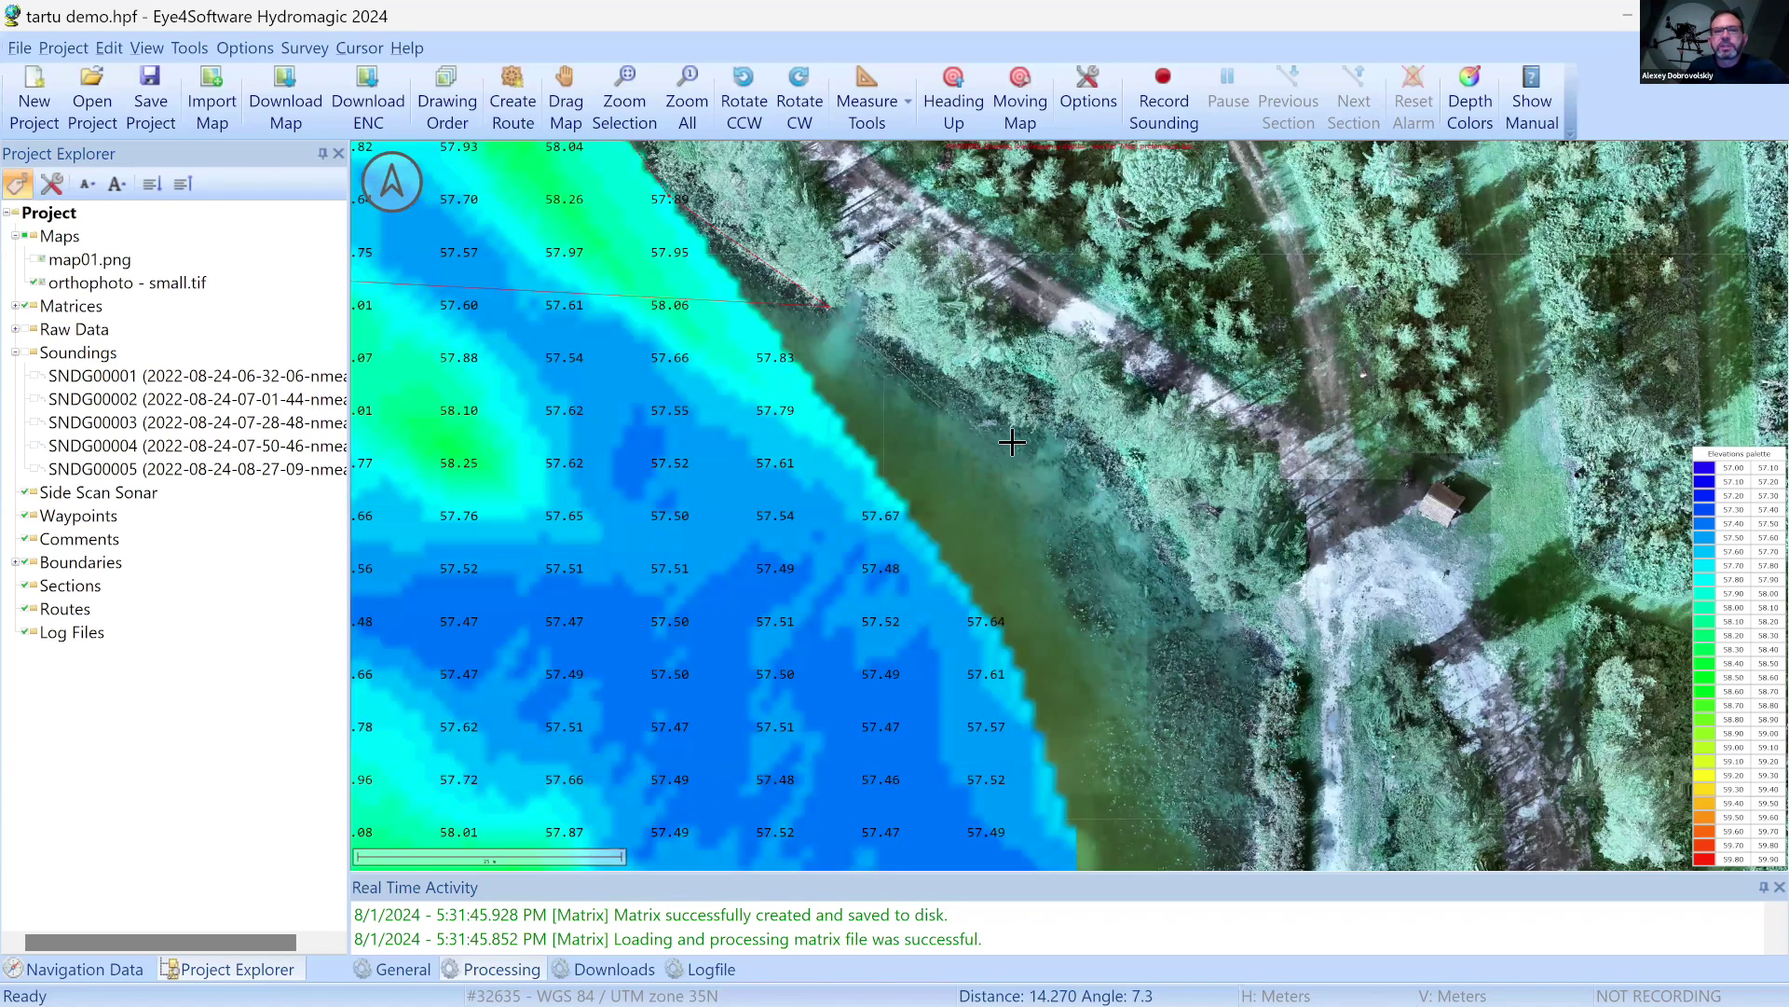
scroll(969, 429, up, 2)
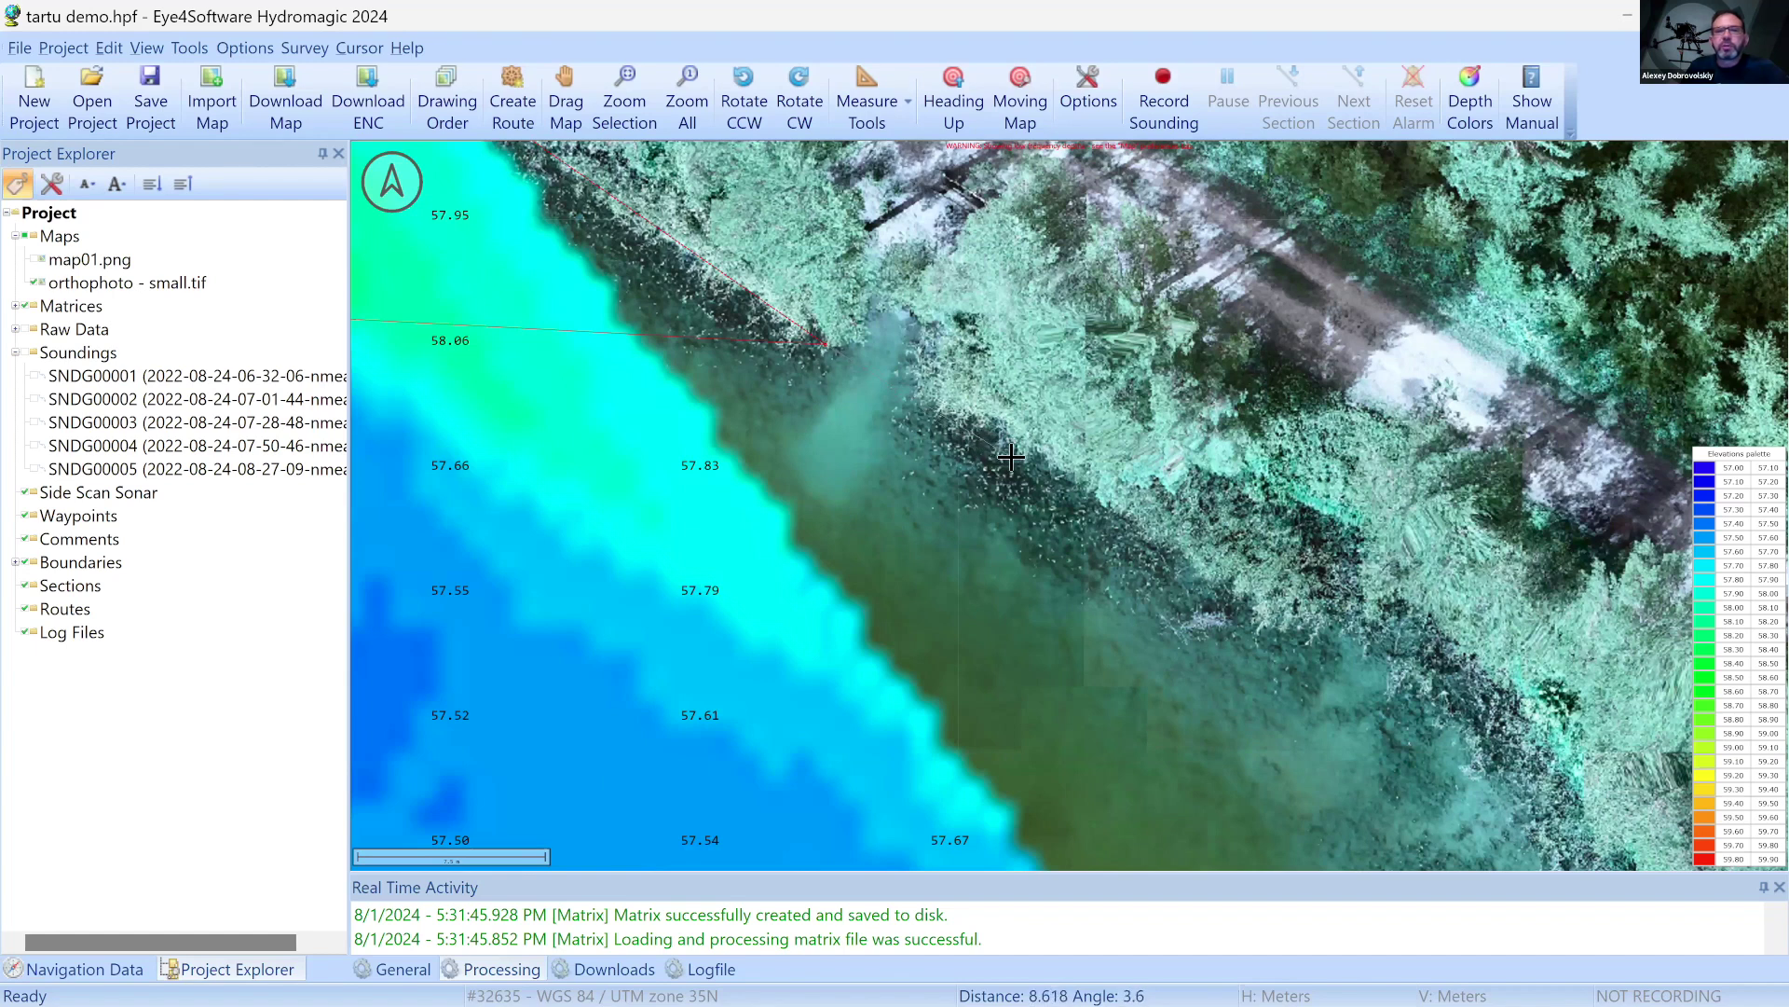
scroll(1104, 589, down, 1)
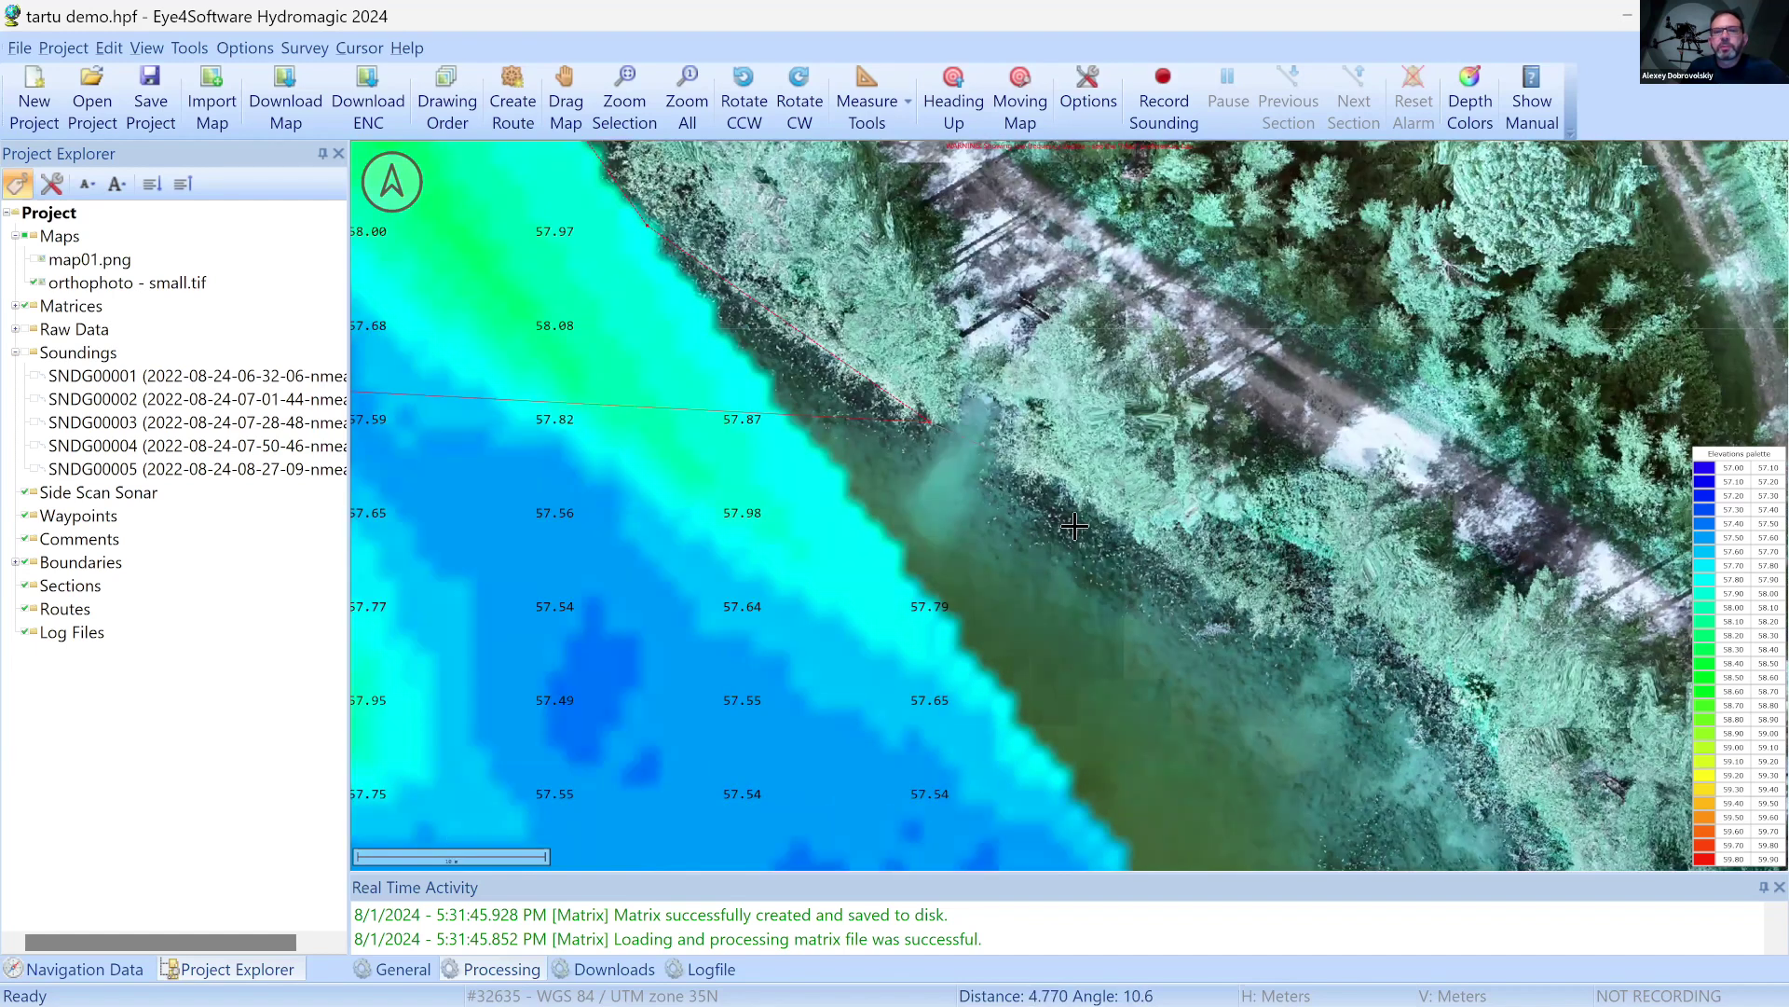
scroll(942, 370, down, 2)
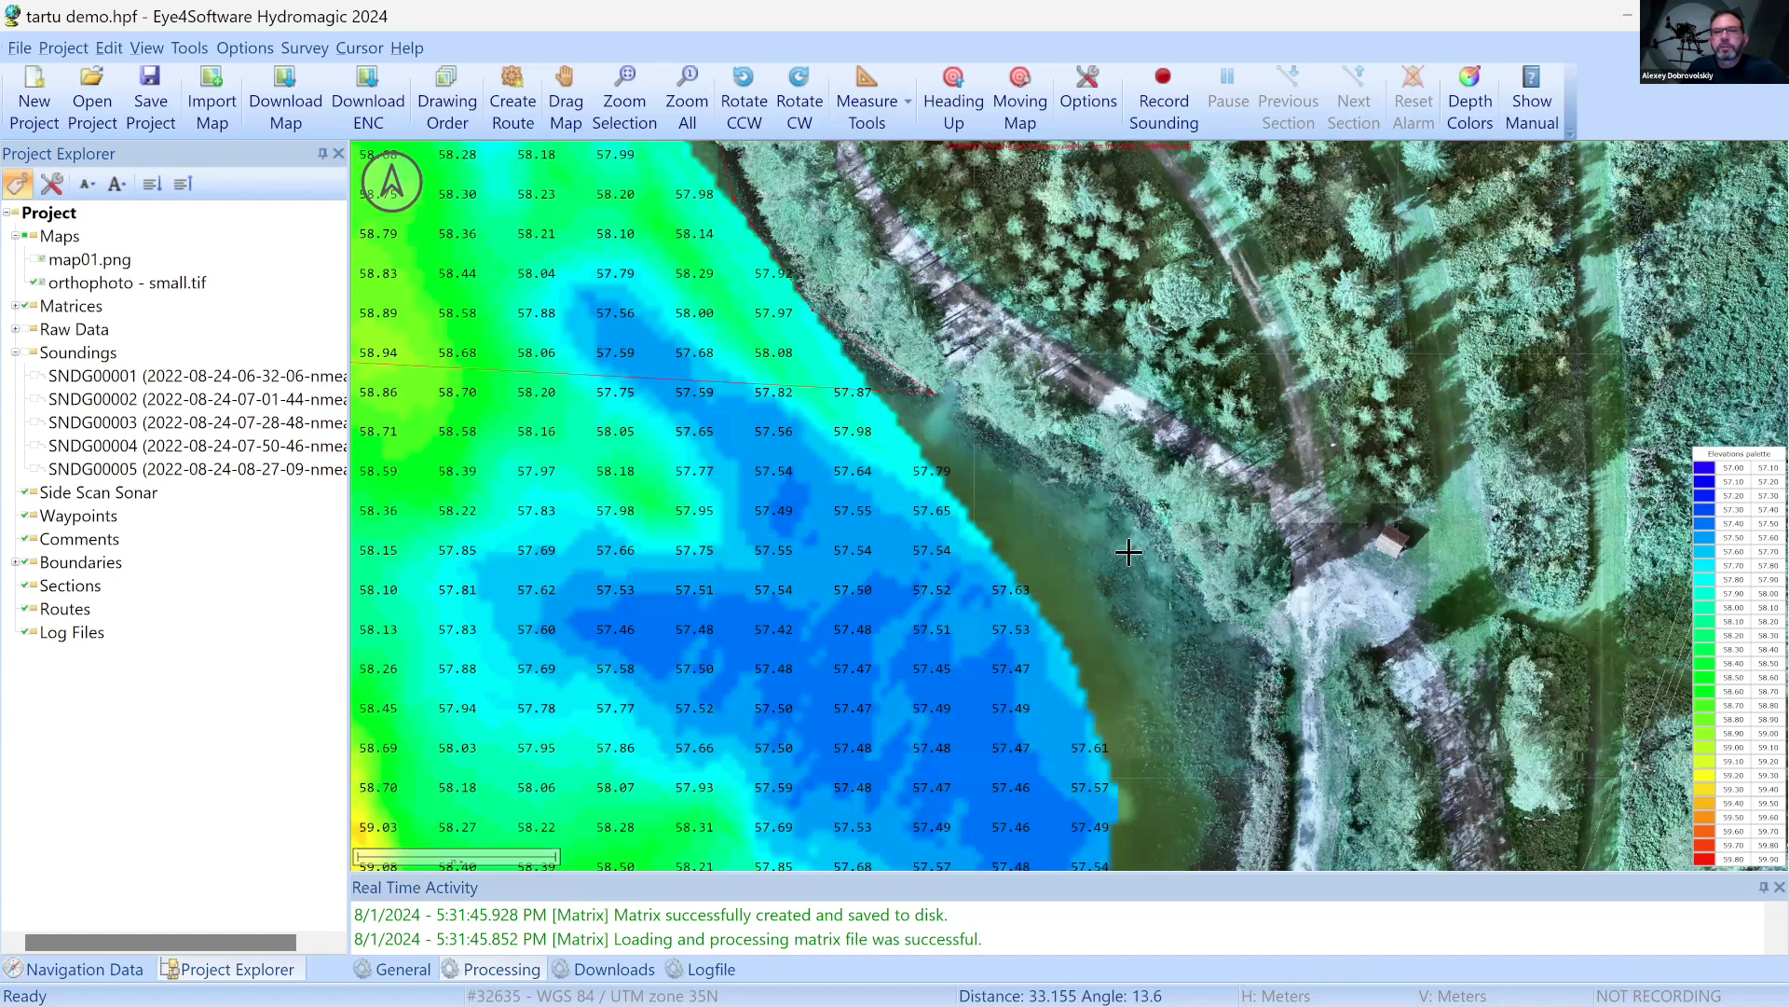
scroll(1126, 557, down, 2)
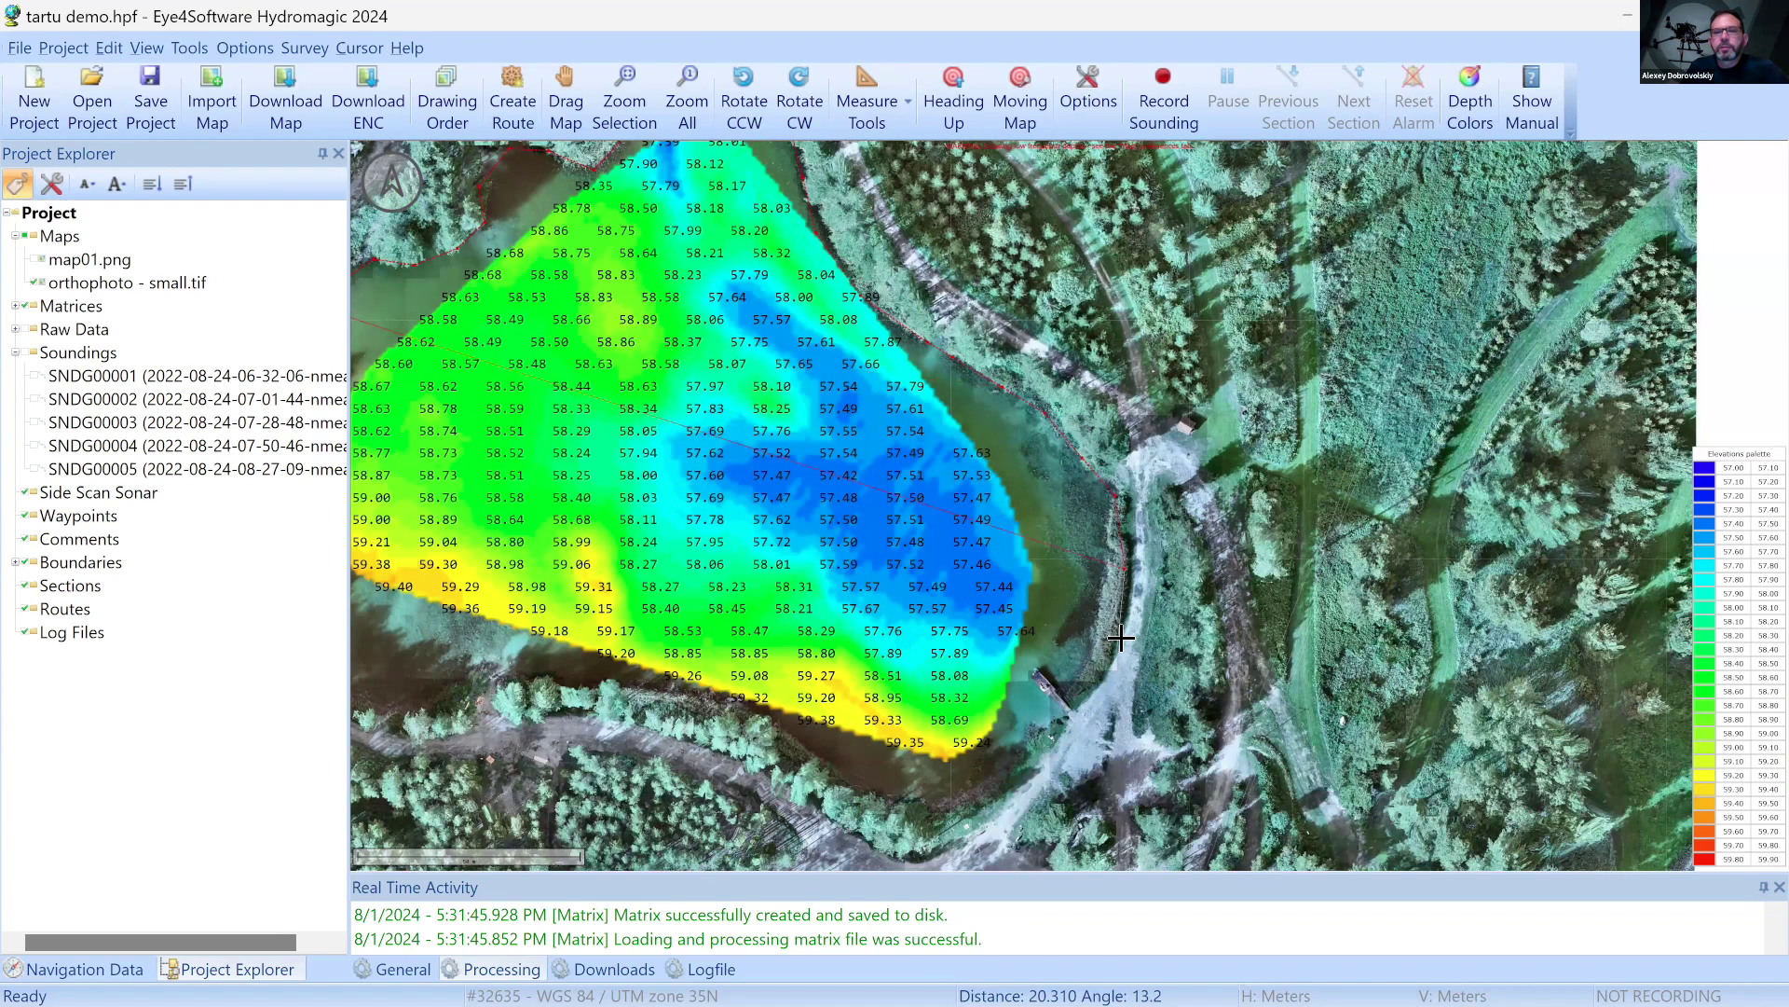
Trace the boundary around the pond's southeastern corner and westward along the southern shoreline
click(989, 807)
click(933, 817)
click(872, 799)
click(804, 753)
click(639, 693)
click(408, 657)
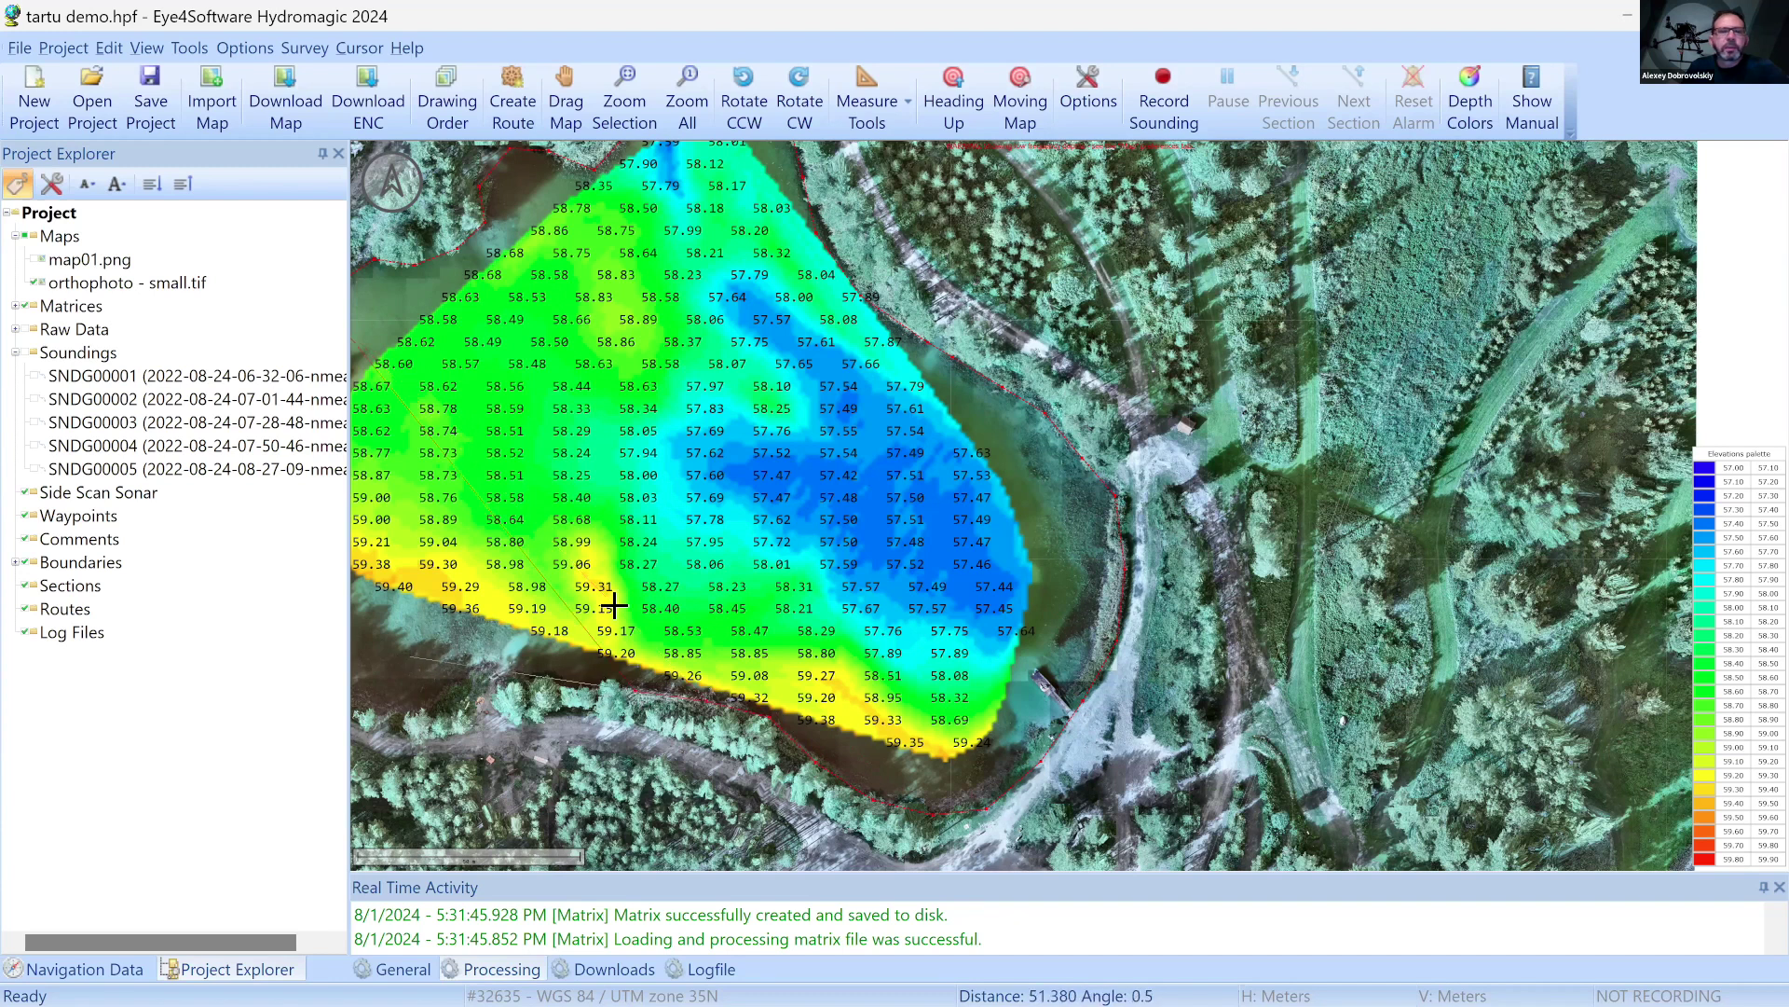
scroll(1212, 662, down, 2)
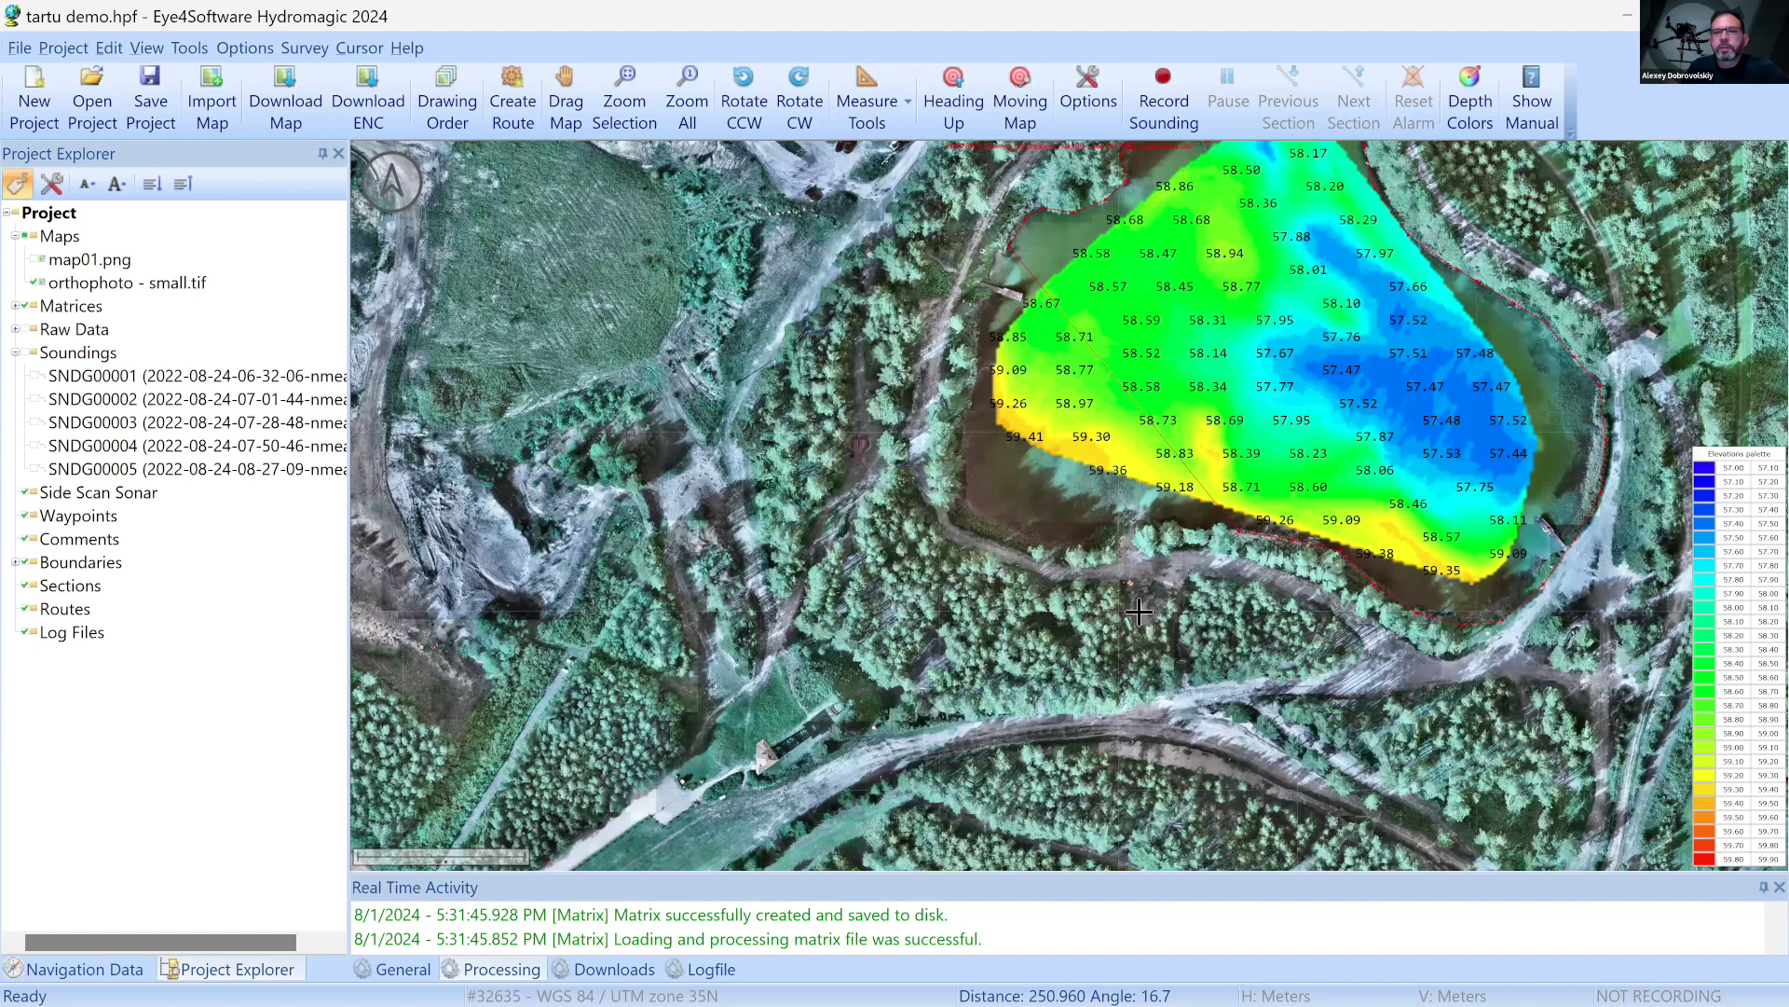
scroll(1100, 629, up, 2)
click(1096, 633)
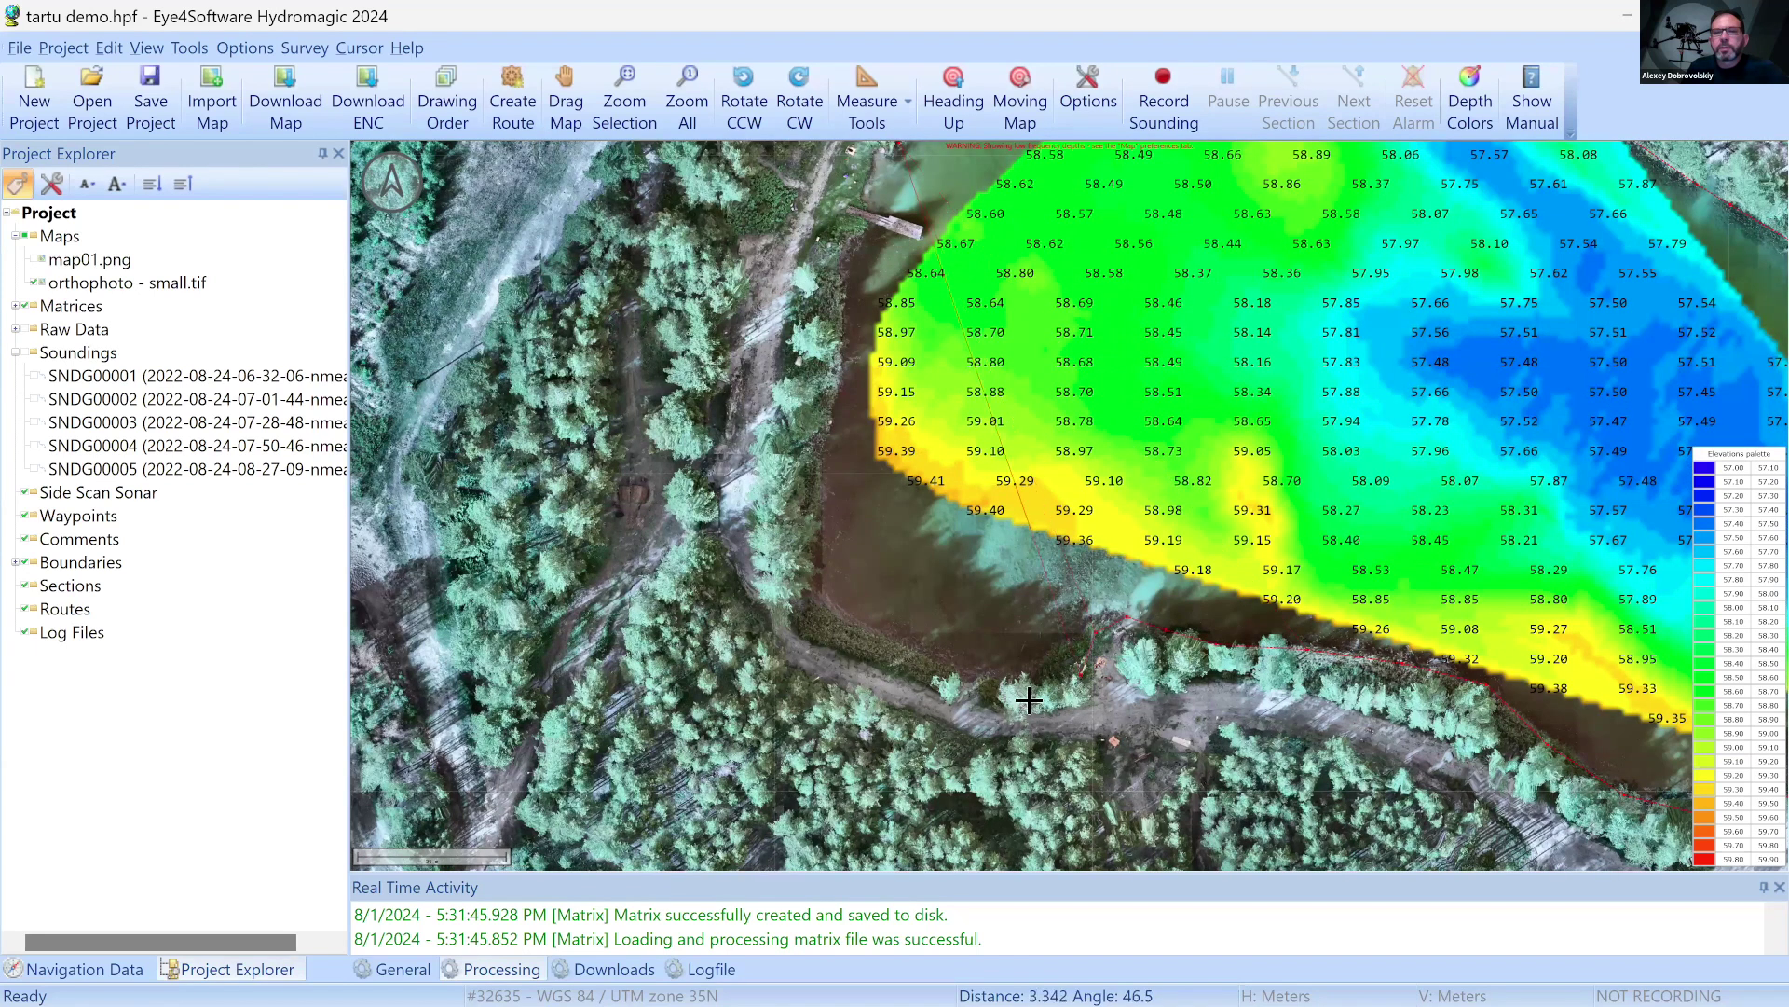
Trace the boundary around the southwestern corner and up the western shoreline past the pier, and finish the boundary
click(993, 690)
click(845, 618)
click(817, 587)
click(818, 510)
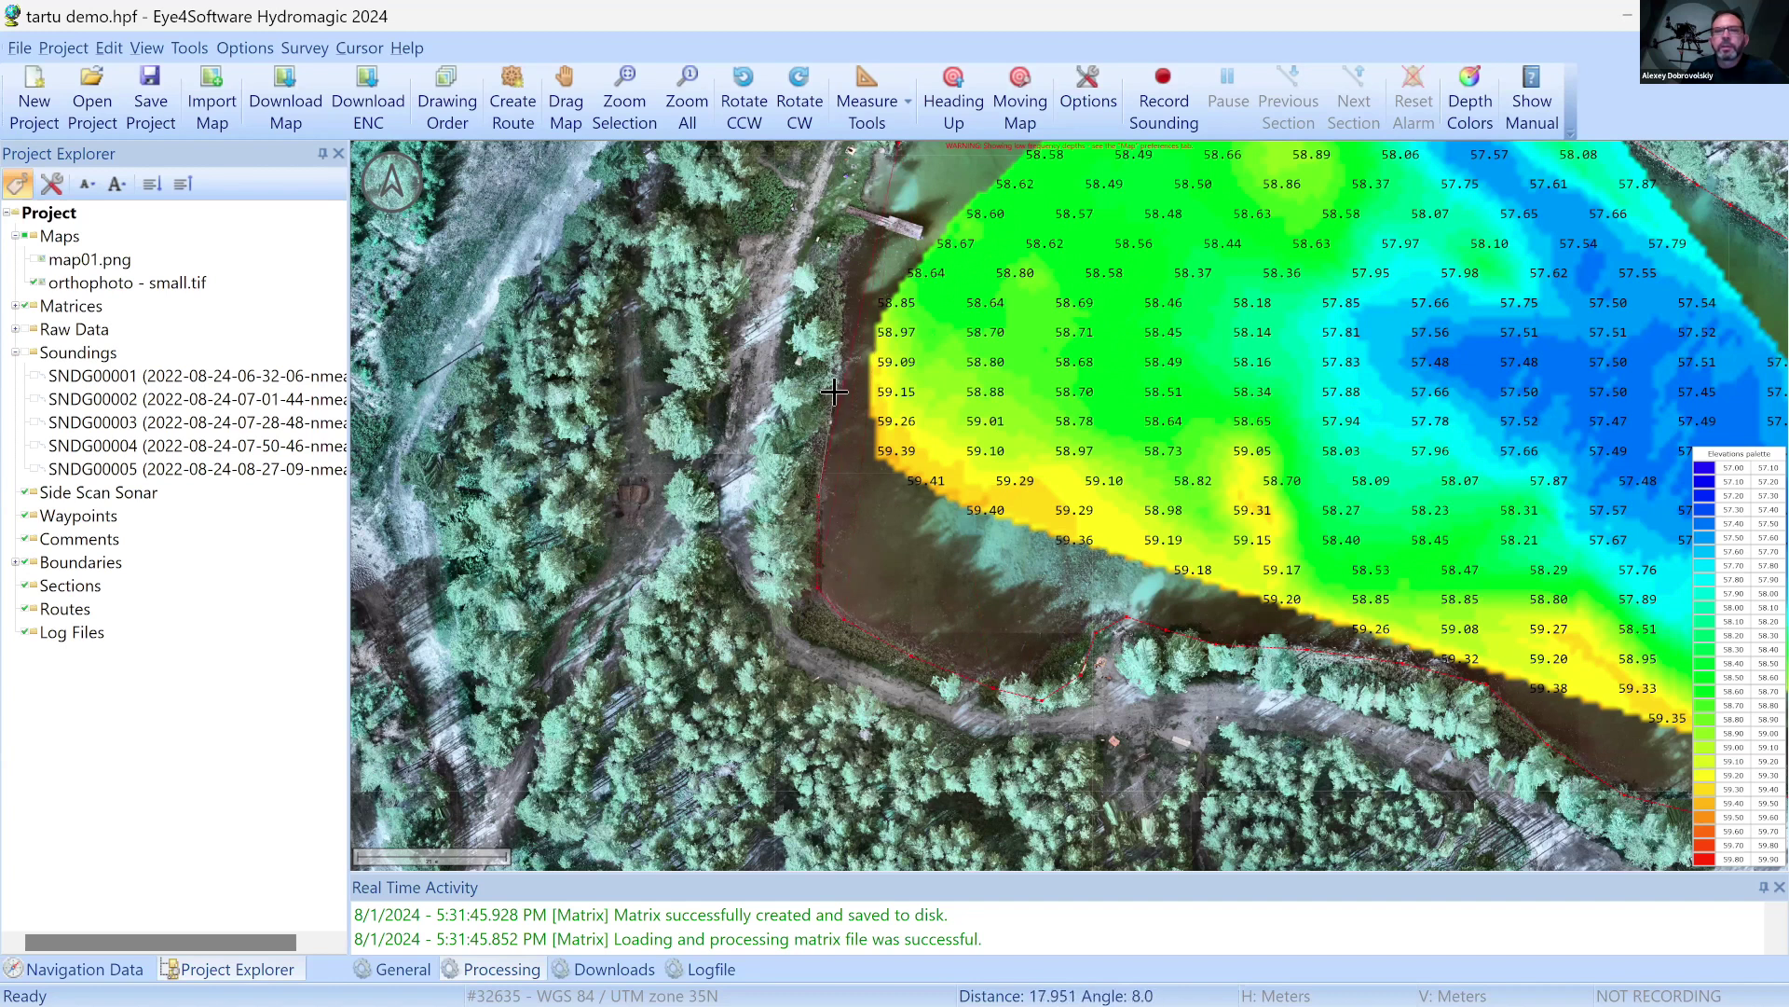
click(840, 392)
click(853, 317)
click(866, 200)
scroll(1042, 611, down, 1)
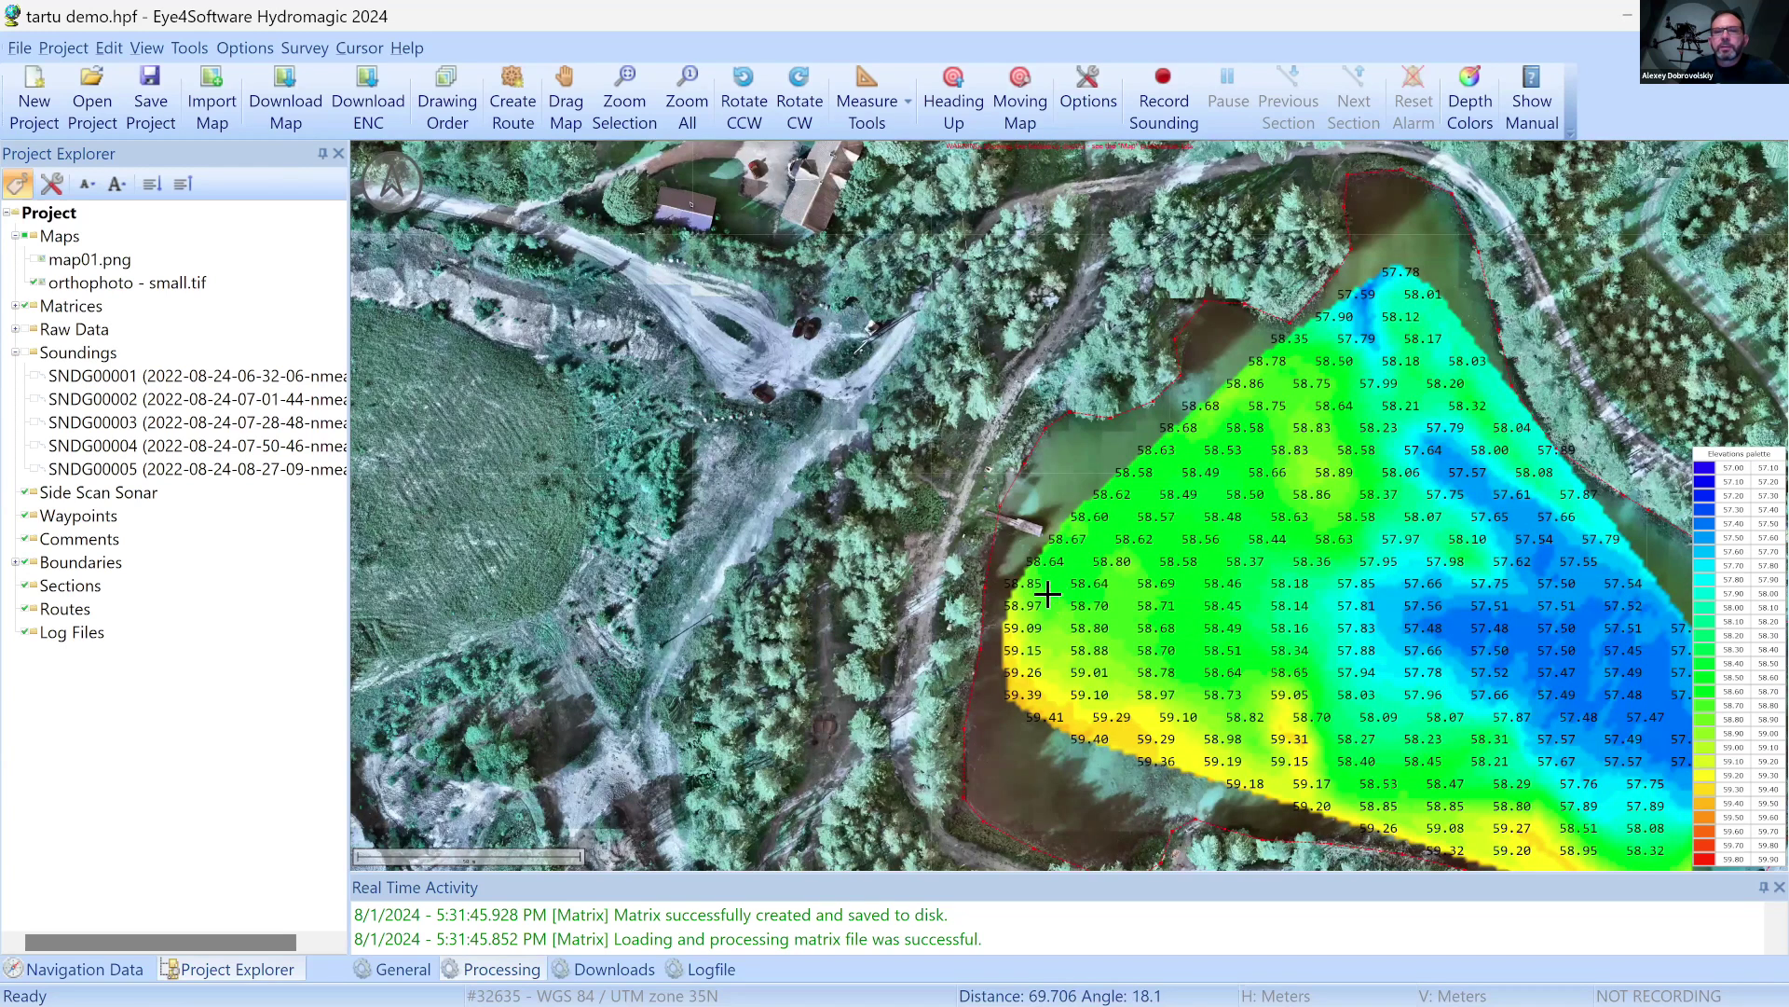
scroll(1062, 606, up, 1)
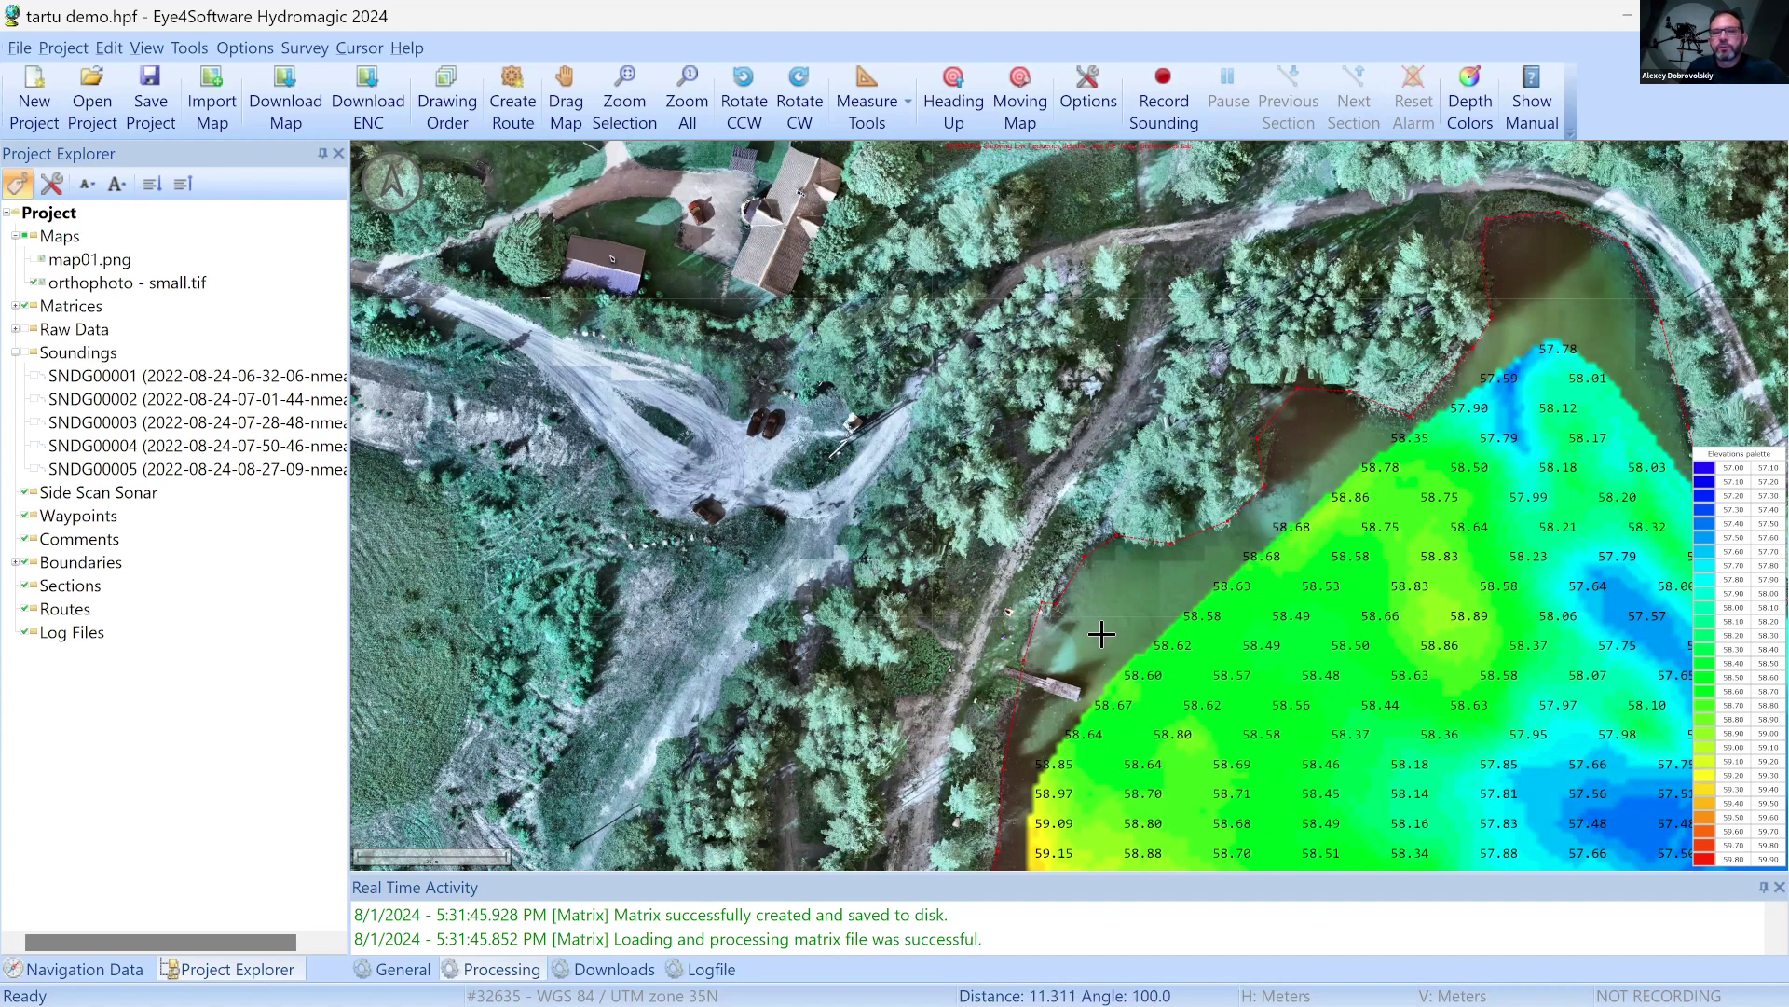
double_click(1106, 634)
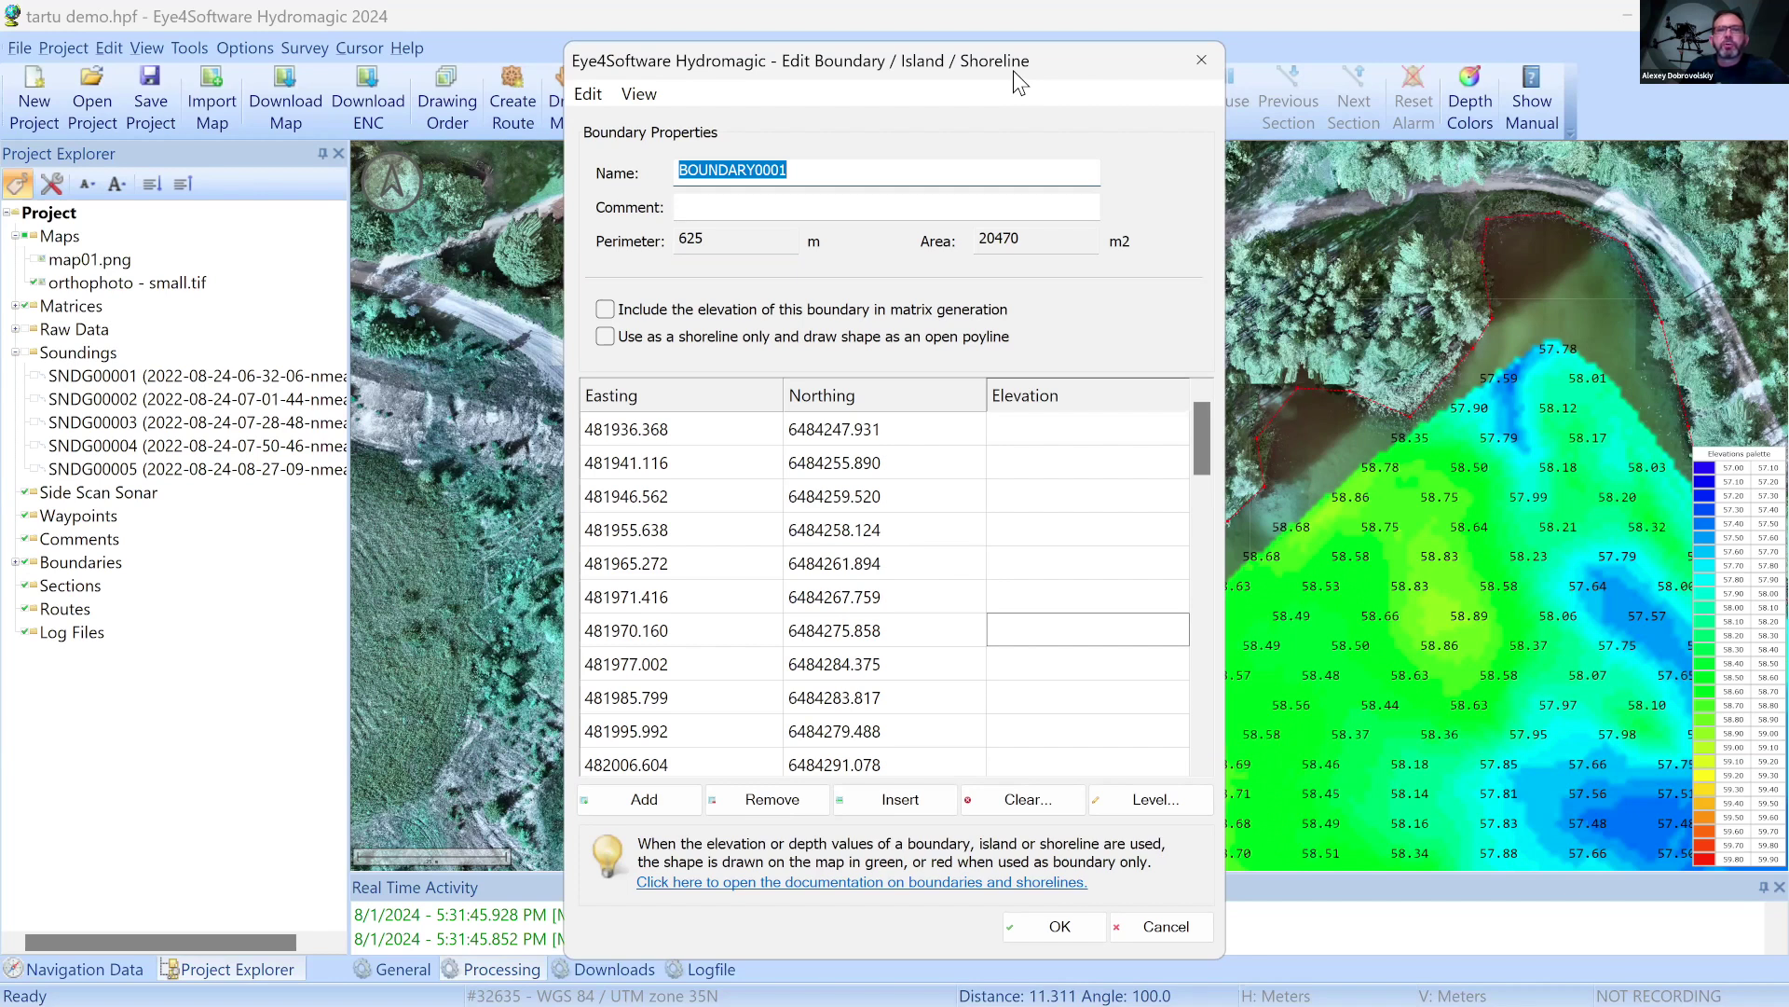
Include the boundary's elevation in matrix generation and select the first boundary point's elevation entry
drag(1014, 70, 968, 54)
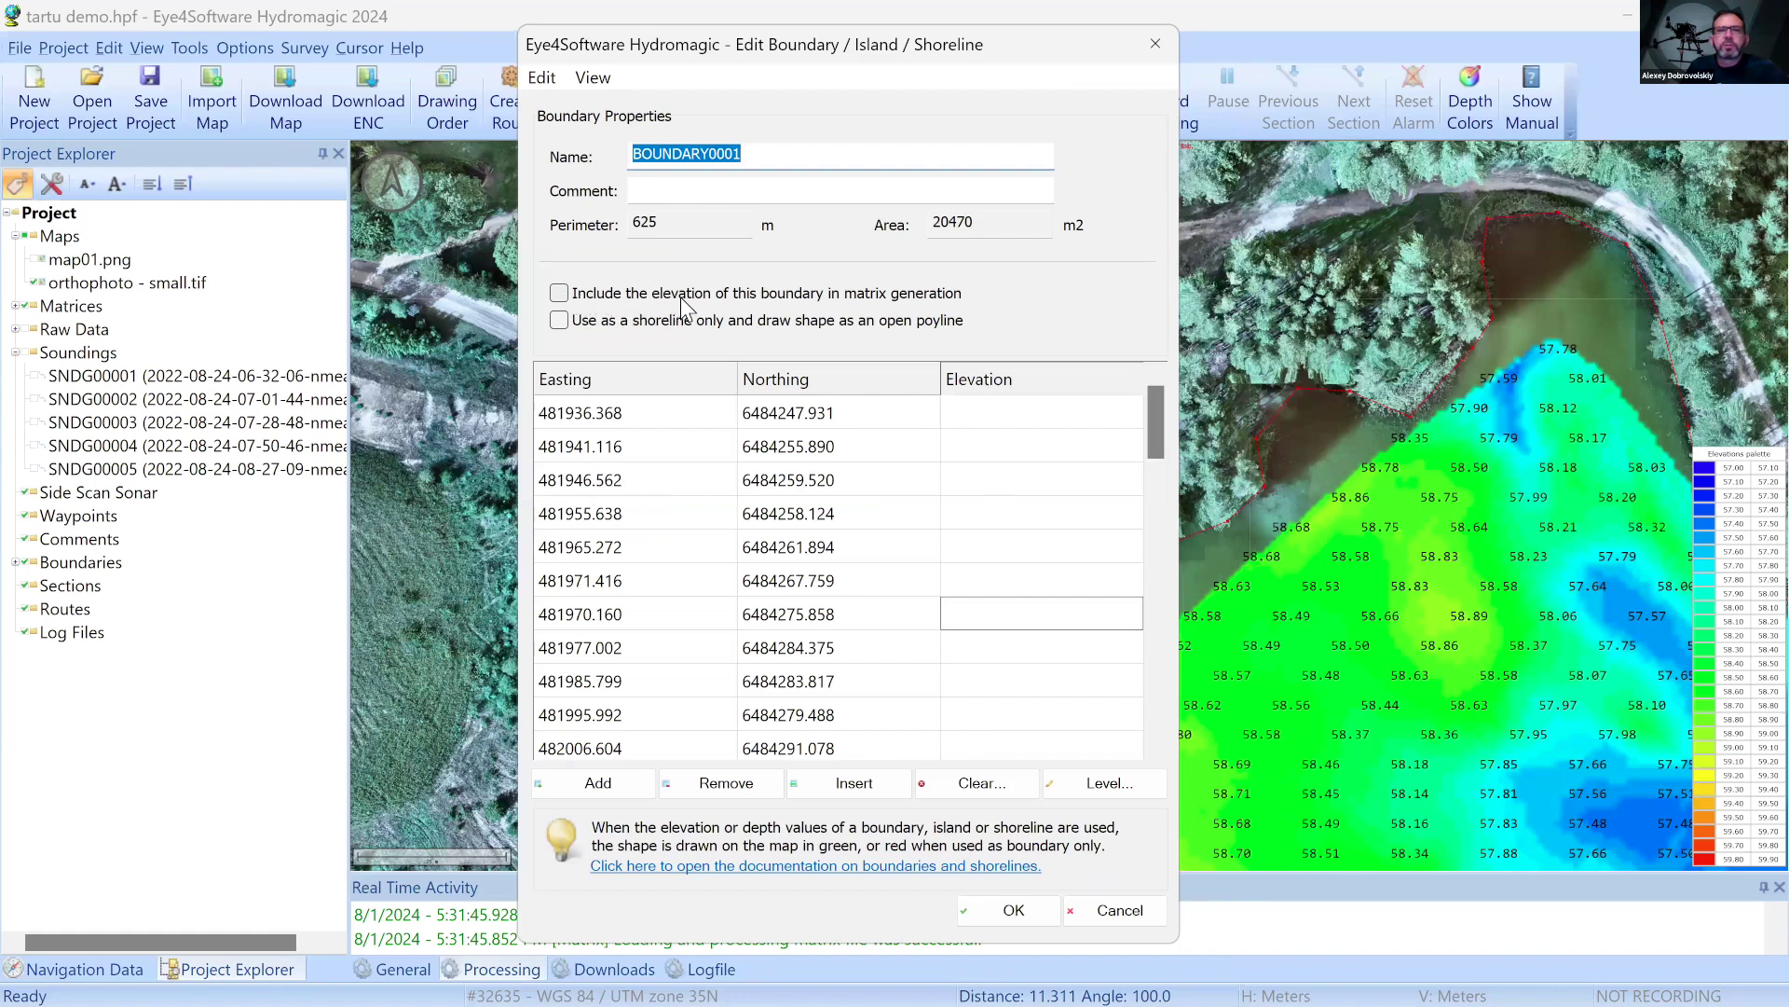
click(883, 298)
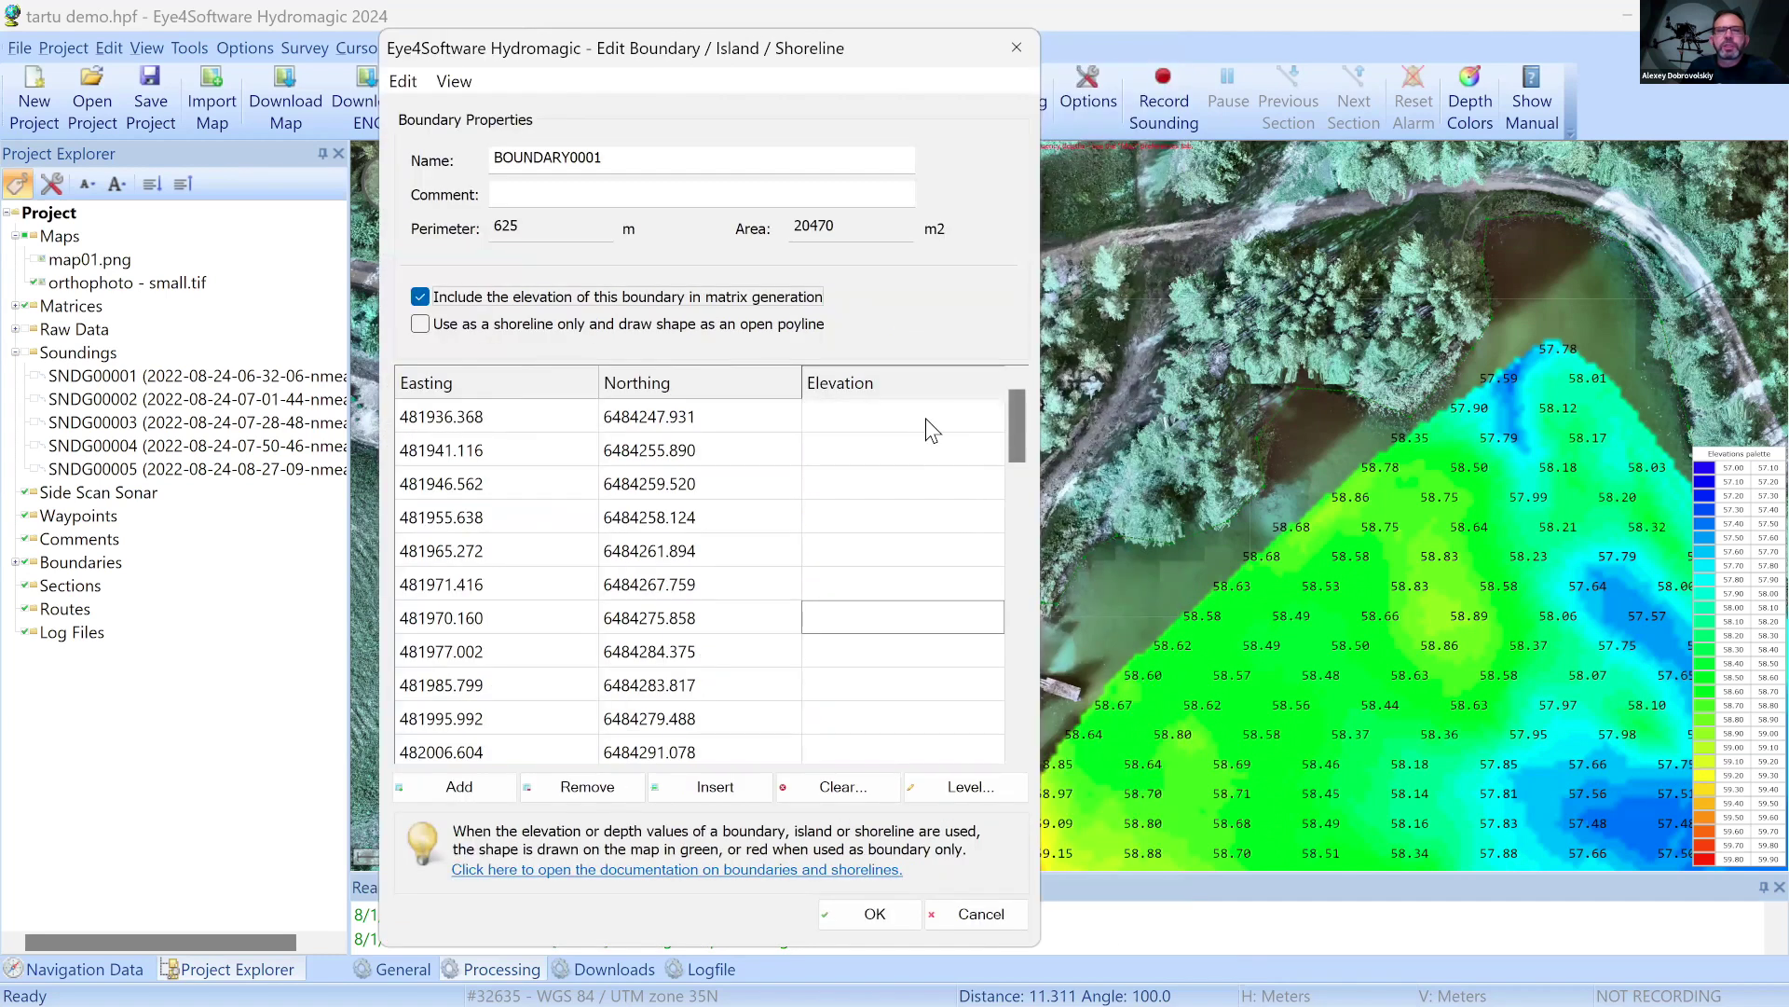
click(926, 417)
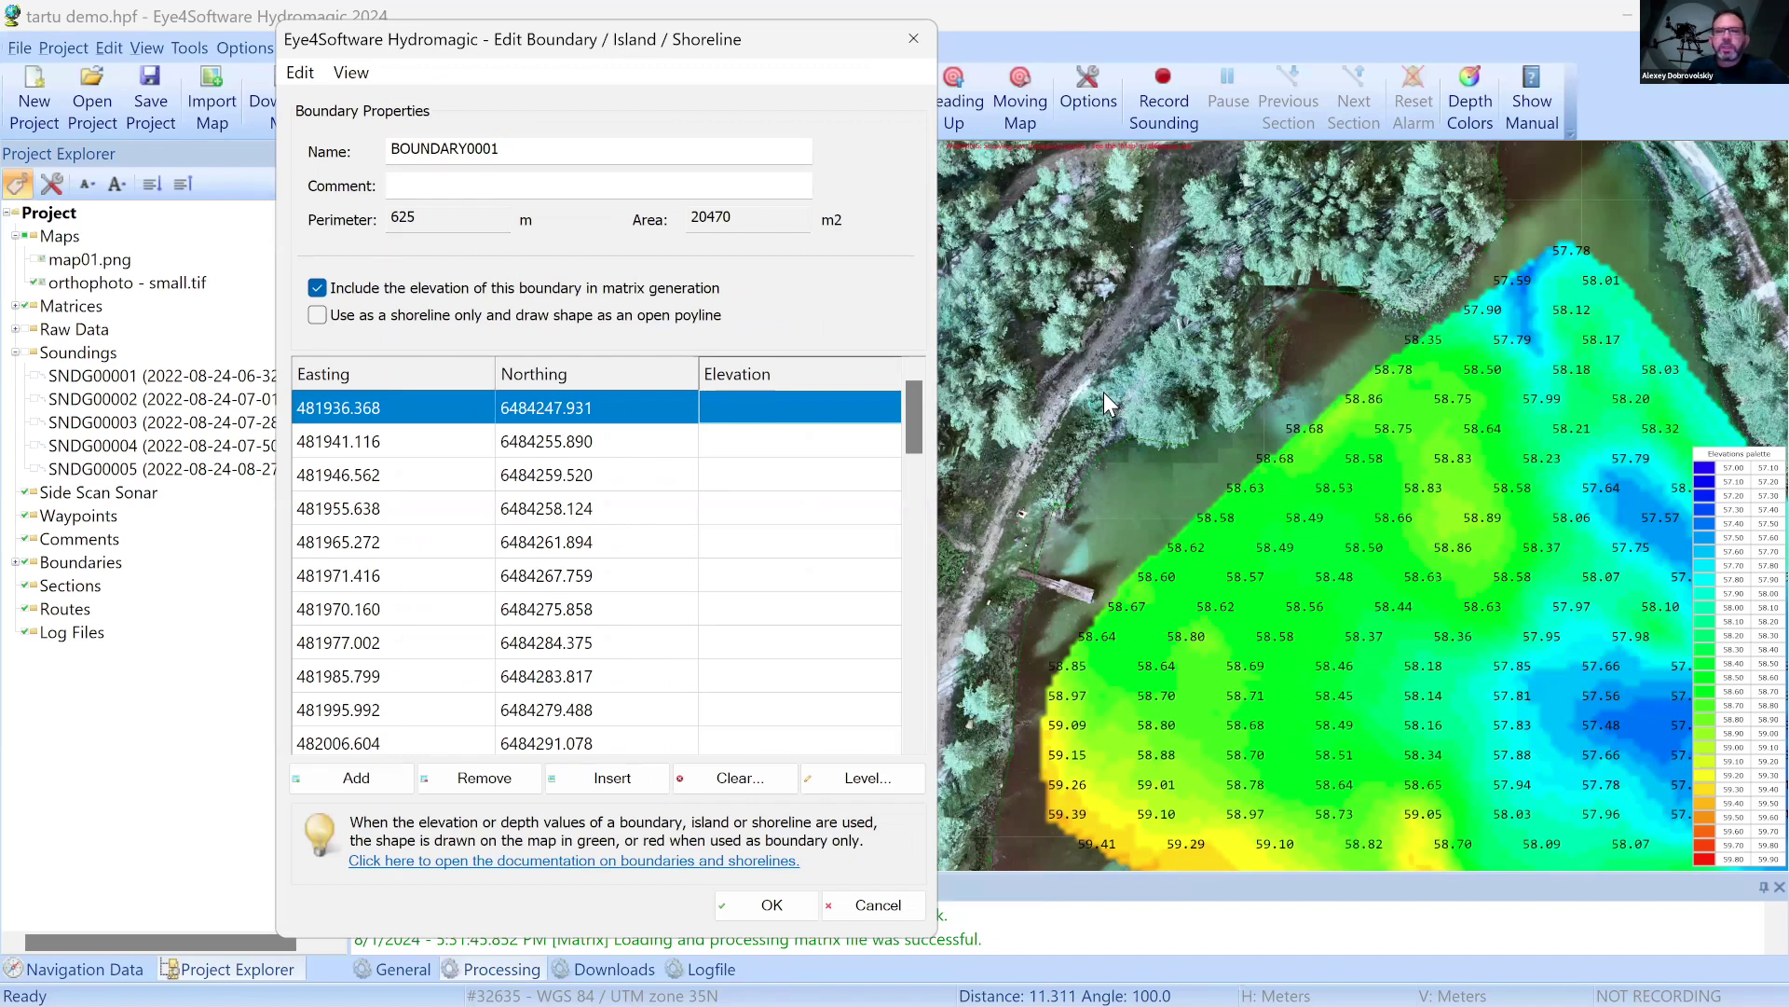
key(alt+Tab)
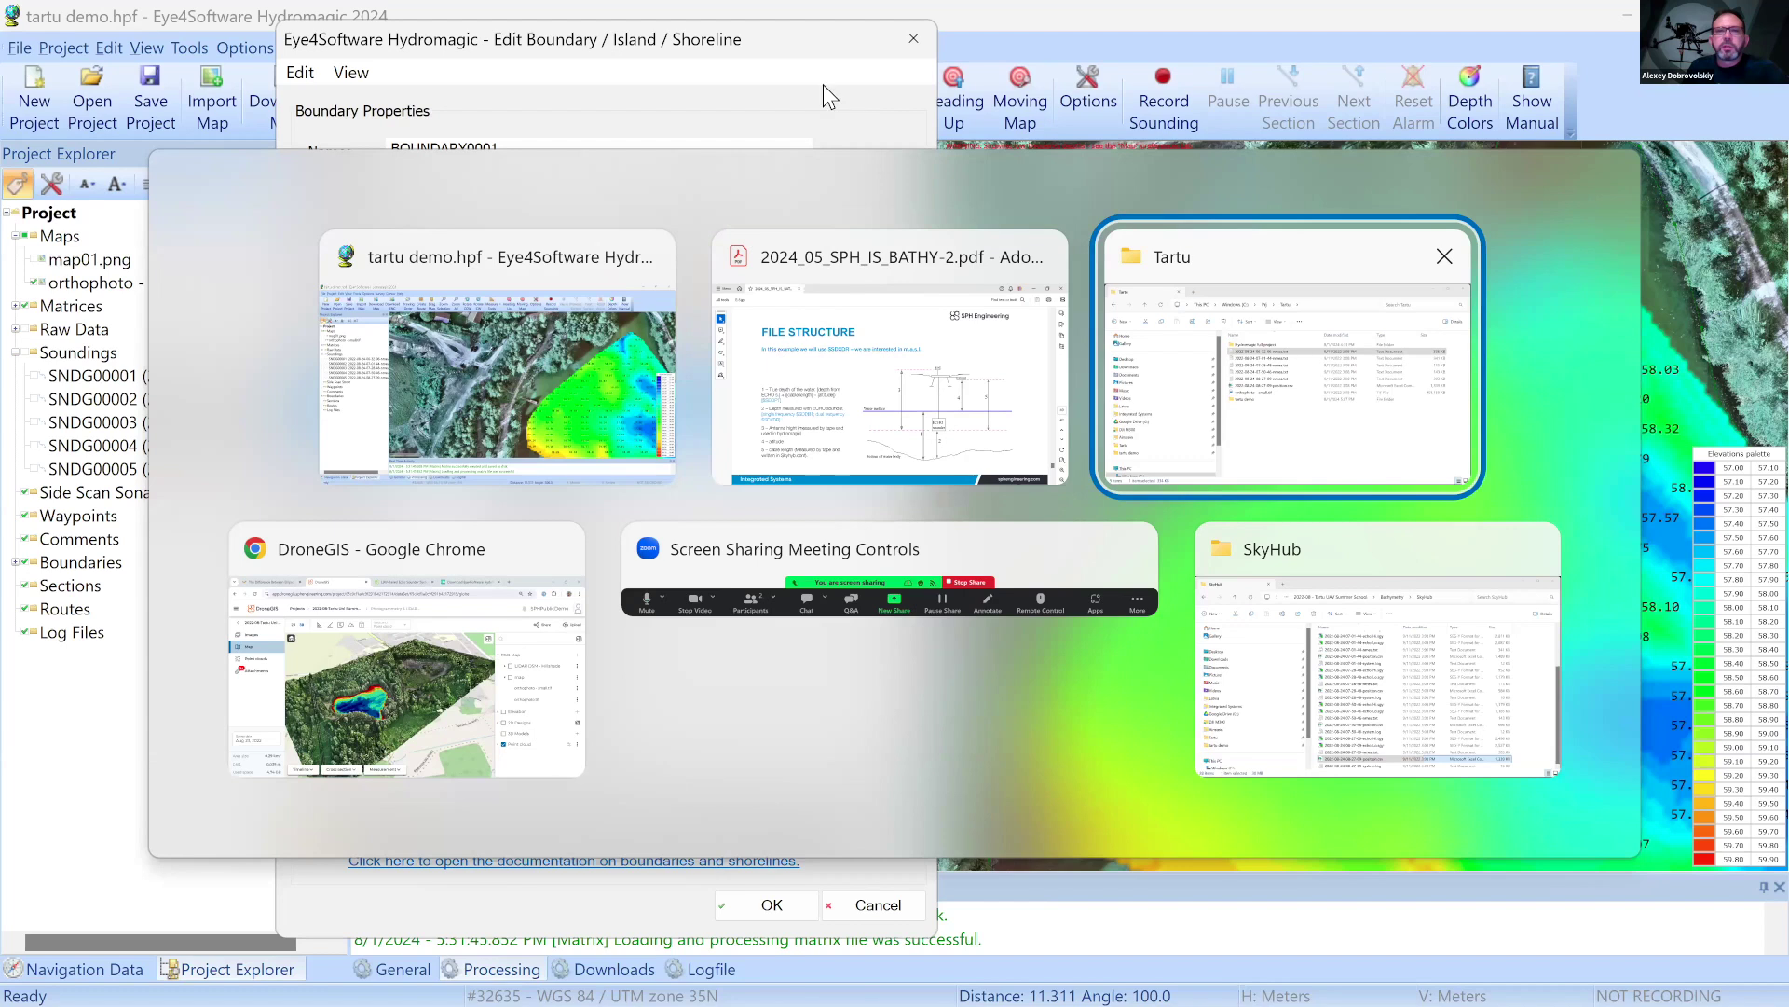
key(alt)
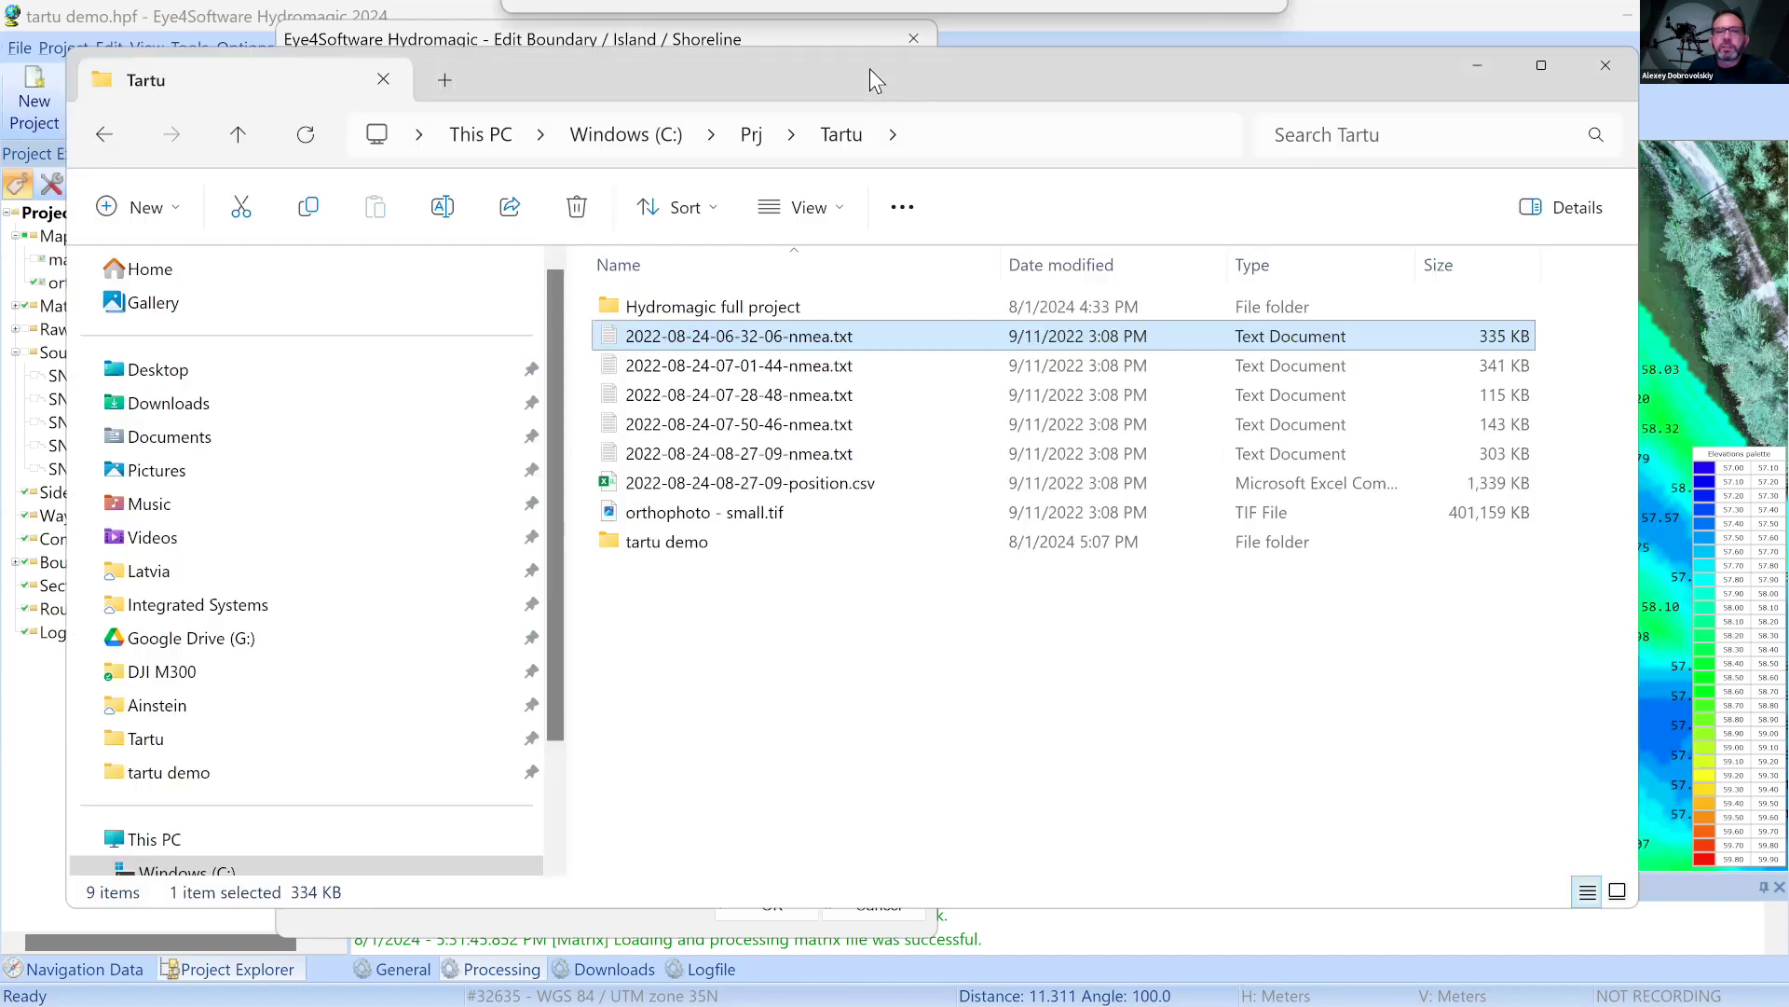
click(919, 477)
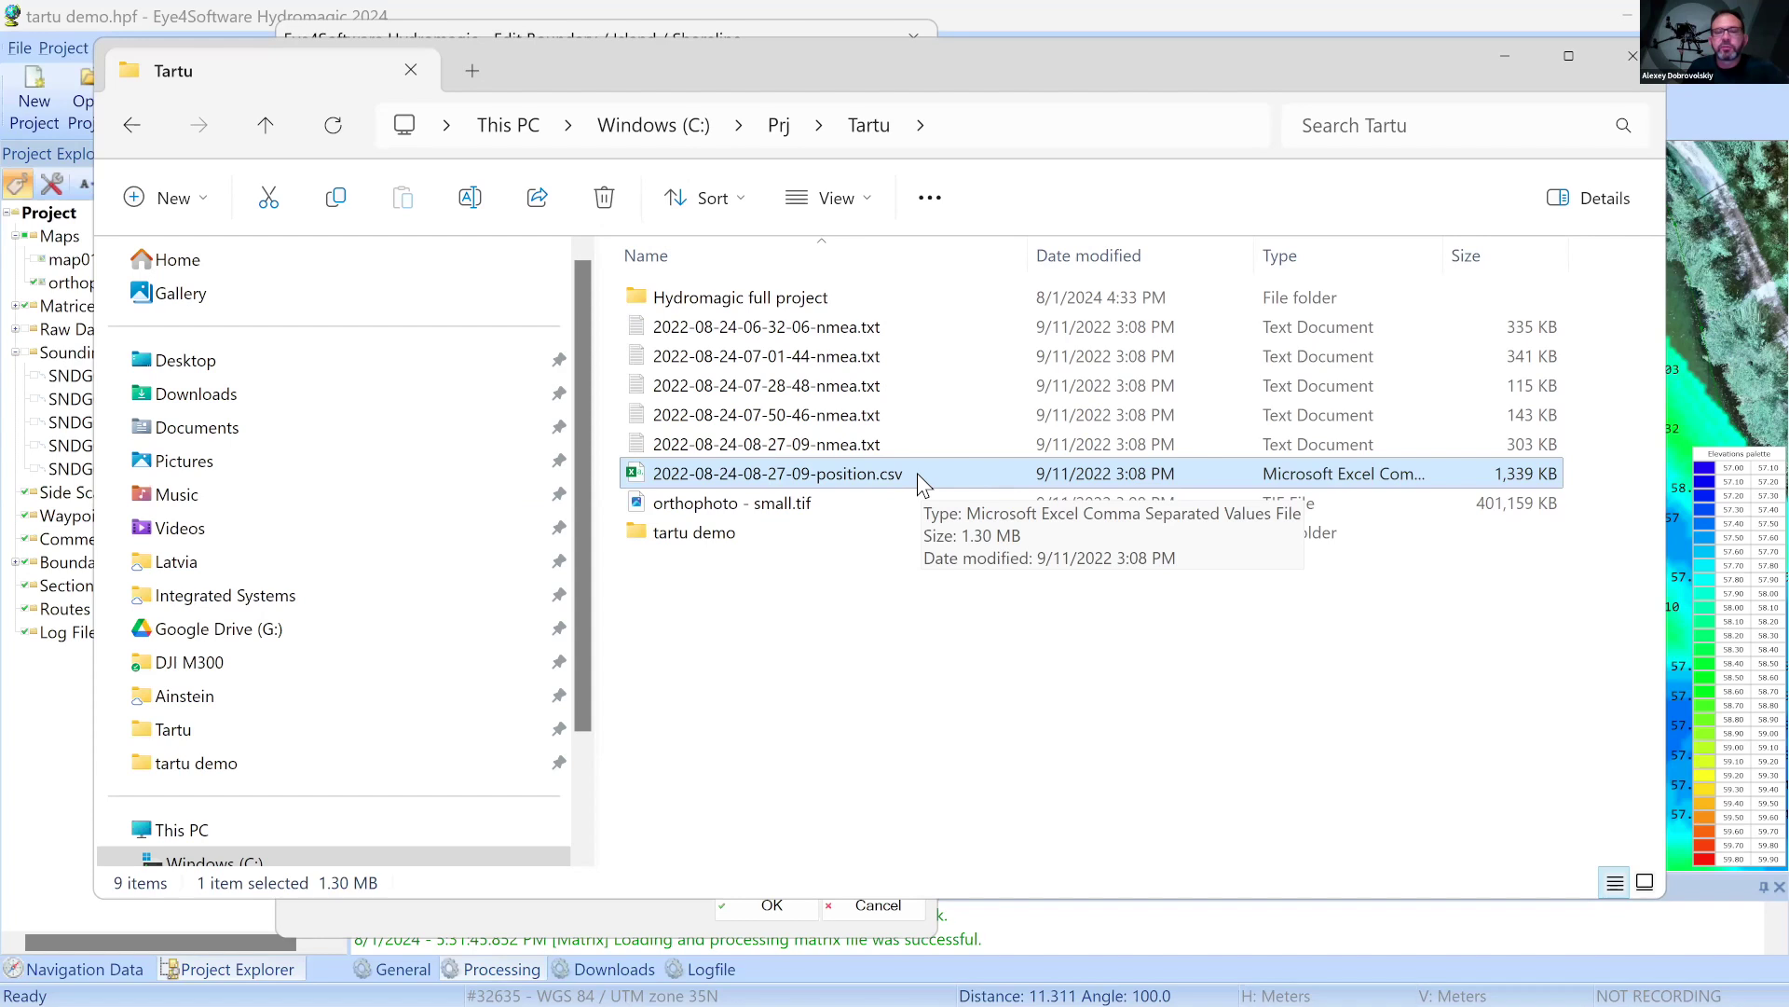
double_click(919, 473)
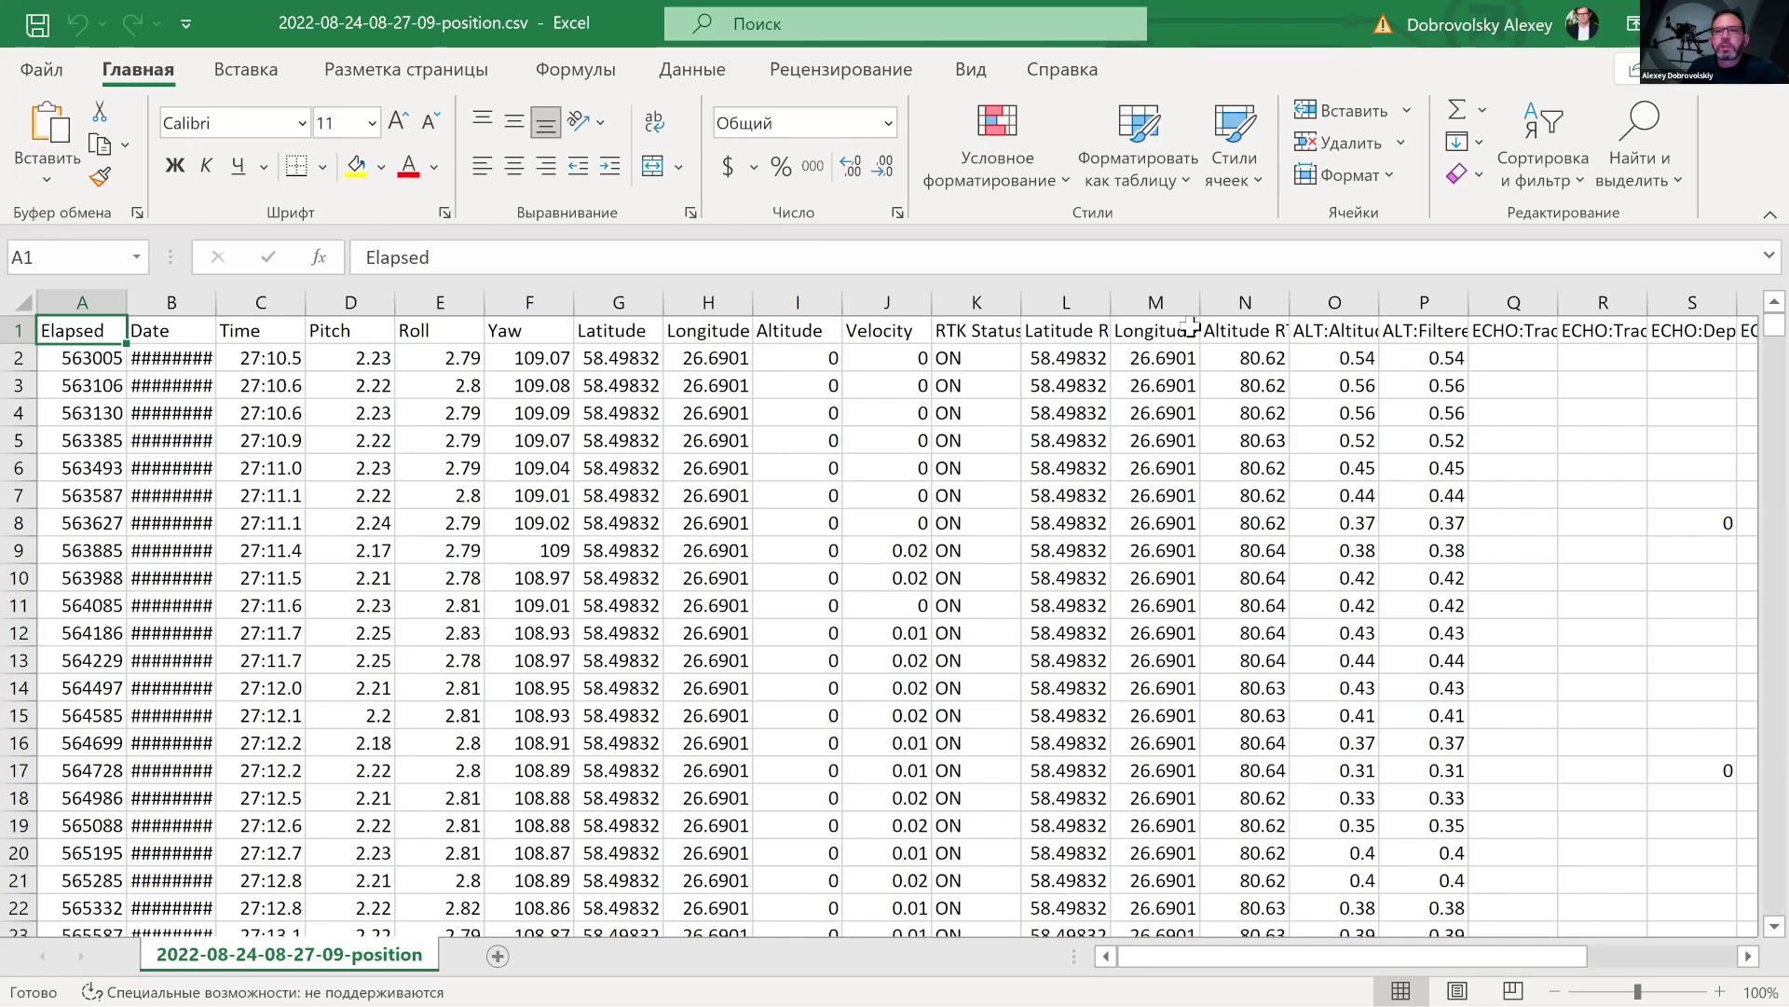
Widen the Altitude RTK and ALT:Altitude columns so their headers are fully readable
click(1245, 320)
drag(1290, 302, 1507, 298)
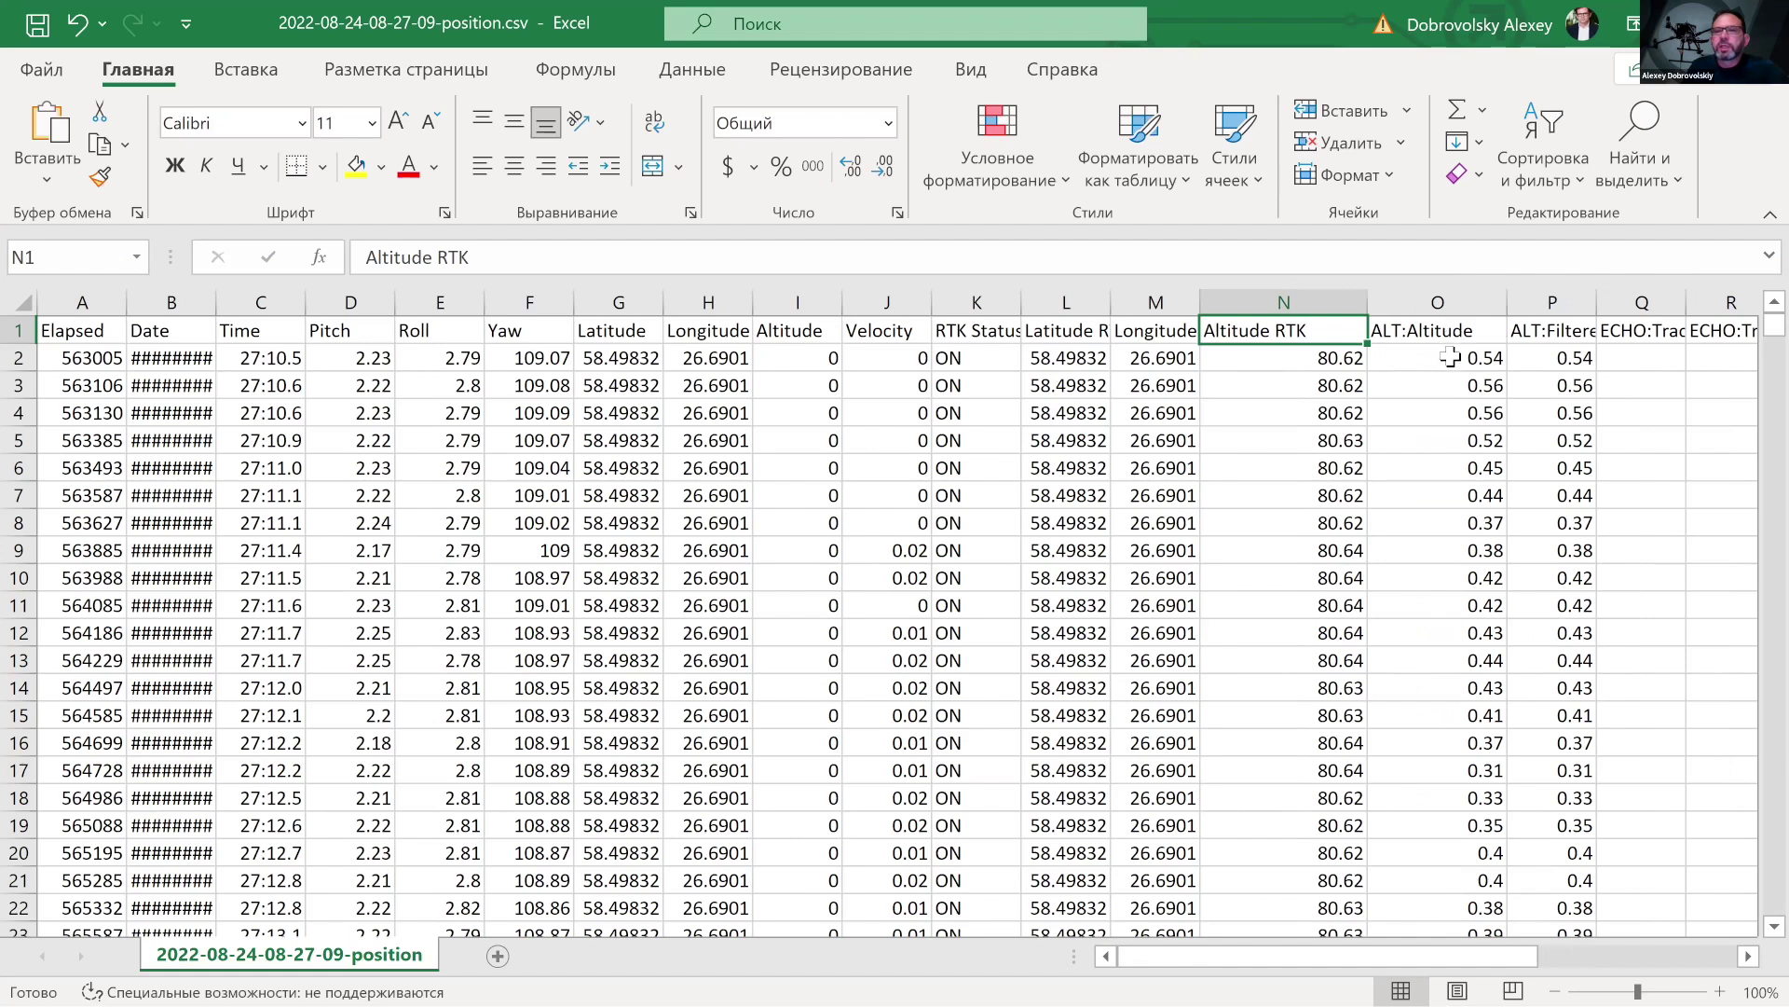
click(1395, 354)
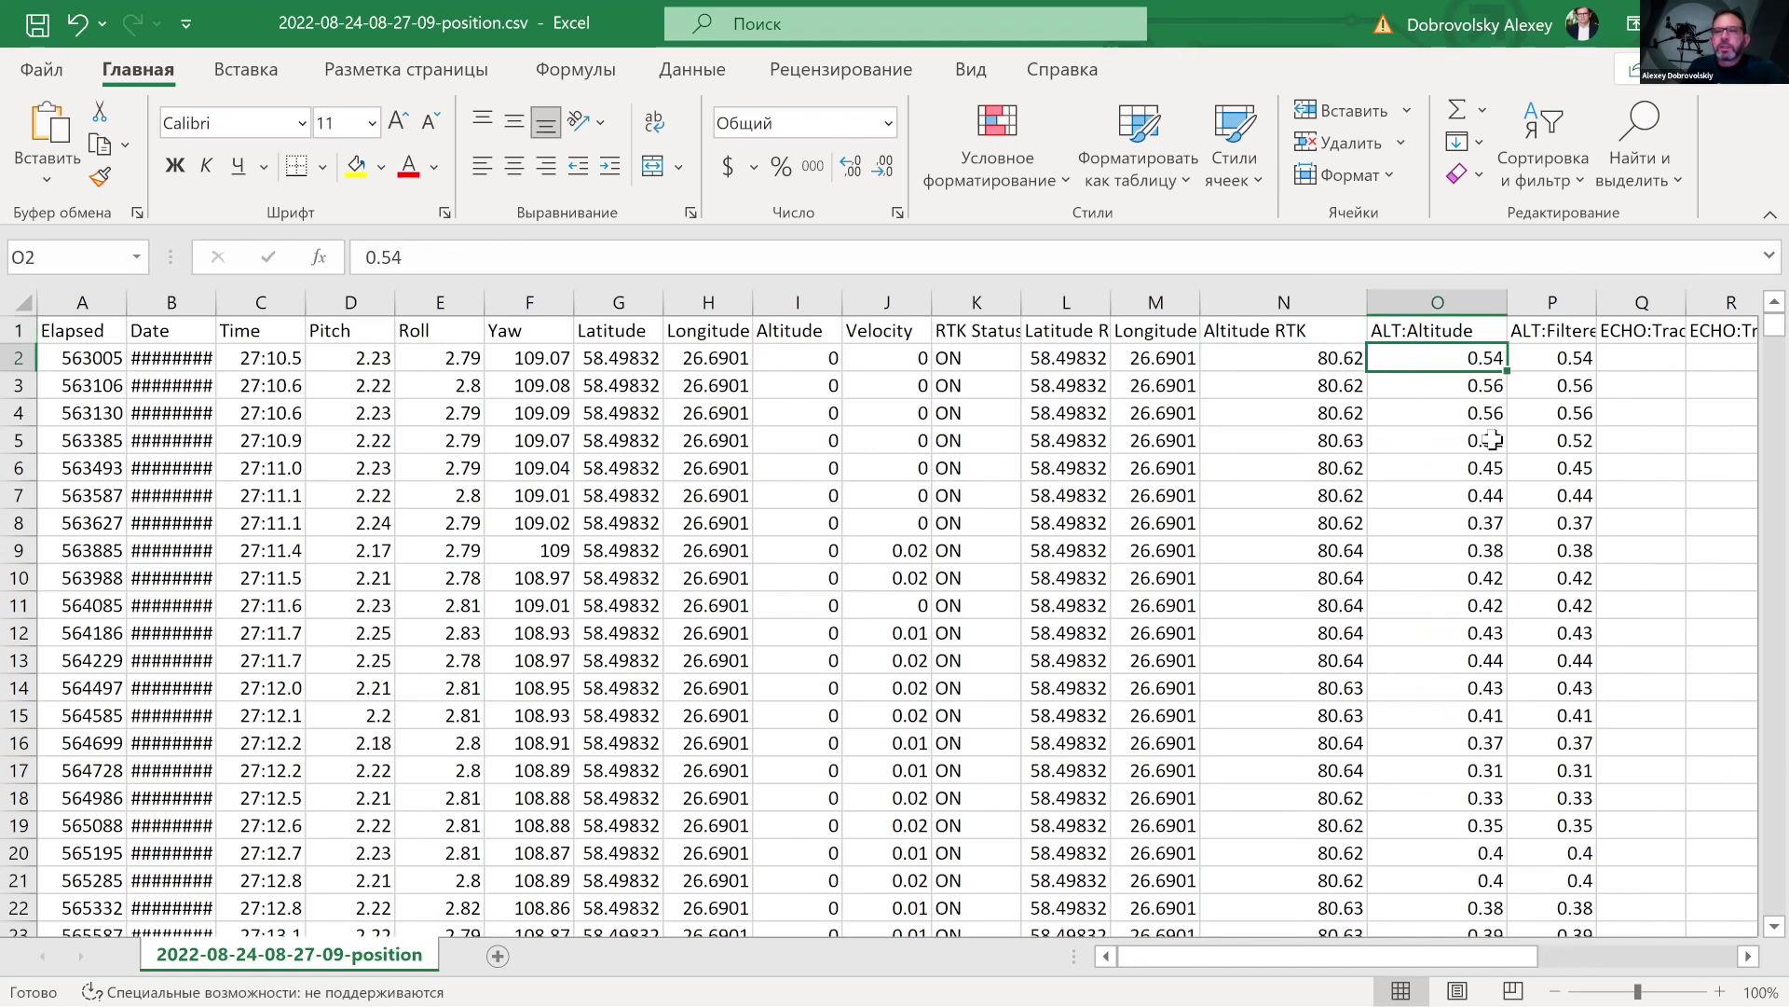
Compare the Altitude RTK and ALT:Altitude readings from row 5323 onward, where the echo sounder data is recorded
drag(1774, 326, 1731, 665)
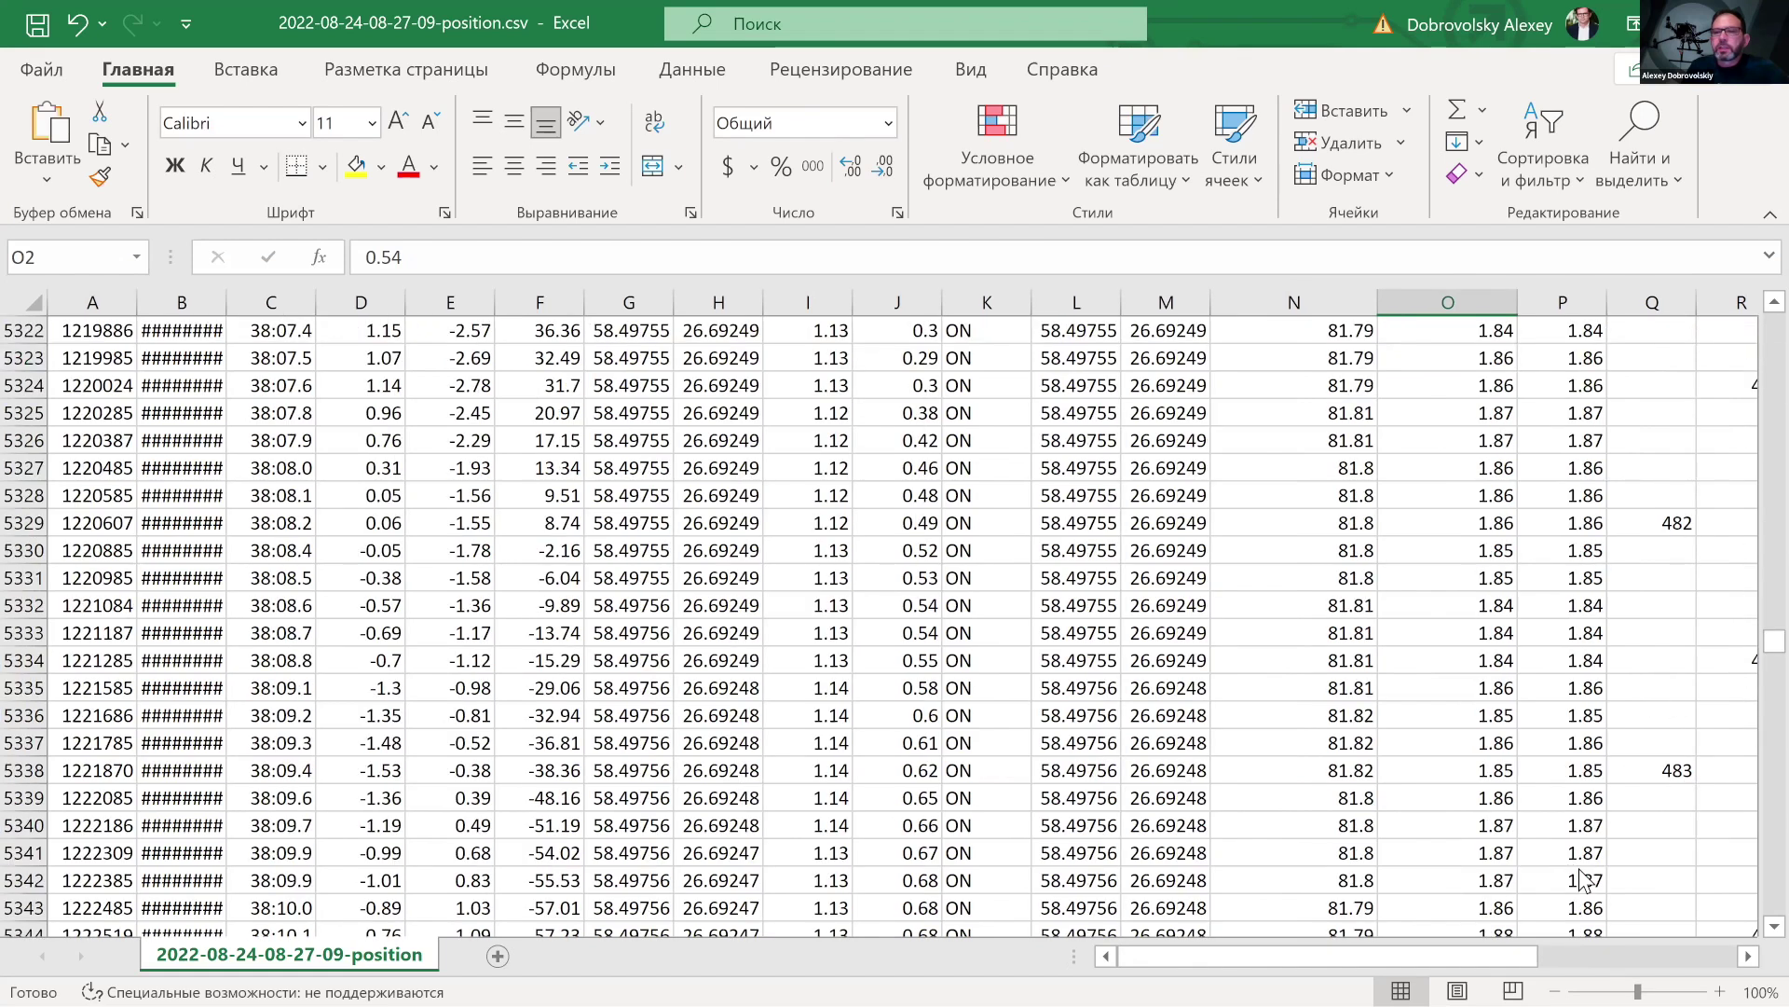
drag(1456, 960, 1502, 962)
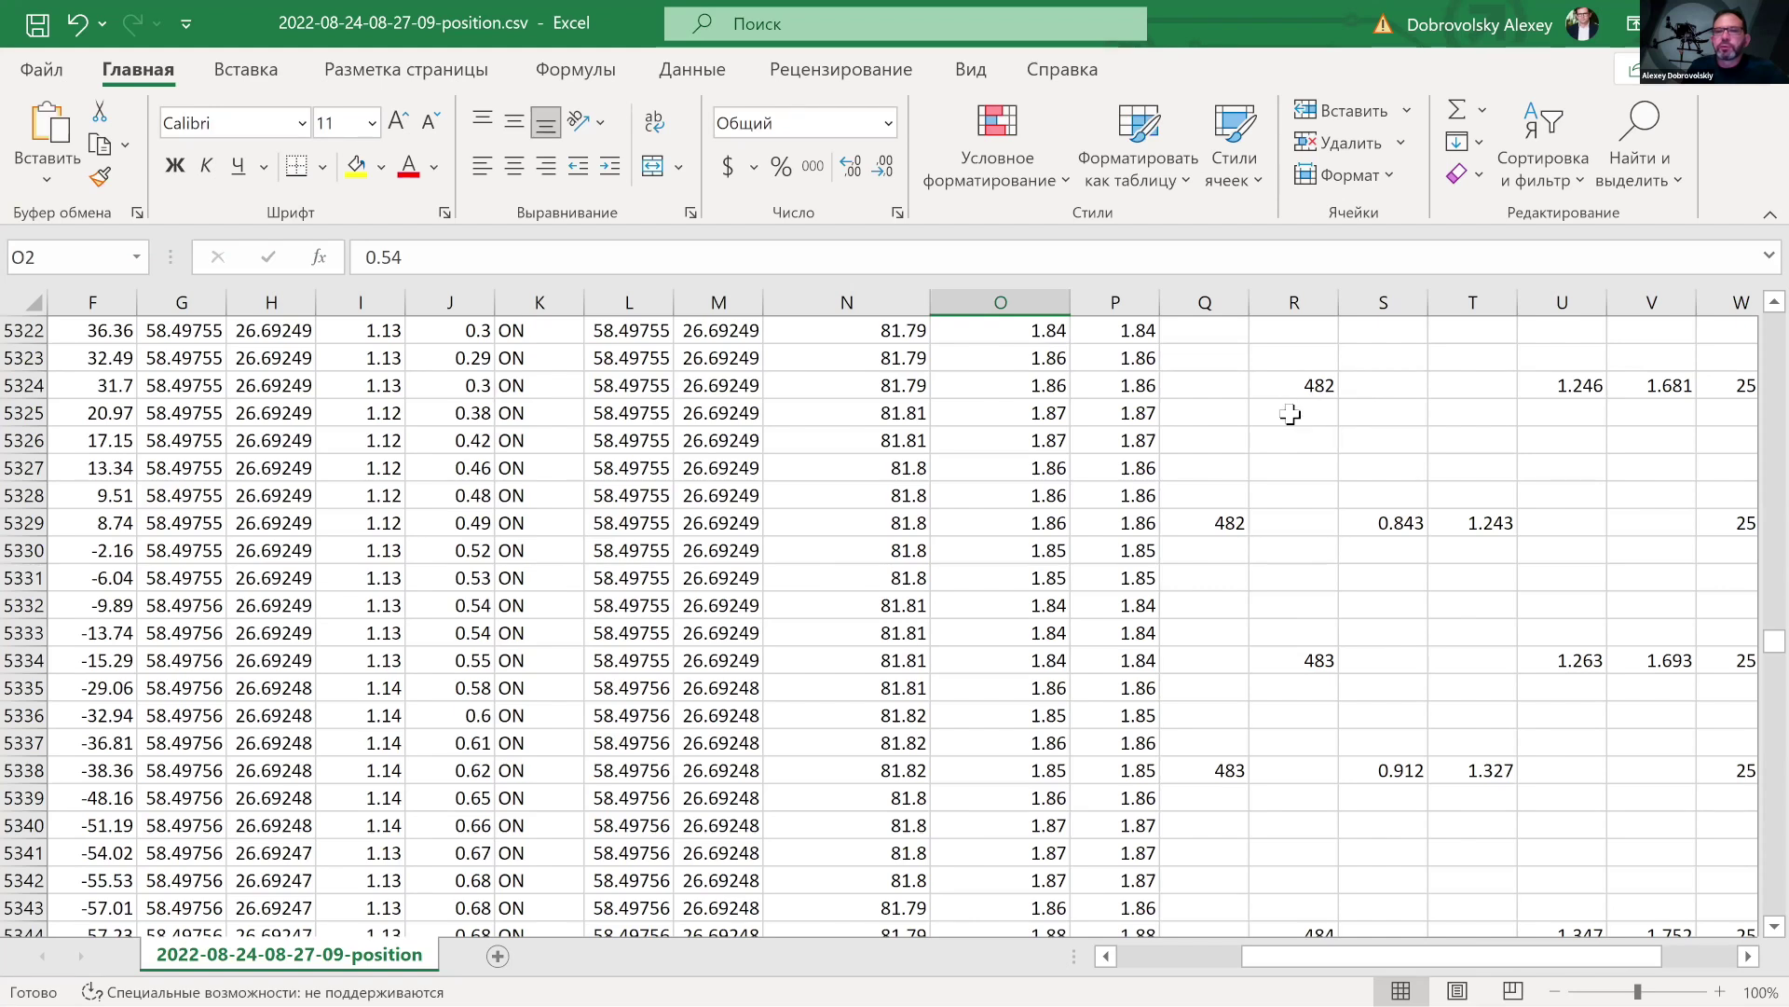
drag(893, 366, 897, 910)
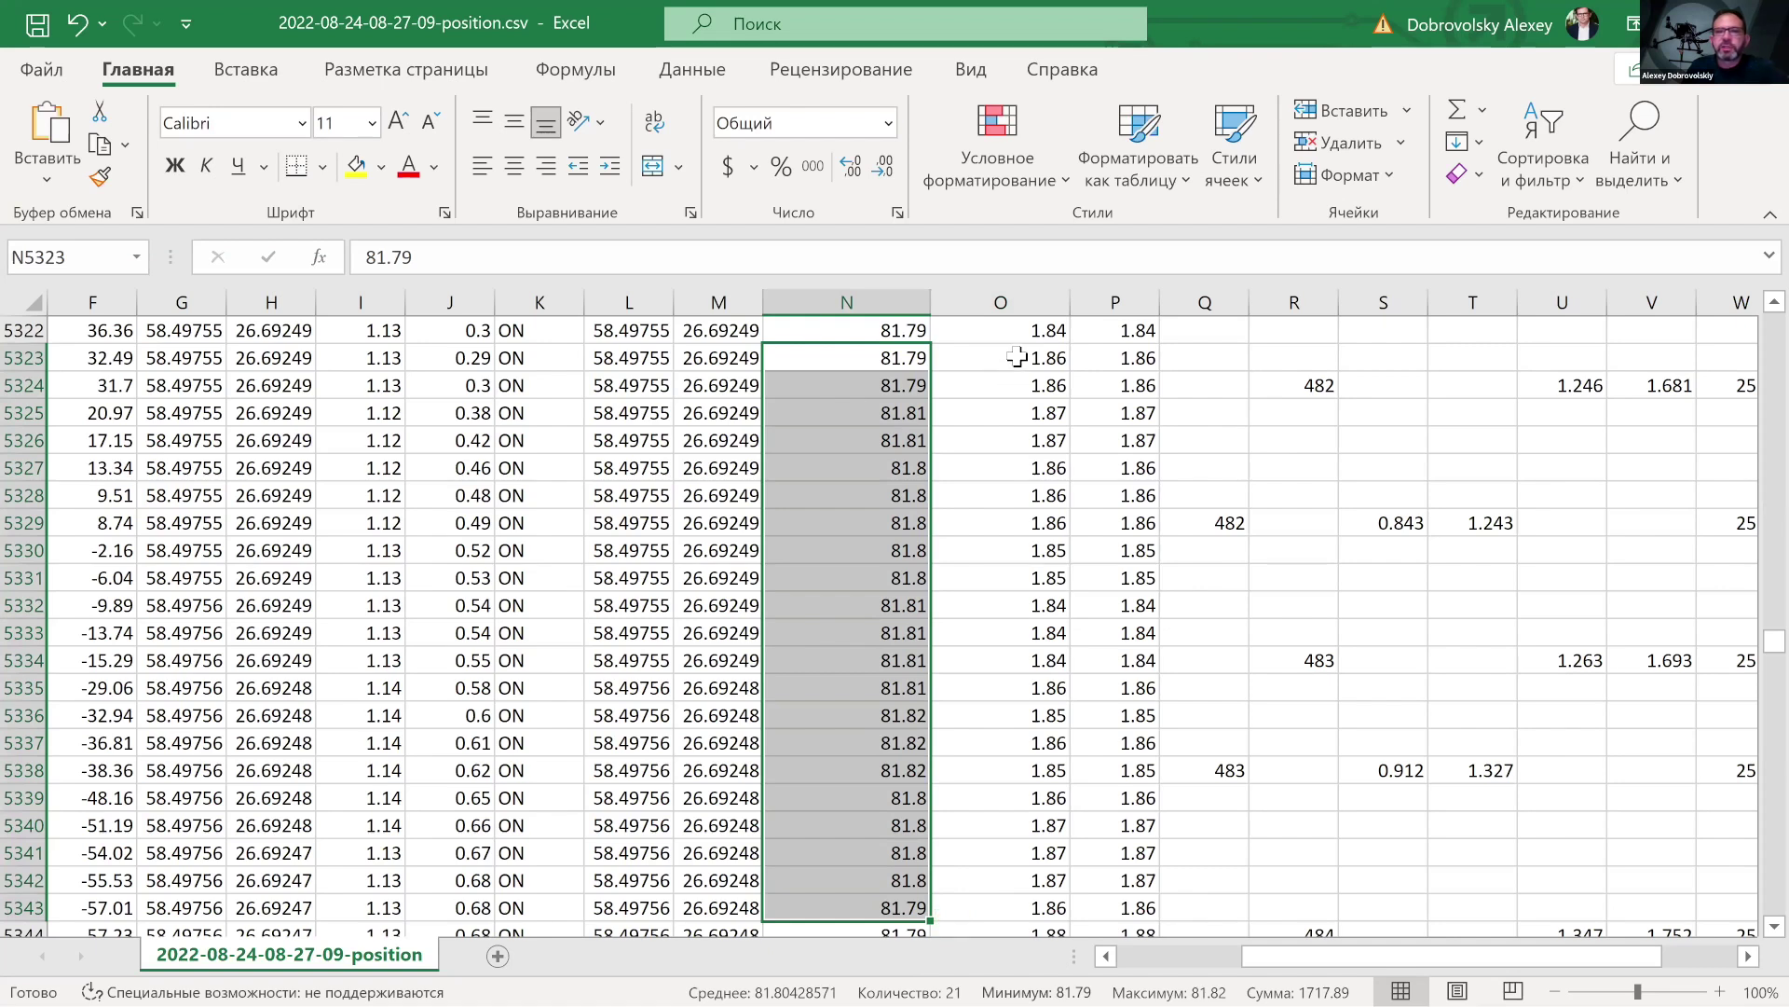
click(1015, 359)
drag(1015, 359, 1043, 881)
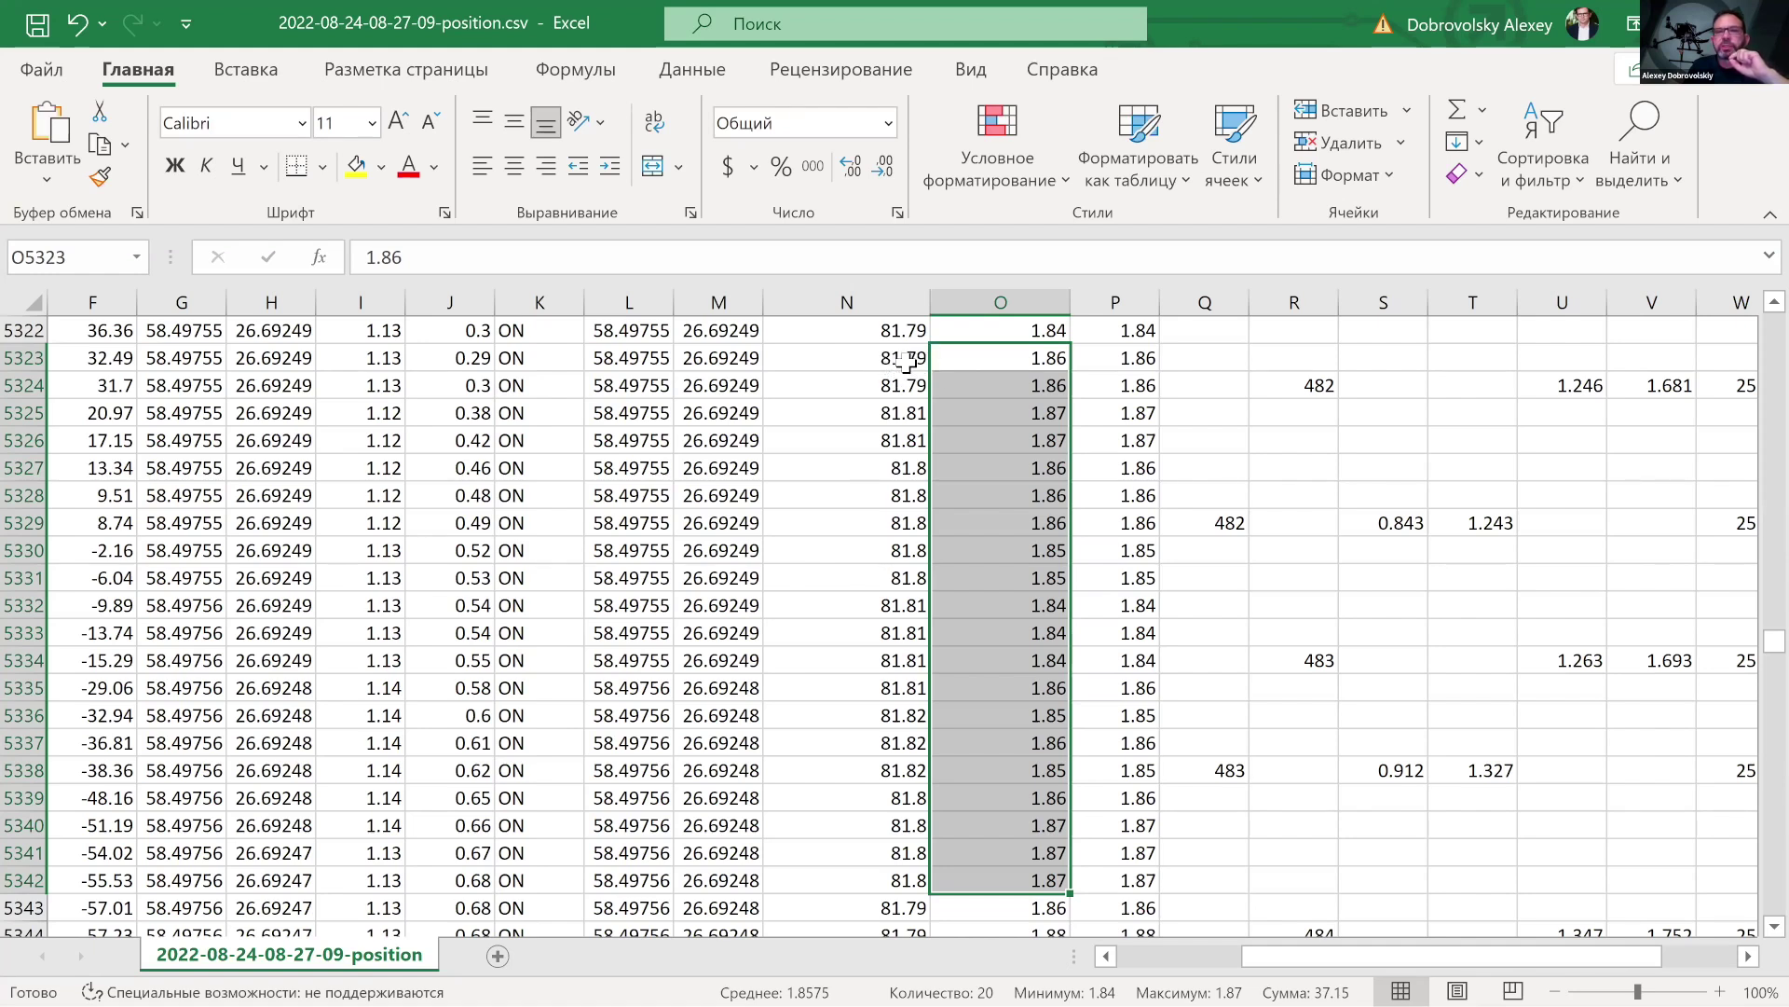
drag(899, 361, 843, 825)
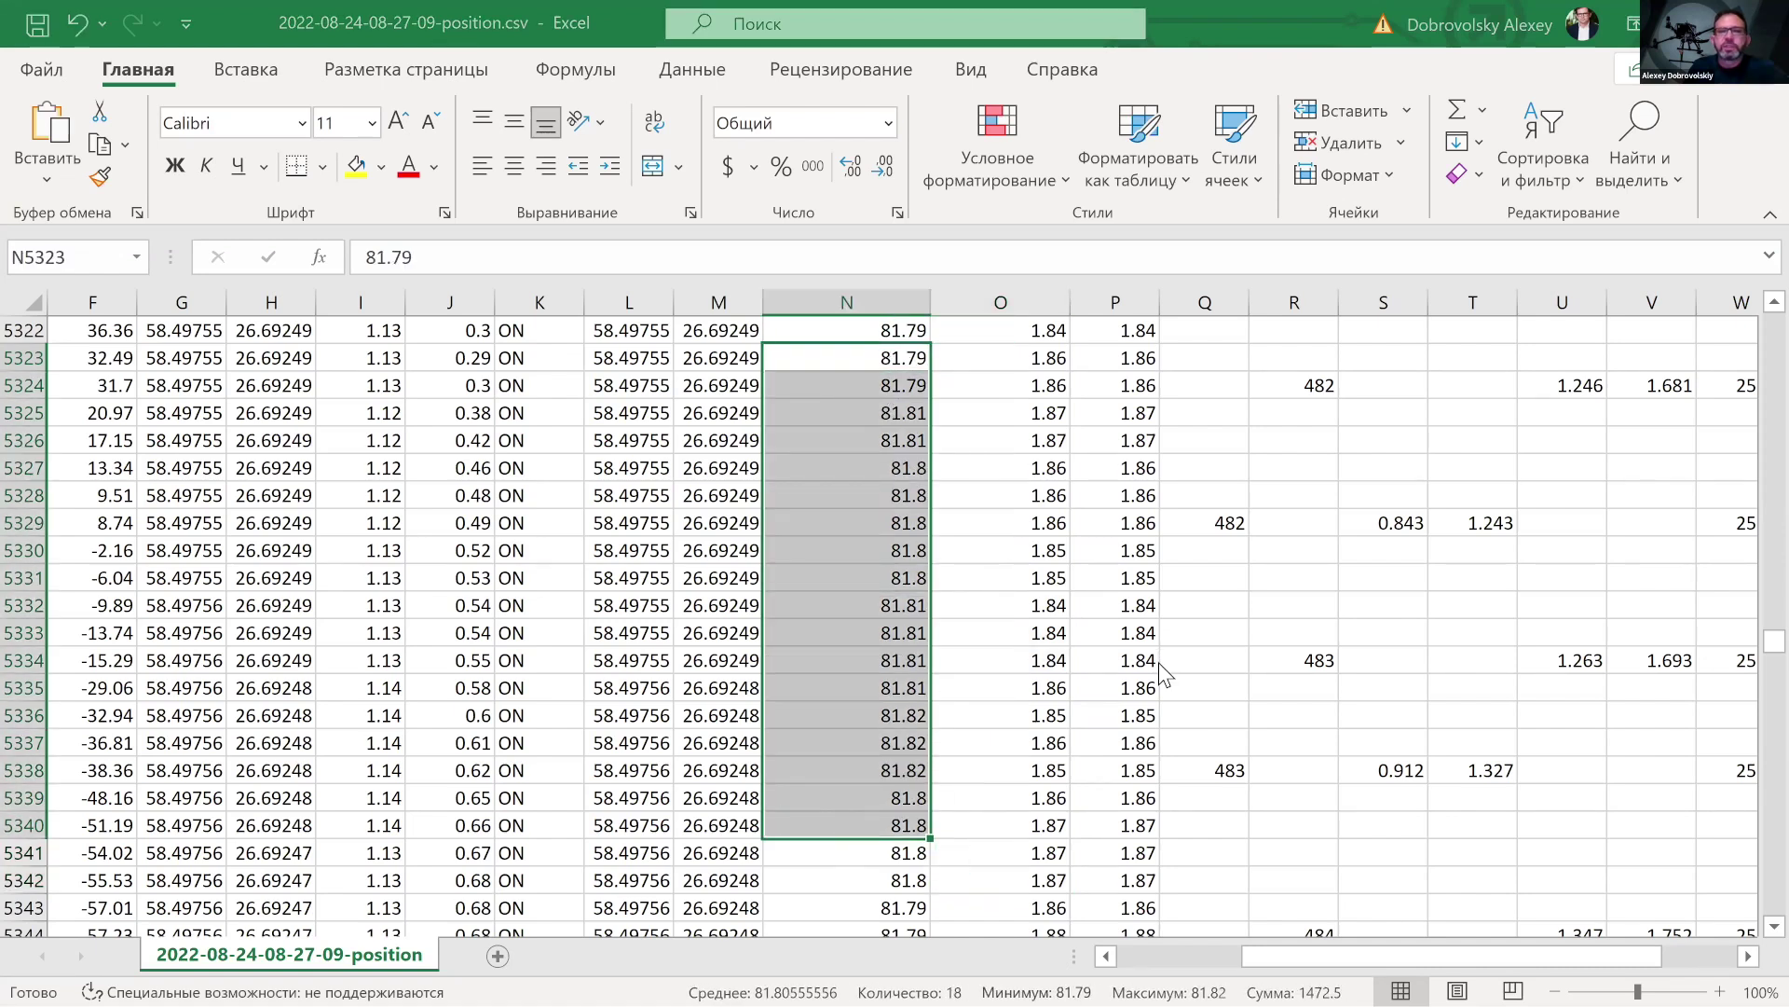
Switch back to Hydromagic, set the elevation of all boundary points to 60 m, and accept the boundary
key(alt+Tab)
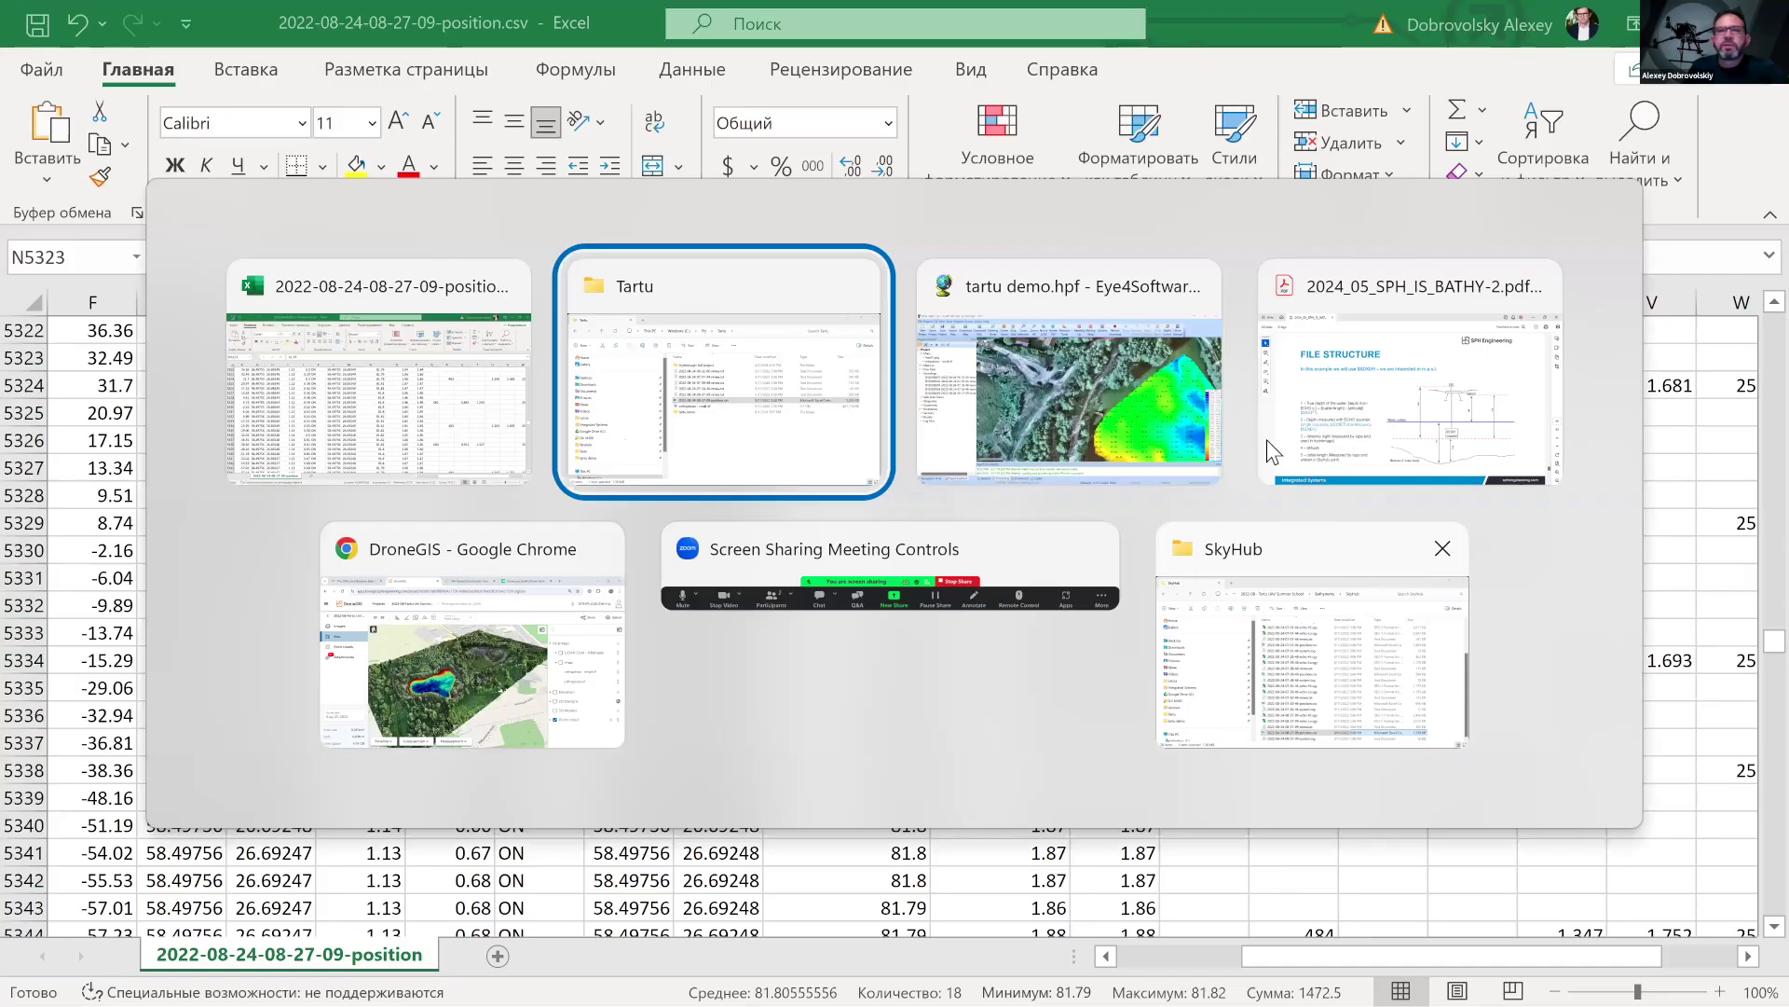
click(1183, 372)
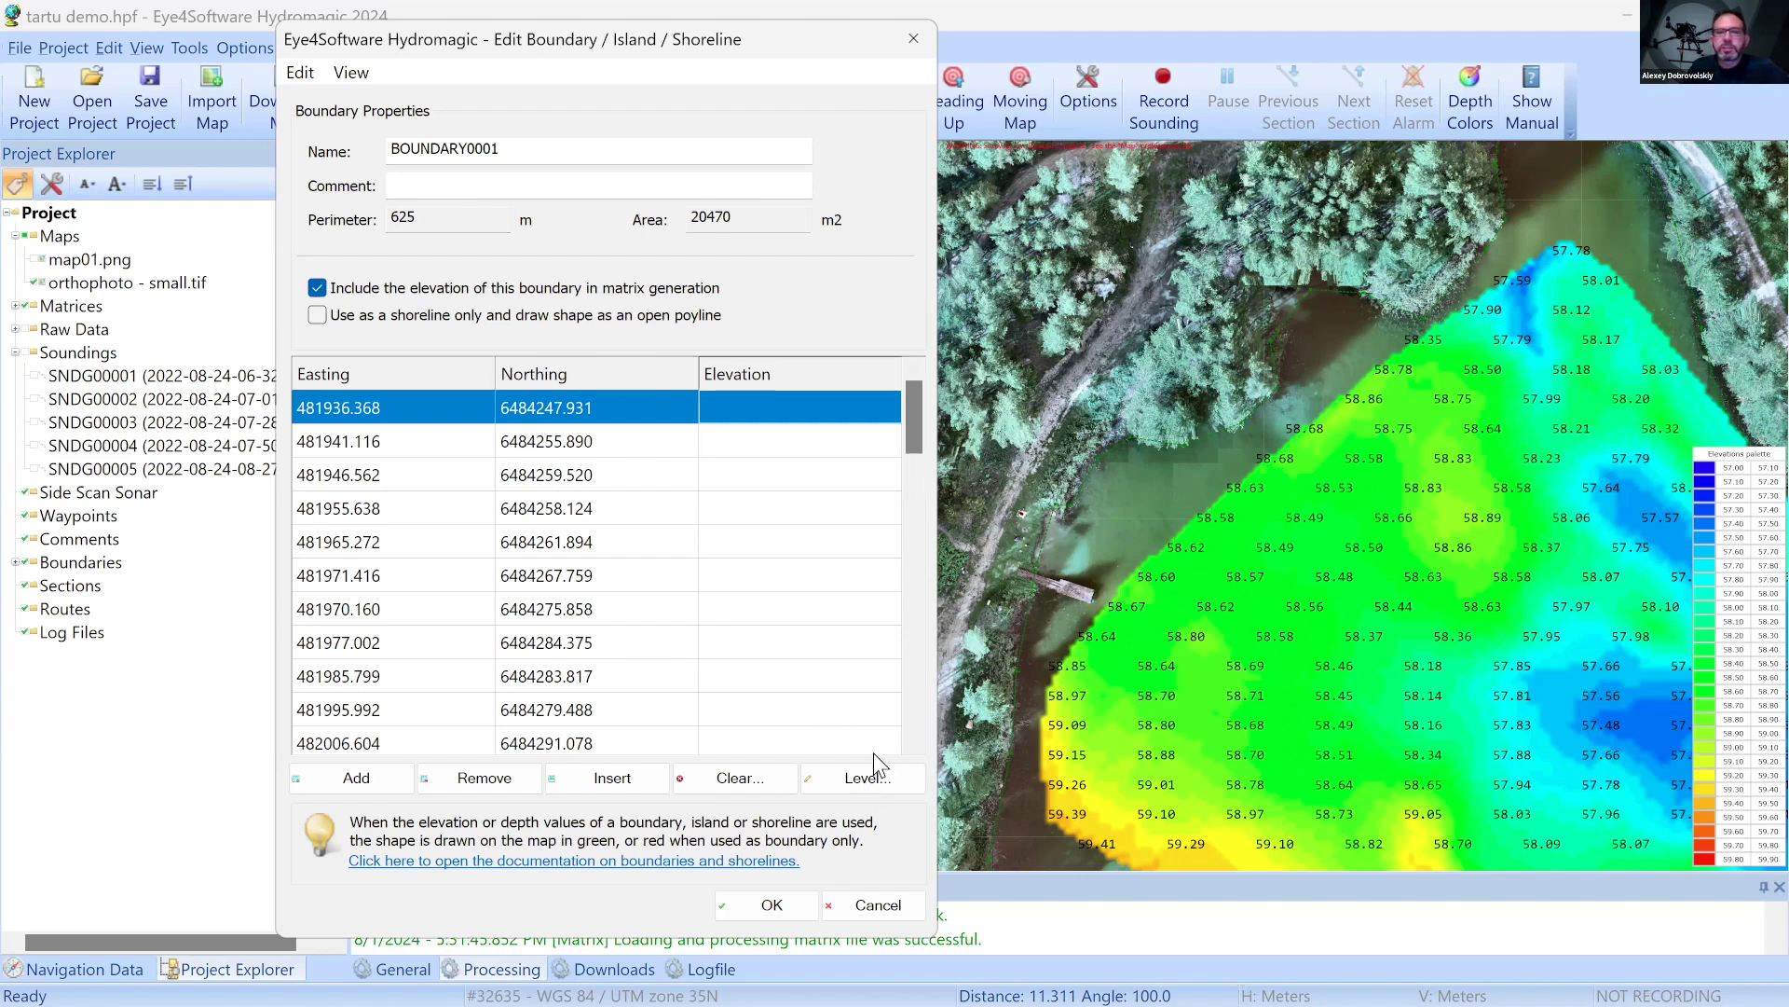
key(Return)
text(60)
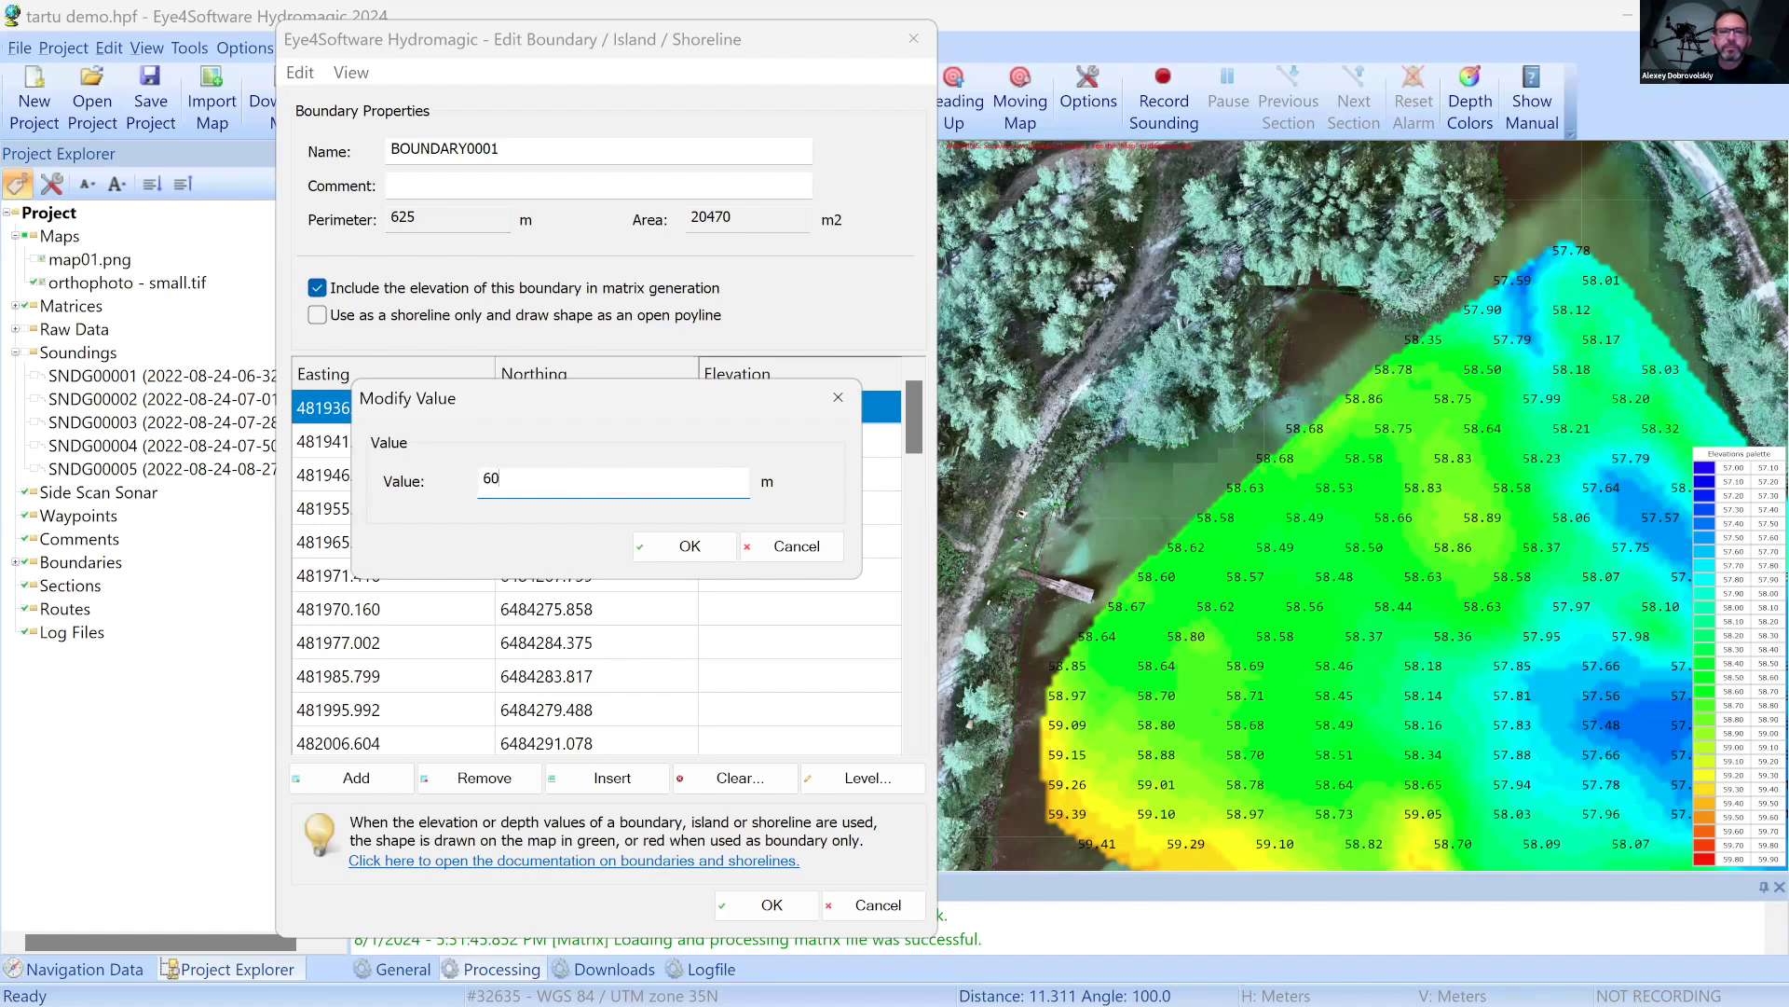
click(664, 550)
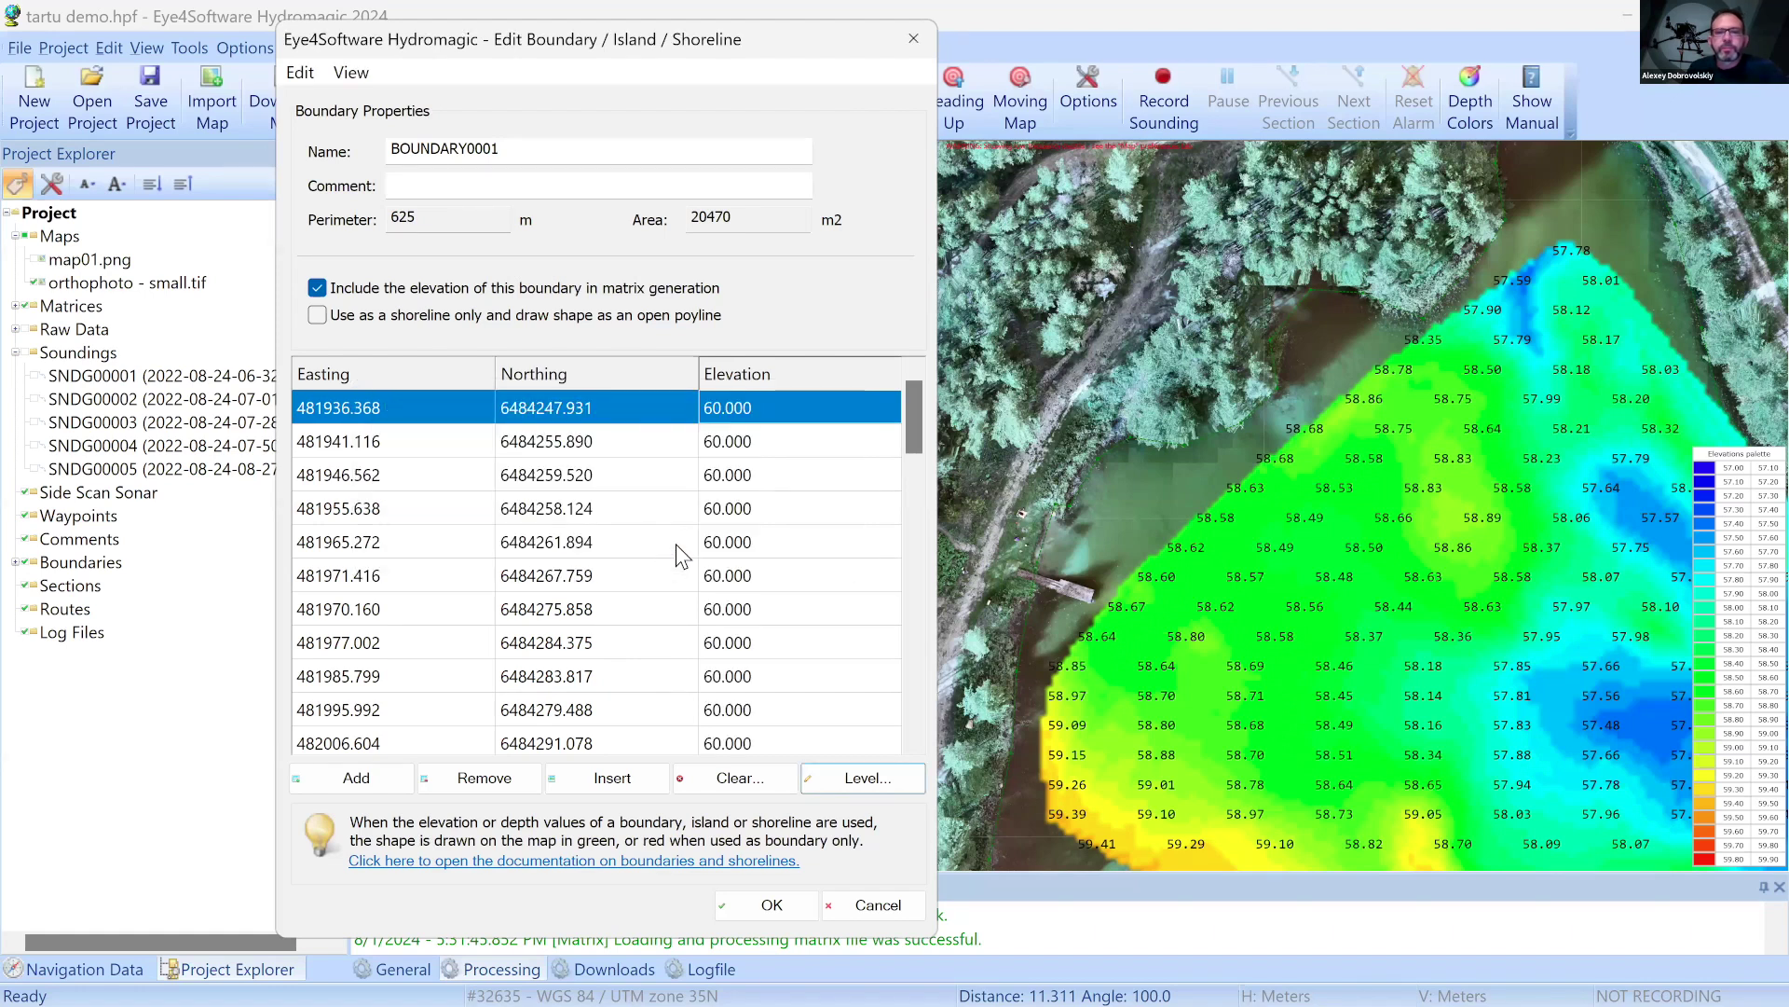
drag(671, 42, 671, 24)
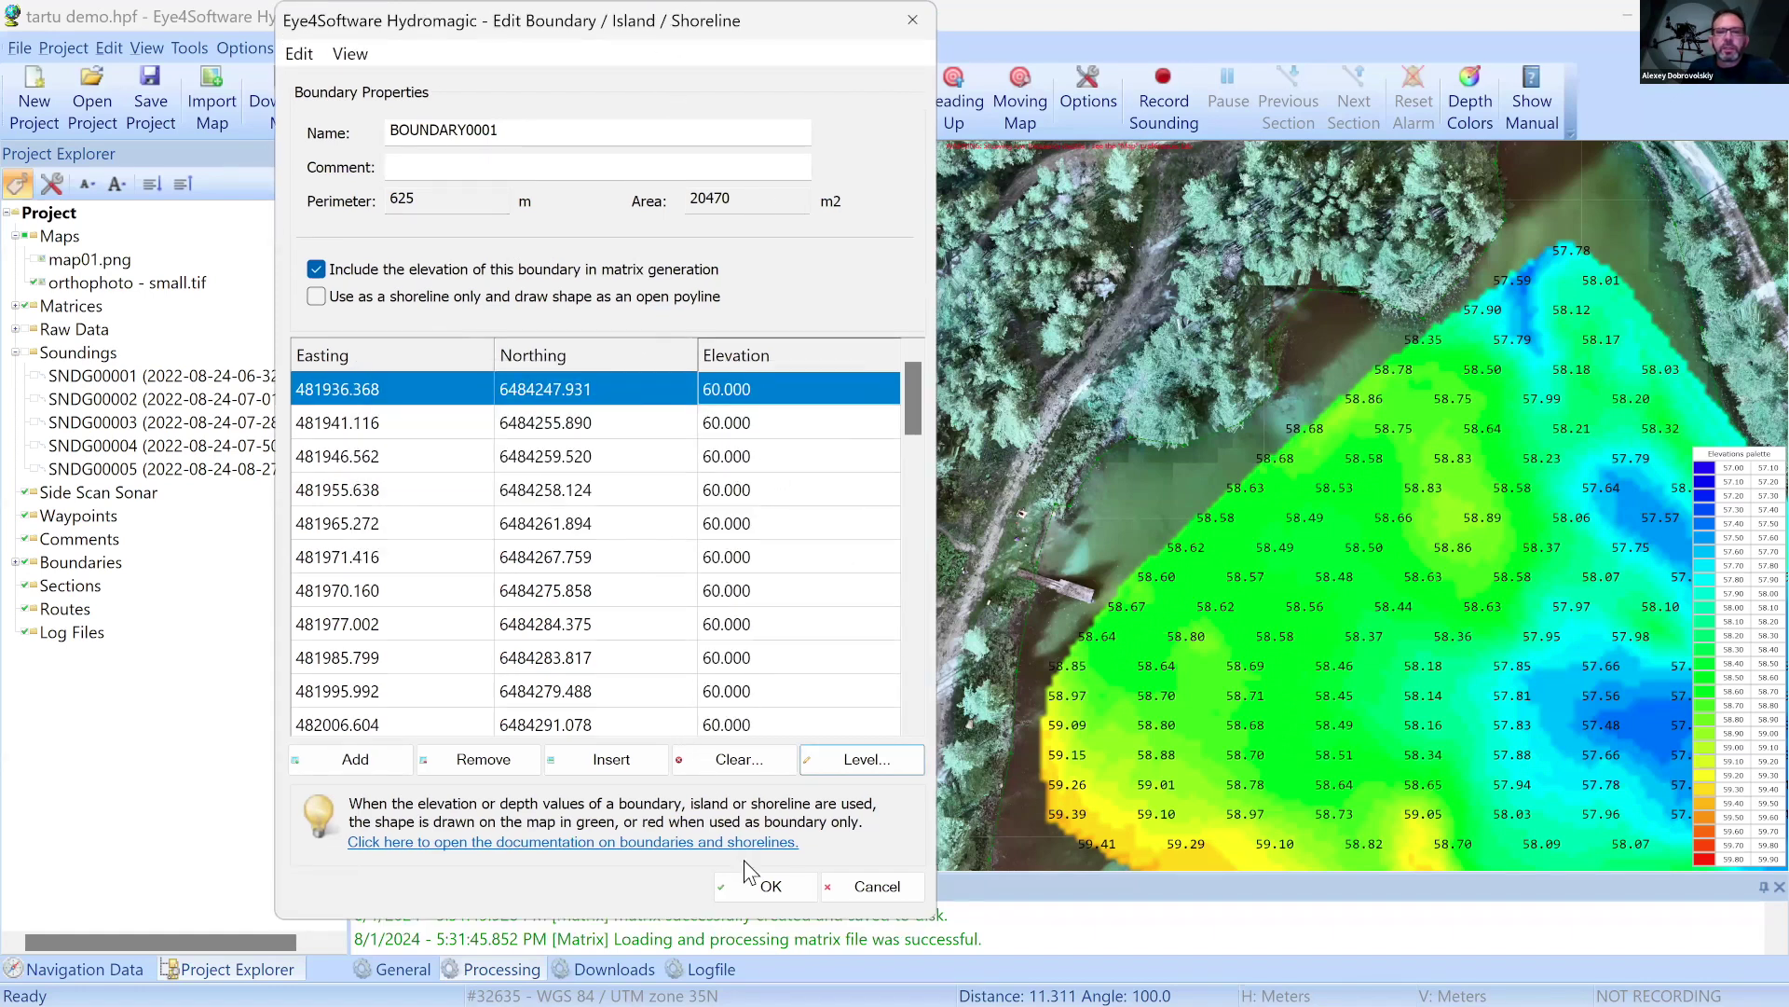
click(766, 885)
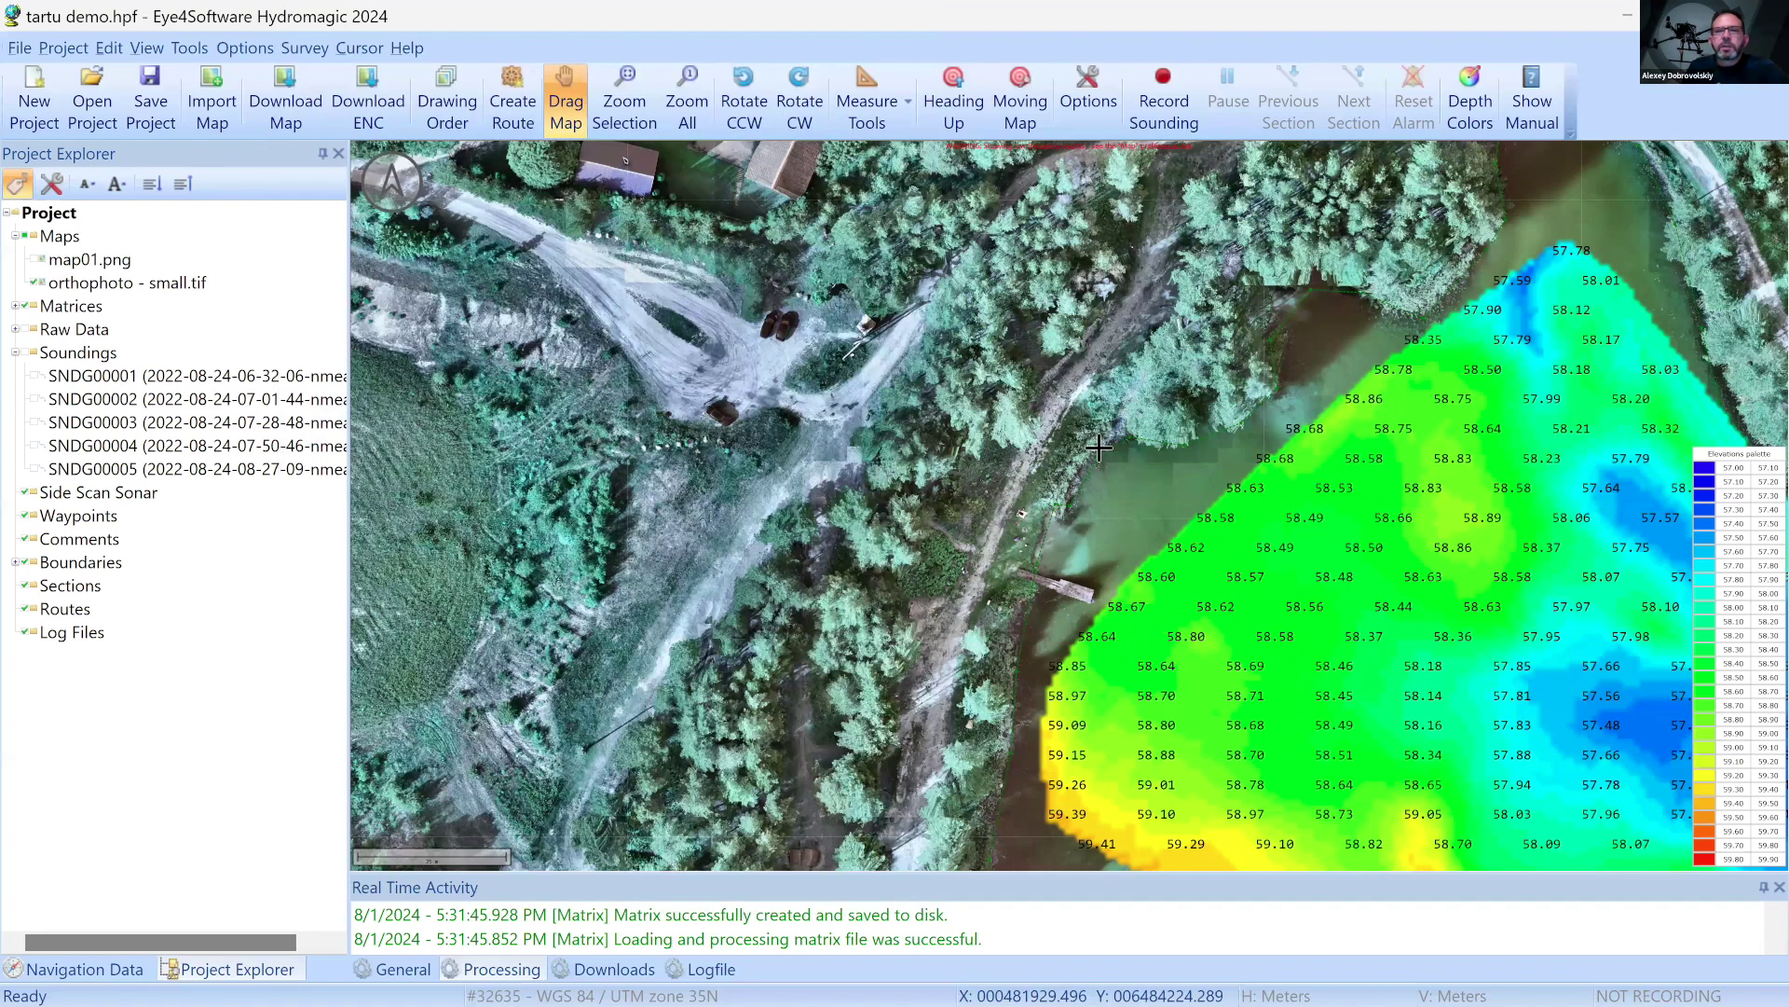
scroll(1099, 448, up, 1)
scroll(1064, 471, up, 1)
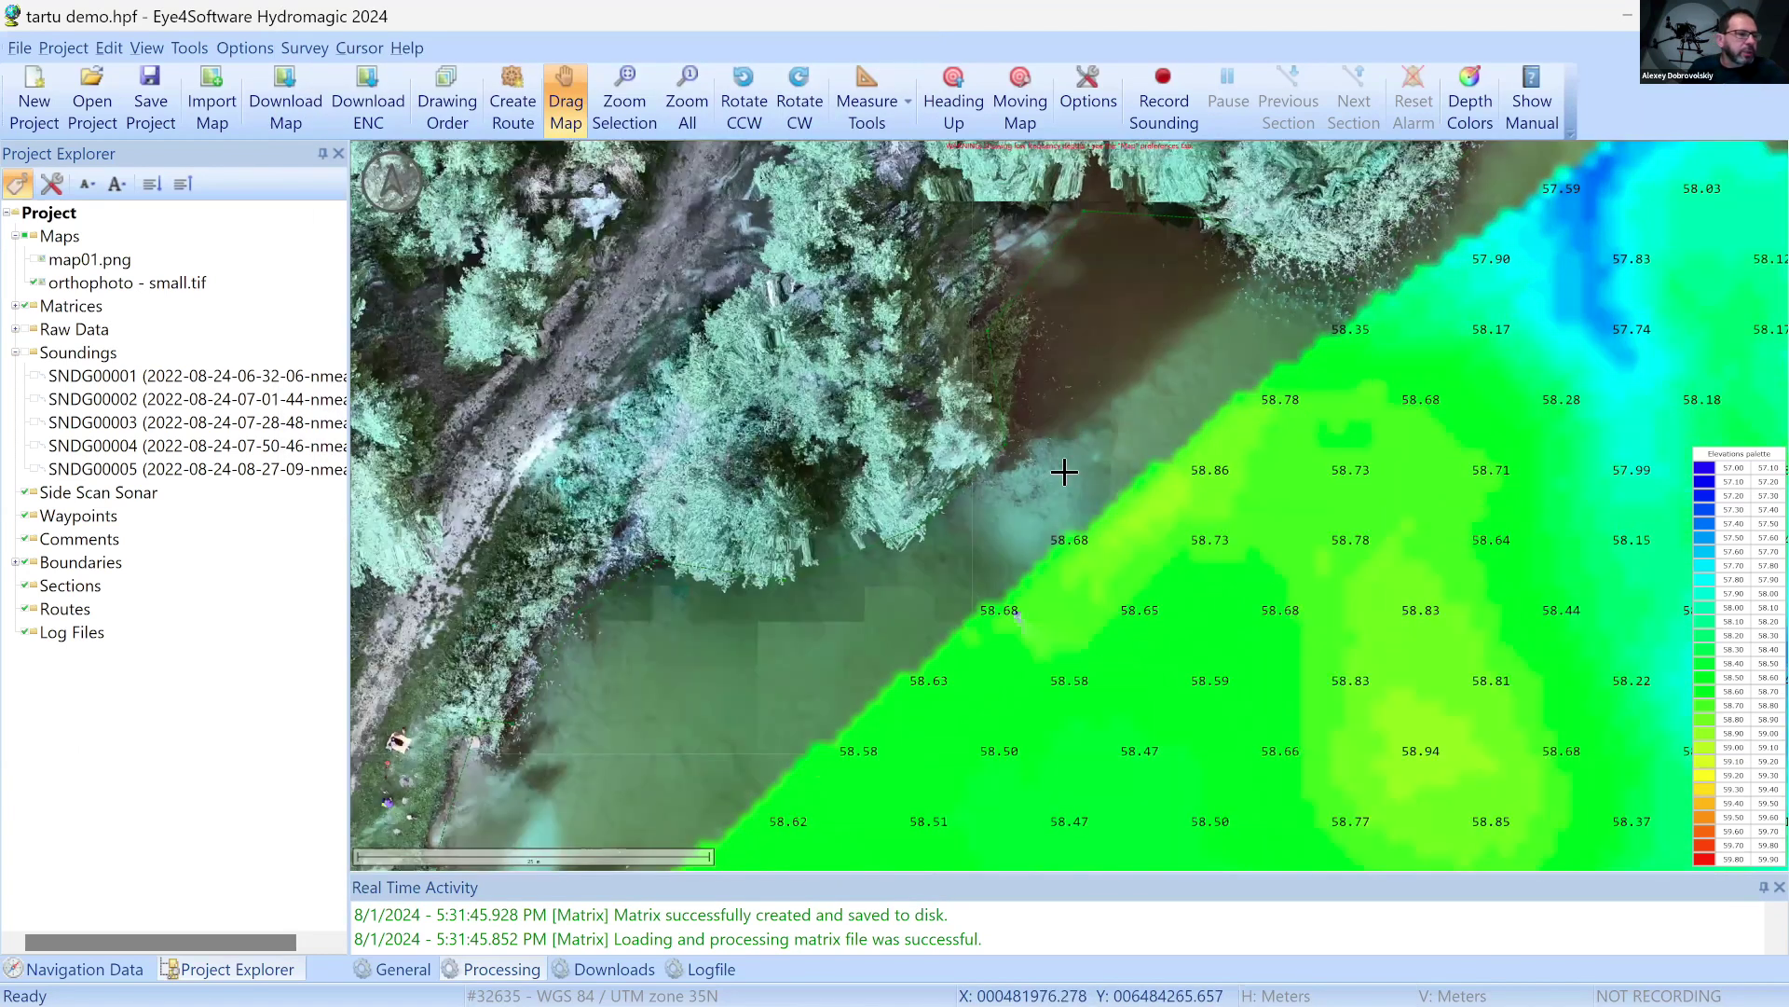
click(1084, 216)
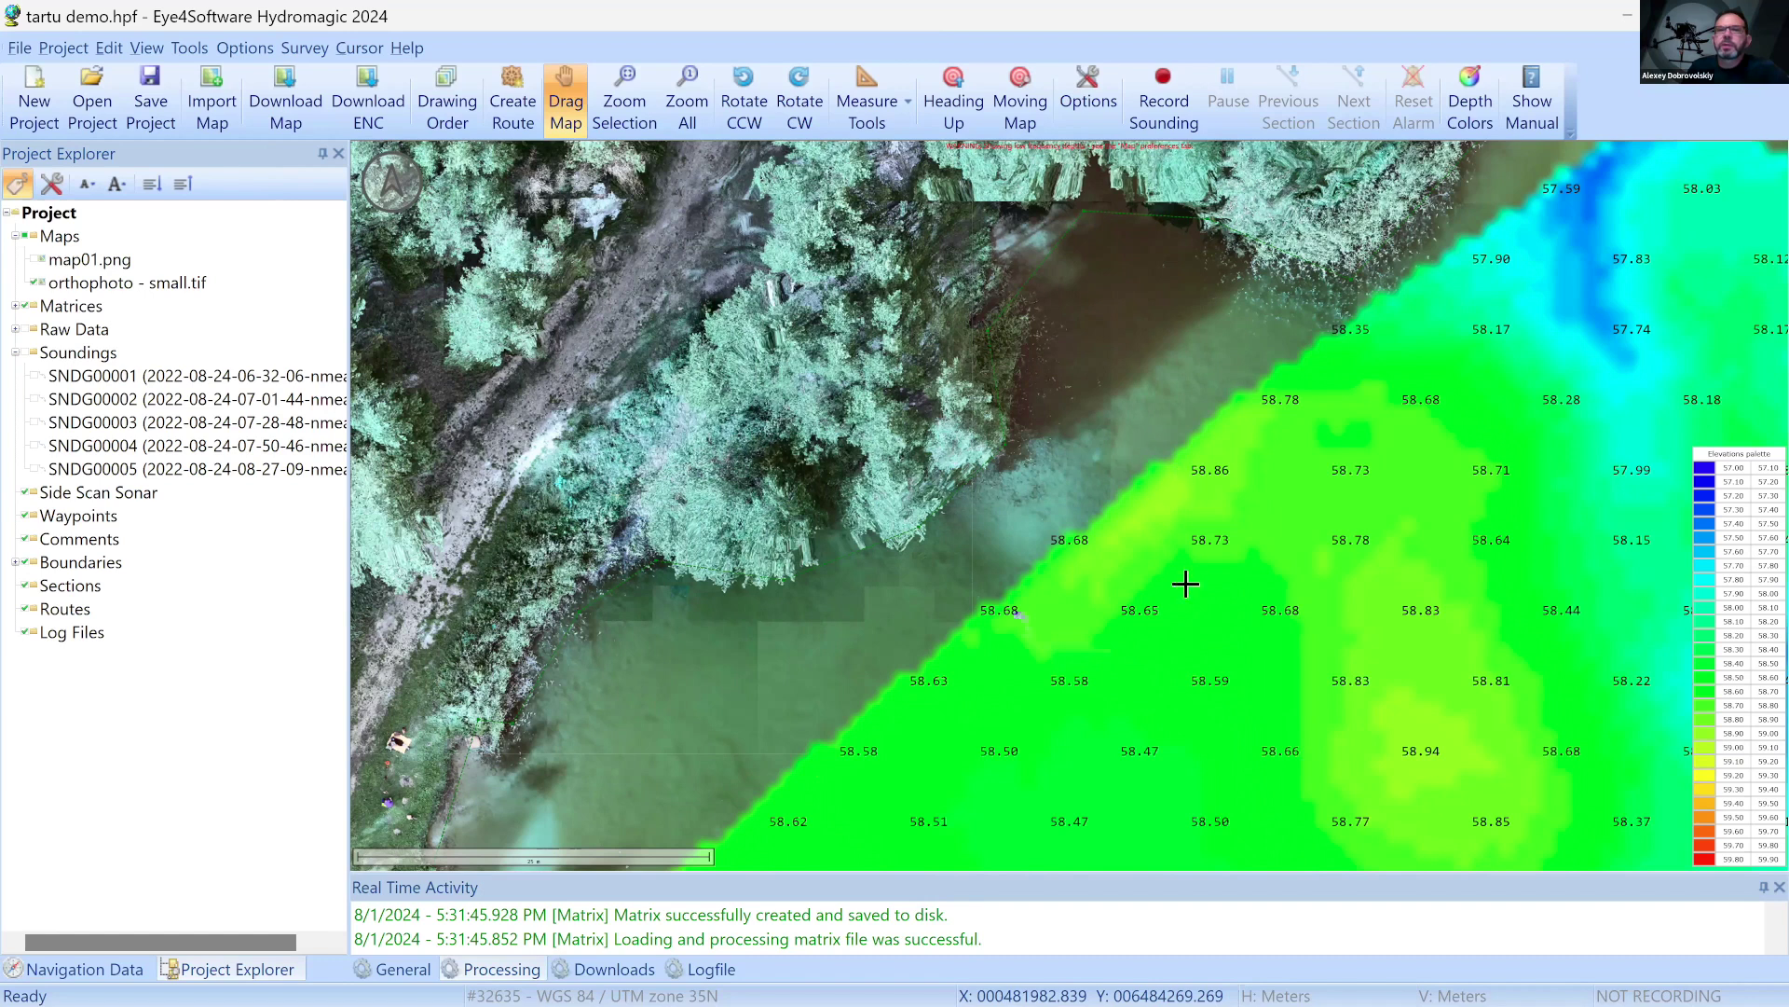
scroll(572, 326, down, 1)
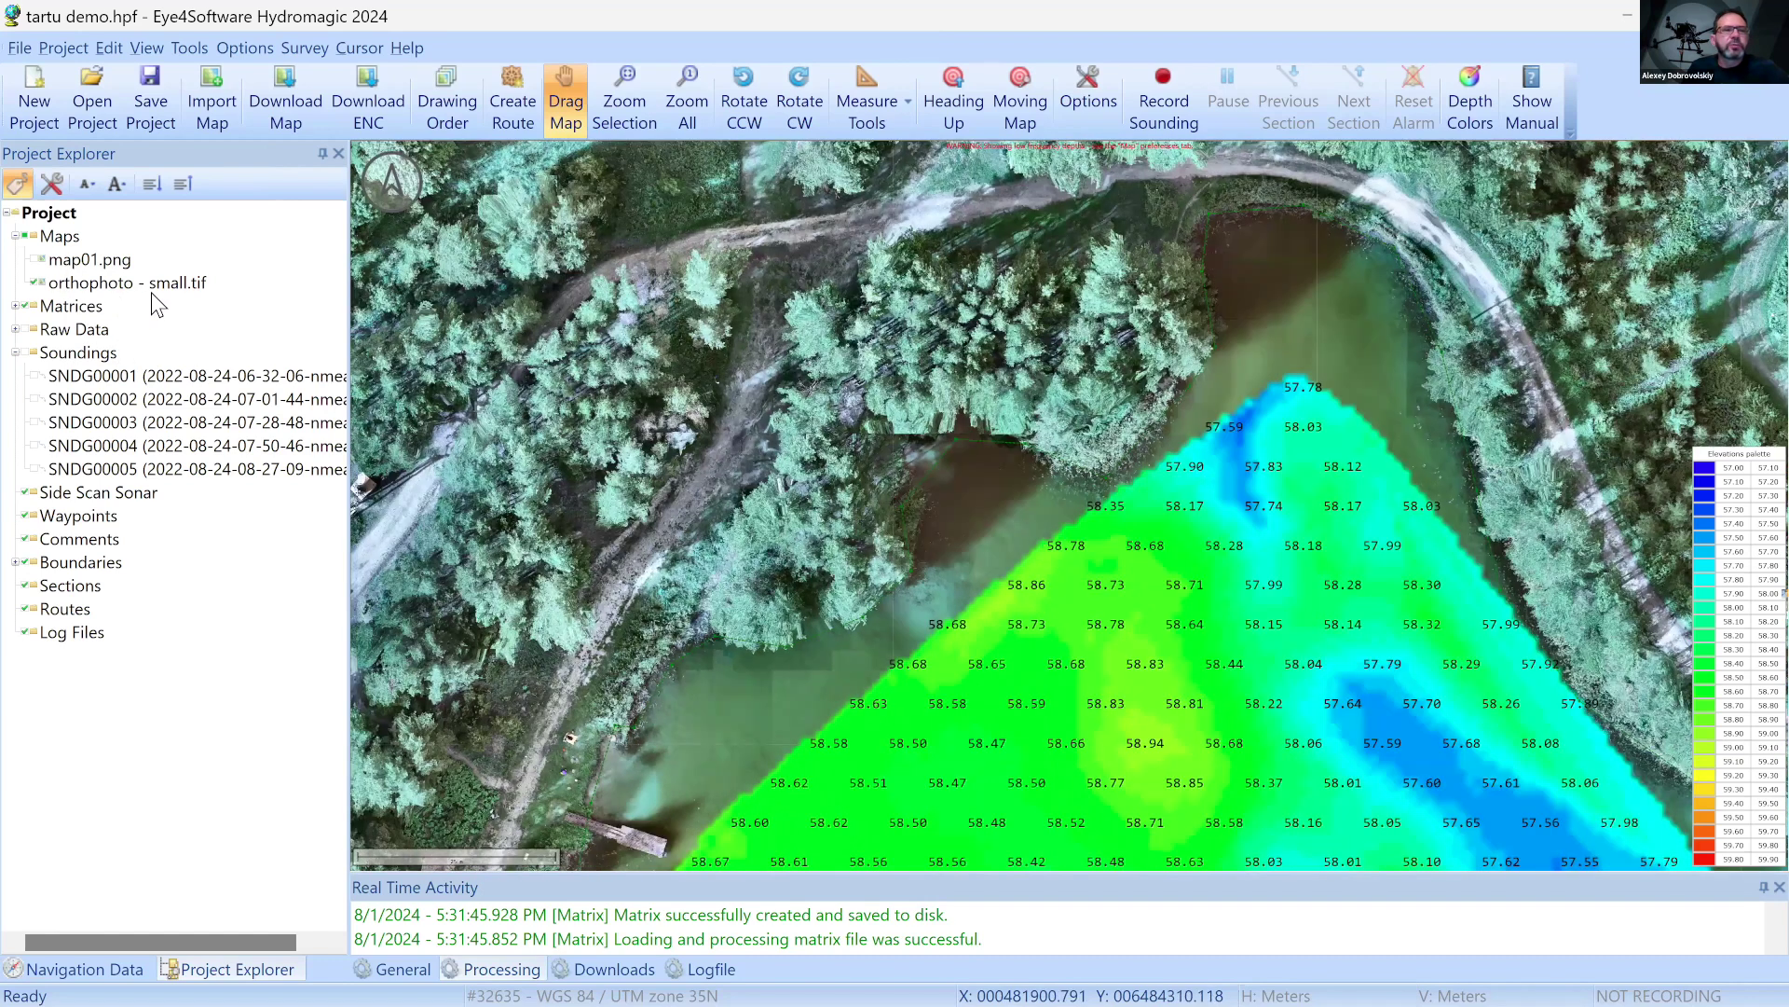
Generate the matrix from all soundings plus BOUNDARY0001, with the Elevation (Hi Frequency) channel, 1 m spacing and output file matrix-lo-elevation.mtx
right_click(151, 296)
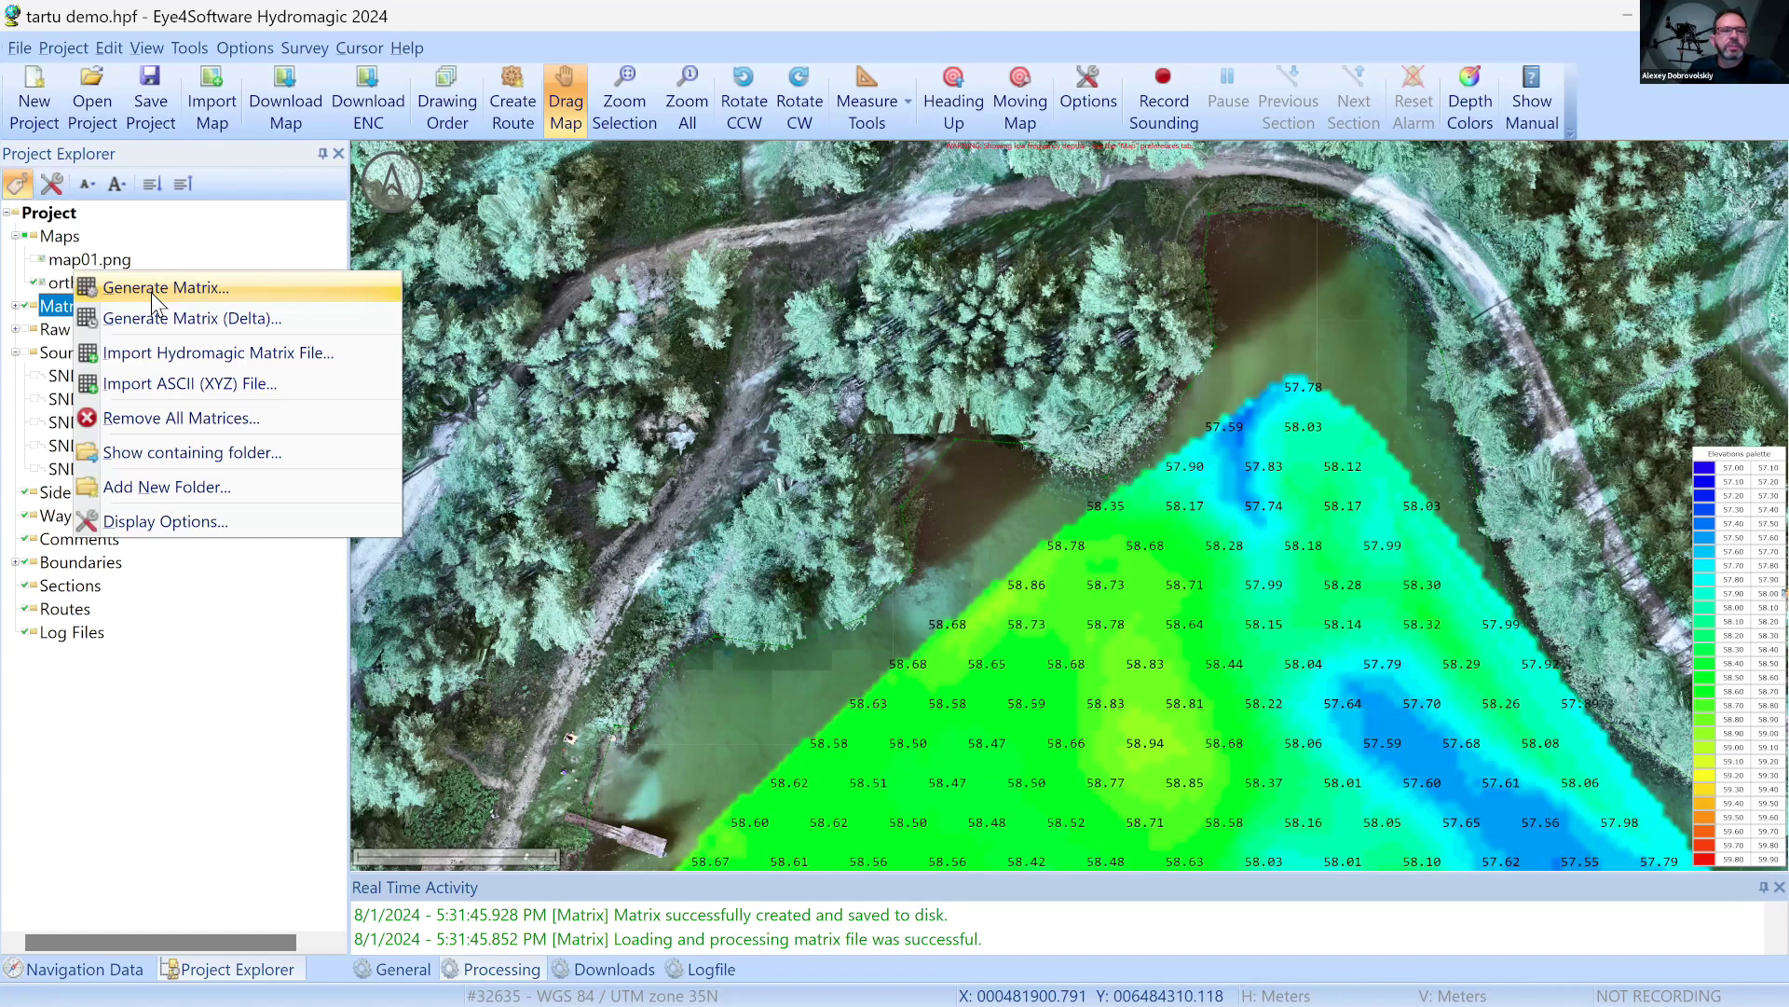
click(143, 283)
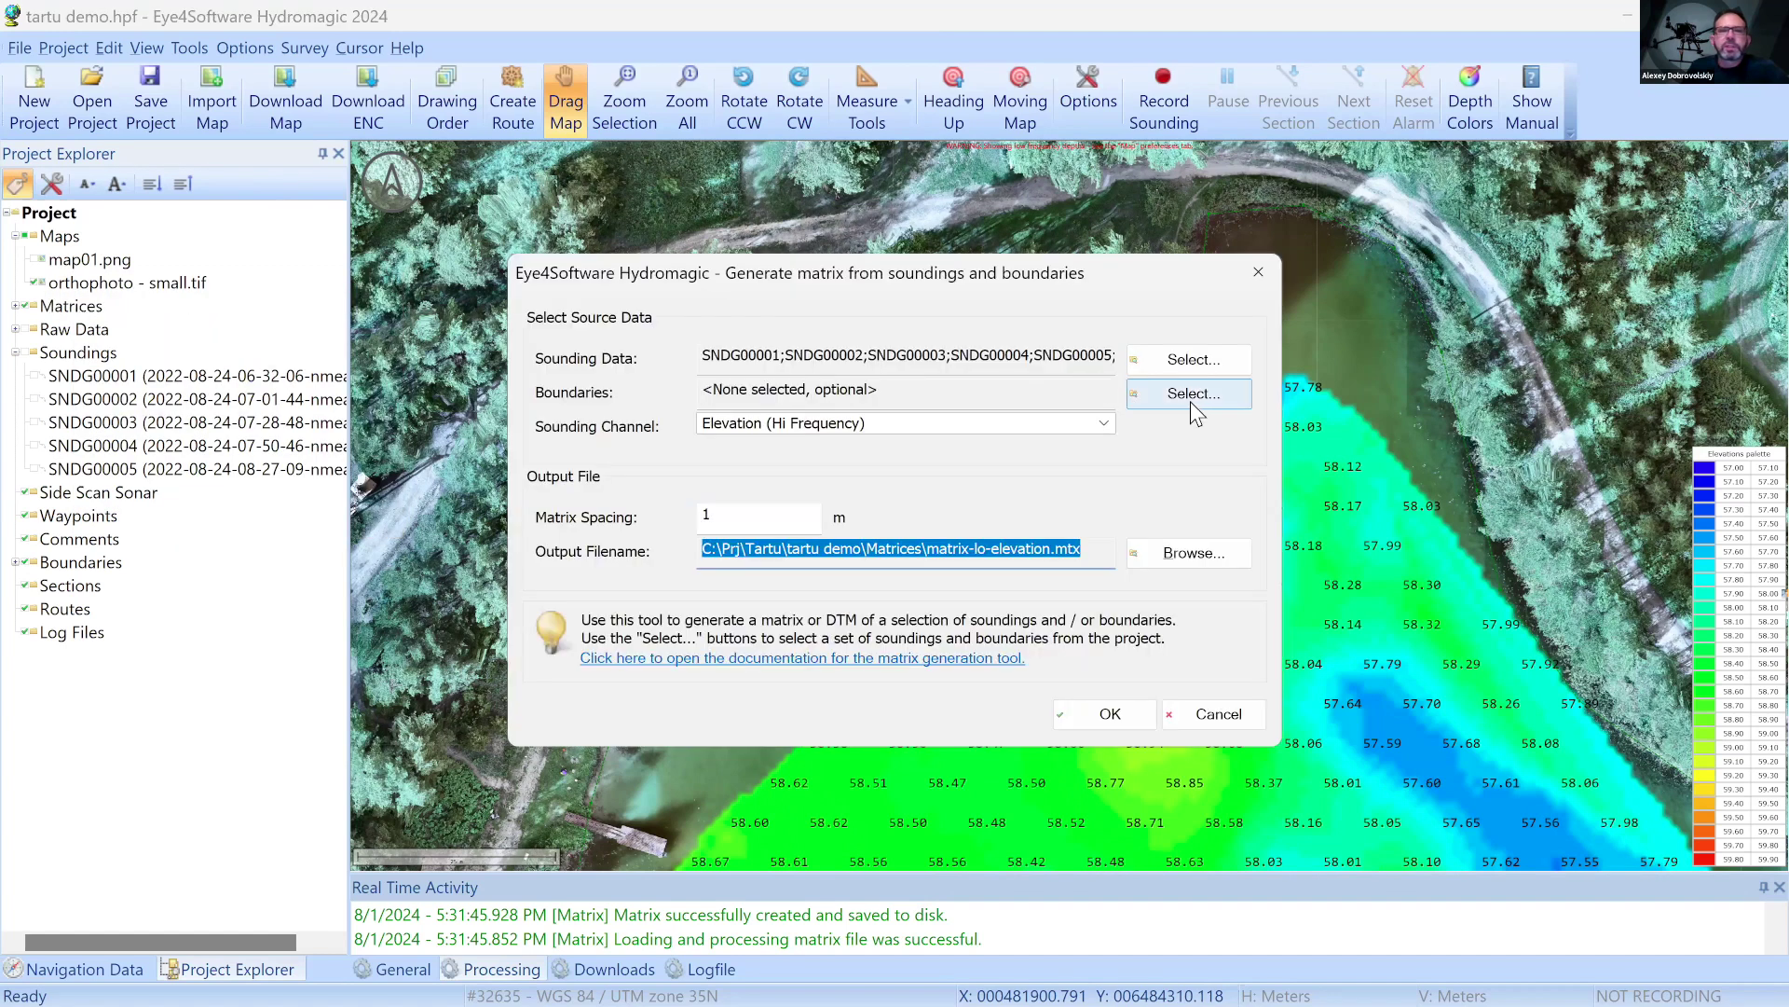
key(Return)
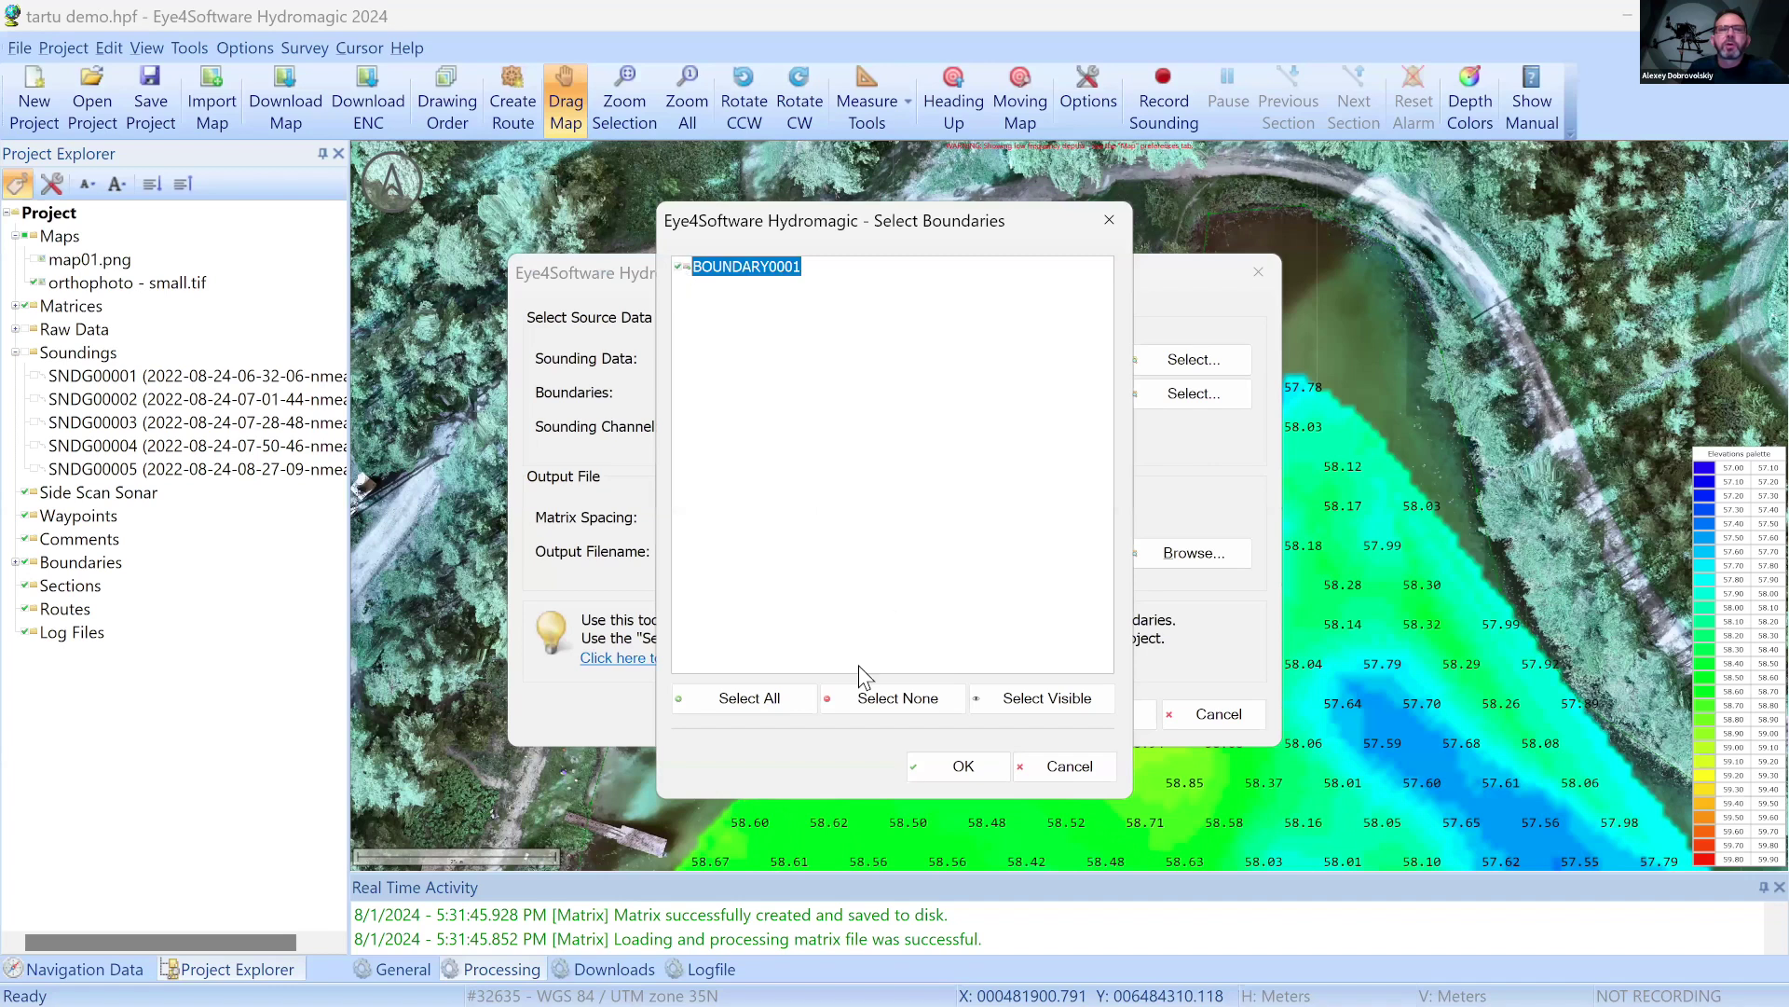
click(955, 765)
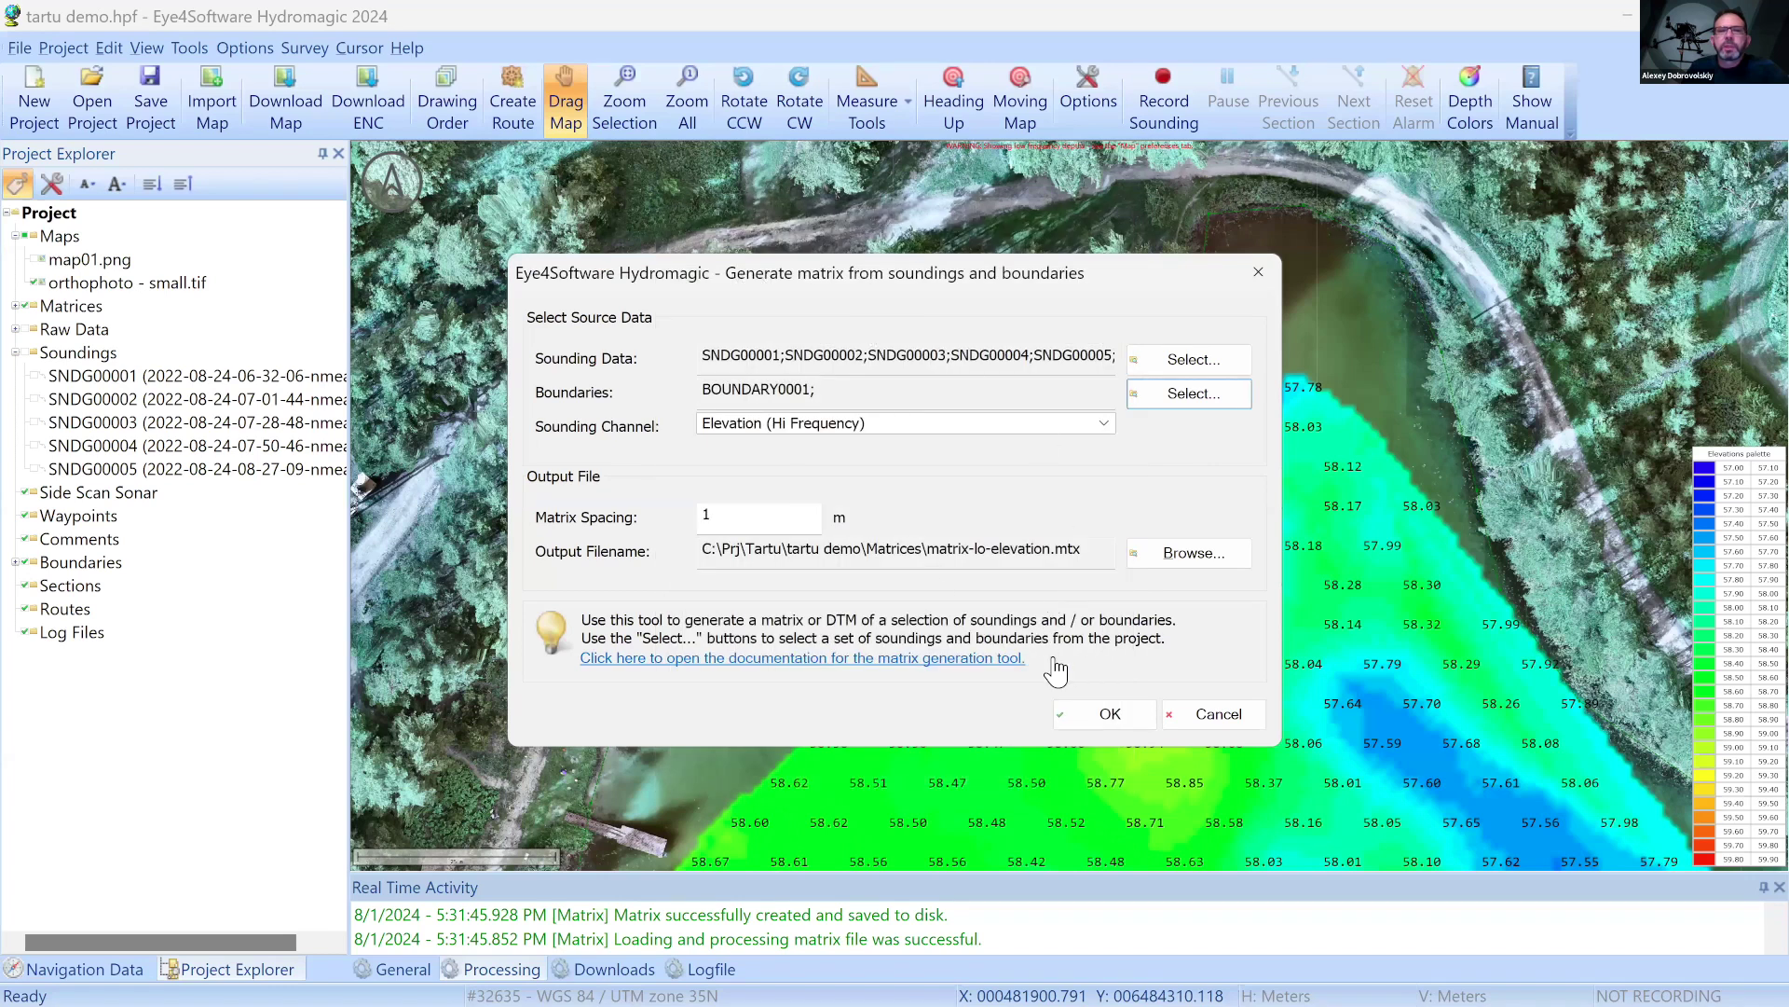
click(1120, 712)
click(998, 571)
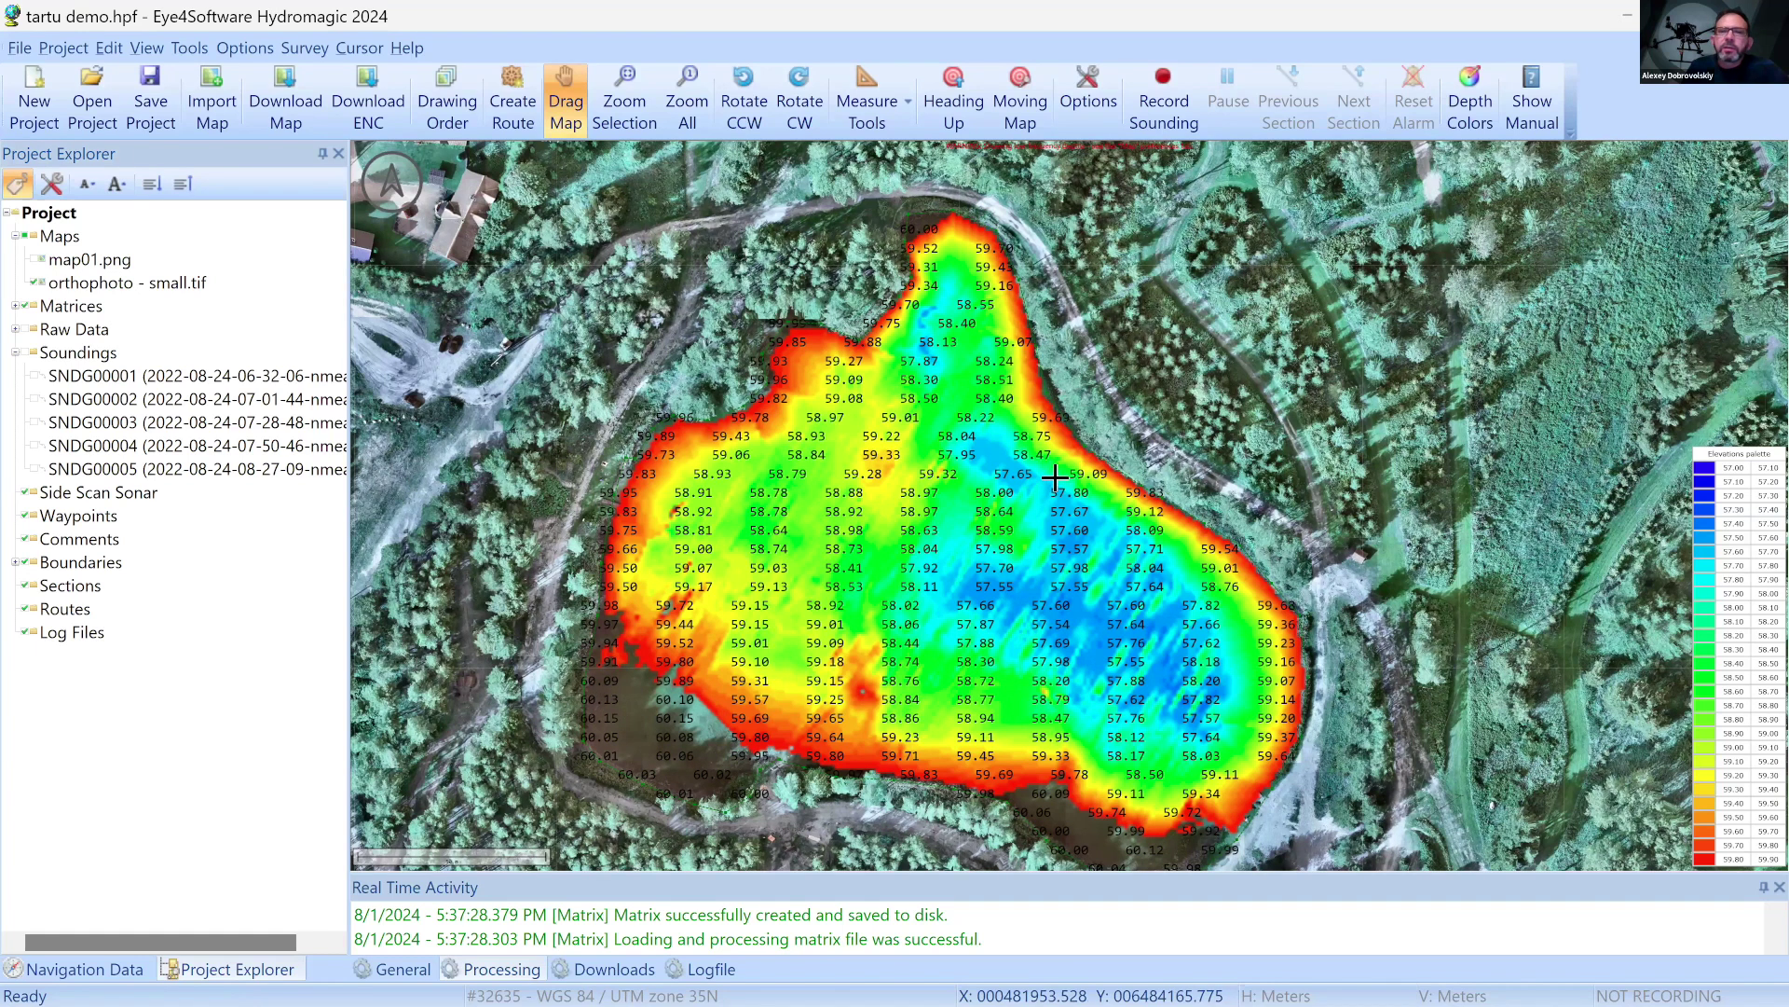
Examine the regenerated matrix's elevations and color coverage along the pond's southwestern shoreline
drag(1054, 478, 795, 515)
scroll(895, 536, up, 2)
scroll(820, 606, up, 2)
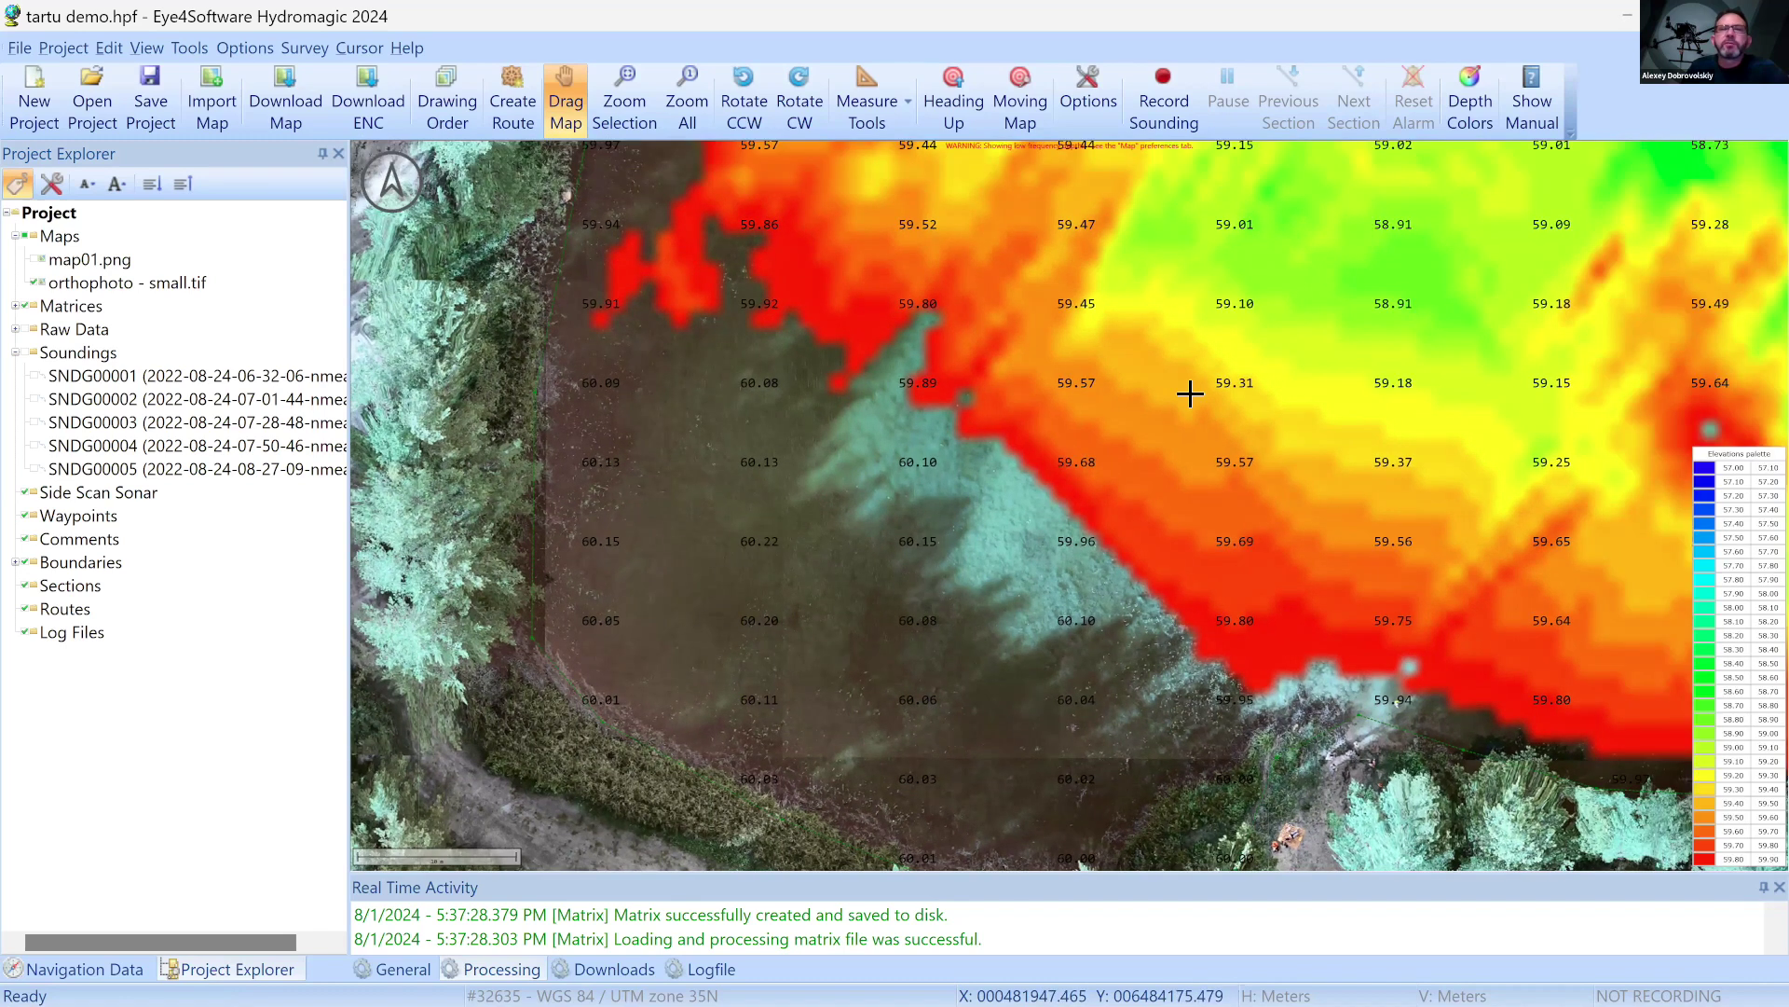
scroll(1190, 394, down, 1)
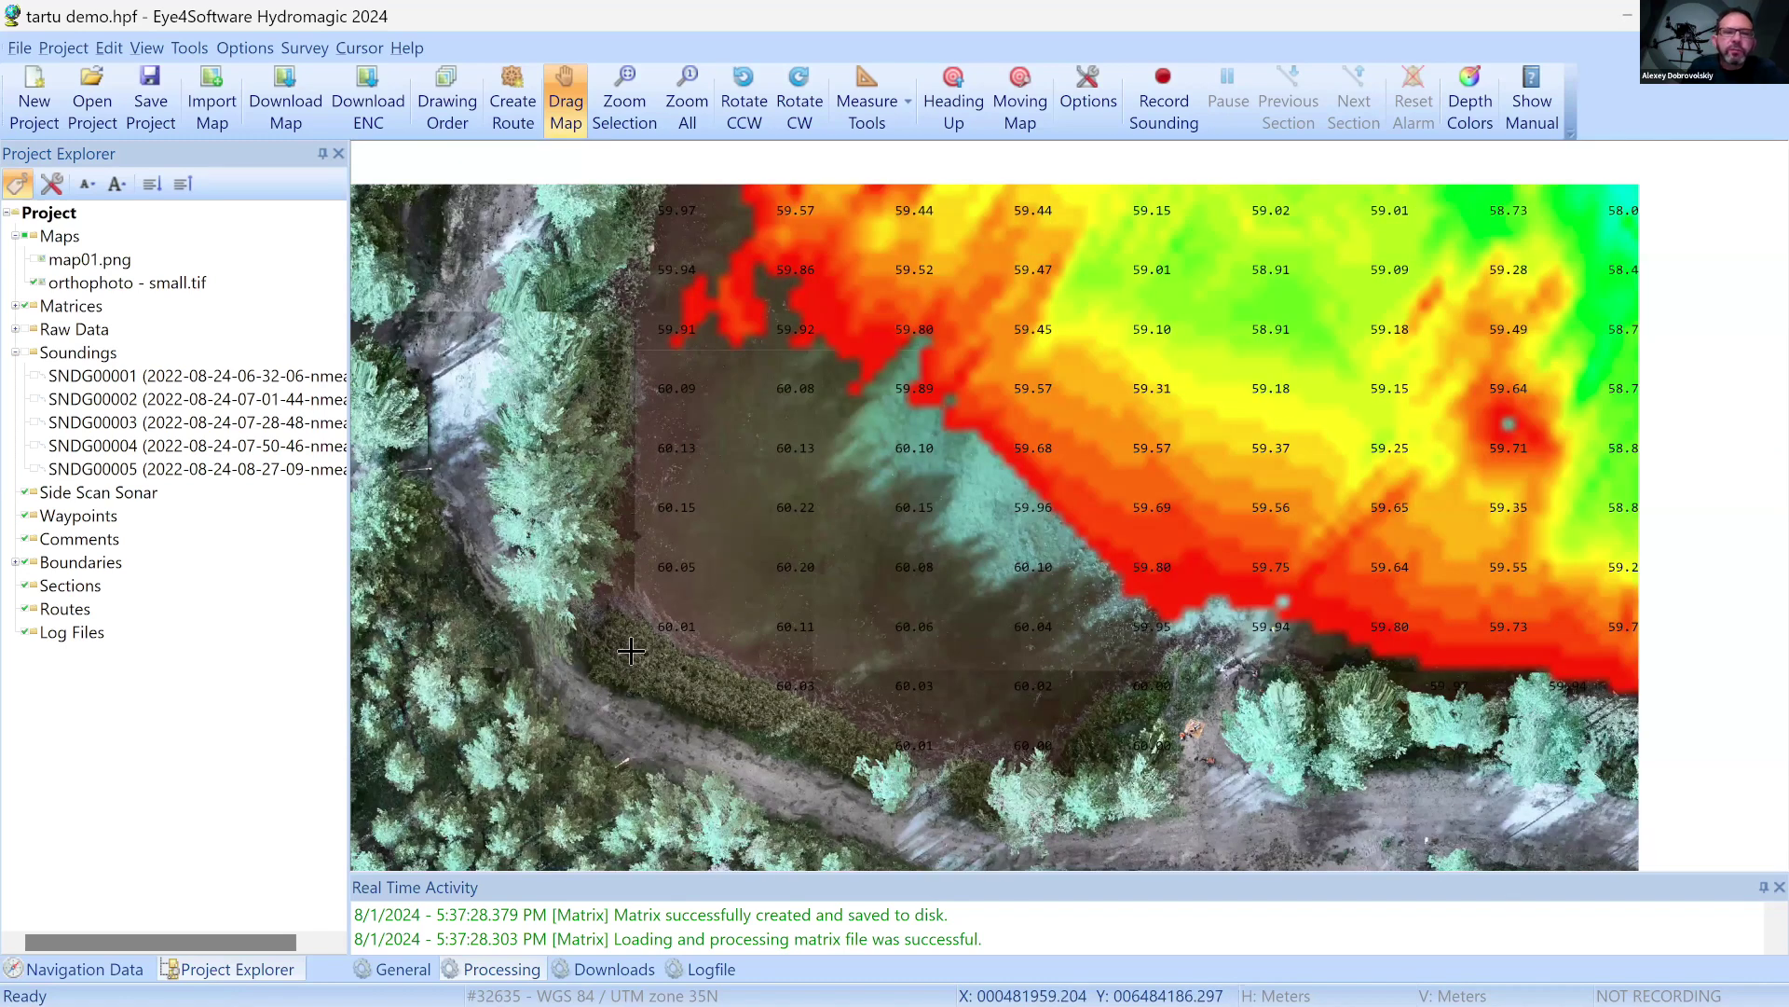
drag(630, 649, 1012, 483)
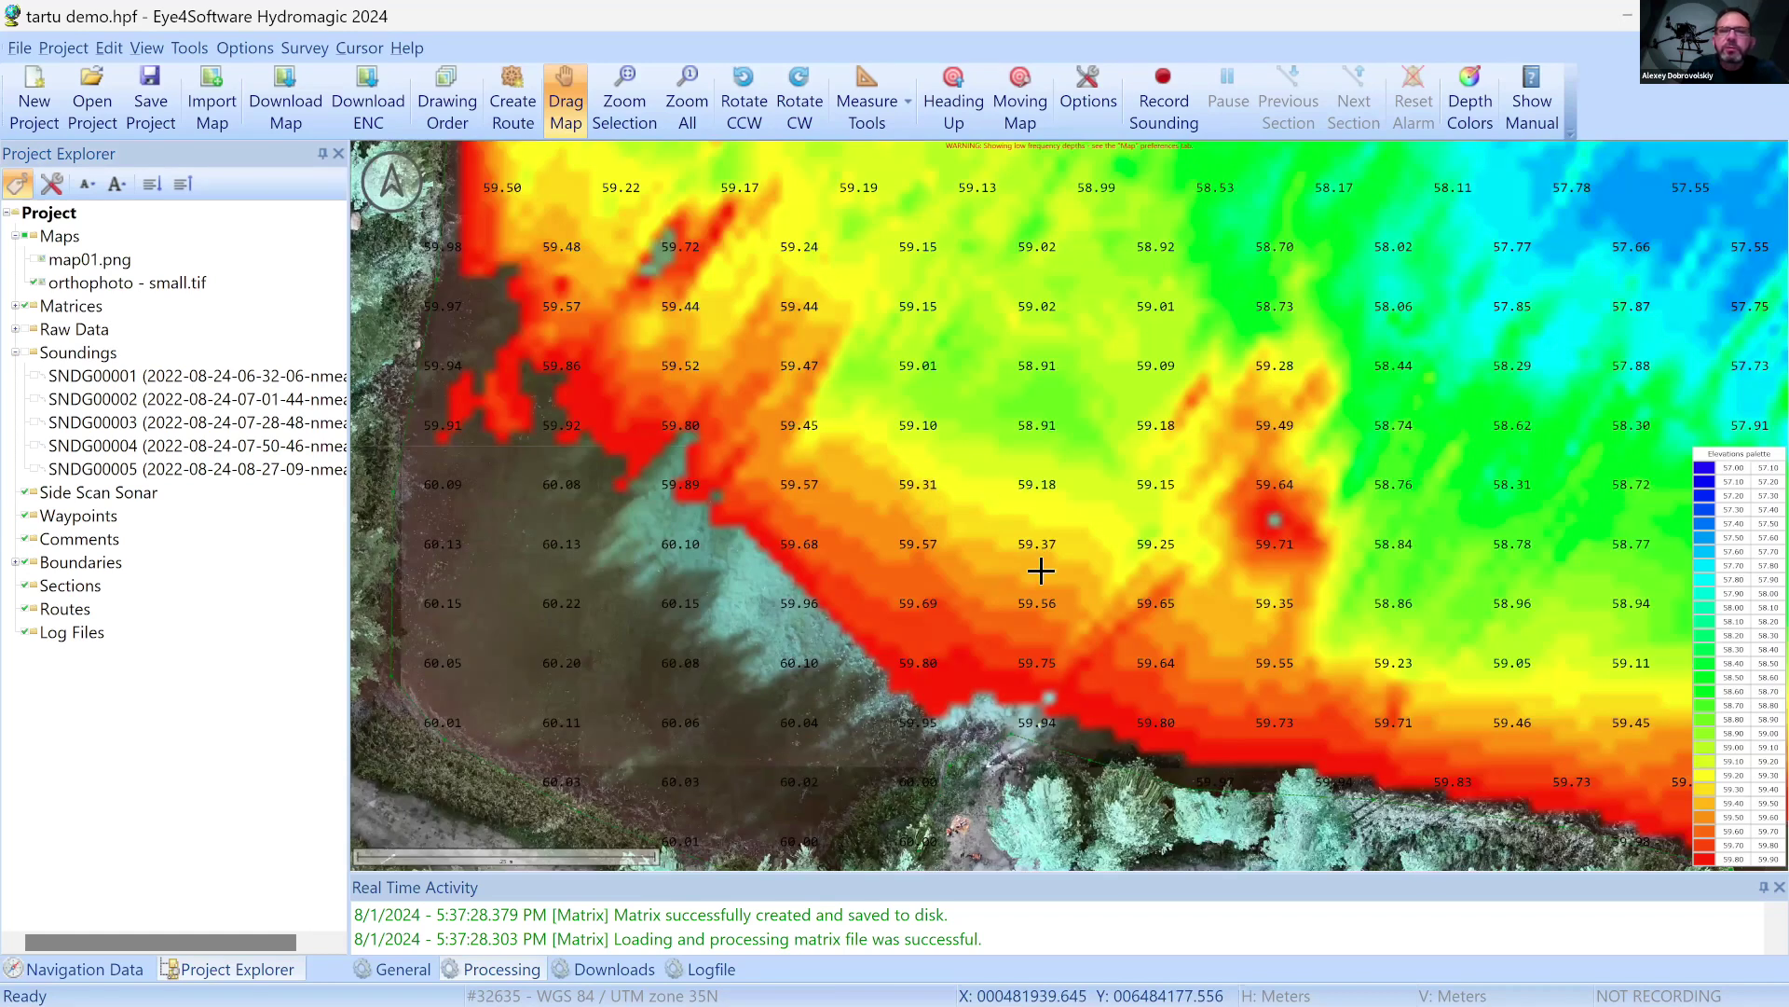
scroll(982, 543, up, 1)
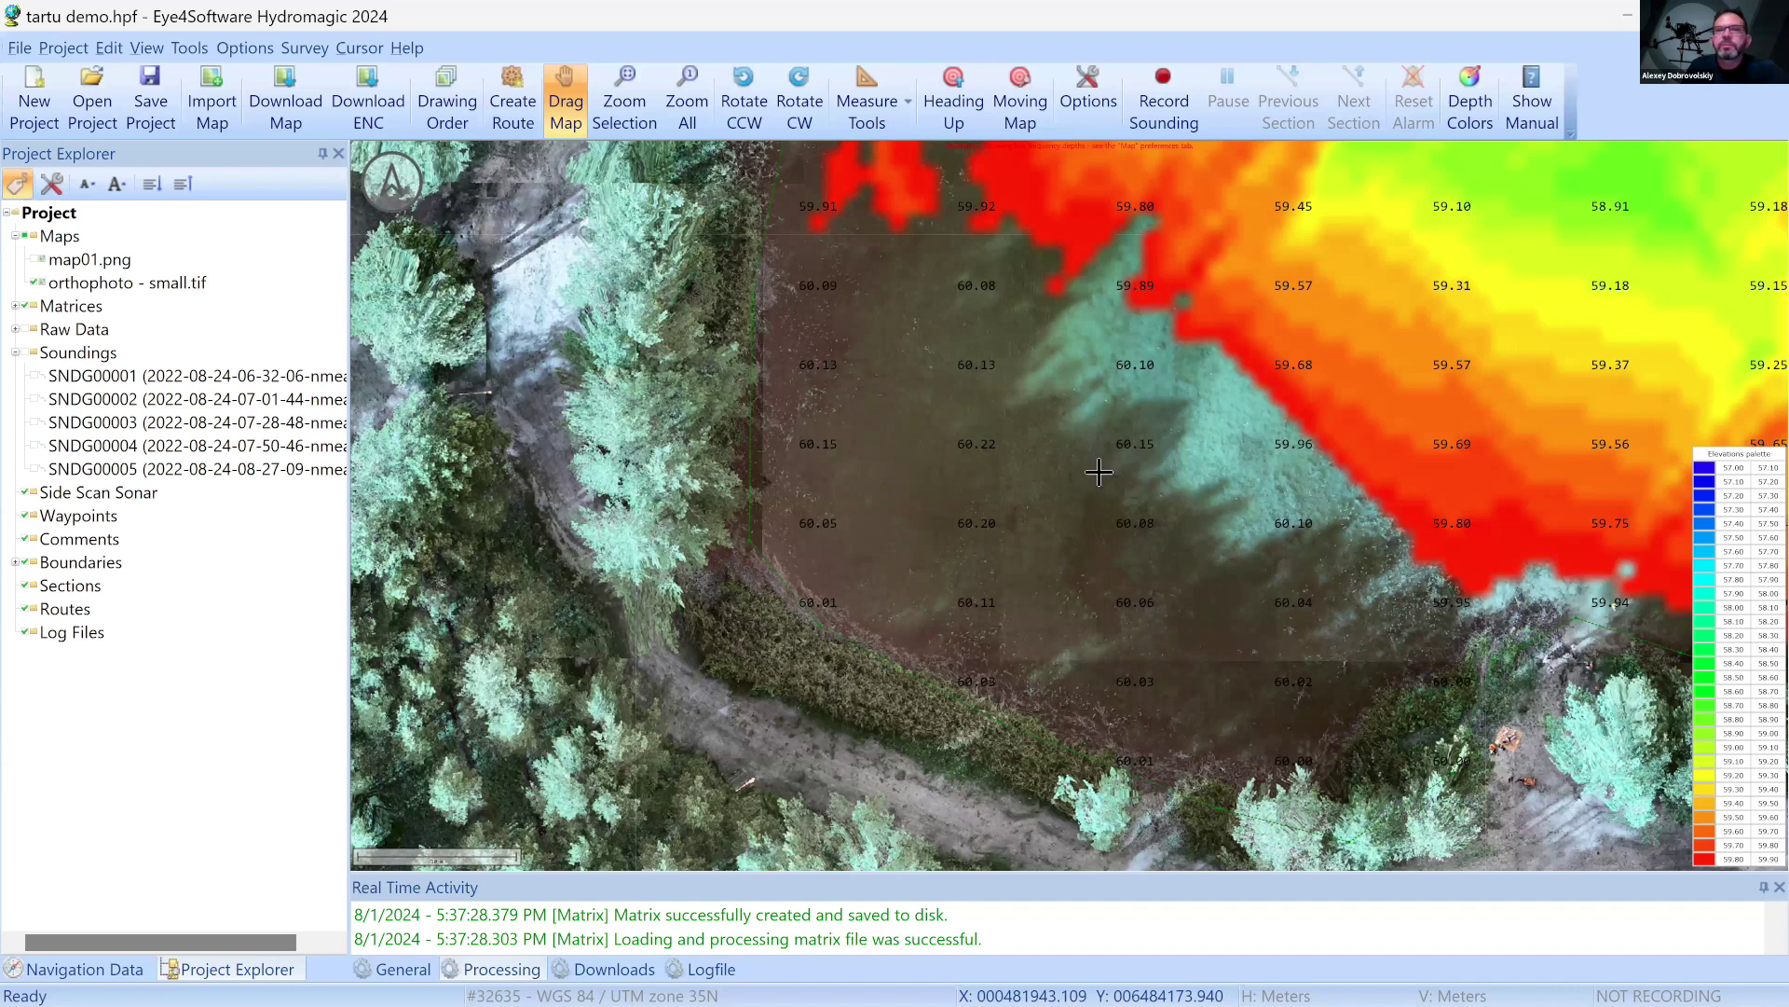
scroll(1003, 512, down, 1)
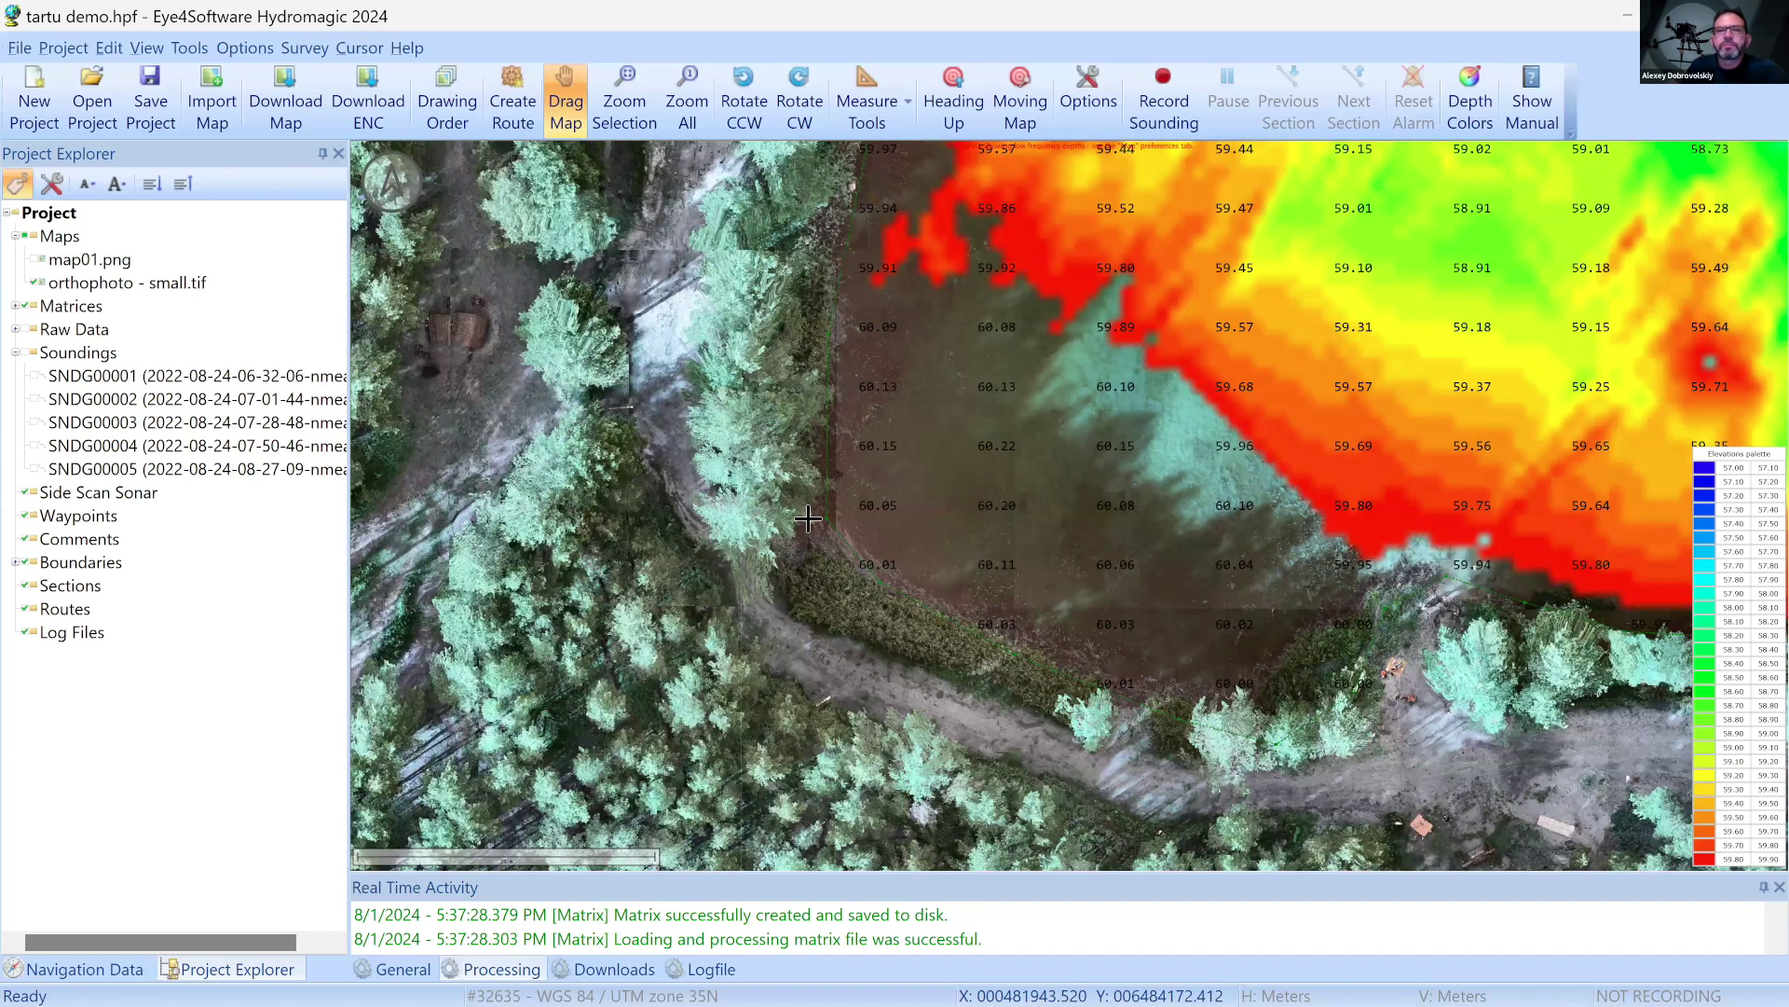
scroll(975, 515, down, 1)
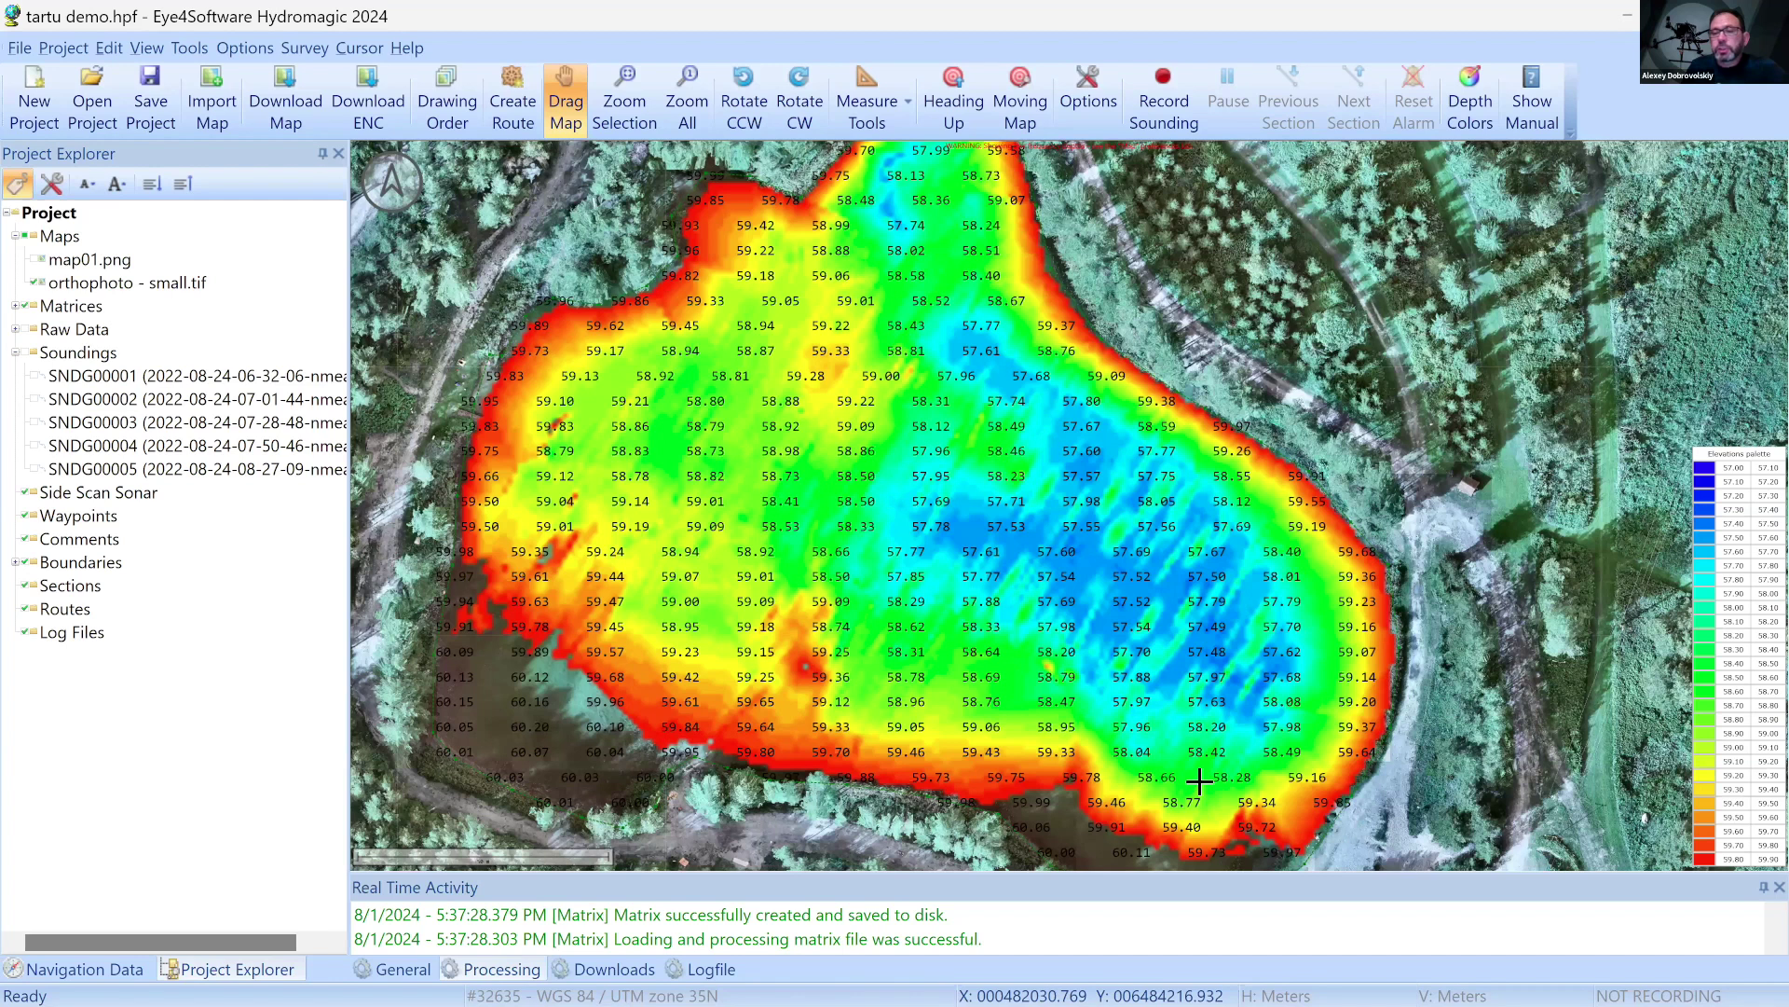
key(super)
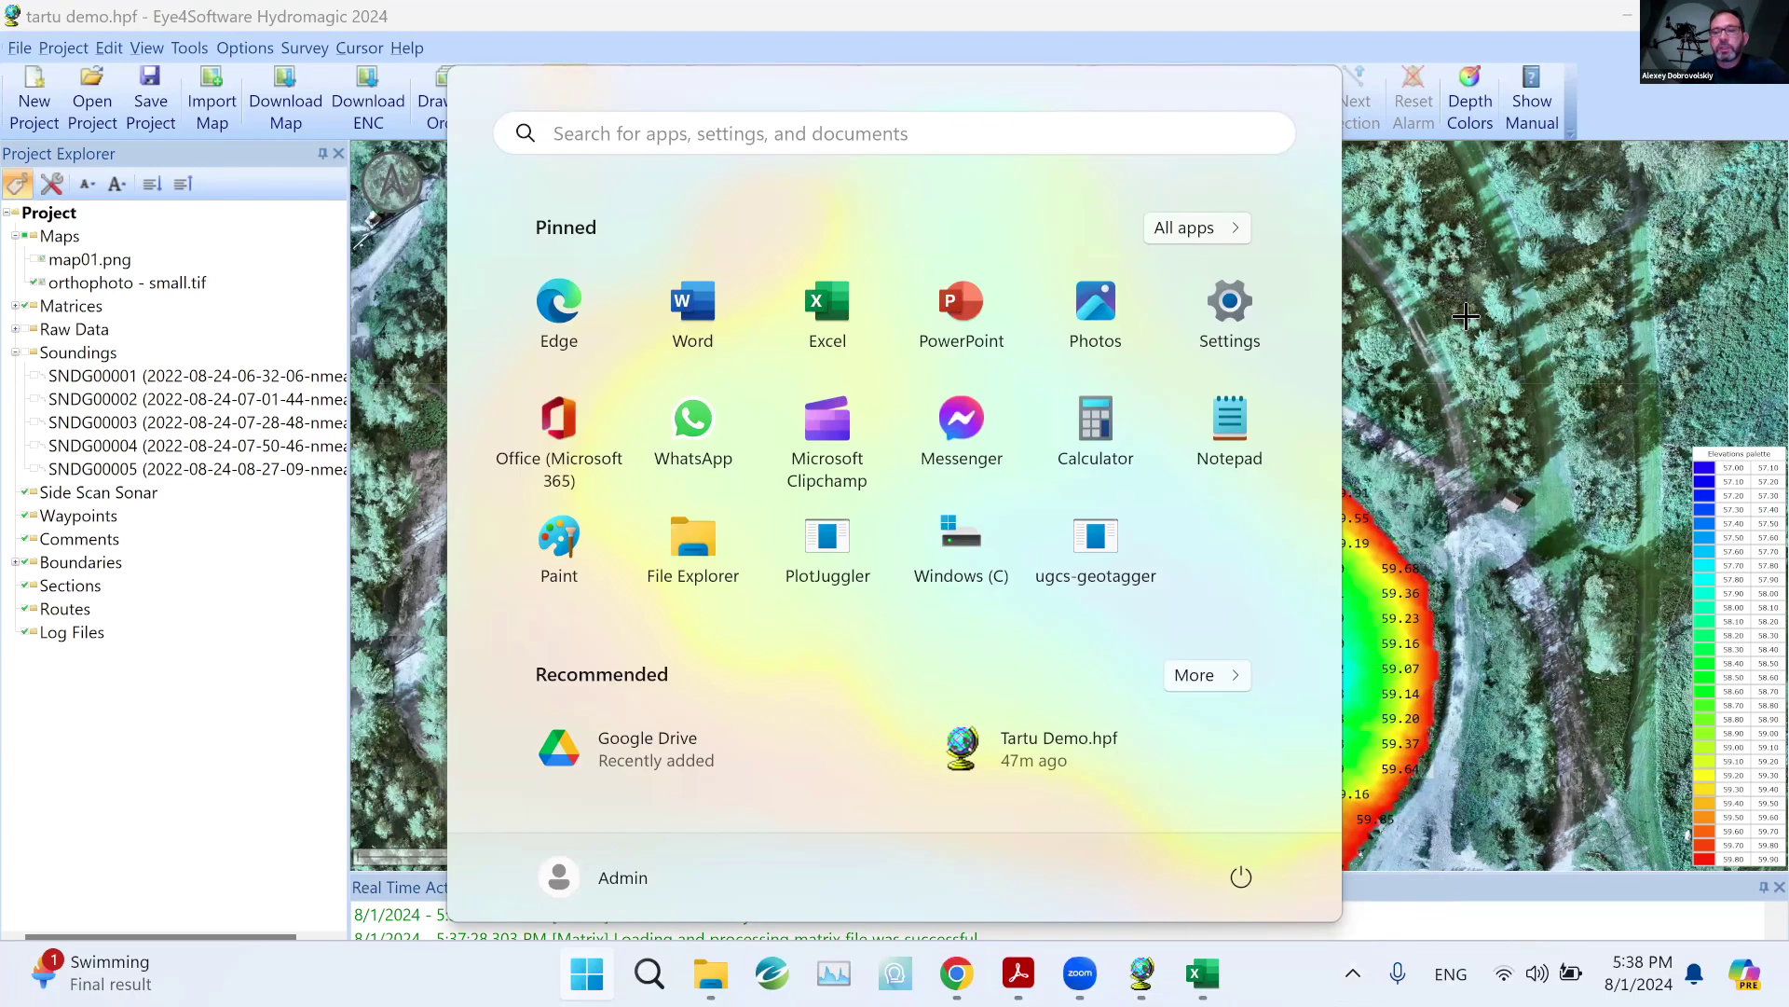
key(super)
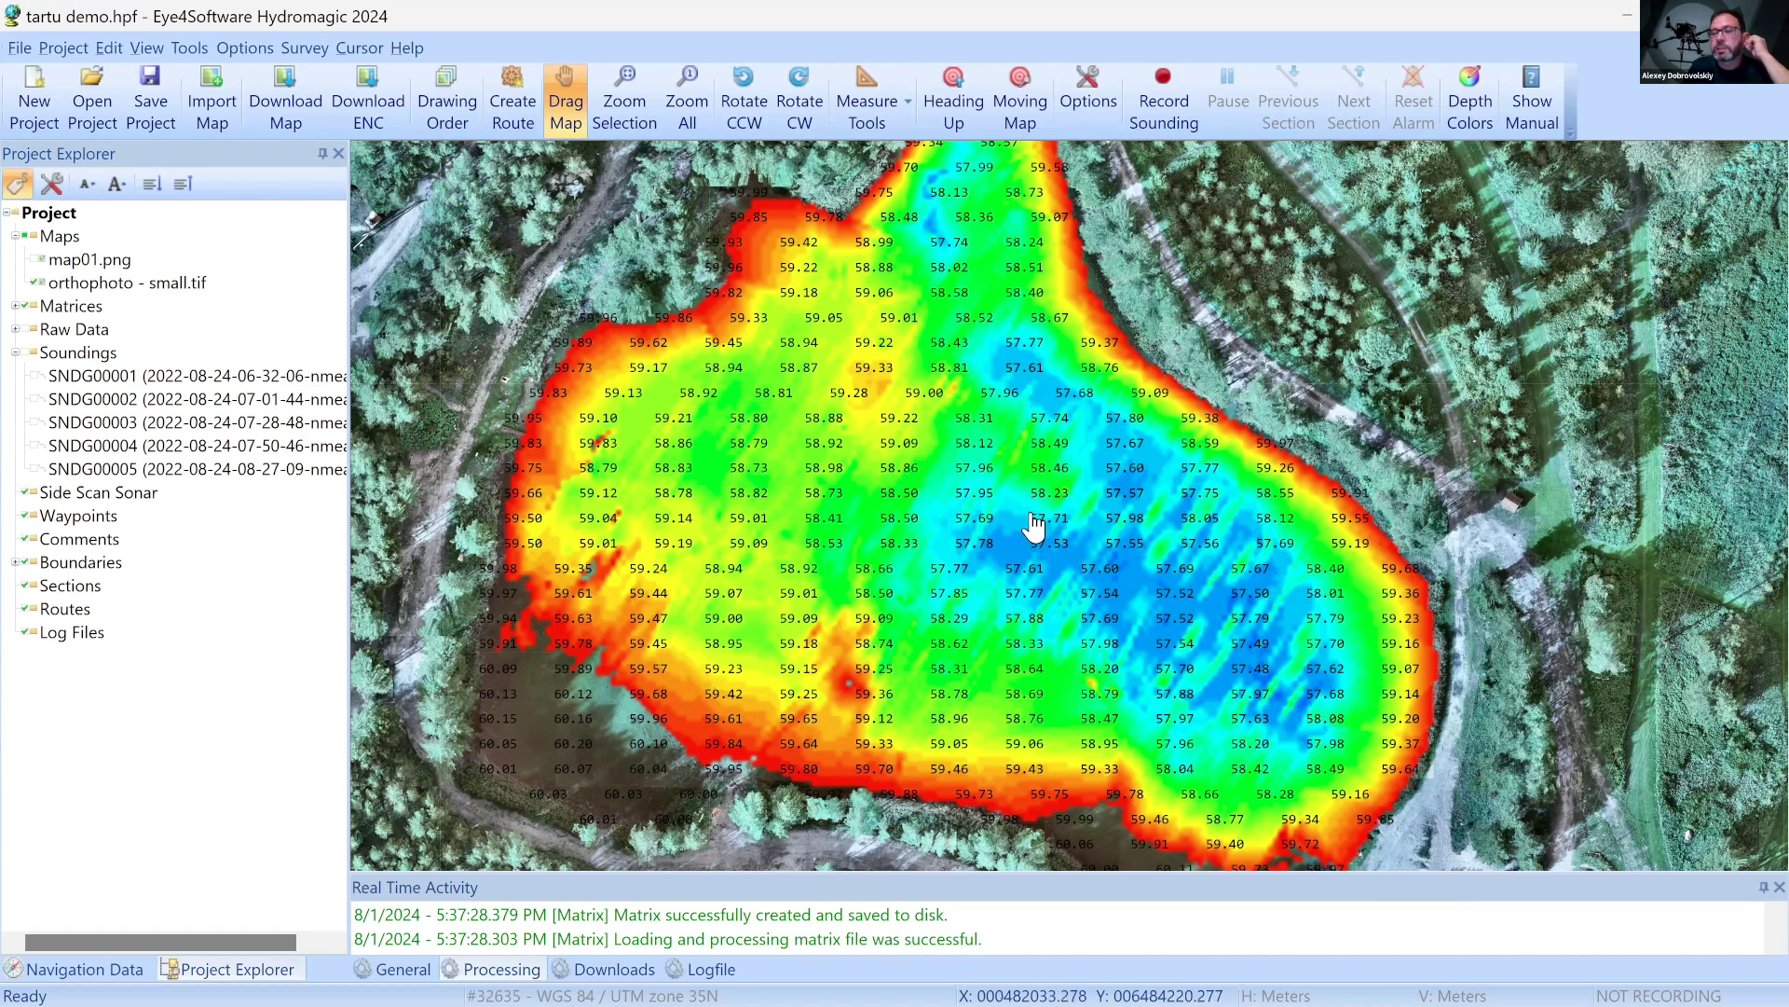
mouse_move(1205, 974)
drag(1087, 544, 1113, 571)
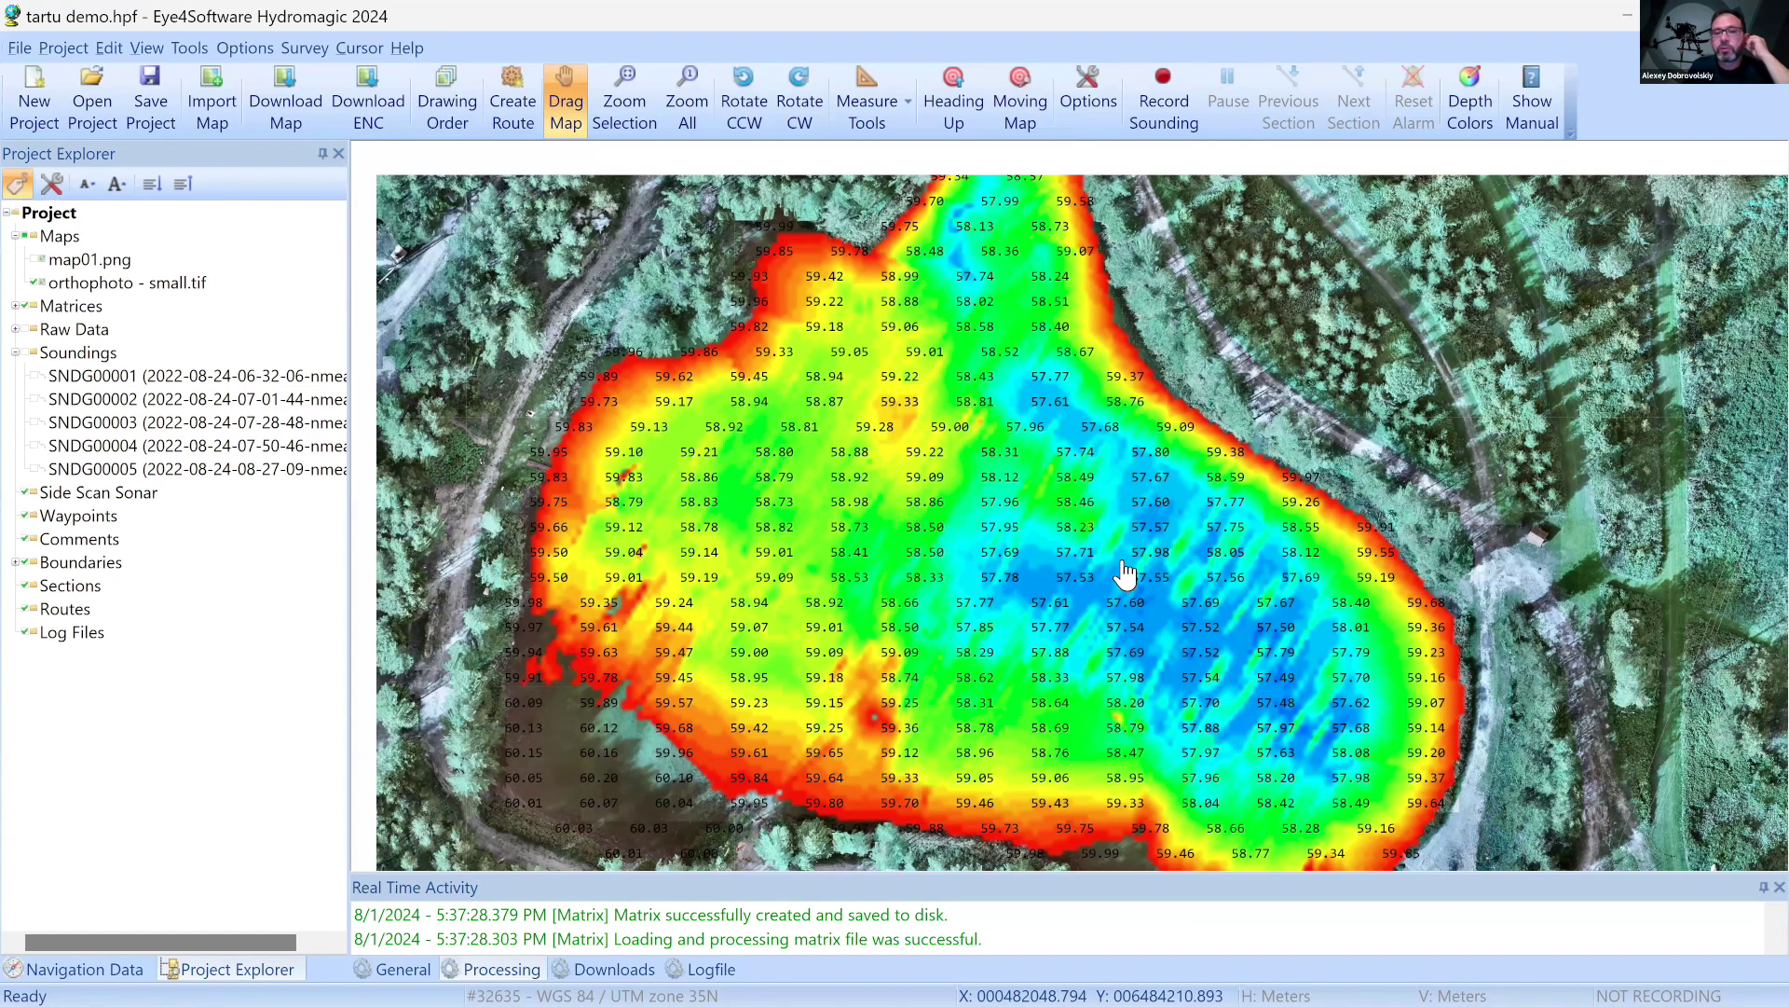
drag(1125, 573, 1125, 573)
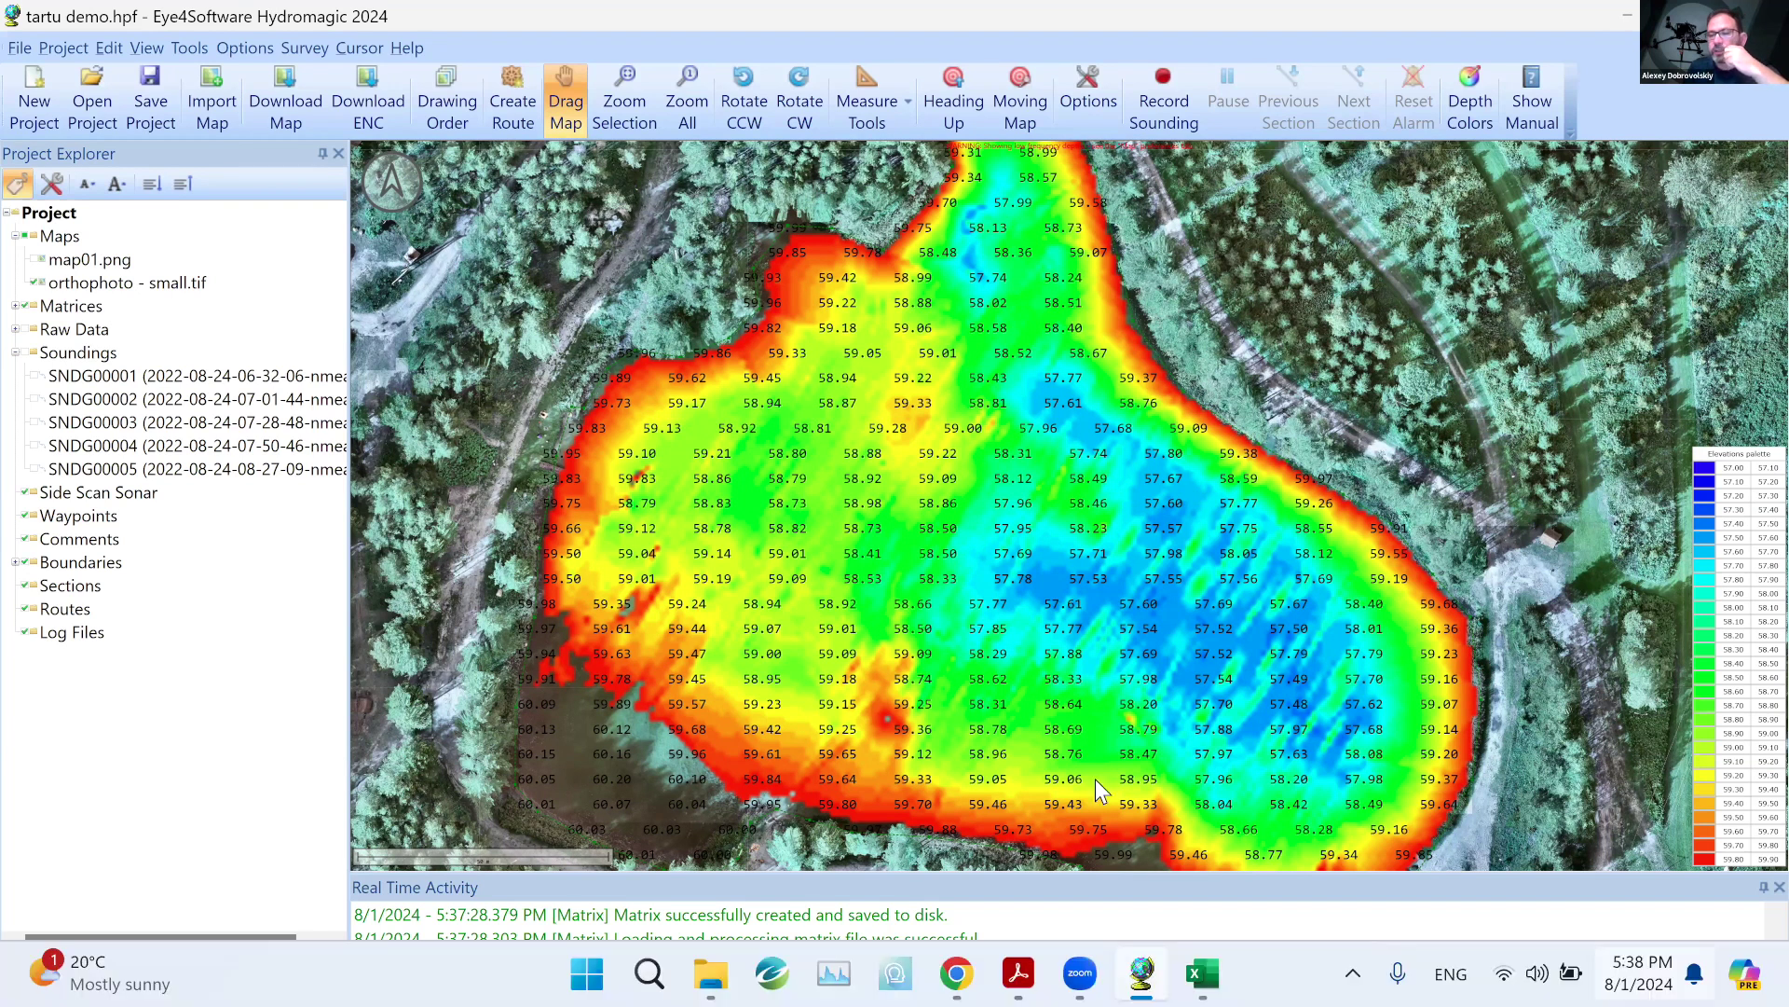
mouse_move(1654, 974)
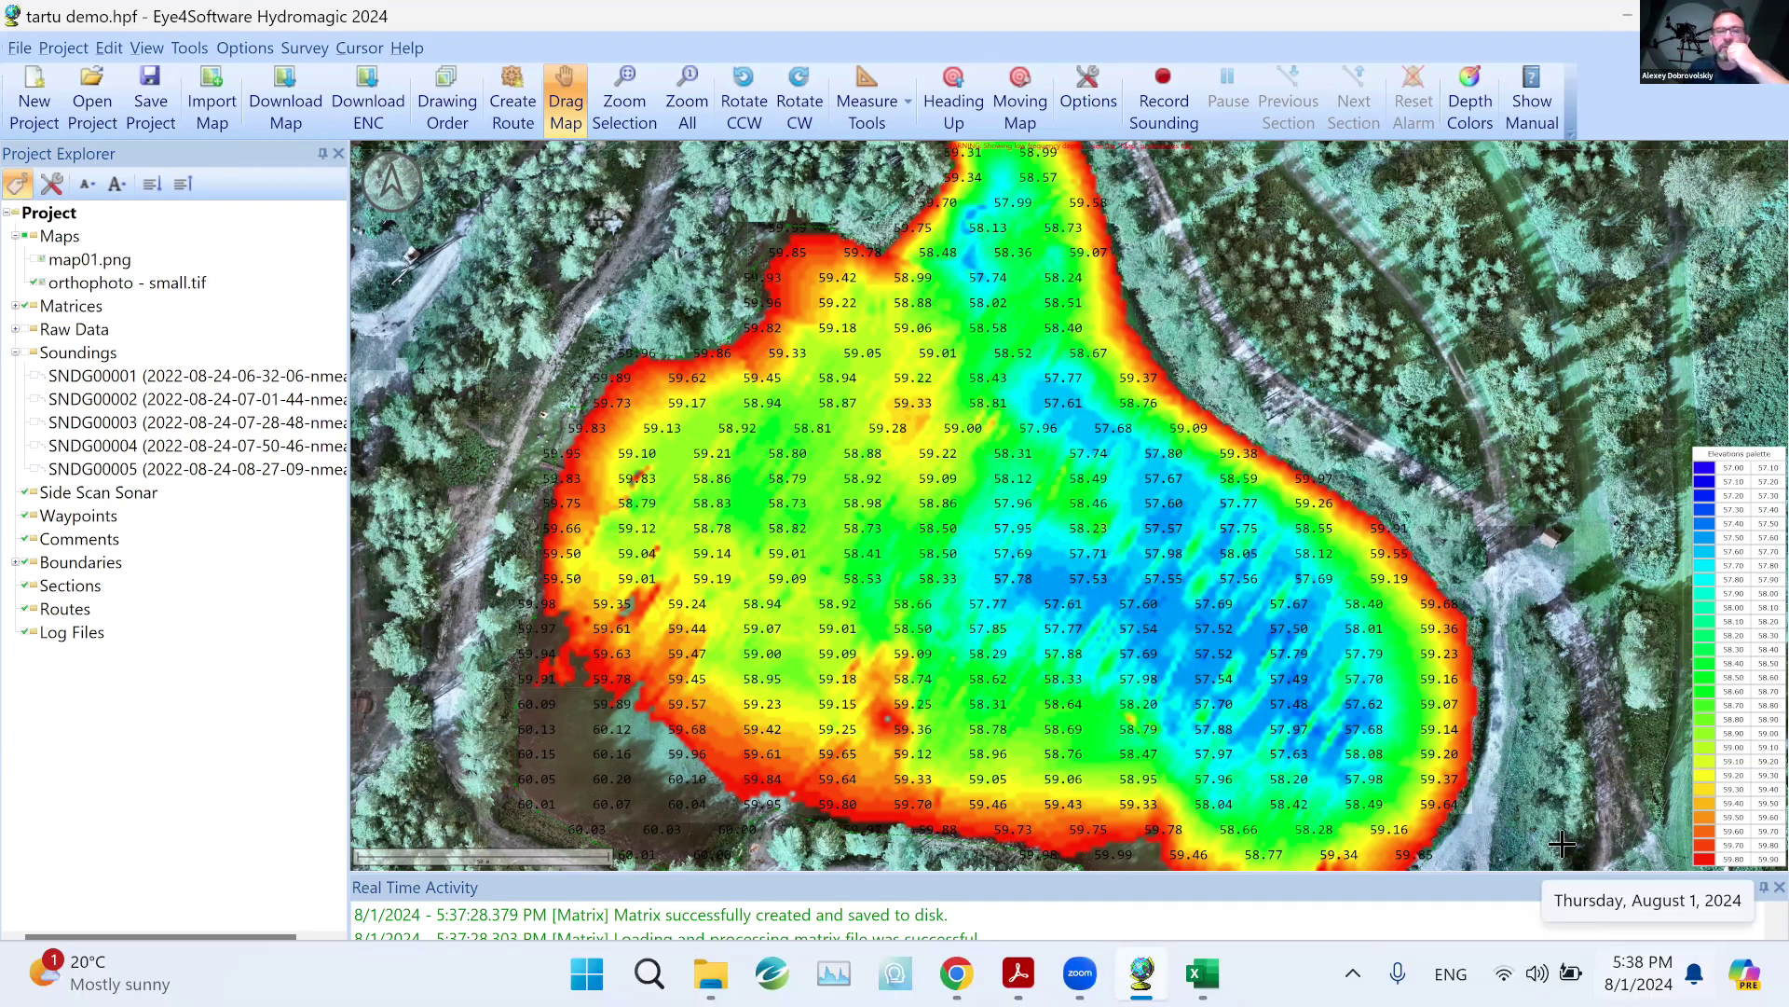
click(1757, 14)
click(919, 569)
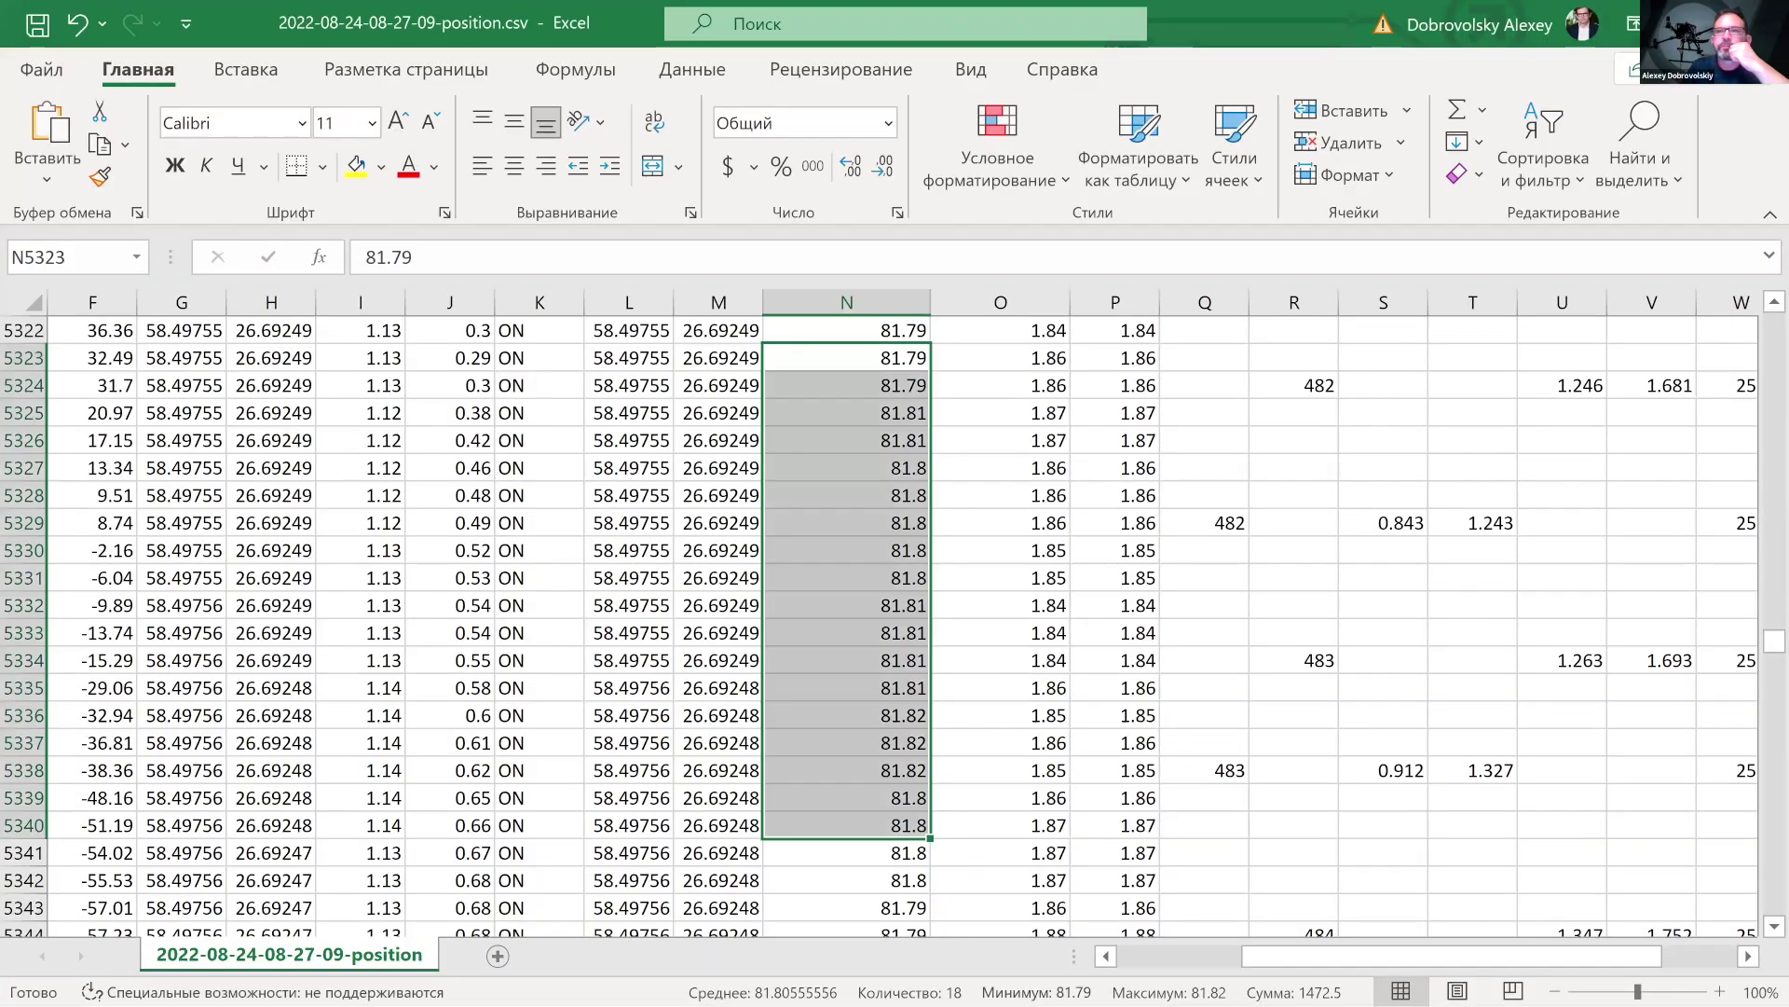
click(1765, 20)
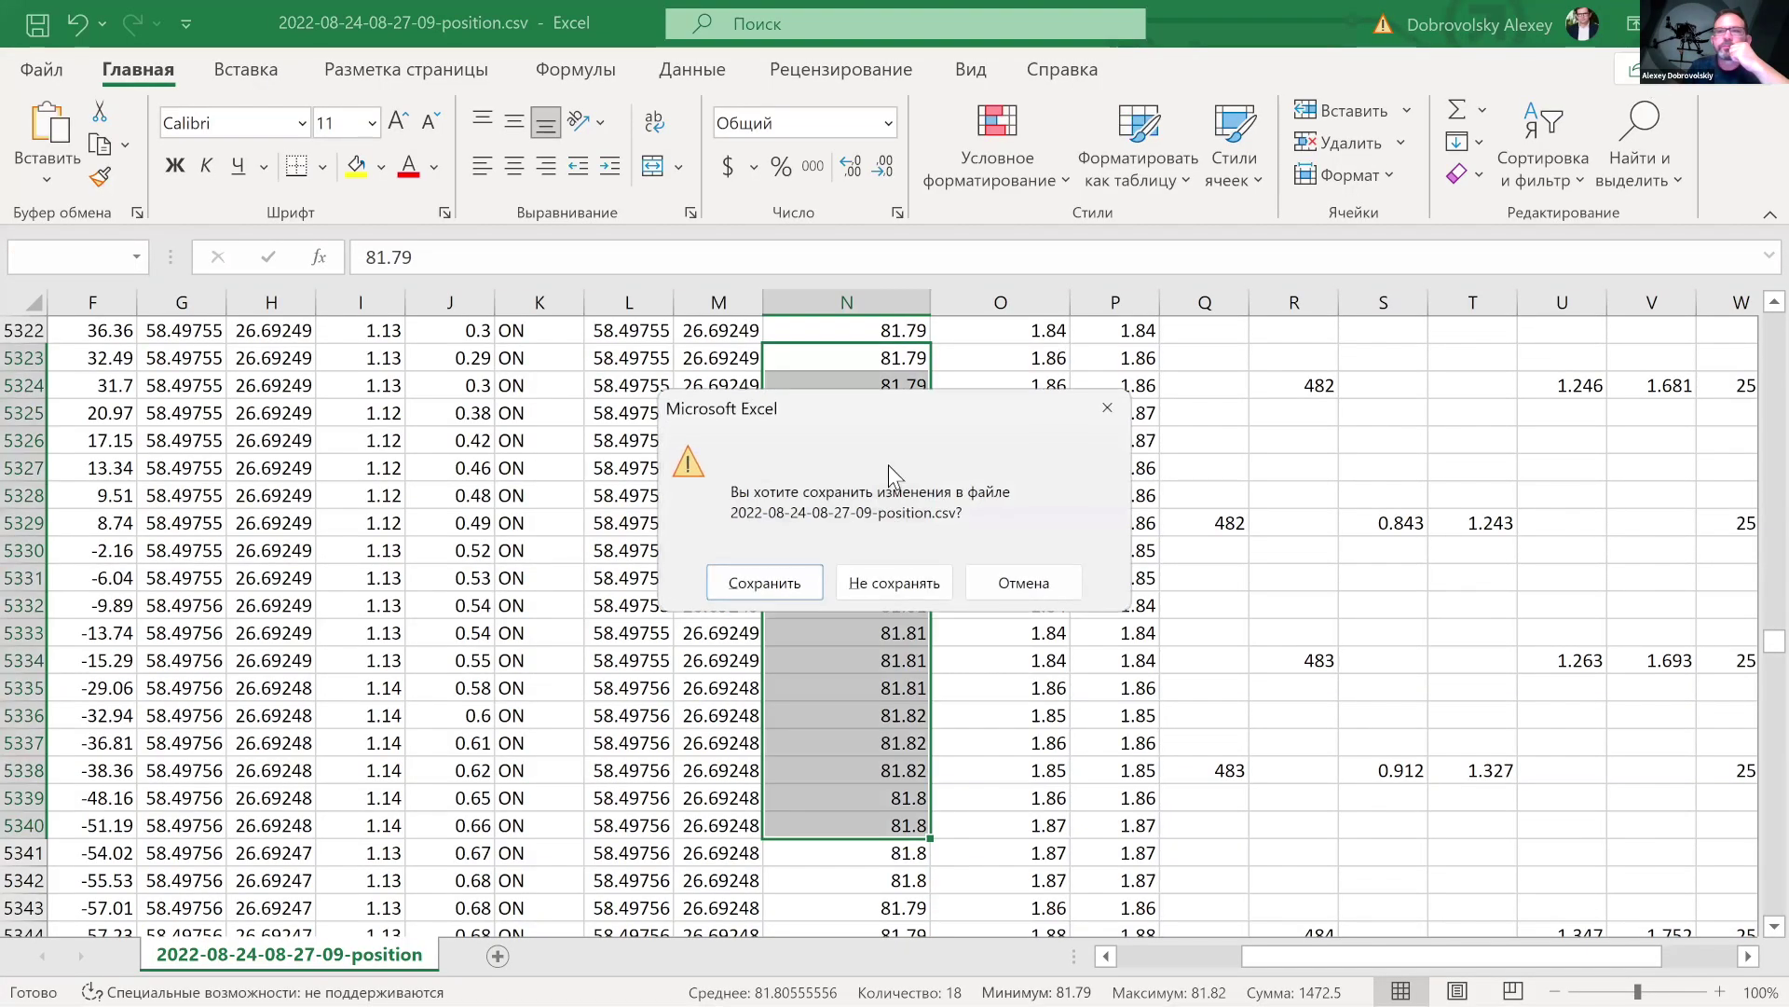
click(865, 587)
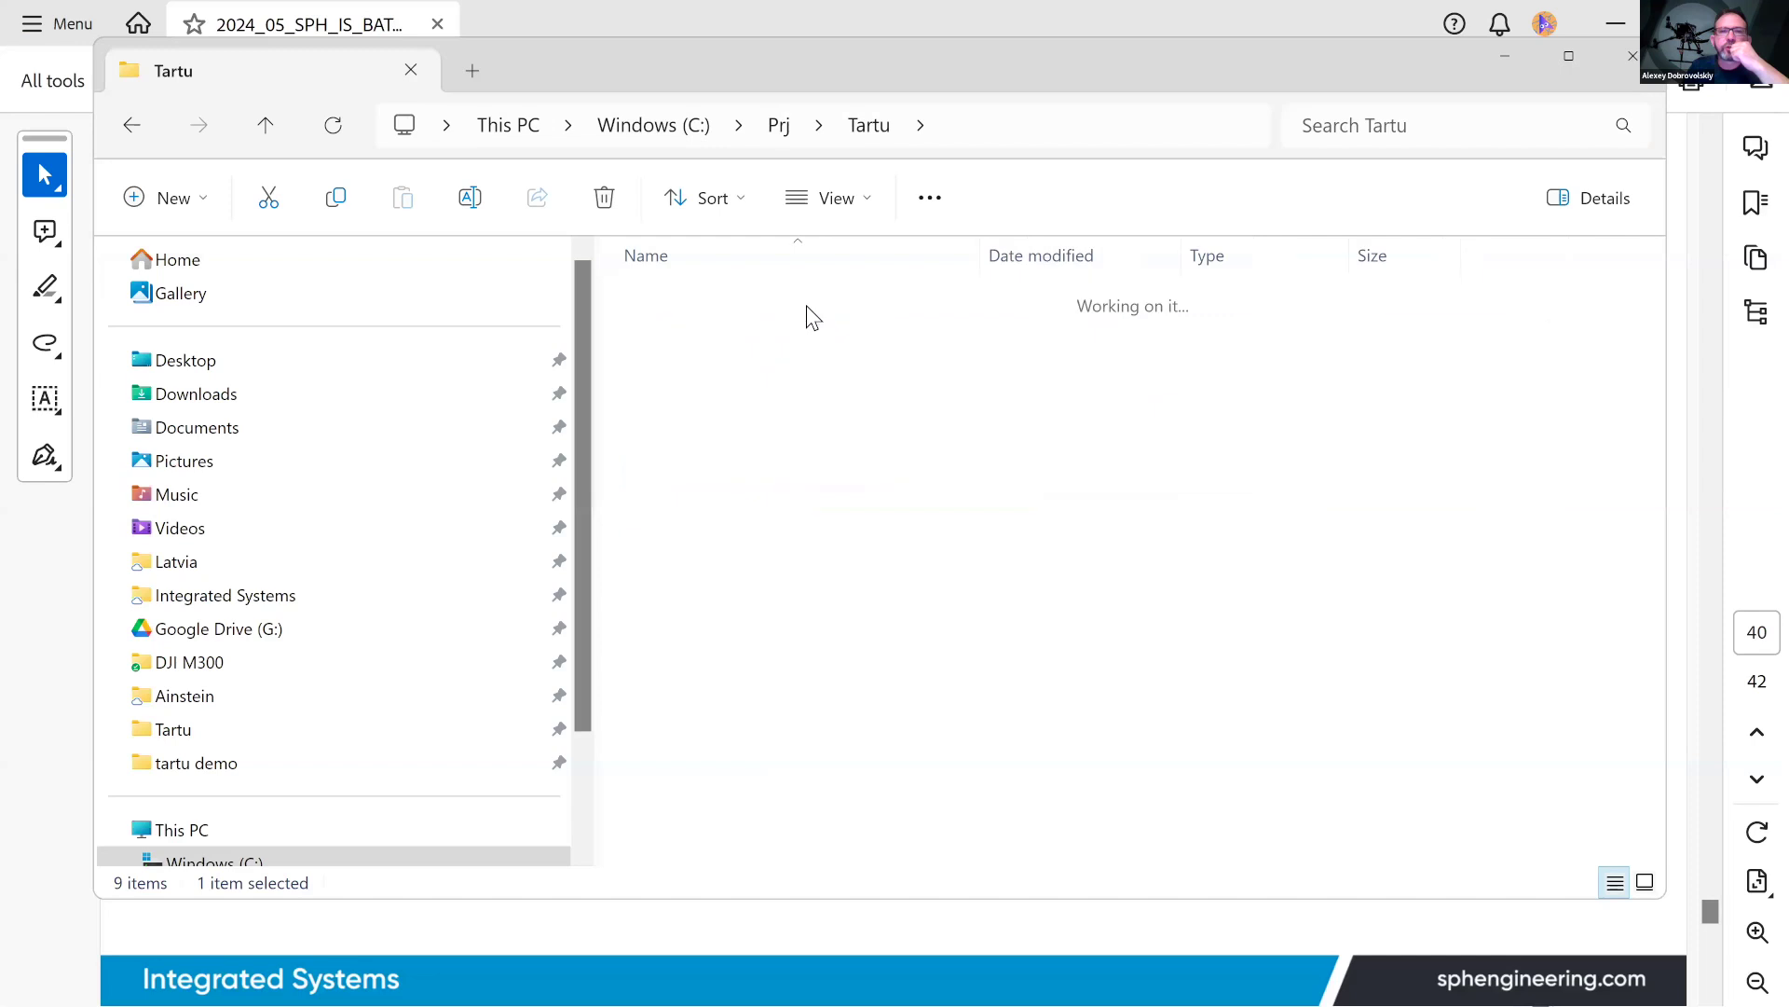
Open Tartu Demo.hpf from the Hydromagic full project folder in Hydromagic and show its soundings on the map
double_click(808, 304)
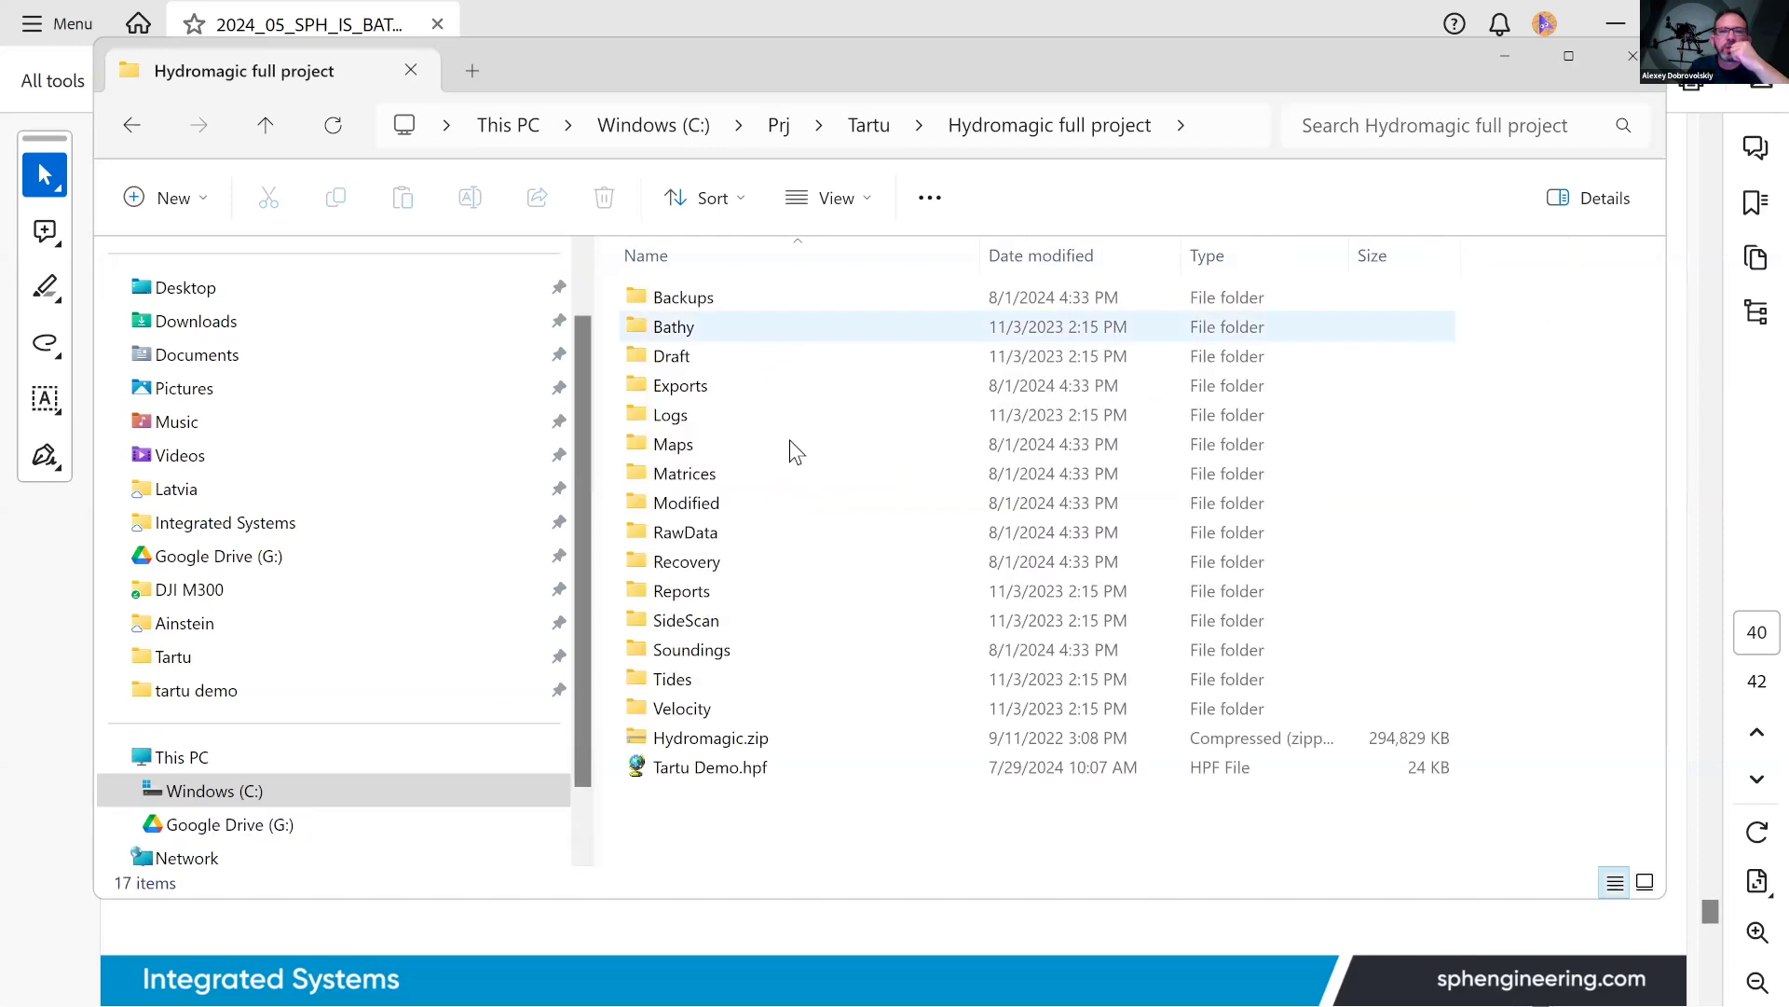
click(719, 774)
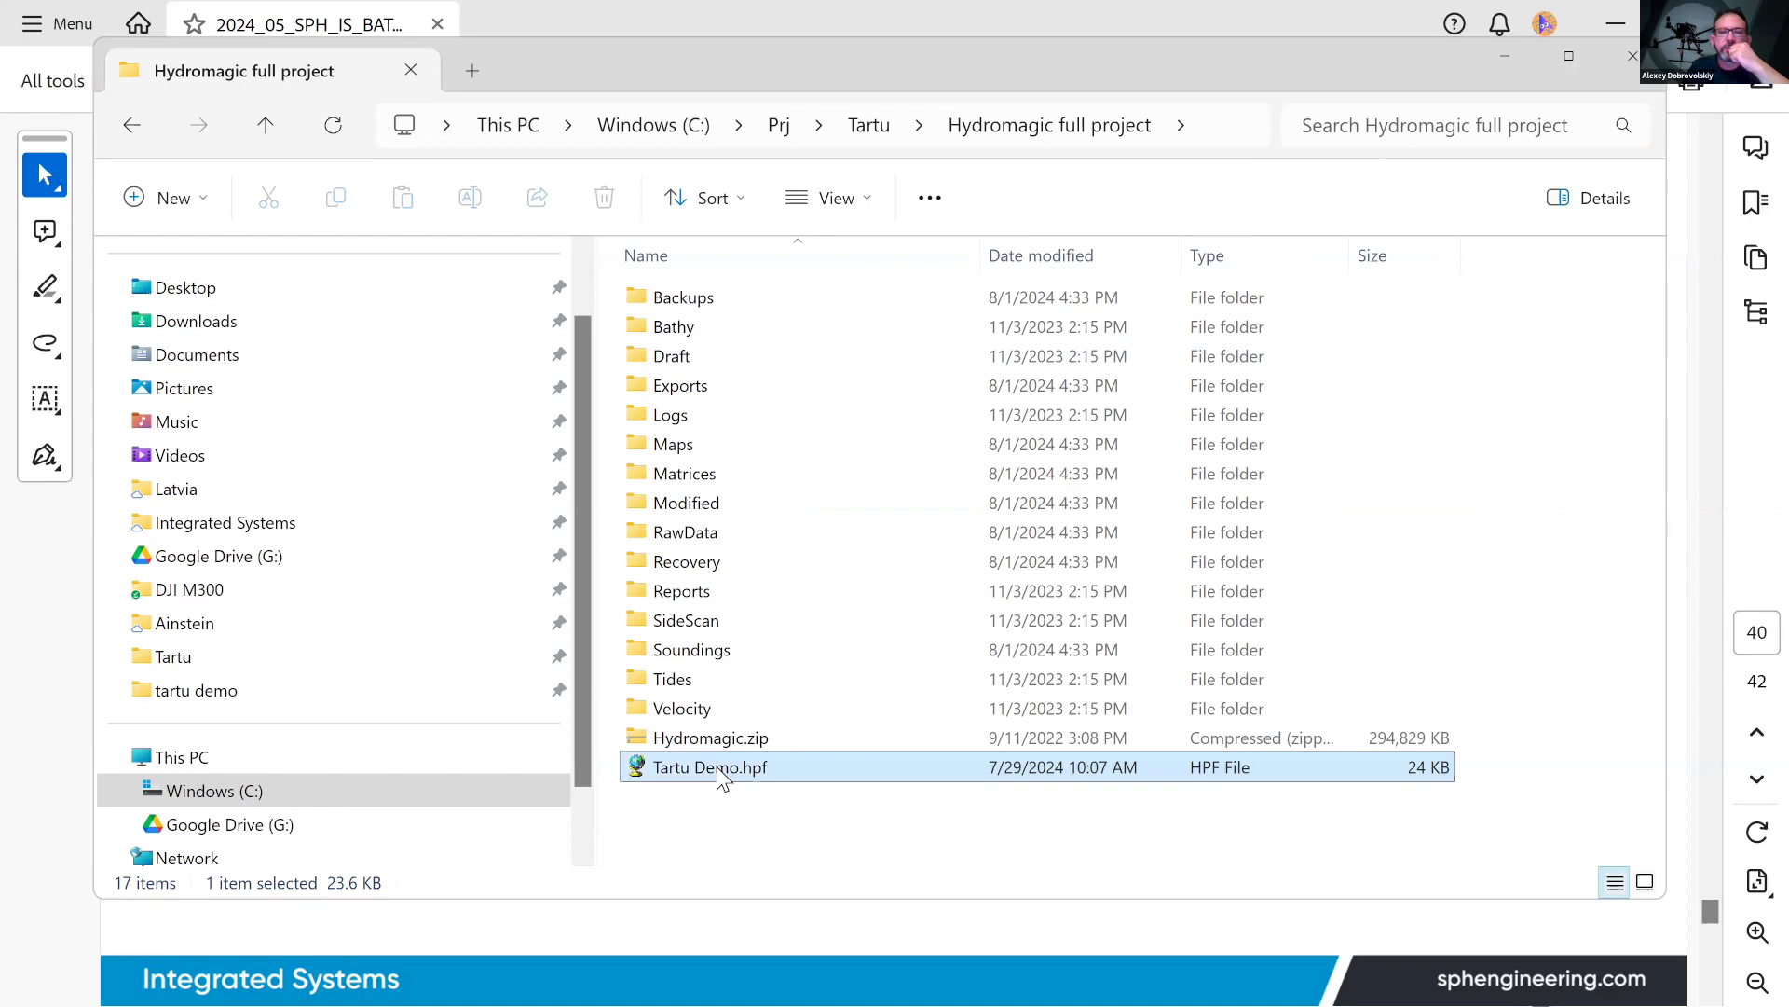
double_click(718, 766)
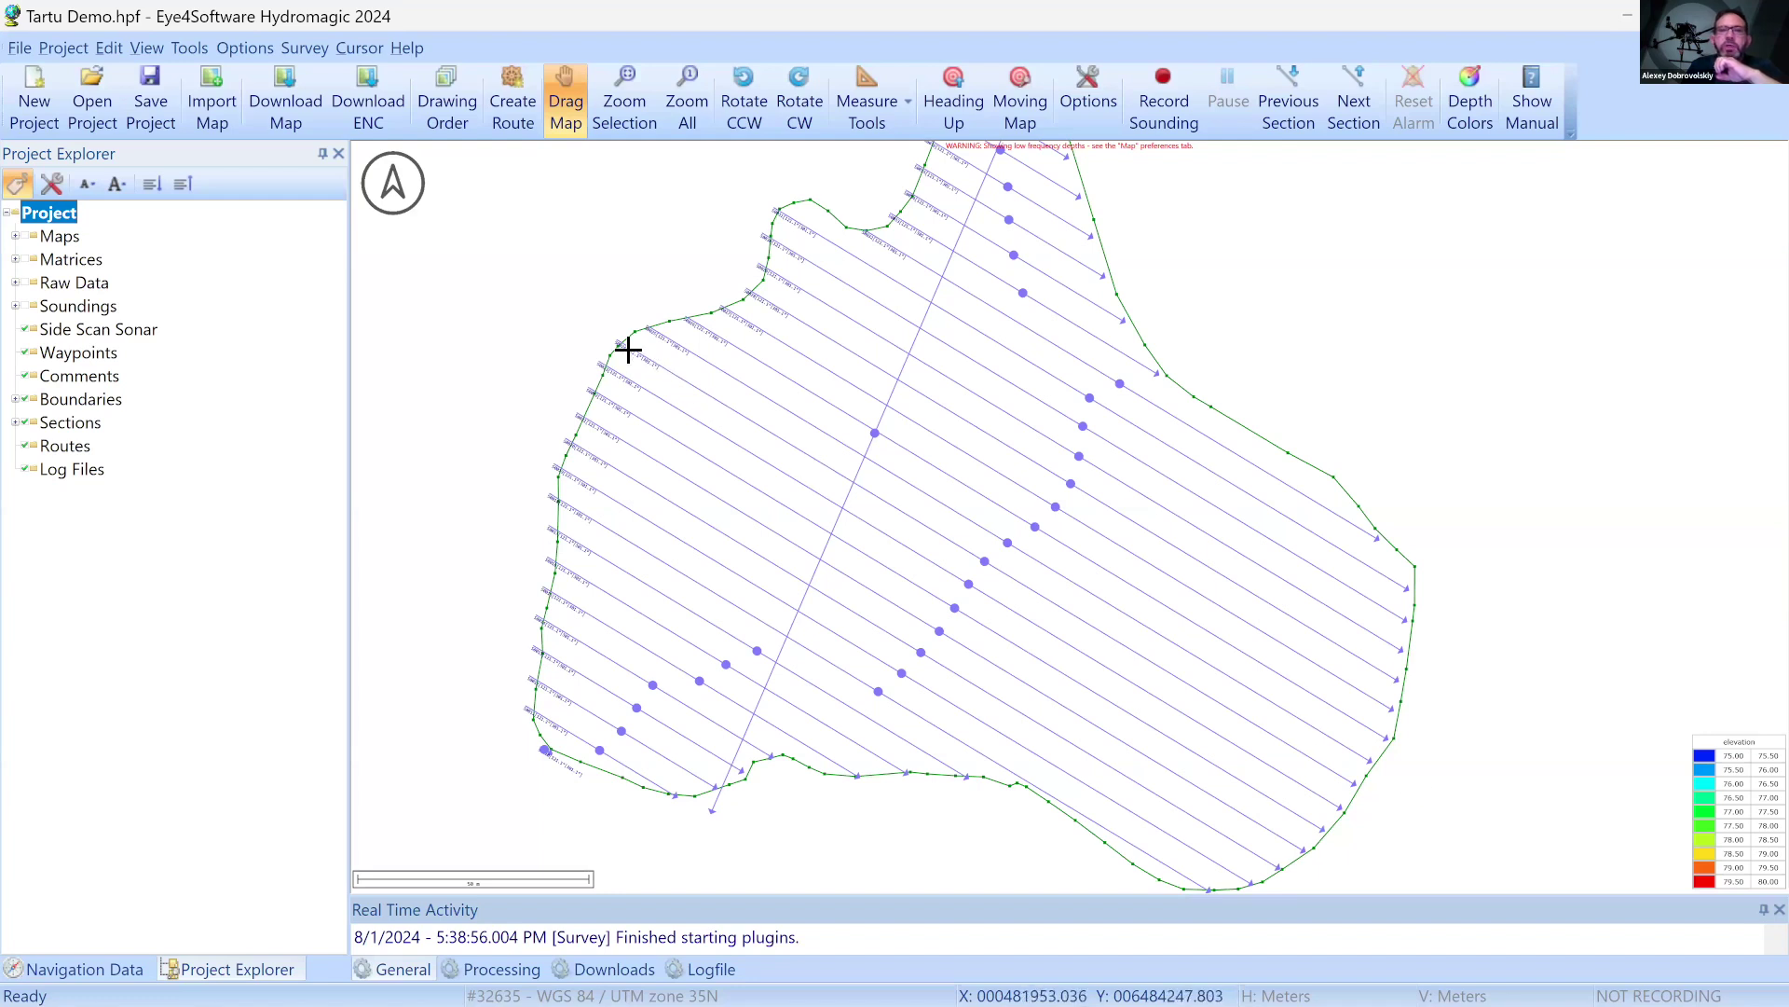
click(26, 308)
click(25, 307)
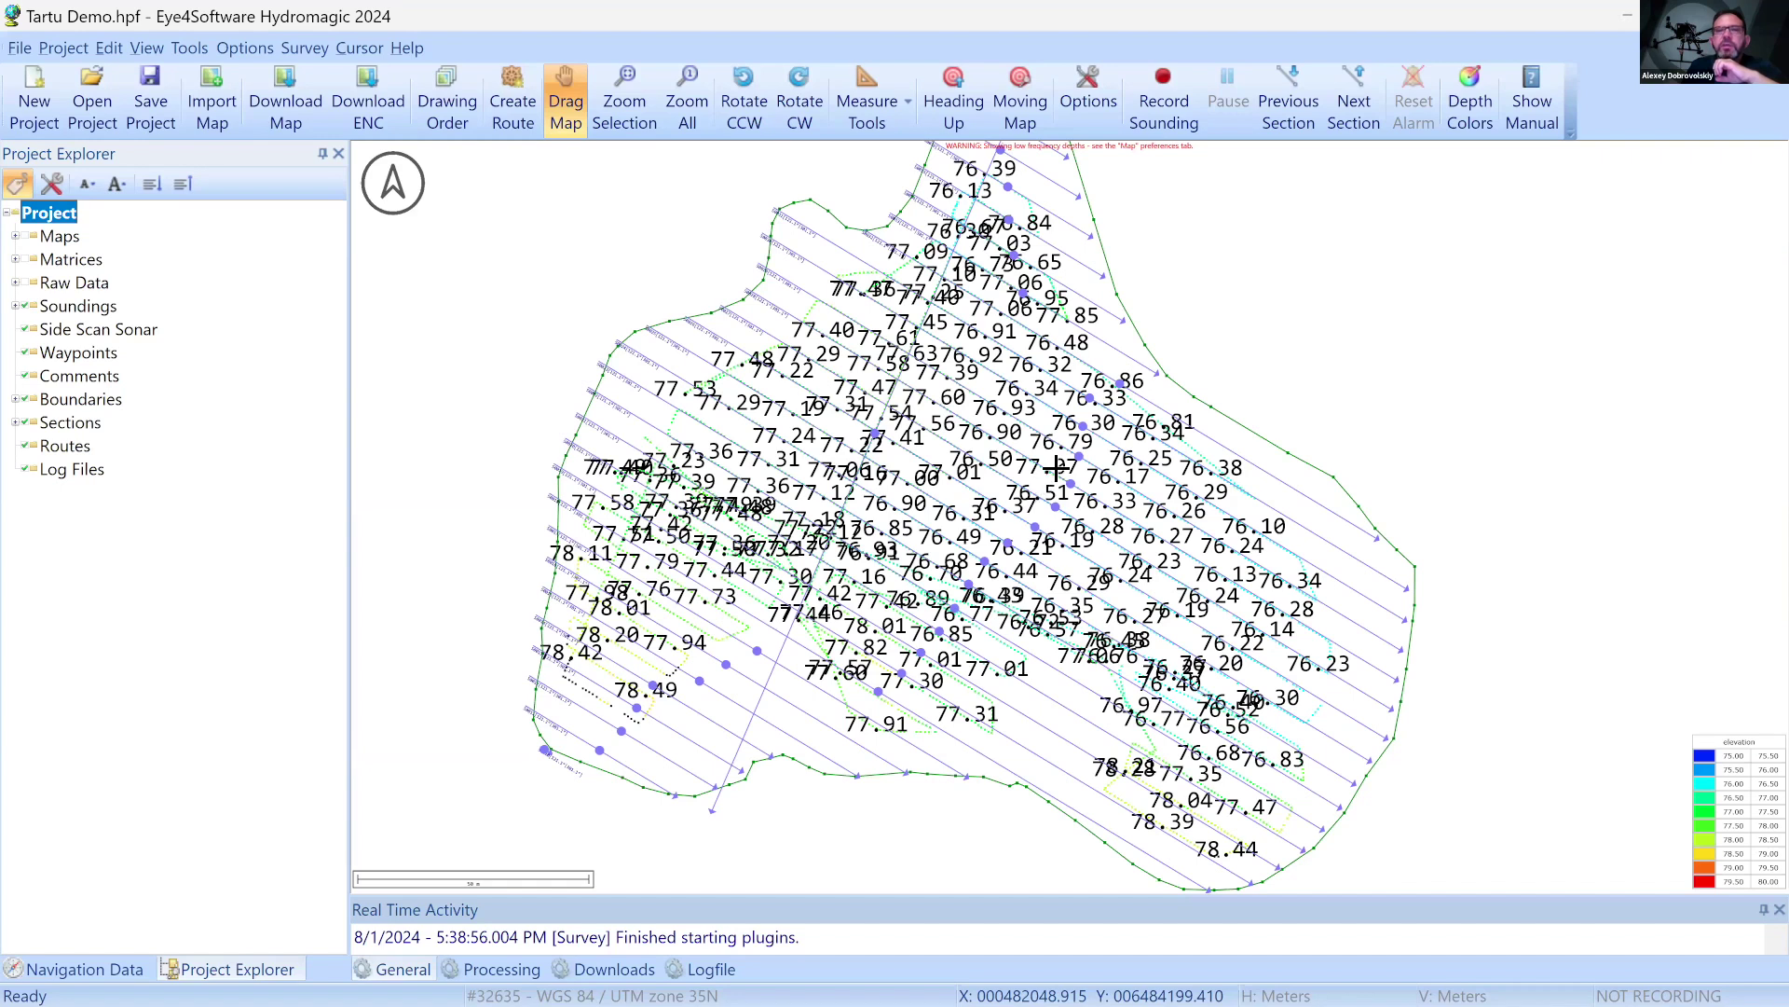
Examine the sounding elevations along the survey lines and list the project's sections, including CHECK LINE
scroll(1056, 466, up, 3)
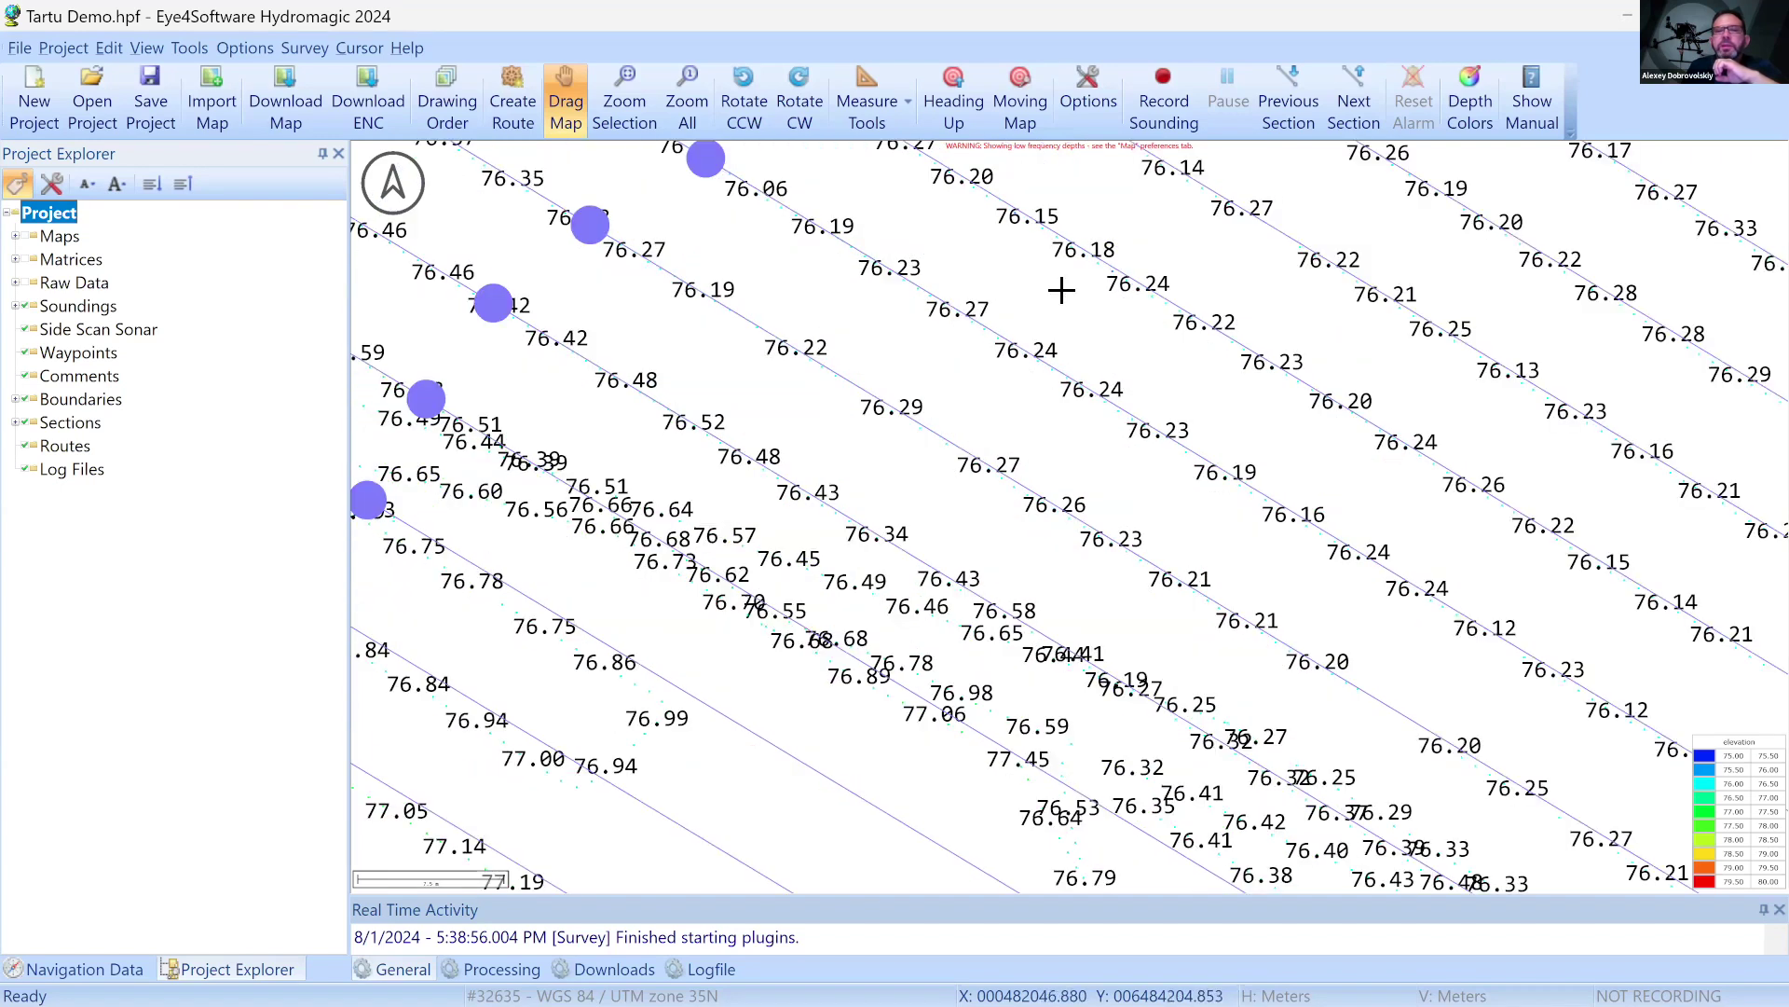
scroll(1061, 290, up, 1)
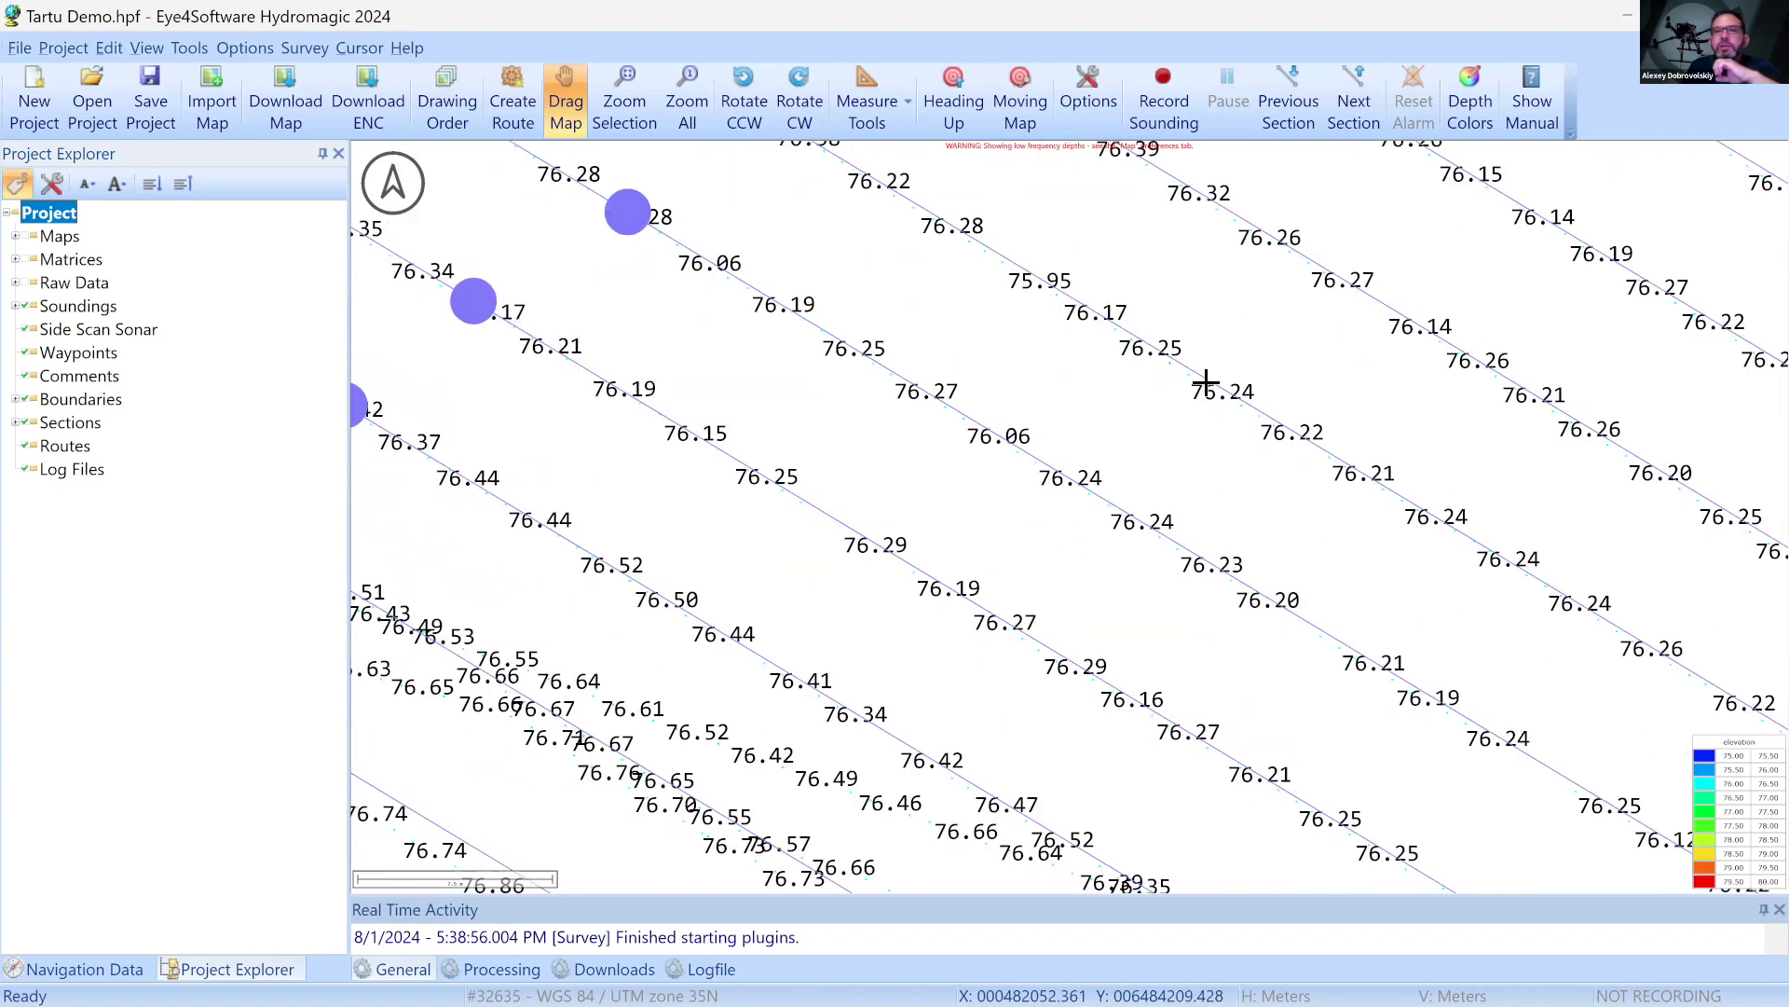
scroll(1142, 459, down, 1)
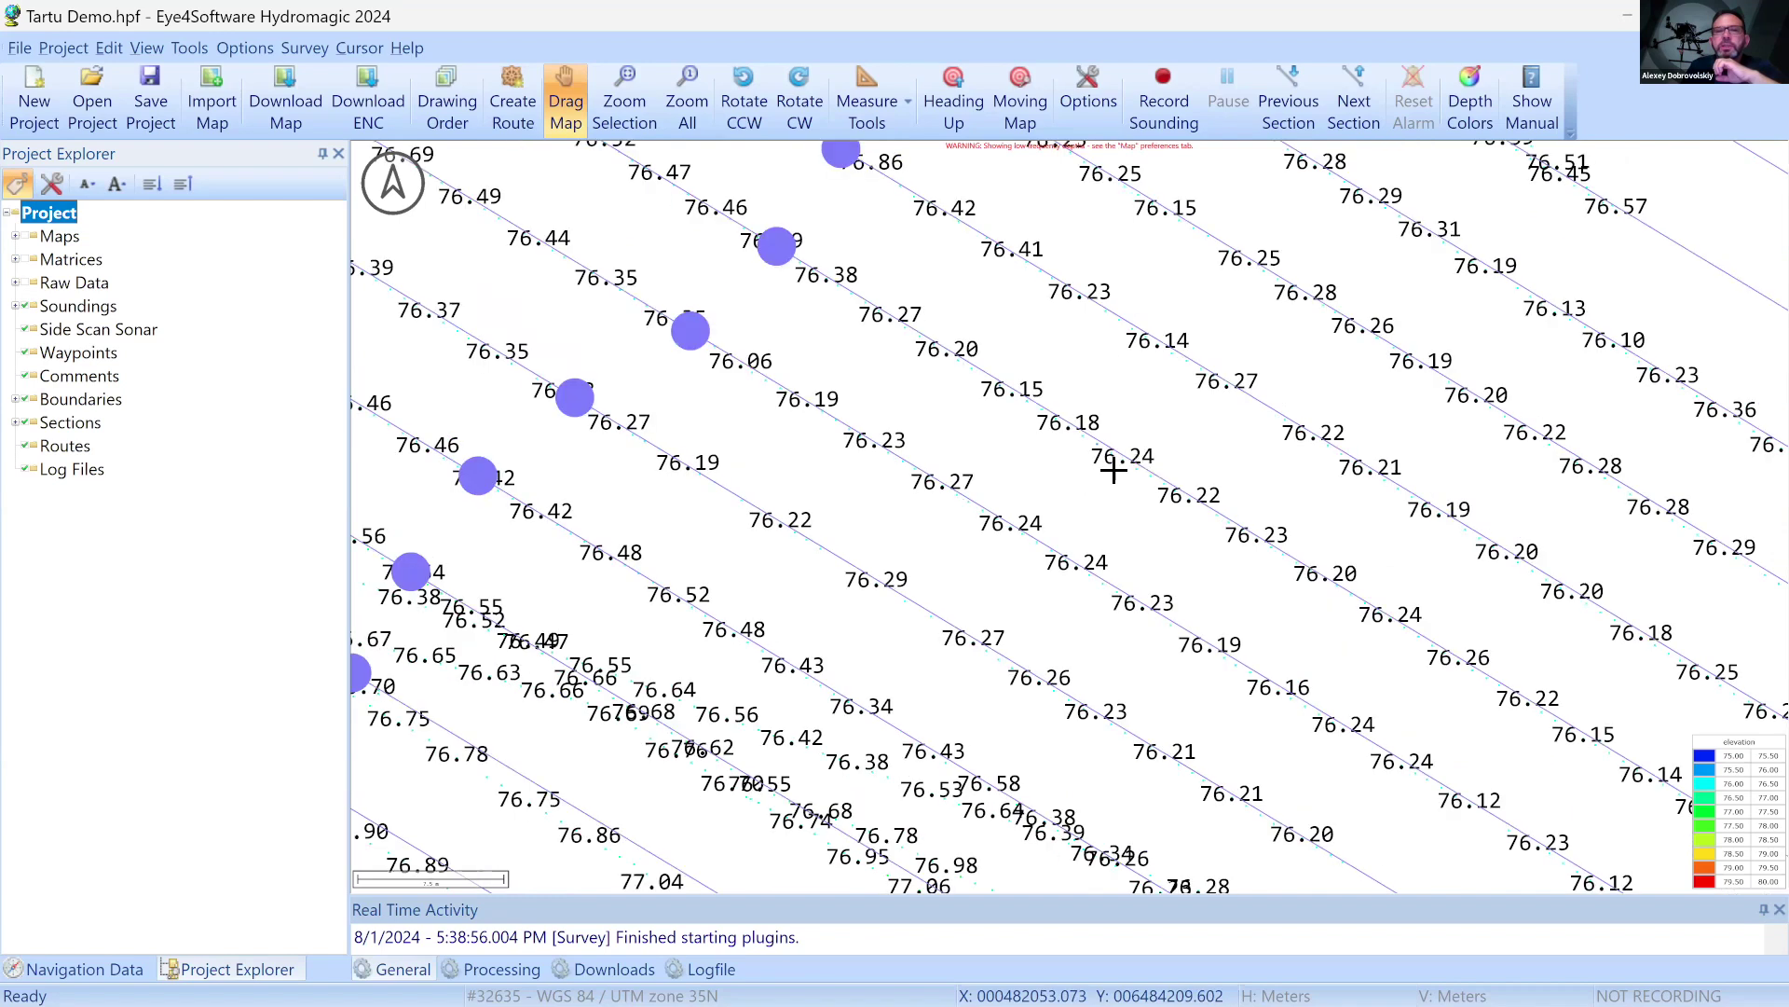
scroll(1114, 471, down, 2)
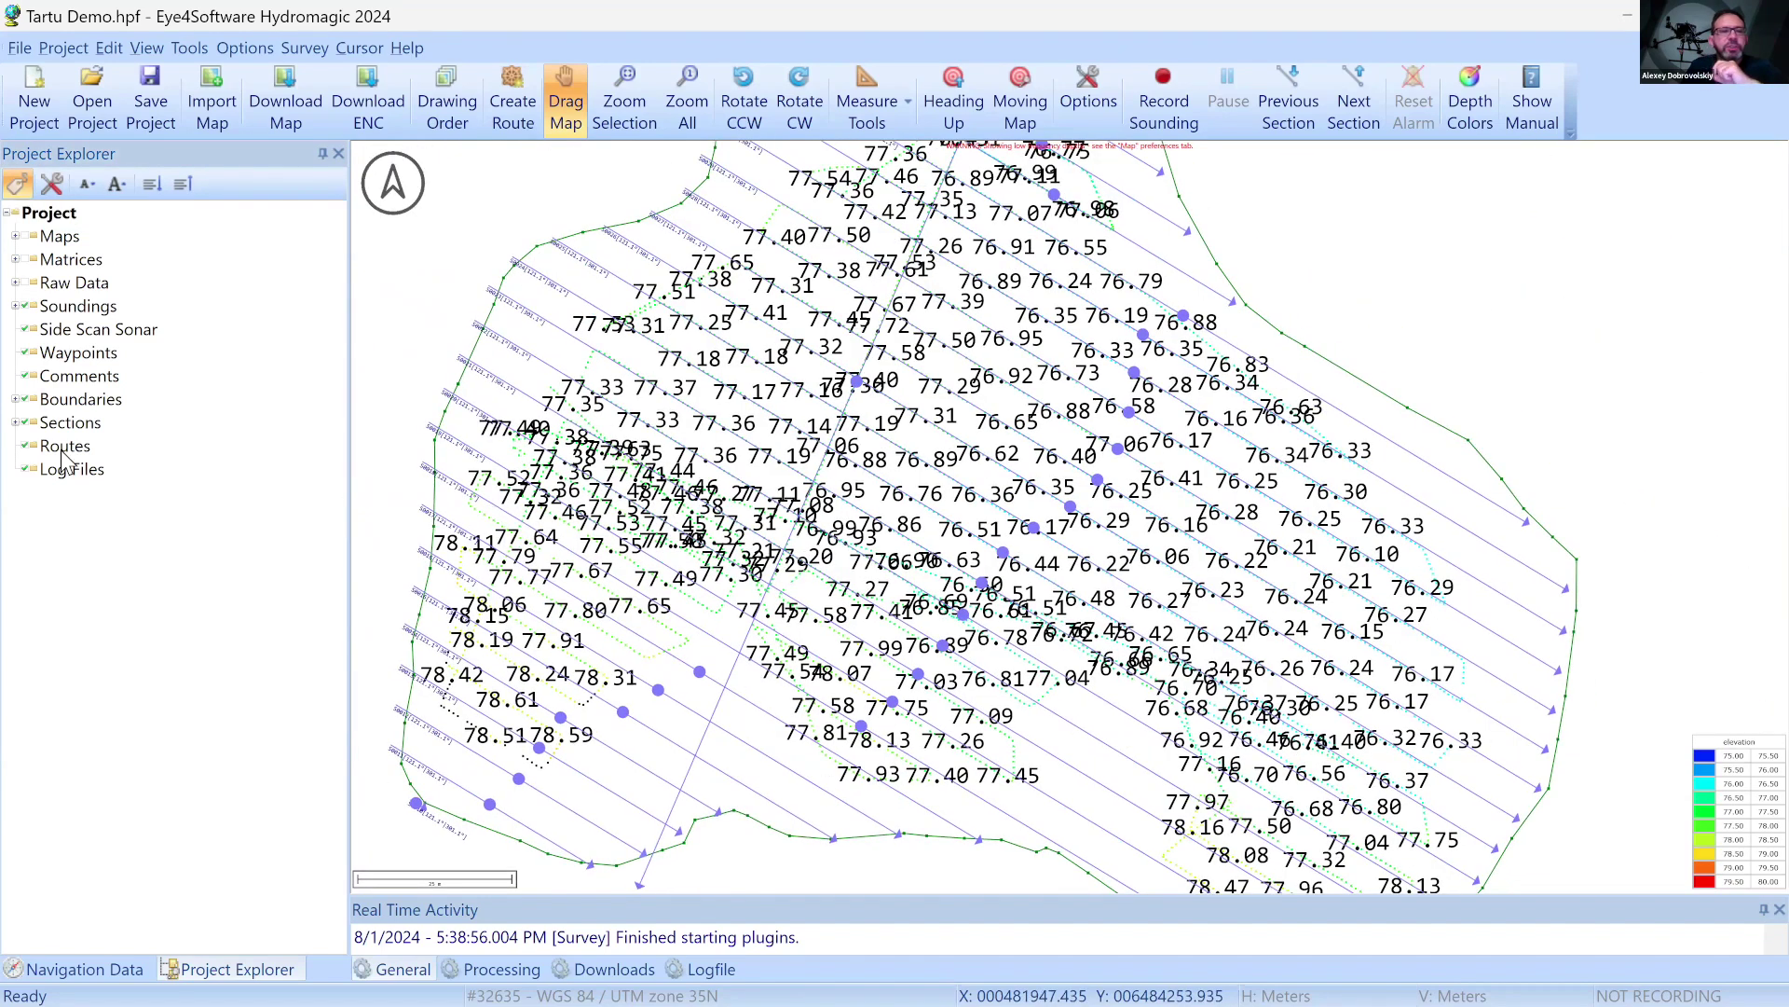
click(15, 423)
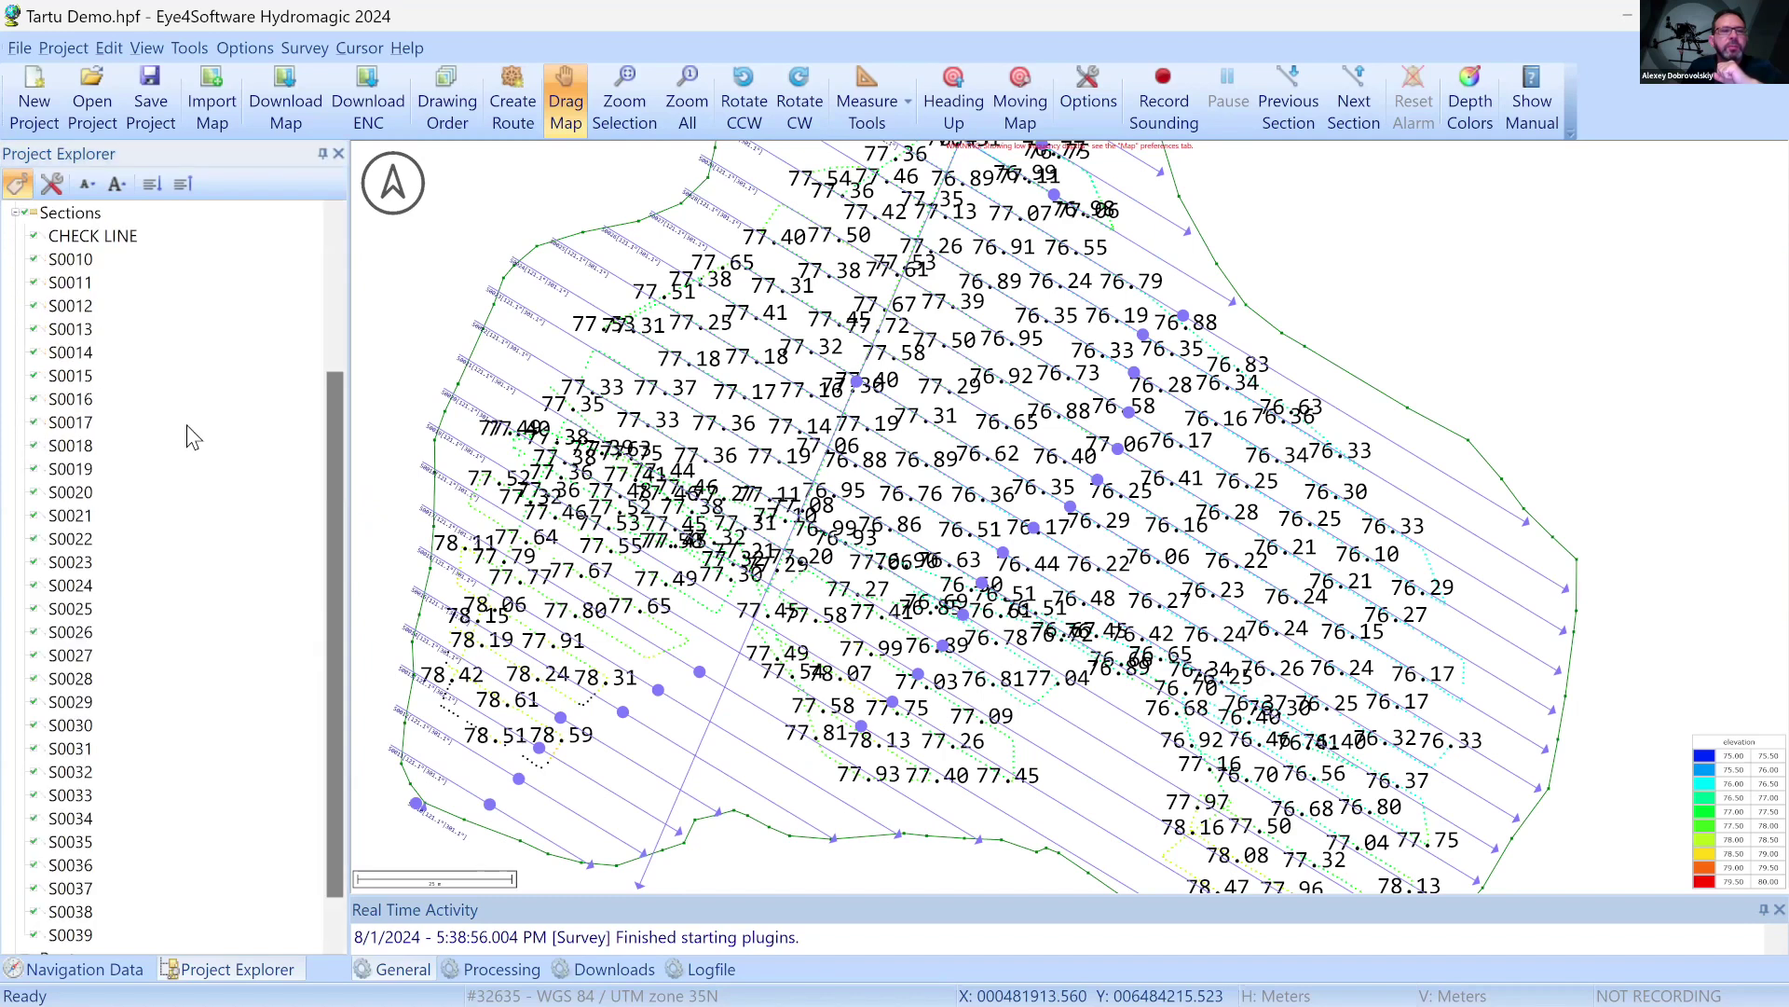
scroll(184, 431, up, 3)
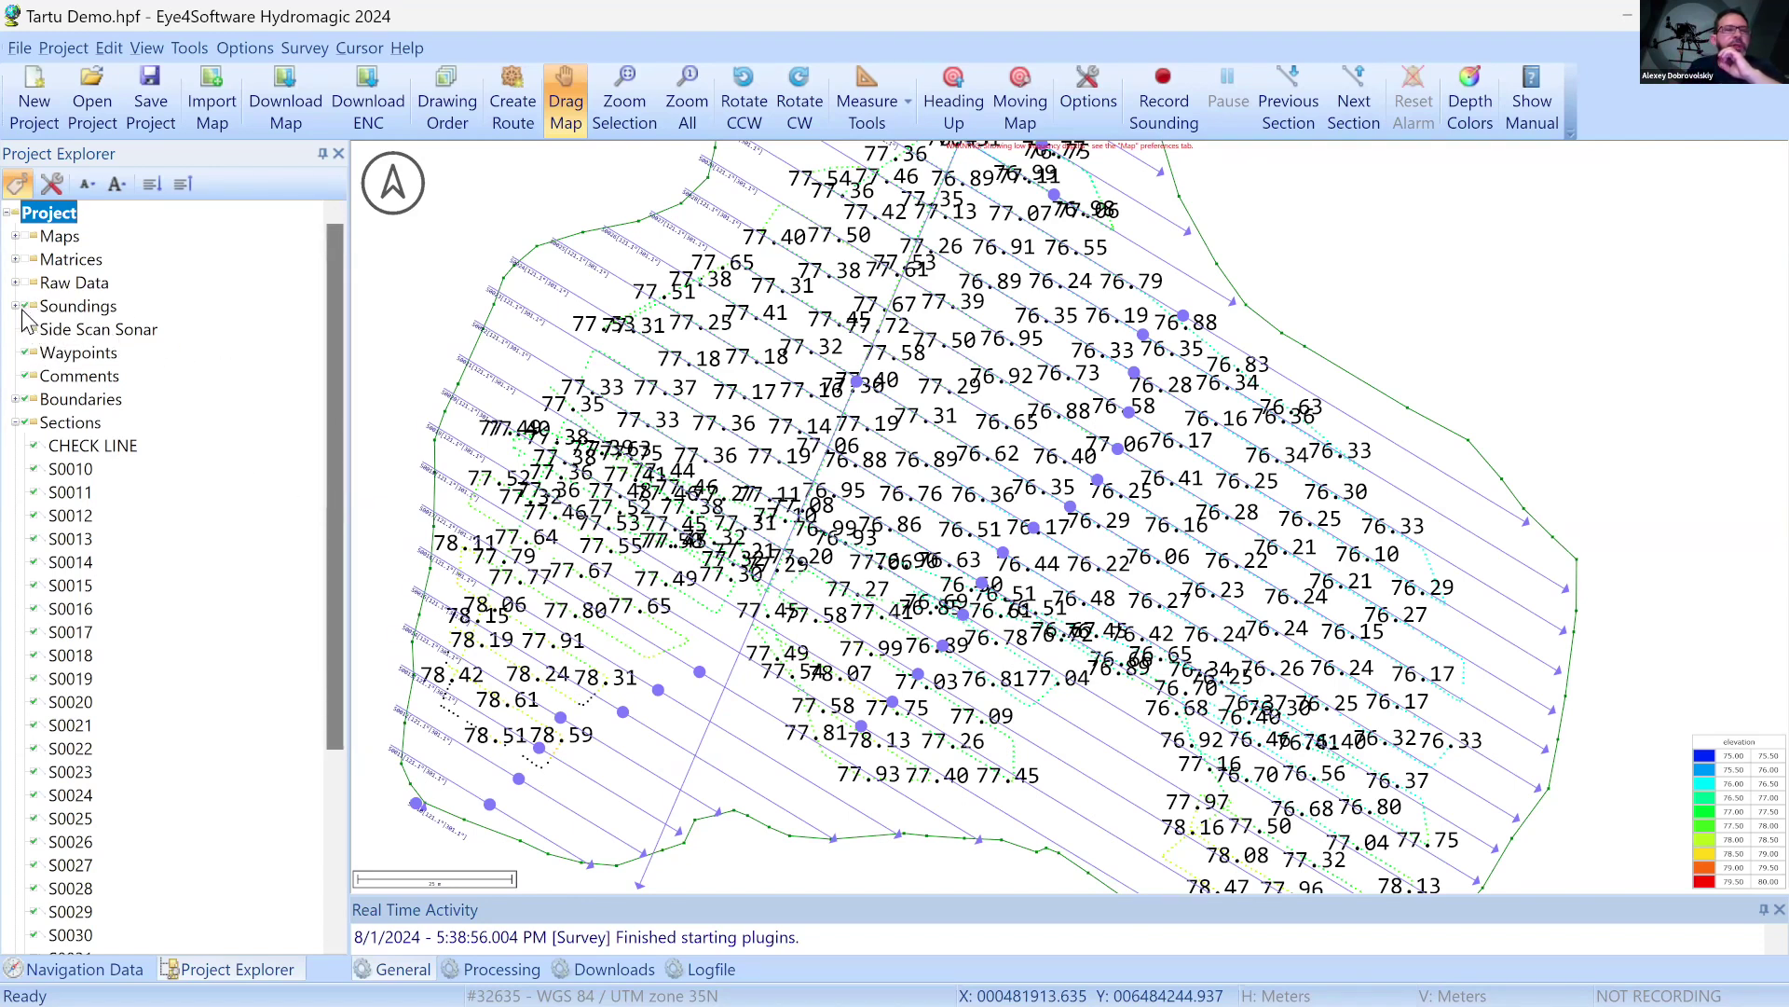
Hide the sections and compare the sounding elevations where the check line crosses the survey lines, working northeastward along it
click(26, 424)
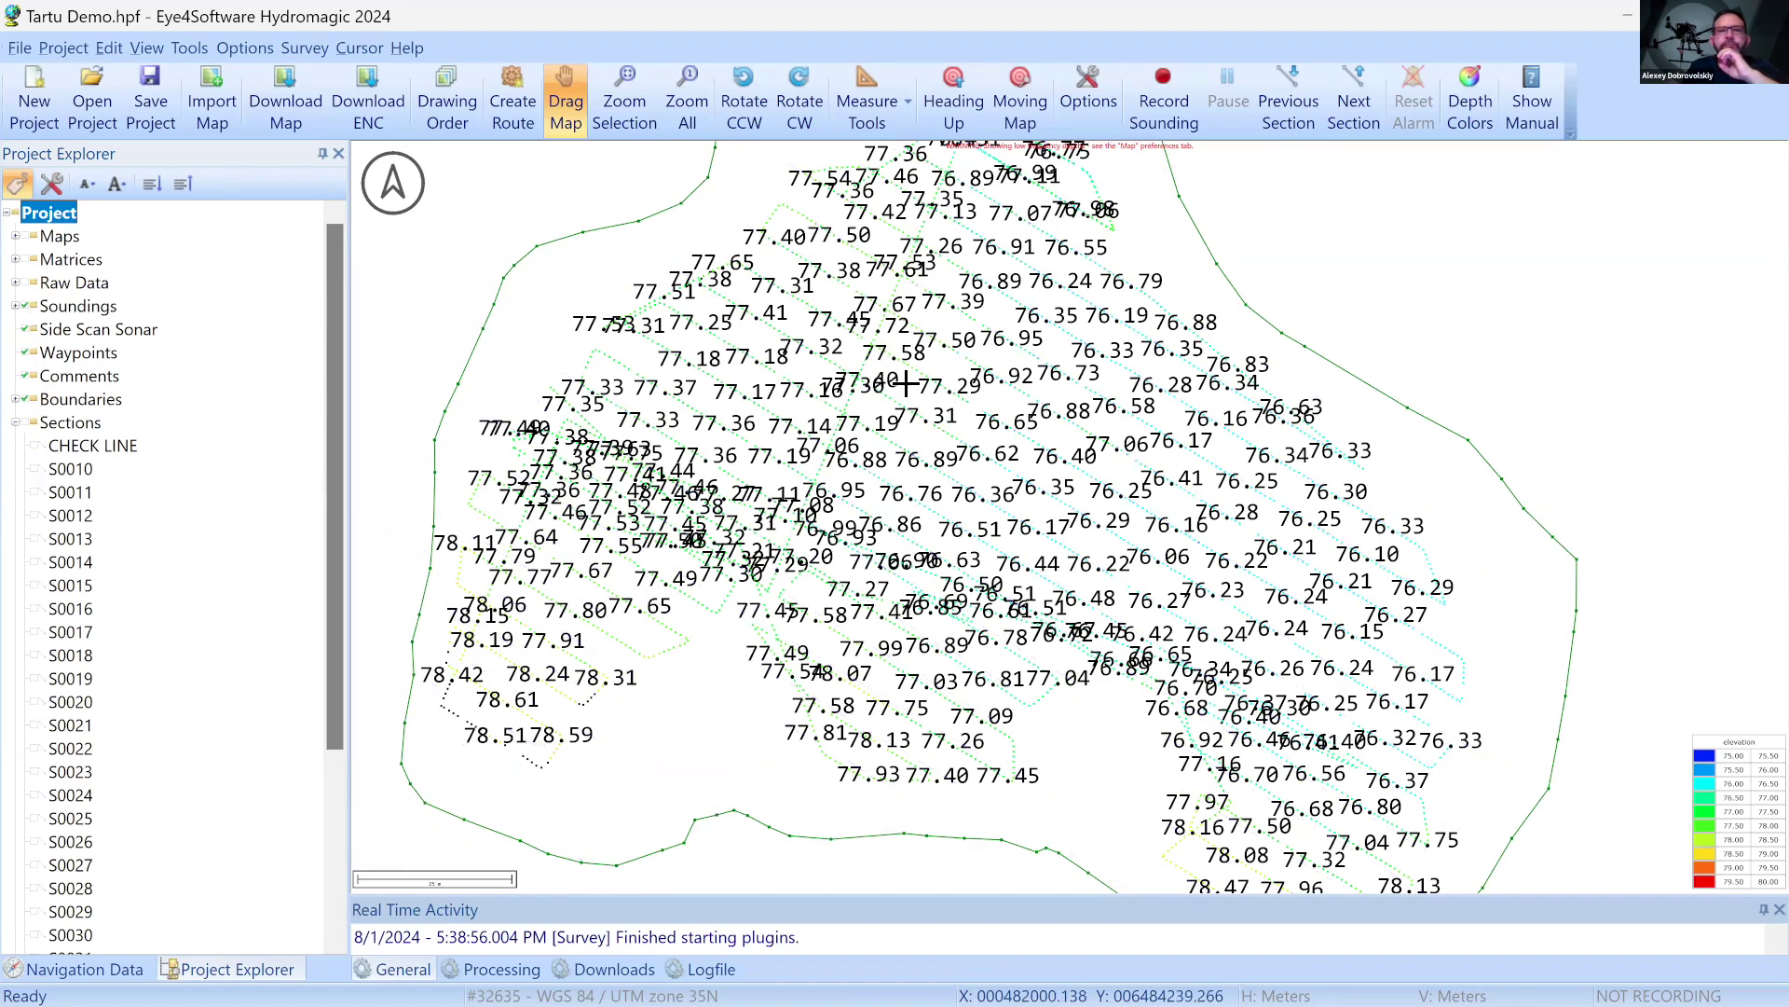
scroll(1067, 503, up, 2)
scroll(1074, 492, up, 5)
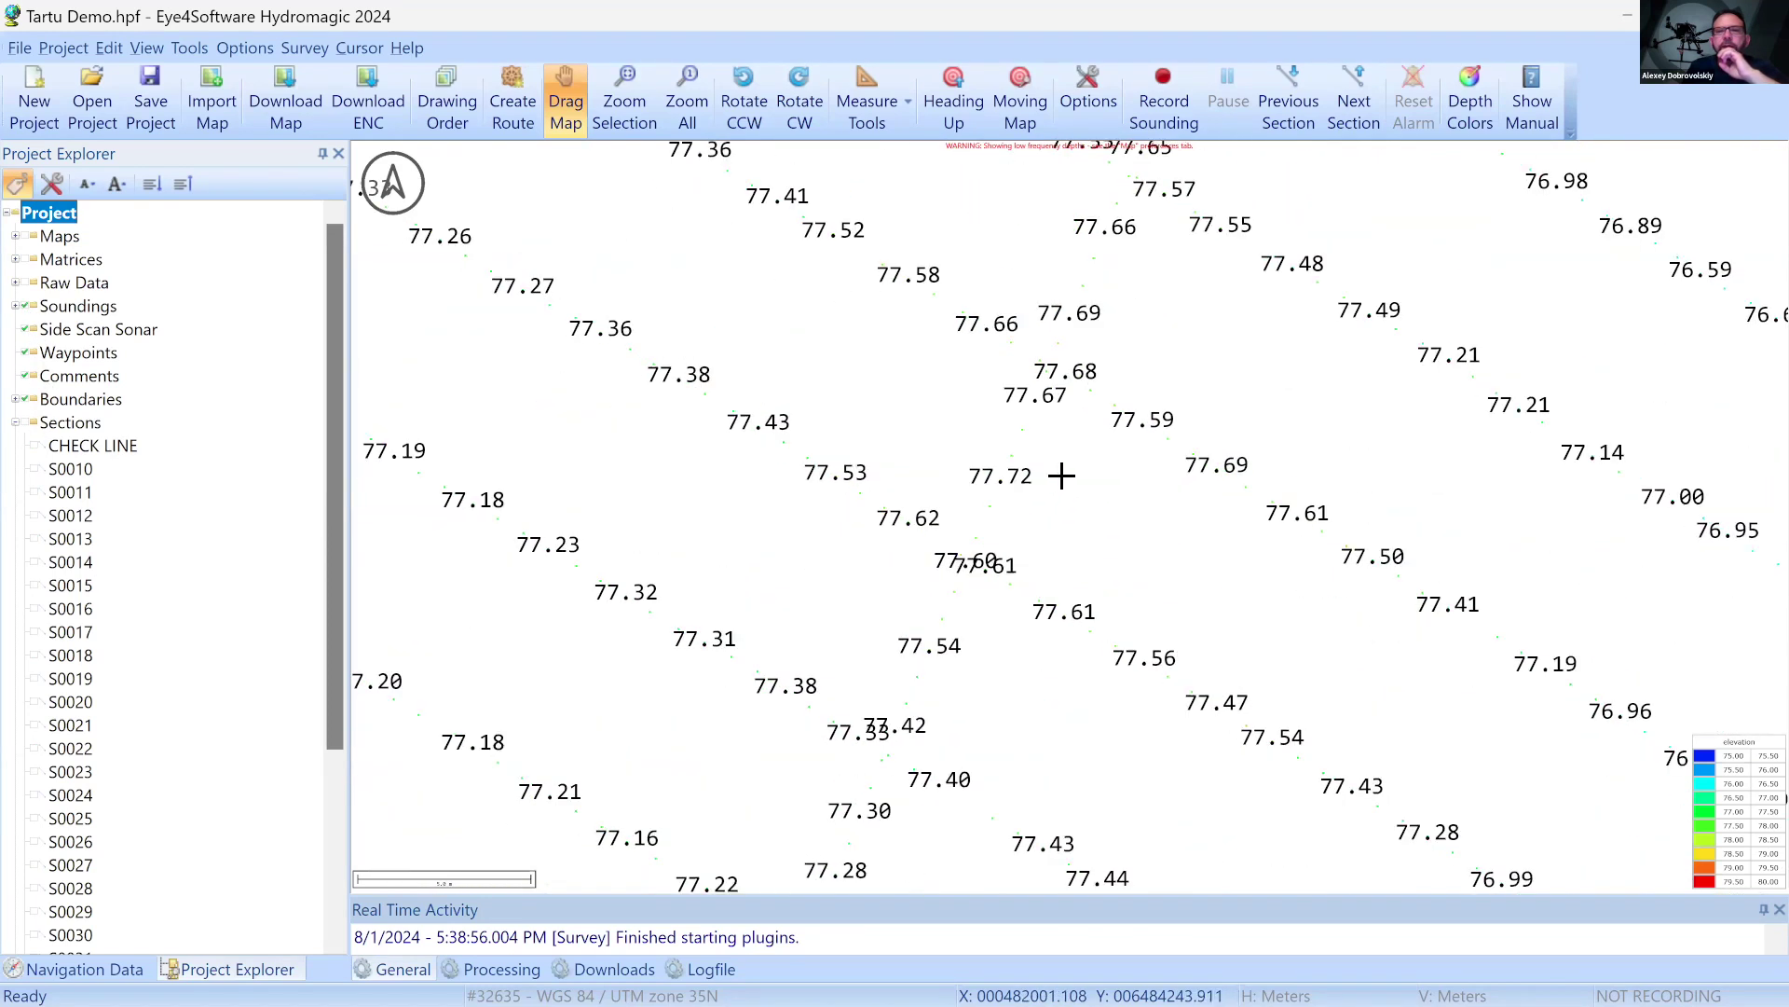
scroll(1078, 498, up, 3)
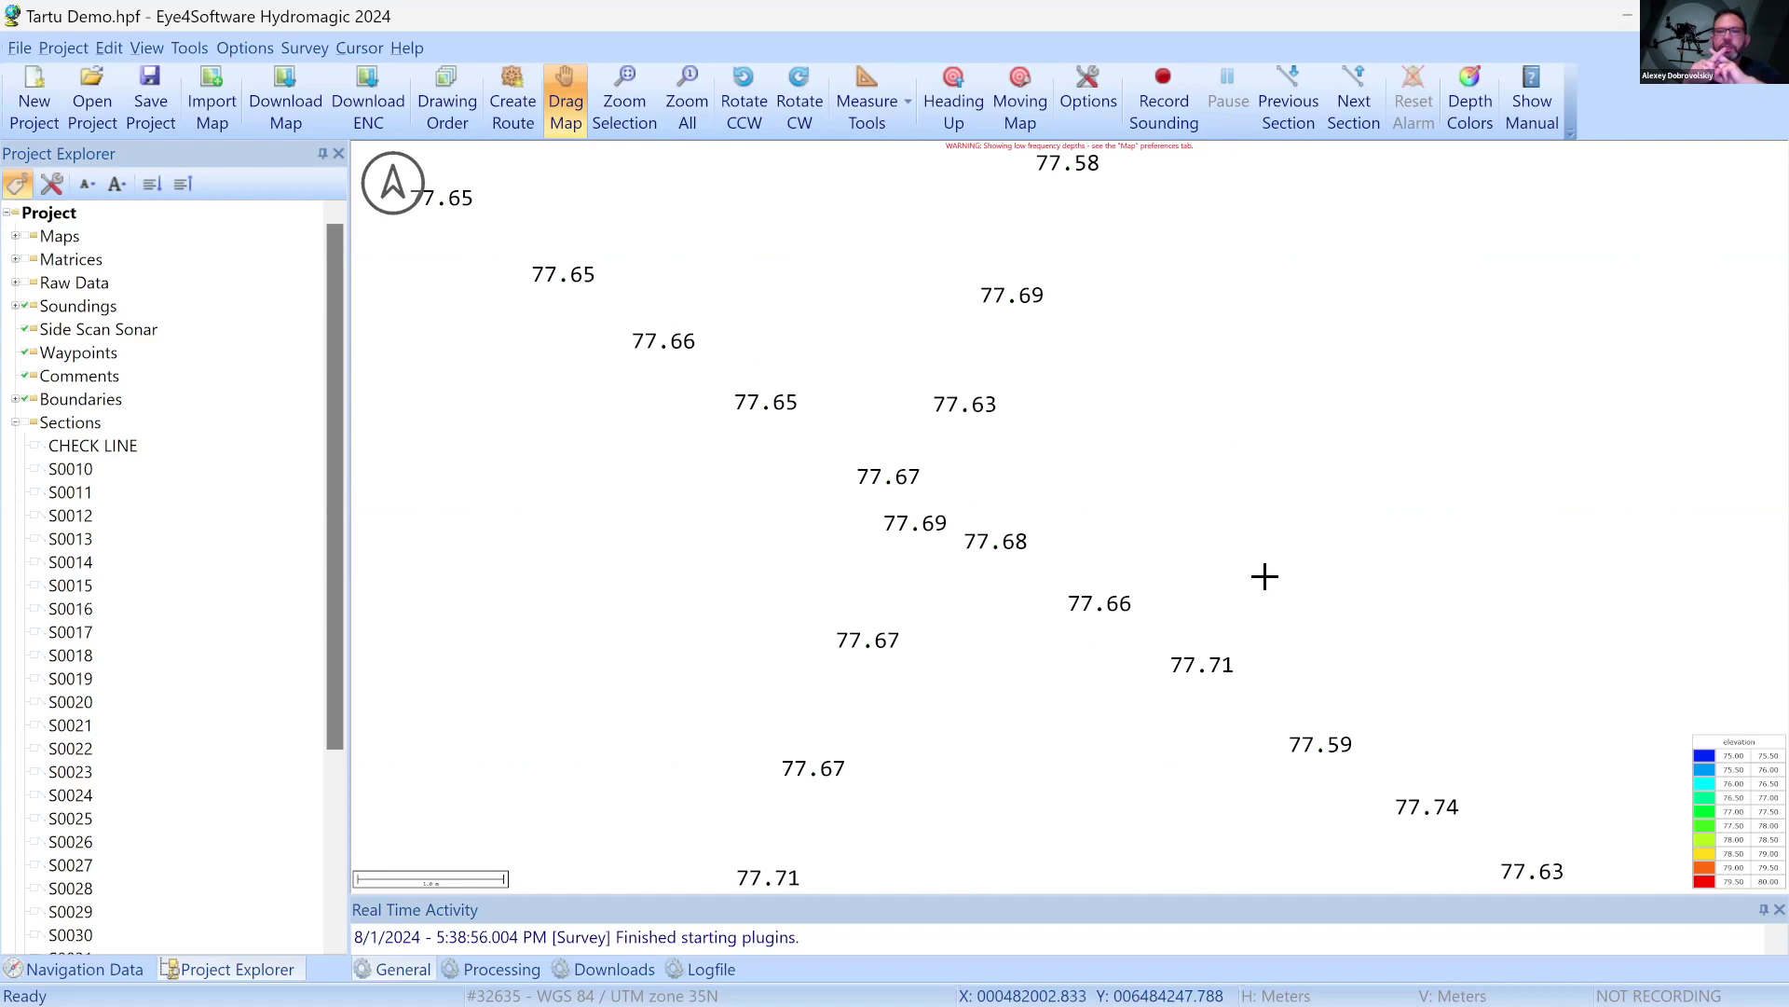
drag(1326, 348, 1164, 669)
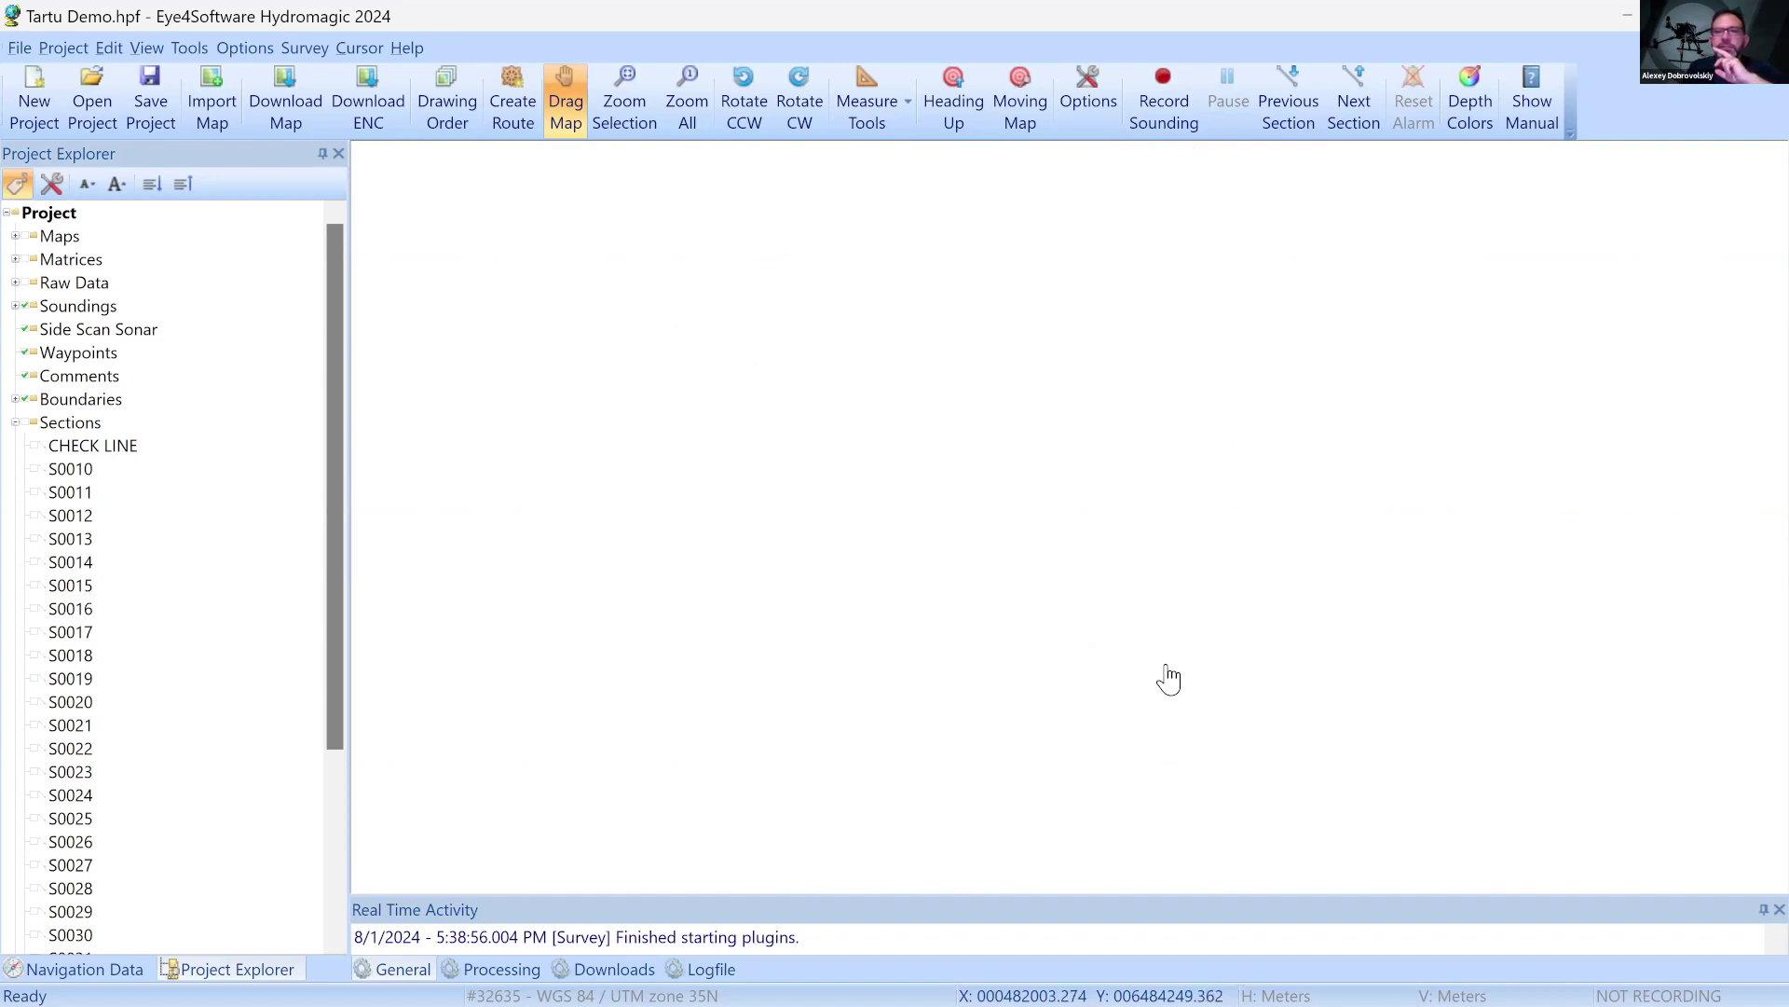
drag(1286, 384, 1156, 804)
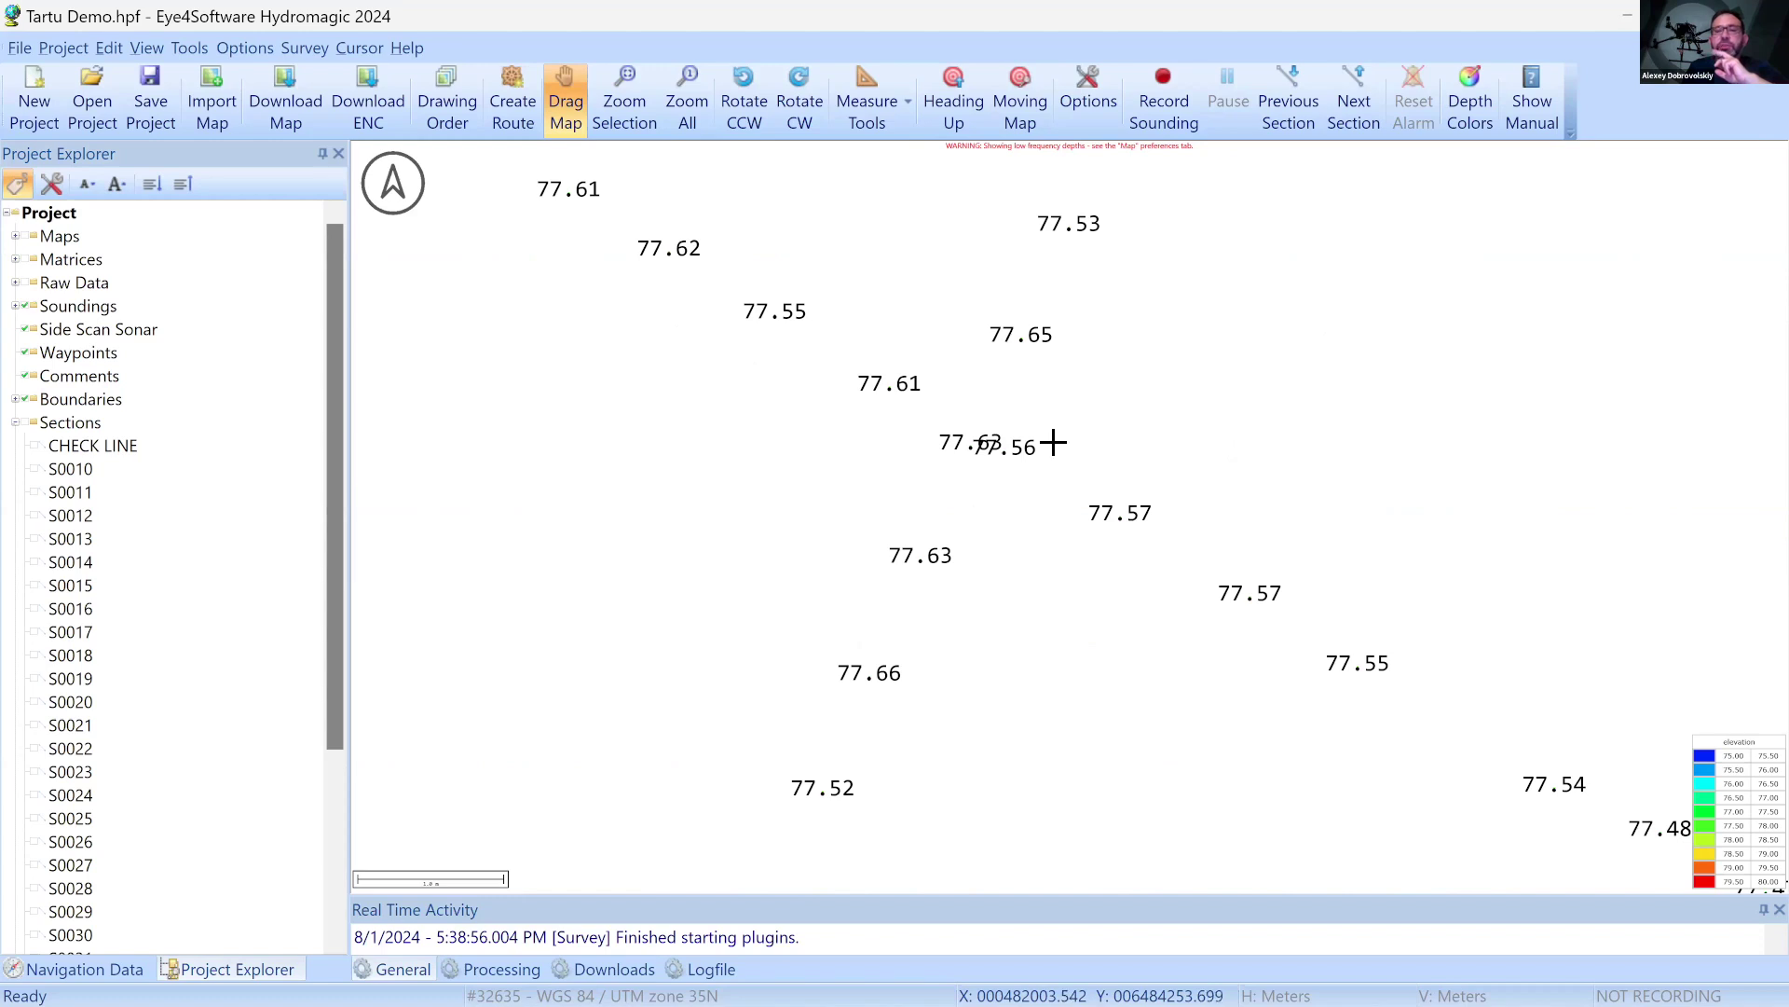
drag(1241, 355, 1127, 698)
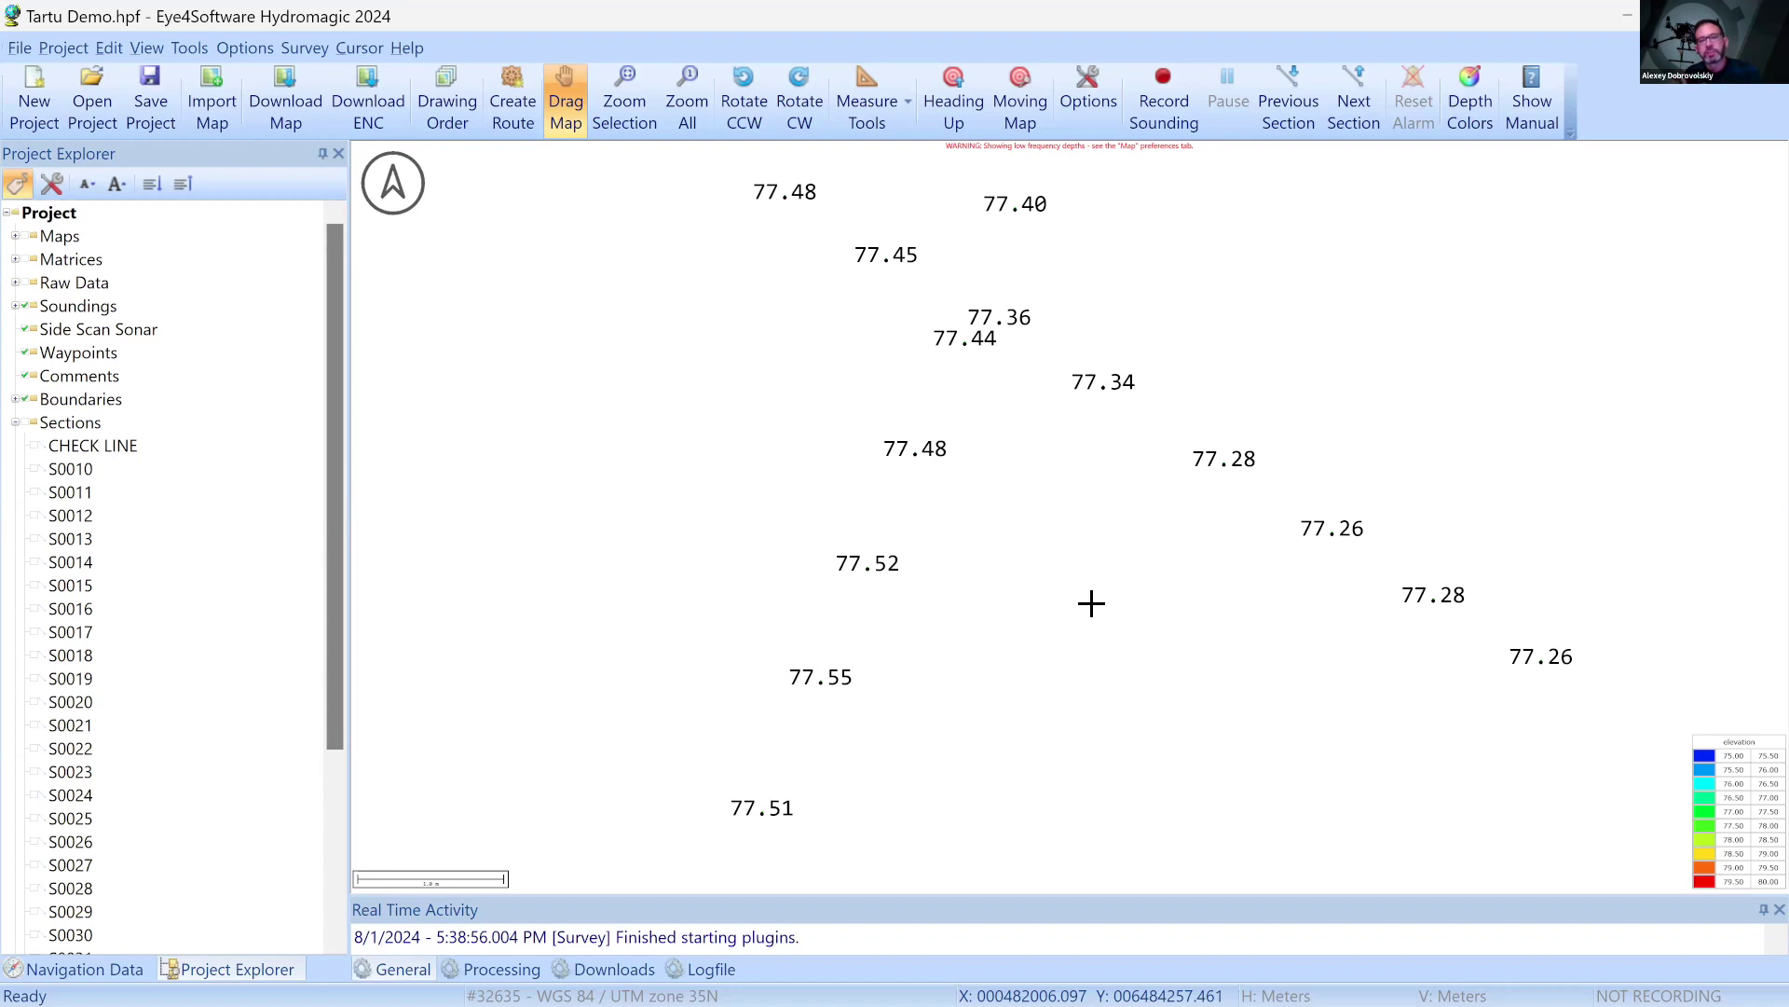
scroll(1089, 606, down, 3)
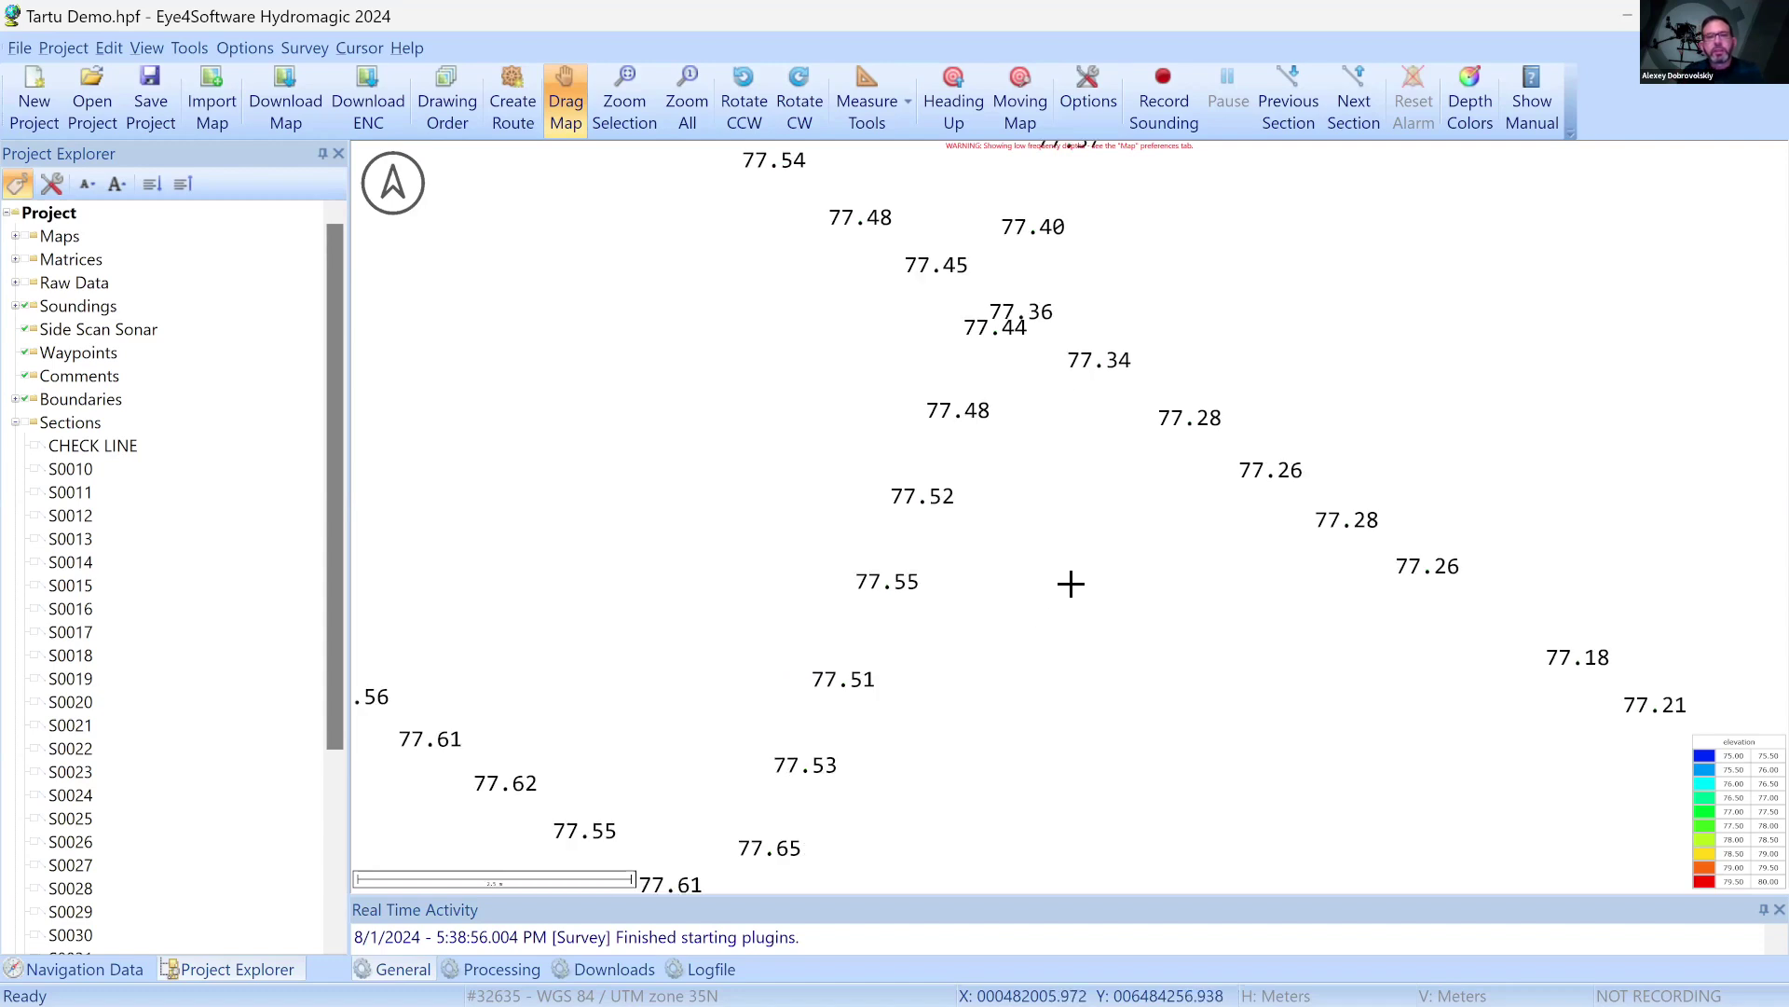
drag(1212, 382, 1130, 607)
drag(1193, 420, 1170, 652)
drag(1262, 387, 1124, 662)
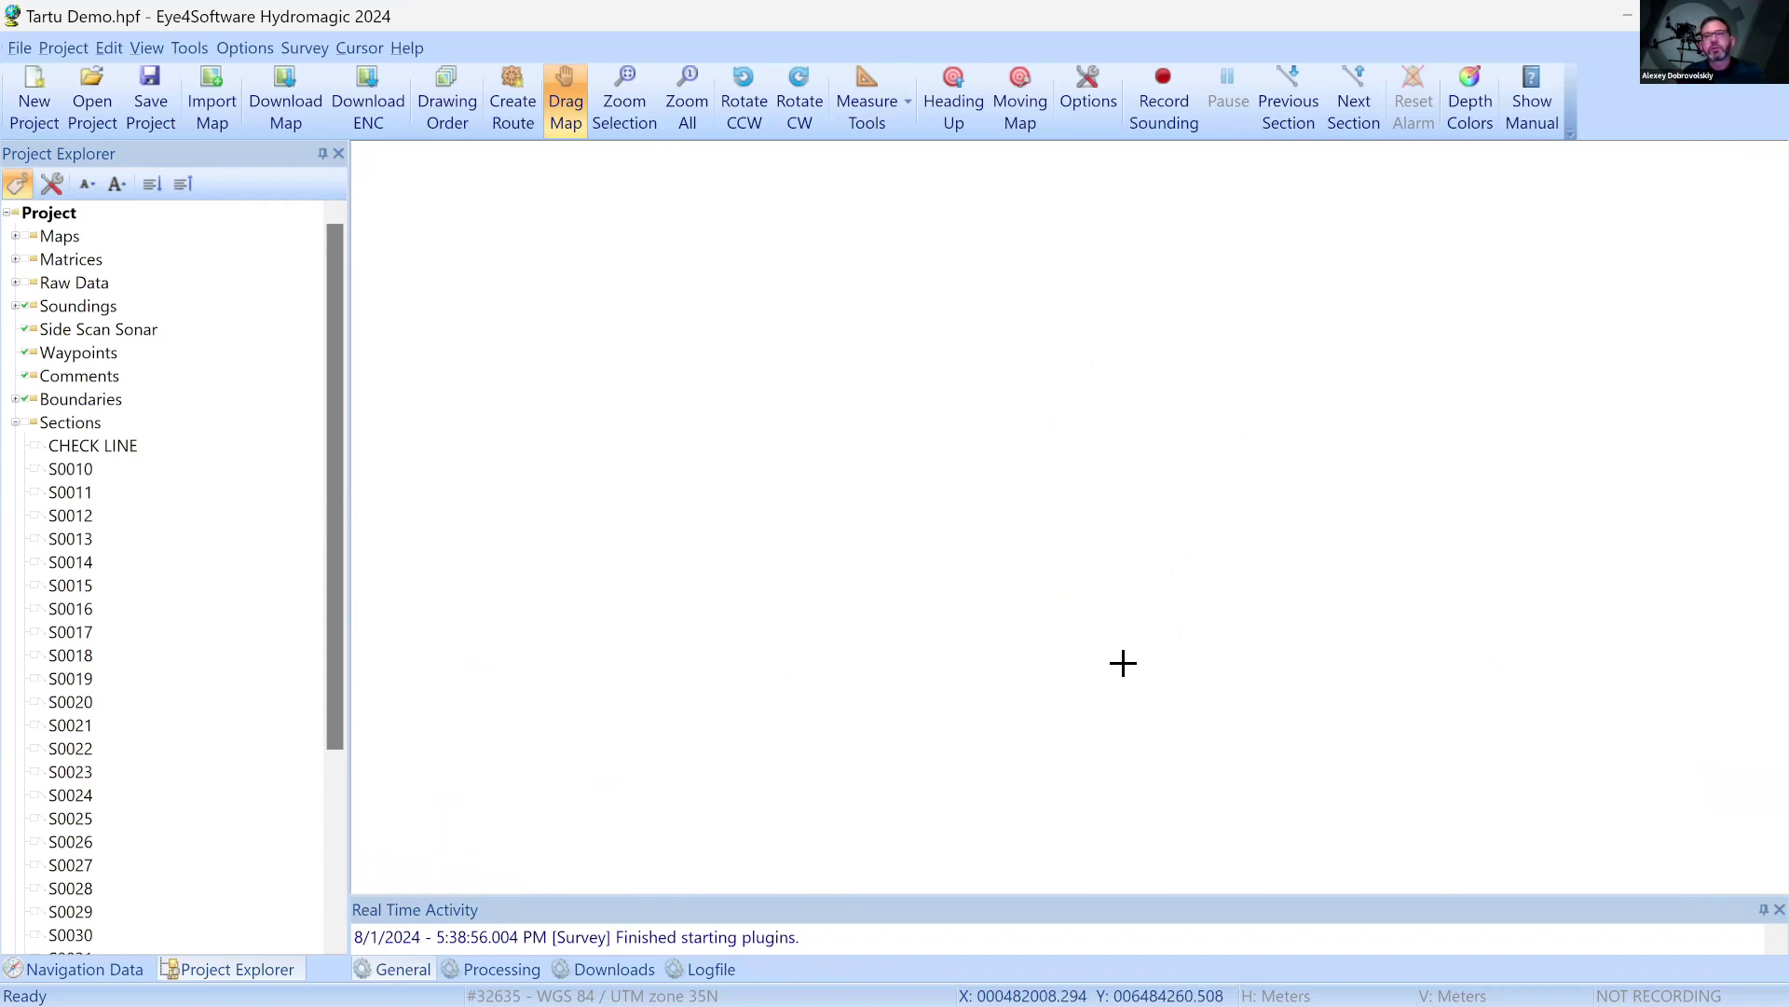
drag(1259, 311, 1131, 556)
scroll(1078, 495, up, 3)
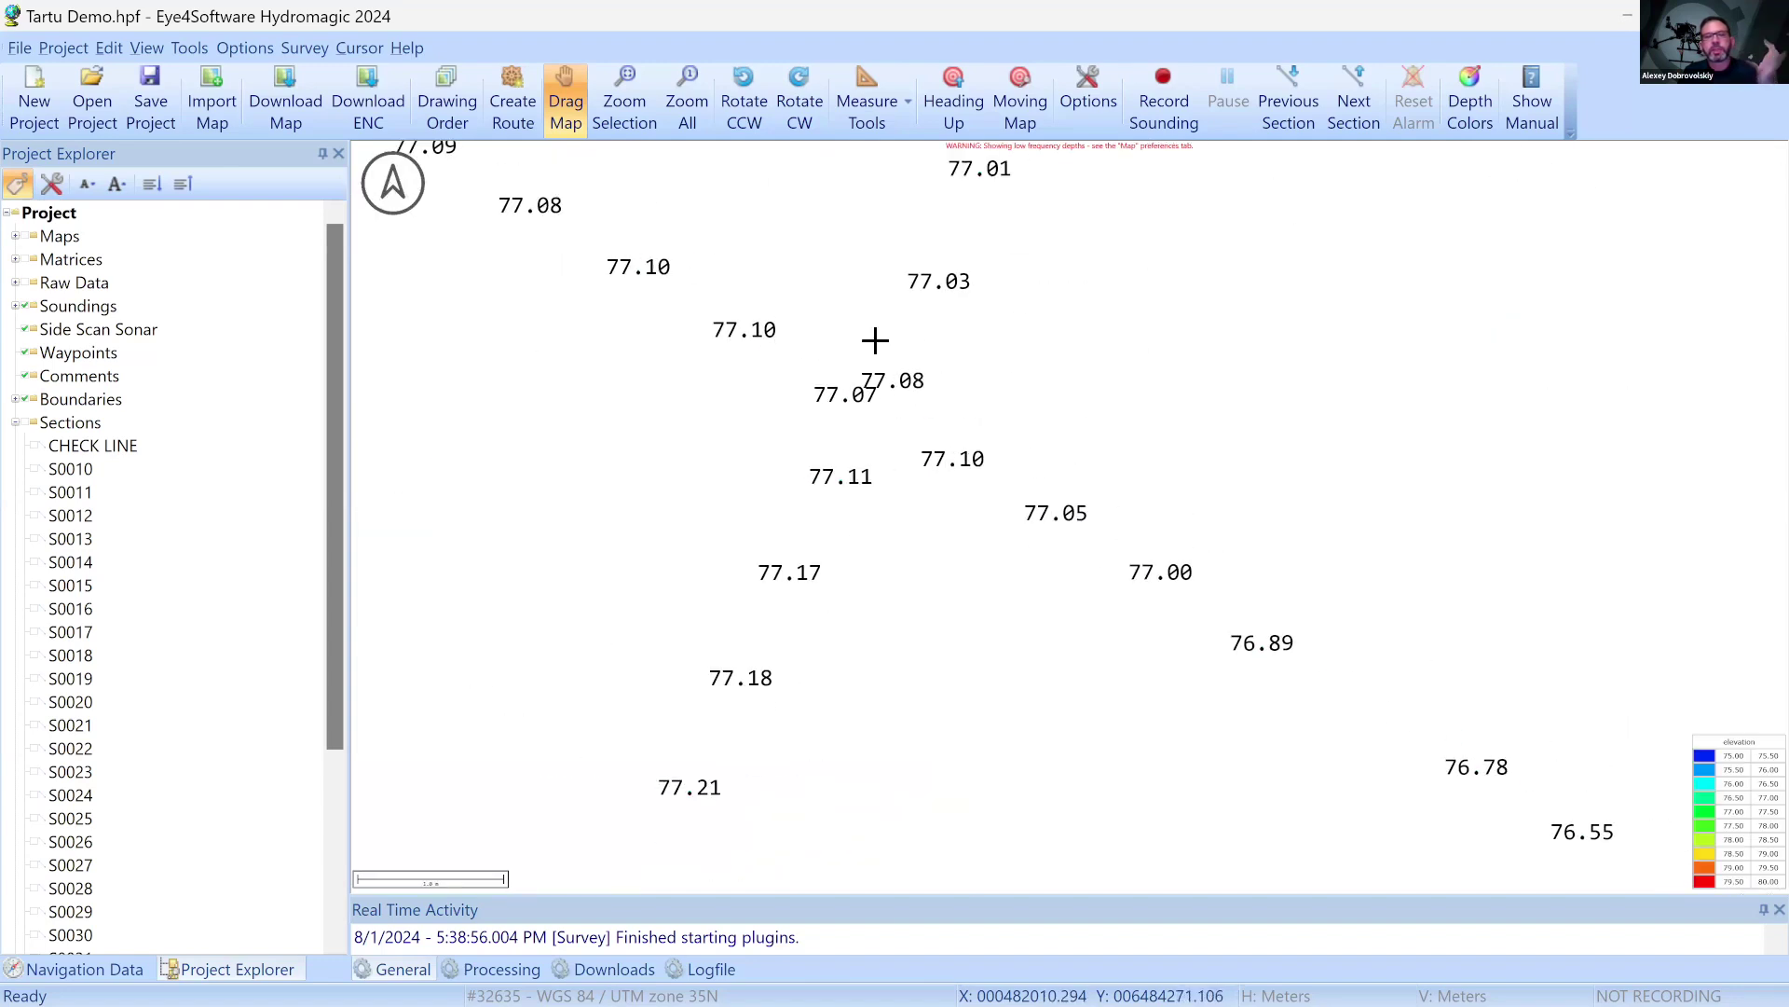
drag(1118, 388, 1153, 516)
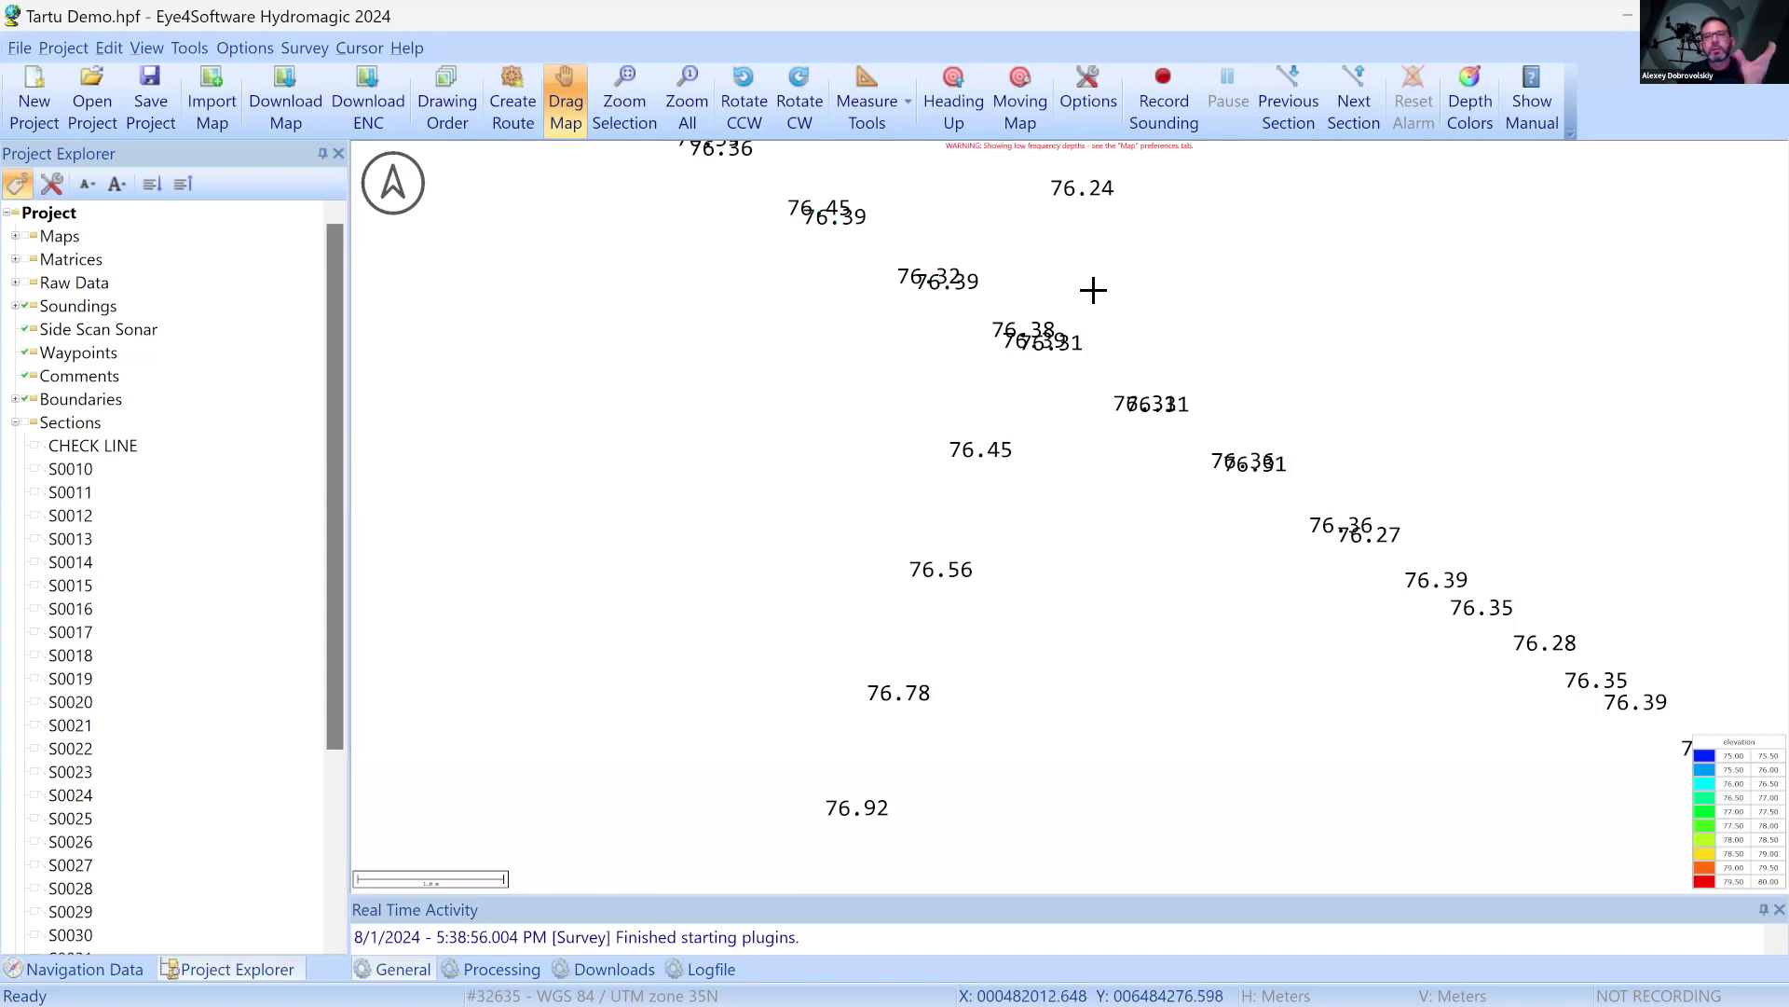
scroll(1109, 671, down, 3)
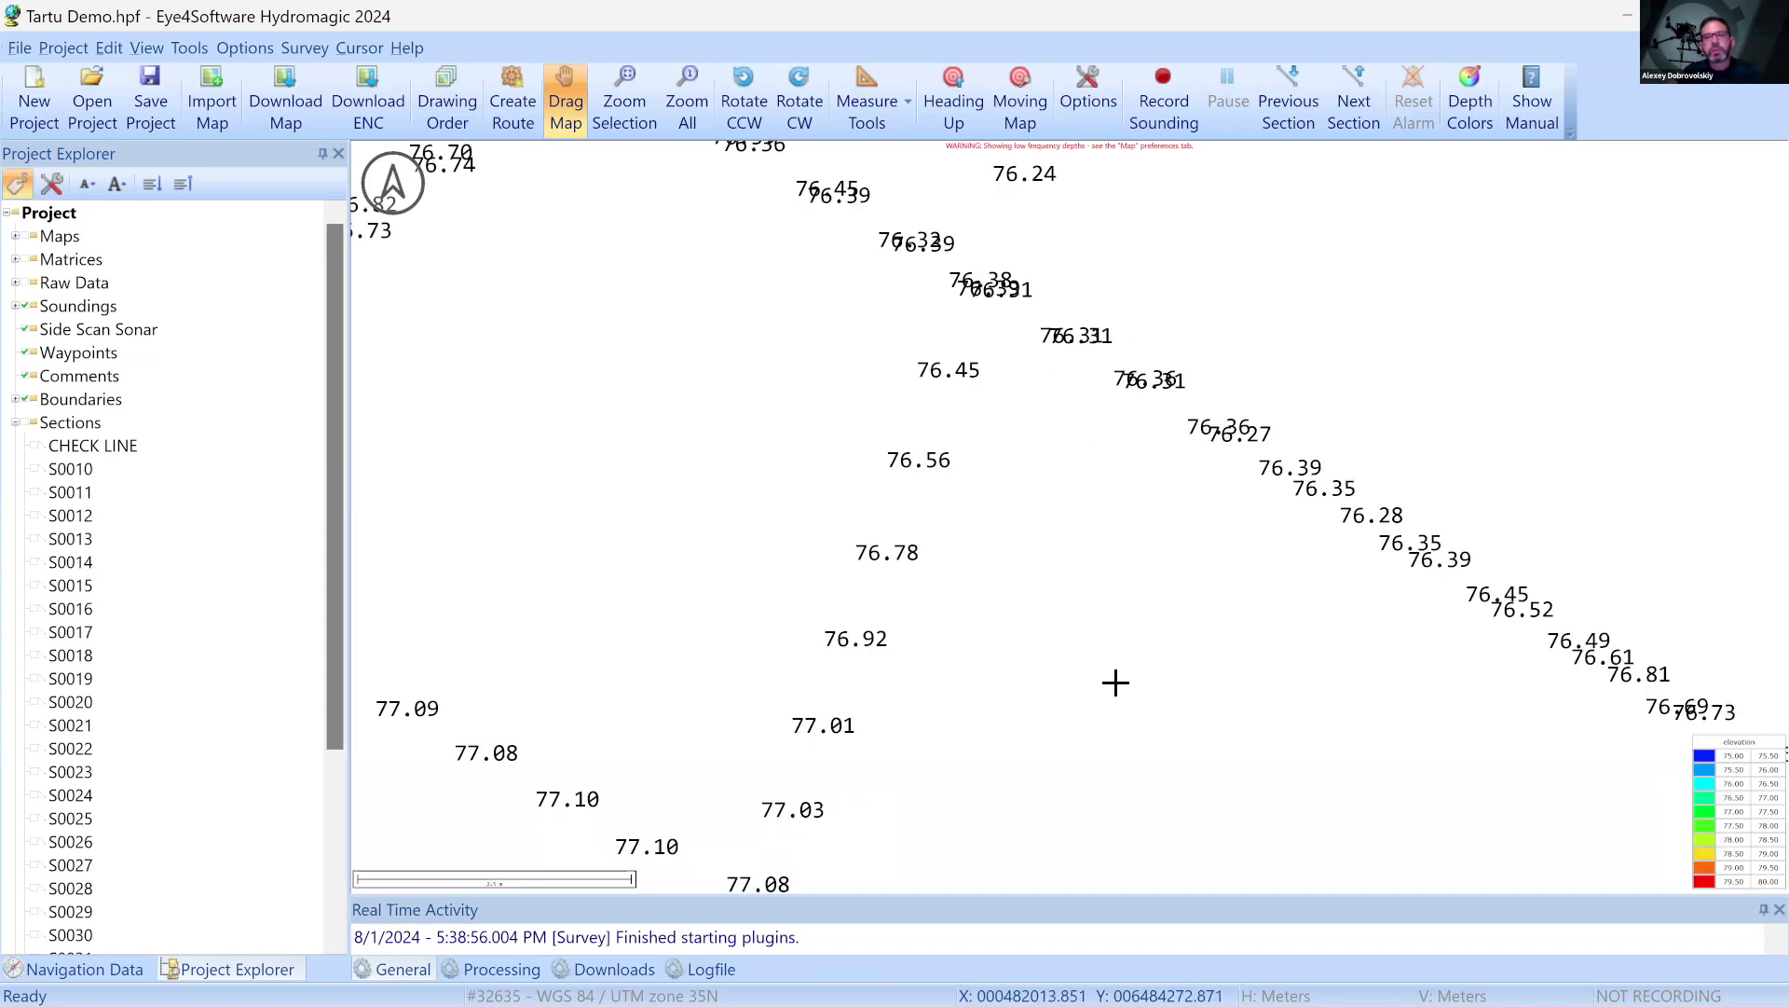
scroll(1078, 628, down, 3)
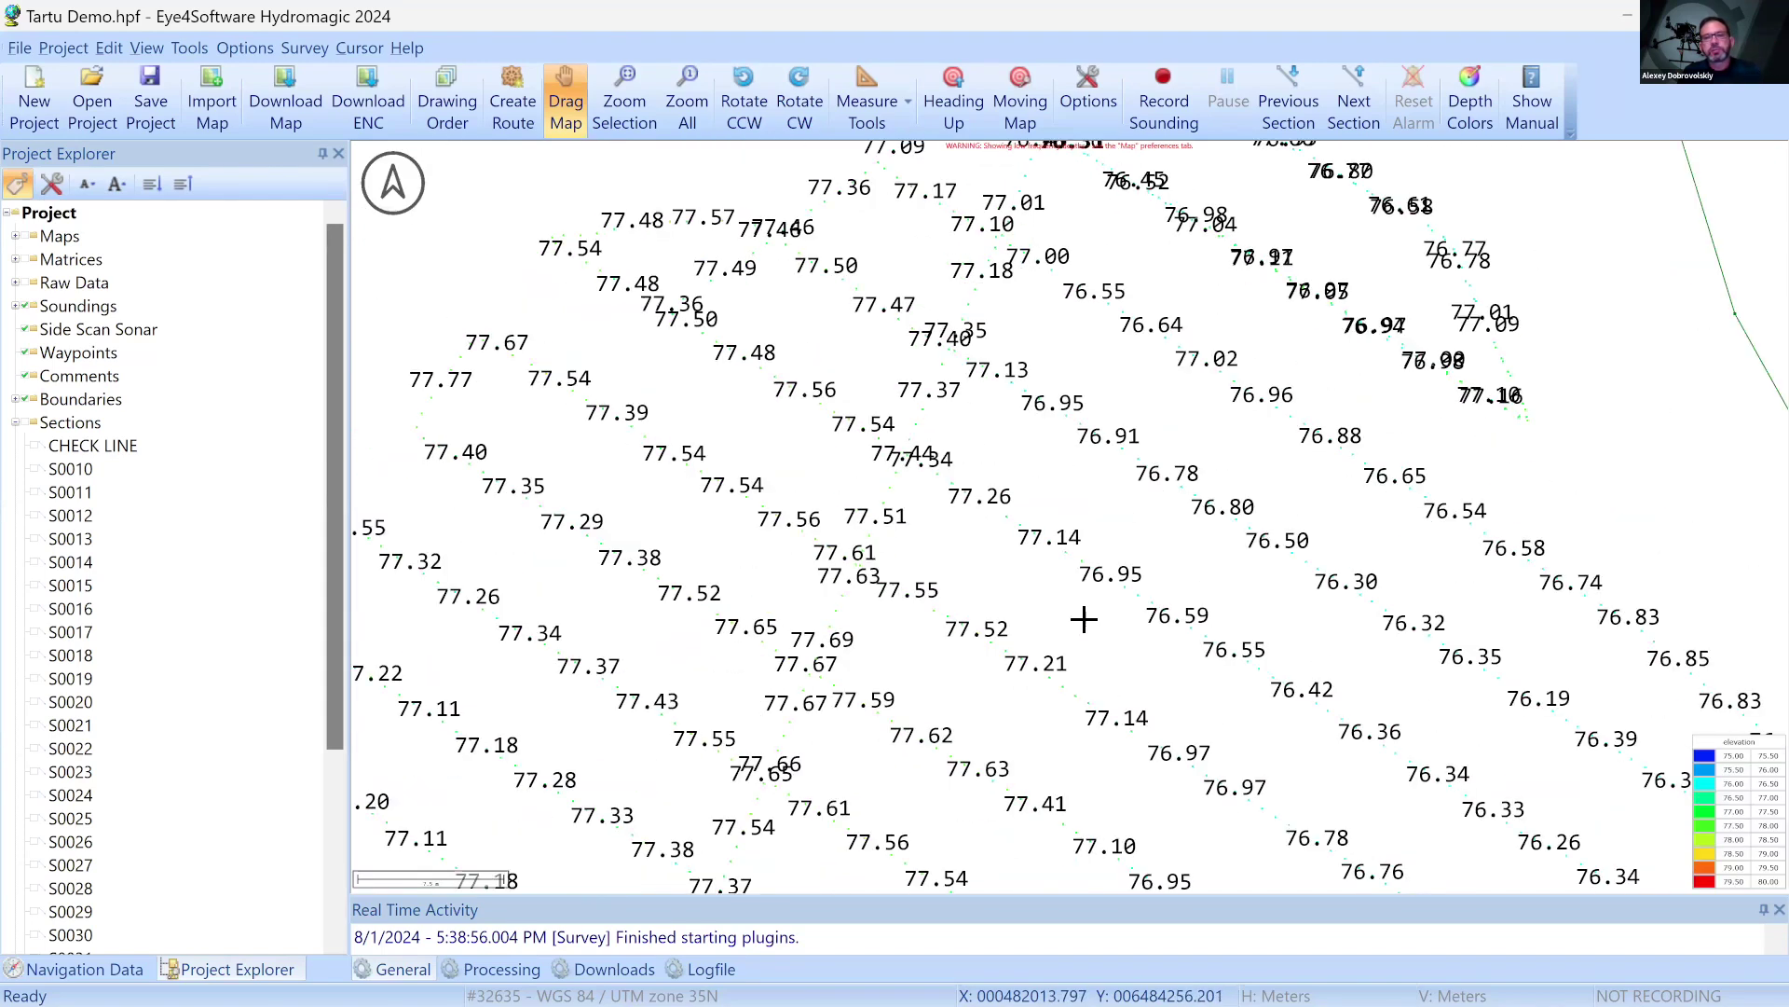
drag(1086, 599, 1093, 527)
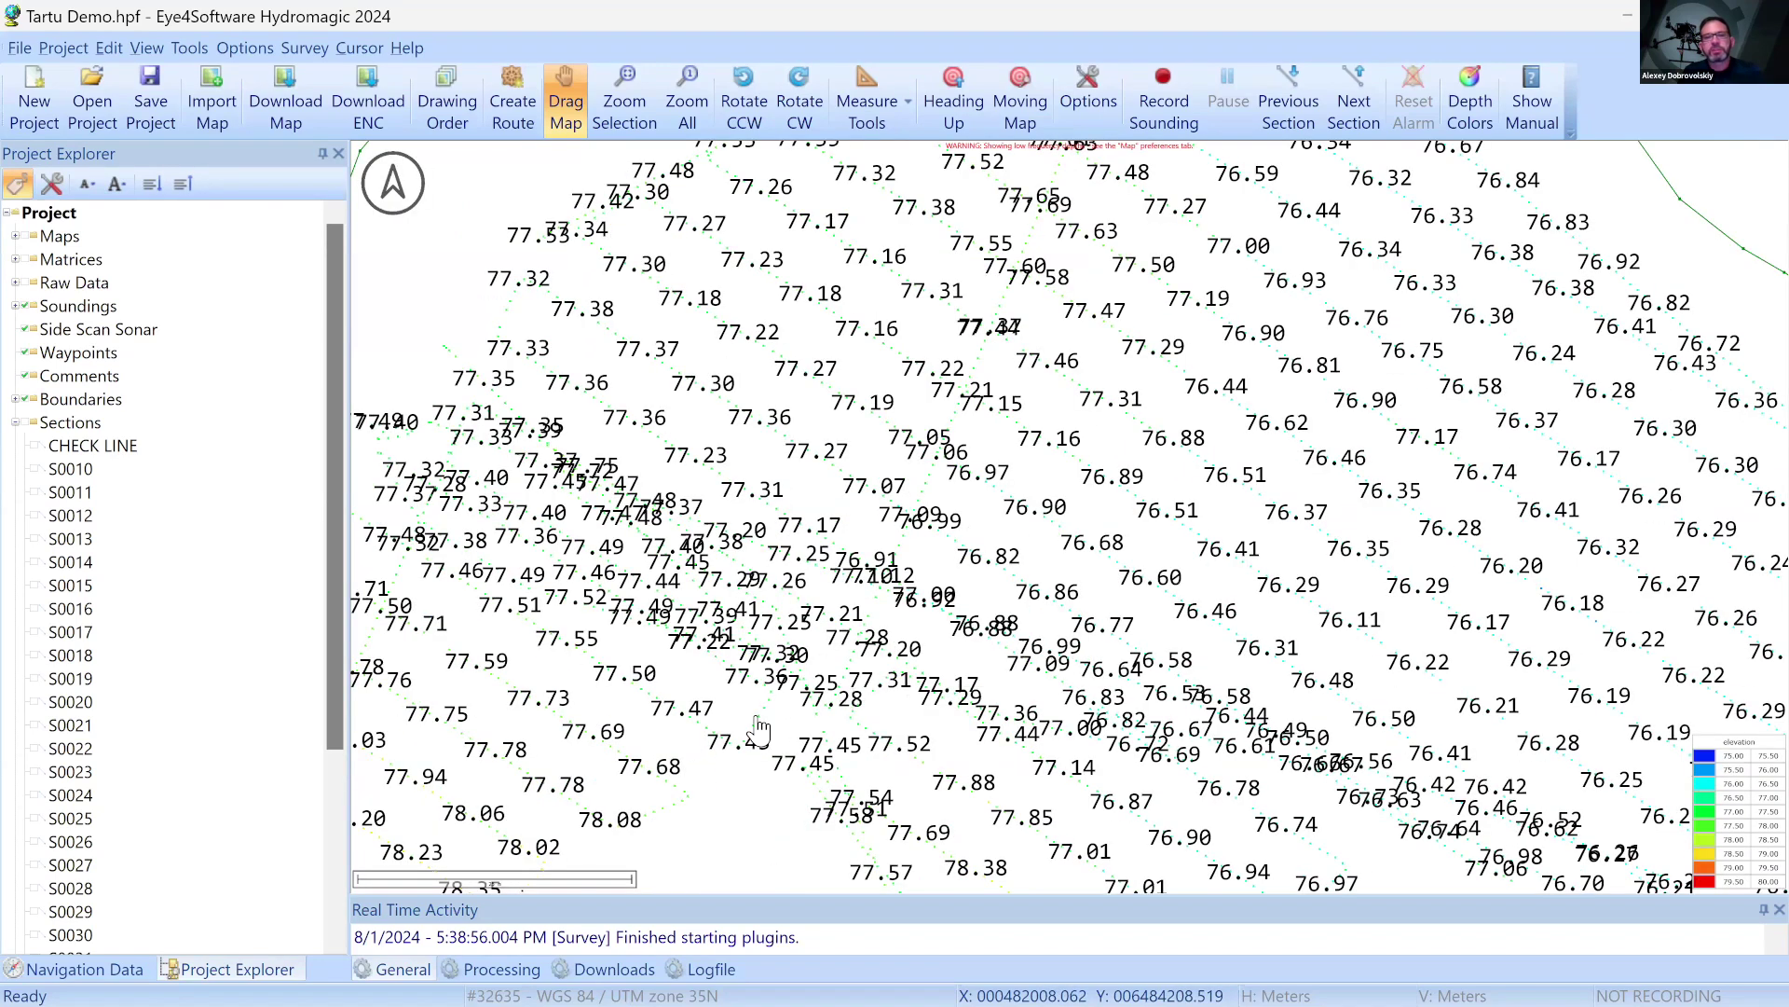
Show the sections on the map again and open the Cross Section Statistics tool
click(31, 423)
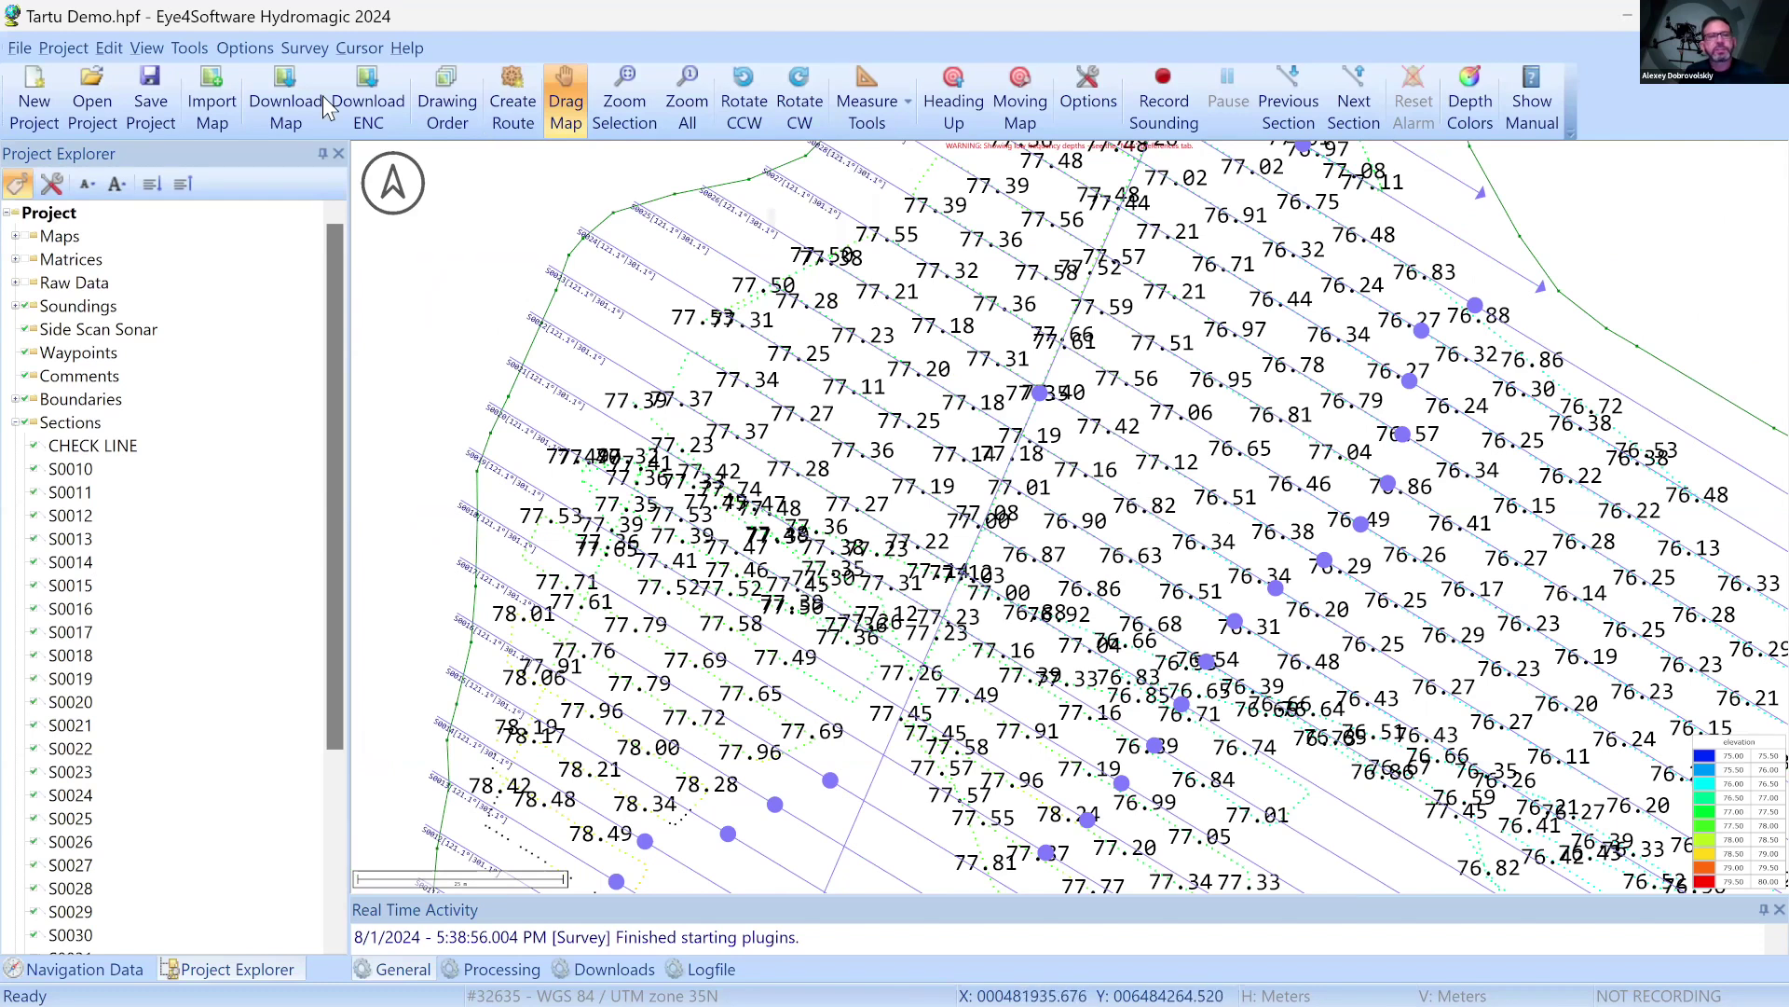
click(199, 53)
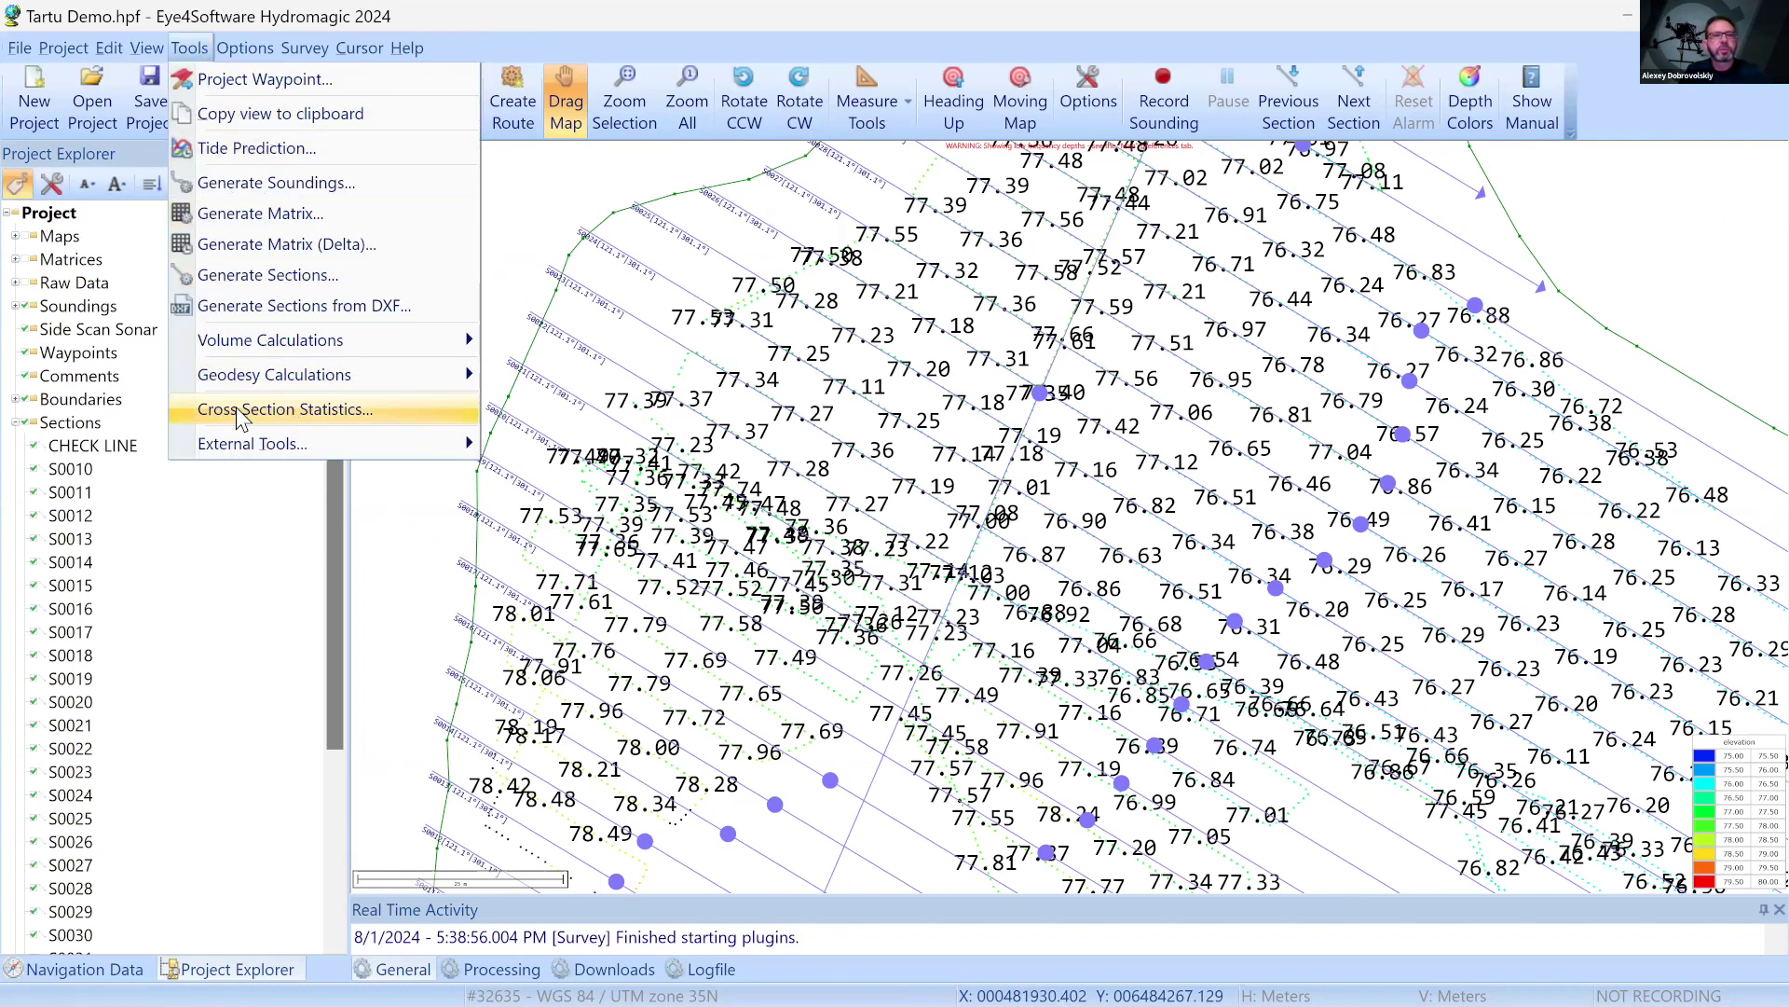
click(358, 410)
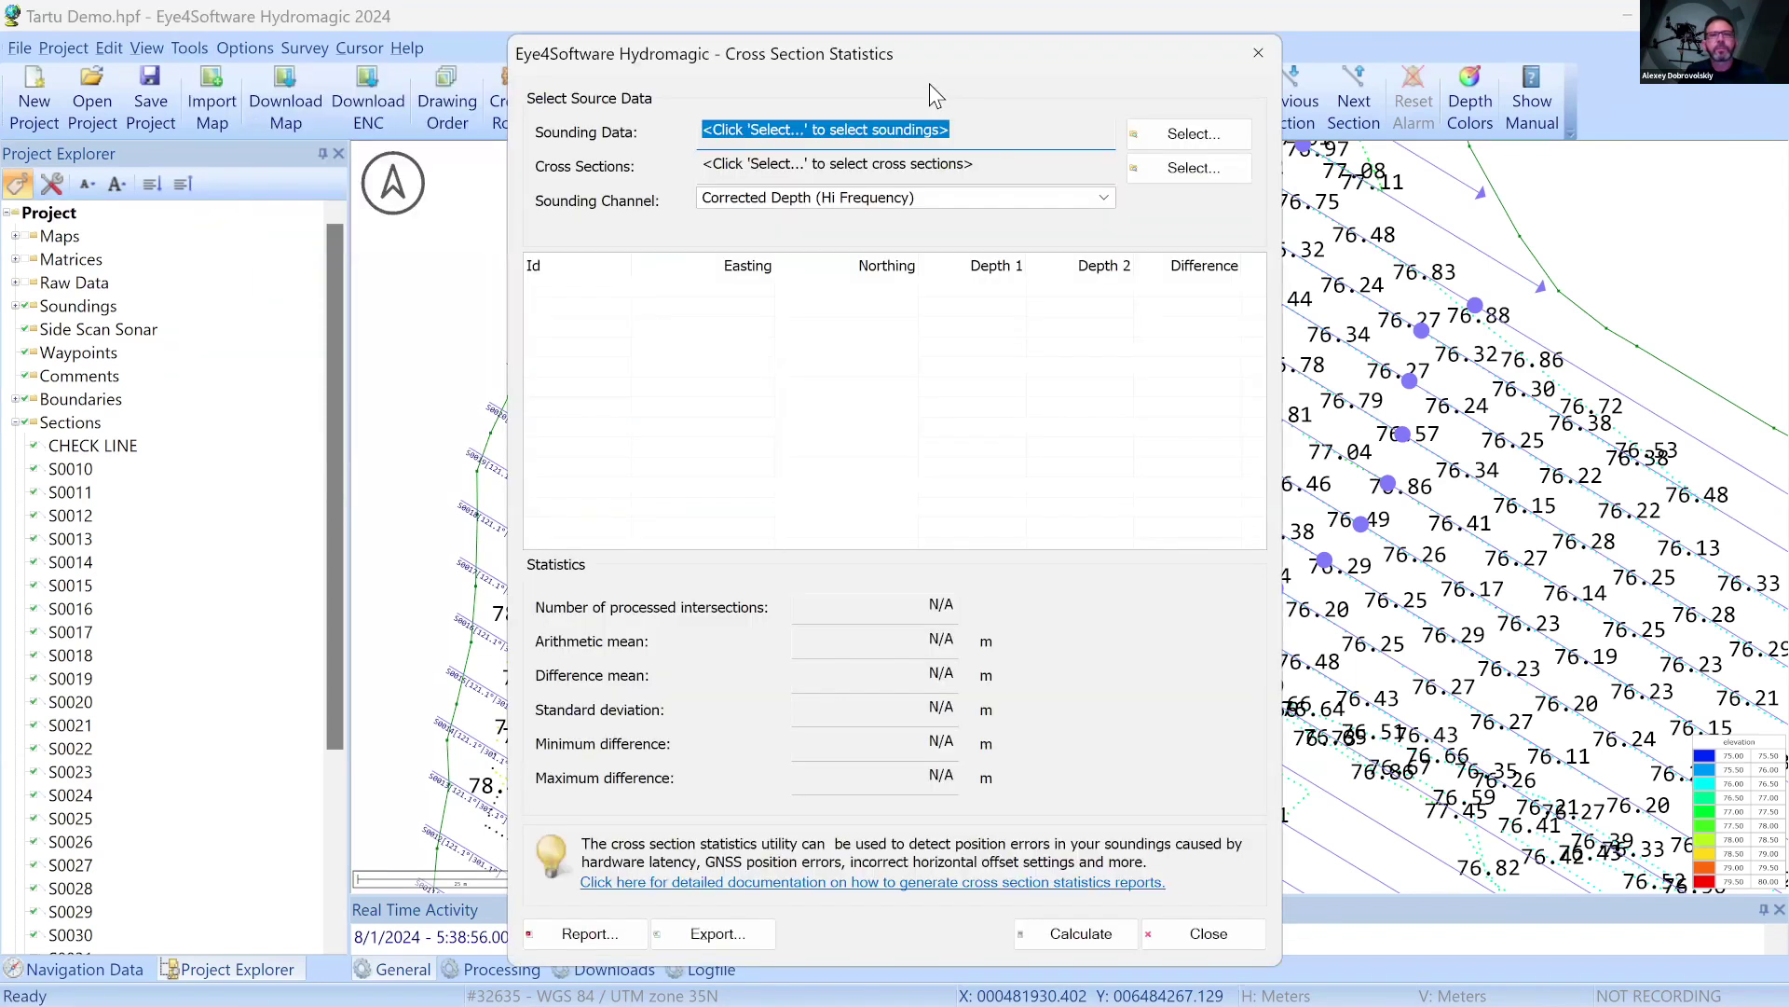
drag(924, 58, 850, 63)
Select all soundings as the sounding data and all sections, including CHECK LINE, as the cross sections for the statistics
click(1117, 142)
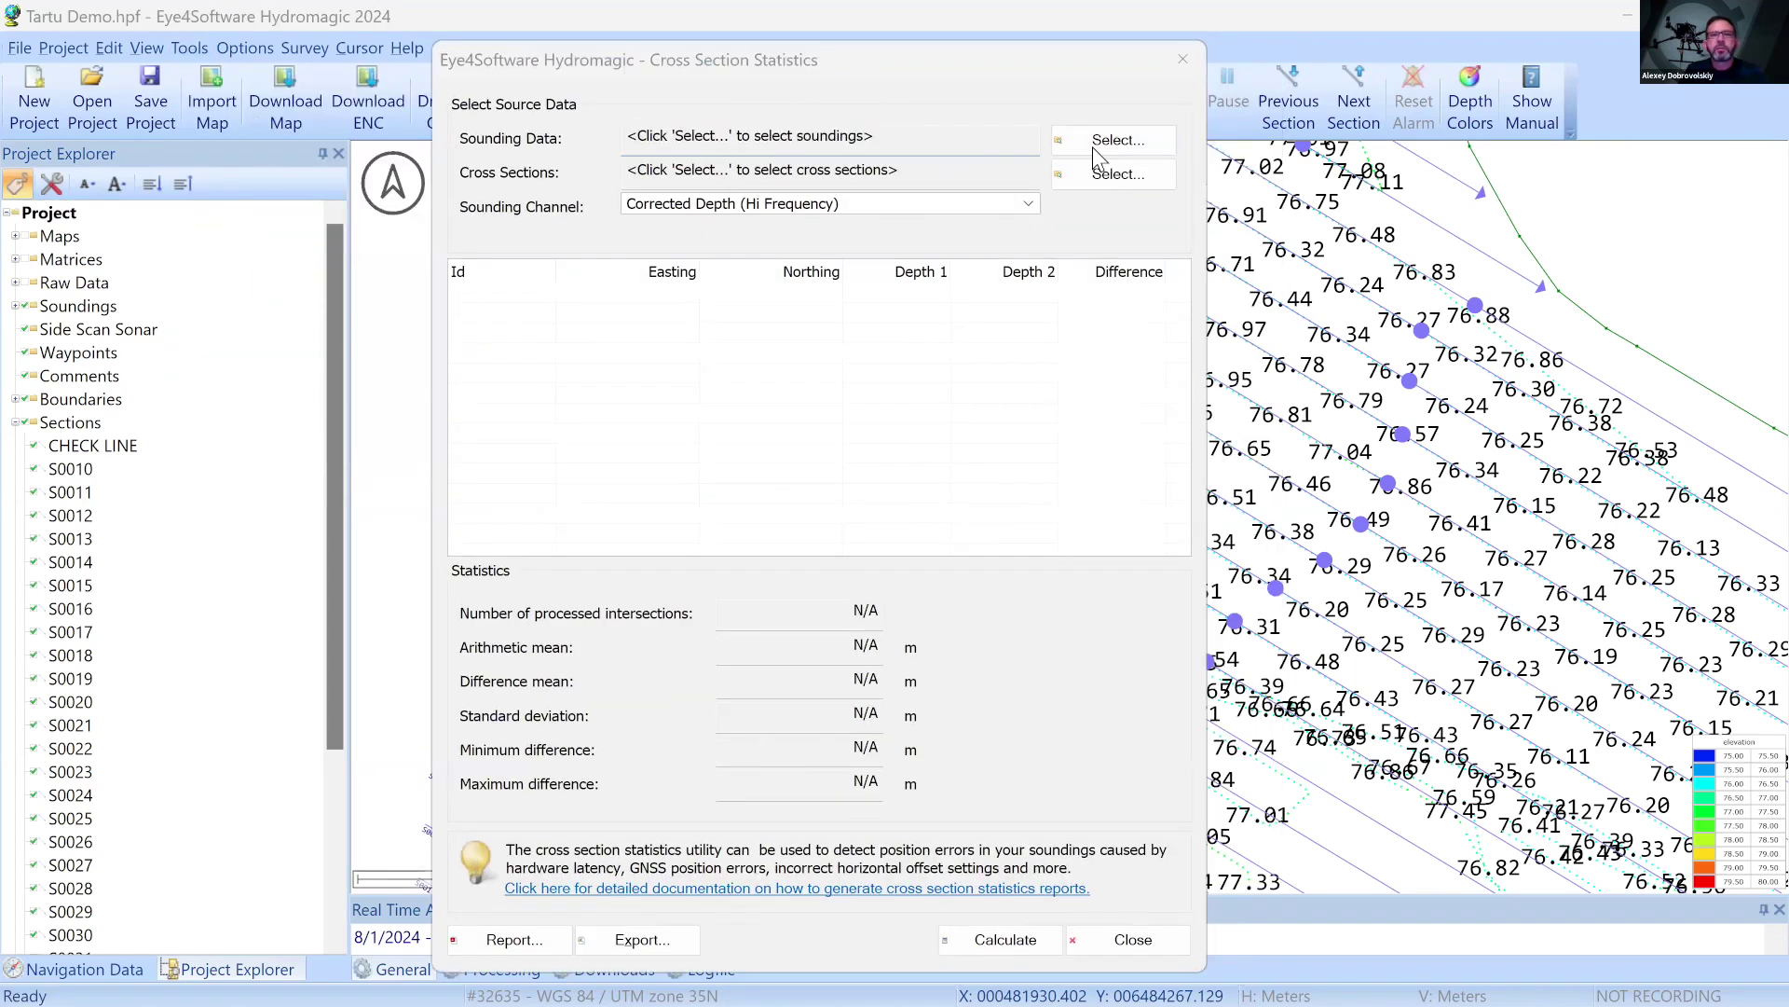
click(685, 706)
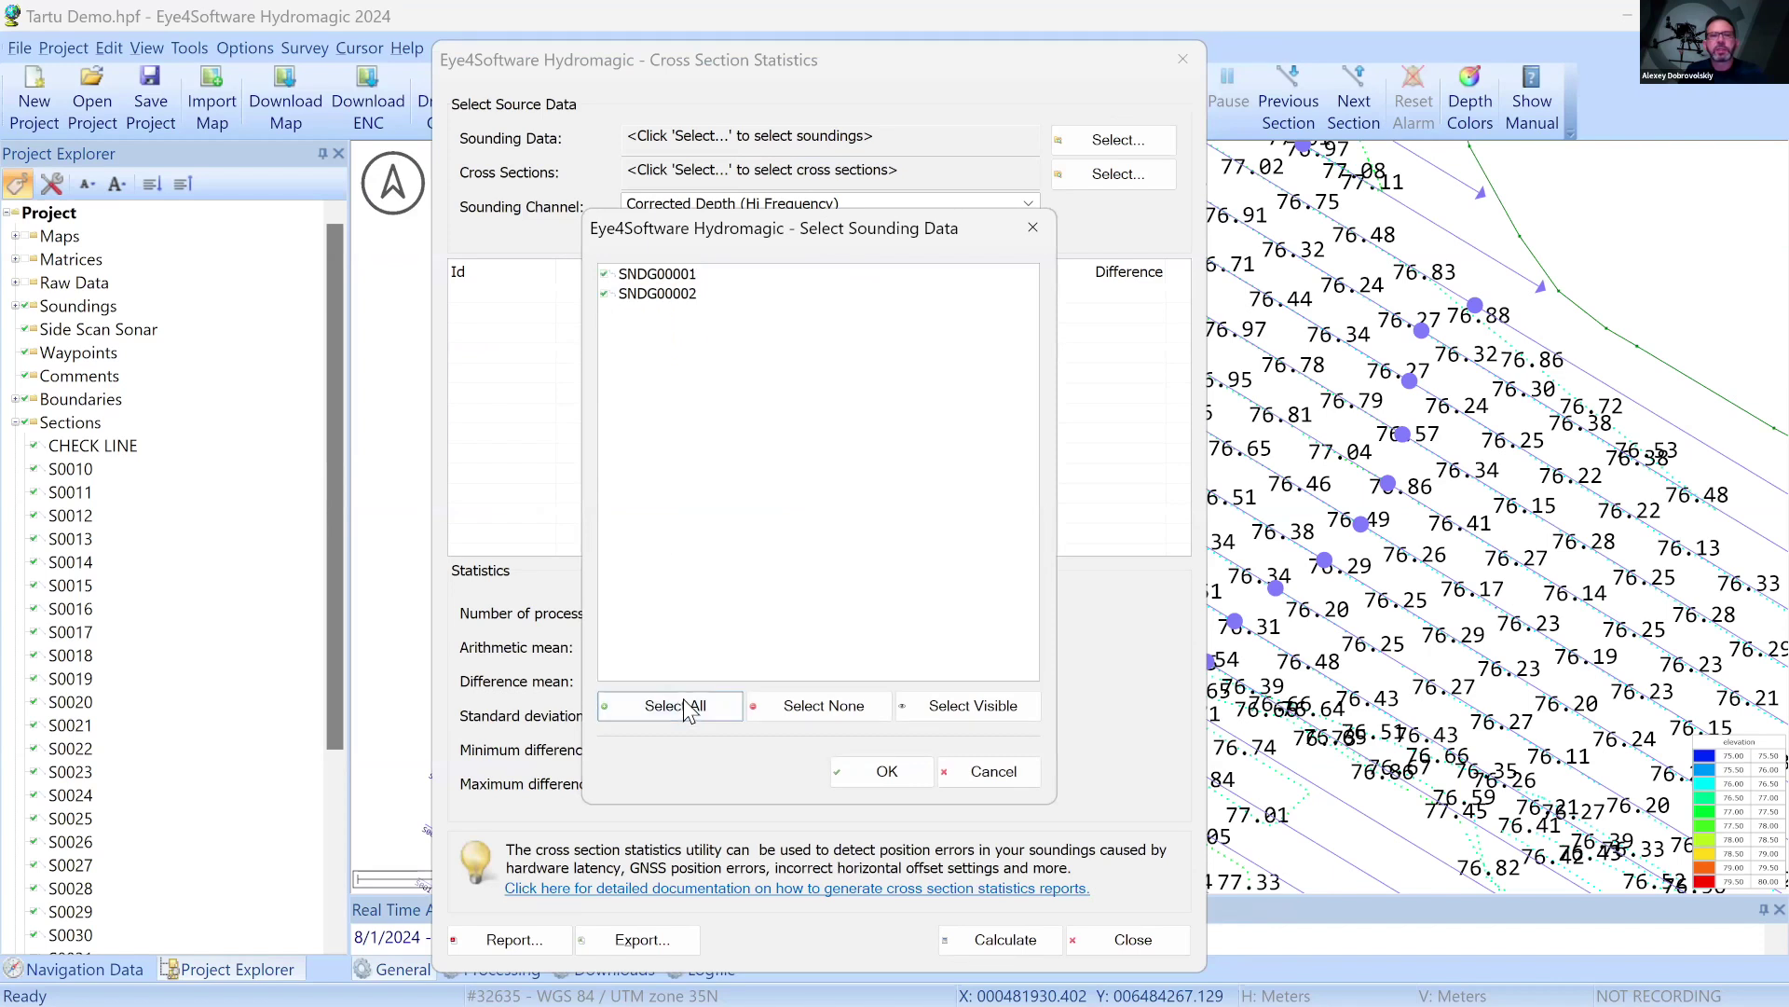
click(887, 772)
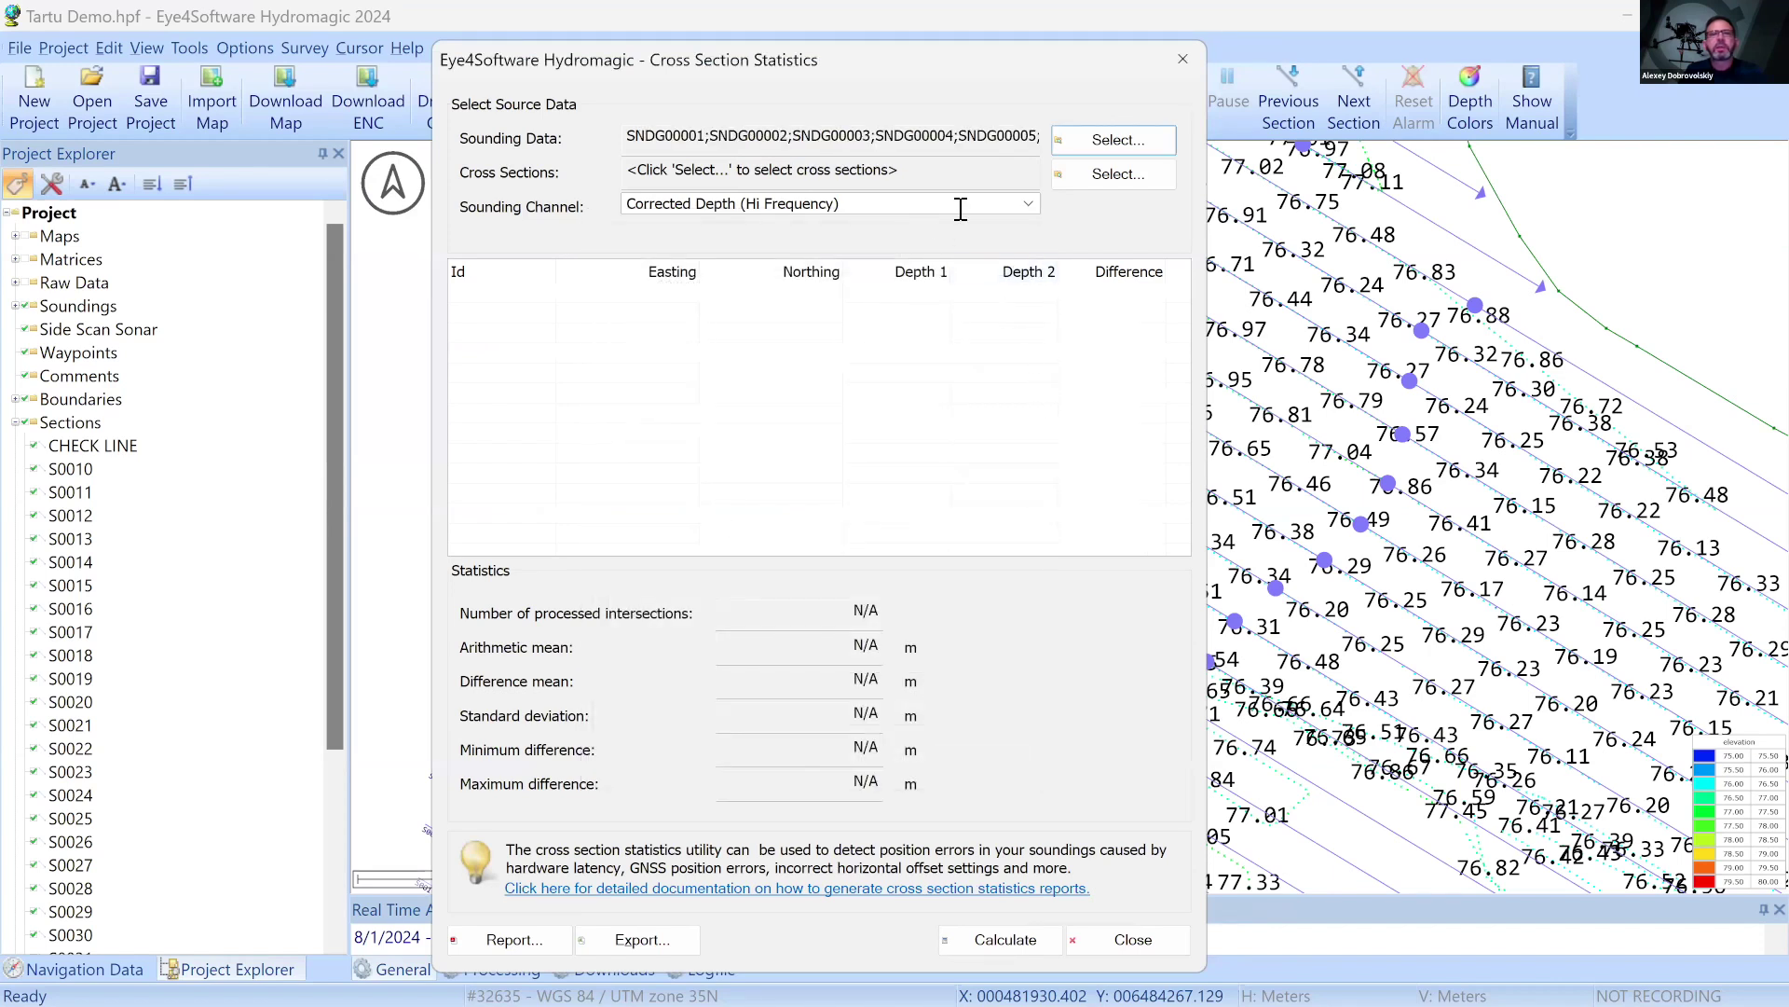
click(1115, 177)
click(687, 709)
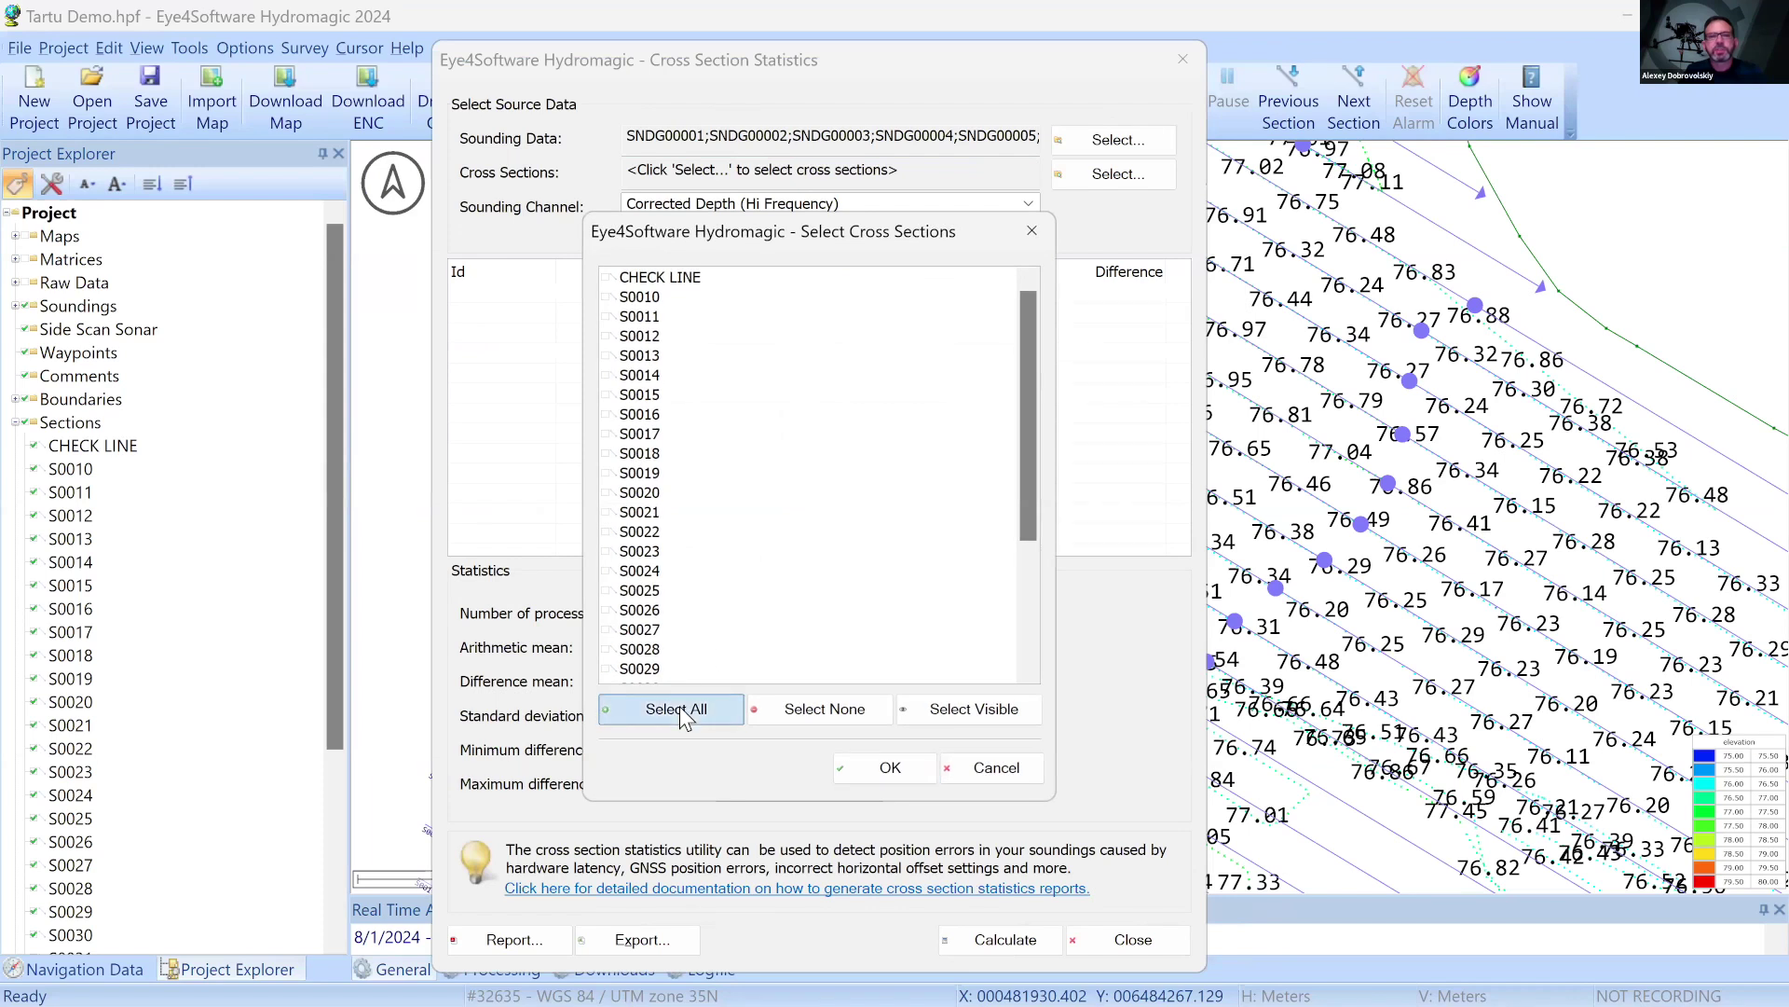
click(886, 766)
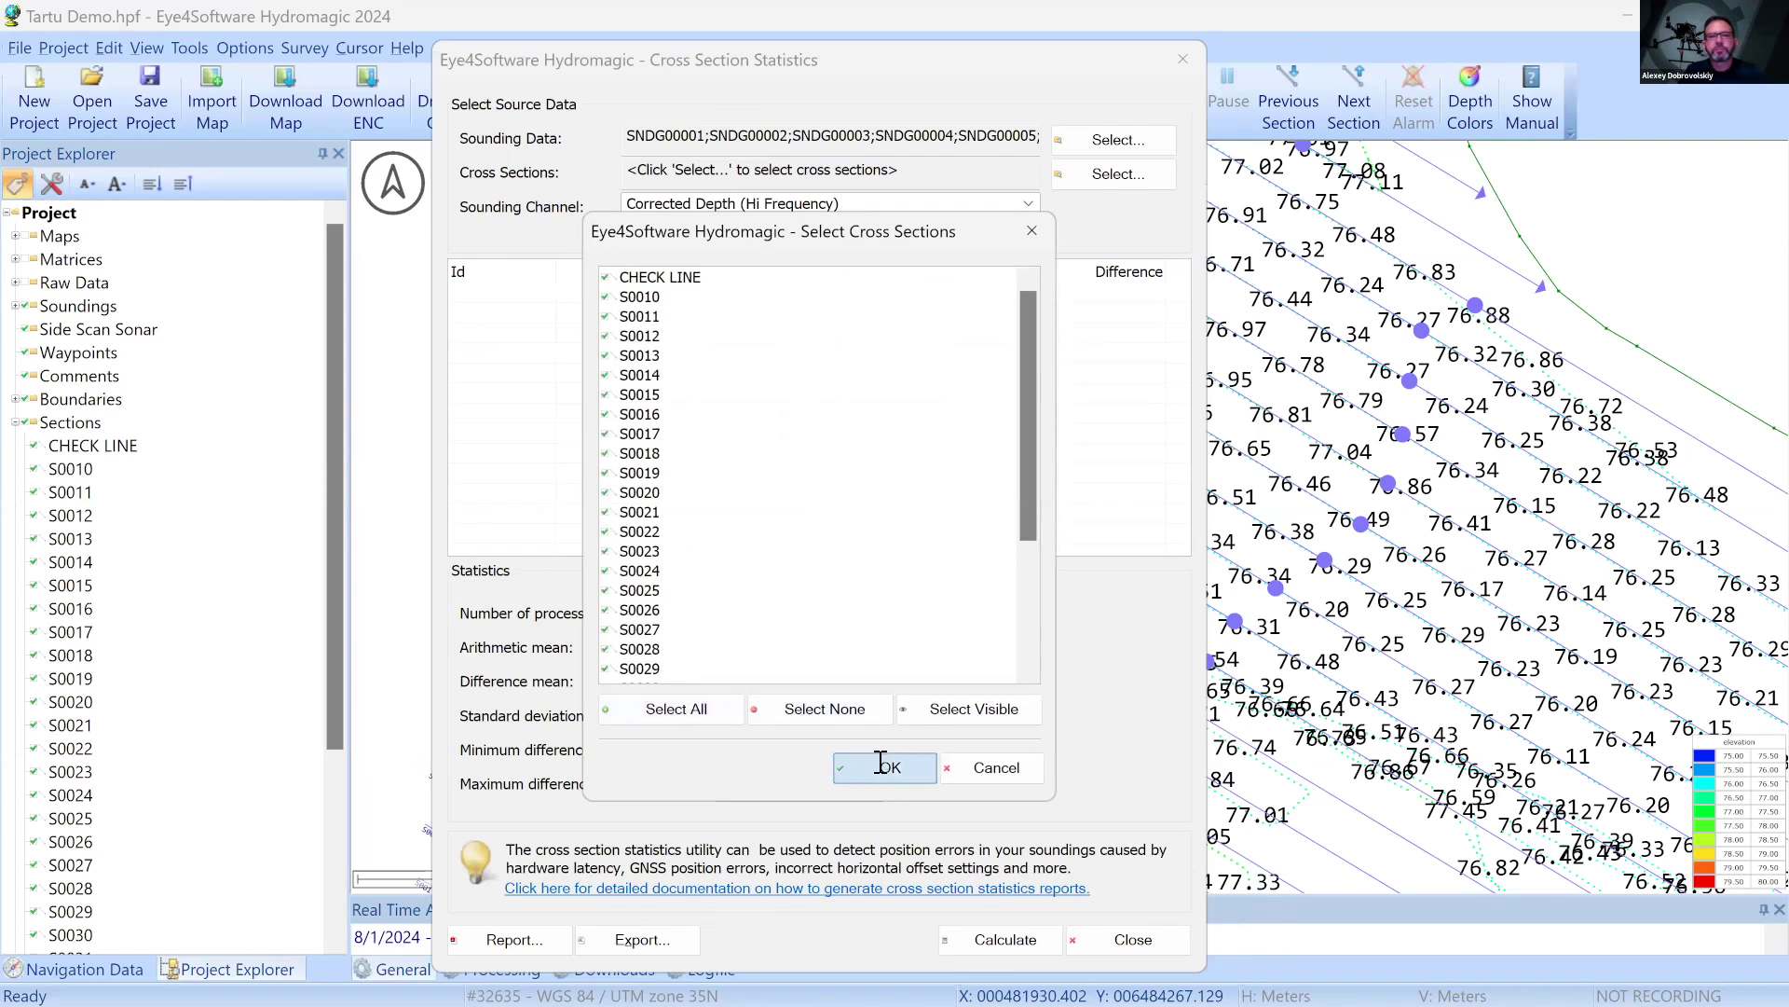
Calculate the cross section statistics on Corrected Depth (Hi Frequency) and examine the intersection differences, standard deviation, and minimum and maximum differences
click(988, 938)
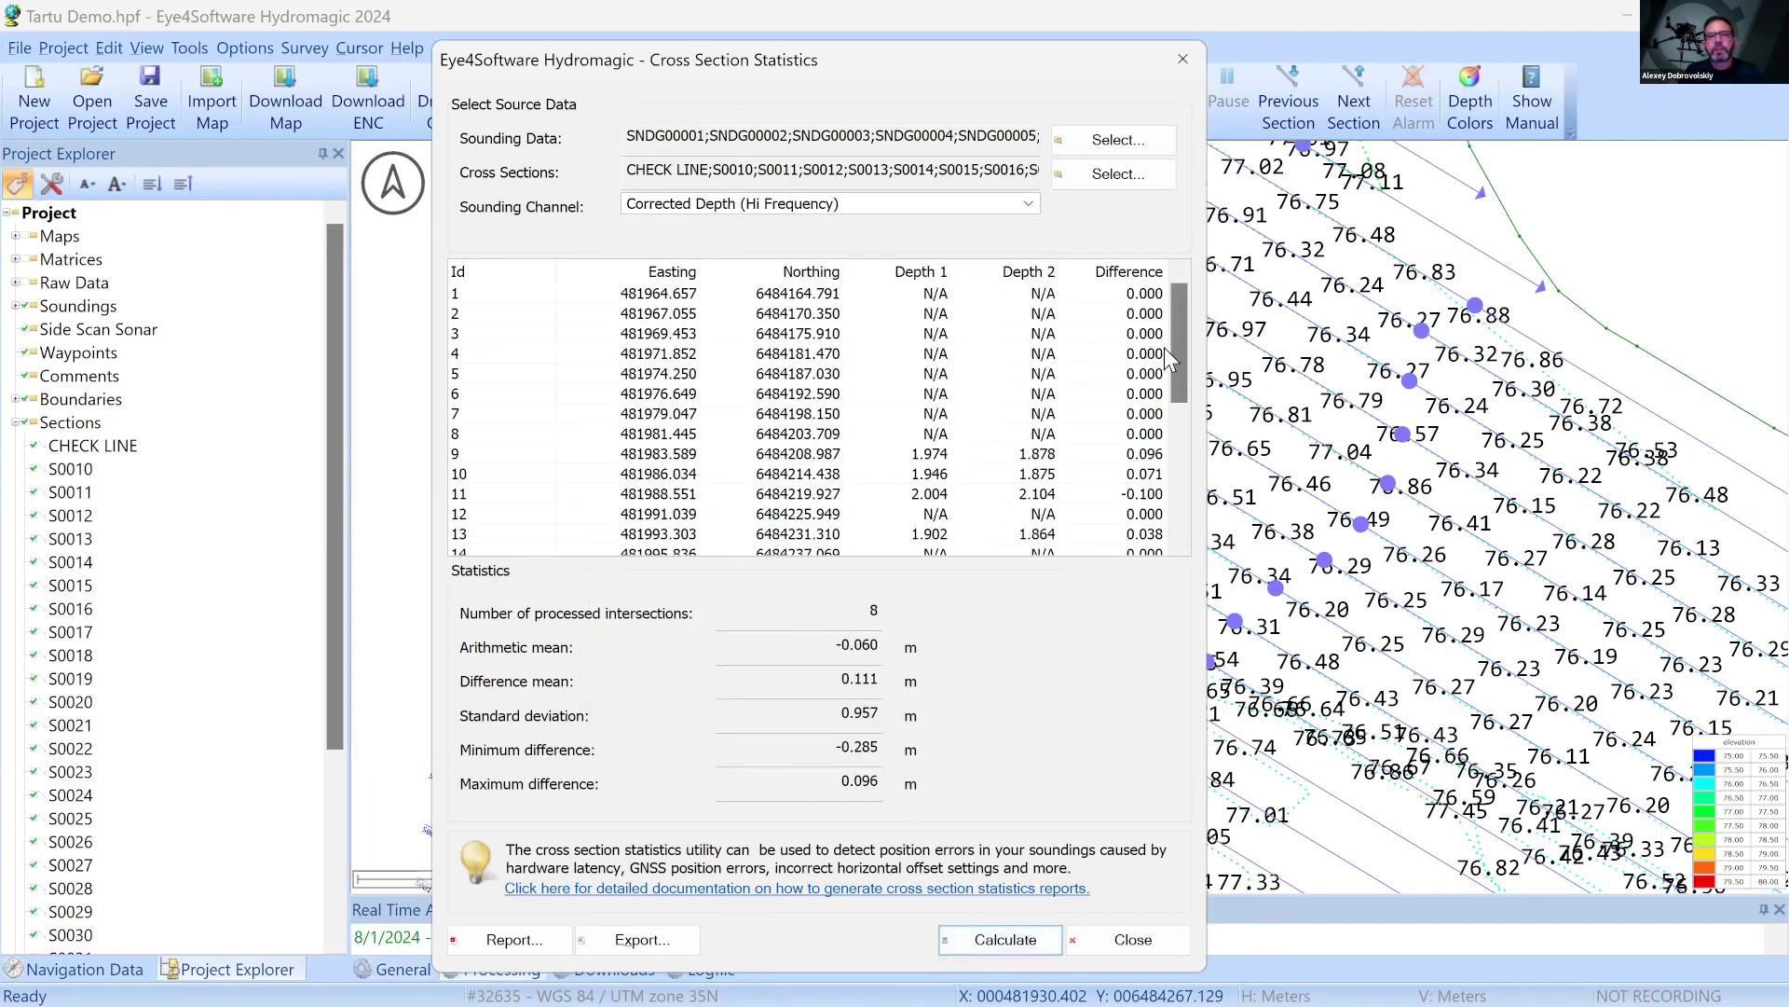
drag(1182, 334, 1197, 410)
click(977, 333)
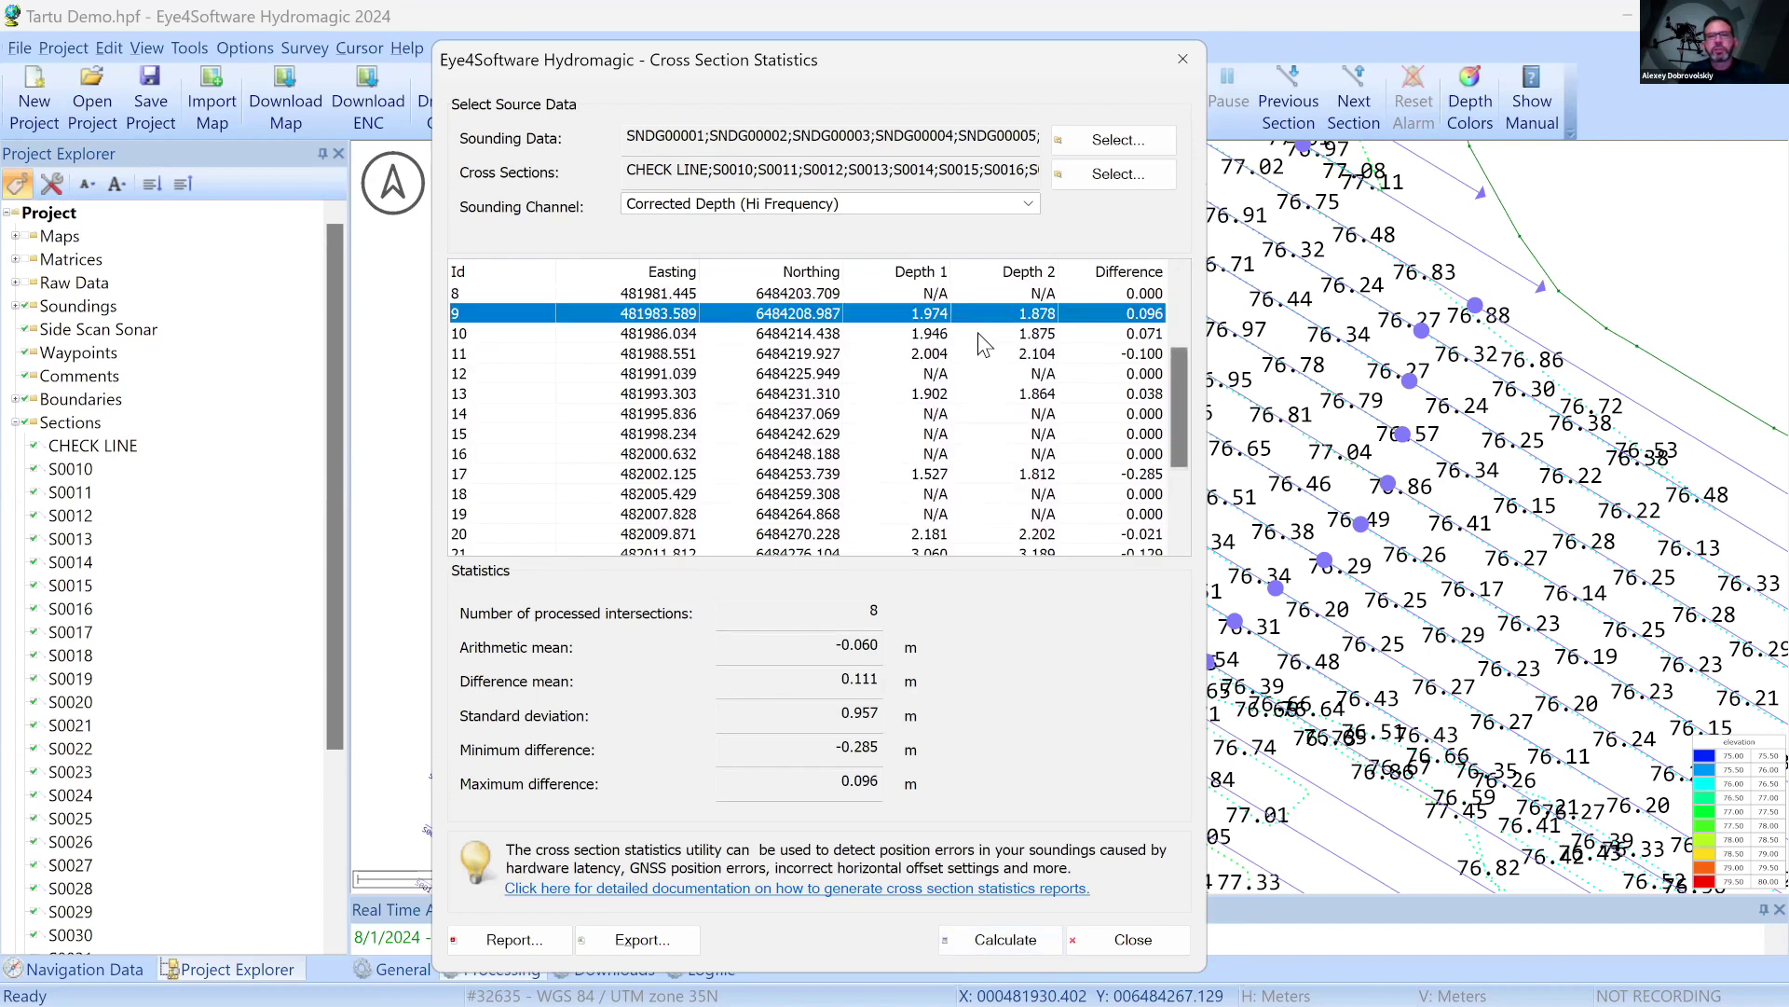
click(970, 357)
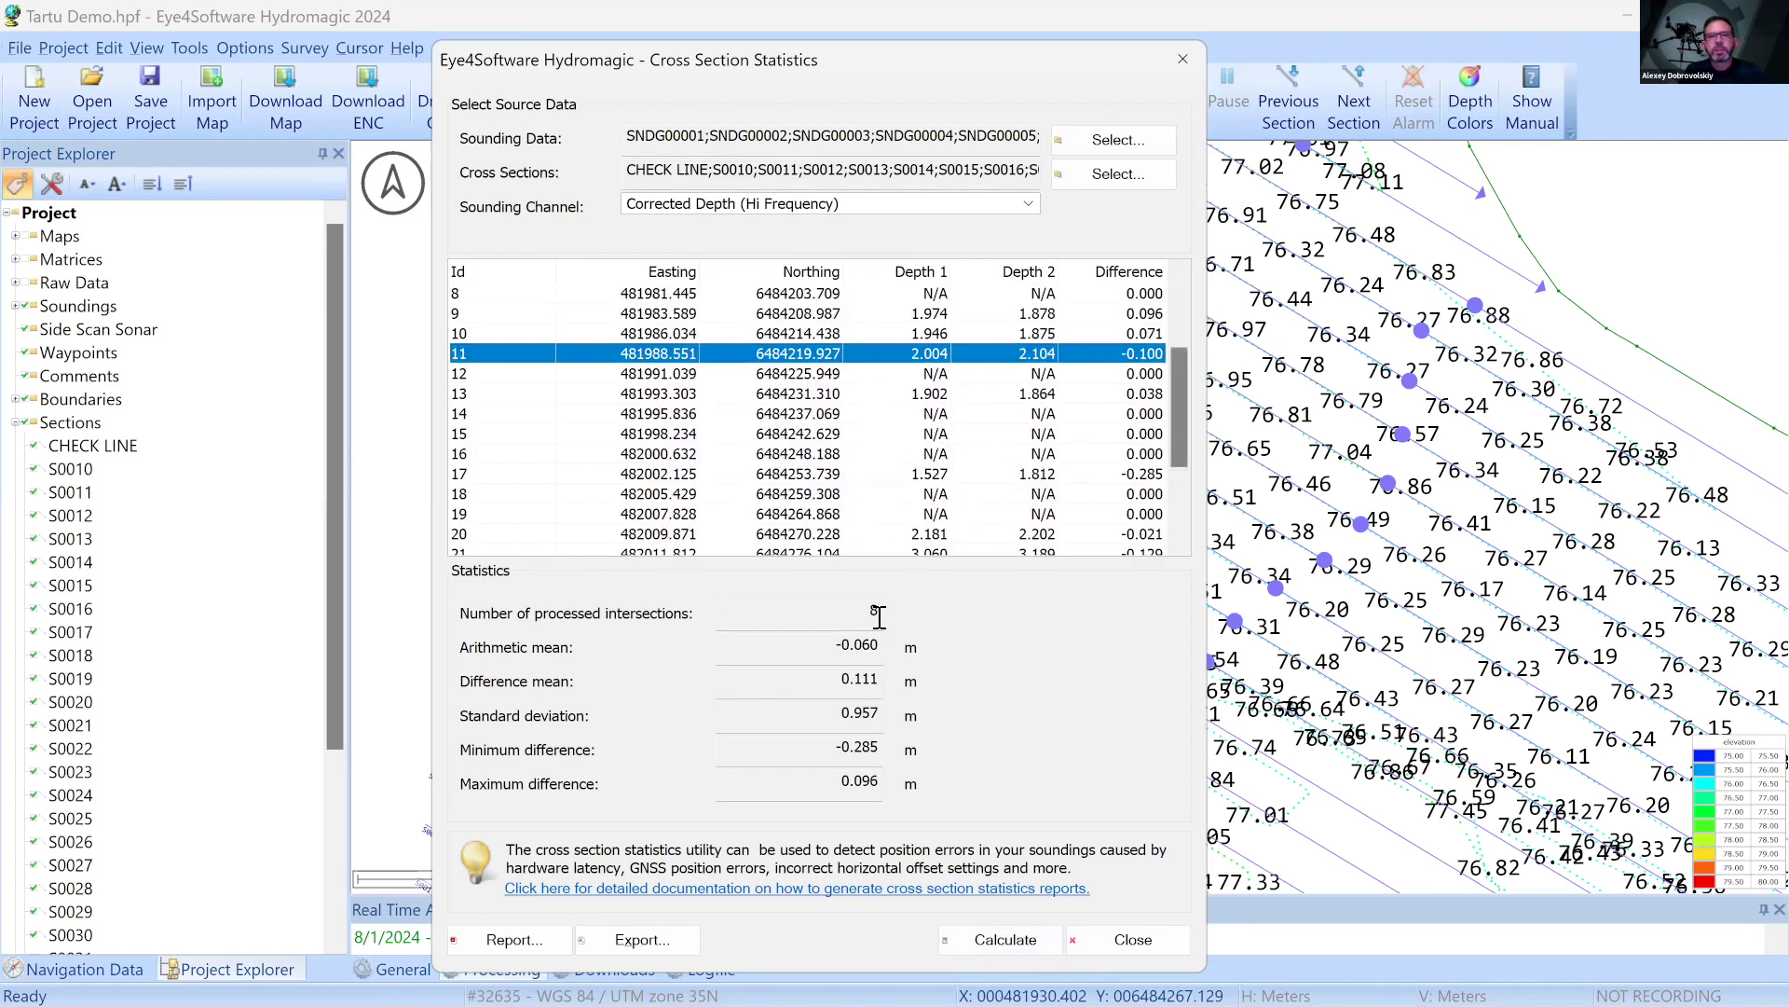
drag(869, 612, 898, 619)
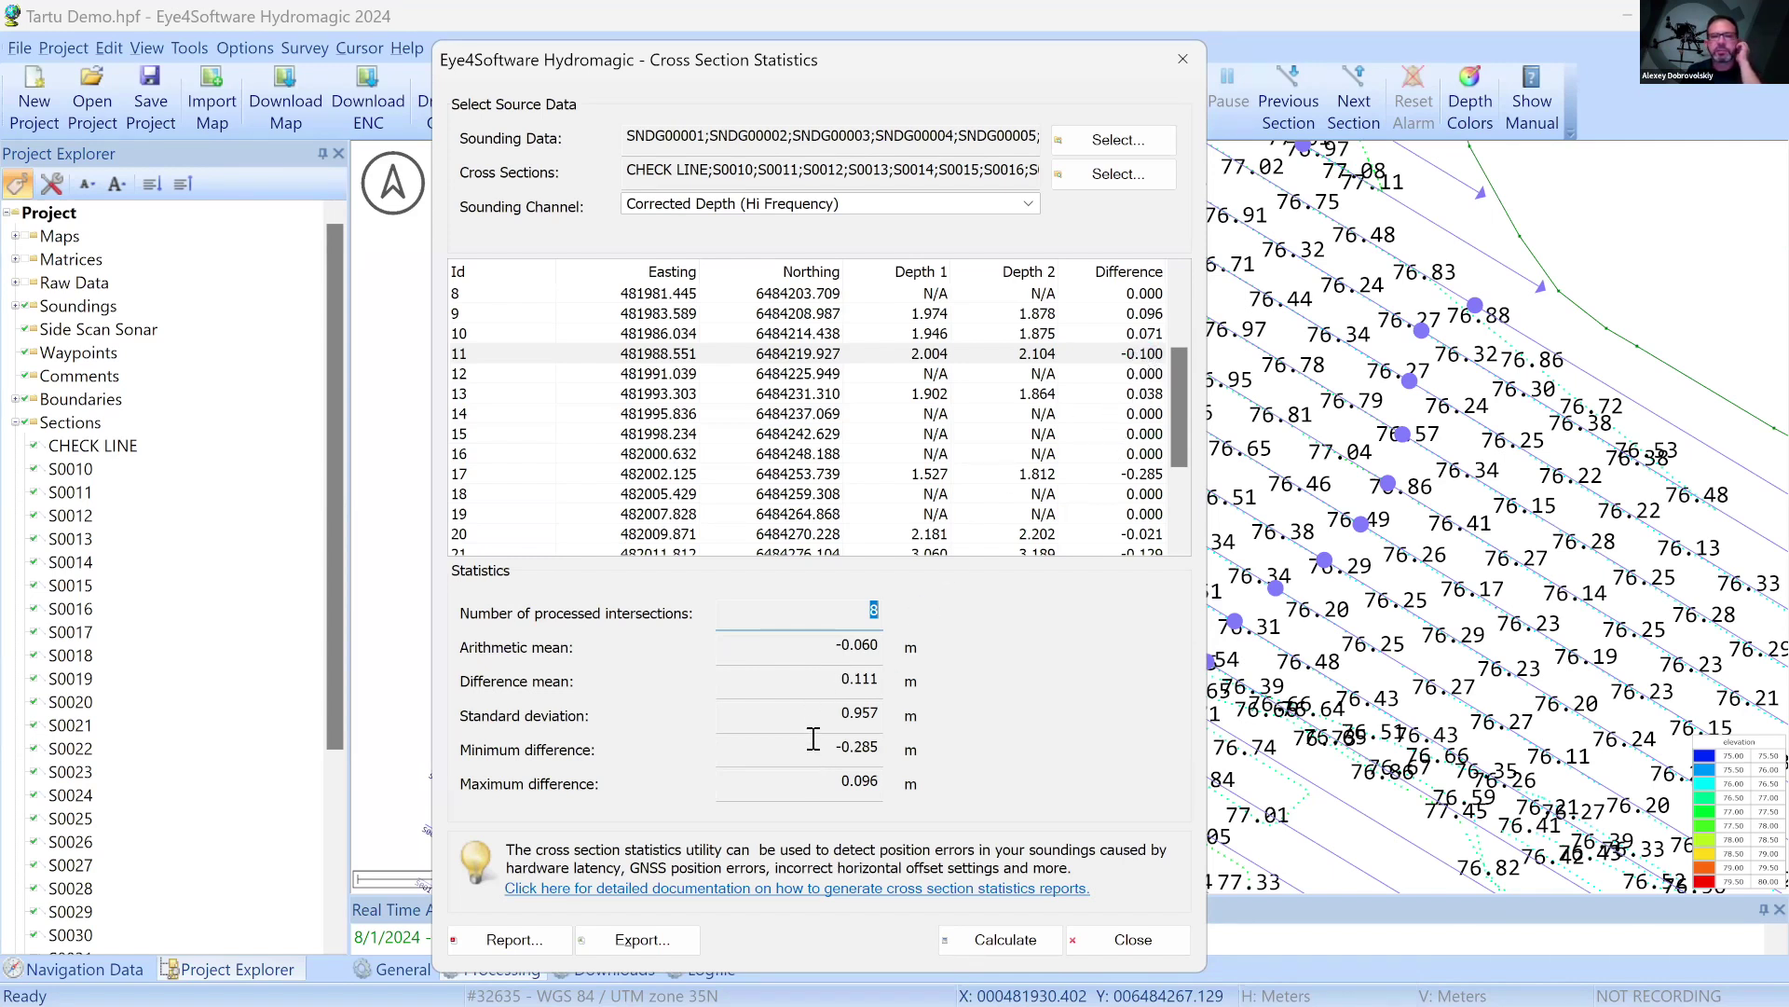
drag(829, 680, 928, 724)
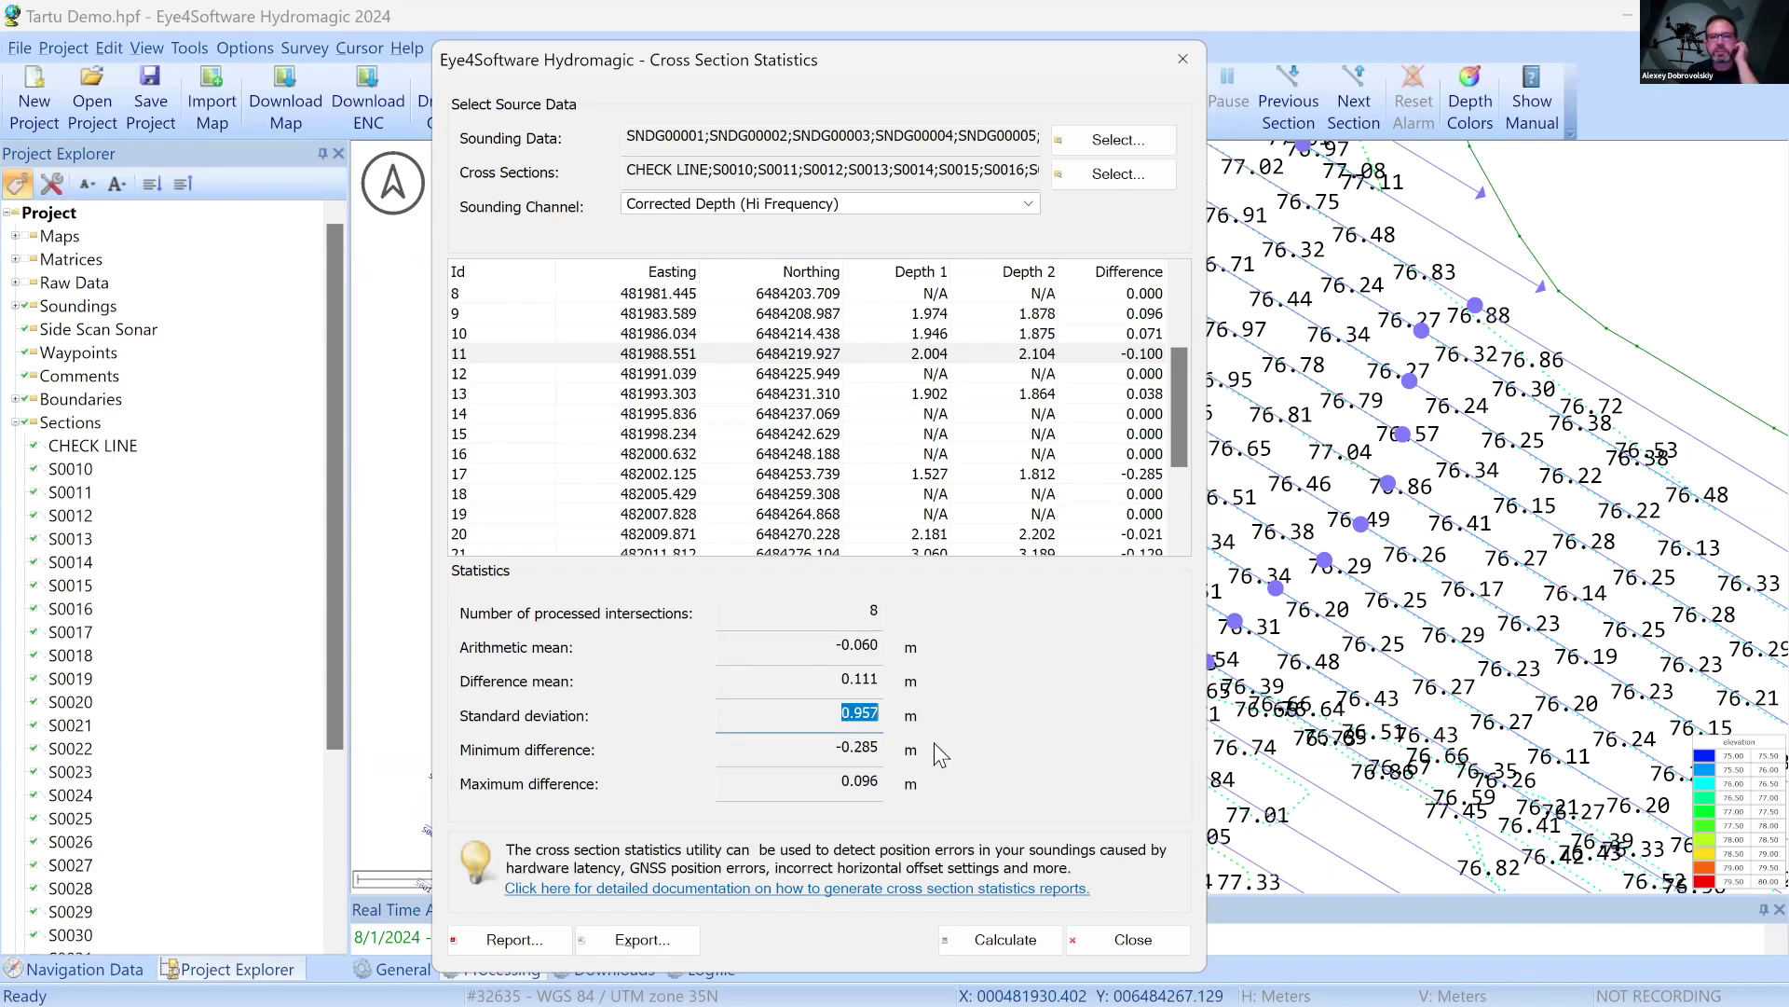
drag(811, 744, 923, 783)
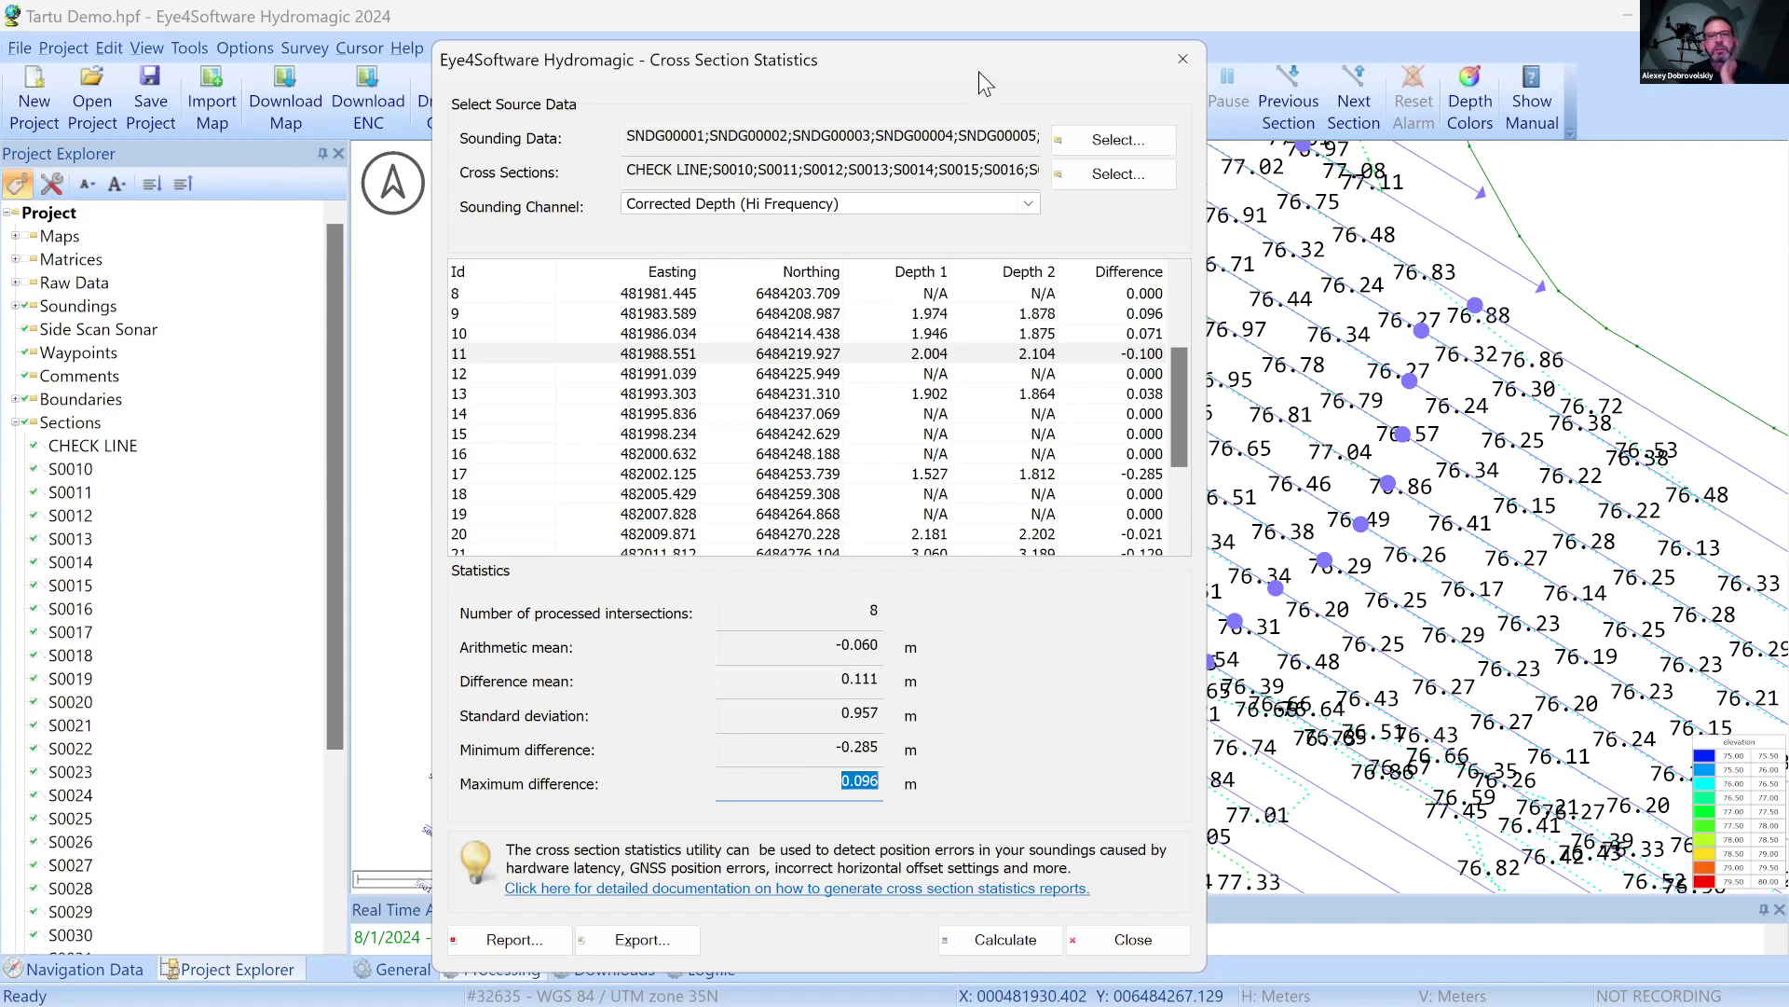
Set the sounding channel to Elevation (Lo Frequency) and recalculate the cross section statistics
click(1042, 198)
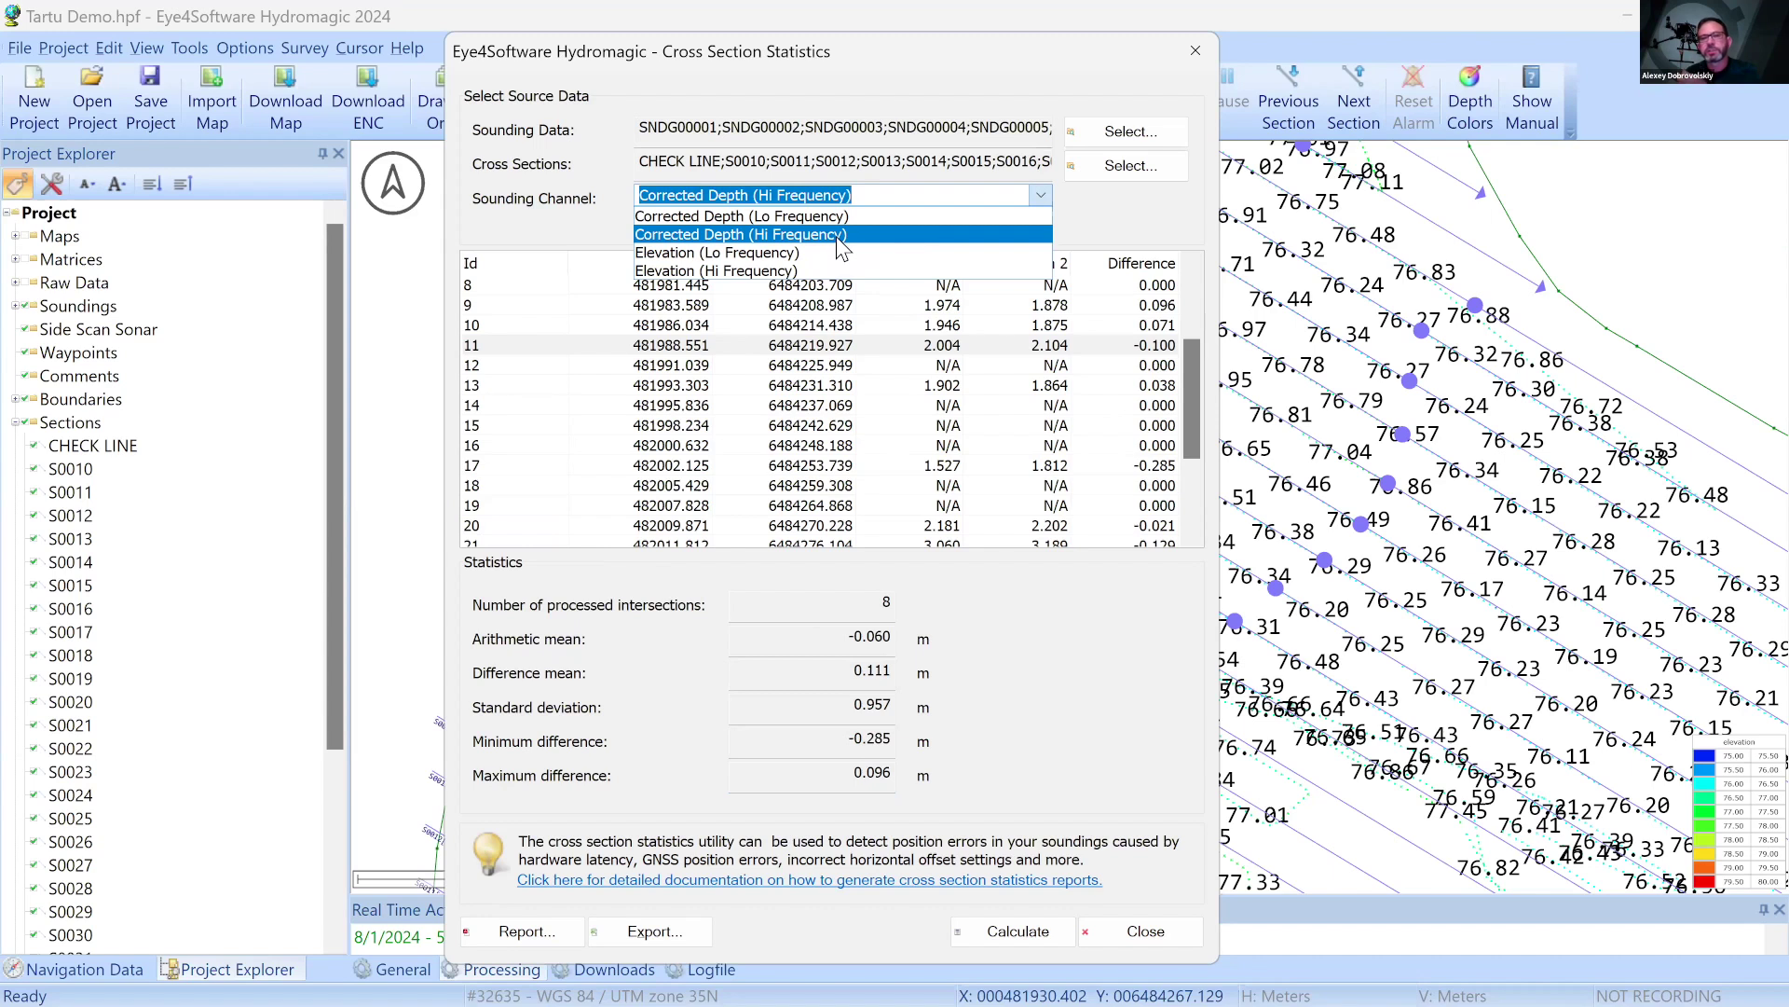
click(1108, 211)
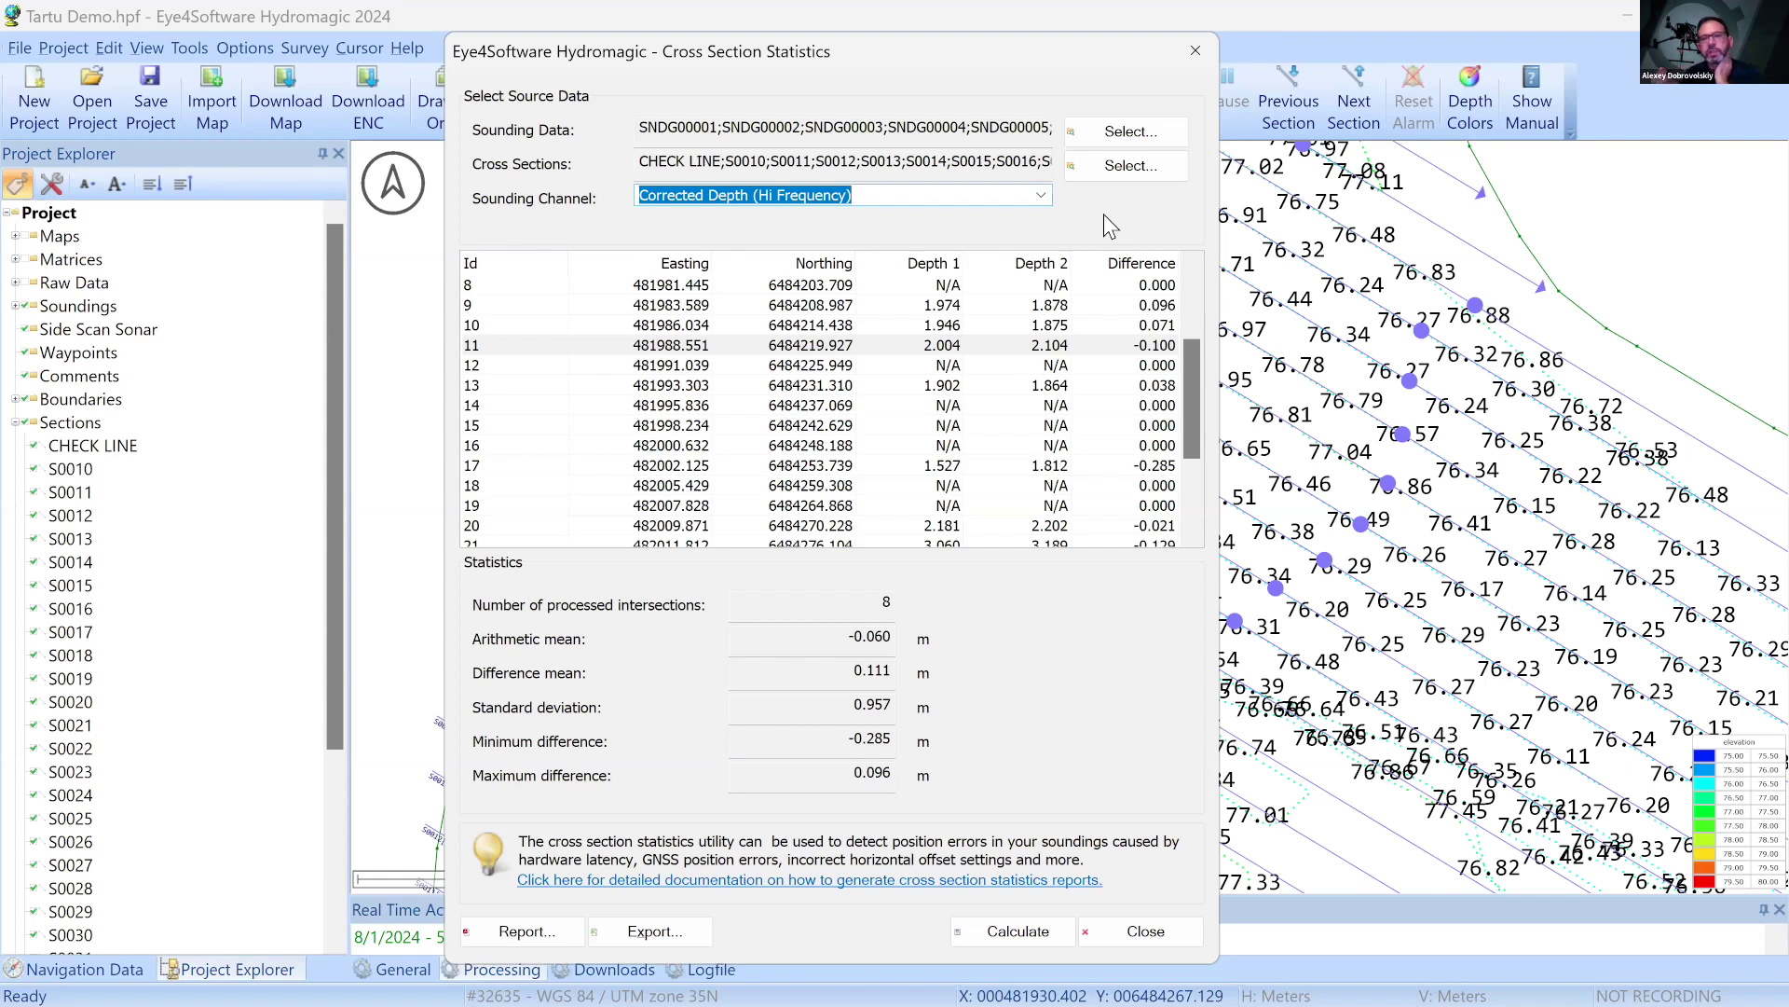
click(1041, 195)
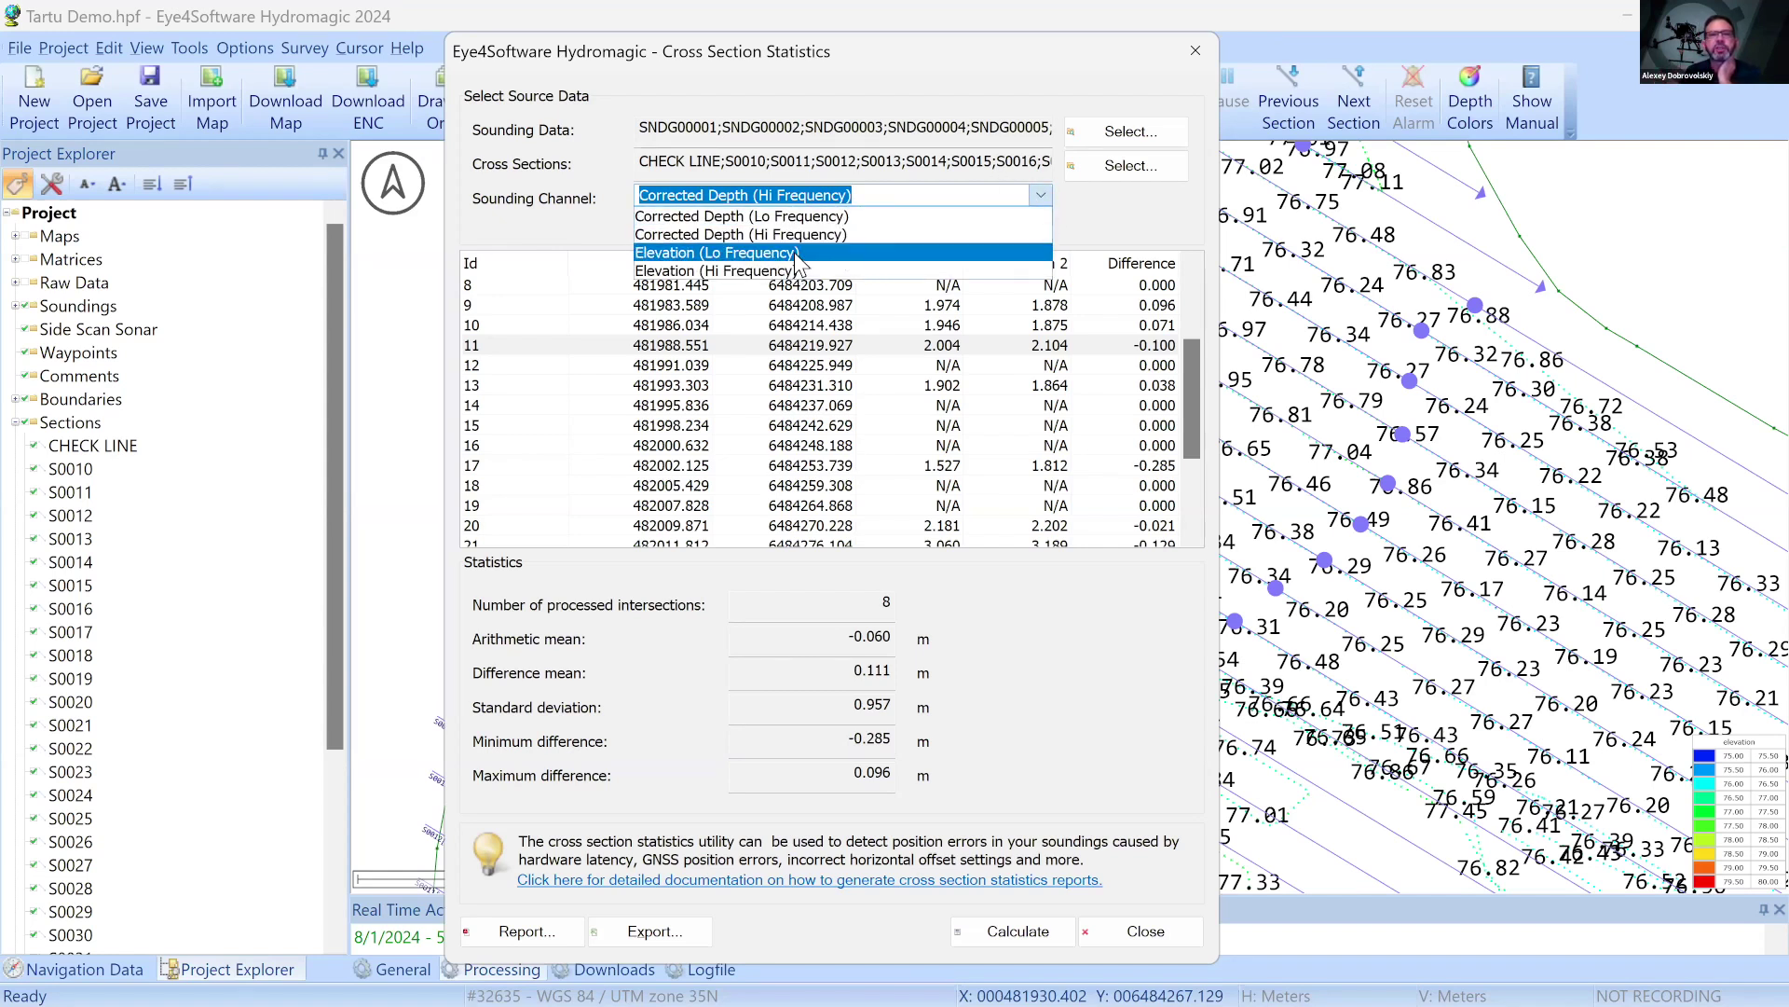
click(795, 253)
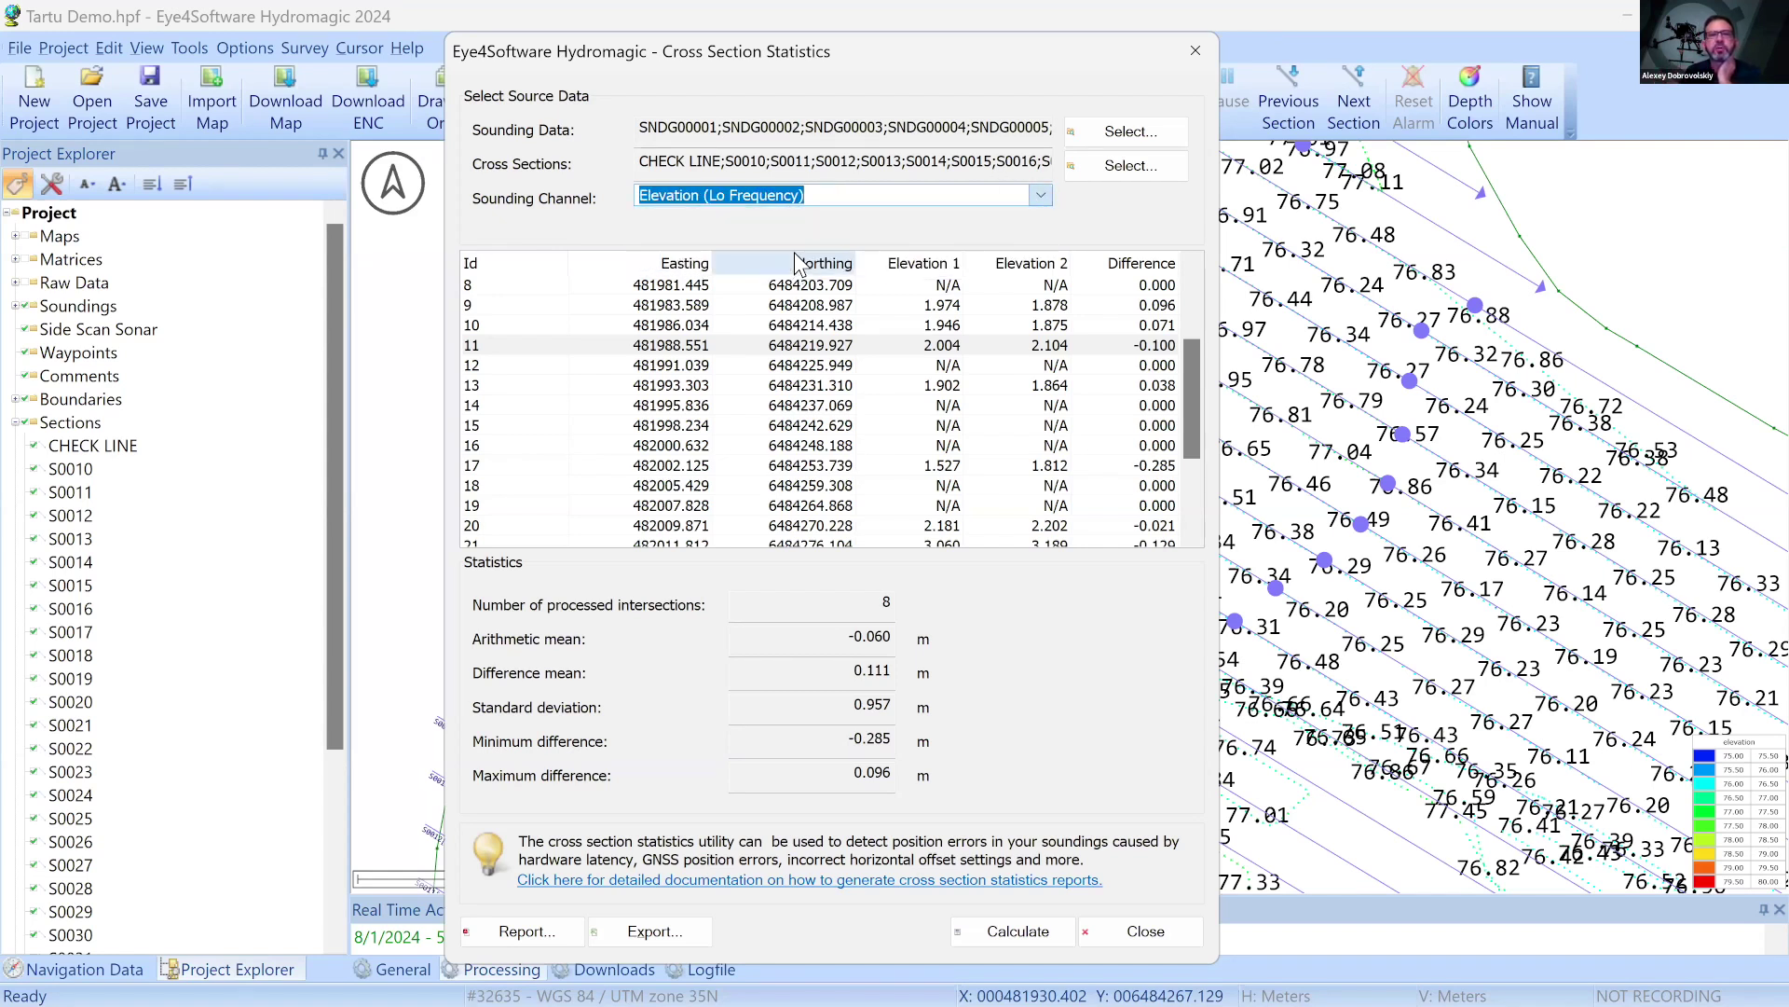
click(1016, 932)
Compare the elevation differences of intersections 9, 10 and 11 in the results list
click(1143, 464)
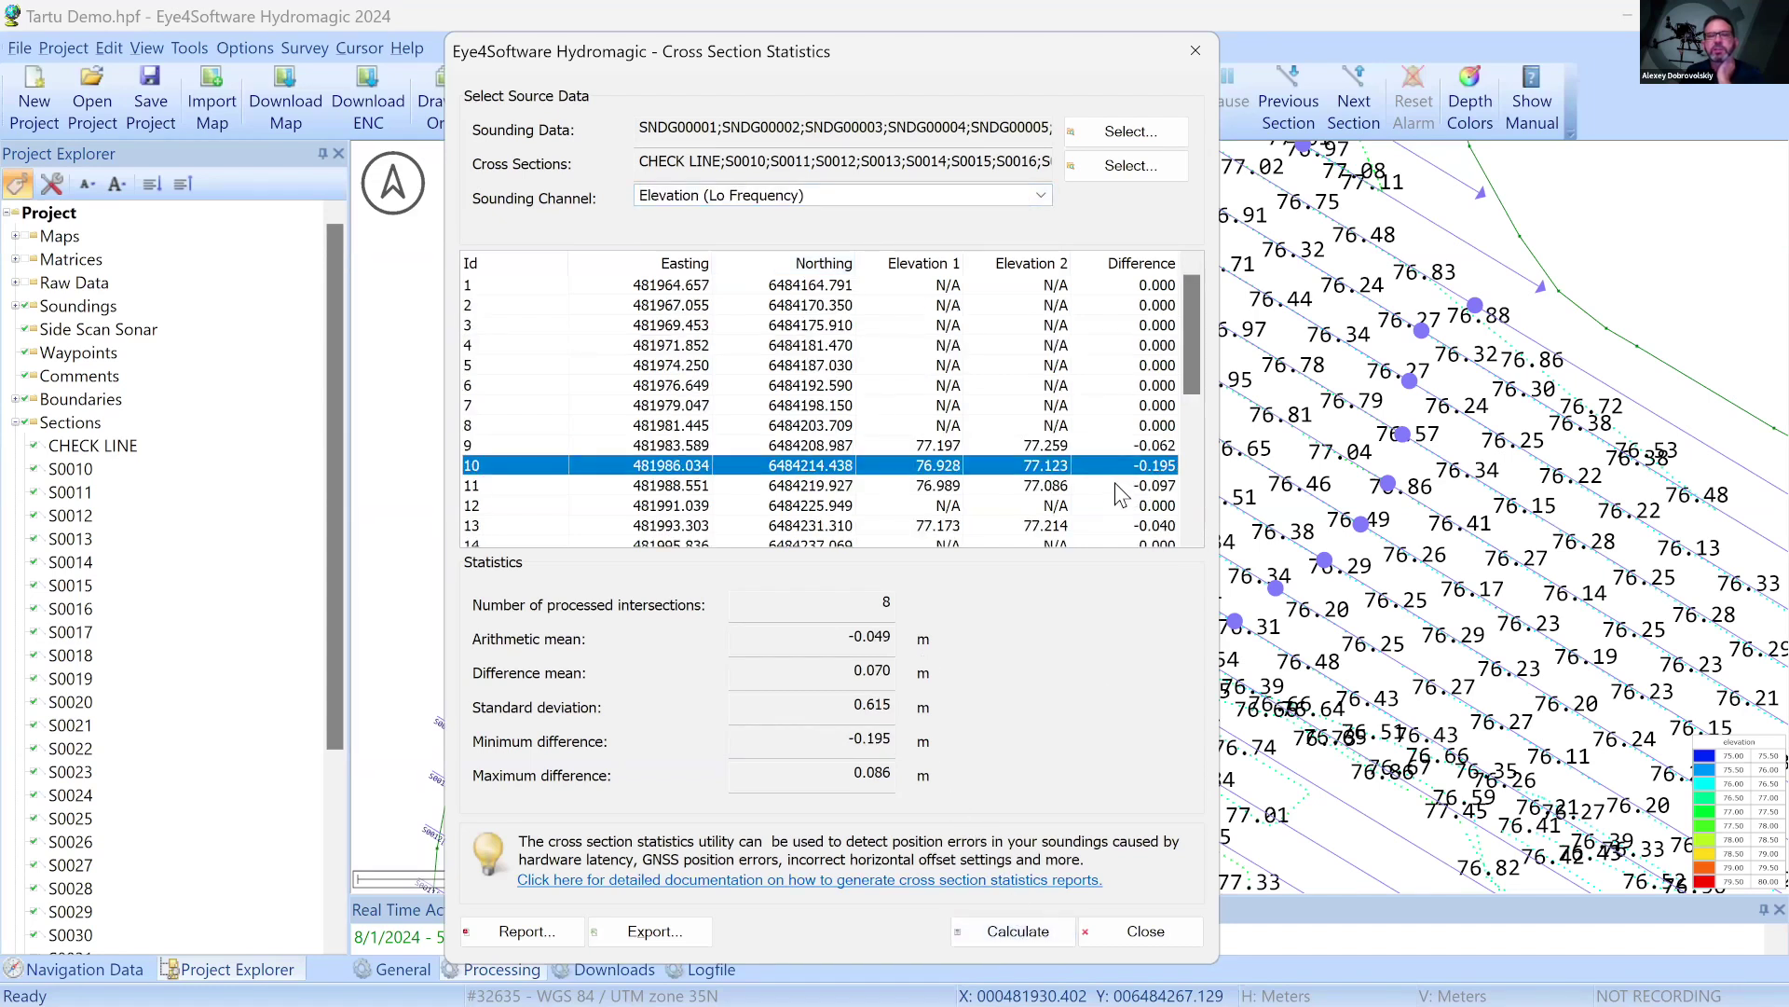
key(Up)
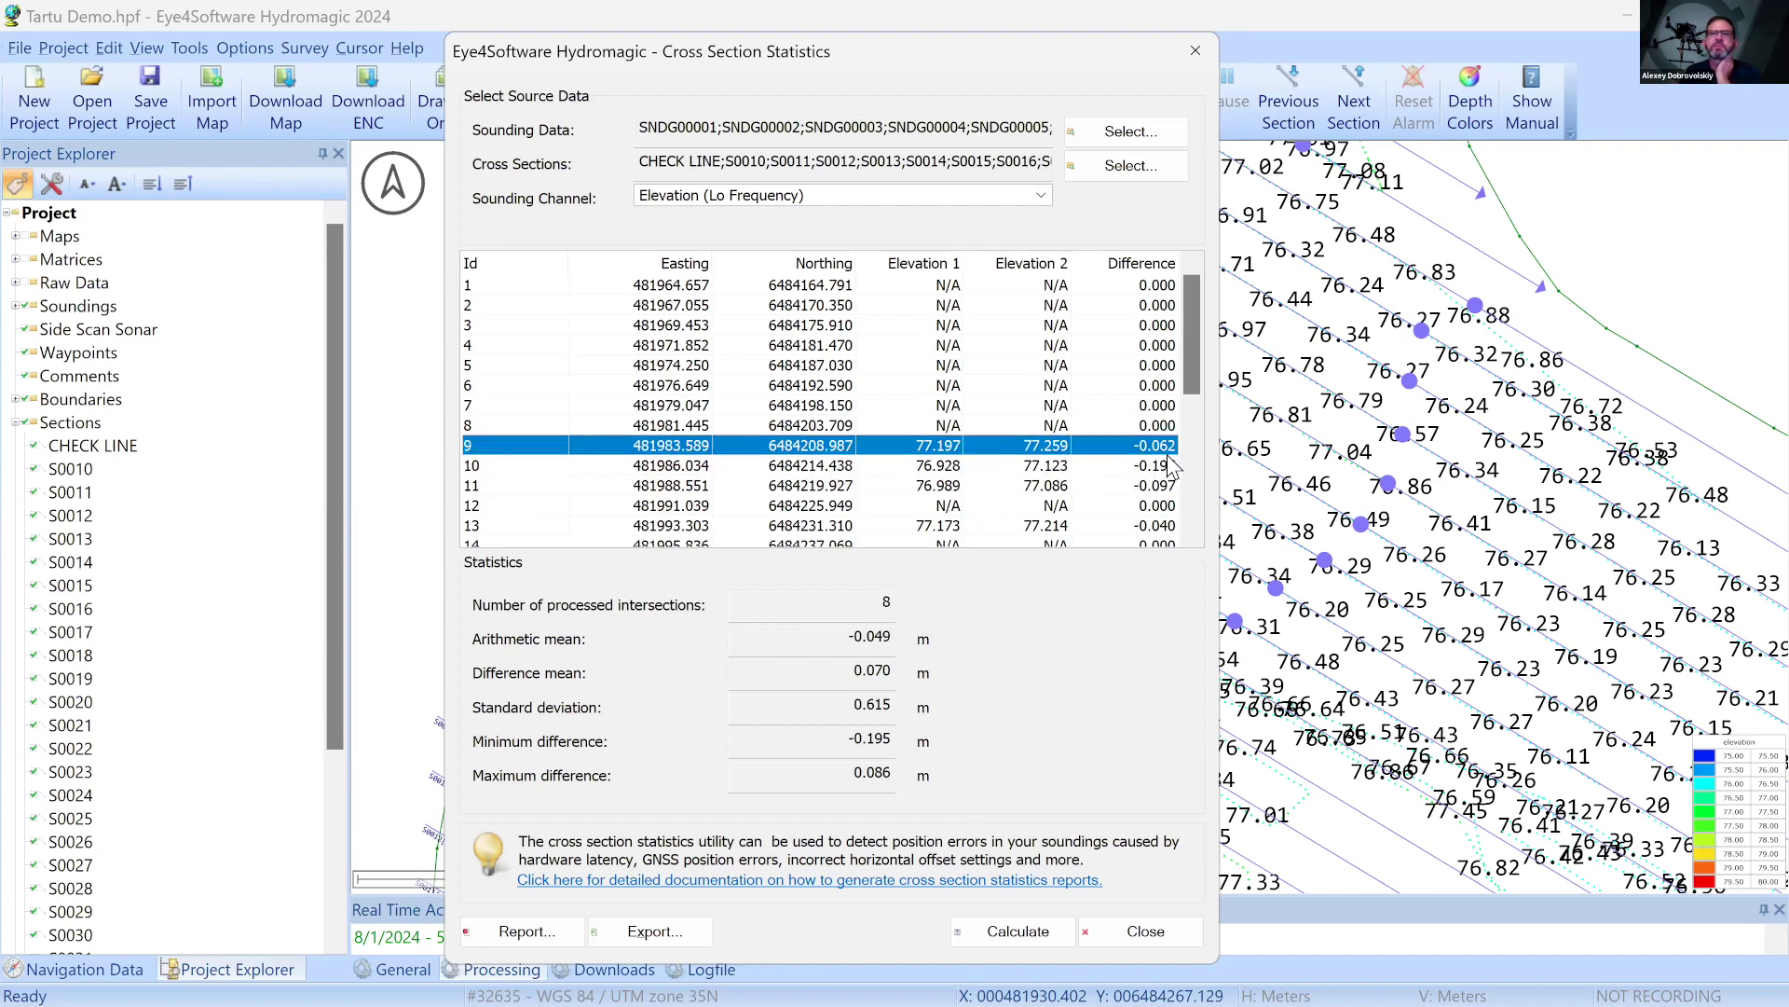
key(Down)
key(Down)
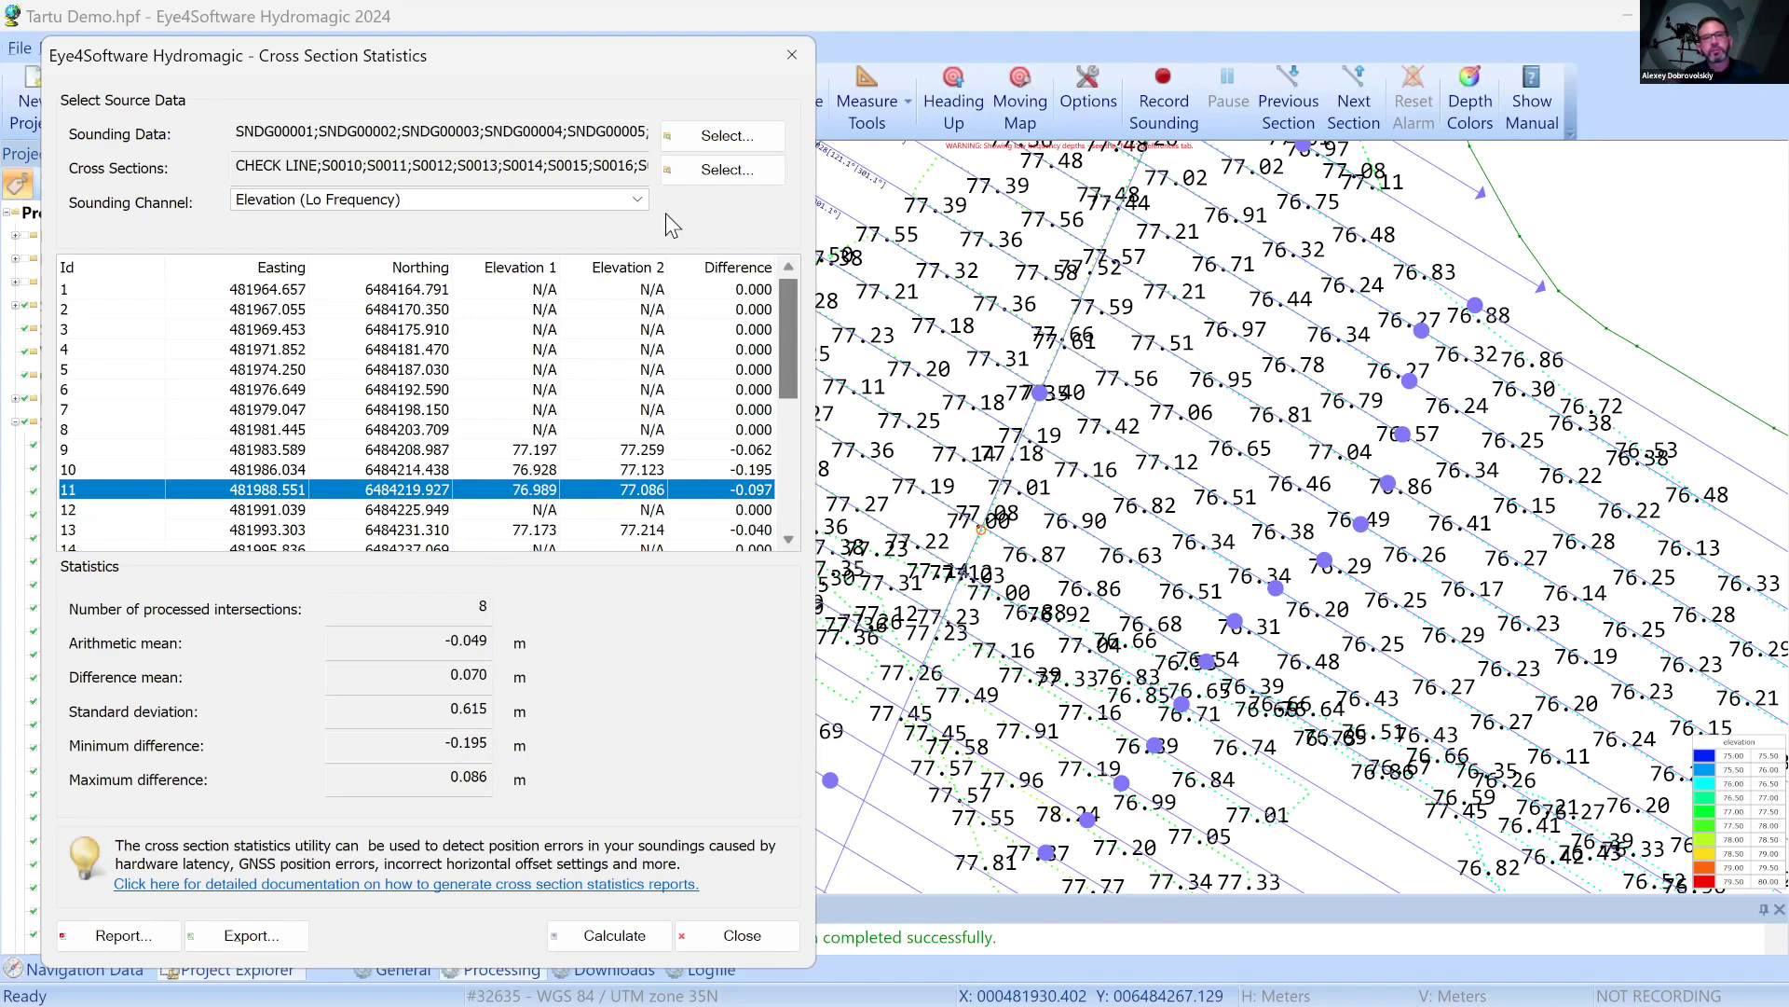
Move the statistics window aside and go back and forth through intersections 9 to 11 to locate them on the map
drag(581, 57, 575, 63)
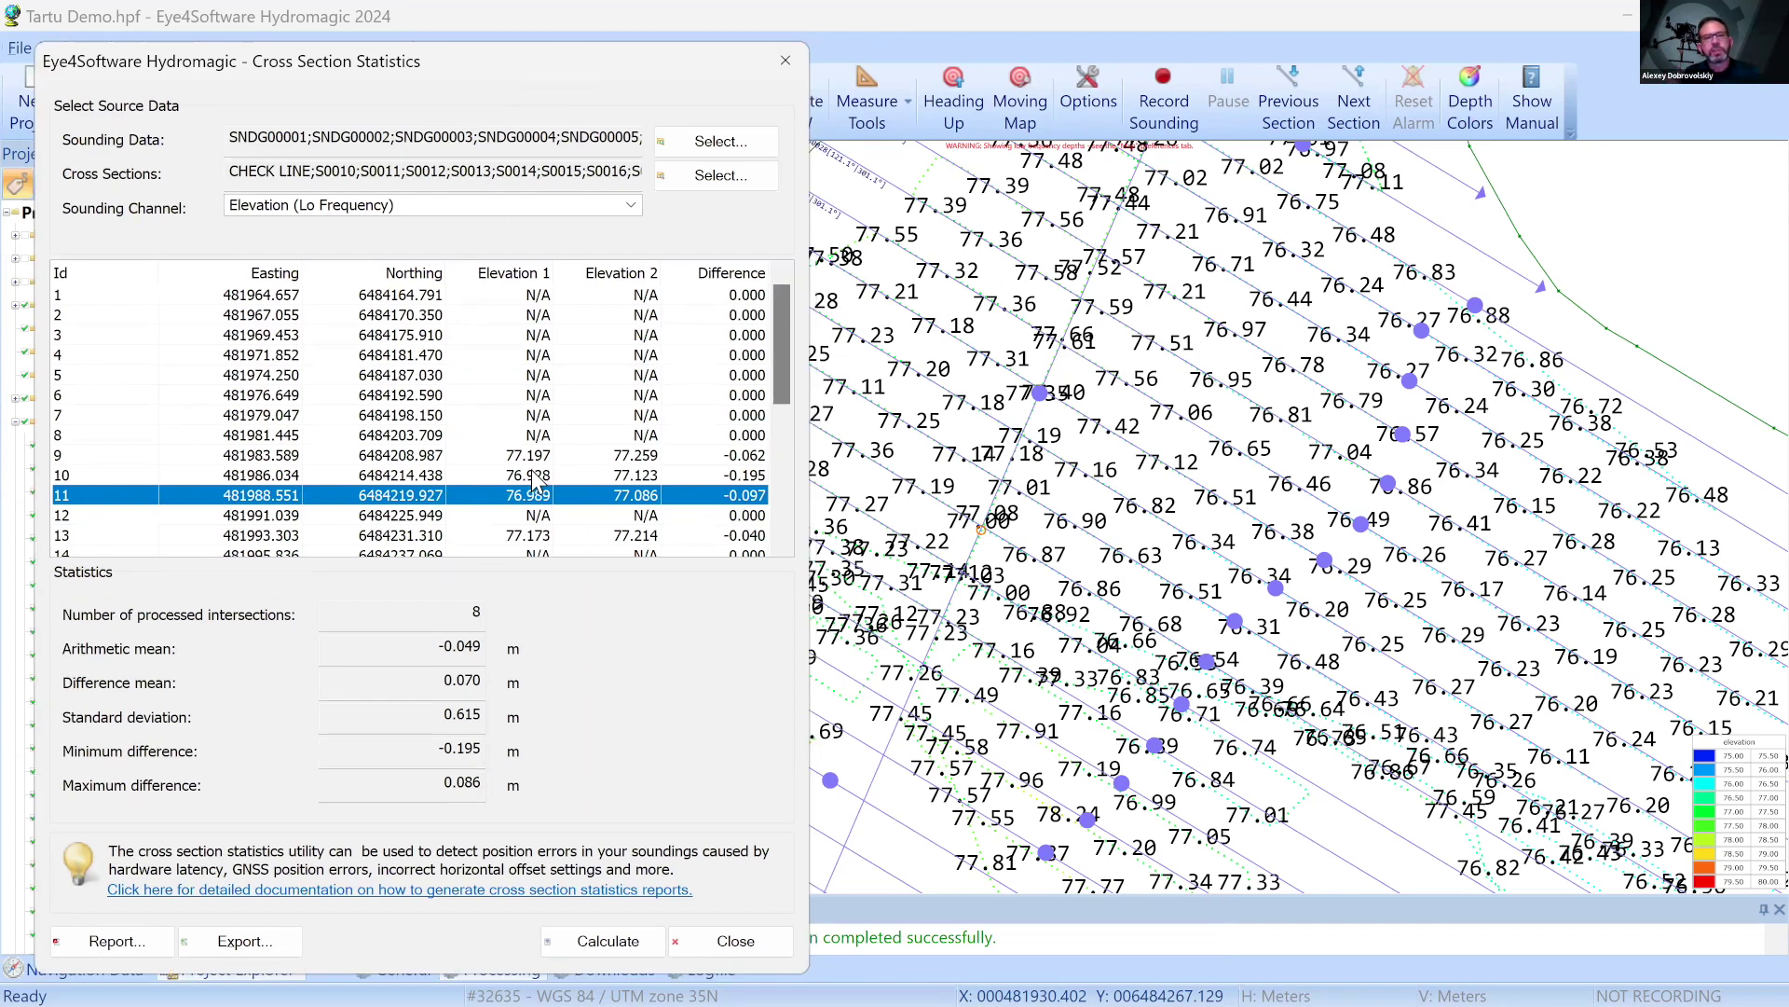
click(580, 485)
click(584, 496)
click(585, 484)
click(585, 497)
click(584, 482)
click(584, 499)
click(584, 484)
click(583, 501)
click(584, 482)
click(584, 463)
click(585, 483)
click(585, 502)
click(588, 483)
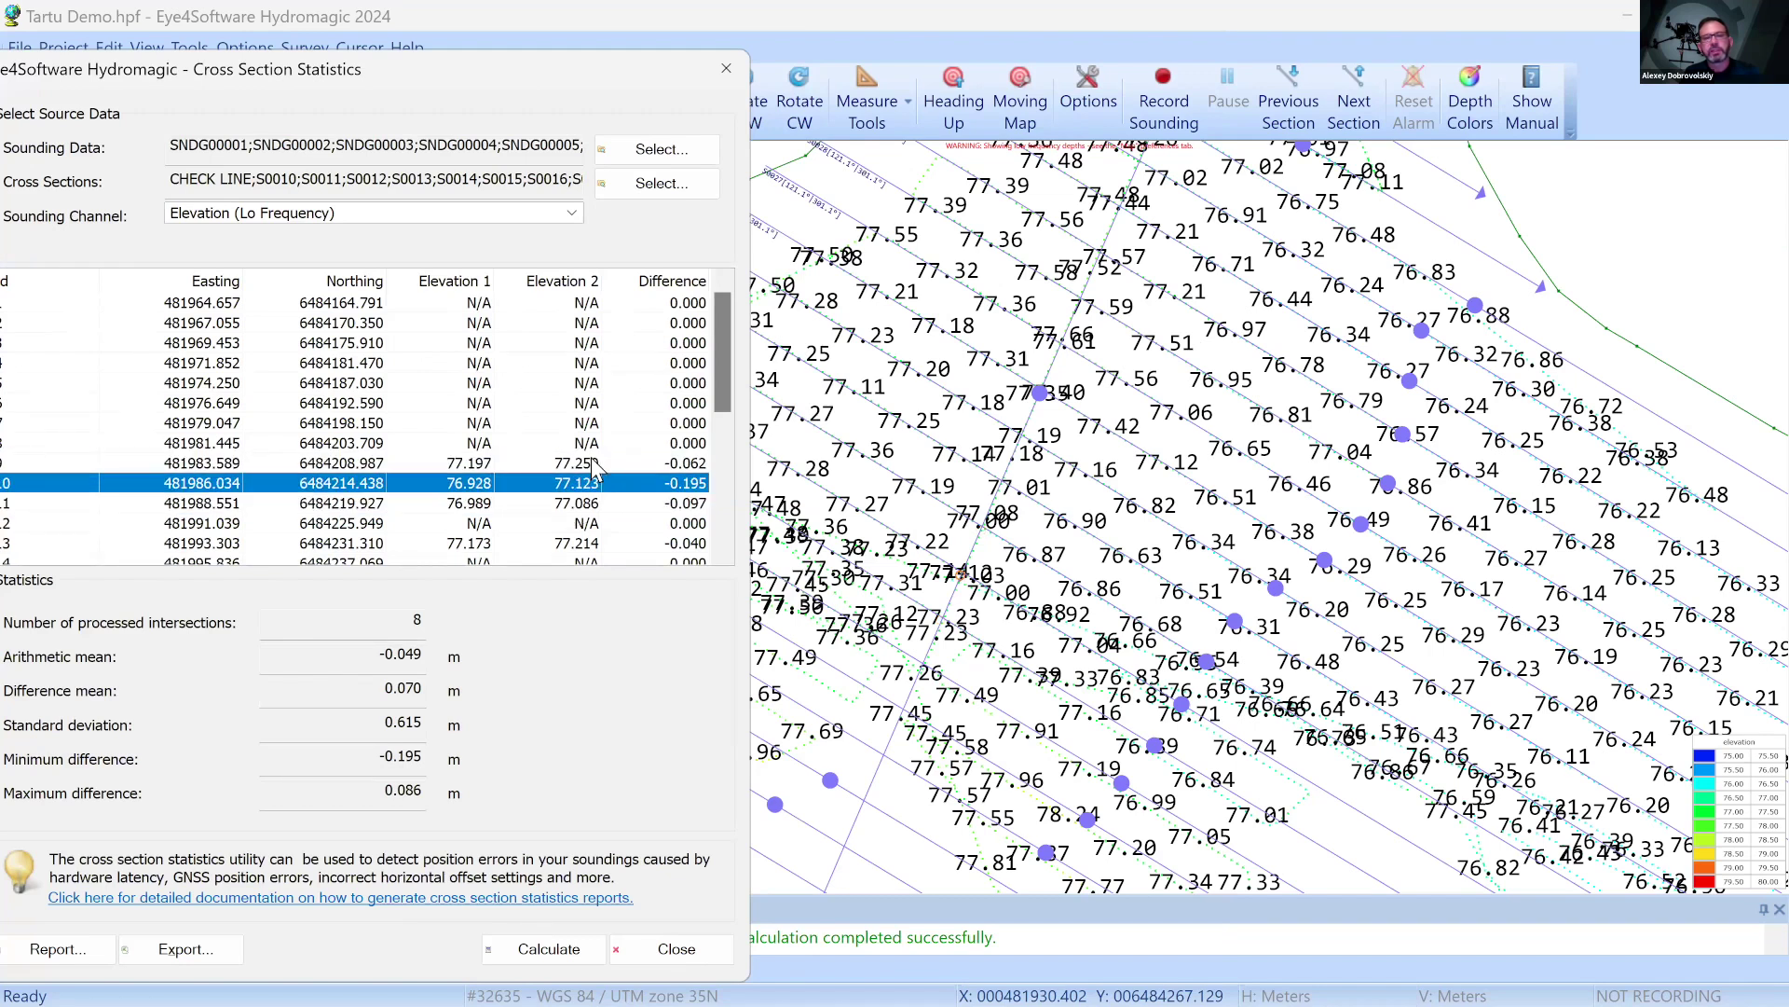
click(596, 466)
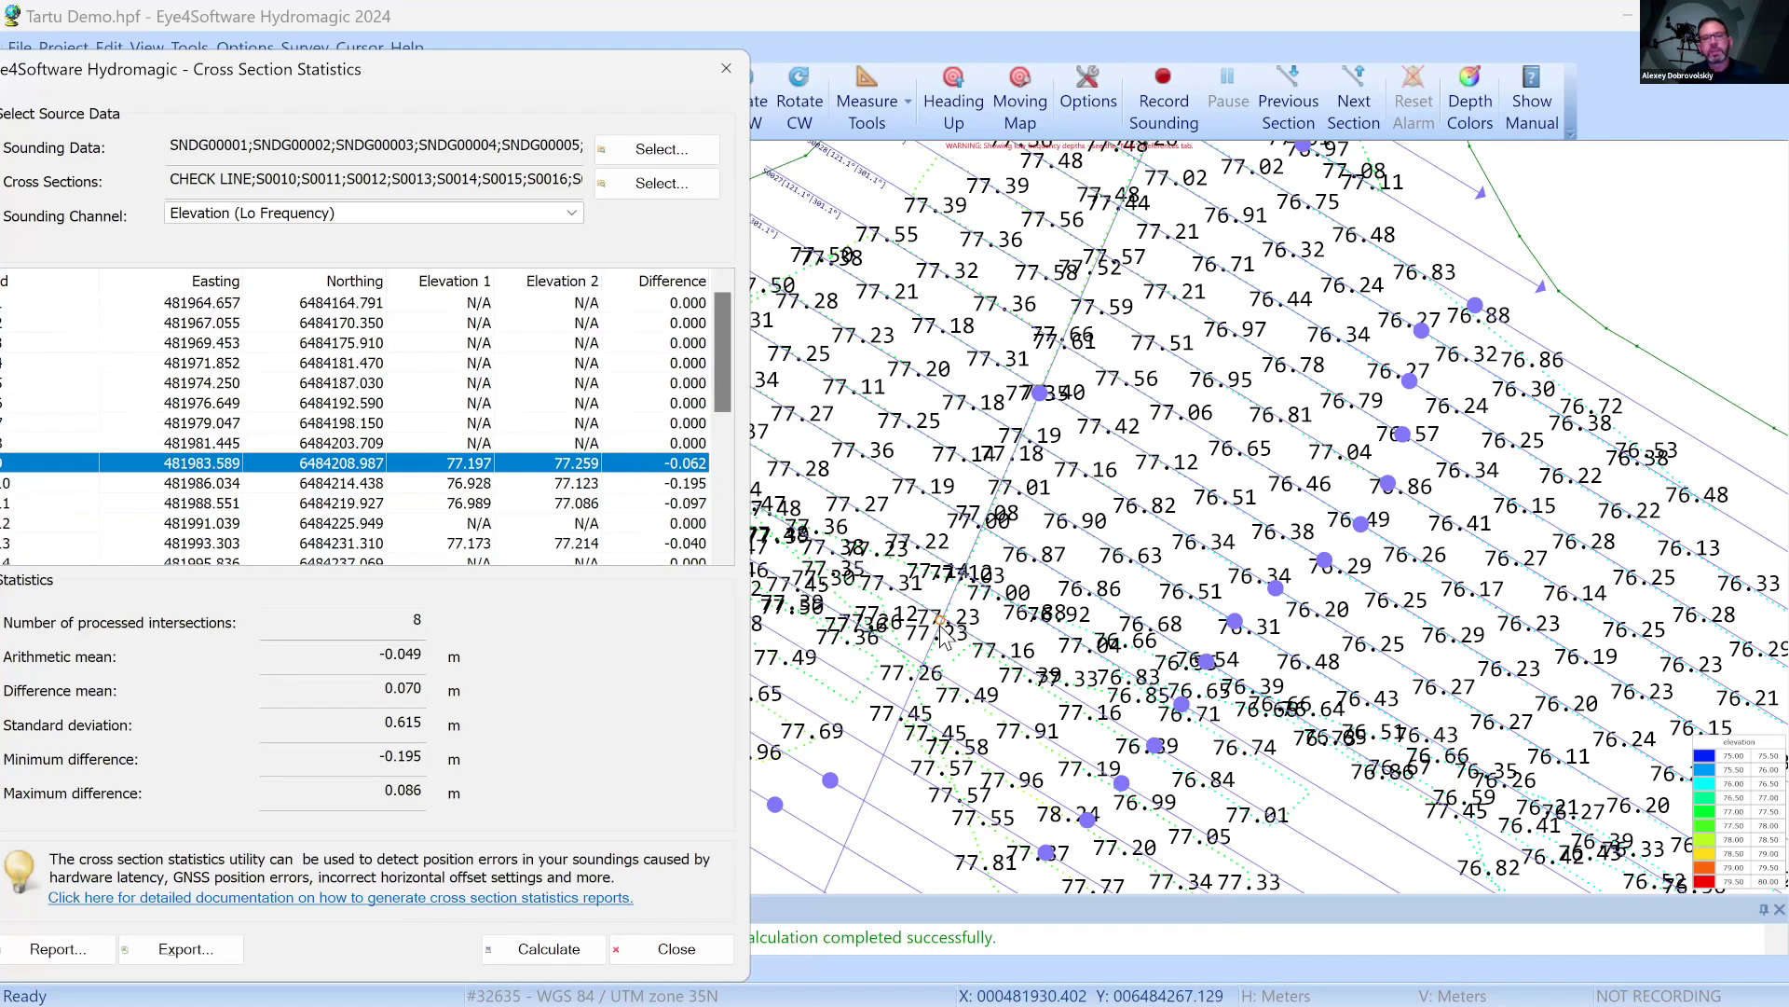
key(Down)
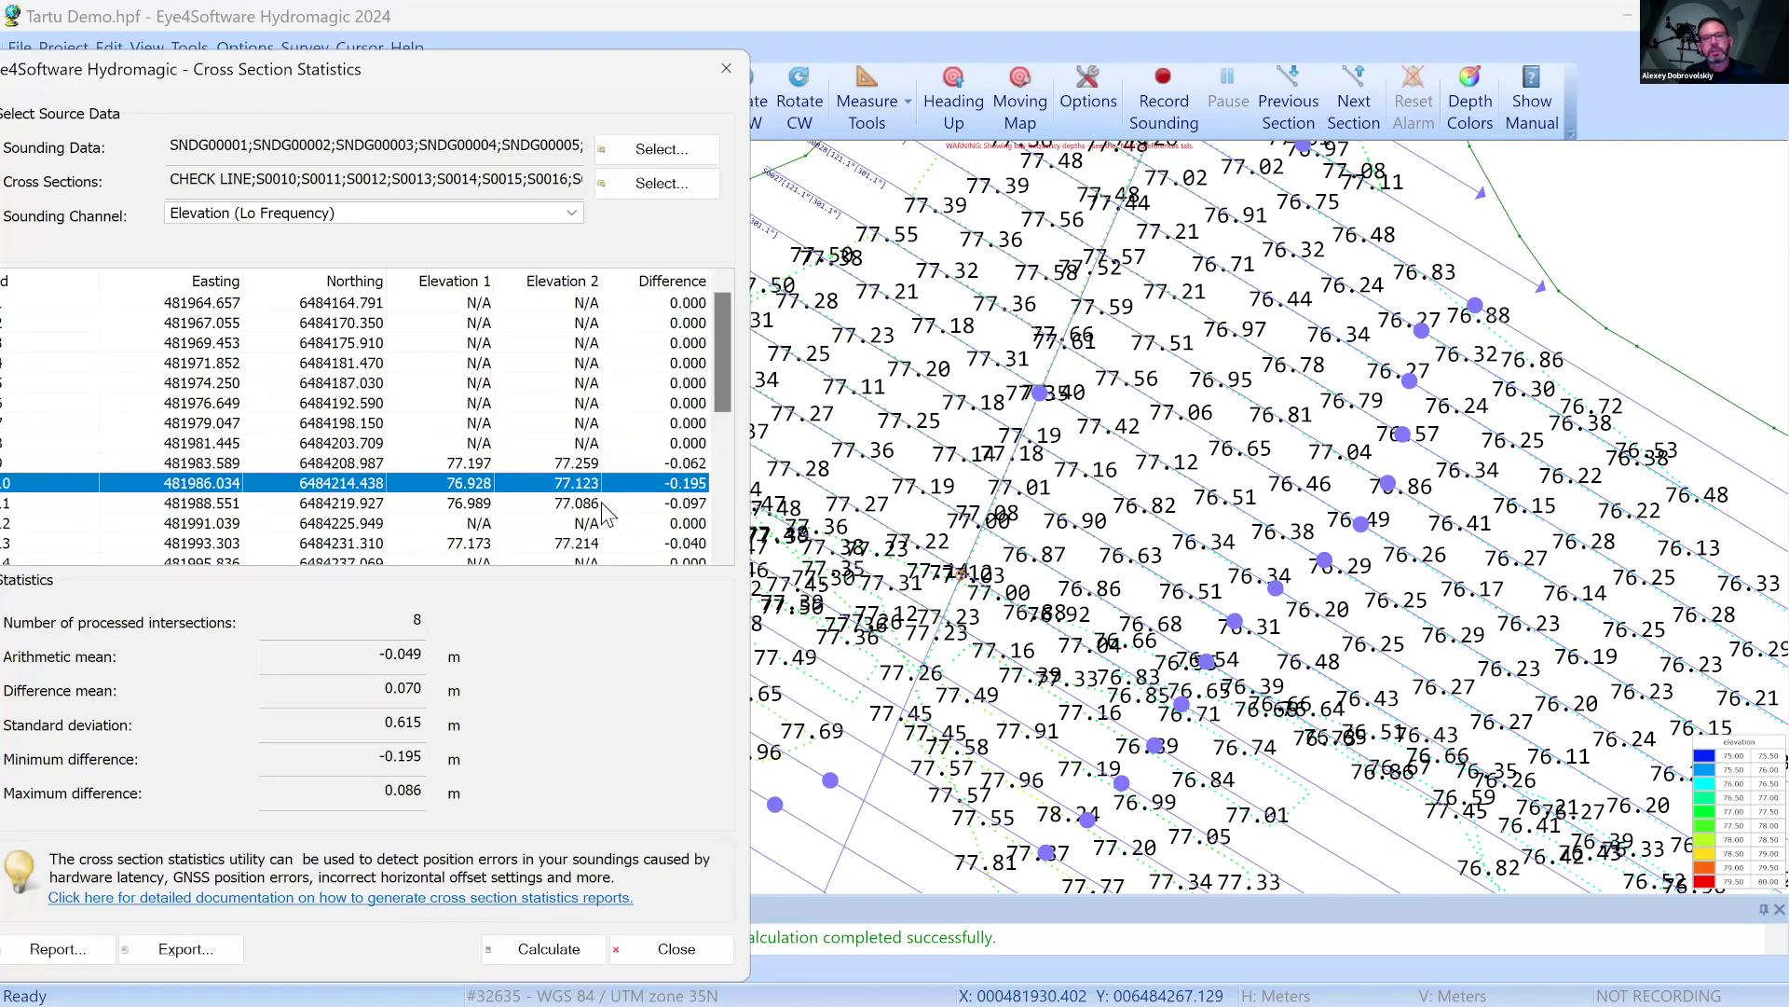
key(Down)
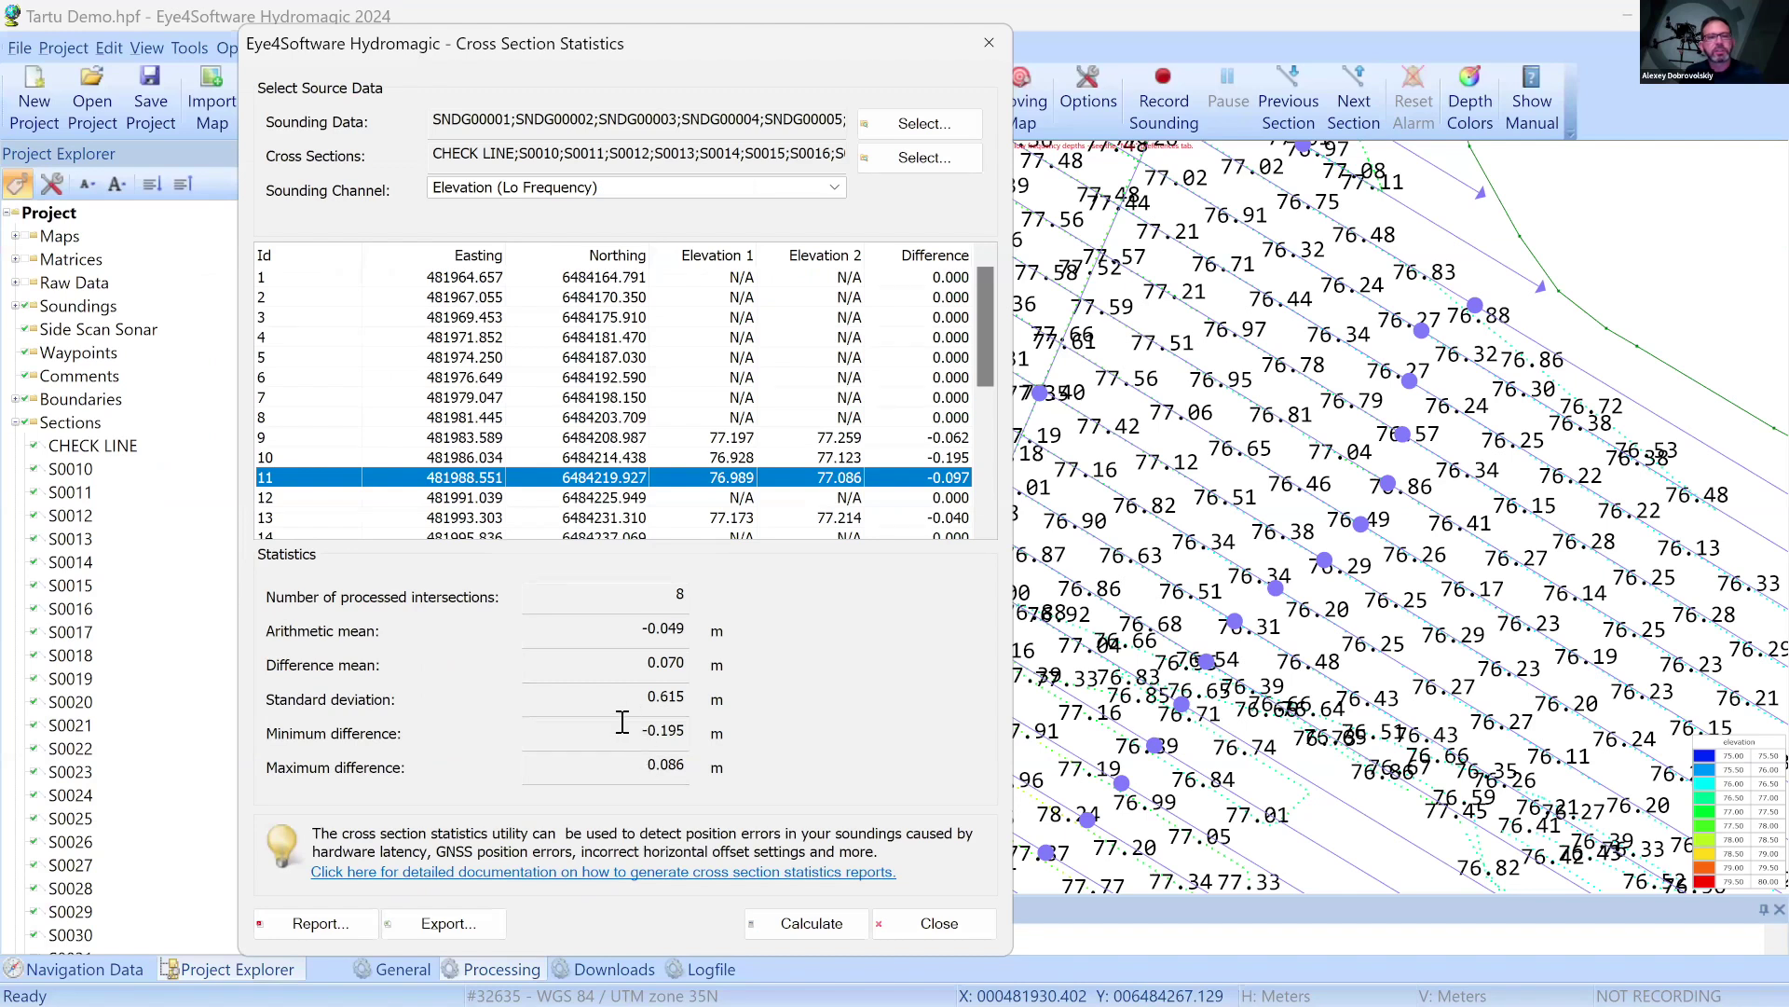
Examine the standard deviation and difference mean of the elevation statistics
click(631, 699)
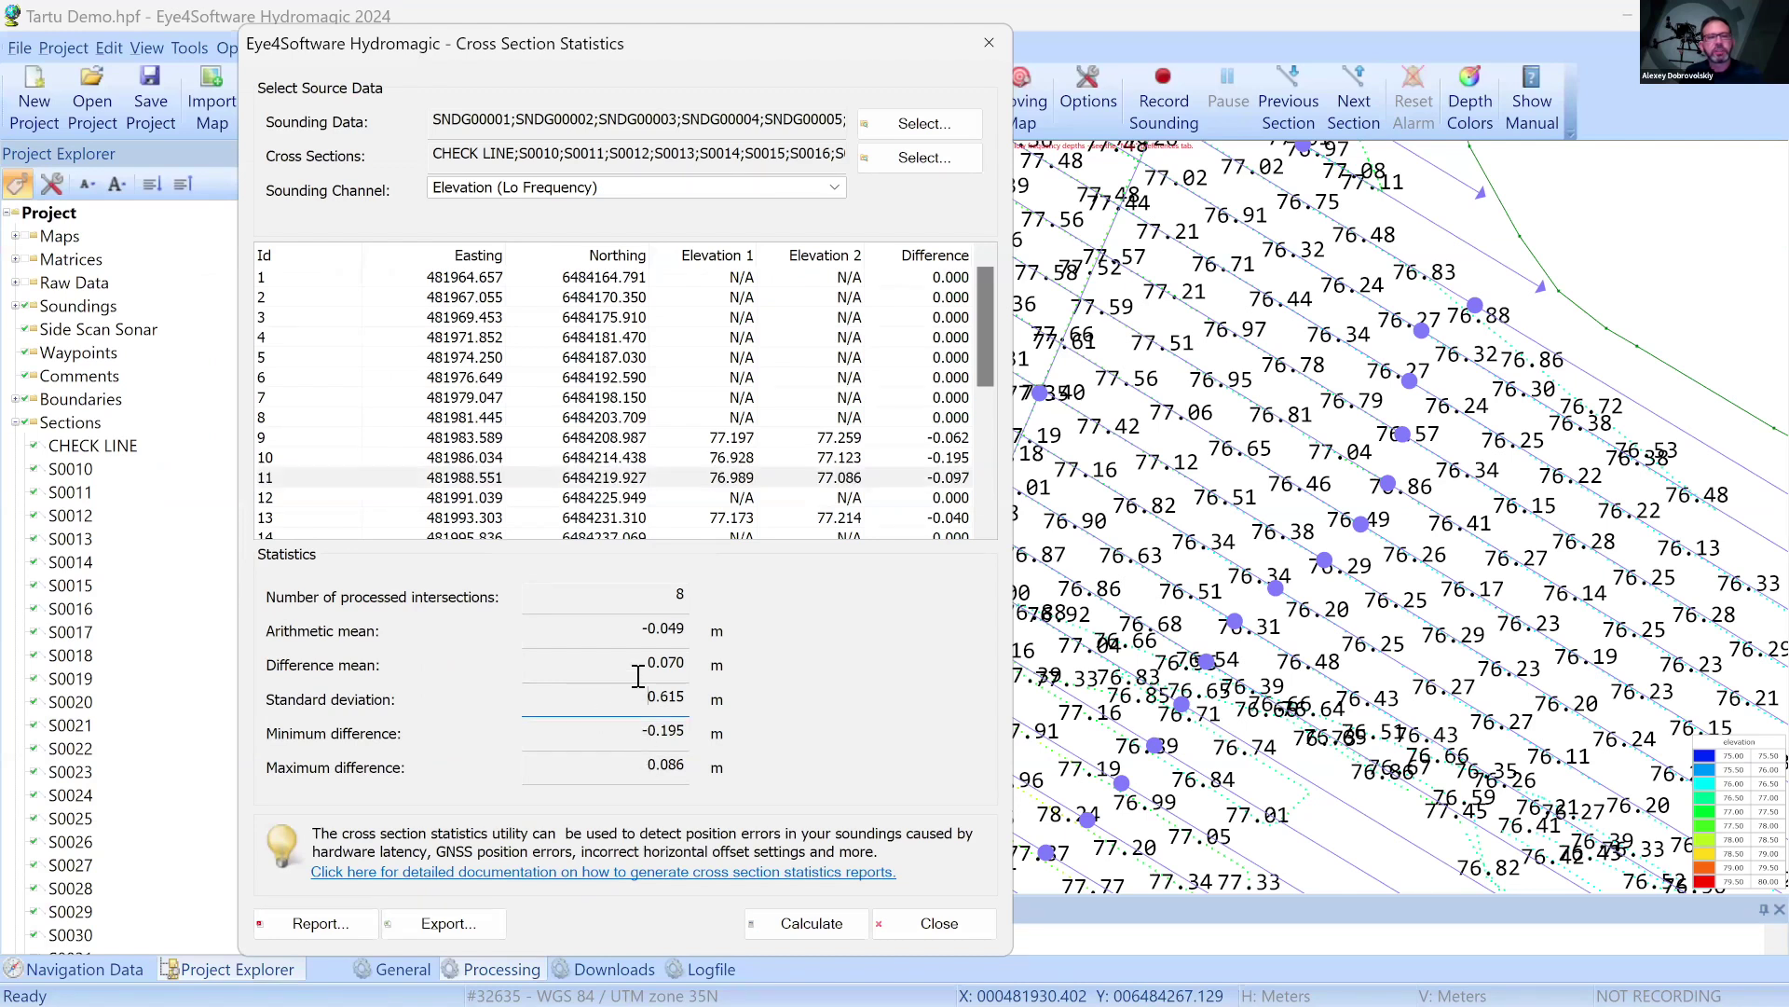
drag(636, 667, 695, 666)
drag(708, 42, 606, 87)
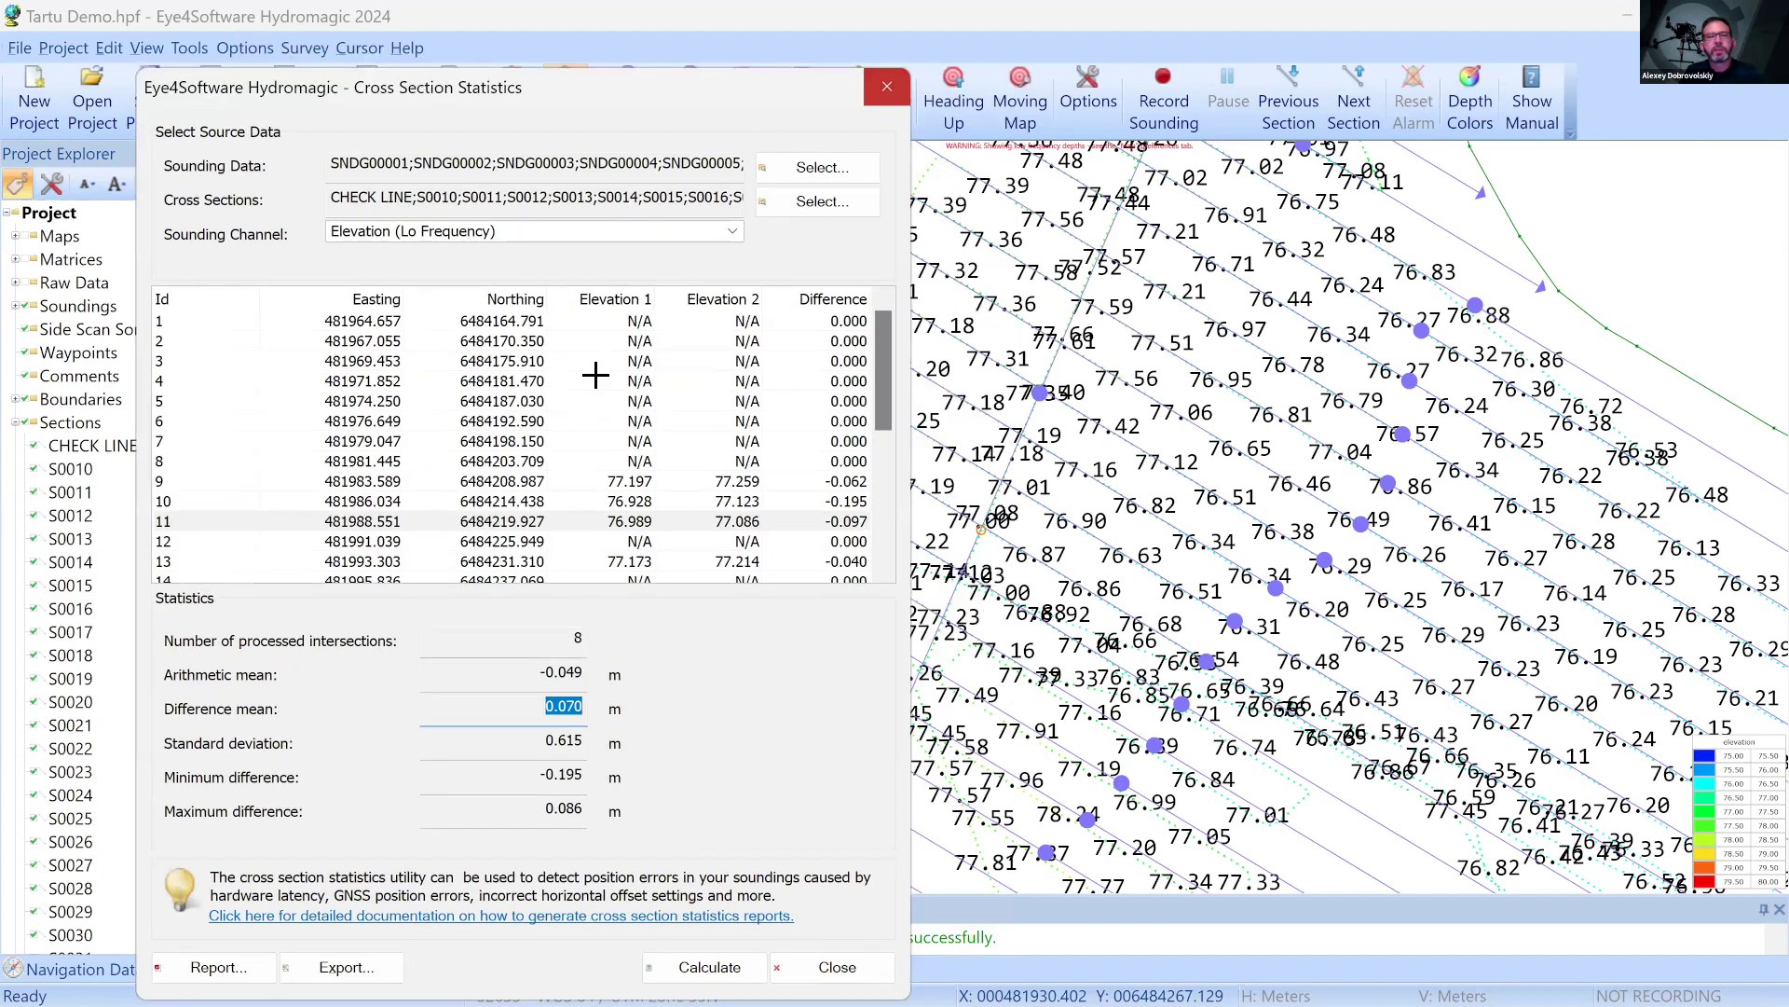
Close the cross section statistics and collapse the project's list of sections
click(22, 430)
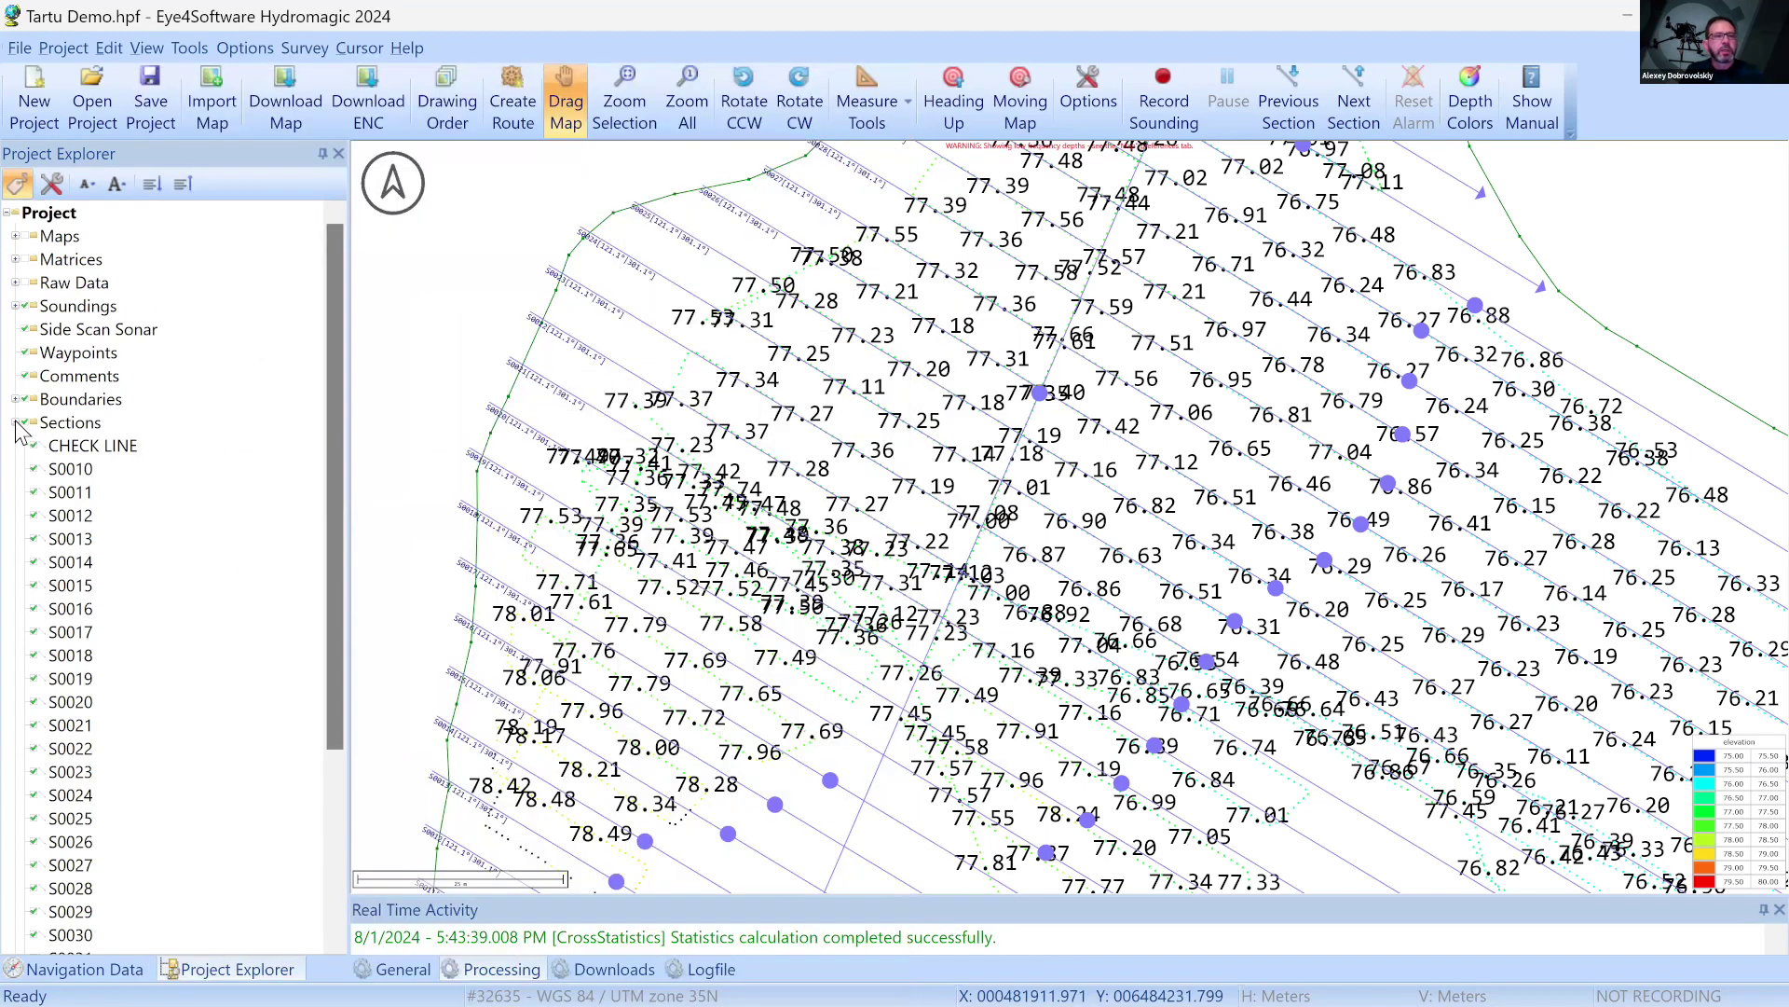
click(16, 423)
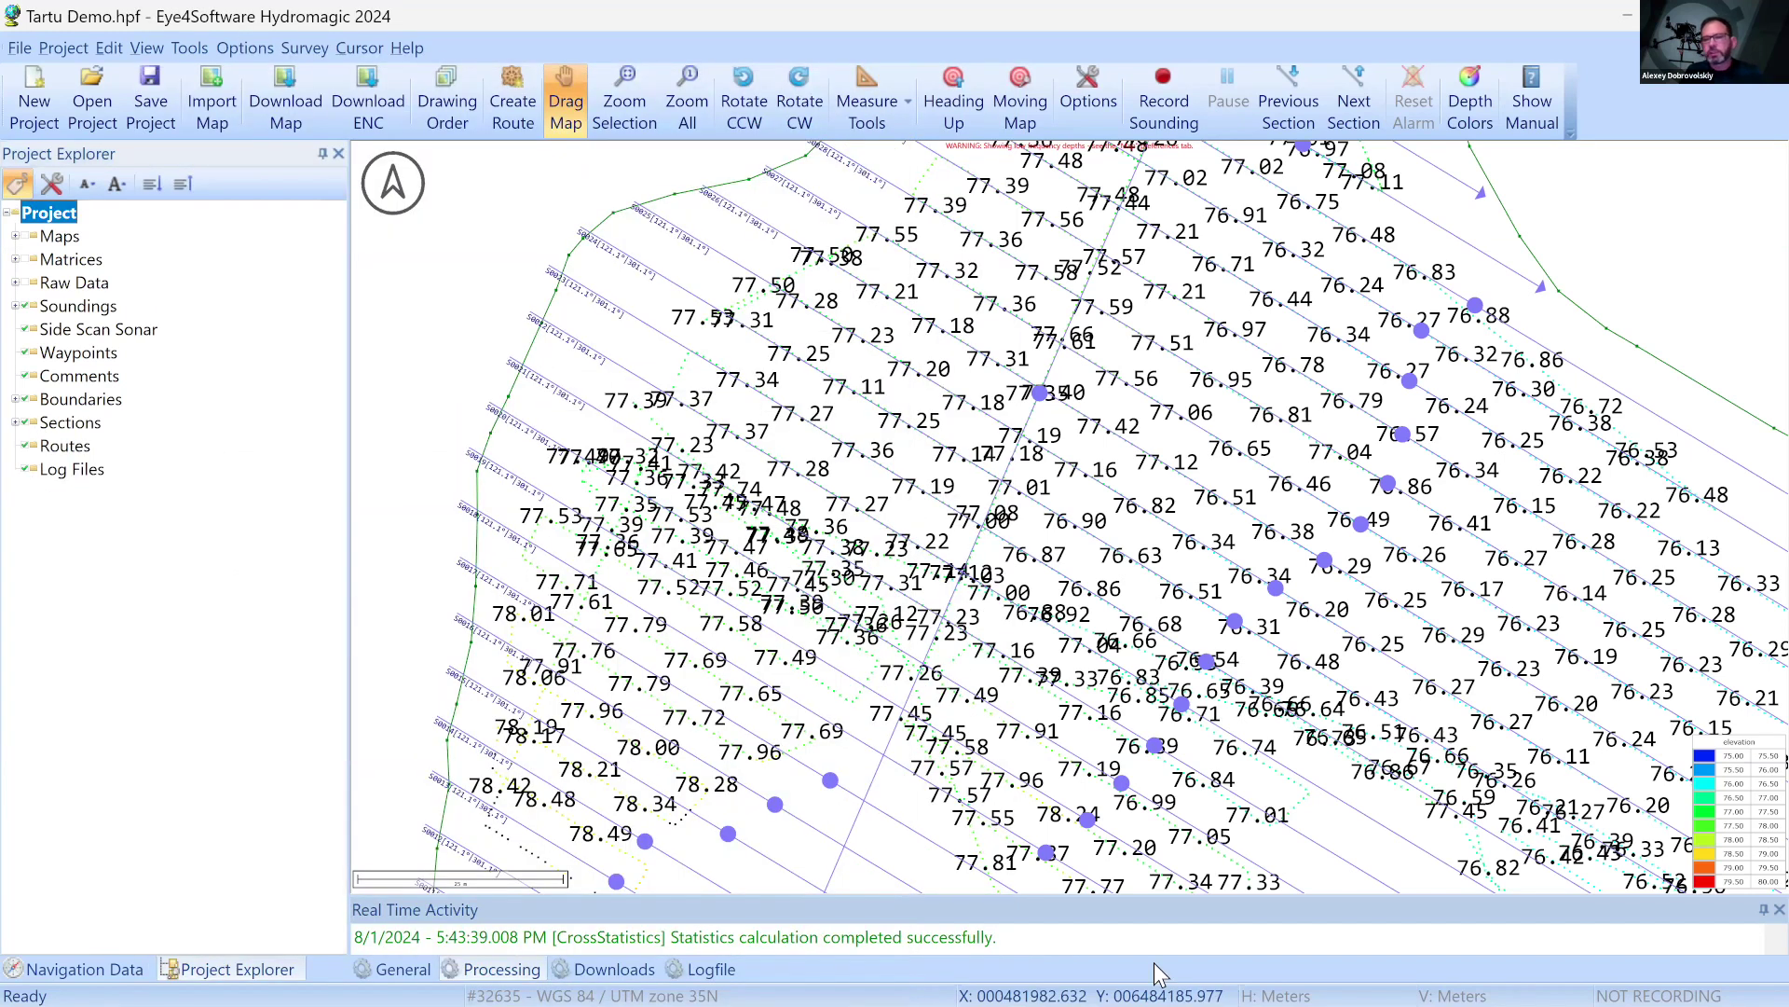
key(super)
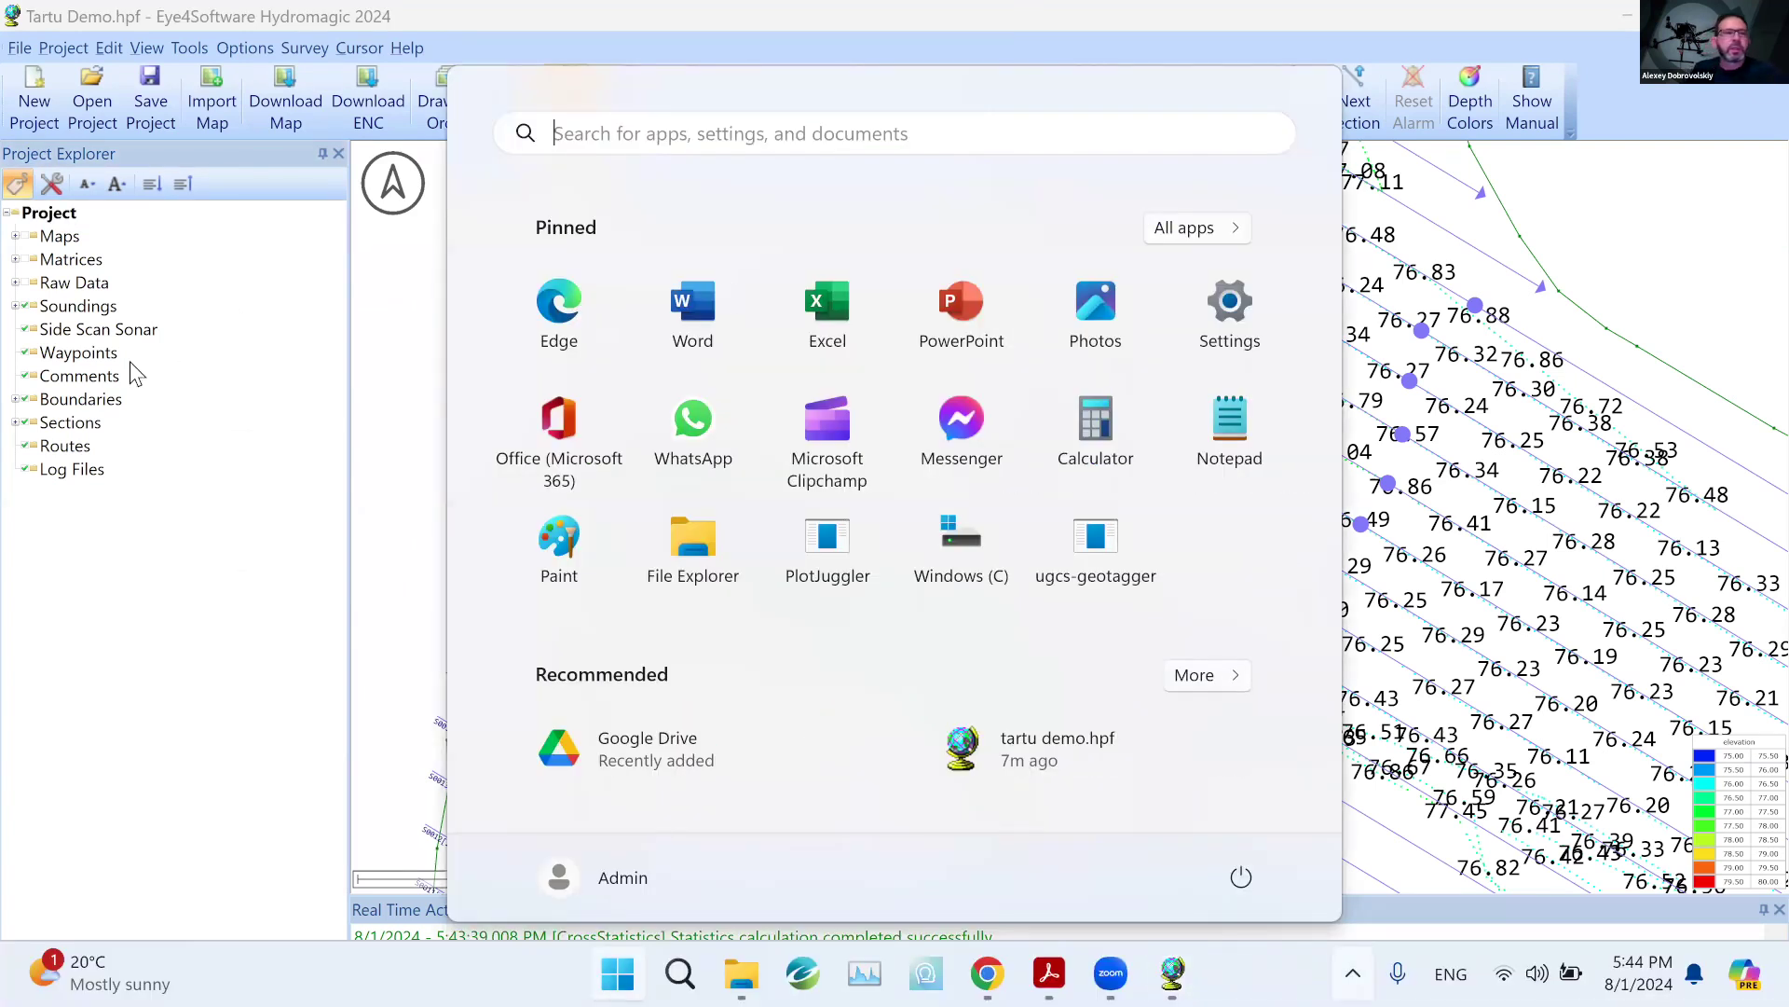
click(355, 383)
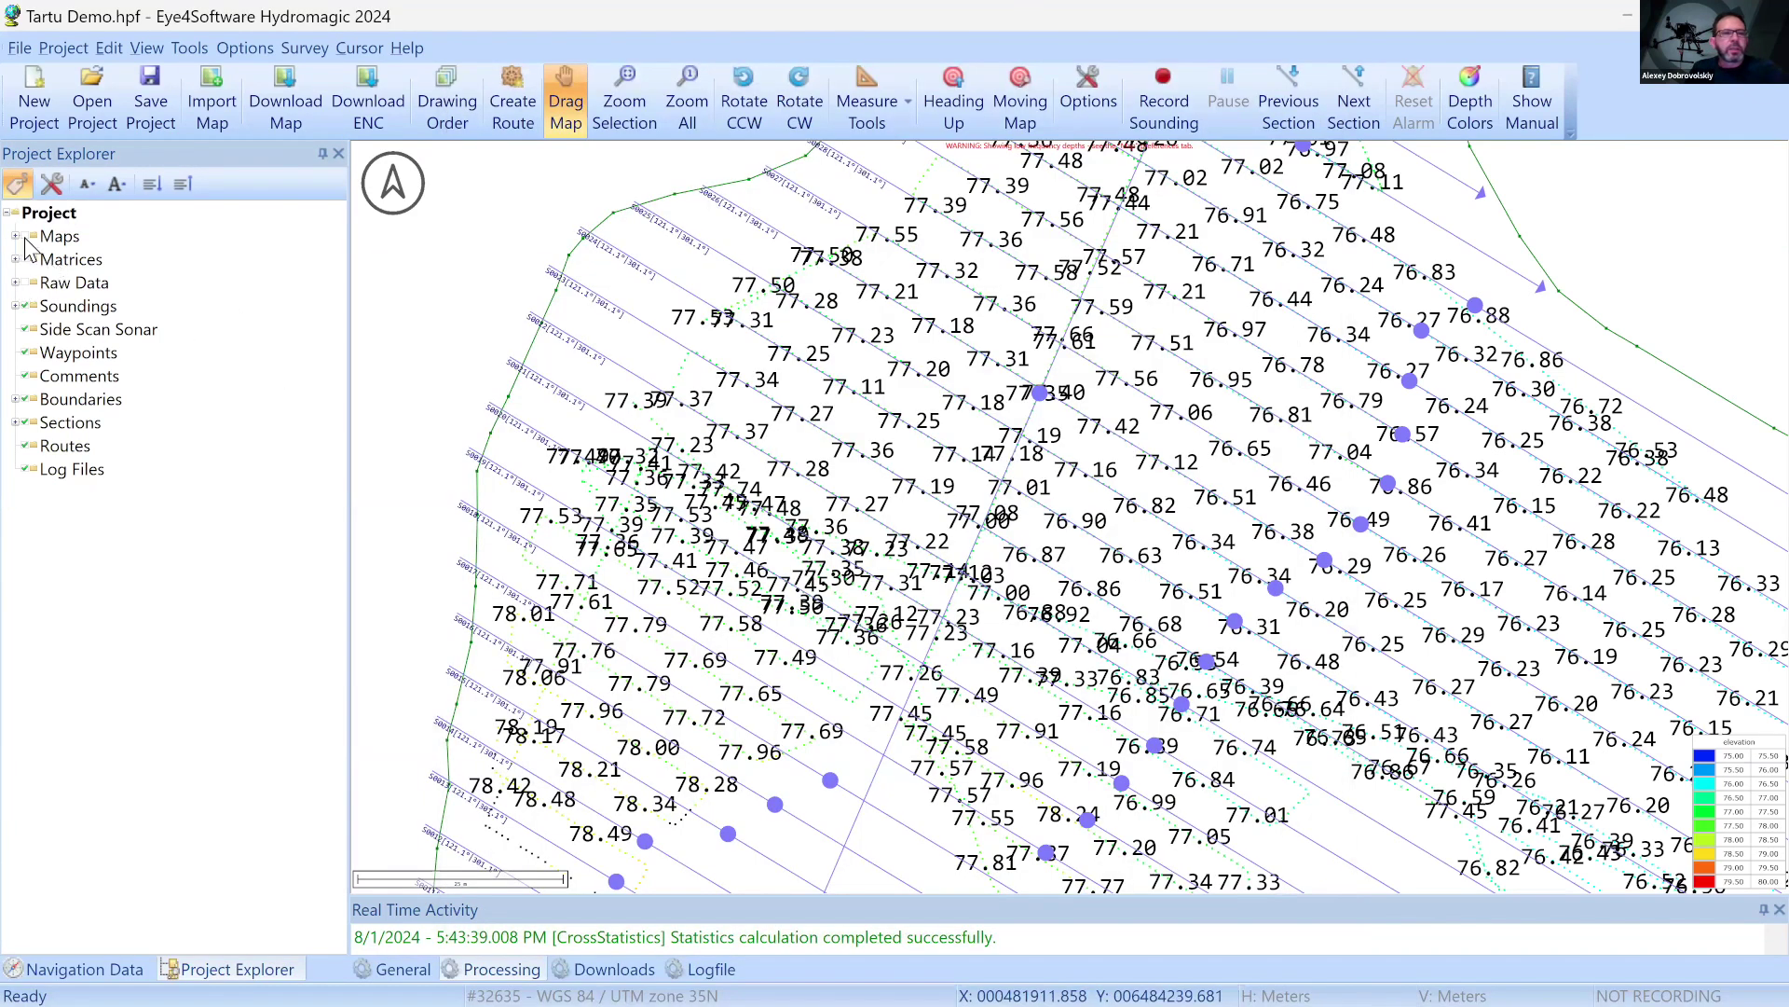
Show the project's maps beneath the soundings and view the pond with its surroundings
click(27, 236)
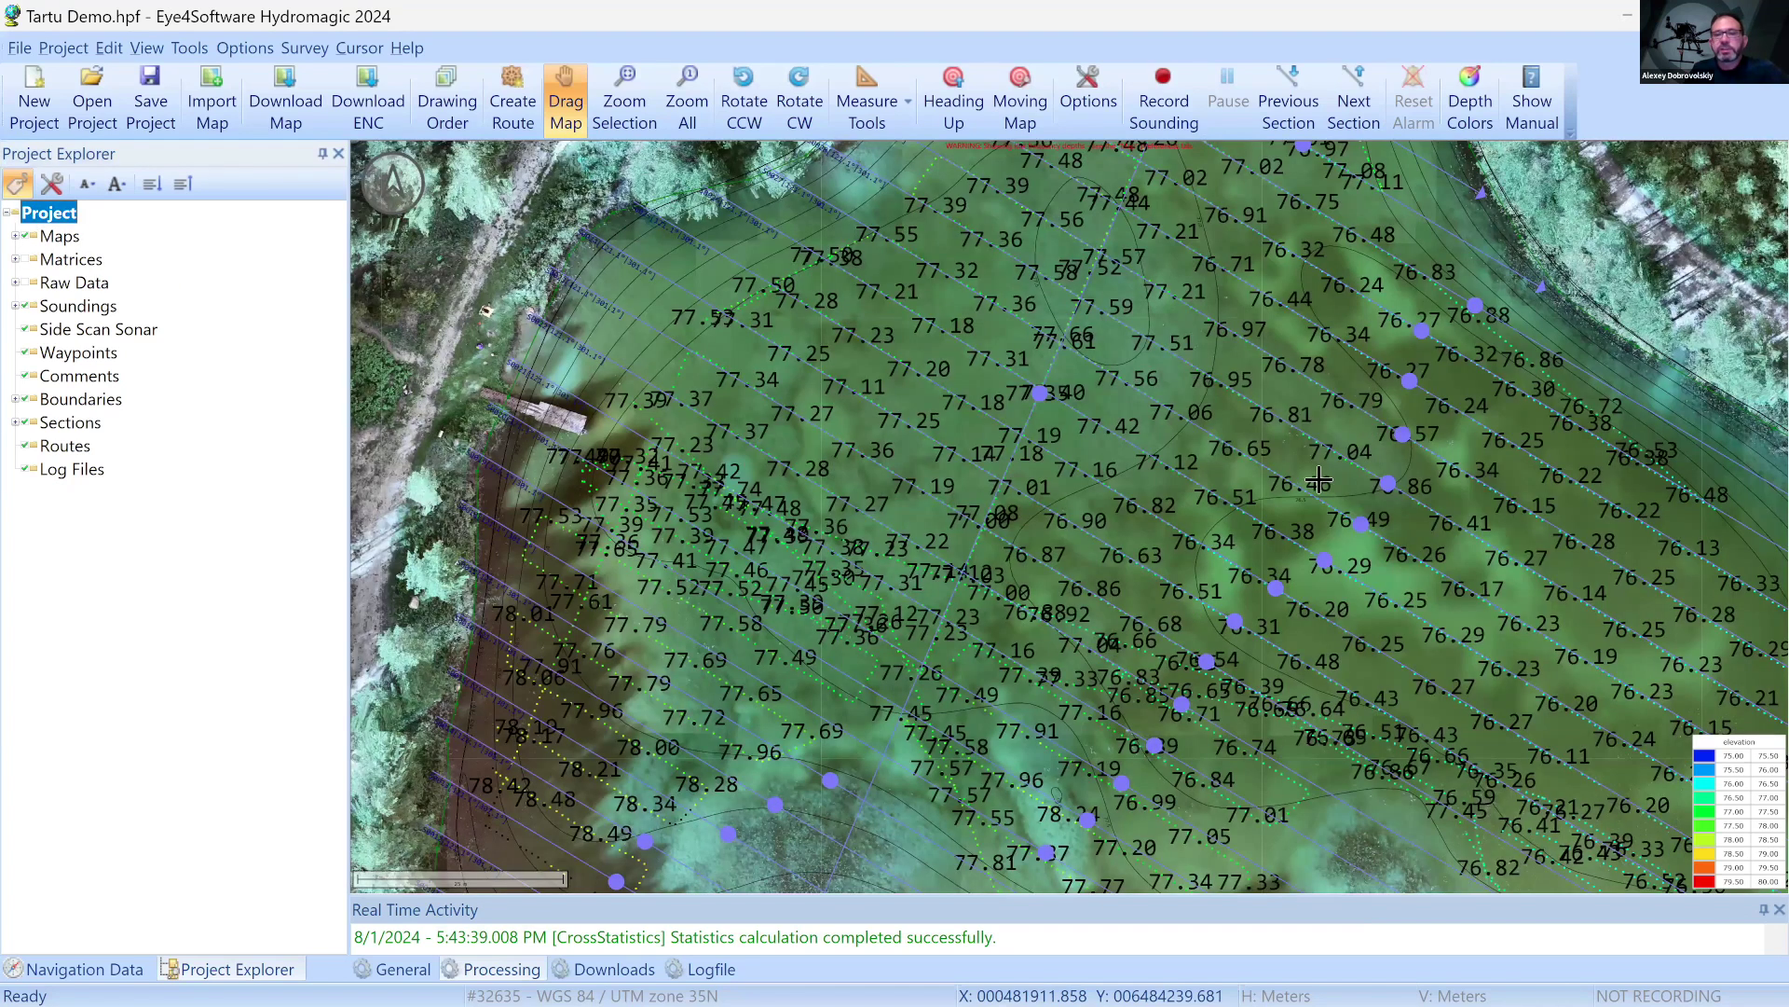
scroll(1315, 476, down, 2)
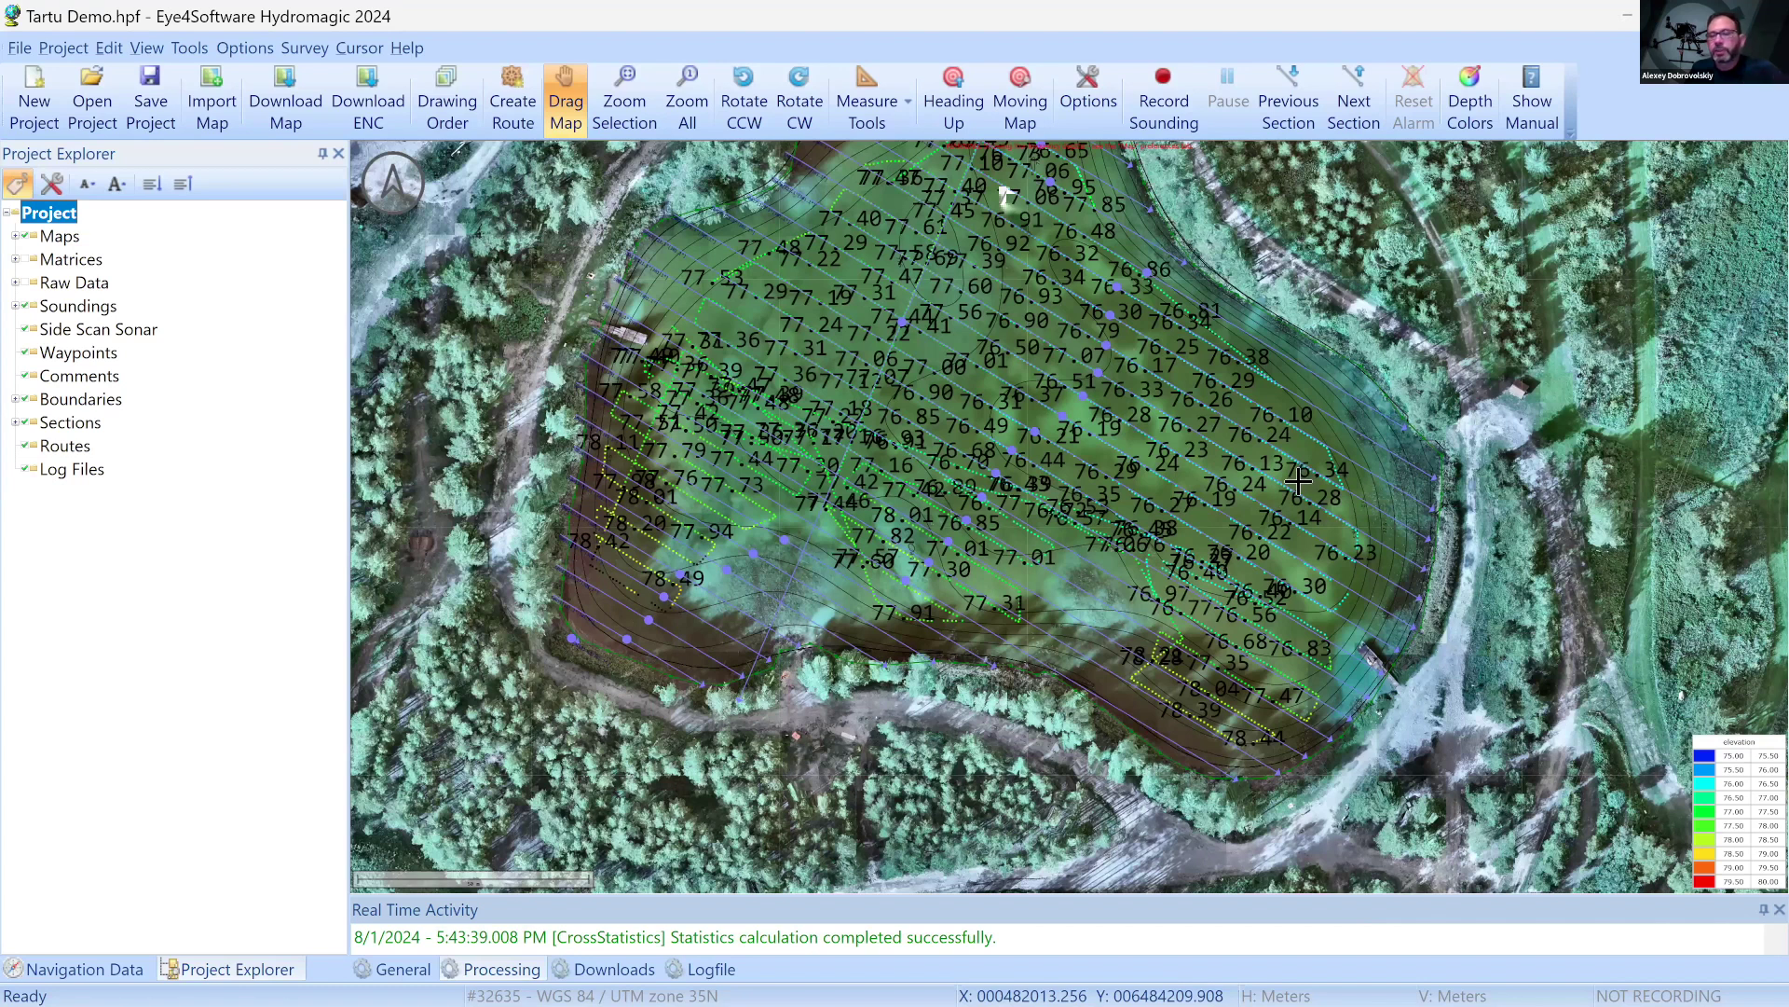
key(Up)
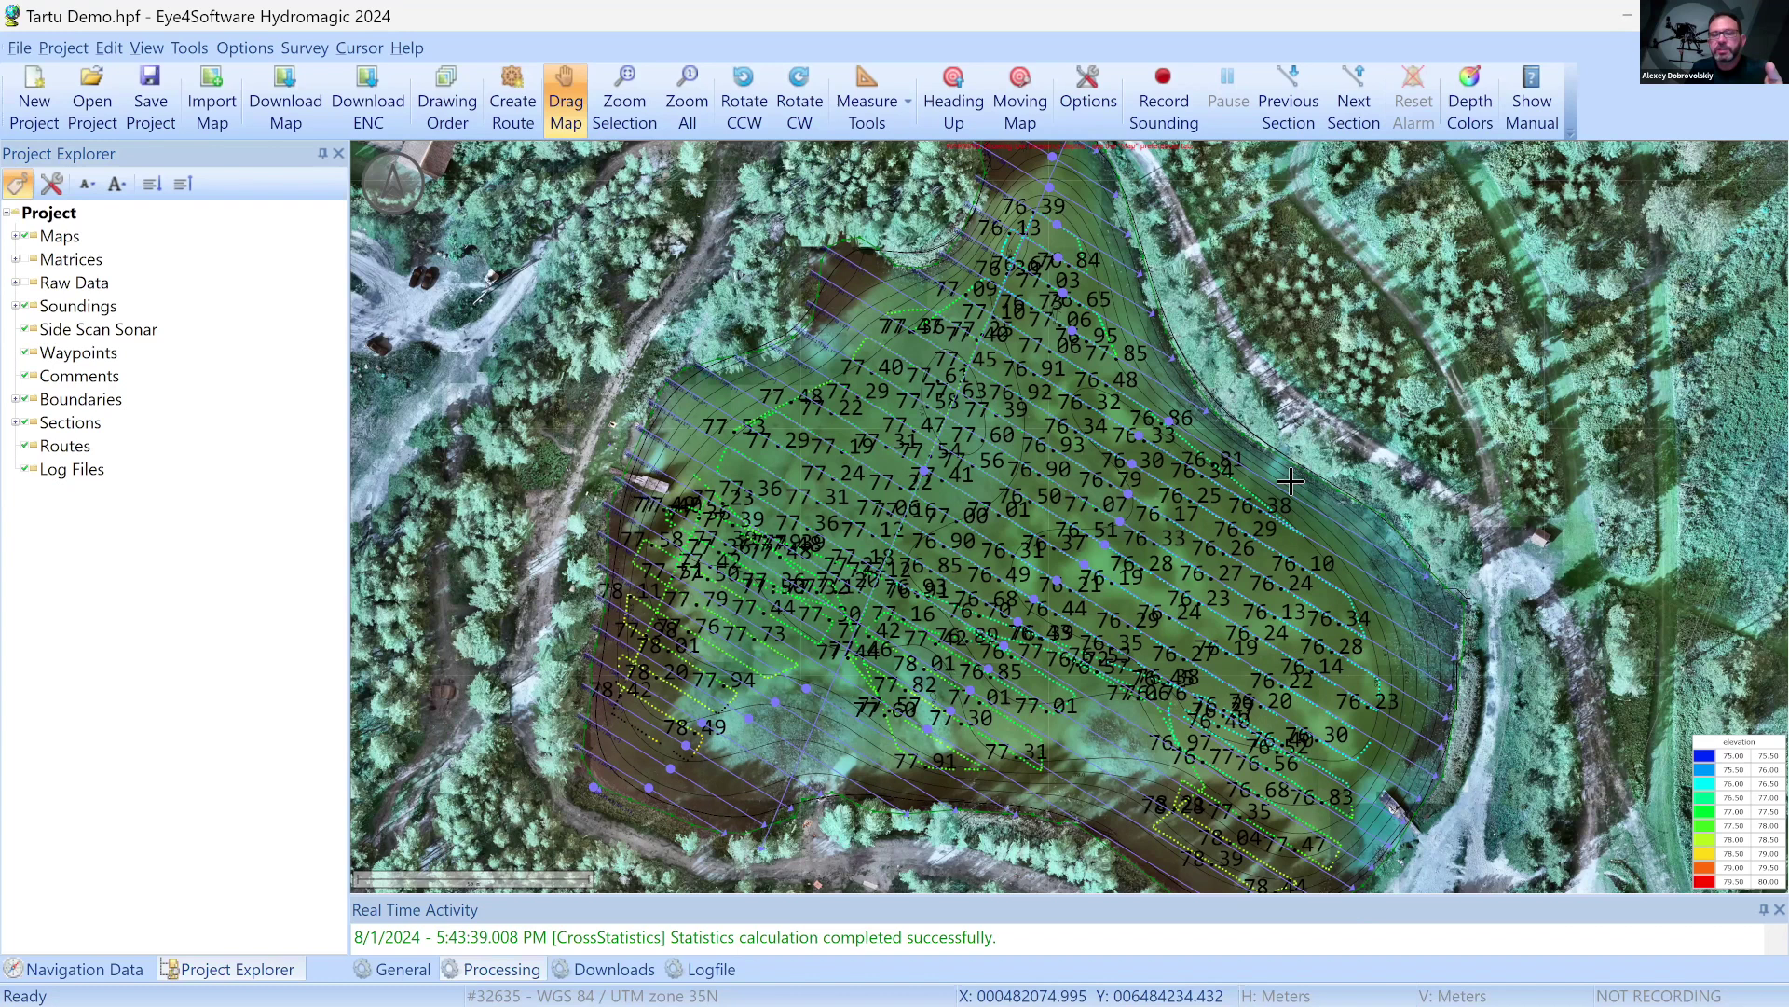
List the project's soundings, open the sounding data export, and select all soundings SNDG00001 to SNDG00005 for it
click(15, 307)
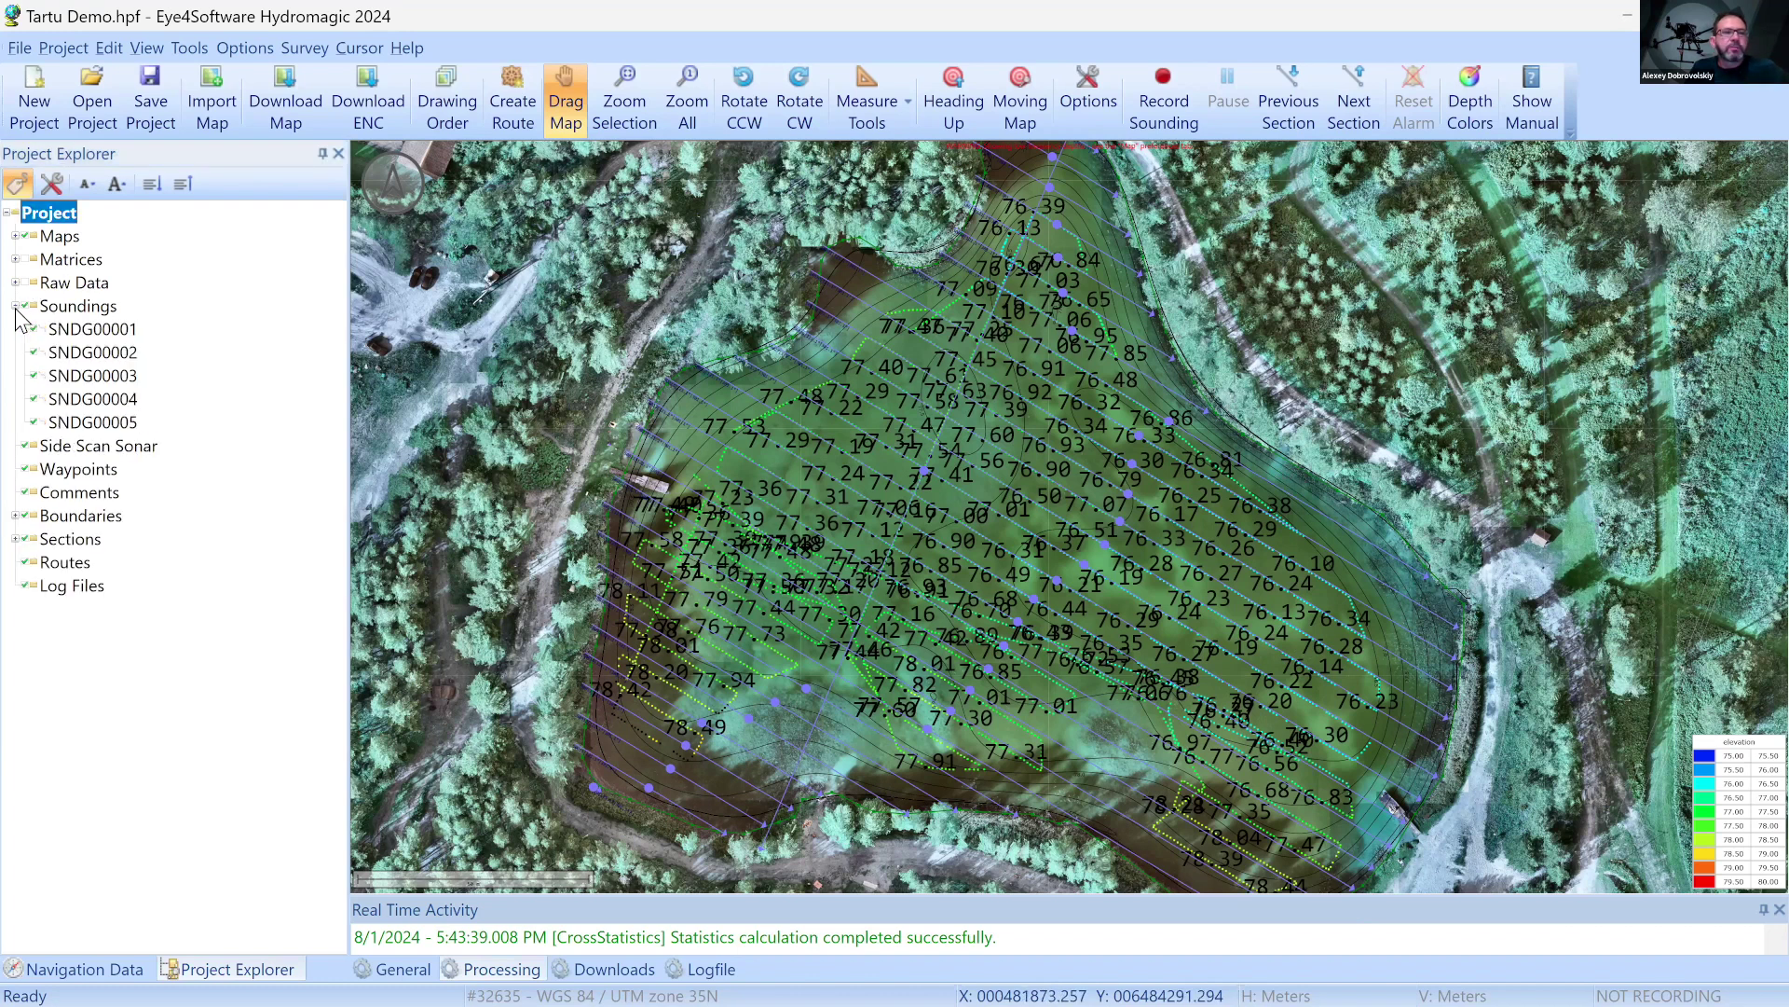
click(72, 313)
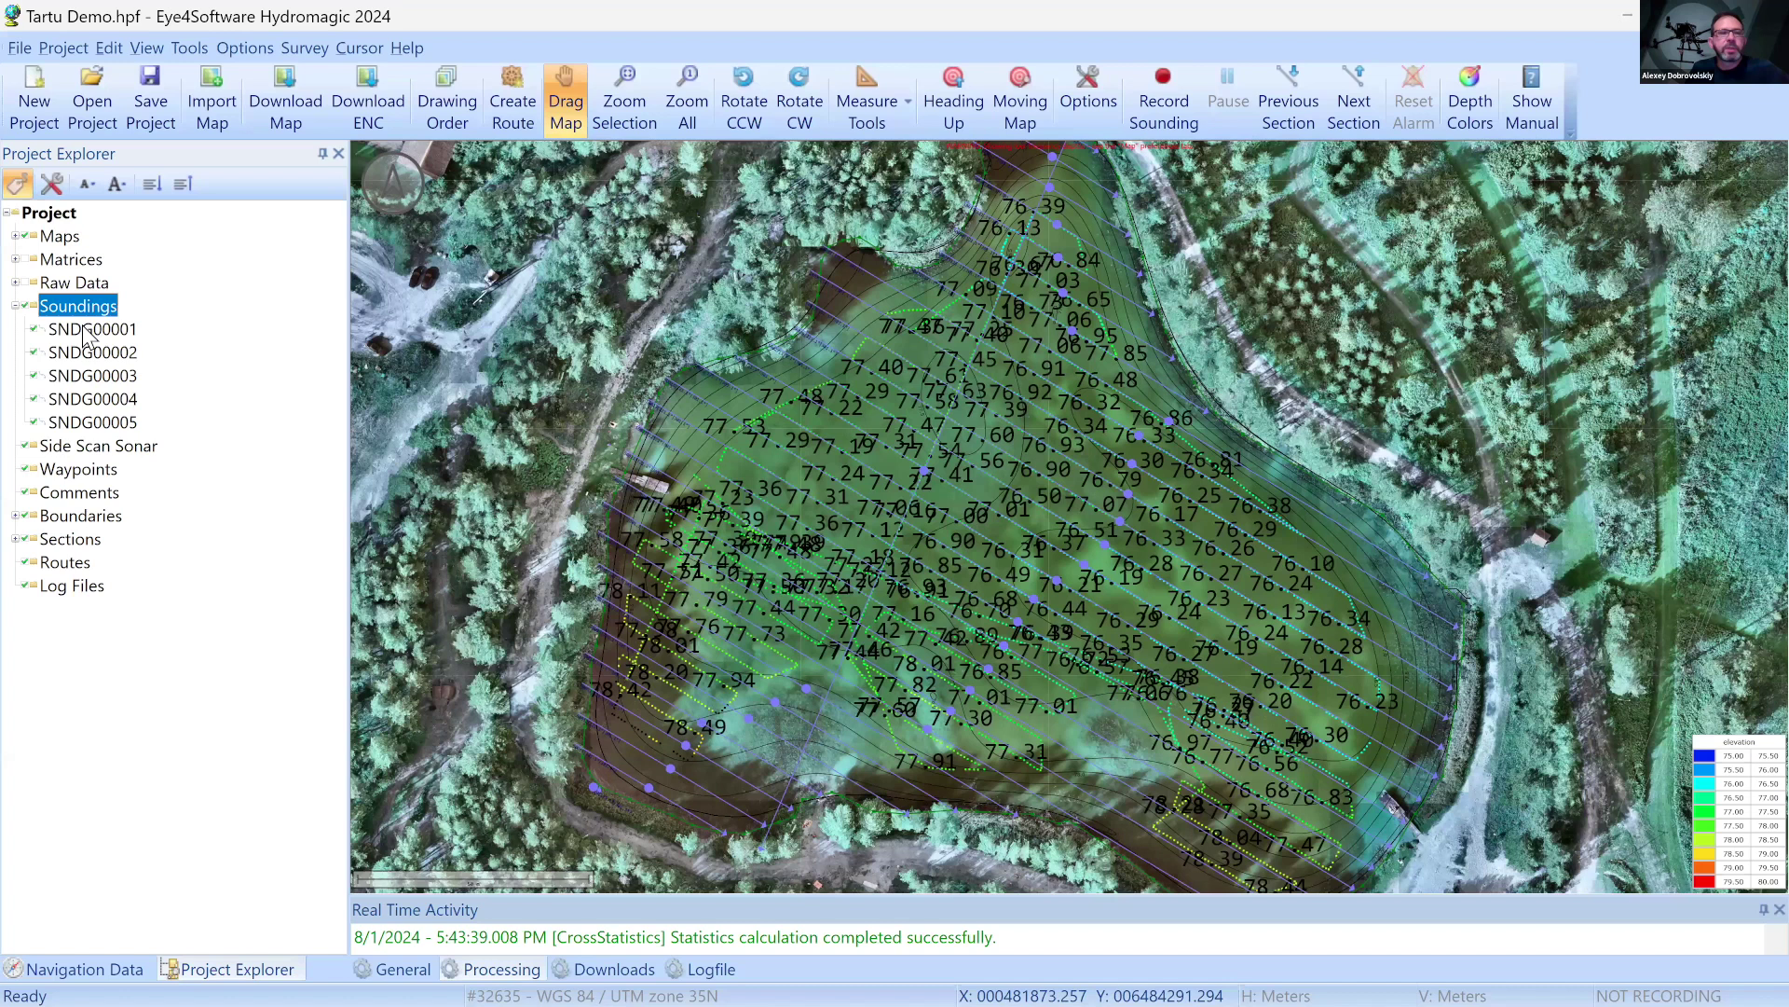
click(20, 48)
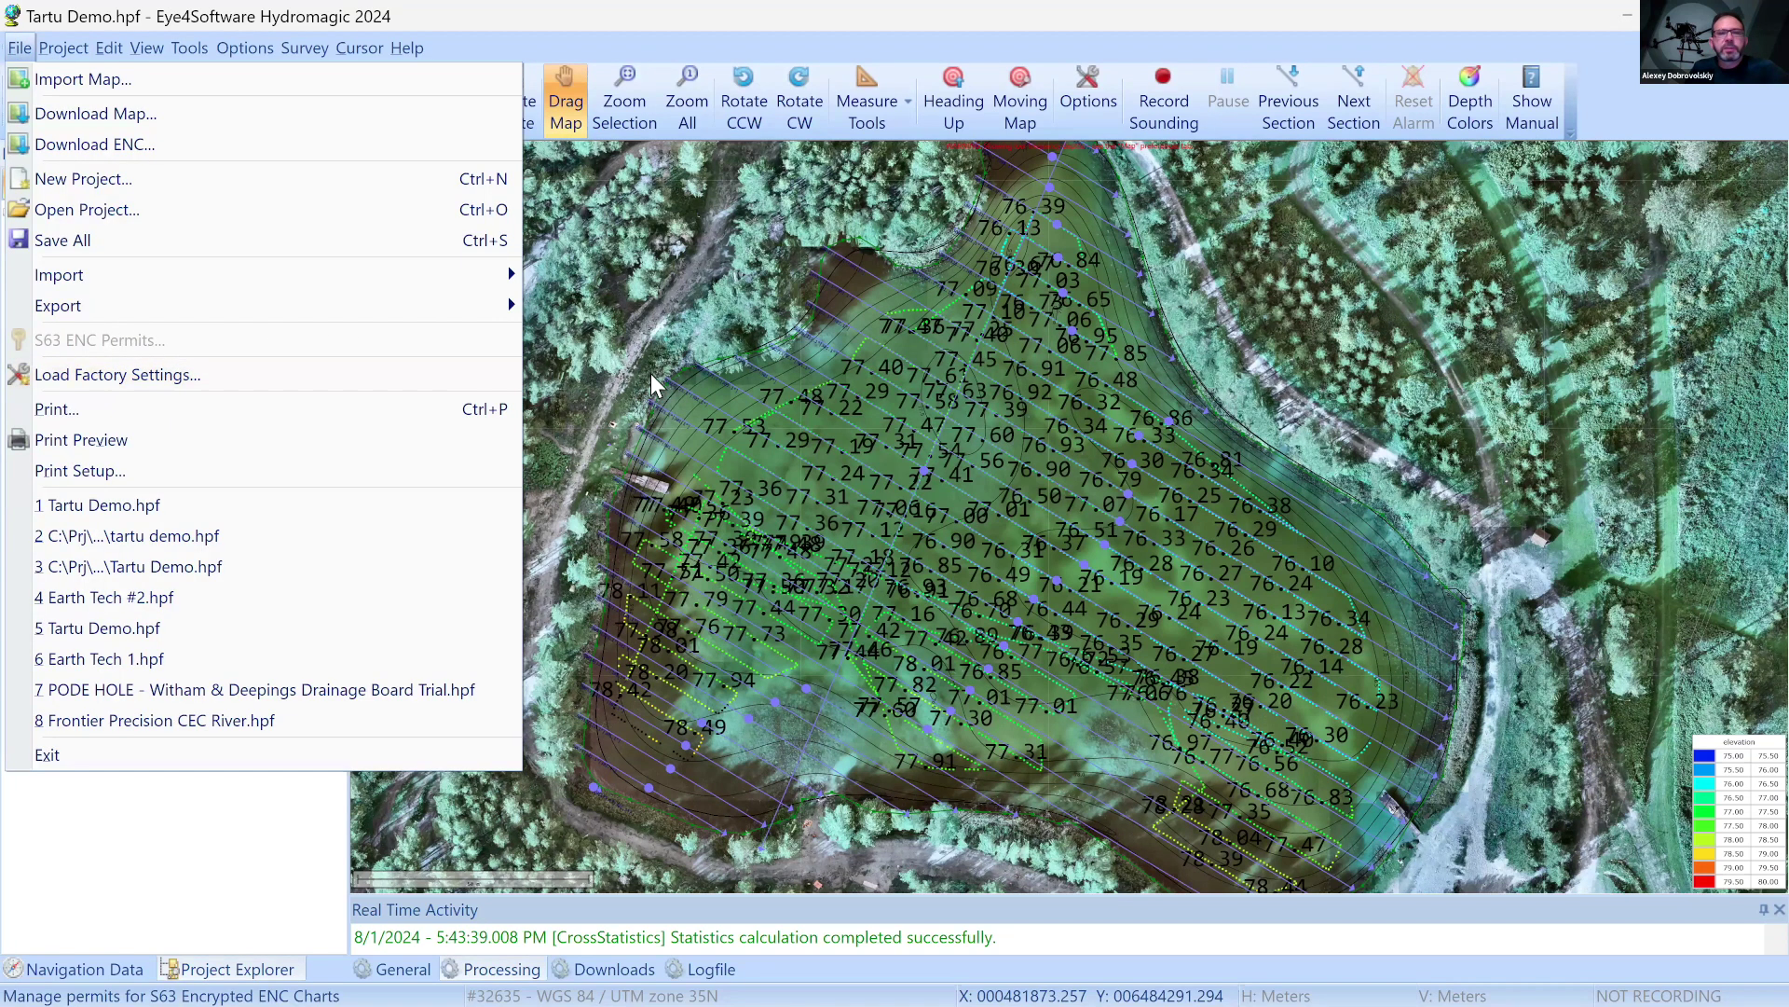
mouse_move(466, 305)
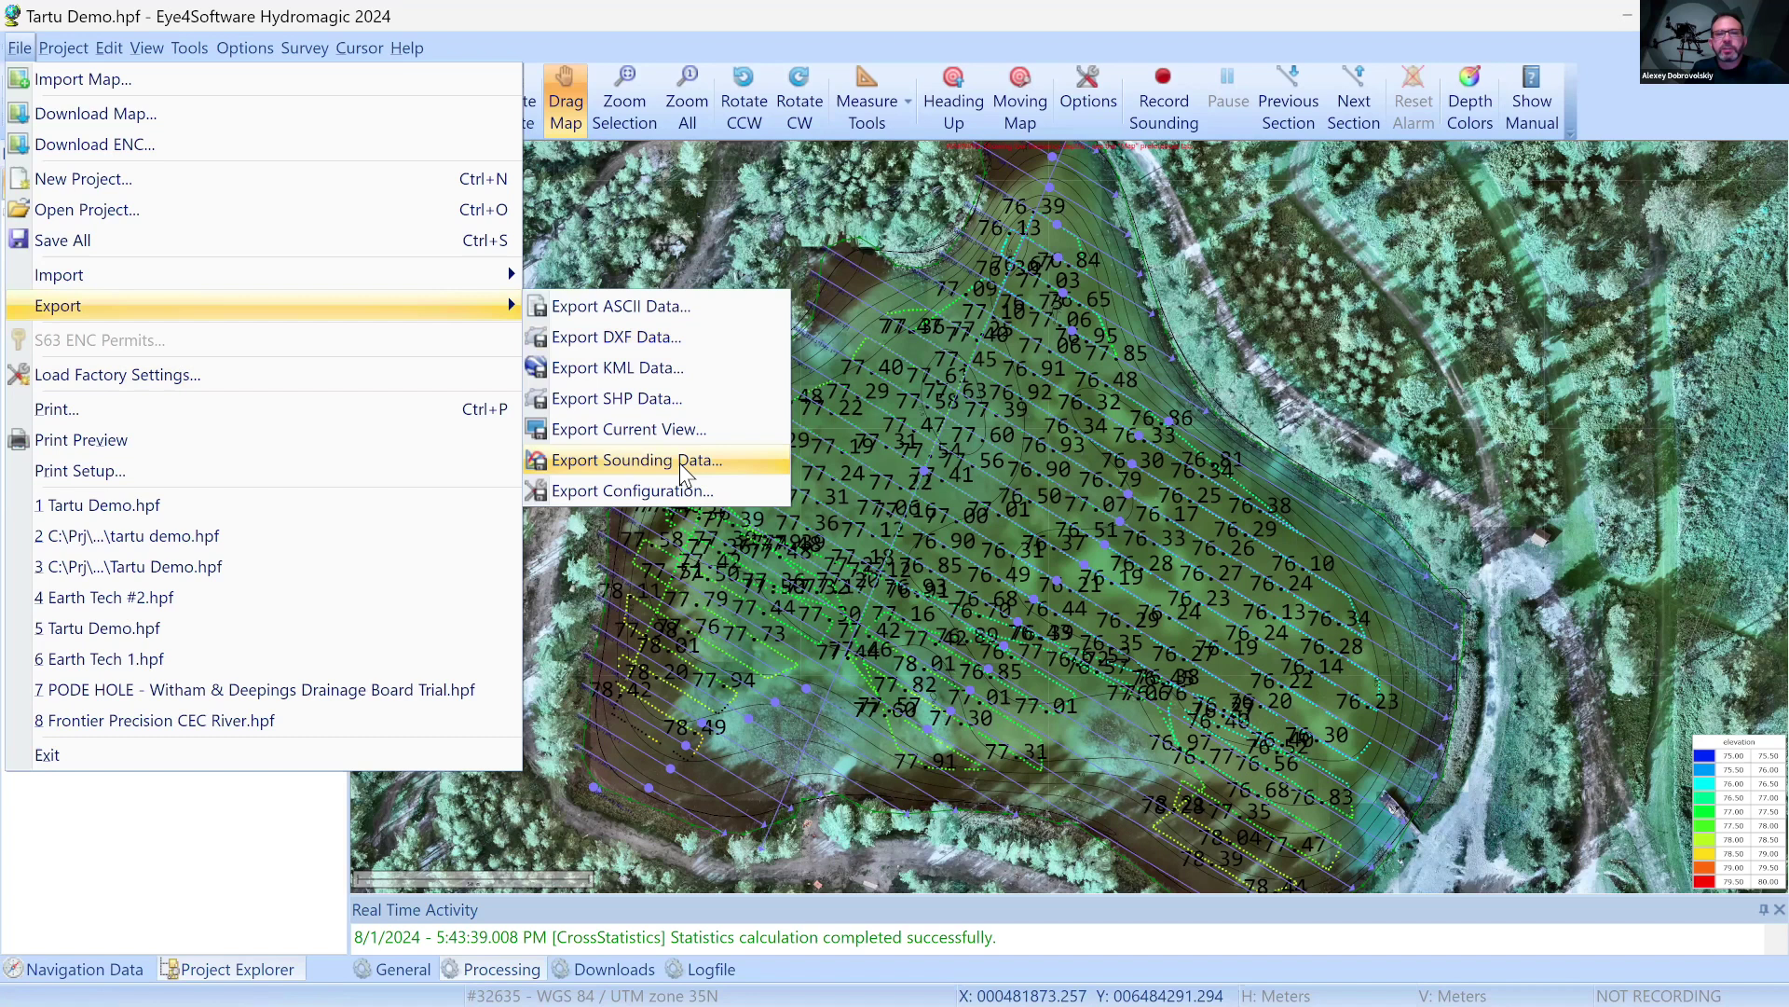
click(686, 472)
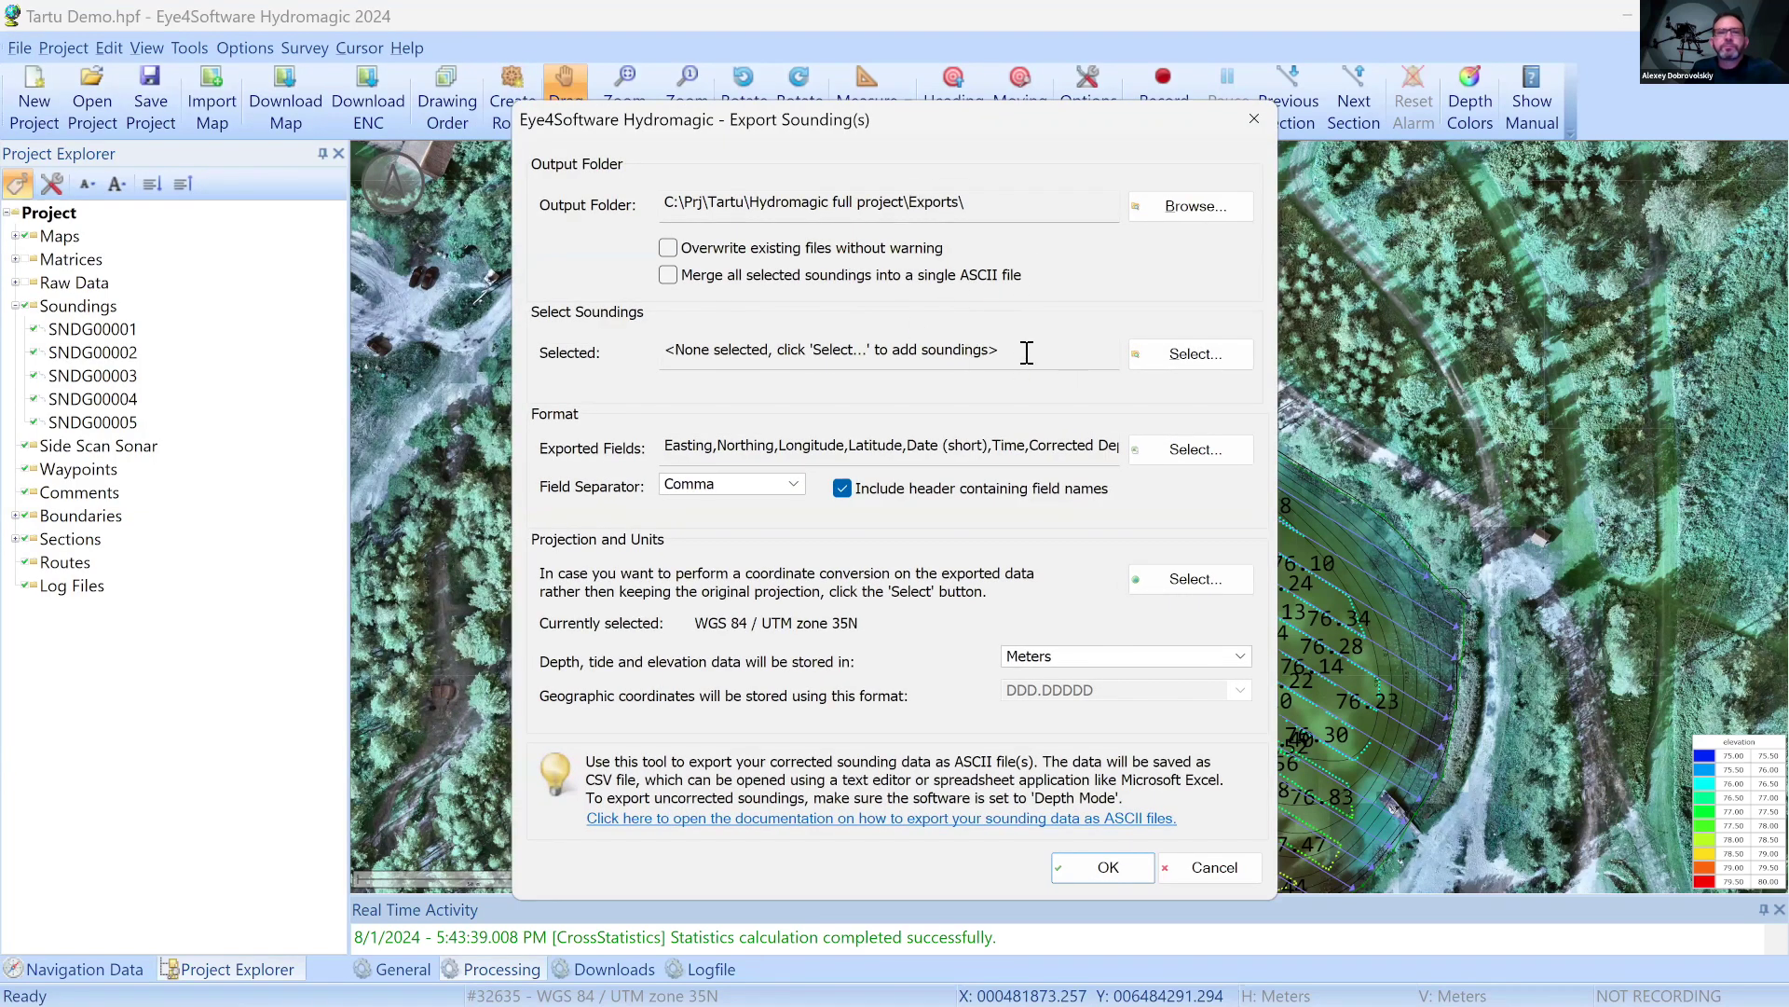
click(1176, 353)
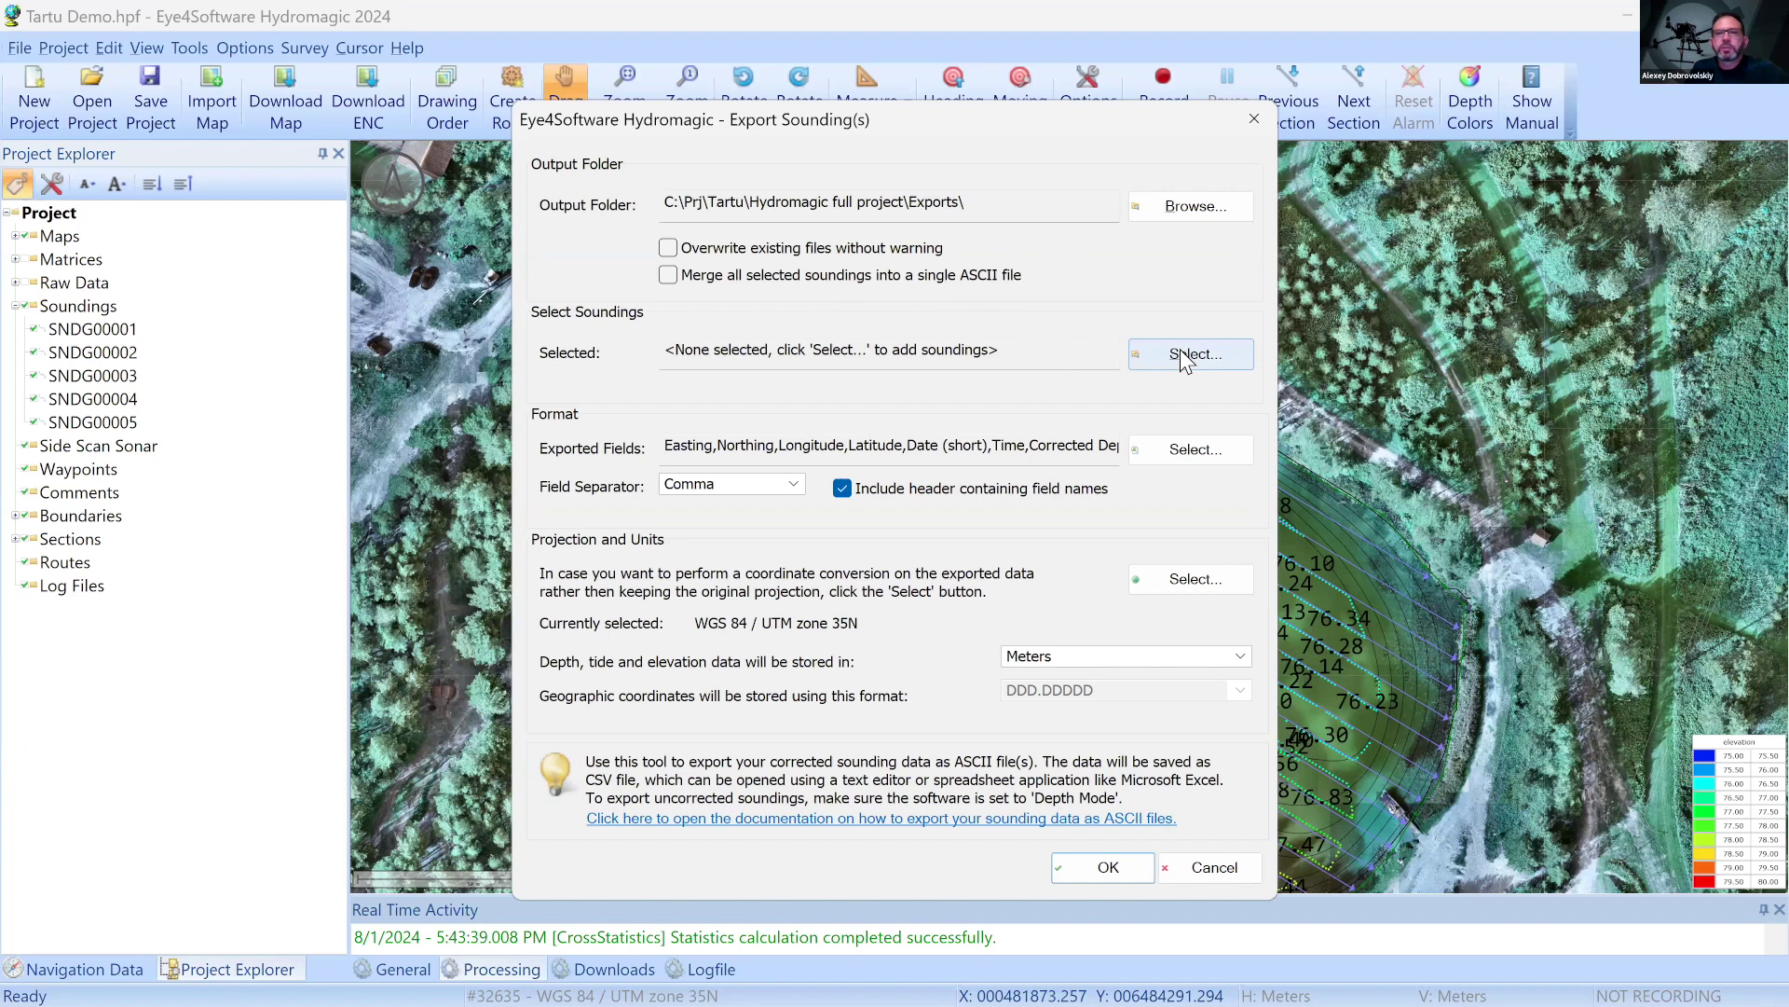
click(751, 699)
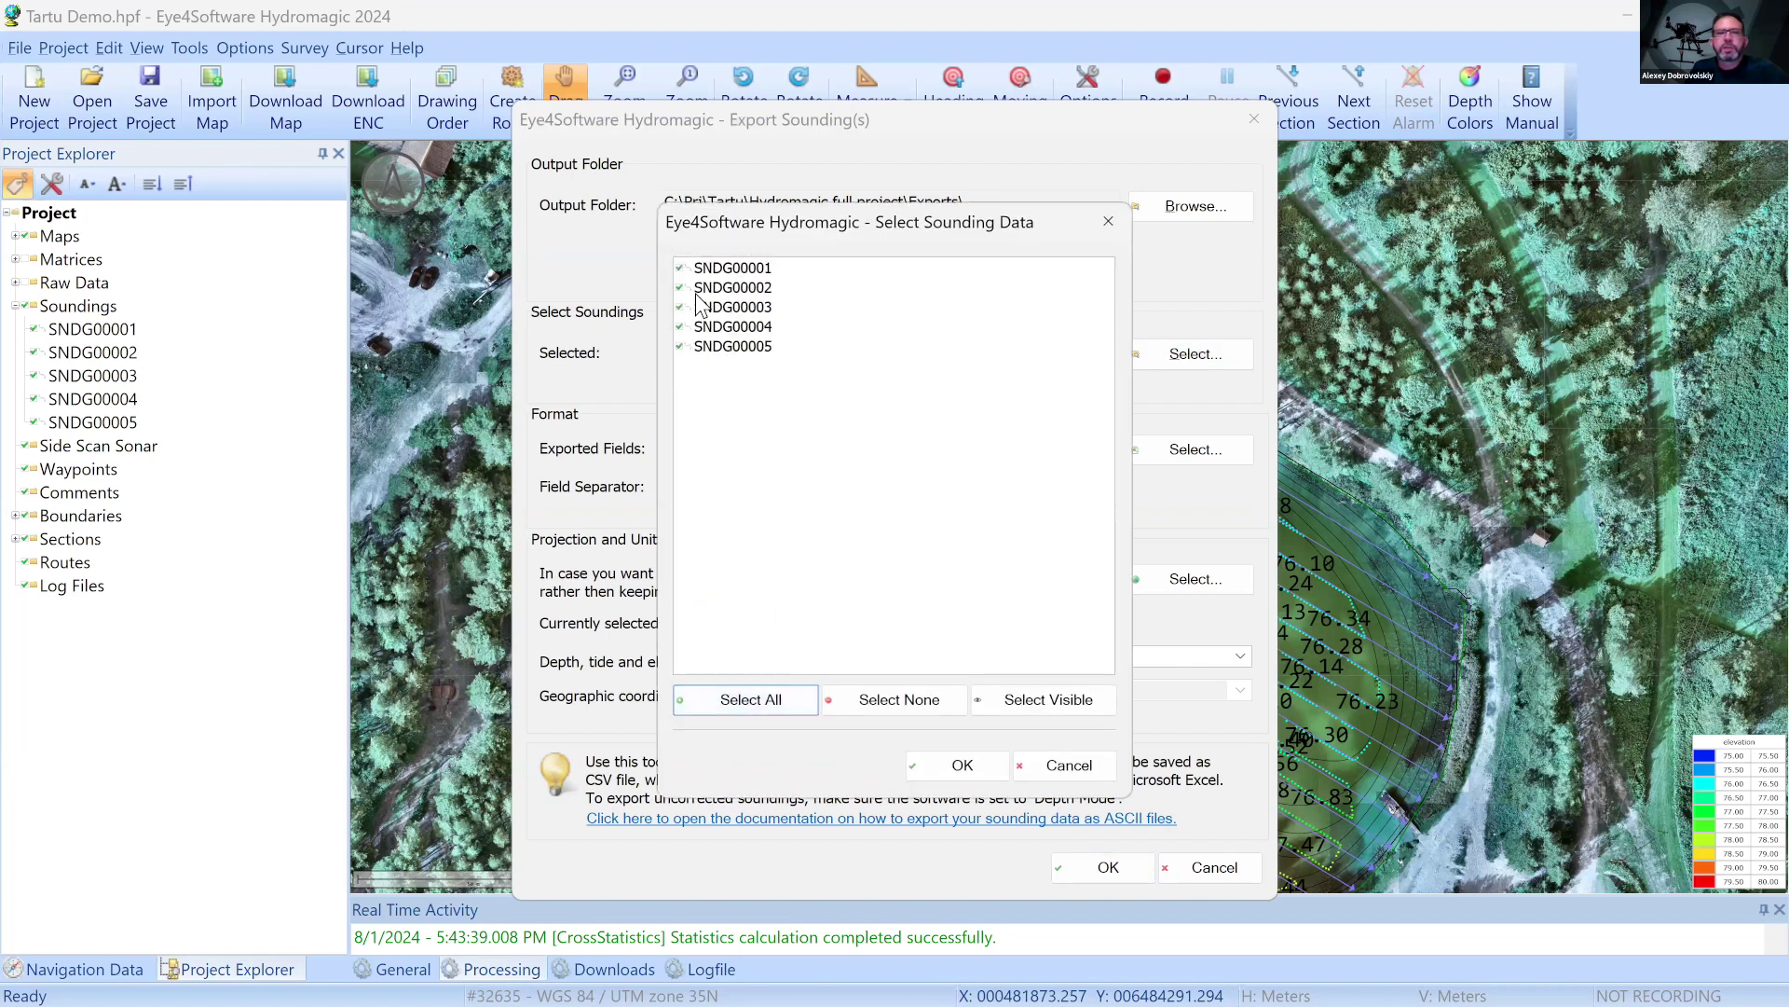
click(956, 763)
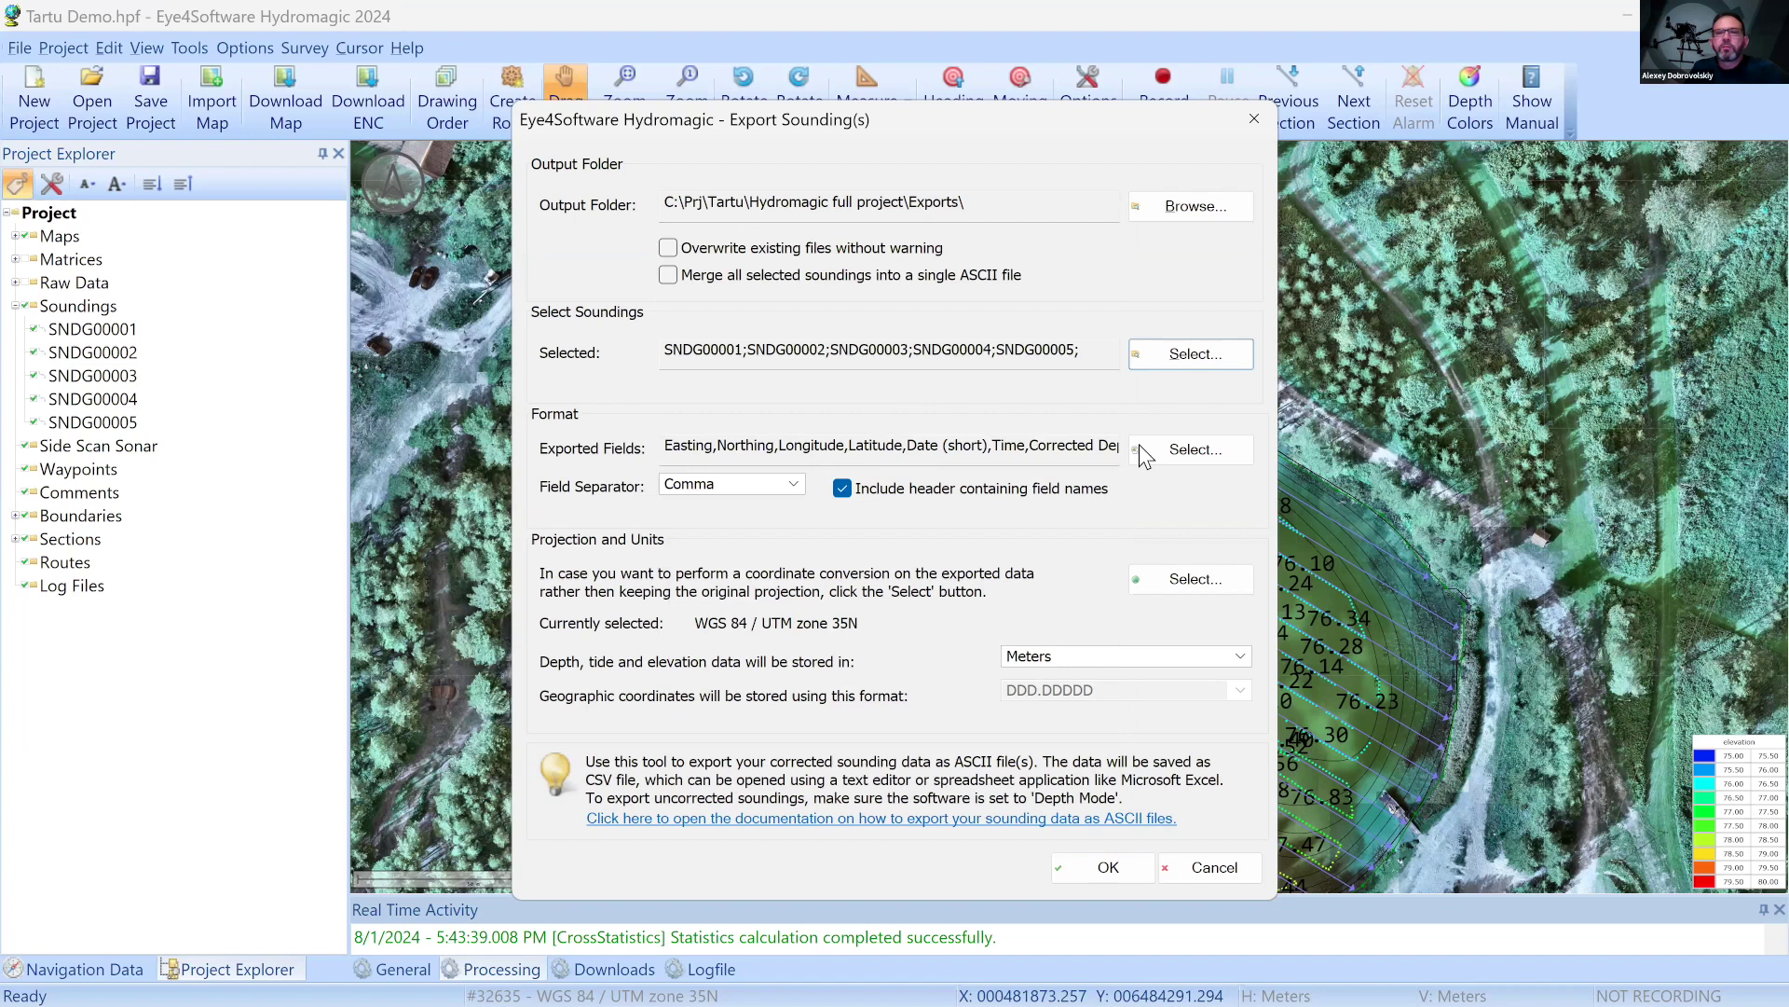
Review the fields included in the ASCII export, marking Elevation (Lo), Easting, Northing, Longitude and Latitude, and accept the list
click(1199, 449)
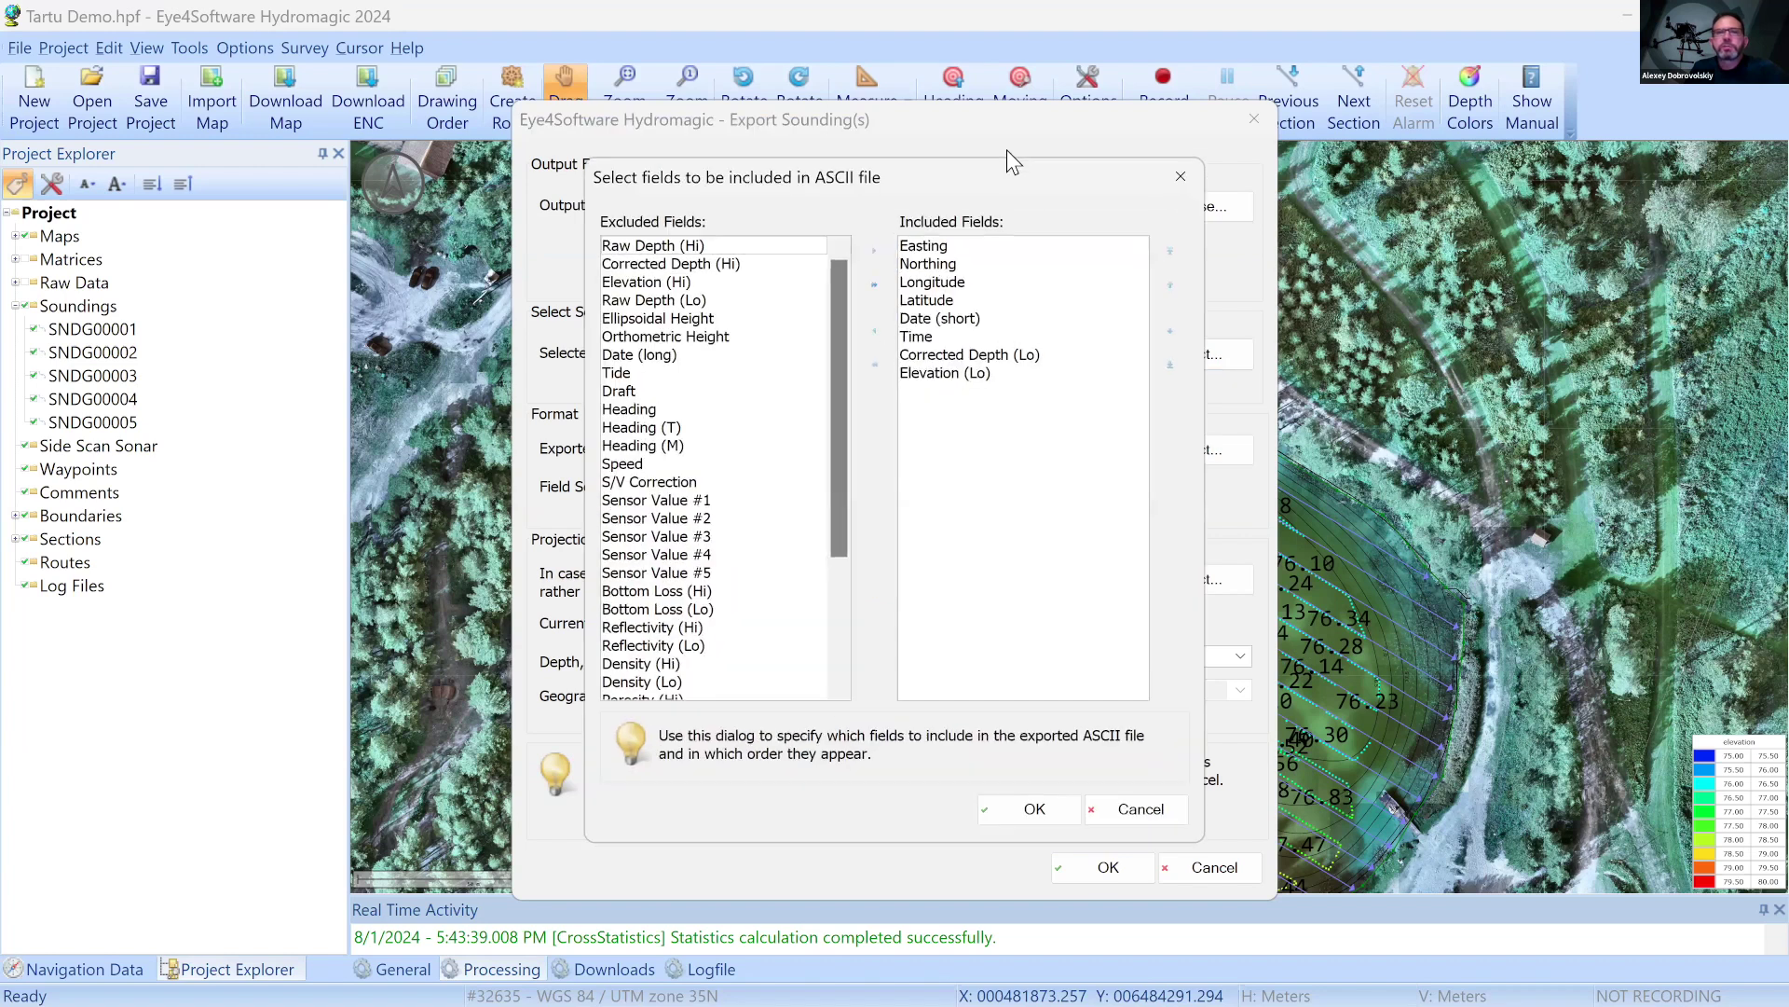
drag(997, 171, 886, 161)
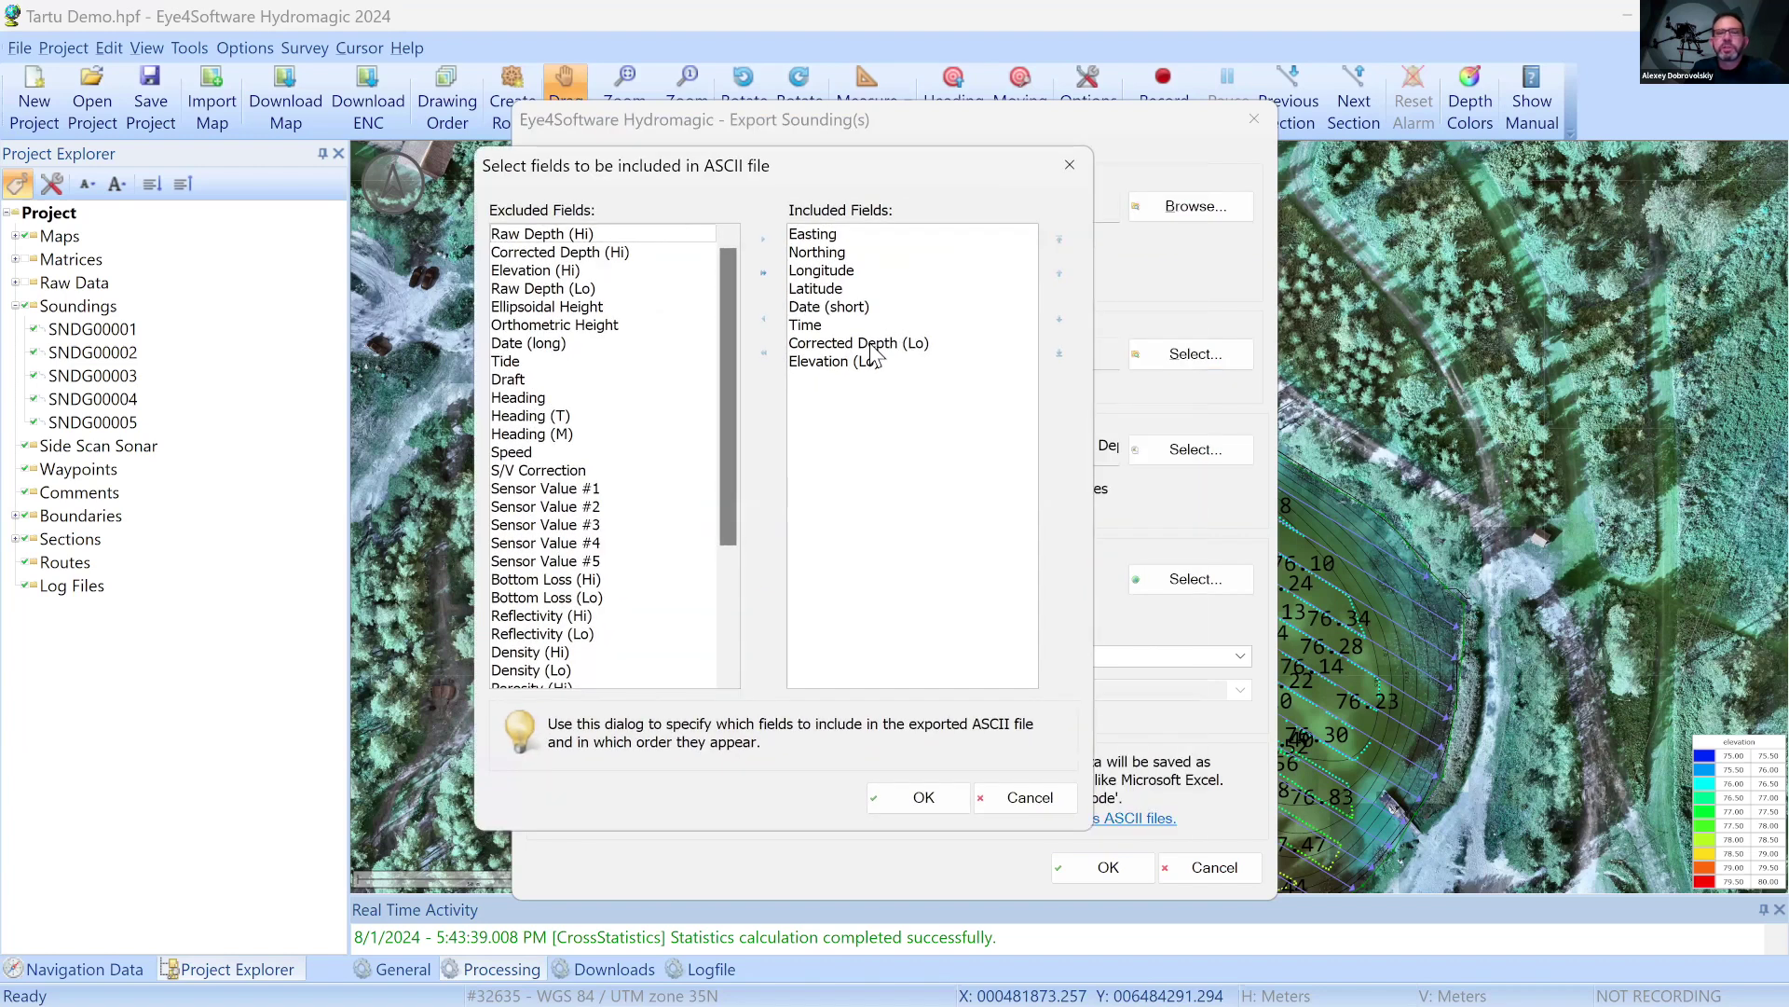
click(867, 362)
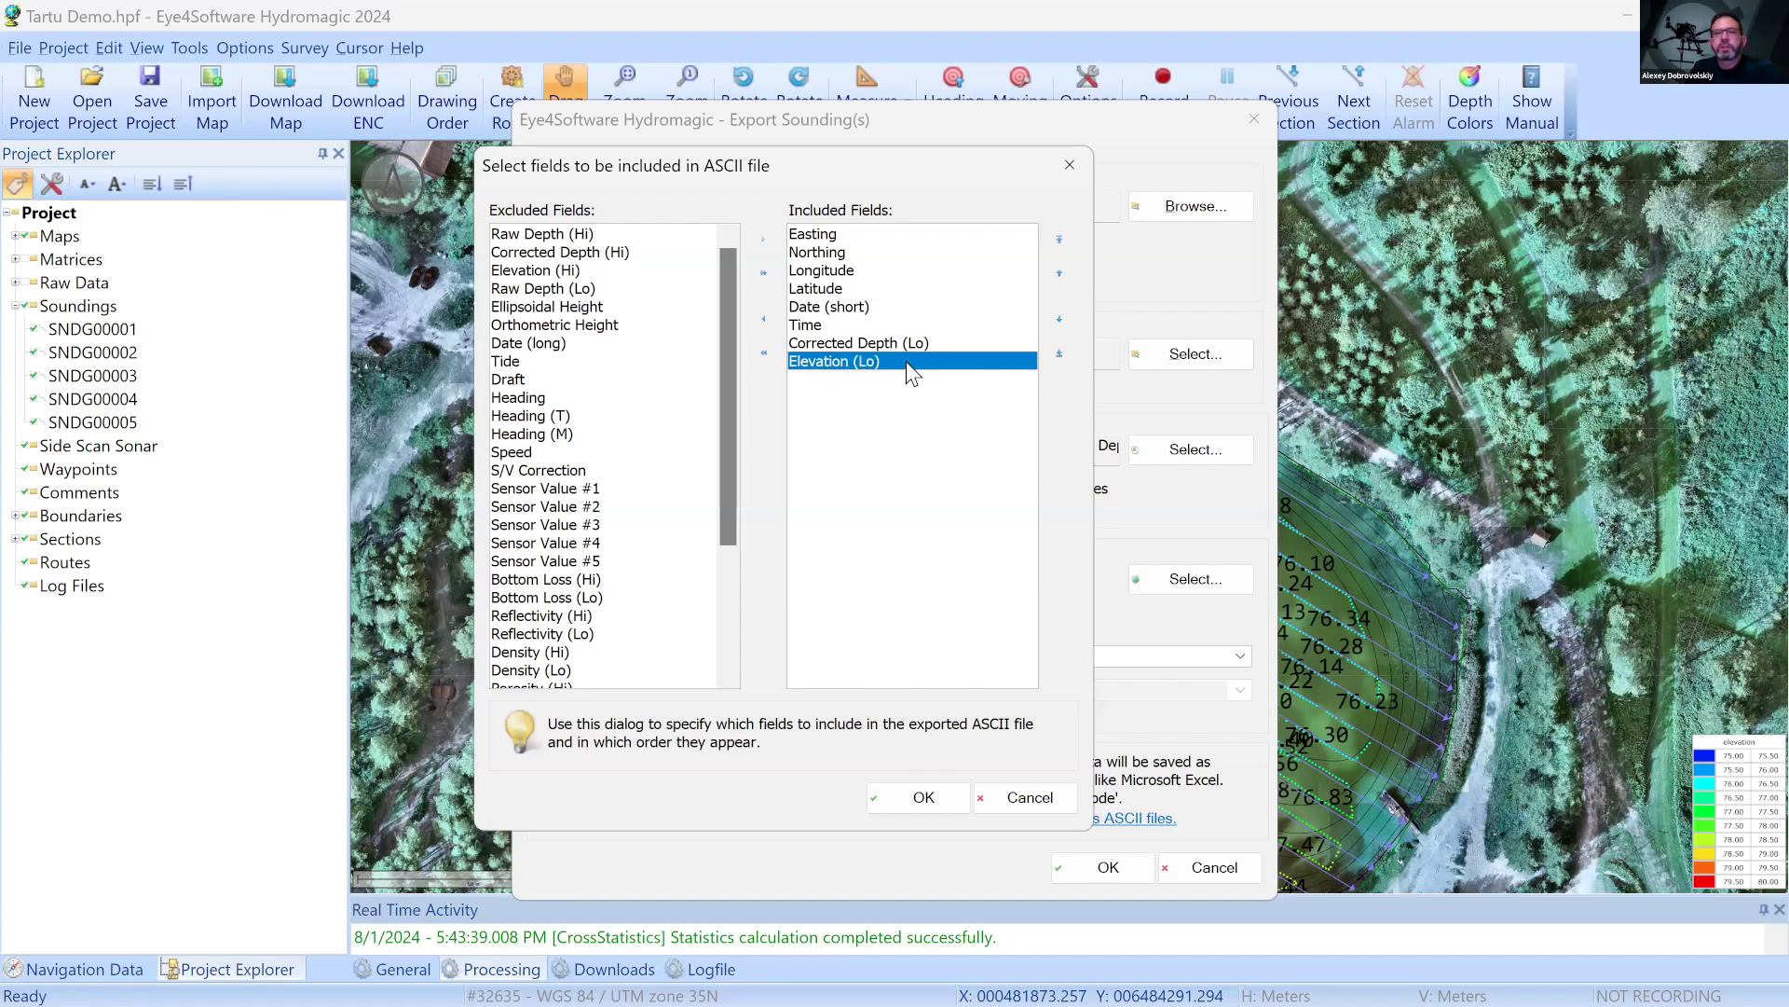
ctrl+click(856, 248)
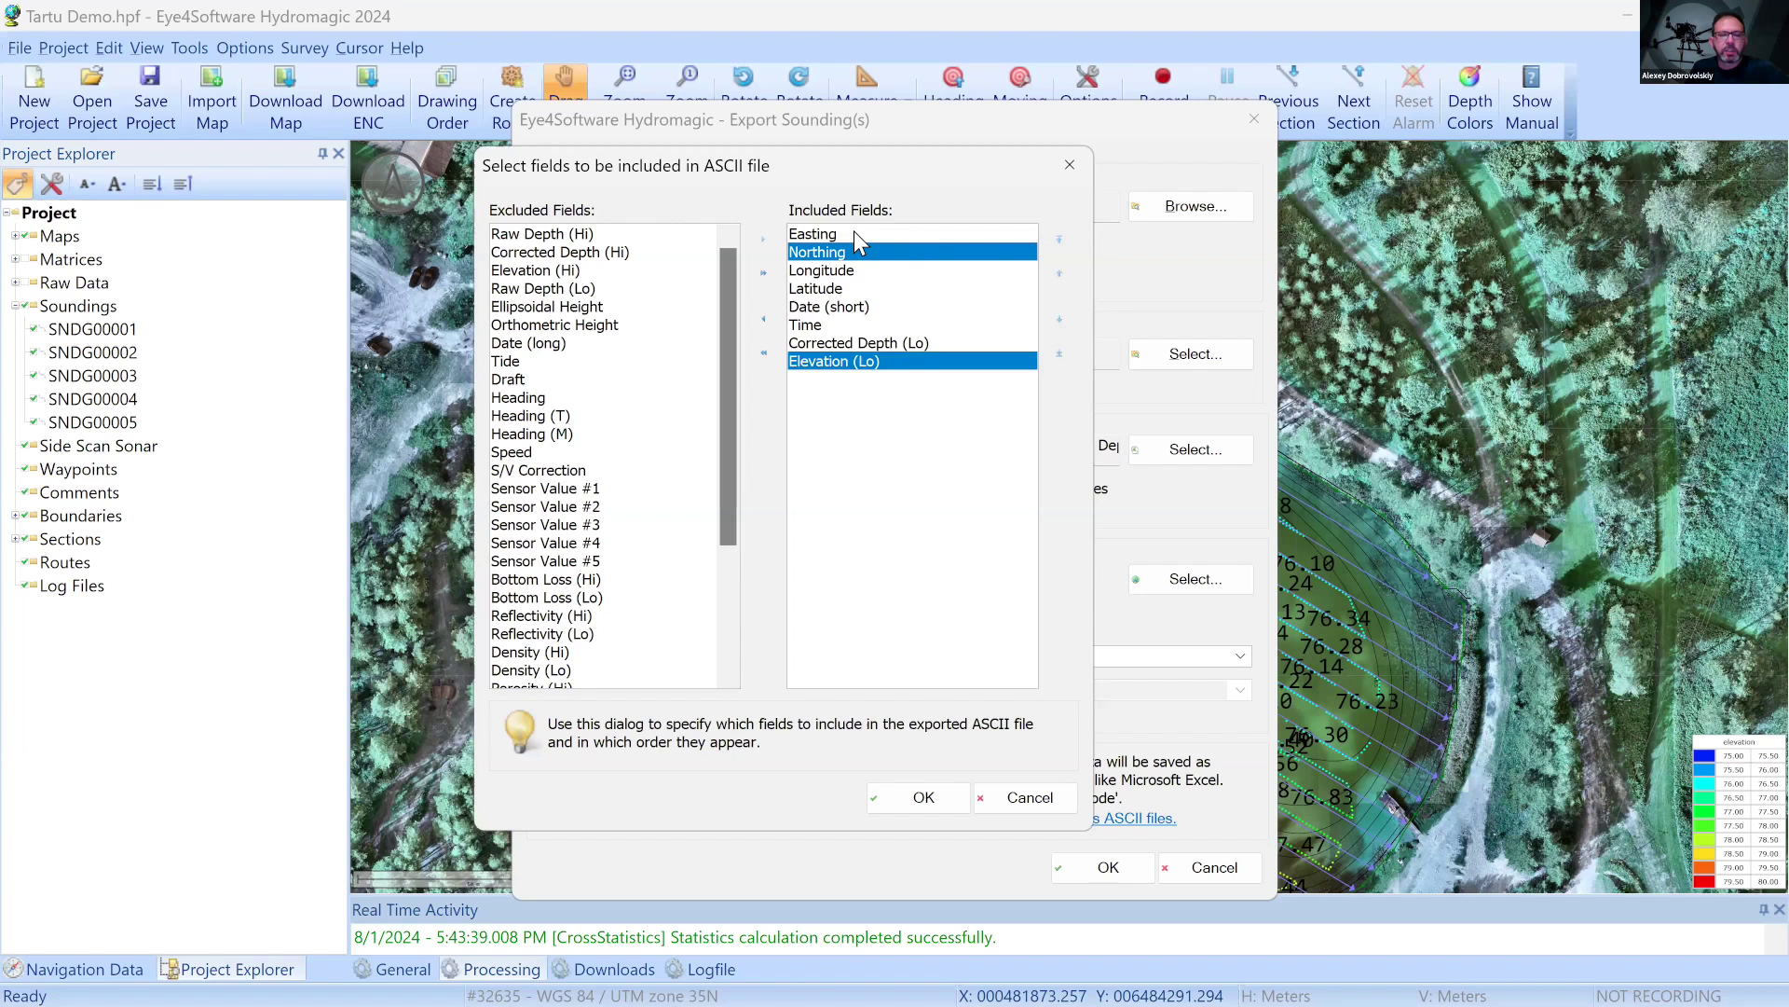
ctrl+click(855, 234)
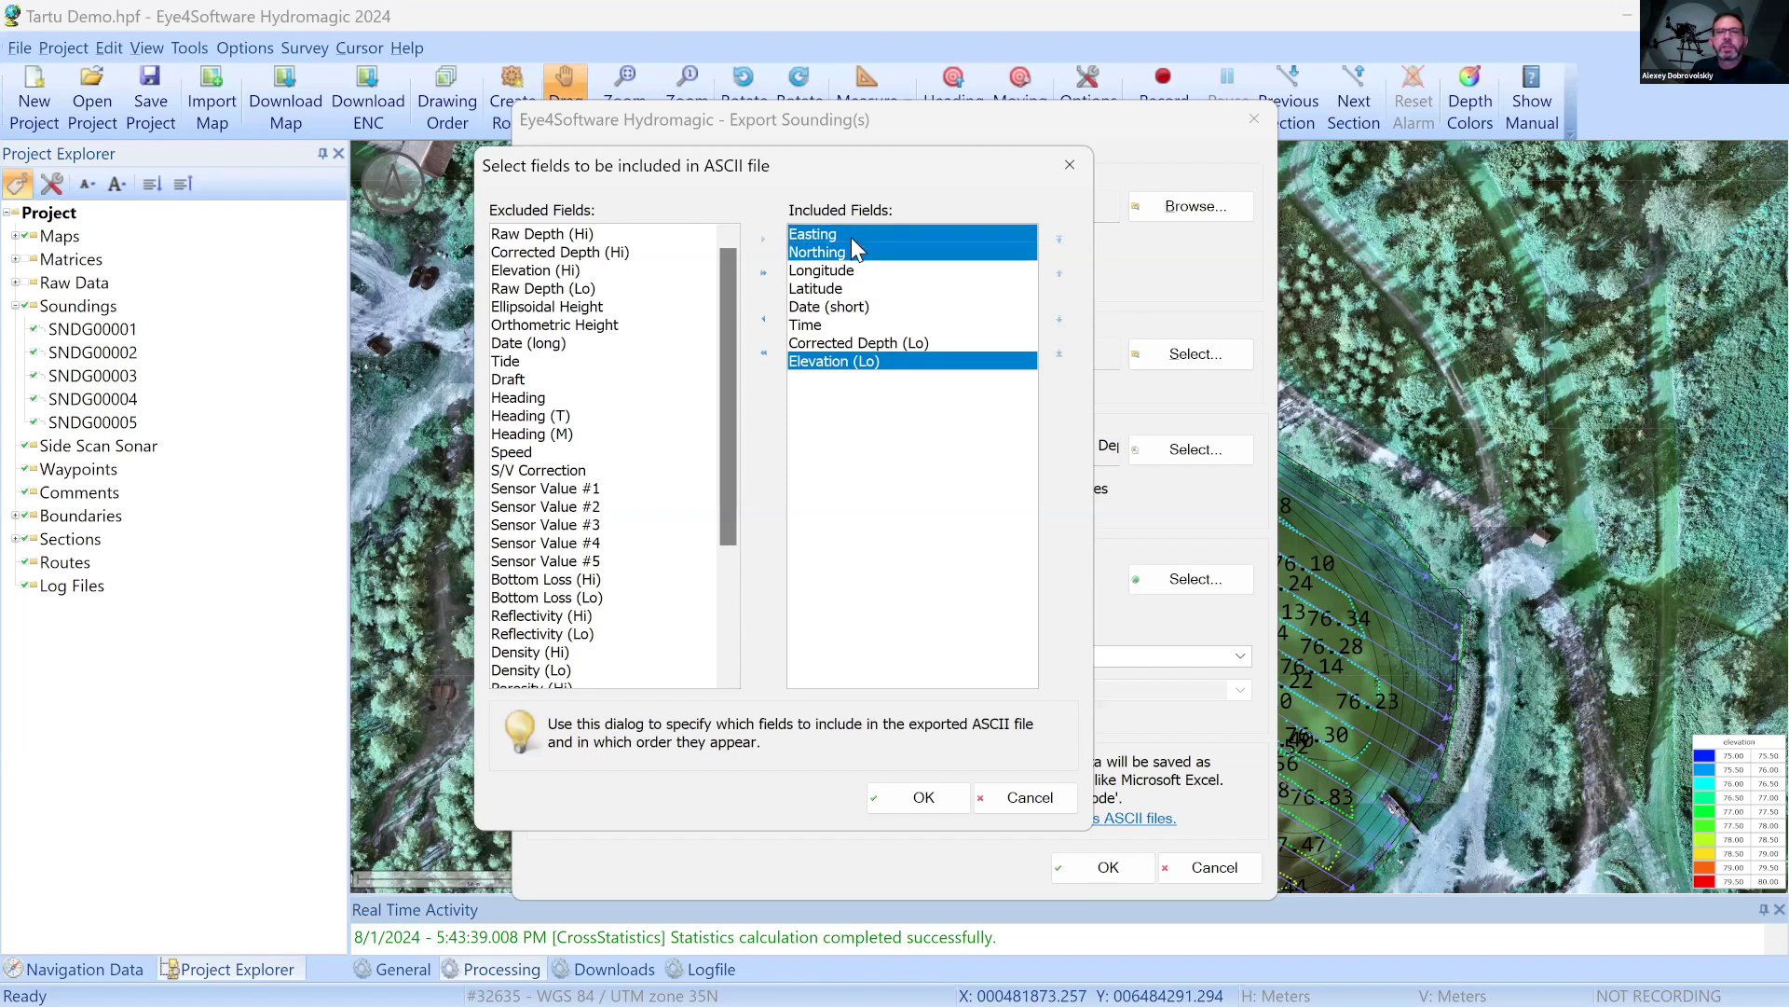
ctrl+click(851, 272)
ctrl+click(850, 275)
ctrl+click(846, 276)
ctrl+click(867, 289)
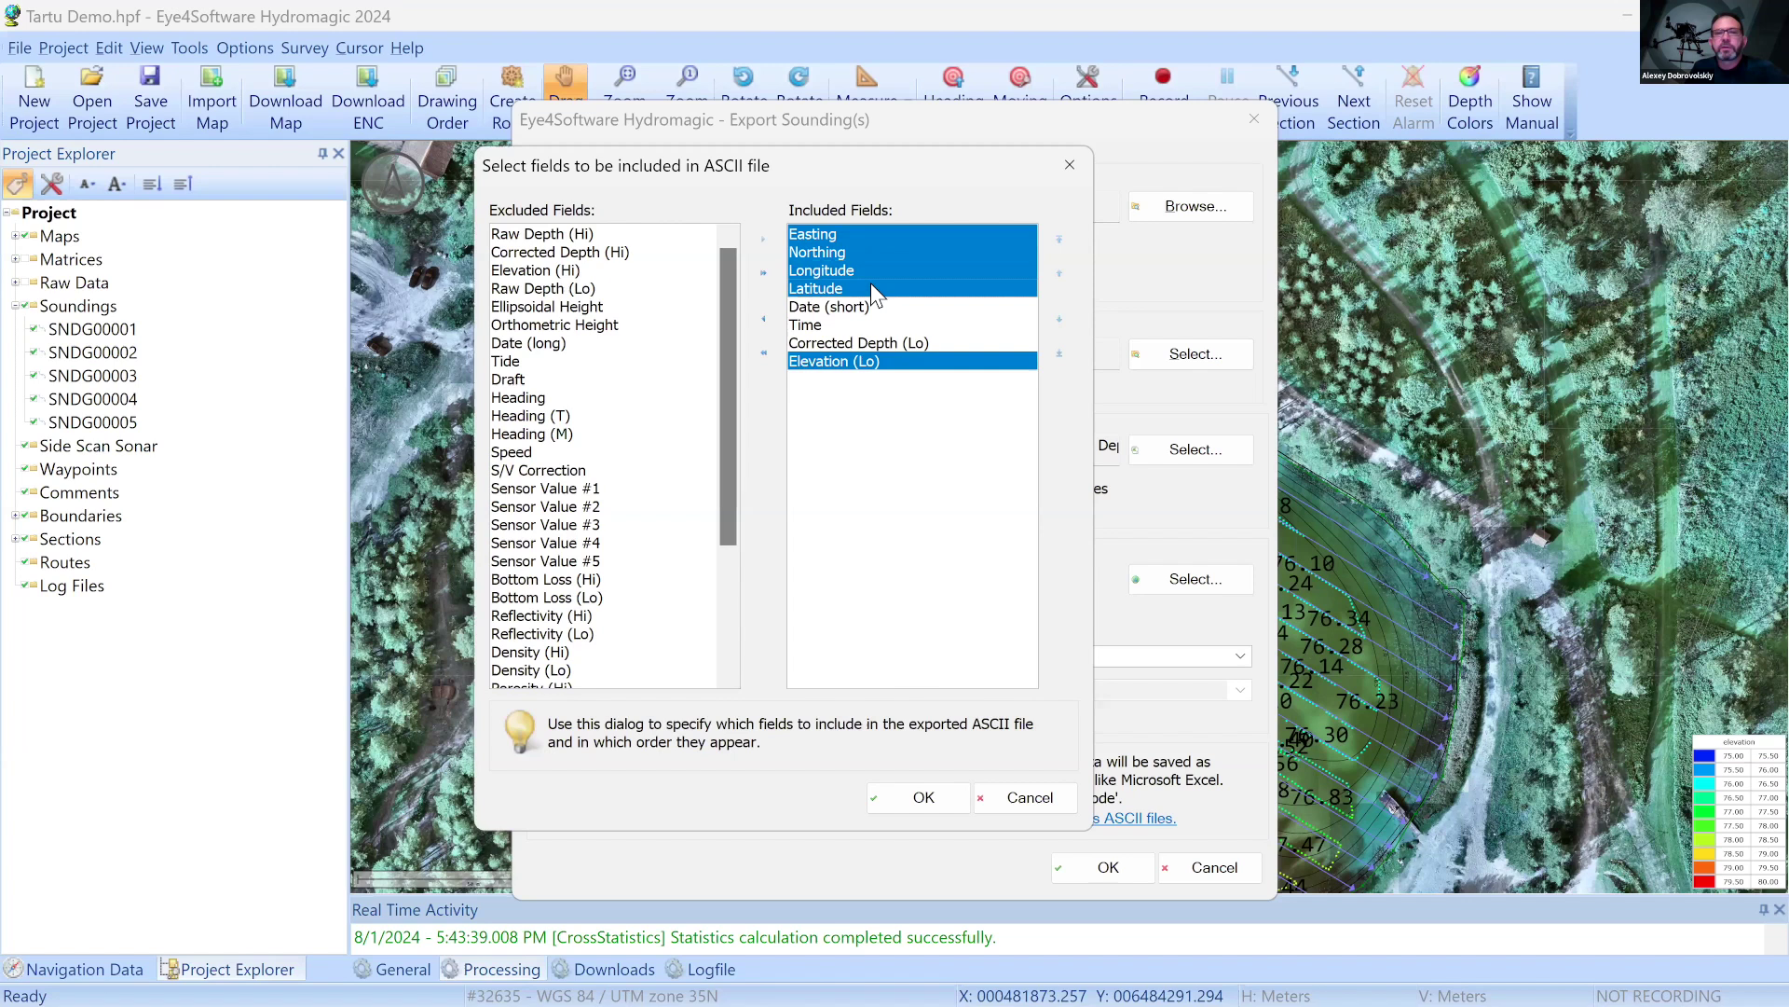
drag(869, 162, 841, 159)
click(897, 796)
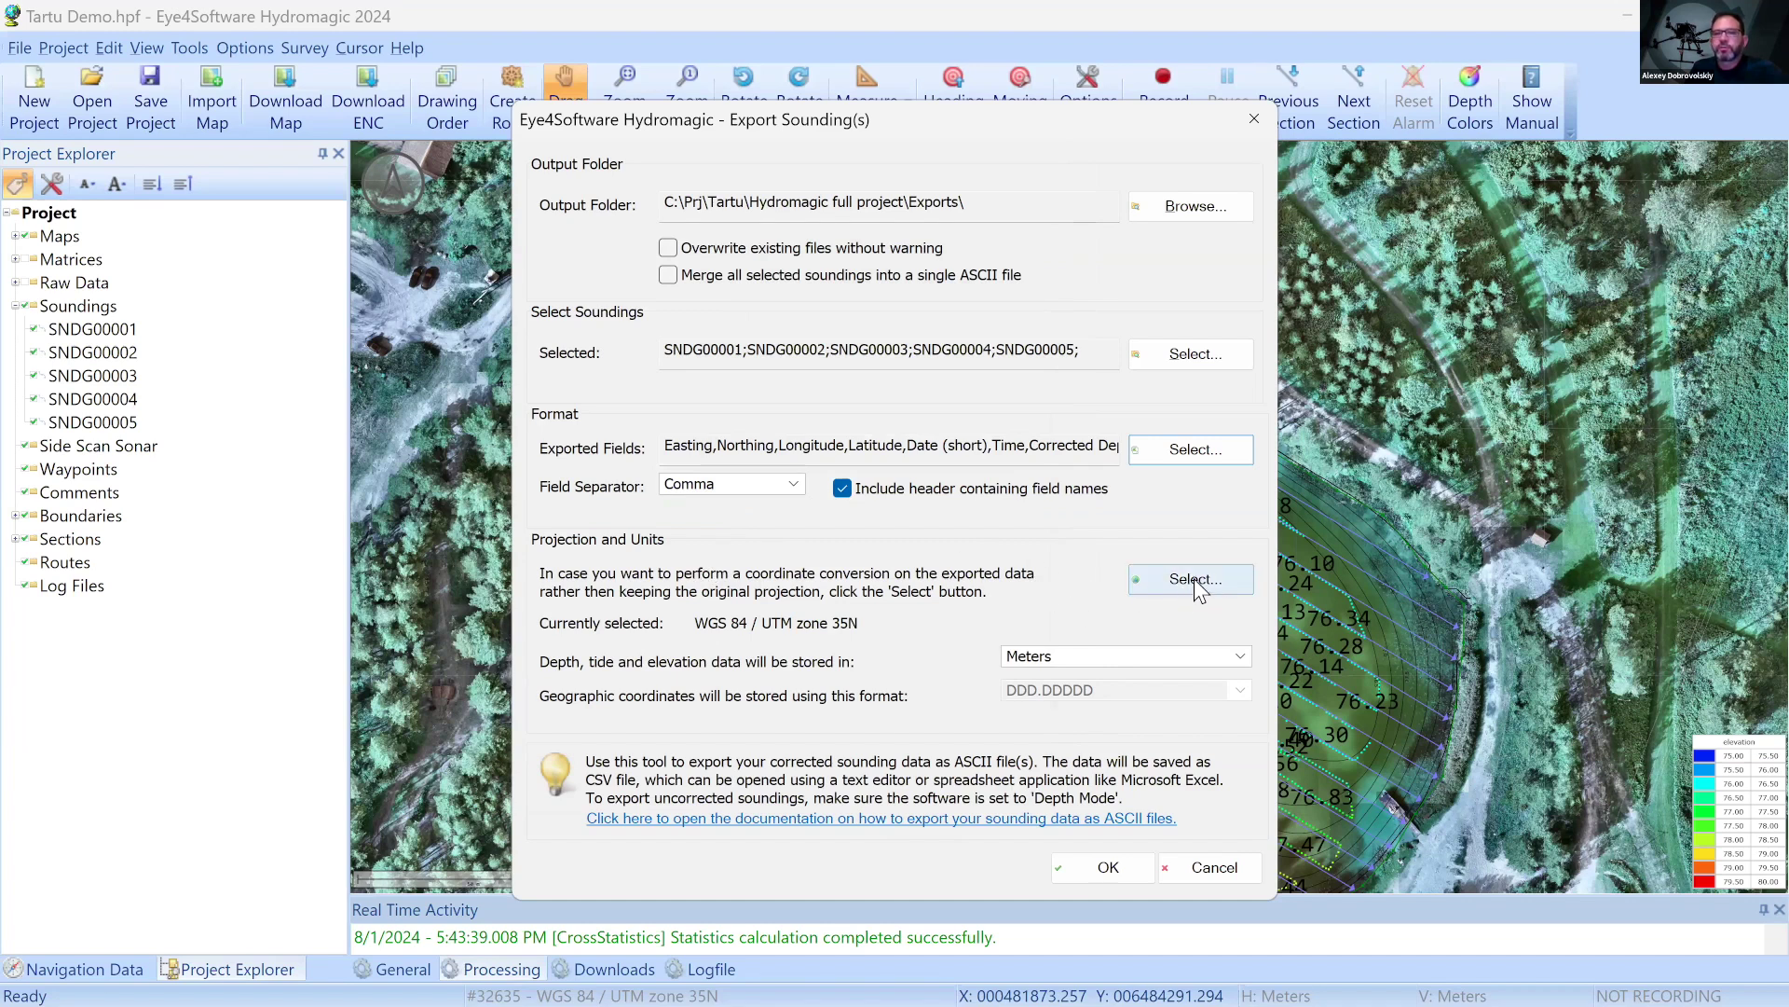
Keep Meters as the unit for depth, tide and elevation data and export the selected soundings as ASCII files
click(1241, 657)
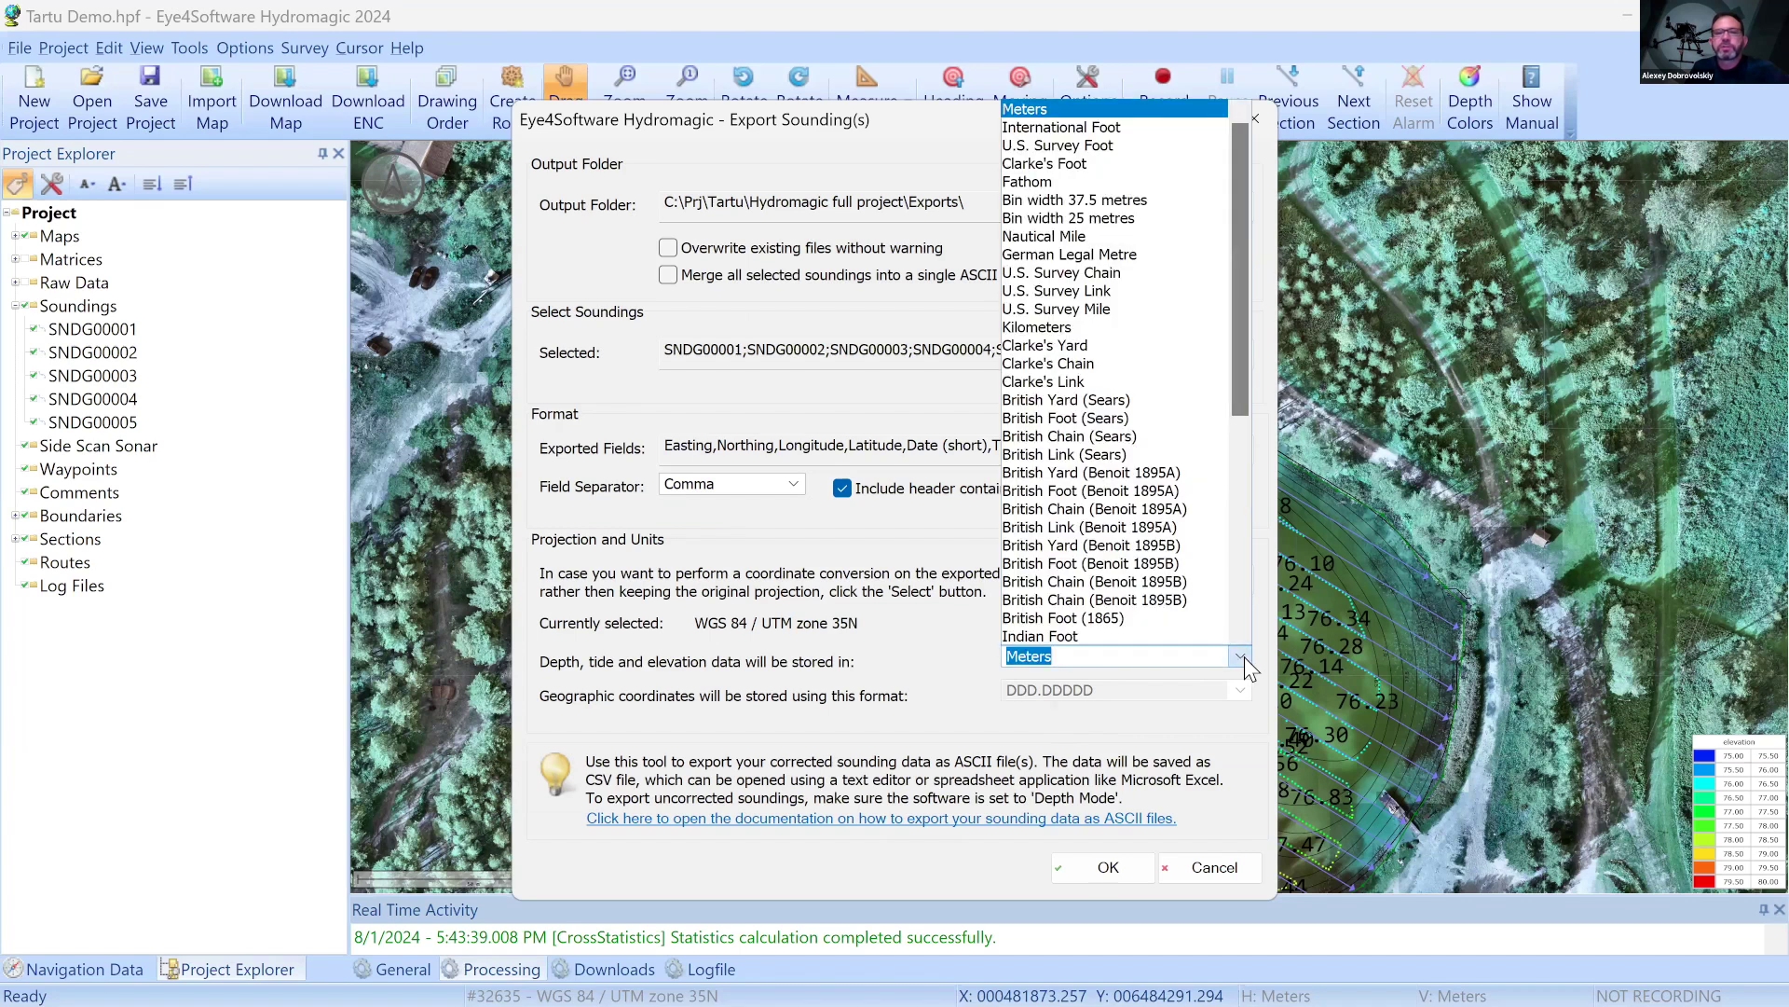
click(1244, 656)
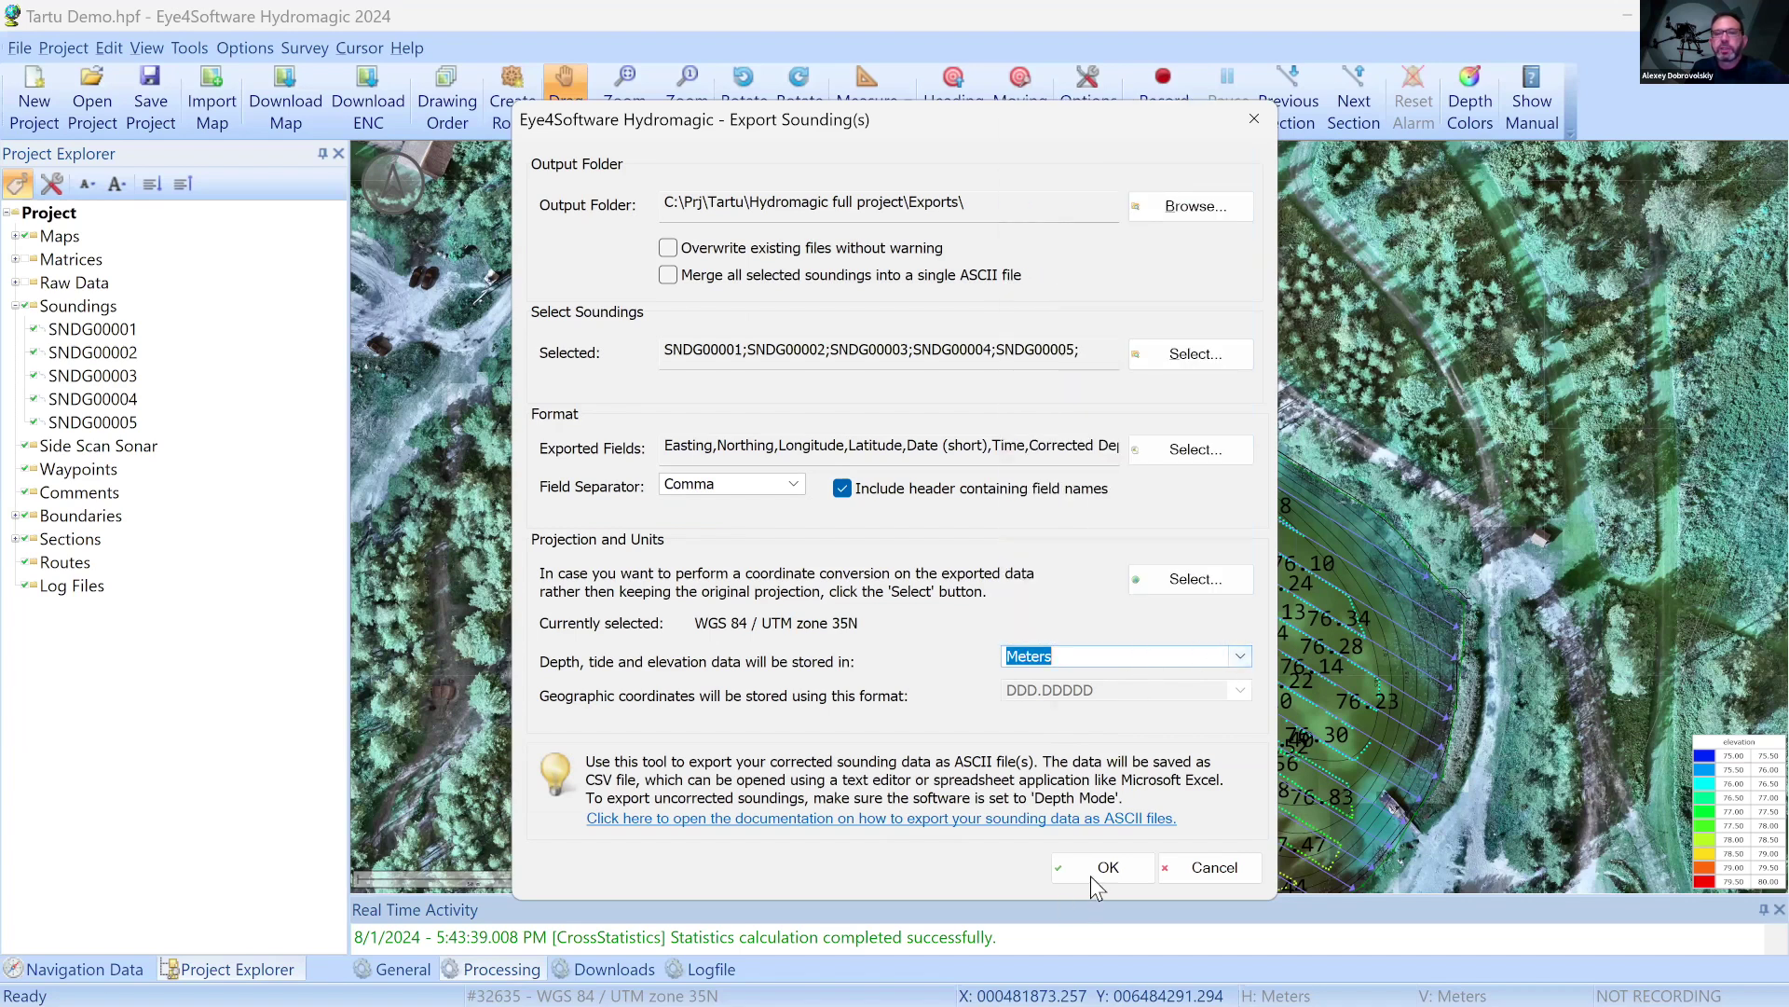
key(Return)
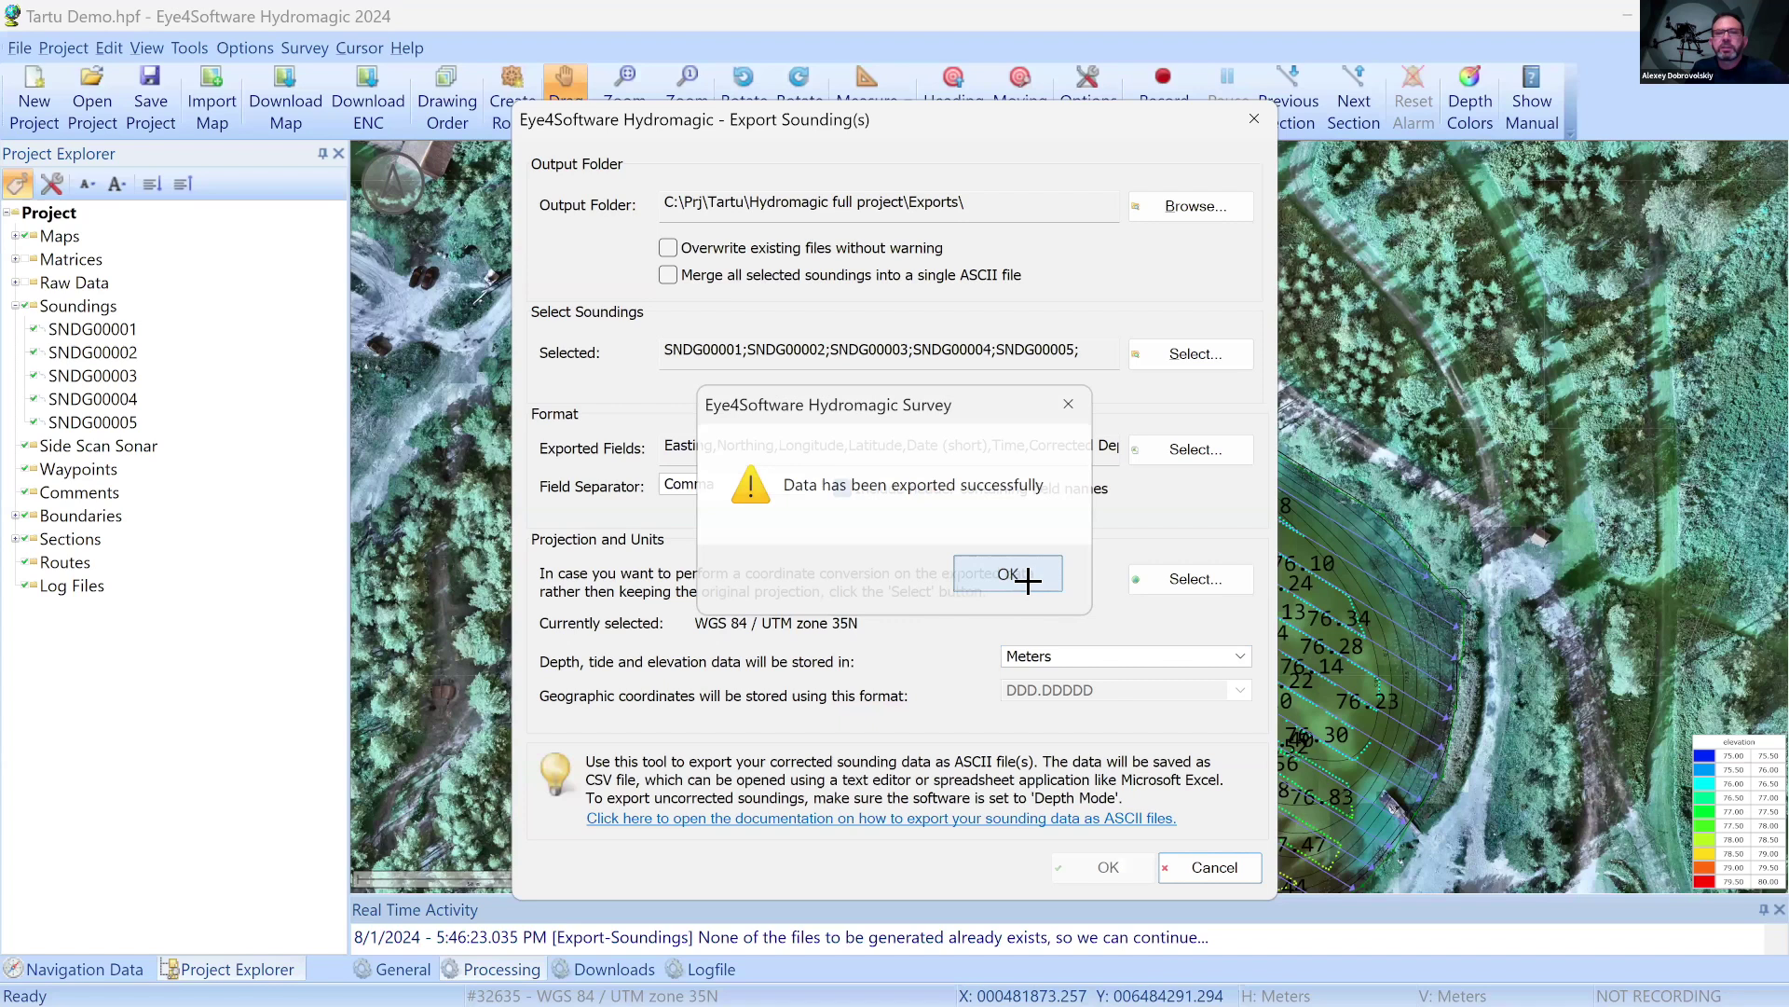
click(1025, 579)
Open the exported SNDG00001.csv in Excel and widen the Easting, Northing, Corrected Depth (Lo) and Elevation (Lo) columns
double_click(803, 389)
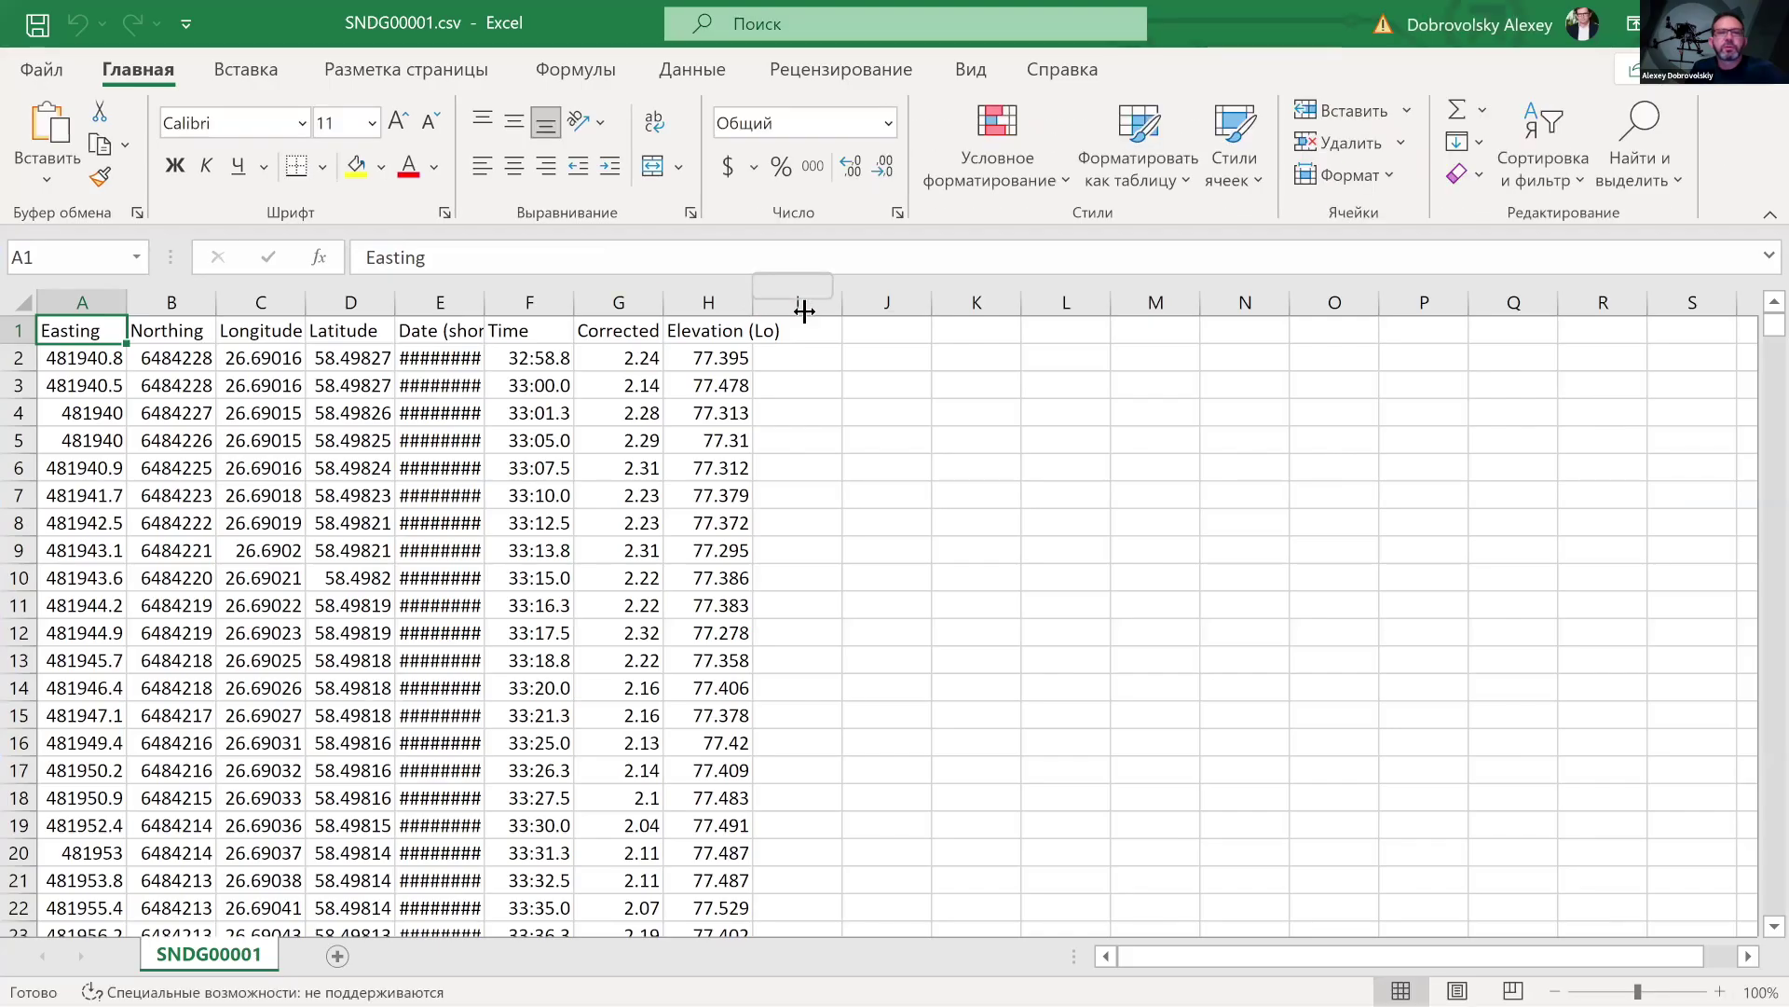
drag(804, 311, 901, 311)
drag(663, 311, 739, 311)
drag(129, 310, 299, 302)
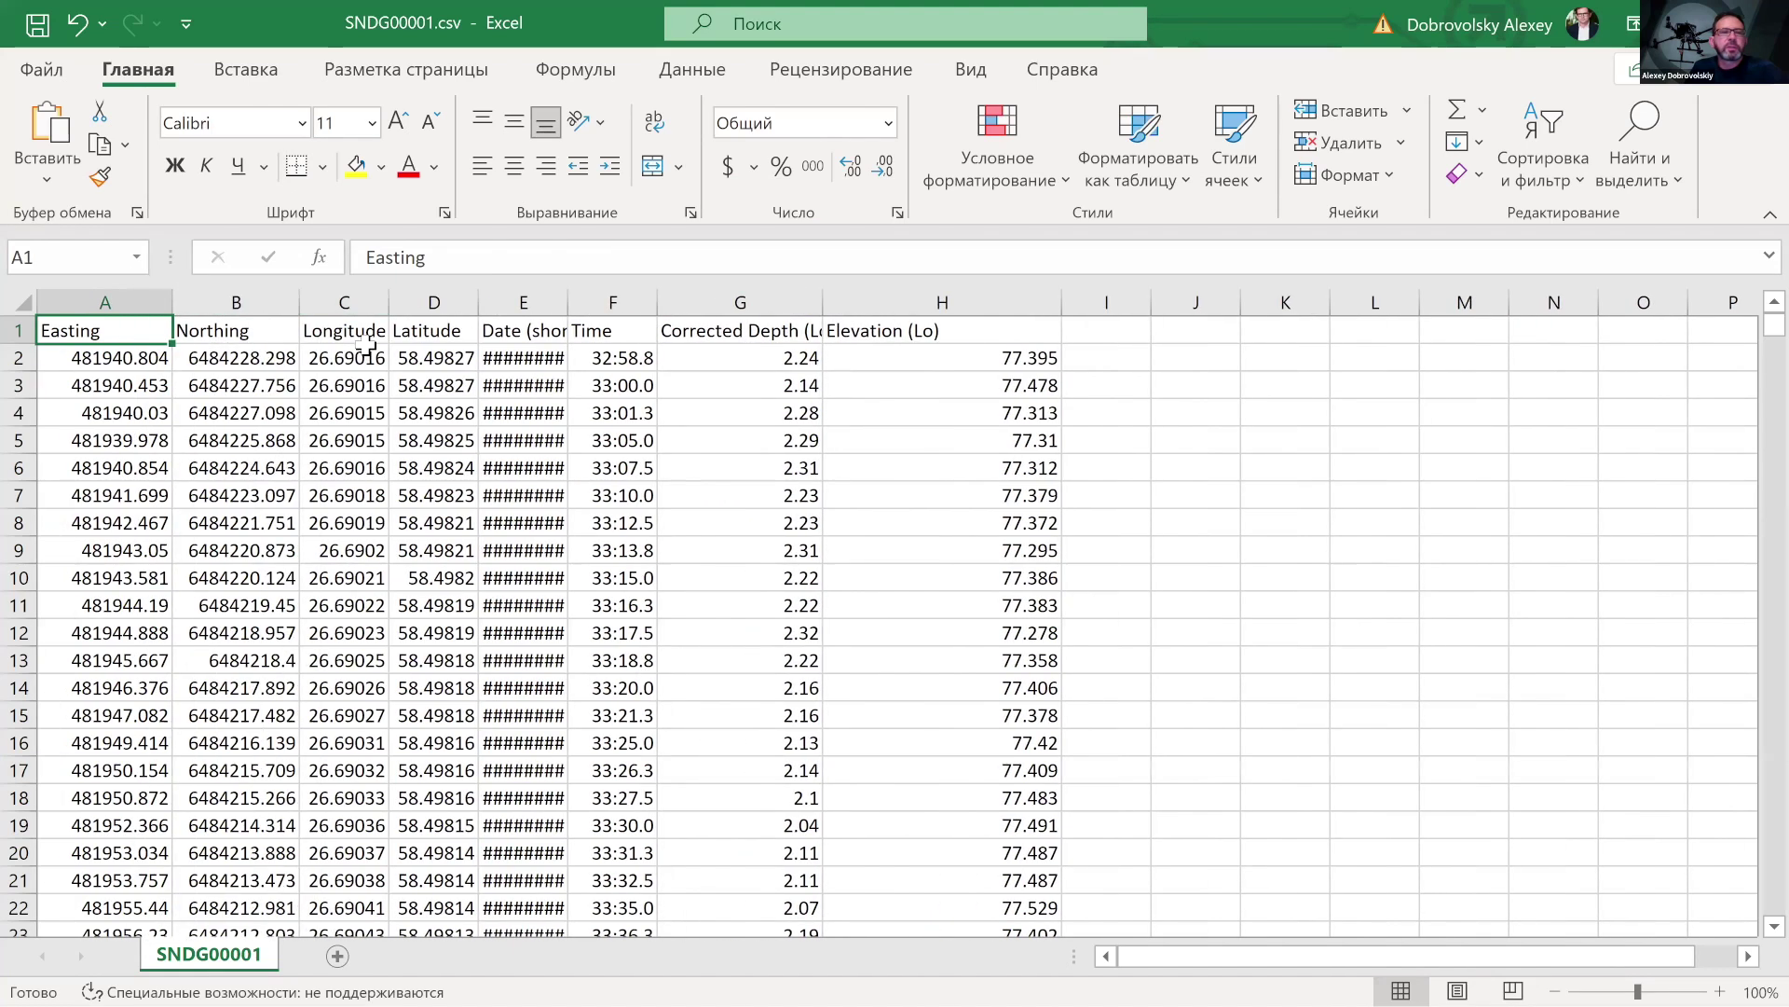
Examine the date, time, corrected depth and elevation columns of SNDG00001.csv, then return to the Exports folder
click(524, 332)
click(610, 332)
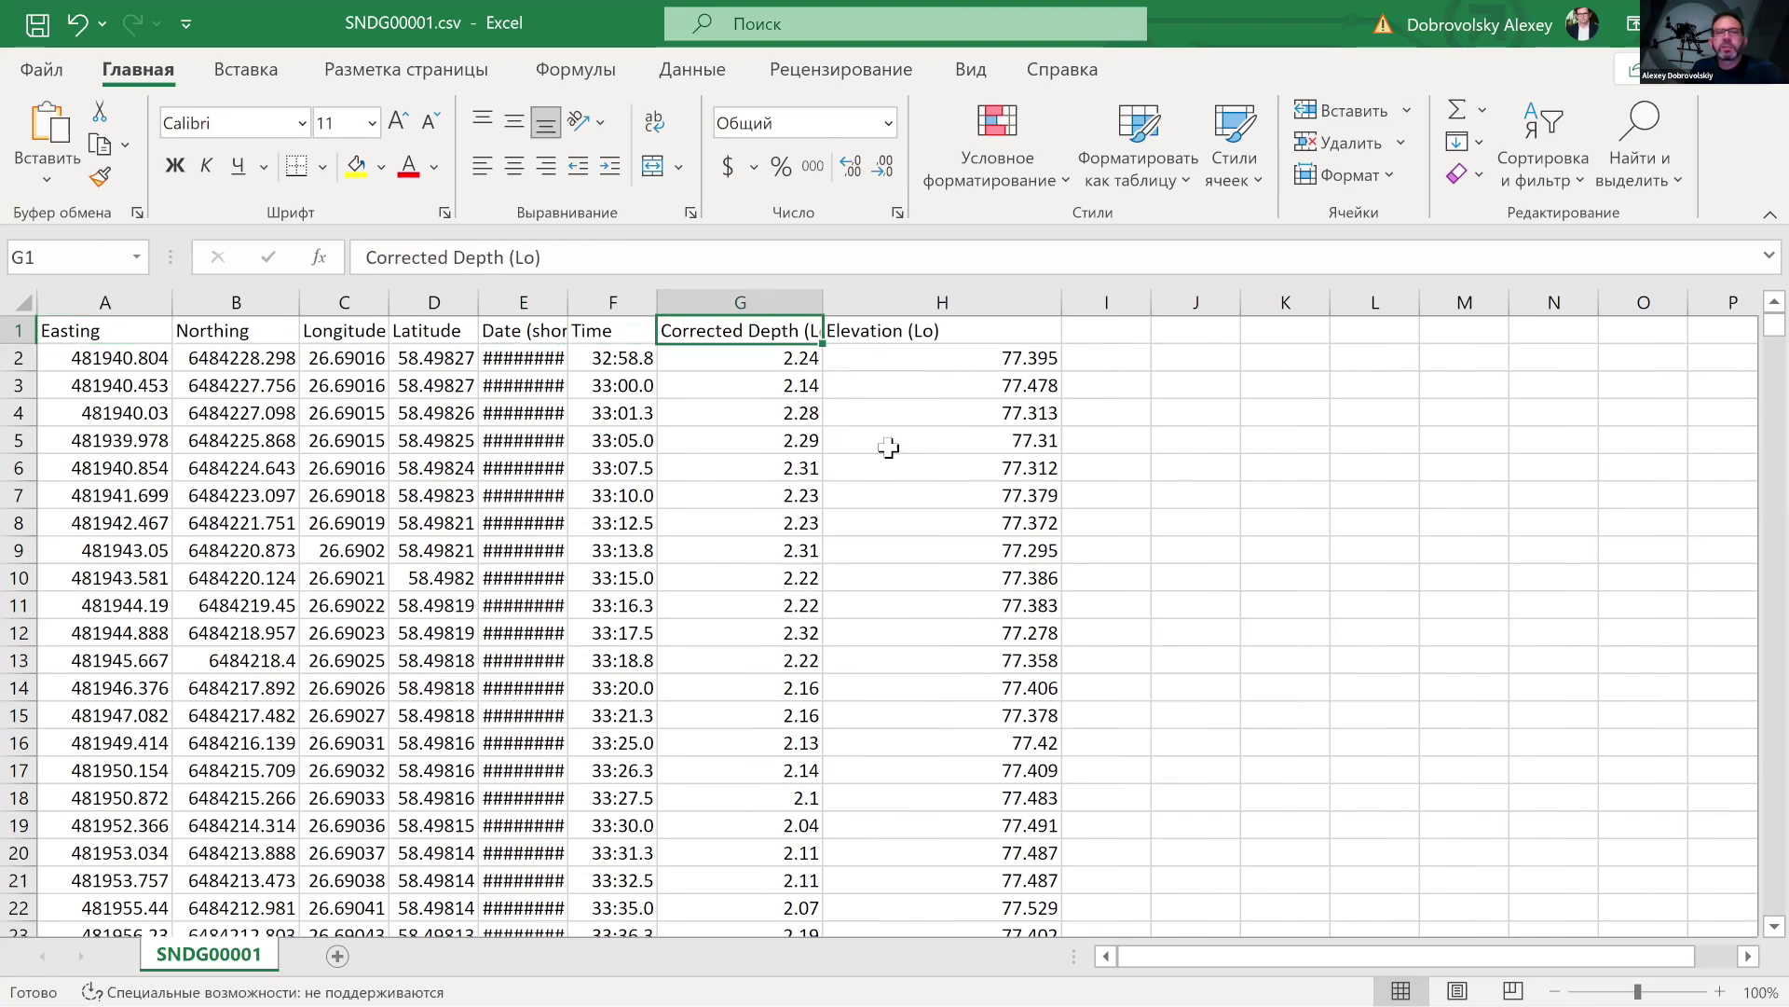
drag(762, 440, 778, 690)
click(941, 587)
drag(987, 439, 999, 743)
click(1177, 529)
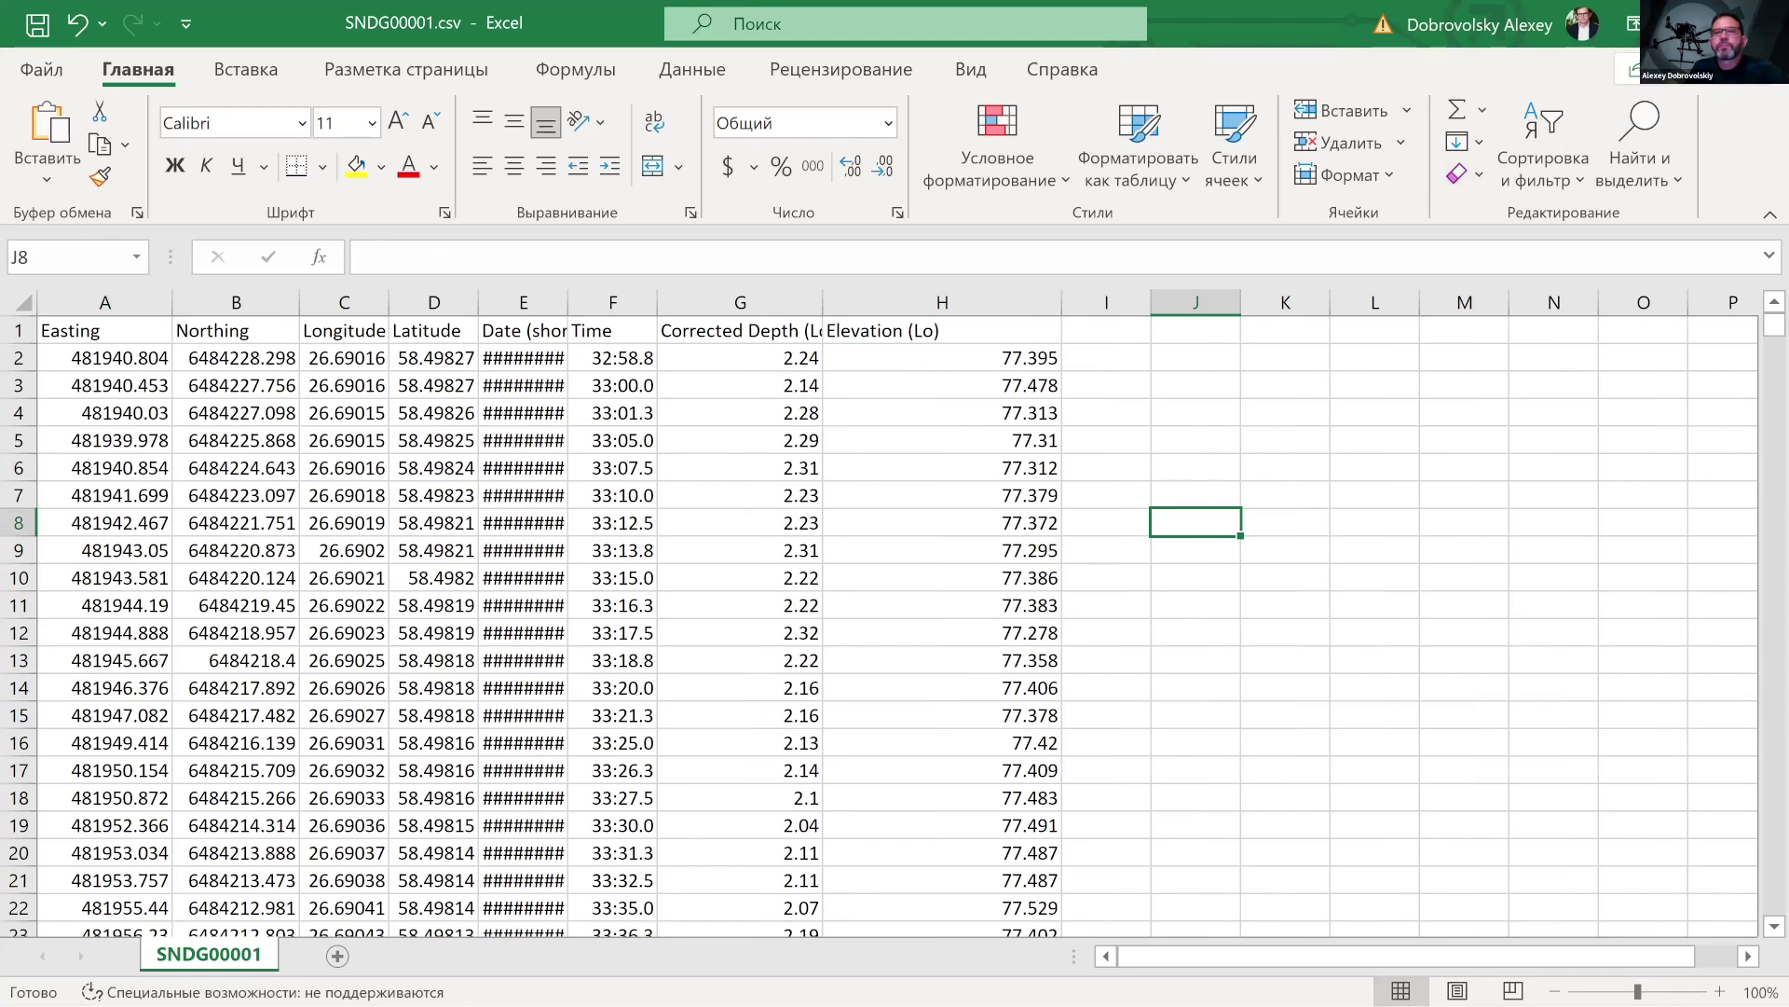
click(909, 584)
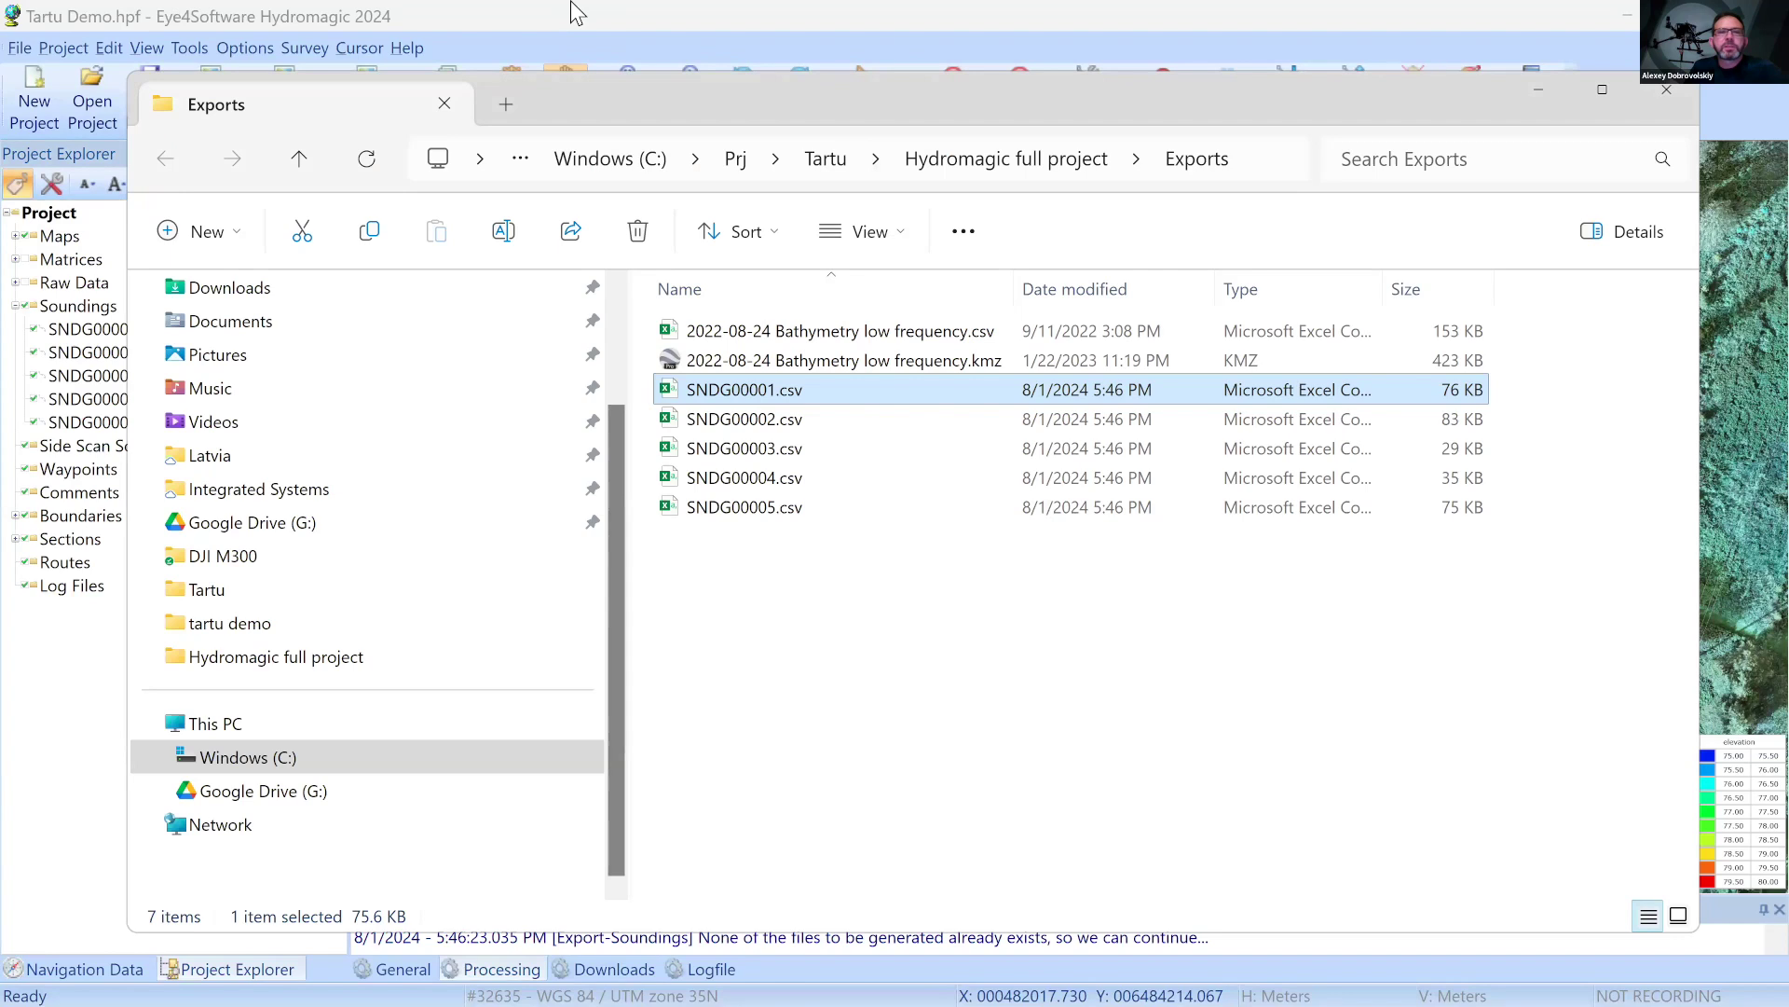
Switch back to Hydromagic, list the project's matrices, and open the data export for m-high-freq-hires.mtx
click(45, 310)
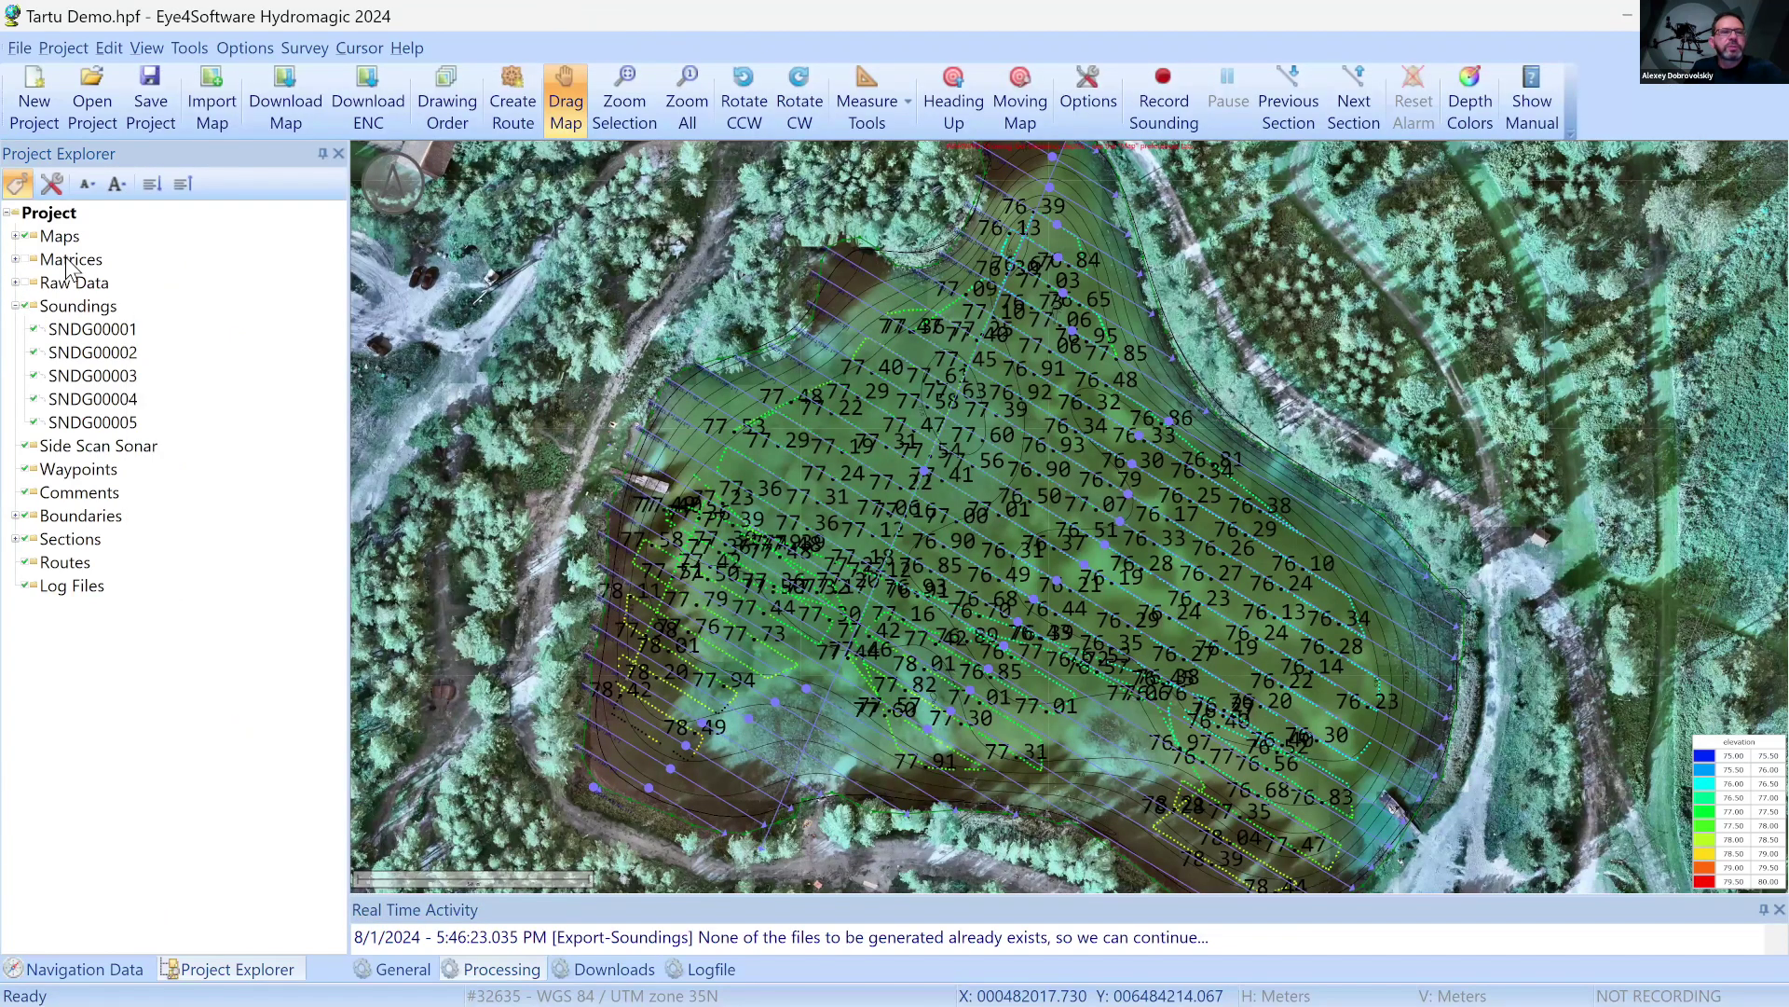
double_click(70, 259)
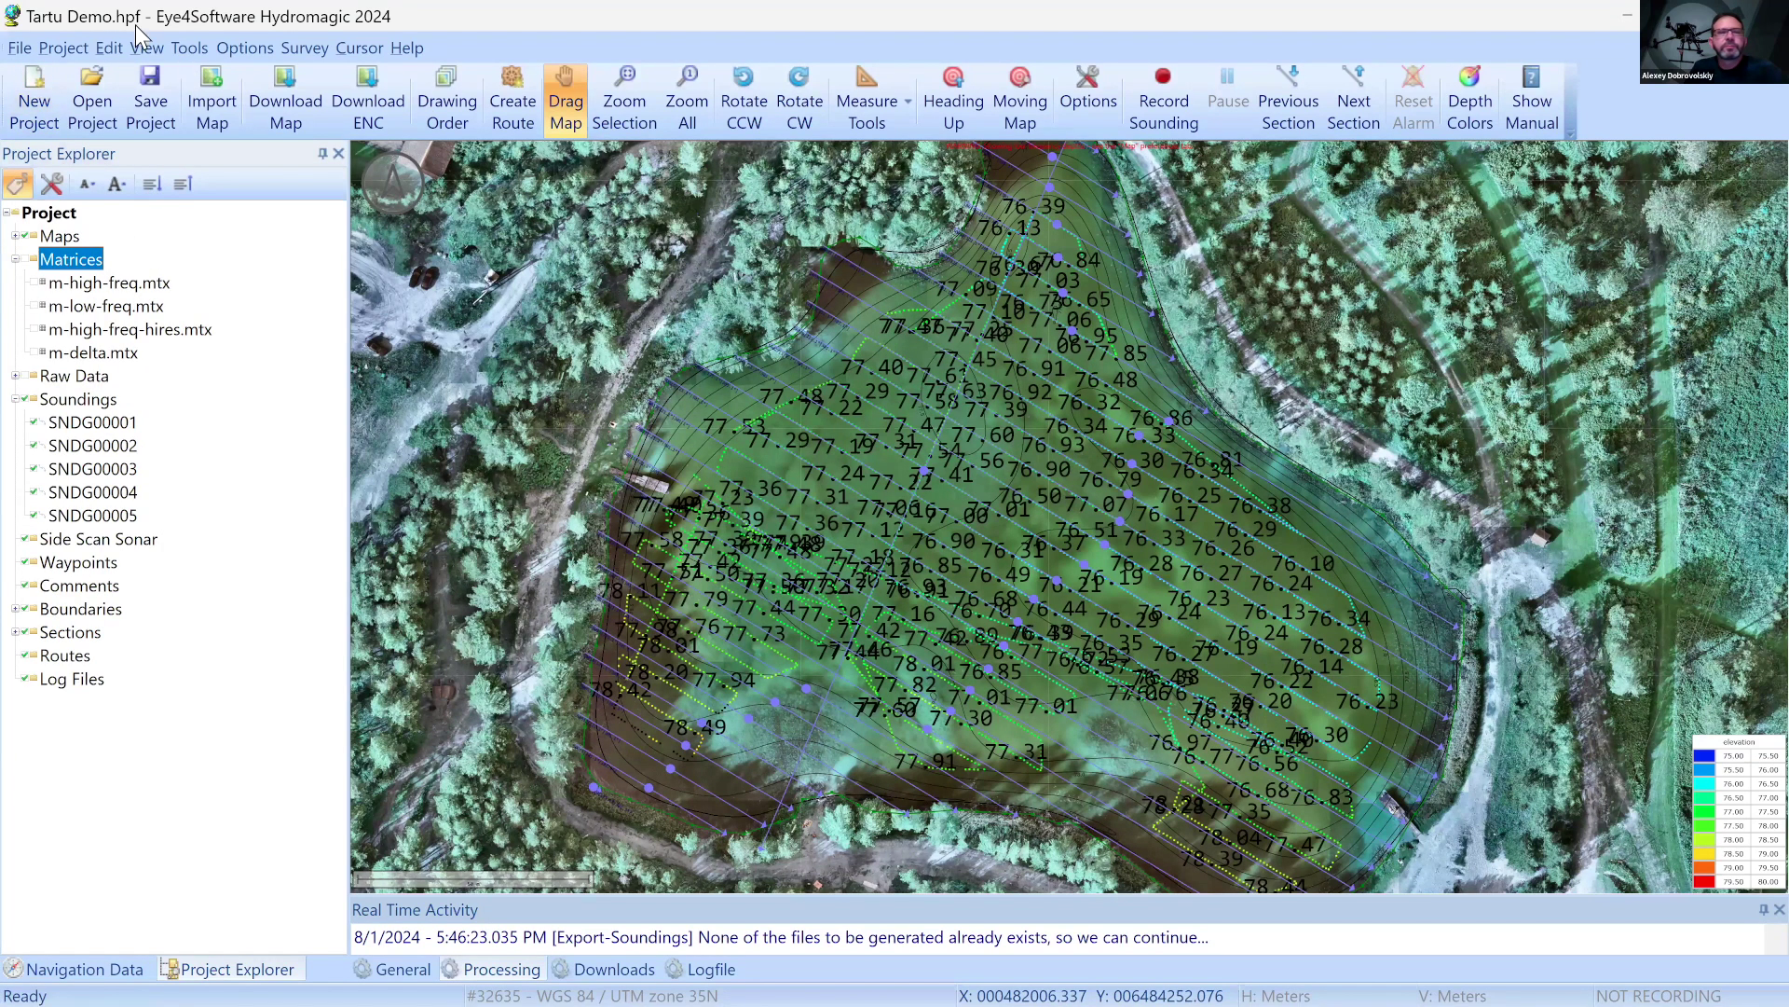
click(64, 48)
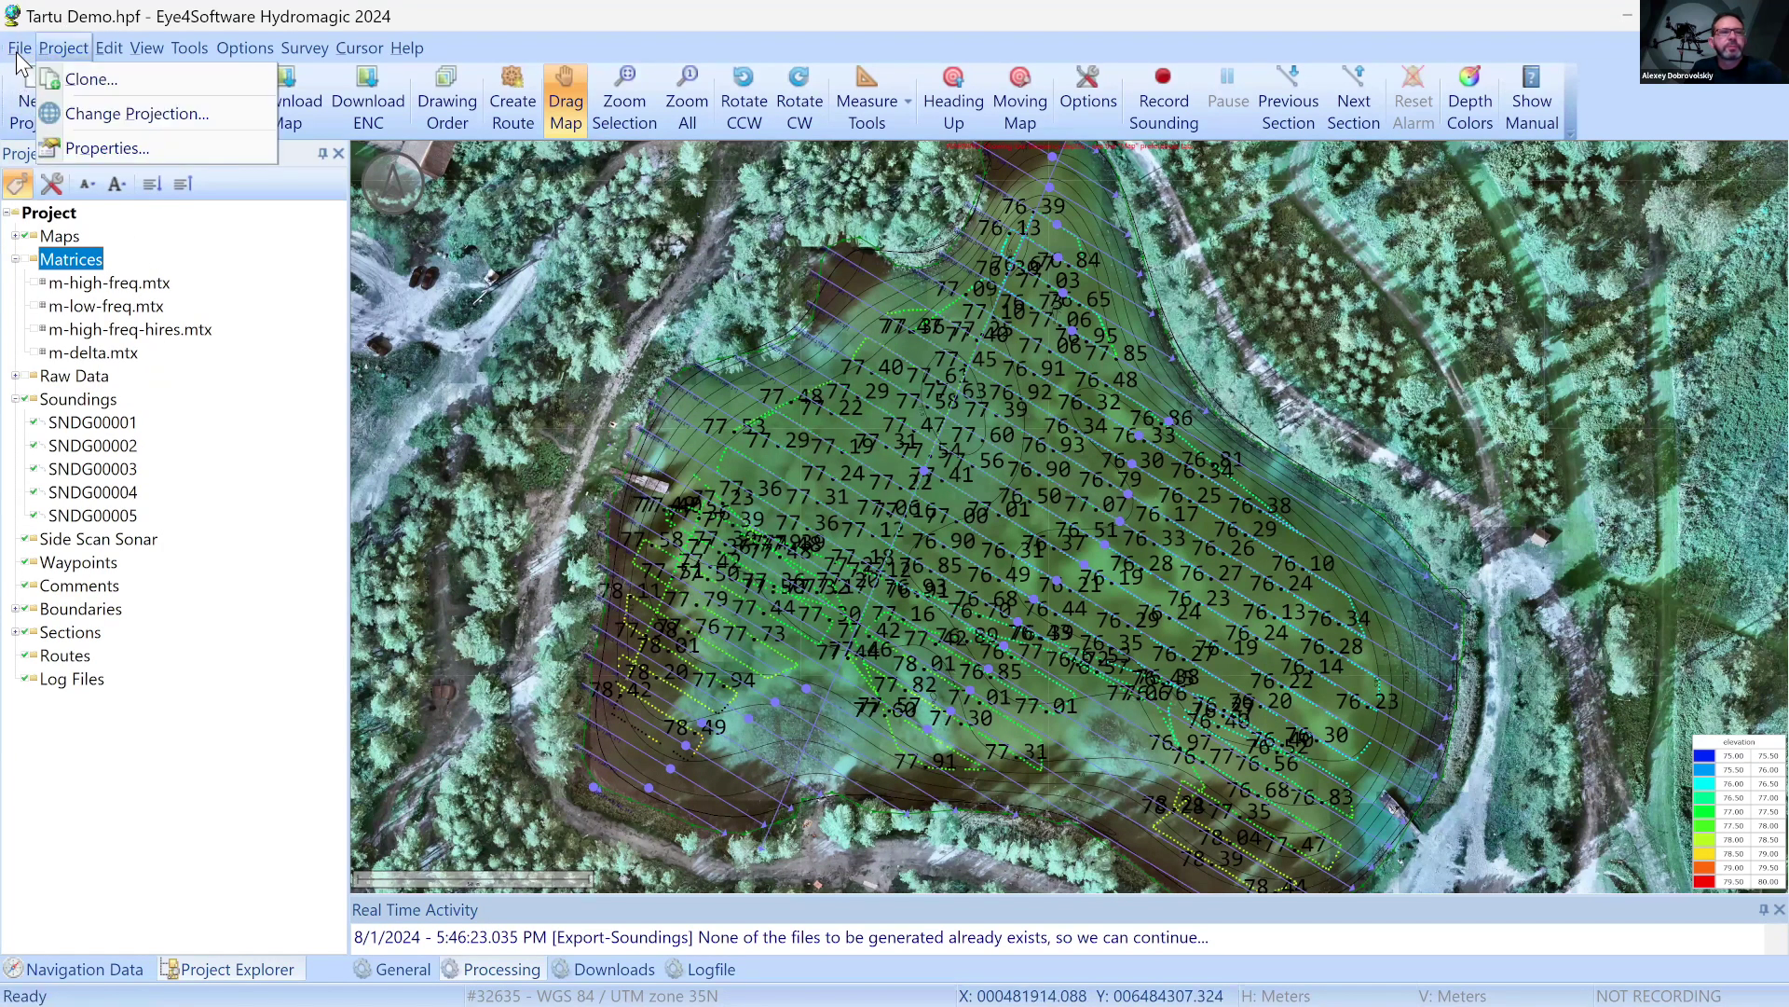
click(104, 296)
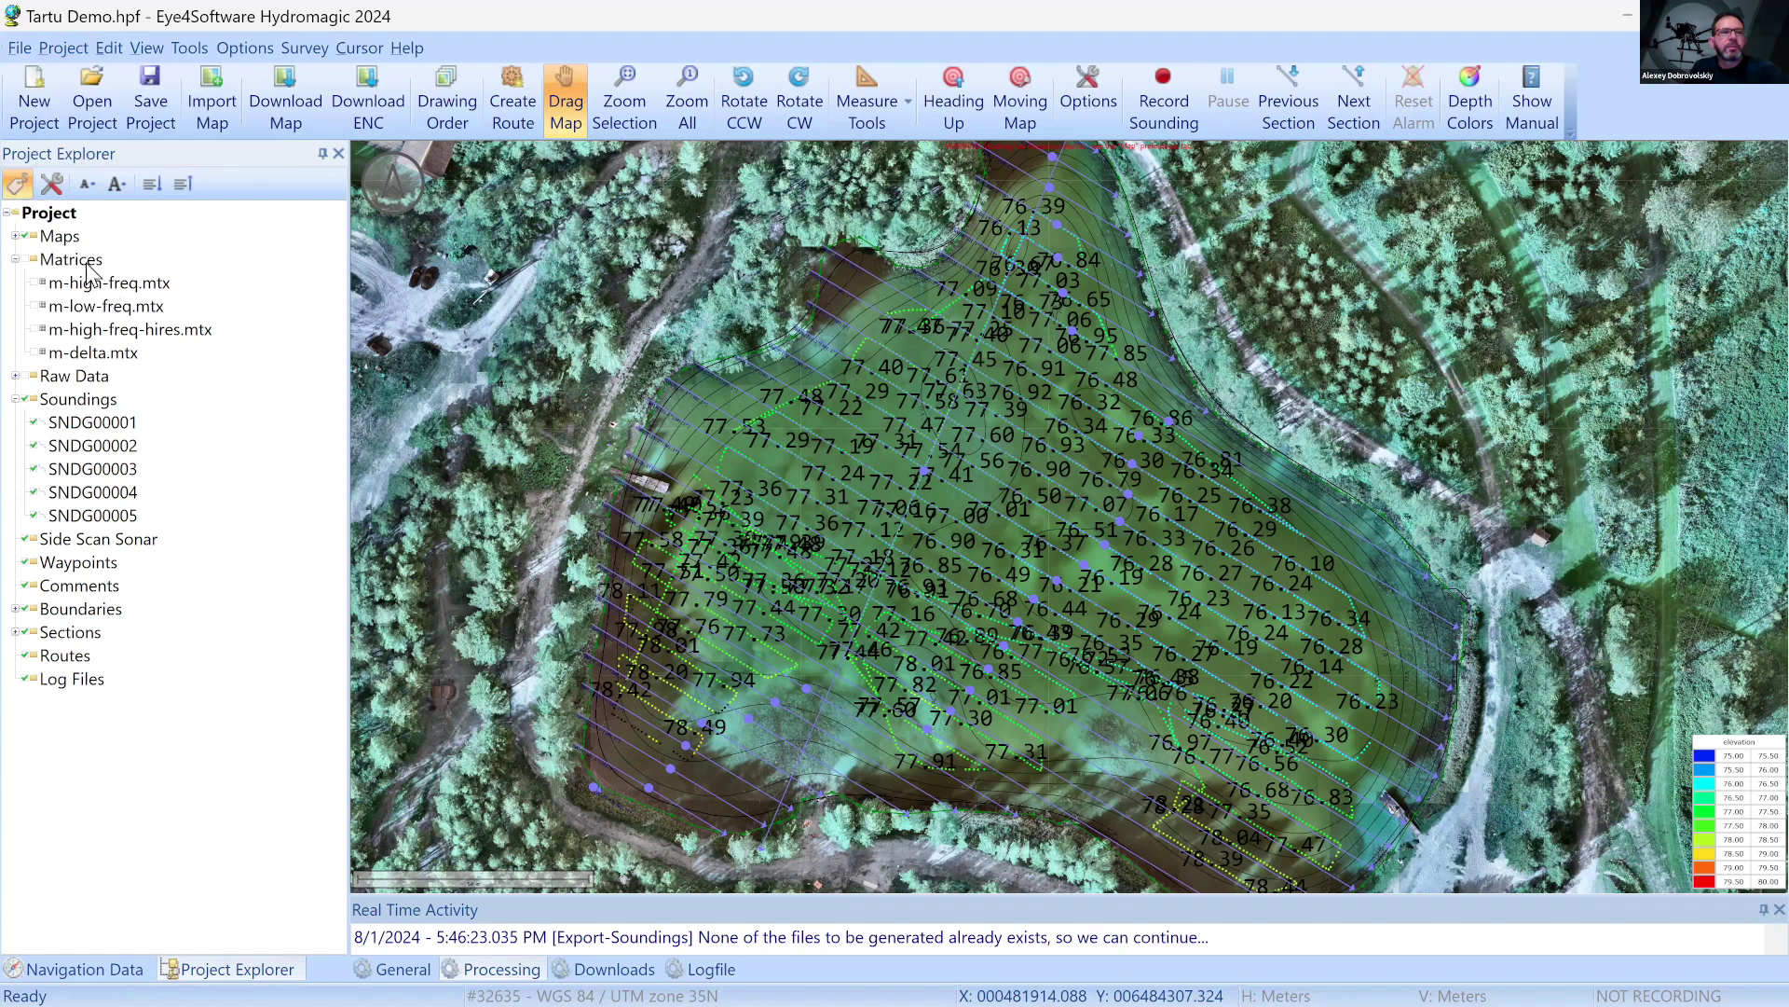
right_click(118, 336)
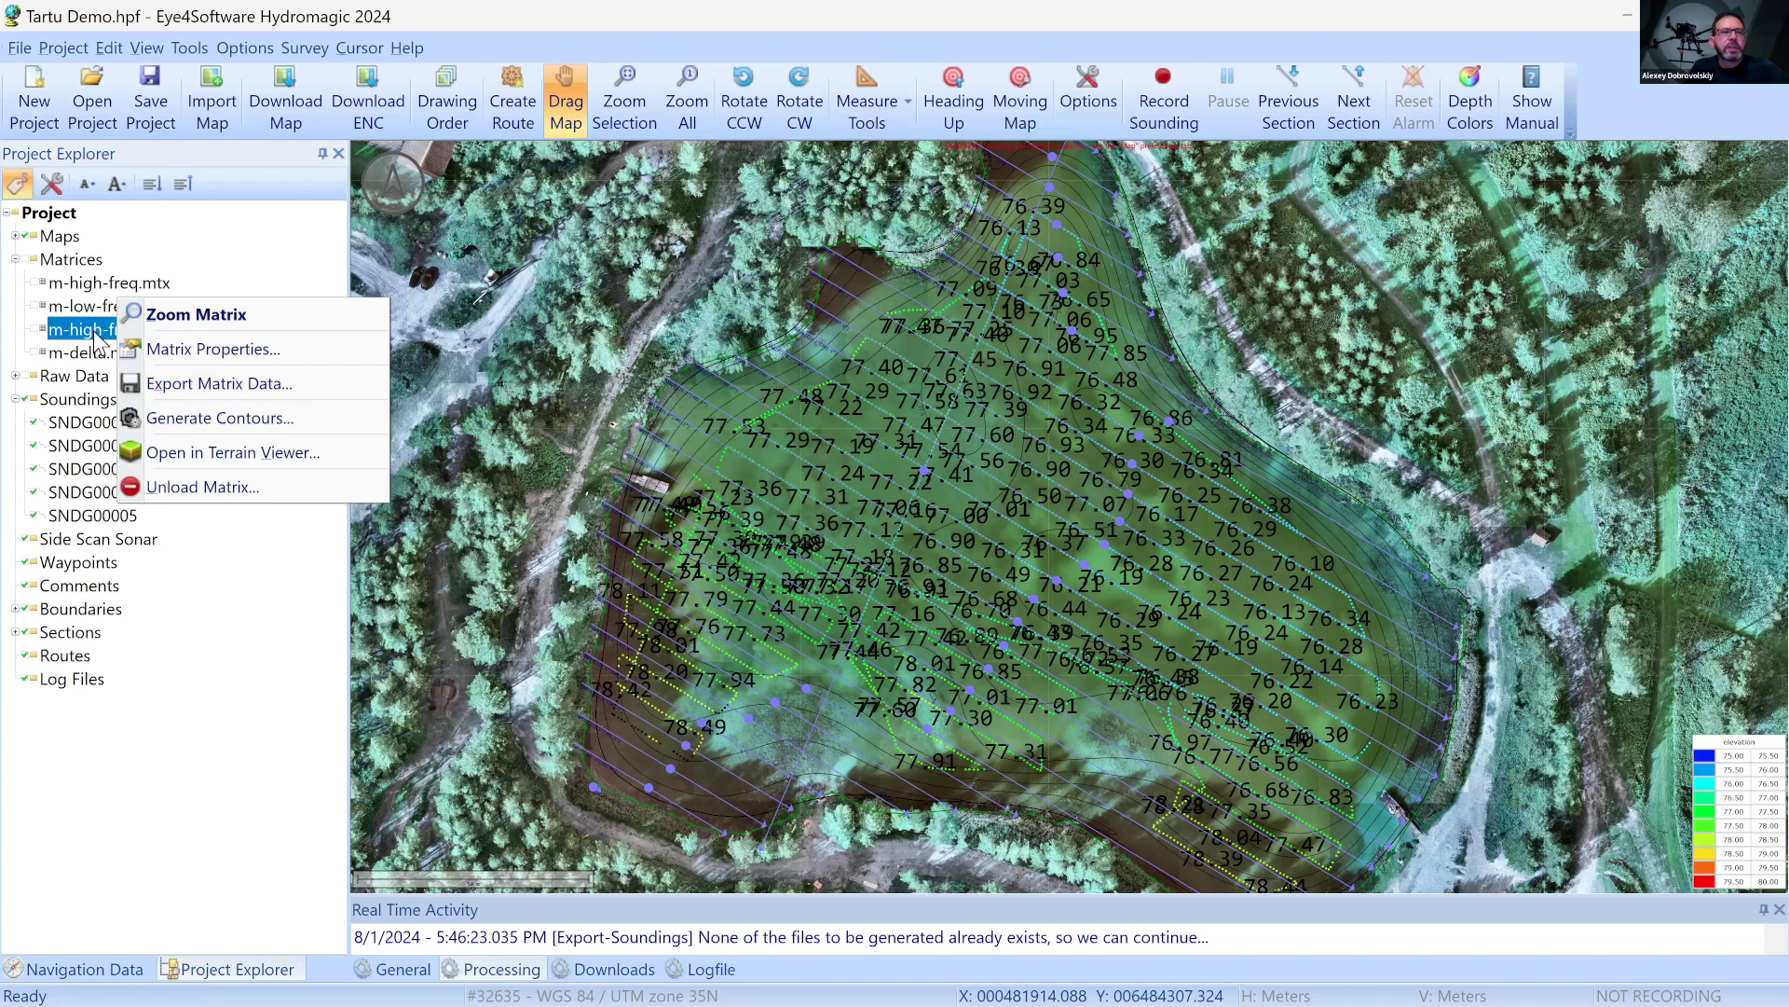
click(244, 388)
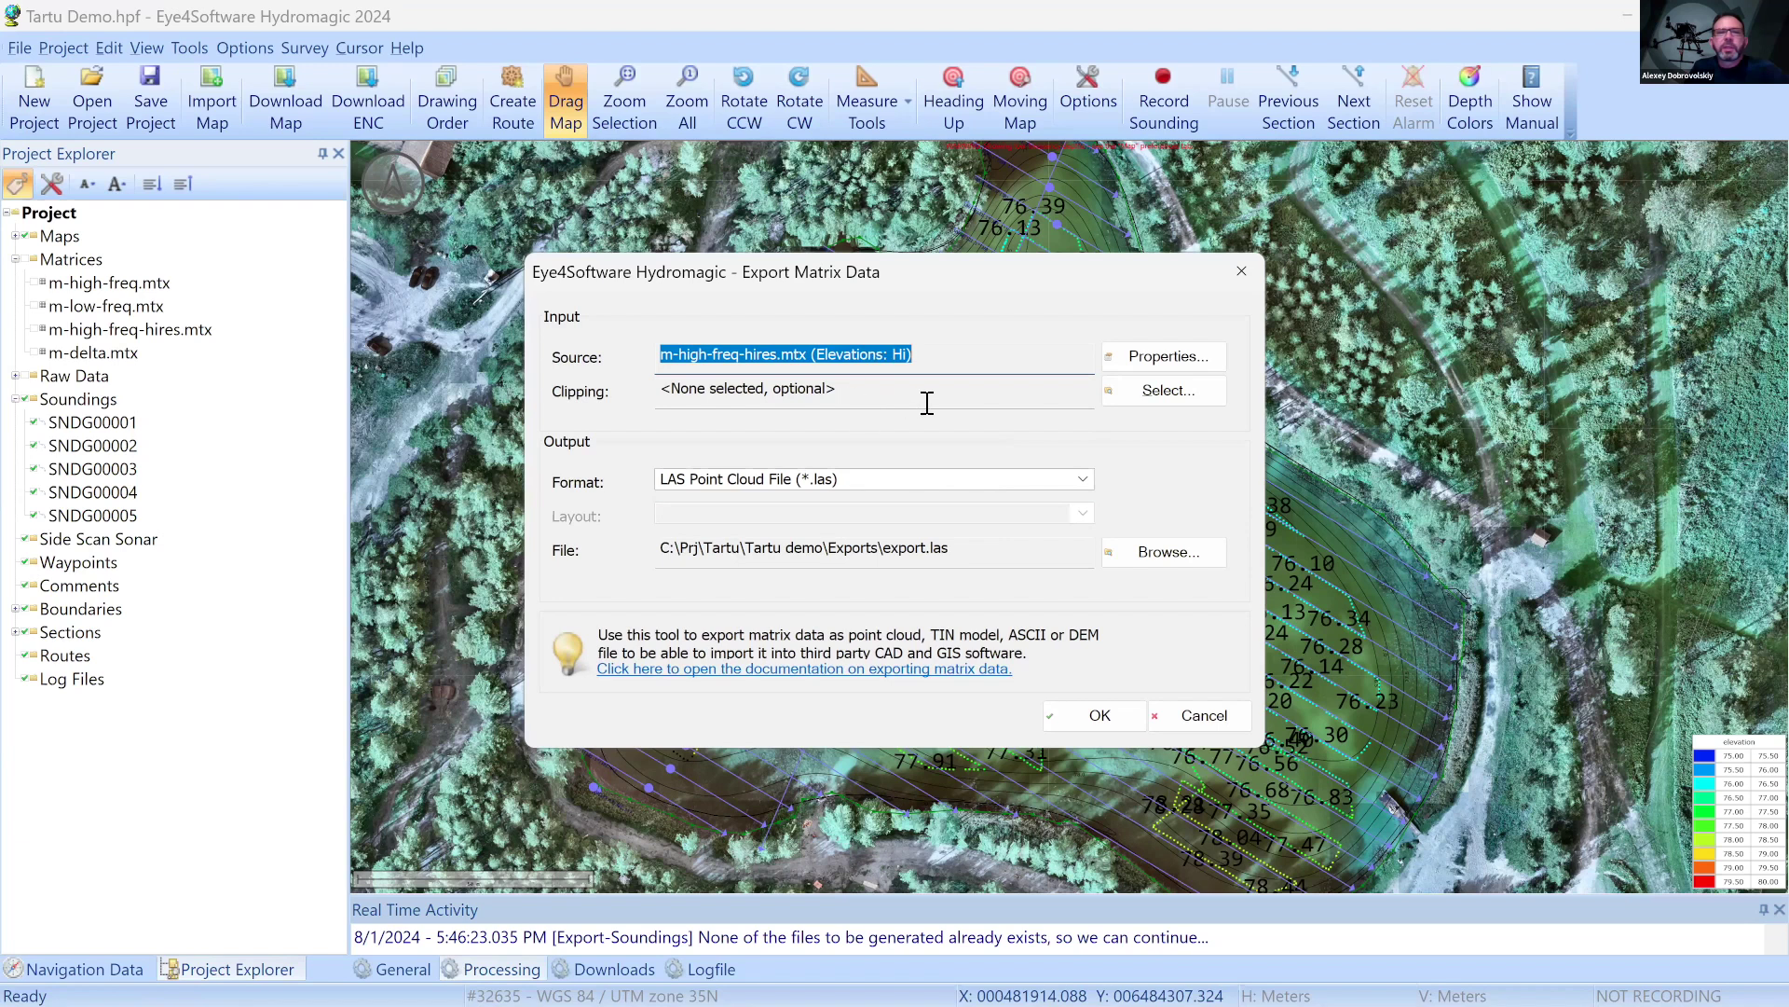
Export the m-high-freq-hires.mtx matrix as a LAS point cloud file named "point cloud example" in the Exports folder
click(1083, 478)
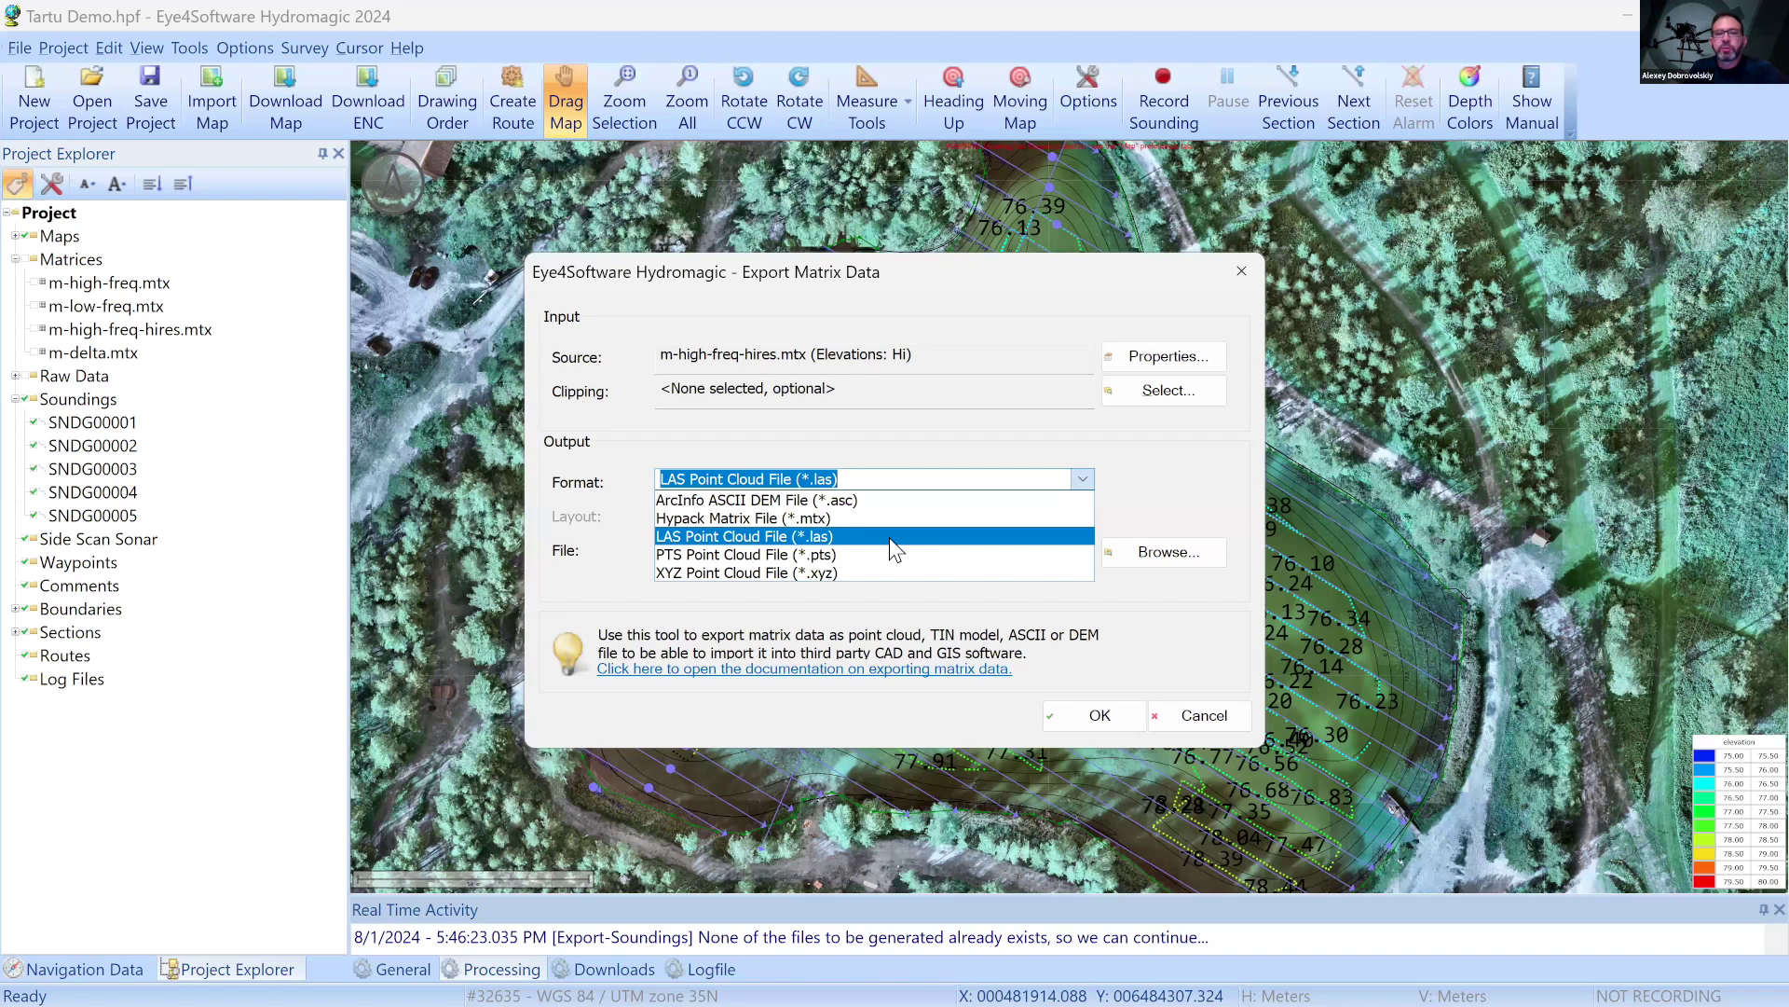
click(1086, 480)
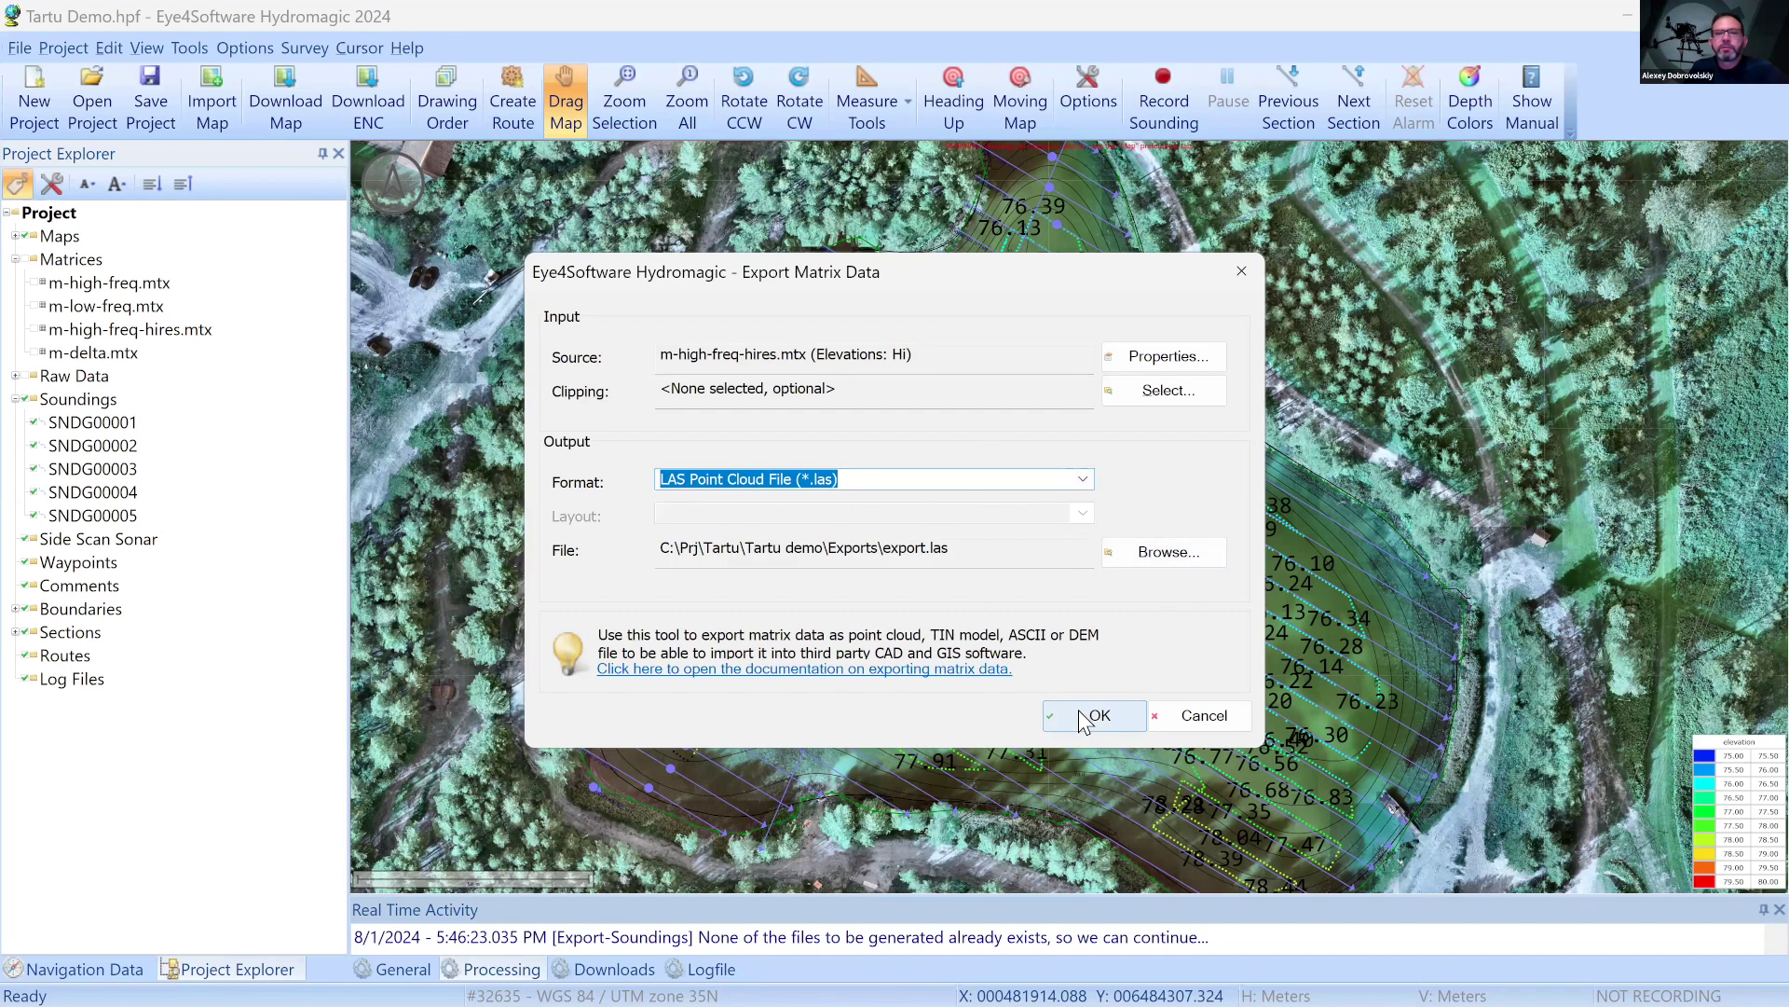
click(1167, 552)
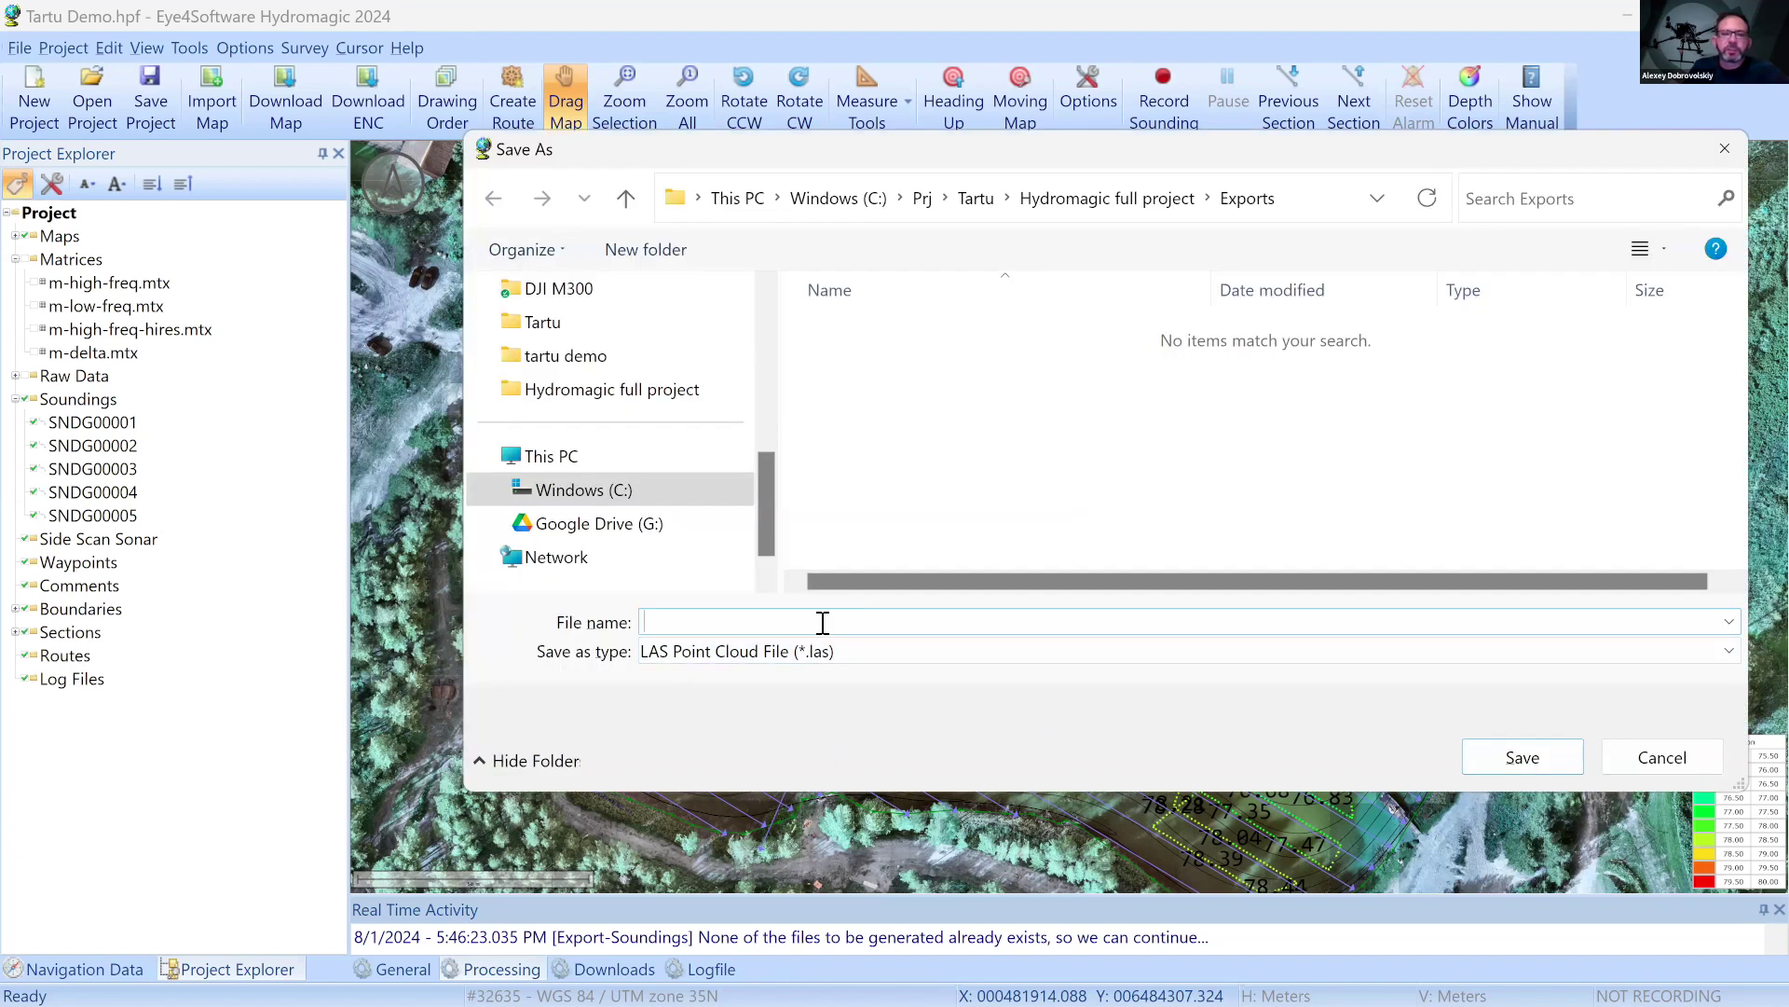
text(poin)
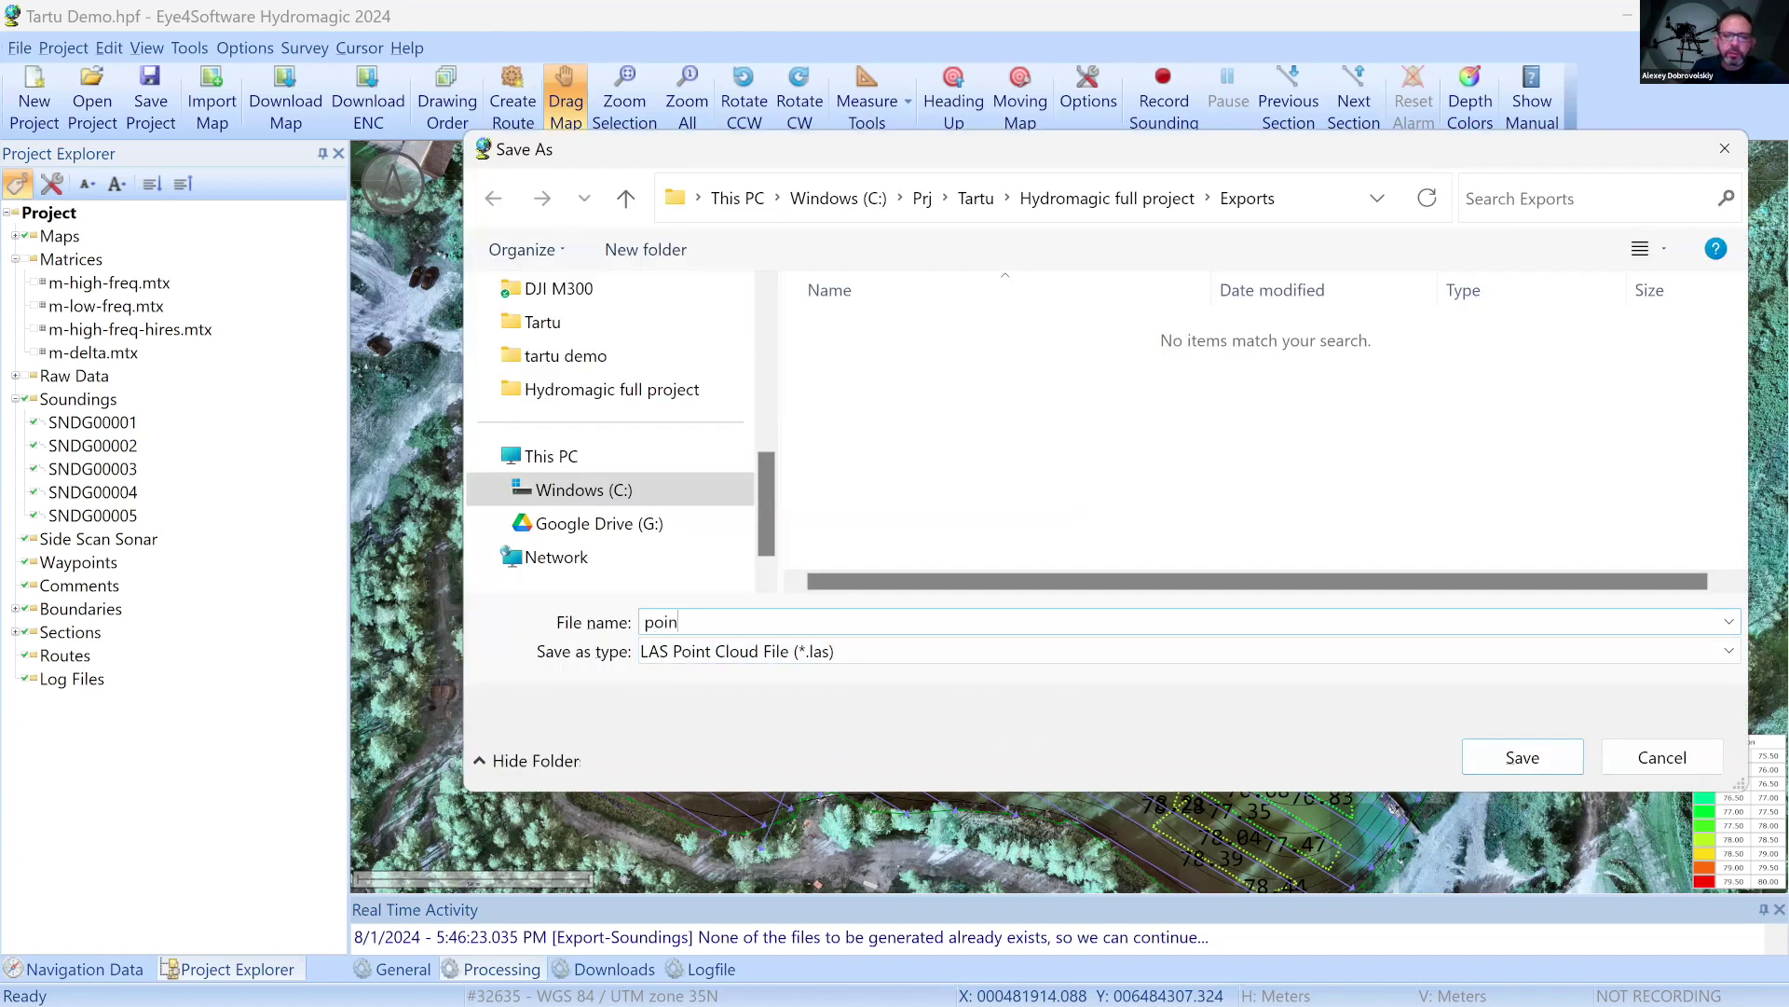
text(t cloud example)
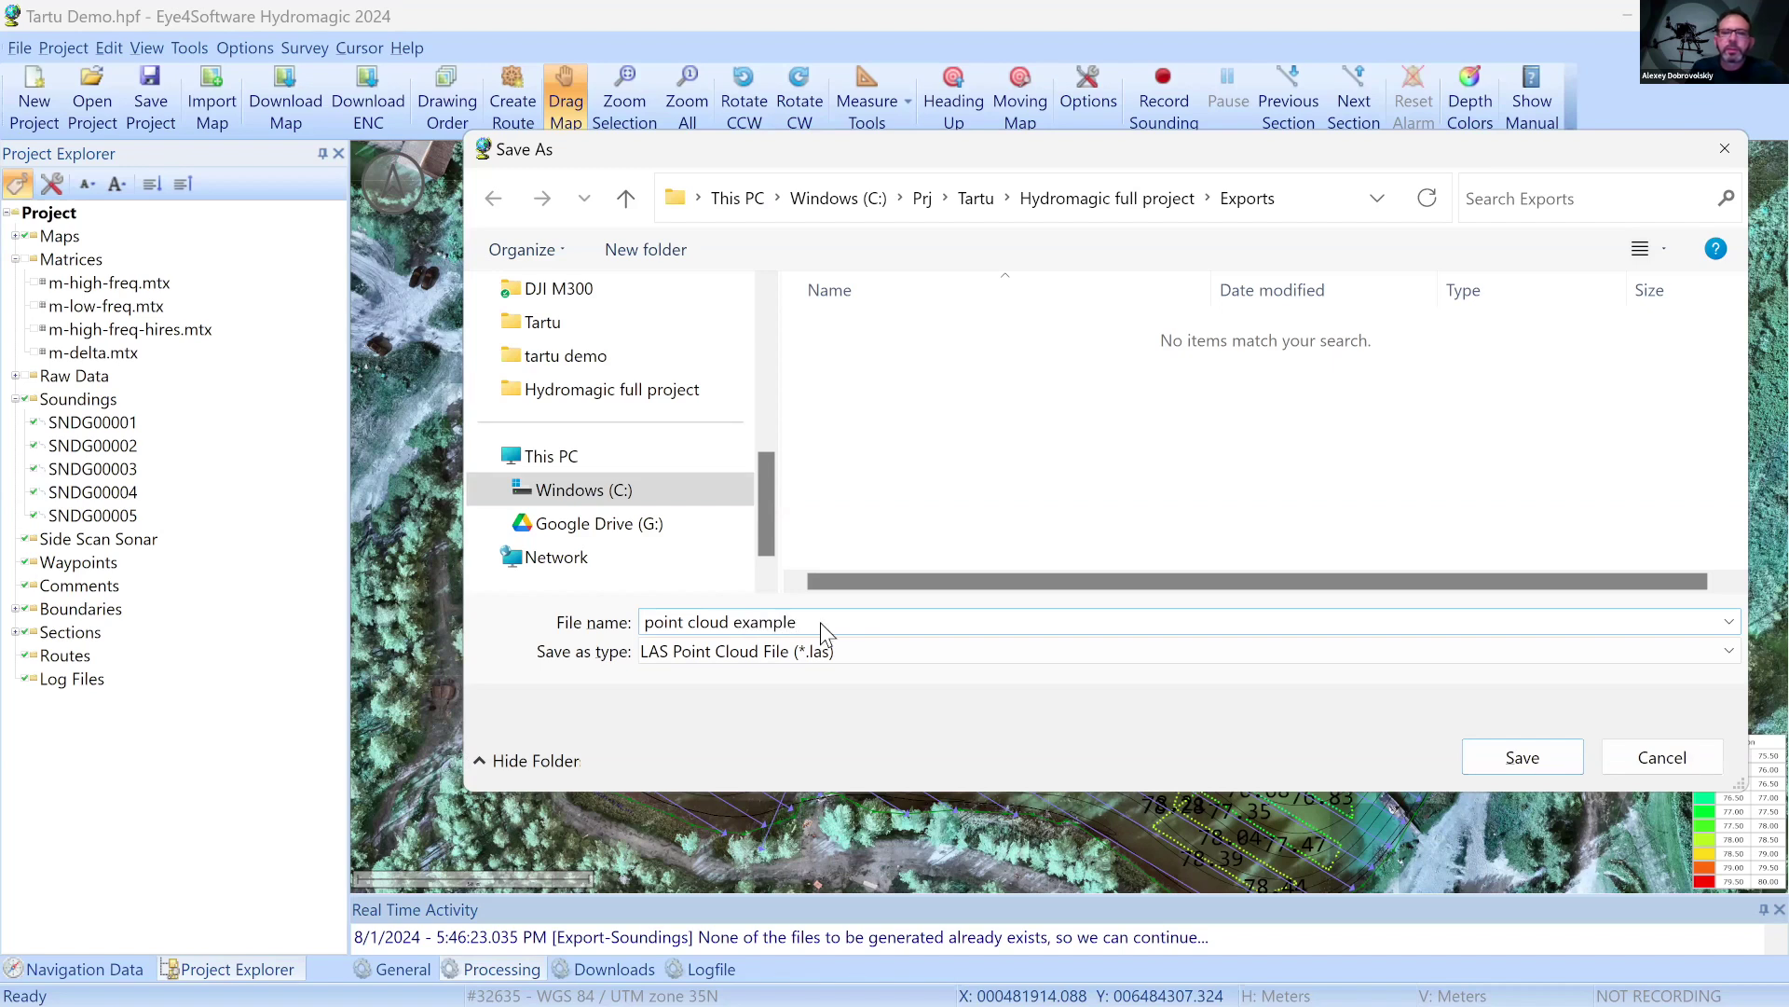
key(Return)
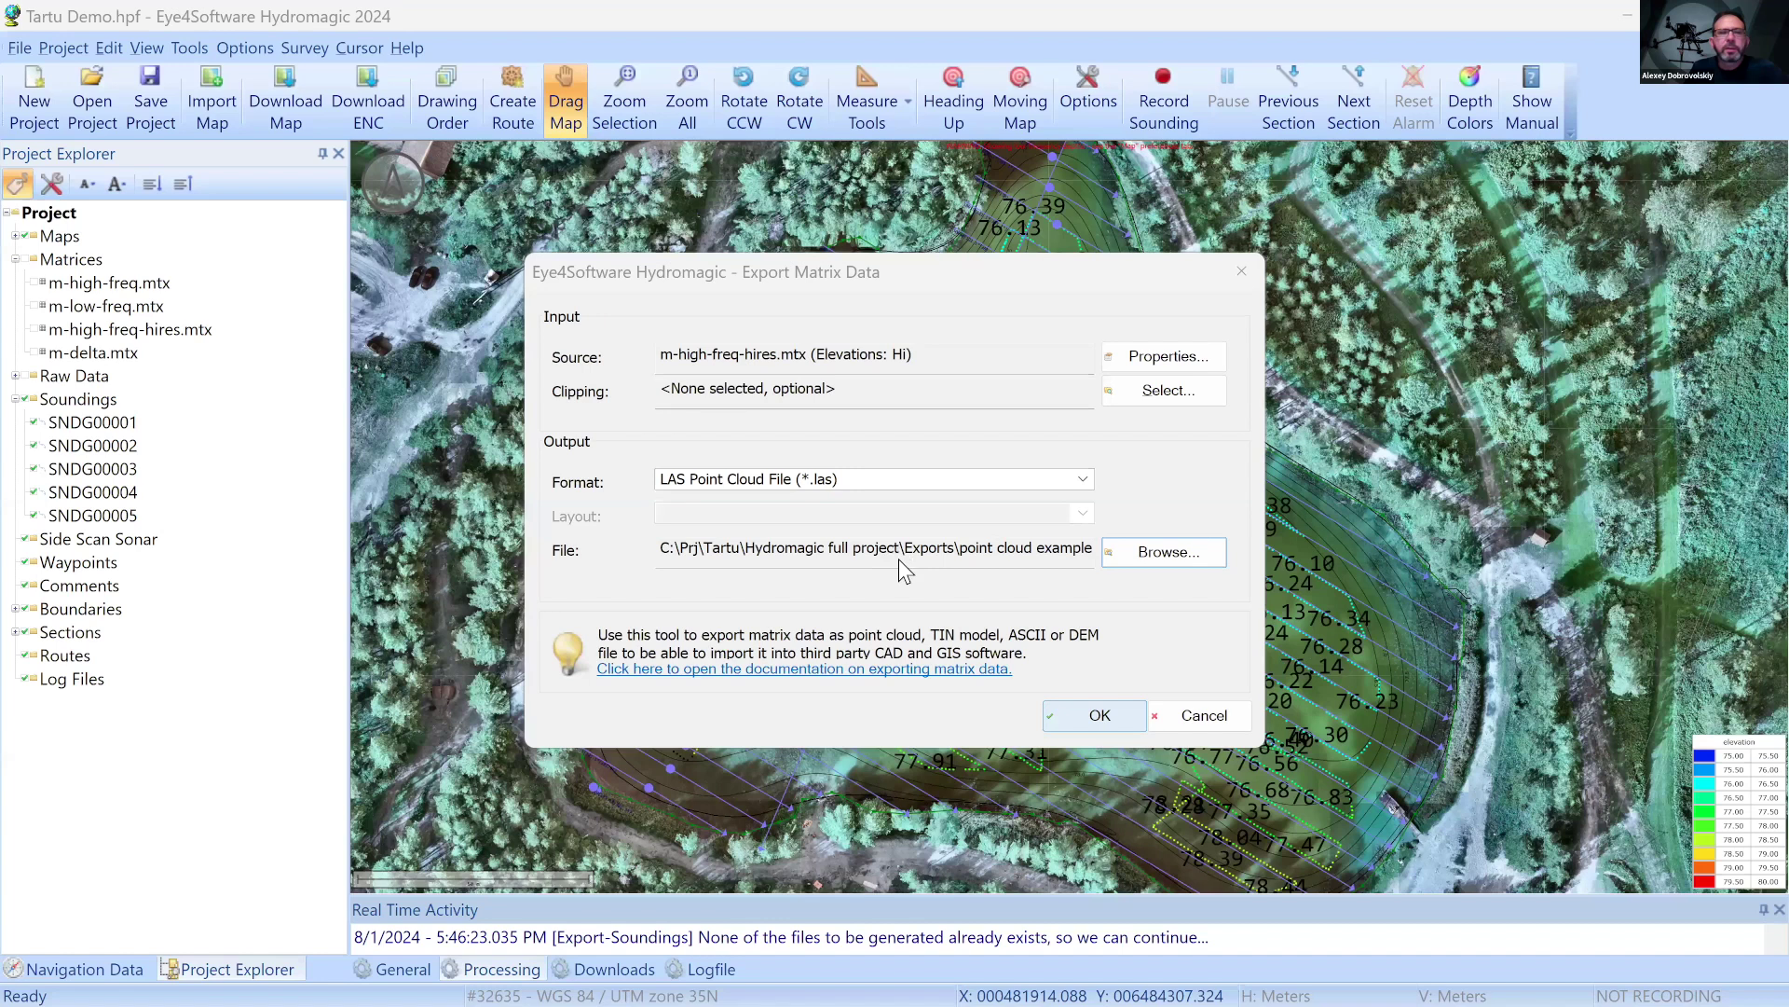
key(Return)
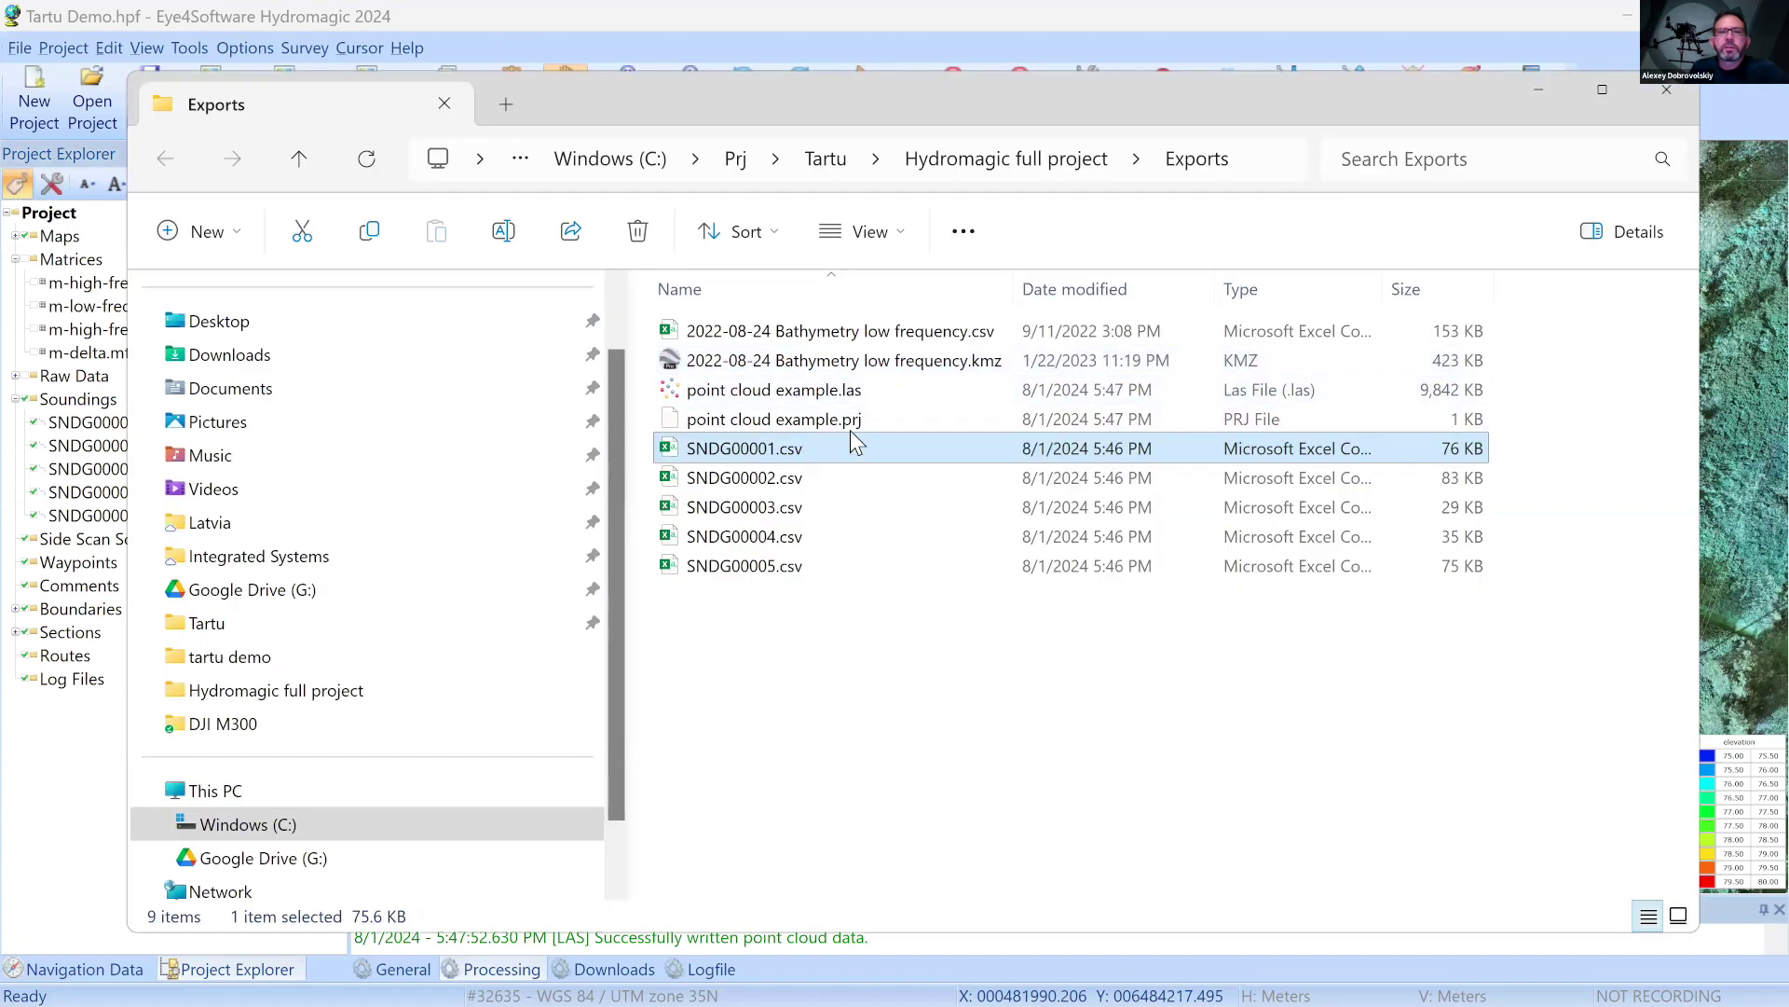
Select point cloud example.las in the Exports folder, clear the open windows out of the way, and launch CloudCompare
click(847, 395)
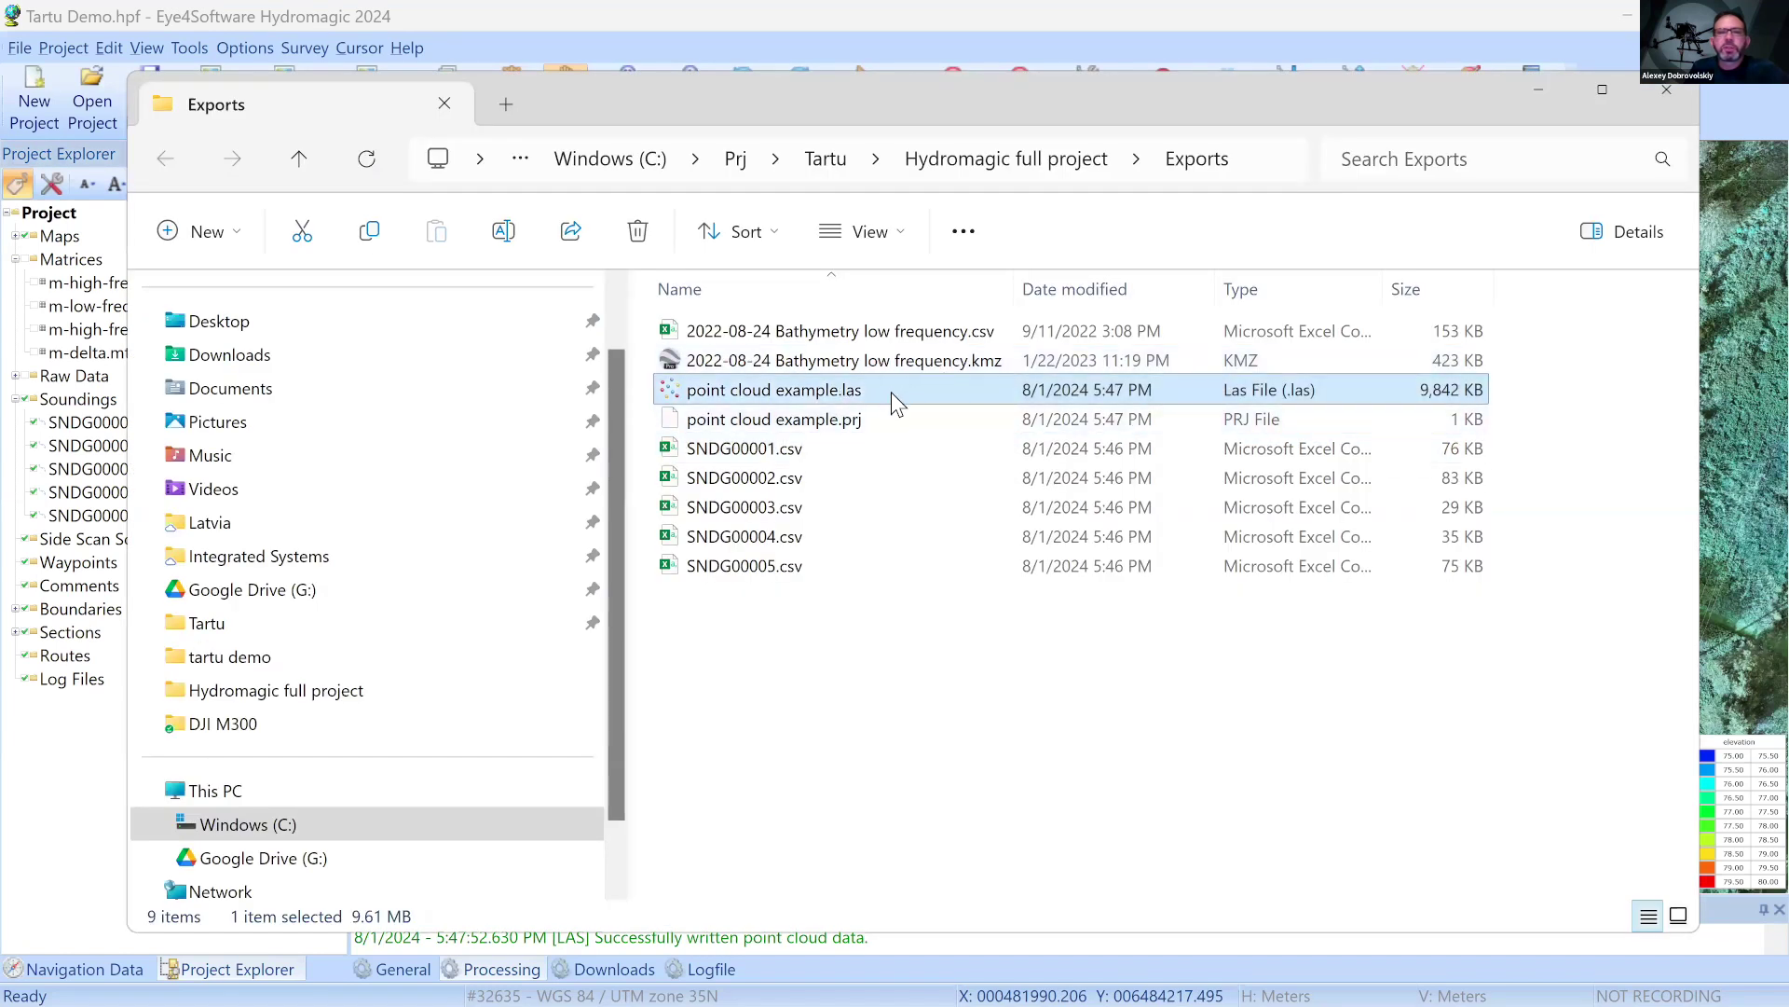
mouse_move(884, 1002)
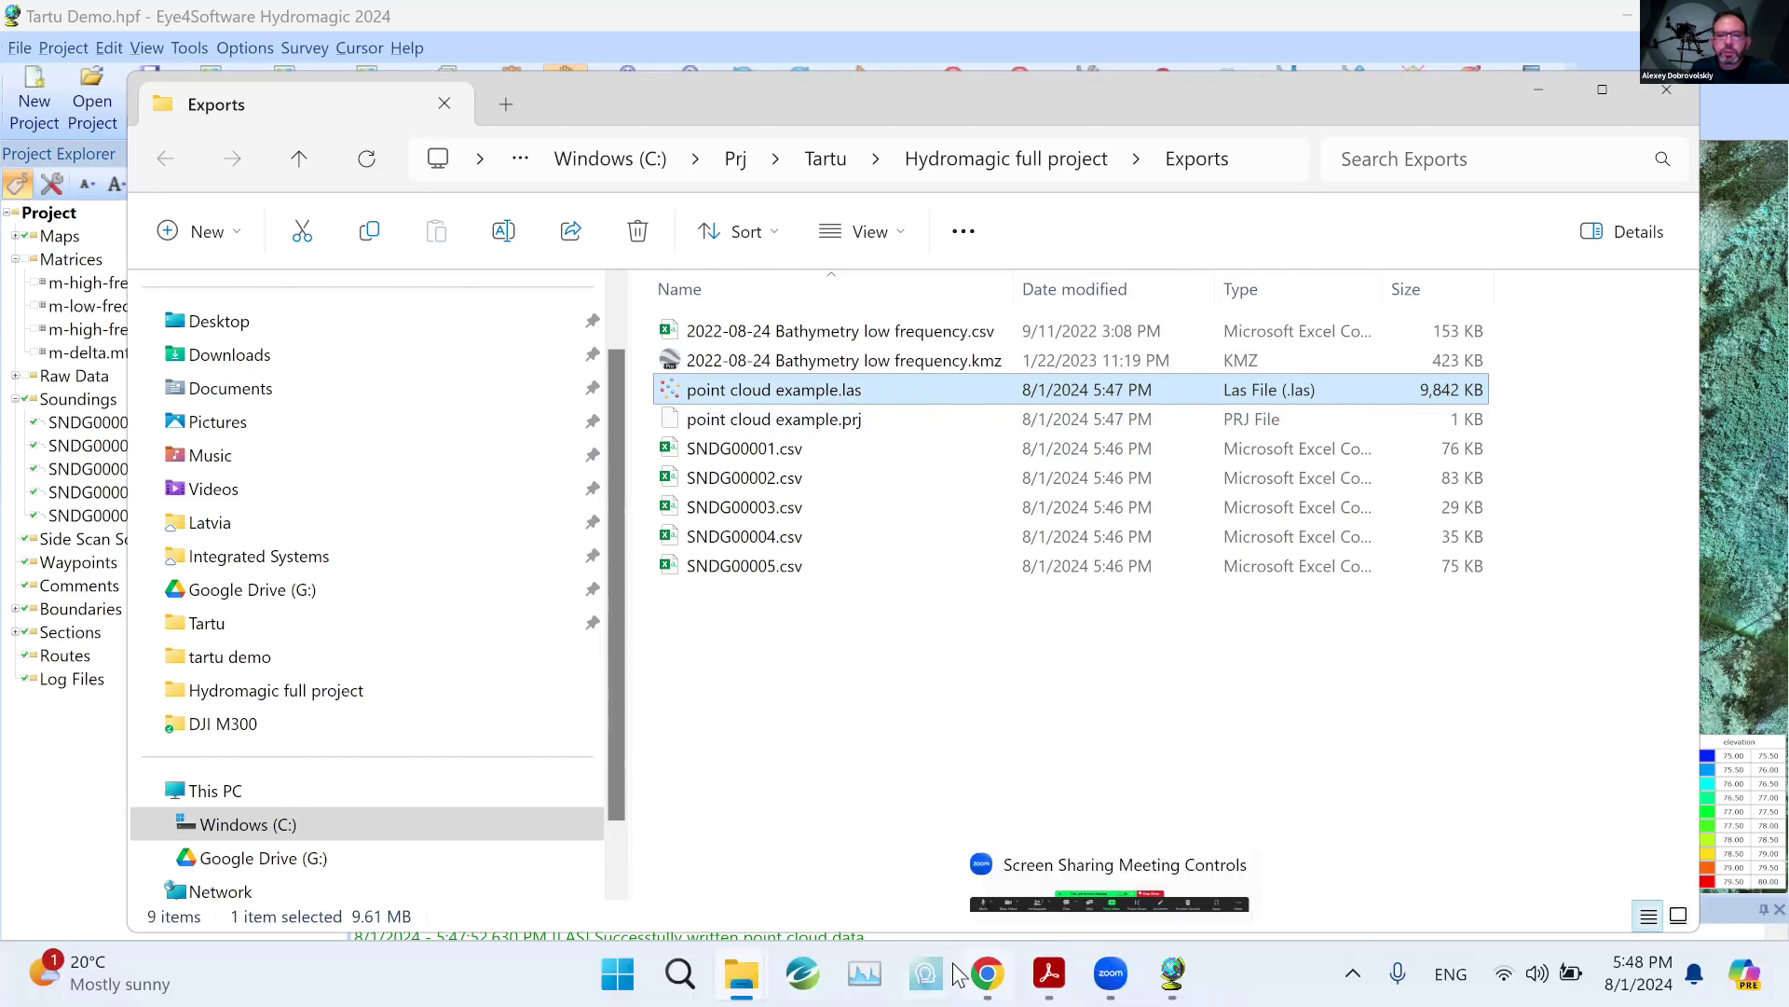
click(1746, 974)
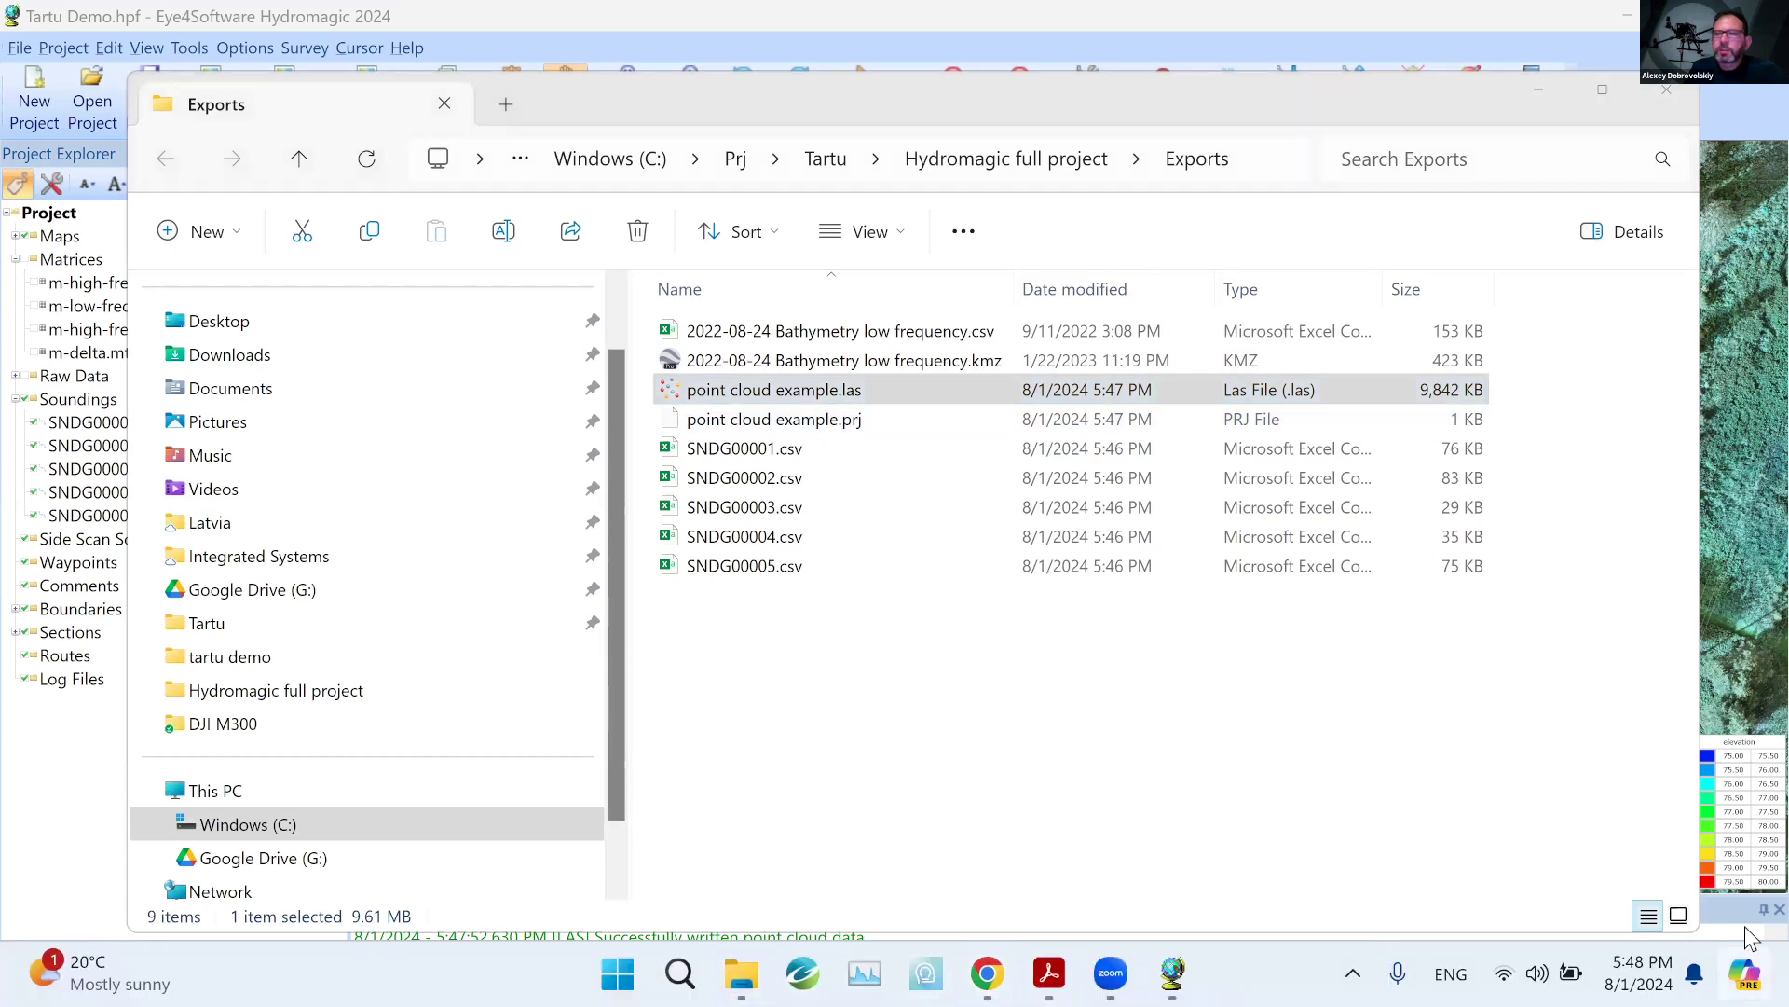
click(1613, 16)
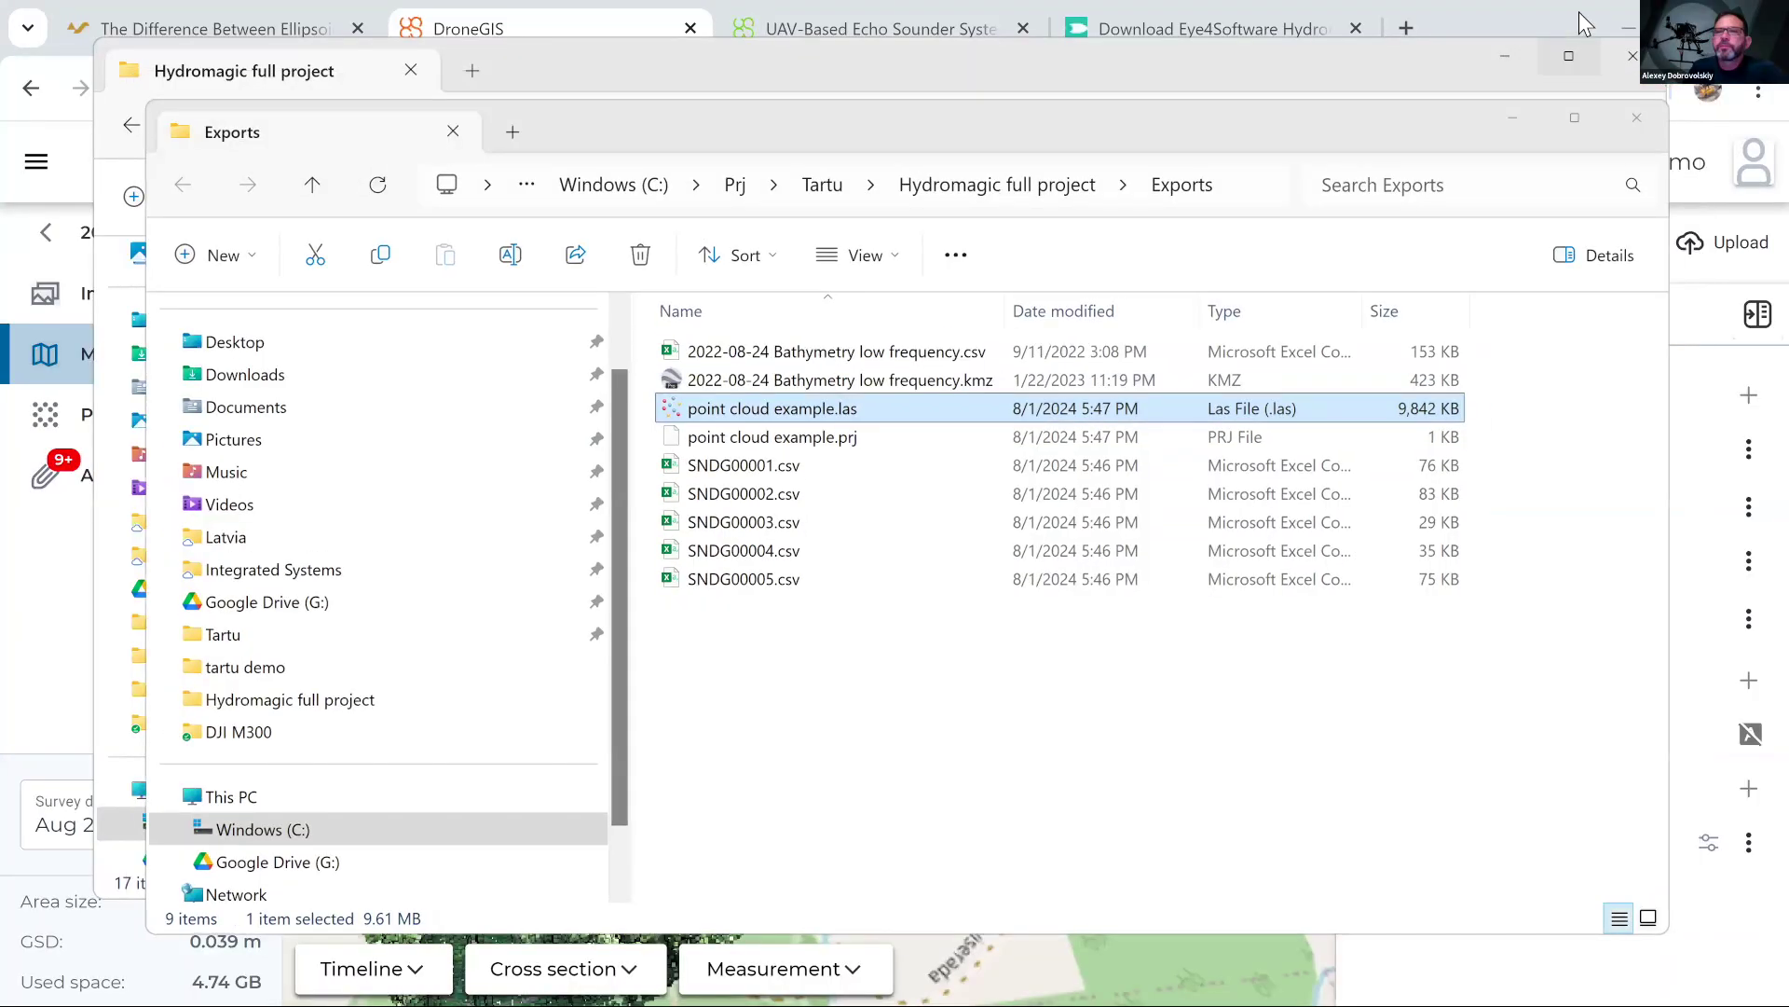
click(1539, 89)
key(alt+Tab)
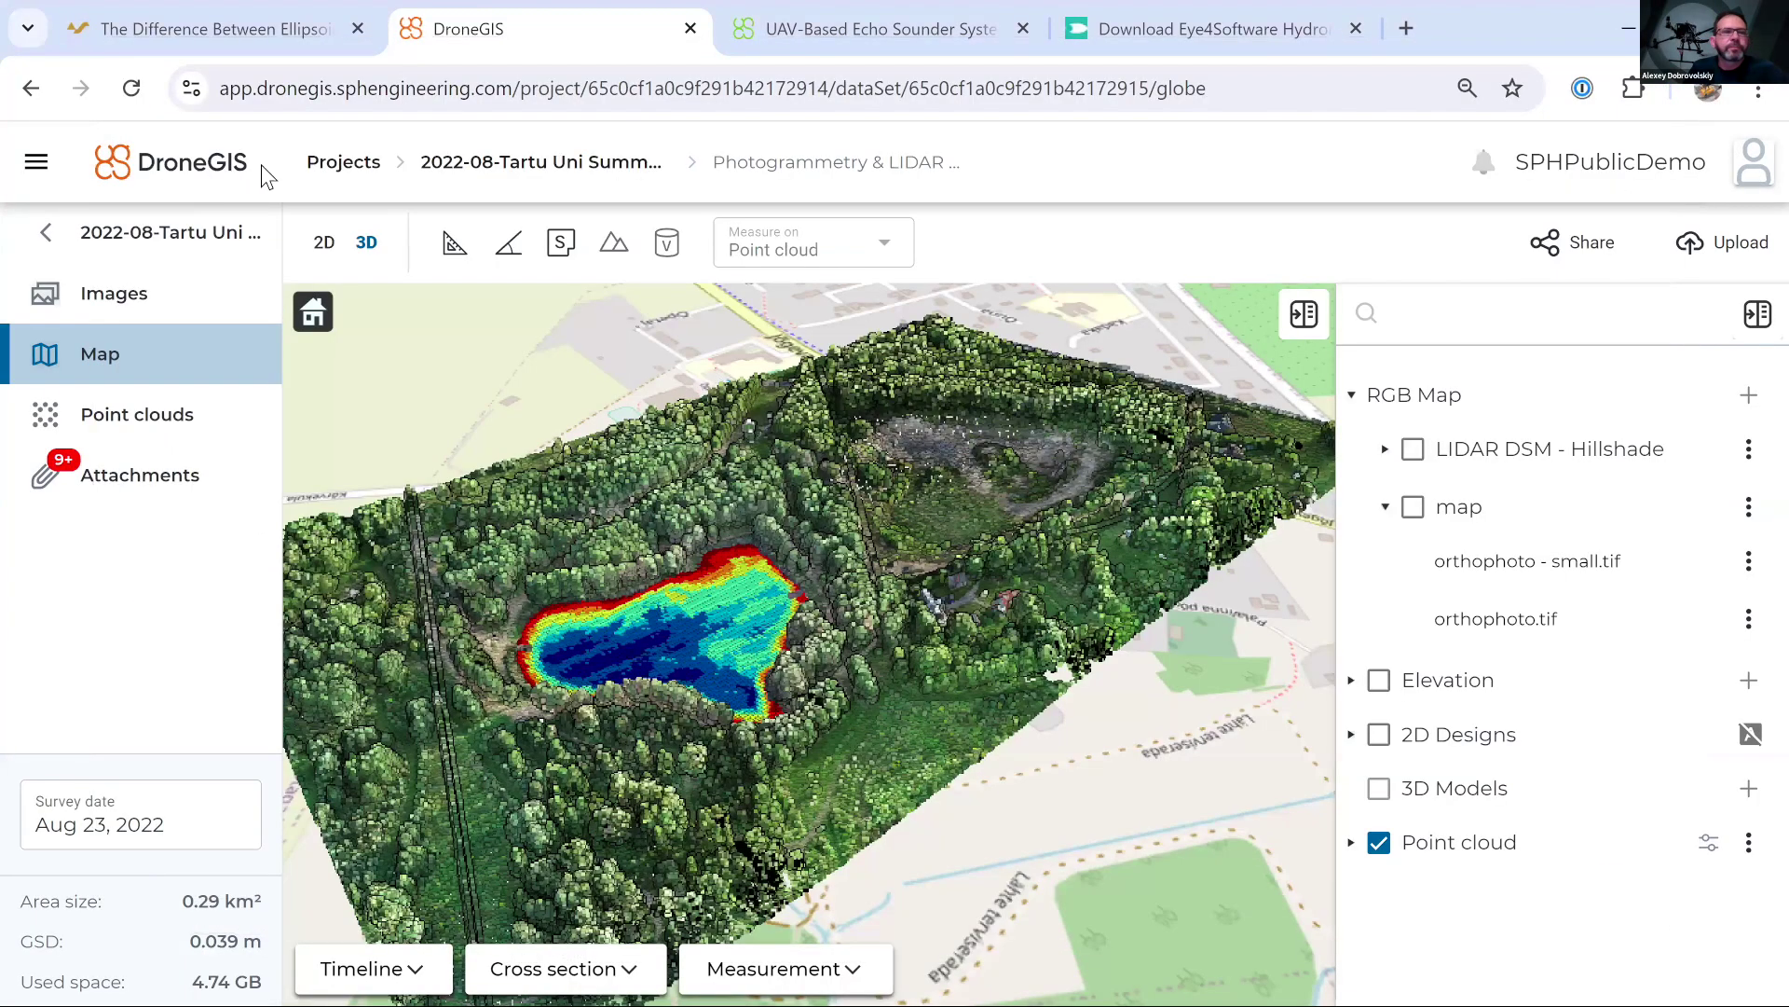
key(alt+Tab)
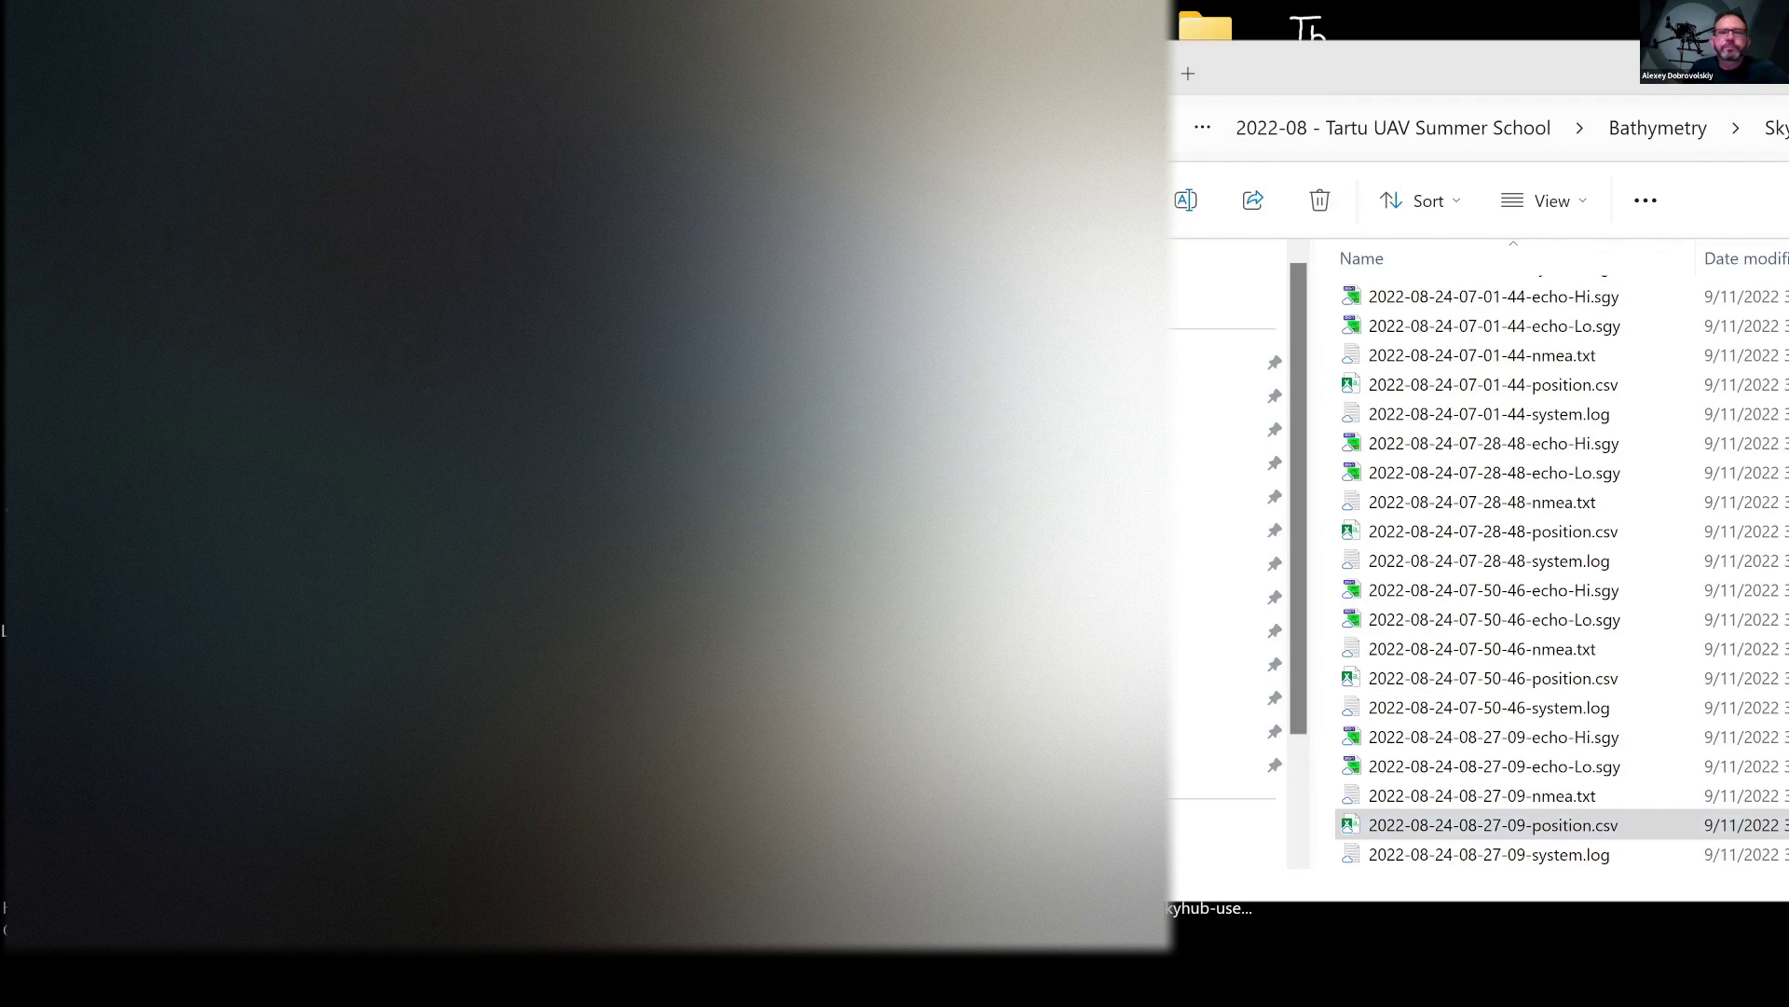
Load point cloud example.las from the Exports folder into CloudCompare, applying all the offered LAS fields and accepting the coordinate shift
key(alt+Tab)
key(Tab)
key(alt+Tab)
key(Tab)
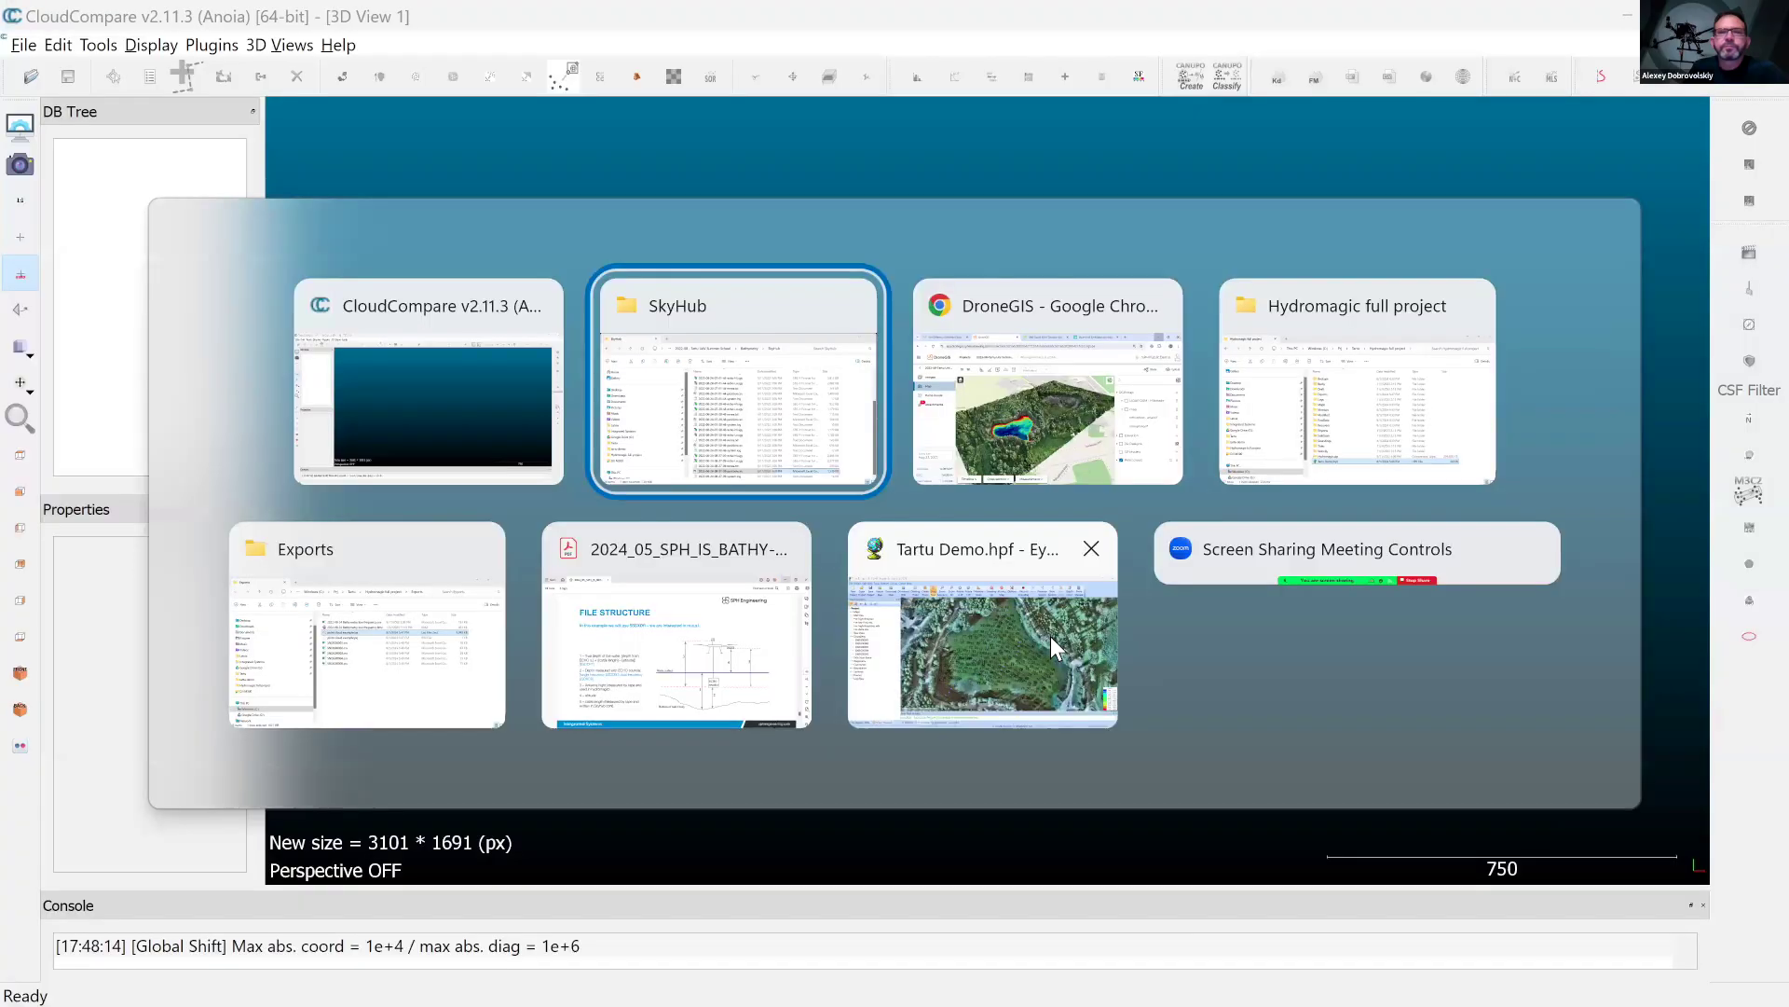
key(Tab)
key(Tab)
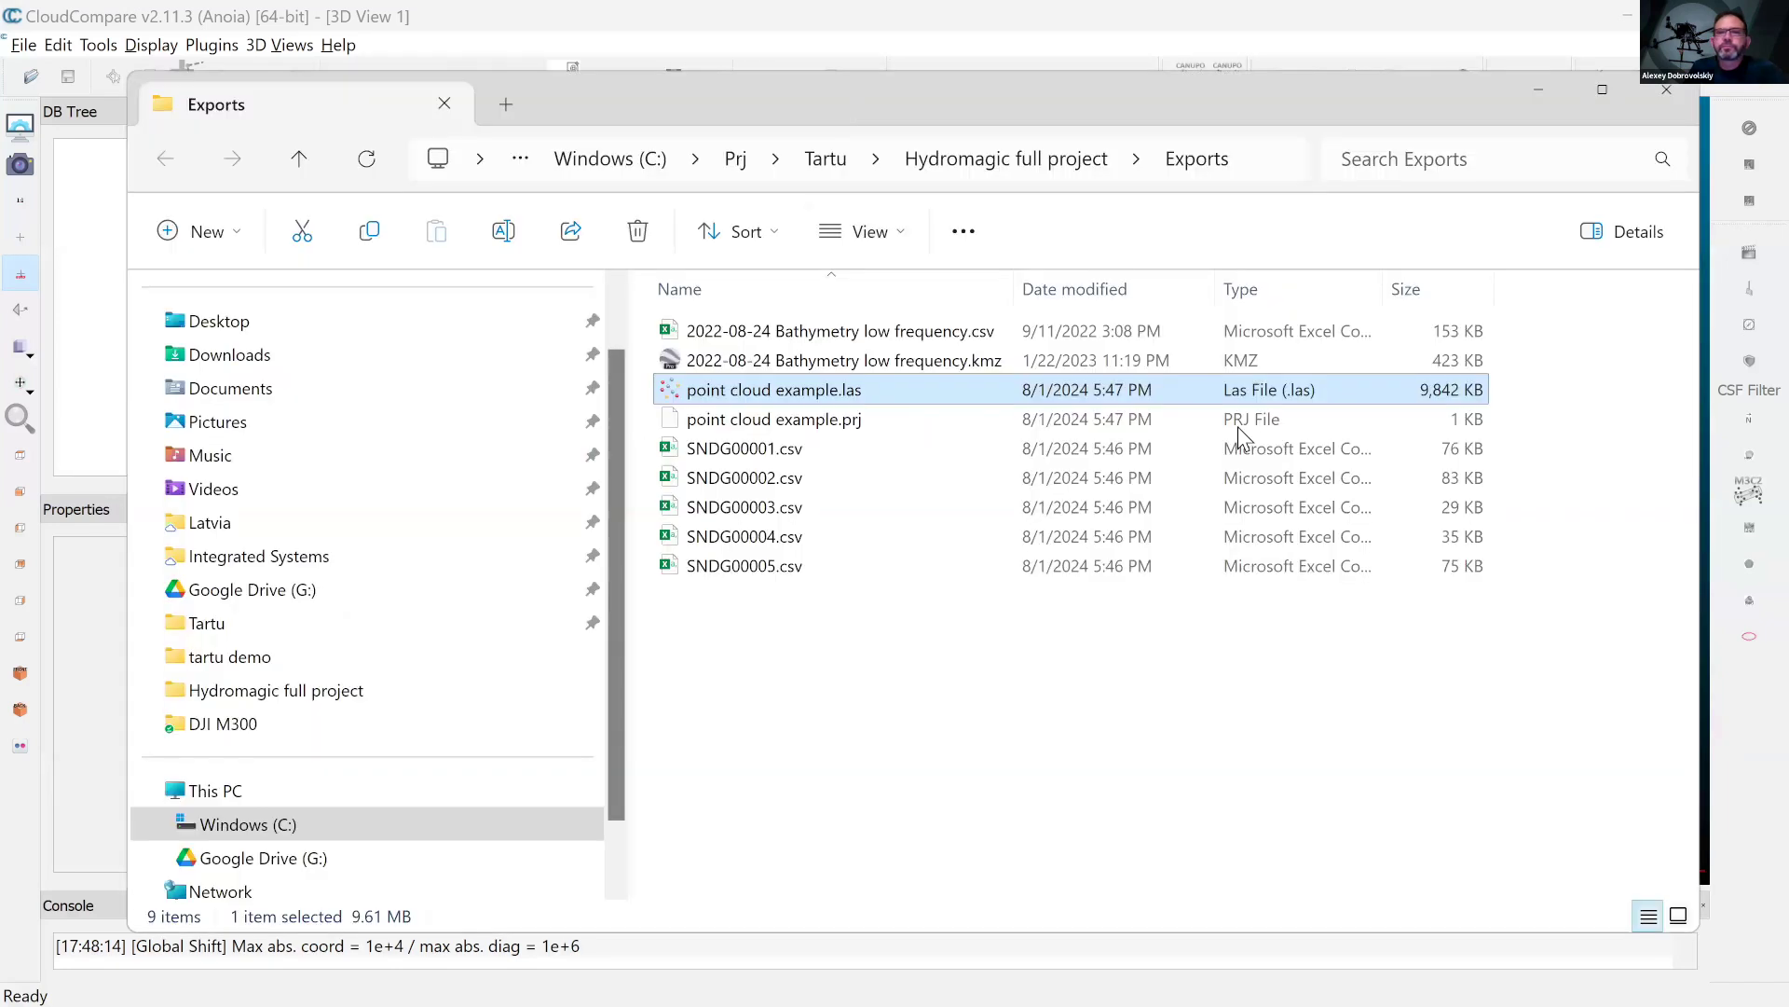
drag(1126, 401, 552, 499)
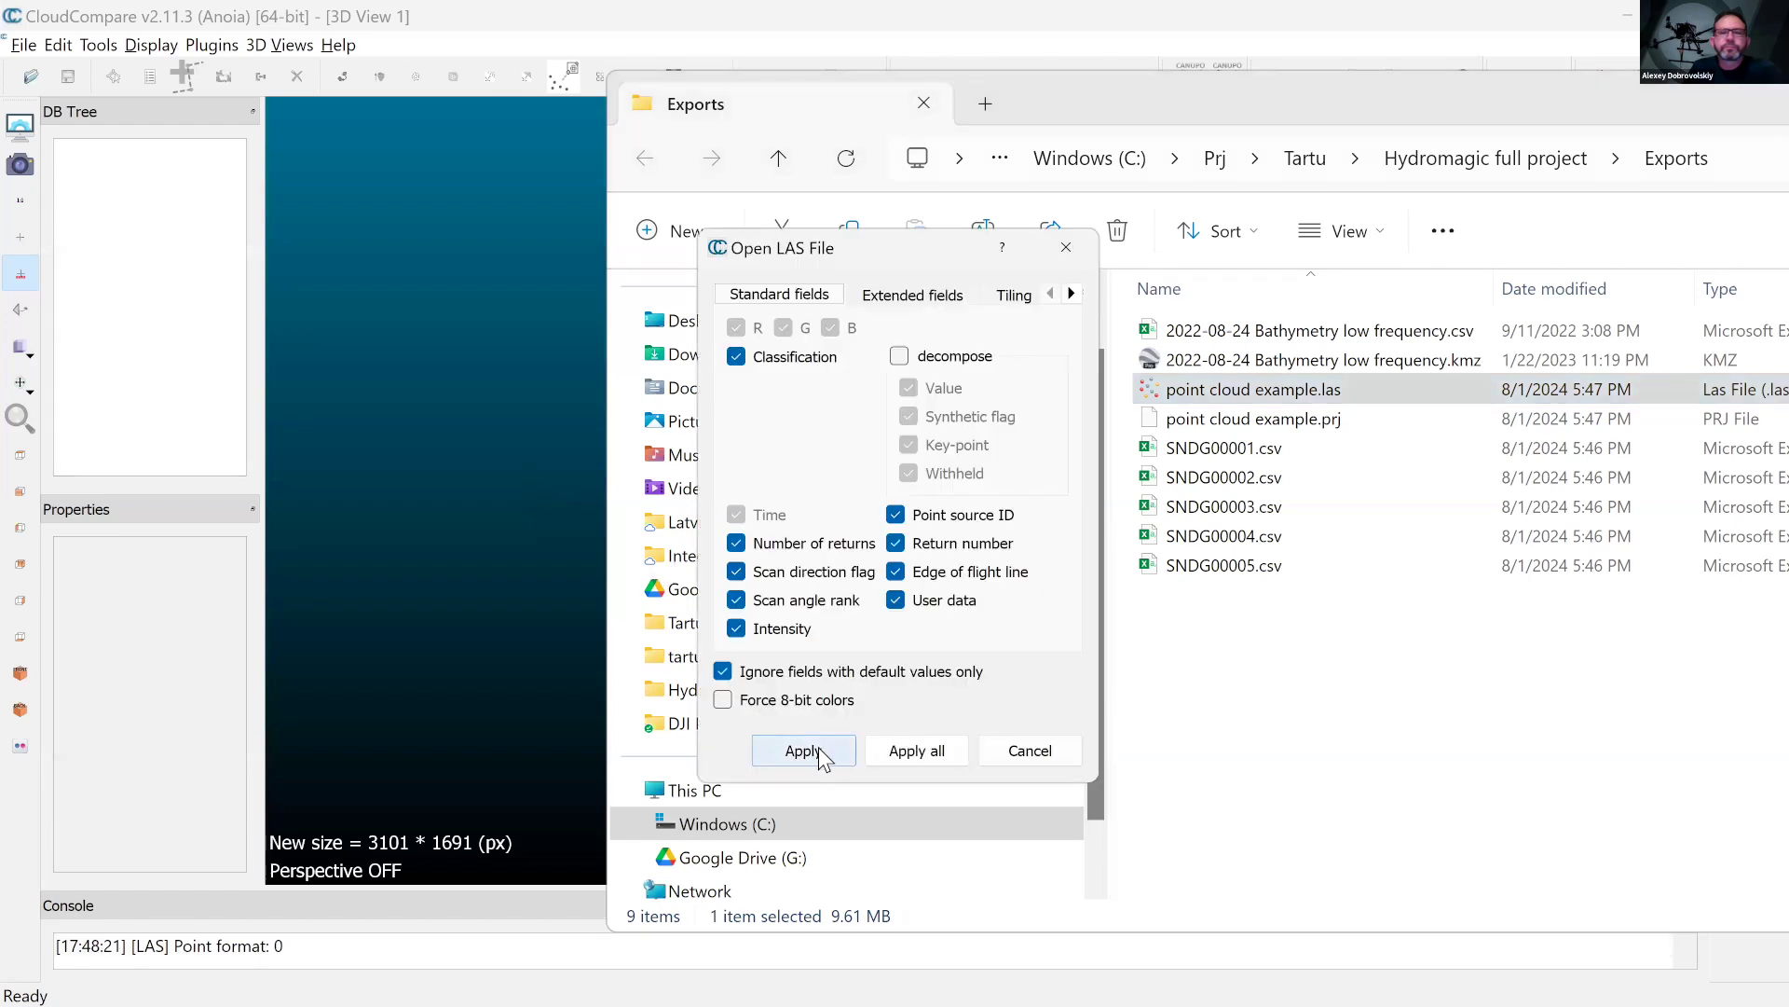
click(919, 752)
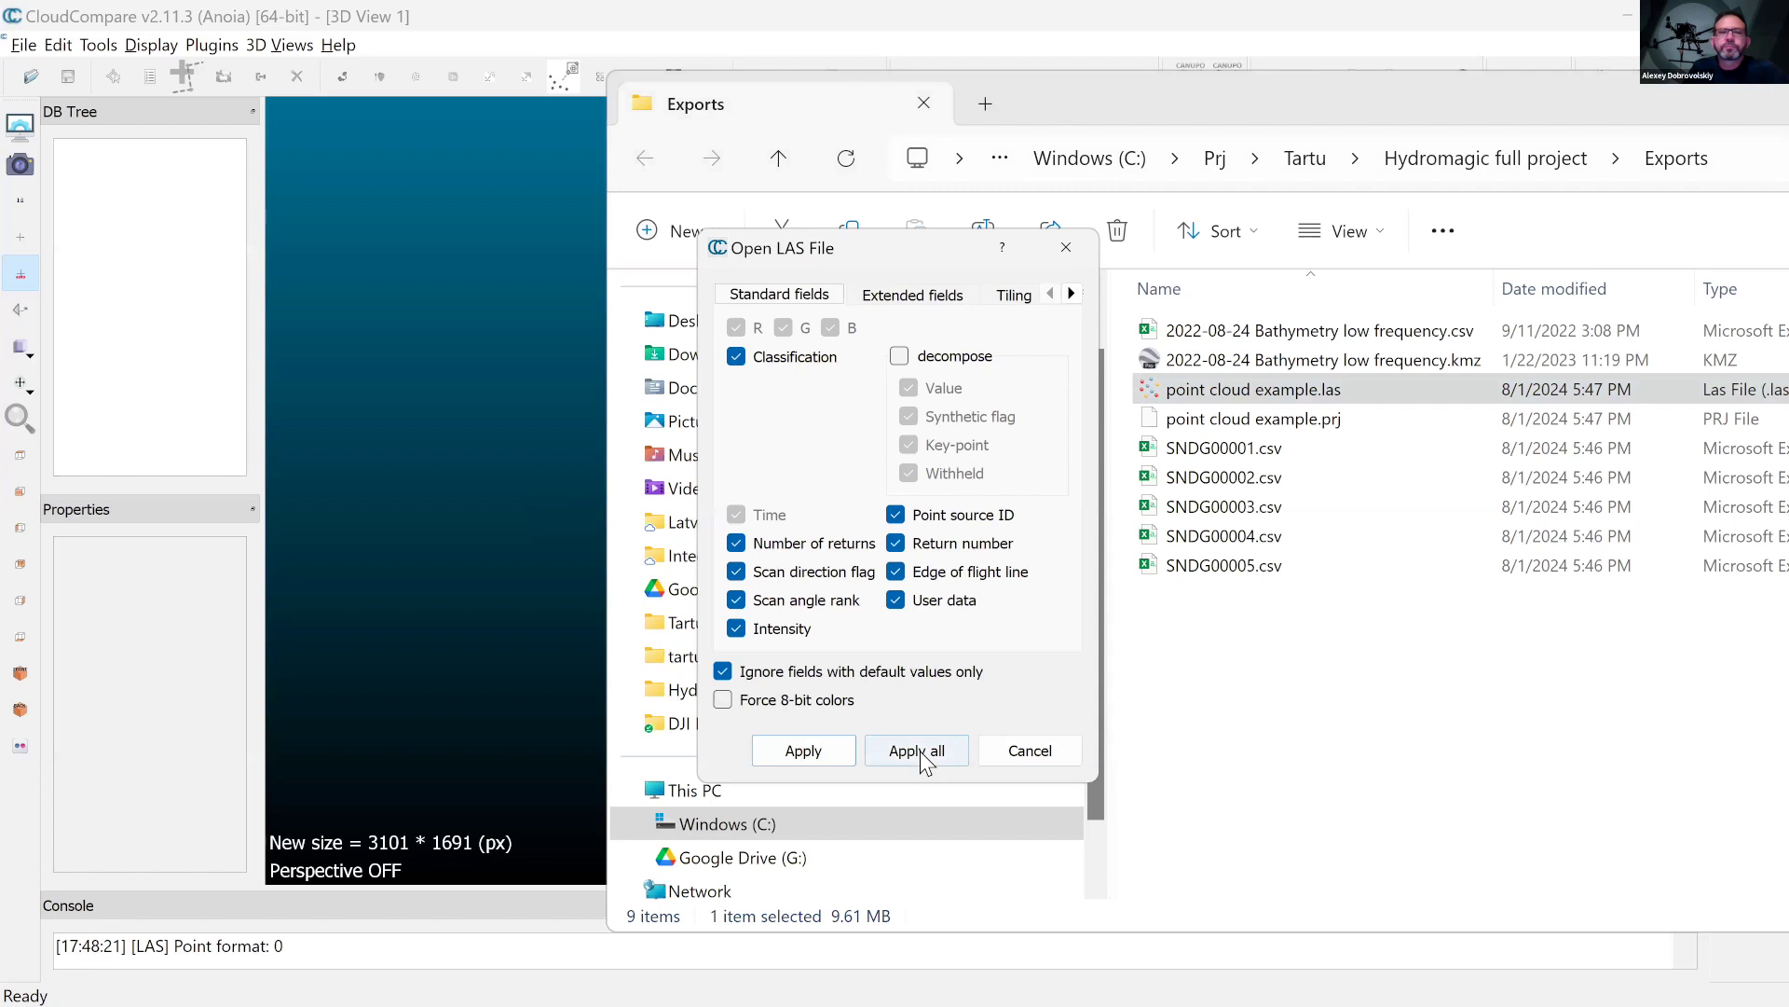
click(1007, 677)
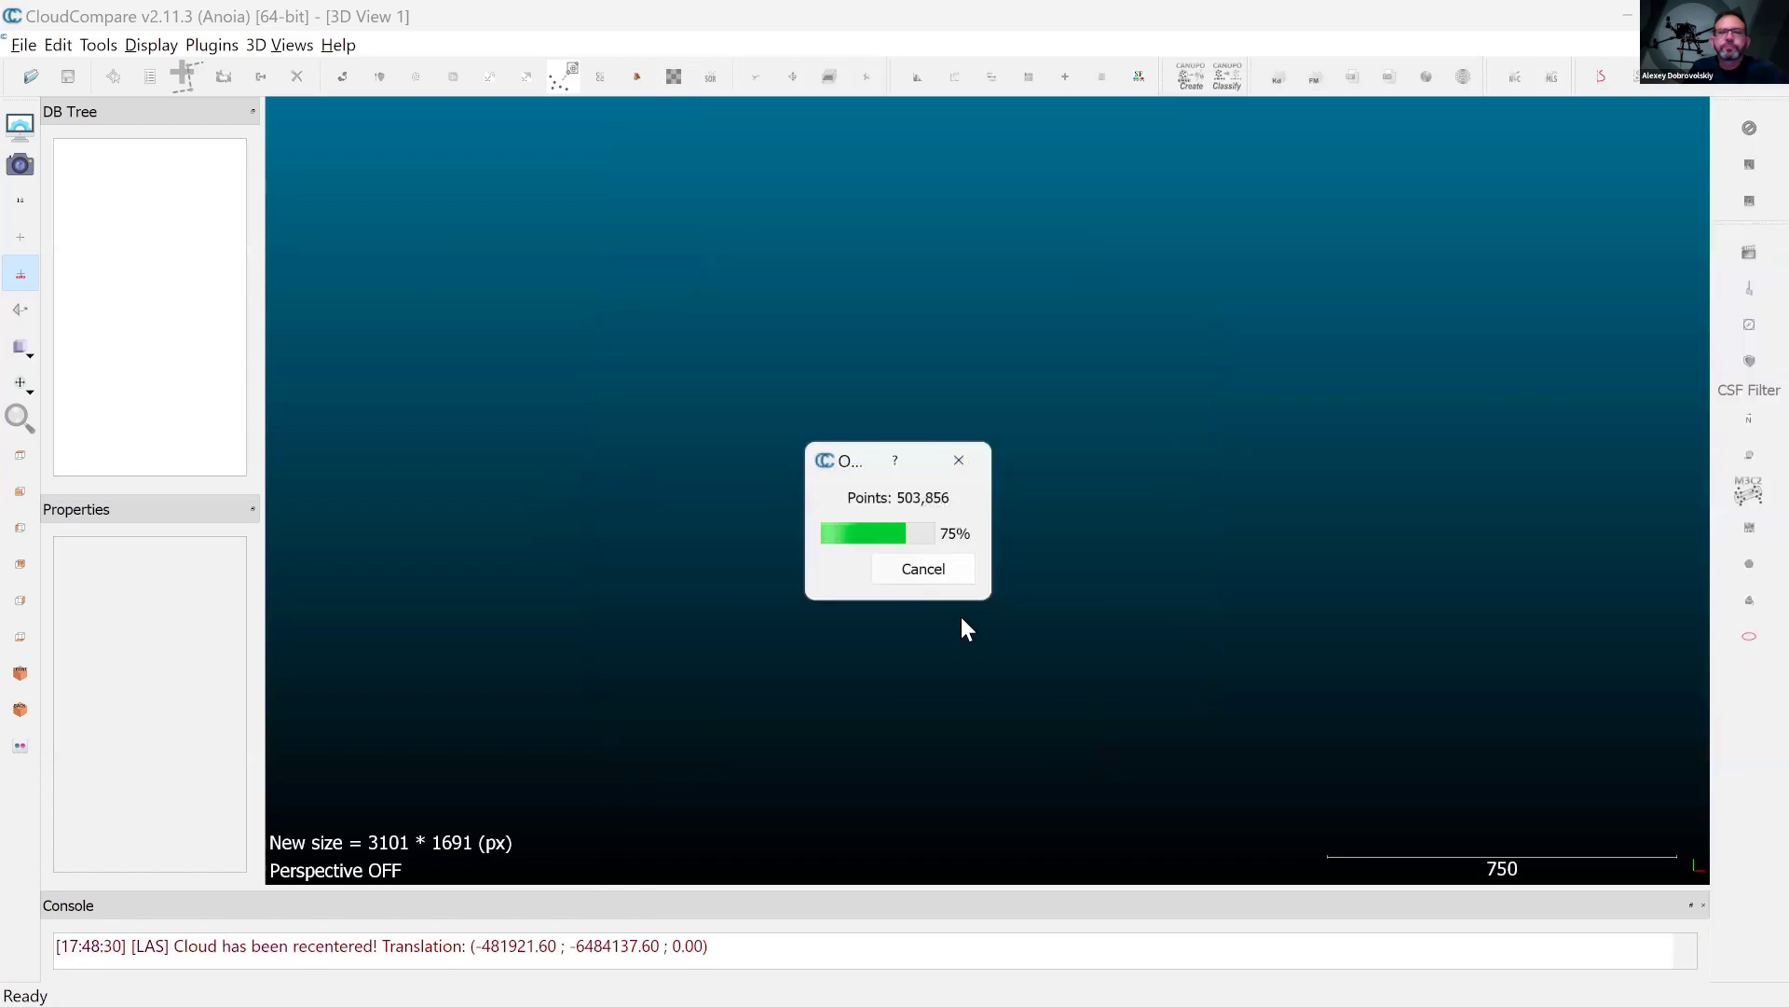
Examine the loaded pond point cloud in CloudCompare from above, at an angle and edge-on
drag(957, 543, 1064, 461)
scroll(1065, 588, up, 6)
scroll(1029, 607, down, 5)
drag(980, 546, 1048, 533)
scroll(1043, 539, up, 1)
scroll(1043, 535, up, 2)
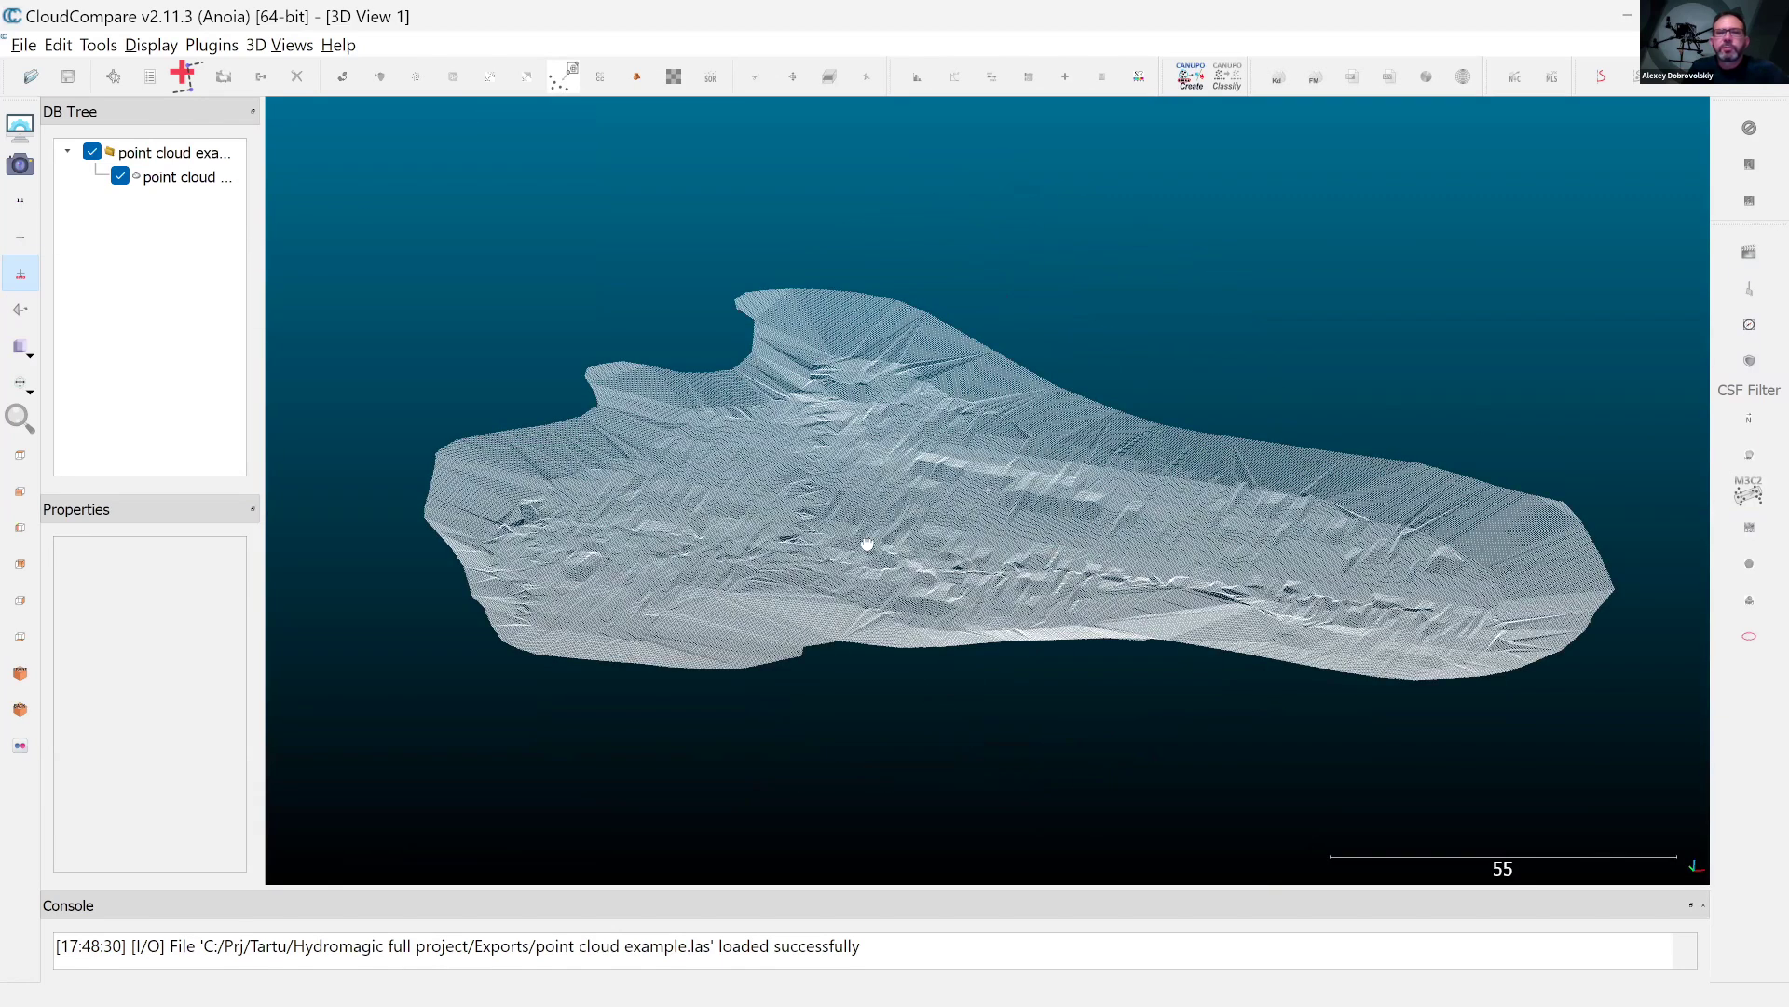
scroll(438, 418, up, 2)
drag(568, 471, 667, 507)
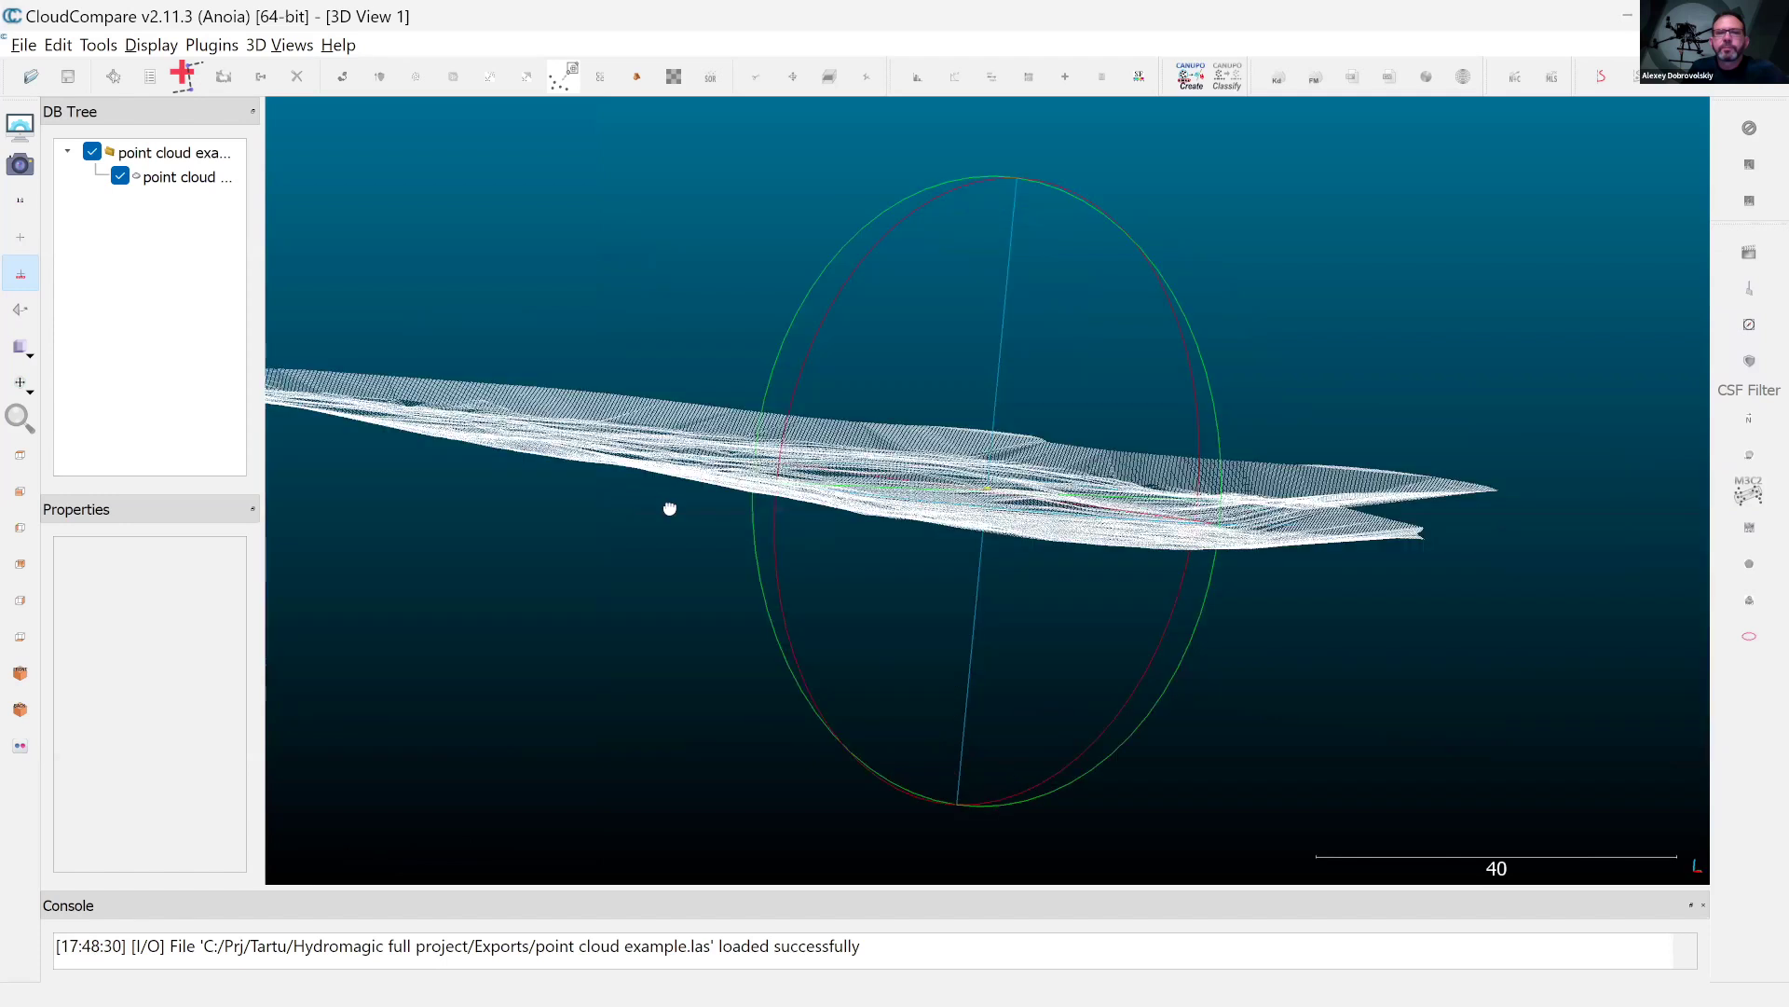
drag(1368, 509, 1122, 501)
Switch to the DroneGIS page in Chrome and examine the pond bathymetry within the 3D point cloud, close up and in its surroundings
key(alt+Tab)
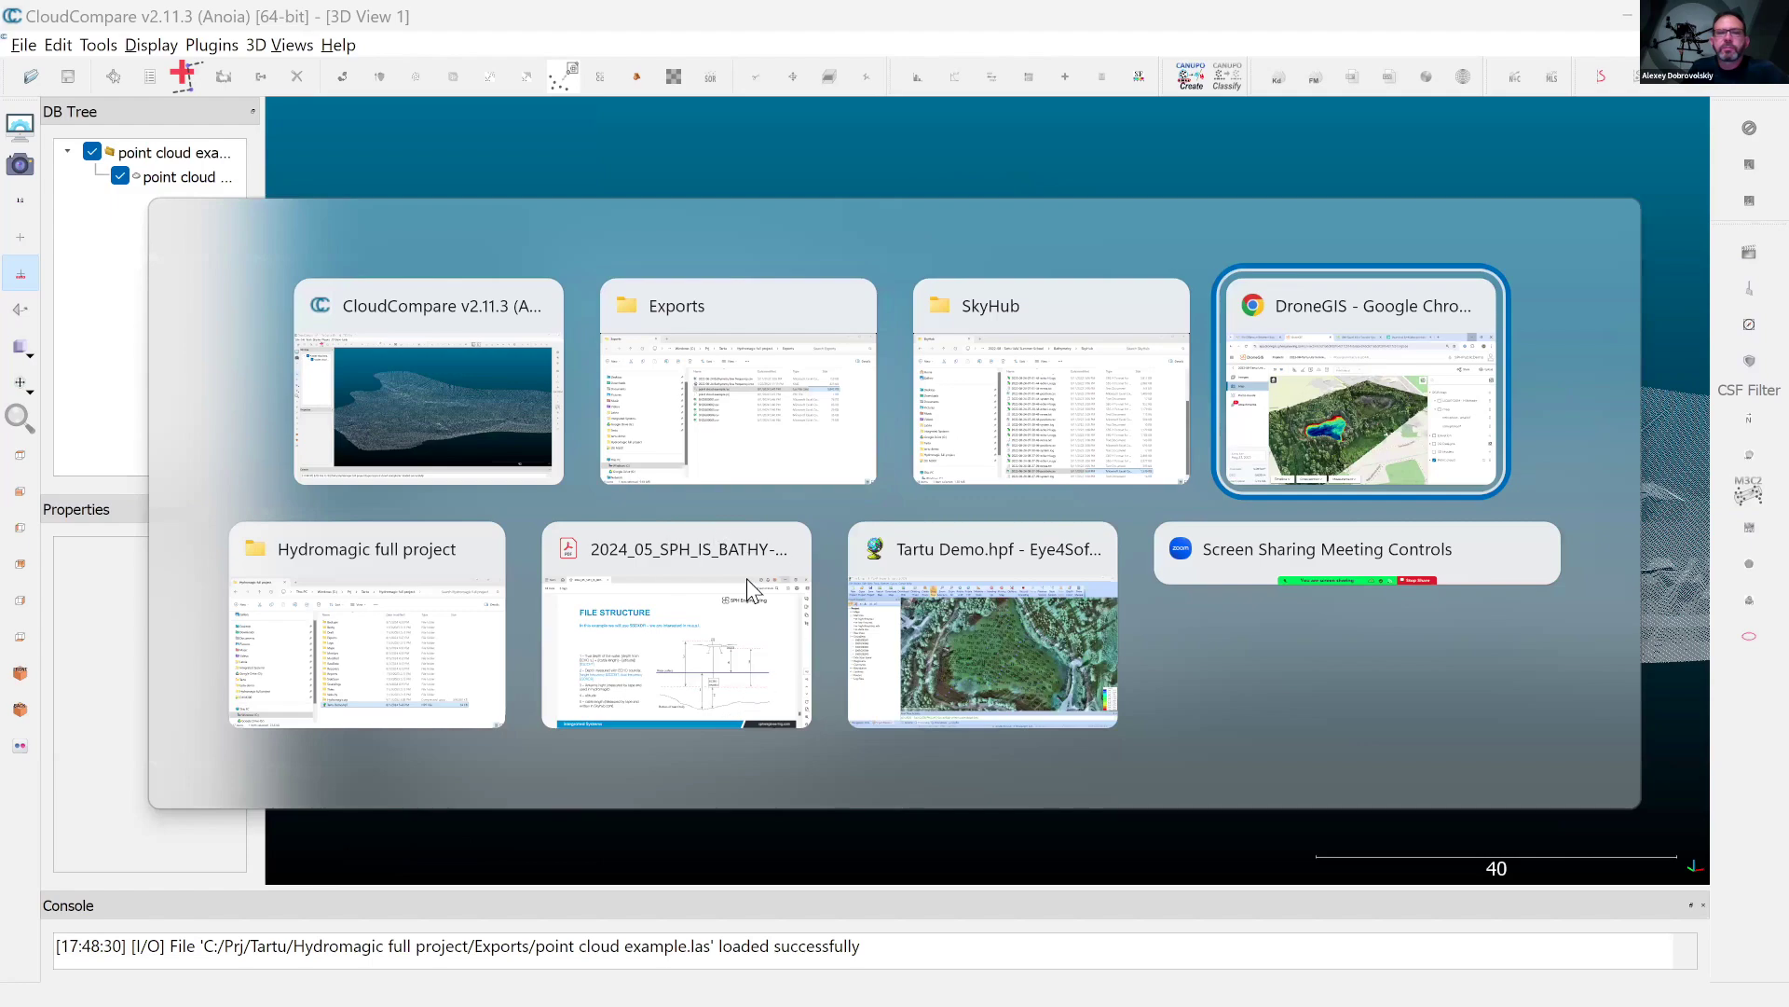
scroll(622, 611, up, 5)
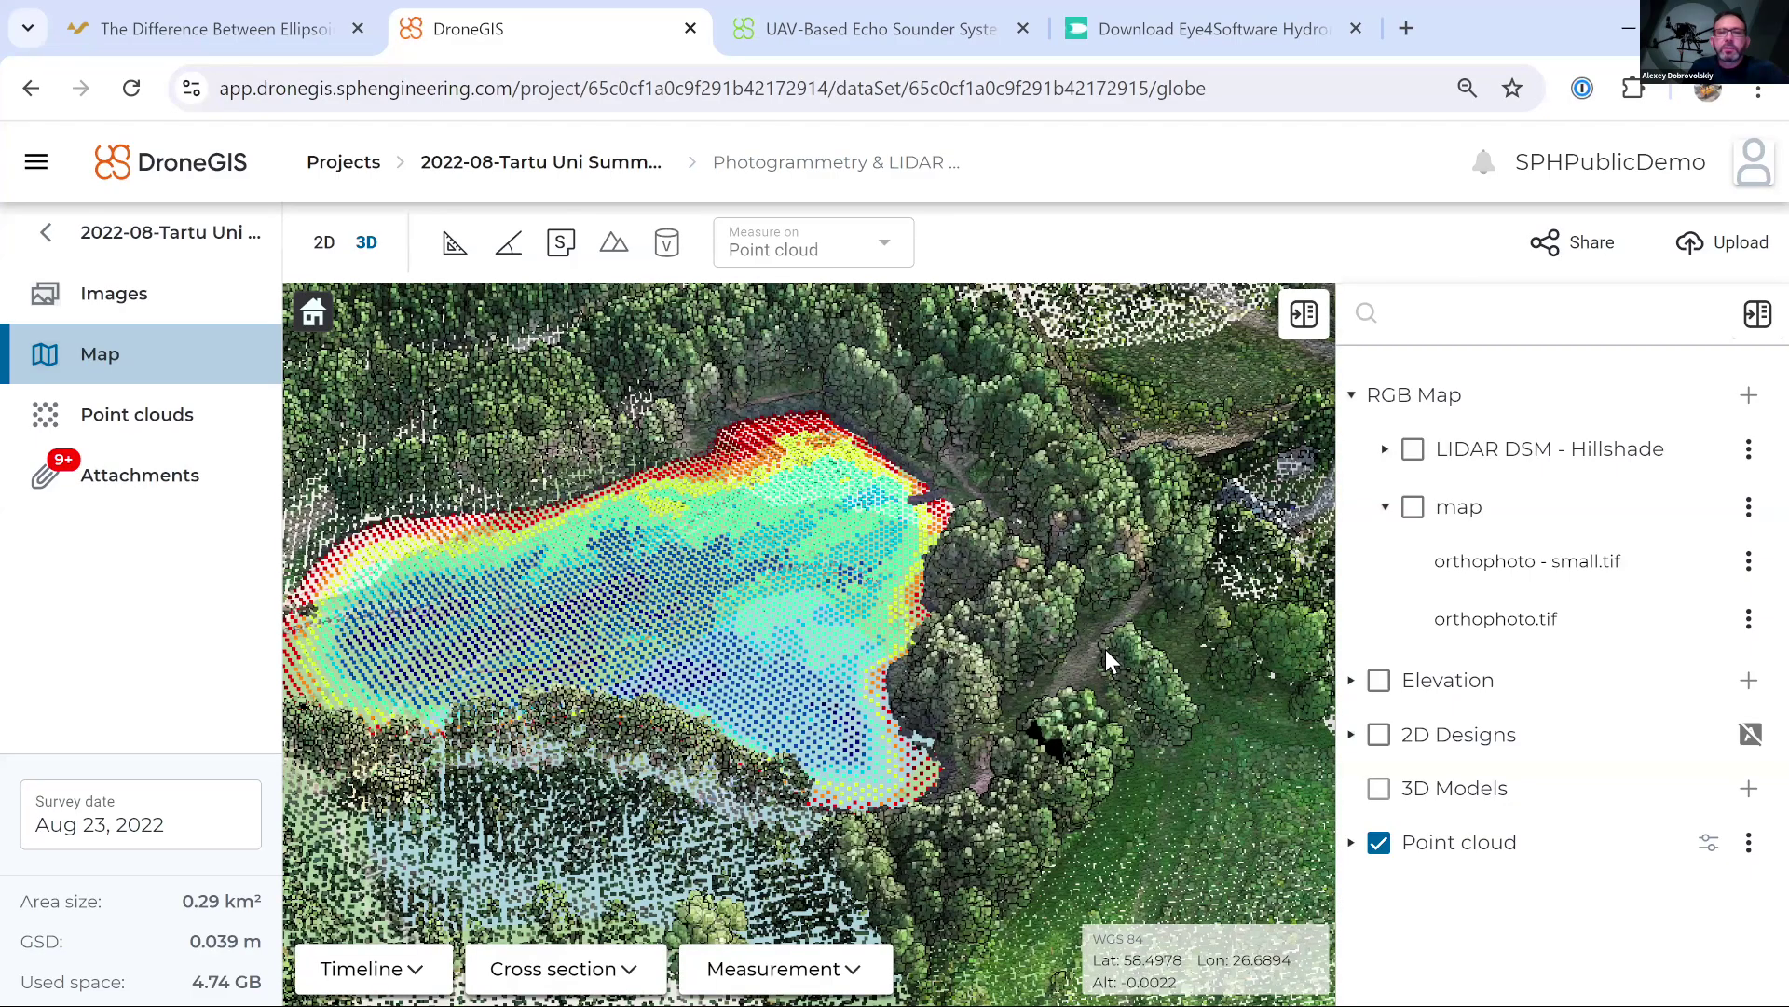
scroll(1106, 648, down, 3)
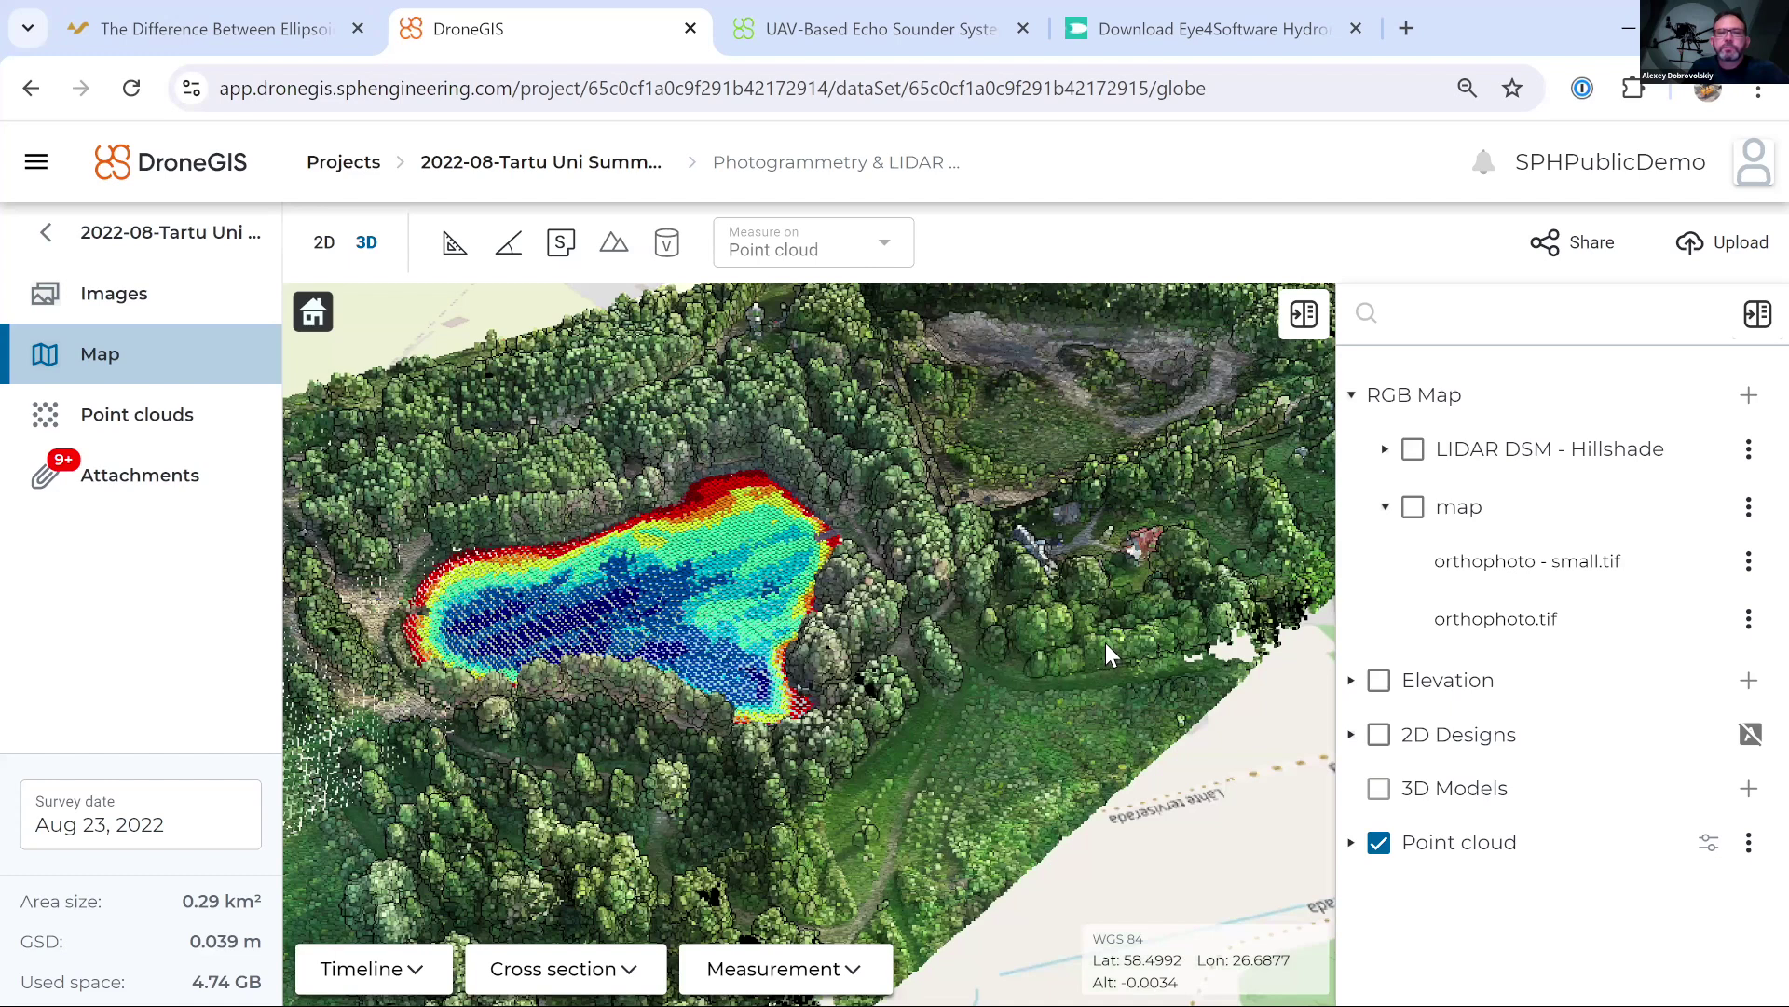
Switch back to Hydromagic and list the project's sections
key(alt+Tab)
key(alt+Tab)
key(alt+Tab)
key(alt+Tab)
key(alt+Tab)
key(alt+Tab)
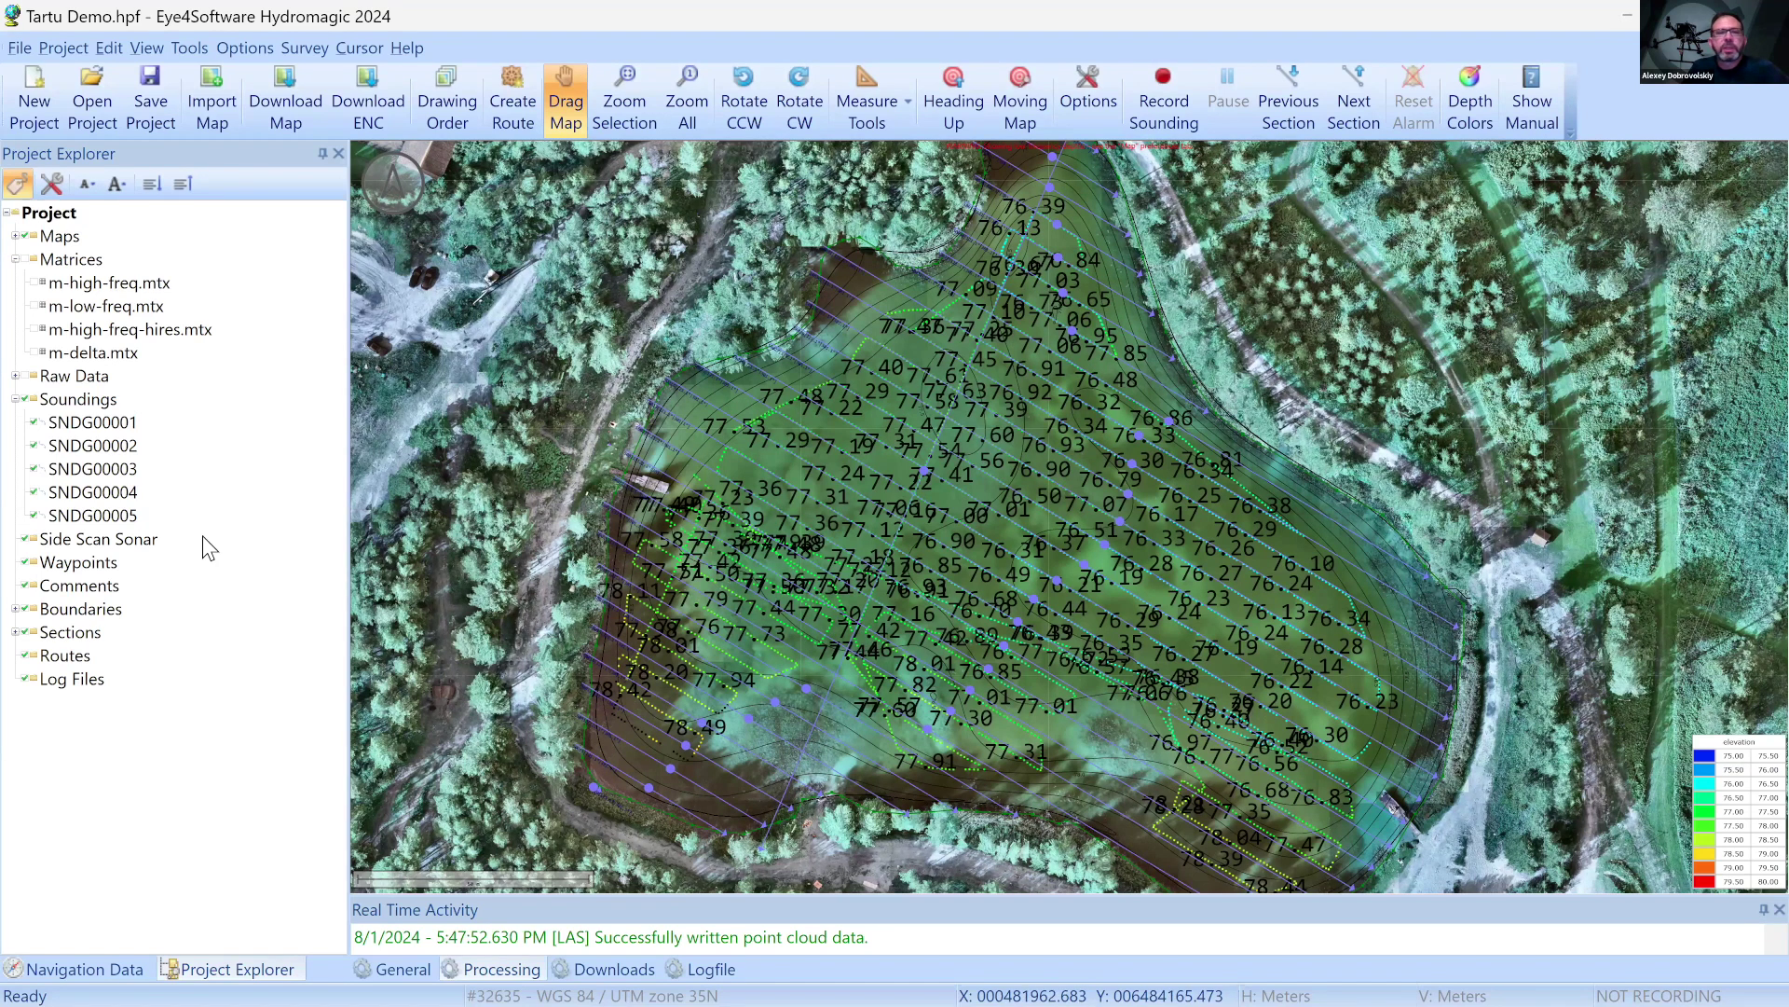
click(15, 632)
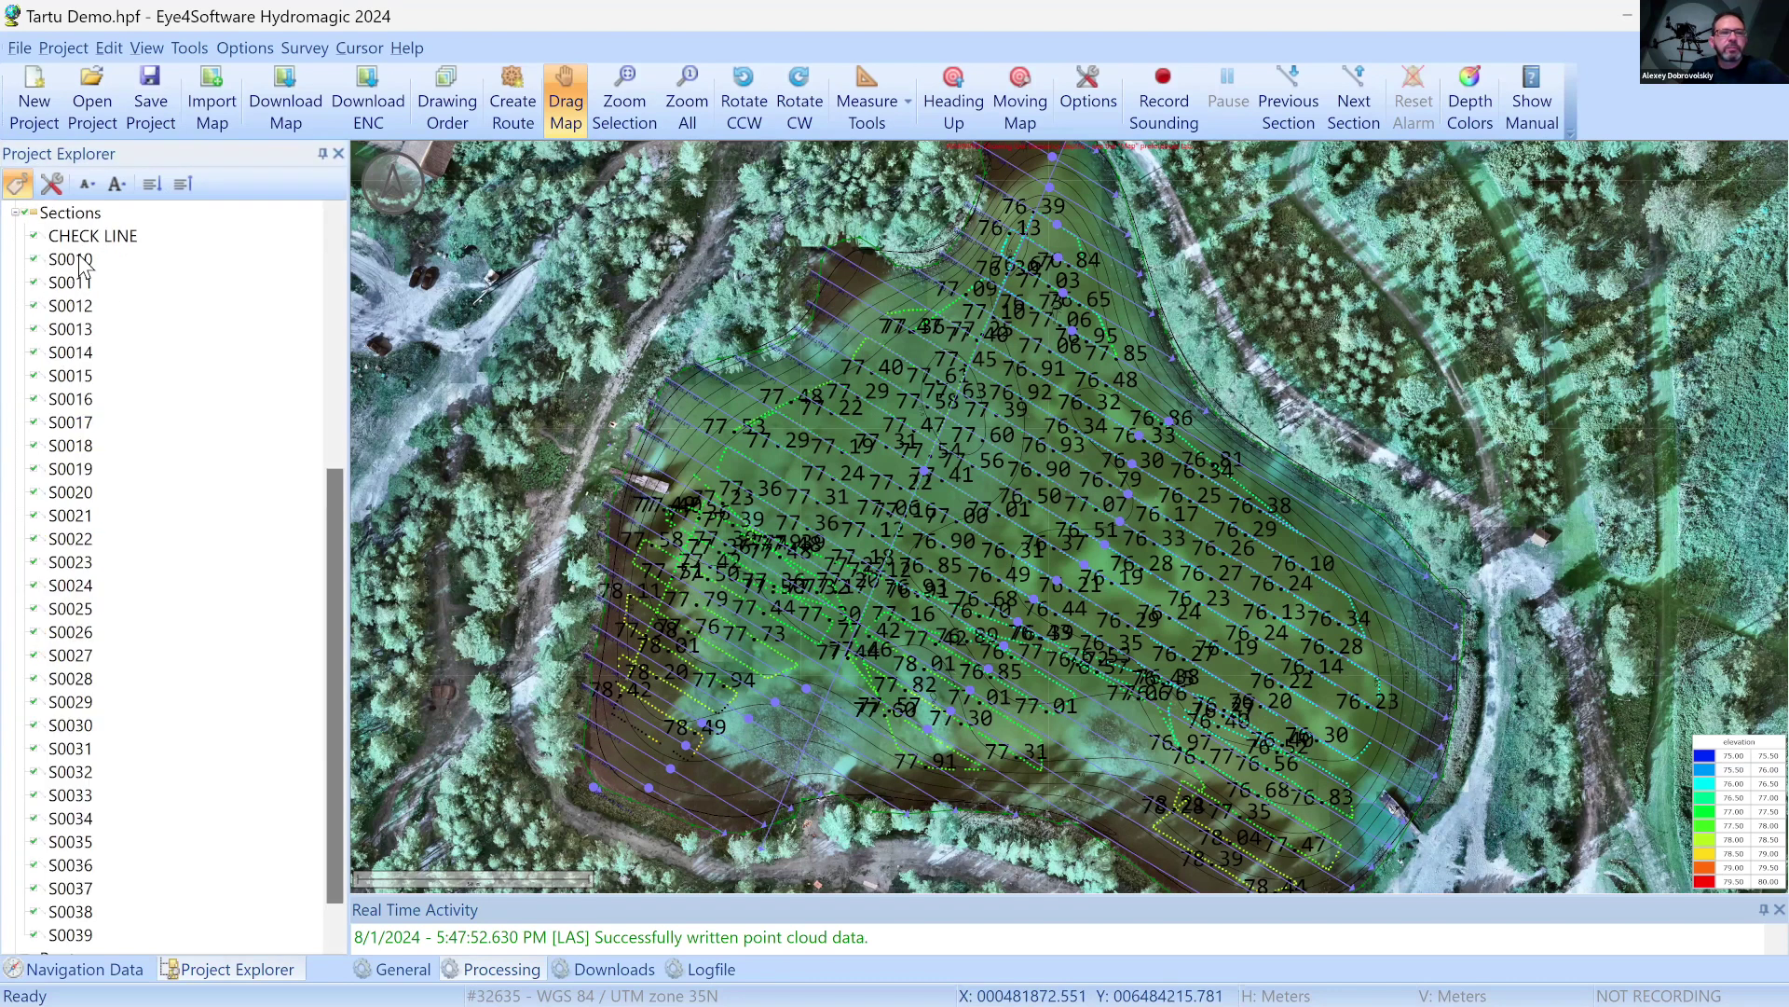
Open the cross-section volume calculation, view the high and low frequency profiles of section CHECK LINE, and close the calculation
click(147, 47)
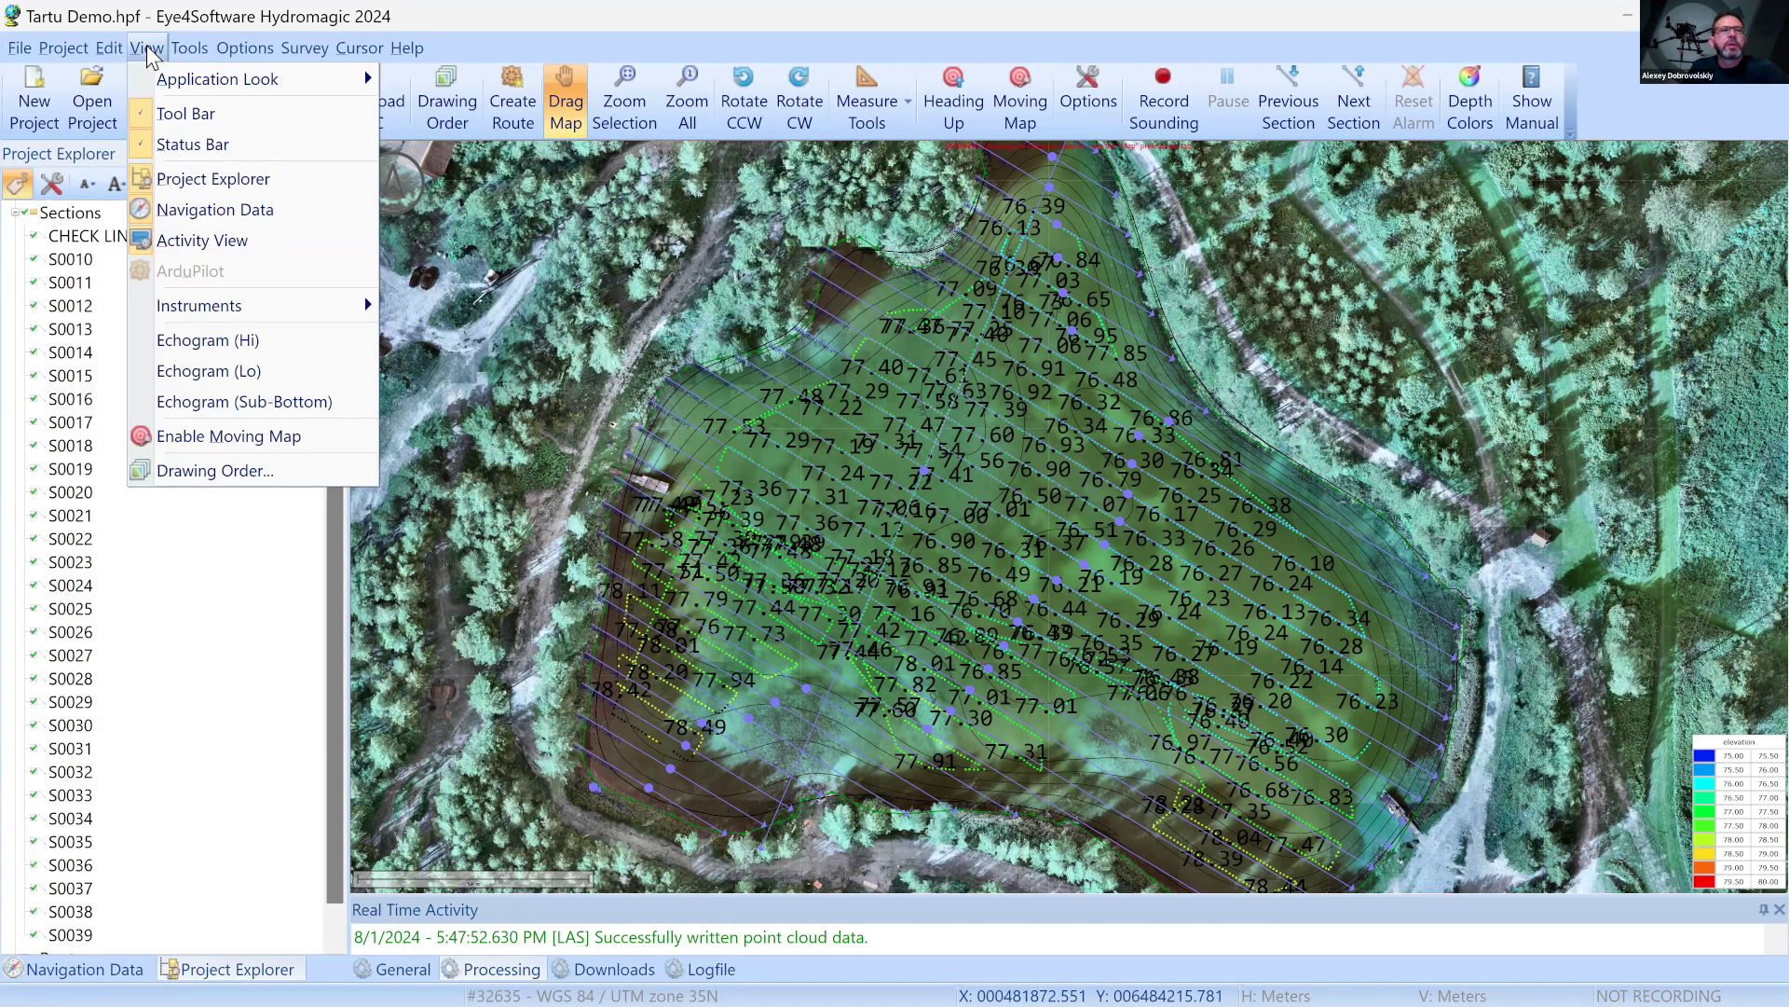
mouse_move(187, 53)
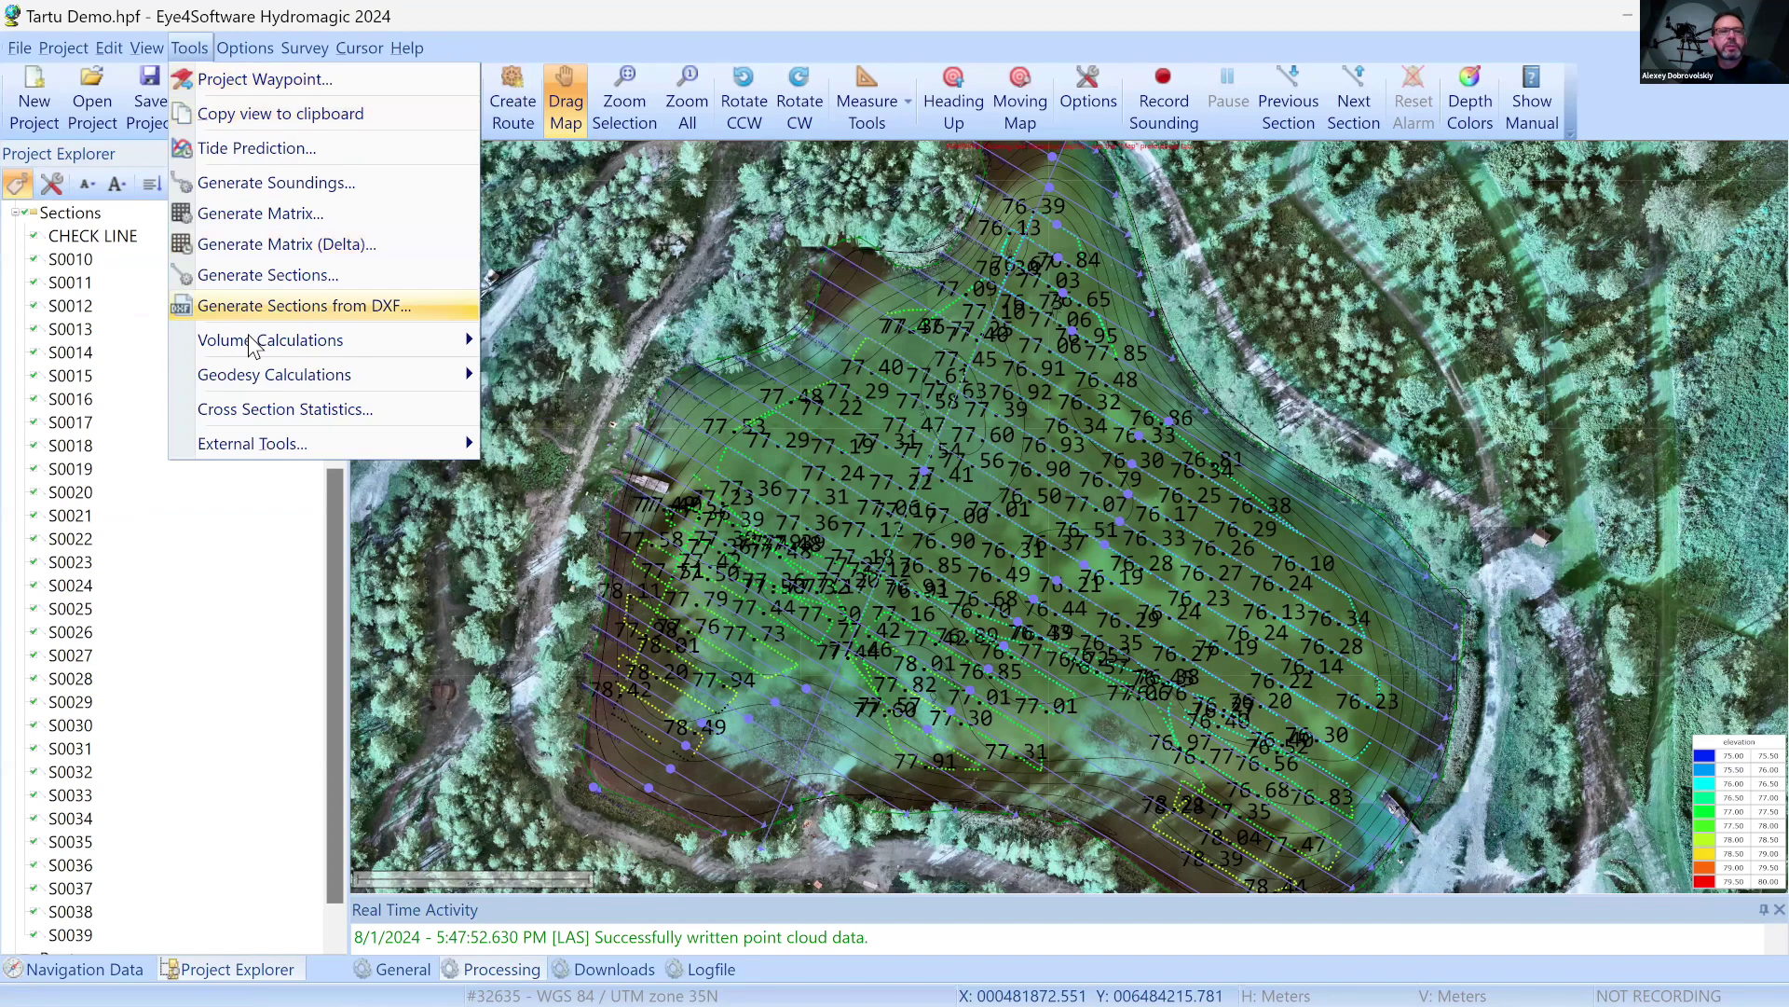
mouse_move(270, 347)
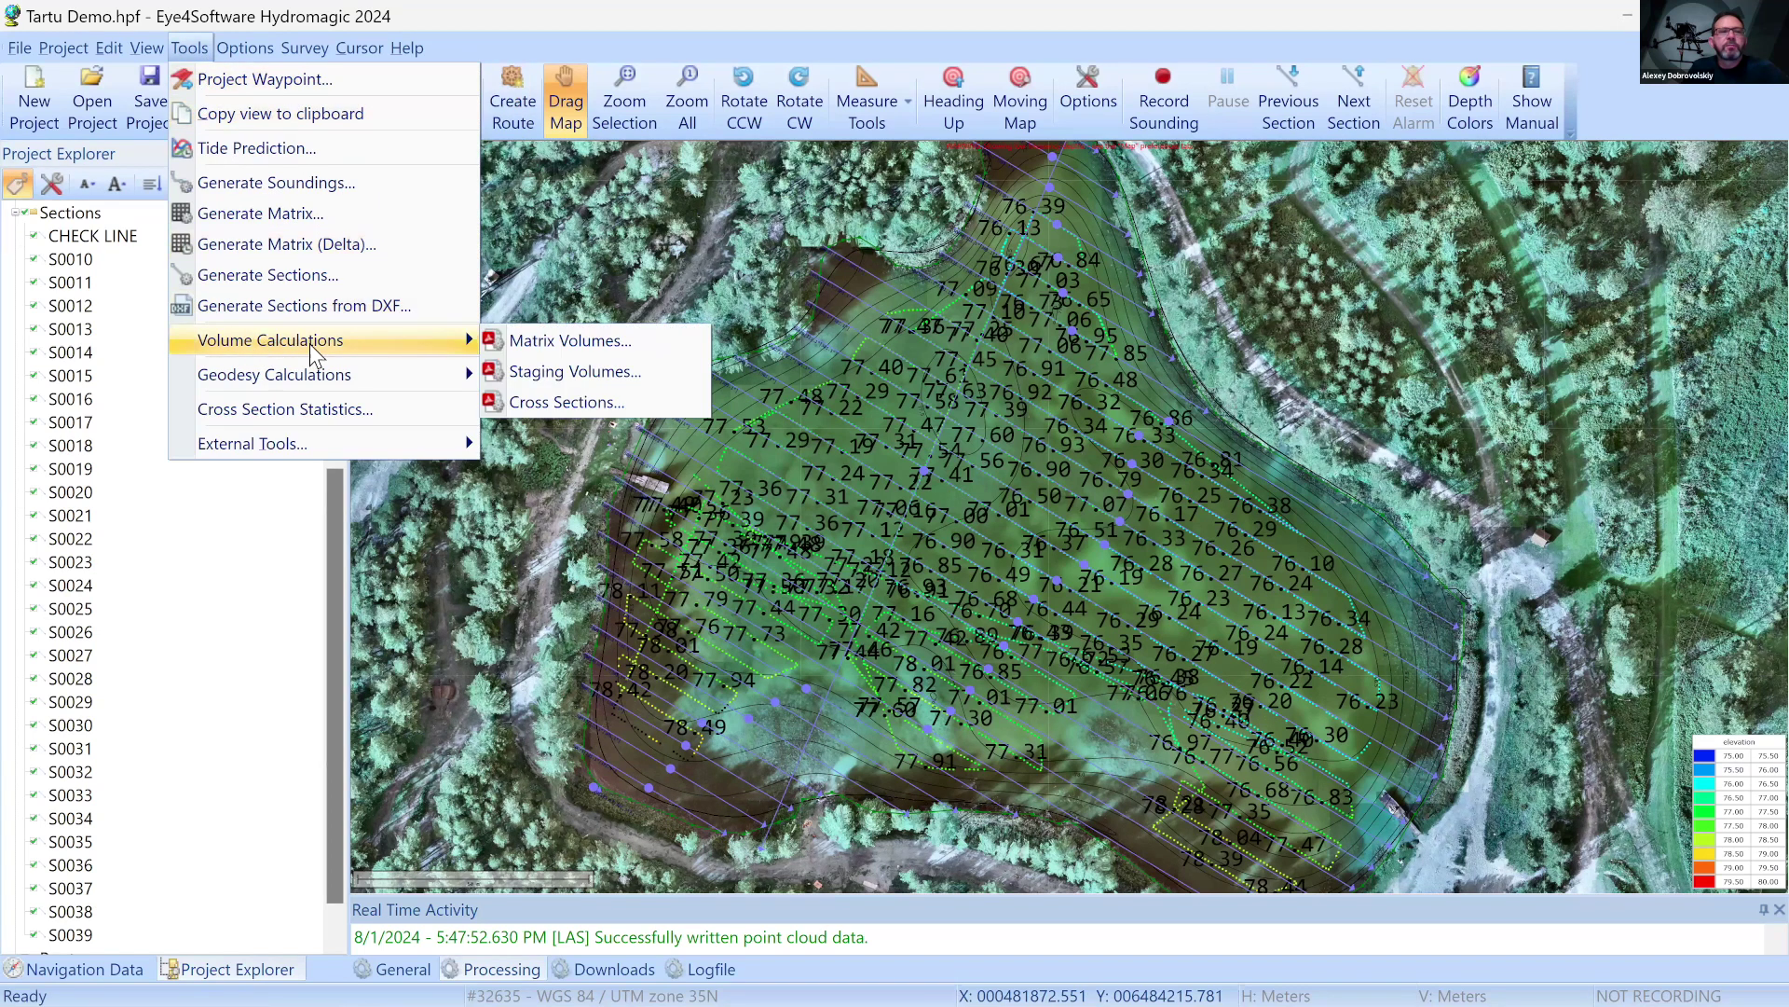
click(583, 404)
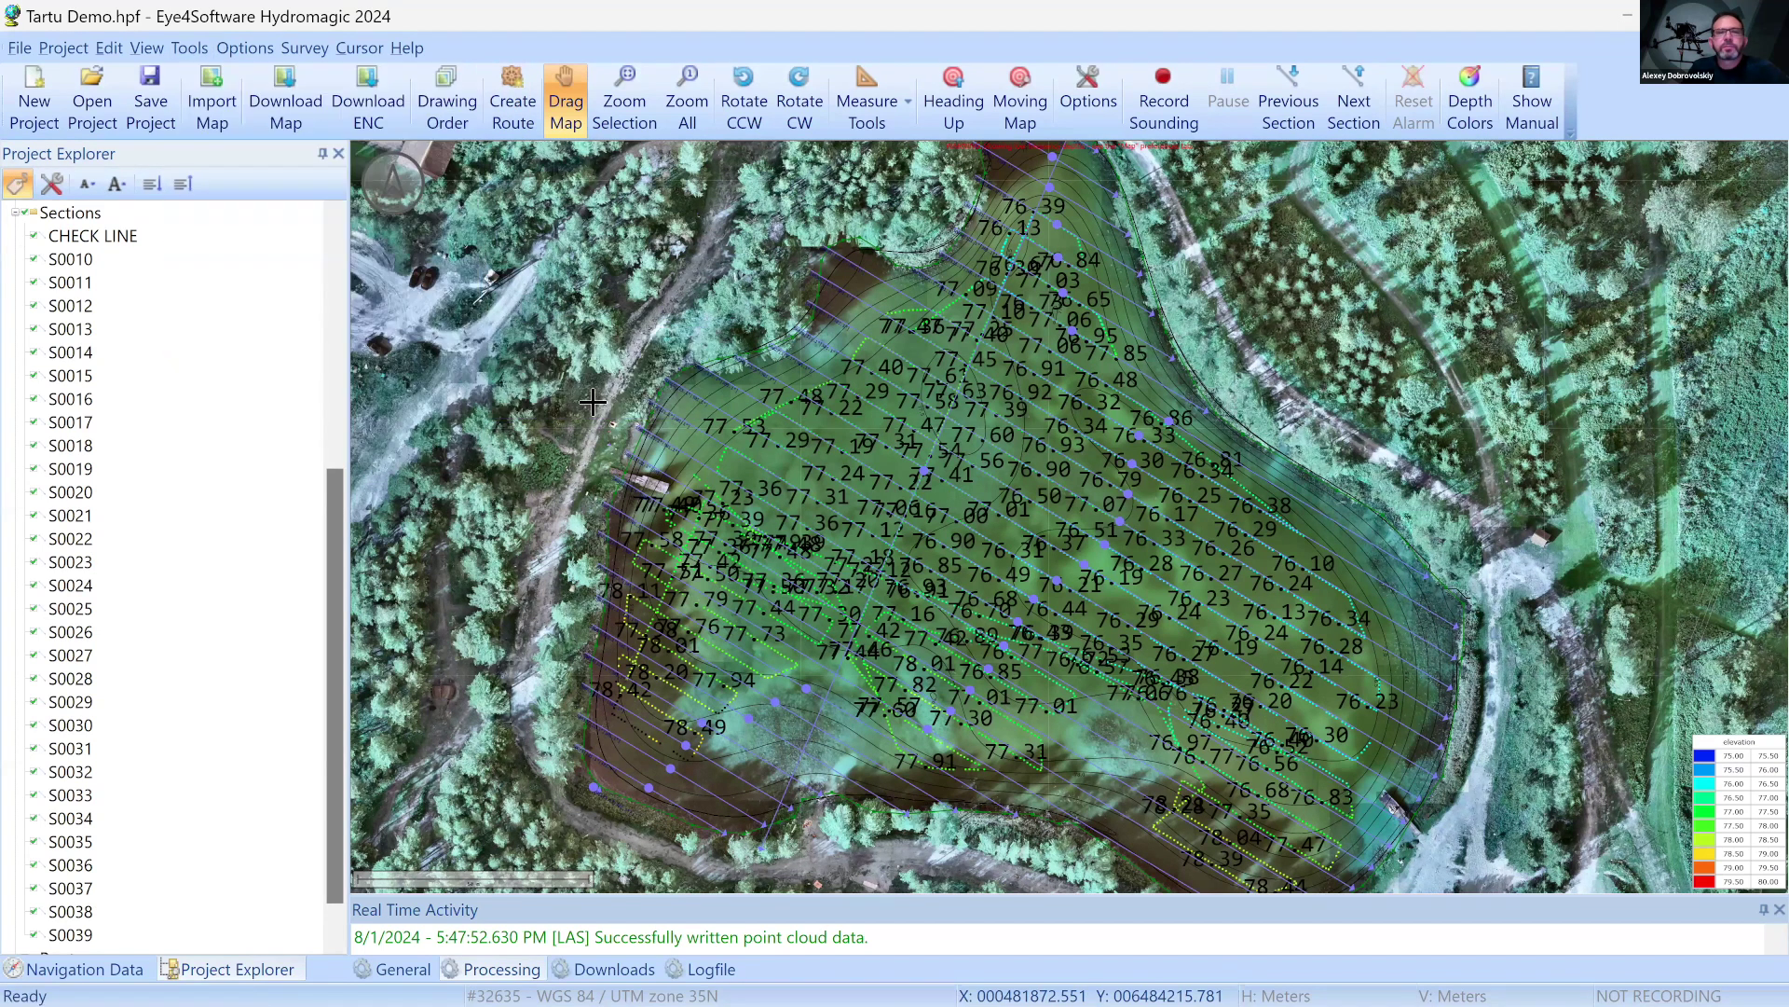
click(1056, 274)
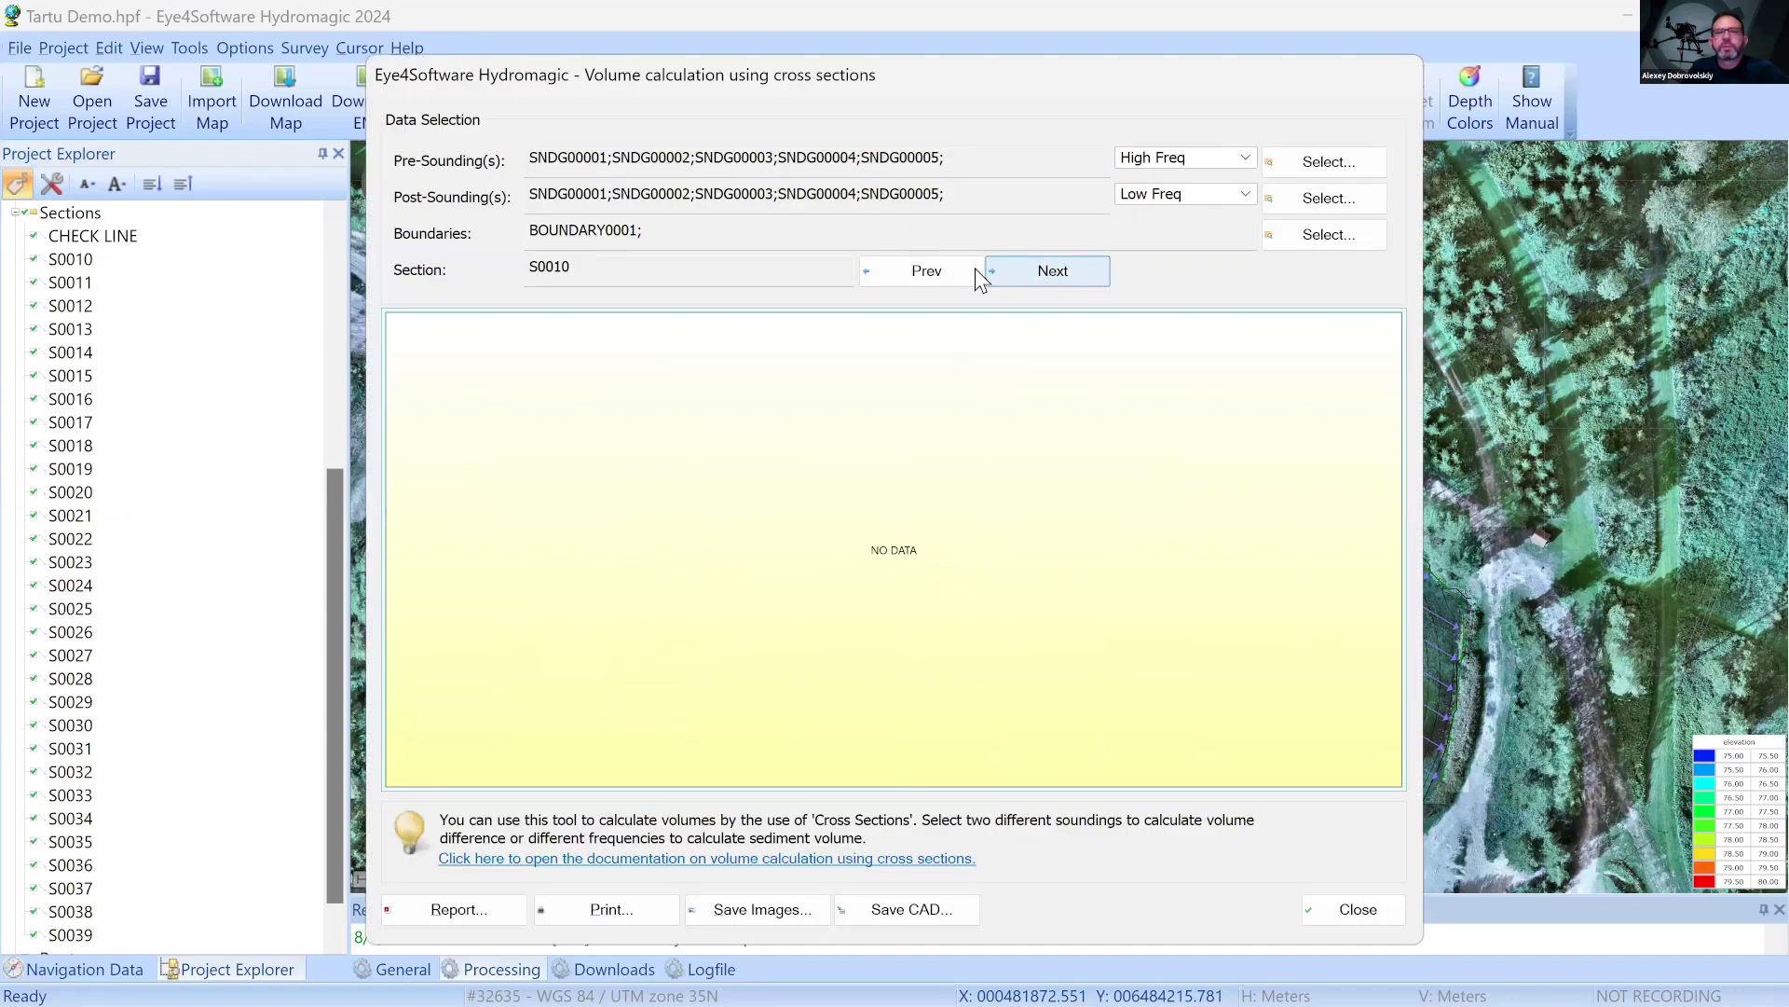
click(918, 272)
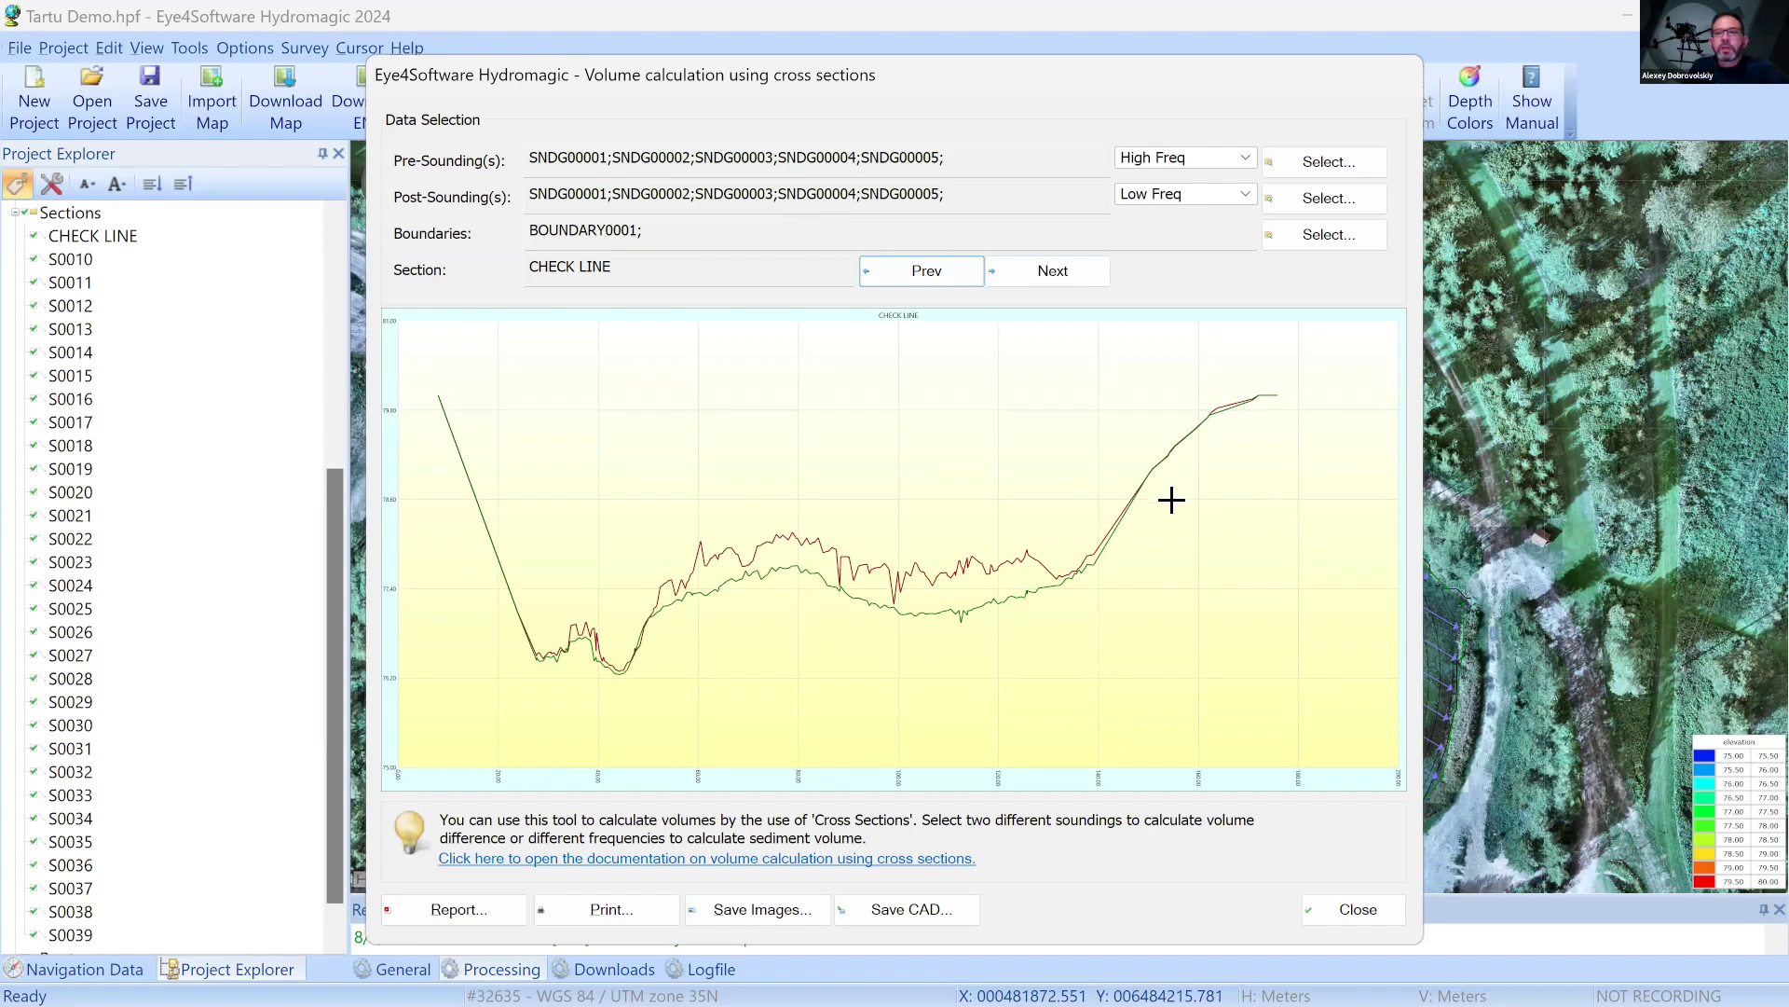
key(Escape)
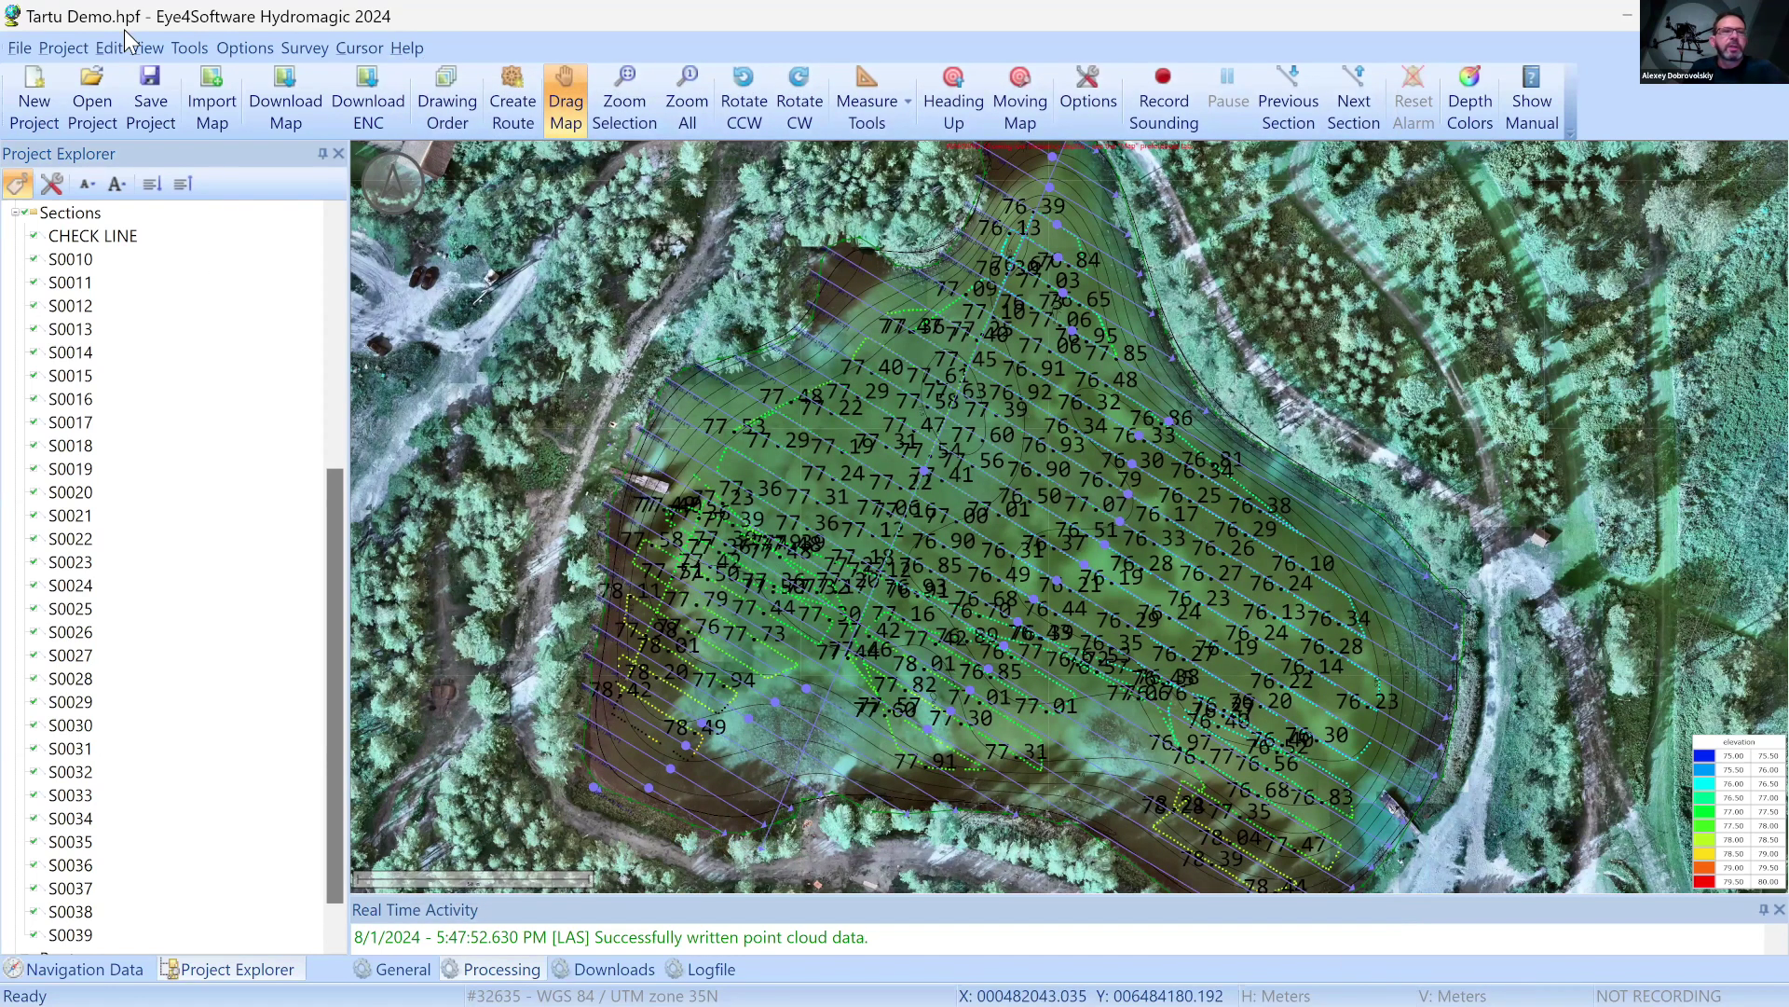
Open the matrix volume calculation for comparing matrices
click(187, 47)
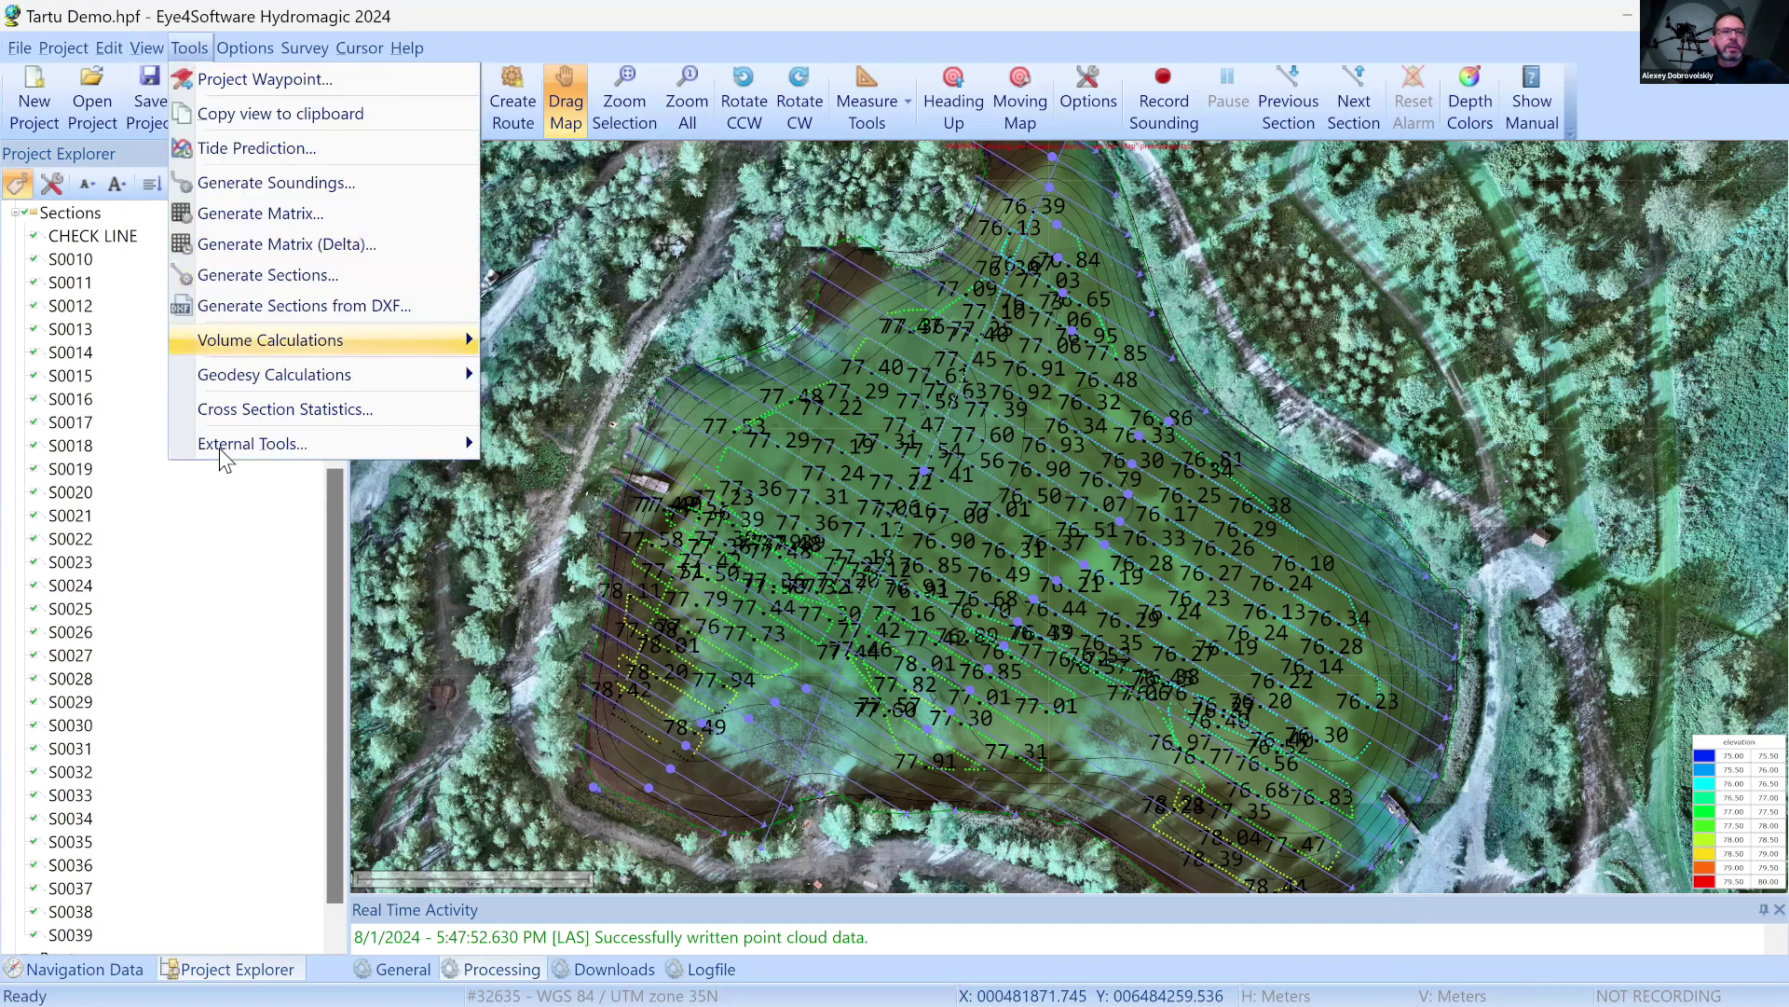
mouse_move(278, 343)
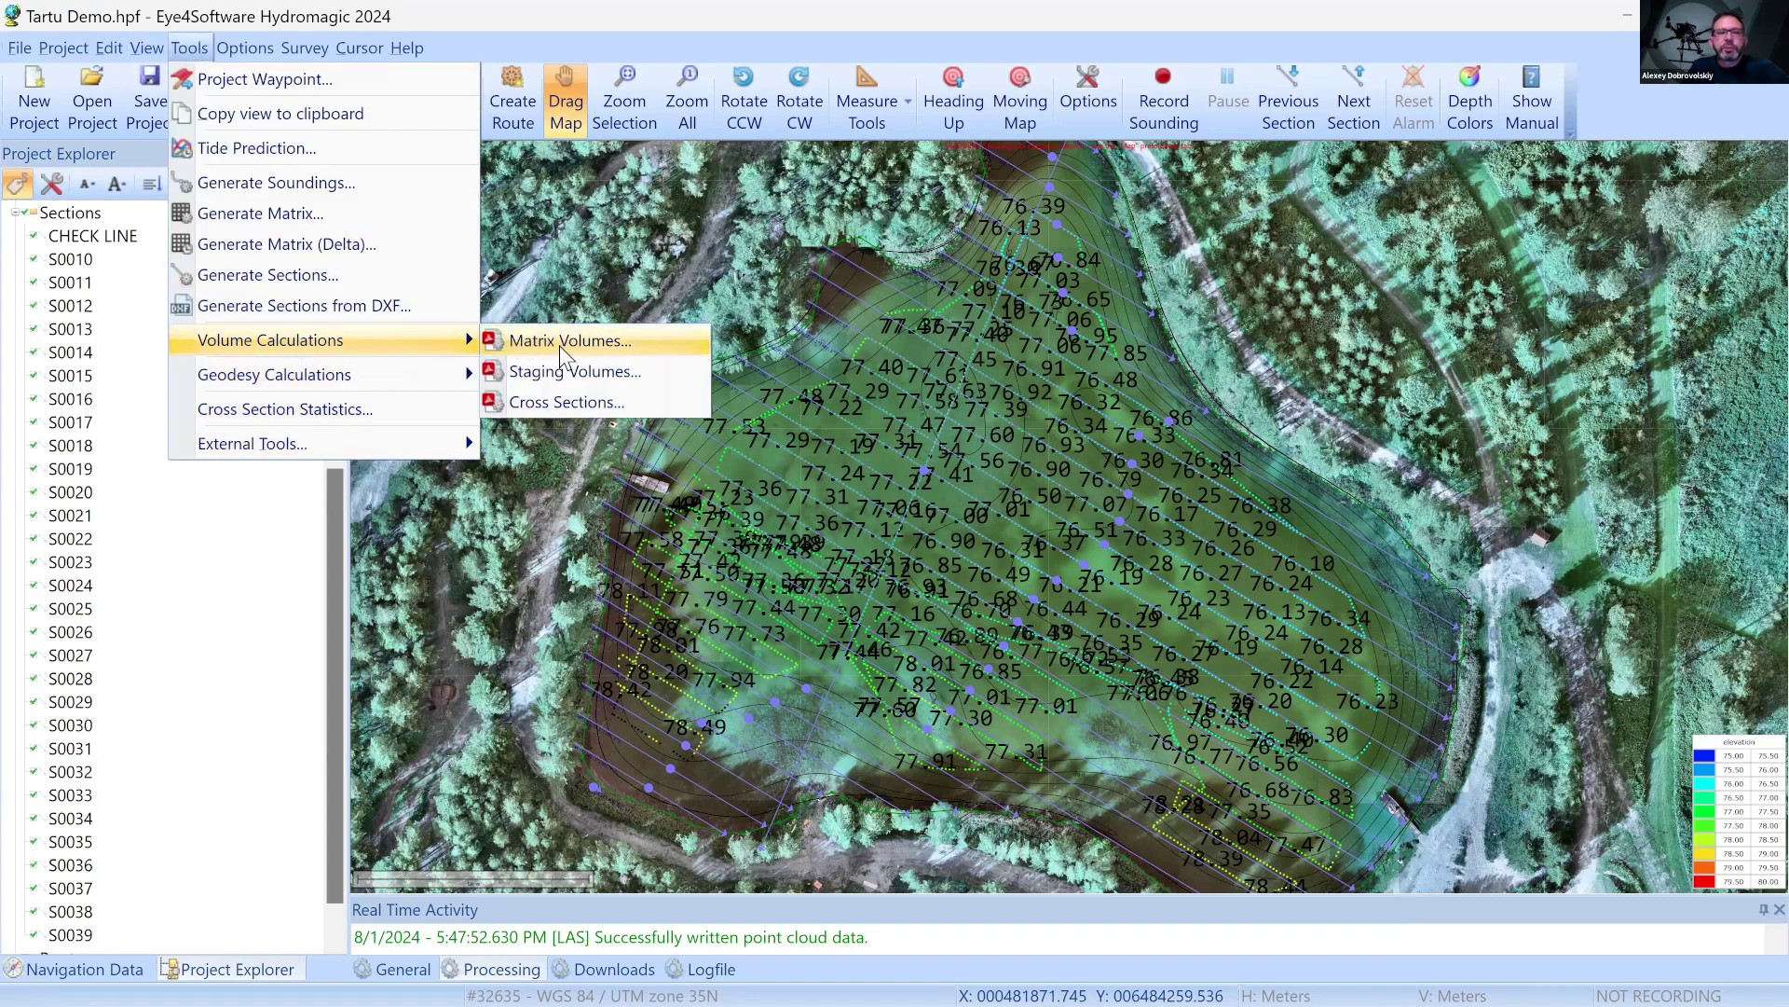
click(618, 340)
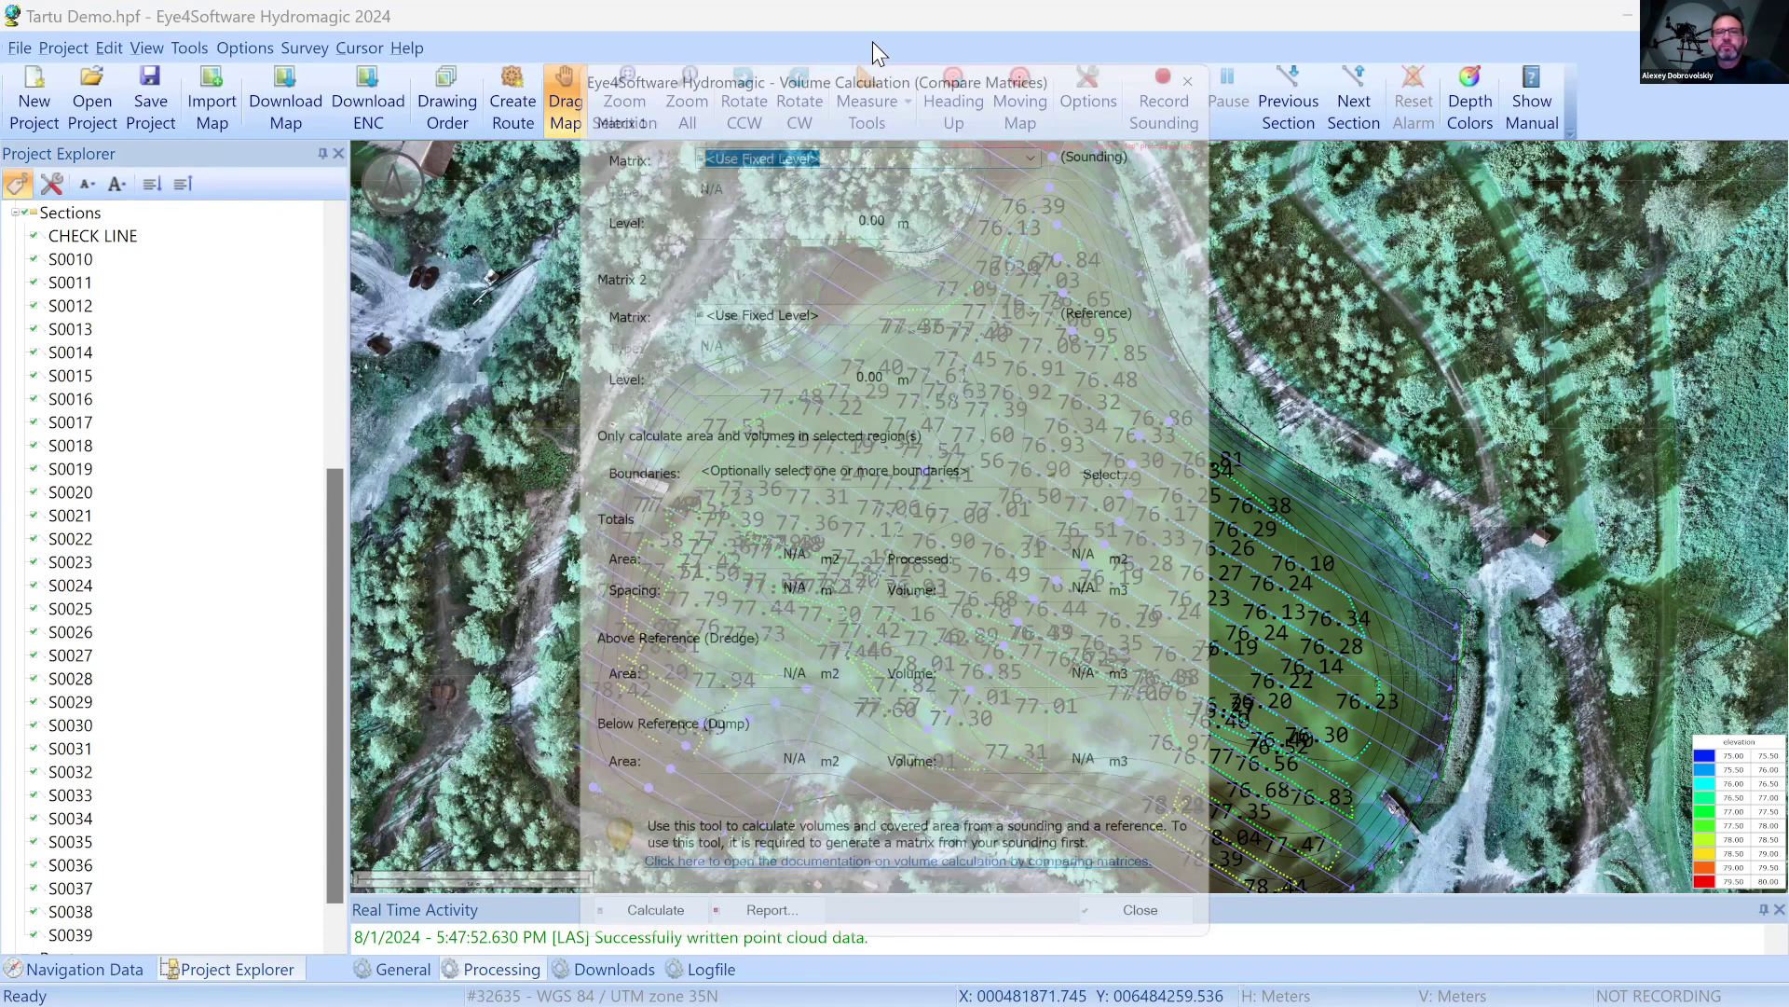